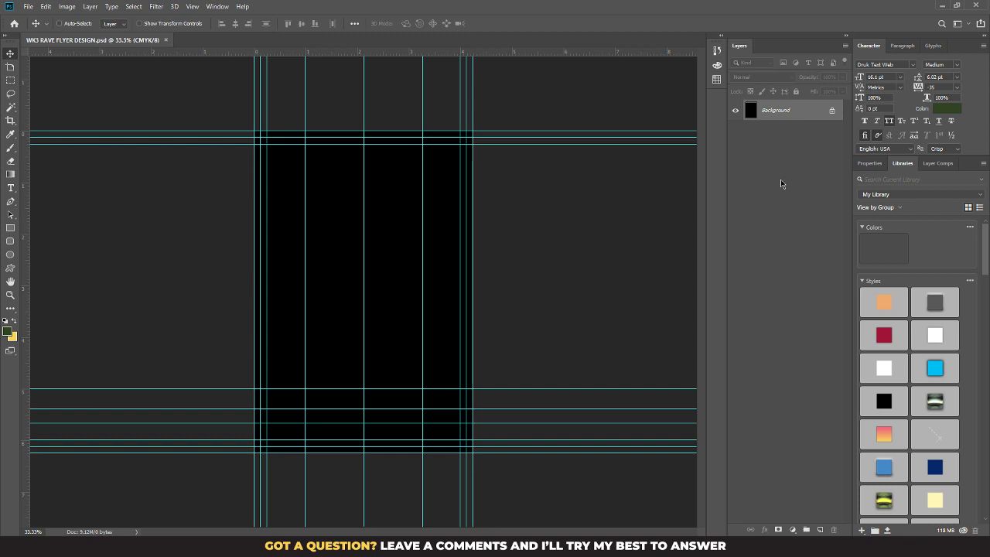
# Step: Hide all the guides on the black flyer canvas
pyautogui.press('ctrl')
pyautogui.hotkey('ctrl', '-')
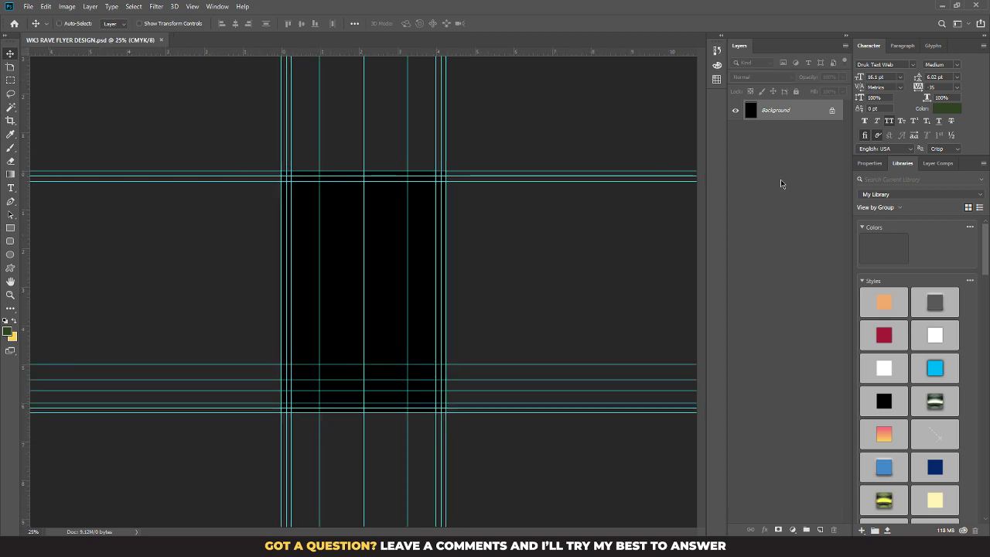
pyautogui.hotkey('ctrl', ';')
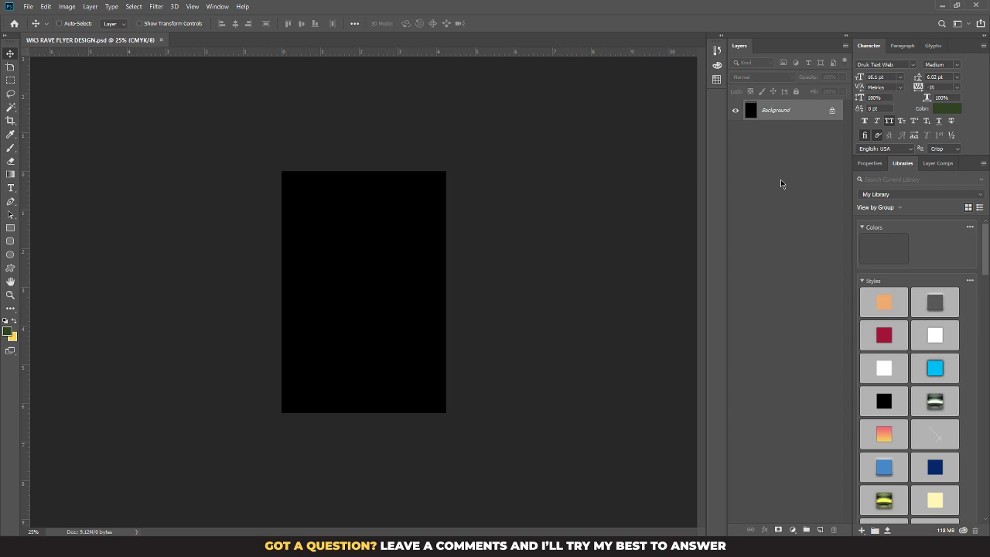
pyautogui.hotkey('ctrl', '+')
pyautogui.hotkey('ctrl', '+')
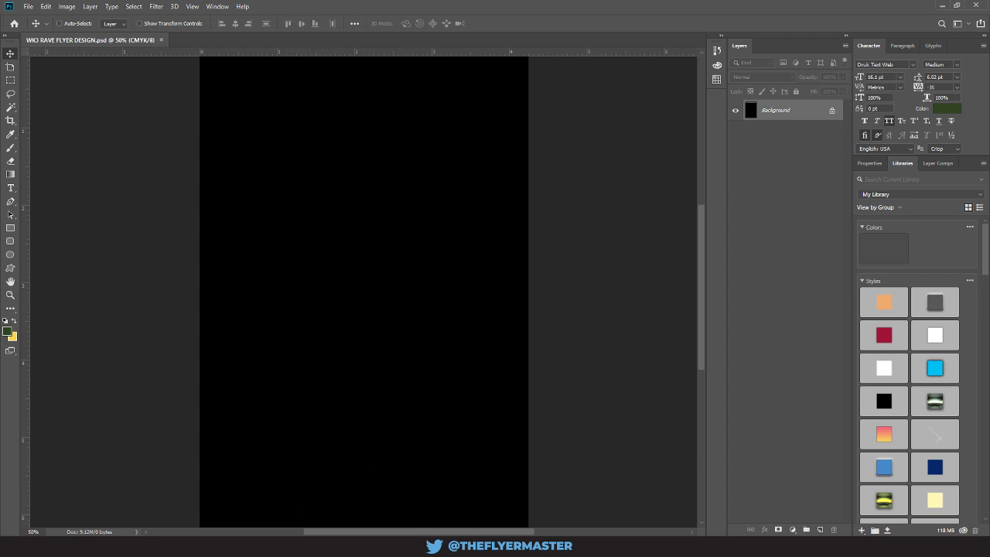
# Step: Switch to the browser and copy the three downloaded Depositphotos images into the WK3 FLYER DESIGN project folder
pyautogui.moveTo(240, 545)
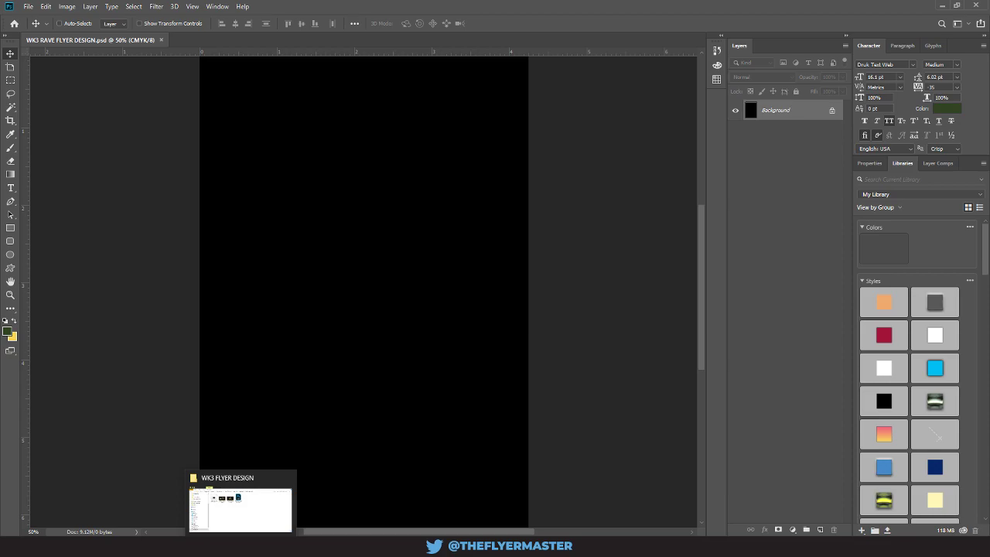
pyautogui.click(261, 545)
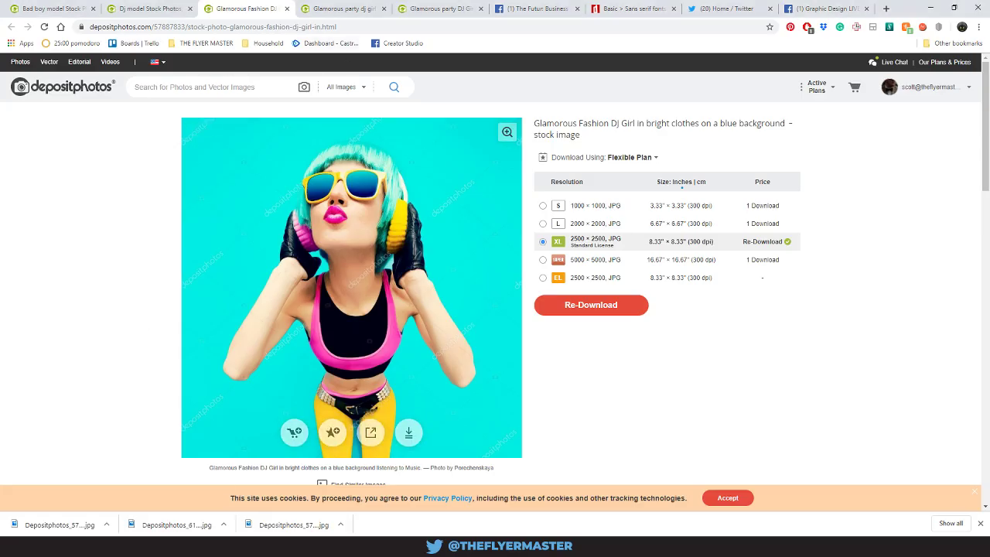
pyautogui.click(240, 545)
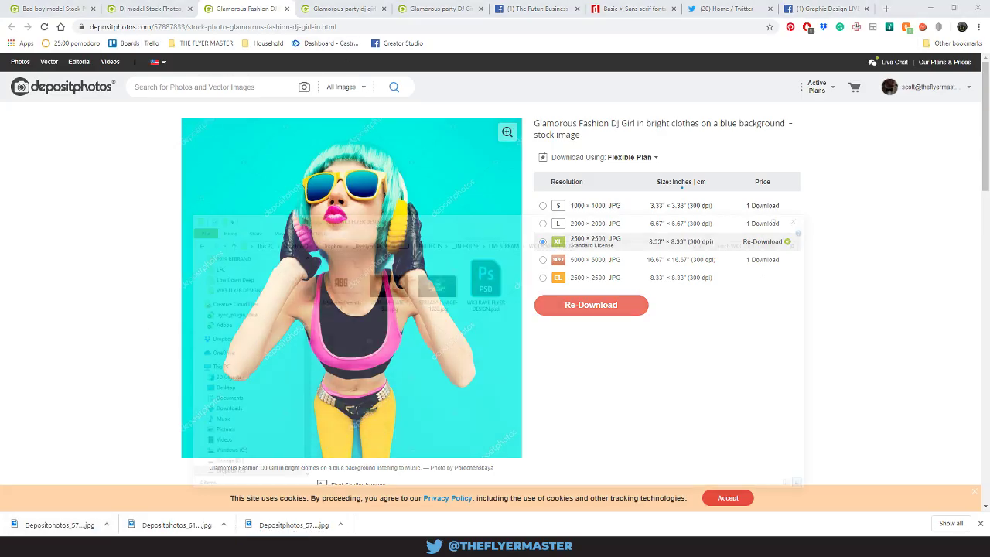
pyautogui.moveTo(241, 545); pyautogui.dragTo(569, 327)
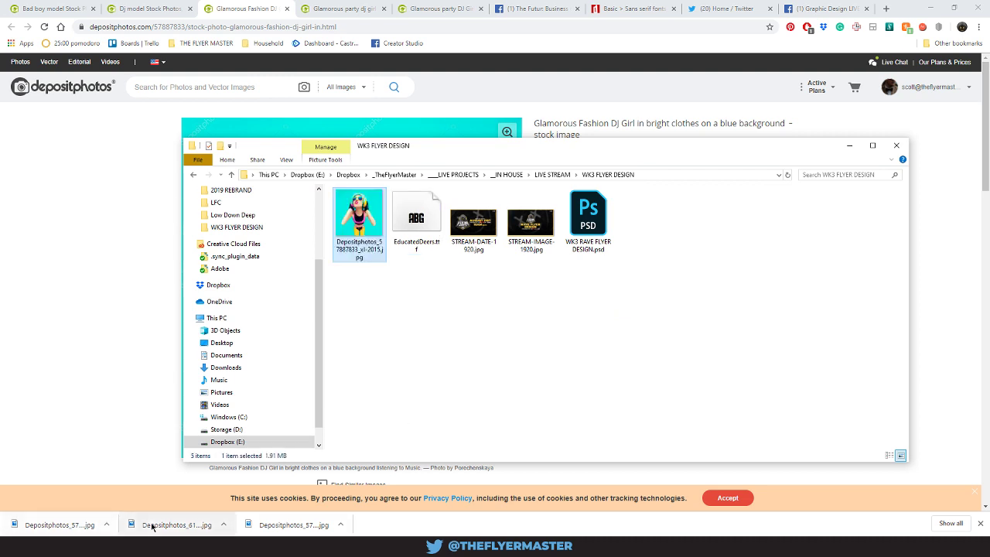
pyautogui.moveTo(152, 526); pyautogui.dragTo(606, 380)
pyautogui.moveTo(287, 526); pyautogui.dragTo(520, 367)
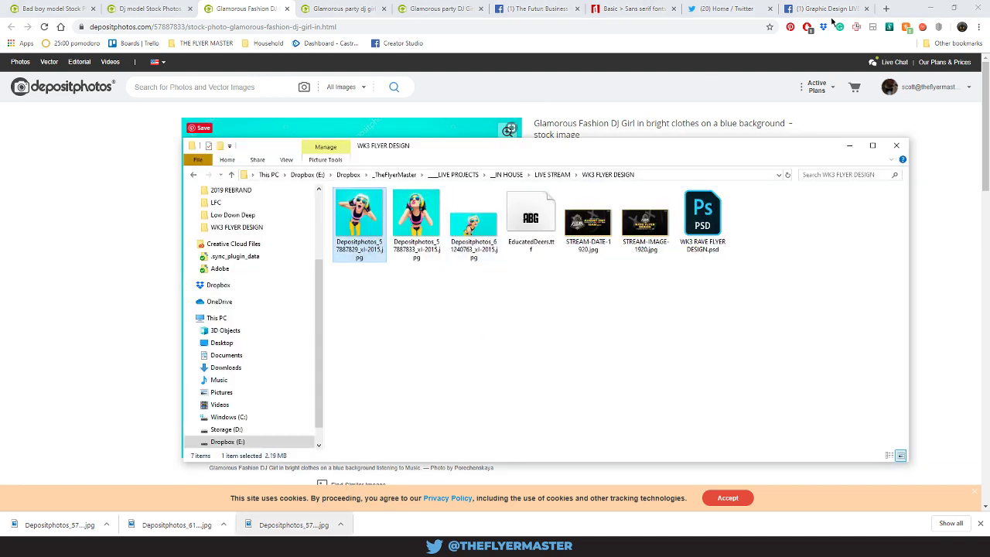
pyautogui.click(932, 9)
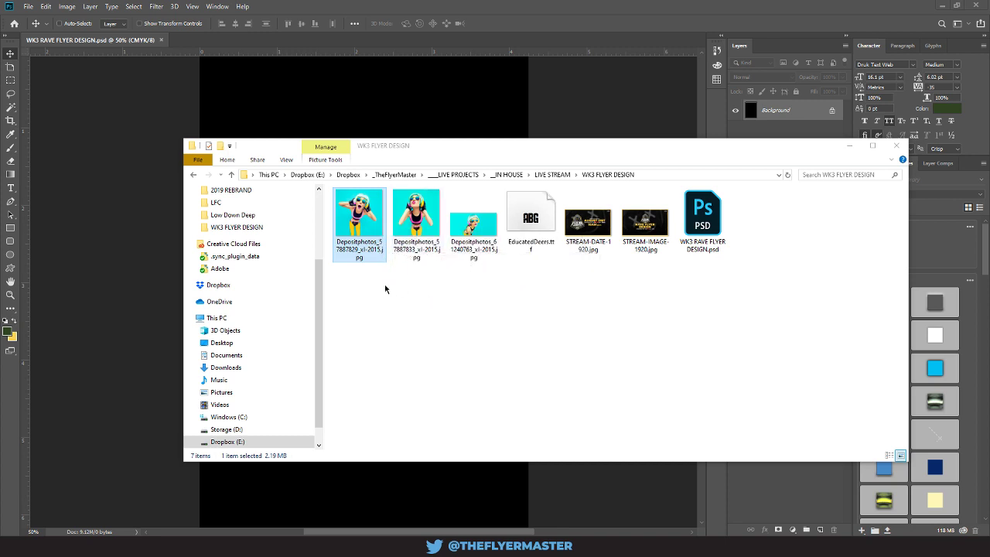
# Step: Preview Depositphotos_57887833_xl-2015.jpg, place it in the Photoshop flyer and scale it proportionally about its centre to 66.27%
pyautogui.doubleClick(419, 219)
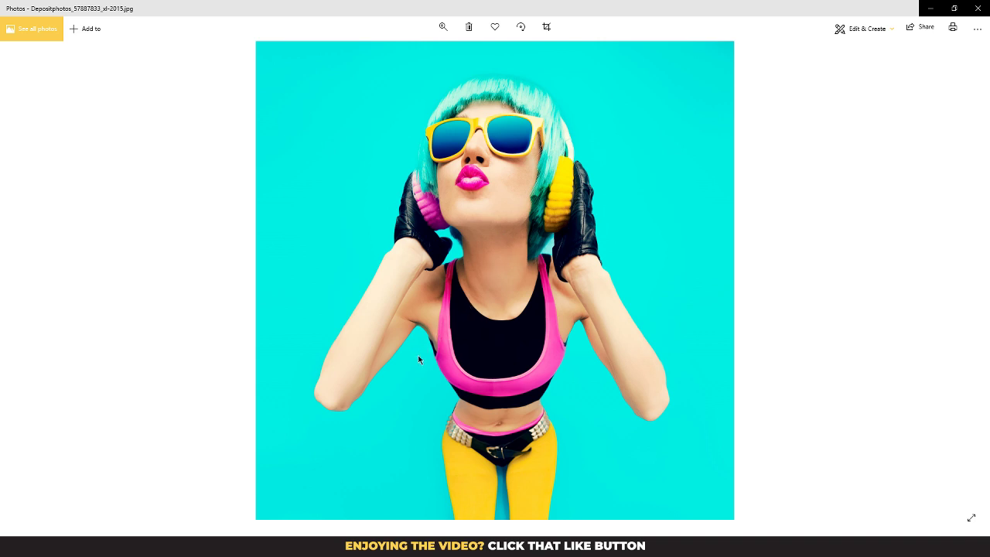
pyautogui.click(930, 8)
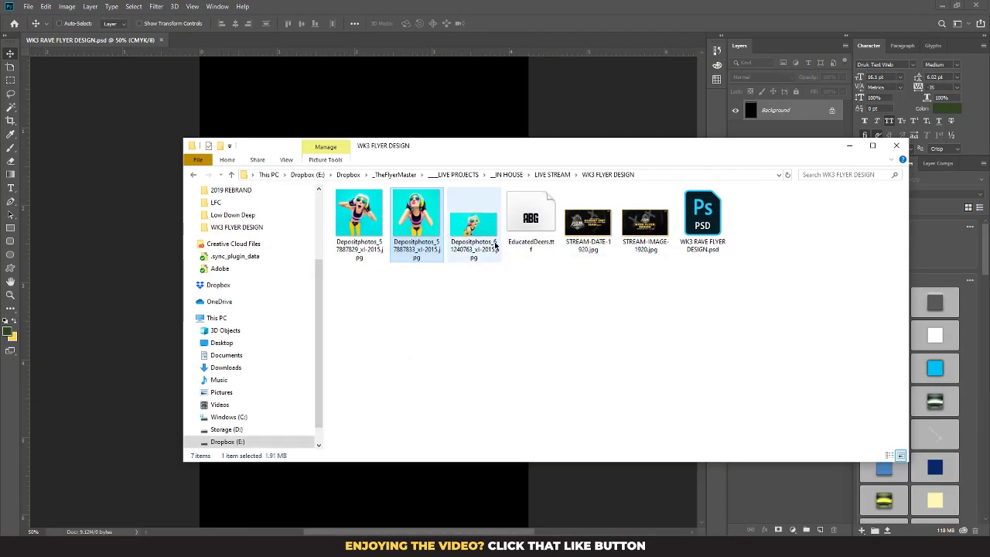
pyautogui.click(403, 113)
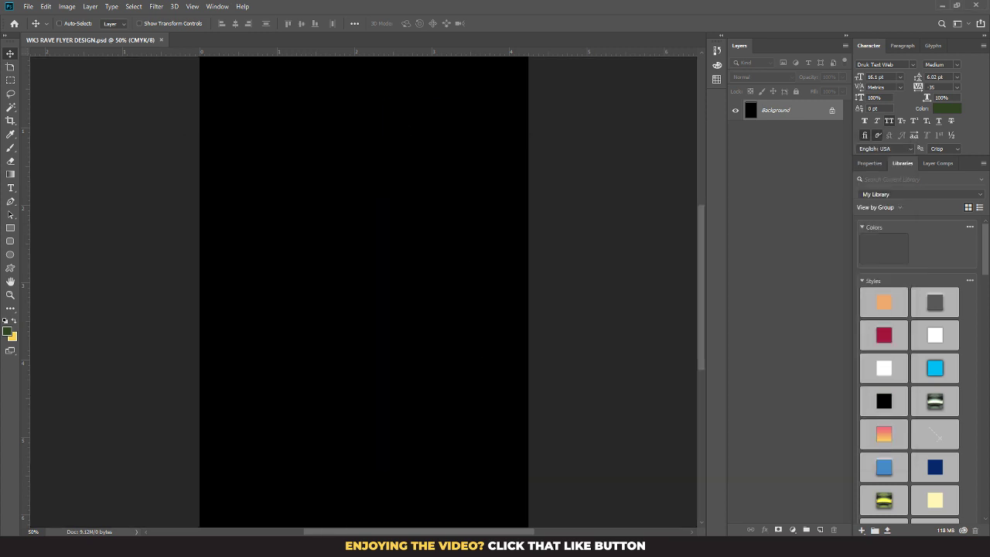
pyautogui.hotkey('ctrl', 't')
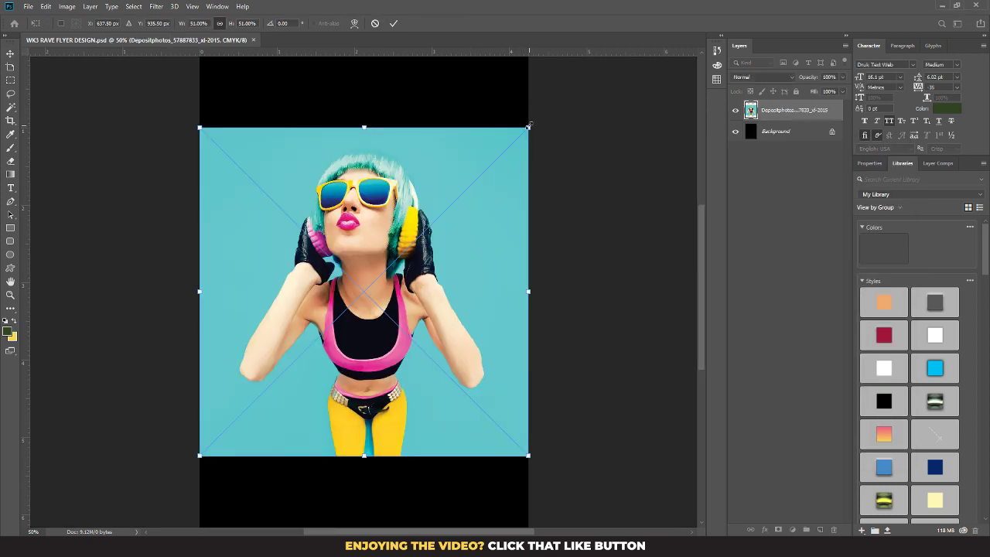
pyautogui.moveTo(529, 119); pyautogui.dragTo(577, 78)
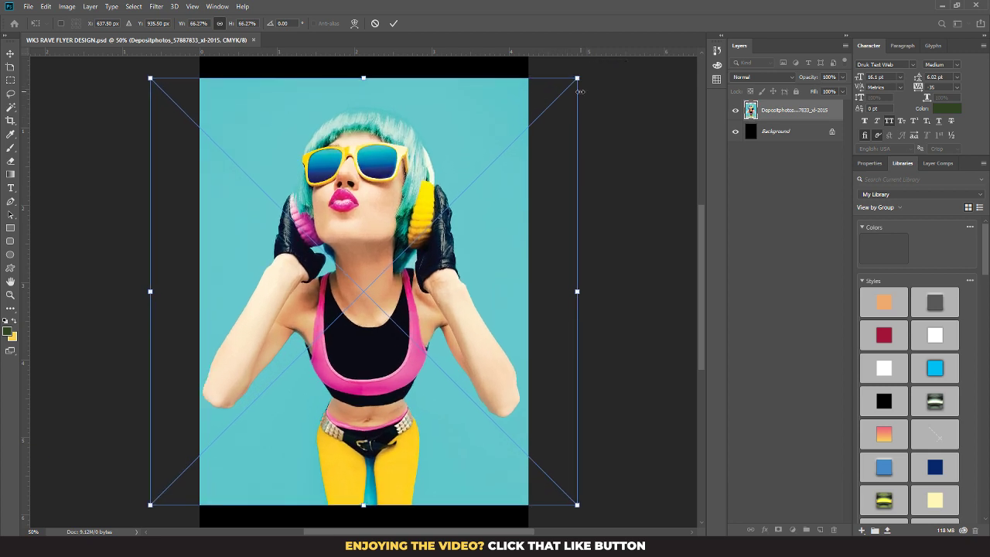
pyautogui.press('Return')
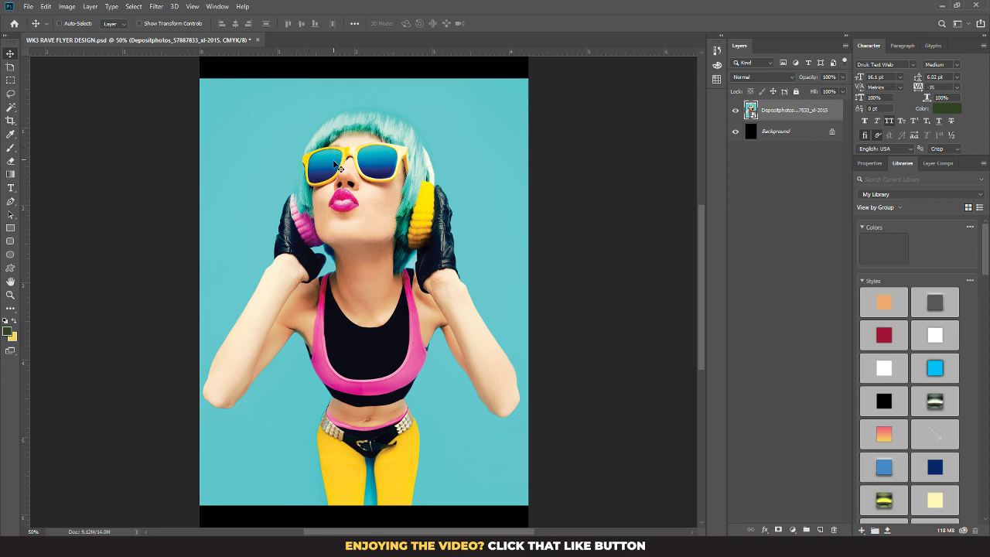
# Step: Examine the placed model photo close up around the face, hair, gloves and body, and at full flyer size
pyautogui.scroll(4, 344, 176)
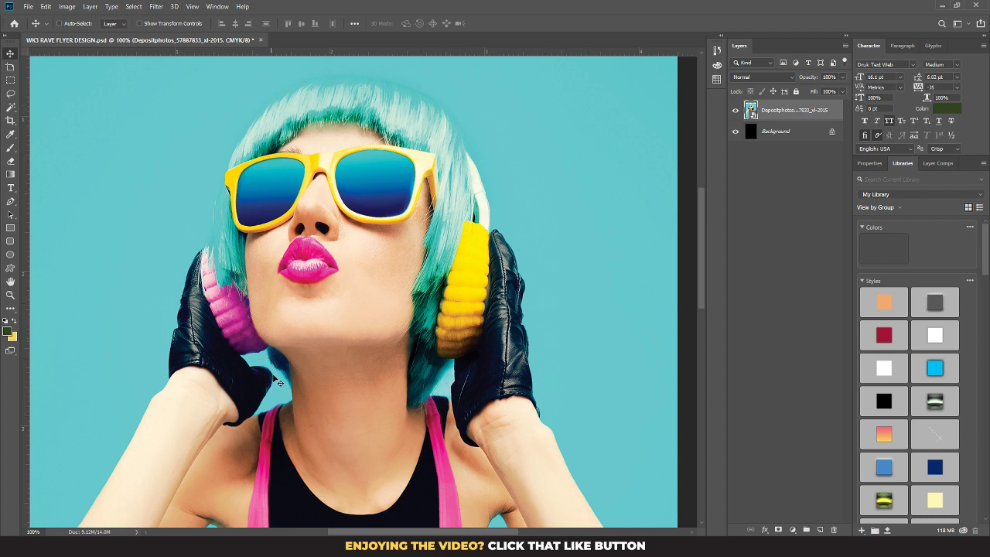
pyautogui.hotkey('ctrl', '-')
pyautogui.hotkey('ctrl', '-')
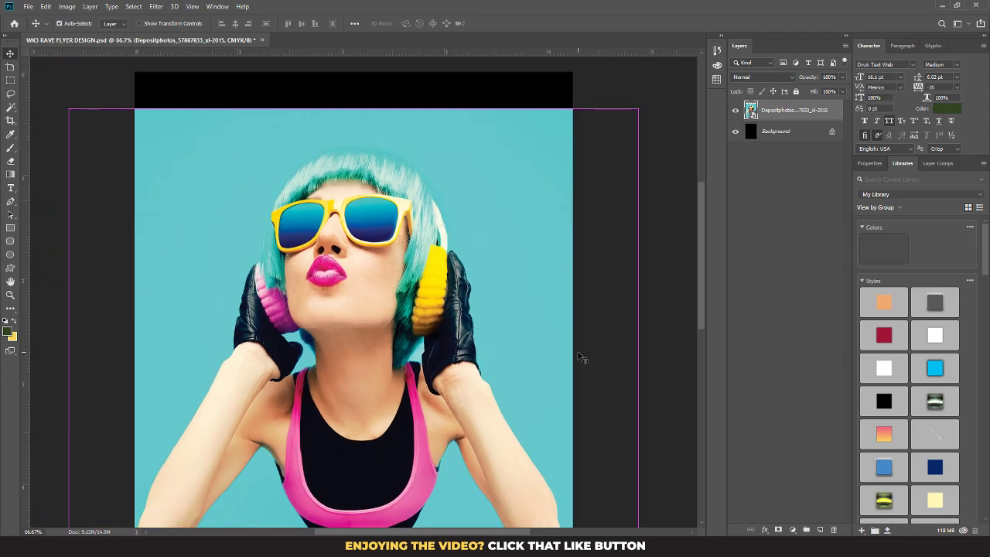
pyautogui.hotkey('ctrl', '+')
pyautogui.hotkey('ctrl', '+')
pyautogui.hotkey('ctrl', '+')
pyautogui.hotkey('ctrl', '+')
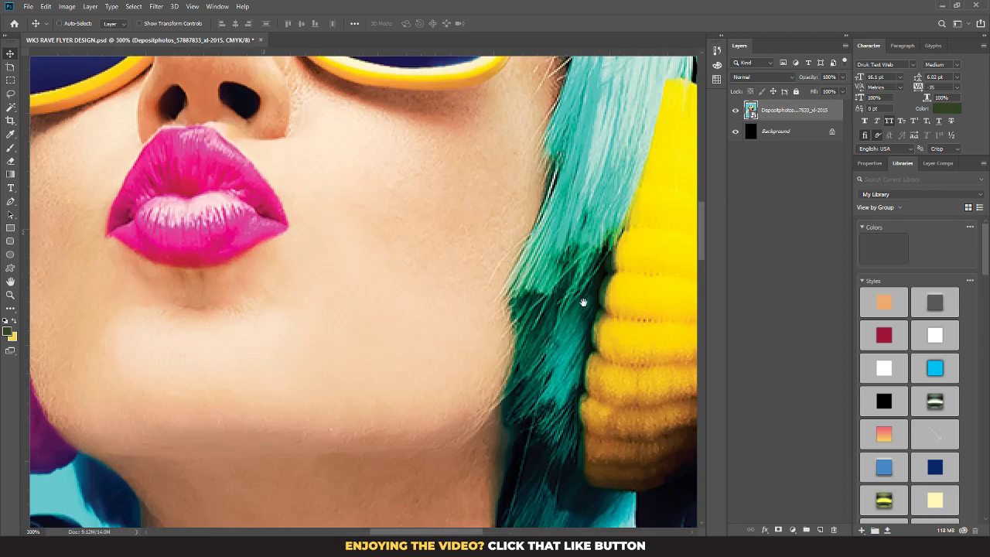
pyautogui.moveTo(197, 56); pyautogui.dragTo(316, 289)
pyautogui.moveTo(371, 116); pyautogui.dragTo(325, 319)
pyautogui.hotkey('ctrl', '-')
pyautogui.hotkey('ctrl', '-')
pyautogui.hotkey('ctrl', '-')
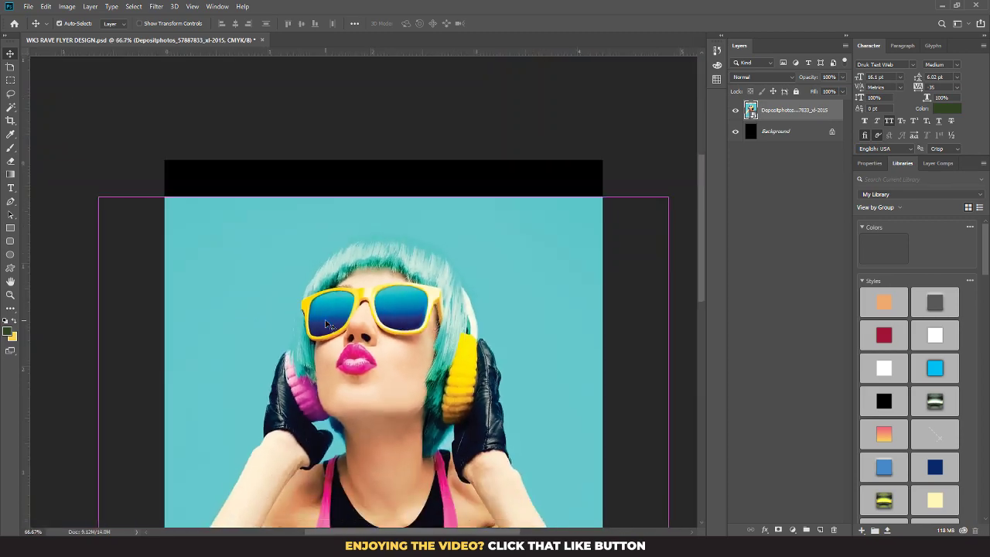
pyautogui.hotkey('ctrl', '-')
pyautogui.hotkey('ctrl', '-')
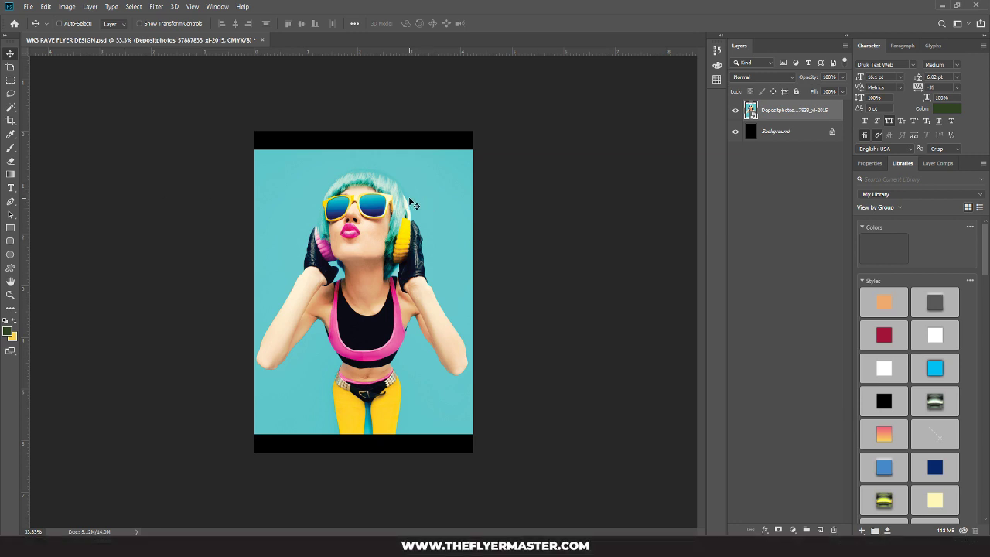
pyautogui.hotkey('ctrl', '+')
pyautogui.hotkey('ctrl', '+')
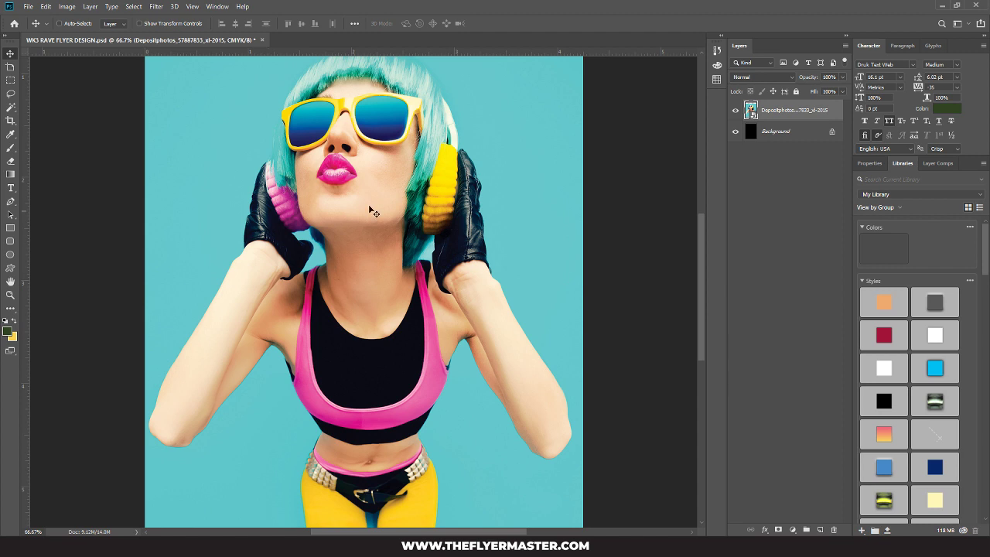
pyautogui.scroll(2, 373, 212)
pyautogui.scroll(-3, 421, 225)
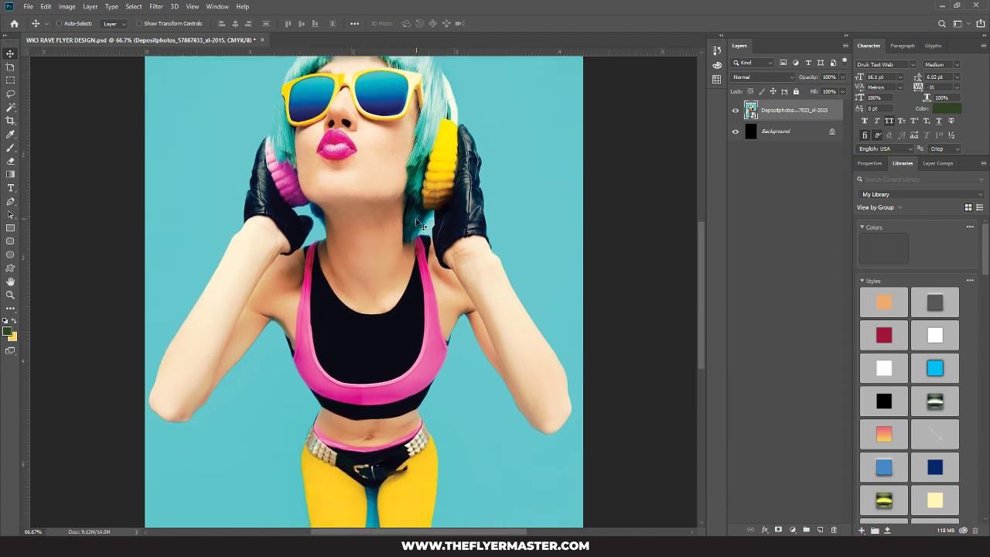
pyautogui.scroll(-1, 417, 224)
pyautogui.hotkey('ctrl', '-')
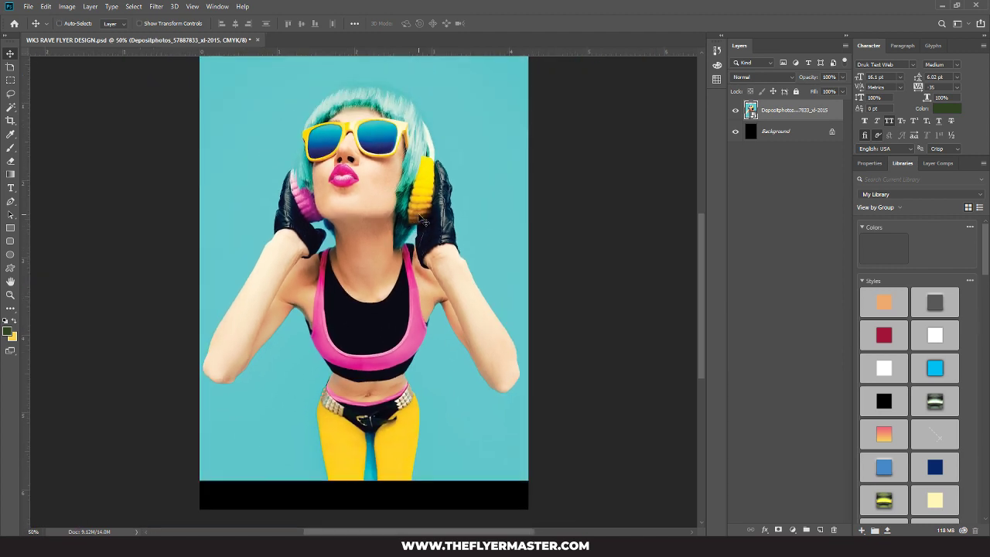
pyautogui.scroll(2, 236, 154)
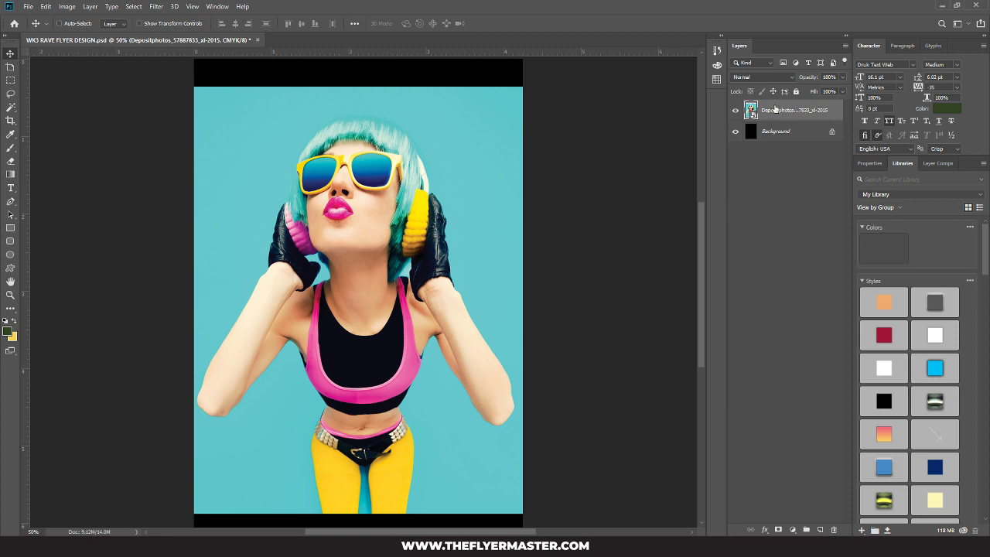
# Step: Duplicate the model photo layer and combine the original and the copy into one smart object
pyautogui.press('ctrl')
pyautogui.hotkey('ctrl', 'j')
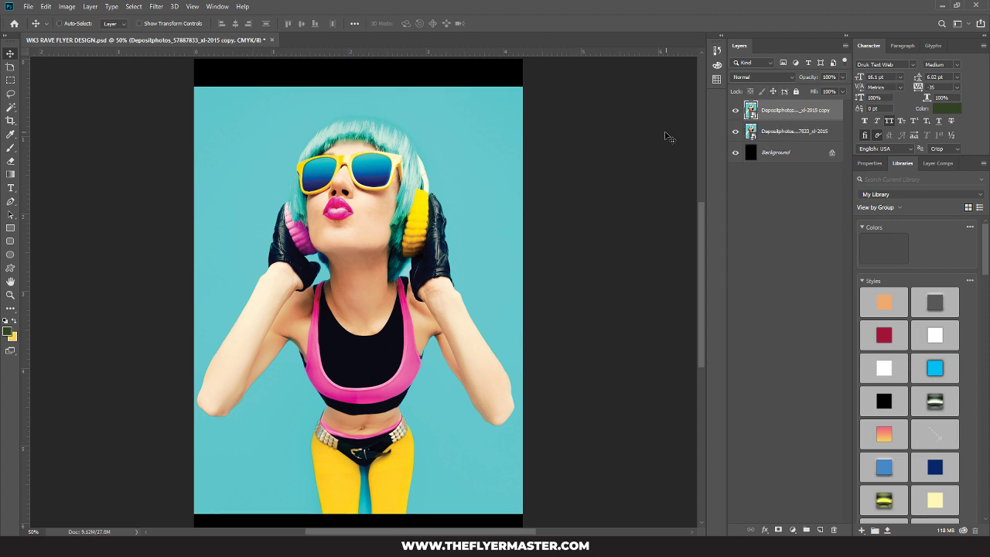
pyautogui.keyDown('ctrl'); pyautogui.click(788, 136); pyautogui.keyUp('ctrl')
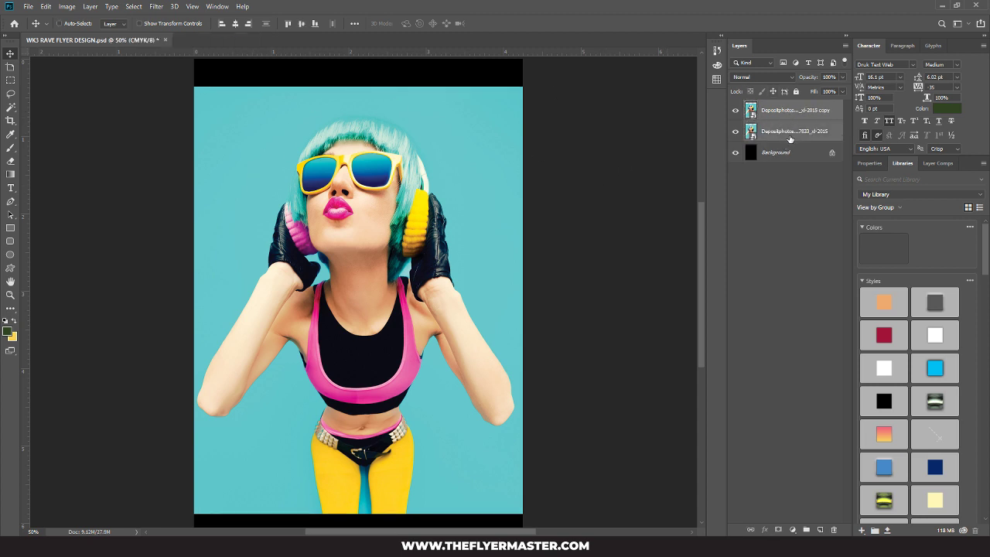
pyautogui.hotkey('ctrl', 'e')
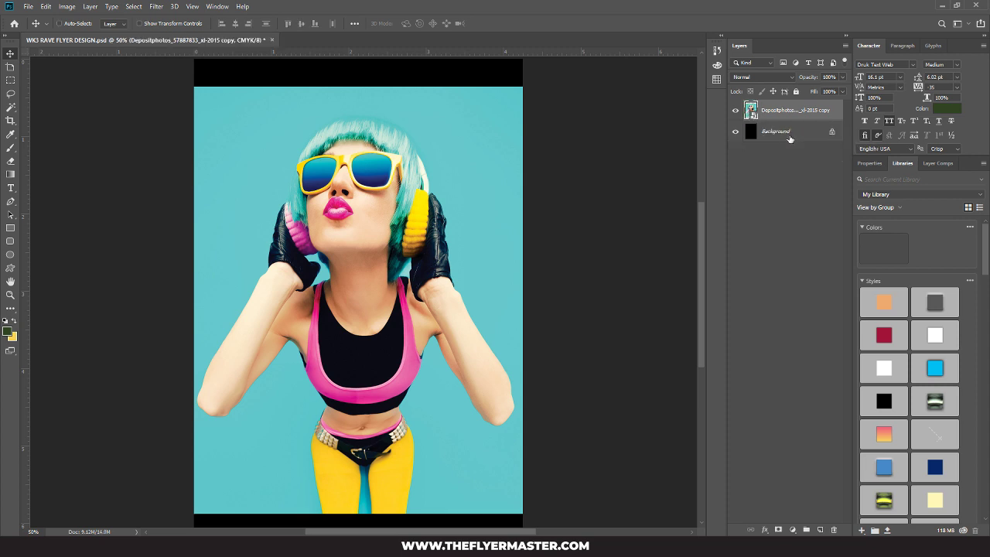
pyautogui.rightClick(781, 108)
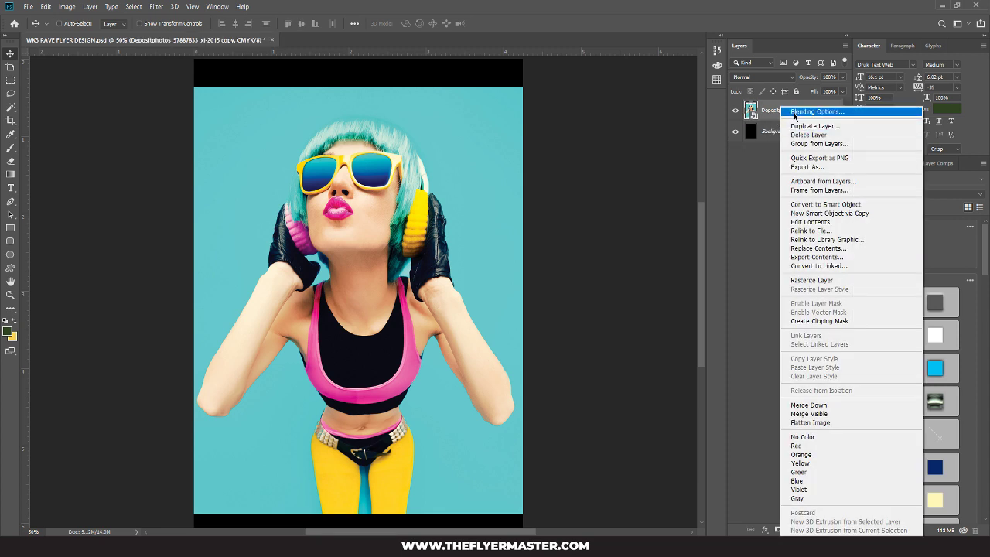
pyautogui.click(851, 206)
# Step: Inside the combined smart object, hide the original photo layer and add a white layer mask to the copy
pyautogui.doubleClick(750, 111)
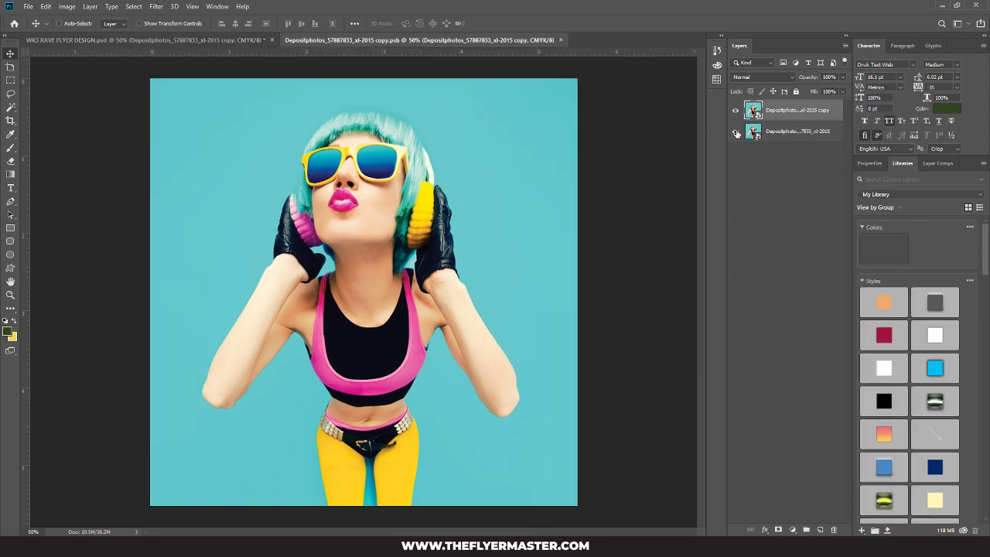
pyautogui.click(735, 132)
pyautogui.click(777, 529)
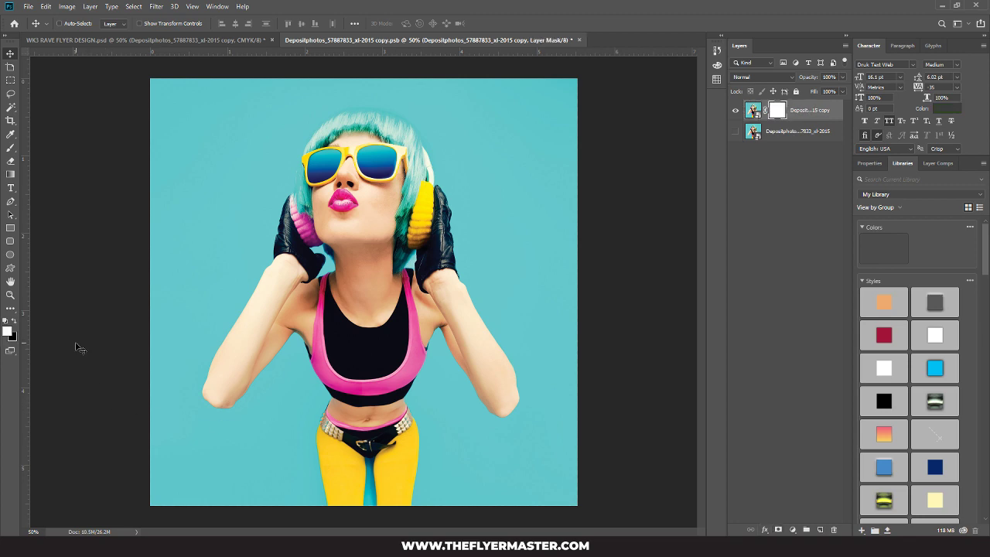
# Step: Start a Pen tool path at the photo's lower edge and trace the outer edge of the left-hand yellow leg up to the hip
pyautogui.hotkey('ctrl', '+')
pyautogui.hotkey('ctrl', '+')
pyautogui.hotkey('ctrl', '+')
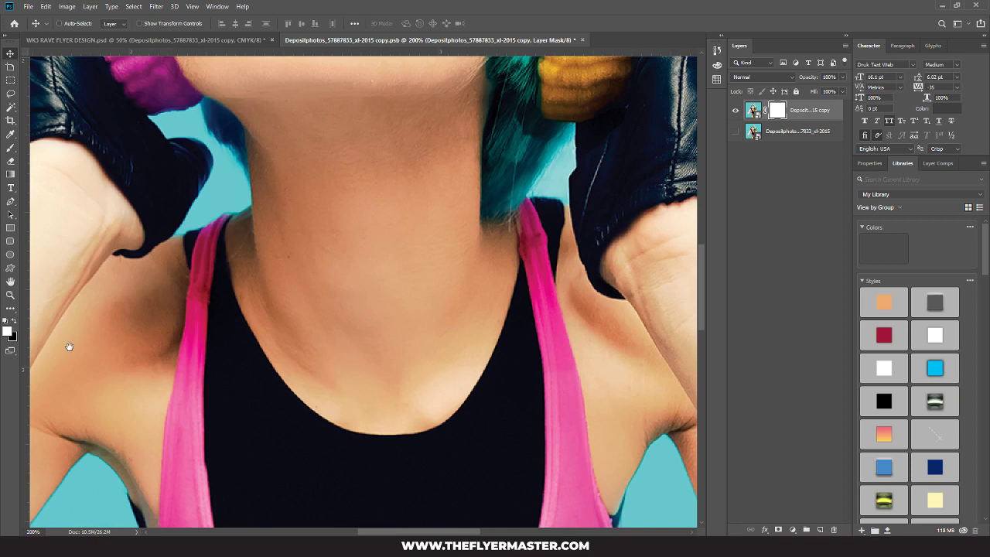
pyautogui.moveTo(77, 347); pyautogui.dragTo(189, 130)
pyautogui.scroll(-6, 110, 133)
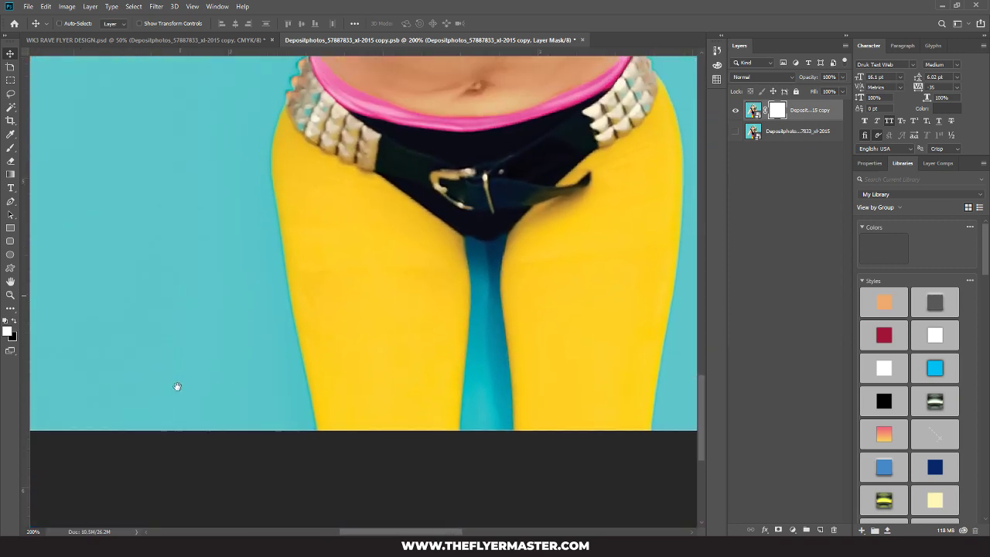
pyautogui.scroll(1, 177, 389)
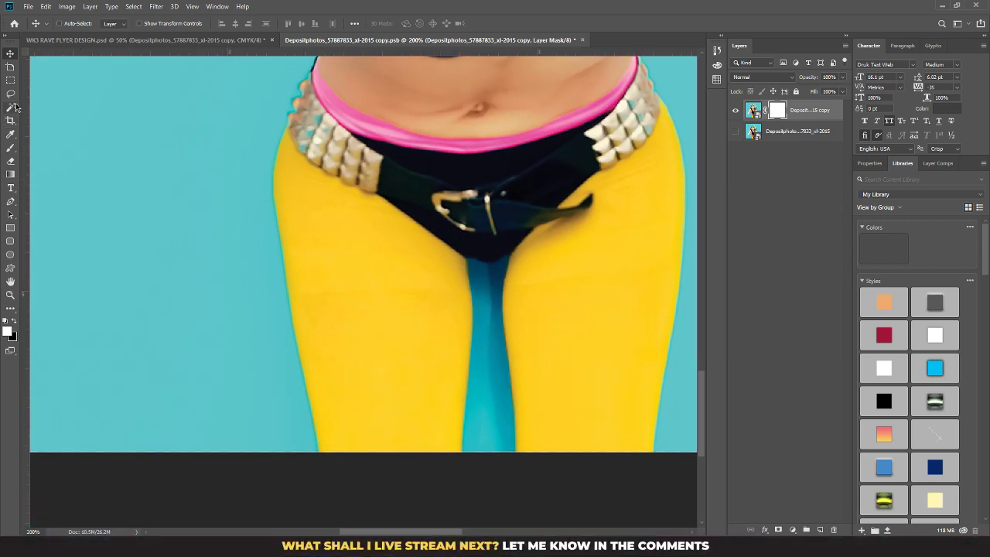
pyautogui.click(10, 201)
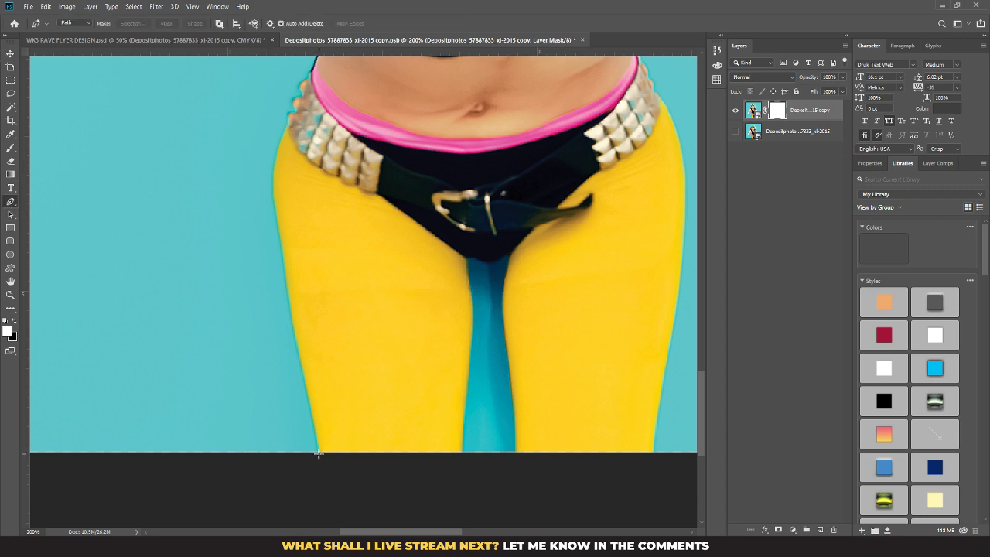
pyautogui.click(319, 454)
pyautogui.moveTo(292, 315); pyautogui.dragTo(289, 293)
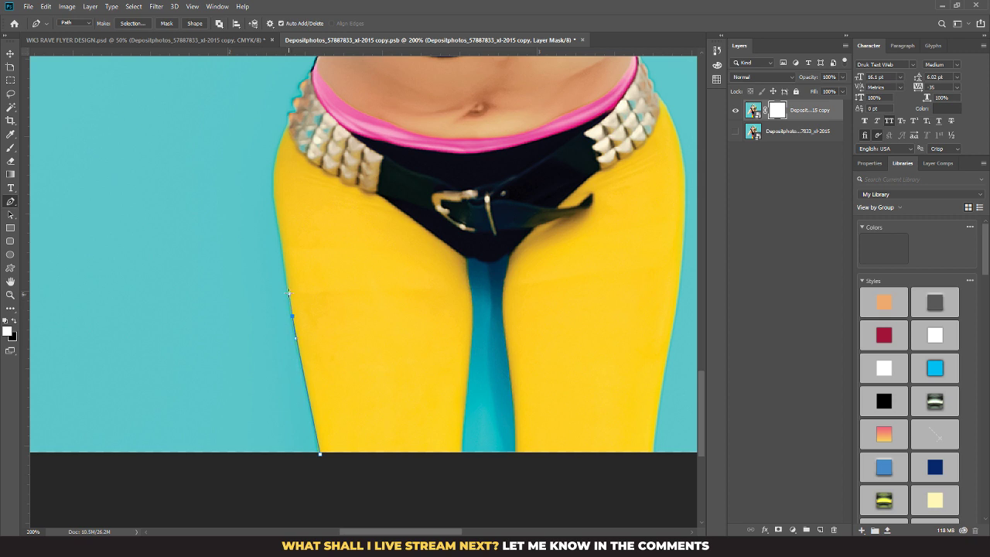
pyautogui.click(272, 178)
pyautogui.moveTo(273, 169); pyautogui.dragTo(274, 160)
# Step: Continue the path around the left-hand belt studs and along the bare waist to the hem of the black top
pyautogui.click(285, 124)
pyautogui.moveTo(289, 126); pyautogui.dragTo(289, 116)
pyautogui.moveTo(310, 91); pyautogui.dragTo(311, 145)
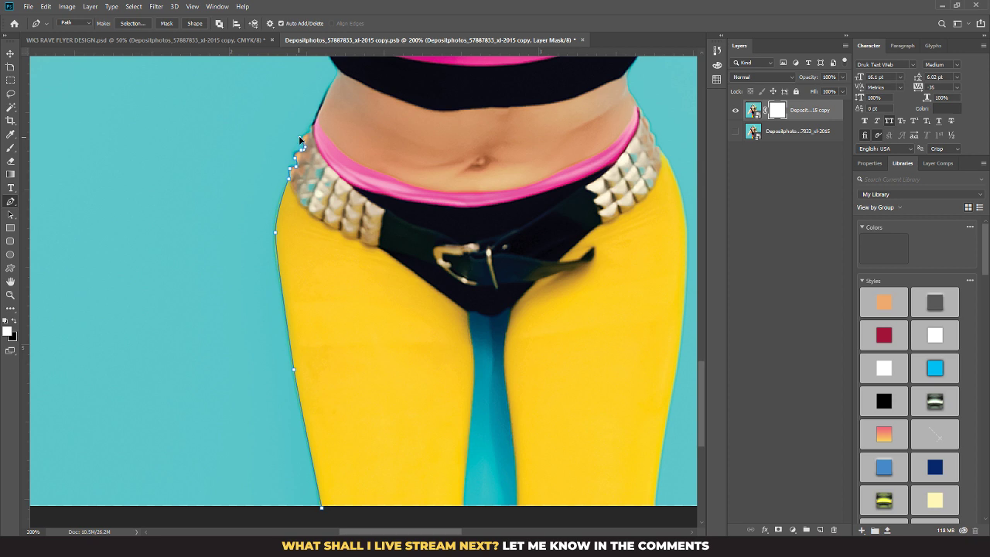
pyautogui.click(308, 133)
pyautogui.scroll(3, 317, 147)
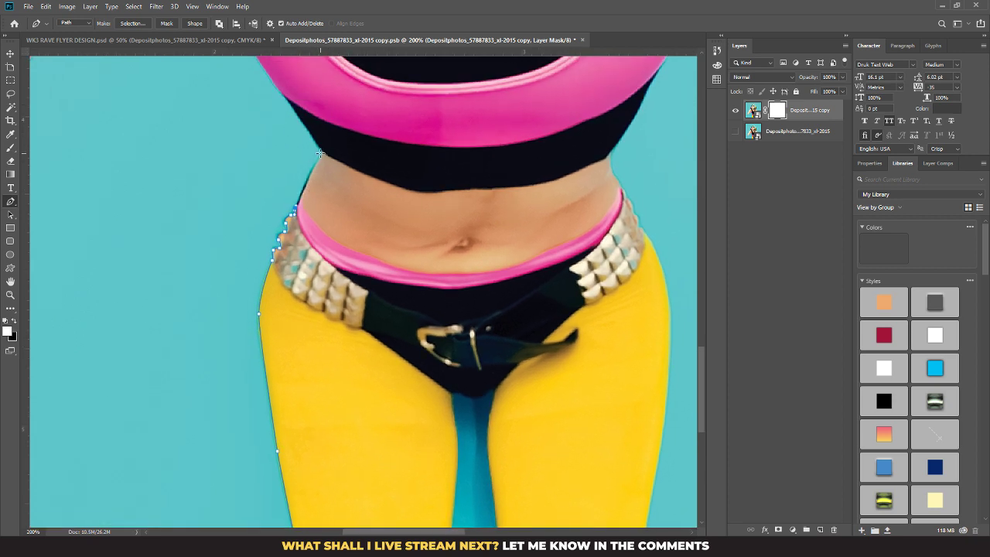
pyautogui.moveTo(319, 153); pyautogui.dragTo(322, 150)
# Step: Continue the path up the left-hand side of the pink and black top and around the armpit
pyautogui.scroll(6, 319, 139)
pyautogui.hscroll(-3, 318, 139)
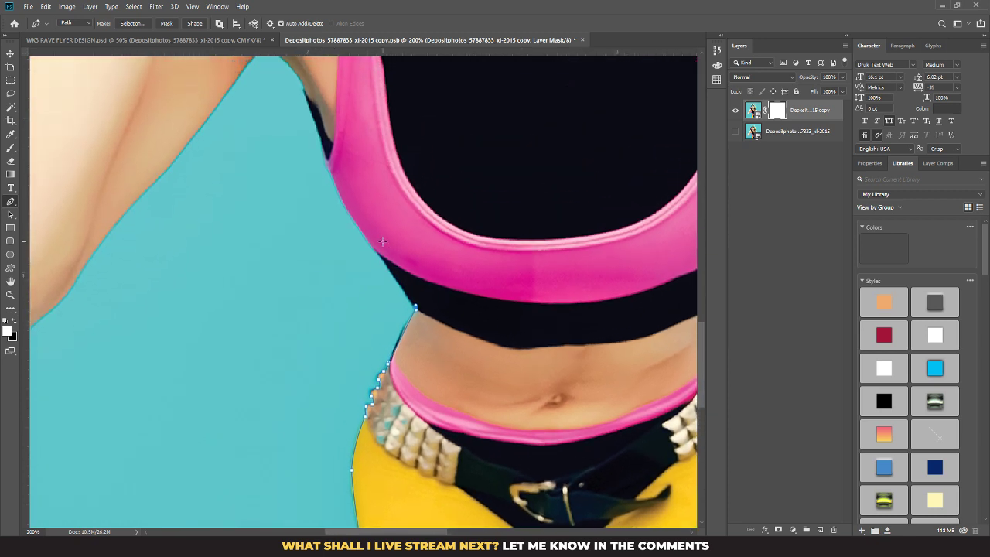
pyautogui.moveTo(350, 215); pyautogui.dragTo(322, 147)
pyautogui.moveTo(322, 160); pyautogui.dragTo(322, 157)
pyautogui.keyDown('ctrl'); pyautogui.click(322, 157); pyautogui.keyUp('ctrl')
pyautogui.moveTo(307, 92); pyautogui.dragTo(322, 198)
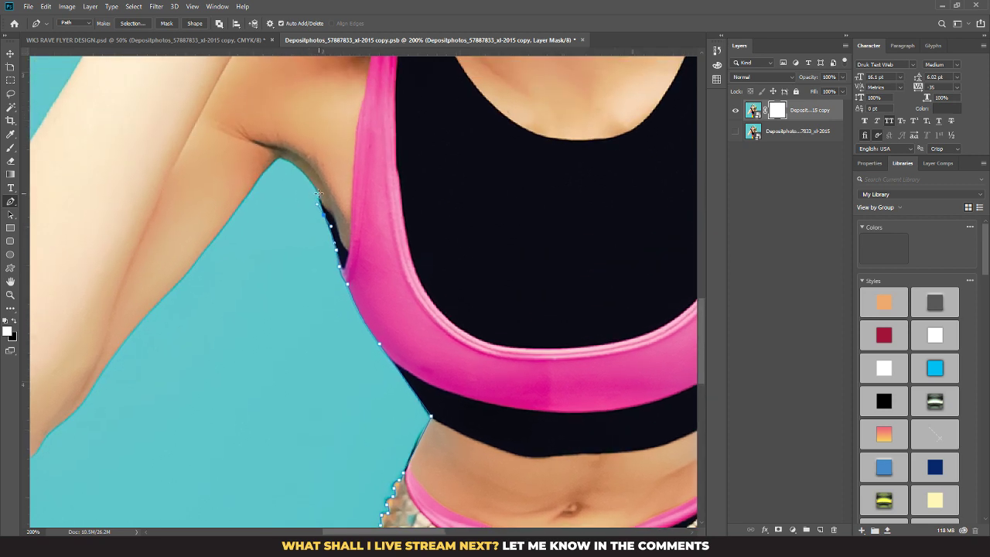
pyautogui.click(317, 193)
pyautogui.click(313, 185)
pyautogui.moveTo(280, 157); pyautogui.dragTo(259, 154)
# Step: Trace the path along the inner edge of the left-hand arm down to the underside of the elbow
pyautogui.click(239, 205)
pyautogui.moveTo(238, 204); pyautogui.dragTo(246, 201)
pyautogui.hotkey('ctrl', 'z')
pyautogui.click(239, 204)
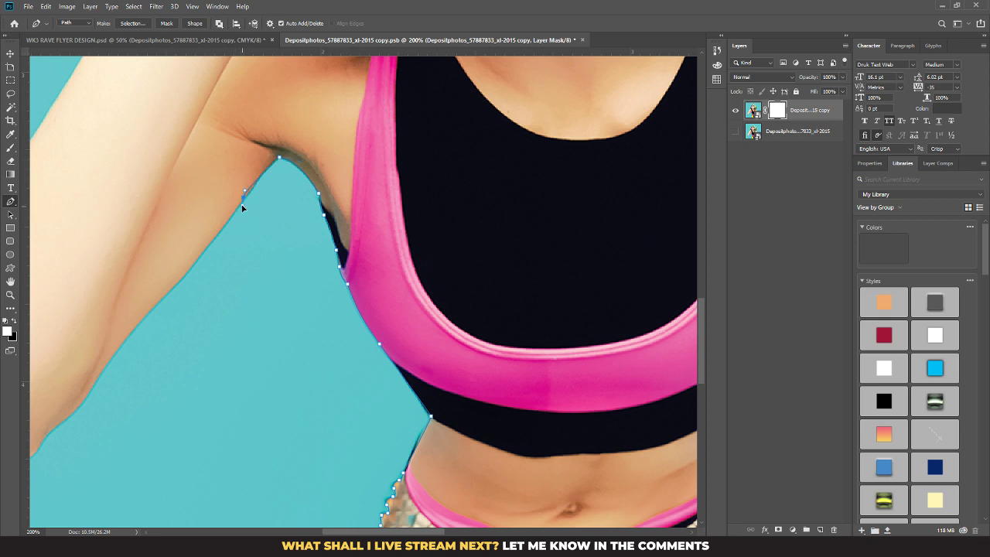
pyautogui.click(174, 285)
pyautogui.moveTo(122, 371); pyautogui.dragTo(201, 271)
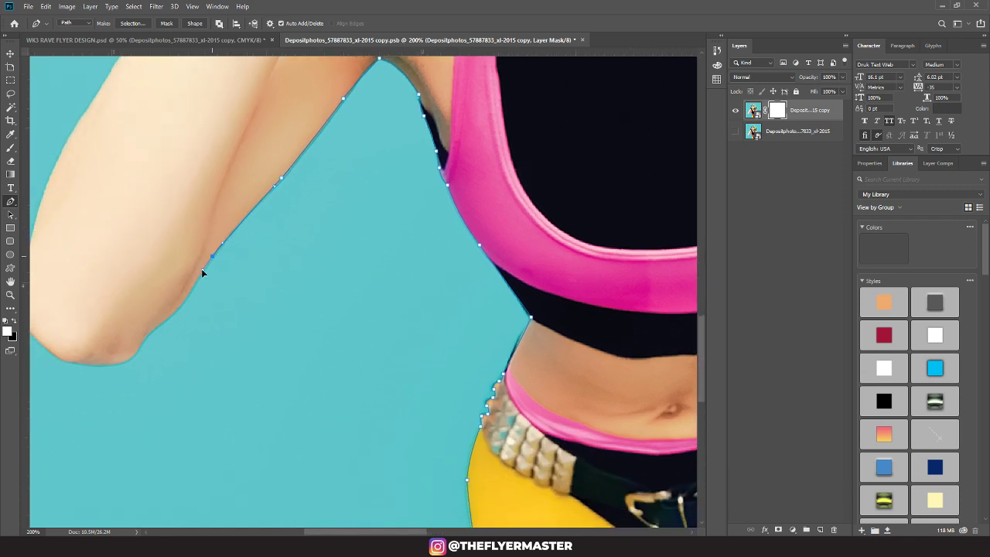
pyautogui.click(173, 310)
pyautogui.moveTo(141, 339); pyautogui.dragTo(58, 345)
pyautogui.keyDown('alt'); pyautogui.click(121, 363); pyautogui.keyUp('alt')
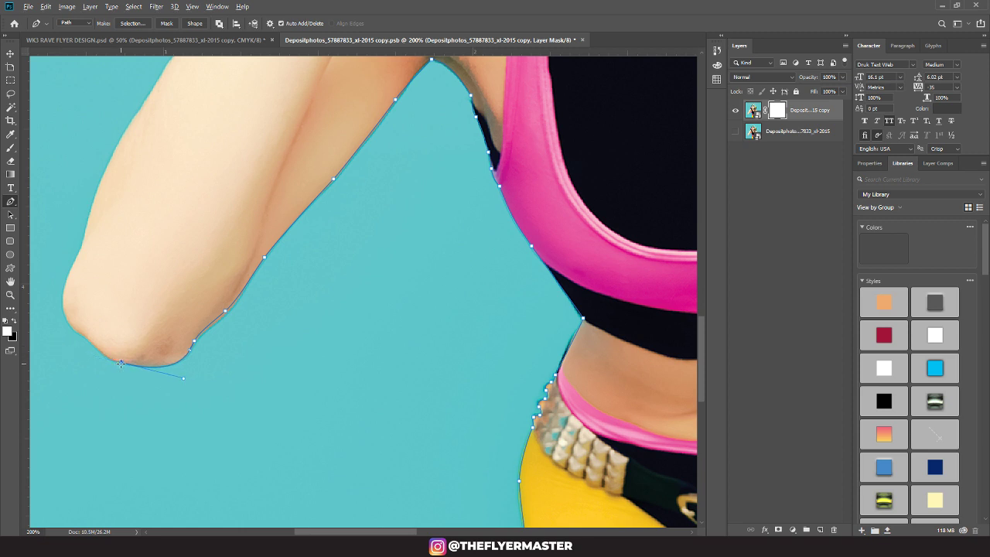
# Step: Trace the path around the left-hand elbow to the start of the outer forearm, removing unneeded direction handles
pyautogui.moveTo(85, 335); pyautogui.dragTo(88, 221)
pyautogui.keyDown('alt'); pyautogui.click(85, 334); pyautogui.keyUp('alt')
pyautogui.hotkey('ctrl', 'z')
pyautogui.keyDown('alt'); pyautogui.click(64, 300); pyautogui.keyUp('alt')
pyautogui.moveTo(77, 247); pyautogui.dragTo(94, 222)
pyautogui.keyDown('alt'); pyautogui.click(80, 248); pyautogui.keyUp('alt')
# Step: Trace the path up the outer edge of the left-hand forearm, around the wrist and along the lower part of the glove
pyautogui.moveTo(148, 168); pyautogui.dragTo(146, 342)
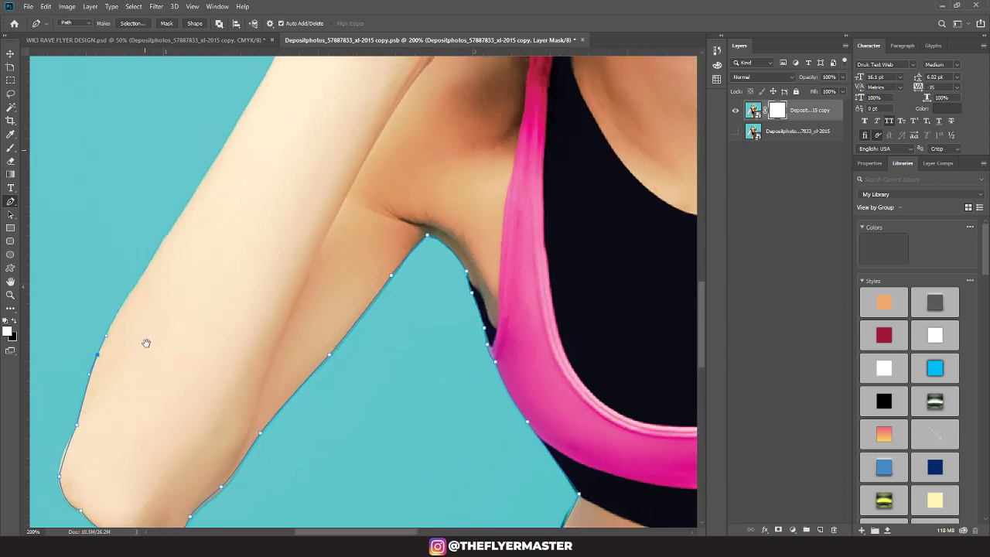
pyautogui.moveTo(206, 302); pyautogui.dragTo(236, 259)
pyautogui.scroll(3, 340, 185)
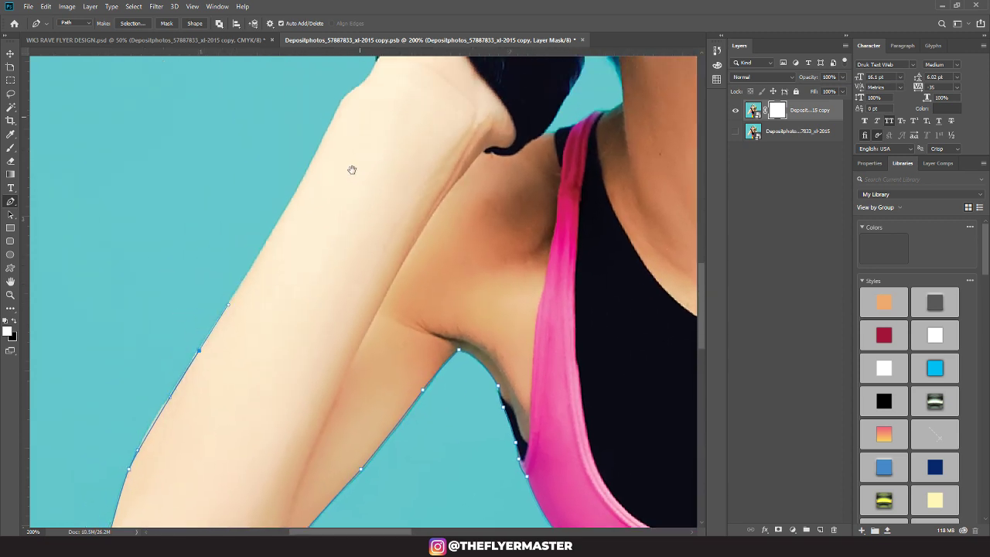
pyautogui.moveTo(349, 137); pyautogui.dragTo(361, 102)
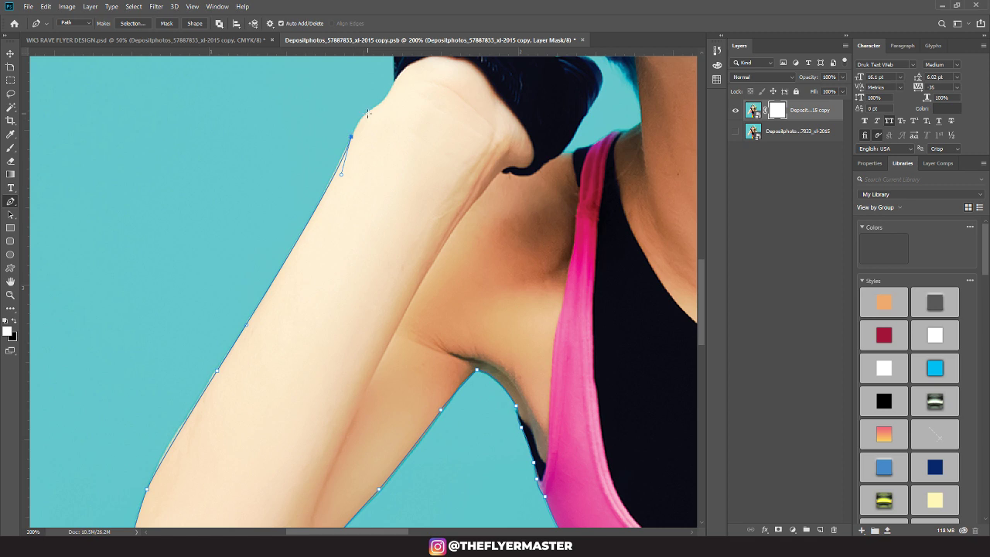
pyautogui.moveTo(368, 112); pyautogui.dragTo(345, 147)
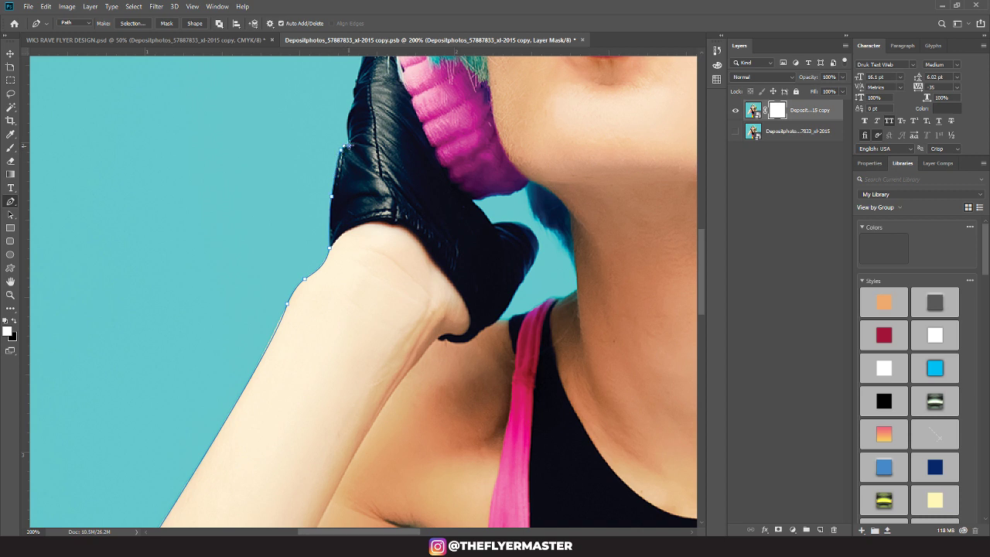
# Step: Continue the path up the outer edge of the left-hand glove, past its fingertips to the hair above the pink ear cup
pyautogui.moveTo(350, 139); pyautogui.dragTo(317, 258)
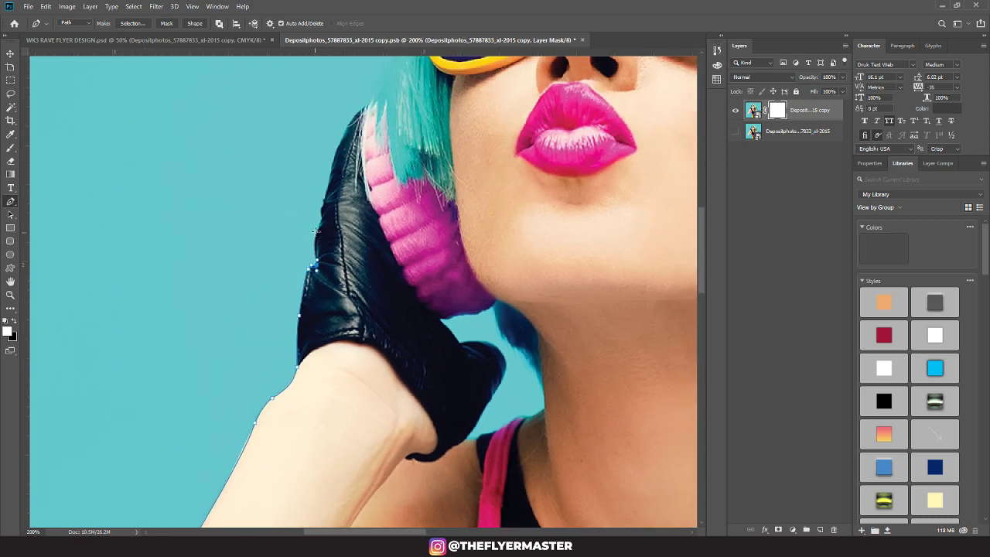
pyautogui.moveTo(327, 201); pyautogui.dragTo(332, 204)
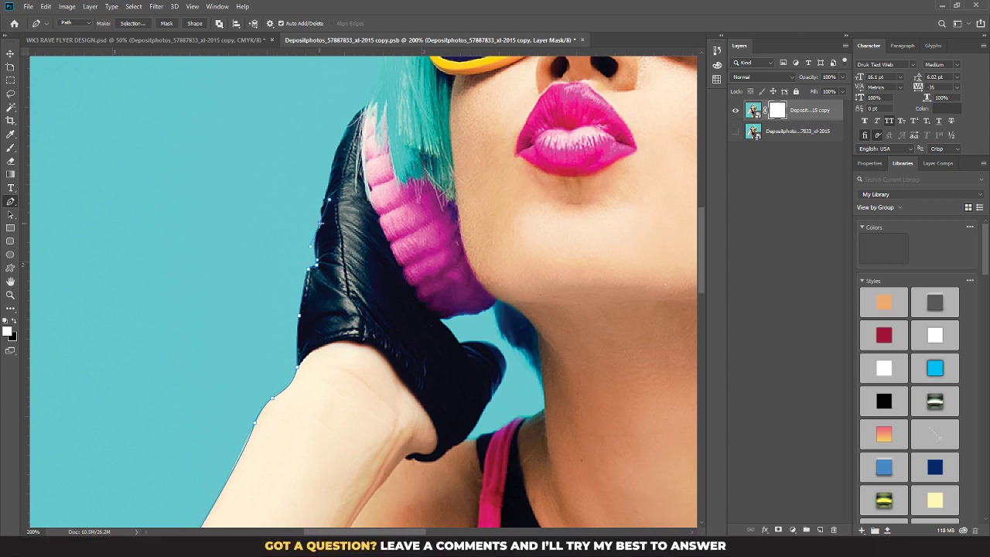
pyautogui.keyDown('alt'); pyautogui.click(320, 223); pyautogui.keyUp('alt')
pyautogui.moveTo(324, 205); pyautogui.dragTo(312, 228)
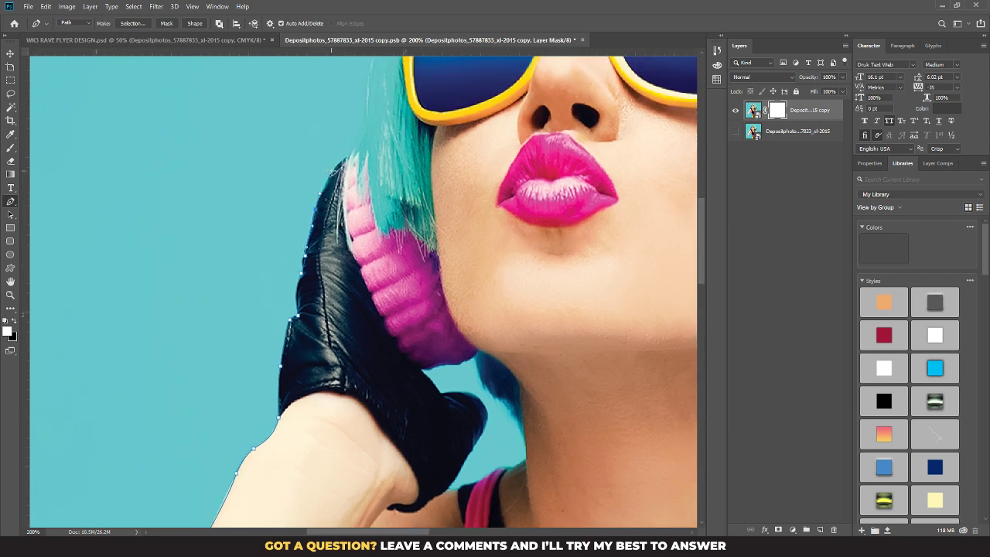
pyautogui.click(333, 171)
pyautogui.click(346, 156)
pyautogui.moveTo(355, 147); pyautogui.dragTo(331, 248)
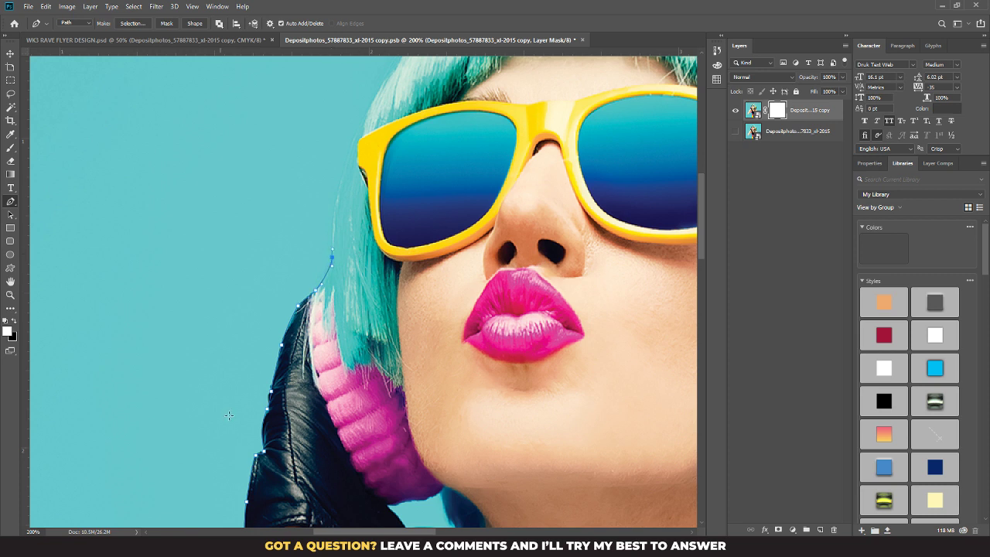
# Step: Trace a smooth path around the outside of the turquoise hair, over the head and onto the white headphone band
pyautogui.moveTo(361, 126); pyautogui.dragTo(338, 238)
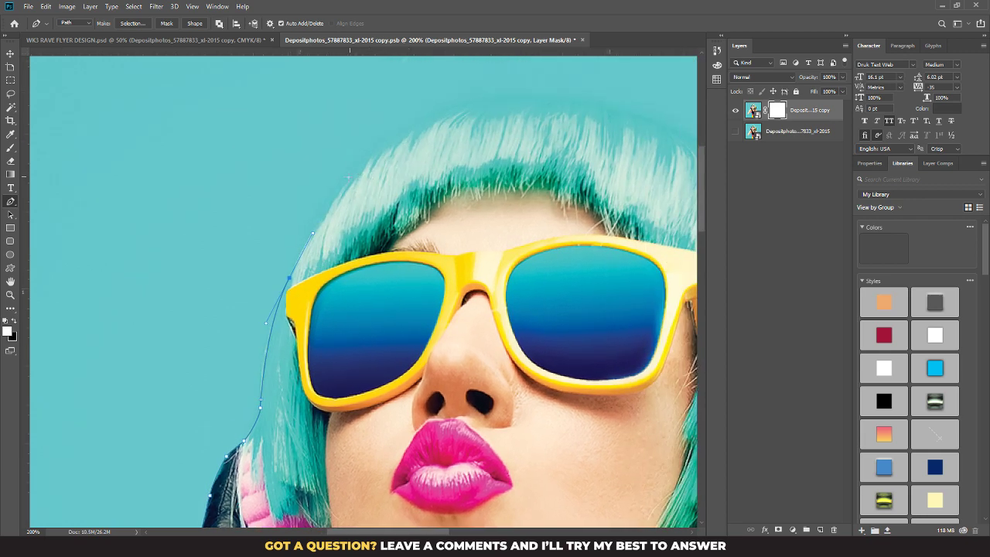
pyautogui.moveTo(369, 154); pyautogui.dragTo(411, 123)
pyautogui.moveTo(583, 98)
pyautogui.mouseDown()
pyautogui.moveTo(725, 113)
pyautogui.moveTo(588, 101)
pyautogui.mouseUp()
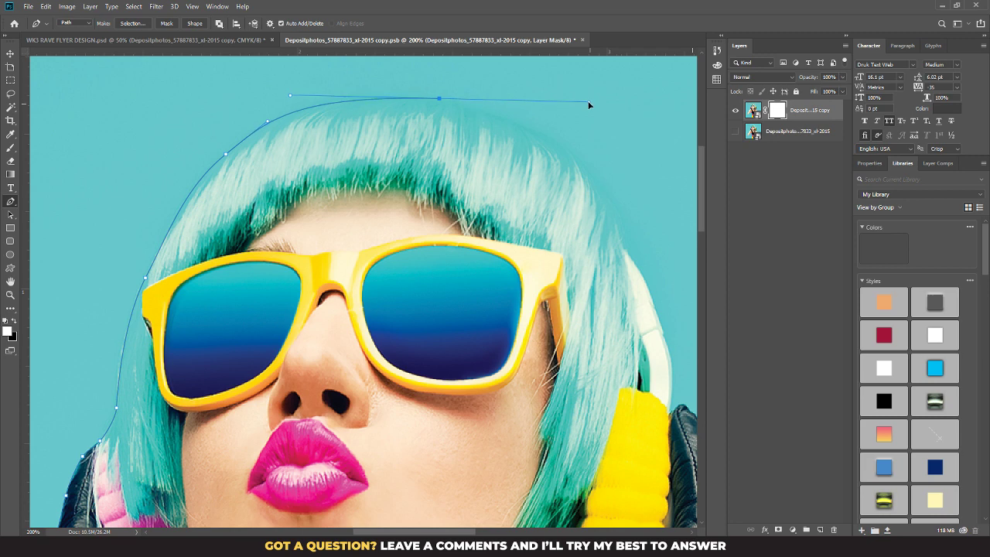
pyautogui.keyDown('alt'); pyautogui.click(439, 98); pyautogui.keyUp('alt')
pyautogui.moveTo(573, 156); pyautogui.dragTo(606, 195)
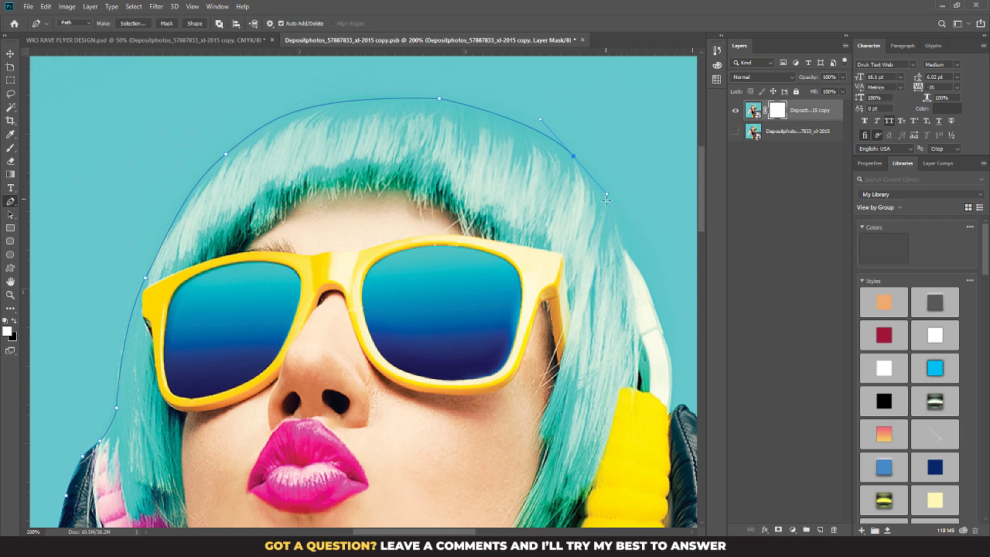
pyautogui.moveTo(623, 249); pyautogui.dragTo(399, 199)
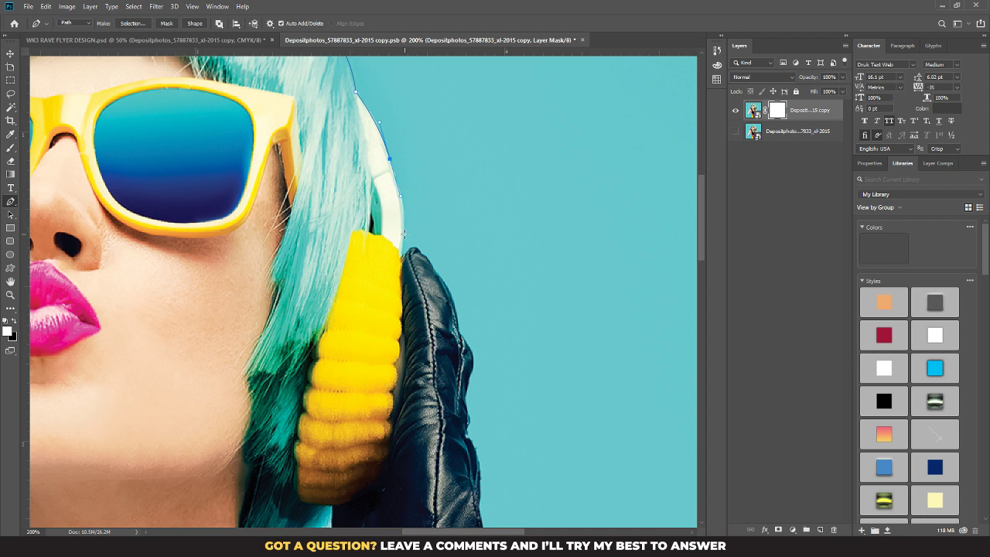
# Step: Continue the path down the white headphone band and along the finger edge of the right-hand glove
pyautogui.moveTo(404, 235)
pyautogui.mouseDown()
pyautogui.moveTo(402, 265)
pyautogui.moveTo(403, 249)
pyautogui.mouseUp()
pyautogui.click(414, 247)
pyautogui.click(444, 283)
pyautogui.click(456, 316)
pyautogui.moveTo(465, 342); pyautogui.dragTo(474, 356)
pyautogui.moveTo(470, 372); pyautogui.dragTo(468, 389)
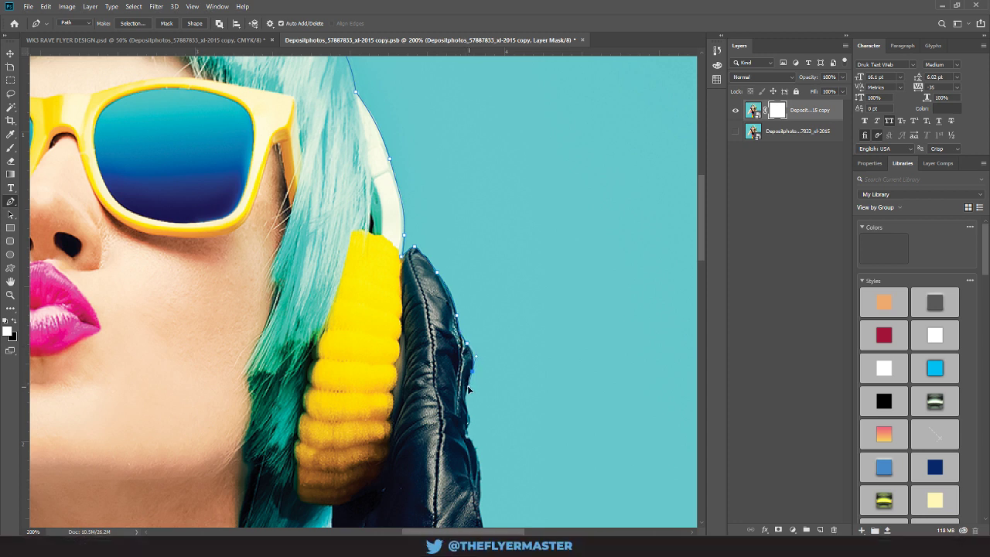
pyautogui.click(465, 402)
pyautogui.click(467, 418)
pyautogui.click(468, 433)
# Step: Trace the lower outer edge of the right-hand glove down to its cuff at the wrist
pyautogui.moveTo(497, 433); pyautogui.dragTo(477, 197)
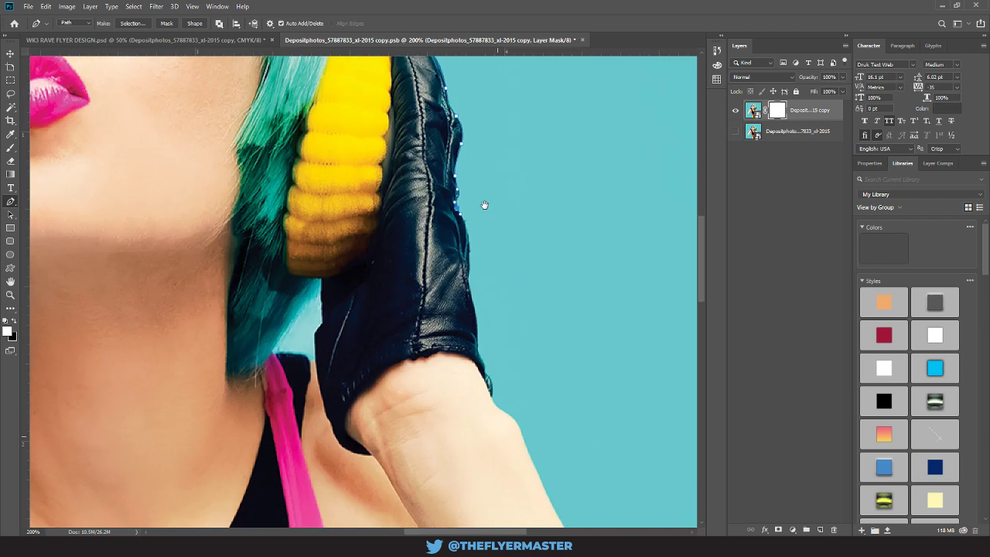
pyautogui.click(465, 231)
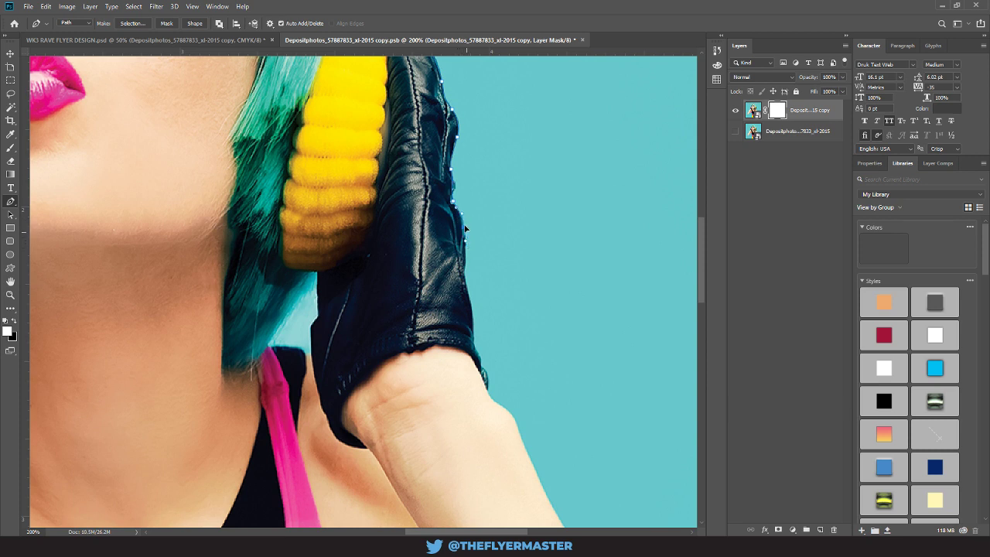
pyautogui.click(464, 244)
pyautogui.click(466, 273)
pyautogui.click(469, 298)
pyautogui.click(473, 325)
pyautogui.click(474, 344)
pyautogui.click(478, 356)
pyautogui.click(485, 379)
pyautogui.click(487, 393)
pyautogui.hotkey('ctrl', 'alt', 'i')
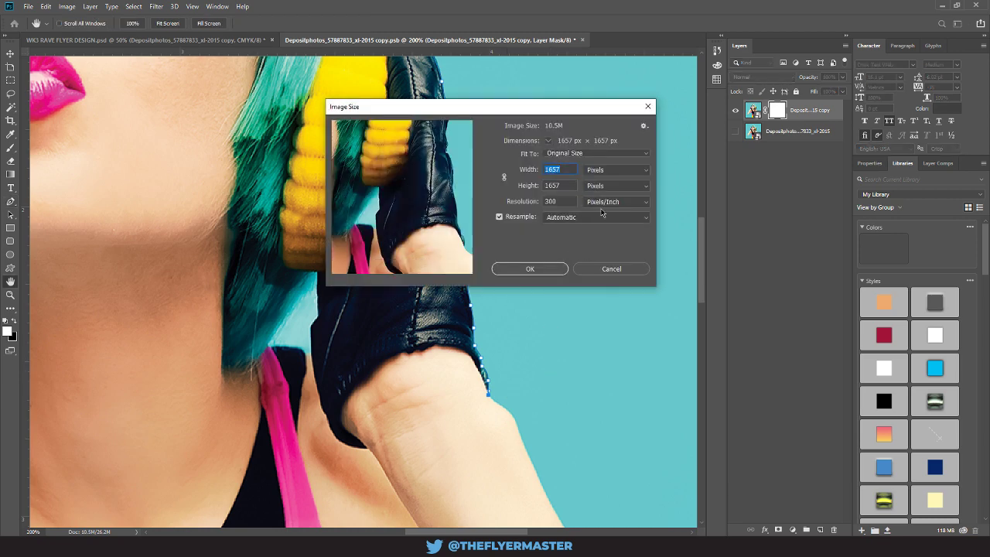
pyautogui.click(593, 269)
# Step: Continue the path from the glove cuff over the wrist and down the outer edge of the right-hand forearm
pyautogui.moveTo(569, 415); pyautogui.dragTo(401, 205)
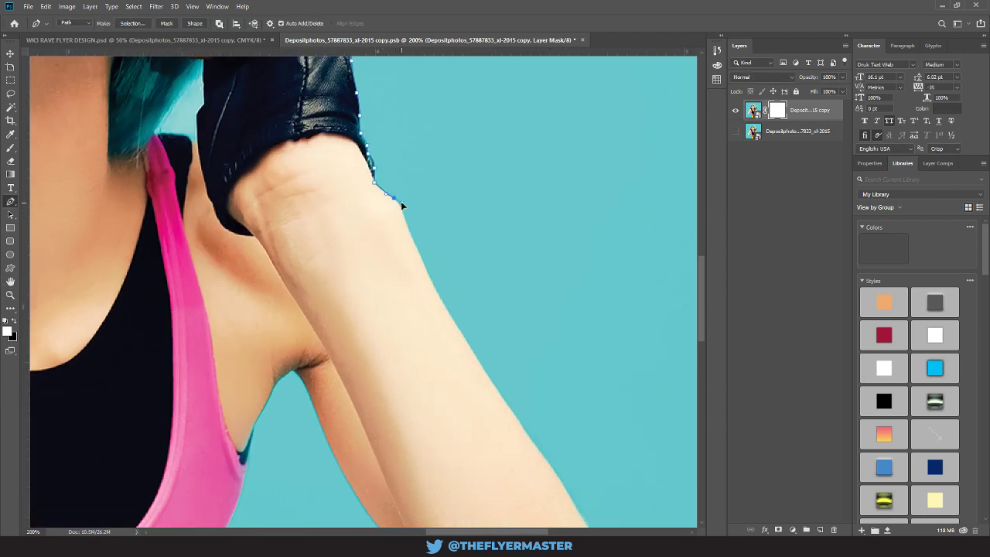
pyautogui.moveTo(418, 248); pyautogui.dragTo(420, 264)
pyautogui.scroll(-5, 423, 262)
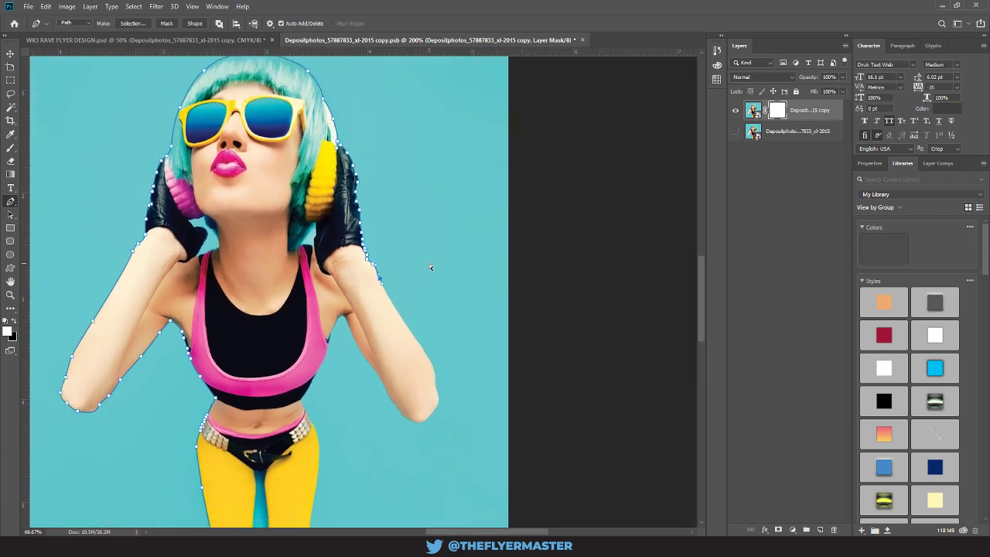
pyautogui.scroll(2, 429, 265)
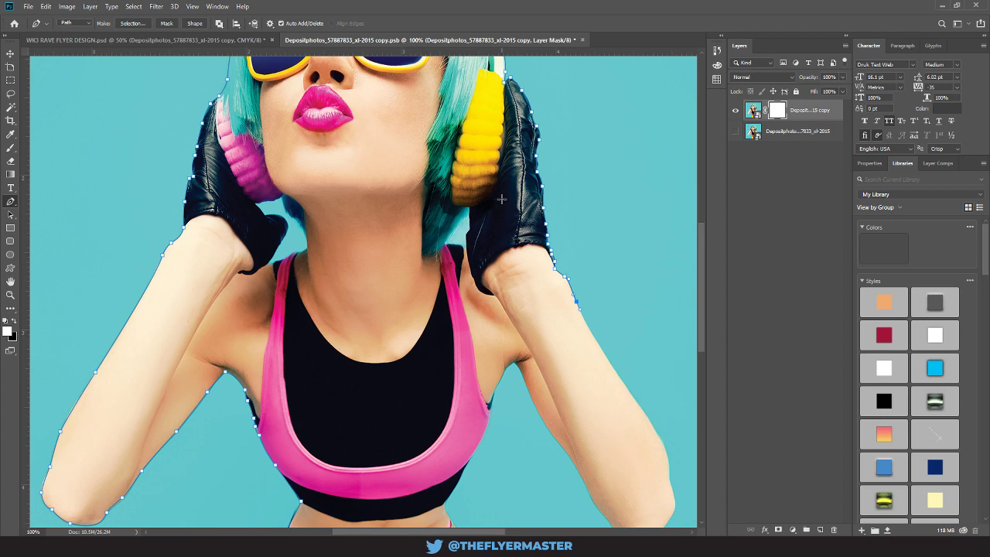
pyautogui.moveTo(585, 238); pyautogui.dragTo(447, 163)
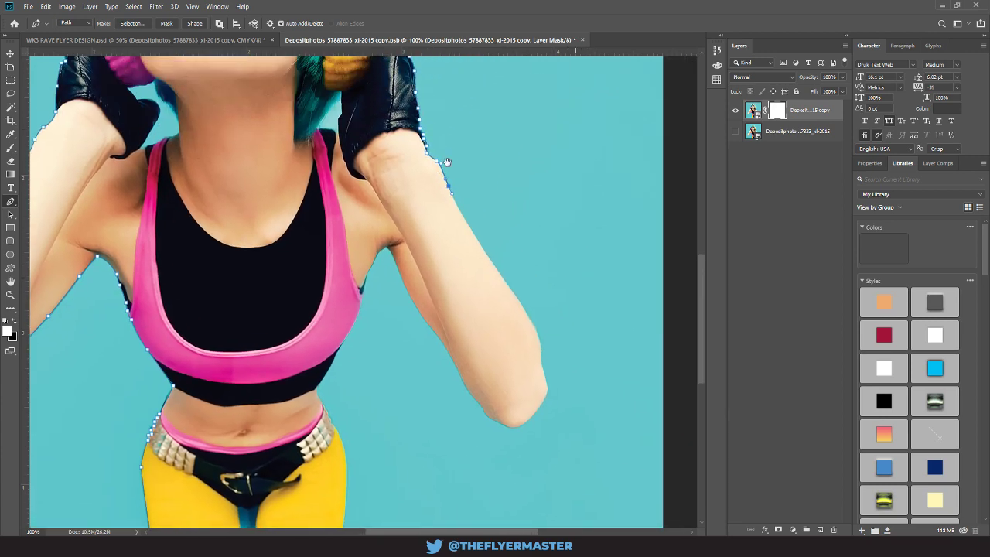
pyautogui.moveTo(483, 251); pyautogui.dragTo(502, 278)
# Step: Trace the path around the right-hand elbow to the start of the arm's inner edge
pyautogui.moveTo(534, 328); pyautogui.dragTo(535, 415)
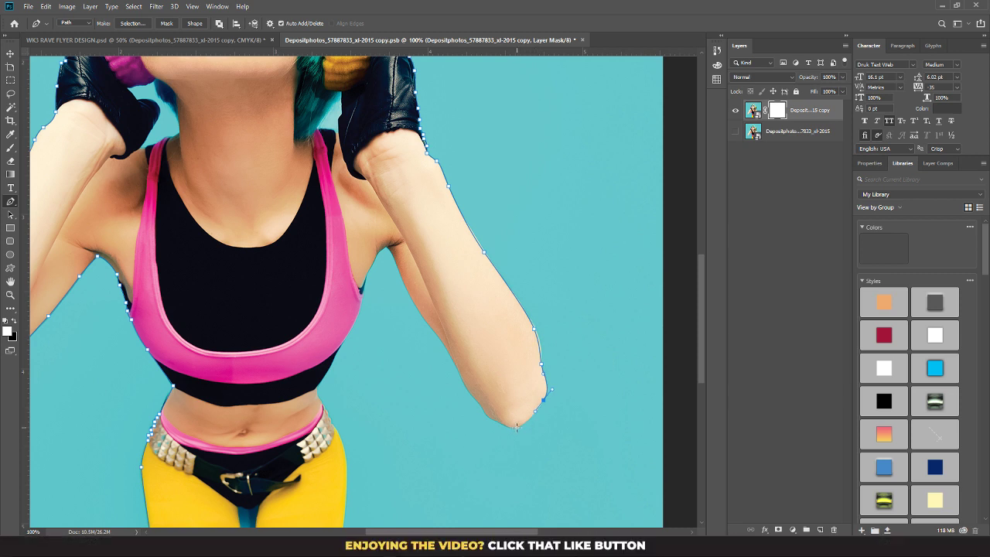
pyautogui.moveTo(516, 426); pyautogui.dragTo(510, 424)
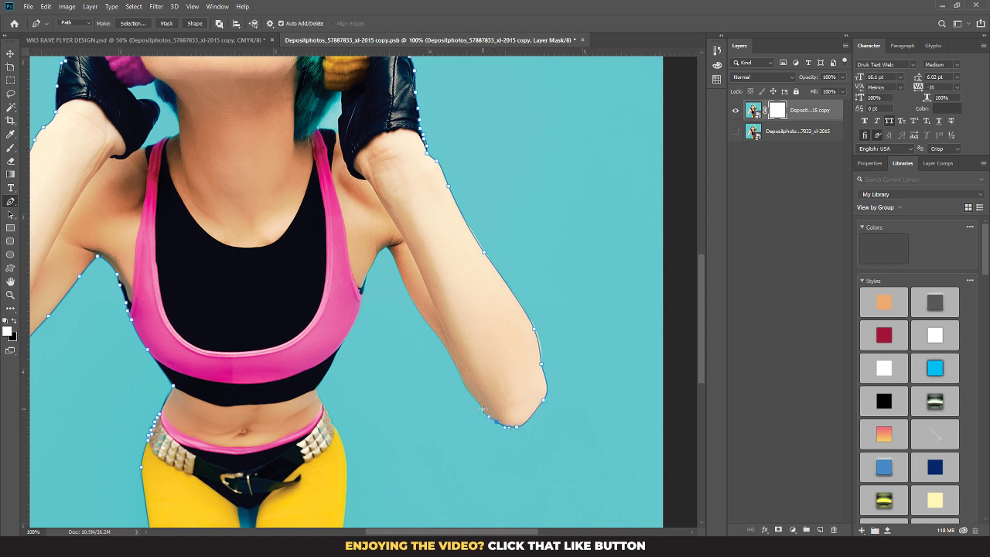
pyautogui.moveTo(496, 422); pyautogui.dragTo(477, 399)
pyautogui.hotkey('ctrl', '+')
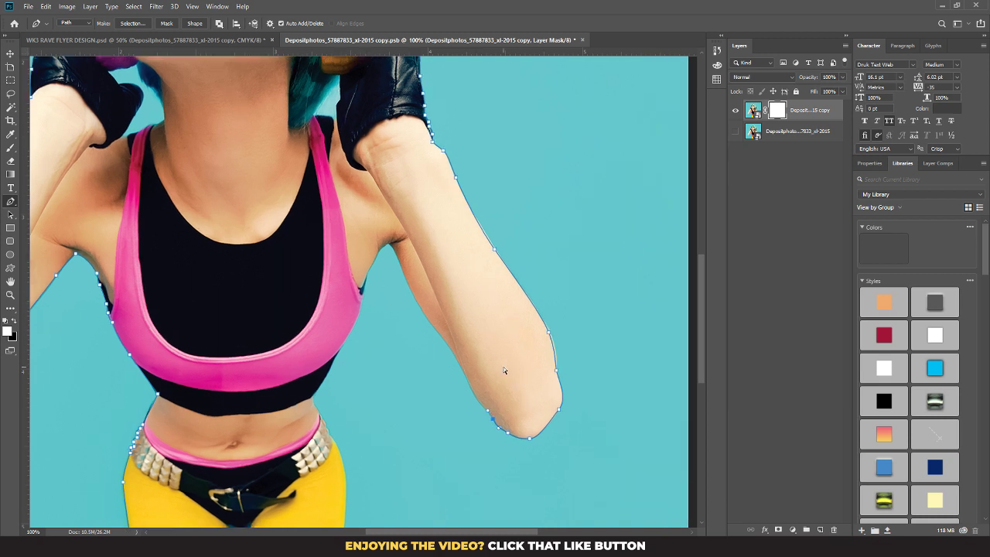
# Step: Trace the path up the inner edge of the right-hand arm from the elbow to the armpit
pyautogui.moveTo(496, 294); pyautogui.dragTo(433, 235)
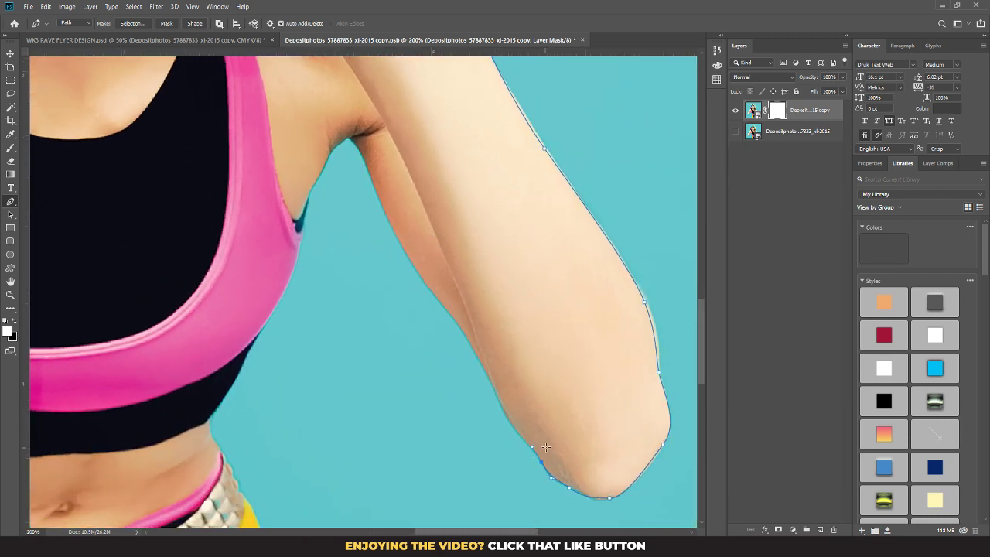
pyautogui.moveTo(495, 395); pyautogui.dragTo(482, 360)
pyautogui.moveTo(452, 317); pyautogui.dragTo(442, 304)
pyautogui.moveTo(371, 180); pyautogui.dragTo(341, 107)
pyautogui.keyDown('alt'); pyautogui.click(371, 180); pyautogui.keyUp('alt')
pyautogui.moveTo(358, 141); pyautogui.dragTo(331, 152)
# Step: Continue the path down the side of the crop top, around the waist and along the edge of the studded belt
pyautogui.click(294, 267)
pyautogui.moveTo(263, 325); pyautogui.dragTo(255, 342)
pyautogui.moveTo(216, 407)
pyautogui.mouseDown()
pyautogui.moveTo(206, 432)
pyautogui.moveTo(212, 416)
pyautogui.mouseUp()
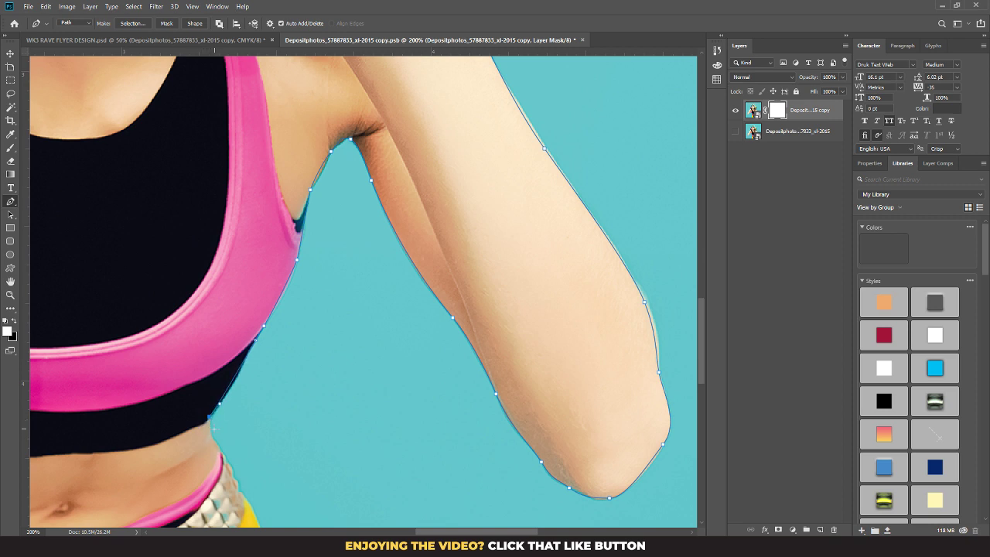
pyautogui.click(210, 433)
pyautogui.moveTo(223, 457); pyautogui.dragTo(265, 254)
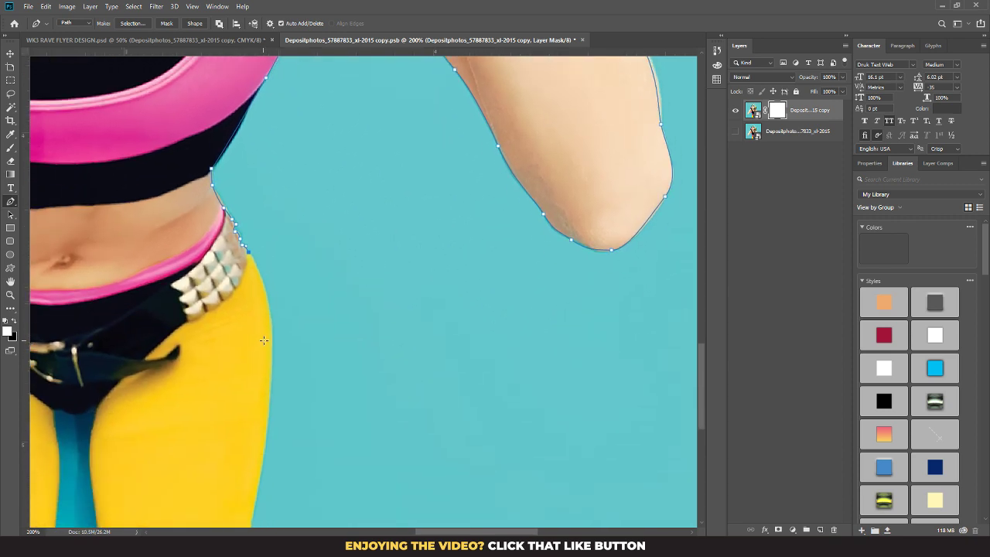
# Step: Trace the outer edge of the right-hand yellow leg to just below the photo's lower edge, fitting the curve at the hip
pyautogui.moveTo(269, 358); pyautogui.dragTo(367, 202)
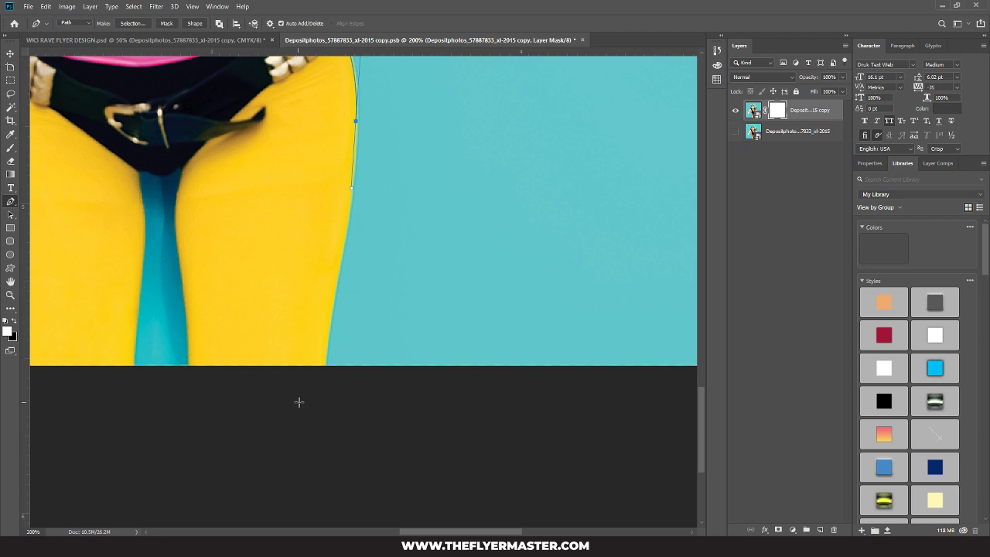
pyautogui.moveTo(326, 369); pyautogui.dragTo(328, 413)
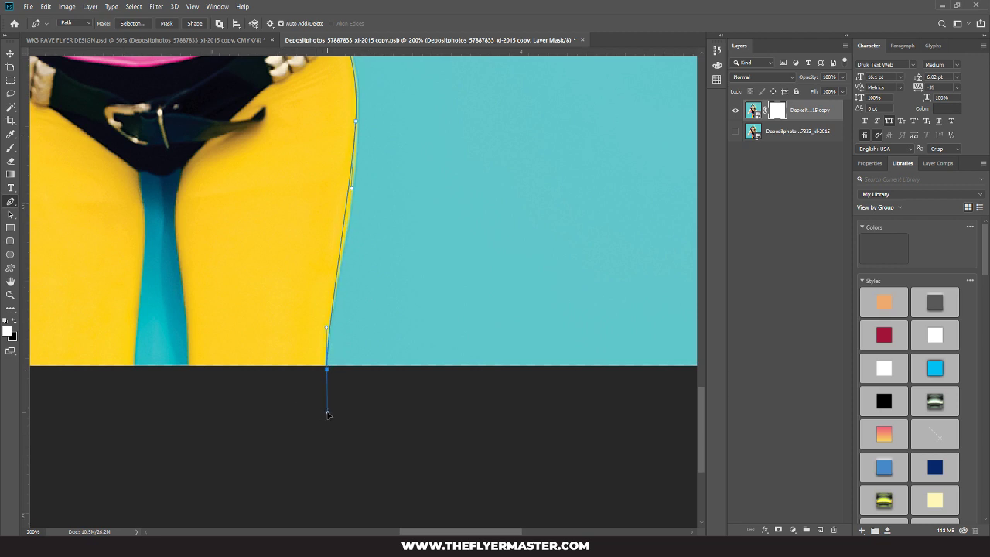
pyautogui.moveTo(357, 122); pyautogui.dragTo(357, 133)
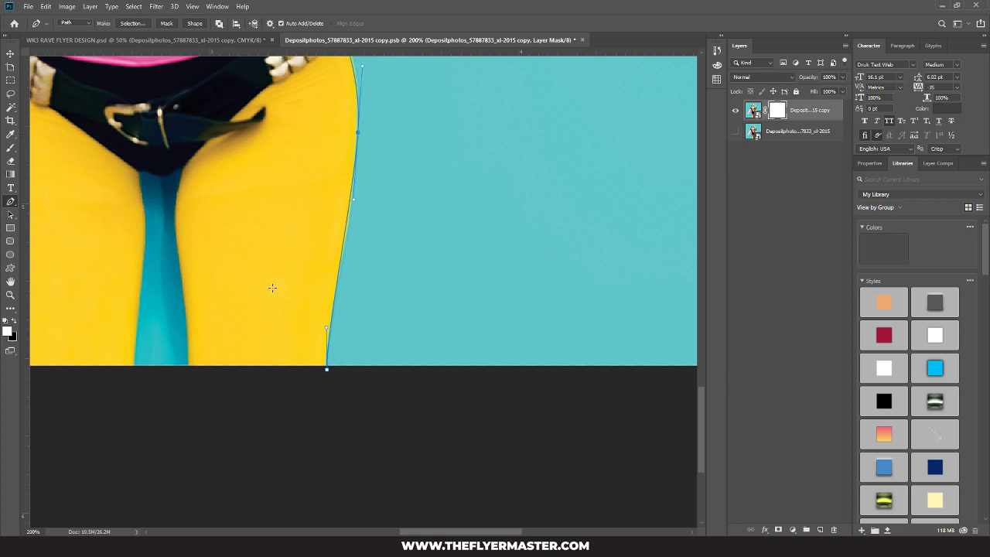
pyautogui.click(327, 370)
# Step: Continue the path beneath the right-hand leg, up its inner edge and across the crotch
pyautogui.click(189, 375)
pyautogui.moveTo(185, 302); pyautogui.dragTo(182, 274)
pyautogui.moveTo(185, 167); pyautogui.dragTo(217, 254)
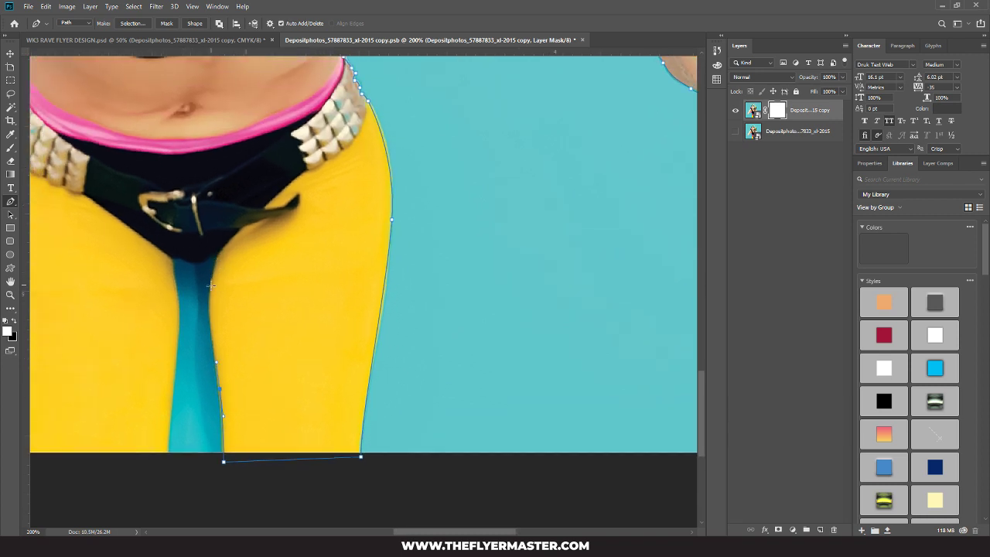
pyautogui.moveTo(209, 300); pyautogui.dragTo(212, 273)
pyautogui.moveTo(198, 262); pyautogui.dragTo(185, 261)
pyautogui.click(172, 259)
# Step: Trace the inner edge of the left-hand leg down past the photo's lower edge and close the path at its starting point
pyautogui.click(169, 461)
pyautogui.click(164, 474)
pyautogui.moveTo(115, 476); pyautogui.dragTo(405, 453)
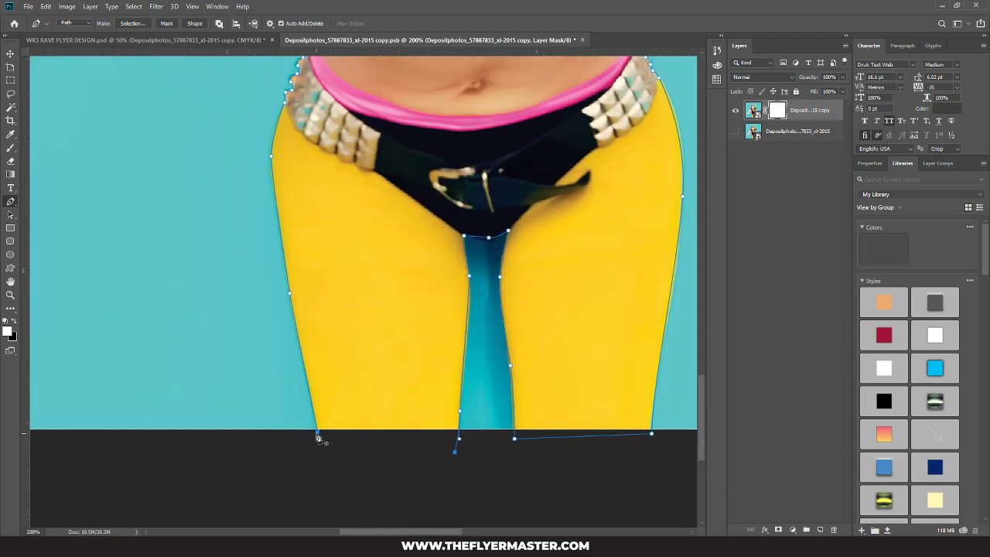
pyautogui.click(317, 432)
# Step: Replace the blank layer mask on the model's copy layer with a mask made from the closed path
pyautogui.hotkey('ctrl', '-')
pyautogui.hotkey('ctrl', '-')
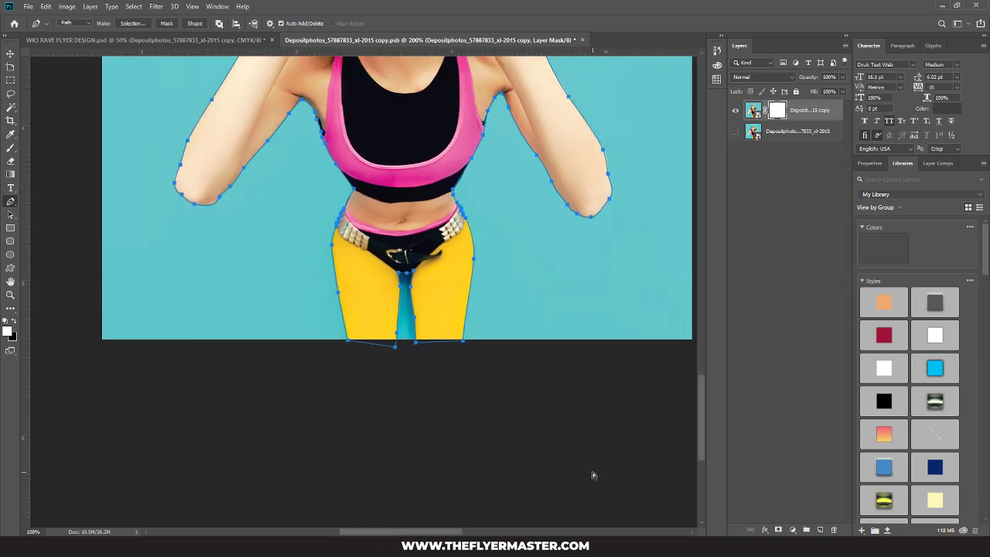
pyautogui.moveTo(379, 147); pyautogui.dragTo(358, 289)
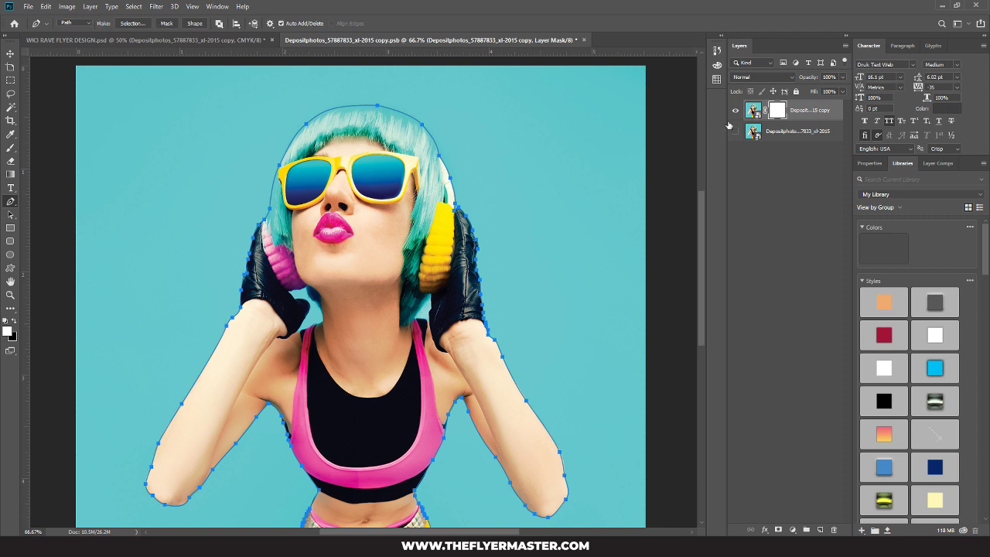
pyautogui.rightClick(772, 114)
pyautogui.click(827, 134)
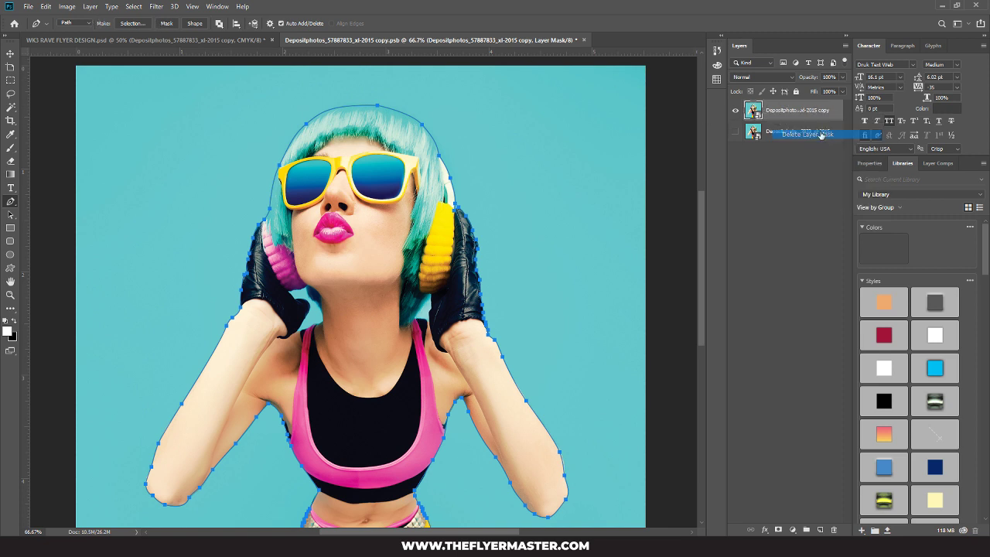
pyautogui.click(166, 23)
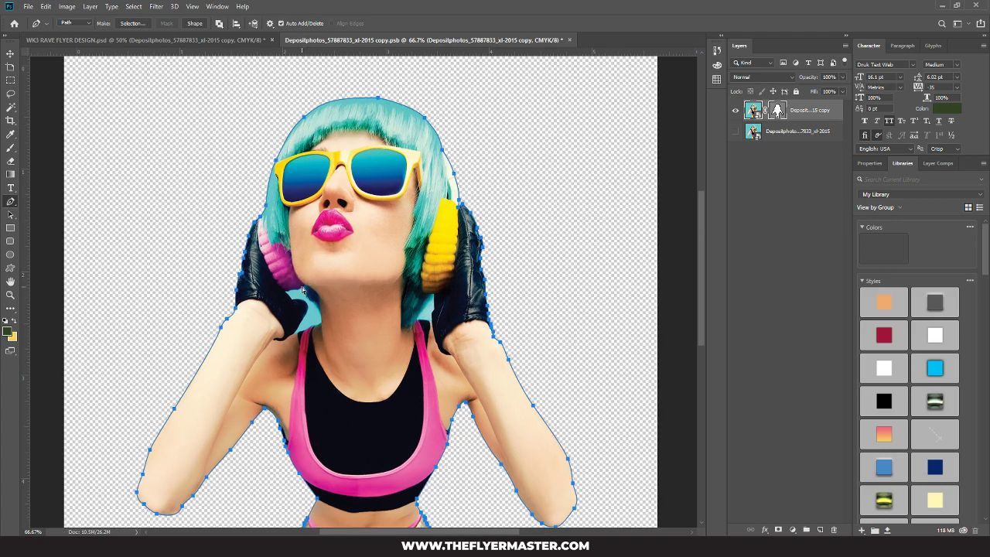
# Step: Start cutting out the gap between the left-hand glove and the neck, tracing the glove edge and the shoulder line
pyautogui.hotkey('ctrl', '+')
pyautogui.hotkey('ctrl', '+')
pyautogui.moveTo(148, 295); pyautogui.dragTo(251, 354)
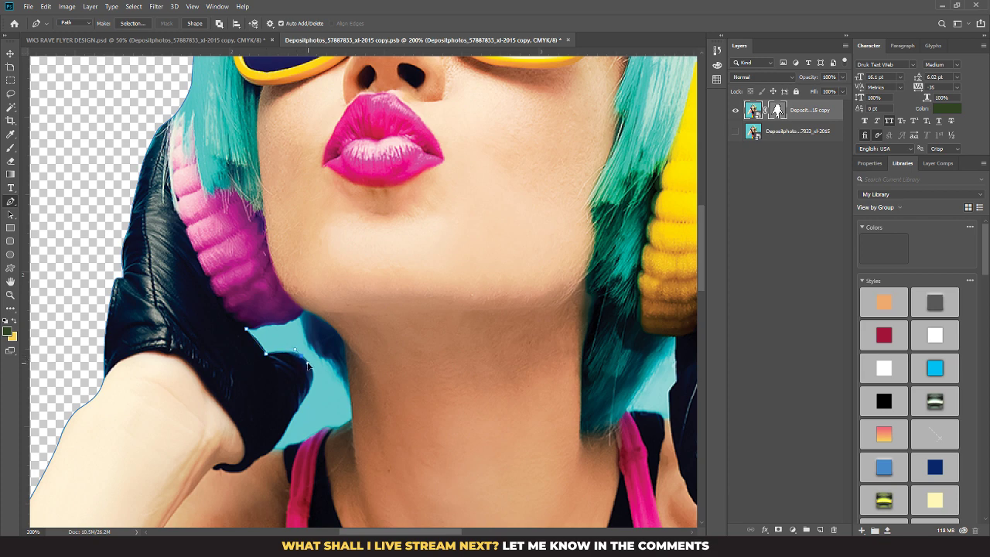
pyautogui.moveTo(308, 365); pyautogui.dragTo(325, 430)
pyautogui.click(276, 446)
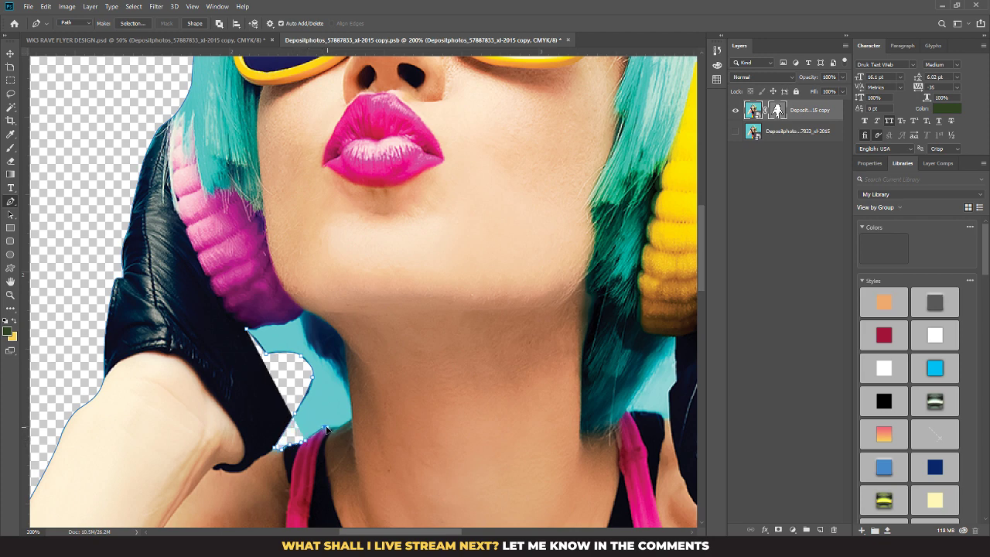
pyautogui.moveTo(325, 429); pyautogui.dragTo(343, 424)
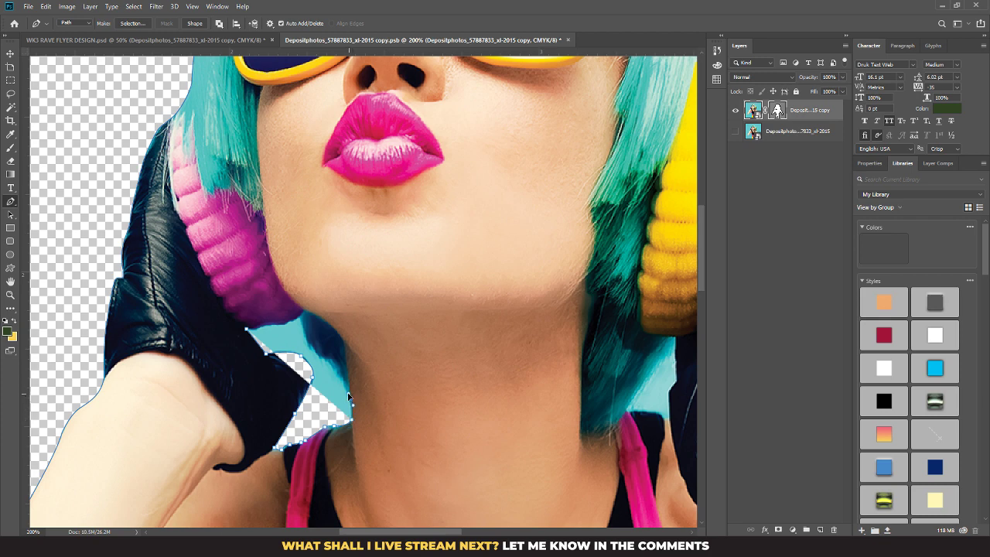
# Step: Trace the gap up the dark hair beside the neck and close it beneath the pink headphone pad
pyautogui.click(337, 377)
pyautogui.moveTo(339, 374); pyautogui.dragTo(300, 314)
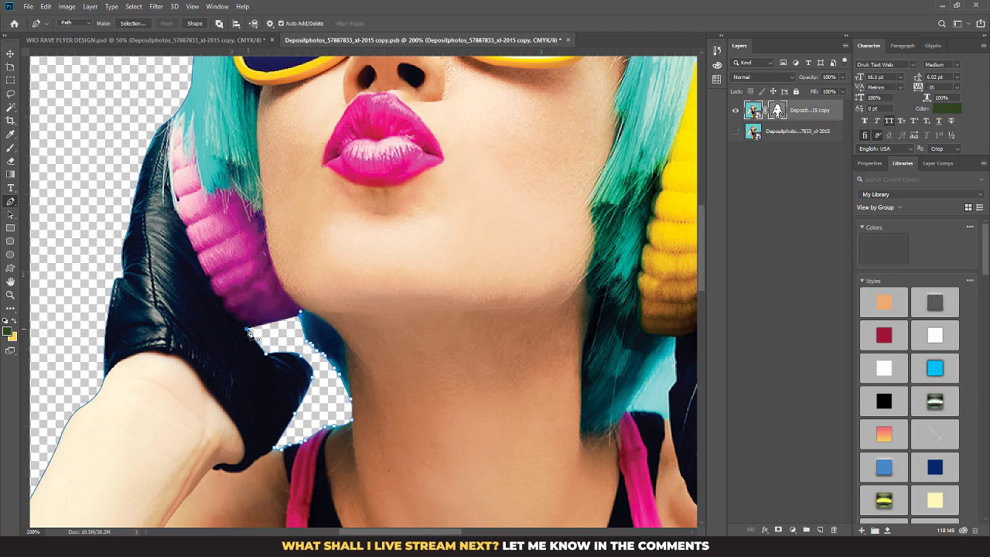
pyautogui.moveTo(246, 329); pyautogui.dragTo(191, 333)
pyautogui.keyDown('ctrl'); pyautogui.click(285, 336); pyautogui.keyUp('ctrl')
pyautogui.moveTo(246, 328); pyautogui.dragTo(224, 330)
# Step: Cut out the blue gap between the right-hand glove, the black top and the hair beneath the yellow headphone pad
pyautogui.moveTo(562, 355); pyautogui.dragTo(329, 281)
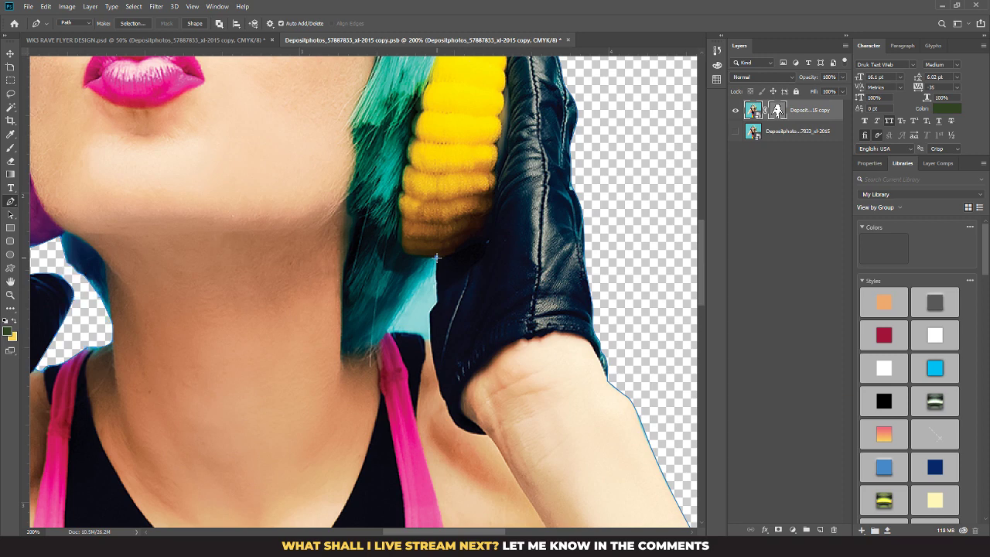
pyautogui.click(436, 303)
pyautogui.click(431, 338)
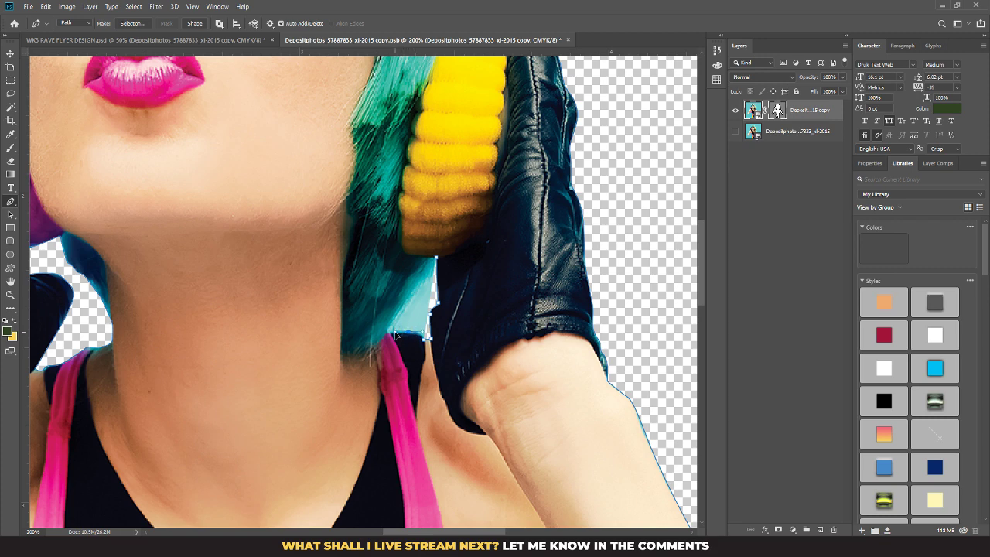
pyautogui.click(390, 331)
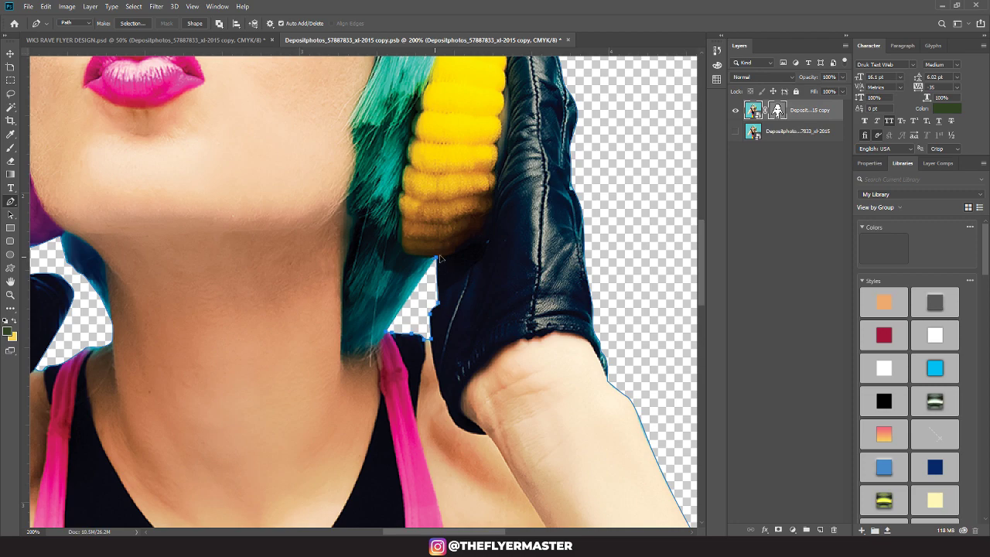
# Step: Save and close the model's smart object document to update the cutout in the flyer
pyautogui.hotkey('ctrl', '-')
pyautogui.hotkey('ctrl', '-')
pyautogui.hotkey('ctrl', '-')
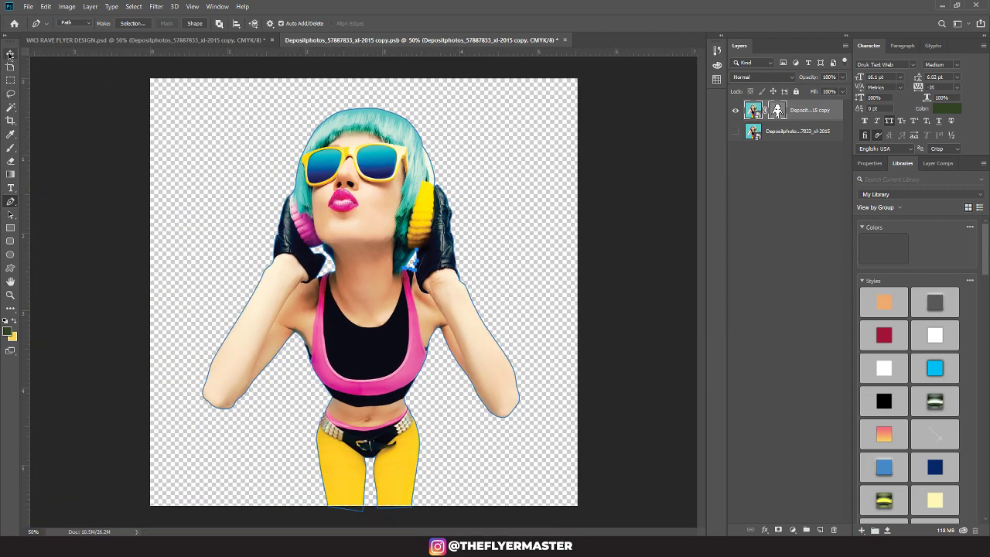
pyautogui.click(11, 53)
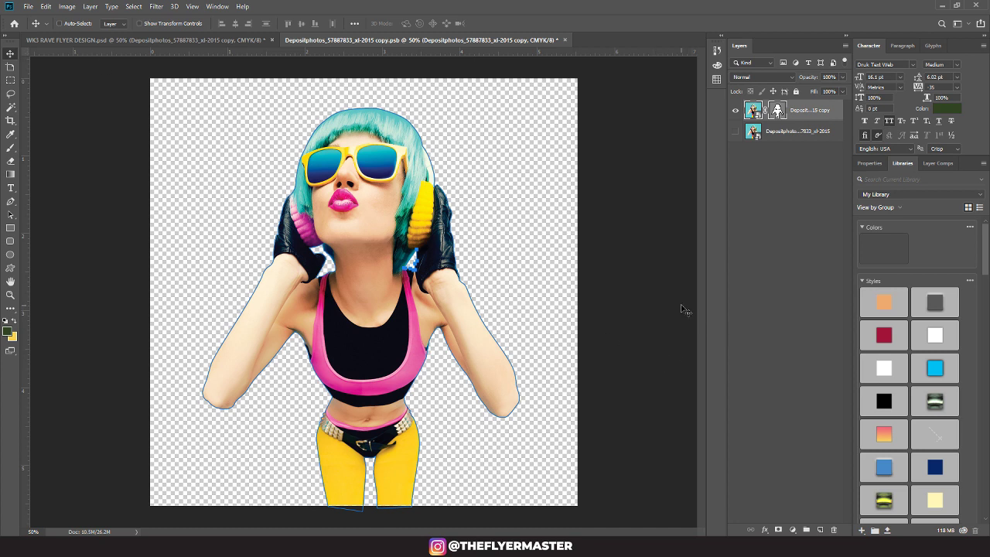
pyautogui.press('ctrl')
pyautogui.hotkey('ctrl', 'w')
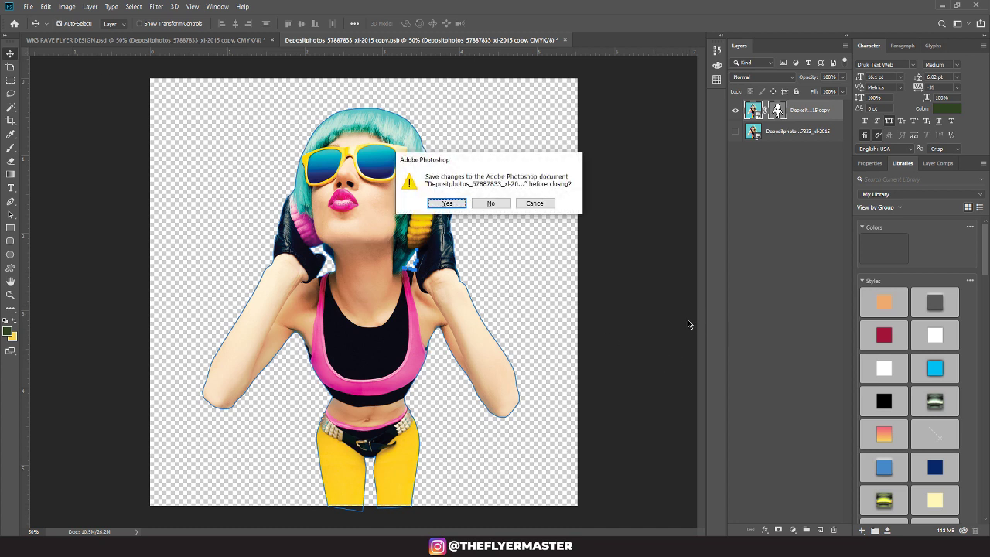
pyautogui.press('Return')
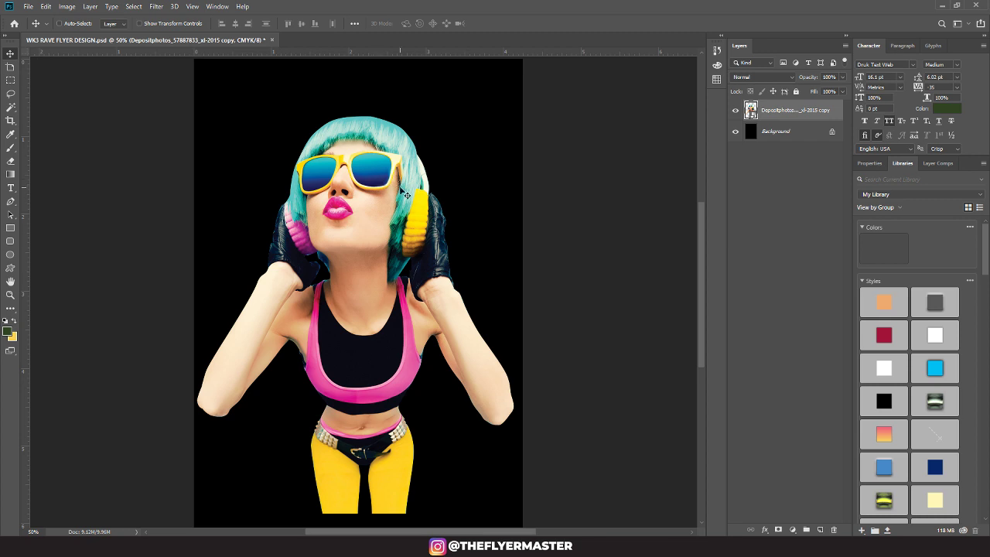
# Step: Move the model cutout up to near the flyer's upper edge and show the guides
pyautogui.moveTo(393, 199); pyautogui.dragTo(392, 153)
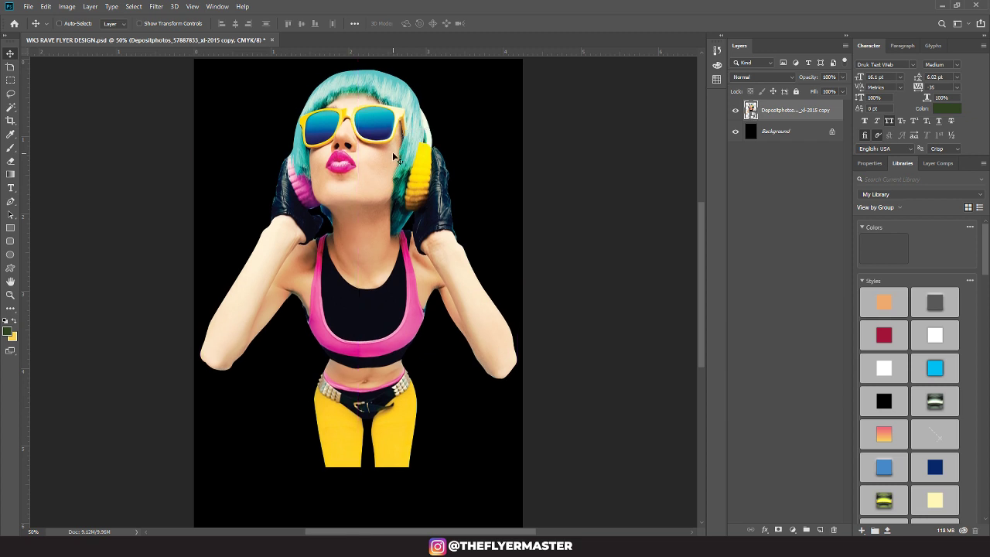
pyautogui.hotkey('ctrl', ';')
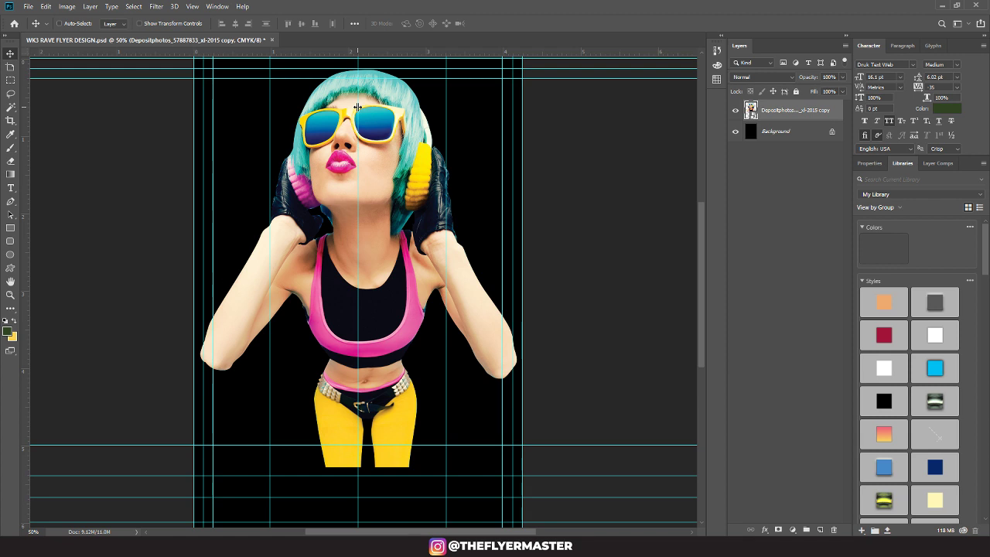
pyautogui.moveTo(357, 108); pyautogui.dragTo(357, 109)
# Step: Place the photo Depositphotos_57887829_xl-2015.jpg from the WK3 FLYER DESIGN folder into the flyer at its default size
pyautogui.hotkey('alt', 'Tab')
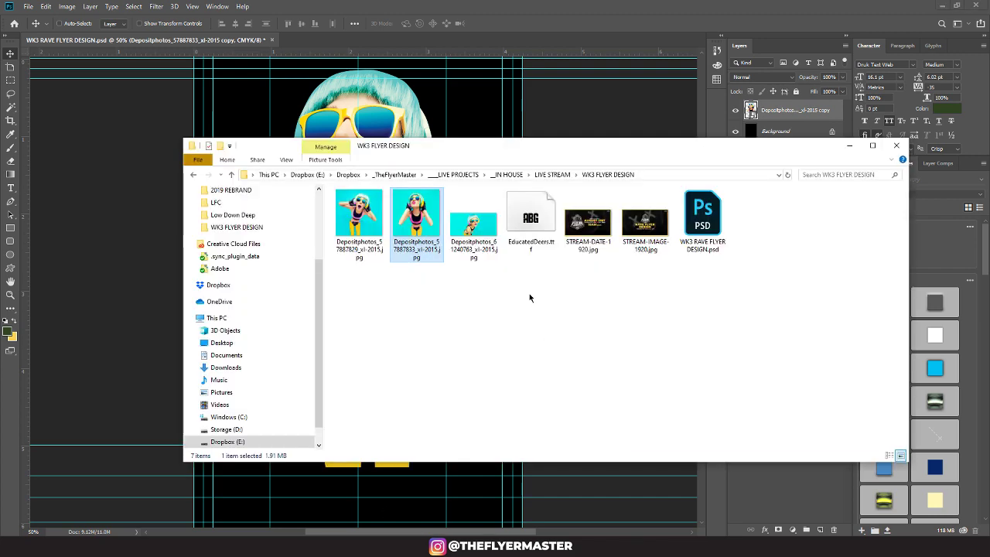
pyautogui.moveTo(416, 161); pyautogui.dragTo(683, 201)
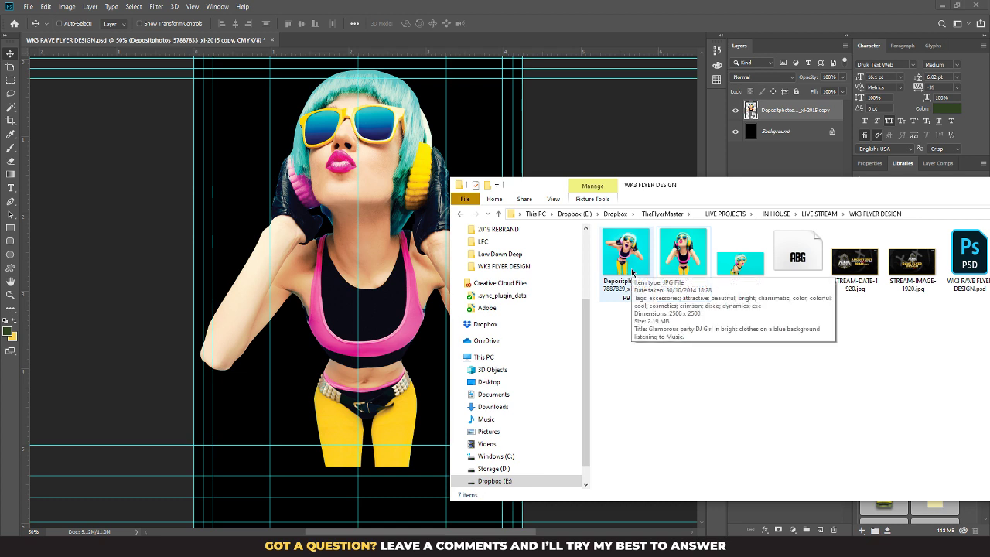
pyautogui.moveTo(632, 273); pyautogui.dragTo(374, 230)
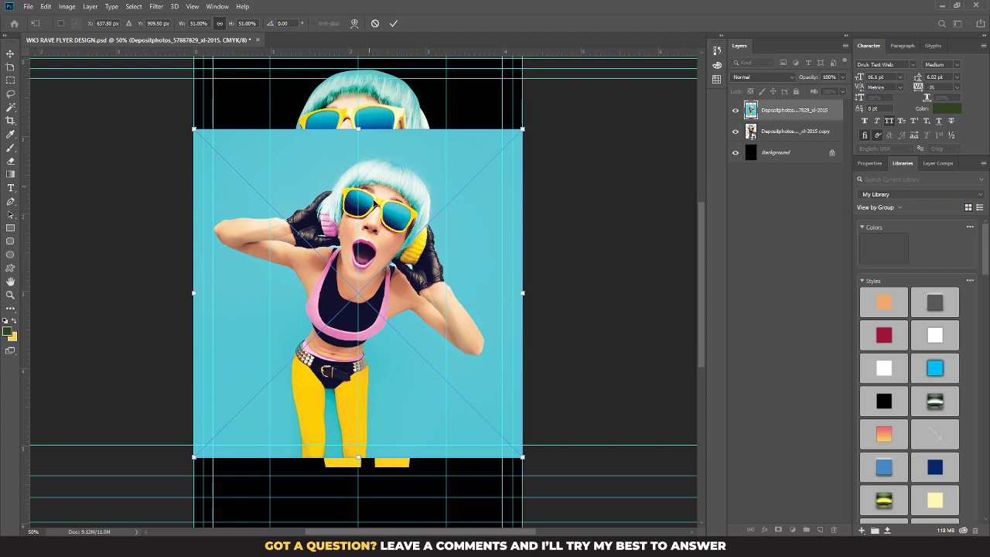
pyautogui.press('Return')
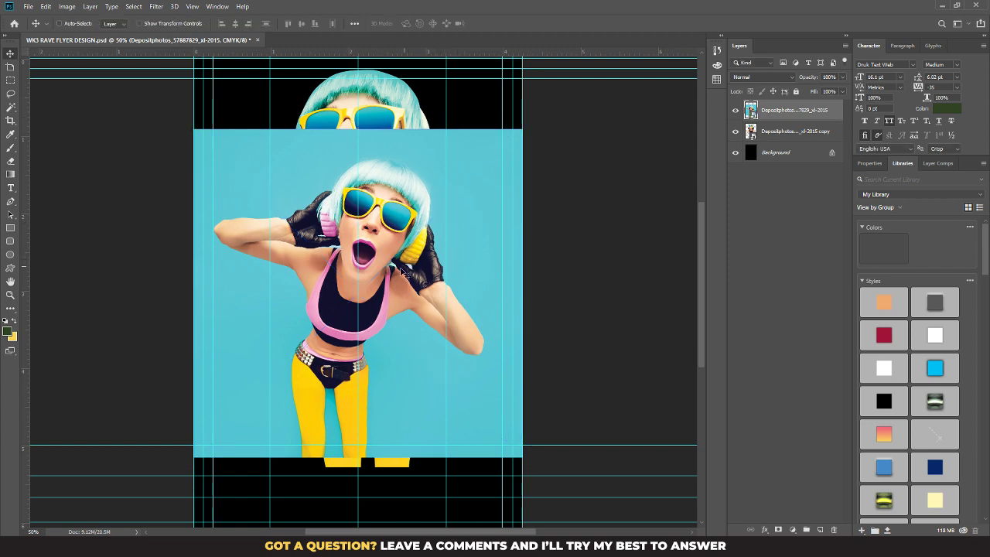
# Step: Open the newly placed photo's smart object contents for editing
pyautogui.hotkey('ctrl', '+')
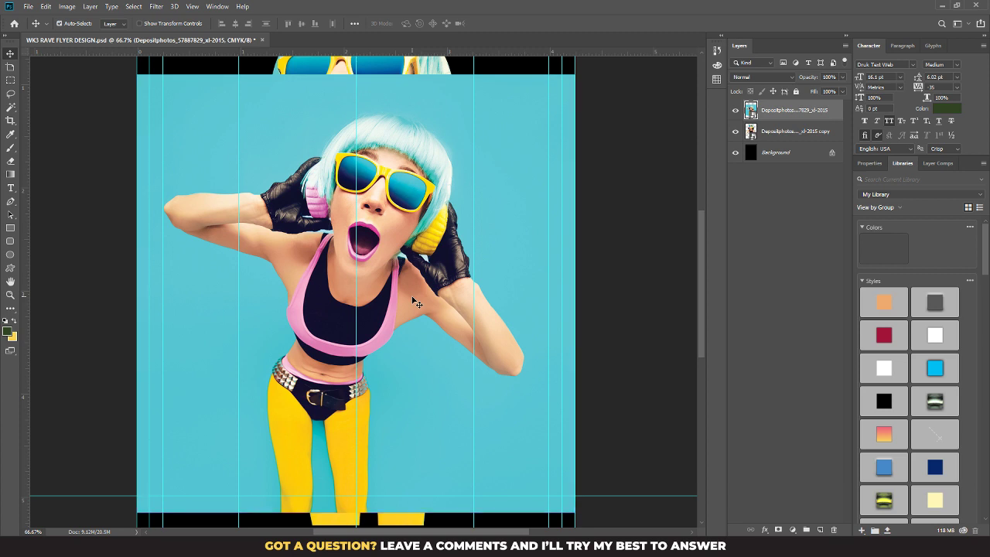
pyautogui.hotkey('ctrl', '-')
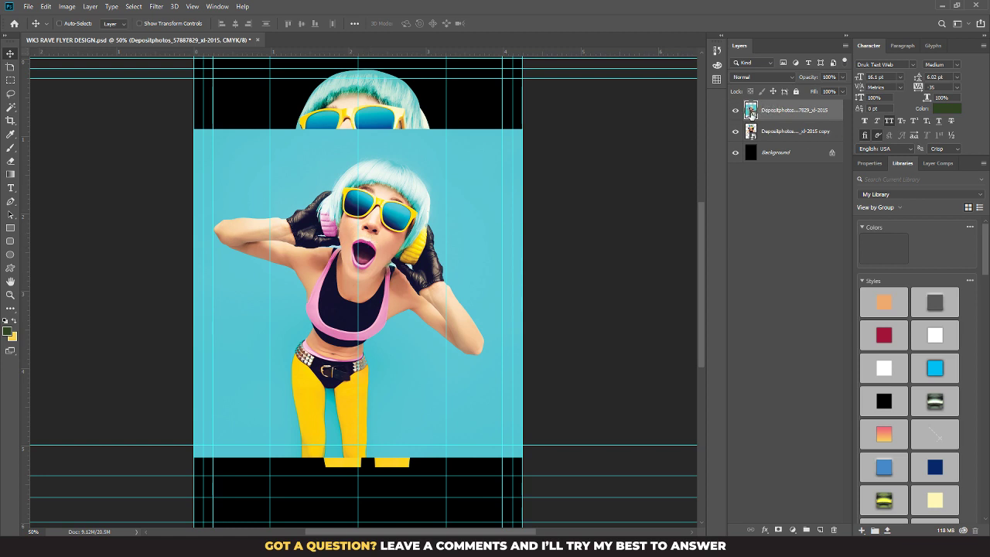
pyautogui.doubleClick(750, 111)
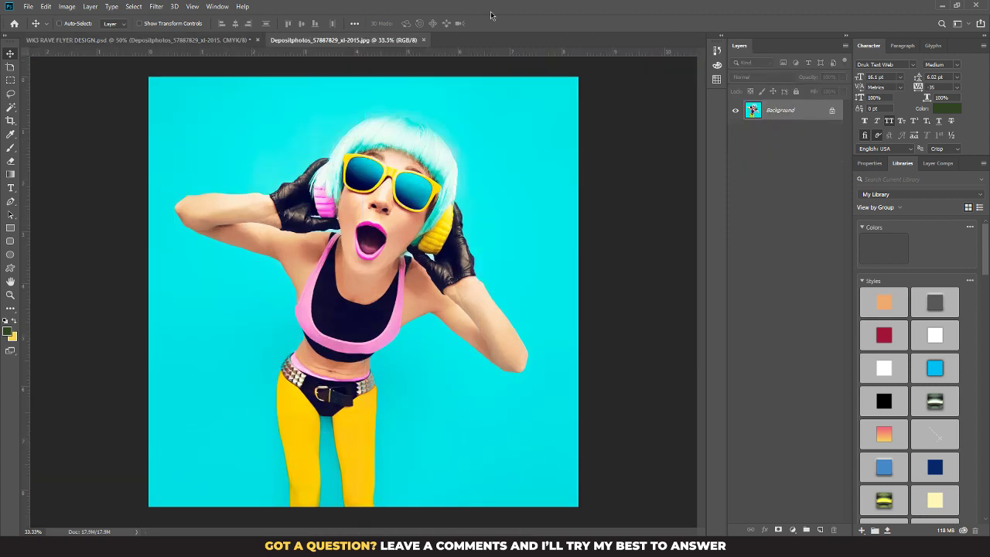
# Step: Try erasing part of the blue background above the model's left-hand arm directly on the photo layer
pyautogui.click(16, 163)
pyautogui.moveTo(249, 137); pyautogui.dragTo(216, 137)
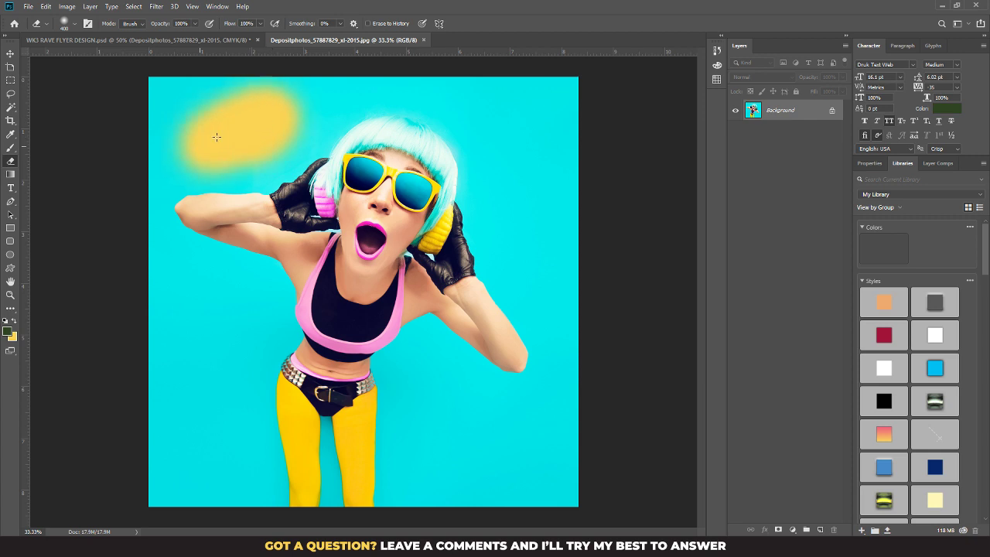
pyautogui.hotkey('ctrl', 'z')
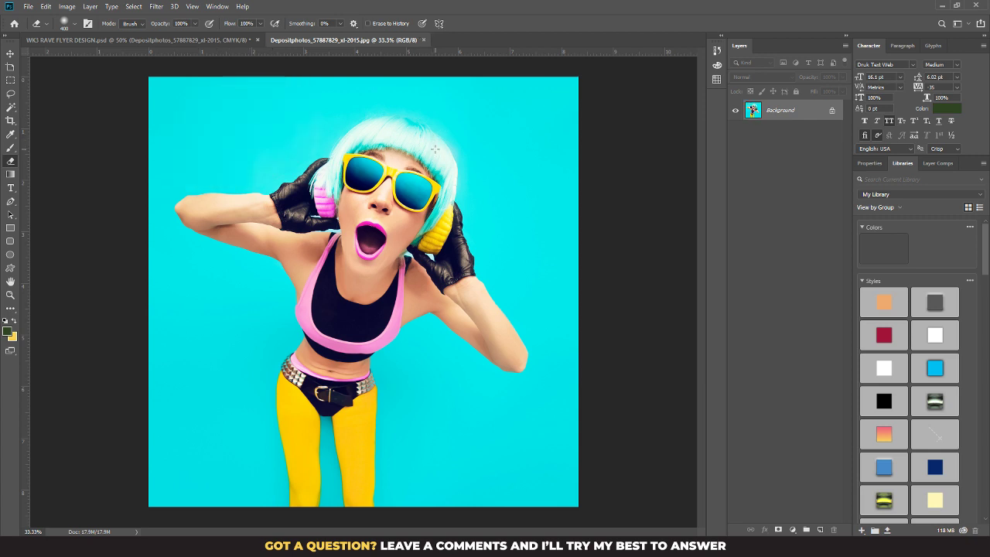
# Step: Try hiding parts of the blue background around the model with a layer mask and the soft Eraser
pyautogui.press('d')
pyautogui.click(778, 529)
pyautogui.moveTo(286, 144)
pyautogui.mouseDown()
pyautogui.moveTo(243, 116)
pyautogui.moveTo(211, 112)
pyautogui.moveTo(162, 173)
pyautogui.mouseUp()
pyautogui.moveTo(204, 276)
pyautogui.mouseDown()
pyautogui.moveTo(135, 256)
pyautogui.moveTo(116, 436)
pyautogui.moveTo(170, 232)
pyautogui.moveTo(189, 402)
pyautogui.mouseUp()
pyautogui.moveTo(532, 455)
pyautogui.mouseDown()
pyautogui.moveTo(426, 415)
pyautogui.moveTo(402, 464)
pyautogui.moveTo(599, 375)
pyautogui.moveTo(509, 51)
pyautogui.moveTo(572, 348)
pyautogui.moveTo(570, 131)
pyautogui.mouseUp()
# Step: Close the photo's smart object contents without saving the mask edits
pyautogui.hotkey('ctrl', 'w')
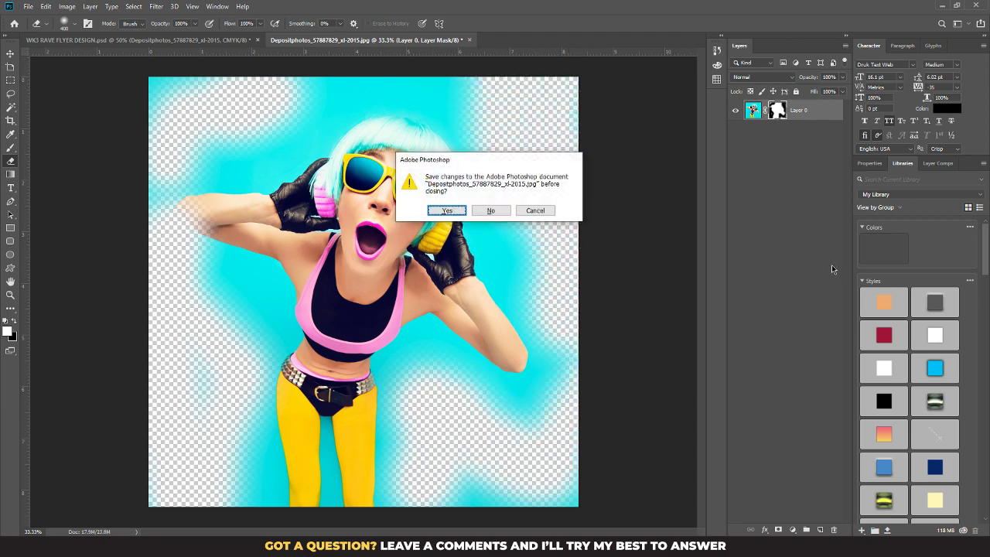
pyautogui.press('Return')
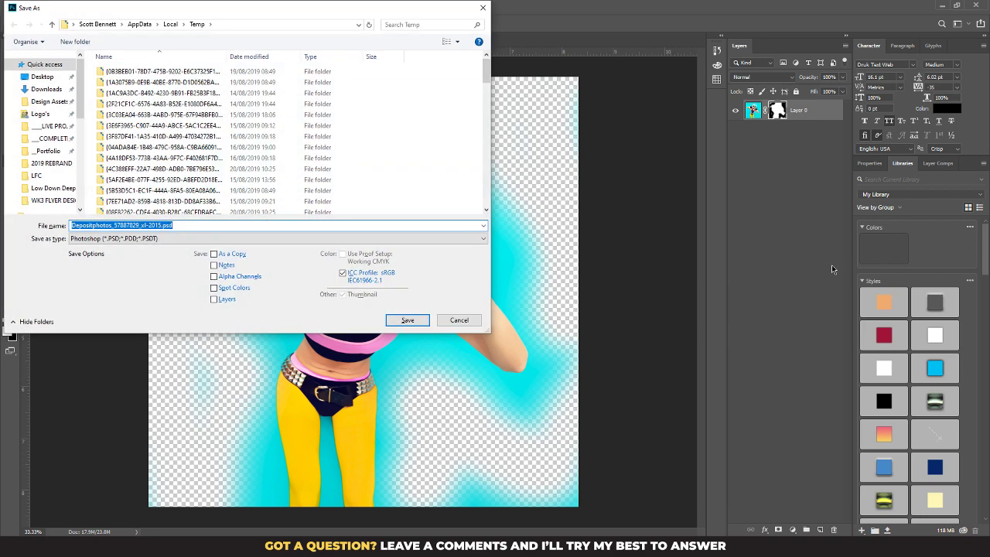
pyautogui.click(473, 321)
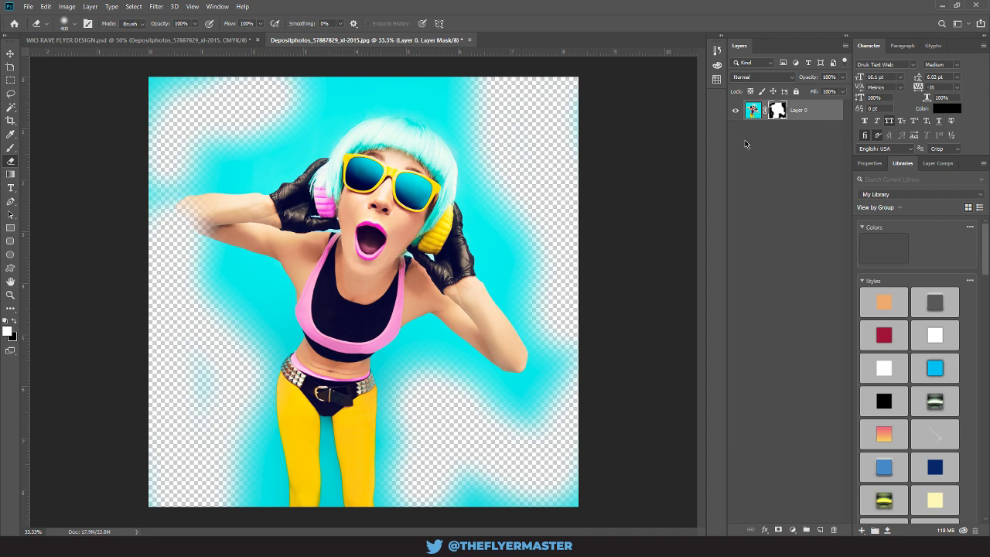
pyautogui.click(470, 40)
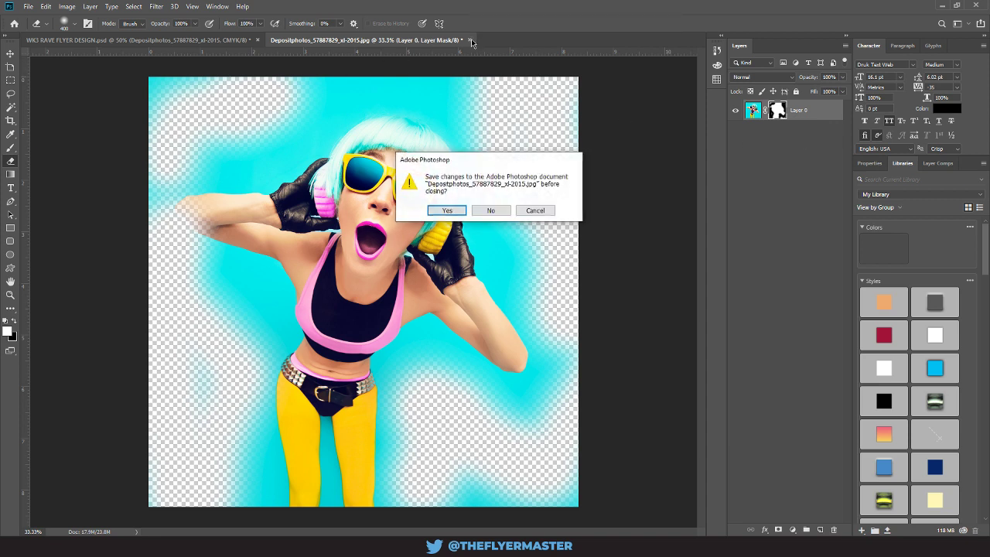
pyautogui.click(490, 211)
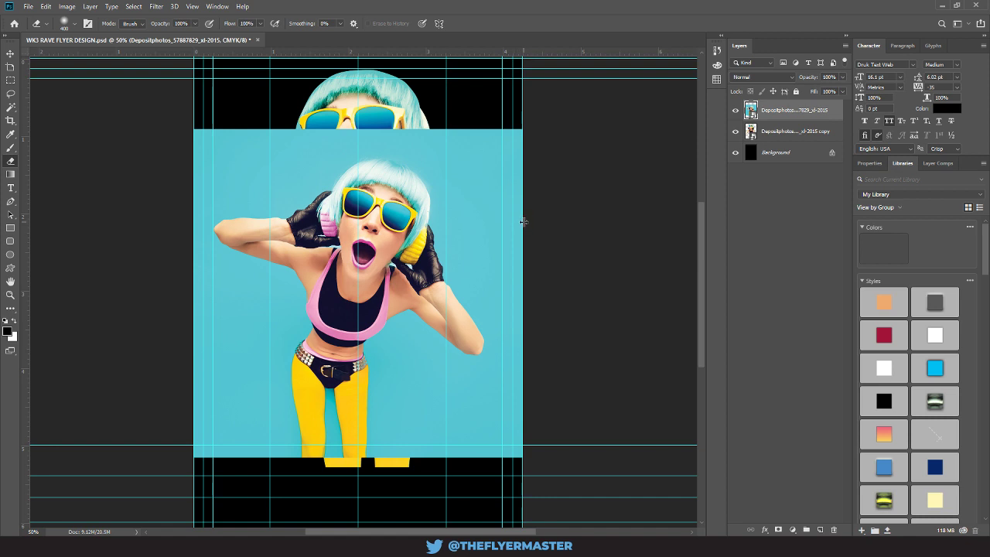
# Step: Duplicate the placed photo and combine both copies into one smart object, opened for editing
pyautogui.hotkey('ctrl', 'j')
pyautogui.keyDown('shift'); pyautogui.click(799, 128); pyautogui.keyUp('shift')
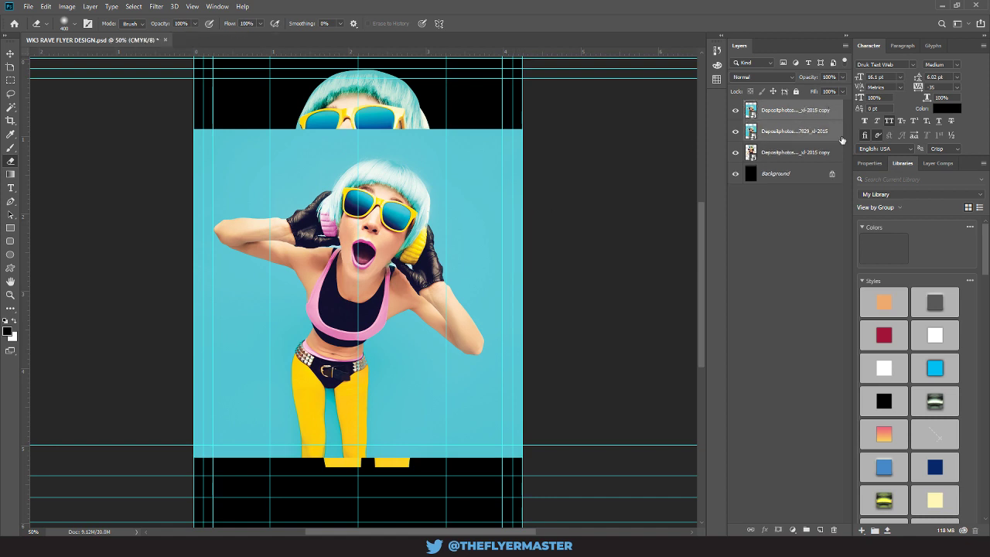
pyautogui.hotkey('ctrl', 'e')
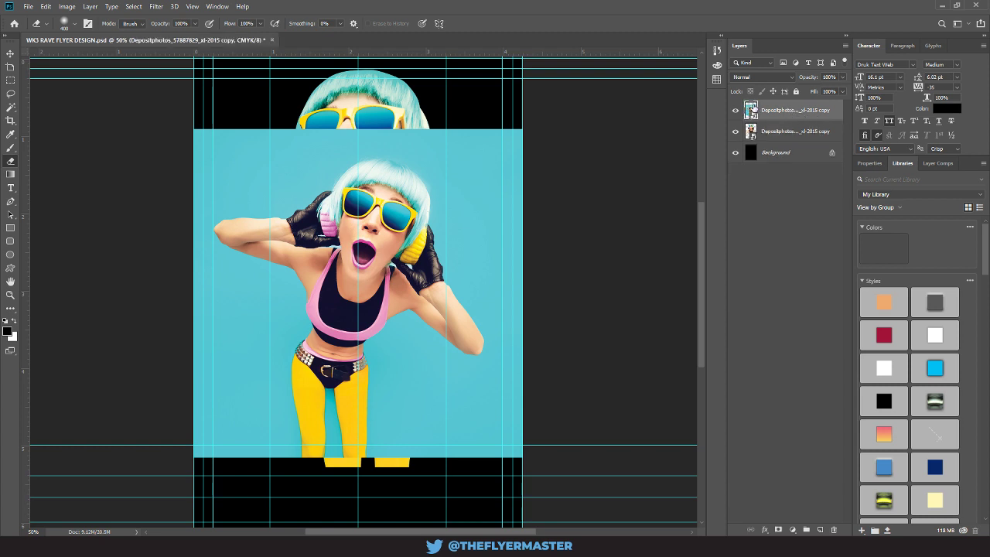
pyautogui.doubleClick(751, 109)
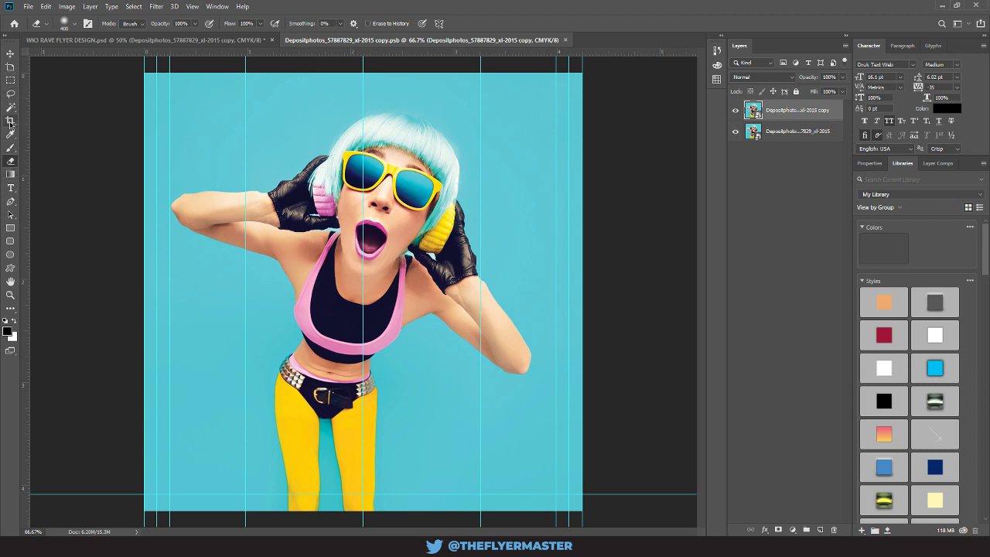
# Step: Start a Pen path below the photo's lower edge and trace the left-hand leg's outer edge up to the studded belt
pyautogui.click(10, 203)
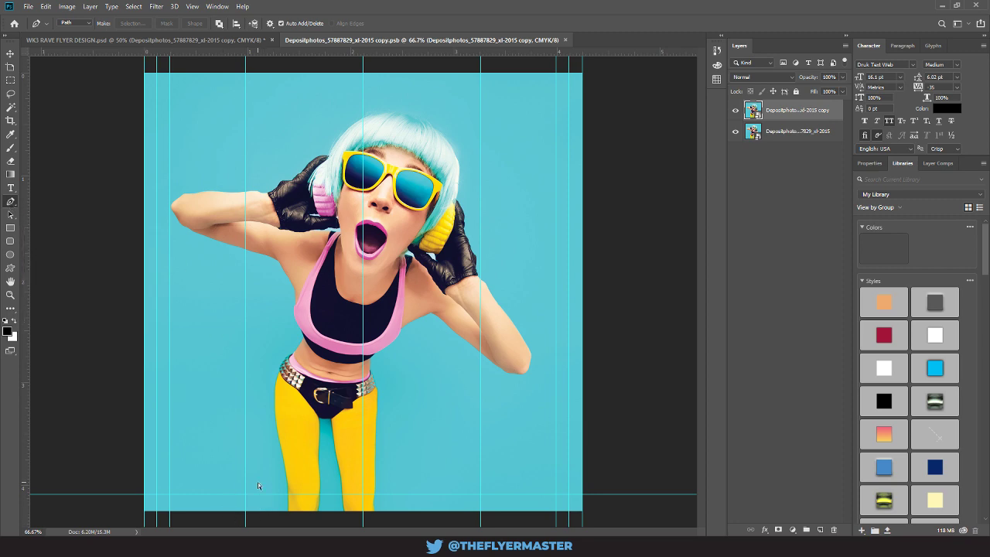
pyautogui.hotkey('ctrl', '+')
pyautogui.hotkey('ctrl', '+')
pyautogui.moveTo(108, 247); pyautogui.dragTo(344, 343)
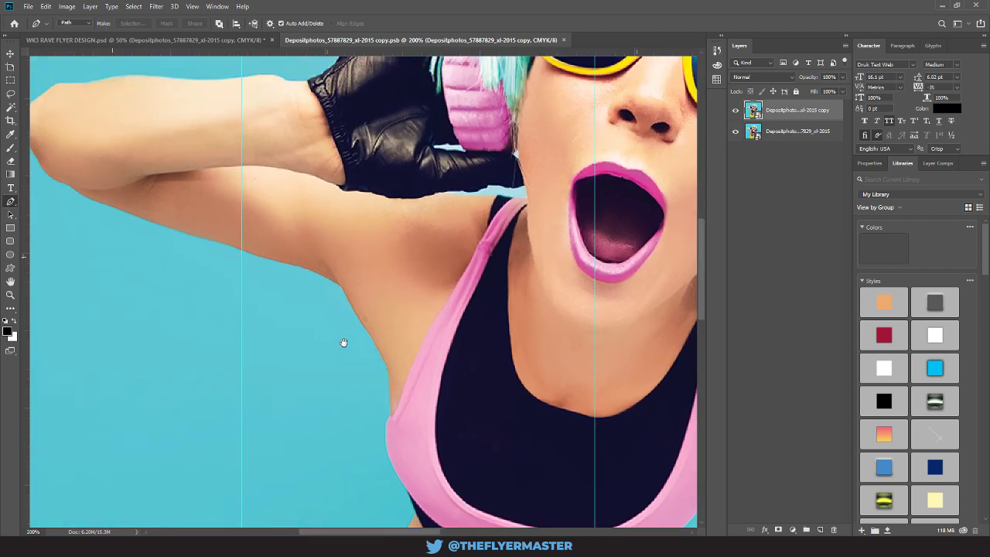
pyautogui.scroll(-10, 382, 428)
pyautogui.moveTo(397, 394); pyautogui.dragTo(406, 265)
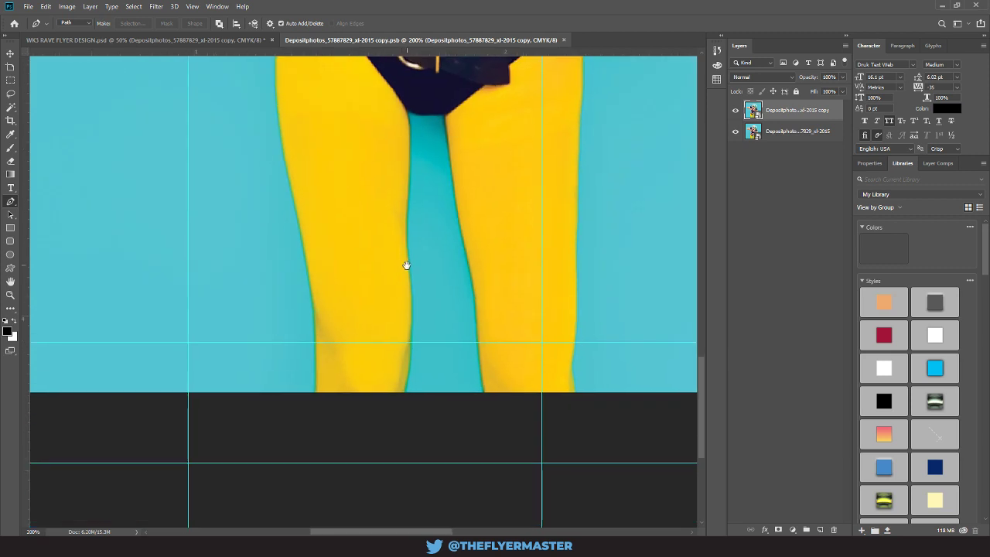
pyautogui.click(314, 398)
pyautogui.moveTo(304, 248); pyautogui.dragTo(290, 188)
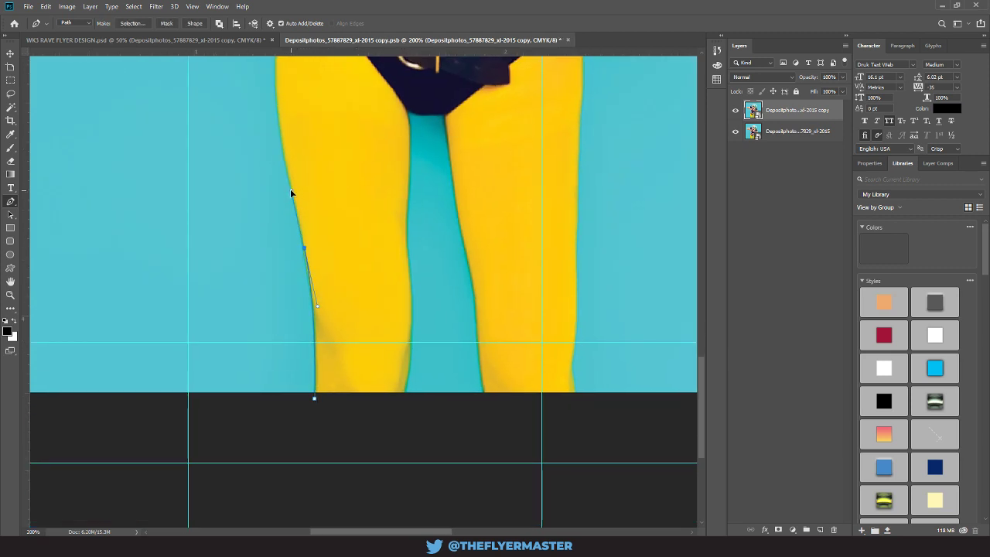
pyautogui.moveTo(283, 129); pyautogui.dragTo(296, 371)
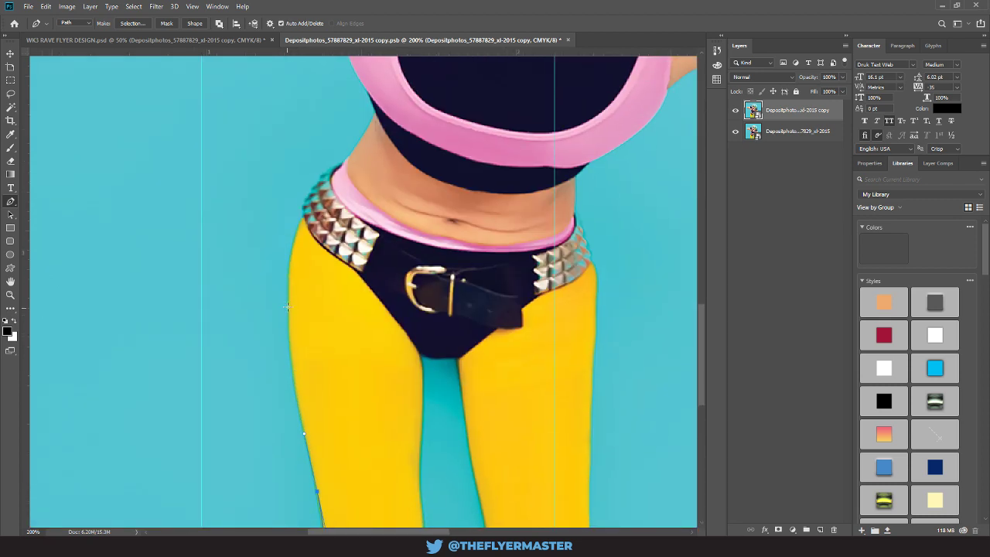
pyautogui.moveTo(287, 295); pyautogui.dragTo(292, 269)
pyautogui.moveTo(294, 253); pyautogui.dragTo(294, 241)
# Step: Continue the path around the left-hand edge of the studded belt up to the bare waist
pyautogui.click(302, 220)
pyautogui.click(303, 221)
pyautogui.click(302, 220)
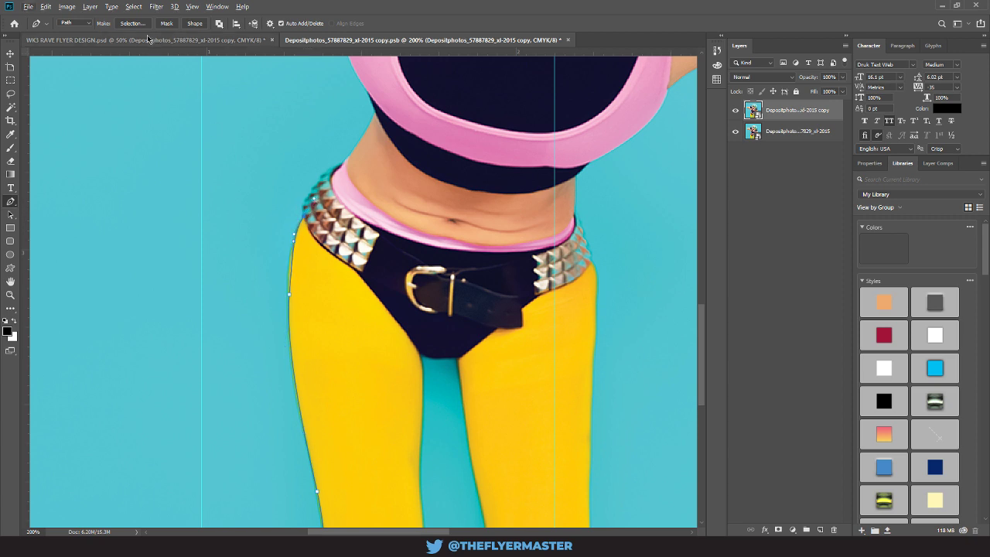
pyautogui.click(304, 203)
pyautogui.click(308, 195)
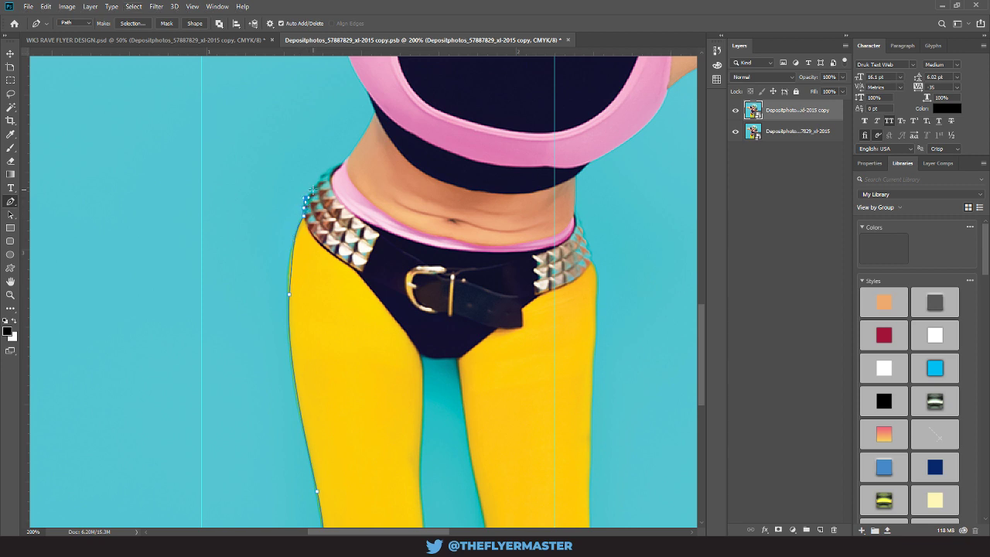
pyautogui.click(313, 188)
pyautogui.click(332, 170)
pyautogui.click(341, 164)
# Step: Extend the path along the left-hand side of the waist and pink top up to the skin below the armpit
pyautogui.moveTo(372, 151); pyautogui.dragTo(419, 264)
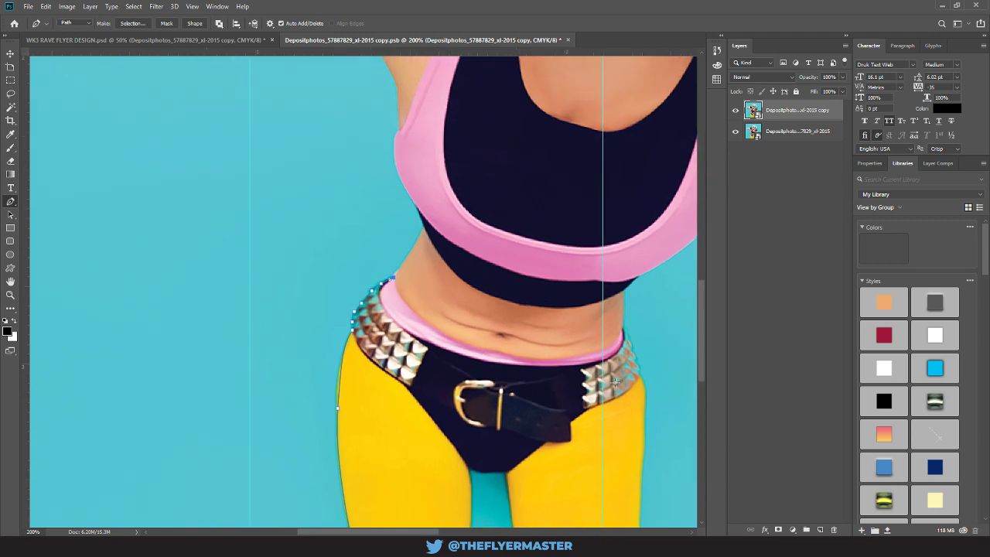
pyautogui.scroll(15, 625, 364)
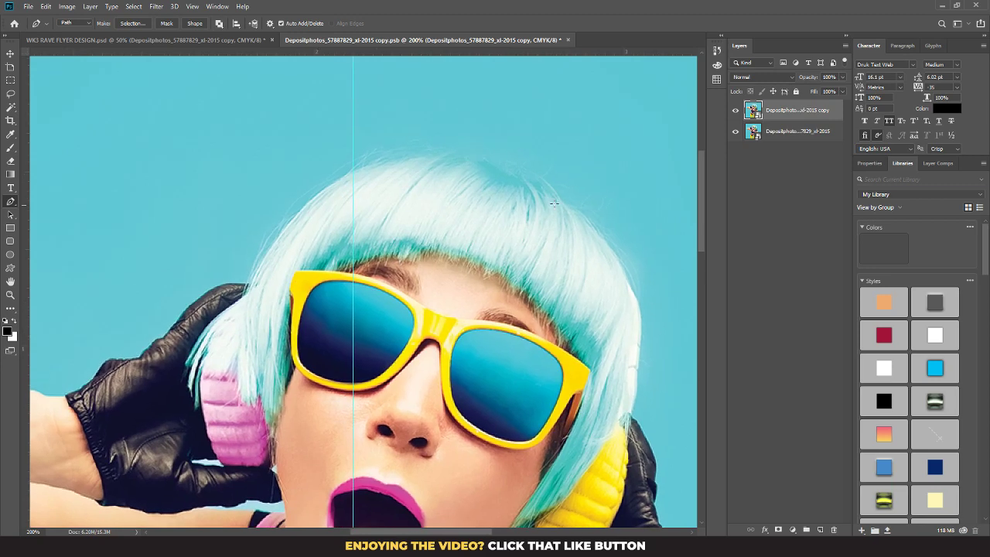
pyautogui.scroll(-10, 354, 403)
pyautogui.hscroll(-6, 354, 404)
pyautogui.scroll(-5, 354, 404)
pyautogui.hscroll(-3, 354, 403)
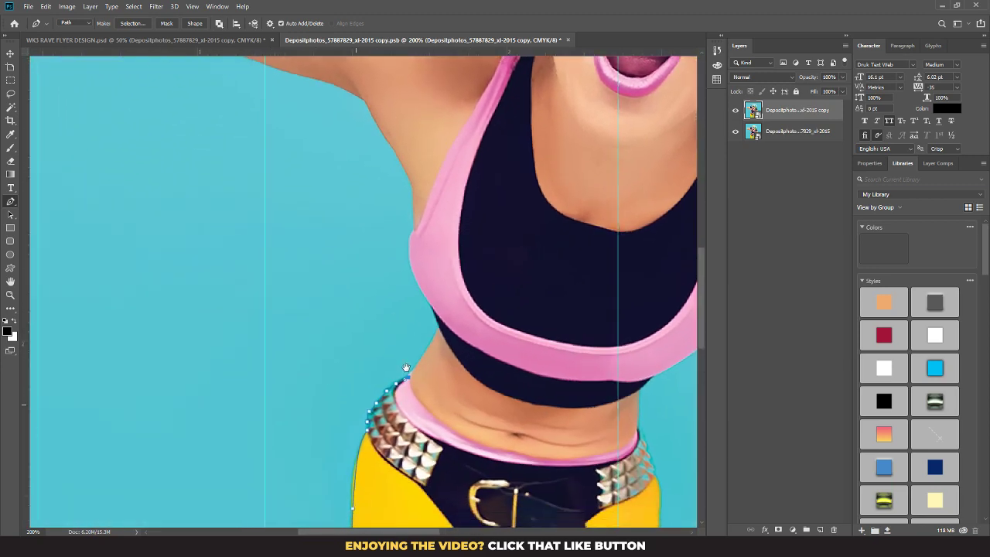
pyautogui.click(451, 335)
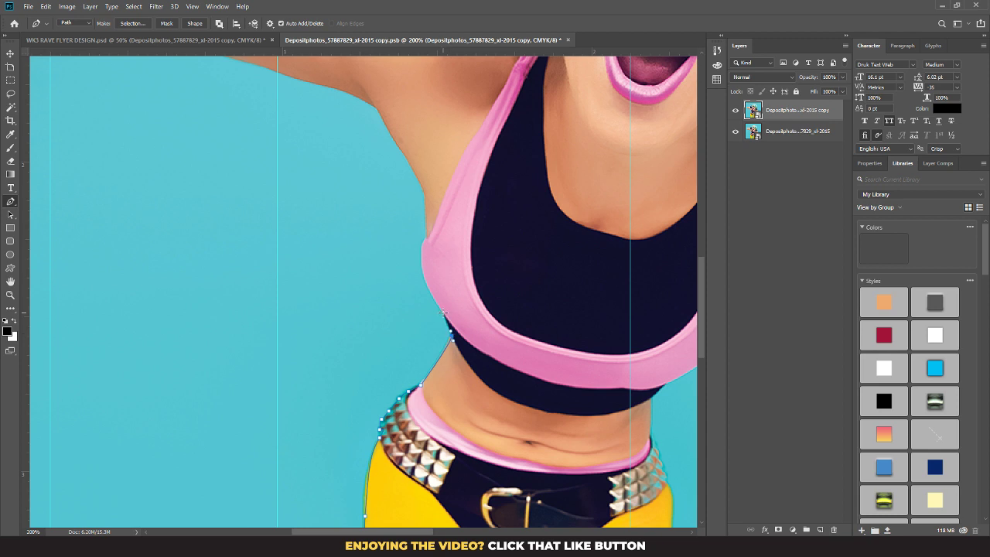
pyautogui.moveTo(438, 297); pyautogui.dragTo(442, 310)
pyautogui.moveTo(421, 268); pyautogui.dragTo(420, 244)
pyautogui.click(425, 238)
pyautogui.click(422, 194)
# Step: Trace the path past the armpit and along the left-hand arm's underside toward the elbow, and hide the guides
pyautogui.moveTo(382, 131); pyautogui.dragTo(435, 290)
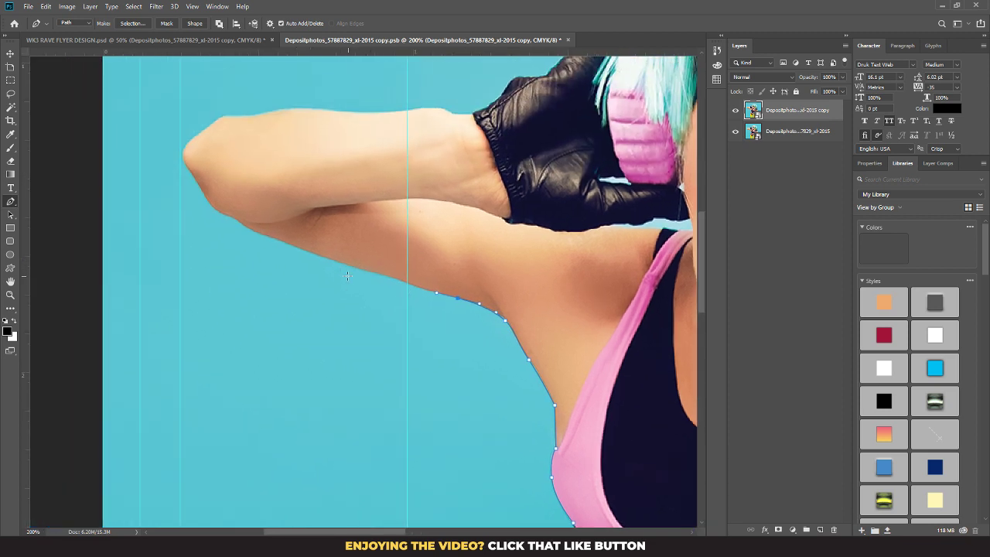
pyautogui.moveTo(316, 254); pyautogui.dragTo(216, 207)
pyautogui.moveTo(183, 162); pyautogui.dragTo(182, 157)
pyautogui.hotkey('ctrl', 'z')
pyautogui.hotkey('ctrl', ';')
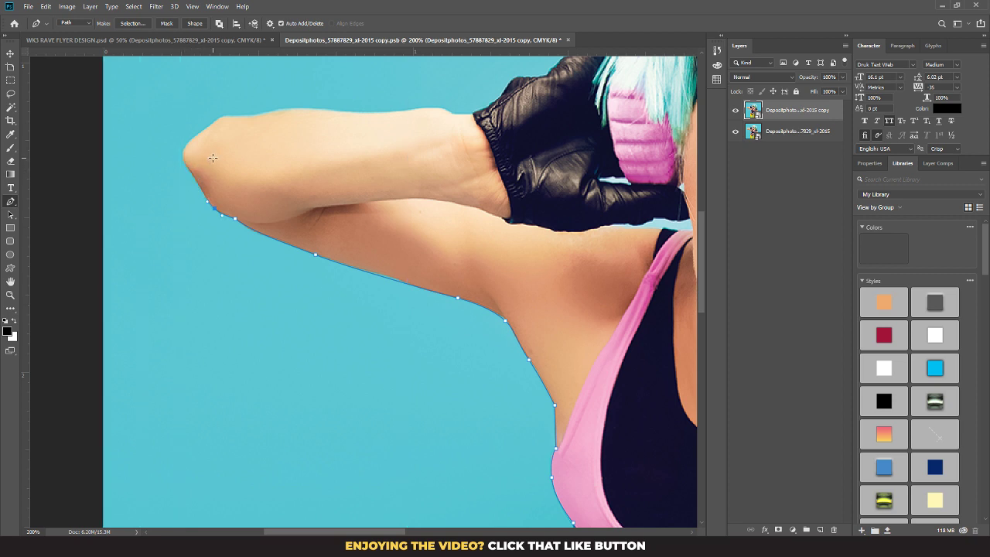
# Step: Trace the path around the left-hand elbow and along the forearm's upper edge to near the wrist, redoing the last anchor points
pyautogui.moveTo(188, 170); pyautogui.dragTo(178, 154)
pyautogui.moveTo(191, 139); pyautogui.dragTo(199, 133)
pyautogui.click(221, 117)
pyautogui.moveTo(259, 113); pyautogui.dragTo(268, 114)
pyautogui.moveTo(355, 112); pyautogui.dragTo(455, 106)
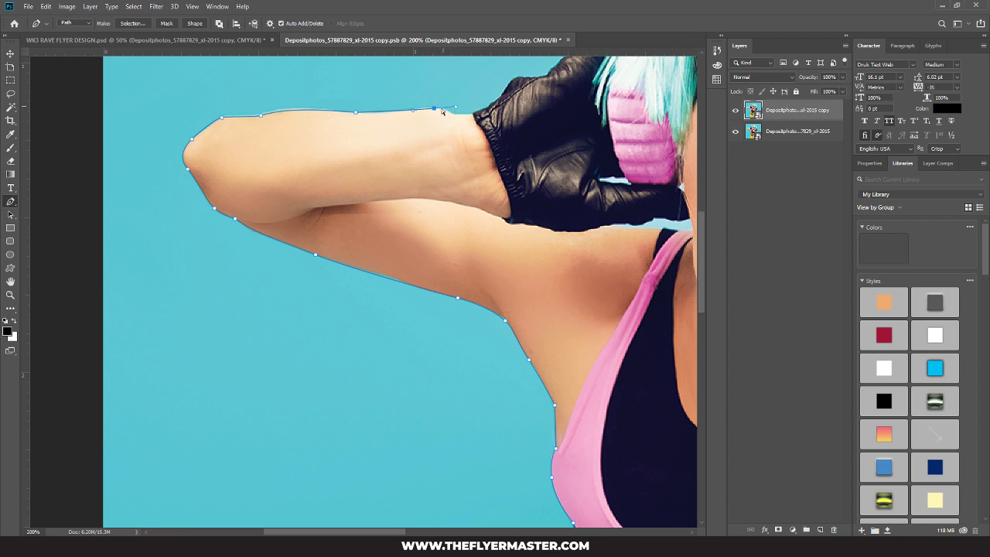
pyautogui.click(453, 113)
pyautogui.hotkey('ctrl', 'z')
pyautogui.hotkey('ctrl', 'z')
pyautogui.click(429, 110)
pyautogui.moveTo(448, 108); pyautogui.dragTo(460, 104)
pyautogui.click(451, 115)
# Step: Continue the path along the outer edge of the left-hand black glove up to the hair
pyautogui.click(474, 114)
pyautogui.click(516, 77)
pyautogui.moveTo(559, 71); pyautogui.dragTo(507, 147)
pyautogui.click(506, 144)
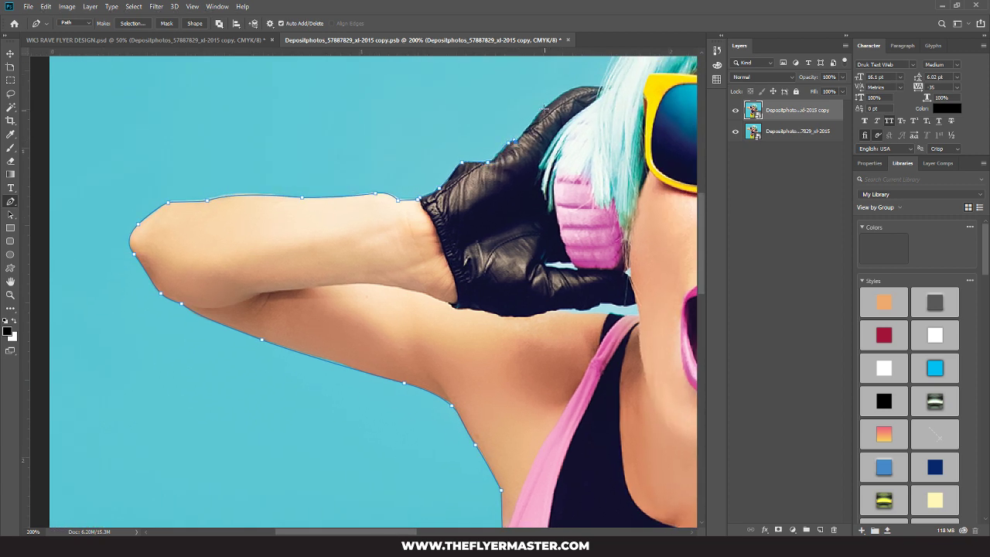
pyautogui.click(544, 107)
pyautogui.click(572, 87)
# Step: Curve the path over the model's hair and down its right-hand side to the start of the other glove
pyautogui.scroll(5, 621, 79)
pyautogui.hscroll(8, 620, 79)
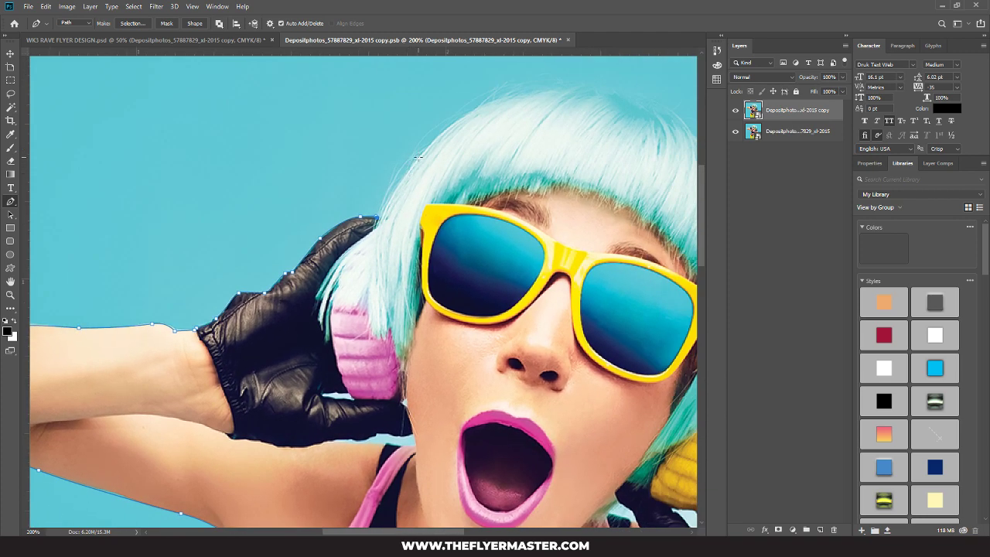
pyautogui.moveTo(438, 137); pyautogui.dragTo(464, 119)
pyautogui.moveTo(556, 82); pyautogui.dragTo(607, 85)
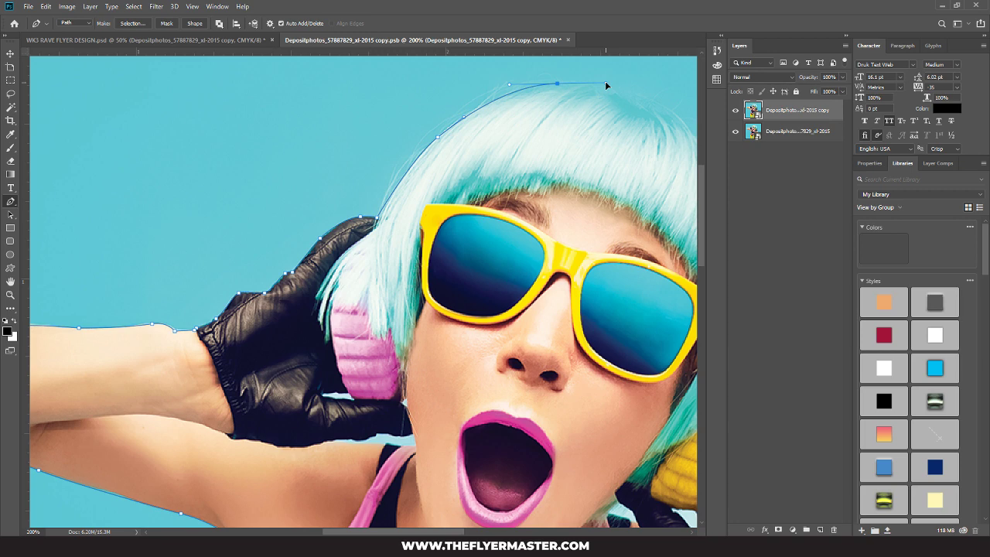
pyautogui.moveTo(631, 109); pyautogui.dragTo(438, 99)
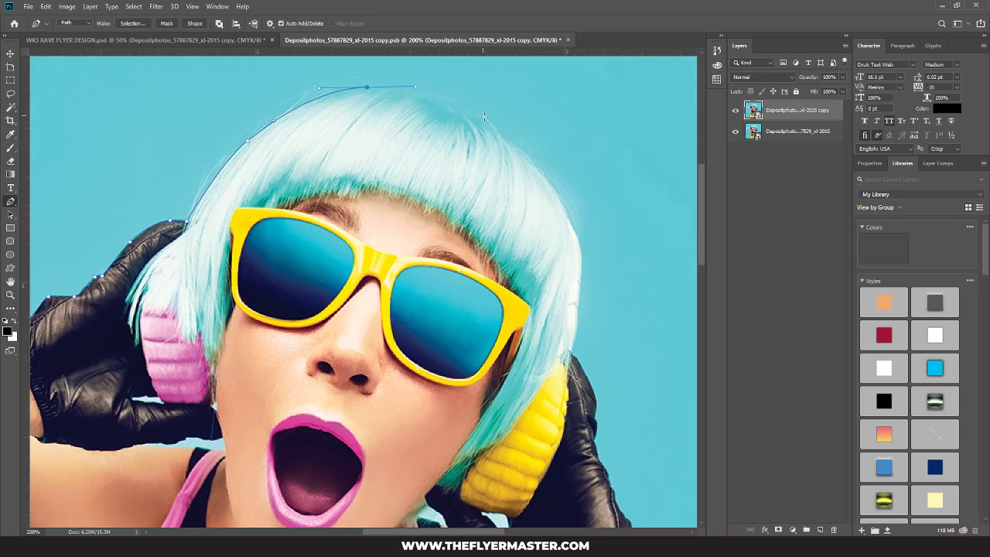
pyautogui.moveTo(484, 120); pyautogui.dragTo(507, 140)
pyautogui.moveTo(547, 181); pyautogui.dragTo(558, 198)
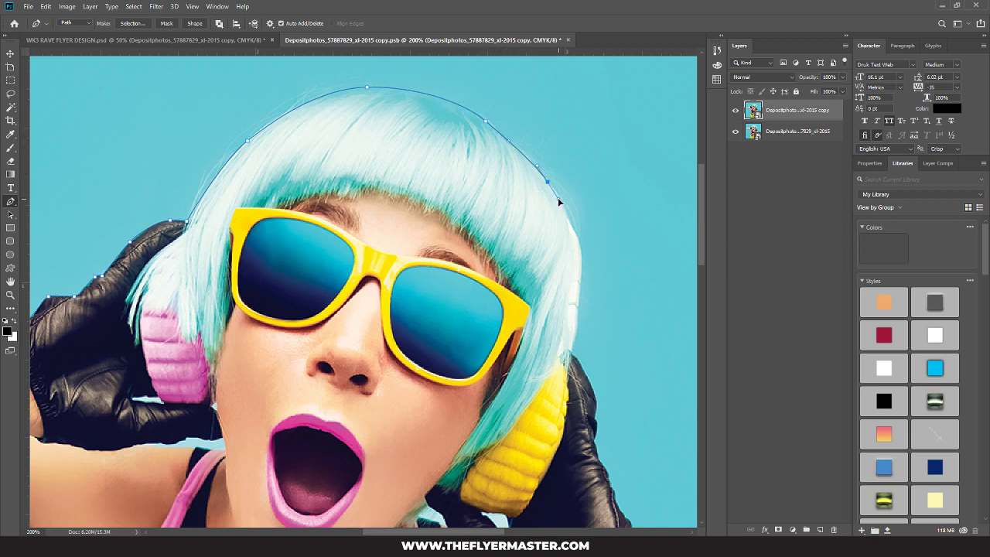
pyautogui.moveTo(577, 241); pyautogui.dragTo(579, 246)
pyautogui.moveTo(559, 296); pyautogui.dragTo(519, 225)
pyautogui.click(515, 245)
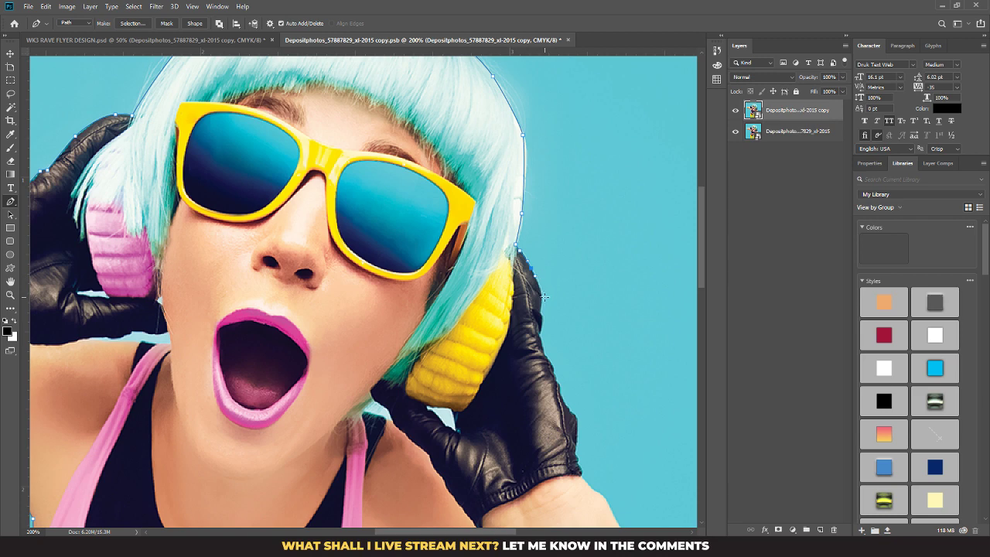
# Step: Trace the path down the outer edge of the right-hand black glove to its cuff
pyautogui.click(540, 294)
pyautogui.click(541, 312)
pyautogui.click(540, 334)
pyautogui.click(545, 352)
pyautogui.click(551, 361)
pyautogui.click(557, 381)
pyautogui.click(573, 415)
pyautogui.click(576, 439)
pyautogui.click(579, 462)
pyautogui.click(579, 472)
pyautogui.moveTo(581, 477); pyautogui.dragTo(478, 289)
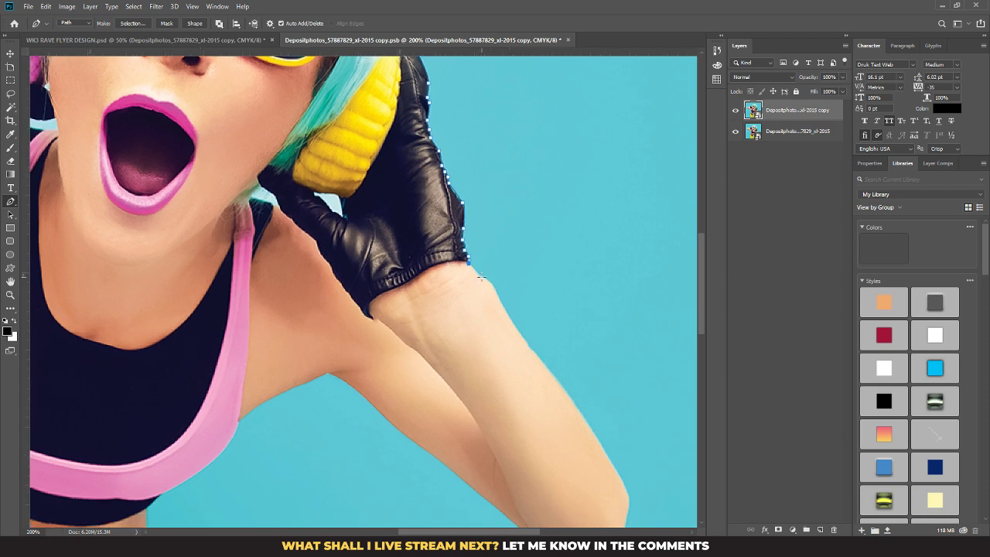
# Step: Continue the path down the right-hand forearm's outer edge and around the elbow
pyautogui.click(483, 277)
pyautogui.click(508, 317)
pyautogui.scroll(-5, 521, 305)
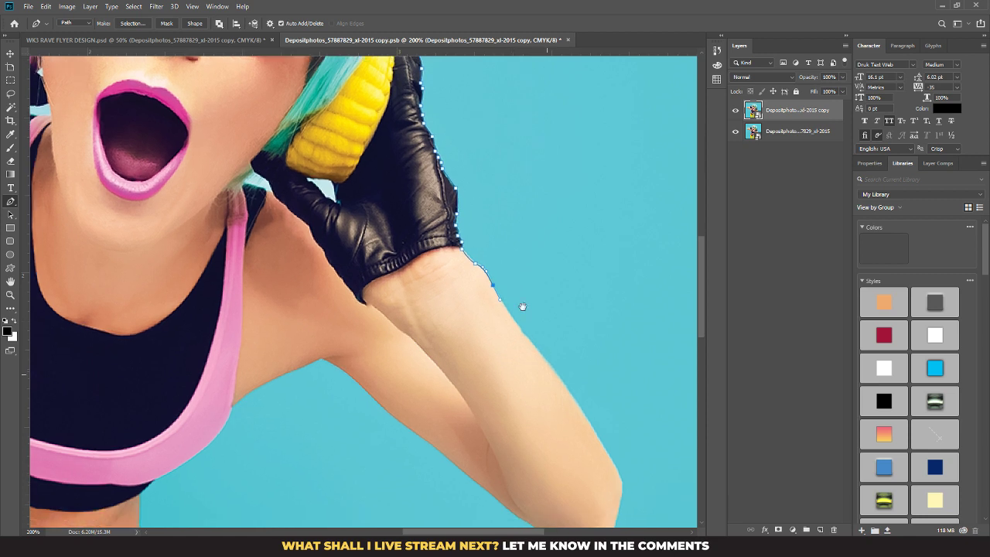
pyautogui.click(534, 287)
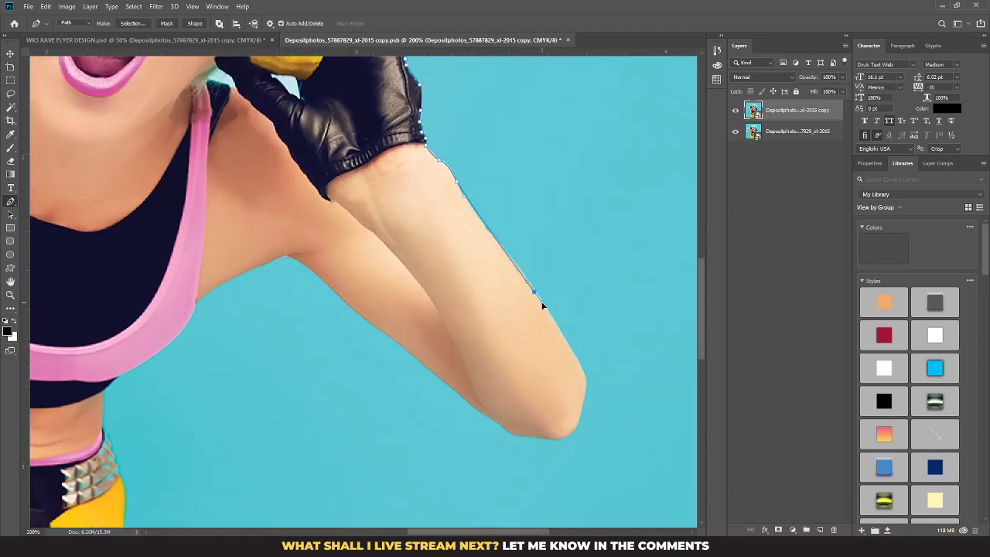
pyautogui.moveTo(585, 382); pyautogui.dragTo(569, 436)
pyautogui.click(538, 435)
pyautogui.moveTo(507, 429)
pyautogui.mouseDown()
pyautogui.moveTo(526, 432)
pyautogui.moveTo(505, 430)
pyautogui.mouseUp()
pyautogui.keyDown('alt'); pyautogui.click(536, 436); pyautogui.keyUp('alt')
pyautogui.moveTo(507, 433); pyautogui.dragTo(469, 403)
pyautogui.click(464, 403)
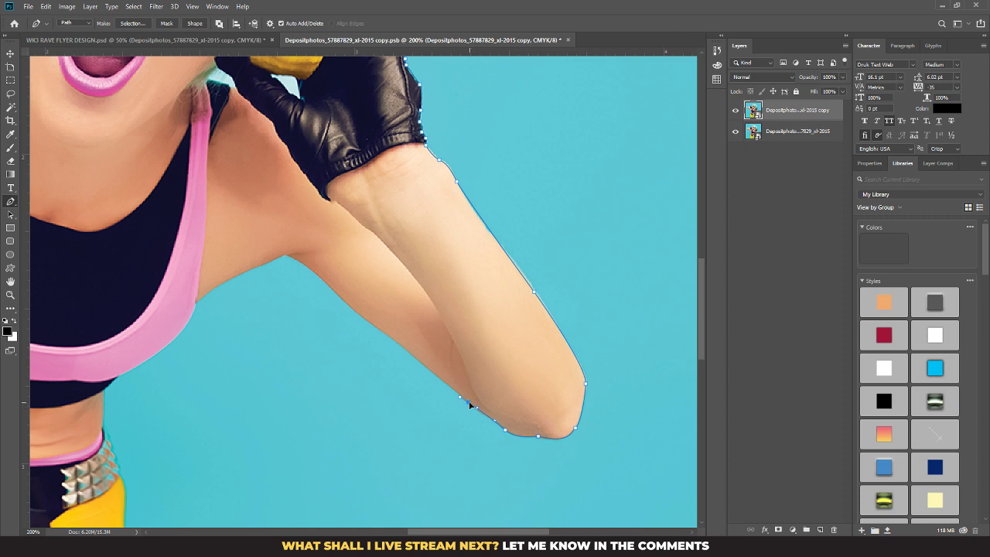
# Step: Trace the path along the right-hand arm's underside to the armpit and down the side of the pink top
pyautogui.moveTo(388, 334); pyautogui.dragTo(378, 328)
pyautogui.moveTo(324, 281); pyautogui.dragTo(296, 257)
pyautogui.click(285, 253)
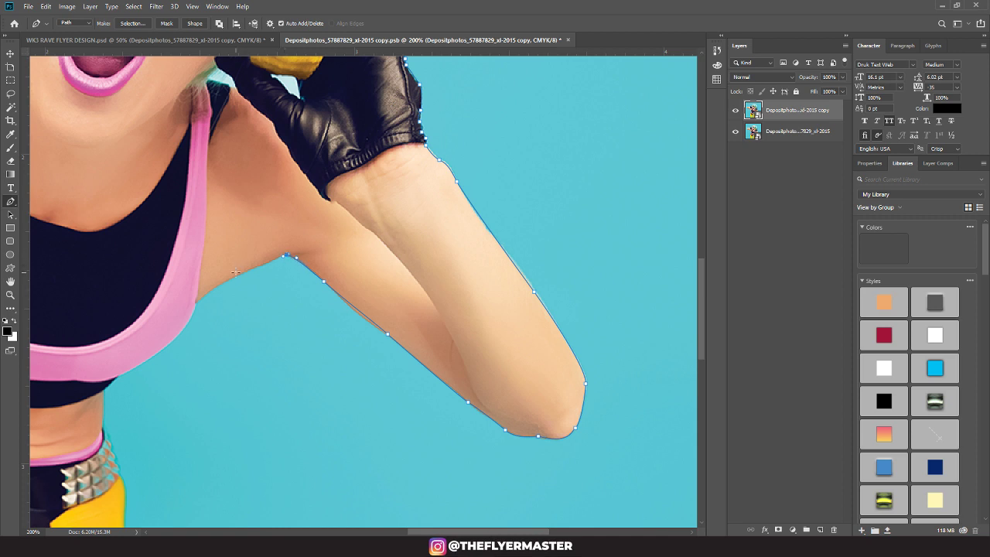
pyautogui.click(195, 303)
pyautogui.moveTo(189, 332); pyautogui.dragTo(200, 315)
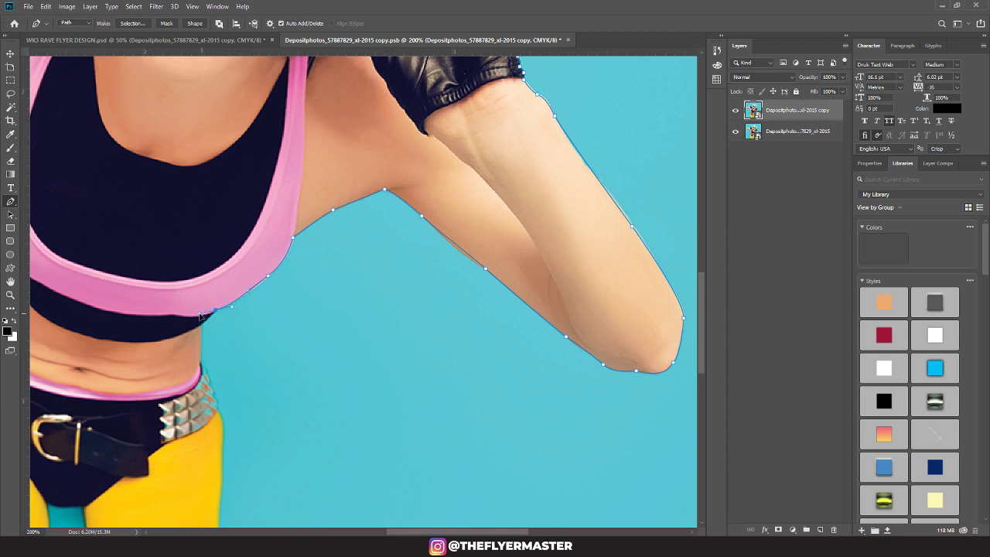
pyautogui.keyDown('alt'); pyautogui.click(216, 309); pyautogui.keyUp('alt')
# Step: Extend the path down the right-hand side of the waist and along the studded belt's edge to the hip
pyautogui.click(200, 361)
pyautogui.click(205, 371)
pyautogui.moveTo(209, 382); pyautogui.dragTo(311, 196)
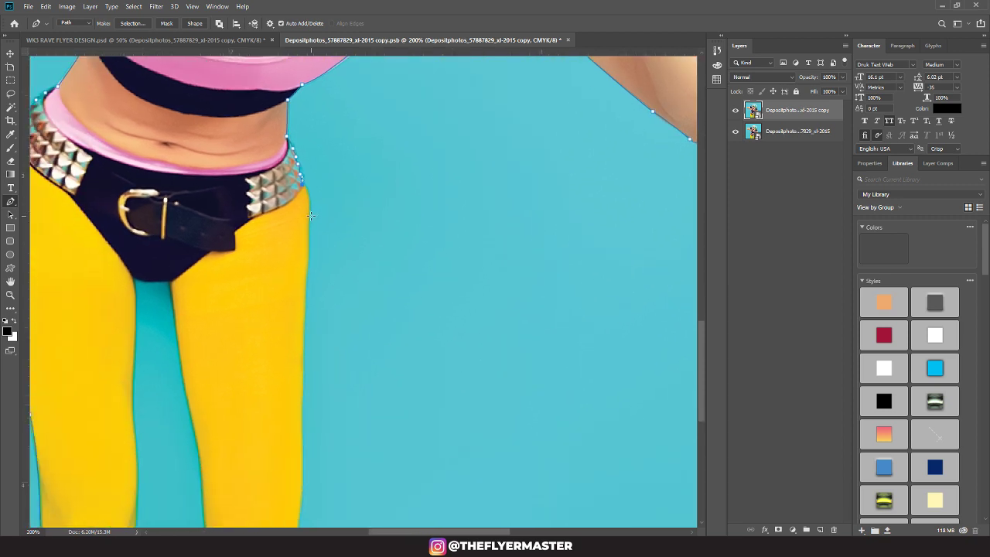
# Step: Continue the path down the outer edge of the right-hand yellow leg to just below the canvas edge
pyautogui.moveTo(306, 241); pyautogui.dragTo(305, 258)
pyautogui.moveTo(296, 327); pyautogui.dragTo(338, 227)
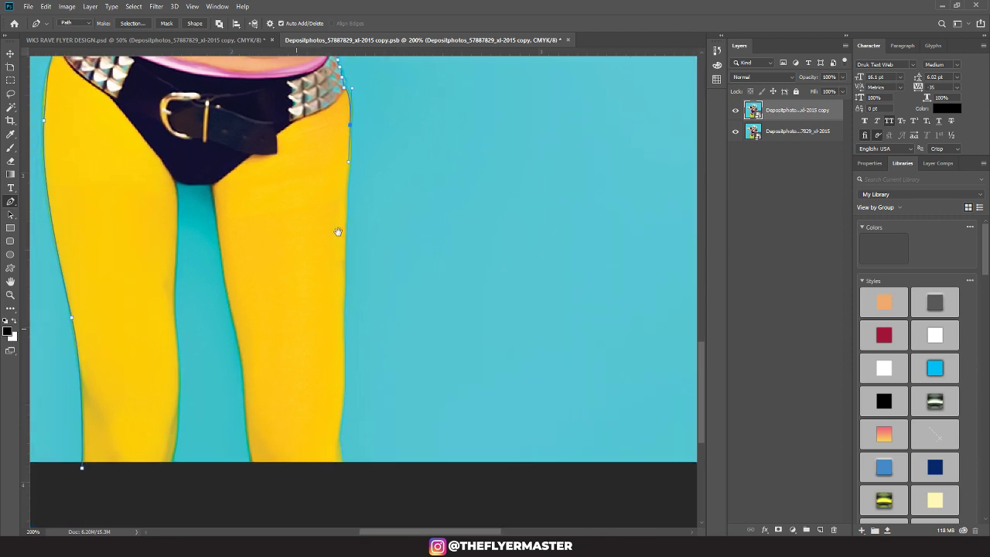
pyautogui.moveTo(344, 264); pyautogui.dragTo(346, 276)
pyautogui.moveTo(345, 351); pyautogui.dragTo(343, 358)
pyautogui.moveTo(341, 418); pyautogui.dragTo(340, 428)
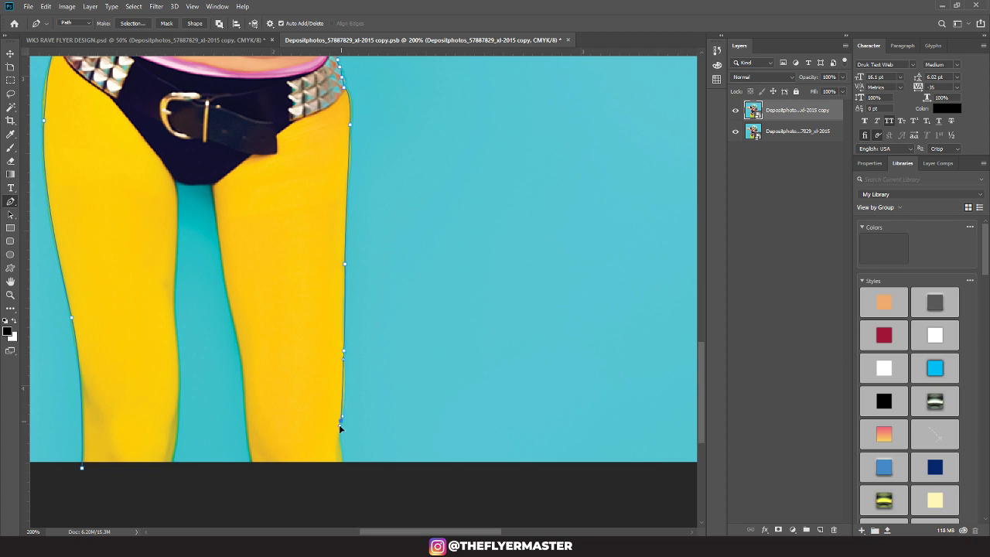
pyautogui.click(345, 471)
# Step: Carry the path across below the right-hand leg and up its inner edge to the crotch
pyautogui.click(252, 467)
pyautogui.moveTo(244, 385); pyautogui.dragTo(242, 354)
pyautogui.moveTo(223, 263); pyautogui.dragTo(219, 229)
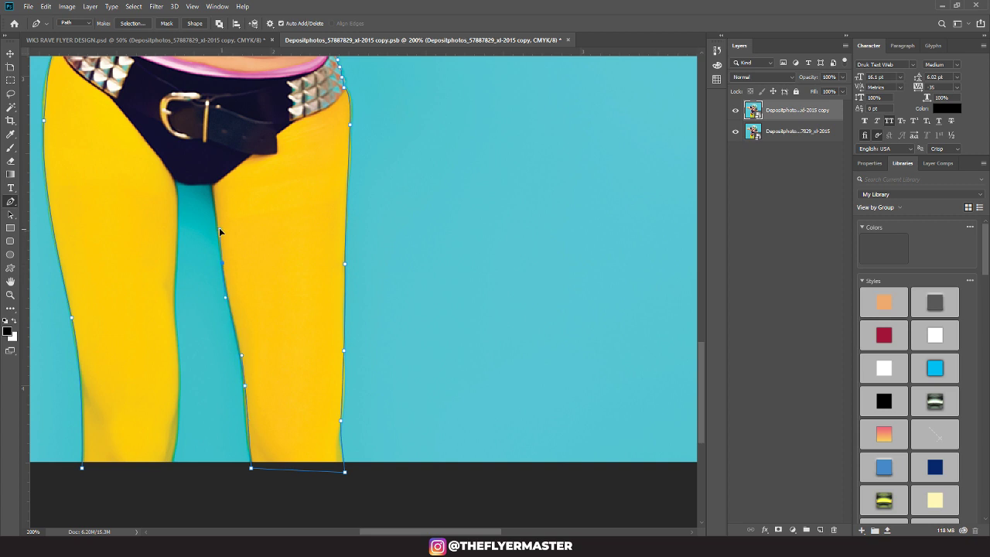
pyautogui.click(211, 182)
# Step: Trace the path across the crotch and down the left-hand leg's inner edge, closing it at the starting point below the canvas
pyautogui.moveTo(180, 187); pyautogui.dragTo(167, 173)
pyautogui.keyDown('alt'); pyautogui.click(183, 188); pyautogui.keyUp('alt')
pyautogui.moveTo(177, 249); pyautogui.dragTo(174, 269)
pyautogui.moveTo(173, 313); pyautogui.dragTo(176, 345)
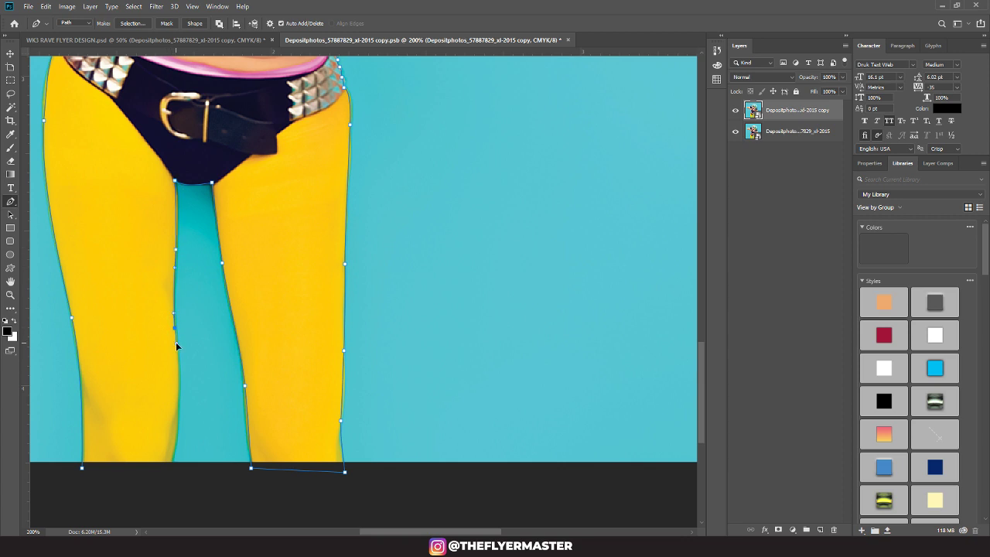
pyautogui.click(177, 436)
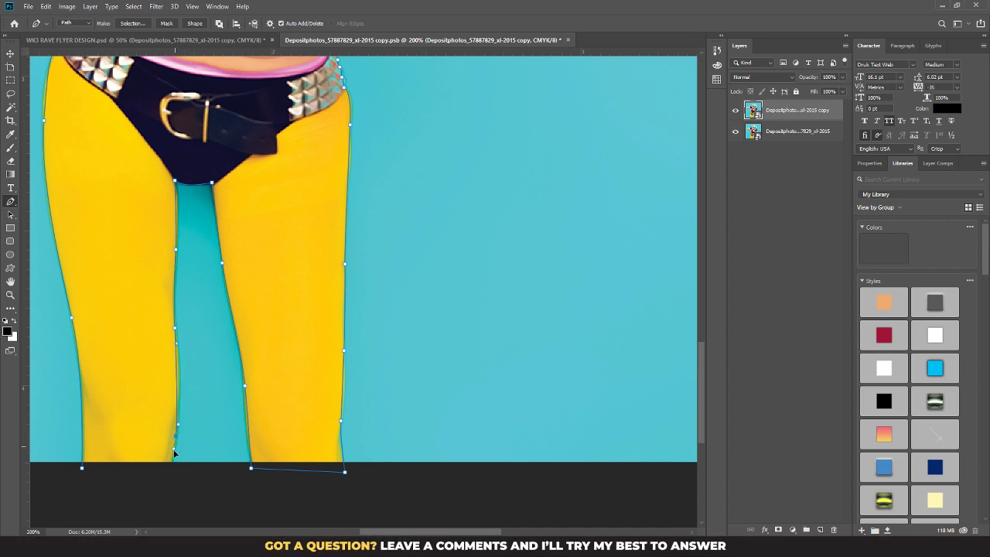
pyautogui.click(173, 469)
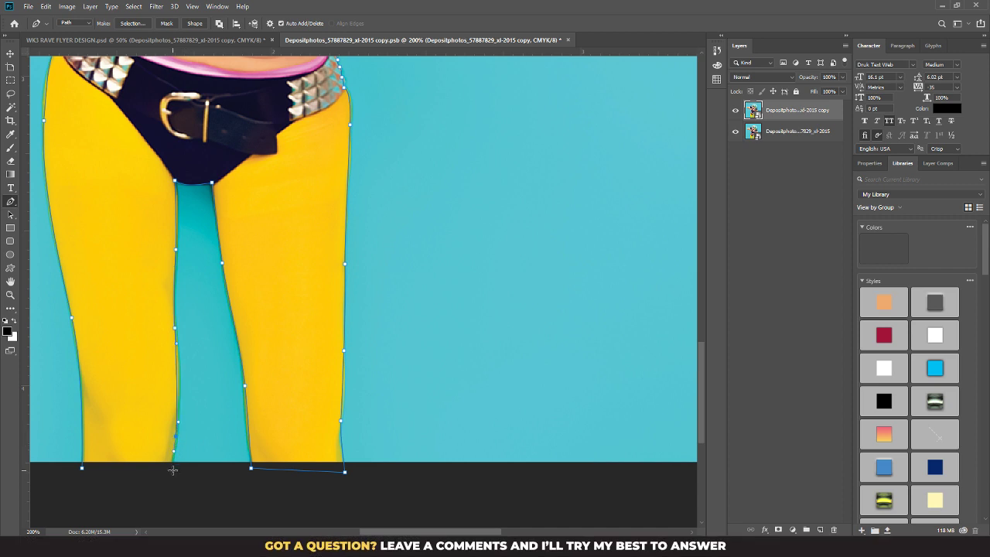
pyautogui.click(82, 469)
# Step: Apply the traced path as a vector mask on the copied photo layer and hide the original photo layer
pyautogui.hotkey('ctrl', '-')
pyautogui.hotkey('ctrl', '-')
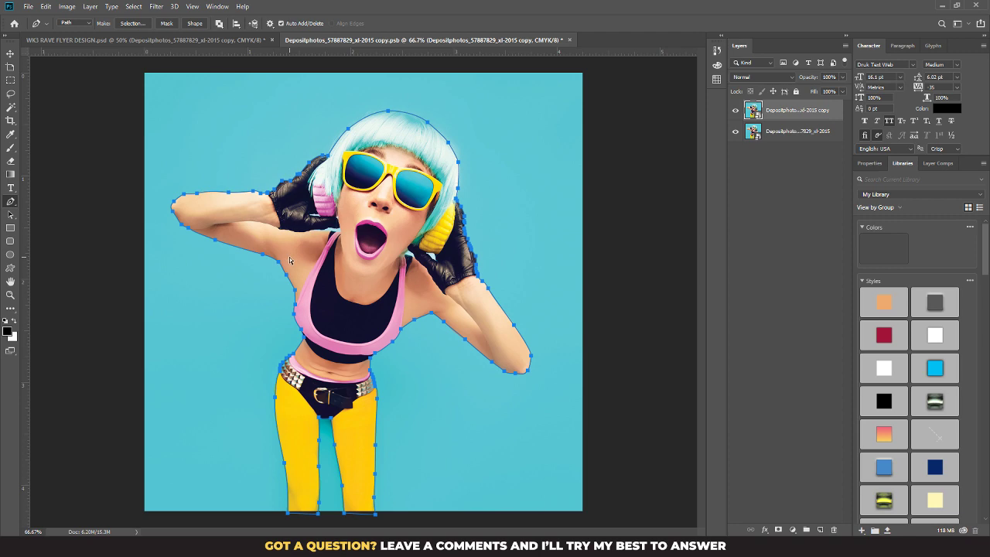
pyautogui.hotkey('ctrl', '+')
pyautogui.hotkey('ctrl', '+')
pyautogui.moveTo(473, 173); pyautogui.dragTo(414, 266)
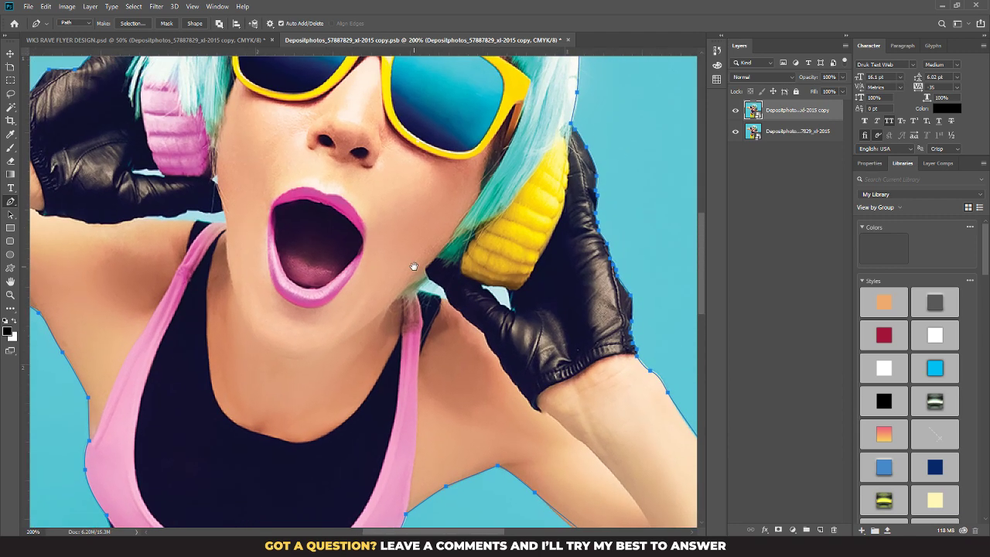
pyautogui.press('Return')
pyautogui.click(166, 23)
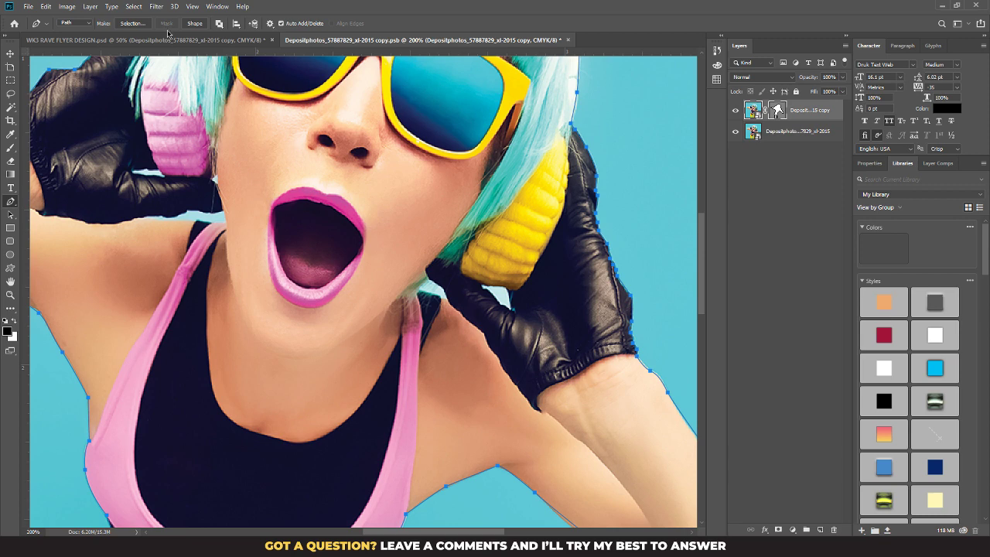
pyautogui.click(736, 132)
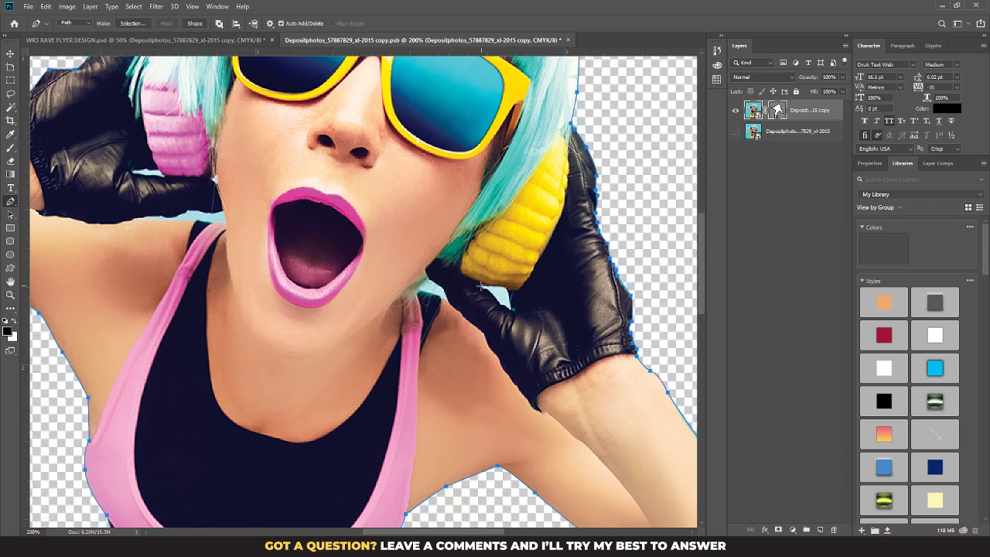
# Step: Cut the leftover blue gaps below the yellow headphone and beside the shoulder strap out of the vector mask
pyautogui.press('Escape')
pyautogui.click(510, 306)
pyautogui.click(483, 285)
pyautogui.press('Return')
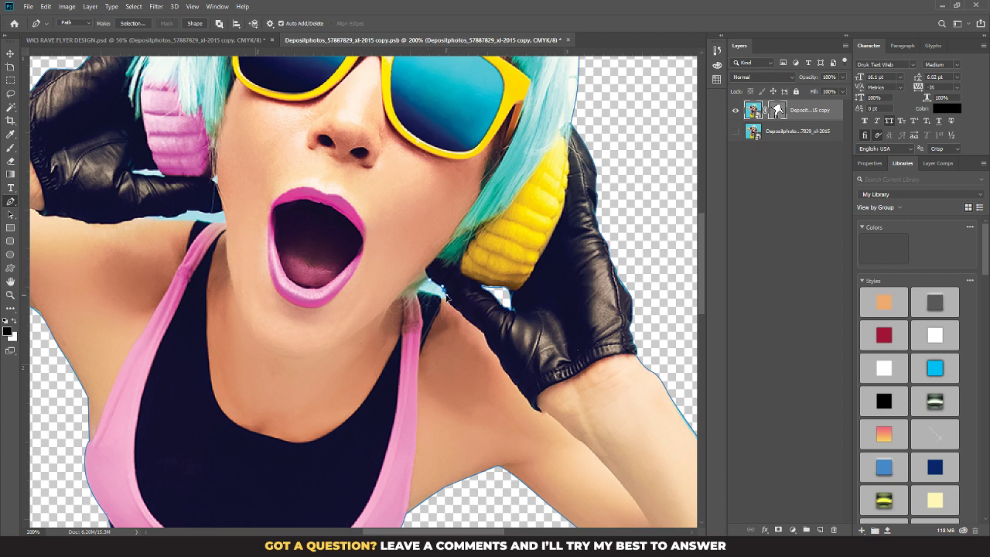
pyautogui.click(440, 296)
# Step: Subtract the thin blue gap between the left-hand glove and the shoulder from the vector mask
pyautogui.click(224, 224)
pyautogui.click(203, 223)
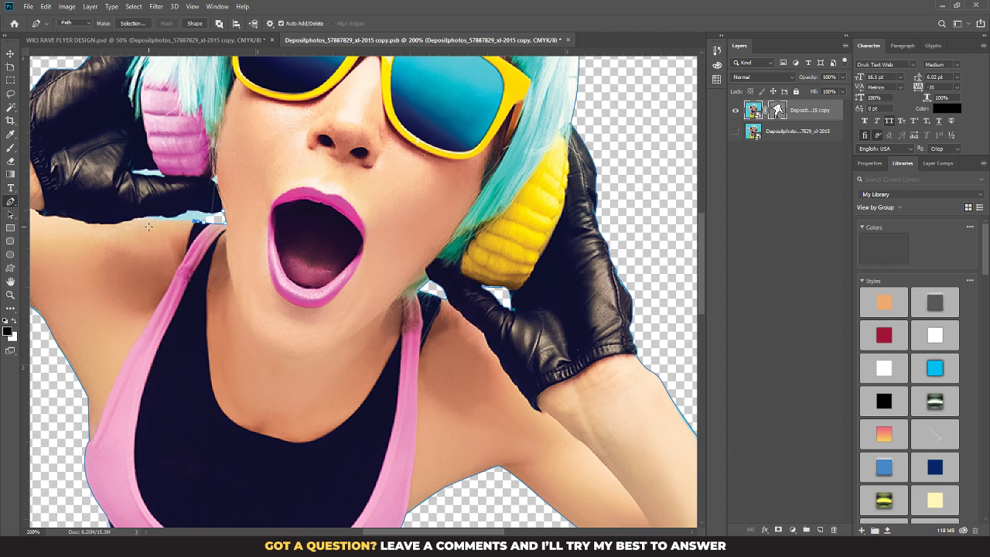
pyautogui.click(142, 218)
pyautogui.moveTo(173, 218); pyautogui.dragTo(226, 206)
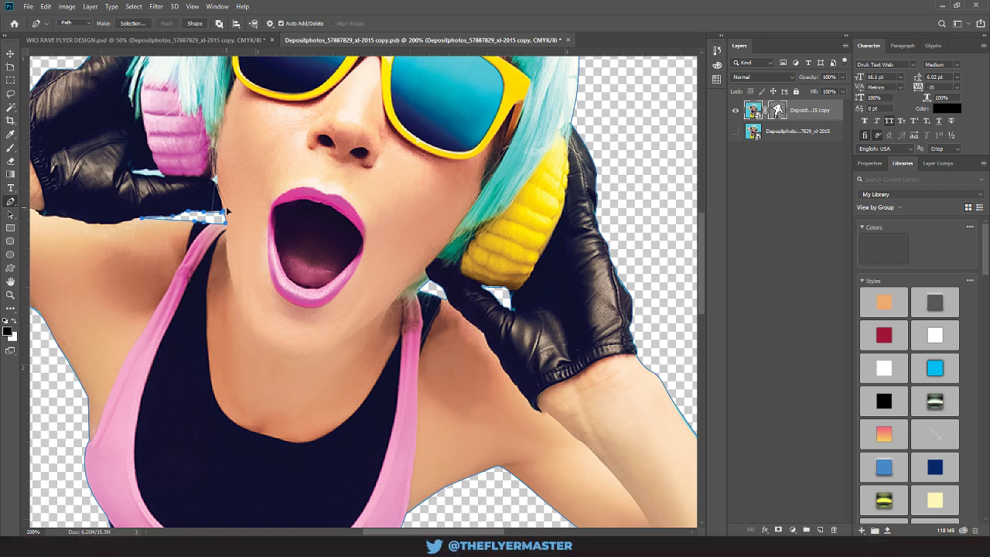
# Step: Subtract the blue gap between the pink headphone and the glove's thumb from the vector mask
pyautogui.moveTo(133, 171); pyautogui.dragTo(164, 178)
pyautogui.click(124, 167)
pyautogui.click(214, 180)
pyautogui.moveTo(129, 151); pyautogui.dragTo(182, 263)
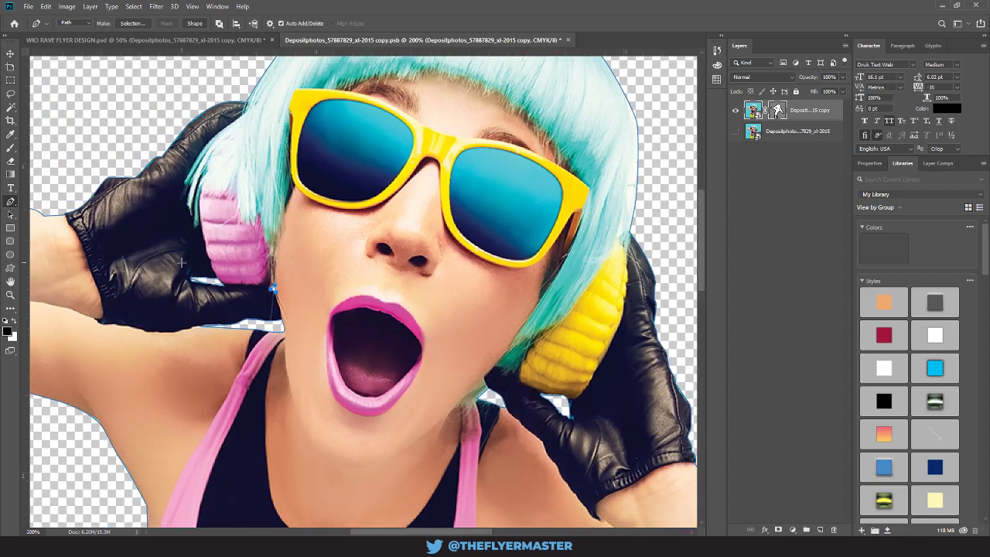
pyautogui.scroll(-3, 181, 262)
pyautogui.scroll(2, 182, 262)
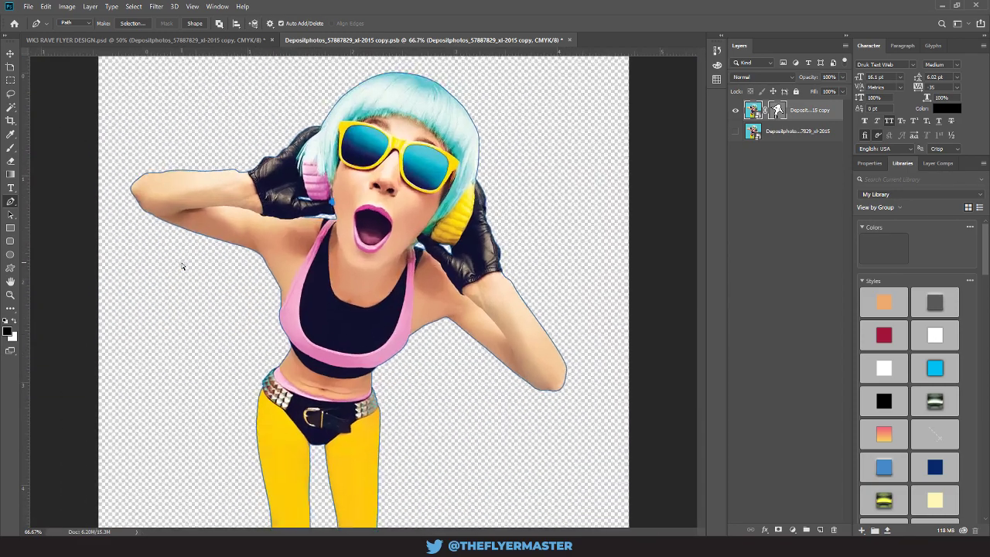
# Step: Save and close the smart object's contents to return to the flyer document
pyautogui.click(10, 53)
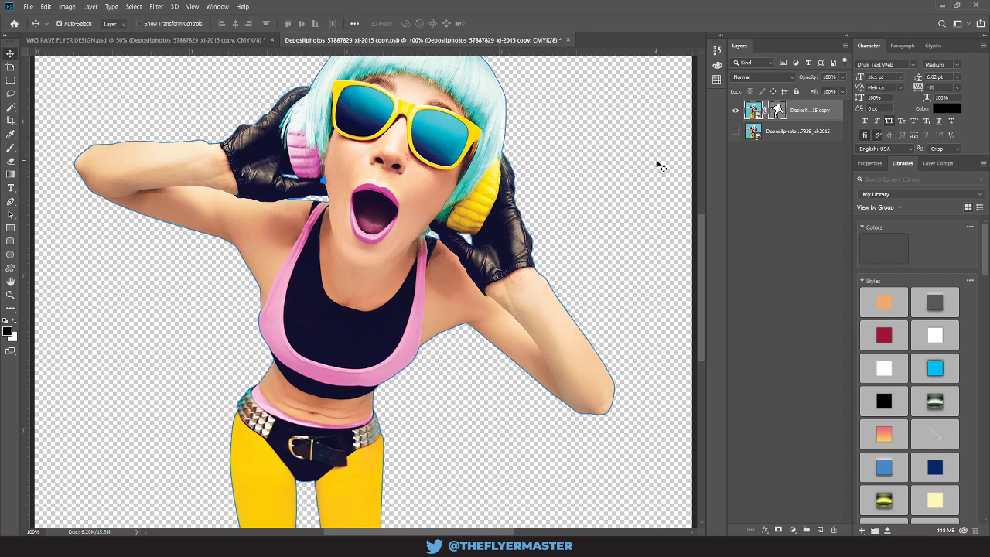
pyautogui.hotkey('ctrl', 'w')
pyautogui.press('Return')
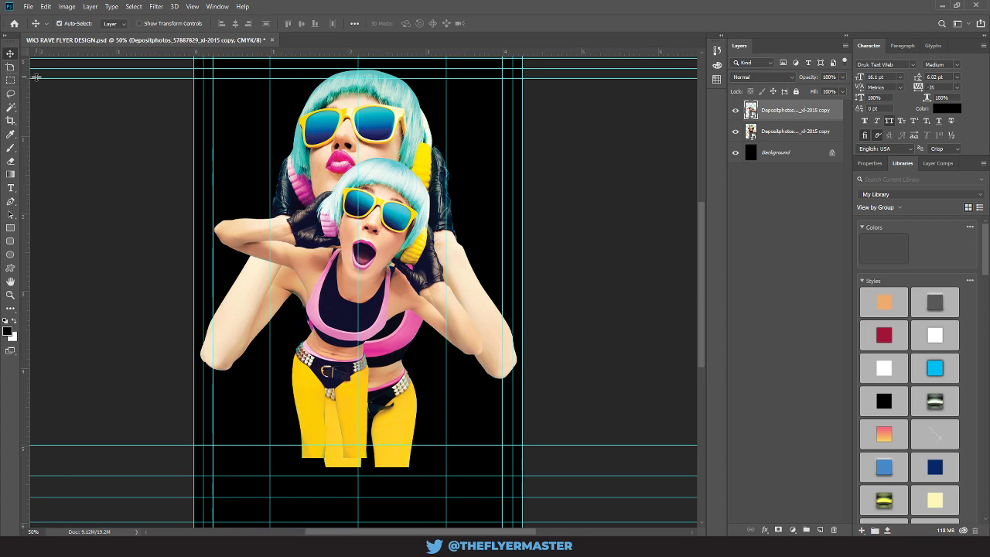
# Step: Scale the open-mouthed DJ cutout up proportionally to about 134%
pyautogui.hotkey('ctrl', 't')
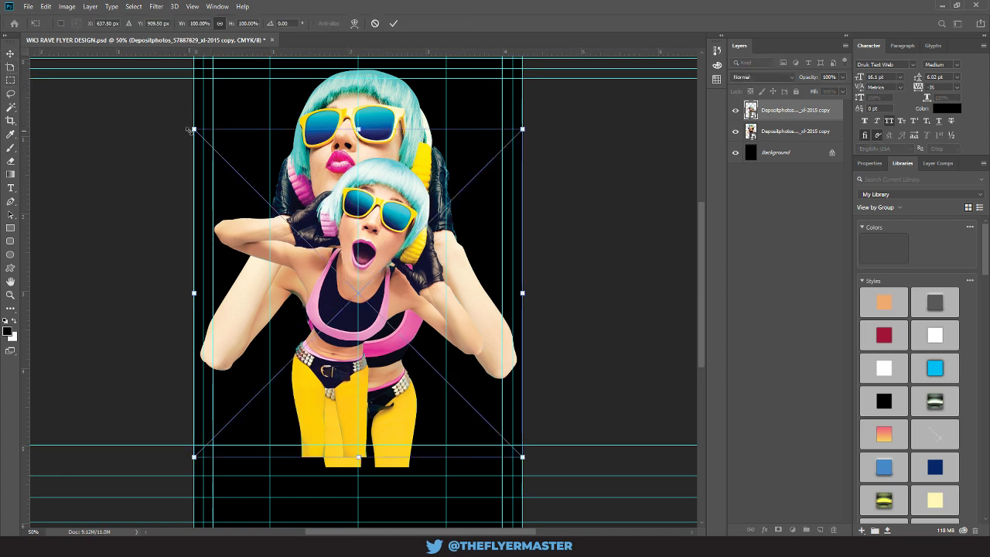
pyautogui.moveTo(523, 127); pyautogui.dragTo(601, 93)
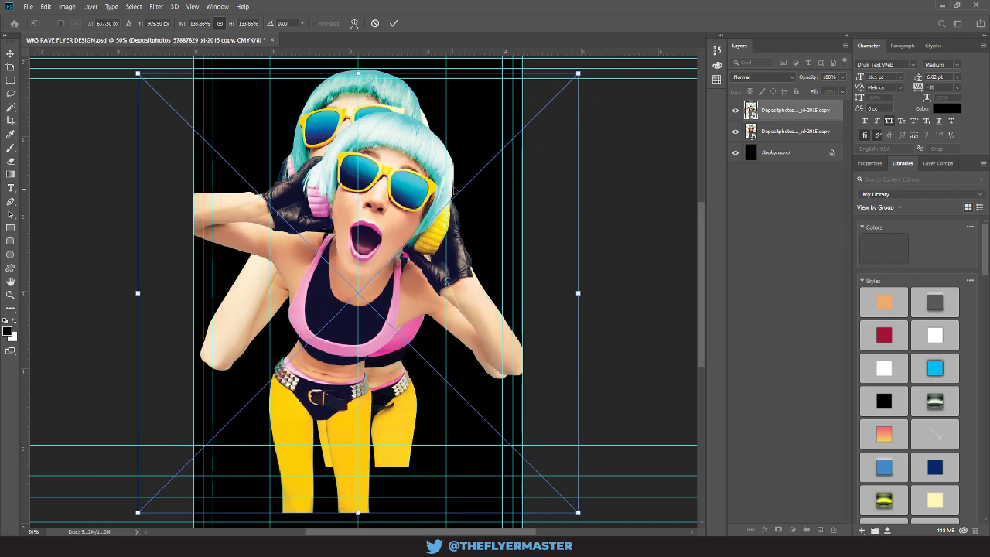
pyautogui.press('Return')
# Step: Shift the rear DJ cutout to the left, scale it to about 60% and rotate it about -13 degrees
pyautogui.click(793, 129)
pyautogui.moveTo(416, 203); pyautogui.dragTo(348, 191)
pyautogui.hotkey('ctrl', 't')
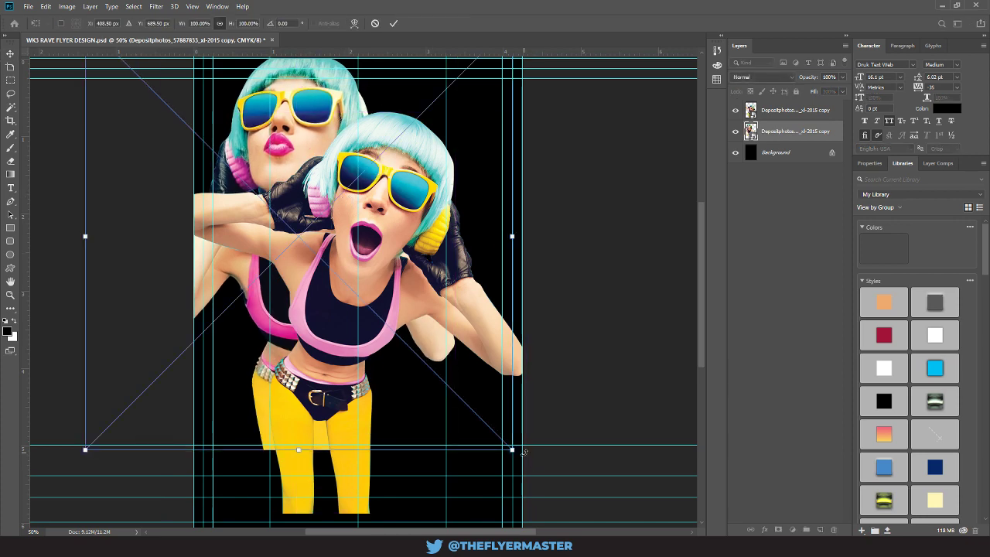
pyautogui.moveTo(512, 448); pyautogui.dragTo(437, 307)
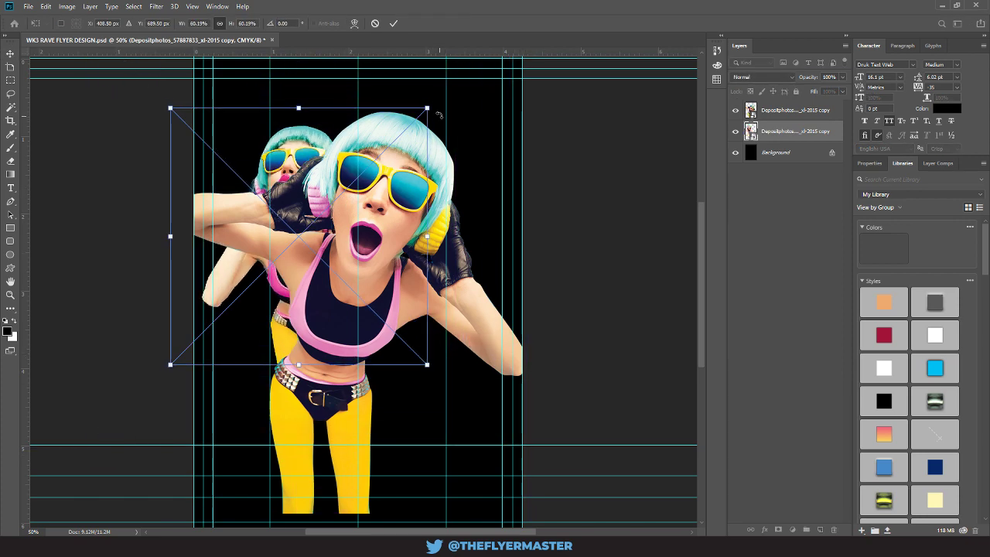
pyautogui.moveTo(439, 115); pyautogui.dragTo(408, 84)
pyautogui.press('Return')
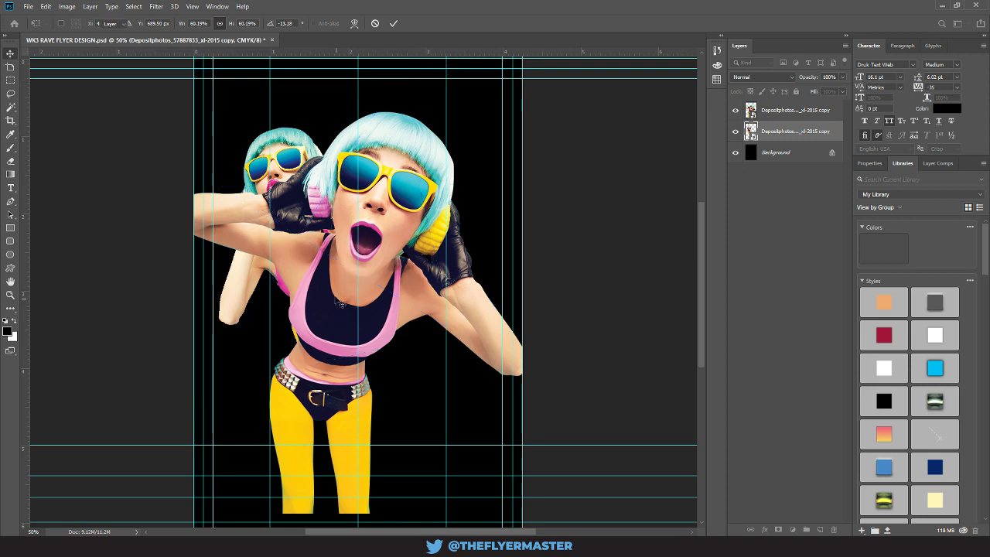
# Step: Position the rear DJ cutout over the front figure's left-hand shoulder and enlarge it to about 73%
pyautogui.moveTo(341, 304); pyautogui.dragTo(330, 242)
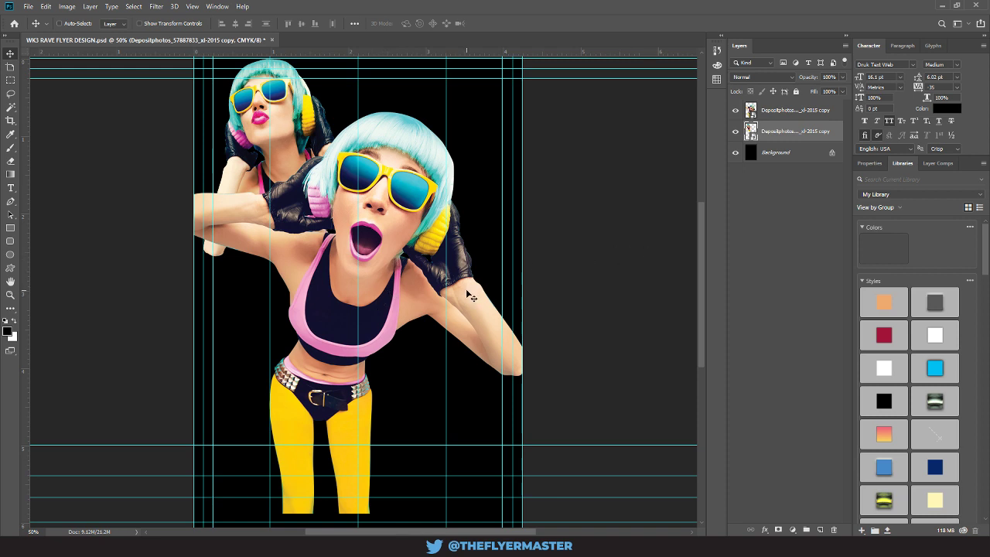
pyautogui.moveTo(275, 121); pyautogui.dragTo(286, 156)
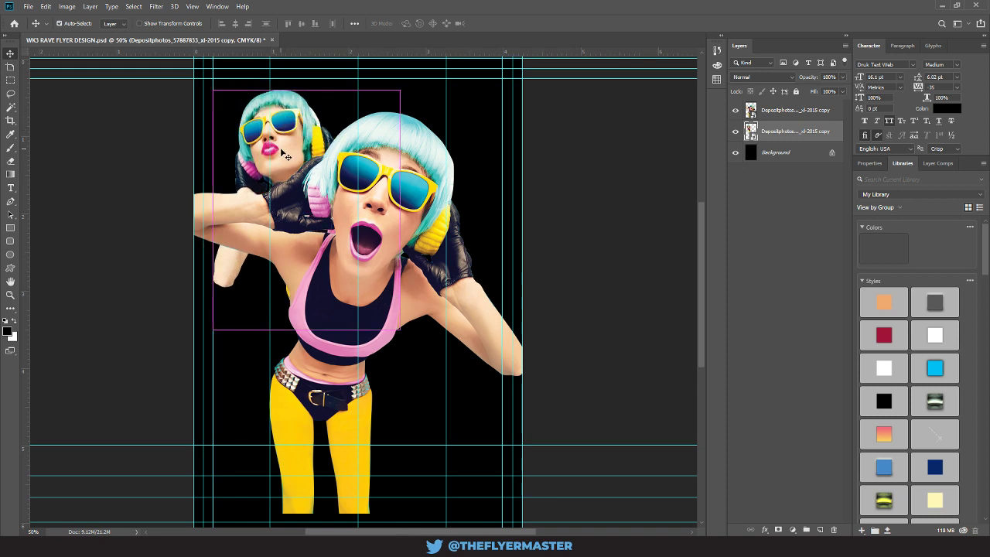
pyautogui.hotkey('ctrl', 't')
pyautogui.moveTo(452, 298); pyautogui.dragTo(481, 315)
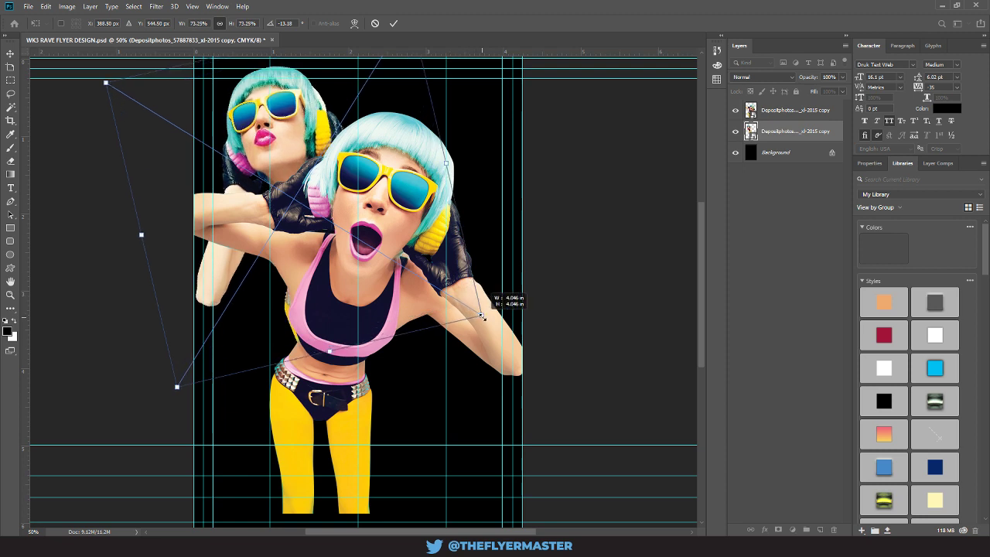
pyautogui.moveTo(348, 246)
pyautogui.mouseDown()
pyautogui.moveTo(334, 261)
pyautogui.moveTo(340, 254)
pyautogui.mouseUp()
pyautogui.press('Return')
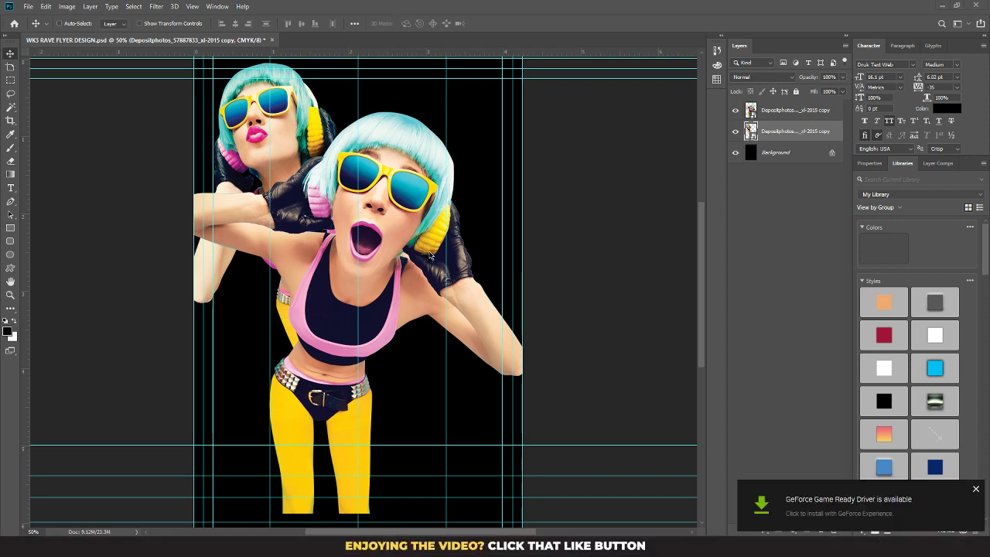
pyautogui.click(976, 492)
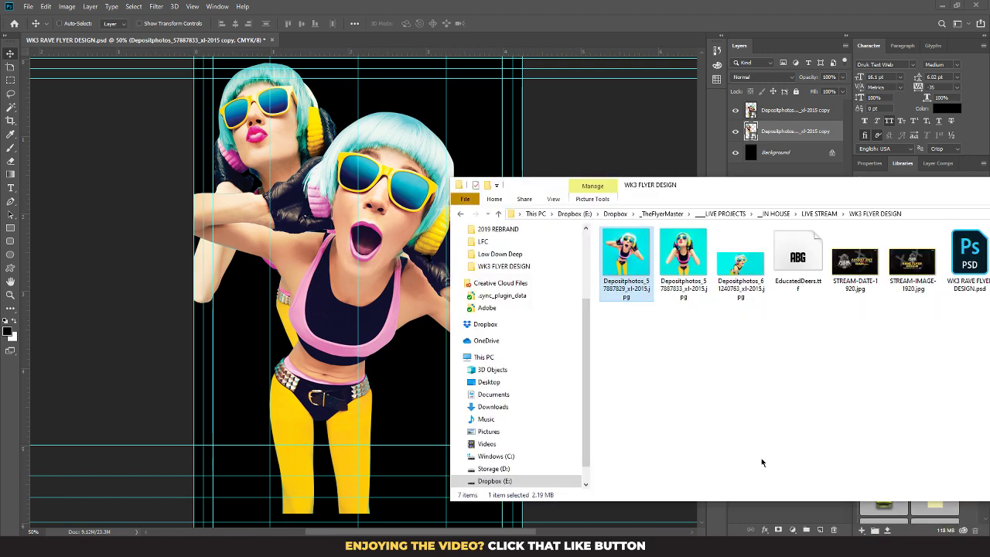
pyautogui.moveTo(700, 192); pyautogui.dragTo(449, 185)
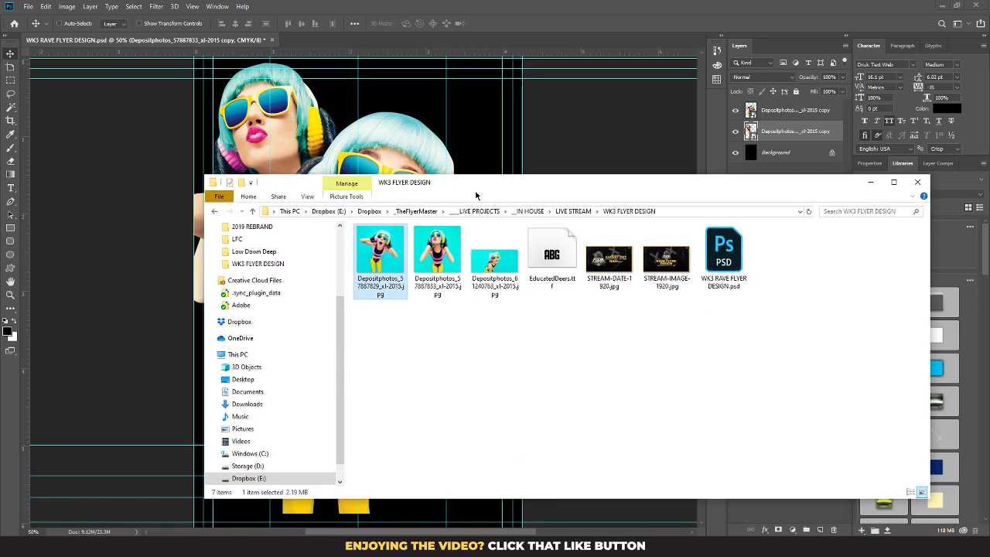
pyautogui.click(871, 185)
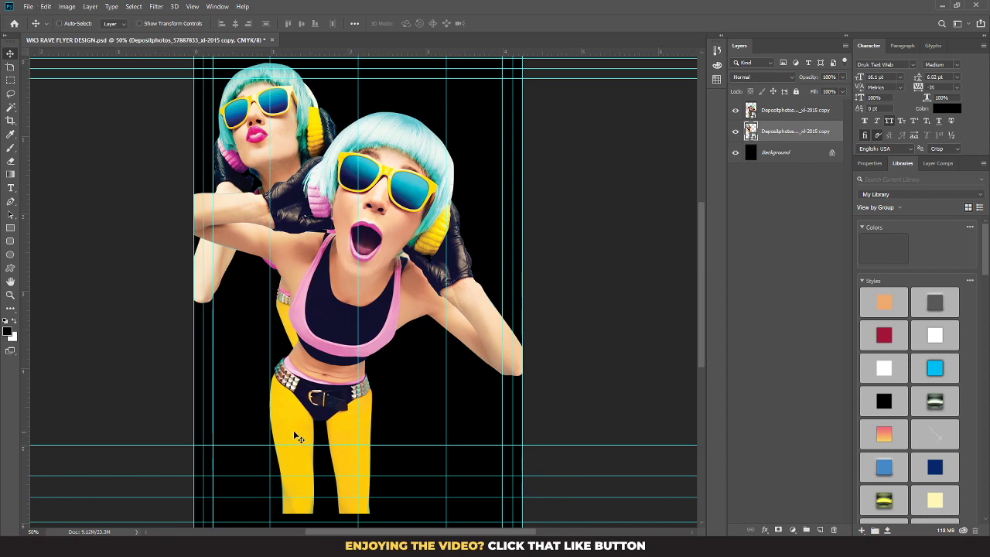
# Step: Place Depositphotos_61240763_xl-2015.jpg from the WK3 FLYER DESIGN folder into the flyer and move its layer to the top of the stack
pyautogui.click(232, 547)
pyautogui.click(511, 260)
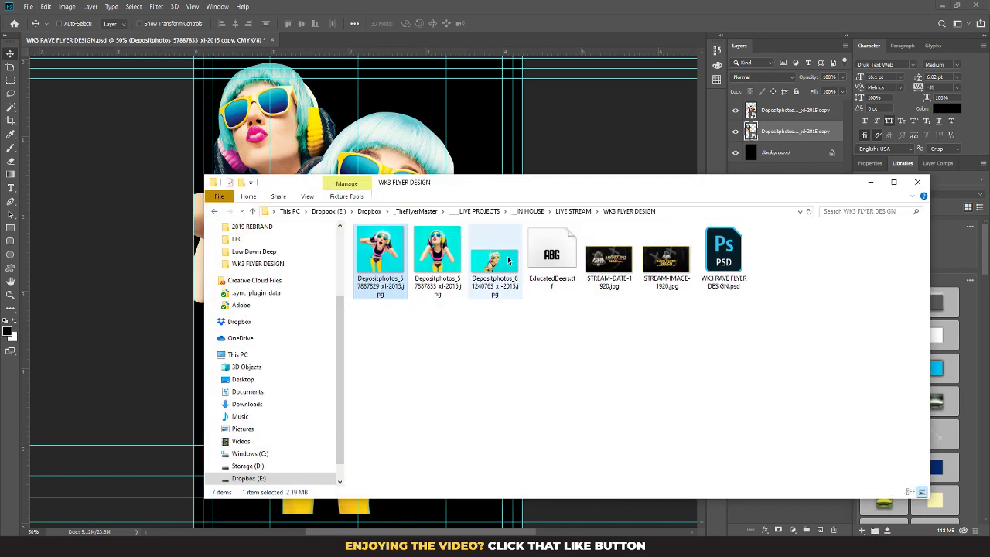
pyautogui.moveTo(438, 138); pyautogui.dragTo(440, 143)
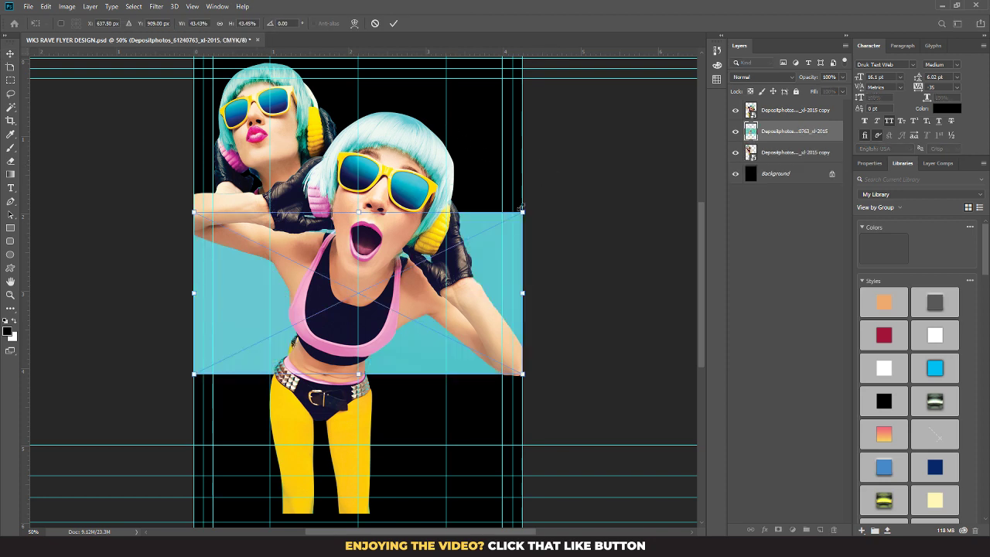
pyautogui.press('Return')
pyautogui.moveTo(798, 133); pyautogui.dragTo(804, 109)
# Step: Combine the placed photo layer and a duplicate of it into one smart object and open its contents
pyautogui.hotkey('ctrl', 'j')
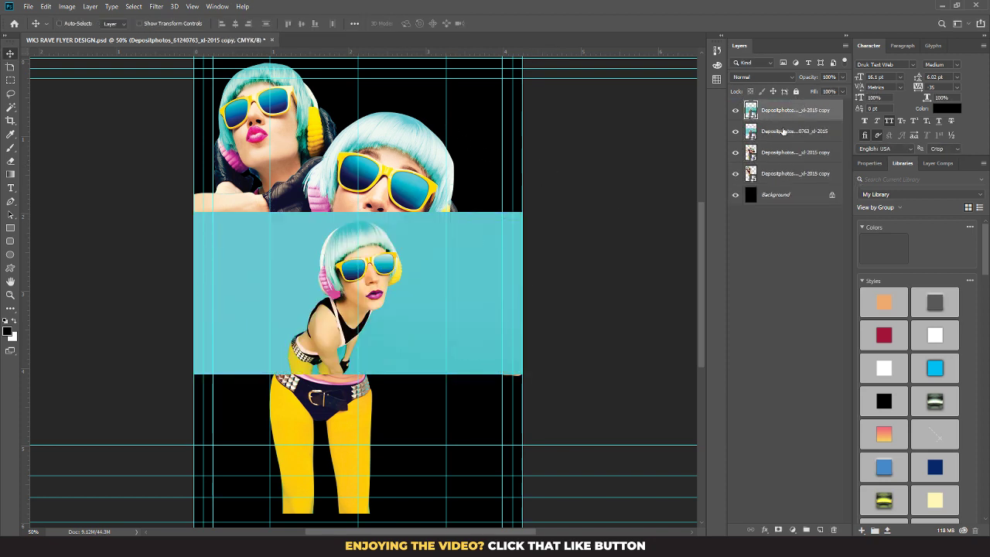
pyautogui.keyDown('ctrl'); pyautogui.click(782, 132); pyautogui.keyUp('ctrl')
pyautogui.hotkey('ctrl', 'e')
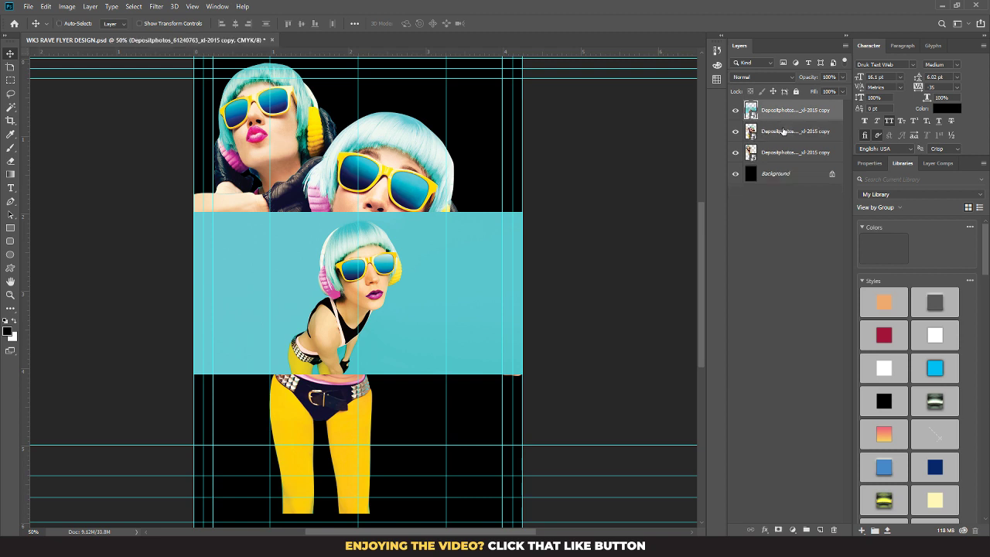
pyautogui.doubleClick(750, 110)
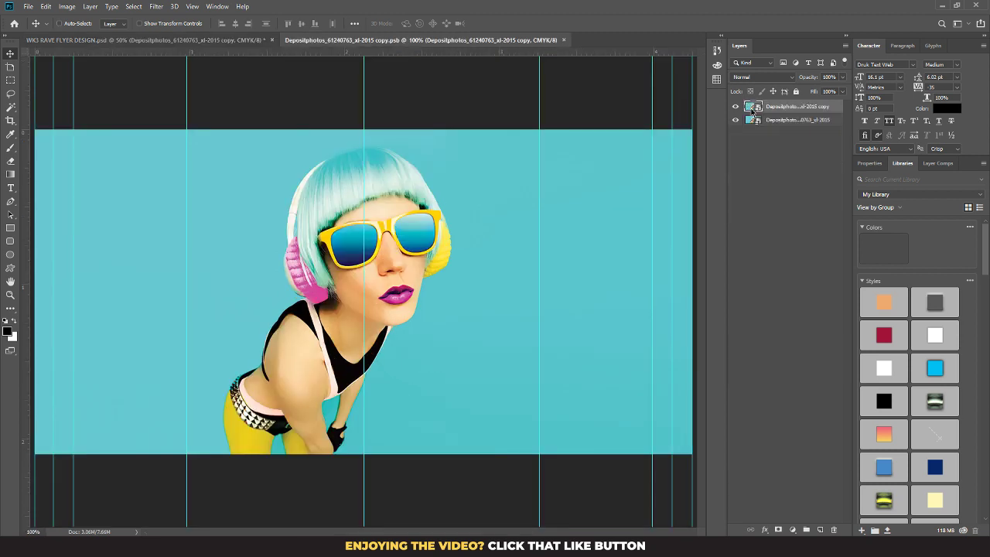
pyautogui.hotkey('ctrl', '+')
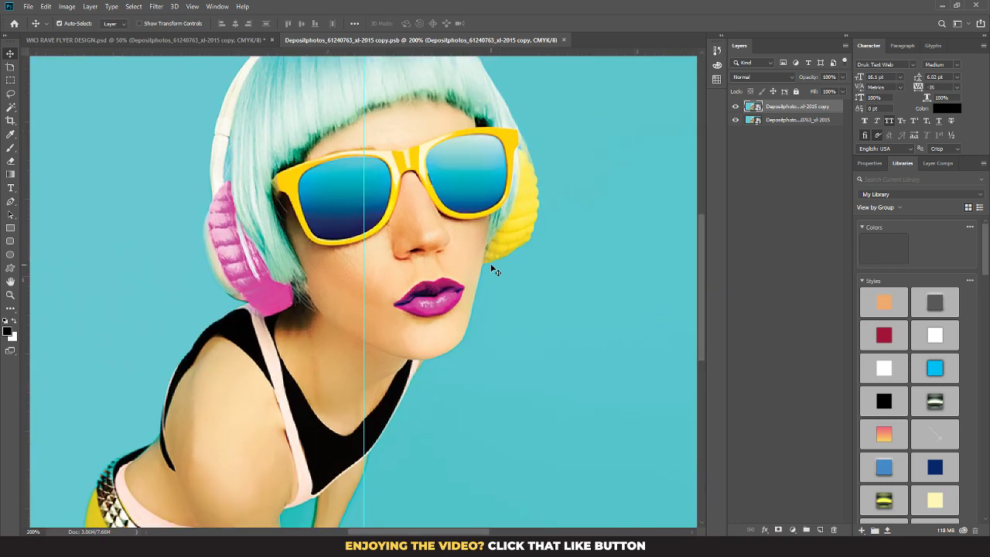
# Step: Start a Pen tool path at the photo's lower edge, tracing the outer thigh, studded belt and waist up to the lower back
pyautogui.hotkey('ctrl', '-')
pyautogui.hotkey('ctrl', '-')
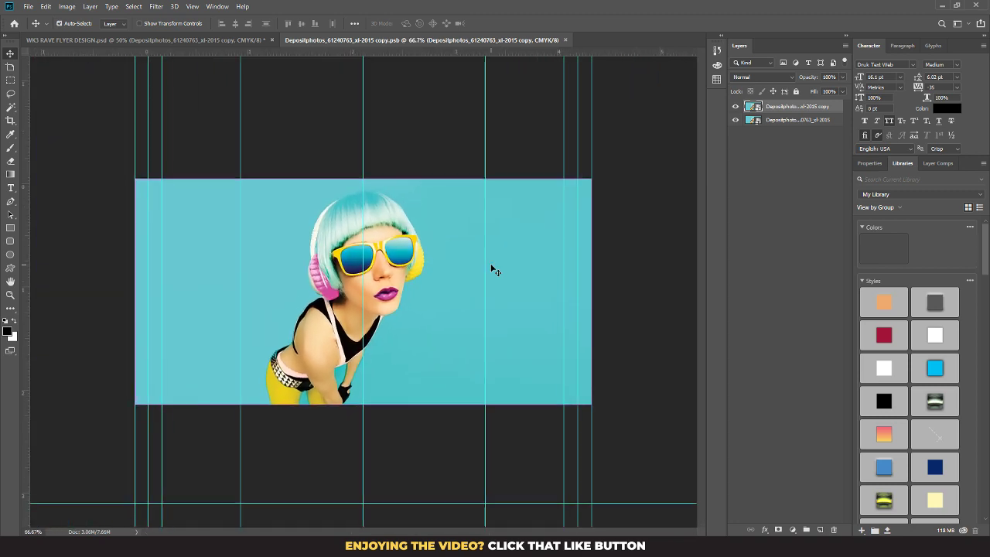
pyautogui.hotkey('ctrl', '+')
pyautogui.hotkey('ctrl', '+')
pyautogui.moveTo(393, 303); pyautogui.dragTo(436, 236)
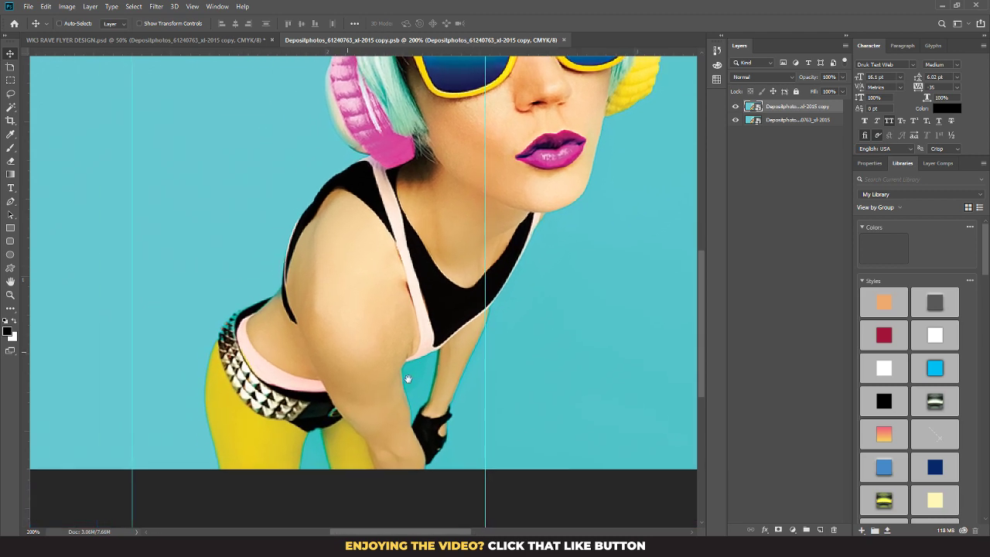
pyautogui.press('p')
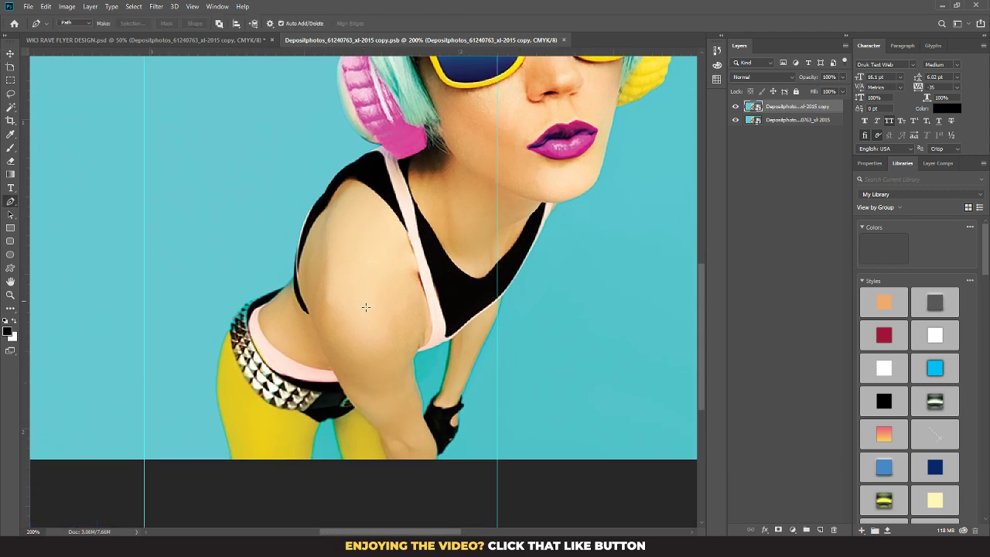
pyautogui.click(231, 463)
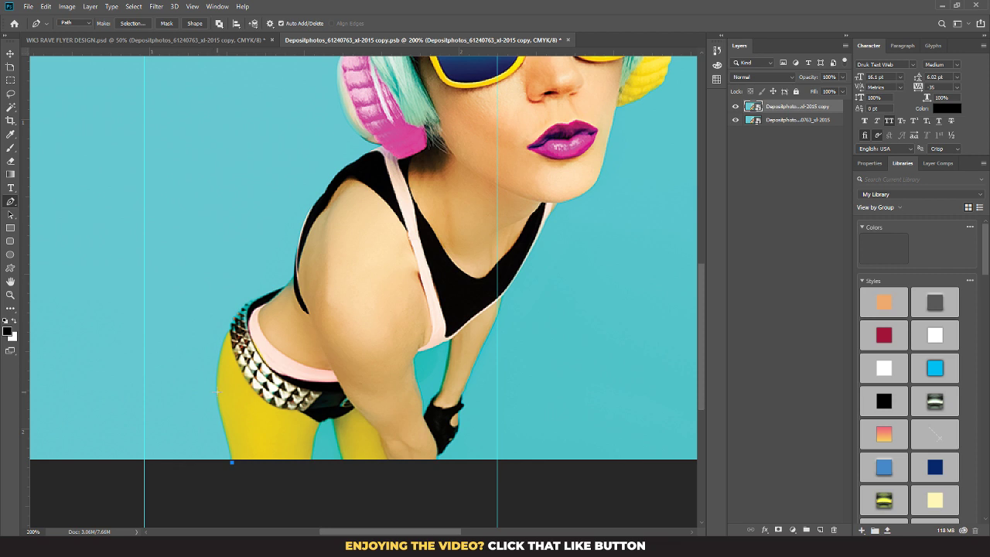
pyautogui.moveTo(216, 390); pyautogui.dragTo(214, 379)
pyautogui.moveTo(230, 328); pyautogui.dragTo(233, 325)
pyautogui.moveTo(233, 319); pyautogui.dragTo(252, 301)
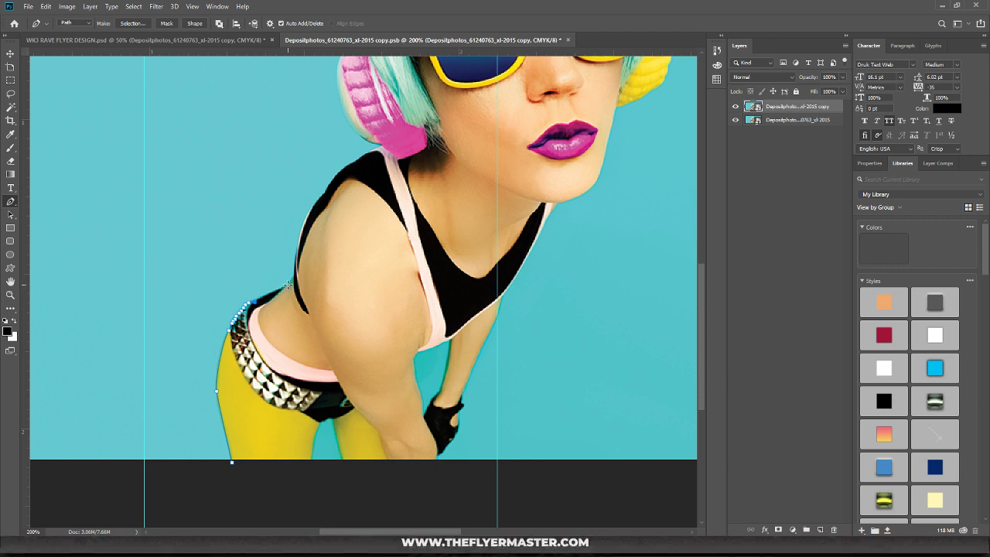
pyautogui.click(290, 284)
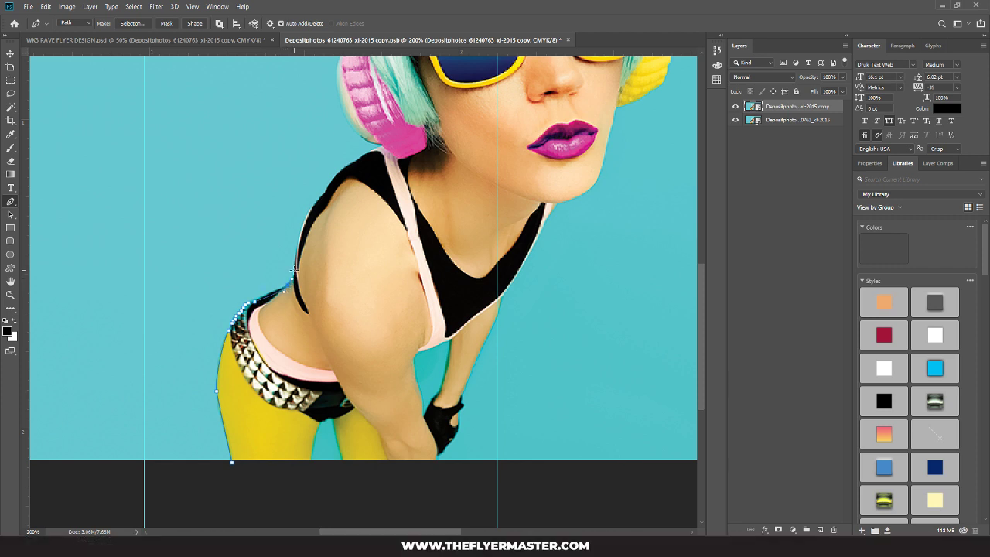
# Step: Continue the path up the model's back and around the black top's shoulder to the pink ear cup
pyautogui.click(294, 265)
pyautogui.moveTo(317, 200); pyautogui.dragTo(337, 182)
pyautogui.keyDown('alt'); pyautogui.click(318, 200); pyautogui.keyUp('alt')
pyautogui.click(342, 169)
pyautogui.click(370, 154)
# Step: Trace the path around the pink ear cup and up the white headphone band
pyautogui.moveTo(348, 122); pyautogui.dragTo(335, 99)
pyautogui.scroll(3, 333, 96)
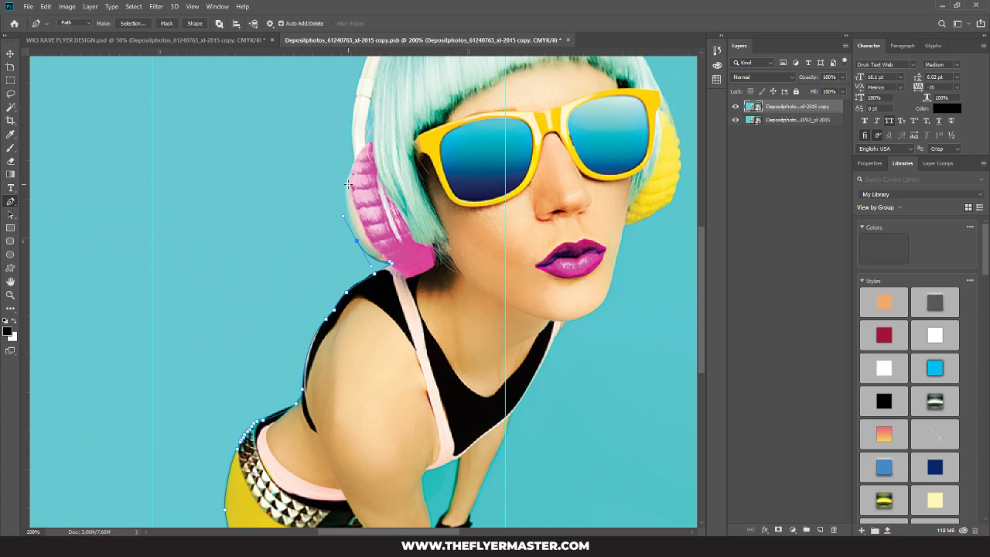
pyautogui.moveTo(344, 184); pyautogui.dragTo(355, 163)
pyautogui.click(355, 163)
pyautogui.moveTo(359, 136); pyautogui.dragTo(359, 244)
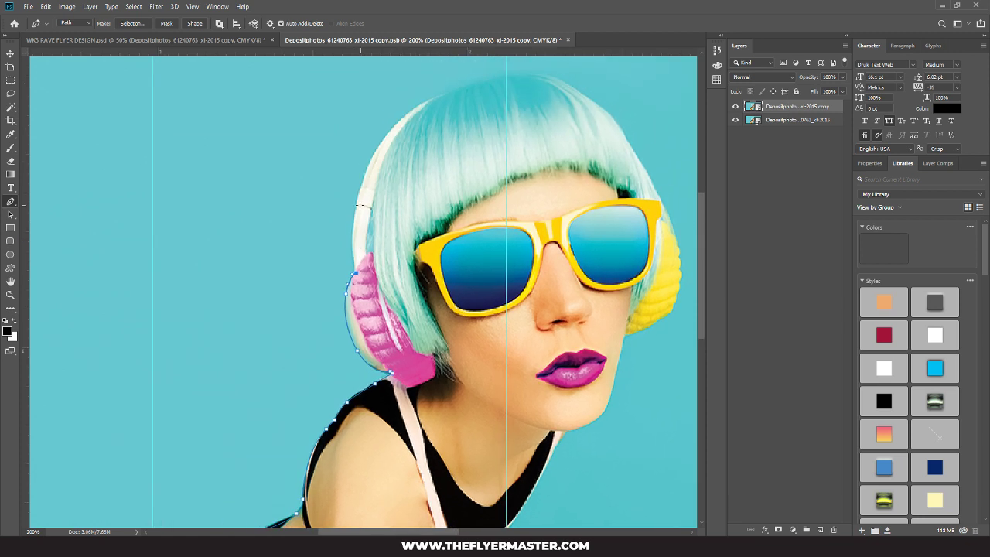
pyautogui.moveTo(357, 203); pyautogui.dragTo(368, 168)
pyautogui.moveTo(403, 116); pyautogui.dragTo(427, 101)
# Step: Hide the guides and continue the path over the crown of the hair down to the yellow ear cup
pyautogui.hotkey('ctrl', ';')
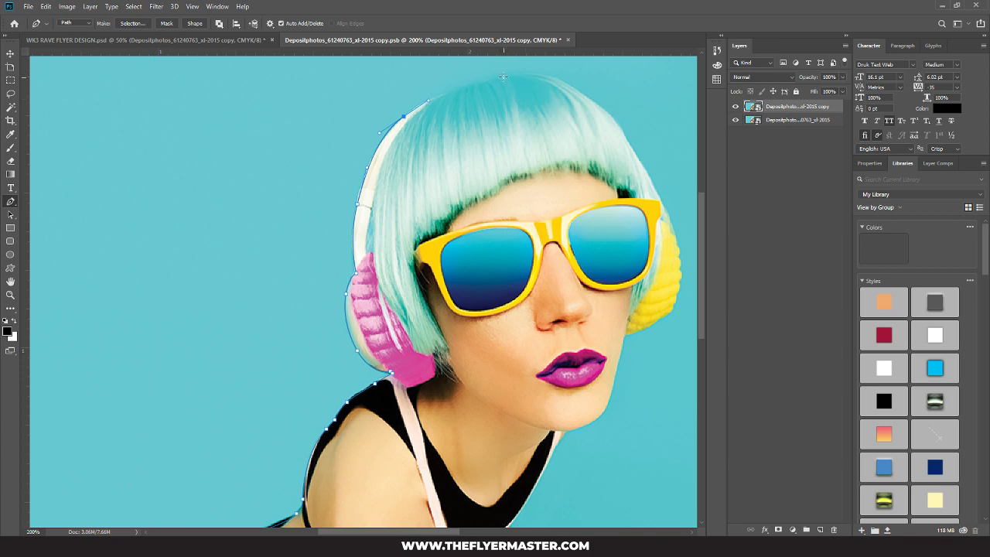
pyautogui.moveTo(503, 76); pyautogui.dragTo(528, 72)
pyautogui.moveTo(584, 94); pyautogui.dragTo(632, 151)
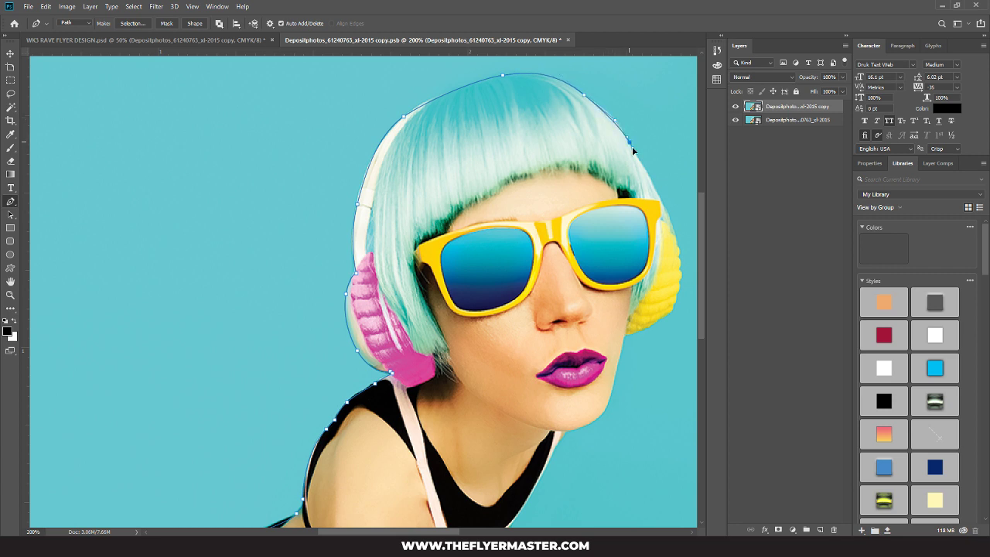
pyautogui.moveTo(675, 213); pyautogui.dragTo(531, 185)
pyautogui.click(527, 170)
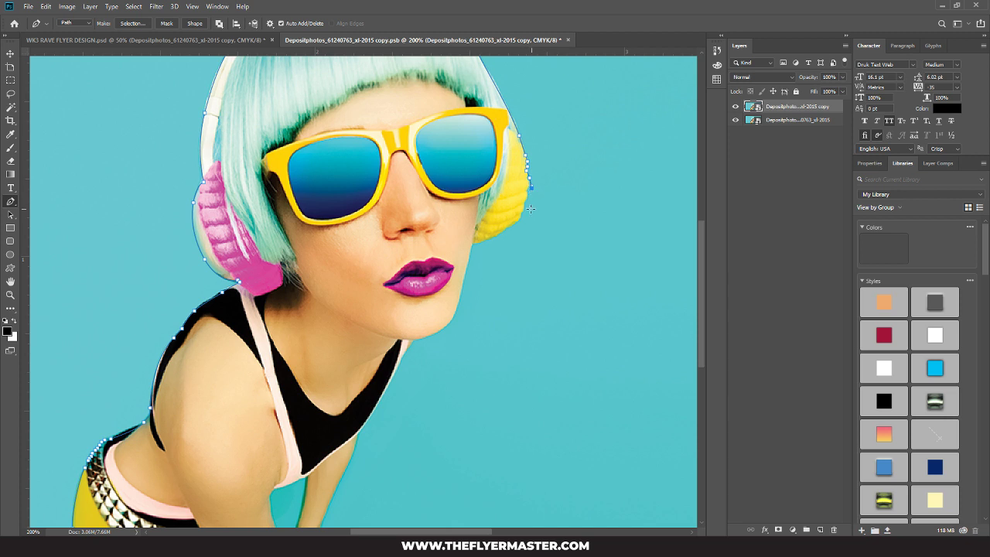
# Step: Trace the yellow ear cup's outer edge with closely spaced anchor points down to the cheek
pyautogui.click(530, 211)
pyautogui.hotkey('ctrl', 'z')
pyautogui.click(526, 188)
pyautogui.click(507, 227)
pyautogui.click(493, 236)
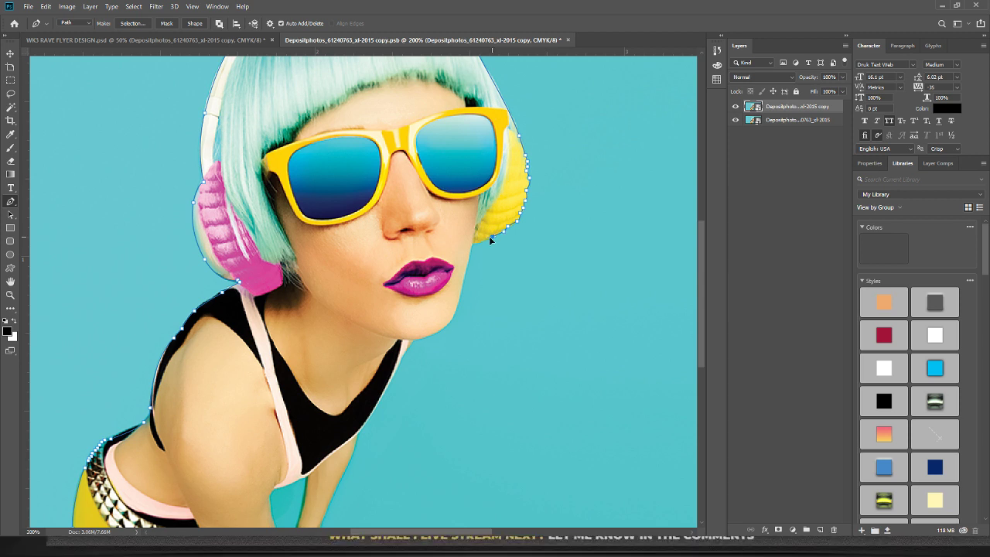
pyautogui.click(476, 240)
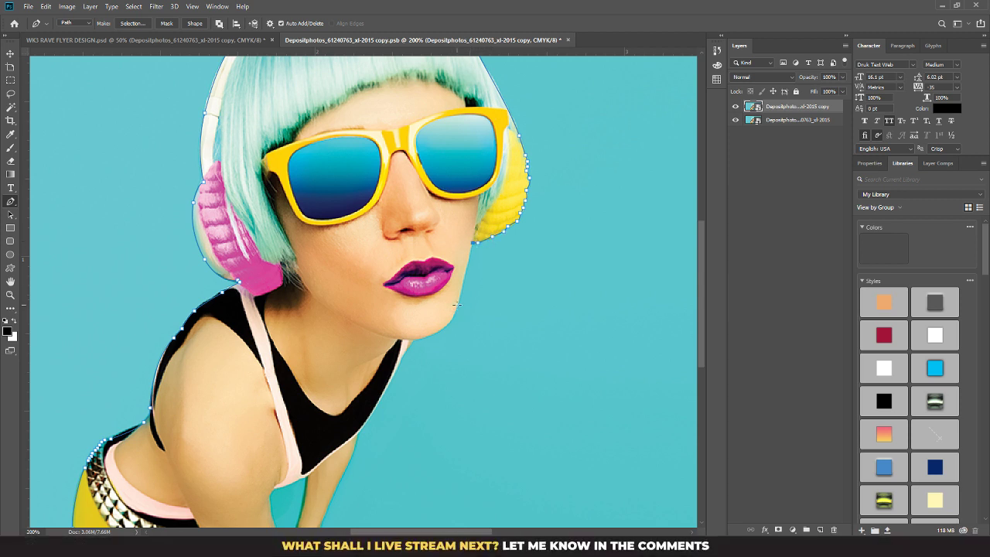
# Step: Continue the path down the cheek and around the chin to the top's shoulder strap
pyautogui.click(458, 306)
pyautogui.click(416, 338)
pyautogui.moveTo(415, 339); pyautogui.dragTo(379, 344)
pyautogui.keyDown('alt'); pyautogui.click(411, 340); pyautogui.keyUp('alt')
# Step: Trace the front edge of the top, the rear arm and the black glove down to below the photo's lower edge
pyautogui.scroll(-5, 407, 348)
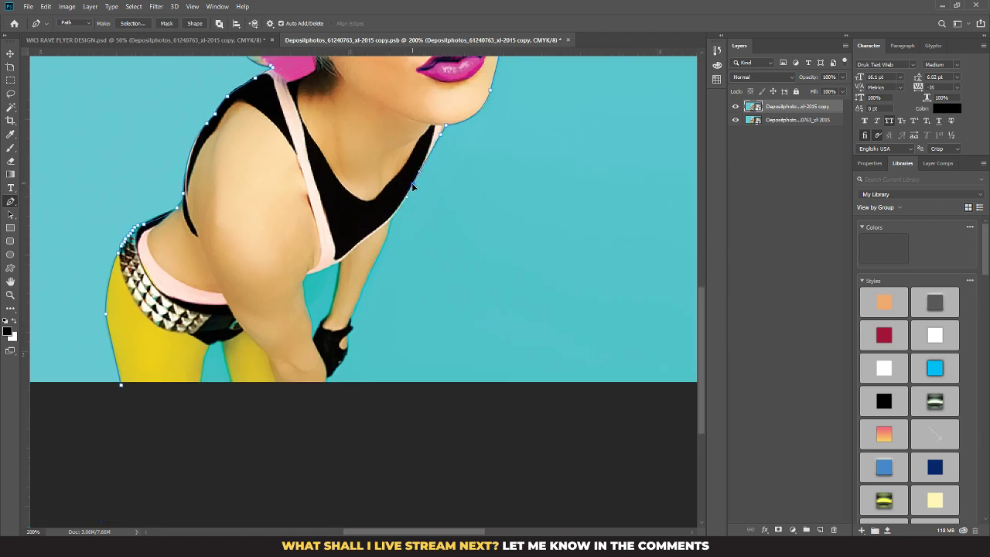
pyautogui.moveTo(404, 203); pyautogui.dragTo(399, 216)
pyautogui.click(389, 220)
pyautogui.click(352, 311)
pyautogui.click(350, 327)
pyautogui.click(325, 388)
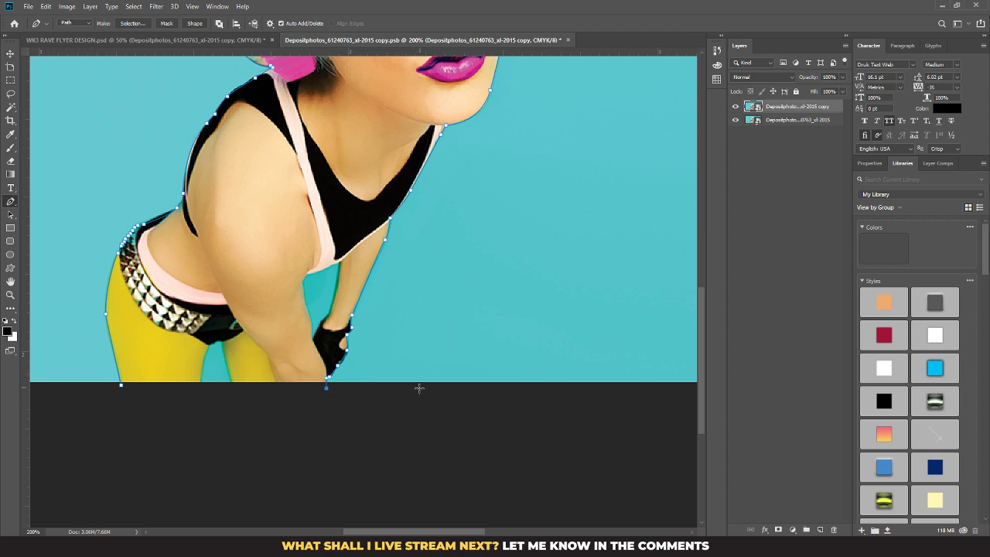
# Step: Run the path along the lower edge and around the gap between the legs, and close it at its starting point
pyautogui.click(232, 385)
pyautogui.click(223, 347)
pyautogui.hotkey('ctrl', '+')
pyautogui.hotkey('ctrl', '+')
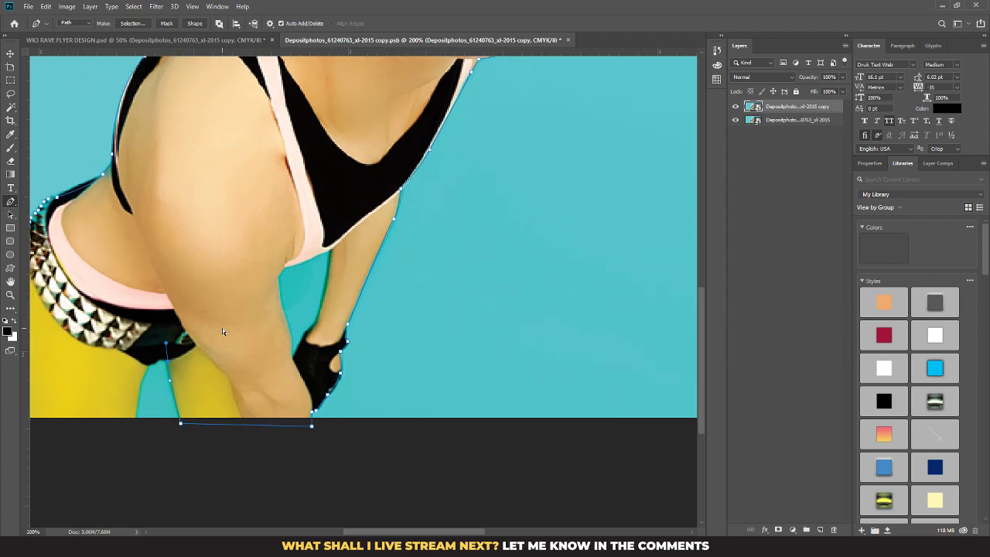
pyautogui.moveTo(222, 327); pyautogui.dragTo(454, 253)
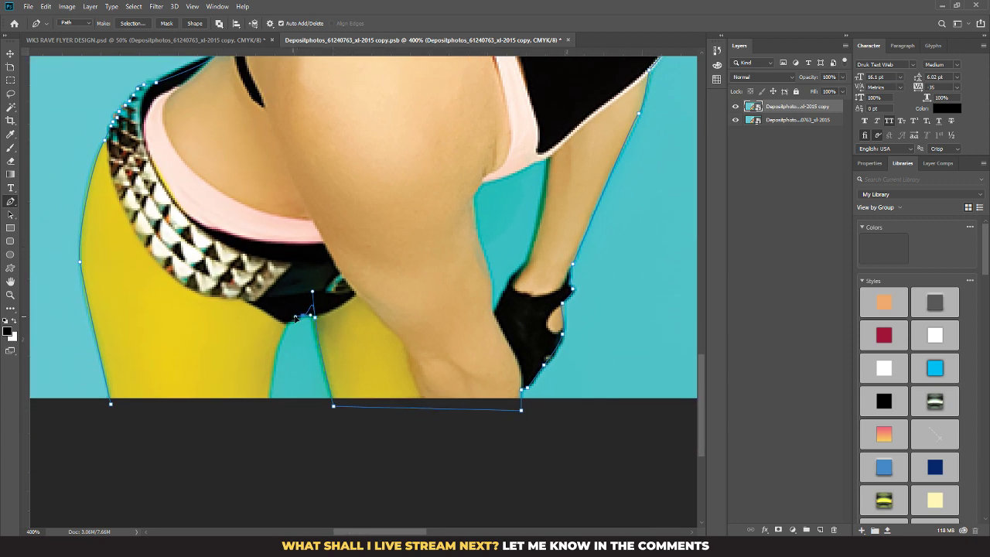
pyautogui.hotkey('ctrl', 'z')
pyautogui.click(286, 320)
pyautogui.click(272, 364)
pyautogui.click(268, 402)
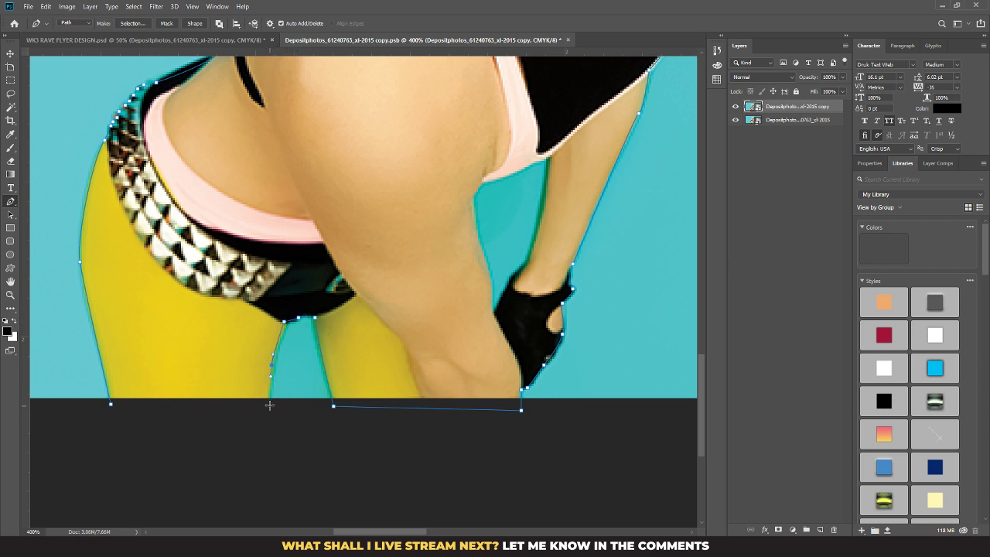
pyautogui.click(111, 403)
pyautogui.hotkey('ctrl', '-')
pyautogui.hotkey('ctrl', '-')
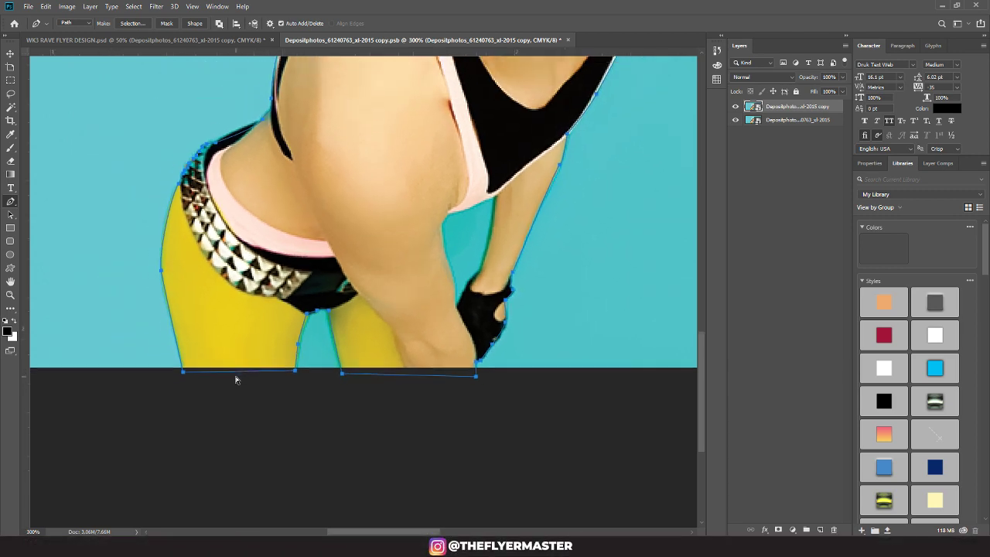
pyautogui.scroll(10, 464, 283)
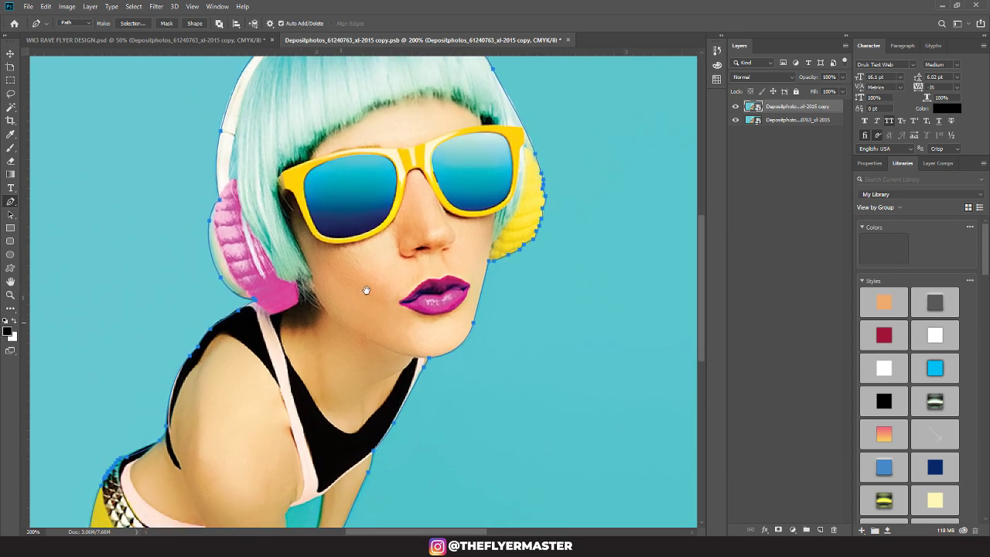
pyautogui.moveTo(364, 287); pyautogui.dragTo(417, 225)
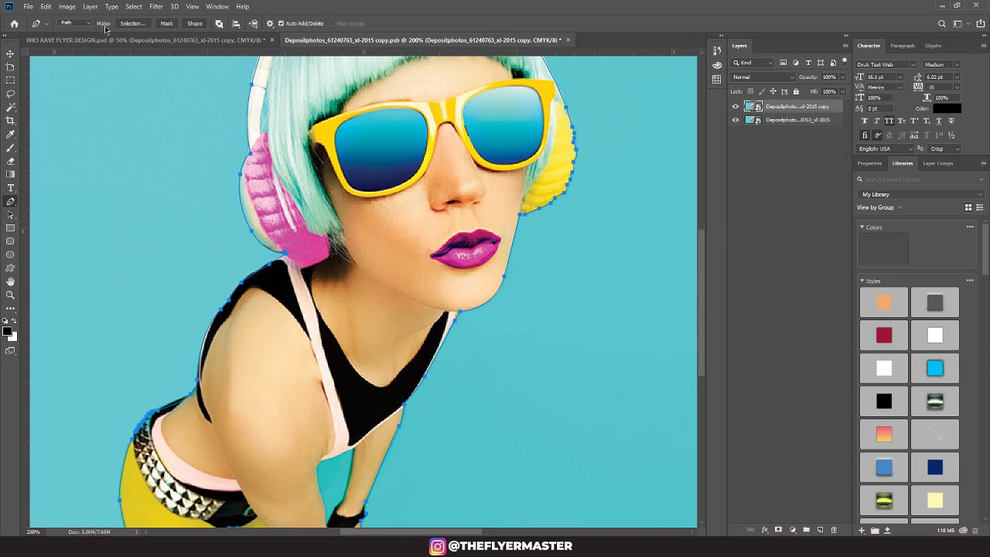
pyautogui.click(197, 23)
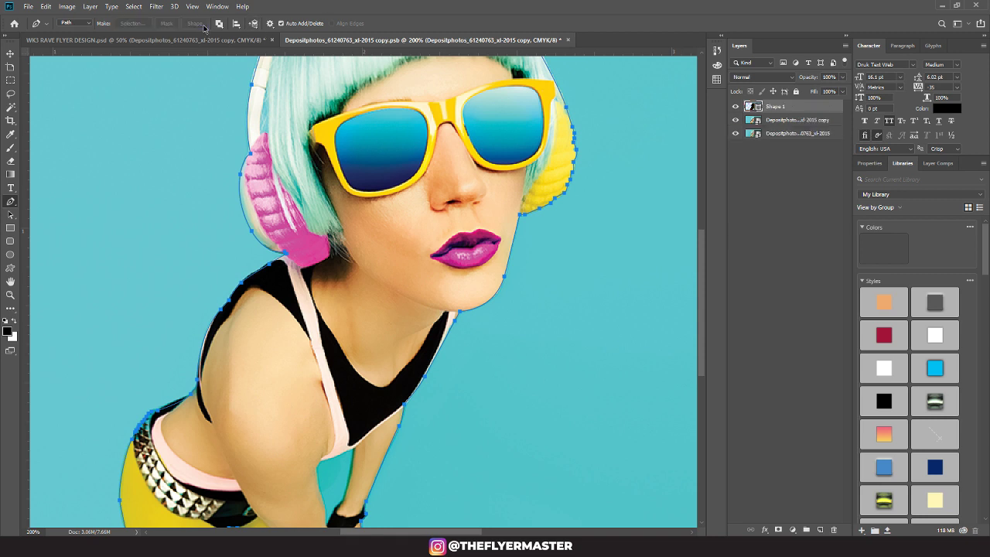
pyautogui.moveTo(422, 324); pyautogui.dragTo(485, 299)
pyautogui.hotkey('ctrl', 'z')
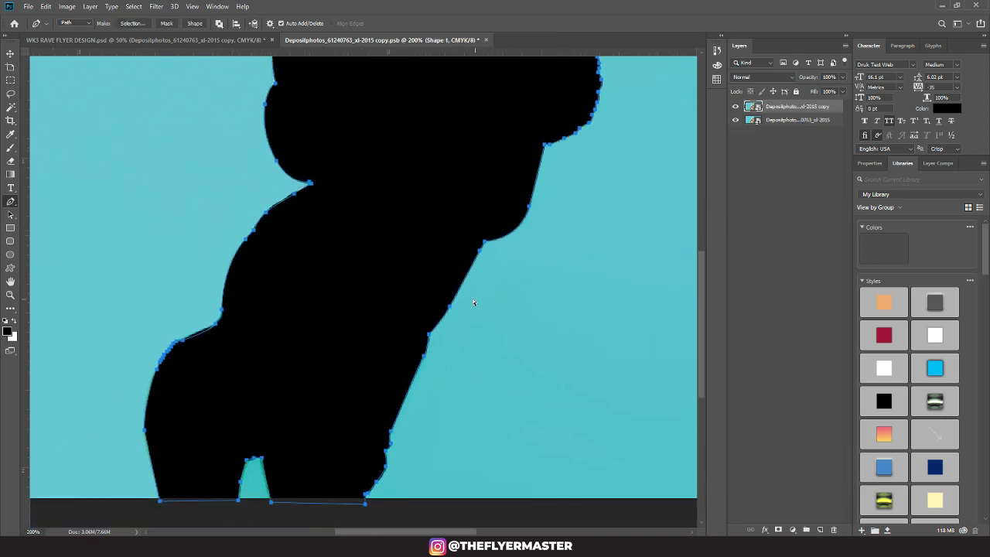
# Step: Mask the duplicate photo layer with the closed path and hide the original photo layer below it
pyautogui.click(166, 23)
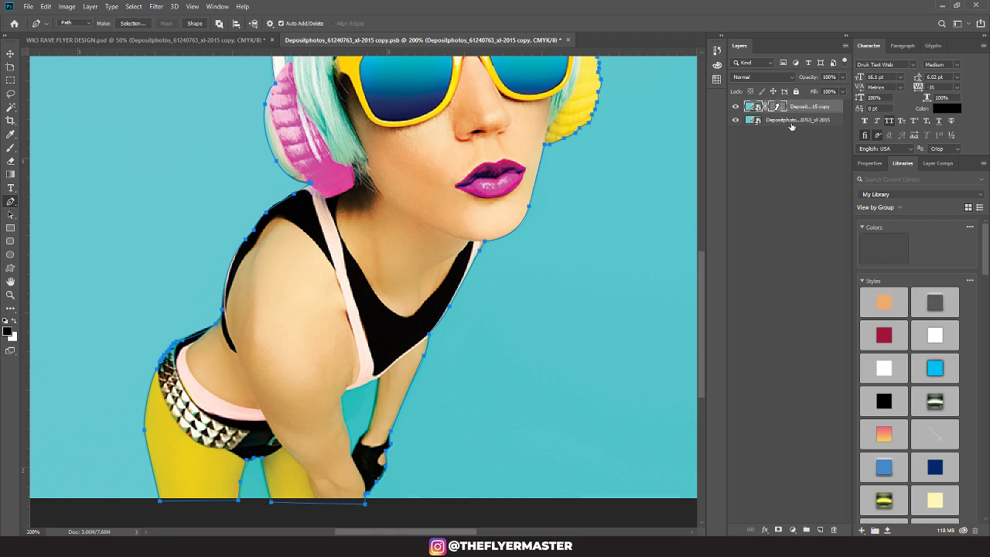
pyautogui.click(735, 120)
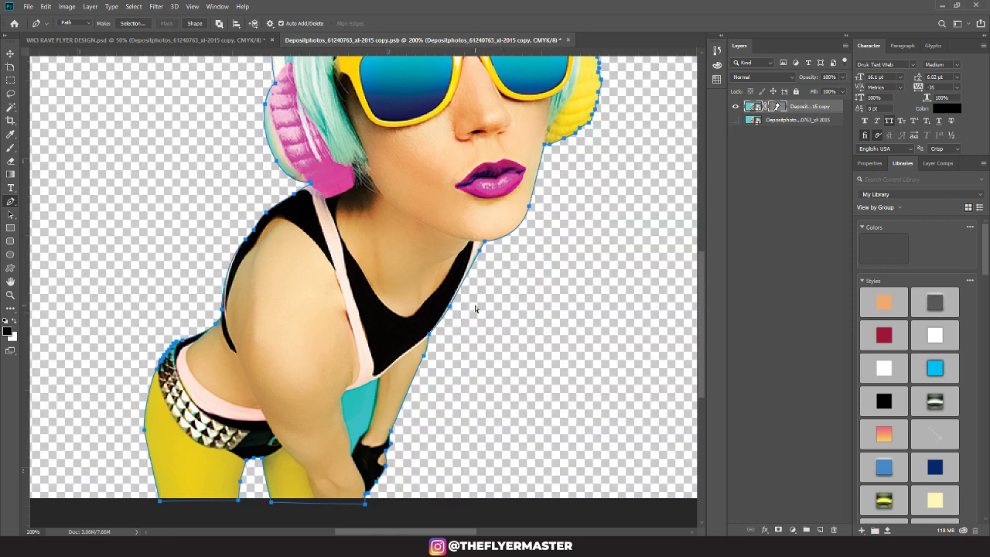
# Step: Trace a closed path around the leftover blue gap between the two arms to cut it out of the mask
pyautogui.scroll(1, 475, 308)
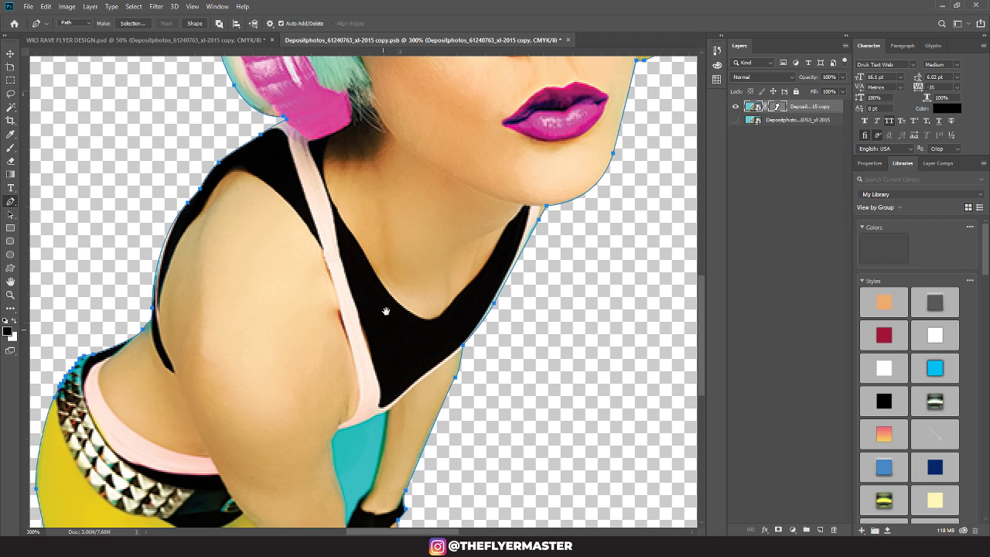
pyautogui.moveTo(476, 308); pyautogui.dragTo(389, 254)
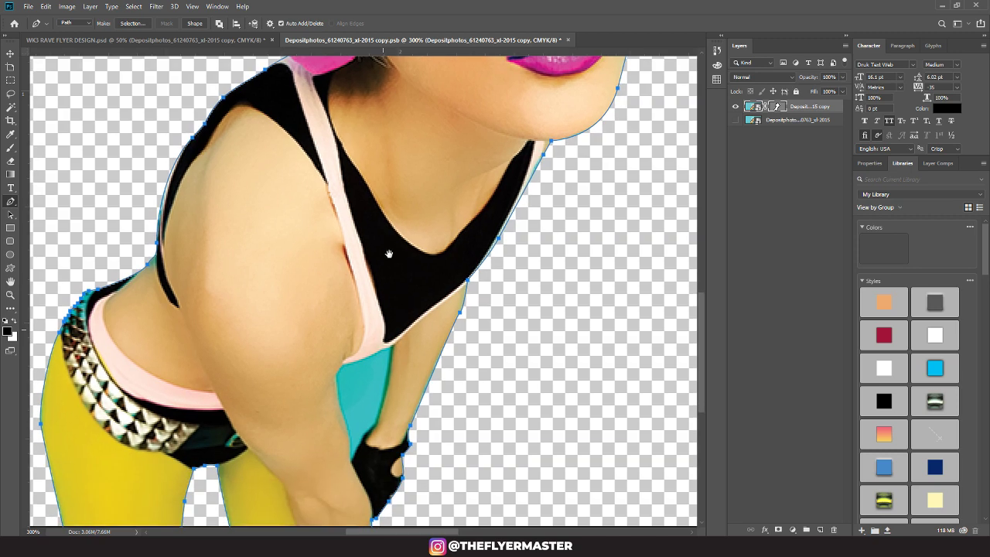
pyautogui.scroll(-2, 389, 253)
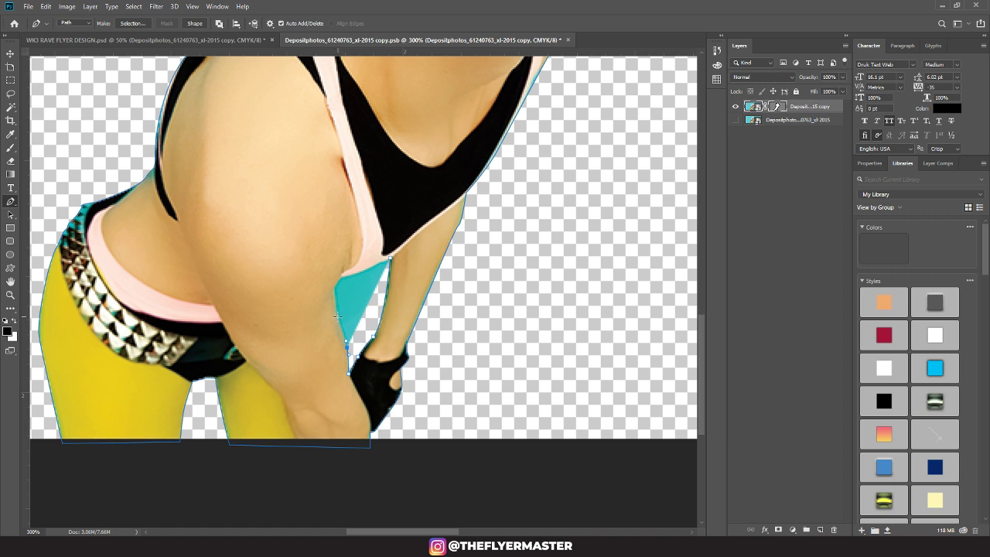
pyautogui.click(338, 286)
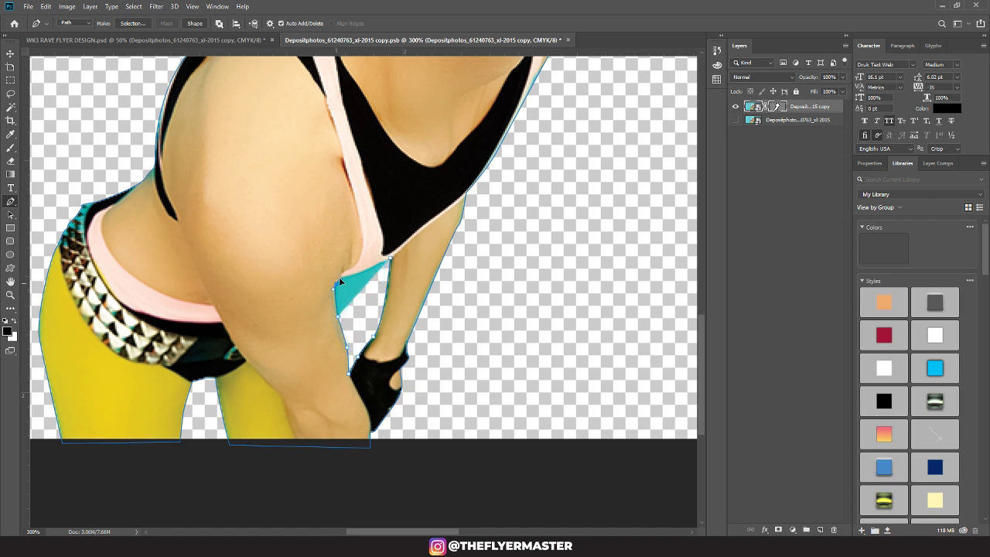
pyautogui.click(340, 276)
pyautogui.click(391, 260)
# Step: Save and close the smart object's contents so the cutout updates in the flyer
pyautogui.moveTo(324, 123); pyautogui.dragTo(425, 325)
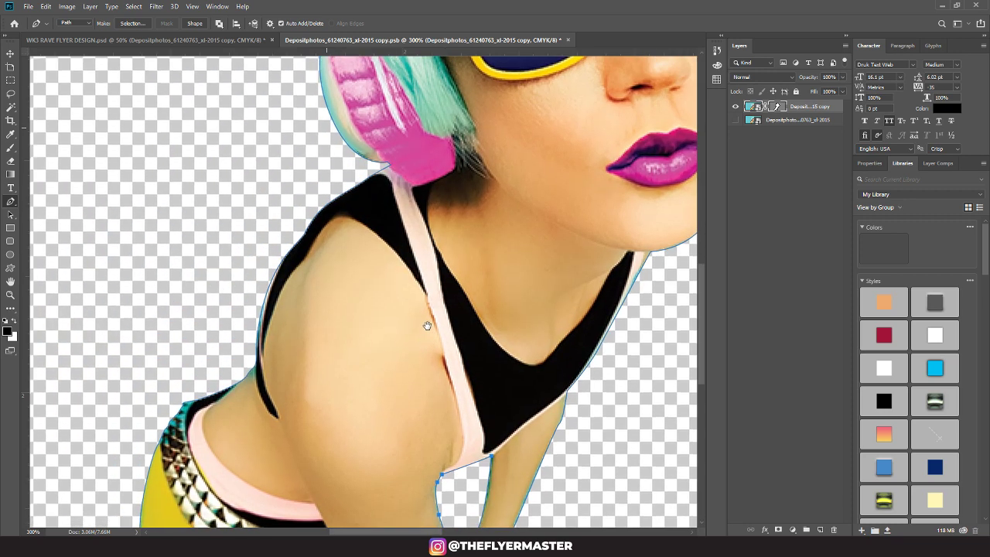
pyautogui.moveTo(345, 113); pyautogui.dragTo(309, 139)
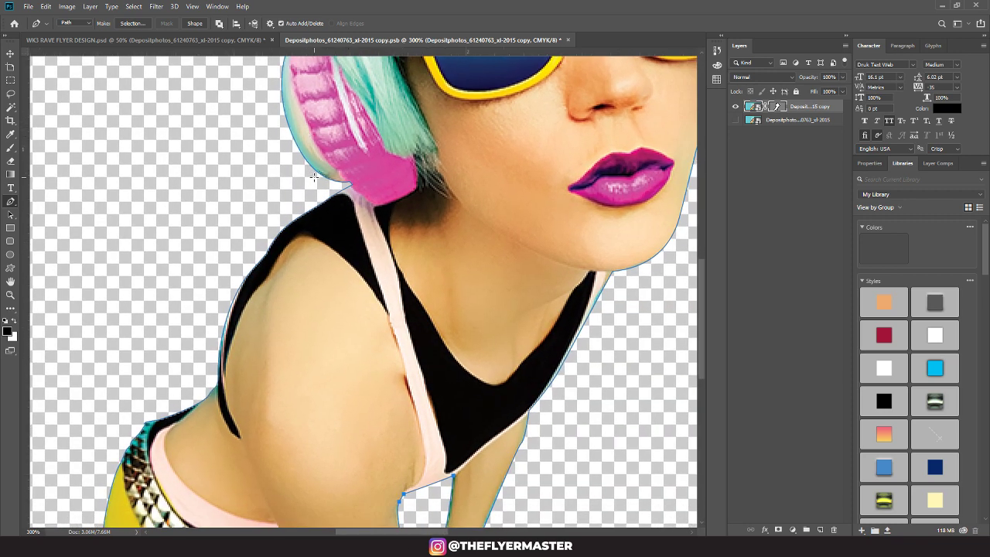
pyautogui.hotkey('ctrl', '-')
pyautogui.hotkey('ctrl', '-')
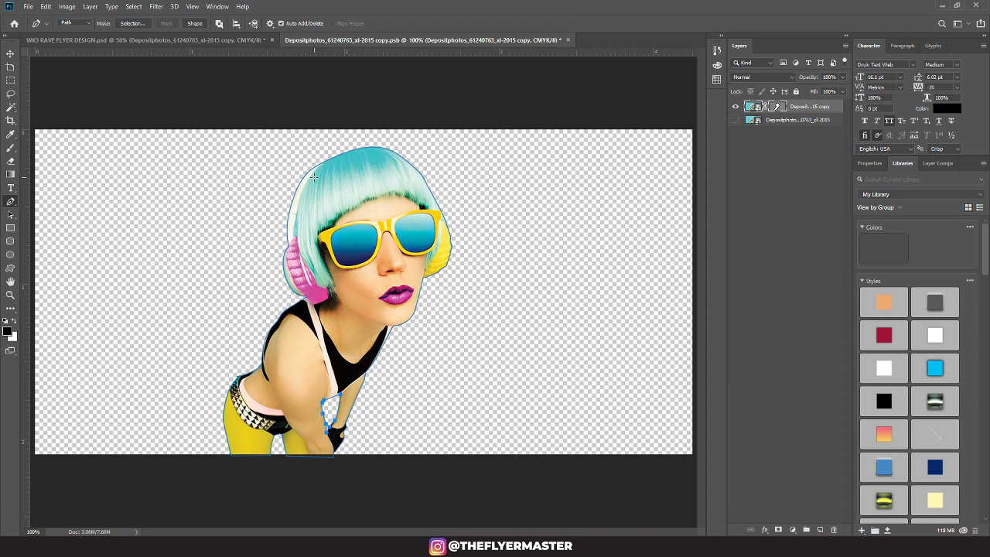
pyautogui.click(10, 55)
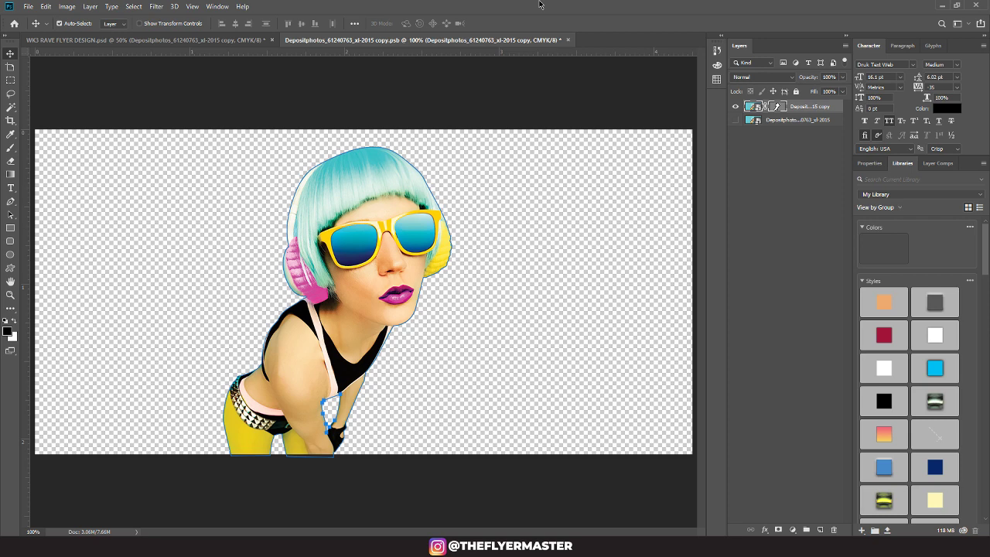
pyautogui.hotkey('ctrl', 'w')
pyautogui.press('Return')
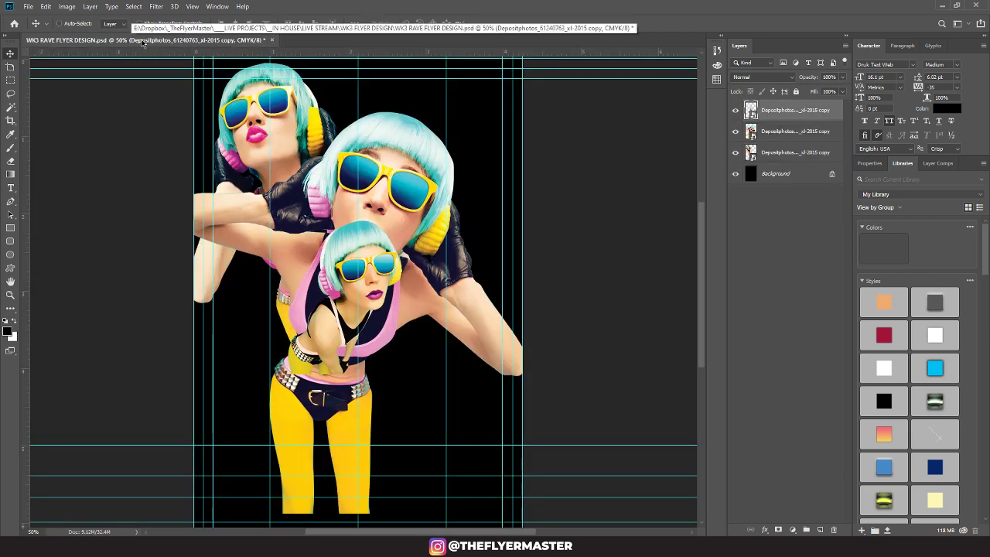
# Step: Enlarge the small model cutout to about 166% at the flyer's upper right and stack its layer behind the other two models
pyautogui.moveTo(350, 299); pyautogui.dragTo(464, 194)
pyautogui.hotkey('ctrl', 't')
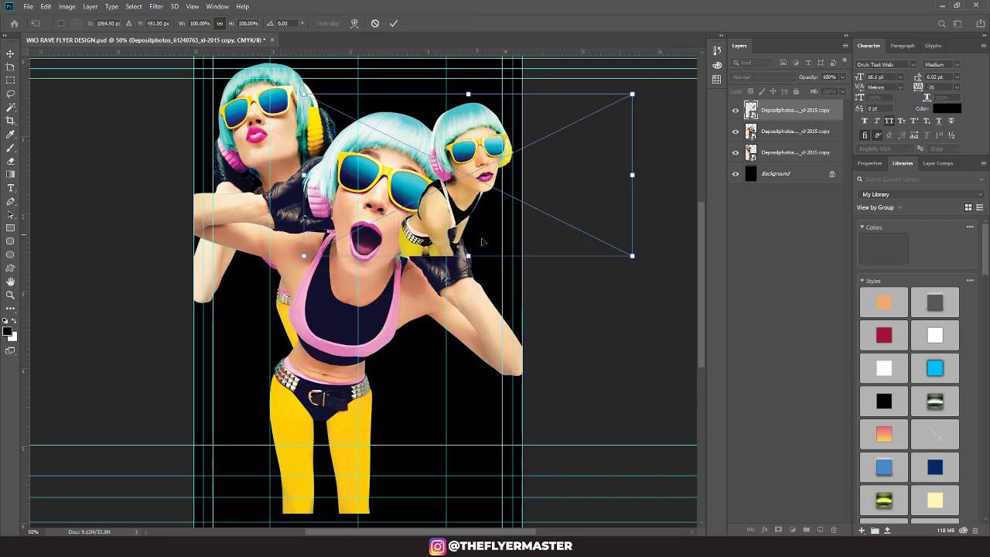
pyautogui.moveTo(632, 255); pyautogui.dragTo(706, 306)
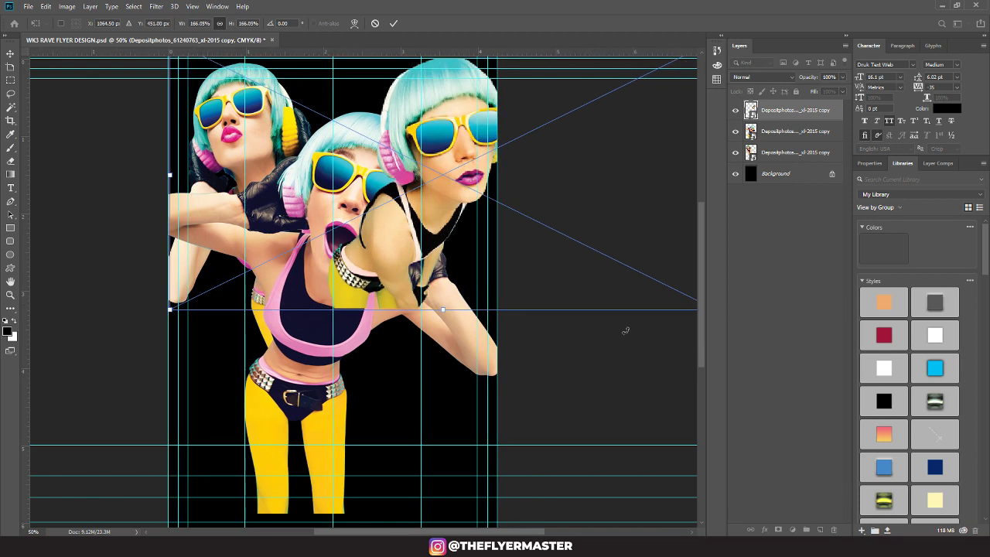
pyautogui.press('Return')
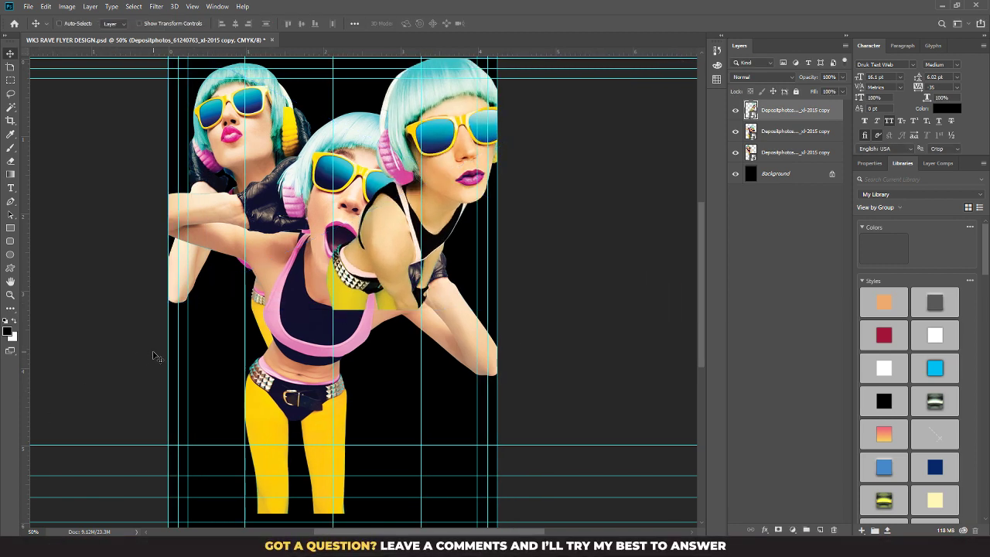
pyautogui.moveTo(449, 184); pyautogui.dragTo(437, 208)
pyautogui.moveTo(818, 109); pyautogui.dragTo(808, 157)
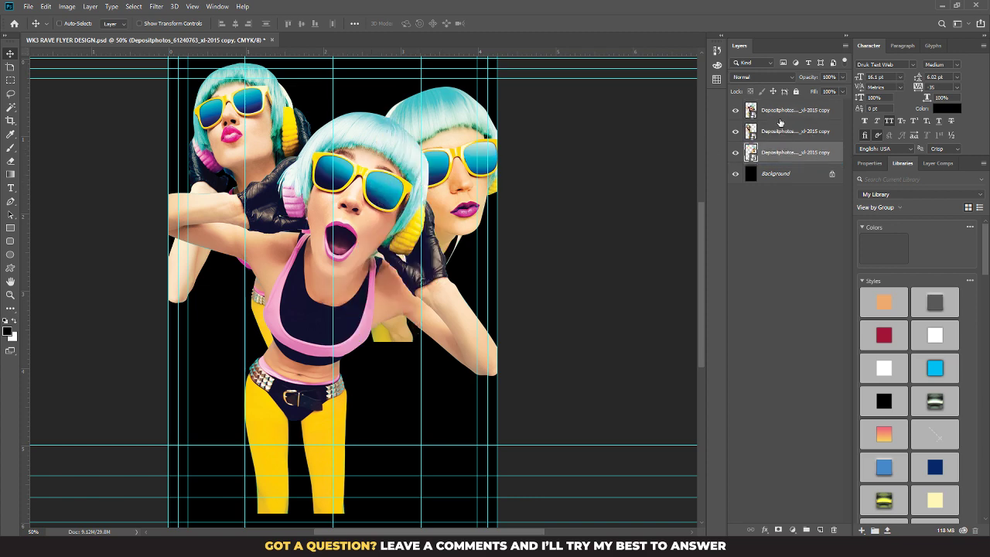
# Step: Rotate the open-mouthed model cutout about 19° counterclockwise and centre her between the other two models
pyautogui.click(780, 116)
pyautogui.hotkey('ctrl', 't')
pyautogui.moveTo(600, 113); pyautogui.dragTo(509, 137)
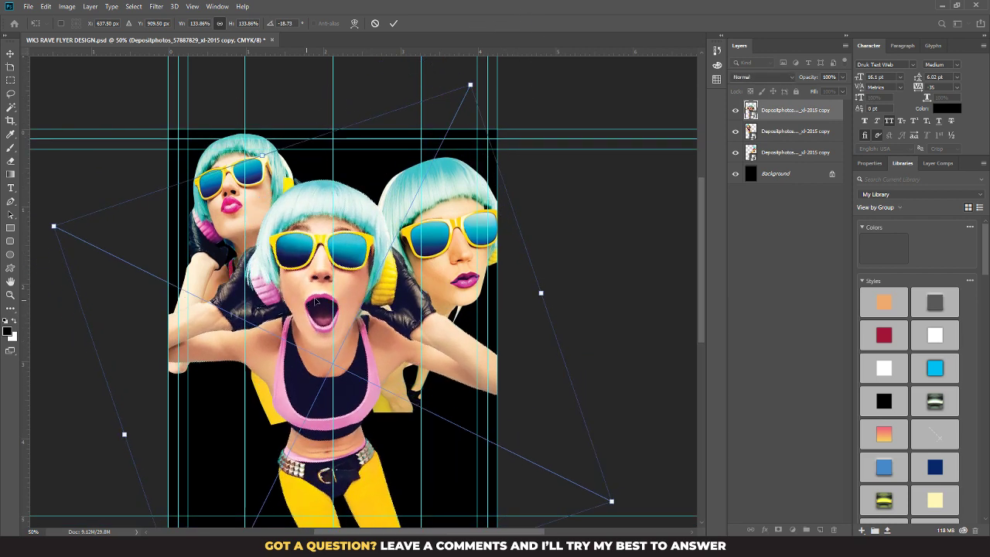
pyautogui.moveTo(309, 303); pyautogui.dragTo(324, 284)
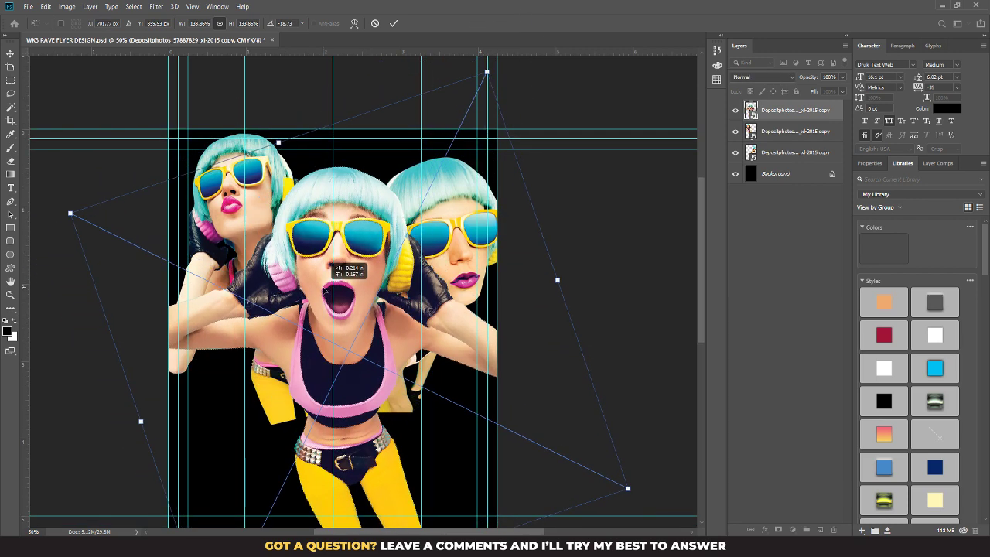
pyautogui.moveTo(536, 90)
pyautogui.mouseDown()
pyautogui.moveTo(524, 77)
pyautogui.moveTo(541, 82)
pyautogui.mouseUp()
pyautogui.press('Escape')
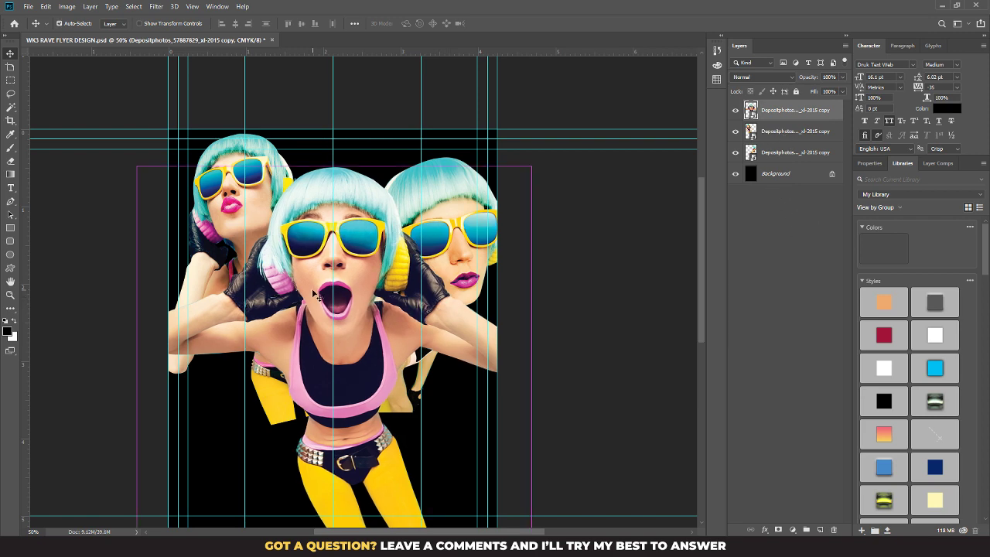
# Step: Draw a rectangle about 1096 x 399 px across the front model's torso and fill it with white
pyautogui.hotkey('ctrl', '-')
pyautogui.click(10, 229)
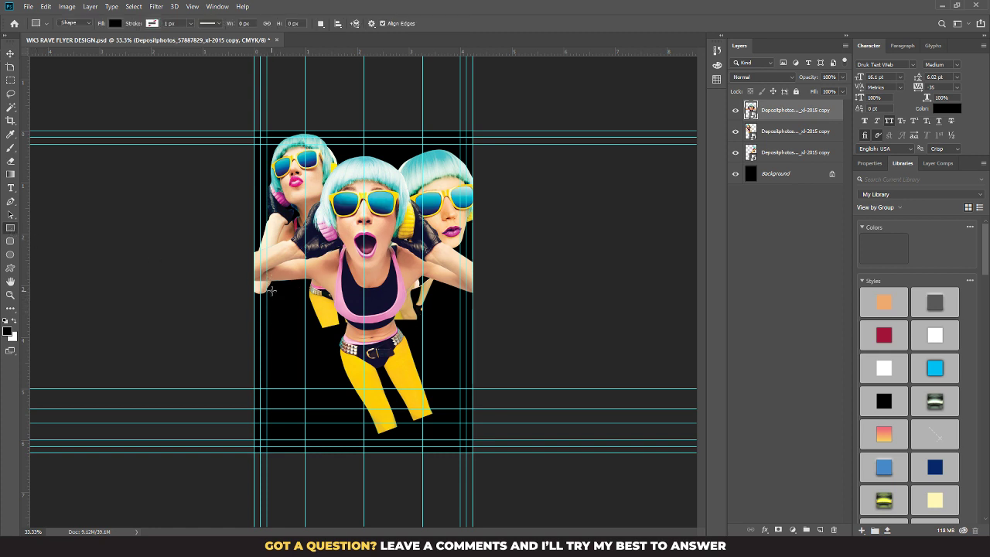
pyautogui.moveTo(271, 291); pyautogui.dragTo(459, 358)
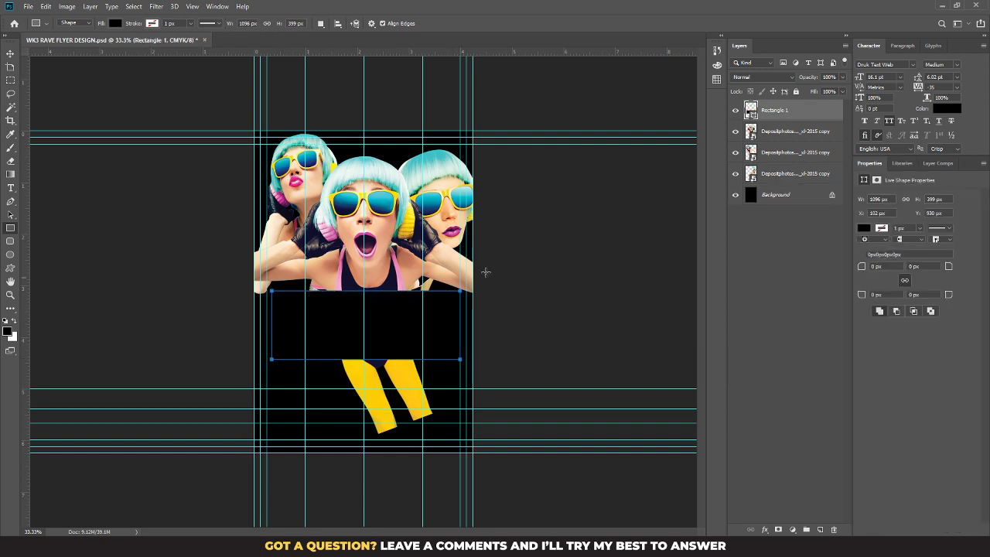
pyautogui.click(860, 230)
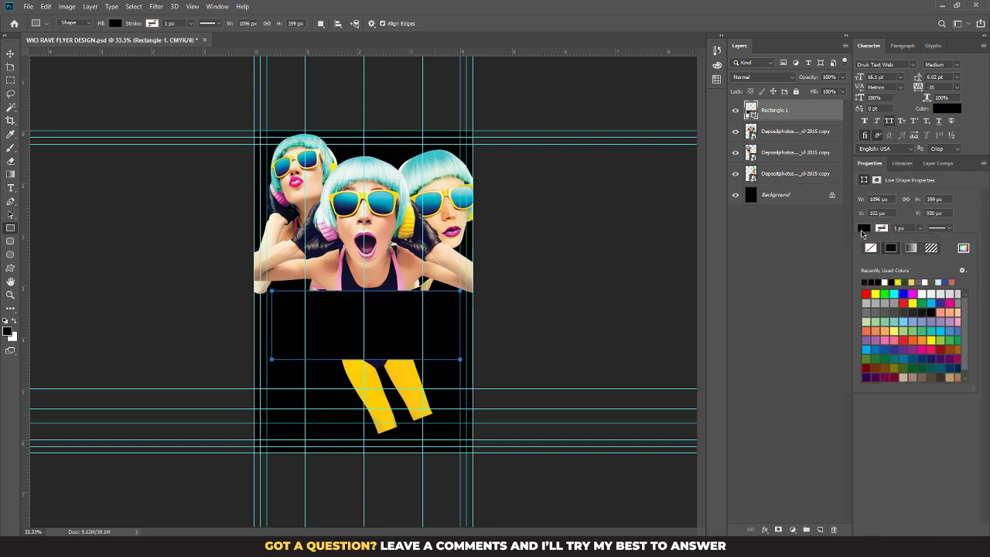
pyautogui.click(885, 282)
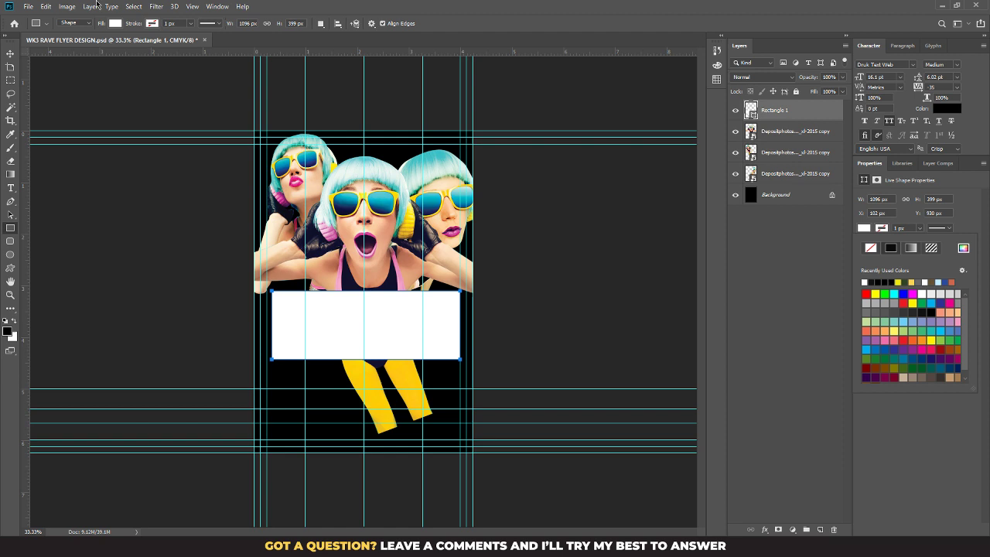
# Step: Stretch the white rectangle's left edge out to the margin guide, making it 1123 px wide
pyautogui.click(10, 52)
pyautogui.hotkey('ctrl', 't')
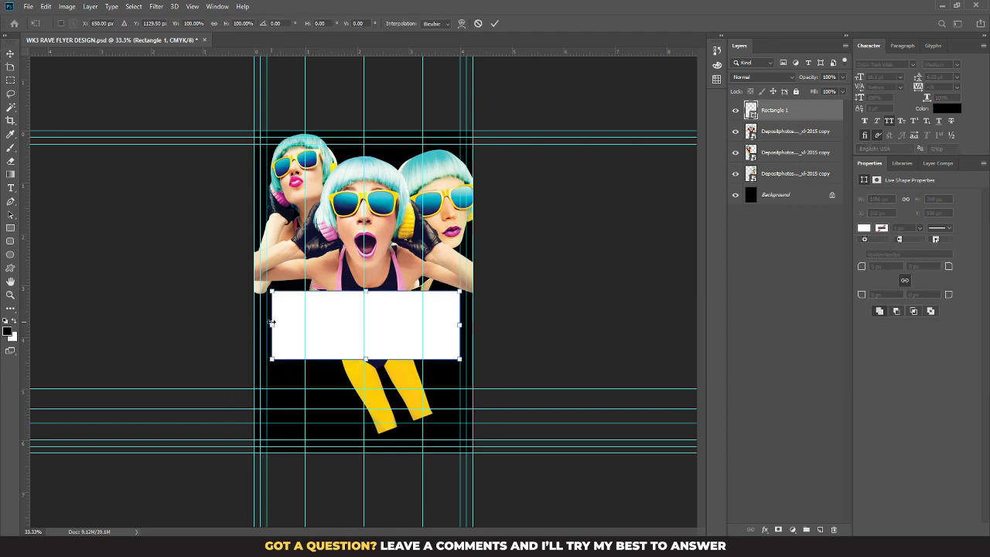
pyautogui.moveTo(271, 323); pyautogui.dragTo(267, 323)
pyautogui.press('Return')
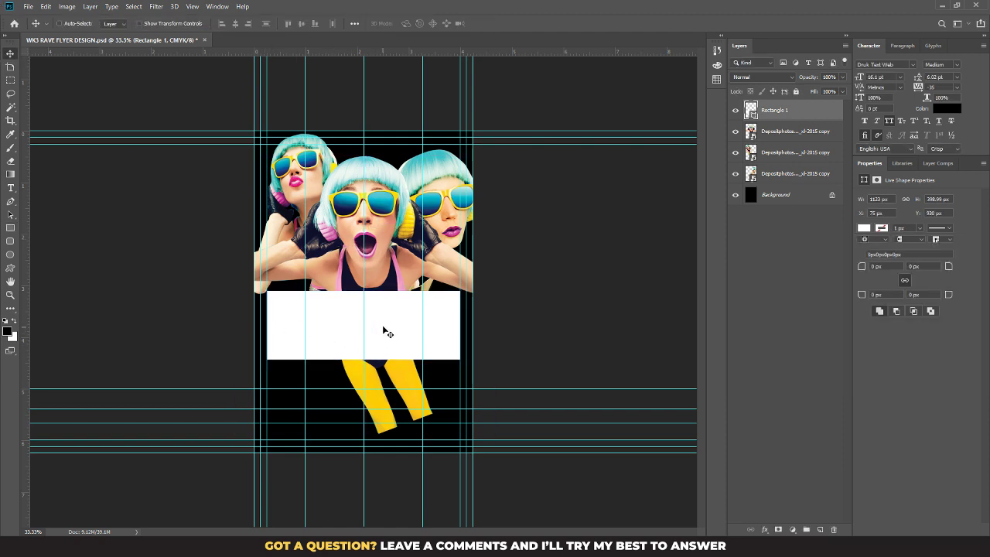
# Step: Lower the white rectangle and place a copy beneath it, shortened to a height of 180 px at the lower margin guide
pyautogui.moveTo(387, 331); pyautogui.dragTo(387, 436)
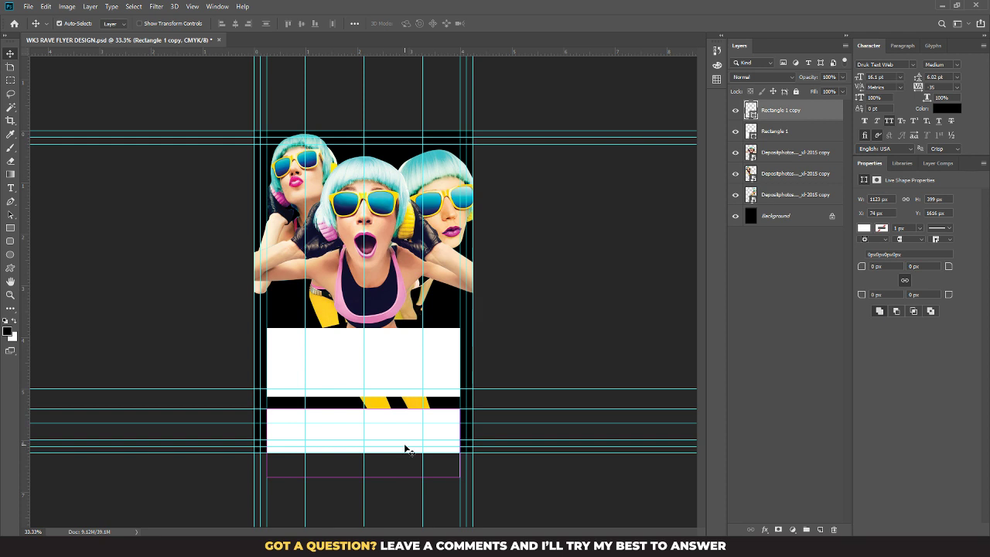
pyautogui.hotkey('ctrl', 't')
pyautogui.moveTo(363, 477); pyautogui.dragTo(373, 441)
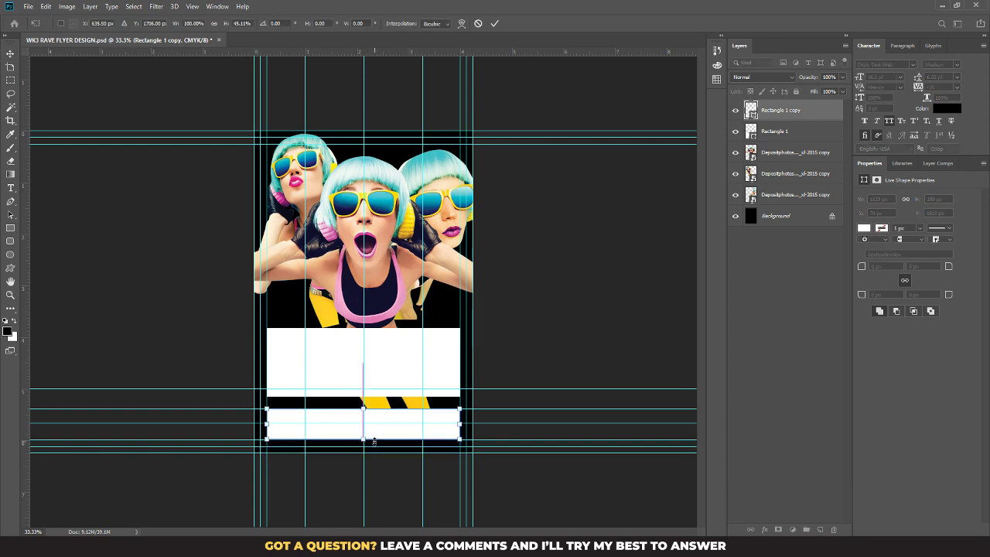
pyautogui.press('Return')
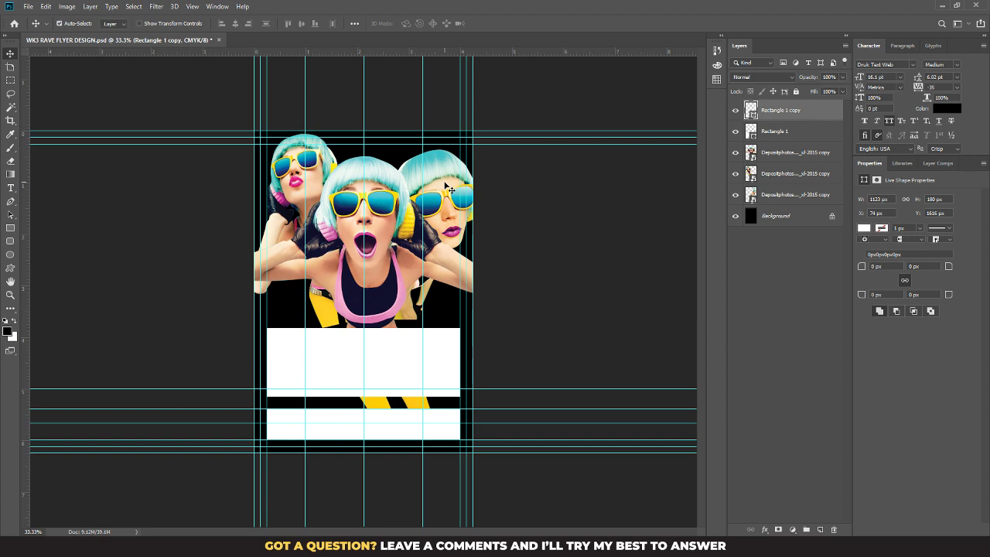
# Step: Hide the guides and save the flyer document
pyautogui.hotkey('ctrl', ';')
pyautogui.hotkey('ctrl', 's')
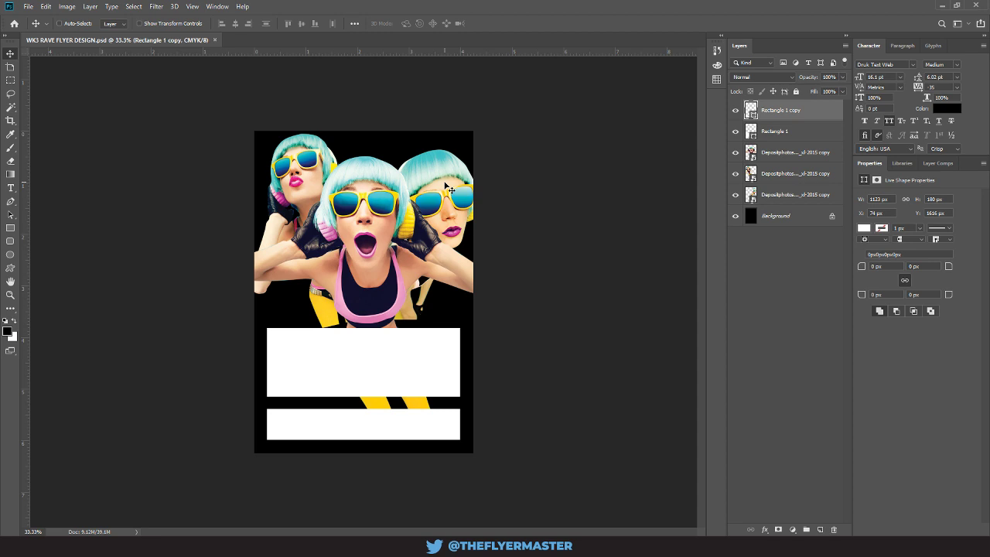
# Step: Select the Background layer and set the foreground color to teal sampled from the front model's hair
pyautogui.click(782, 156)
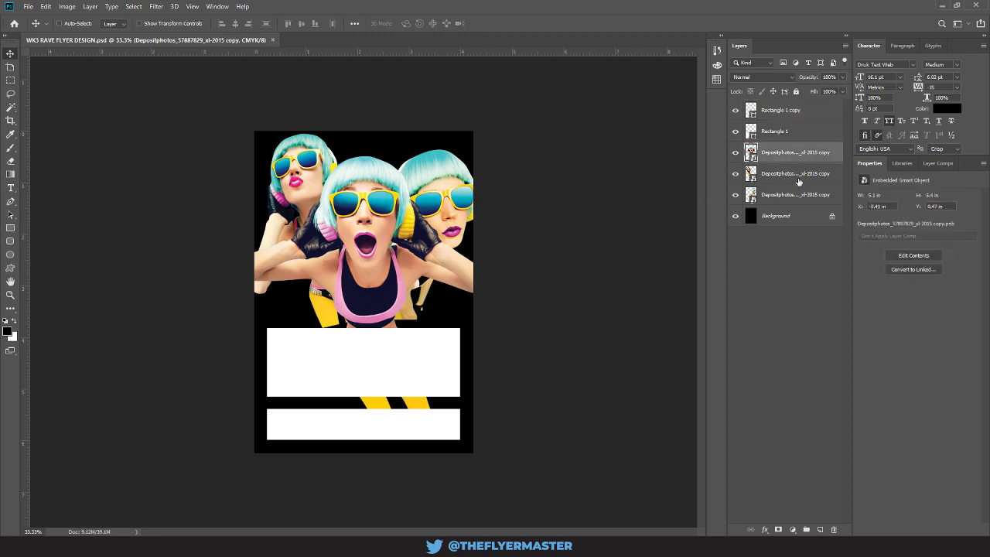
pyautogui.click(790, 218)
pyautogui.hotkey('ctrl', '+')
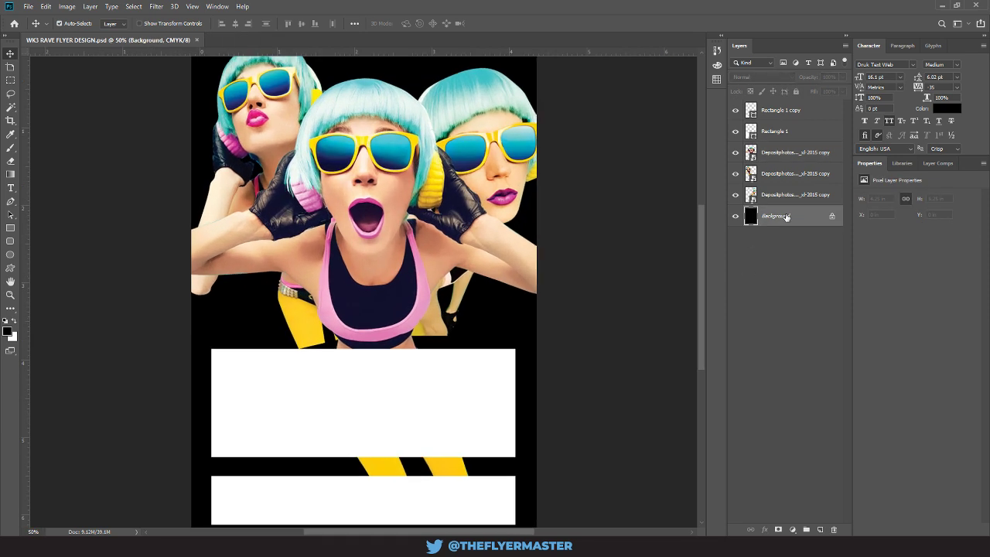
pyautogui.hotkey('ctrl', '+')
pyautogui.scroll(3, 316, 137)
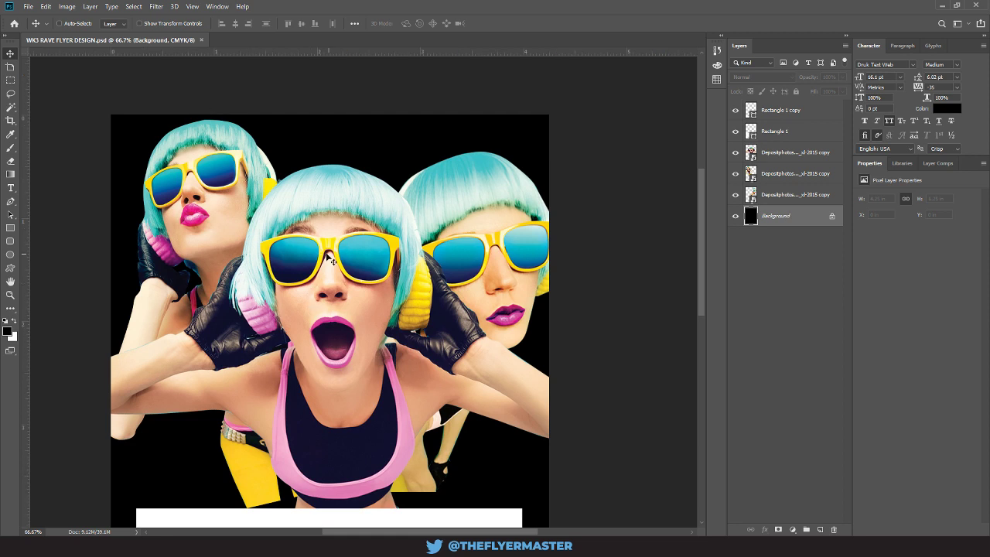
pyautogui.click(7, 330)
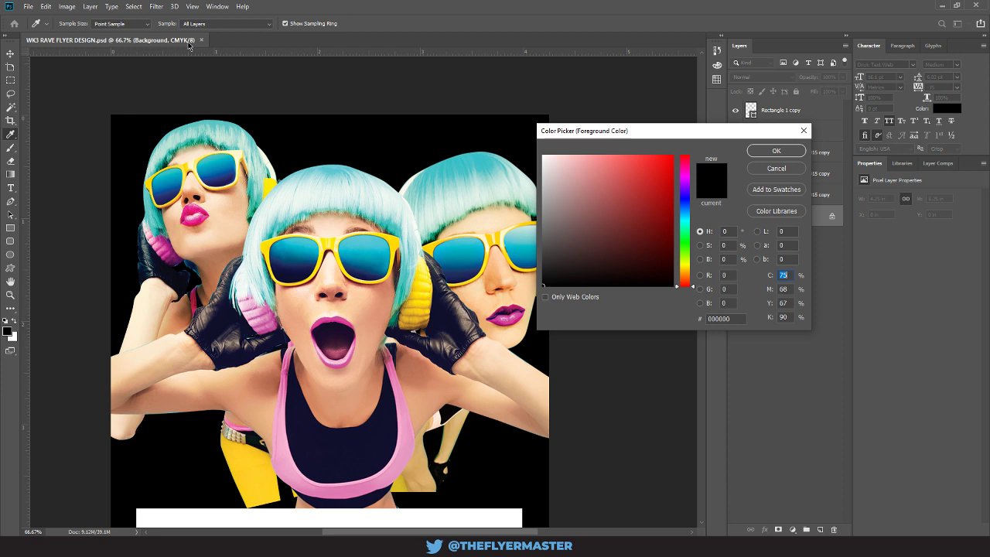
pyautogui.click(332, 170)
pyautogui.click(776, 150)
pyautogui.press('v')
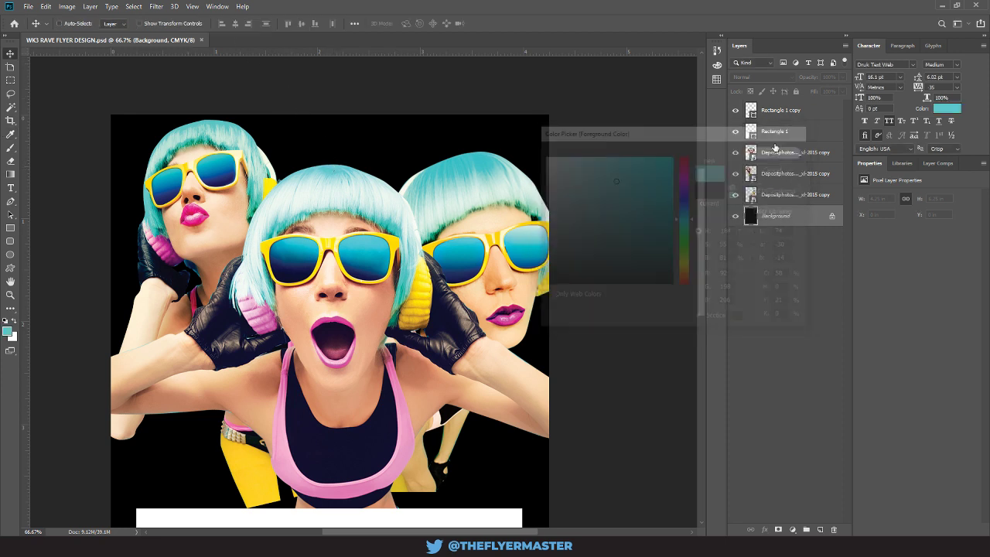
# Step: Add a Solid Color fill layer in teal #5cc6ce directly above the Background layer
pyautogui.click(793, 530)
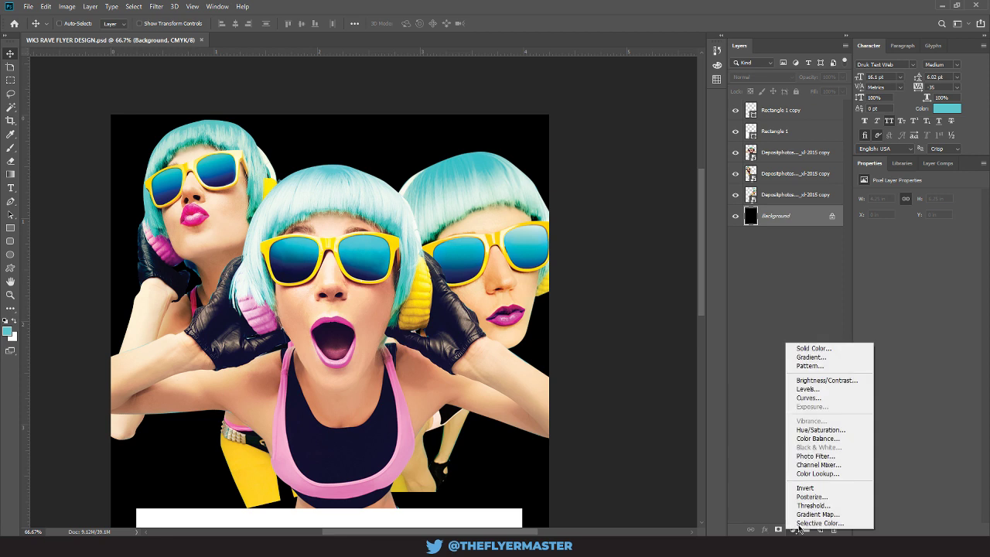
pyautogui.click(814, 348)
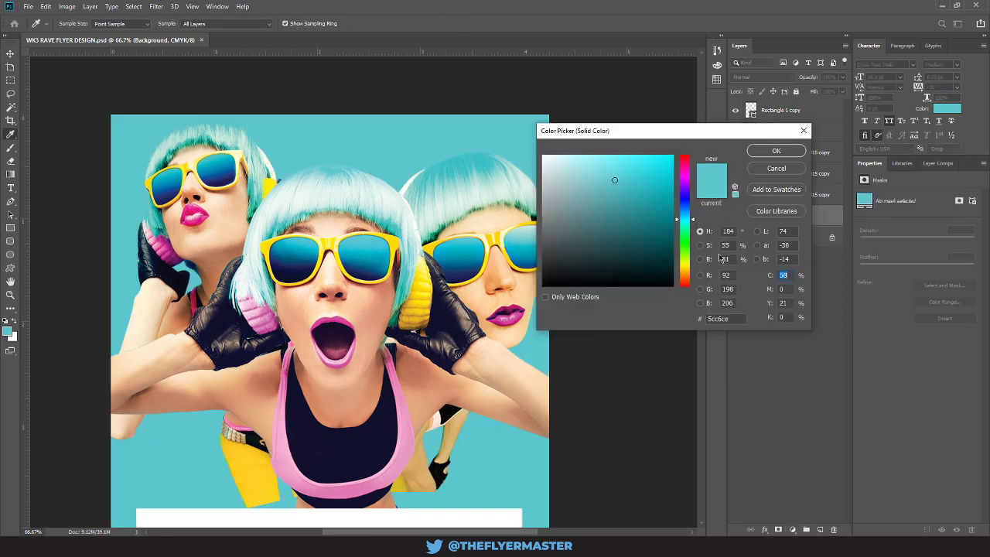
pyautogui.click(764, 152)
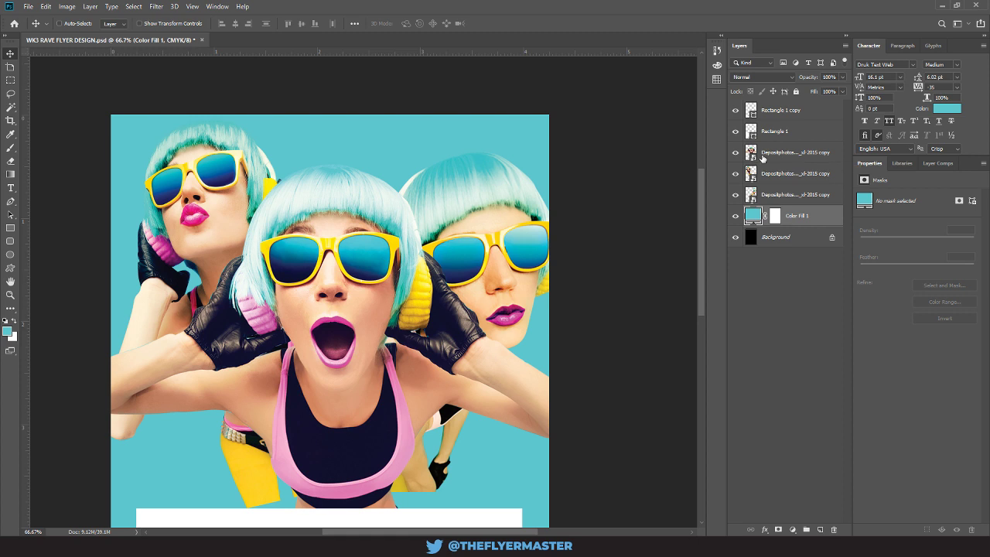
pyautogui.hotkey('ctrl', '-')
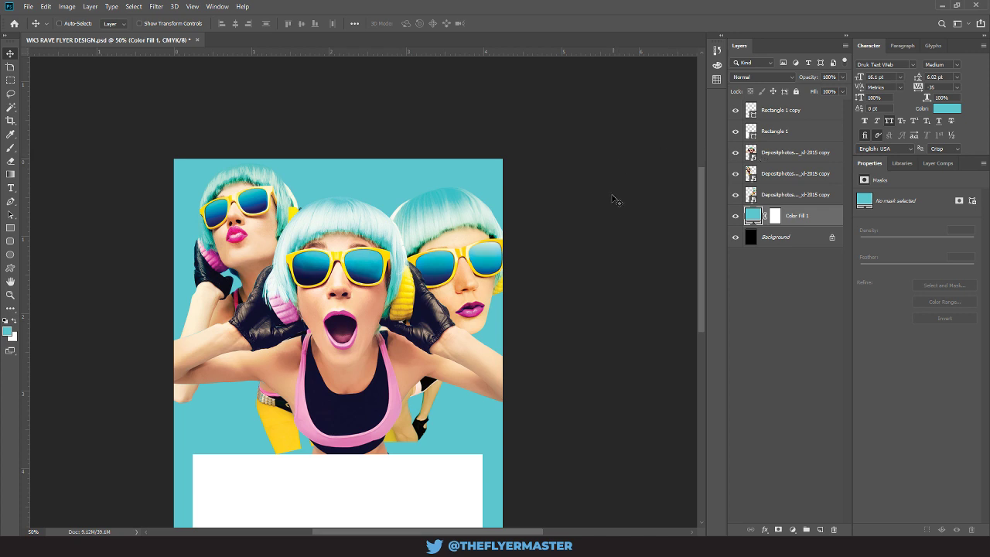
pyautogui.moveTo(456, 328); pyautogui.dragTo(501, 234)
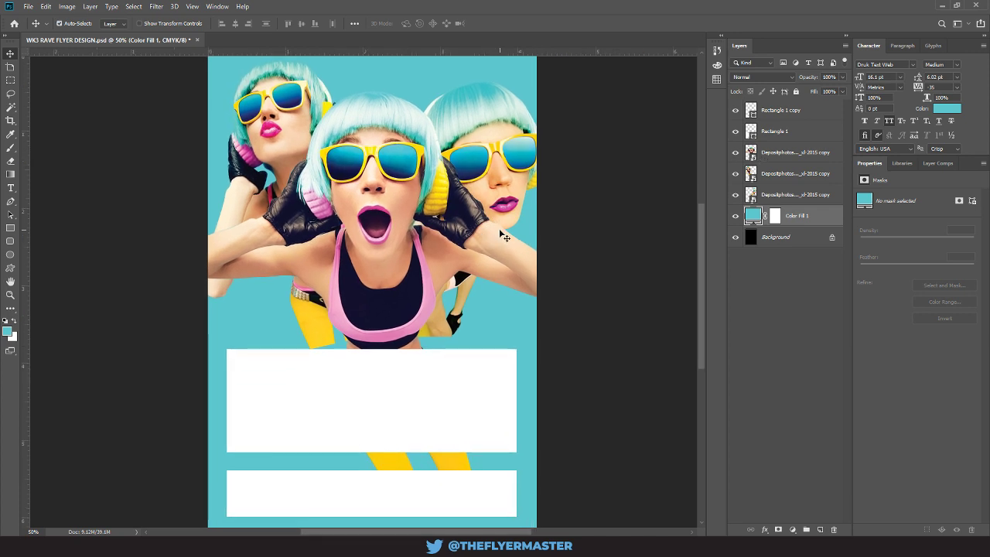
pyautogui.hotkey('ctrl', '-')
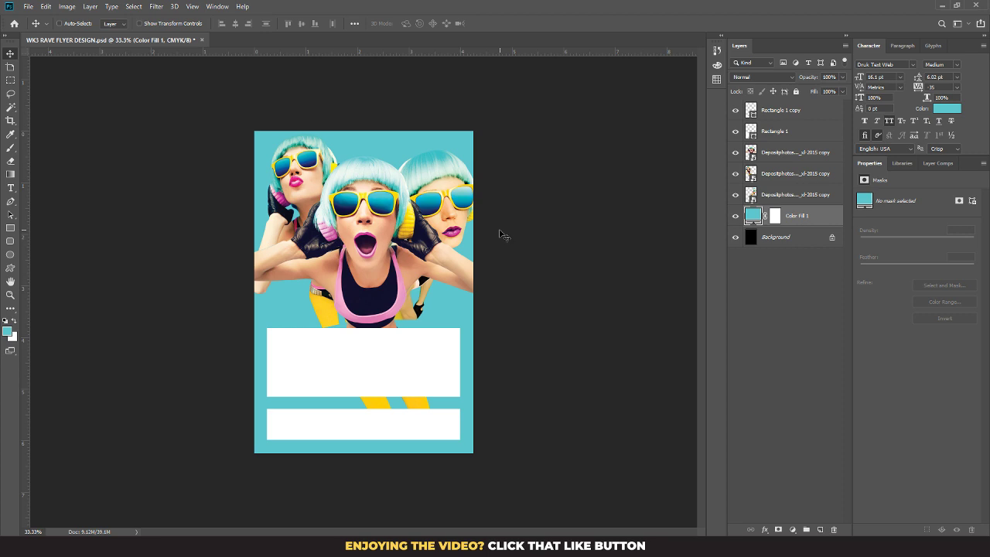
pyautogui.hotkey('ctrl', '+')
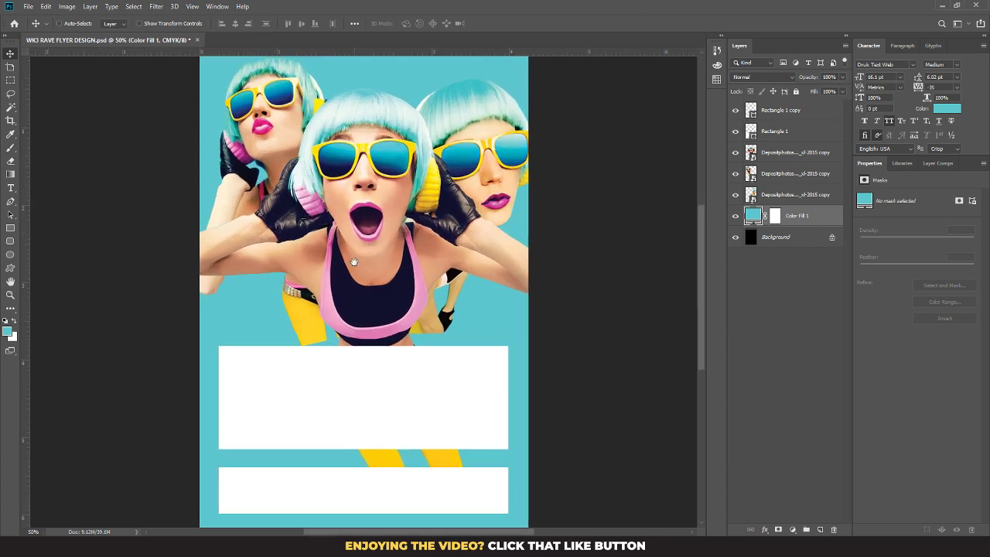
pyautogui.moveTo(351, 209); pyautogui.dragTo(342, 242)
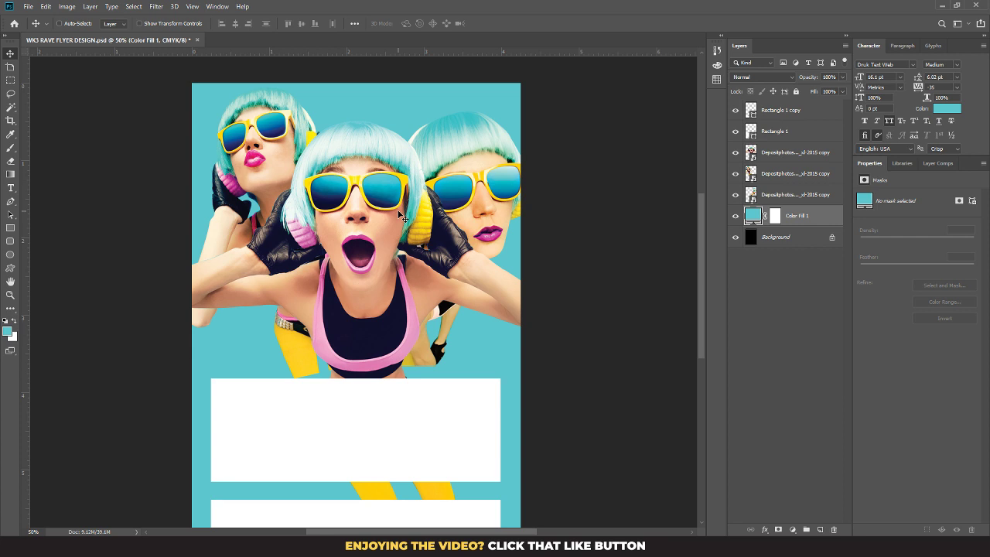
pyautogui.doubleClick(750, 216)
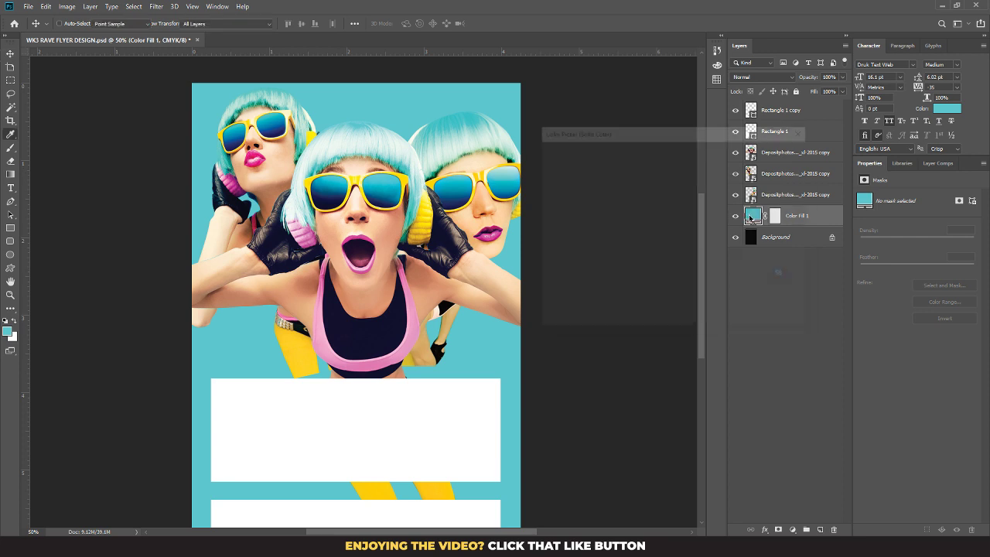
pyautogui.moveTo(658, 180); pyautogui.dragTo(691, 147)
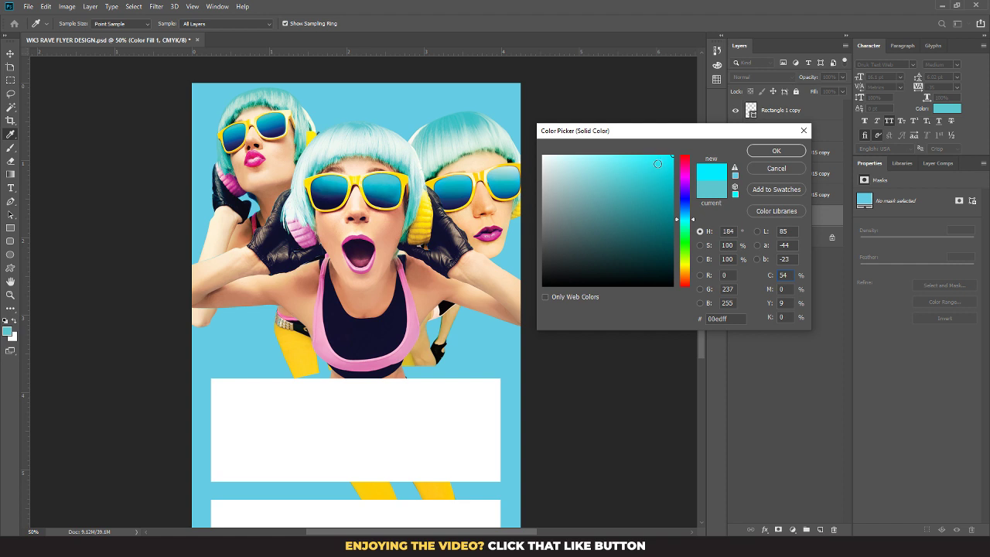
pyautogui.click(761, 168)
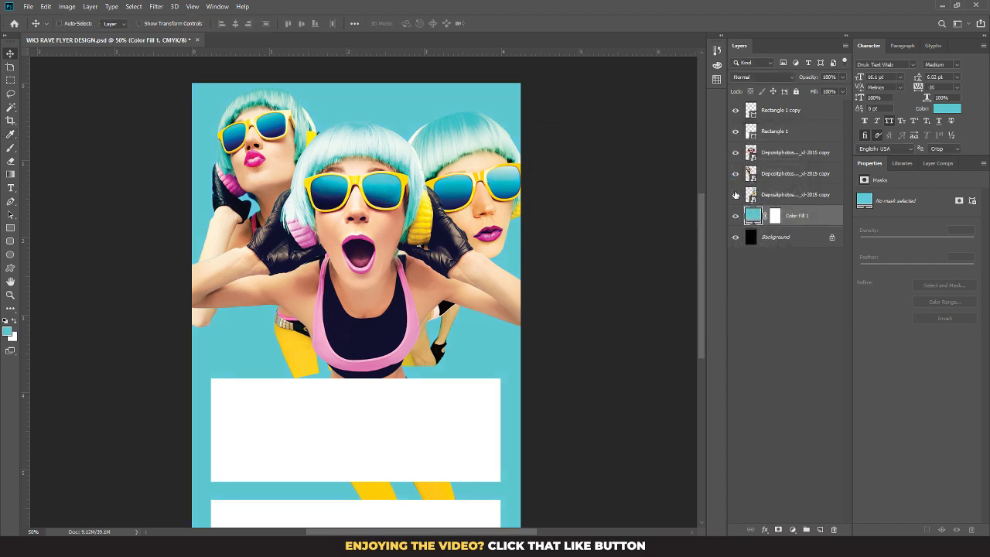
# Step: Add a Hue/Saturation adjustment above all layers with hue +7 and saturation +20, and hide it
pyautogui.click(786, 114)
pyautogui.click(792, 529)
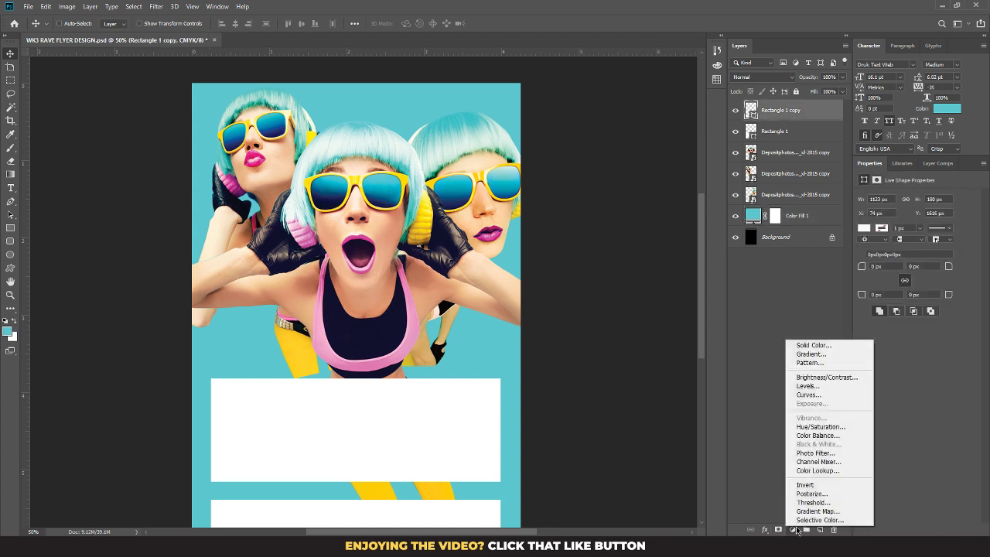
pyautogui.click(819, 426)
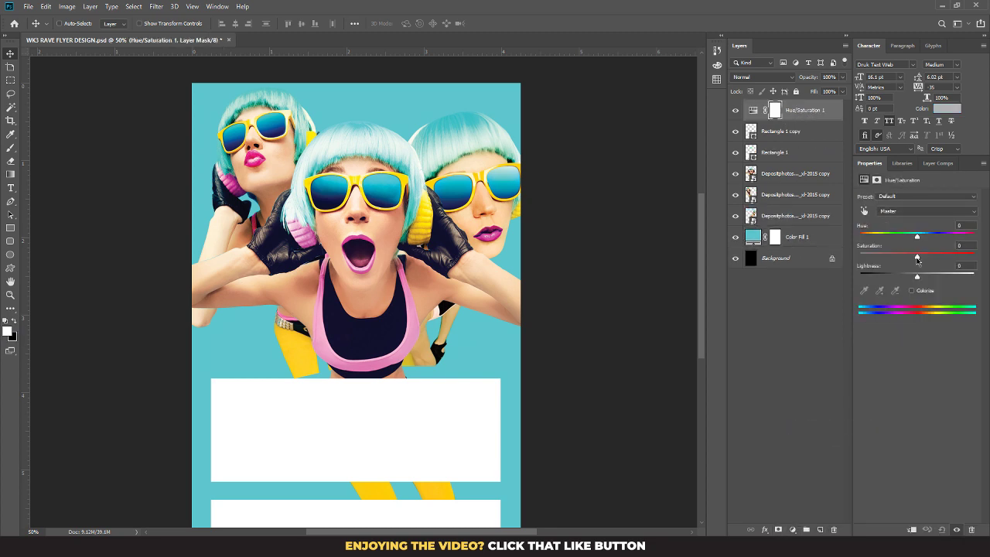
pyautogui.moveTo(917, 257)
pyautogui.mouseDown()
pyautogui.moveTo(930, 261)
pyautogui.moveTo(903, 236)
pyautogui.moveTo(921, 239)
pyautogui.mouseUp()
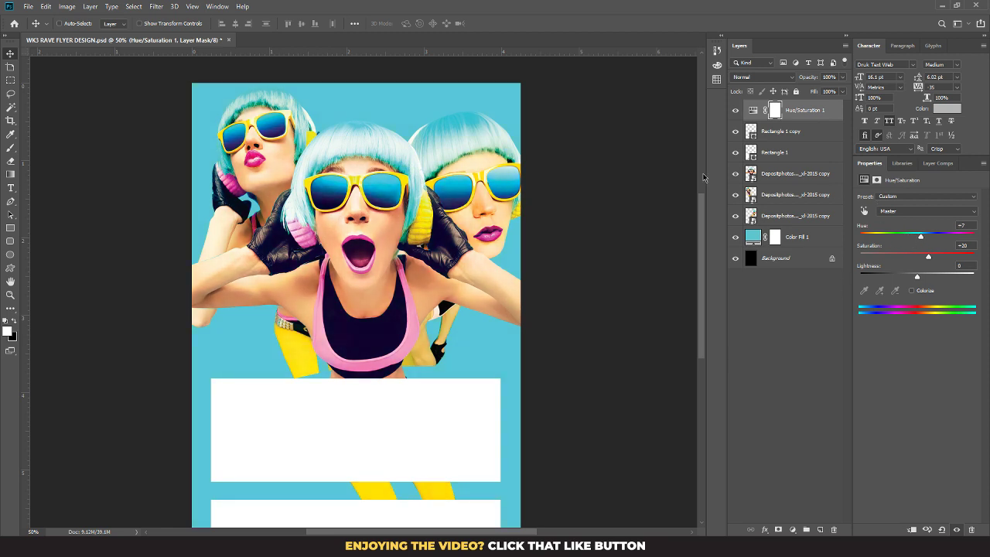
pyautogui.click(735, 110)
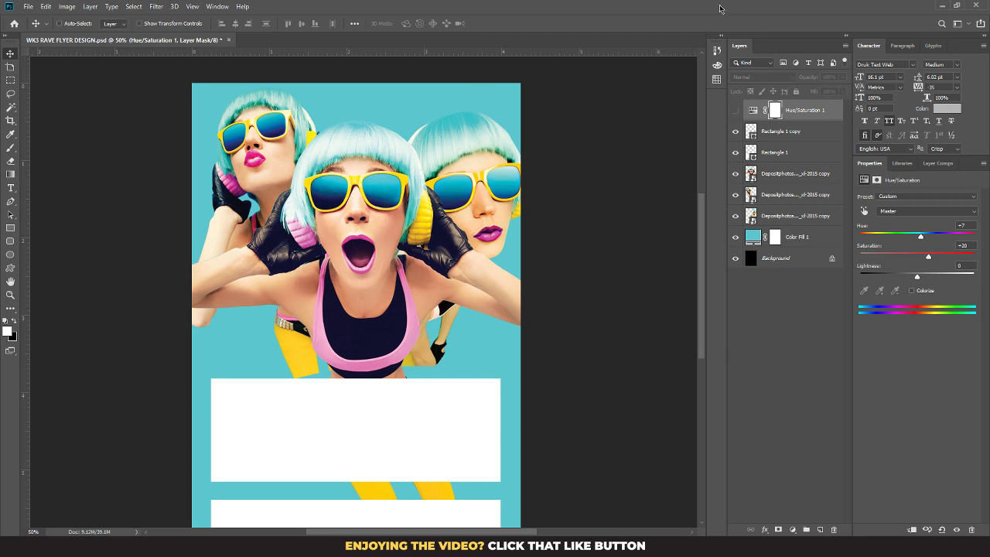
# Step: Lower the opacity of the two rear model layers to 51%
pyautogui.moveTo(425, 361); pyautogui.dragTo(445, 307)
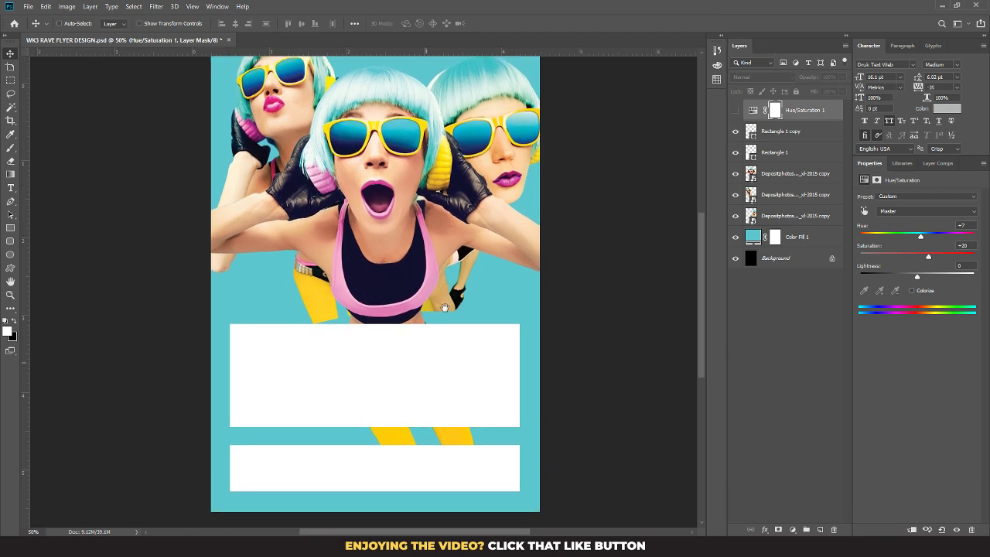
pyautogui.click(783, 215)
pyautogui.keyDown('shift'); pyautogui.click(788, 194); pyautogui.keyUp('shift')
pyautogui.click(842, 78)
pyautogui.moveTo(846, 91); pyautogui.dragTo(820, 92)
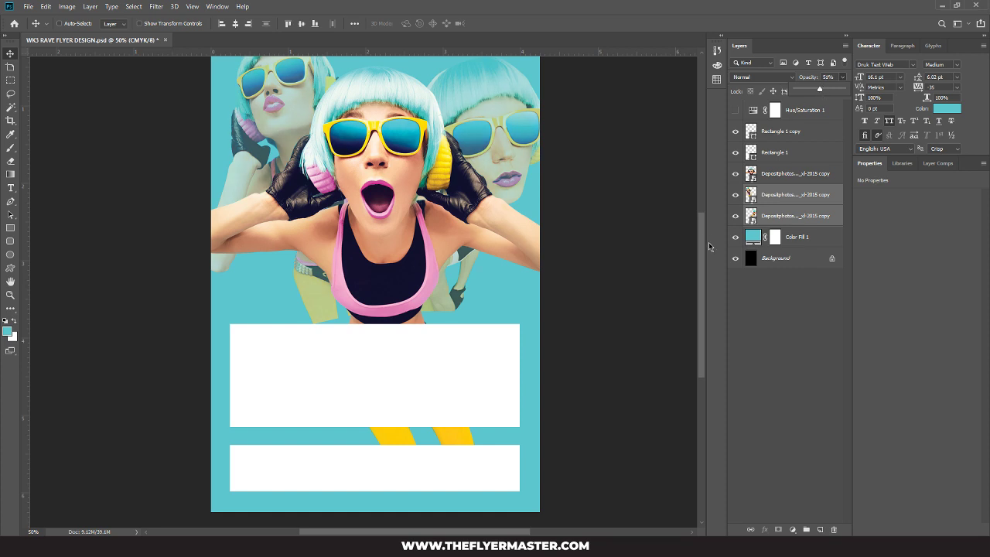
pyautogui.scroll(2, 702, 224)
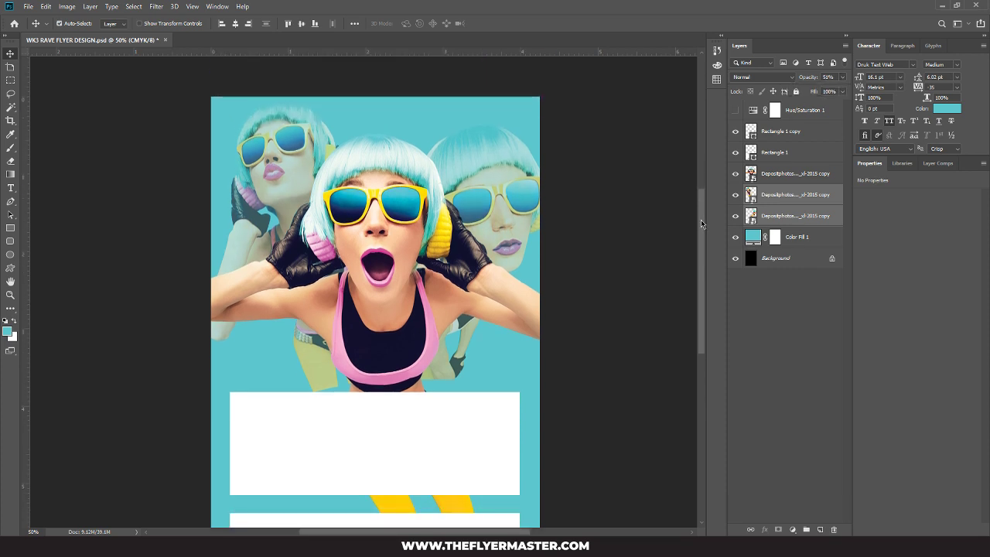
pyautogui.hotkey('ctrl', '-')
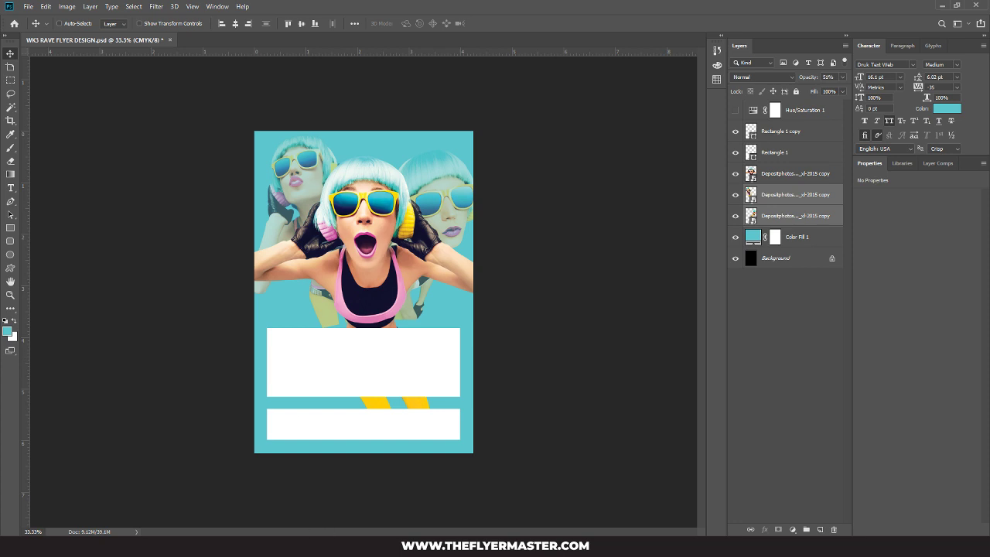
# Step: Switch to File Explorer and open the Objects folder inside Dropbox's _Flyer Kingdom Products folder
pyautogui.moveTo(234, 534)
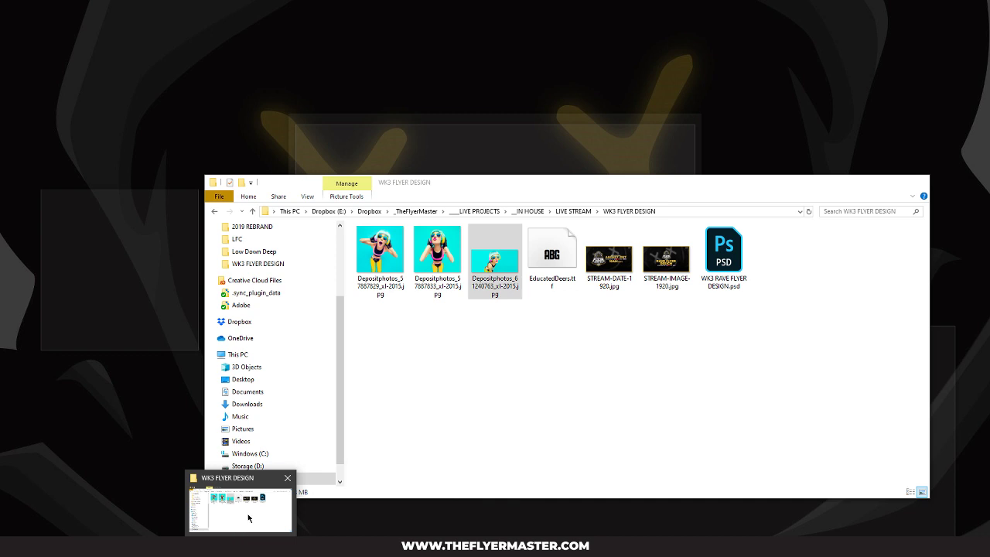
pyautogui.click(248, 518)
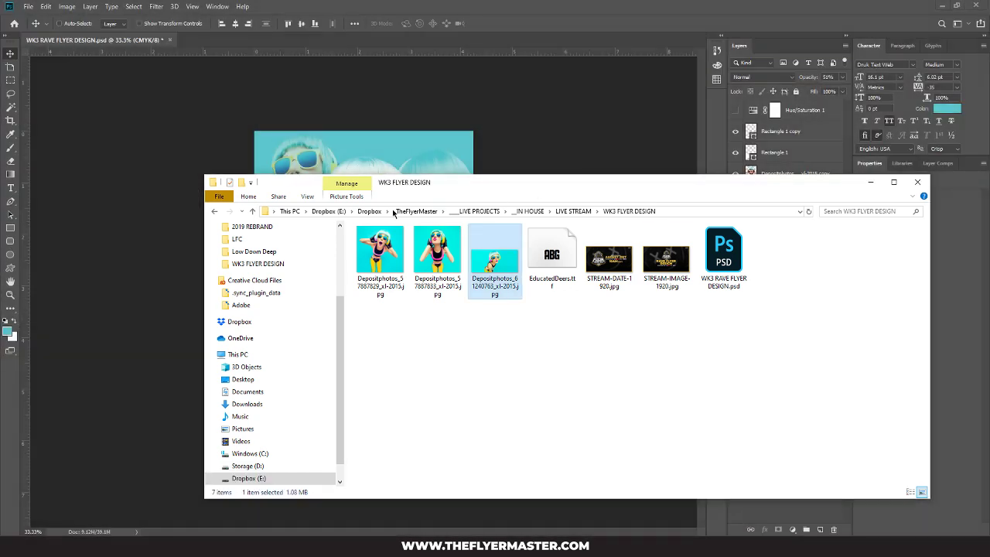
pyautogui.click(368, 211)
pyautogui.doubleClick(383, 232)
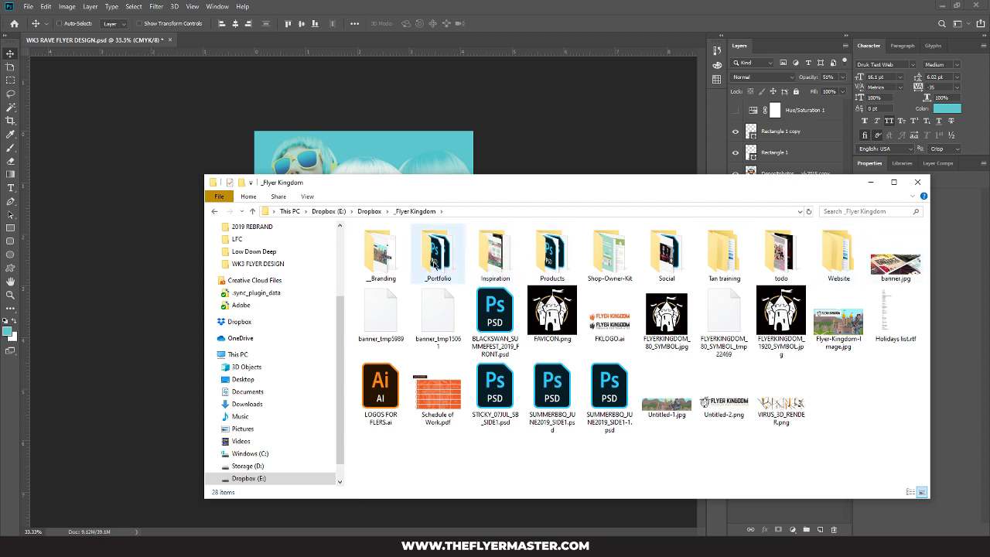
pyautogui.doubleClick(549, 255)
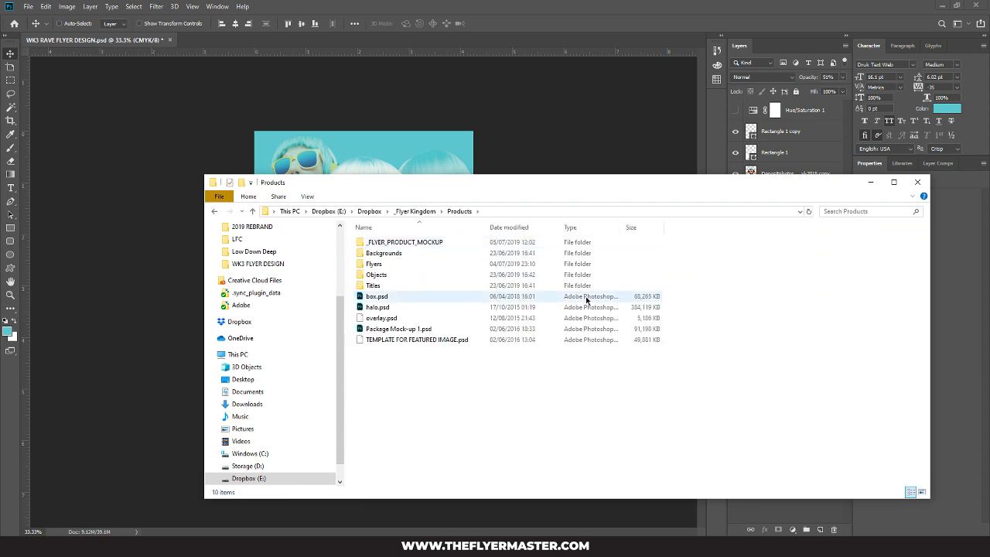
pyautogui.doubleClick(408, 275)
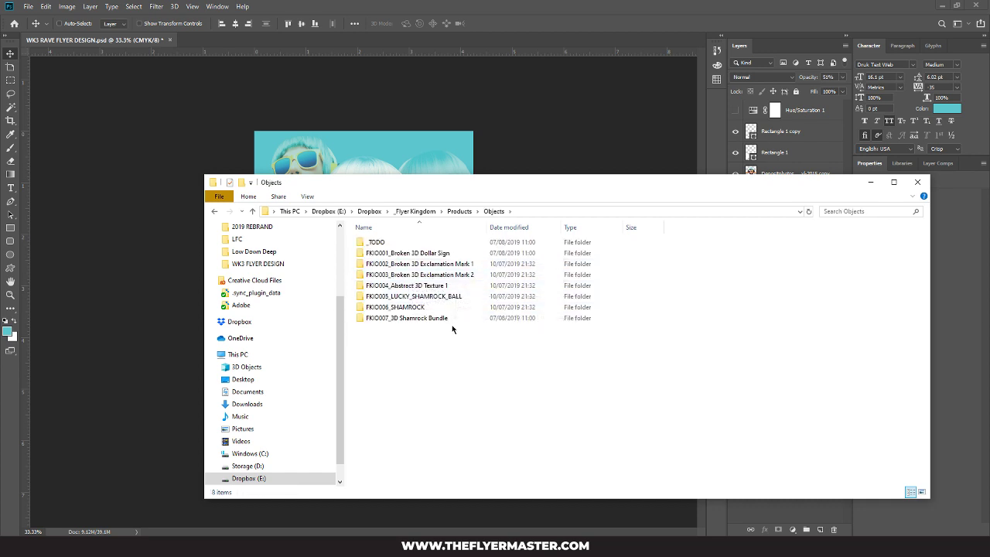
# Step: Look into the FKIO004_Abstract 3D Texture 1 folder and open FKIO011- 3D Liquid Milk Bundle inside the _TODO folder
pyautogui.doubleClick(442, 286)
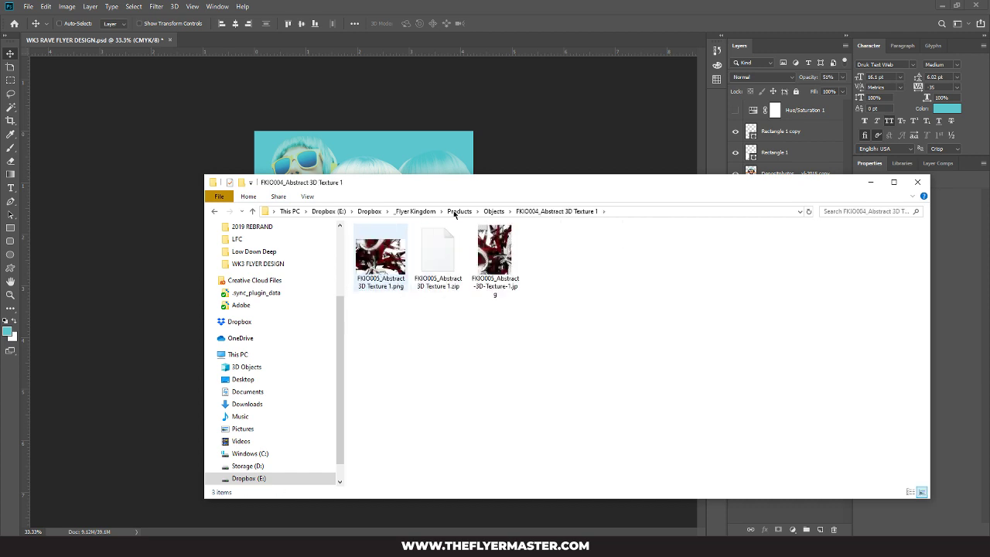
pyautogui.click(493, 211)
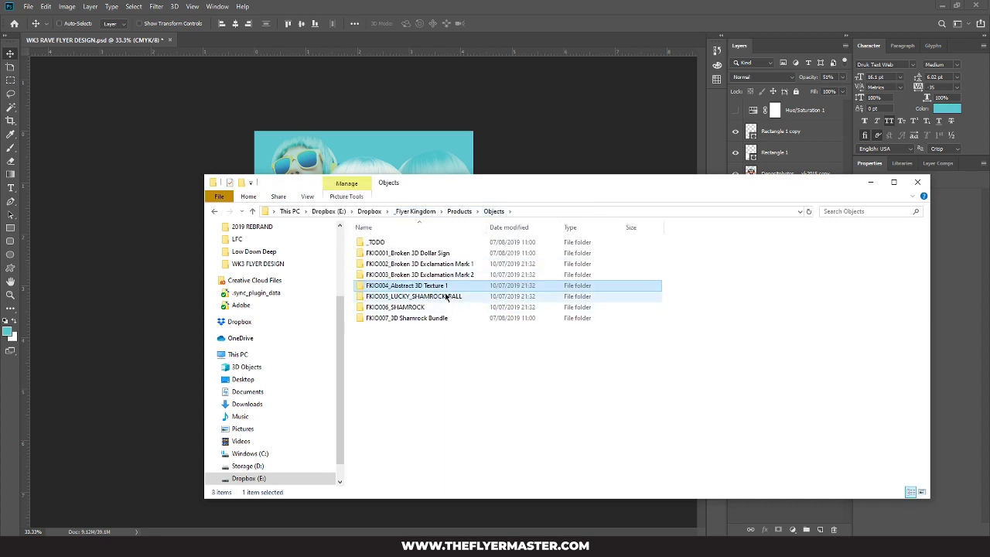
pyautogui.doubleClick(371, 242)
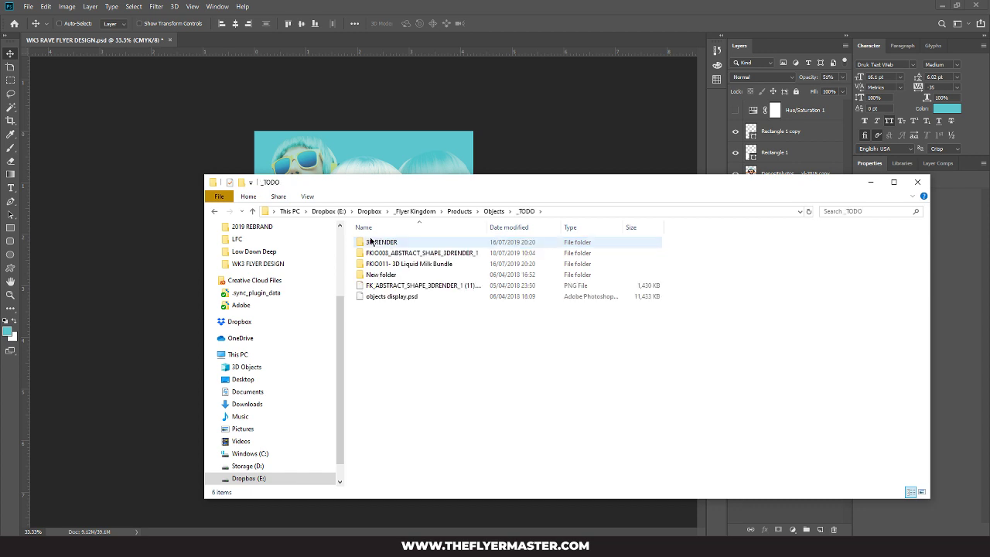
pyautogui.click(456, 255)
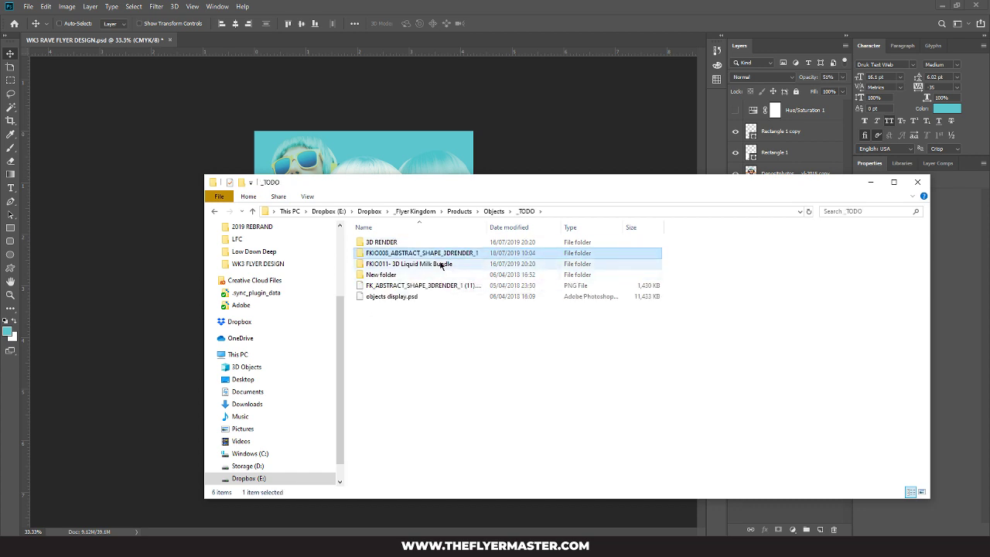
pyautogui.doubleClick(441, 265)
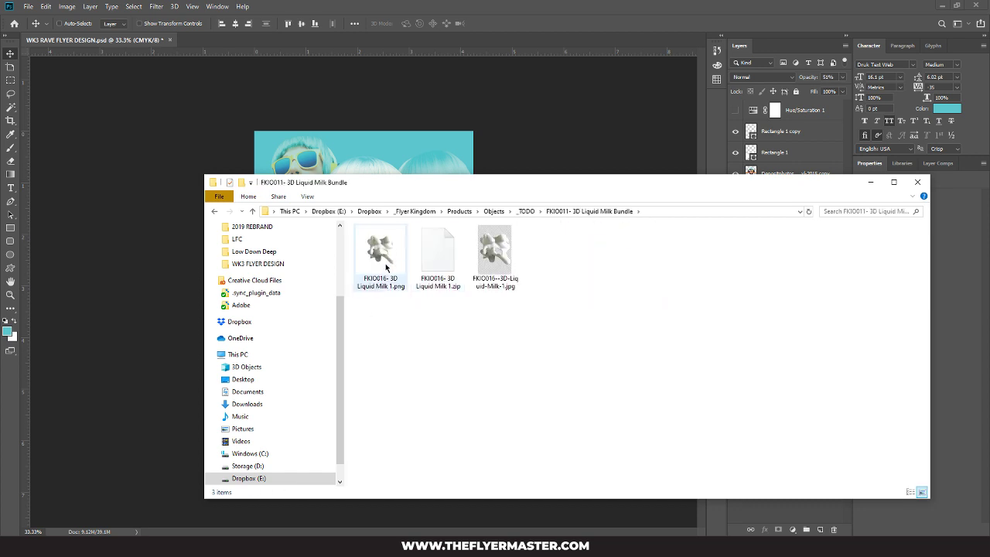
pyautogui.click(386, 268)
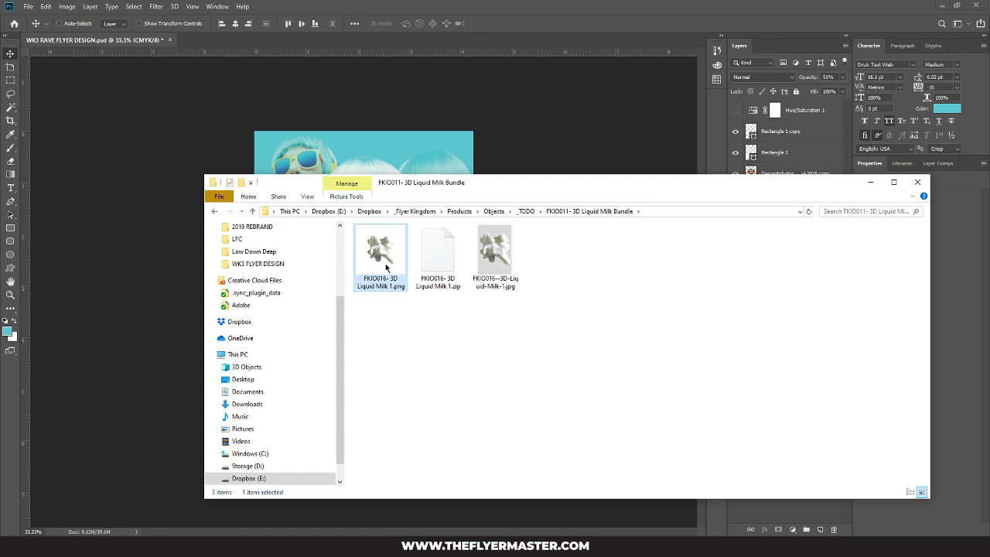
pyautogui.click(526, 211)
pyautogui.doubleClick(394, 266)
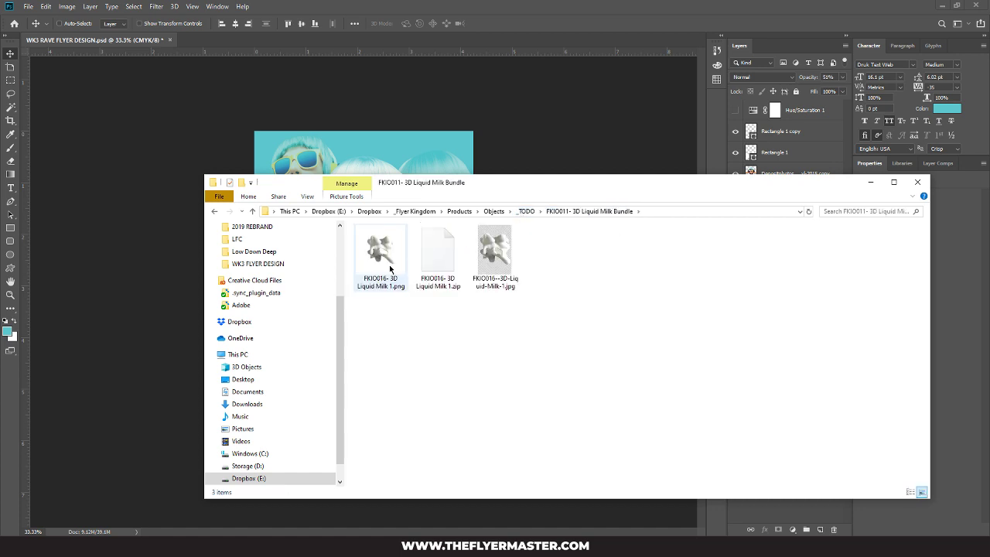
# Step: Try to place FKIO016- 3D Liquid Milk 1.png in the flyer and check the Dropbox sync status
pyautogui.moveTo(380, 256); pyautogui.dragTo(397, 138)
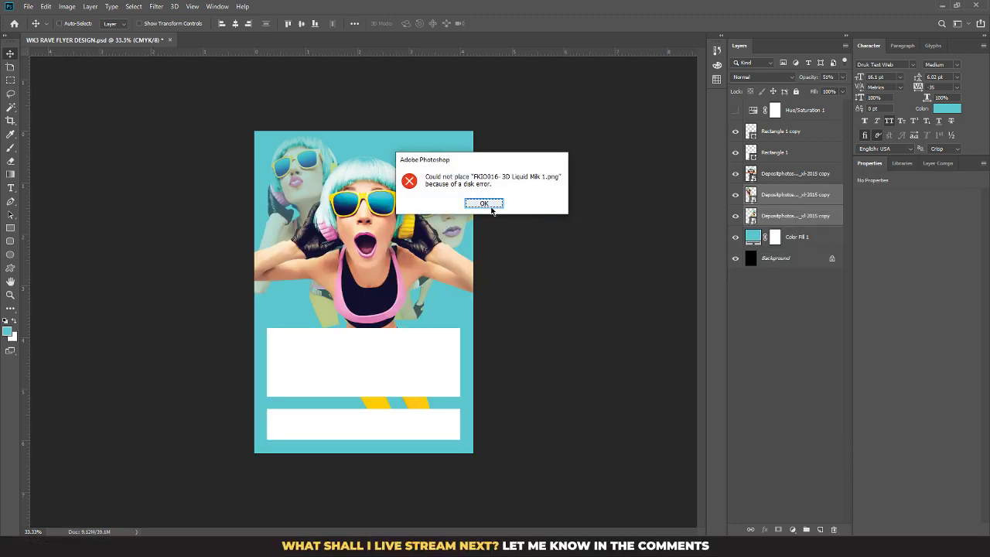
pyautogui.click(484, 203)
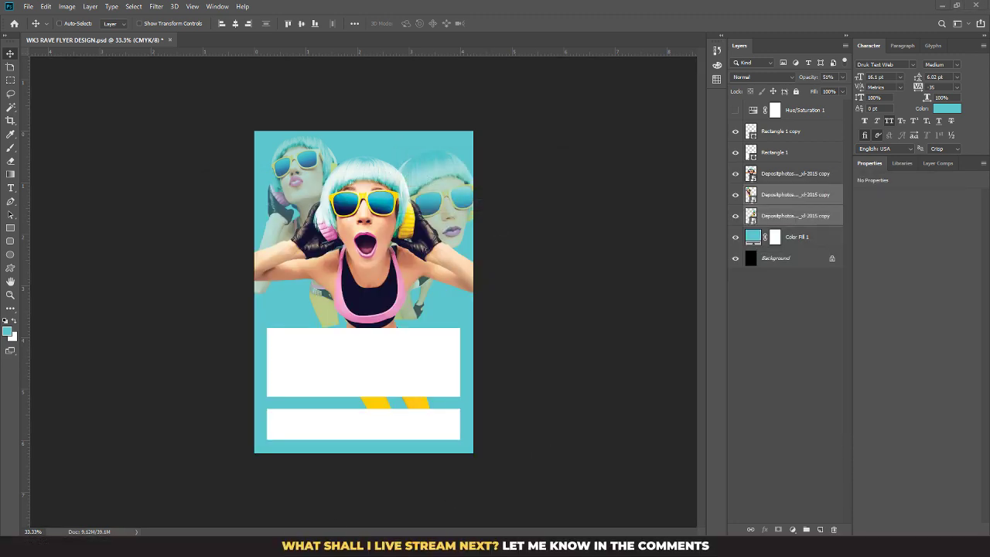
pyautogui.hotkey('alt', 'Tab')
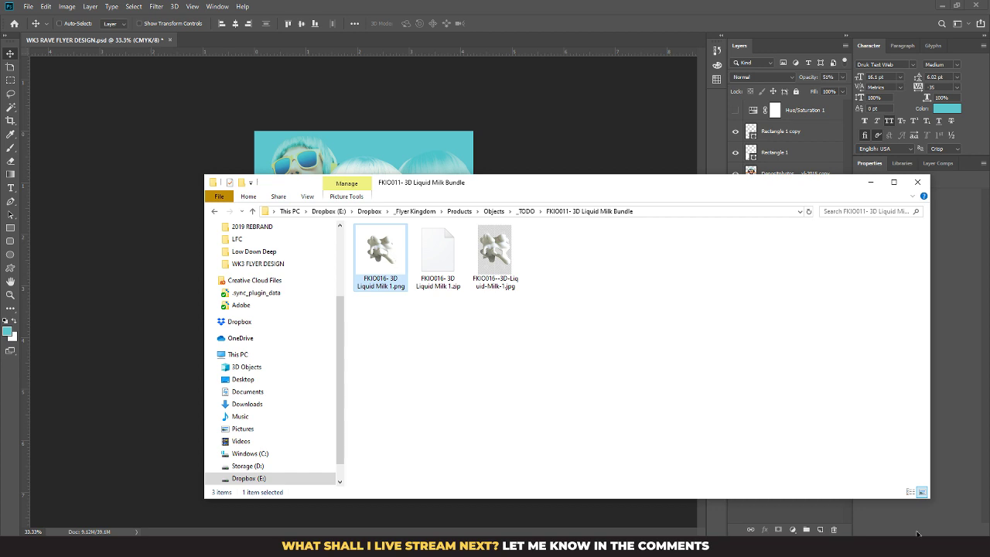
pyautogui.click(866, 546)
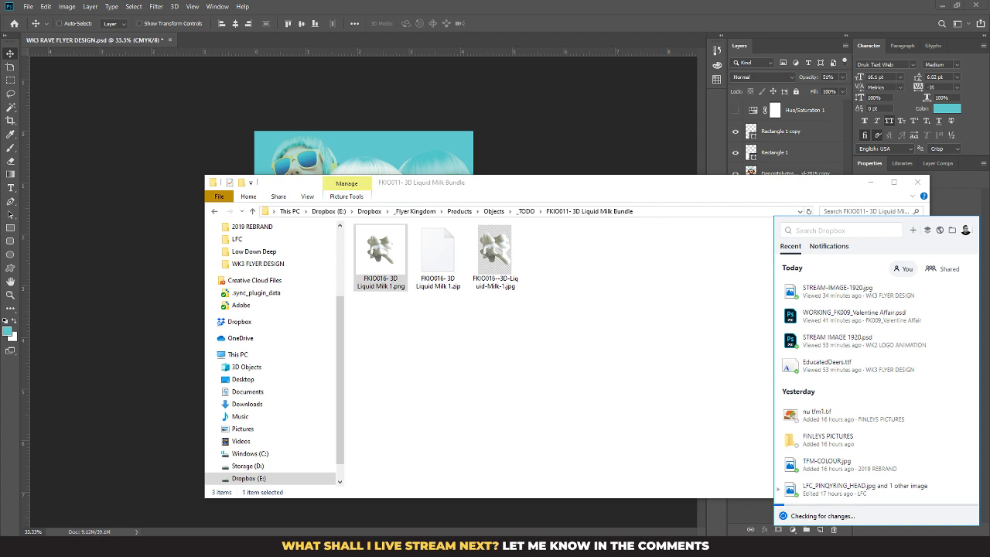
# Step: Place FKIO016- 3D Liquid Milk 1.png between the front and rear models, enlarged and rotated about -112°
pyautogui.click(387, 310)
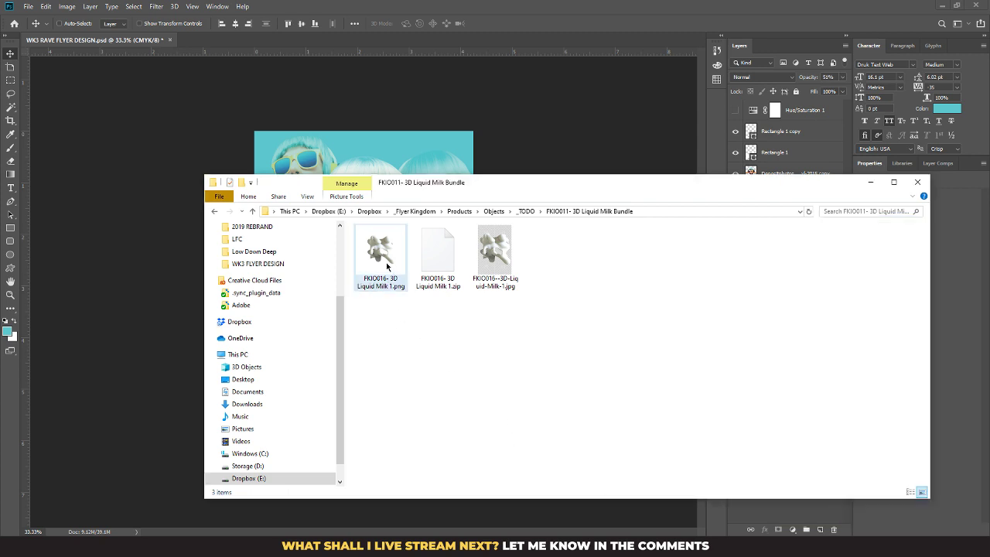
pyautogui.click(403, 157)
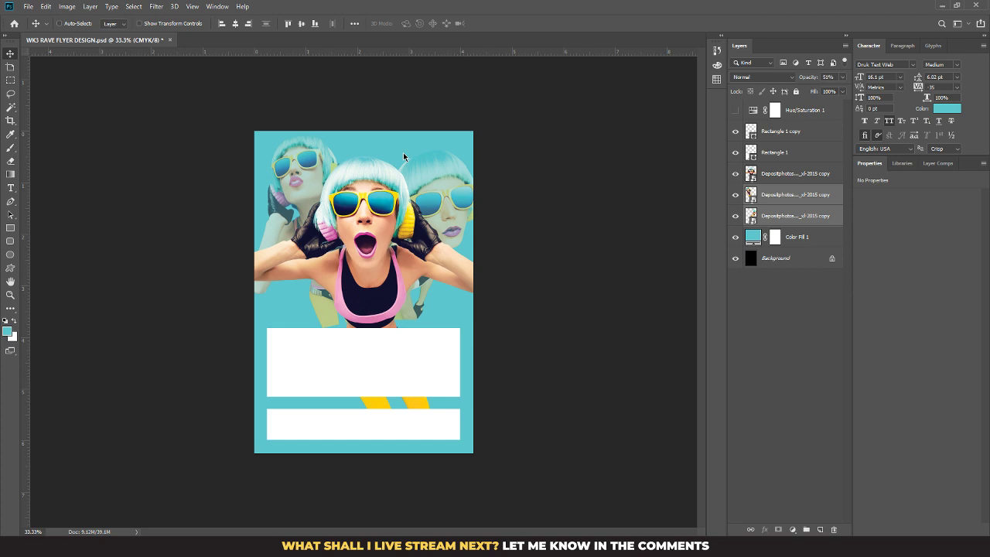
pyautogui.moveTo(403, 153); pyautogui.dragTo(403, 152)
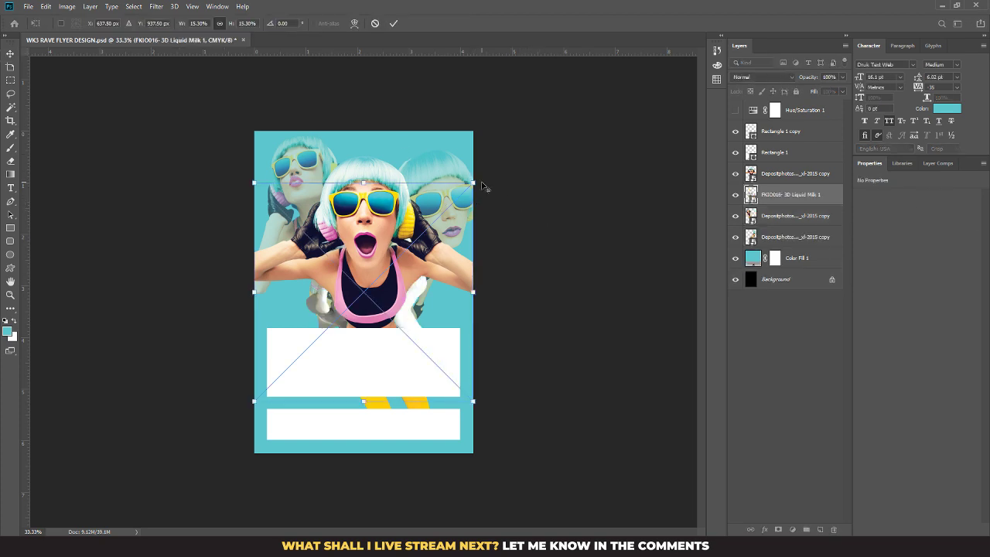
pyautogui.moveTo(475, 180); pyautogui.dragTo(158, 203)
pyautogui.press('Return')
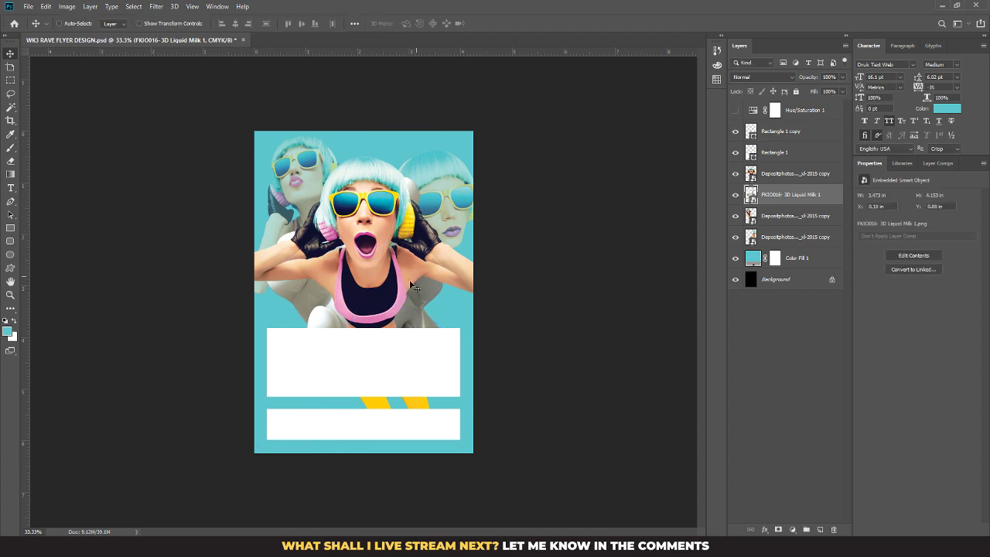
# Step: Scale the liquid milk shape to about 29.6% and reposition it behind the front model, extending past her head and torso
pyautogui.moveTo(409, 217); pyautogui.dragTo(430, 239)
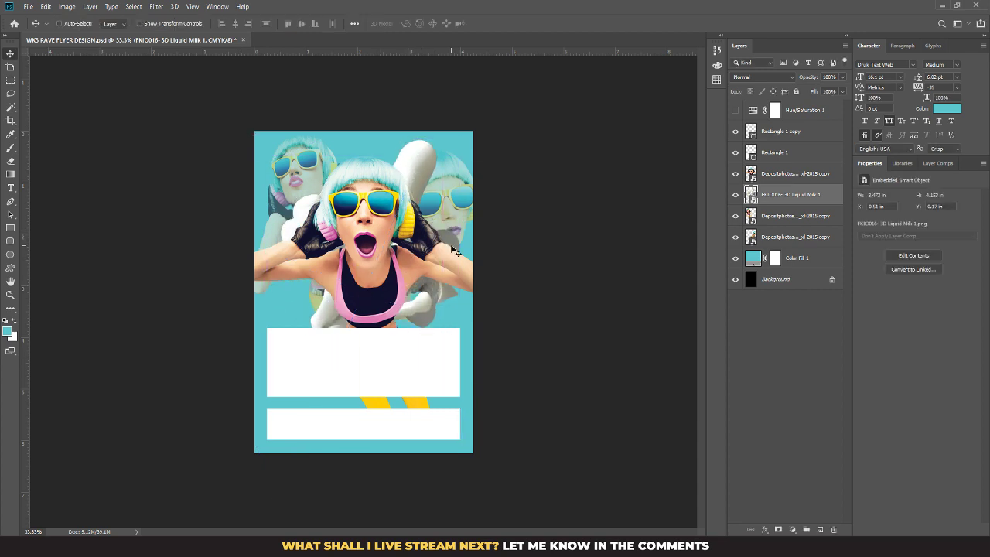
pyautogui.hotkey('ctrl', 't')
pyautogui.moveTo(587, 343); pyautogui.dragTo(656, 370)
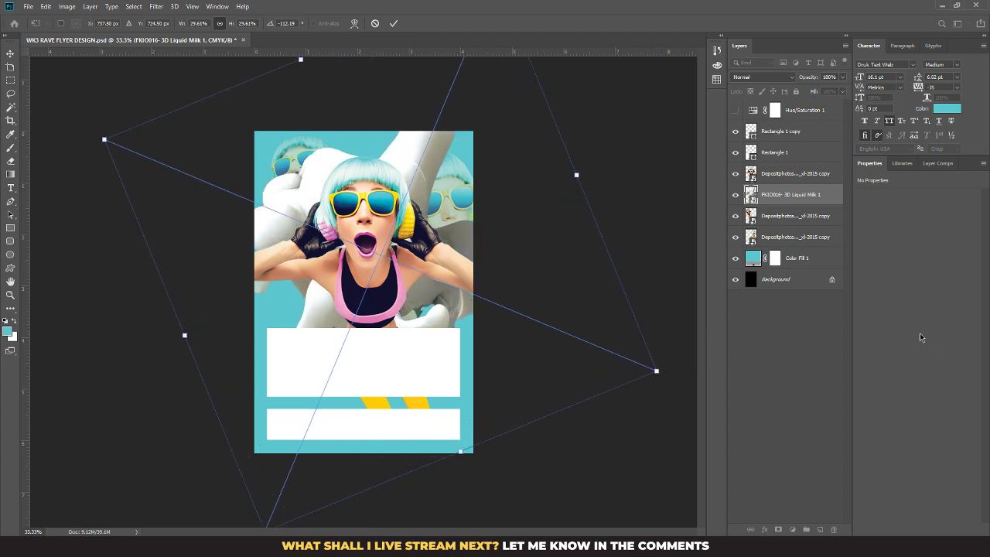
pyautogui.press('Return')
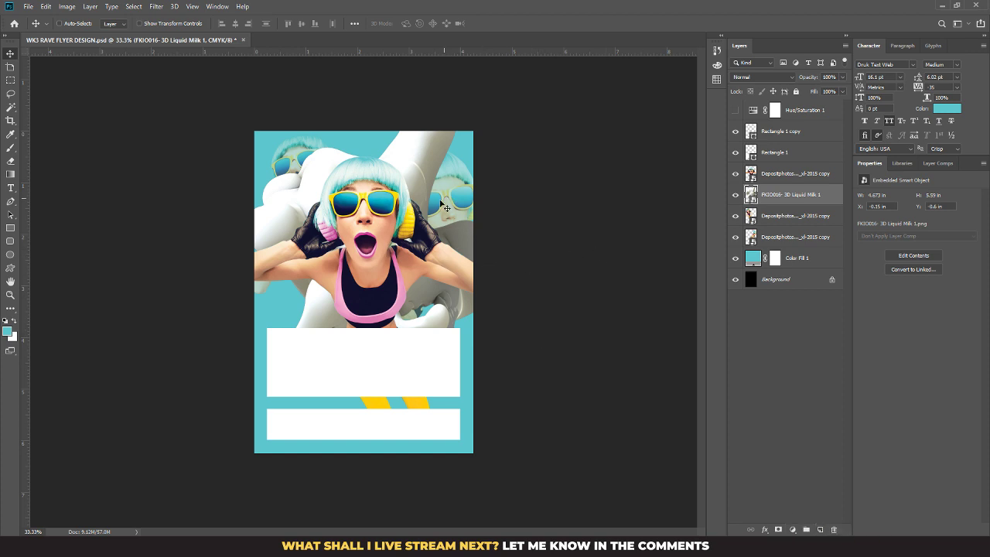
pyautogui.moveTo(407, 217); pyautogui.dragTo(417, 238)
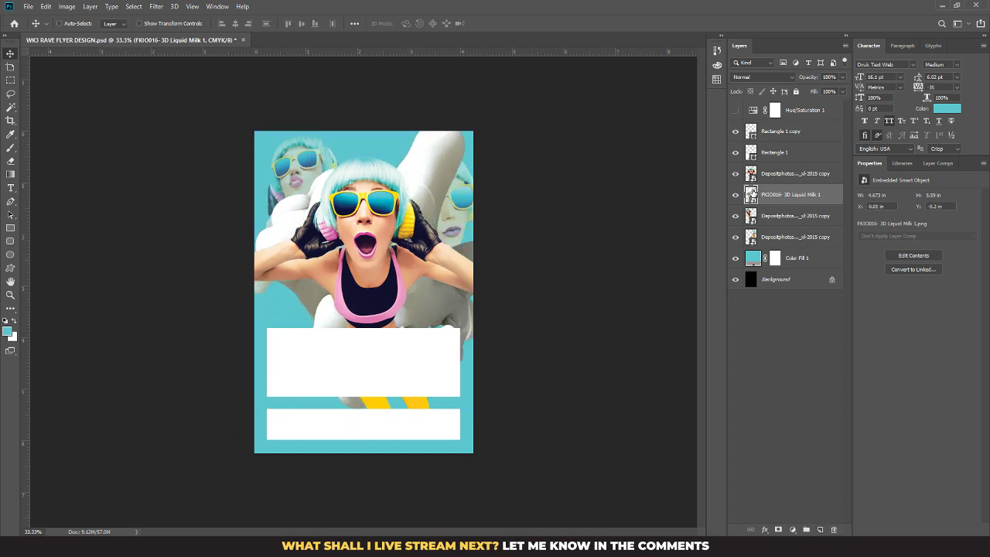
# Step: Check the source image of the FKIO016- 3D Liquid Milk 1 smart object and try the Darken and Color Burn blend modes on its layer
pyautogui.doubleClick(751, 194)
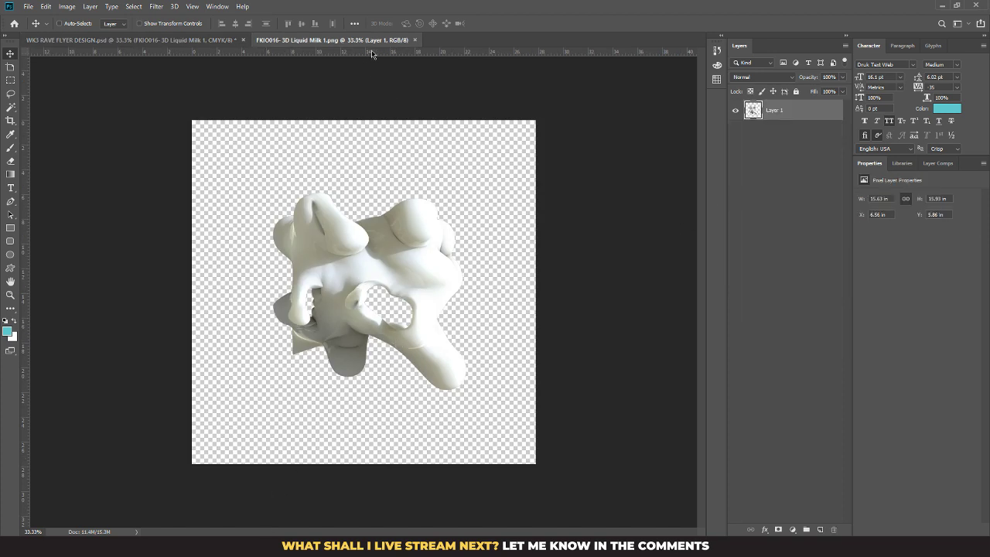
pyautogui.click(414, 41)
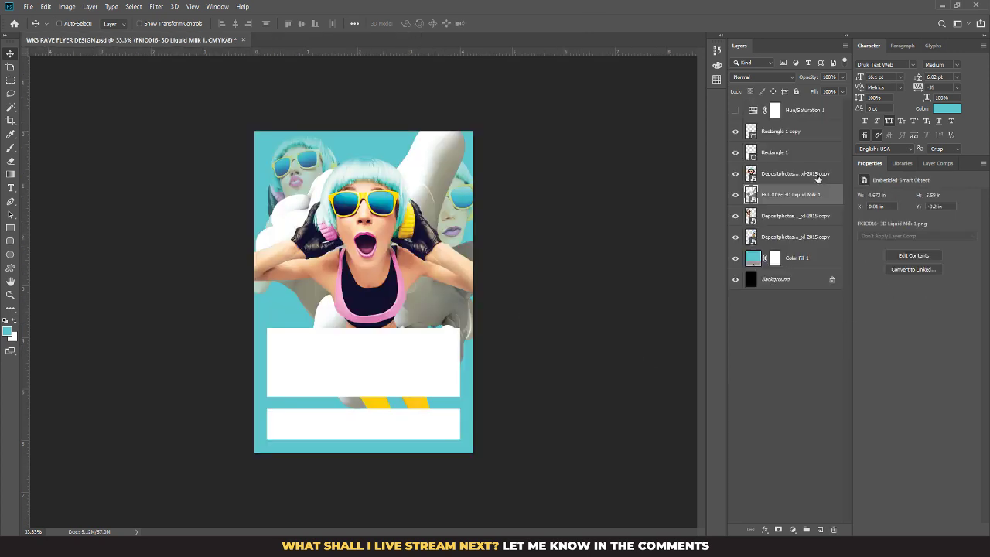
pyautogui.click(781, 80)
pyautogui.click(781, 80)
pyautogui.scroll(-1, 780, 80)
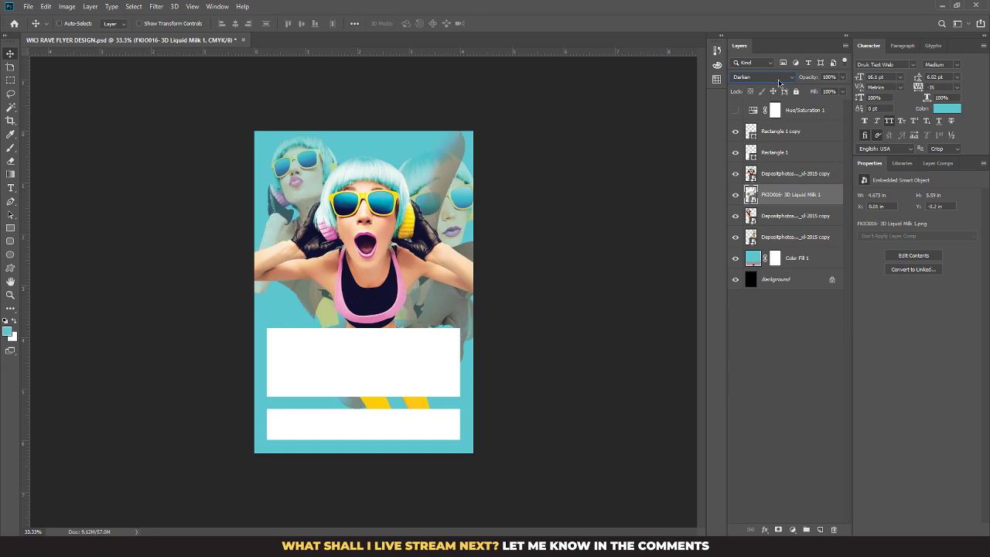
pyautogui.scroll(-6, 778, 82)
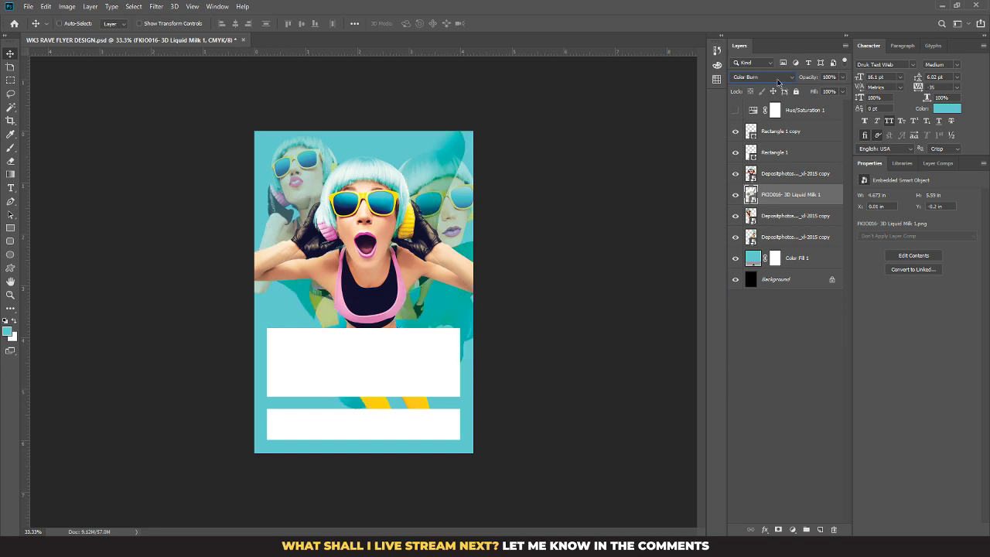
pyautogui.click(778, 81)
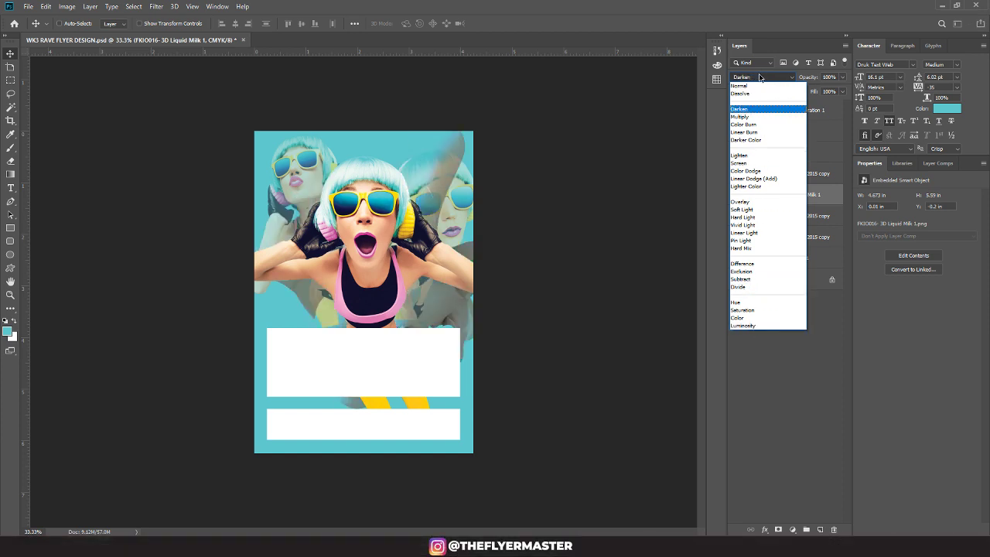
pyautogui.click(787, 54)
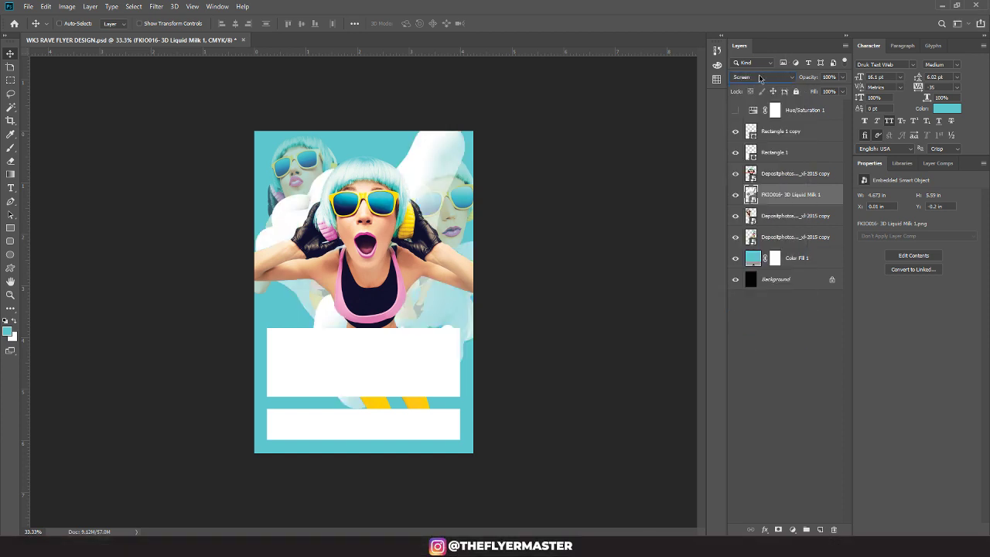
# Step: Cycle through the remaining blend modes on the FKIO016- 3D Liquid Milk 1 layer and settle on Luminosity
pyautogui.scroll(-3, 762, 78)
pyautogui.scroll(-1, 771, 76)
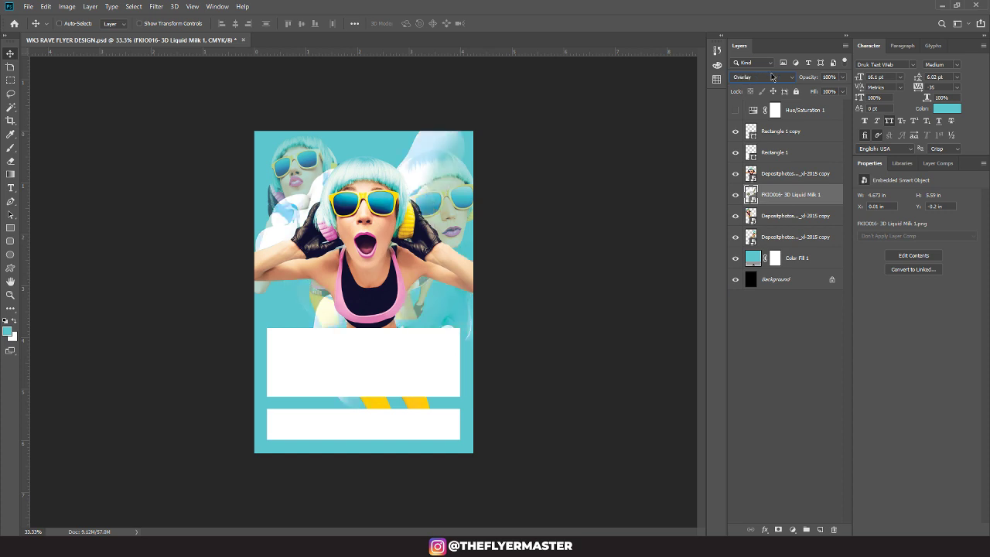
pyautogui.scroll(-2, 771, 76)
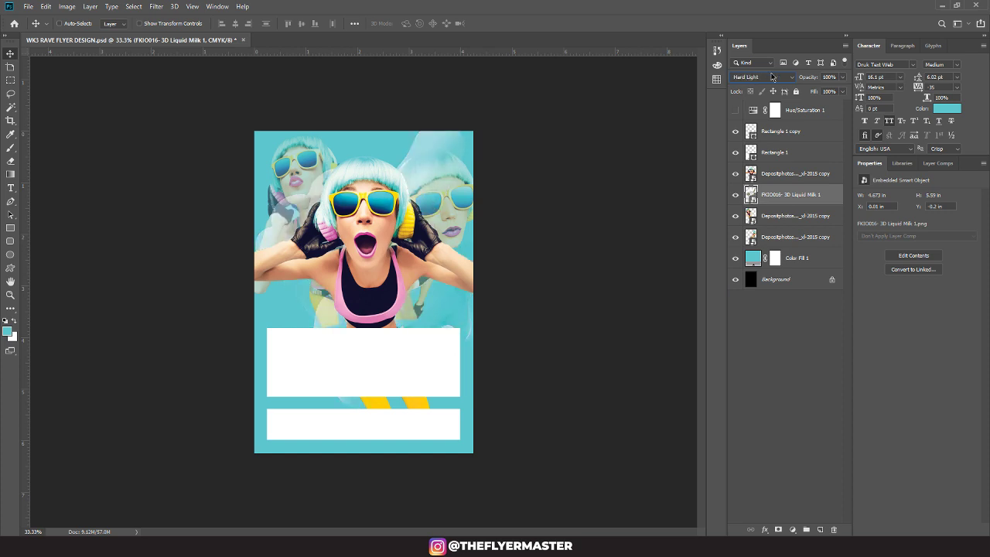
pyautogui.scroll(-6, 772, 76)
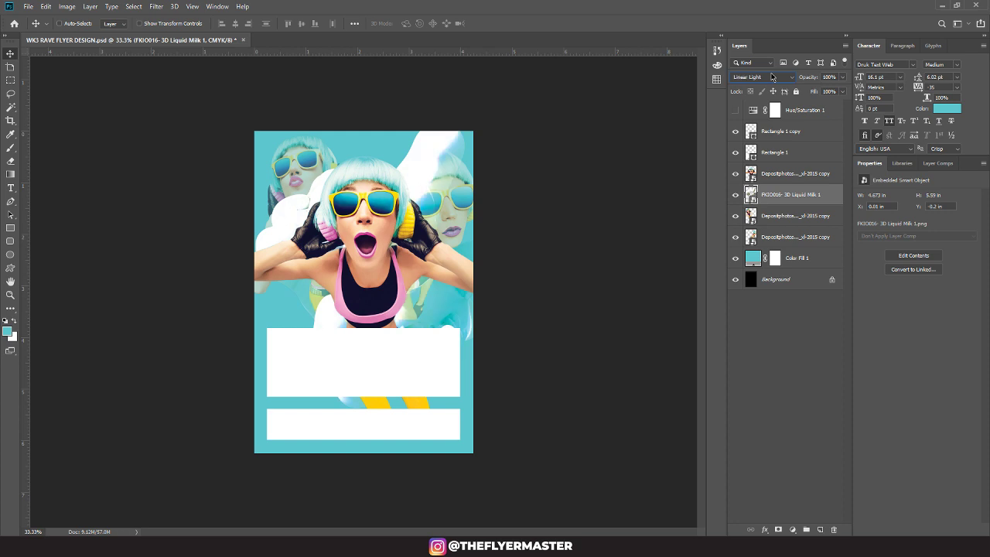
pyautogui.scroll(-2, 771, 76)
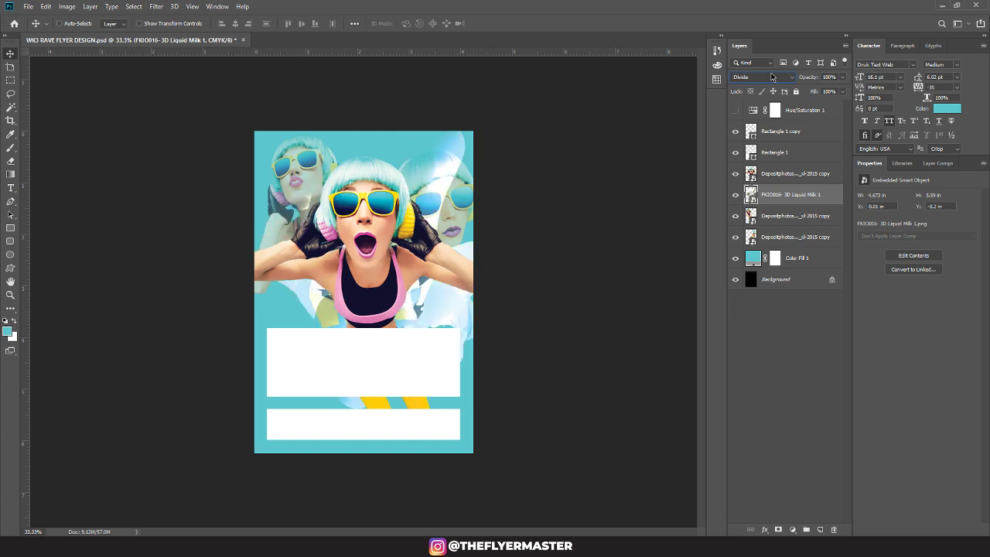
pyautogui.scroll(-2, 772, 77)
pyautogui.scroll(-1, 771, 77)
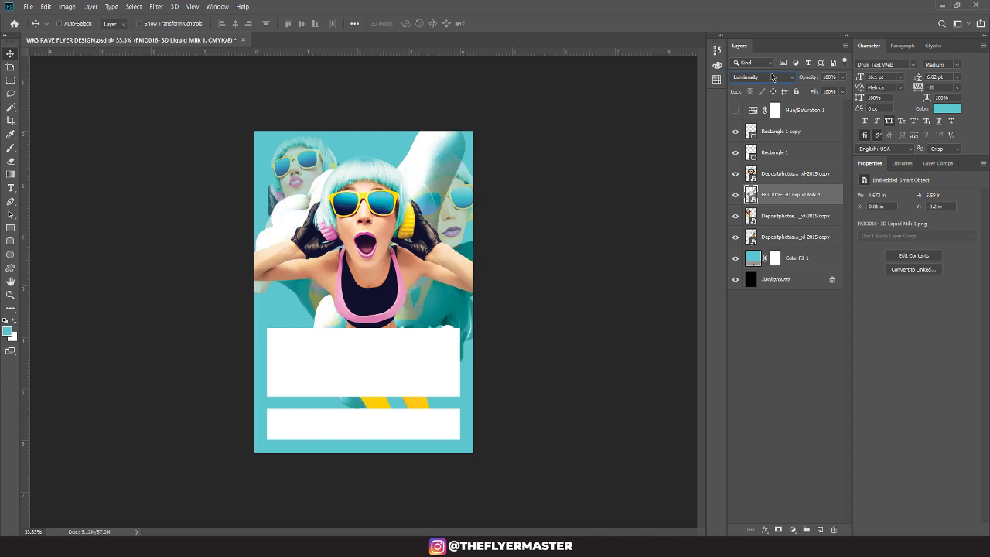
pyautogui.scroll(1, 771, 76)
# Step: Reduce the liquid milk layer's opacity to 54% and move it beneath both rear model layers, just above Color Fill 1
pyautogui.click(843, 77)
pyautogui.moveTo(844, 87); pyautogui.dragTo(819, 87)
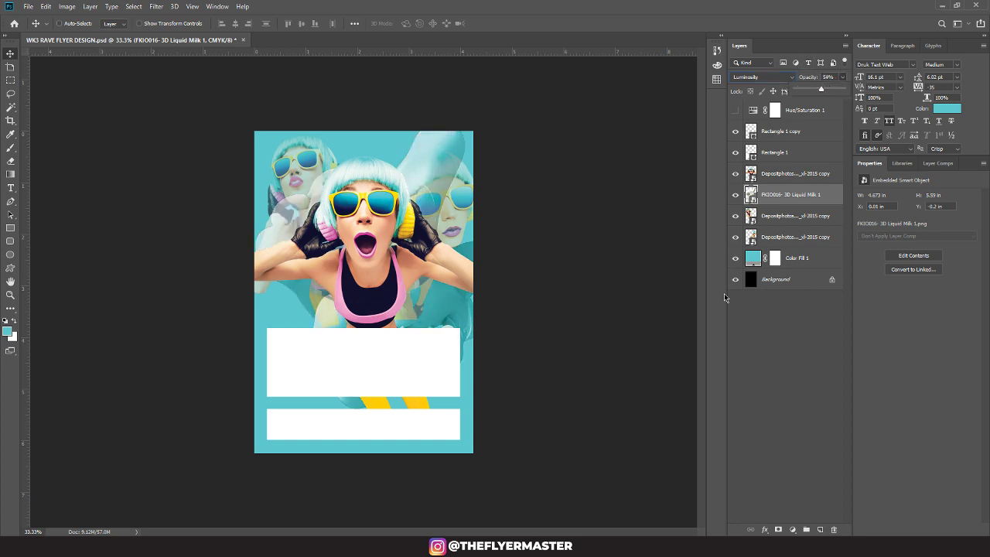
pyautogui.moveTo(788, 203); pyautogui.dragTo(783, 246)
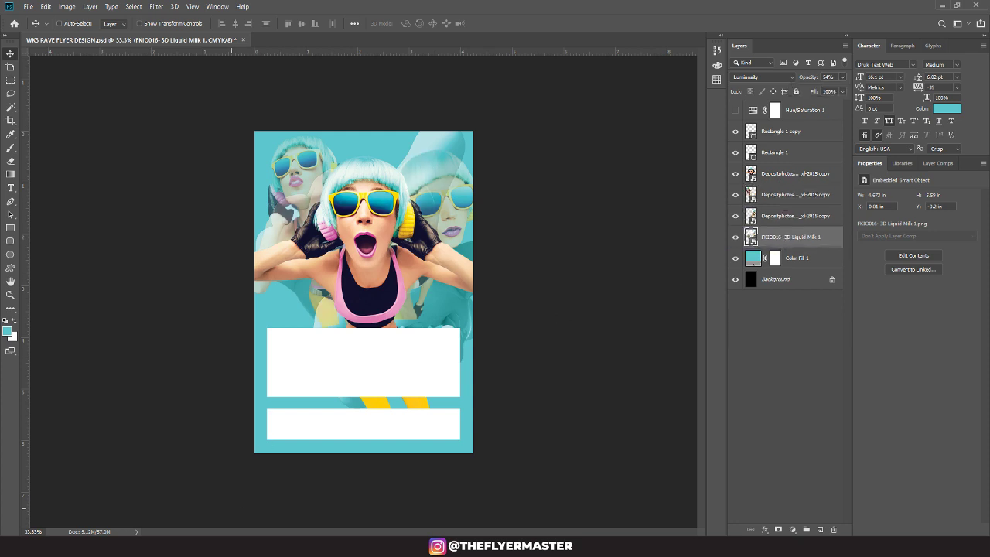
# Step: Switch to File Explorer, check the New folder inside _TODO, and open the FKIO008_ABSTRACT_SHAPE_3DRENDER_1 folder
pyautogui.hotkey('alt', 'Tab')
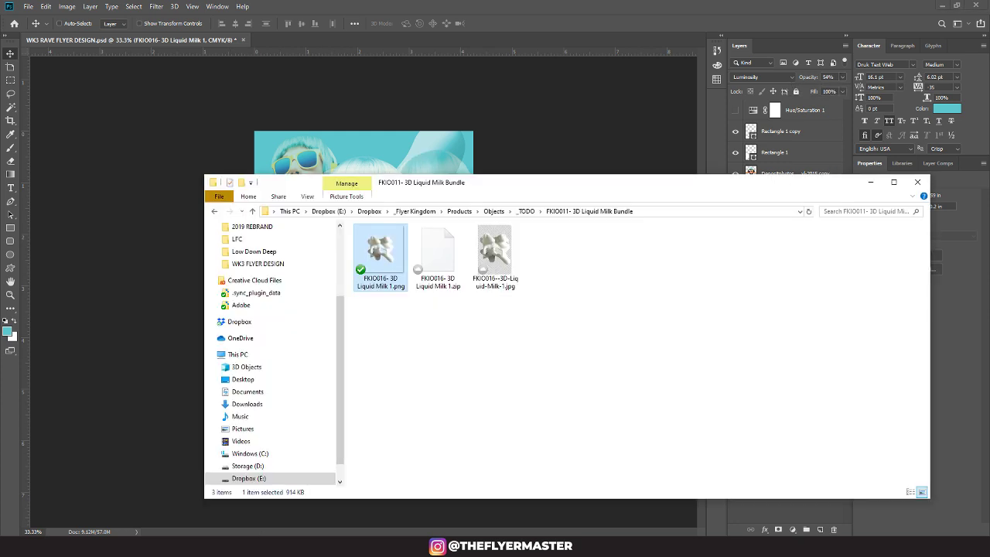
pyautogui.click(526, 211)
pyautogui.doubleClick(381, 275)
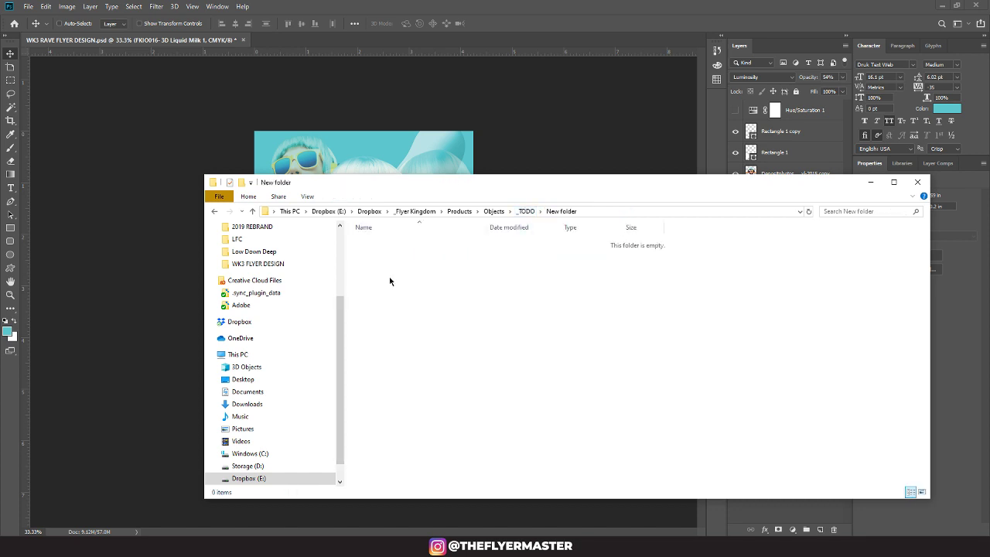
pyautogui.click(213, 211)
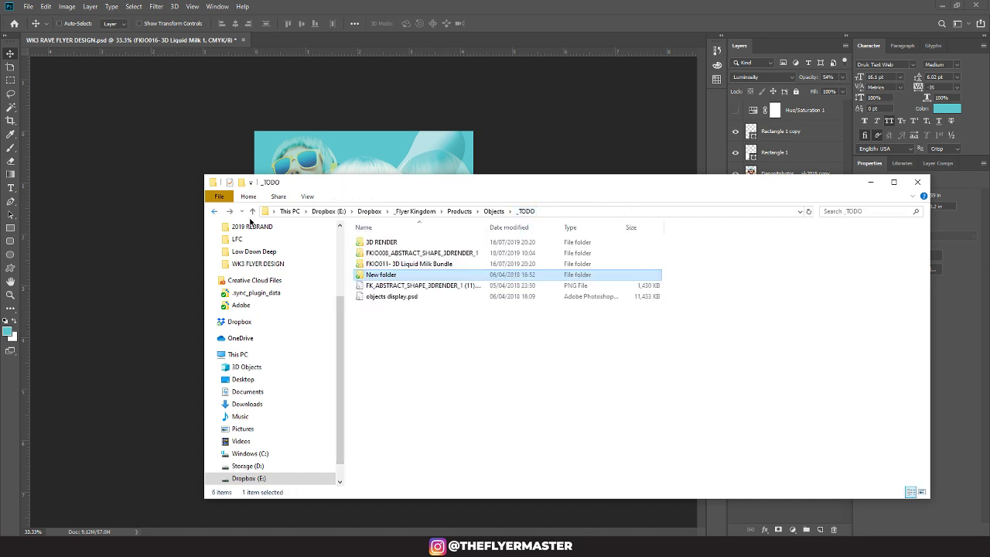
pyautogui.doubleClick(435, 255)
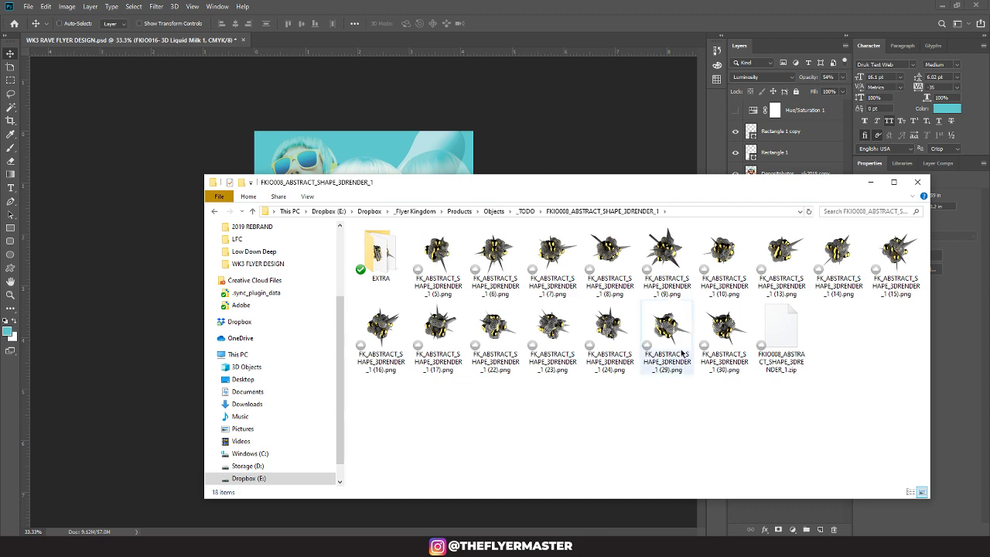
# Step: Preview the abstract shape renders FK_ABSTRACT_SHAPE_3DRENDER_1 (24).png and (9).png
pyautogui.doubleClick(585, 340)
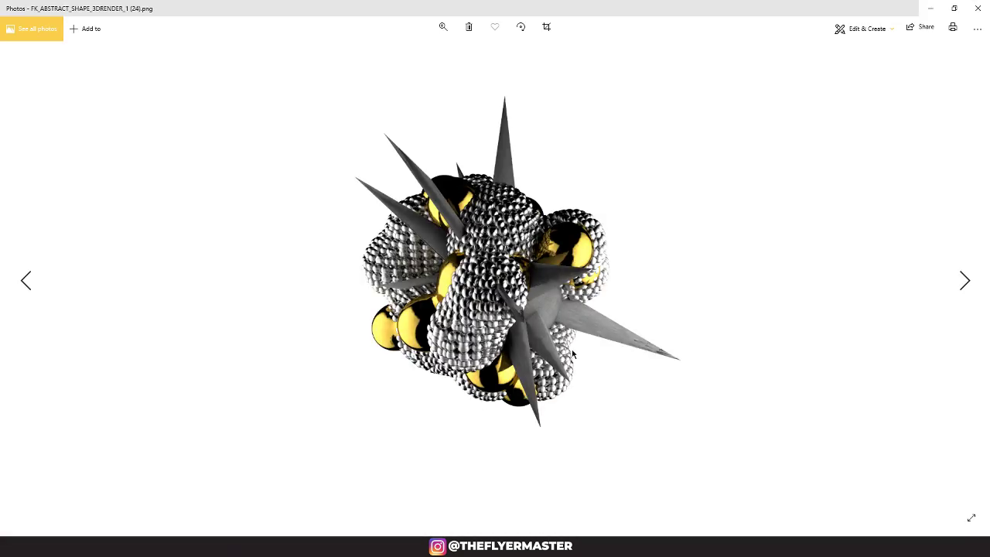
pyautogui.click(977, 8)
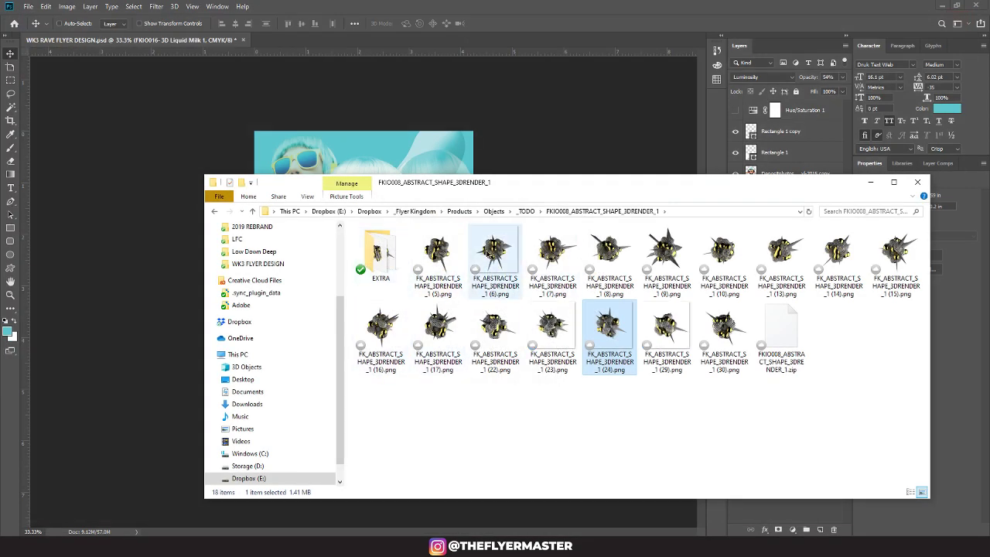
pyautogui.click(666, 255)
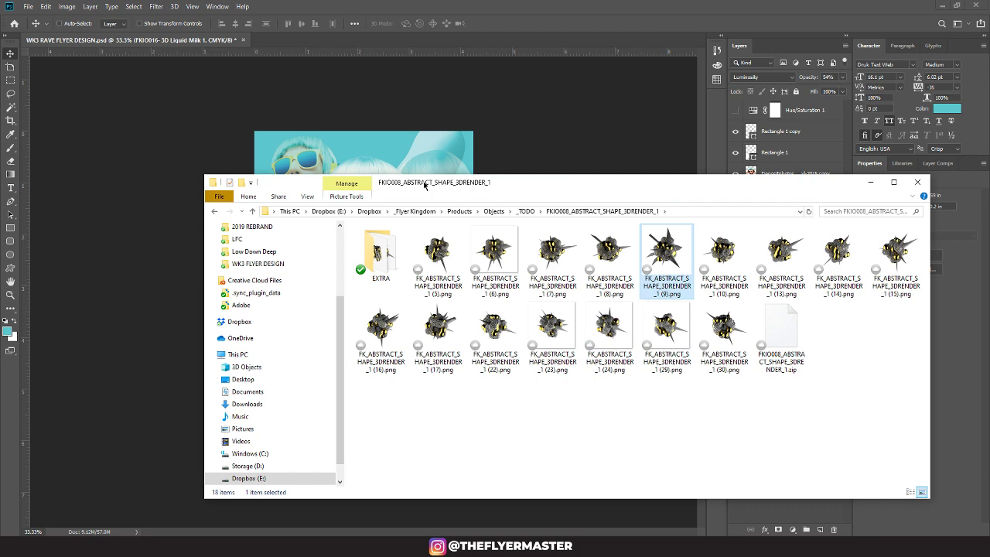
pyautogui.press('Return')
pyautogui.click(977, 8)
# Step: Place FK_ABSTRACT_SHAPE_3DRENDER_1 (9).png above the liquid milk layer, scaled to about 23.3%, rotated about 45° and centred behind the front model
pyautogui.moveTo(671, 274); pyautogui.dragTo(371, 153)
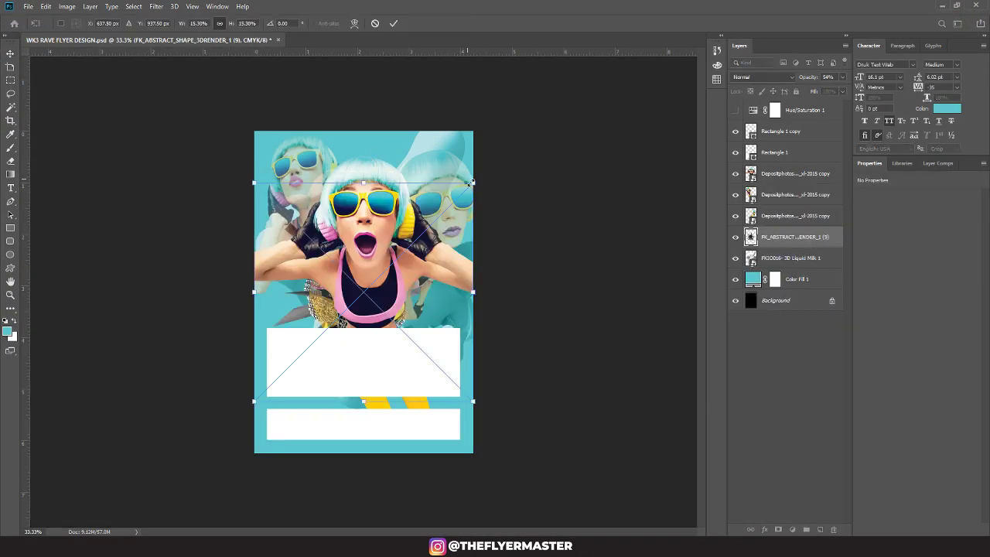
pyautogui.moveTo(472, 183); pyautogui.dragTo(570, 293)
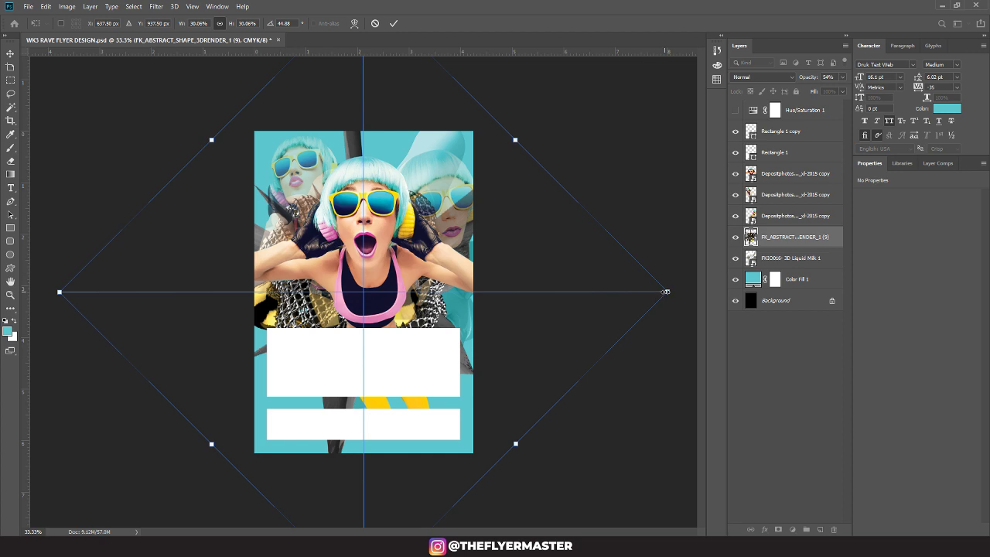
pyautogui.moveTo(663, 296); pyautogui.dragTo(545, 292)
pyautogui.moveTo(349, 315); pyautogui.dragTo(350, 281)
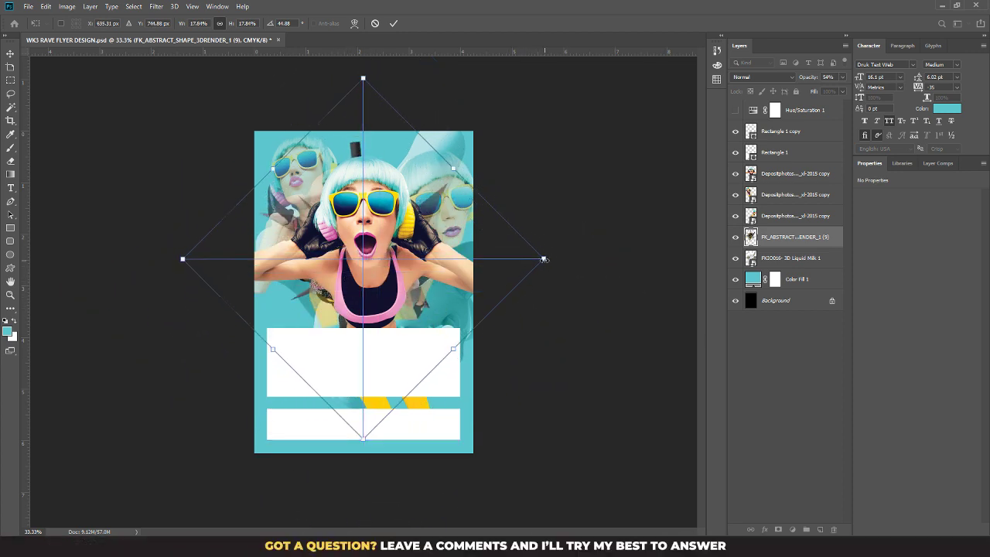
pyautogui.moveTo(546, 259); pyautogui.dragTo(599, 242)
pyautogui.moveTo(467, 263); pyautogui.dragTo(480, 262)
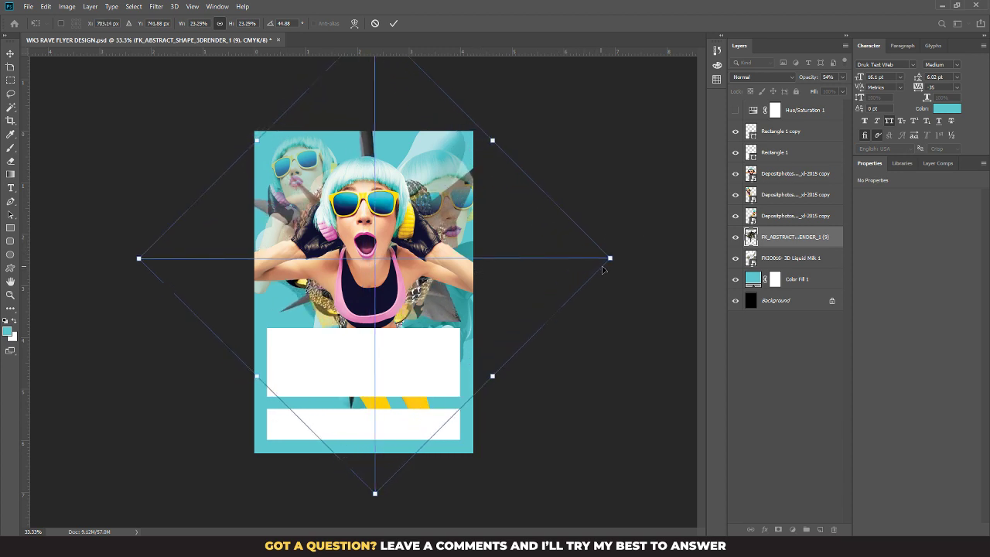
pyautogui.press('Return')
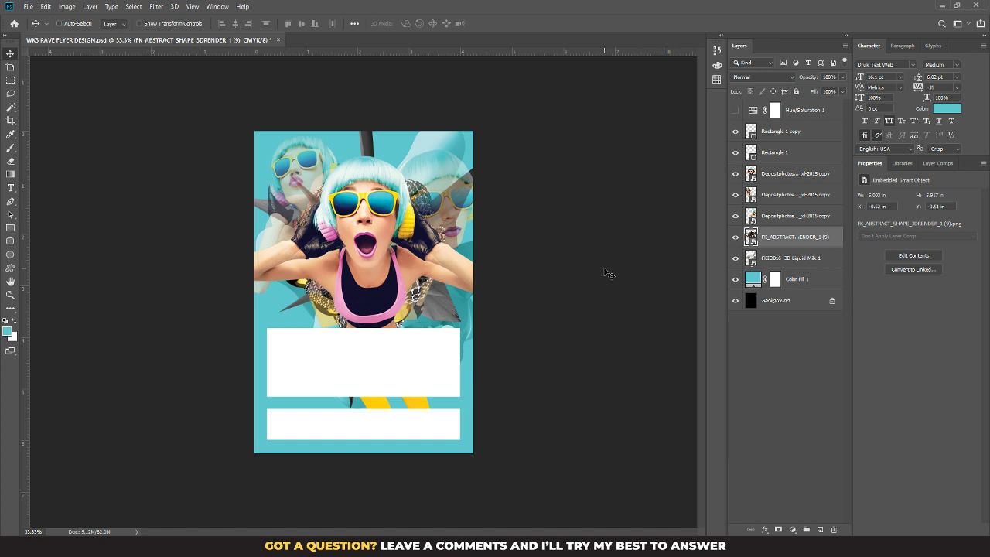
# Step: Start a Gradient Map adjustment on the abstract shape layer and move its dialog clear of the flyer
pyautogui.click(67, 7)
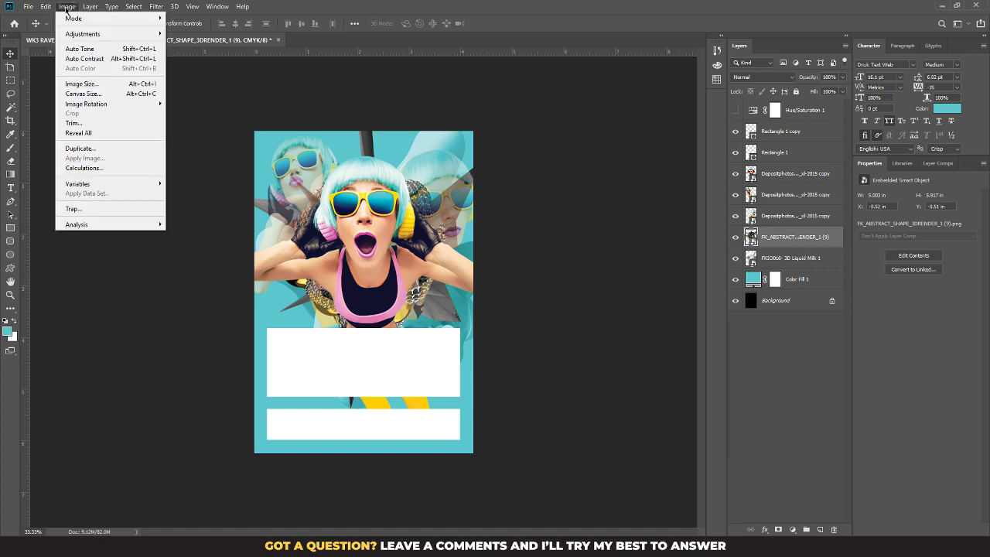
pyautogui.moveTo(76, 34)
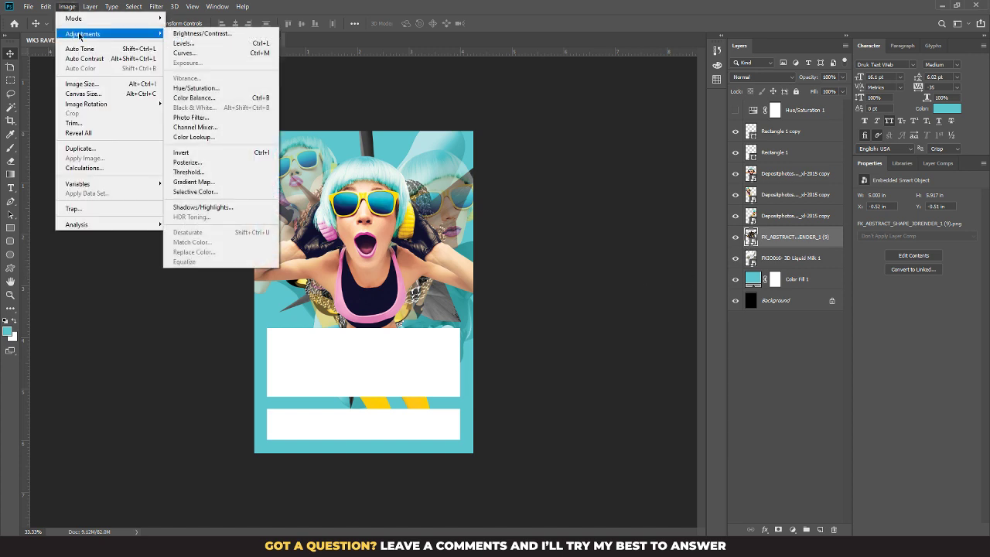
pyautogui.click(220, 184)
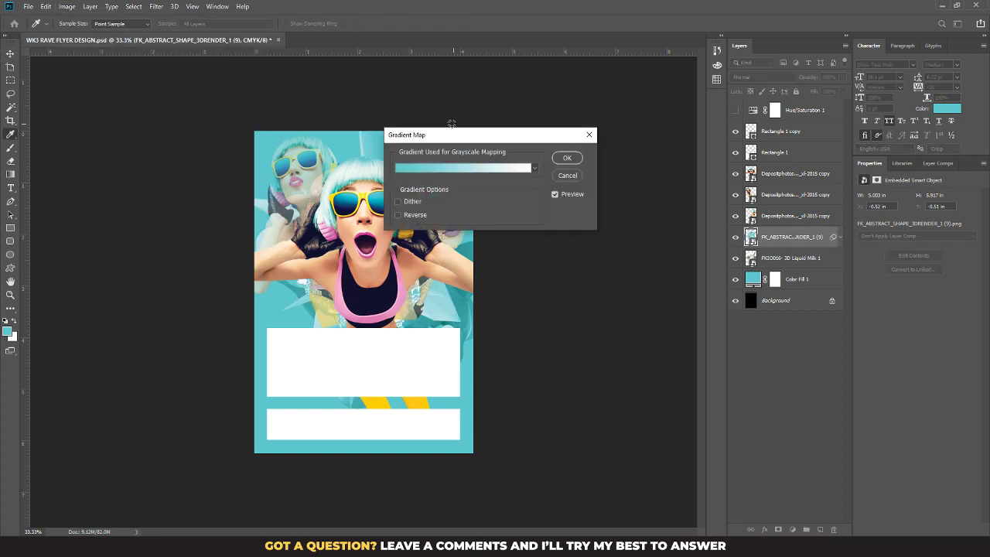
pyautogui.moveTo(458, 133); pyautogui.dragTo(617, 132)
pyautogui.click(640, 161)
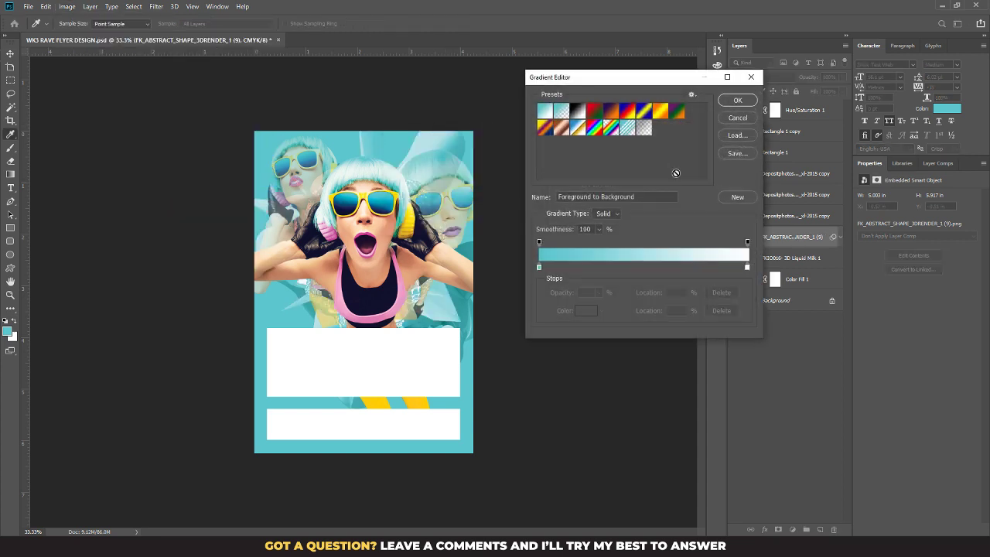
pyautogui.doubleClick(747, 267)
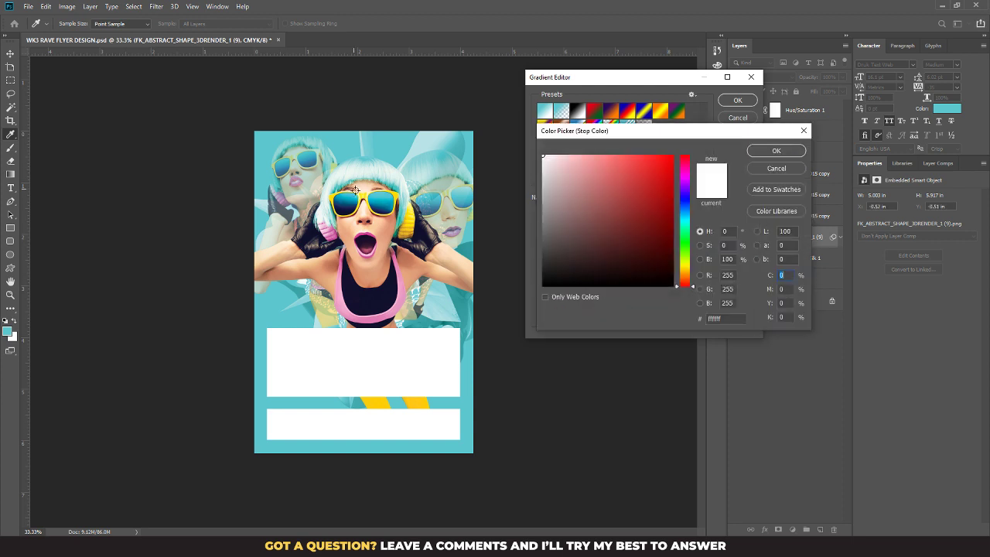
pyautogui.click(362, 198)
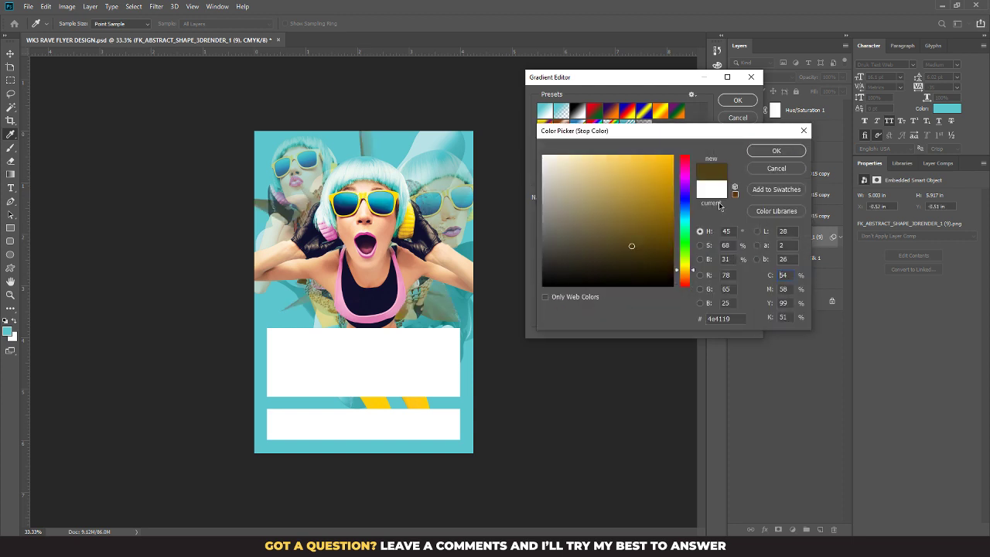
pyautogui.click(363, 196)
pyautogui.click(391, 199)
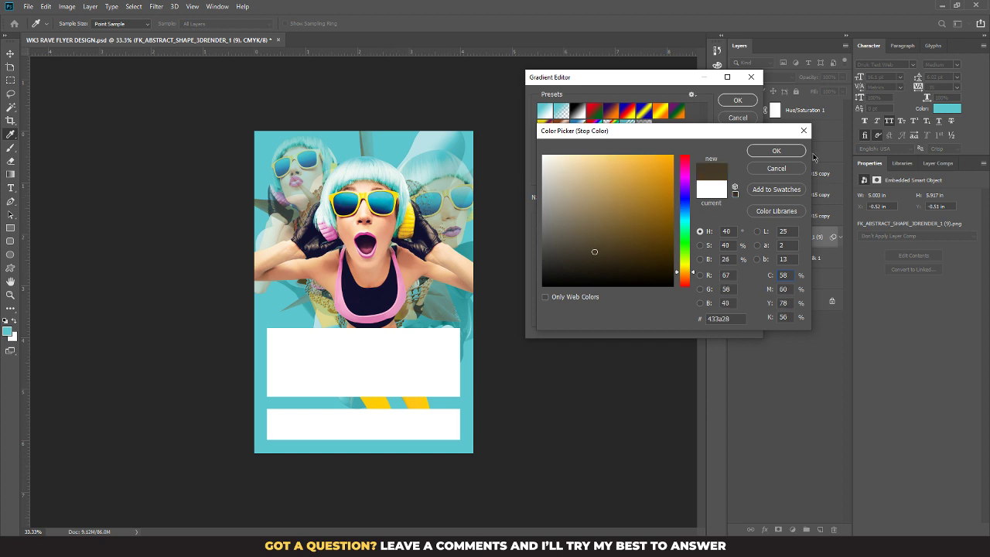
pyautogui.click(779, 152)
pyautogui.click(741, 119)
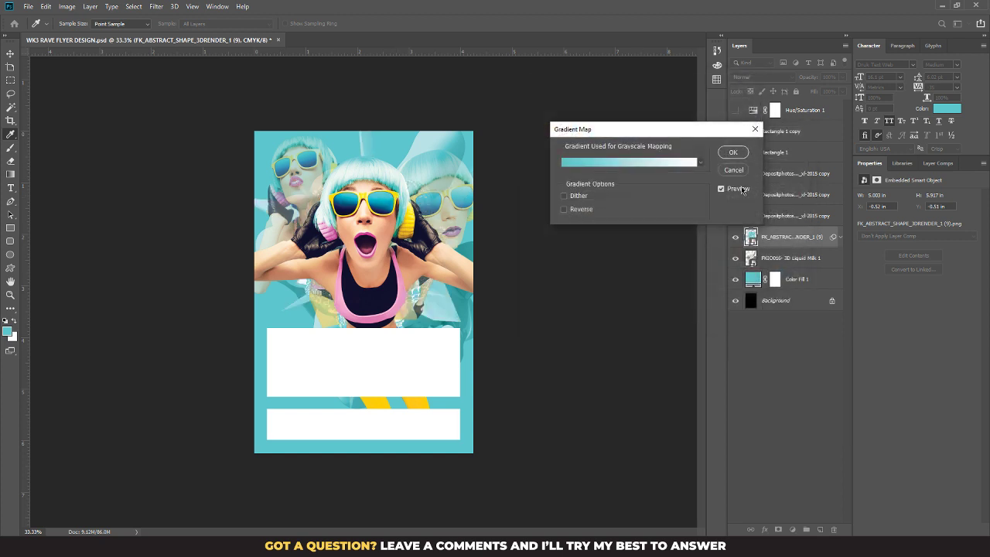
# Step: Apply the Gradient Map to the abstract shape and switch its gradient to the Orange, Yellow, Orange preset
pyautogui.click(733, 152)
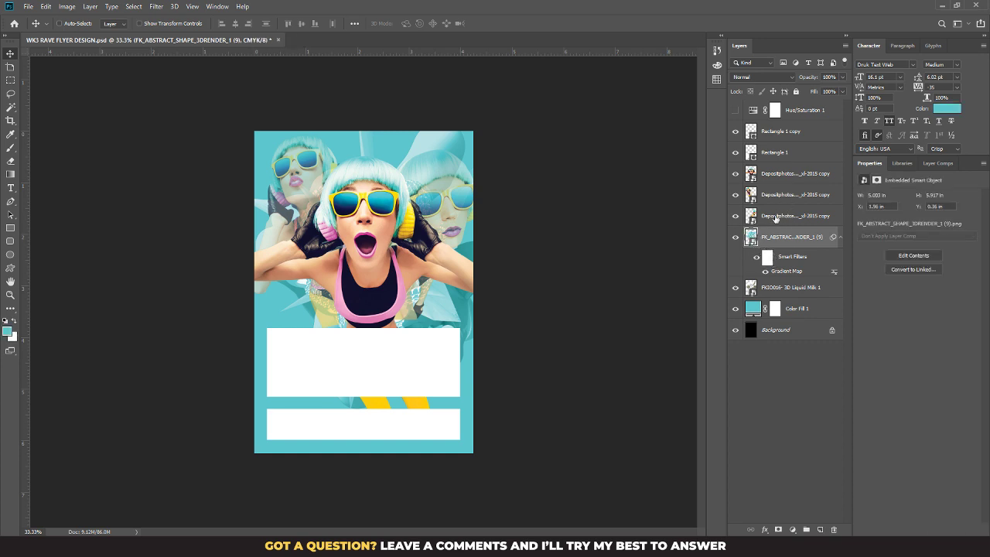
pyautogui.click(767, 257)
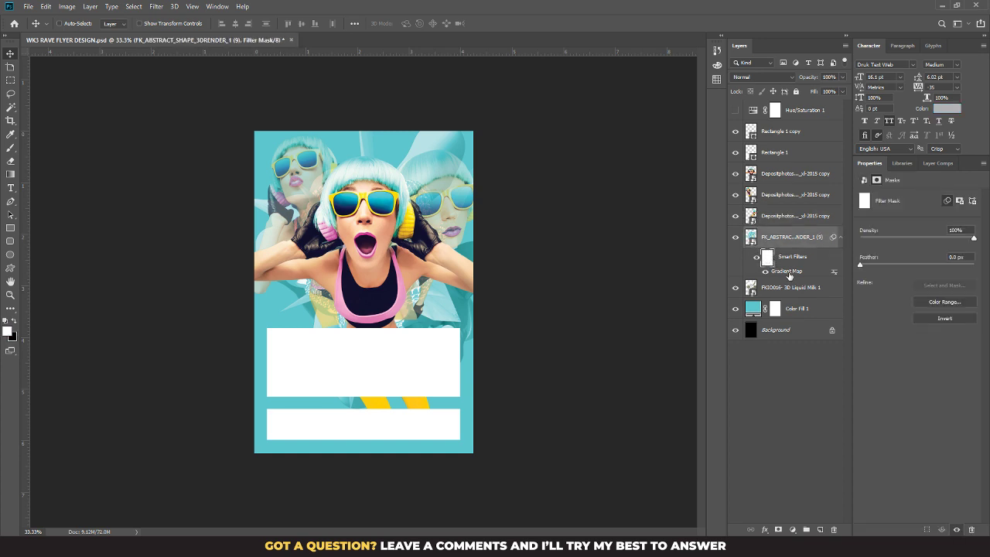
pyautogui.doubleClick(787, 271)
pyautogui.click(660, 167)
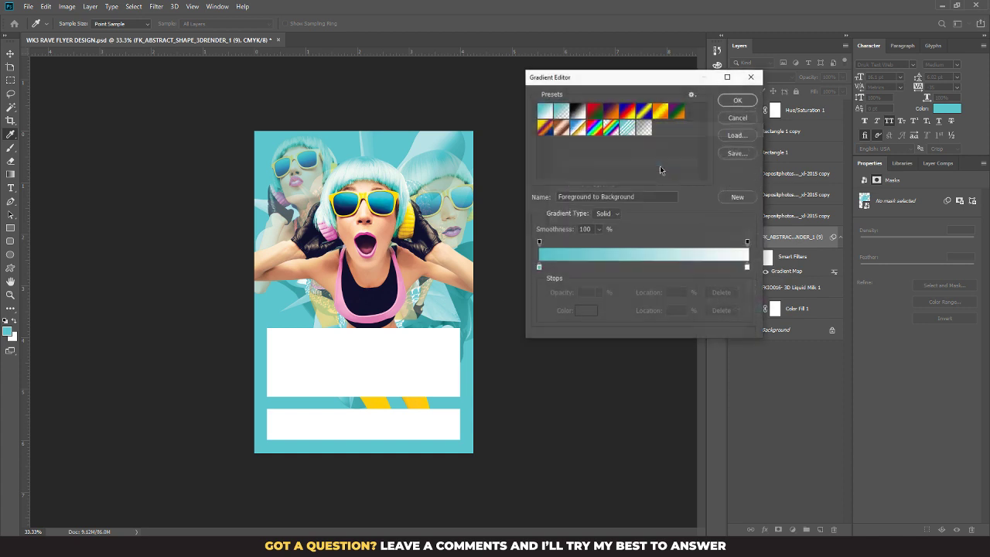
pyautogui.click(659, 112)
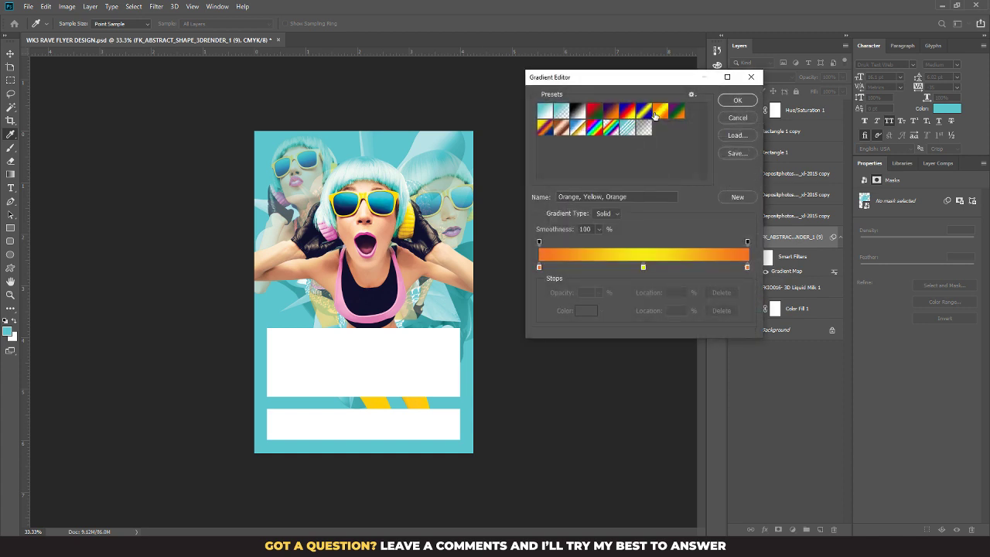
# Step: Delete the orange stop at the gradient's end and move the yellow stop to location 100%
pyautogui.click(747, 266)
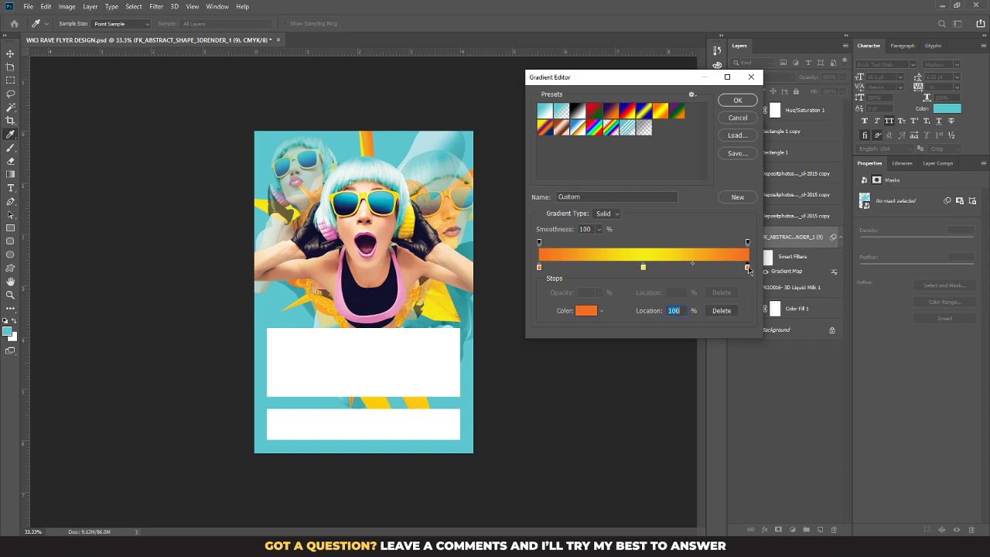
pyautogui.click(600, 312)
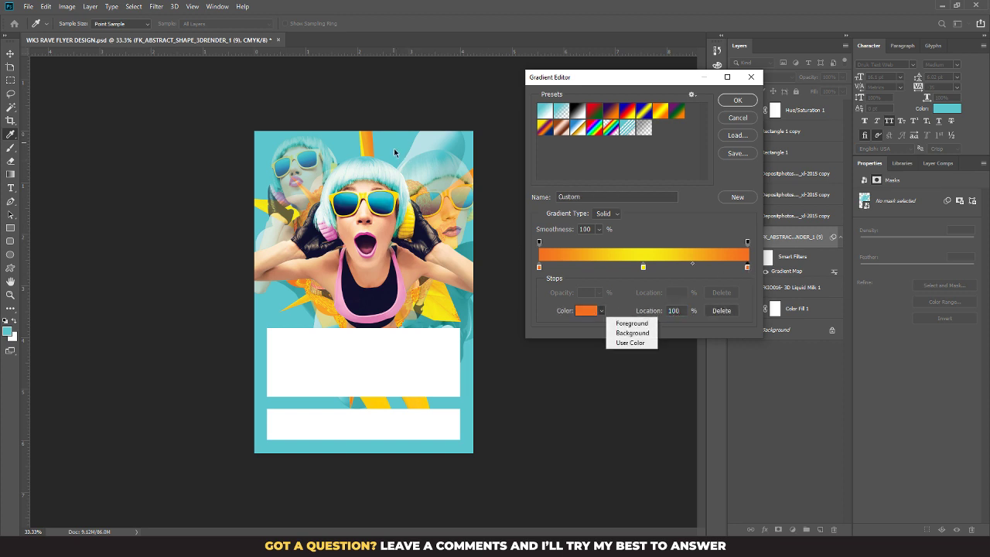
pyautogui.click(721, 310)
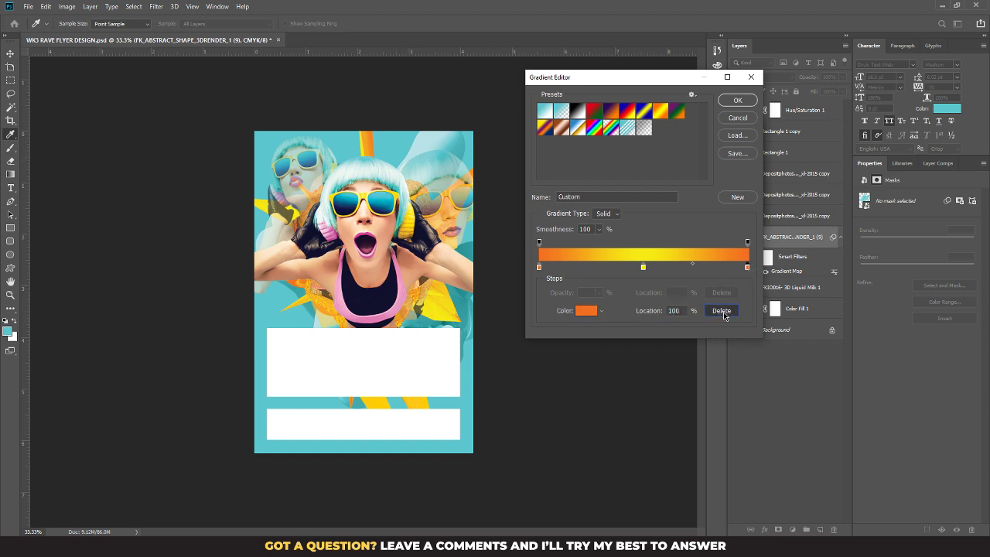
pyautogui.click(721, 310)
pyautogui.moveTo(642, 266); pyautogui.dragTo(761, 268)
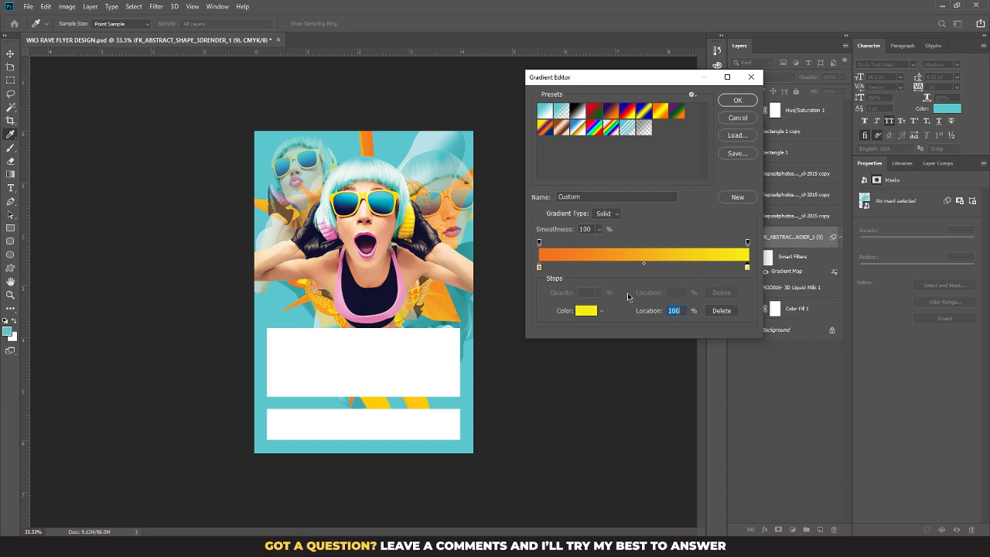
# Step: Recolour the gradient's orange start stop to magenta f000ff
pyautogui.click(539, 267)
pyautogui.click(585, 310)
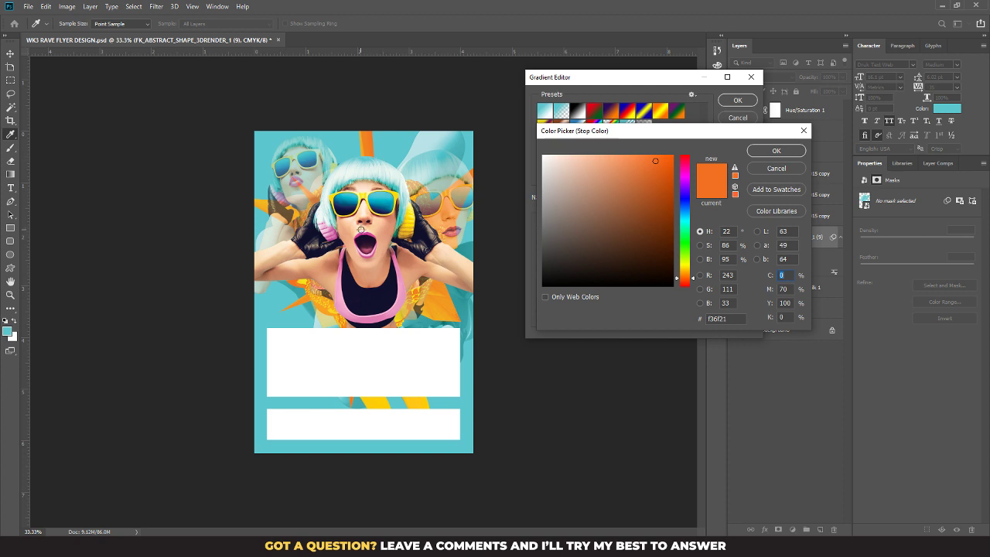
pyautogui.click(368, 235)
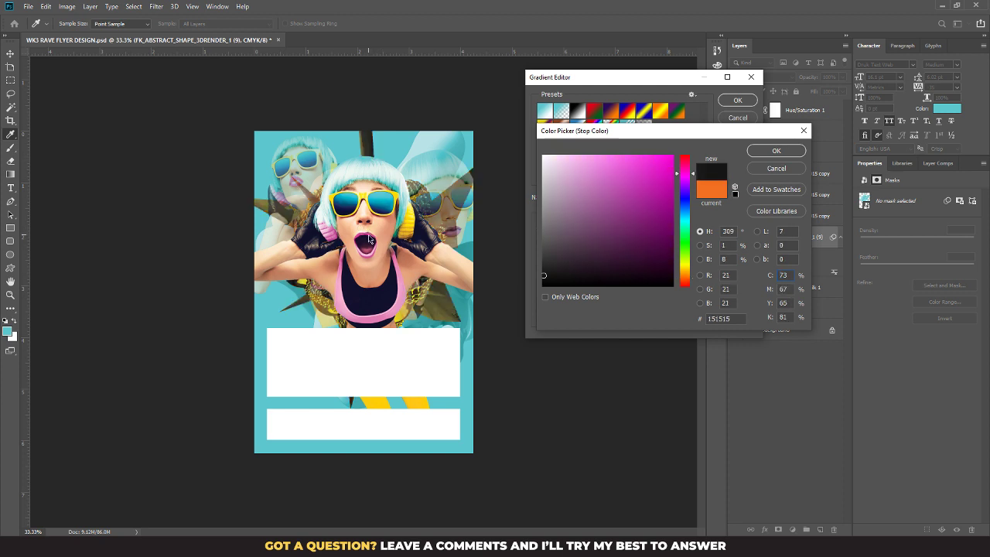
pyautogui.click(402, 300)
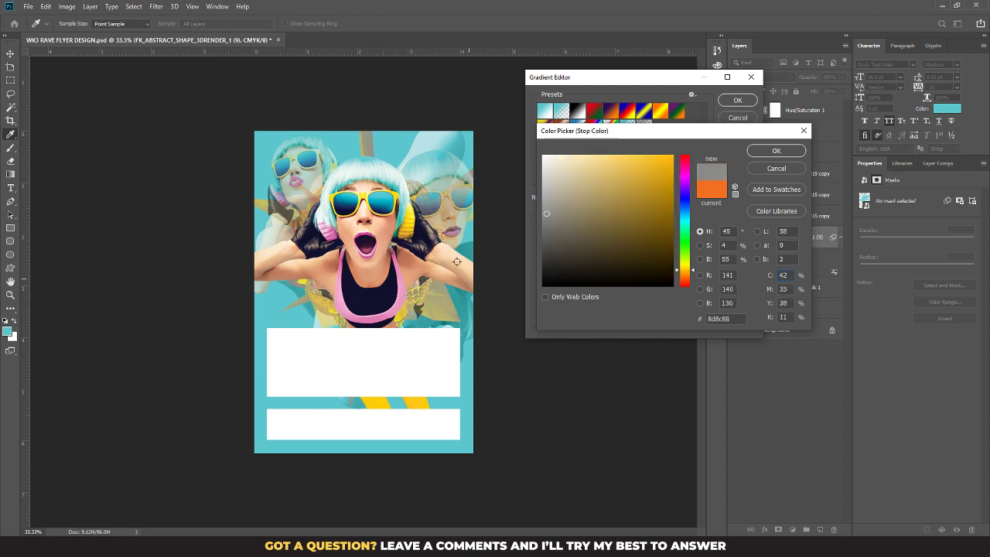
pyautogui.click(365, 234)
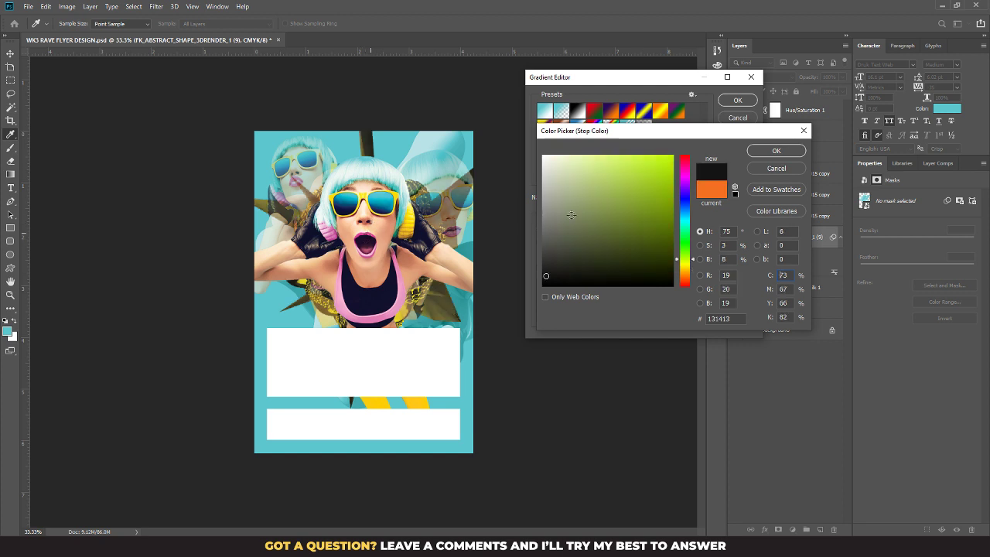
pyautogui.click(683, 178)
pyautogui.click(672, 156)
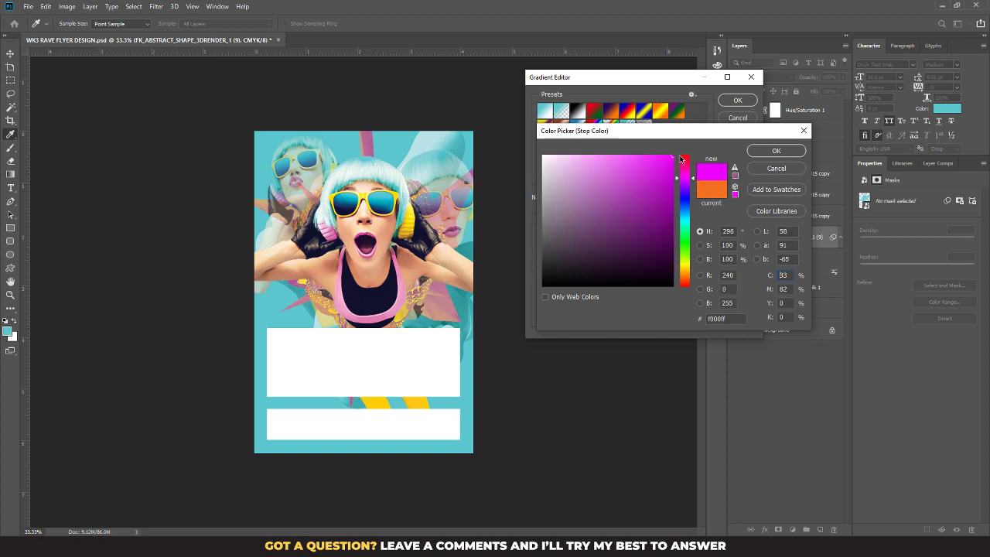
pyautogui.click(776, 150)
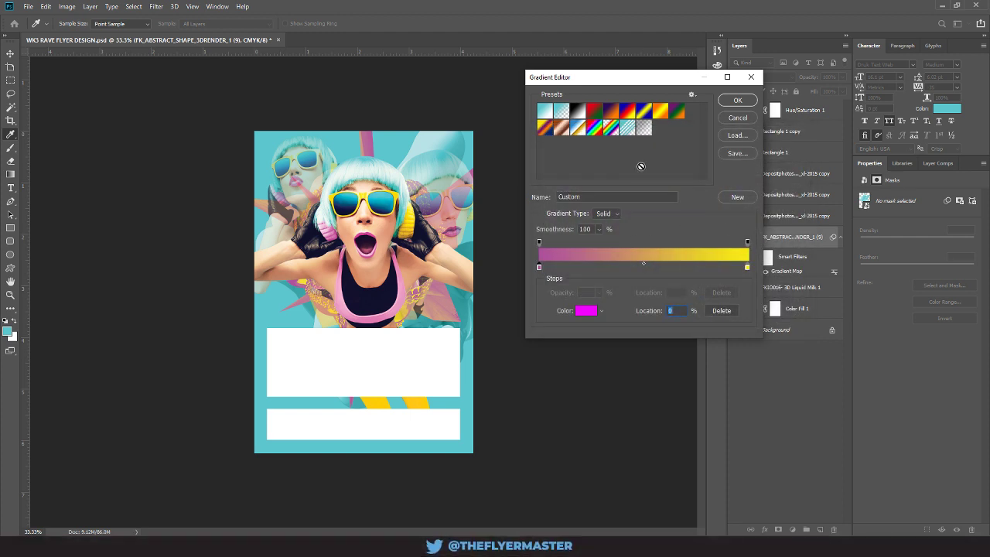
# Step: Accept the magenta-to-yellow gradient, reverse it with Dither off, and apply the Gradient Map
pyautogui.click(736, 102)
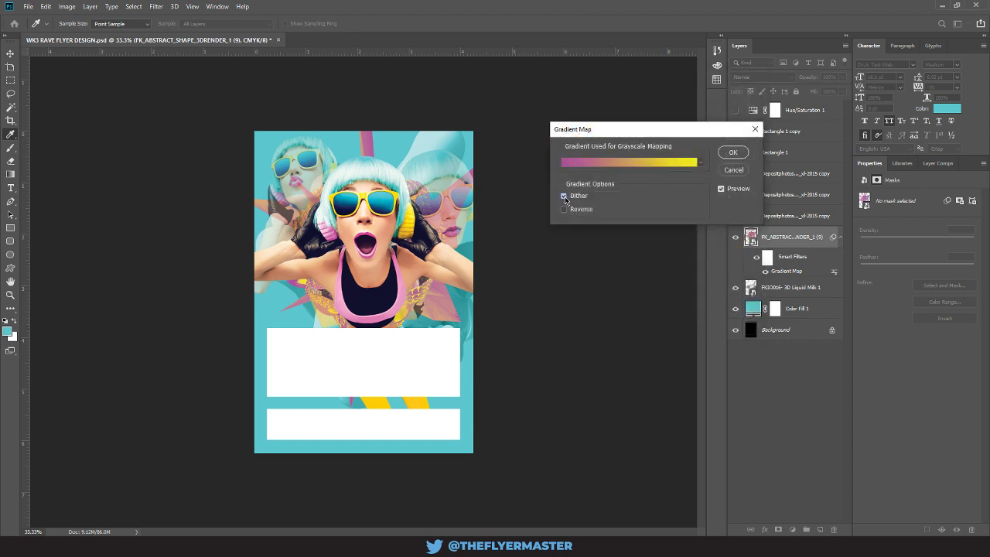
pyautogui.click(563, 196)
pyautogui.click(564, 209)
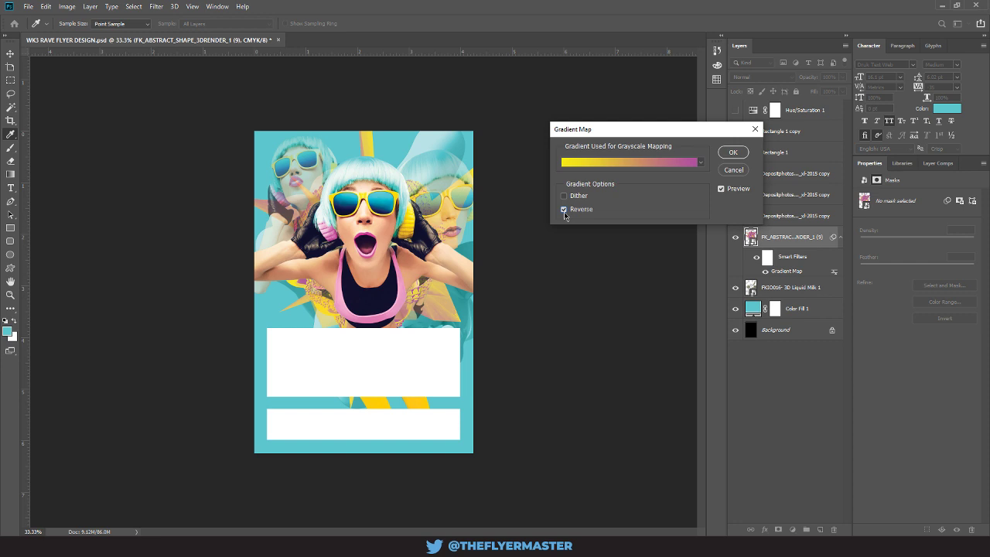
pyautogui.click(731, 153)
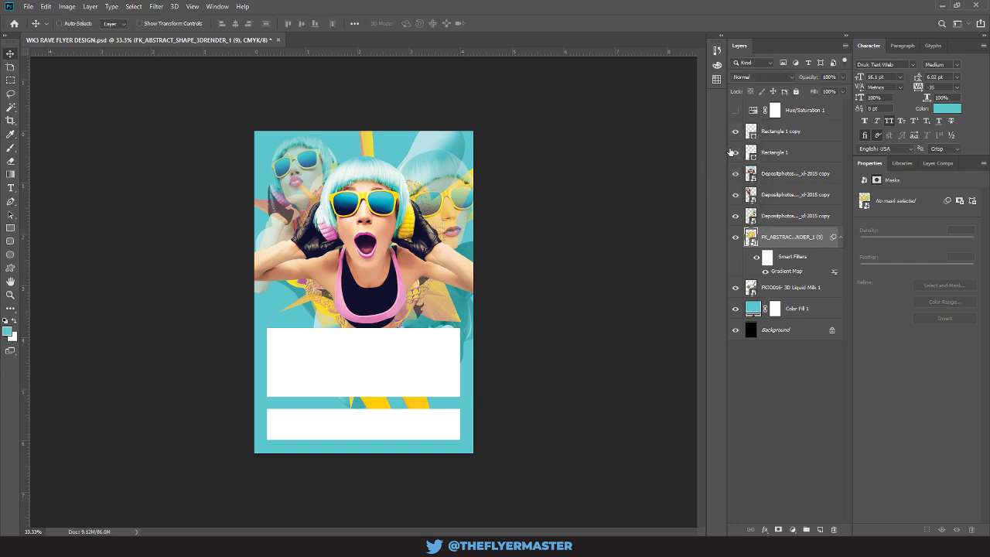
# Step: Hide the 3D Liquid Milk layer and both white placeholder rectangles, keeping the abstract shape layer selected
pyautogui.click(734, 288)
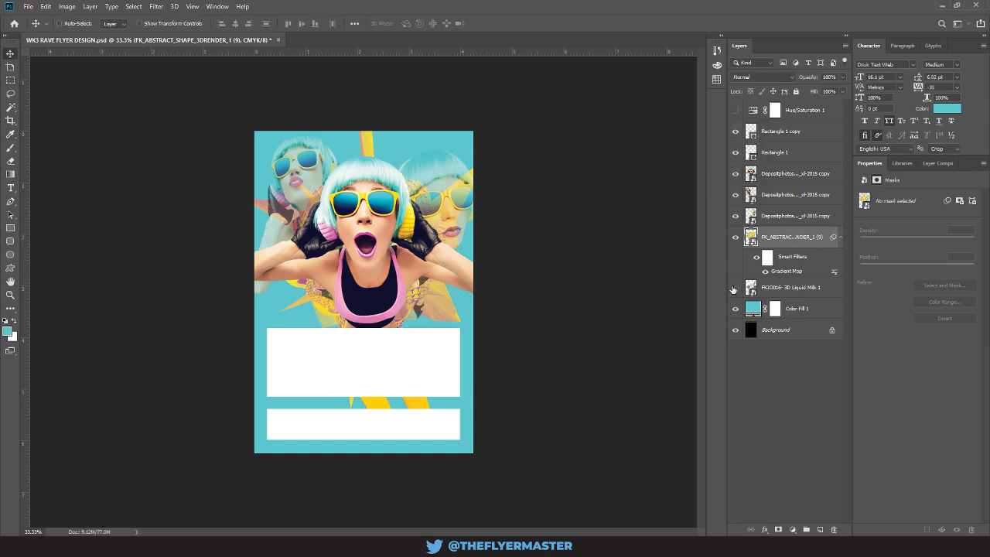
pyautogui.click(734, 288)
pyautogui.click(735, 287)
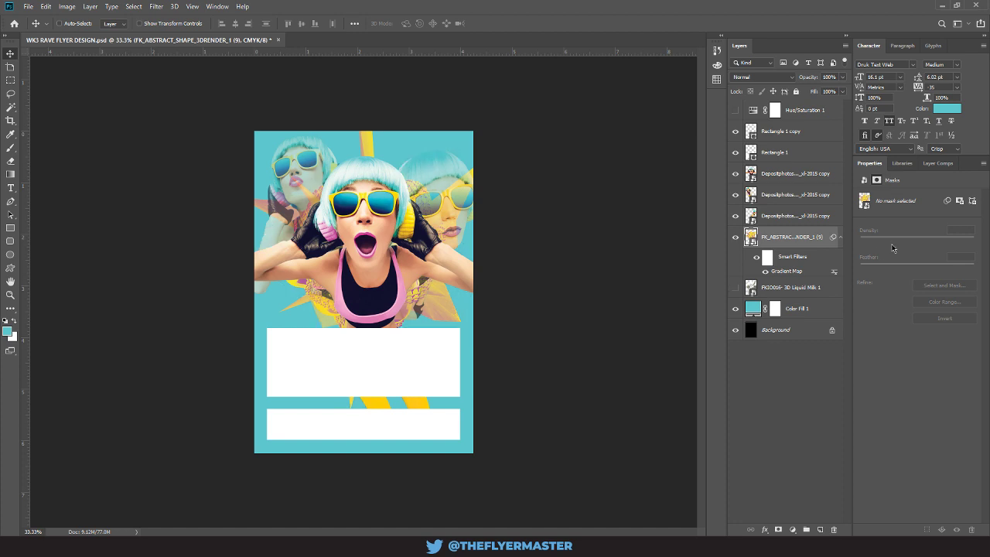
pyautogui.click(804, 236)
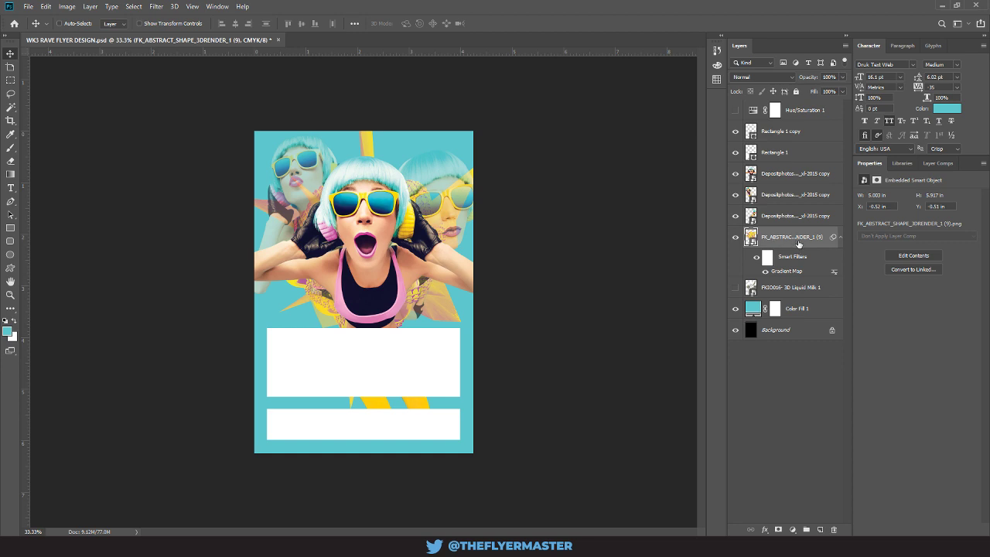
pyautogui.click(735, 132)
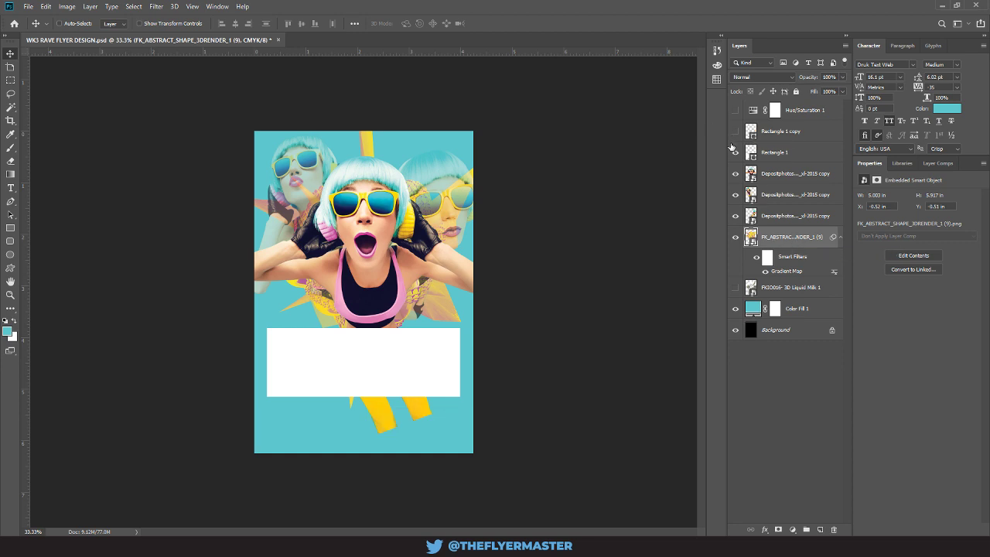
pyautogui.click(735, 153)
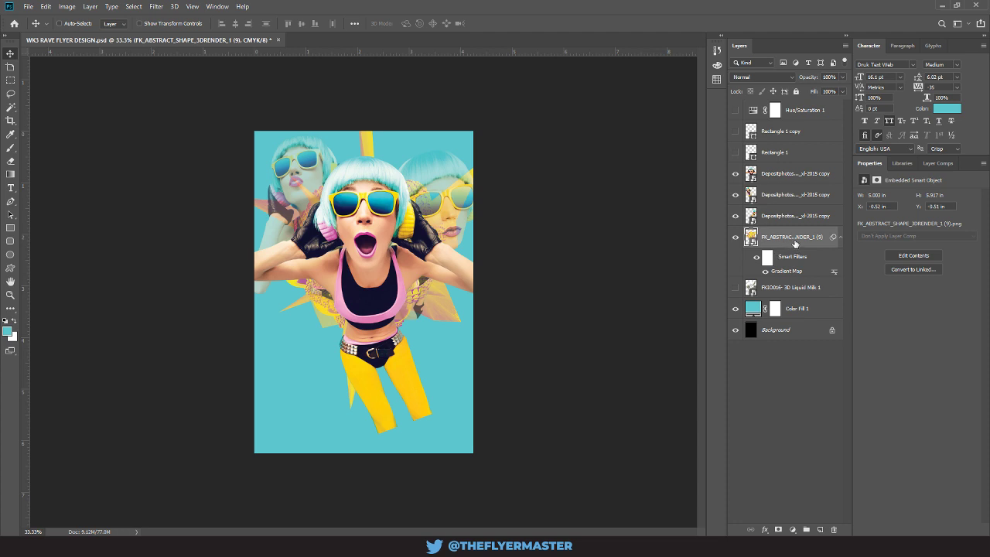
# Step: Duplicate the abstract shape beneath the liquid milk layer and give the copy a yellow Color Overlay sampled from the front model's sunglasses
pyautogui.moveTo(796, 243); pyautogui.dragTo(790, 291)
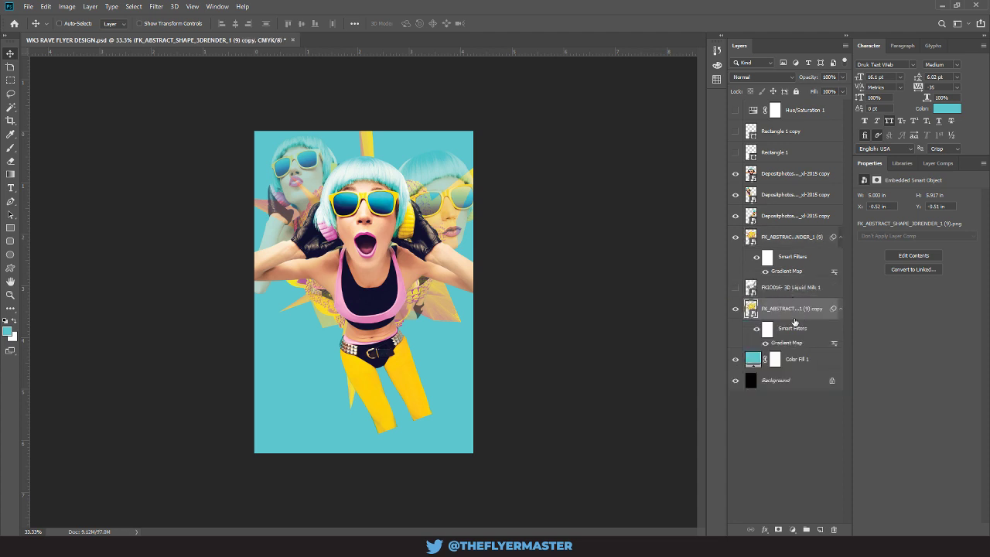
pyautogui.doubleClick(793, 320)
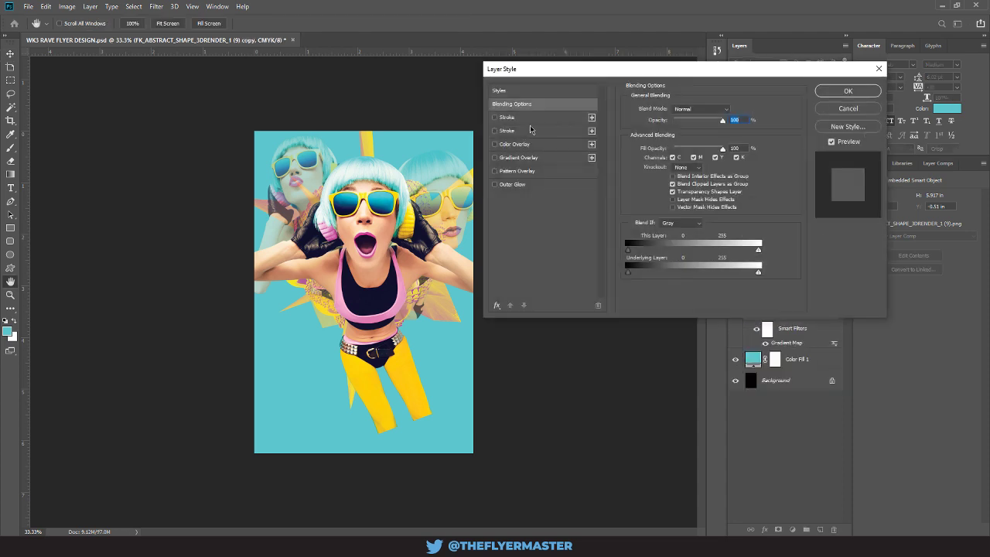
pyautogui.click(523, 146)
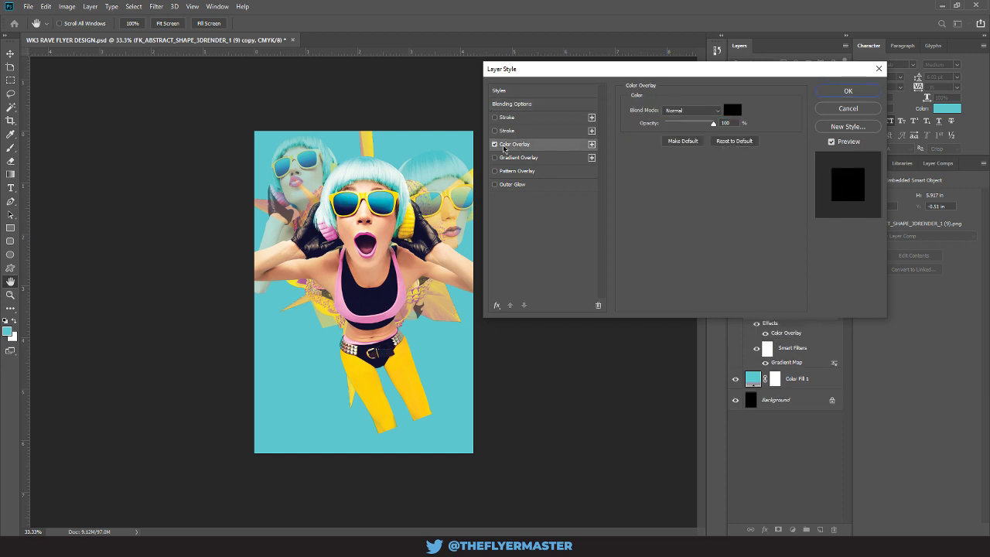
pyautogui.click(731, 111)
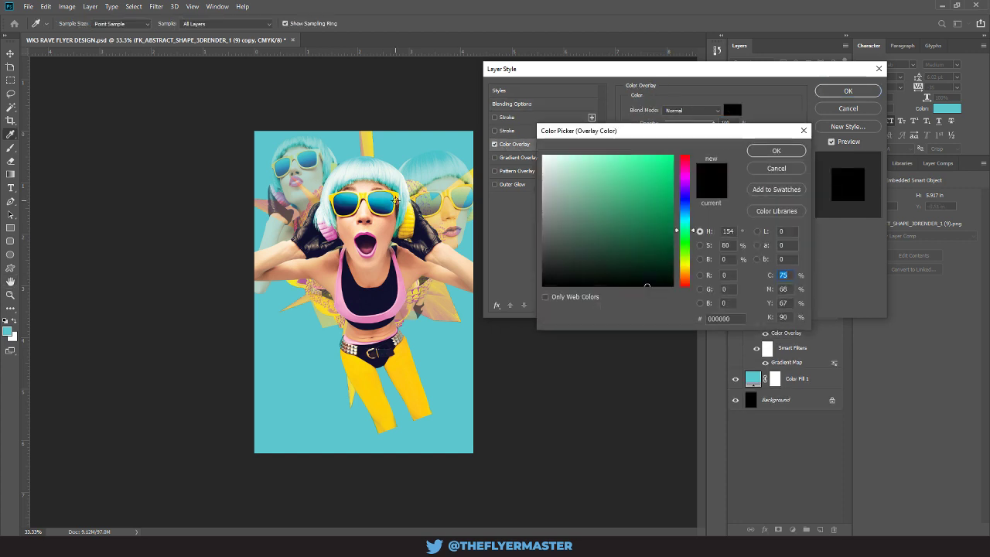
pyautogui.click(395, 195)
pyautogui.click(774, 152)
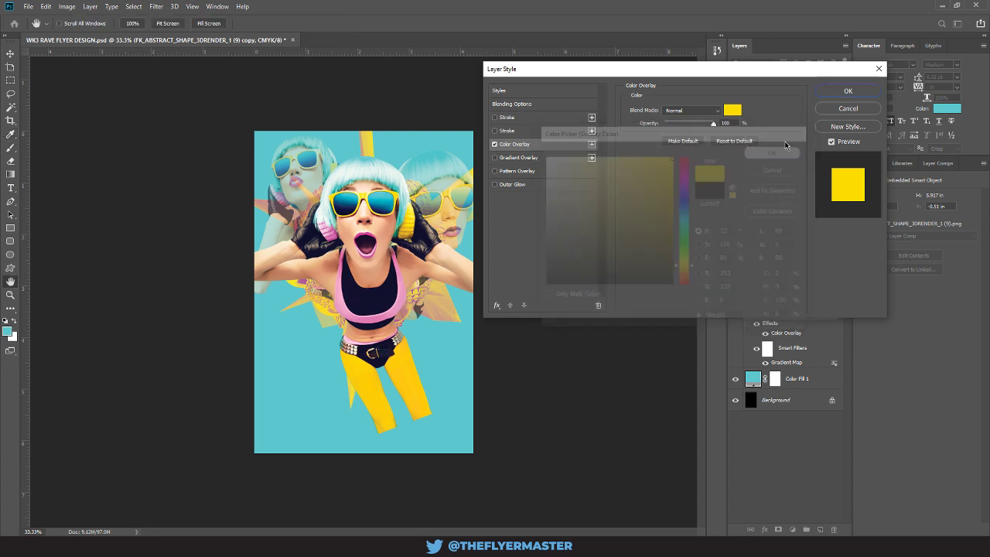
pyautogui.click(844, 92)
# Step: Enlarge the duplicated yellow shape to about 27.3% and rotate it to about 33.8°
pyautogui.hotkey('ctrl', 't')
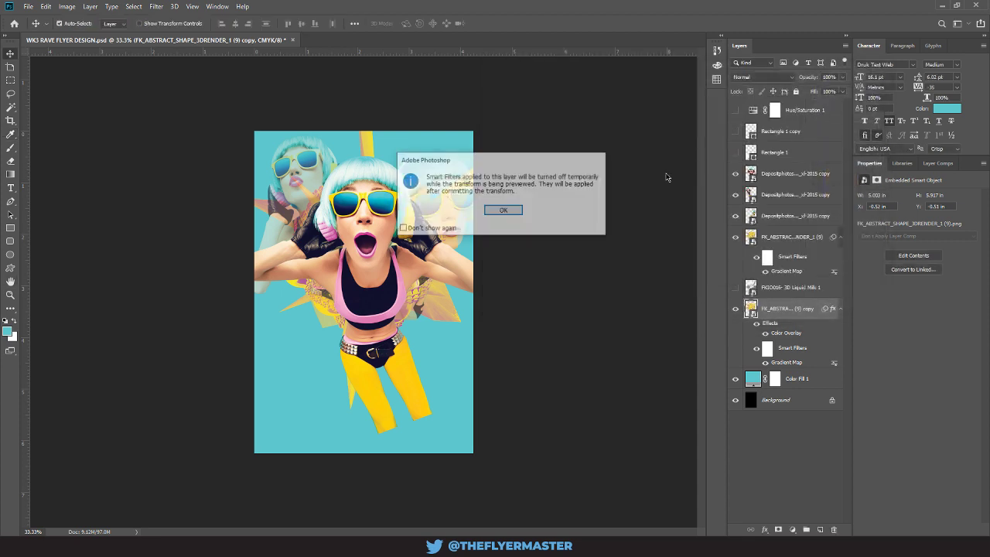
pyautogui.click(500, 212)
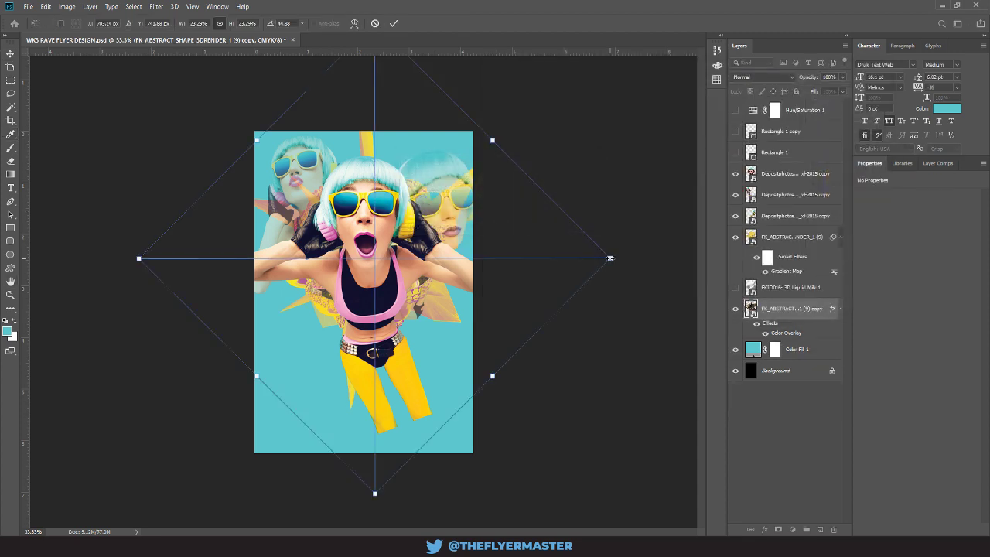
pyautogui.moveTo(610, 257); pyautogui.dragTo(650, 258)
pyautogui.moveTo(629, 205); pyautogui.dragTo(615, 163)
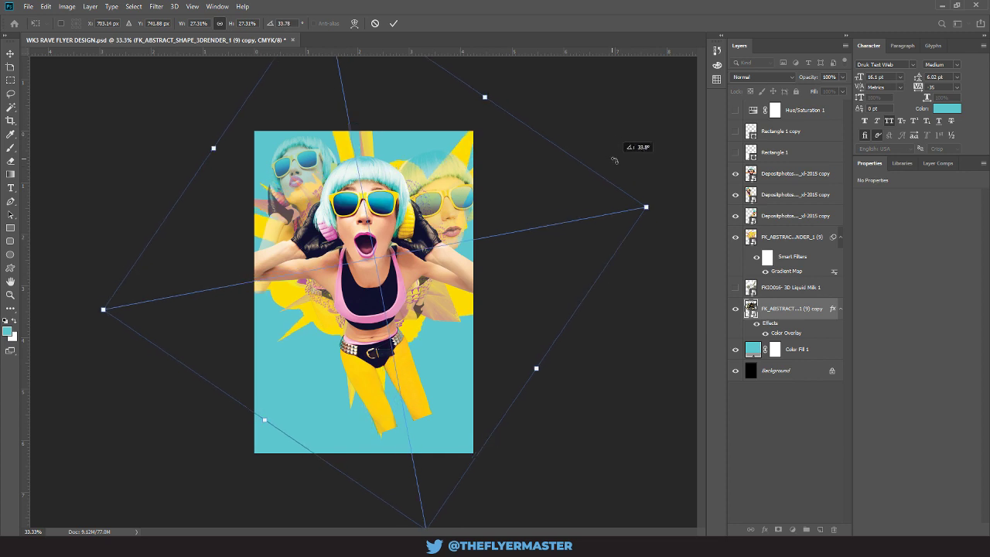
pyautogui.press('Return')
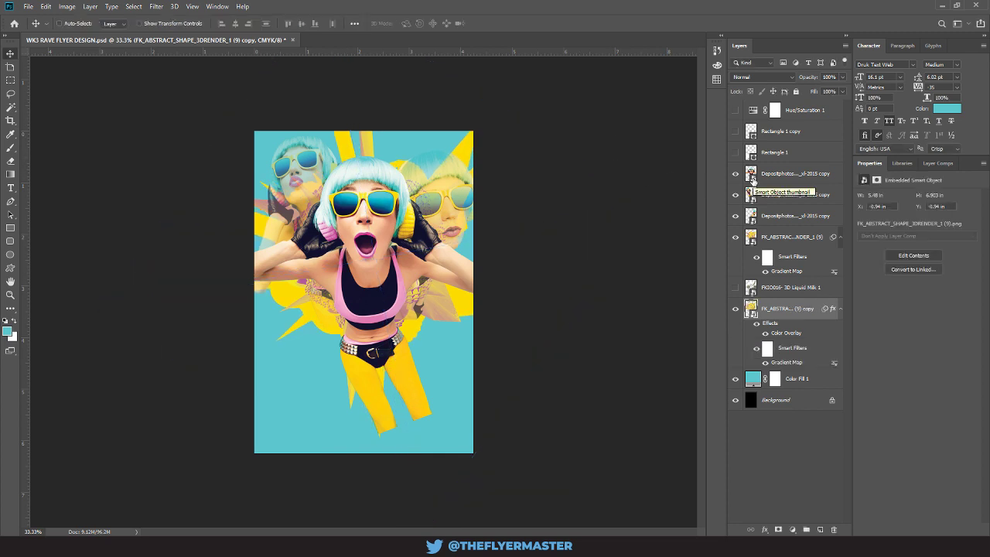
# Step: Open the color of the magenta stop in the Gradient Map of the upper abstract shape layer for editing
pyautogui.hotkey('ctrl', '+')
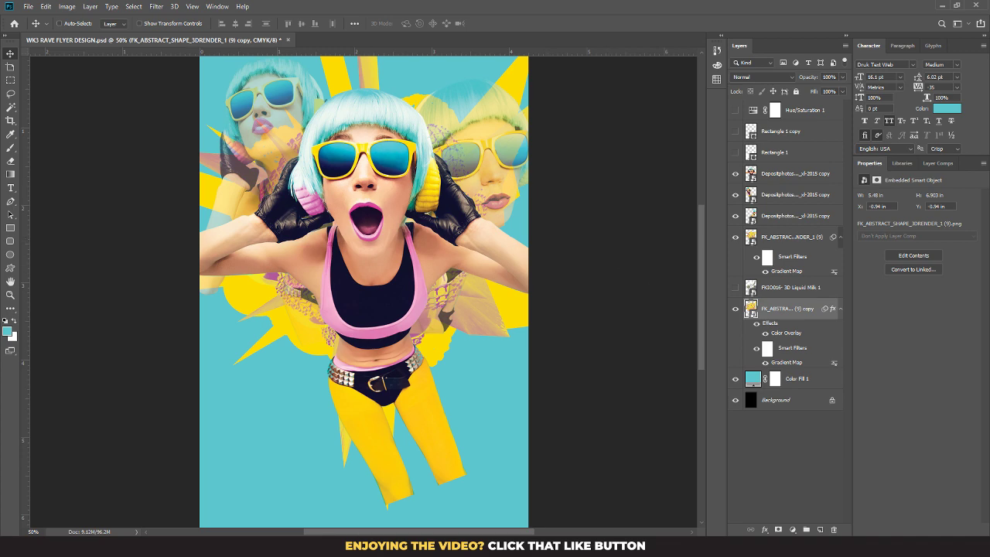
pyautogui.click(315, 547)
pyautogui.click(316, 548)
pyautogui.click(758, 241)
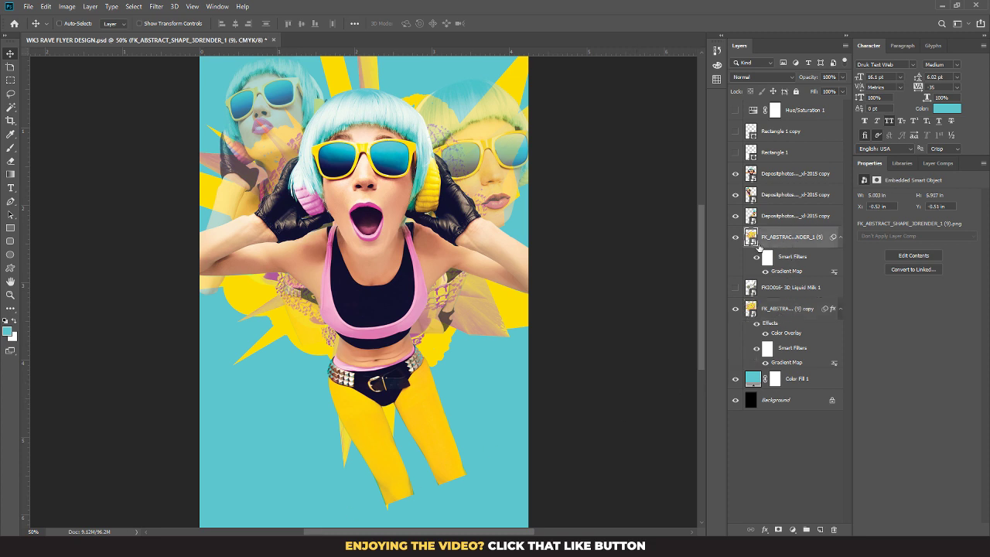
pyautogui.doubleClick(783, 271)
pyautogui.click(682, 163)
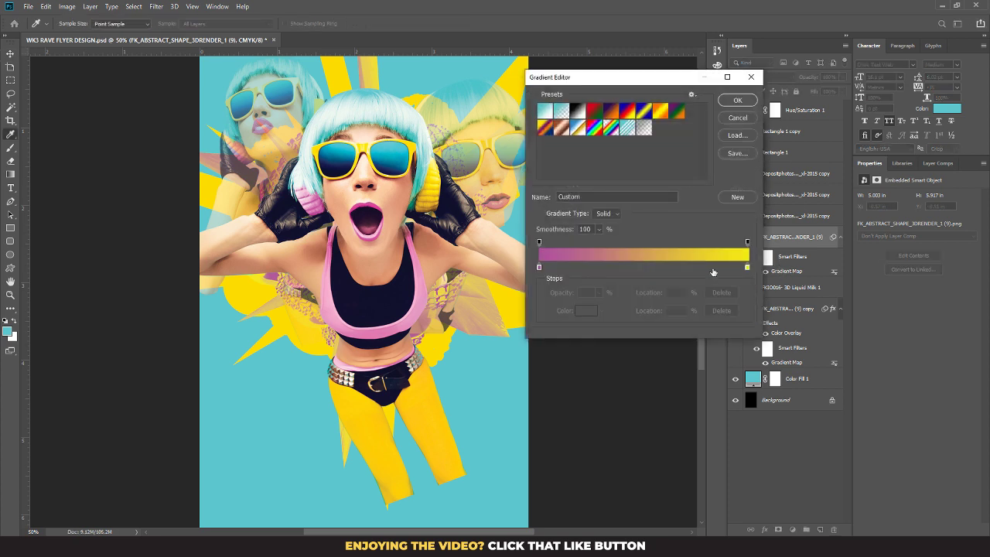
pyautogui.click(539, 267)
pyautogui.click(585, 310)
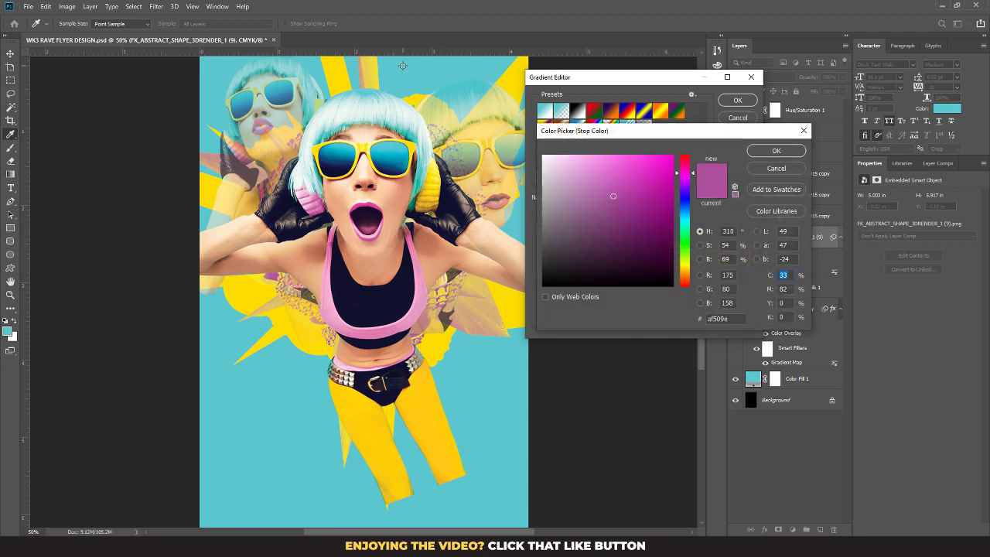
# Step: Try cyan, white, green, lime, teal and purple colors for the gradient's magenta stop
pyautogui.click(684, 218)
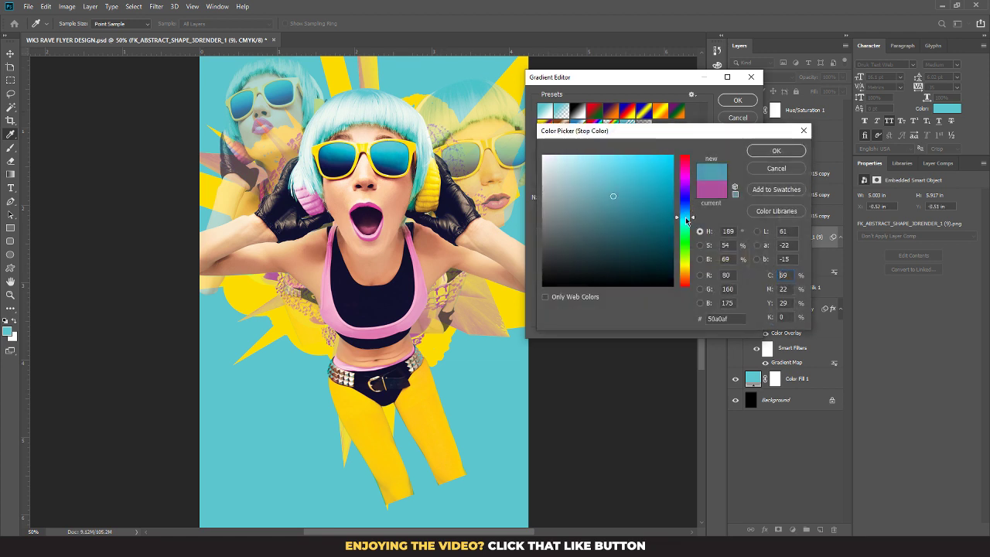
pyautogui.moveTo(670, 169); pyautogui.dragTo(543, 156)
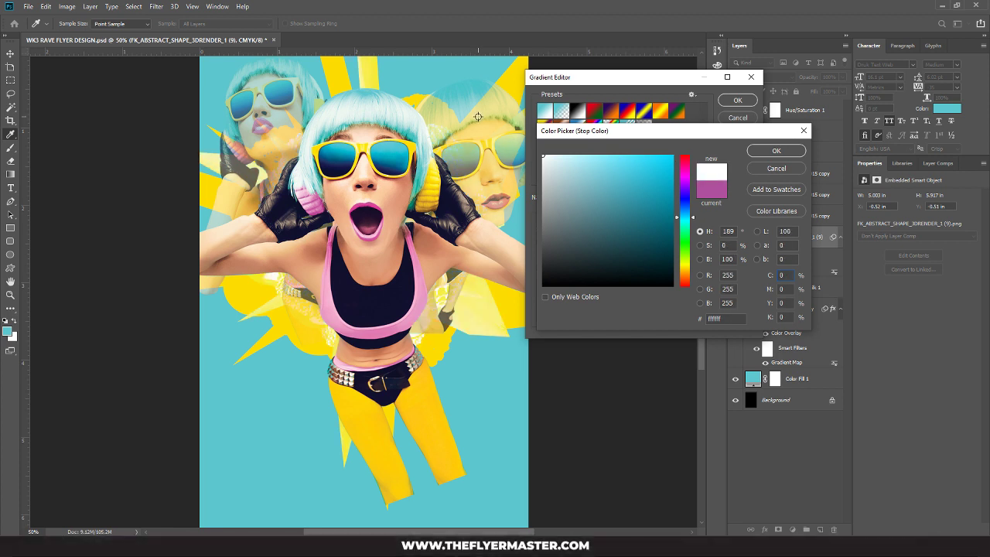
pyautogui.moveTo(554, 199); pyautogui.dragTo(685, 245)
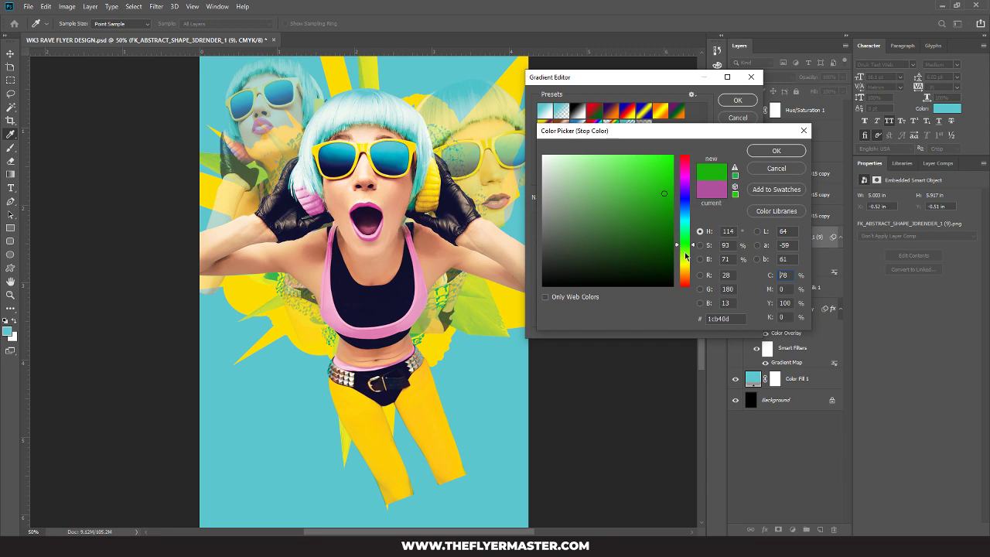
pyautogui.click(685, 261)
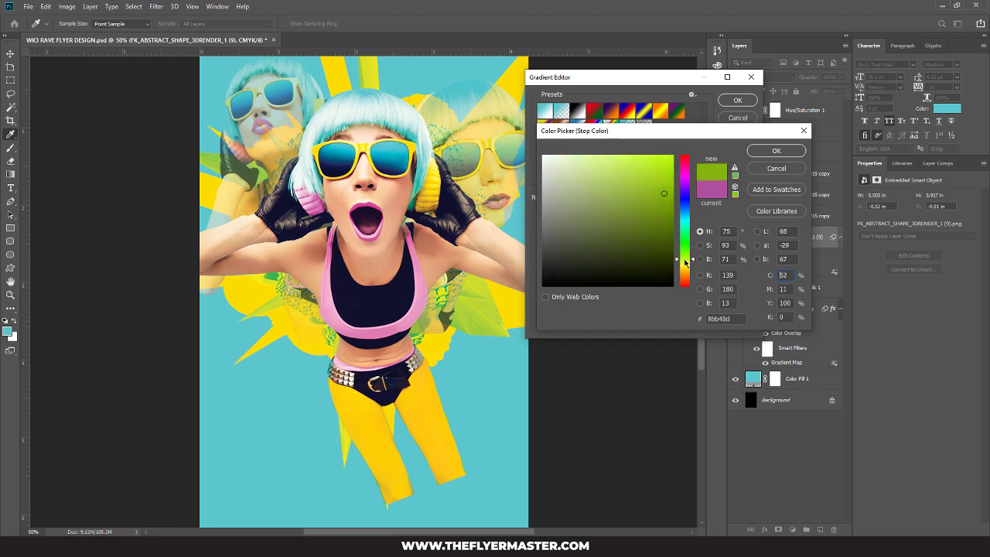
pyautogui.click(679, 272)
pyautogui.click(687, 220)
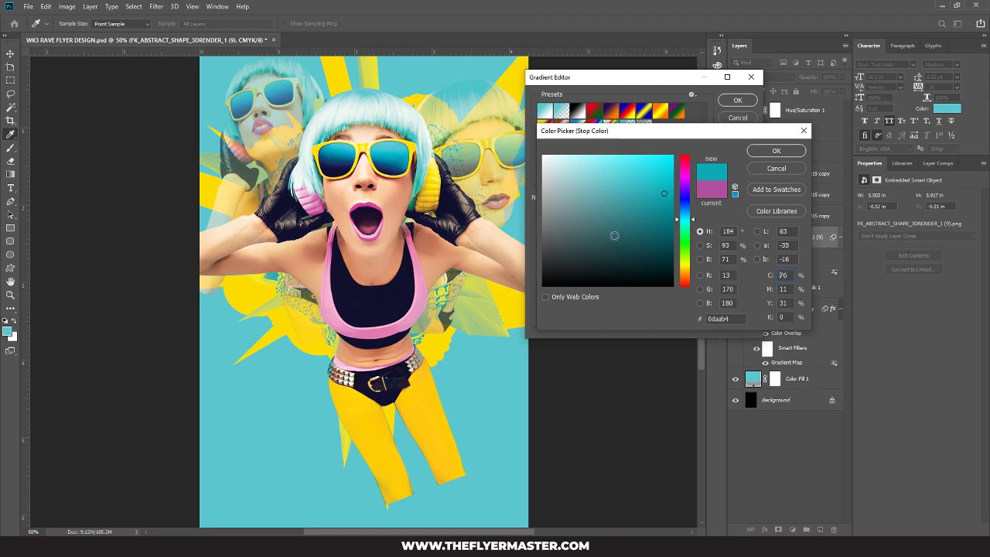
pyautogui.click(685, 186)
# Step: Set the gradient's first stop to the bright blue 03b5f0
pyautogui.click(671, 162)
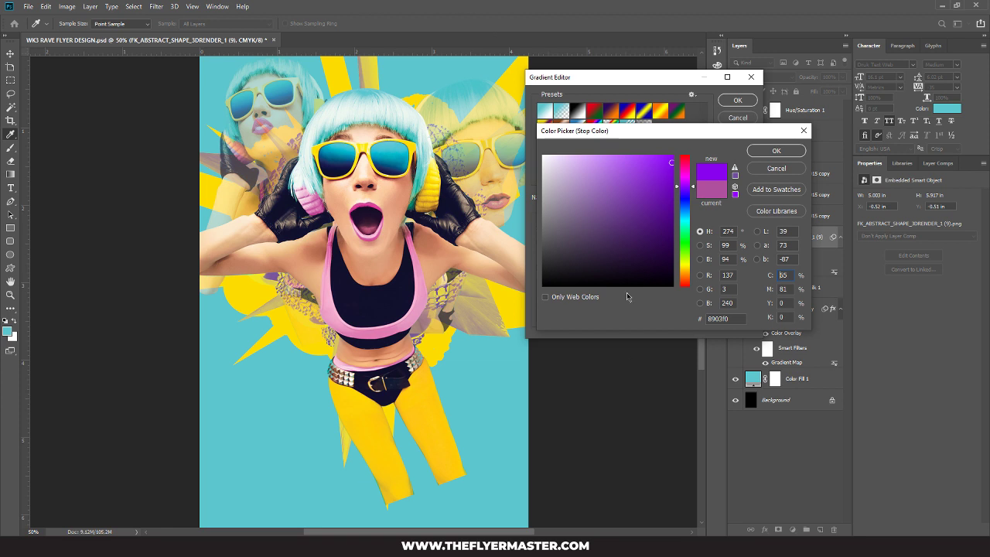
pyautogui.moveTo(680, 196); pyautogui.dragTo(680, 215)
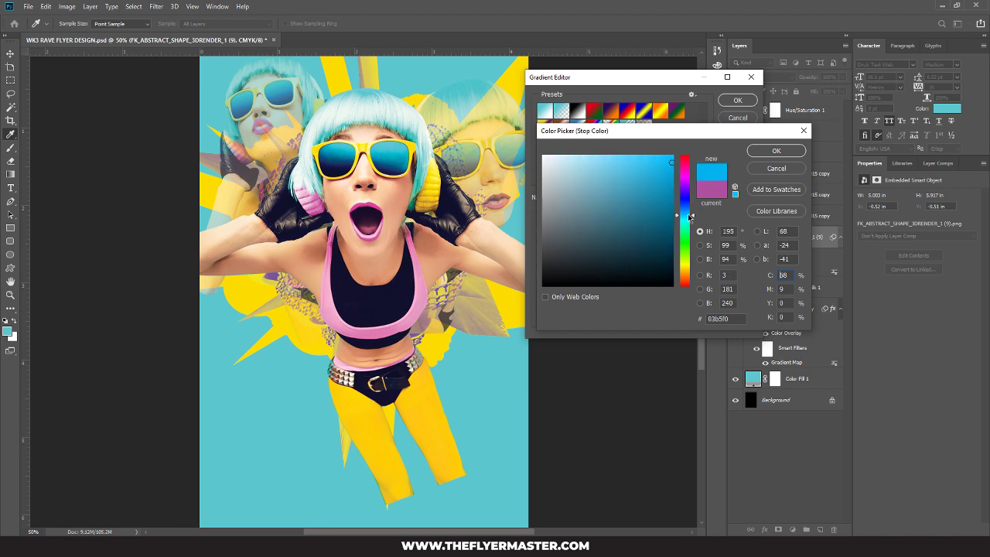
pyautogui.click(771, 152)
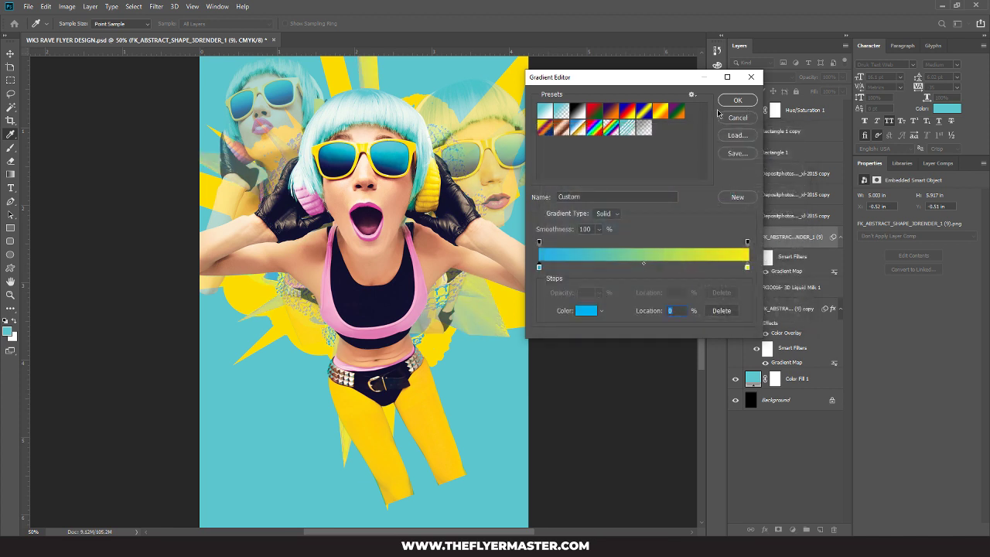
# Step: Accept the blue-to-yellow gradient and apply the Gradient Map with Reverse turned off
pyautogui.click(734, 101)
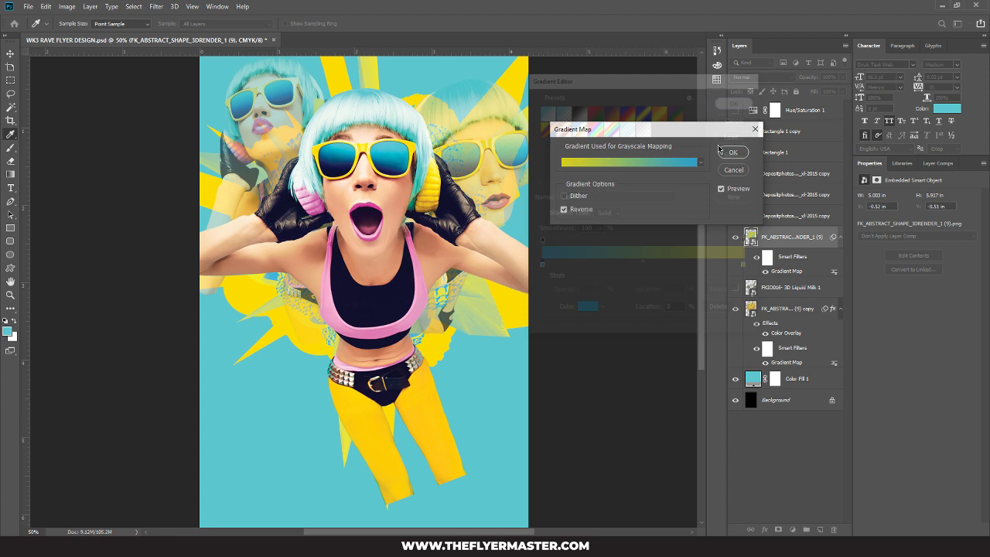
pyautogui.click(564, 211)
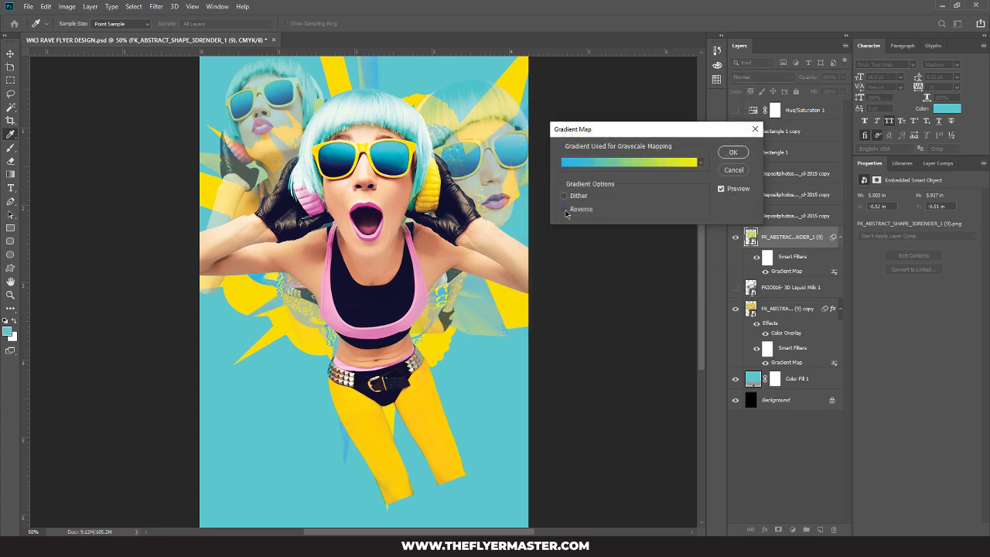
pyautogui.click(730, 153)
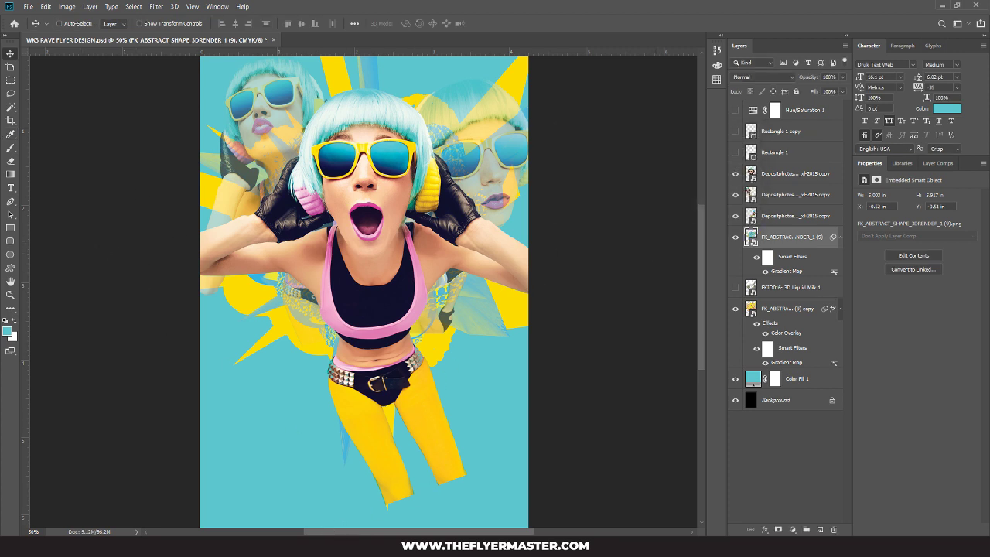
# Step: Save the flyer document and switch to File Explorer to open the 3D RENDER folder inside _TODO
pyautogui.moveTo(291, 549)
pyautogui.hotkey('ctrl', 's')
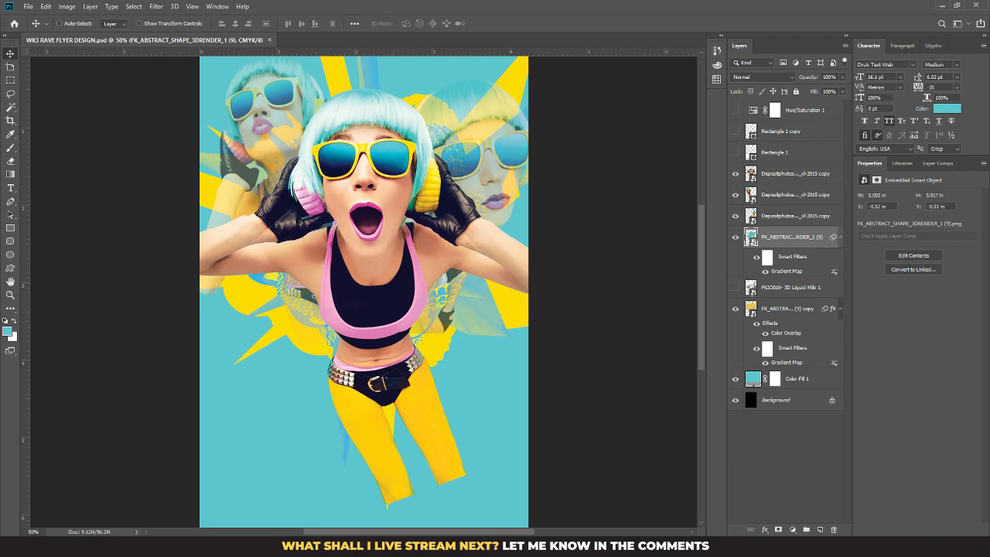
pyautogui.hotkey('alt', 'Tab')
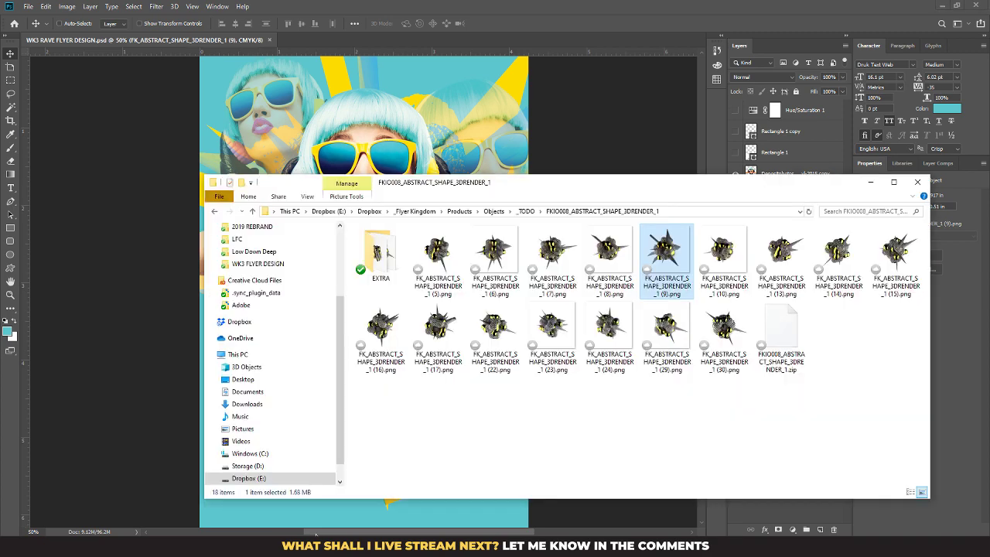
pyautogui.doubleClick(391, 259)
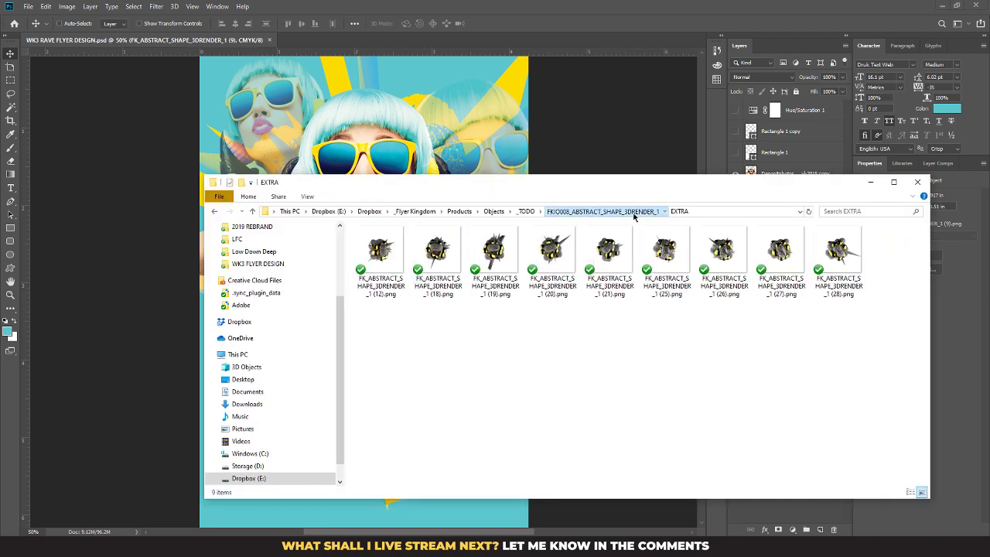
pyautogui.click(587, 211)
pyautogui.click(525, 211)
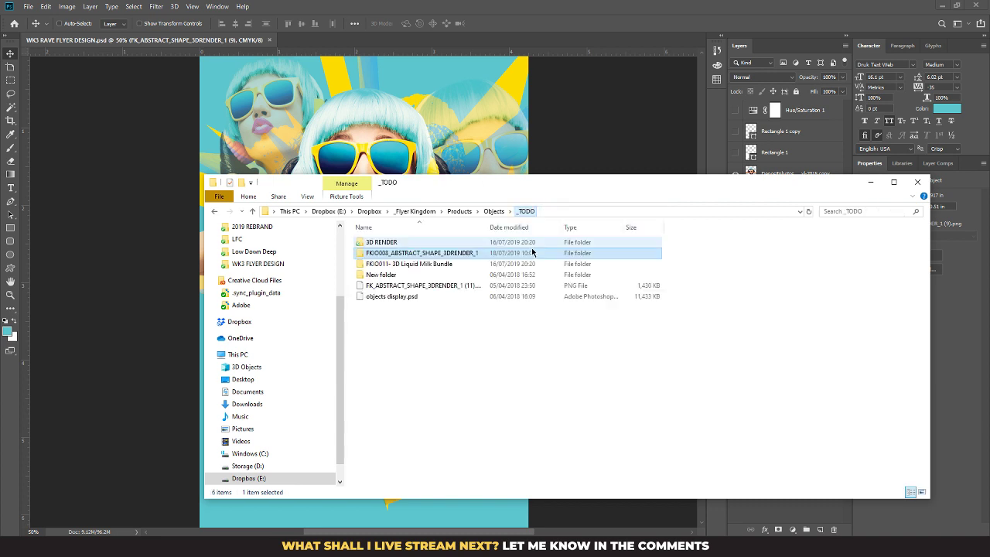
pyautogui.doubleClick(398, 240)
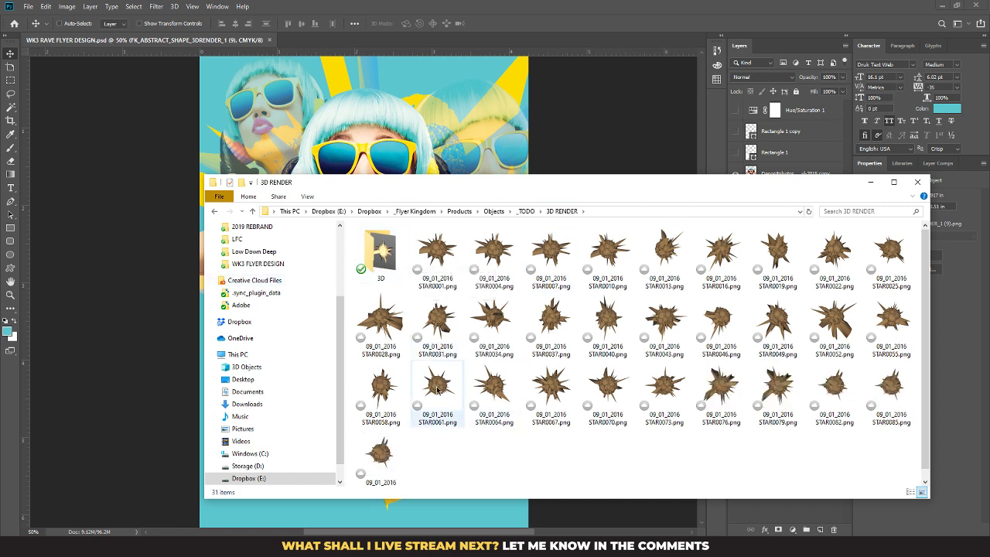
# Step: Place 09_01_2016 STAR0064.png in the Photoshop flyer, scaled to about 22.45% and moved up behind the main model
pyautogui.click(493, 395)
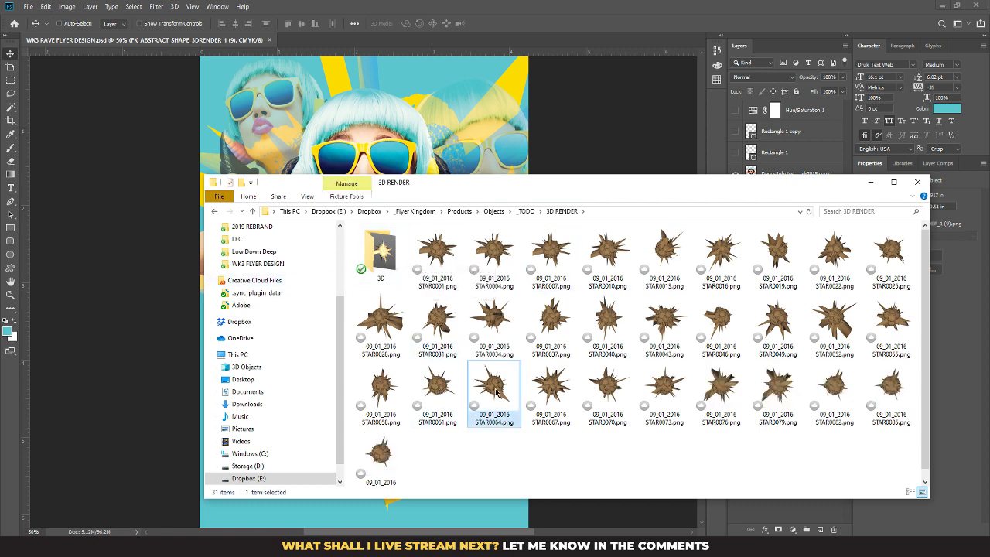
pyautogui.click(386, 139)
pyautogui.moveTo(312, 275); pyautogui.dragTo(314, 279)
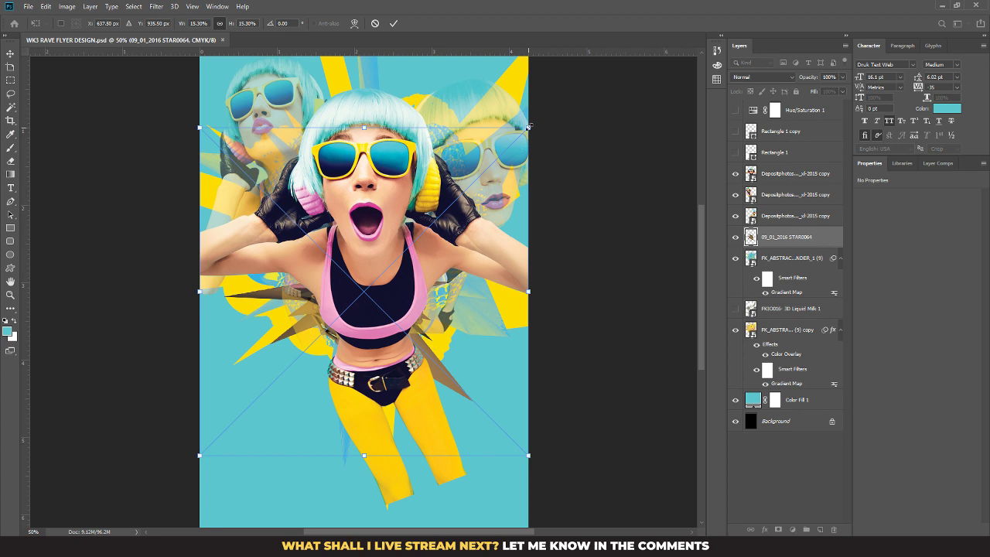
pyautogui.moveTo(528, 126); pyautogui.dragTo(553, 103)
pyautogui.moveTo(360, 262); pyautogui.dragTo(362, 210)
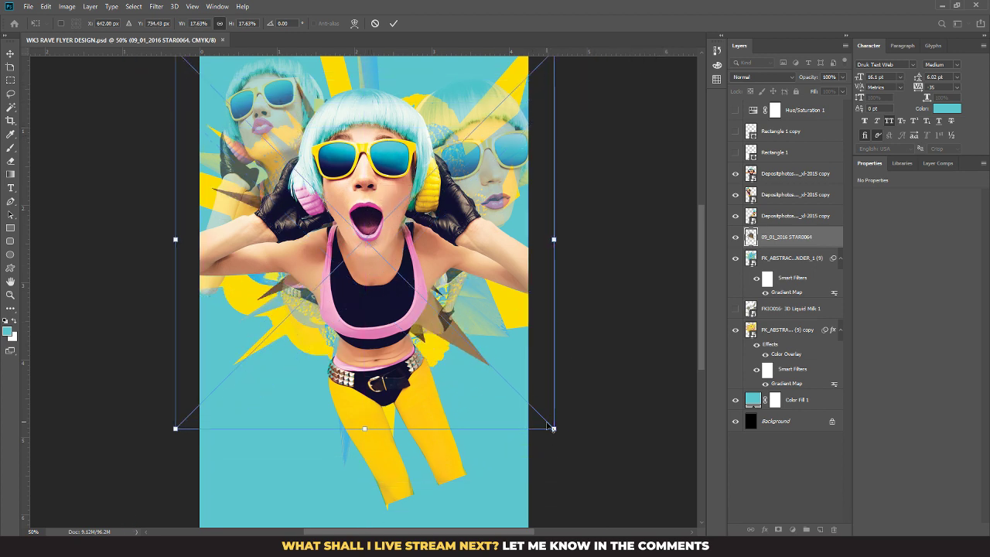
pyautogui.moveTo(553, 427); pyautogui.dragTo(630, 453)
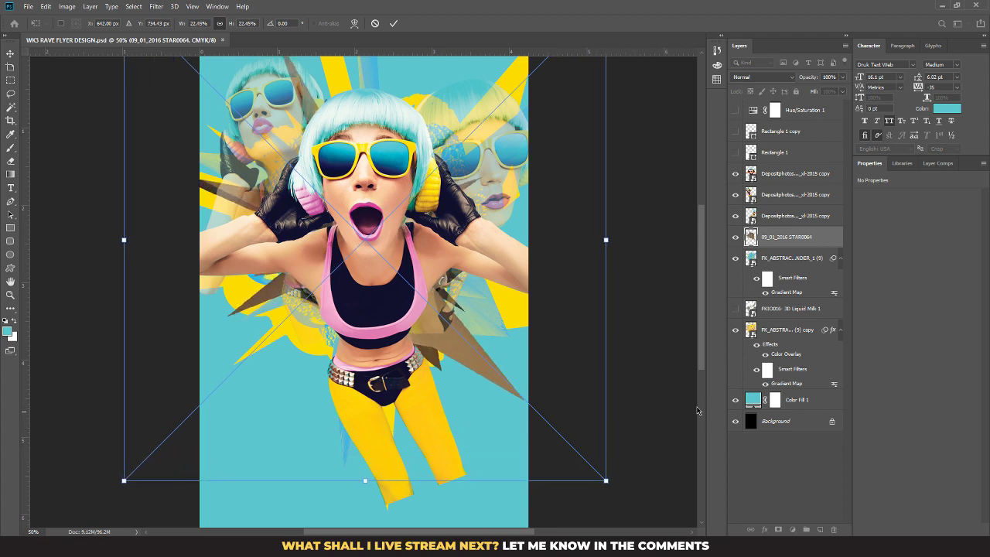
pyautogui.press('Return')
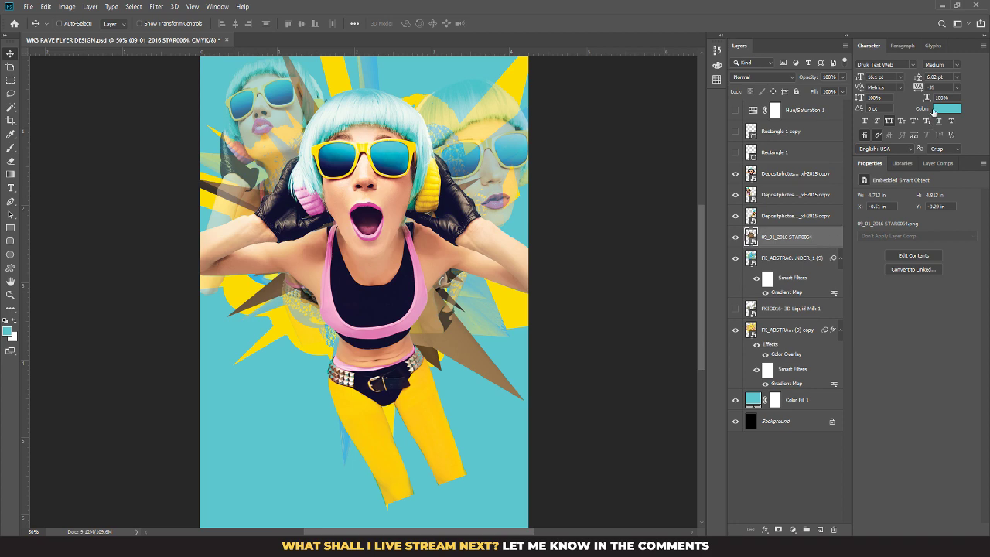
# Step: Apply a white (ffffff) Color Overlay at Normal blend mode to the 09_01_2016 STAR0064 layer
pyautogui.doubleClick(829, 236)
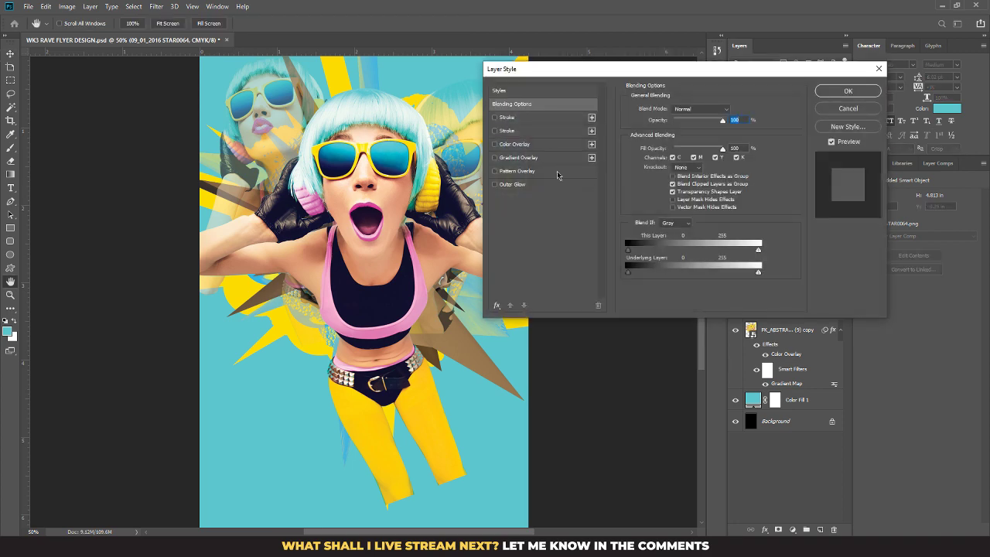
pyautogui.click(515, 144)
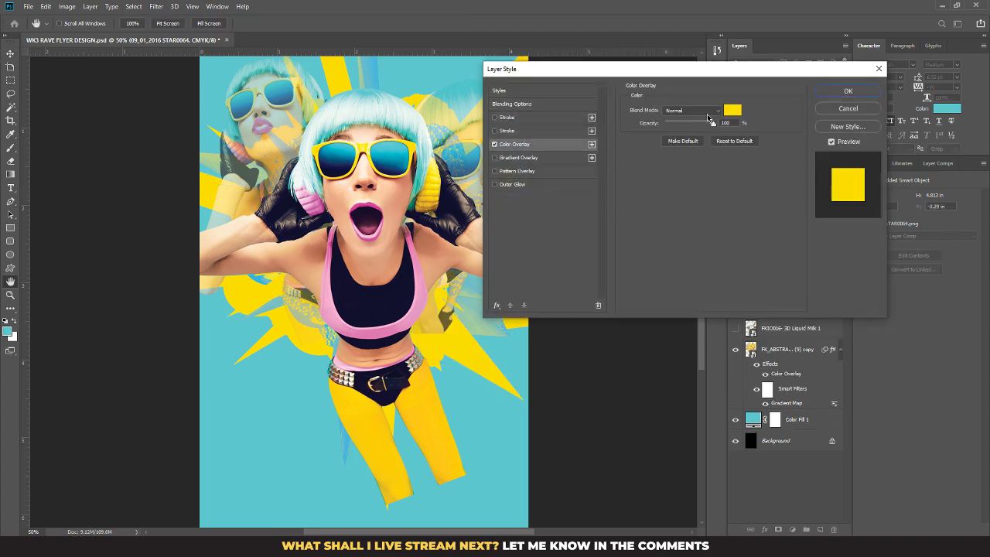
pyautogui.click(732, 110)
pyautogui.click(543, 155)
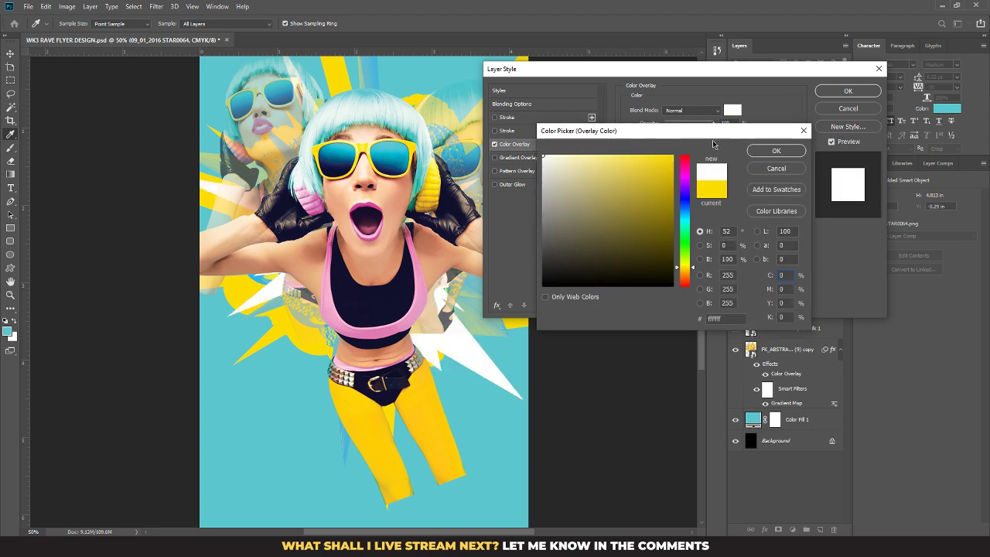
pyautogui.click(777, 150)
pyautogui.click(848, 90)
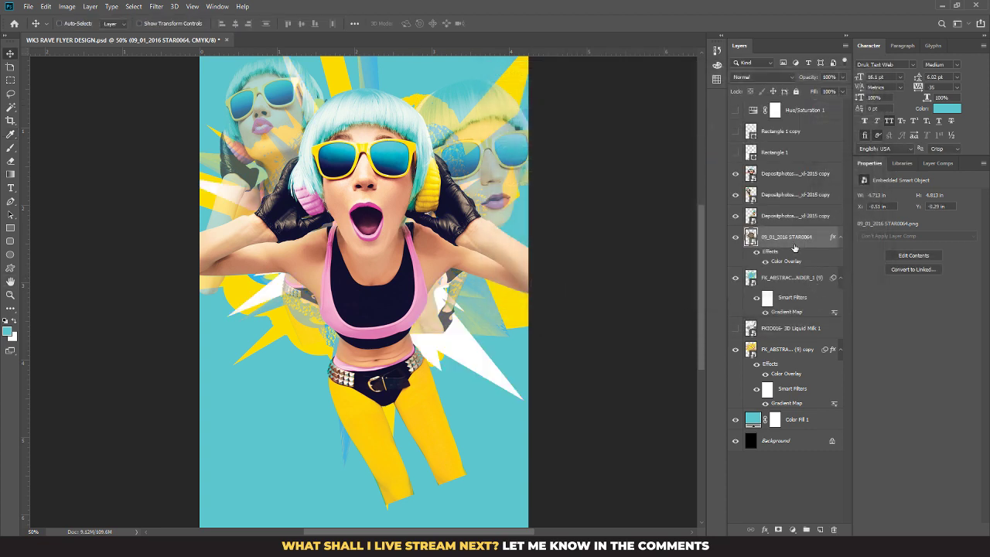
# Step: Move the white star layer directly beneath the main model's layer and shift it slightly up, to about X -0.46 in, Y -0.39 in
pyautogui.moveTo(787, 238); pyautogui.dragTo(792, 186)
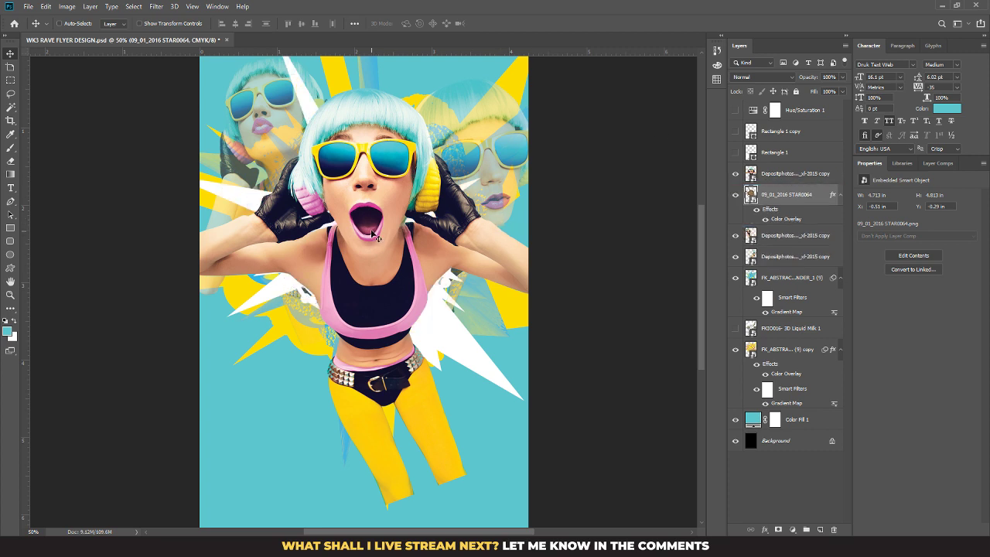
pyautogui.moveTo(375, 232); pyautogui.dragTo(378, 226)
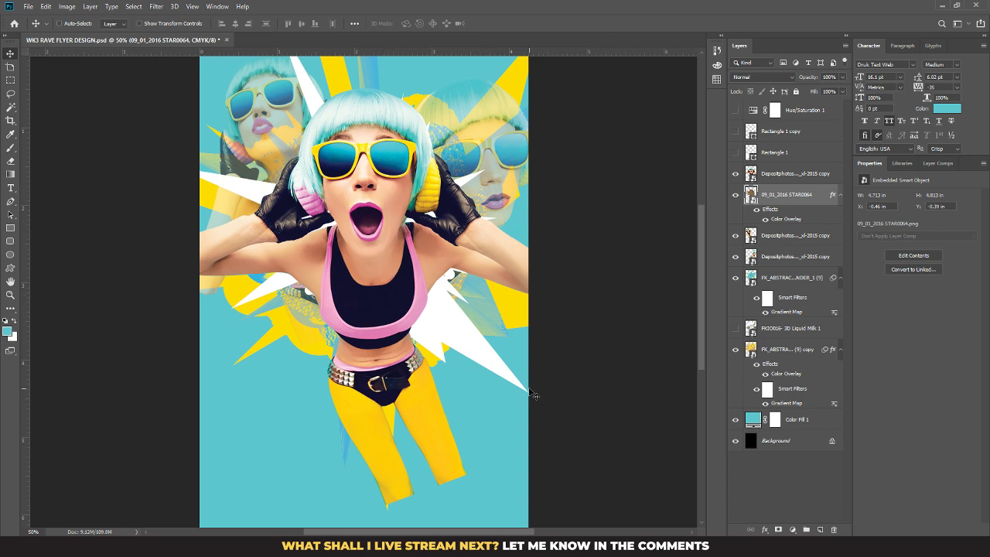
pyautogui.hotkey('ctrl', '-')
pyautogui.hotkey('ctrl', '-')
pyautogui.hotkey('ctrl', '+')
pyautogui.hotkey('ctrl', '+')
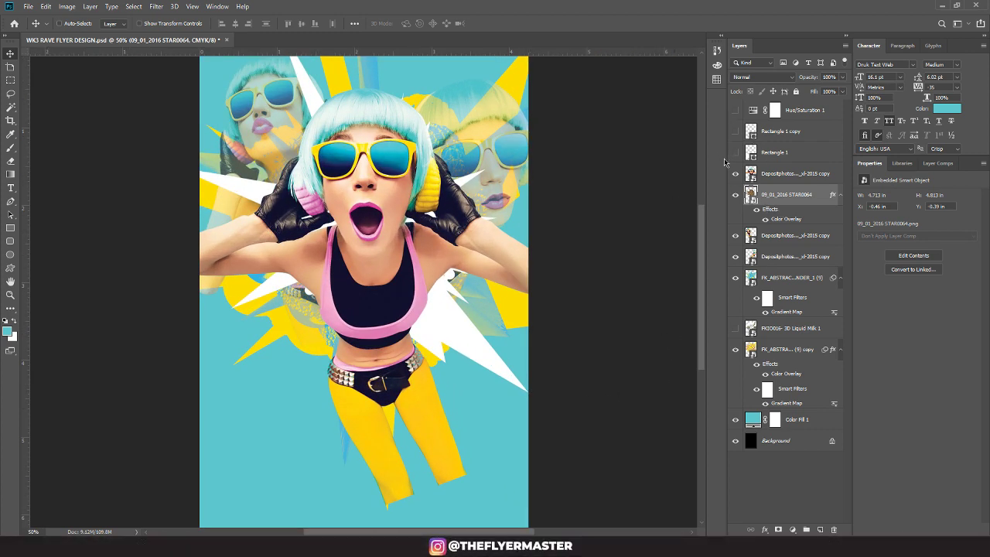
# Step: Switch to File Explorer, open the Images folder inside Dropbox's Design Assets and enlarge the window to full screen
pyautogui.moveTo(315, 546)
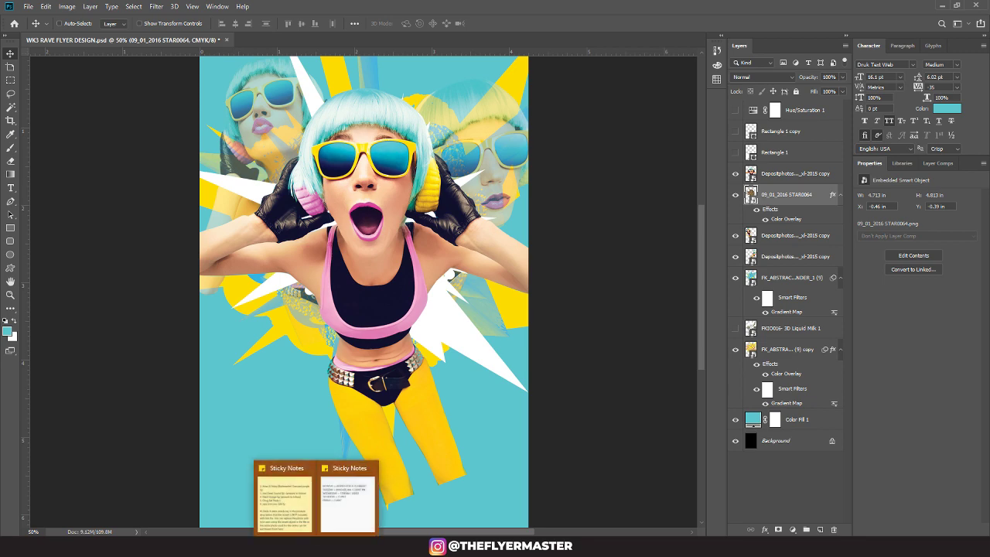
pyautogui.click(242, 510)
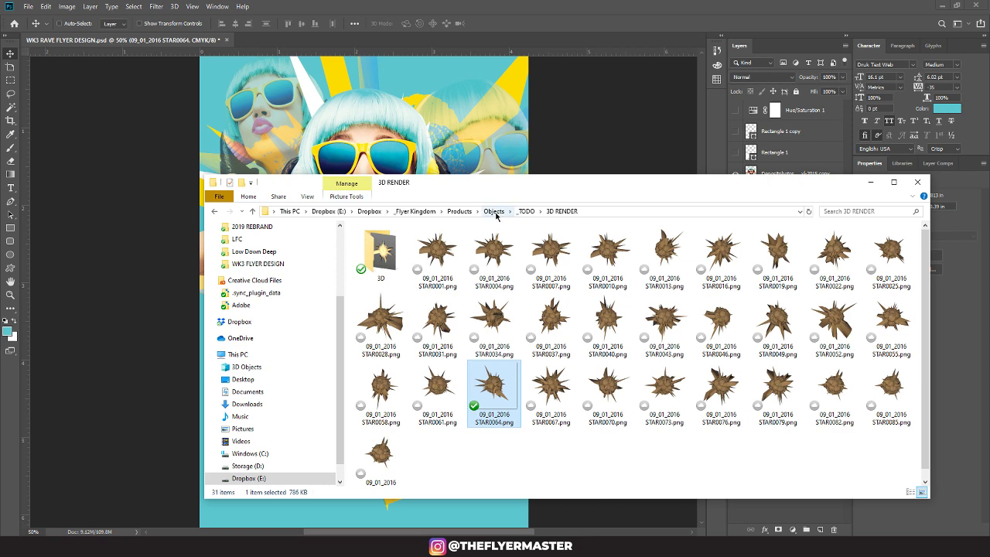
pyautogui.click(369, 212)
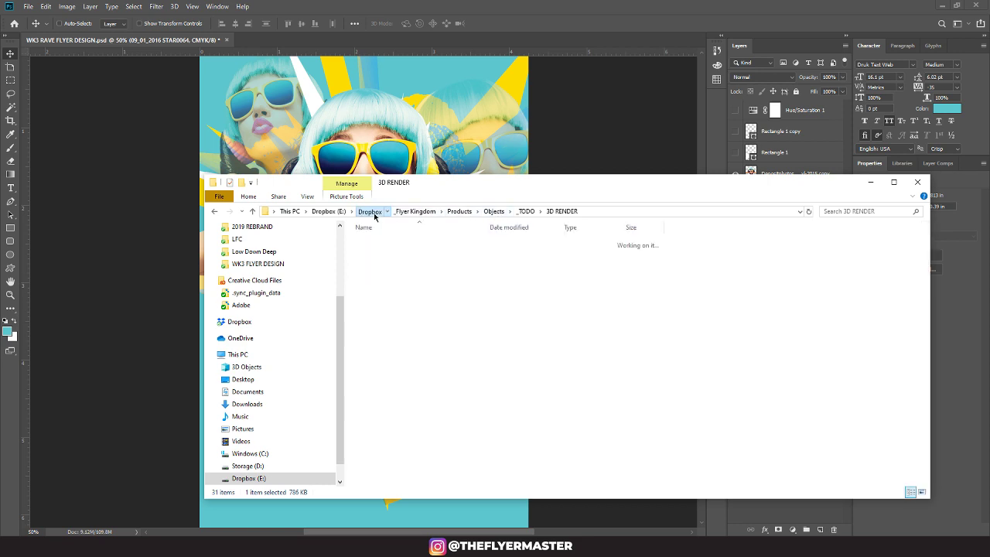
pyautogui.doubleClick(407, 265)
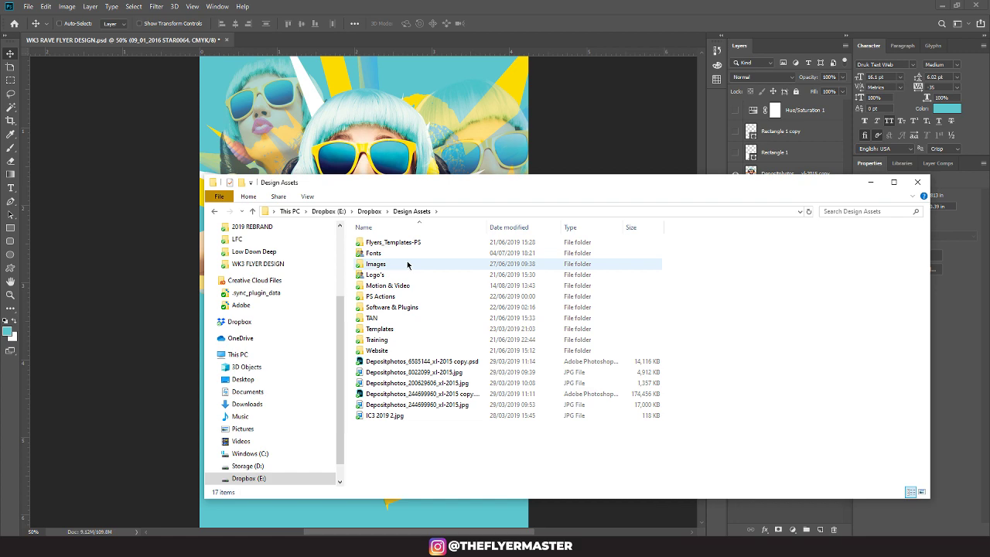
pyautogui.doubleClick(405, 264)
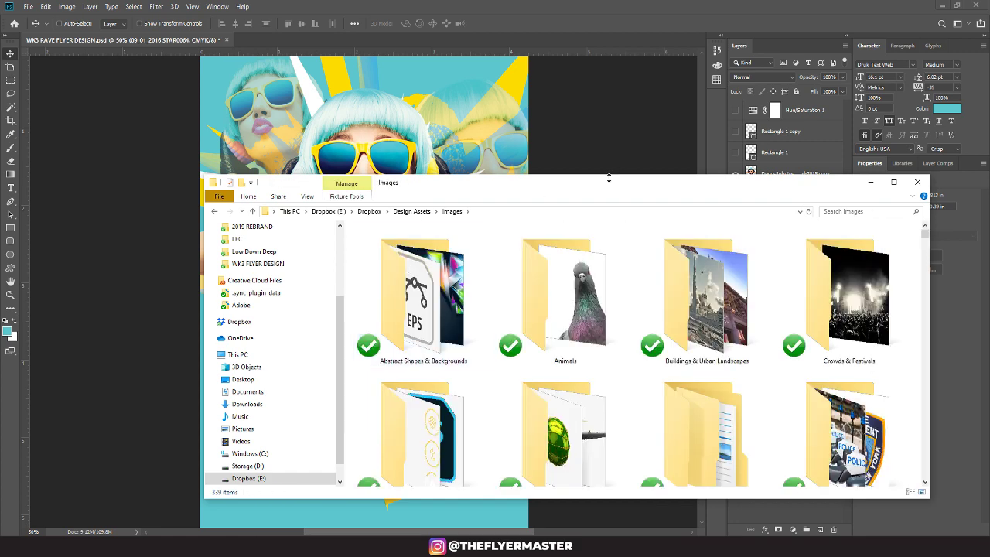
pyautogui.moveTo(619, 189); pyautogui.dragTo(596, 100)
pyautogui.click(872, 92)
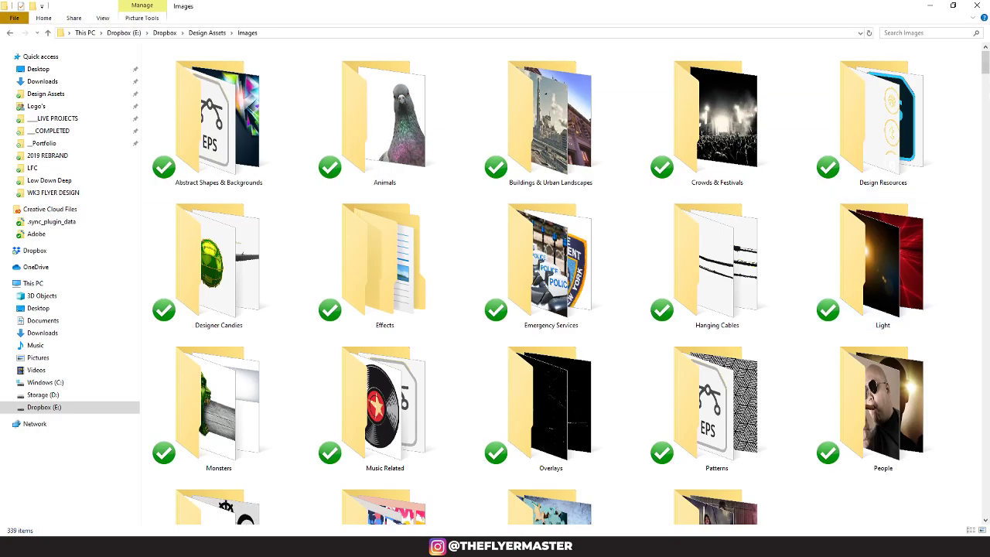
# Step: Look through the stock pictures in the Images folder for one to use in the flyer
pyautogui.moveTo(985, 68); pyautogui.dragTo(984, 91)
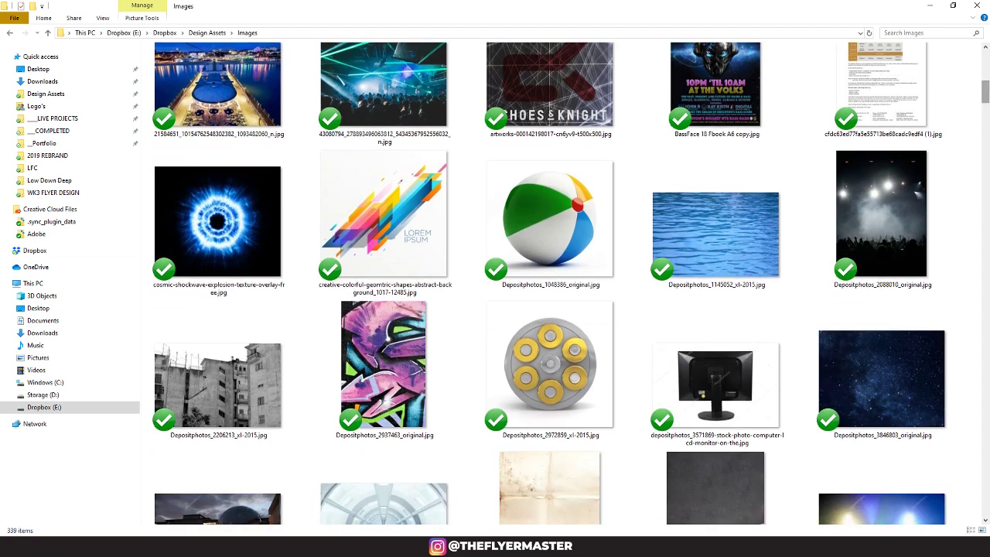
pyautogui.moveTo(985, 91); pyautogui.dragTo(986, 128)
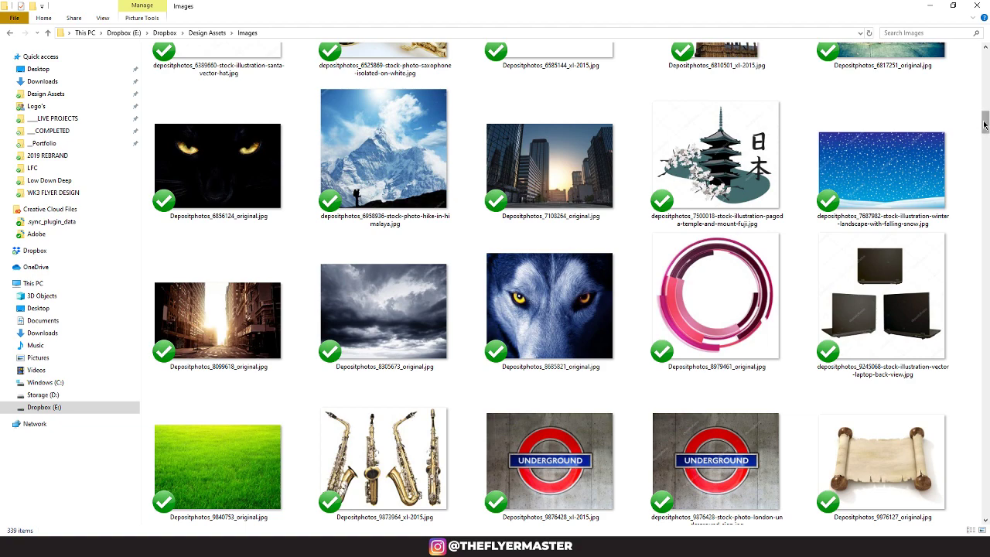
pyautogui.moveTo(986, 126); pyautogui.dragTo(984, 154)
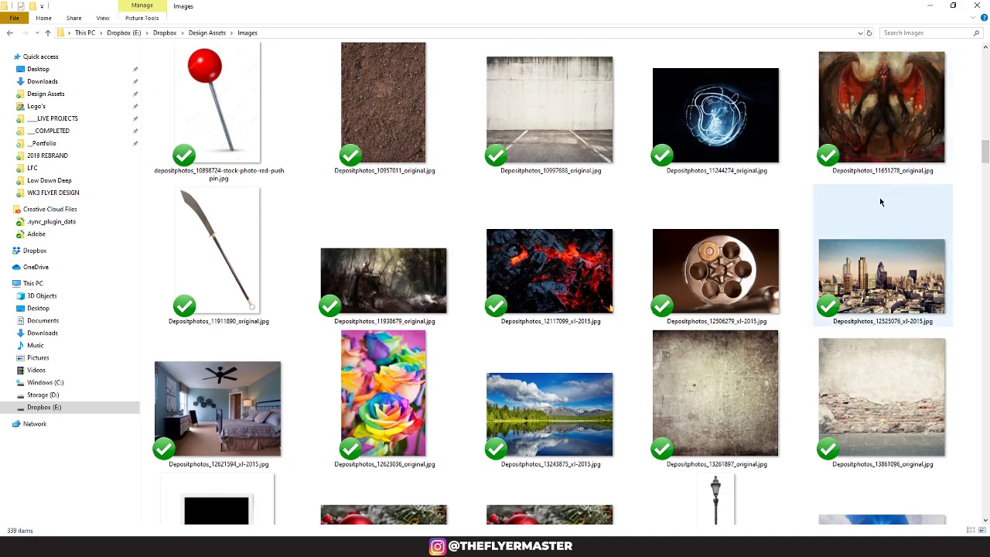
pyautogui.scroll(-3, 867, 216)
pyautogui.scroll(-4, 867, 217)
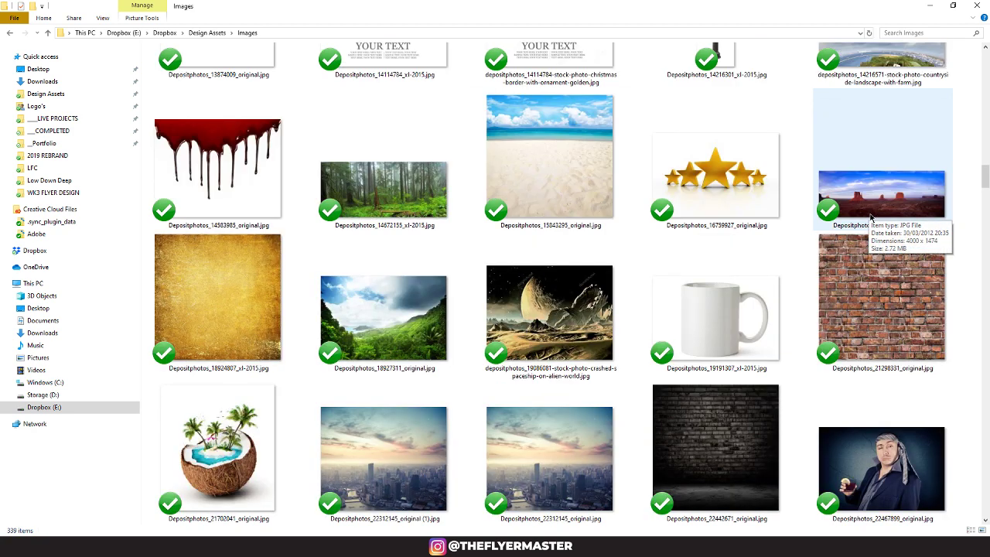
pyautogui.scroll(-4, 870, 218)
pyautogui.scroll(-4, 871, 218)
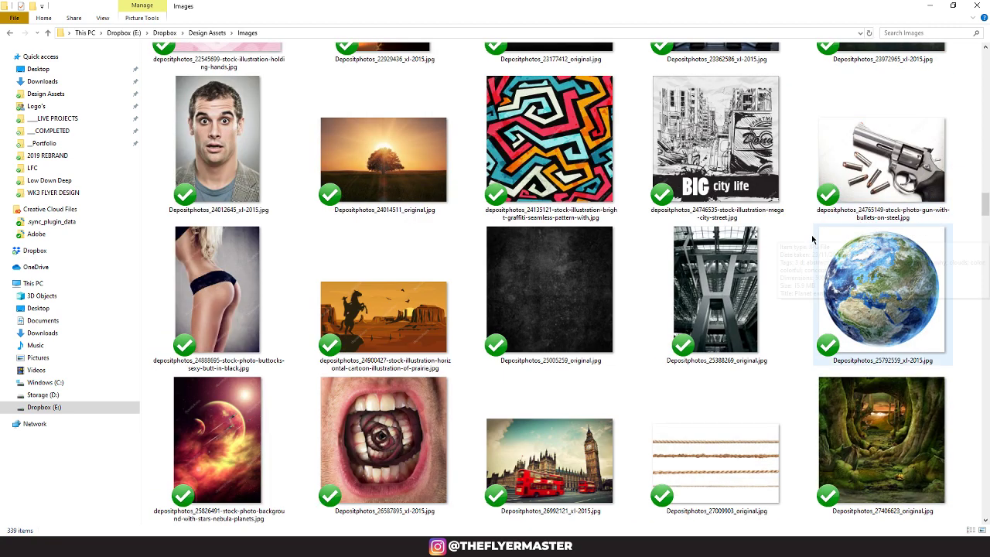
pyautogui.scroll(-10, 808, 240)
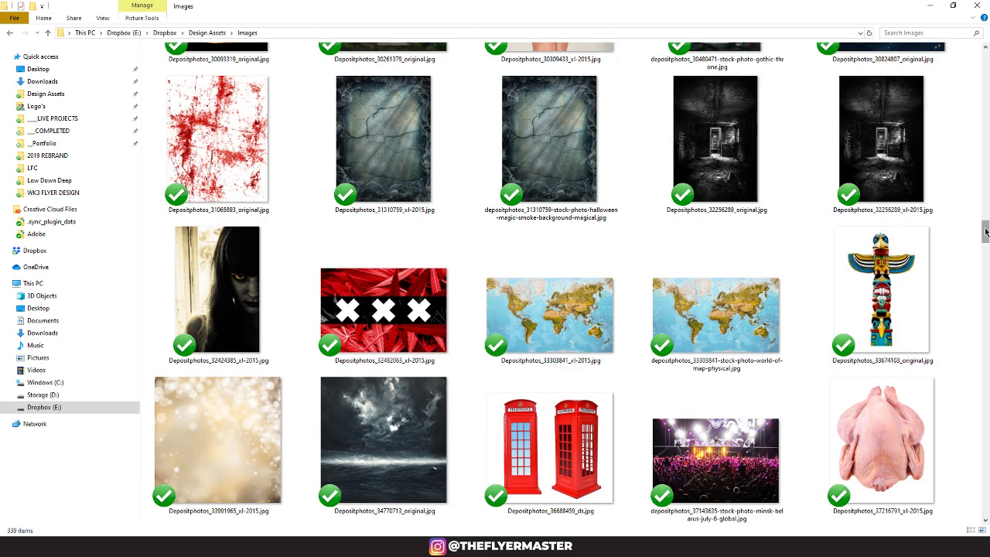
pyautogui.moveTo(984, 231); pyautogui.dragTo(985, 286)
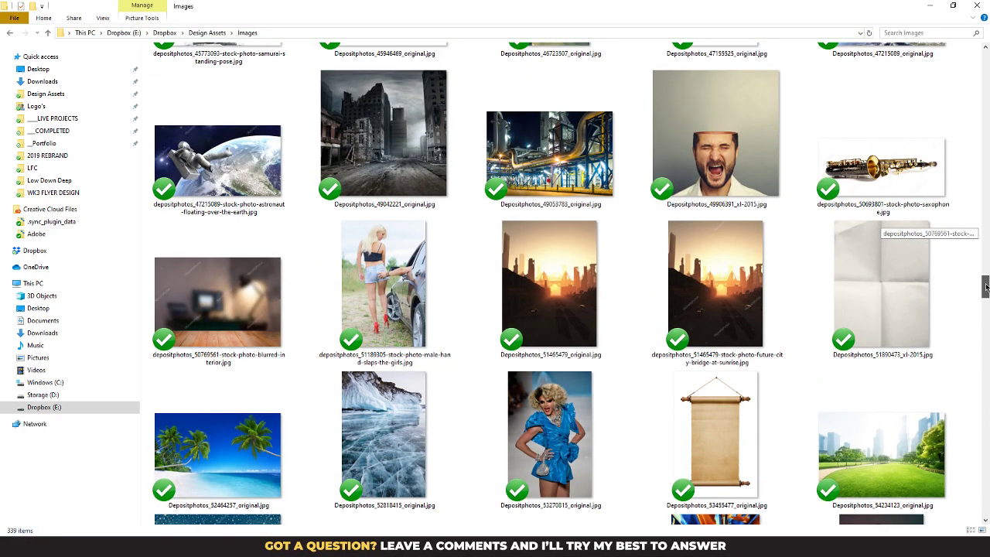
# Step: Place depositphotos_51465479-stock-photo-future-city-bridge-at-sunrise.jpg in the flyer and move its layer between Color Fill 1 and Background
pyautogui.click(736, 286)
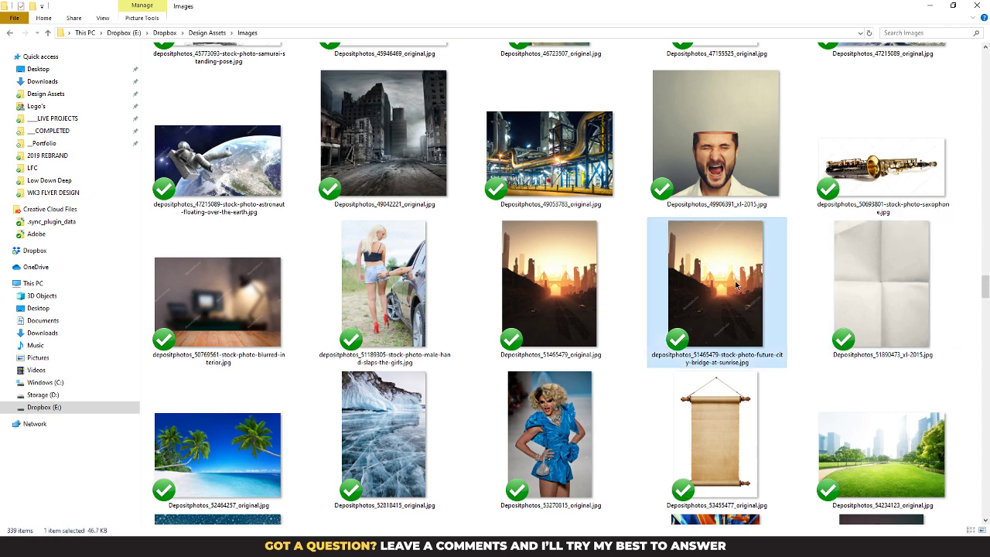
pyautogui.moveTo(745, 278); pyautogui.dragTo(377, 470)
pyautogui.press('Return')
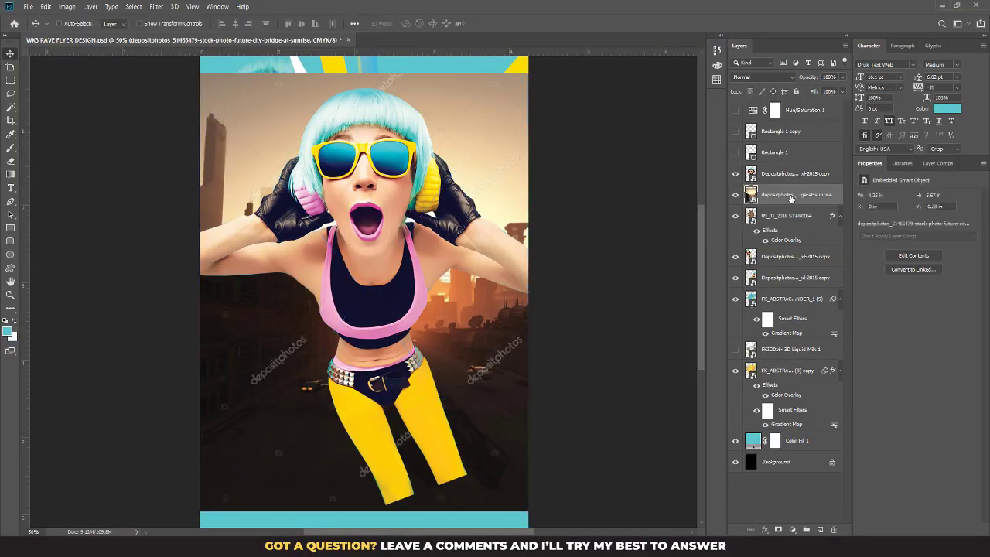
pyautogui.moveTo(790, 198); pyautogui.dragTo(799, 451)
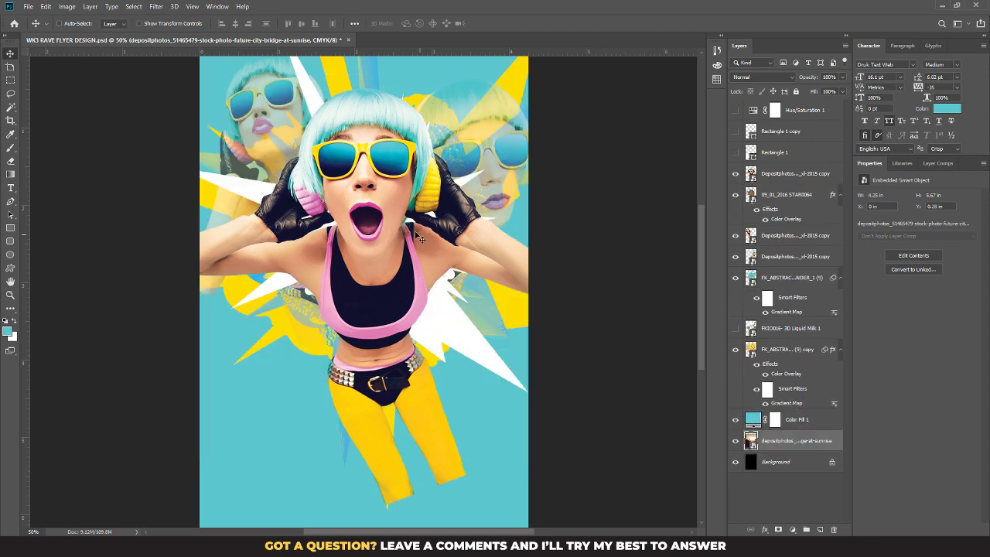
pyautogui.click(782, 467)
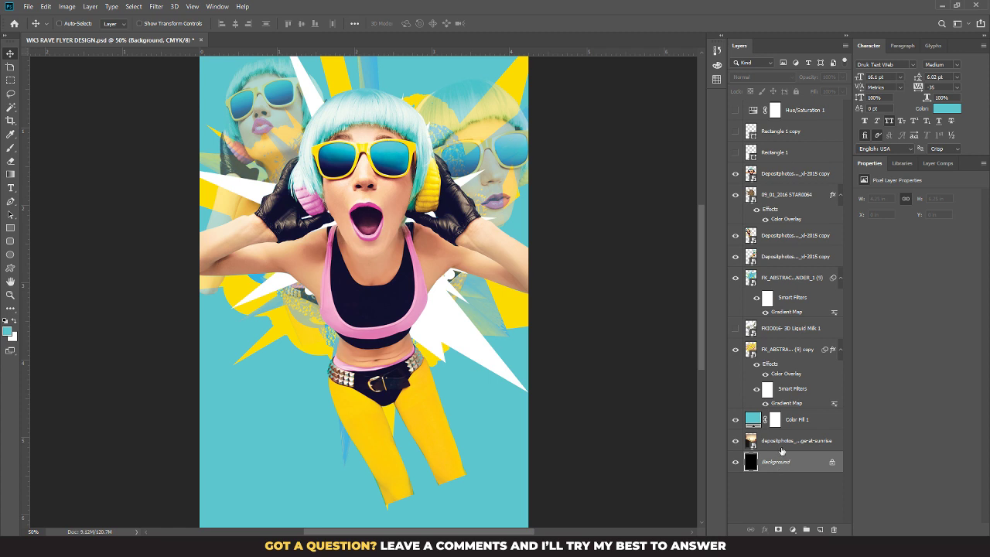
pyautogui.press('ctrl')
pyautogui.hotkey('ctrl', '-')
pyautogui.hotkey('ctrl', '-')
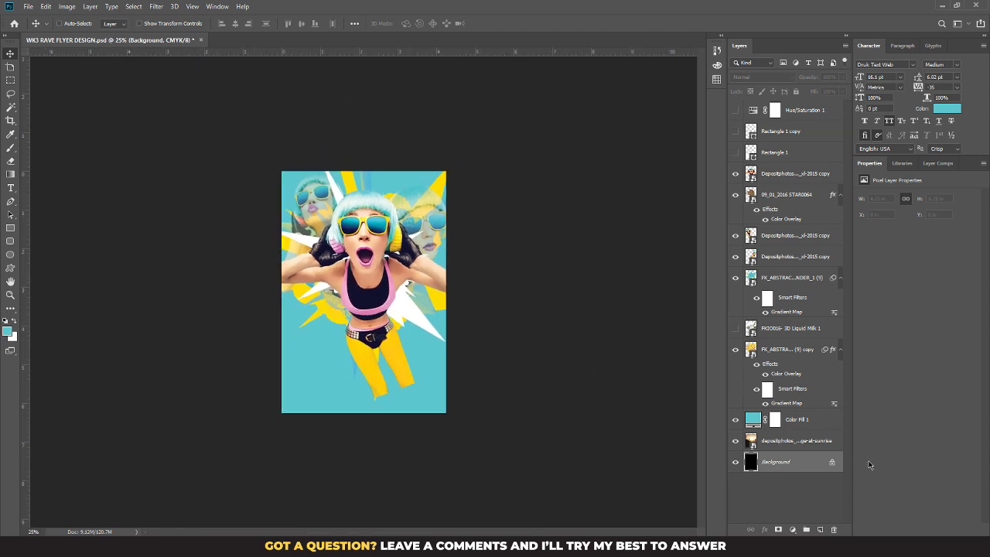
# Step: Scale the city bridge image up to about 5.00 × 6.67 in so it covers the whole flyer
pyautogui.click(823, 448)
pyautogui.hotkey('ctrl', 't')
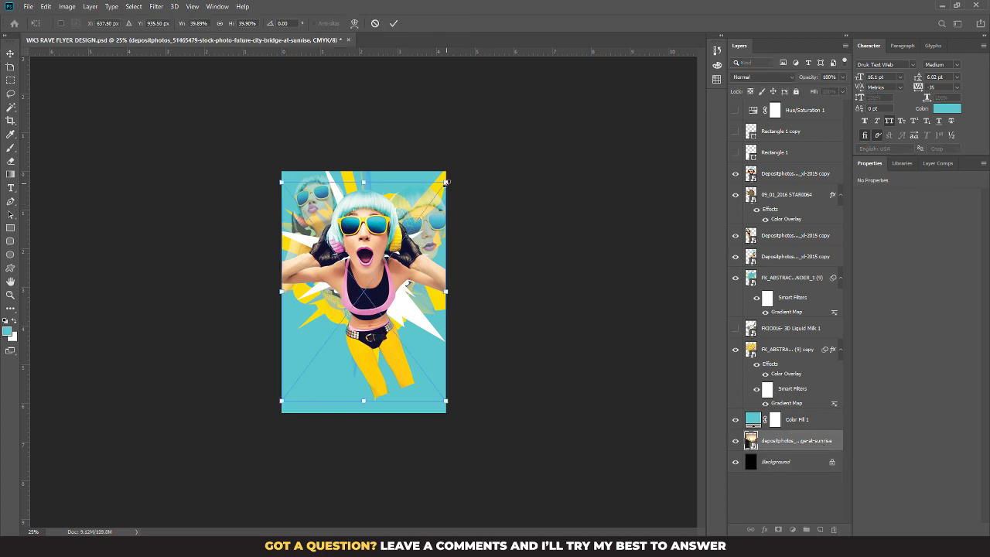
pyautogui.moveTo(445, 181); pyautogui.dragTo(461, 167)
pyautogui.press('Return')
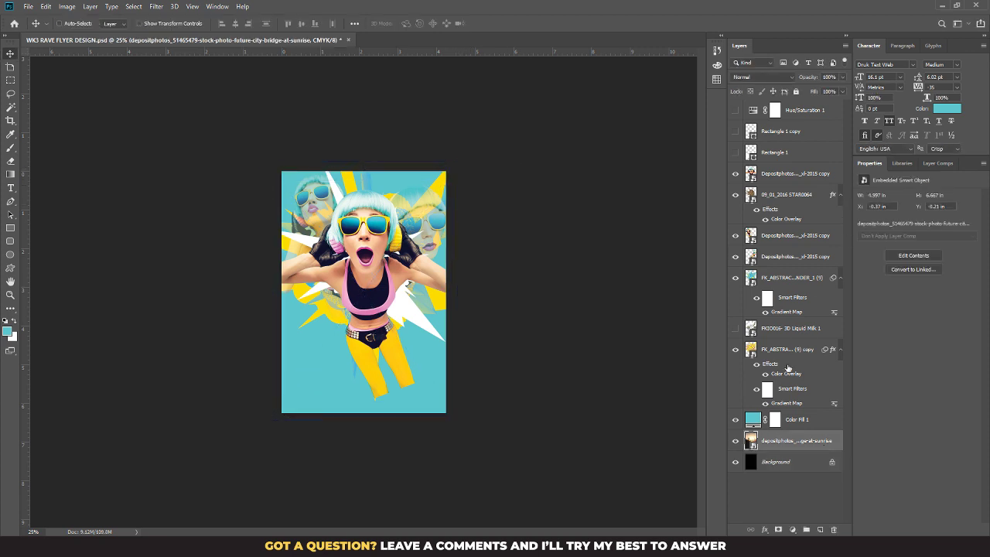
# Step: Try the Color blend mode on Color Fill 1 over the city bridge image and shift the image up
pyautogui.click(804, 419)
pyautogui.click(747, 78)
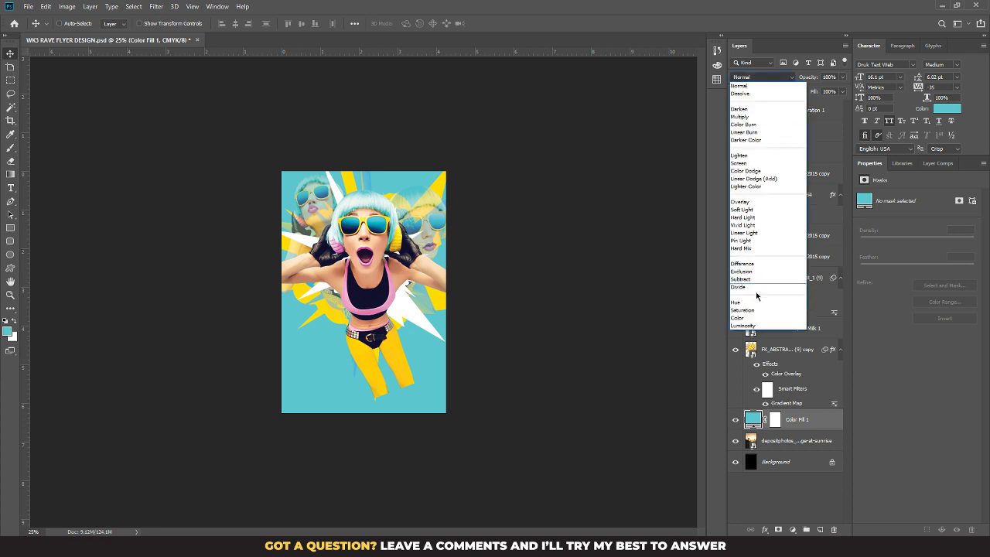
pyautogui.click(750, 318)
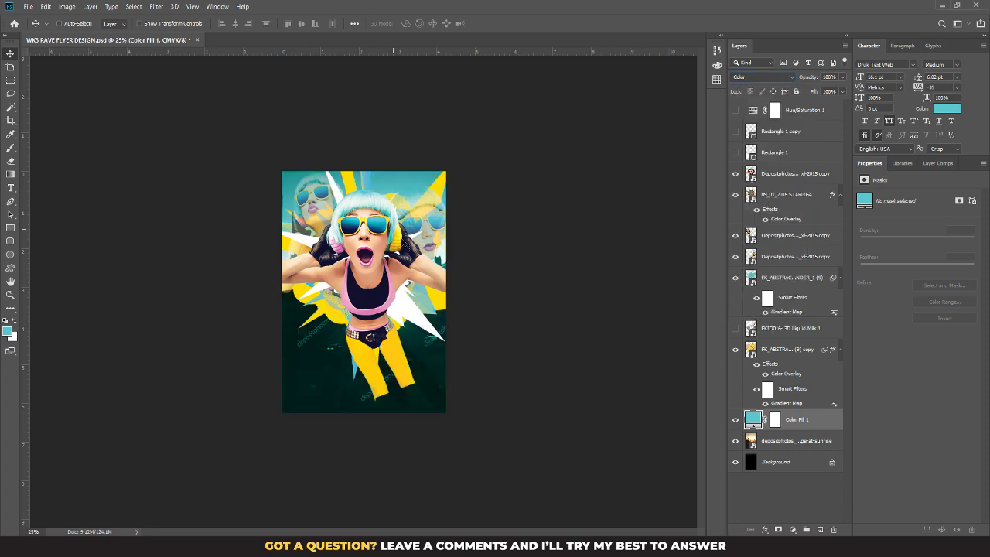
pyautogui.hotkey('alt', '[')
pyautogui.moveTo(410, 231); pyautogui.dragTo(398, 206)
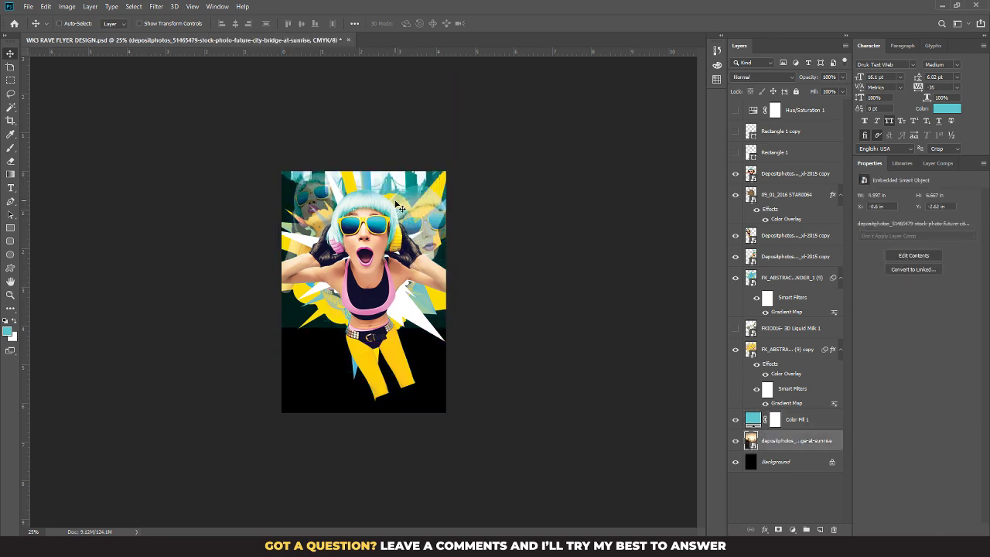
# Step: Delete the city bridge layer and set Color Fill 1's blend mode back to Normal
pyautogui.press('Delete')
pyautogui.click(796, 419)
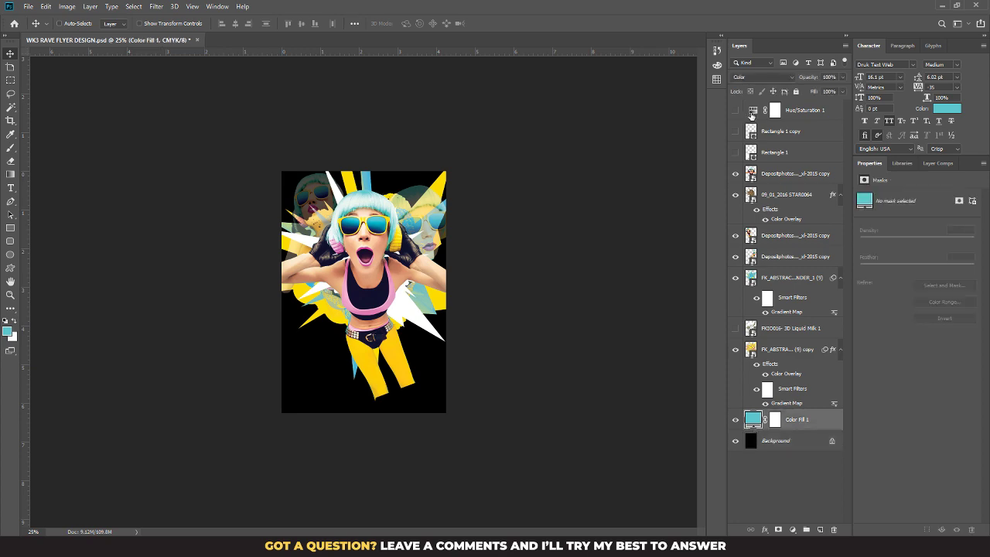
pyautogui.click(762, 77)
pyautogui.click(744, 81)
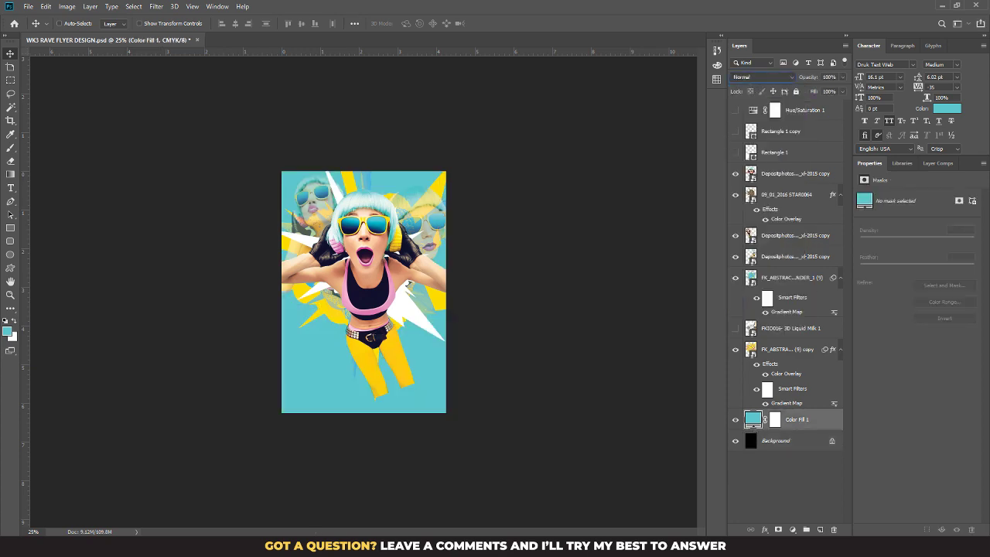
# Step: Switch to File Explorer and delete depositphotos_51465479-stock-photo-future-city-bridge-at-sunrise.jpg from the Images folder
pyautogui.click(934, 4)
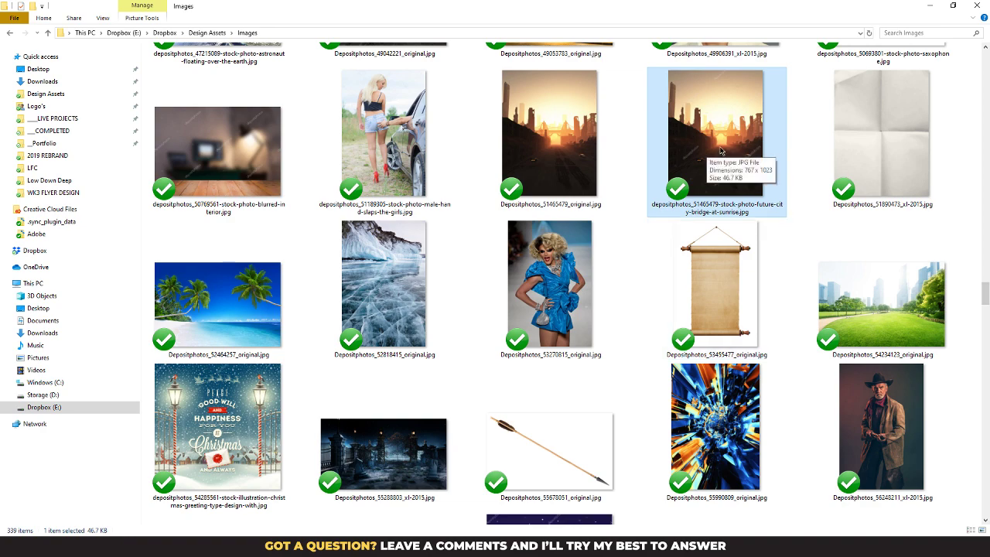
pyautogui.press('Delete')
# Step: Place Depositphotos_68662447_l-2015.jpg above Color Fill 1 in the flyer and scale it to about 6.62 in square
pyautogui.moveTo(984, 287); pyautogui.dragTo(986, 345)
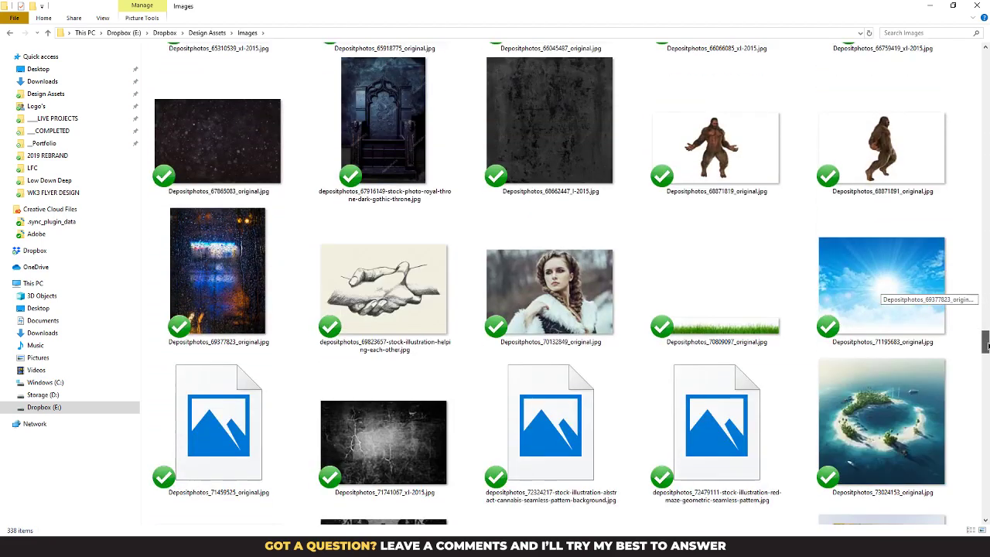
pyautogui.click(551, 122)
pyautogui.moveTo(550, 122); pyautogui.dragTo(369, 379)
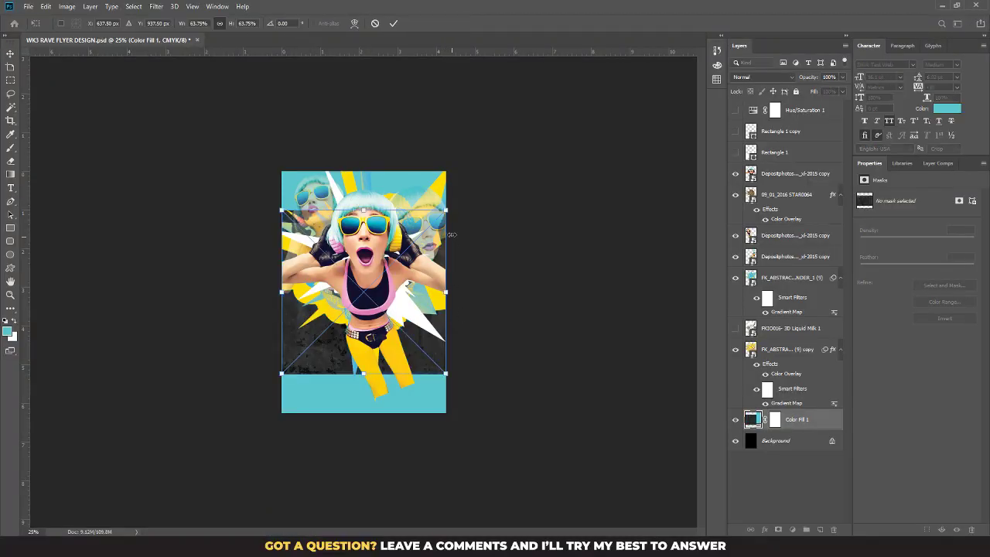
pyautogui.moveTo(446, 210); pyautogui.dragTo(508, 181)
pyautogui.press('Return')
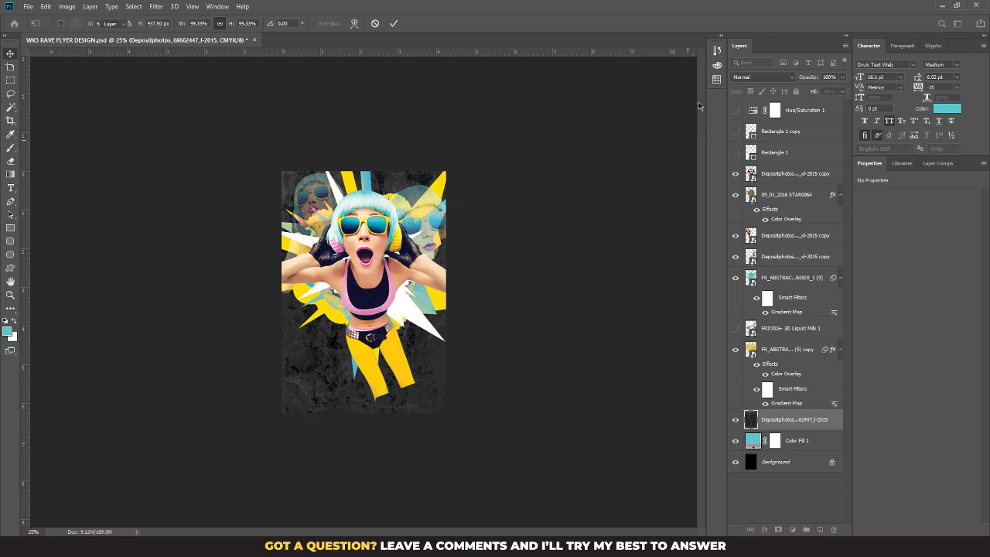
# Step: Try the dark grunge texture at 25% opacity with darkening blend modes such as Color Burn and Darker Color
pyautogui.click(842, 77)
pyautogui.moveTo(843, 92); pyautogui.dragTo(808, 92)
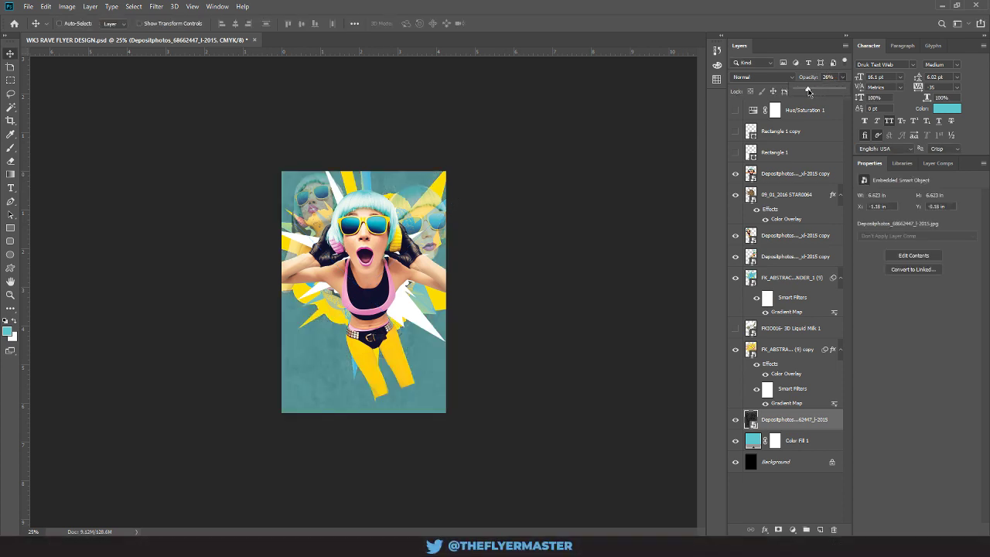
pyautogui.click(767, 80)
pyautogui.click(765, 77)
pyautogui.scroll(-2, 761, 80)
pyautogui.scroll(-1, 760, 80)
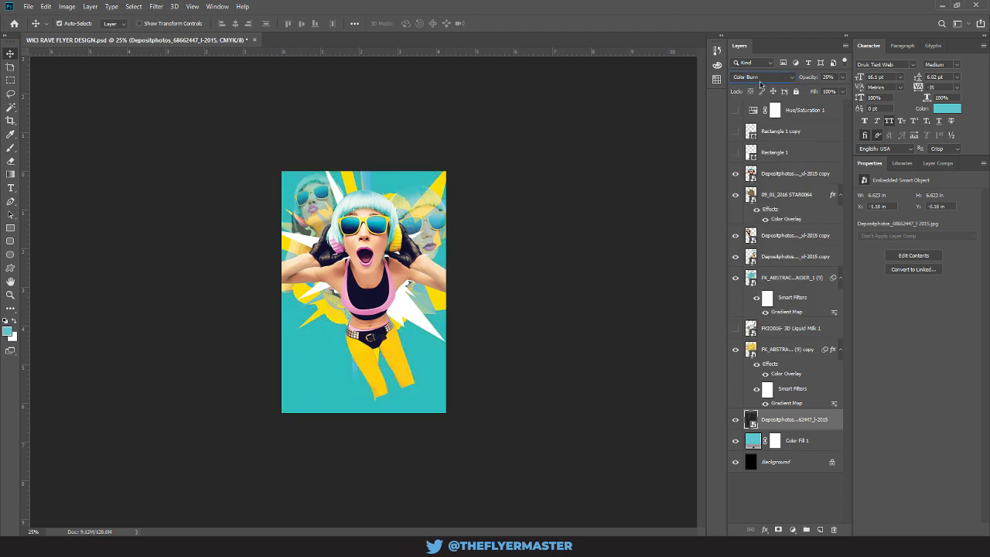
pyautogui.hotkey('ctrl', '0')
pyautogui.scroll(-1, 760, 80)
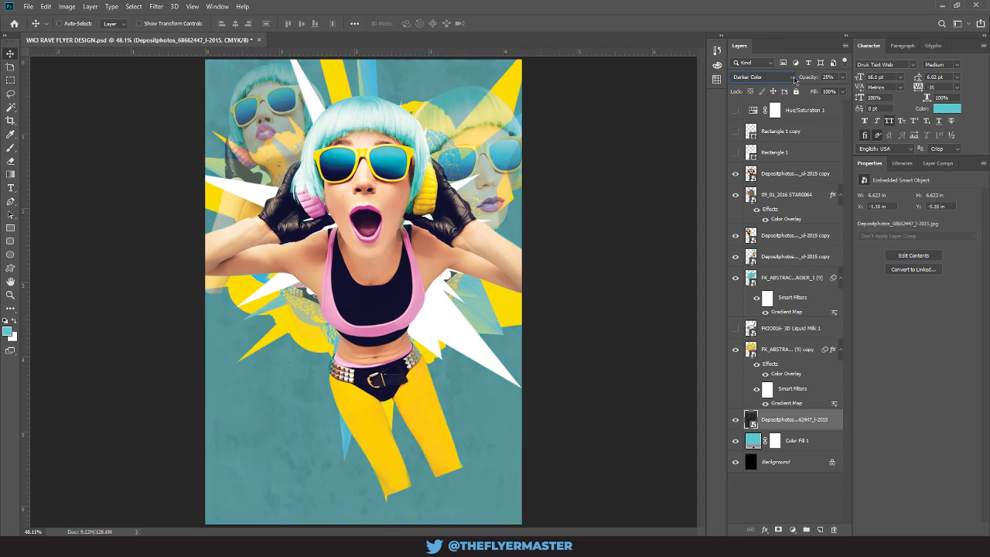
# Step: Lower the grunge texture's opacity to about 3% and set its blend mode to Linear Light
pyautogui.click(843, 78)
pyautogui.moveTo(808, 90); pyautogui.dragTo(796, 90)
pyautogui.click(762, 78)
pyautogui.click(757, 90)
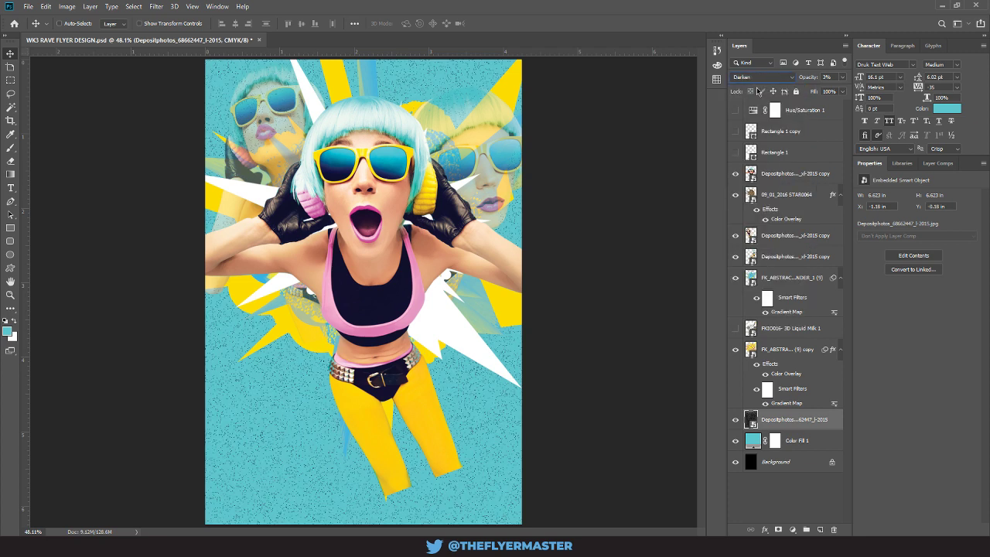
pyautogui.press('Down')
pyautogui.press('Down')
pyautogui.press('Down')
pyautogui.press('Down')
pyautogui.press('Down')
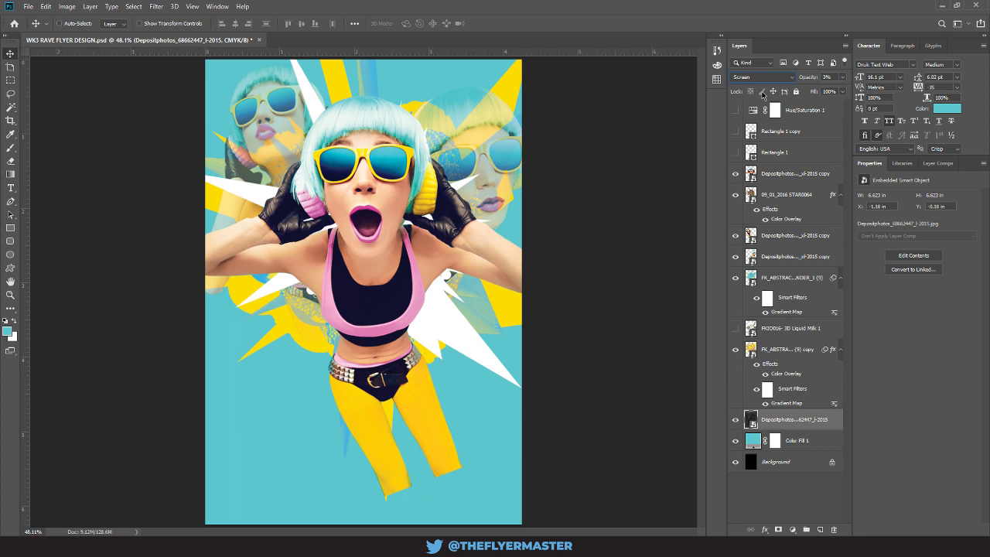
pyautogui.press('Down')
pyautogui.press('Down')
pyautogui.press('Down')
pyautogui.press('Down')
pyautogui.press('Down')
pyautogui.press('Down')
pyautogui.press('Down')
pyautogui.press('Down')
pyautogui.click(843, 77)
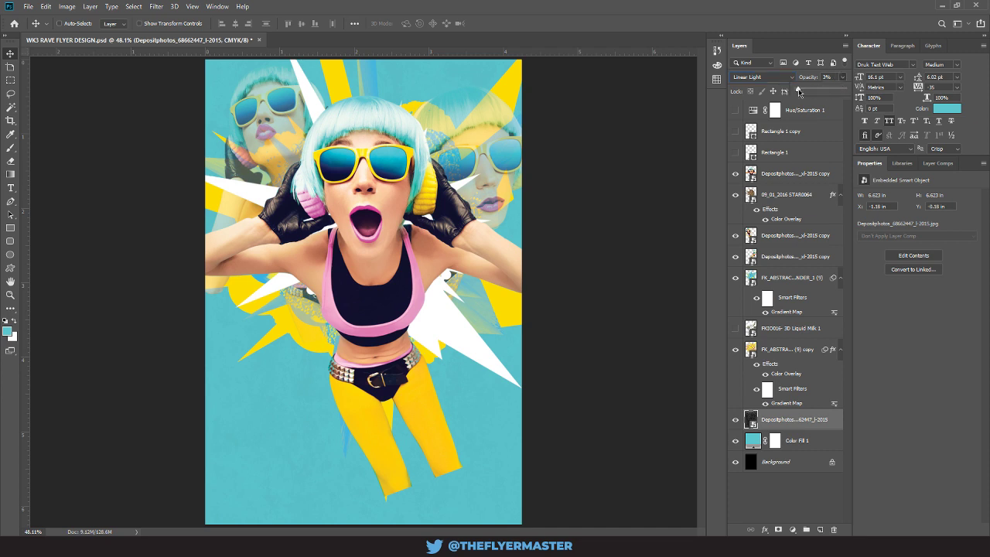
pyautogui.moveTo(800, 92); pyautogui.dragTo(800, 92)
# Step: Raise the opacity of the two faded model copies behind the main model to 77%
pyautogui.click(775, 257)
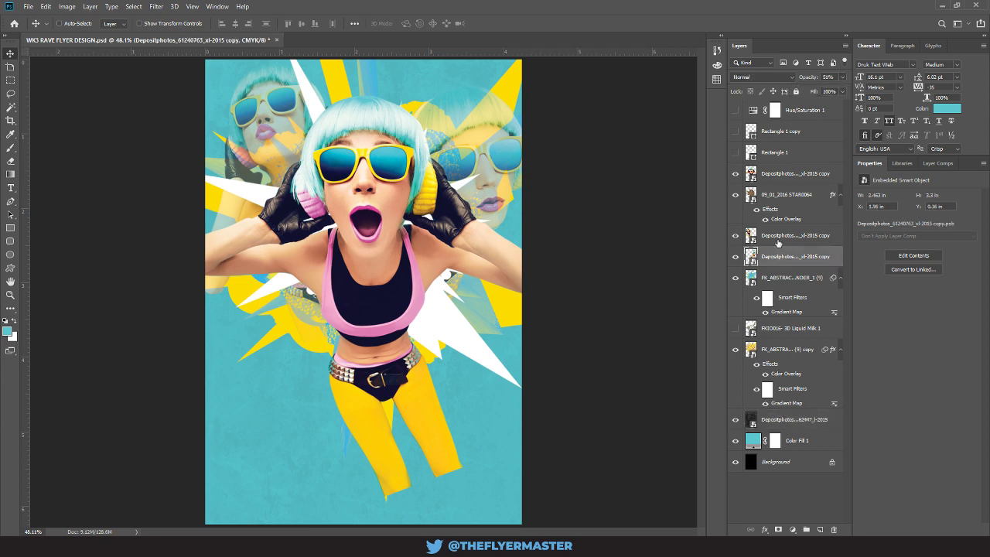
pyautogui.keyDown('shift'); pyautogui.click(776, 236); pyautogui.keyUp('shift')
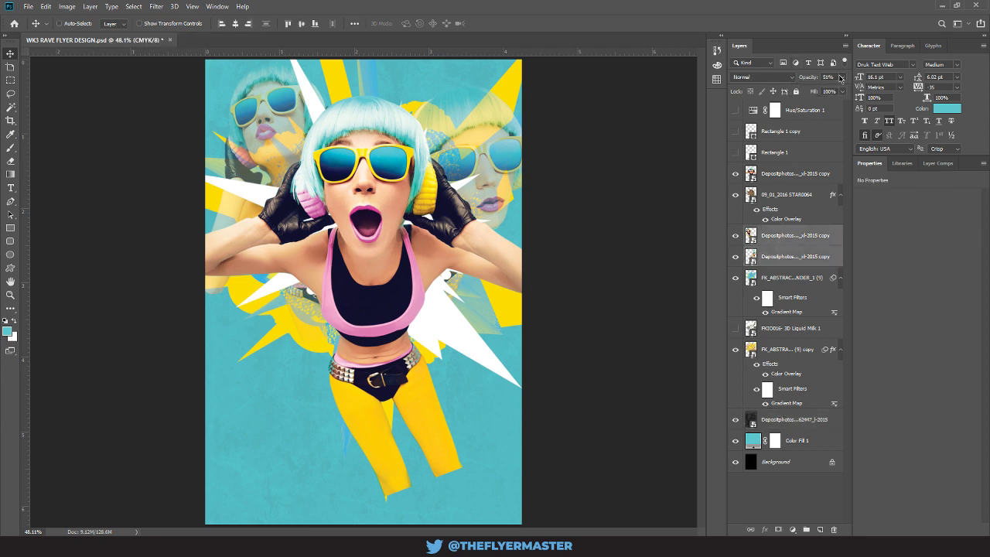
pyautogui.click(842, 77)
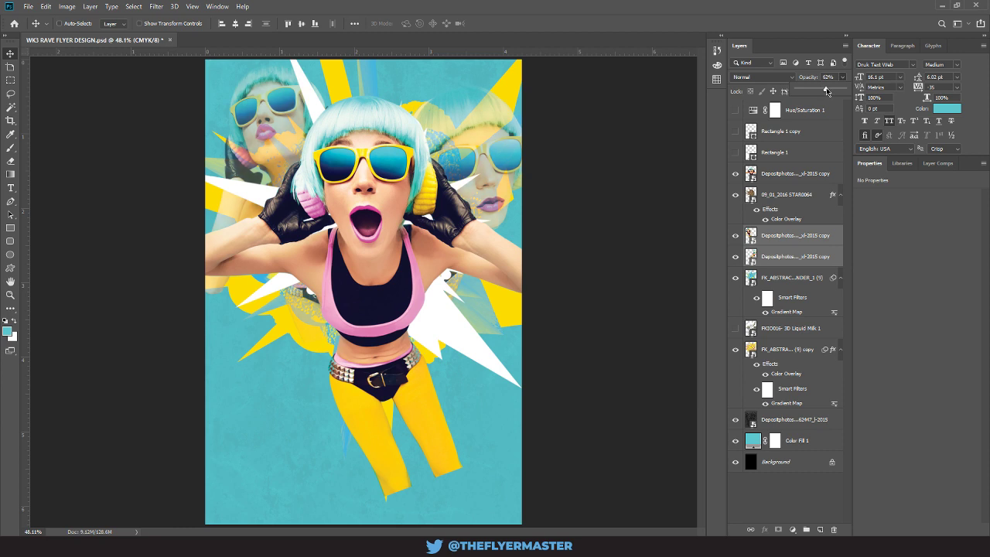
pyautogui.moveTo(829, 91); pyautogui.dragTo(833, 92)
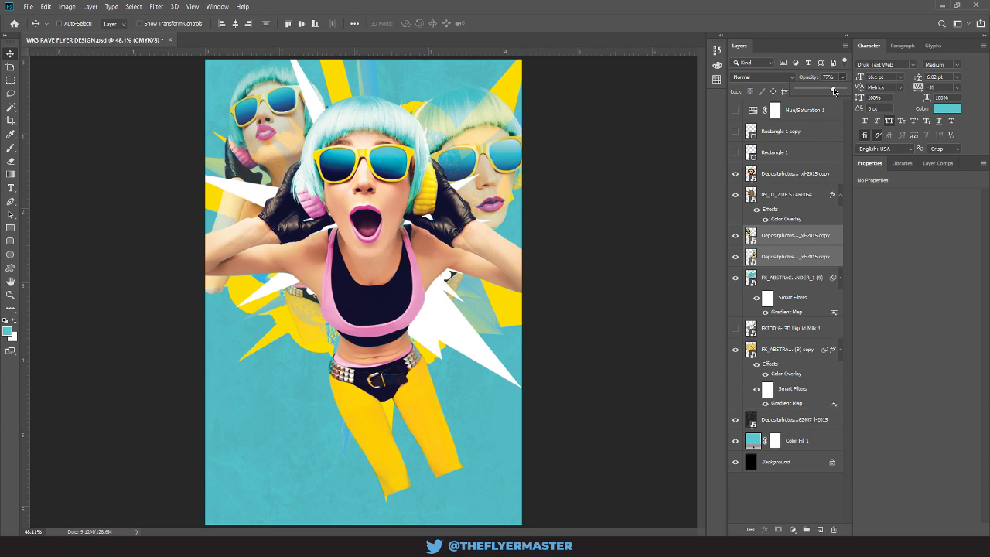
# Step: Scale the lower model copy layer down to about 132% and reposition it to about X 2.2 in, Y 0.19 in
pyautogui.click(787, 263)
pyautogui.hotkey('ctrl', 't')
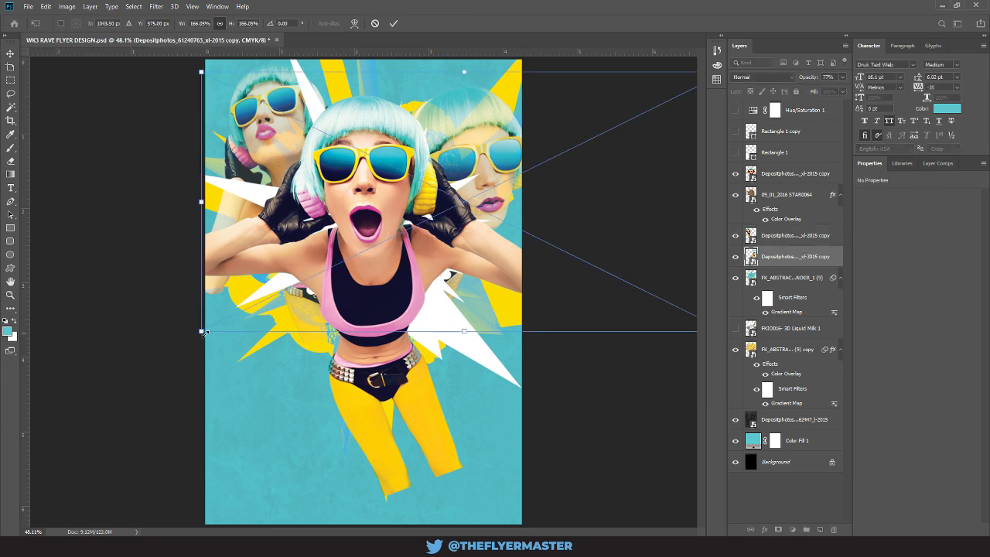
pyautogui.moveTo(201, 332); pyautogui.dragTo(307, 269)
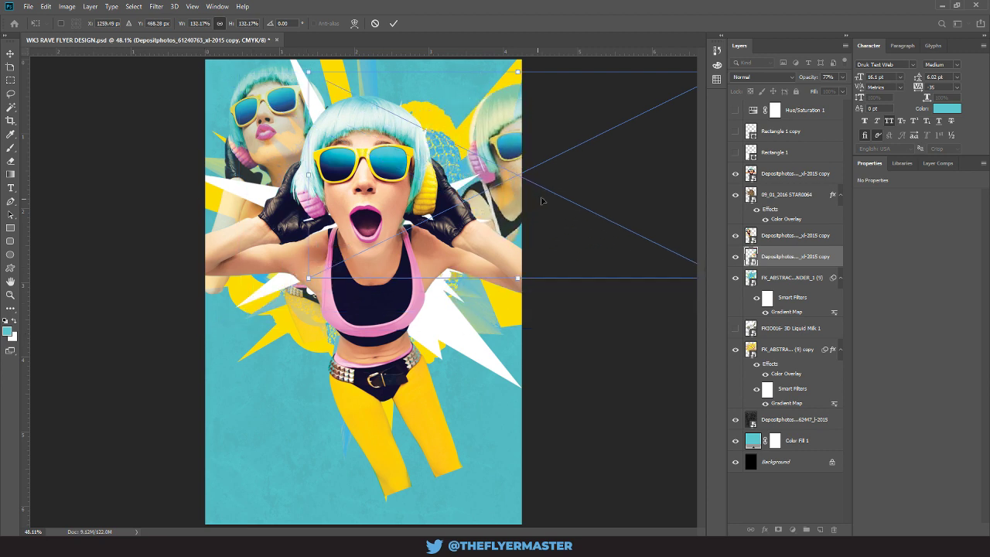
pyautogui.moveTo(583, 206); pyautogui.dragTo(499, 184)
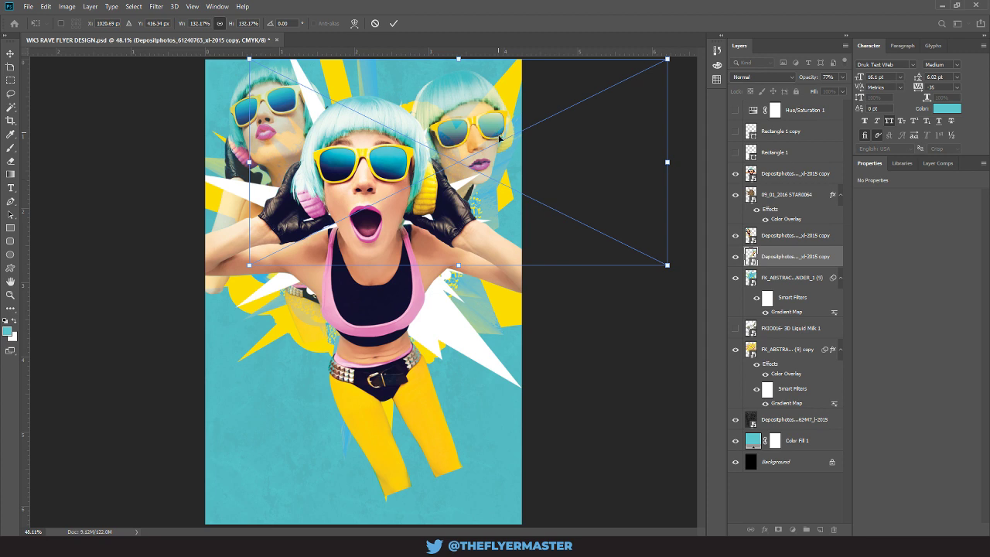
pyautogui.press('Return')
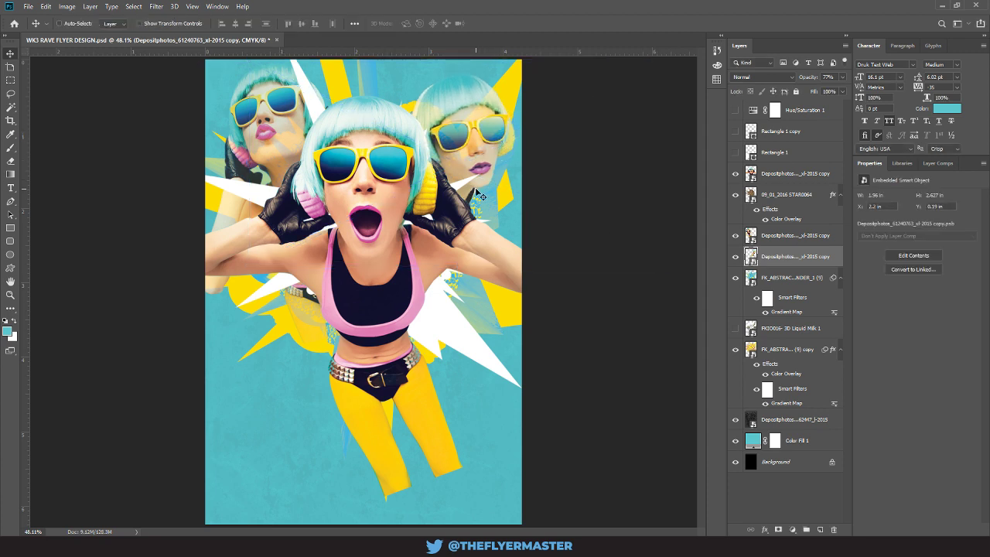
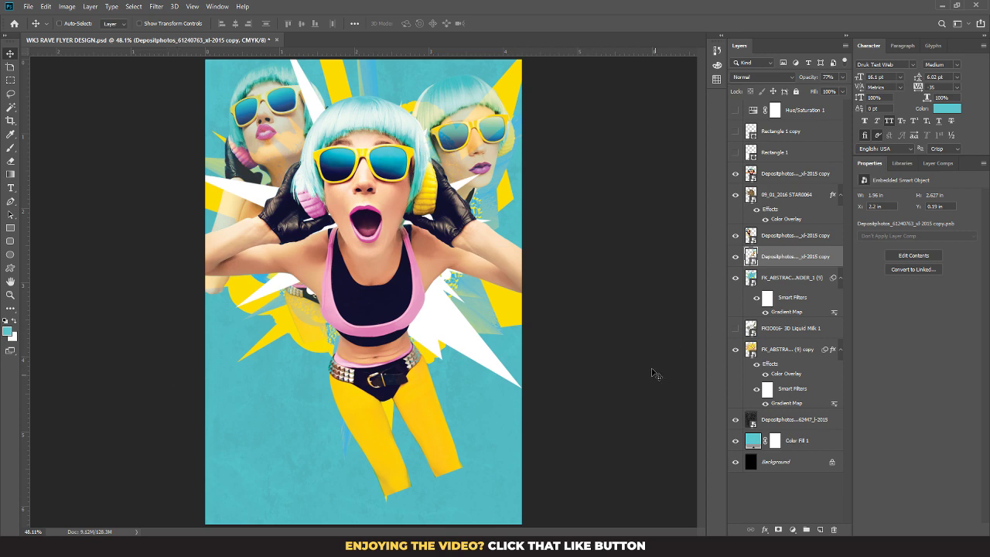
# Step: Place depositphotos_72479111-stock-illustration-red-maze-geometric-seamless-pattern.jpg, scale it to about 6.75 in square and move its layer between the grunge texture and Color Fill 1
pyautogui.hotkey('alt', 'Tab')
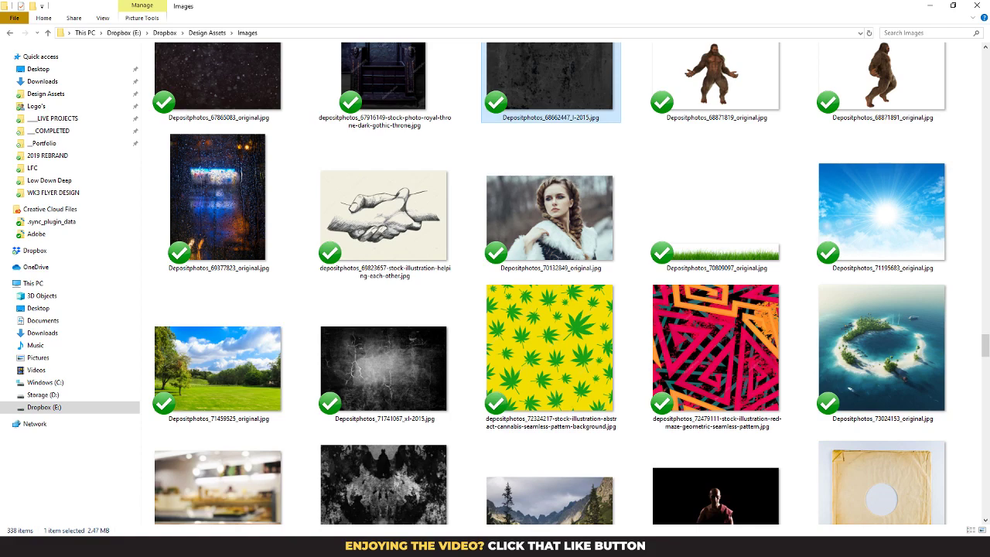
pyautogui.scroll(-3, 541, 283)
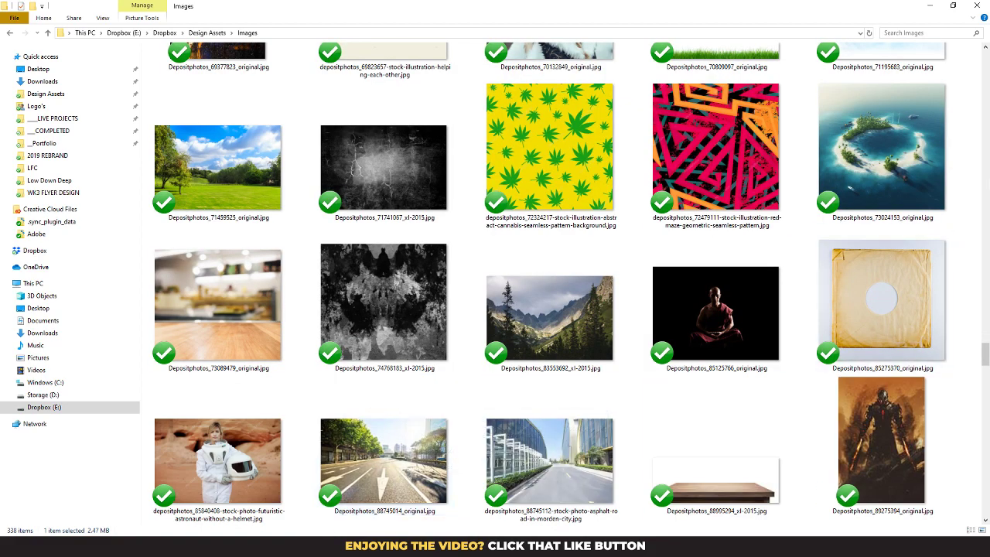
pyautogui.moveTo(741, 118); pyautogui.dragTo(294, 502)
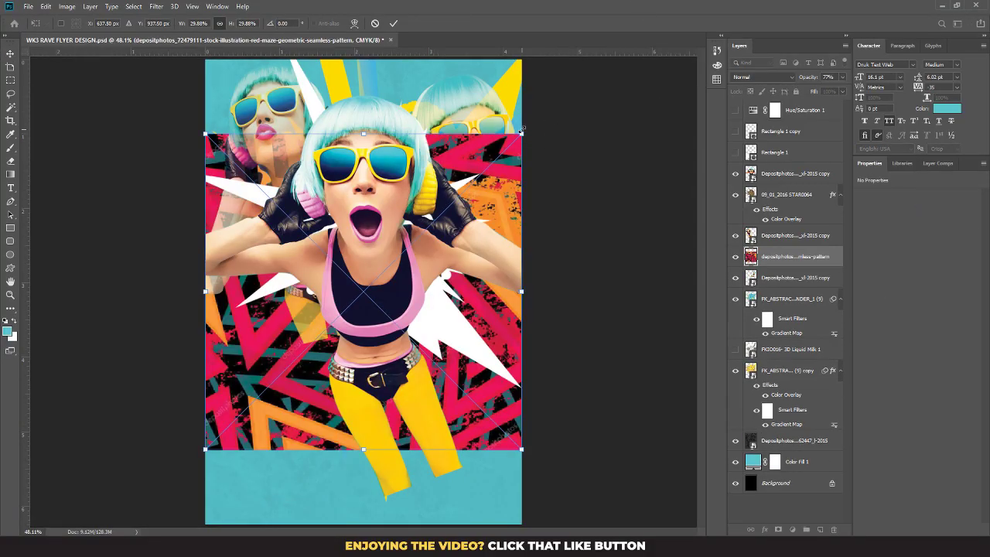
pyautogui.moveTo(520, 131); pyautogui.dragTo(616, 44)
pyautogui.press('Return')
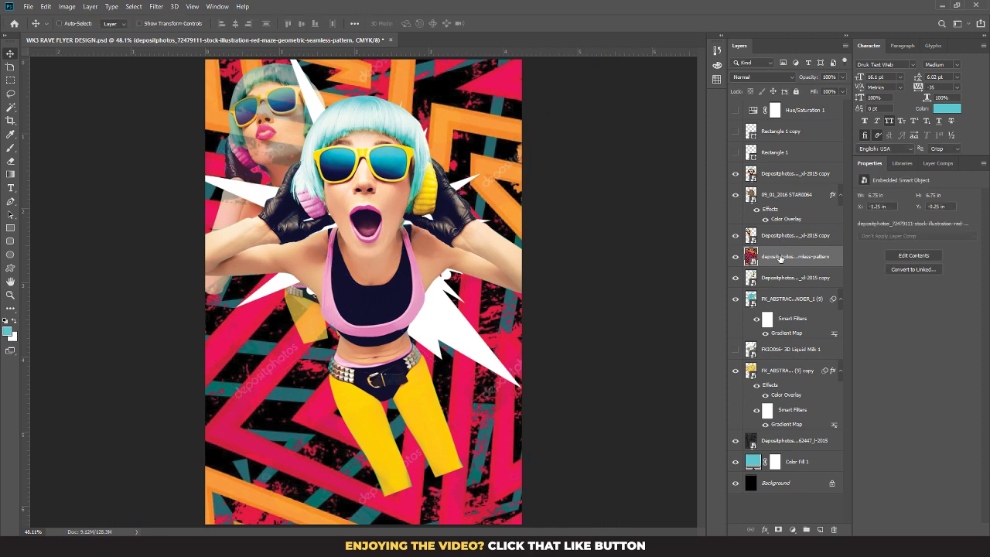
pyautogui.moveTo(780, 258); pyautogui.dragTo(786, 448)
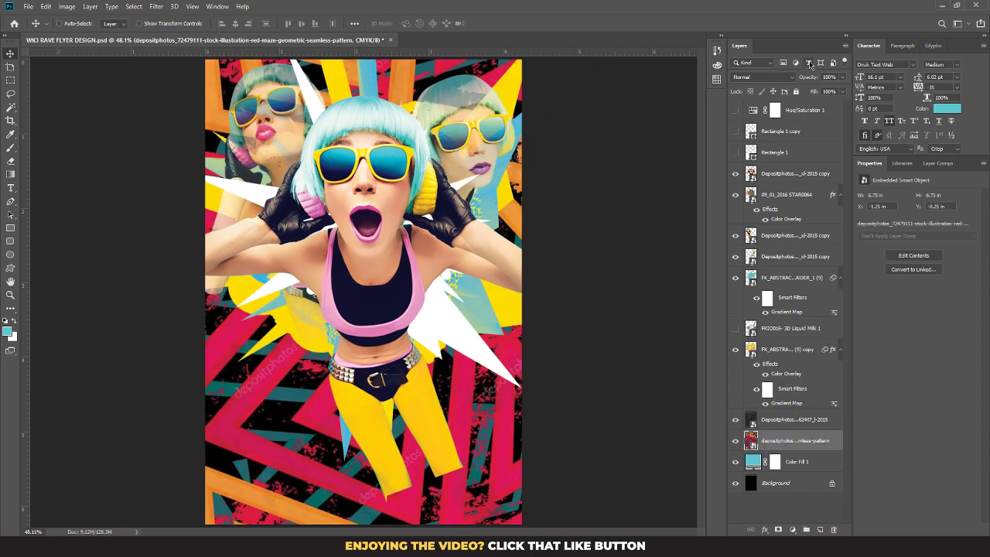
# Step: Apply a Gradient Map adjustment with the Black, White preset to the maze pattern layer
pyautogui.click(67, 6)
pyautogui.moveTo(80, 35)
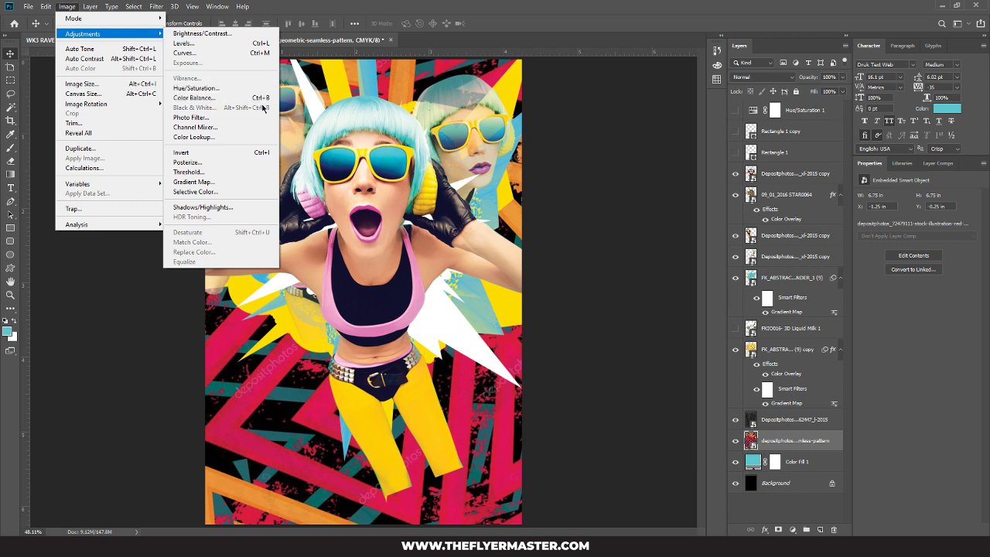
pyautogui.click(236, 181)
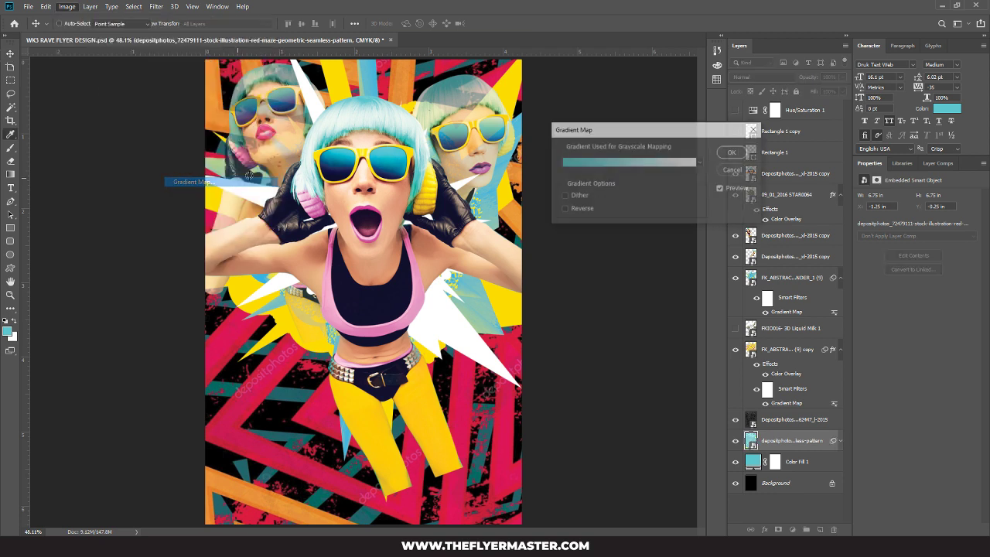
pyautogui.click(617, 167)
pyautogui.click(581, 113)
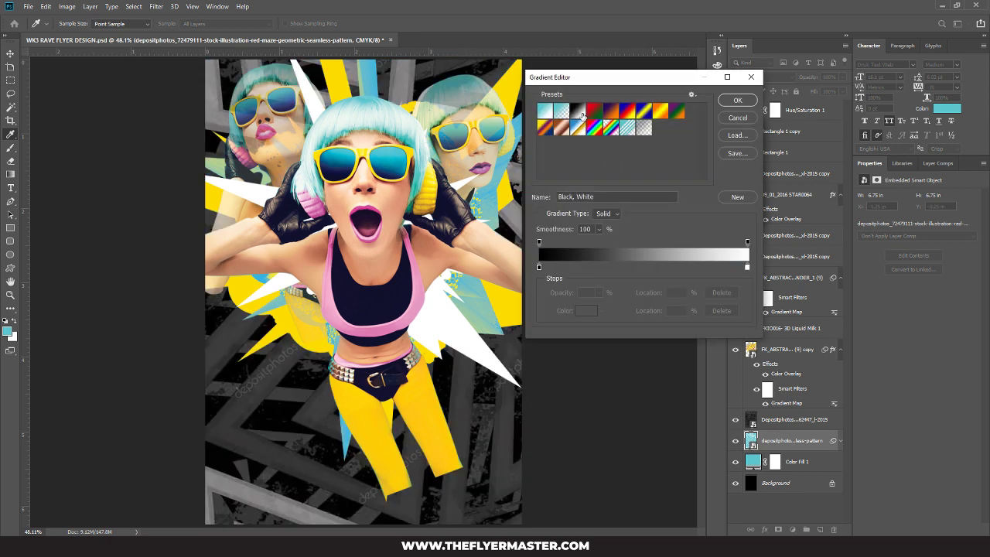
pyautogui.click(733, 102)
pyautogui.click(736, 151)
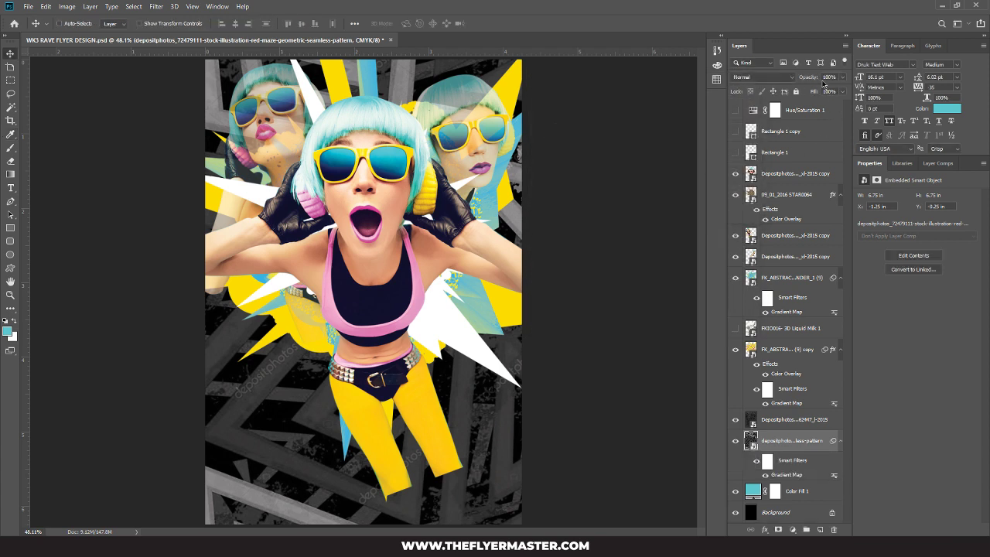
# Step: Try the maze pattern layer at 8% opacity and delete that layer
pyautogui.click(844, 80)
pyautogui.moveTo(841, 90); pyautogui.dragTo(799, 93)
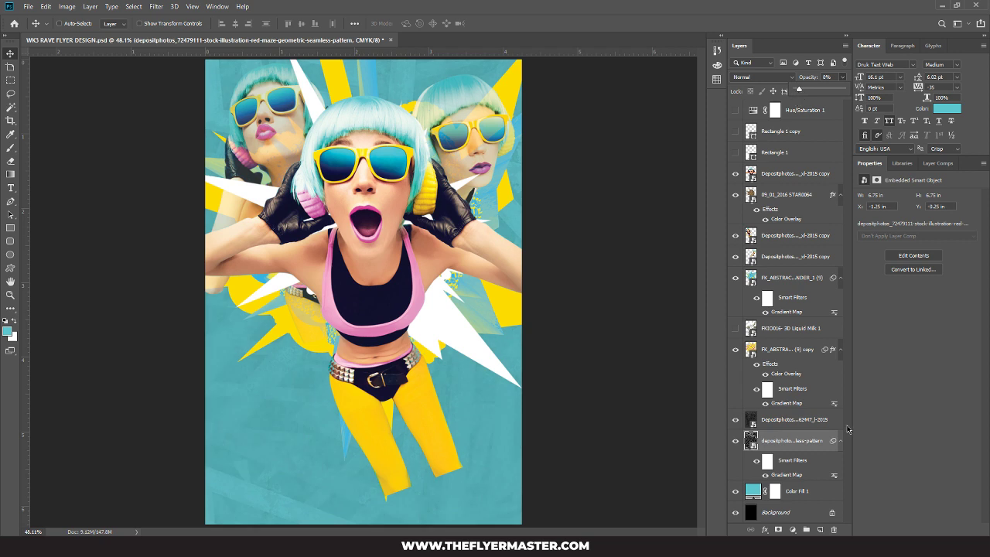
pyautogui.click(822, 430)
pyautogui.press('Delete')
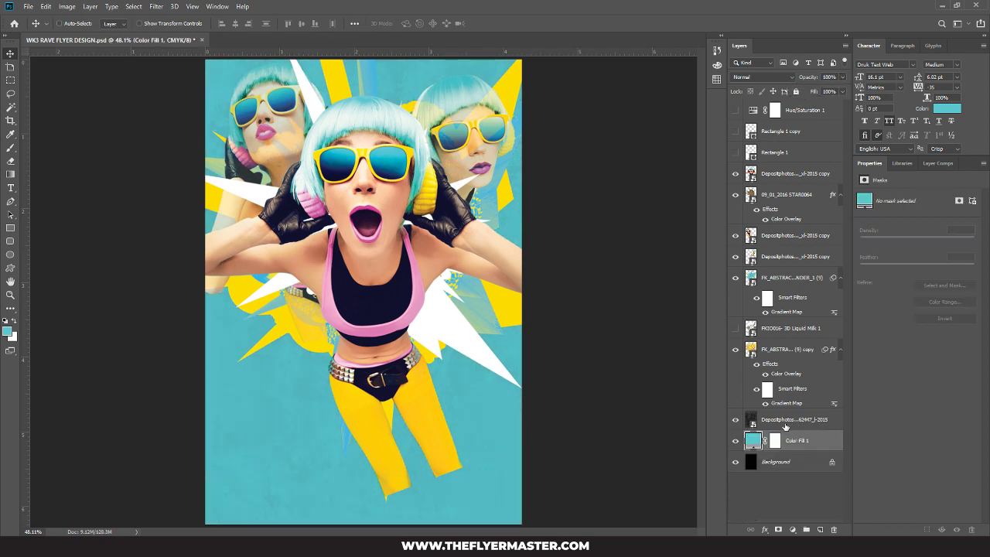
# Step: Reduce the opacity of the Linear Light grunge texture layer above Color Fill 1 to 1%
pyautogui.click(775, 421)
pyautogui.click(841, 78)
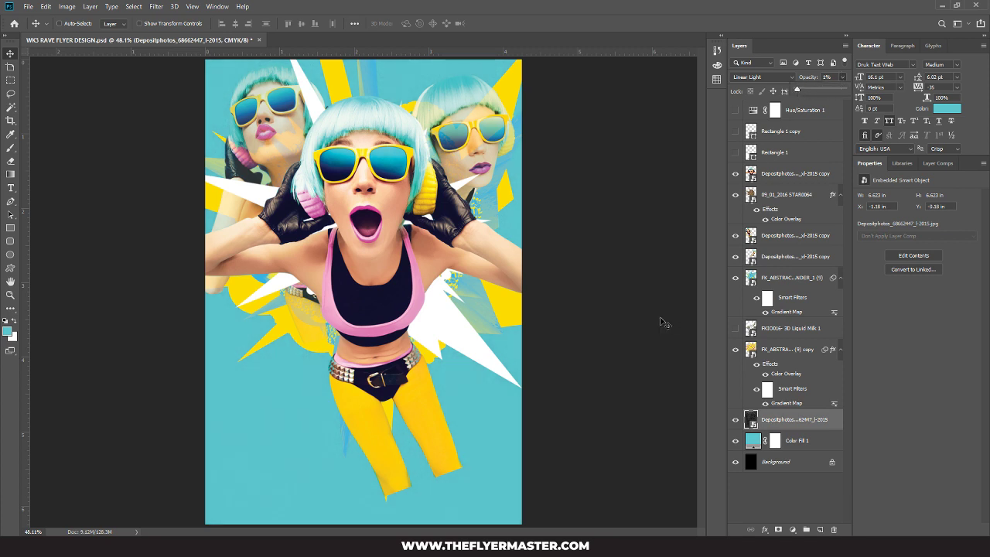
pyautogui.click(737, 105)
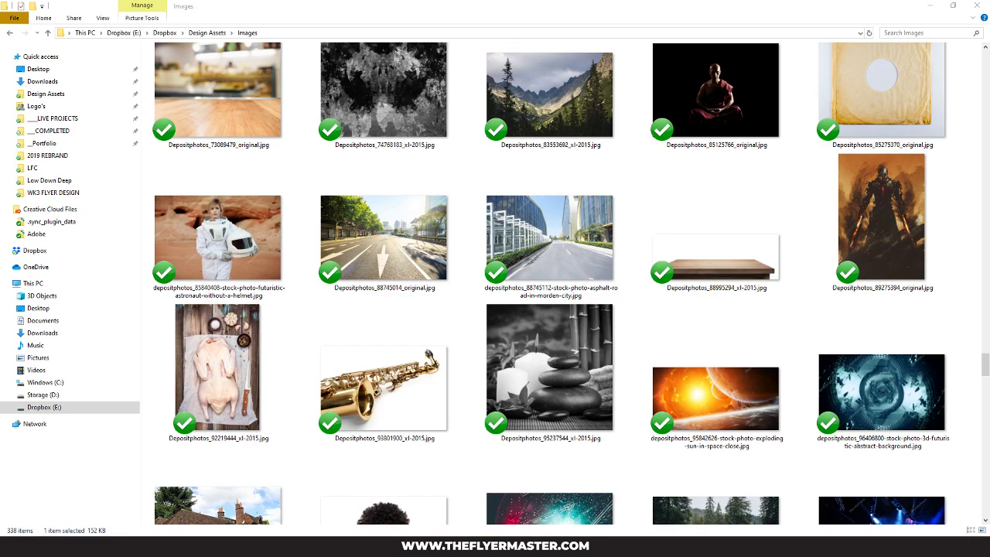
# Step: Switch to File Explorer, browse the Images folder of the design assets and open its Overlays subfolder
pyautogui.click(507, 541)
pyautogui.click(928, 5)
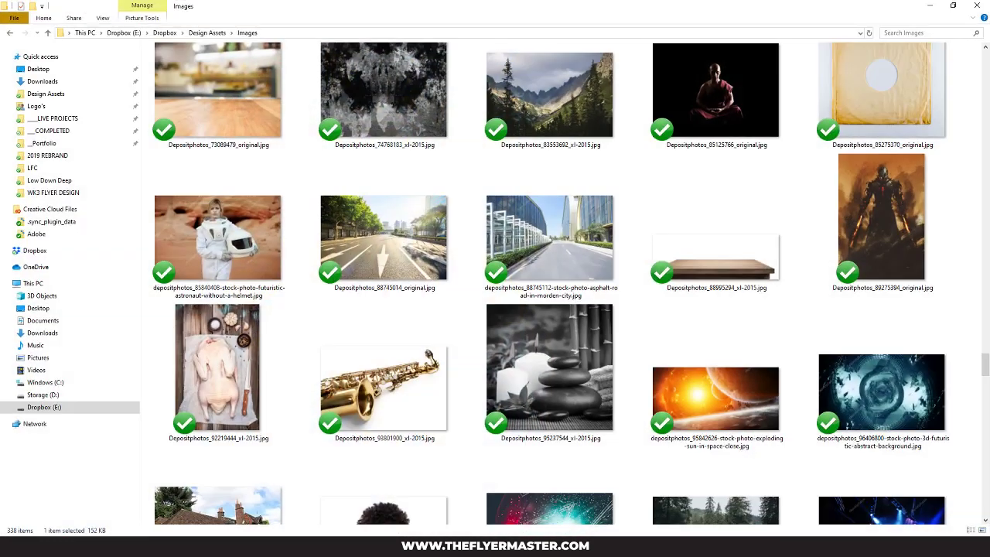
pyautogui.scroll(-5, 598, 377)
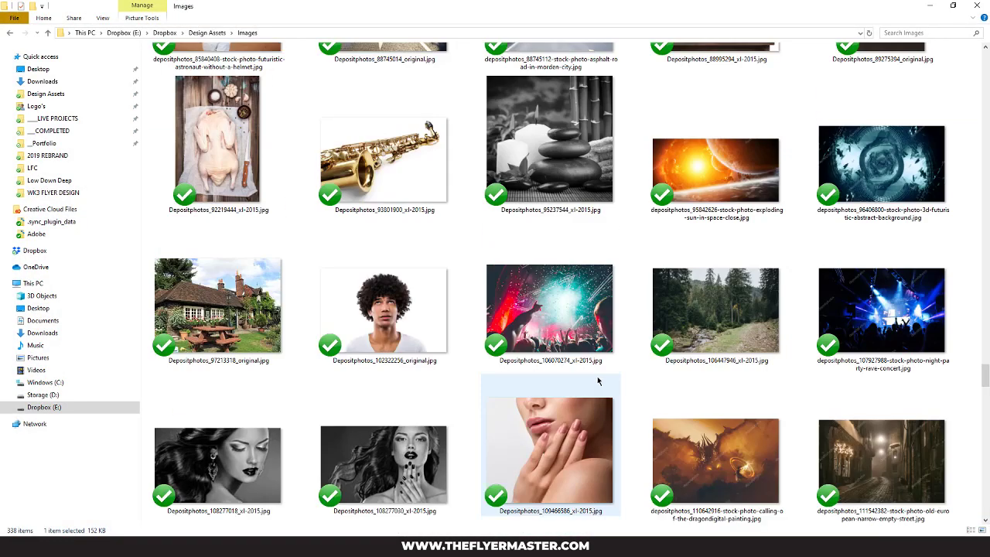
pyautogui.scroll(-5, 597, 383)
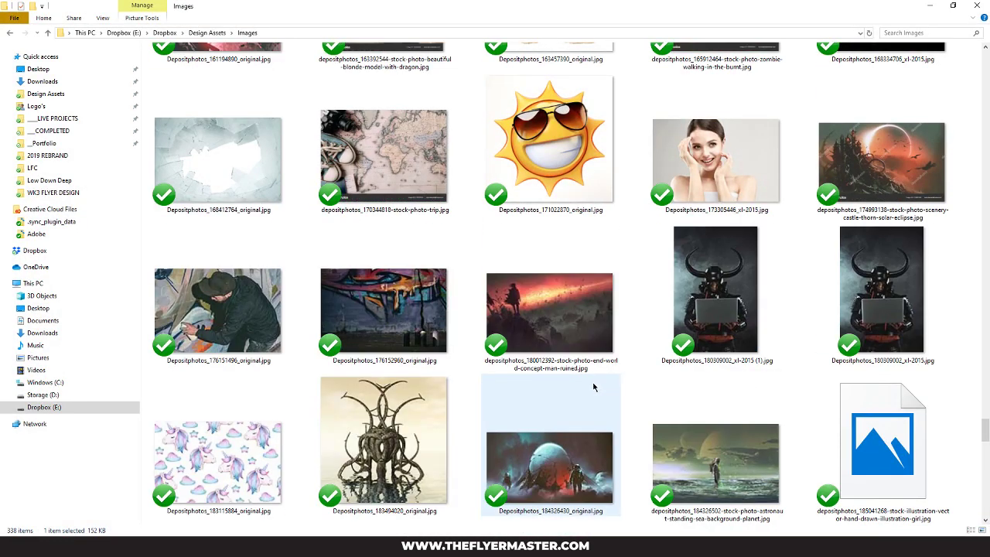
pyautogui.moveTo(984, 429); pyautogui.dragTo(985, 70)
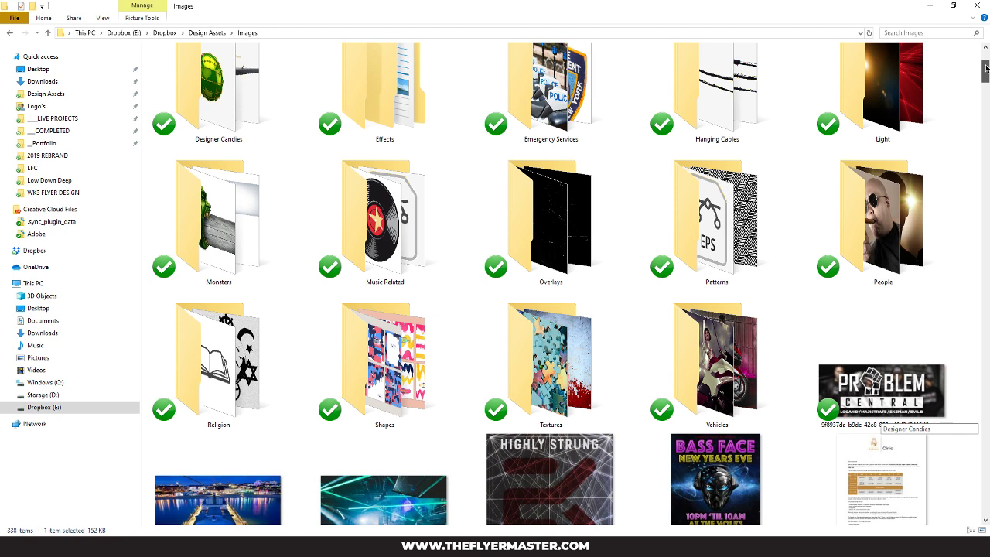
pyautogui.doubleClick(562, 211)
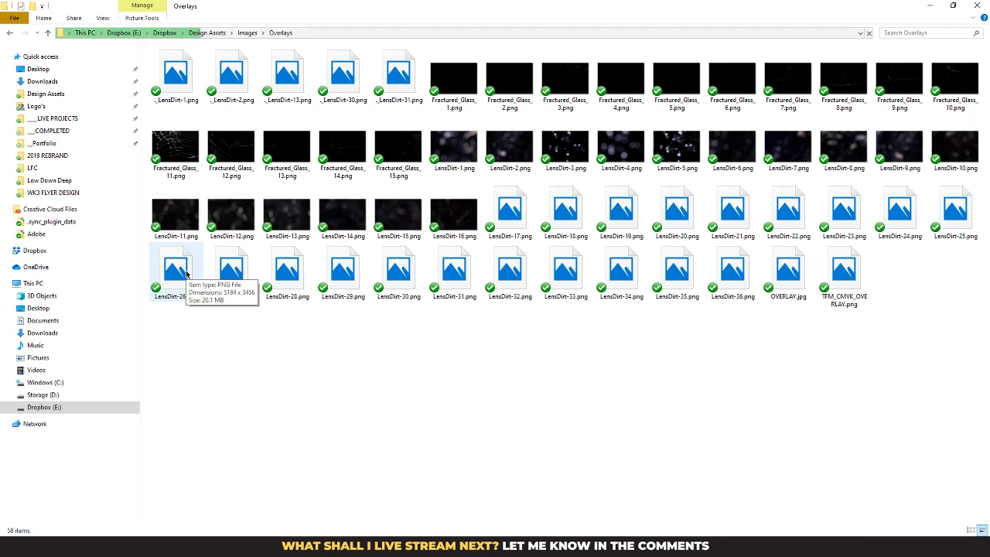
# Step: Place LensDirt-5.png in the flyer rotated -90° at about 49.56% scale and move its layer directly above the main model layer
pyautogui.moveTo(676, 147); pyautogui.dragTo(270, 183)
pyautogui.moveTo(475, 134); pyautogui.dragTo(663, 28)
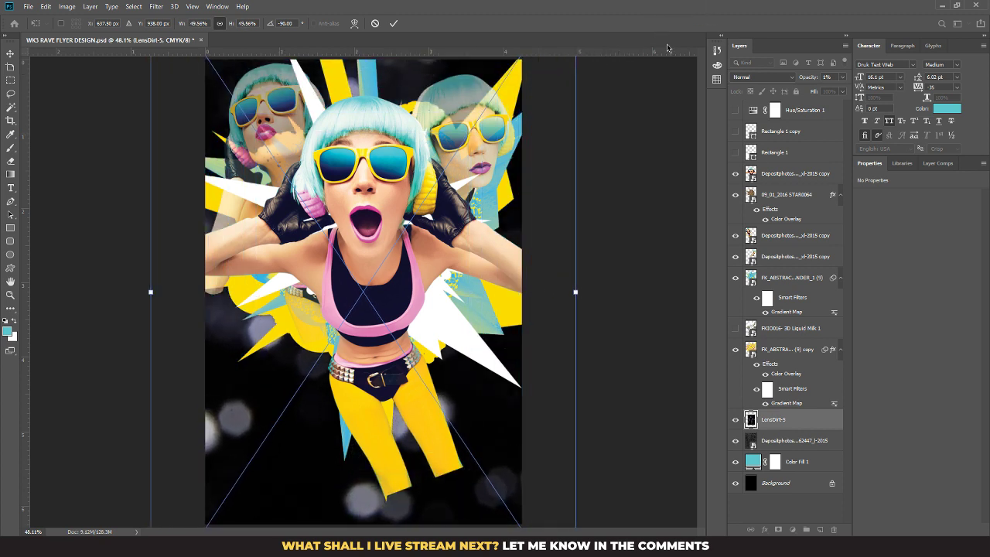
pyautogui.press('Return')
pyautogui.moveTo(788, 419); pyautogui.dragTo(815, 176)
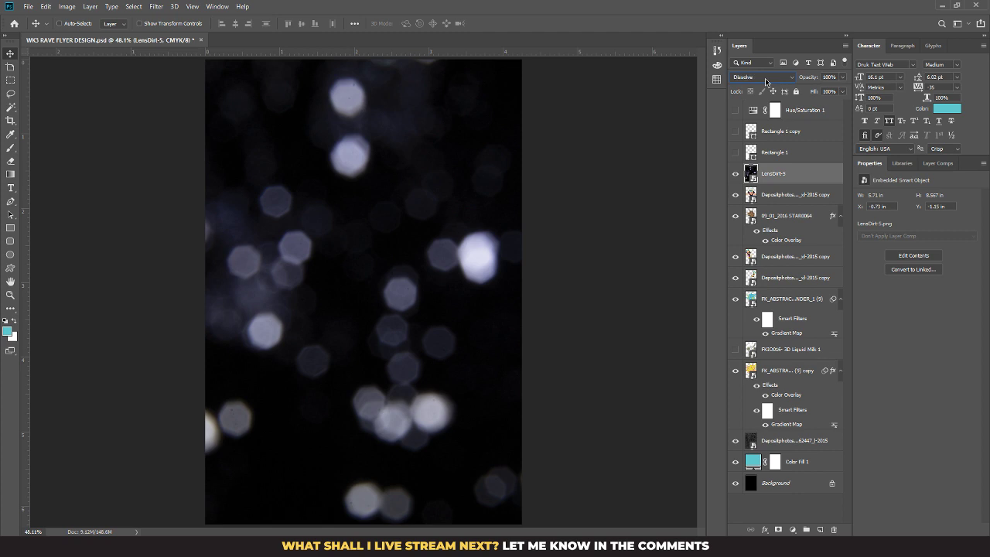
# Step: Try the Linear Burn, Lighten, Screen, Color Dodge and Linear Dodge (Add) blend modes on the LensDirt-5 layer
pyautogui.scroll(-3, 764, 78)
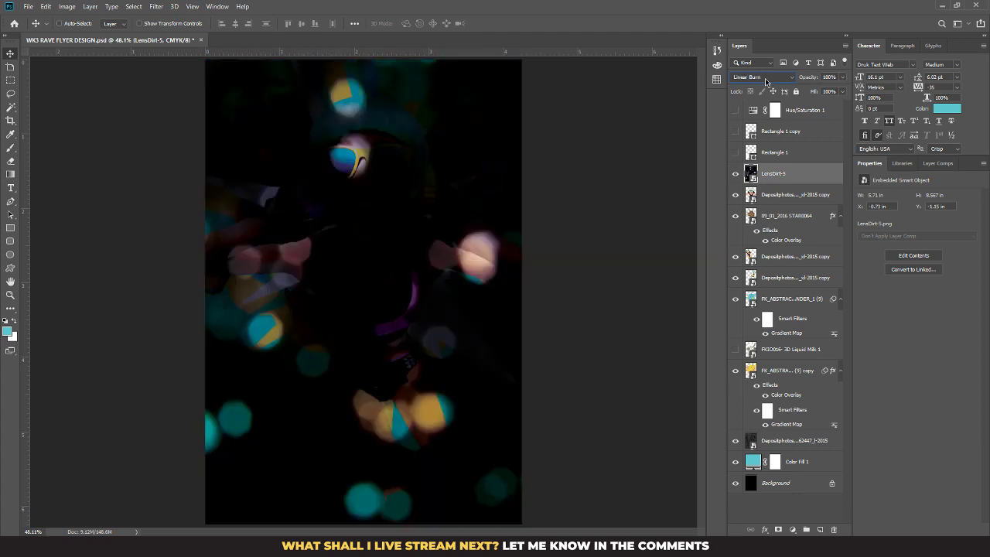
pyautogui.scroll(-1, 764, 78)
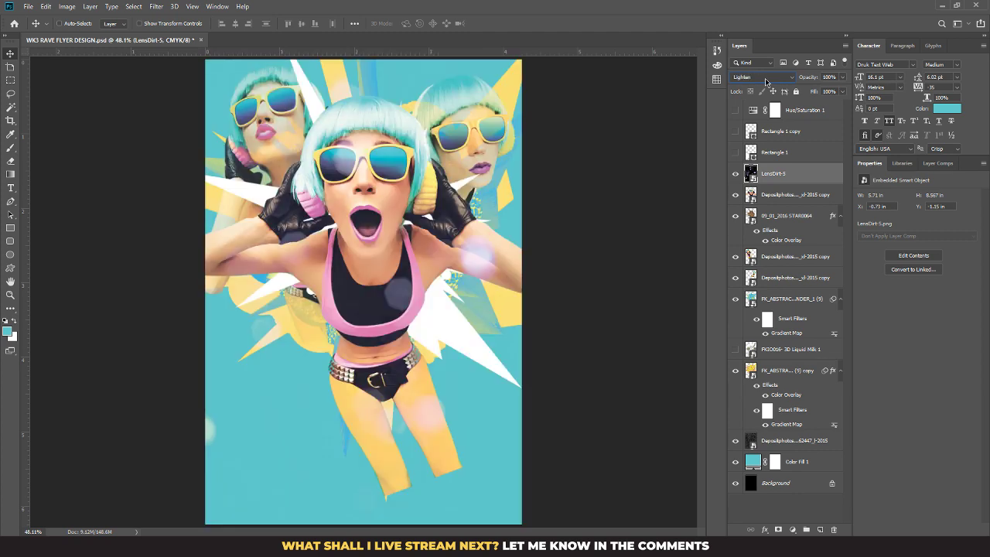
pyautogui.scroll(-1, 765, 78)
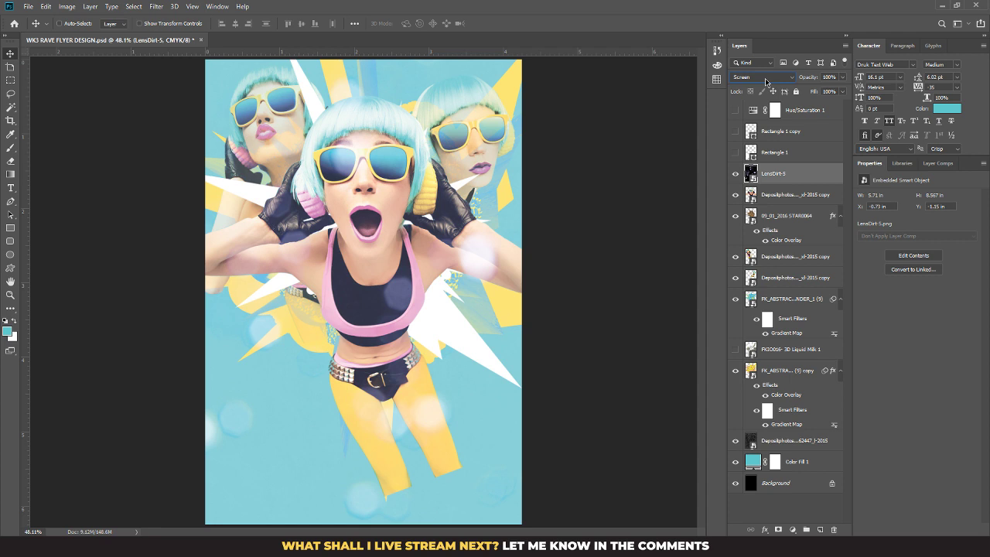
pyautogui.scroll(-1, 765, 78)
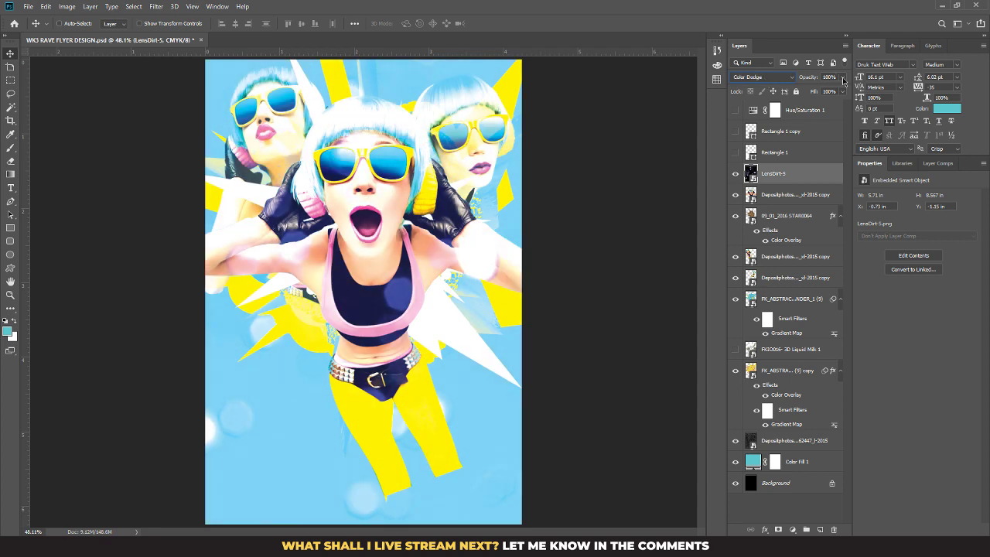
pyautogui.moveTo(843, 78); pyautogui.dragTo(823, 93)
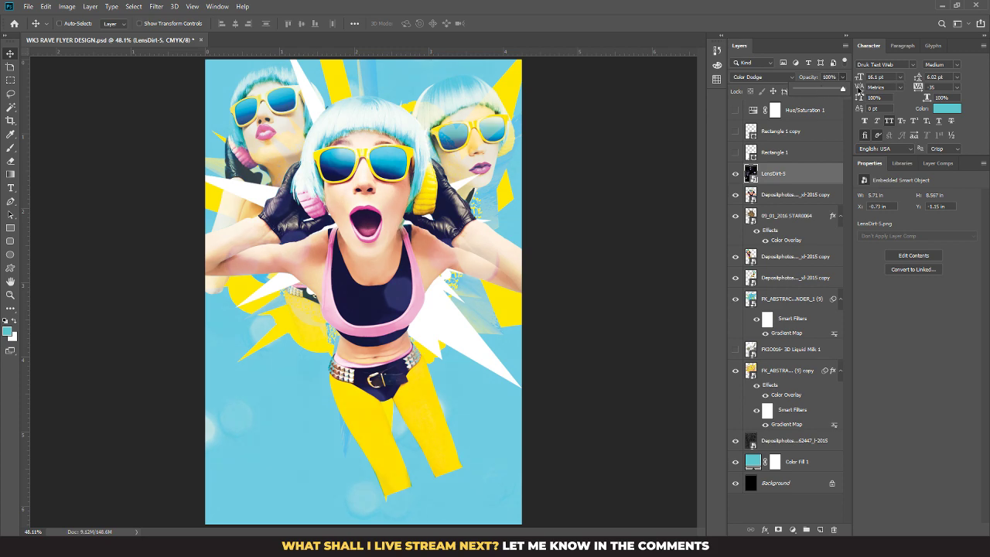
pyautogui.click(771, 77)
pyautogui.click(769, 168)
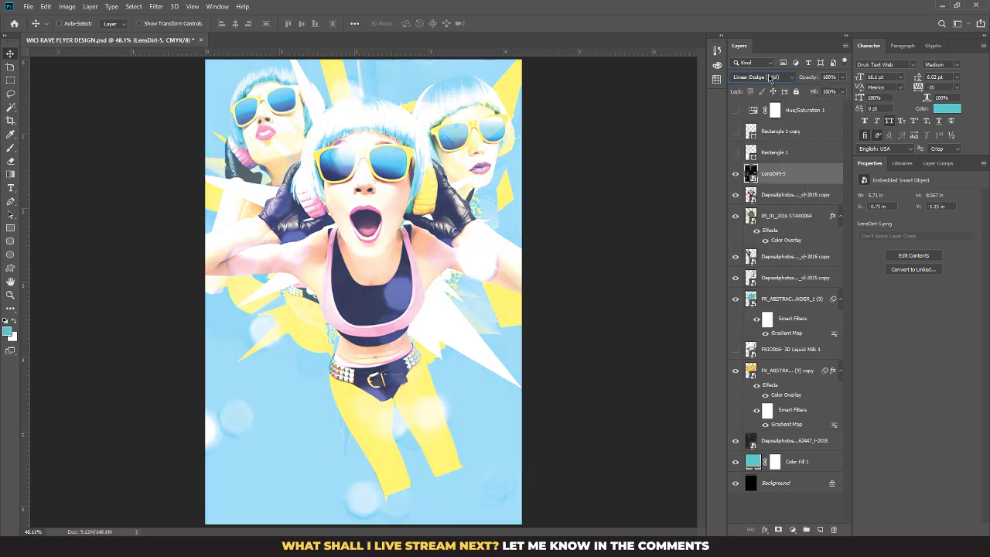
# Step: Compare further blend modes on the LensDirt-5 layer, settle on Vivid Light and set its opacity to 40%
pyautogui.scroll(-1, 770, 78)
pyautogui.scroll(-3, 769, 78)
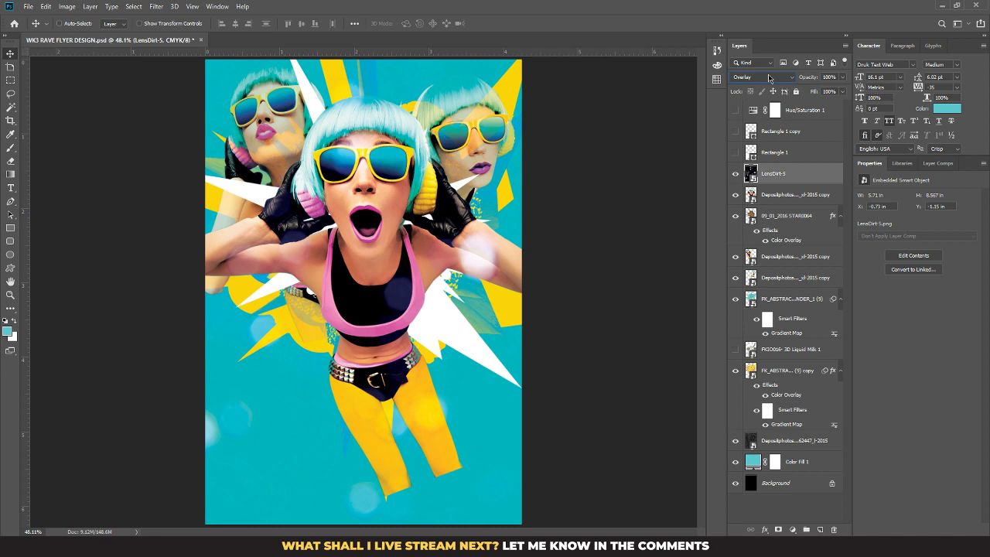
pyautogui.scroll(-1, 769, 78)
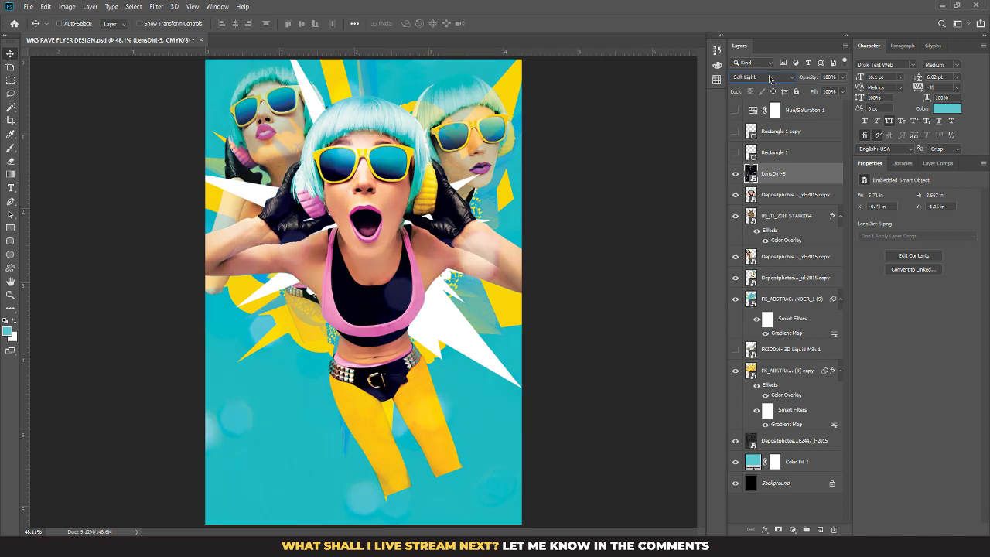
pyautogui.scroll(-3, 769, 78)
pyautogui.scroll(1, 769, 78)
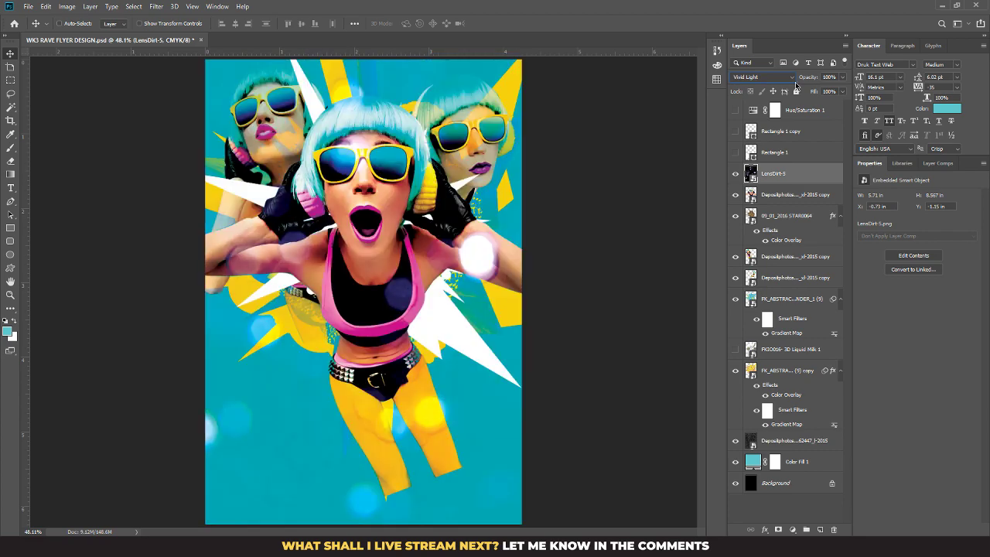
pyautogui.moveTo(843, 84); pyautogui.dragTo(814, 91)
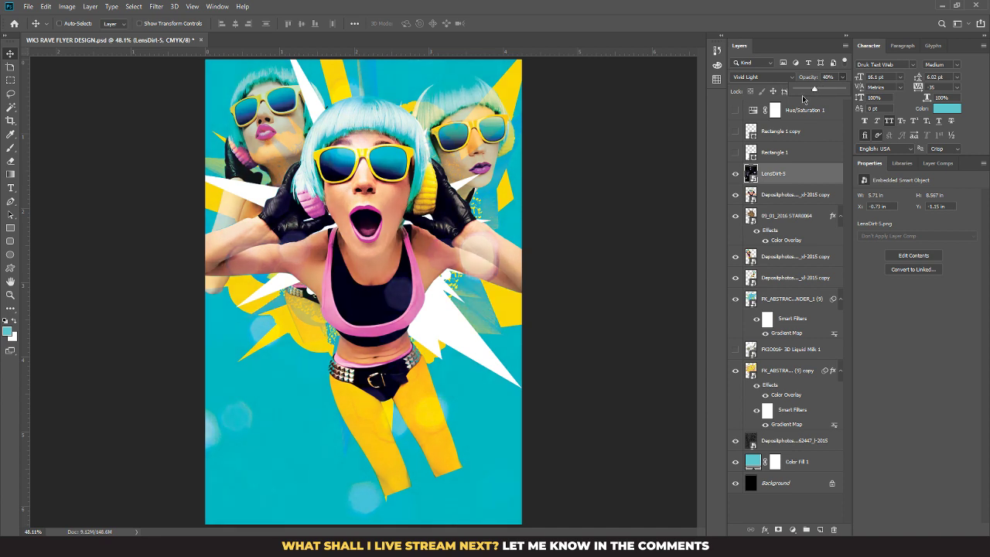
pyautogui.click(789, 174)
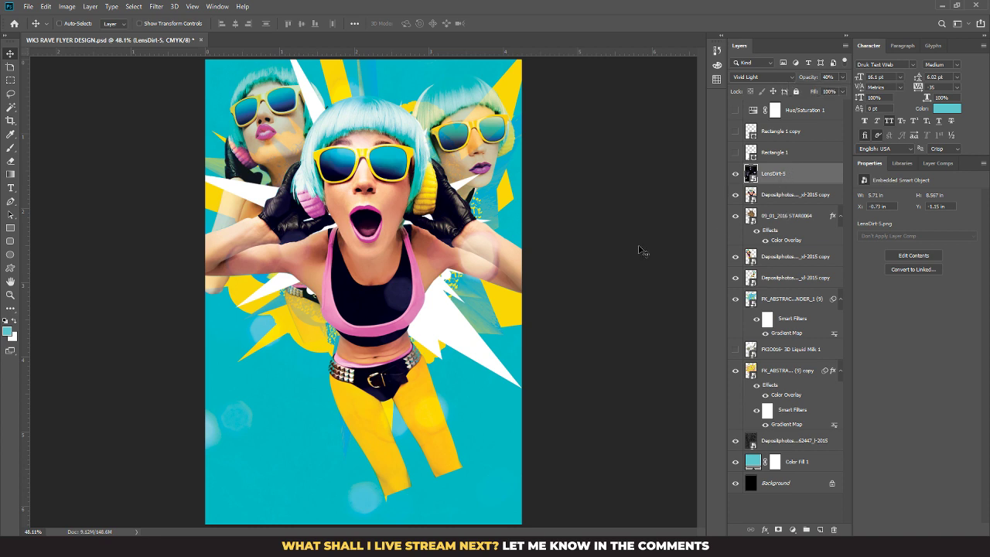
# Step: Show the white Rectangle 1 layer and add the text BASS over it, with the text layer directly above the rectangle
pyautogui.click(11, 188)
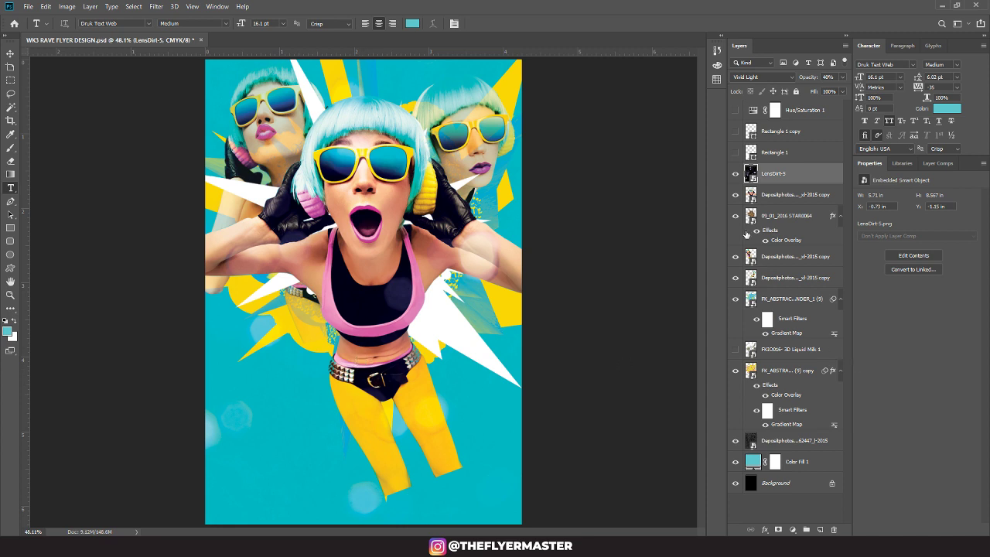
pyautogui.click(734, 152)
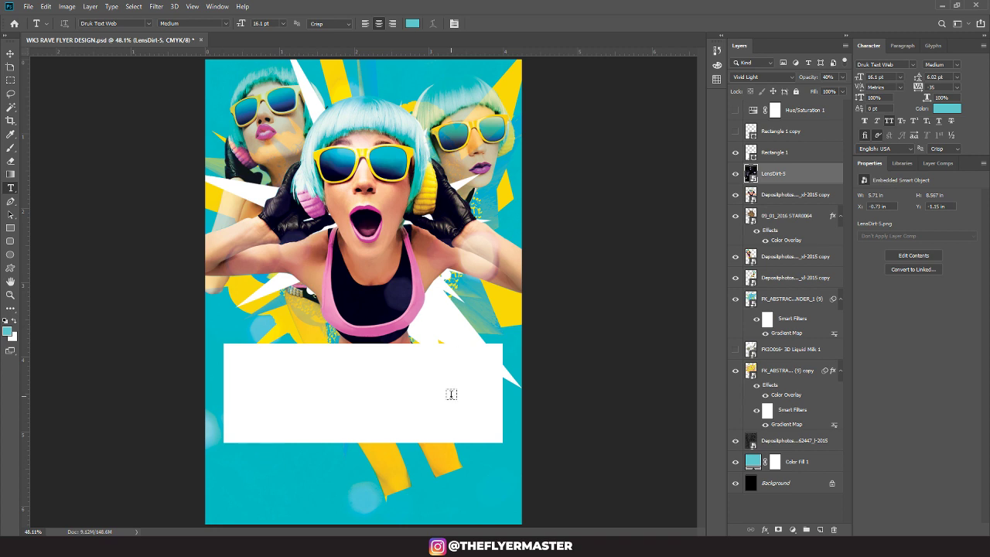
pyautogui.click(358, 372)
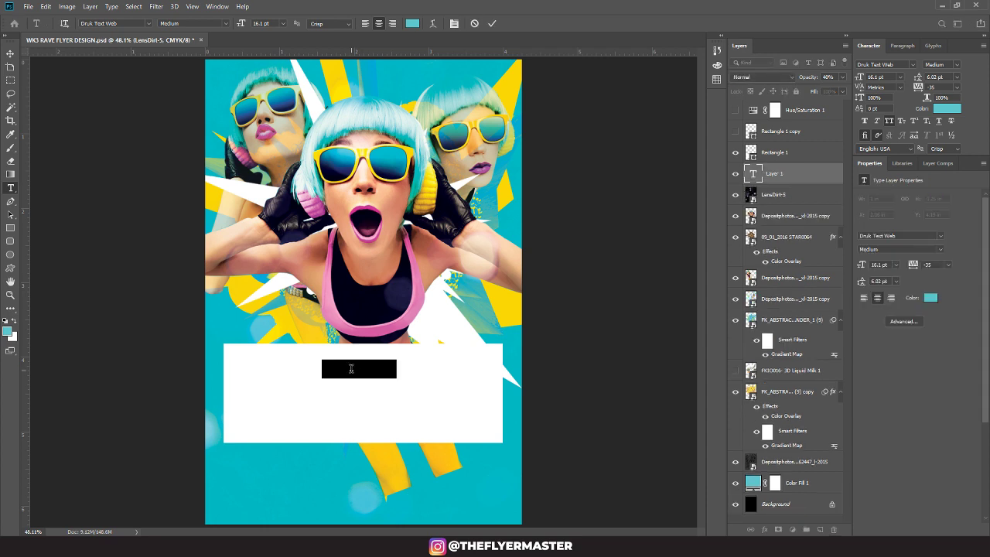
pyautogui.press('BackSpace')
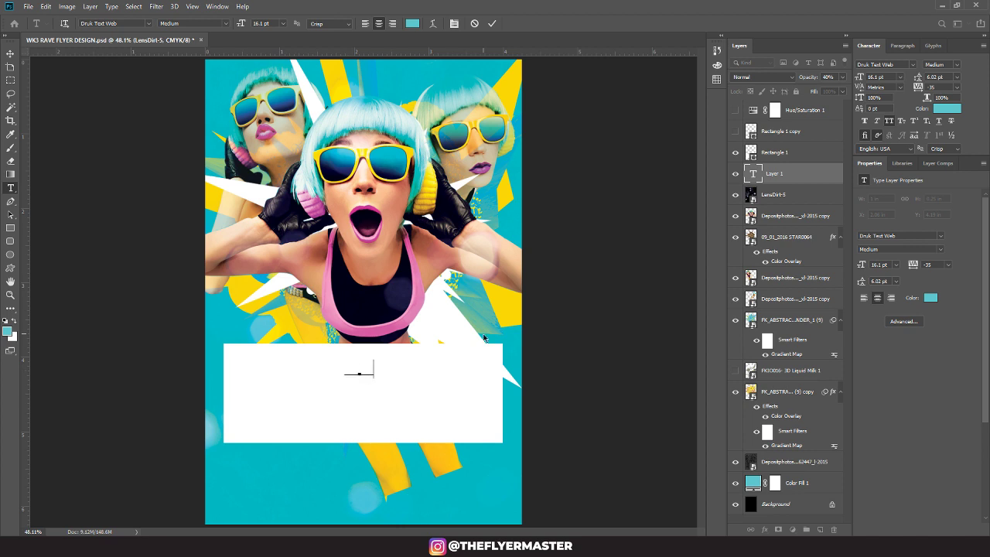
pyautogui.write('BASS')
pyautogui.hotkey('ctrl', 'Return')
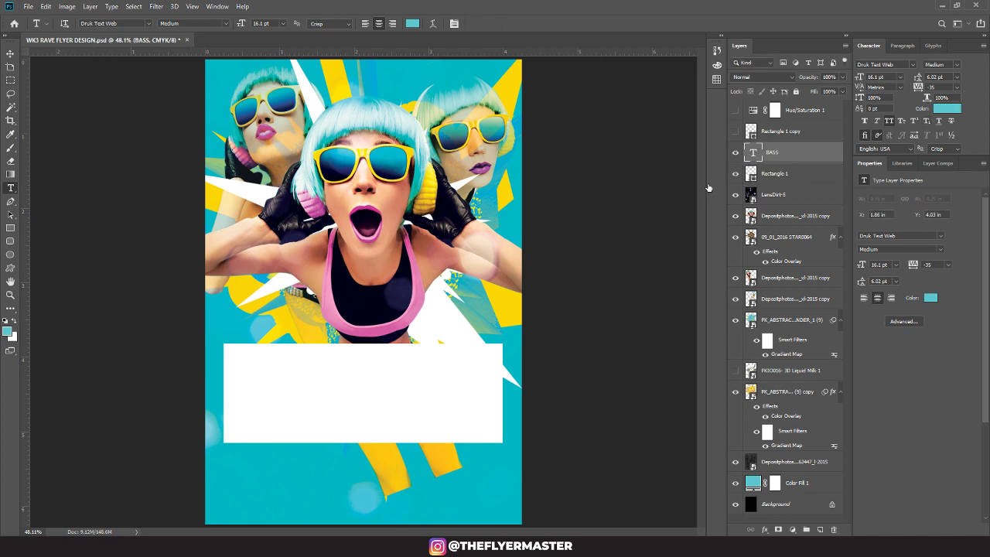
# Step: Change the font of the BASS text to Educated Deers Regular
pyautogui.moveTo(345, 368); pyautogui.dragTo(420, 378)
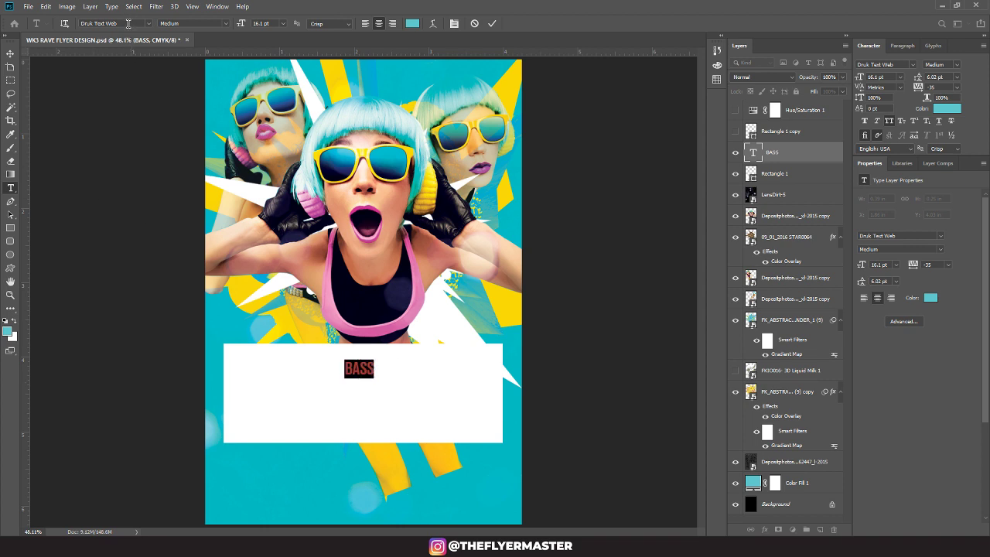
pyautogui.click(128, 23)
pyautogui.write('ED')
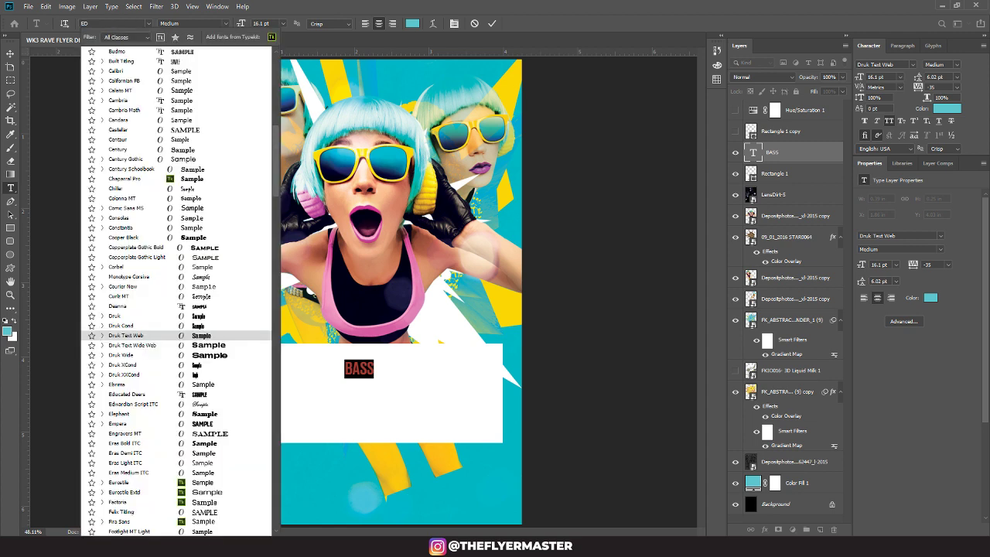
pyautogui.write('UC')
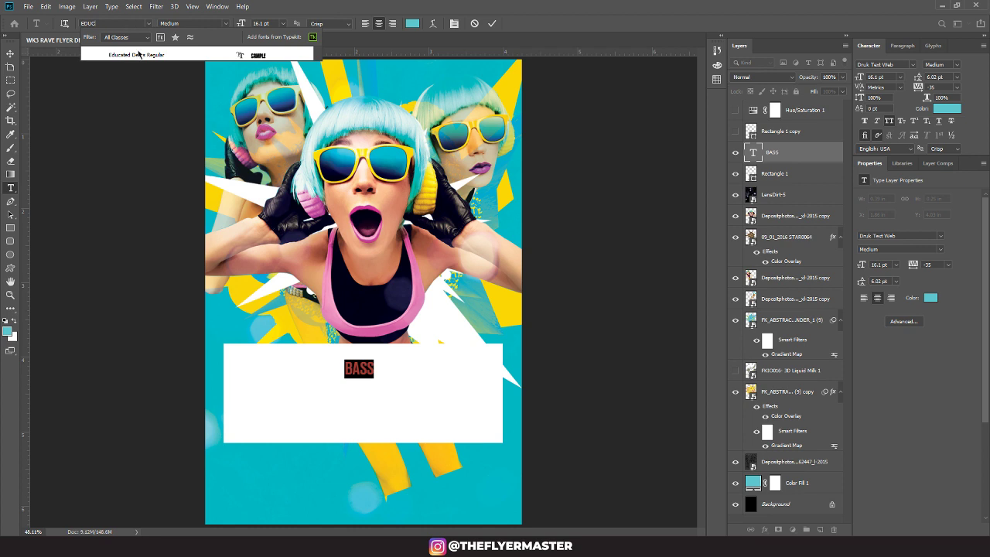
pyautogui.click(137, 54)
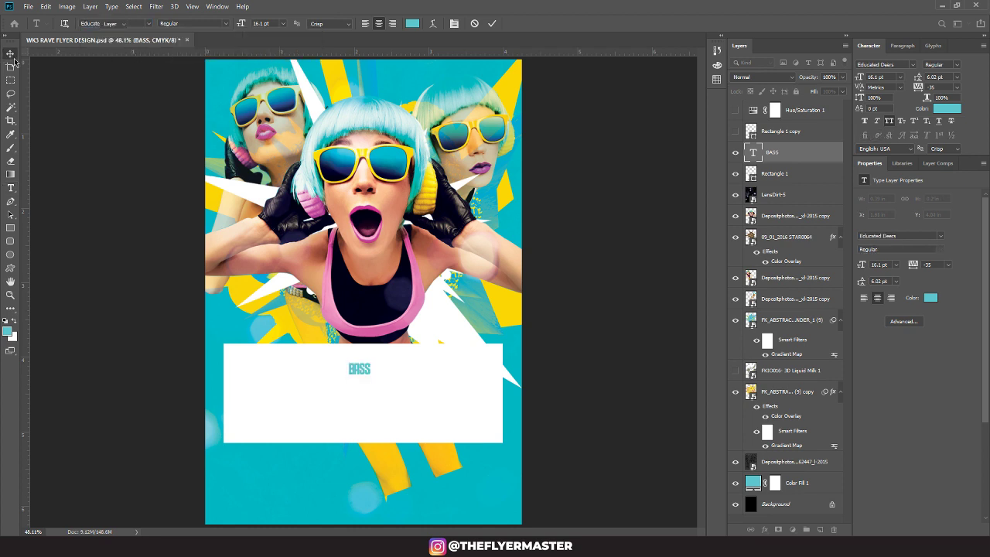
# Step: Scale the BASS text up to about 158 pt and position it over the white rectangle at about X 0.6 in, Y 3.11 in
pyautogui.hotkey('ctrl', 't')
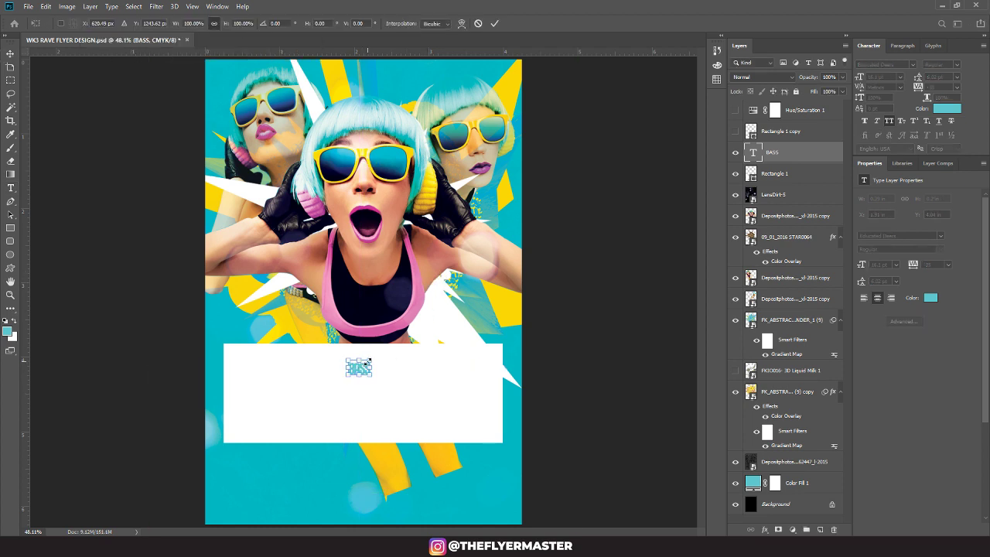
pyautogui.moveTo(368, 361); pyautogui.dragTo(466, 293)
pyautogui.doubleClick(388, 352)
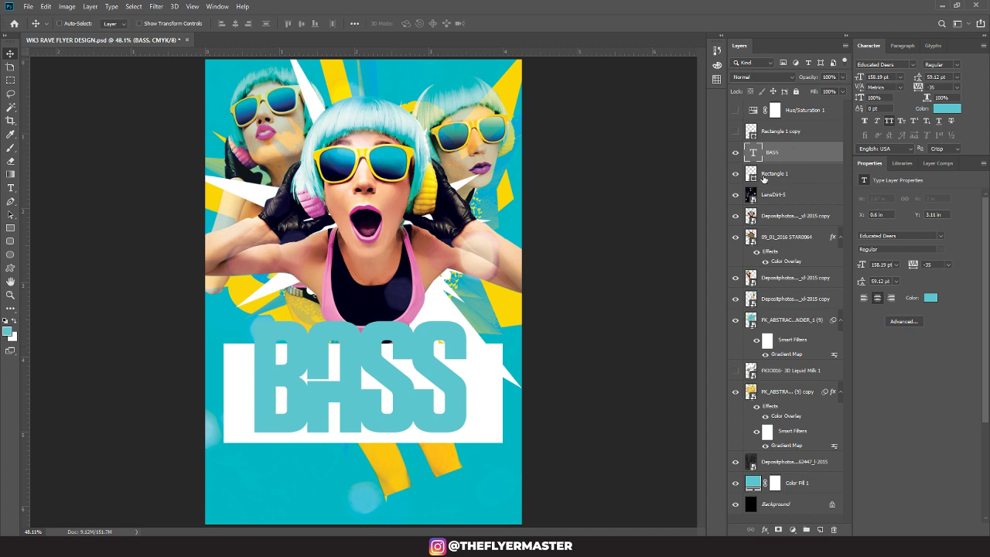
# Step: Hide the LensDirt-5 layer and duplicate the BASS text below the original at about X 0.66 in, Y 4.39 in
pyautogui.click(734, 195)
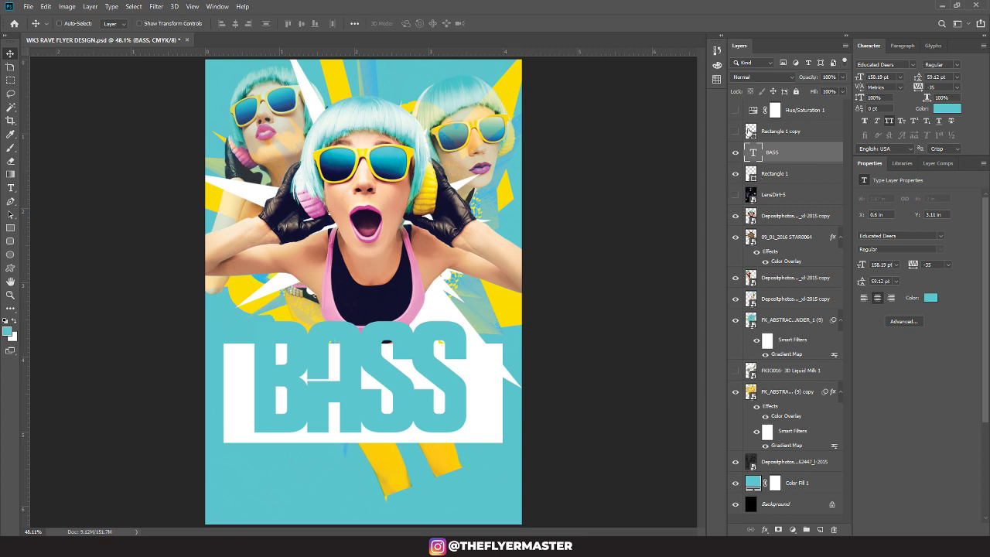
pyautogui.moveTo(408, 353); pyautogui.dragTo(380, 463)
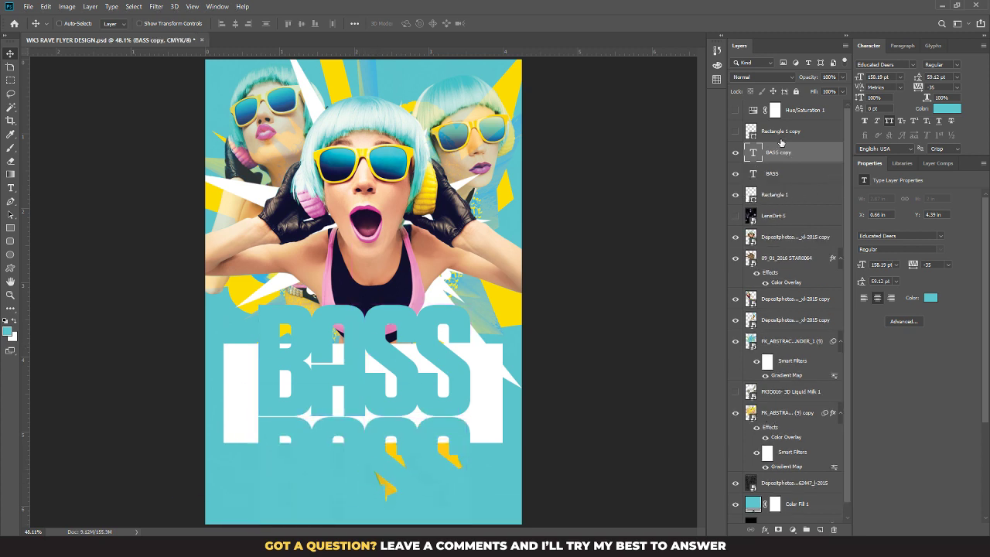
# Step: Recolor both BASS text layers white and hide the Rectangle 1 layer behind them
pyautogui.keyDown('shift'); pyautogui.click(800, 180); pyautogui.keyUp('shift')
pyautogui.click(954, 107)
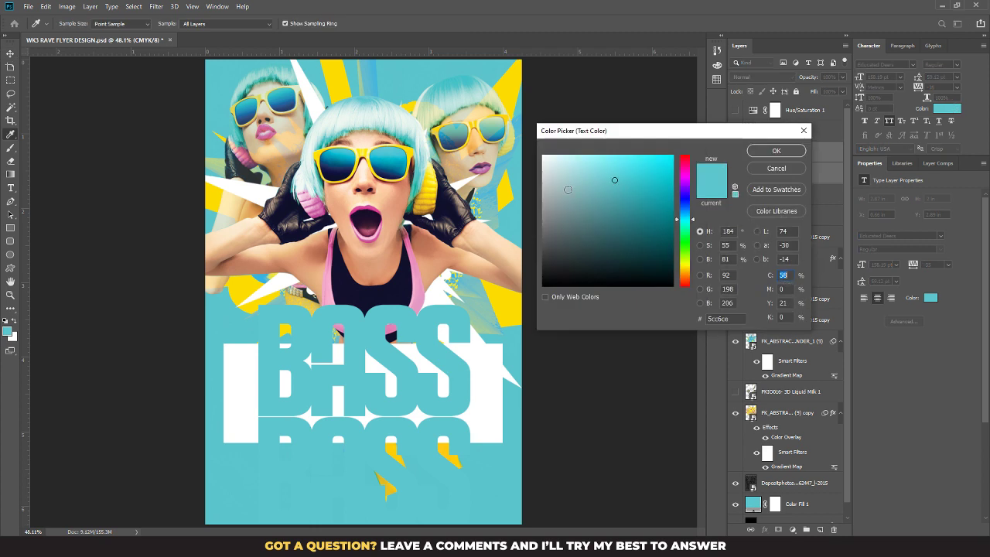
pyautogui.click(543, 157)
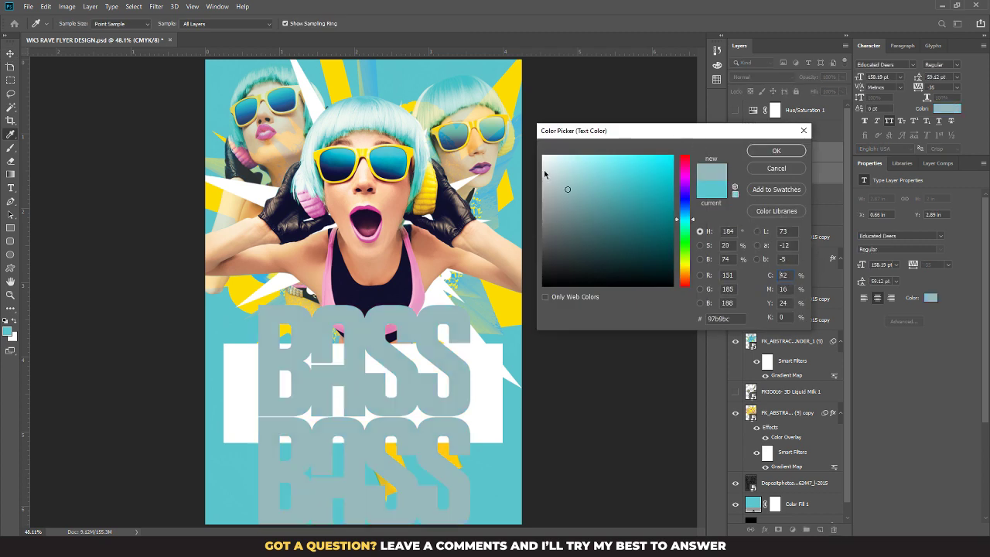
pyautogui.click(775, 151)
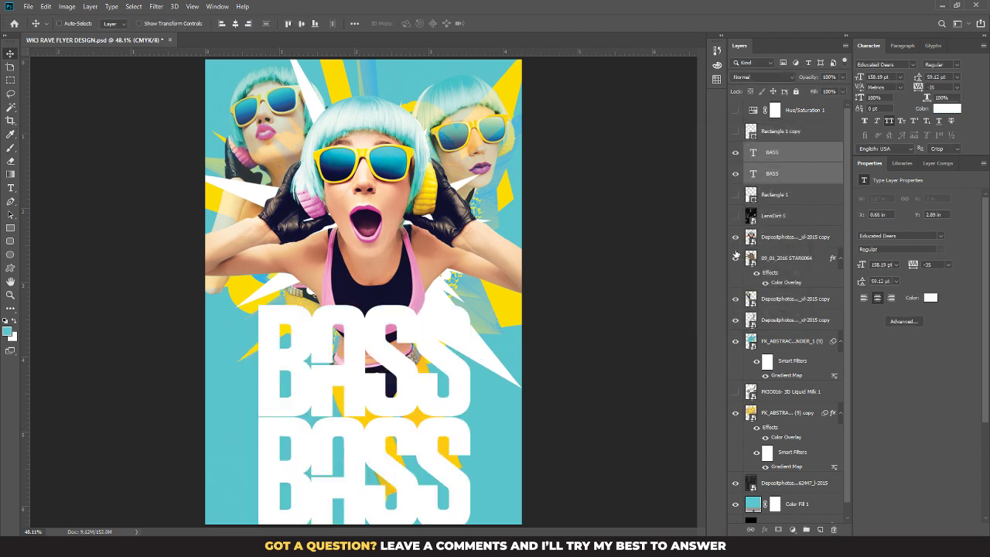
# Step: Replace the lower BASS copy's text with PARTY and try looser letter tracking on it
pyautogui.click(10, 188)
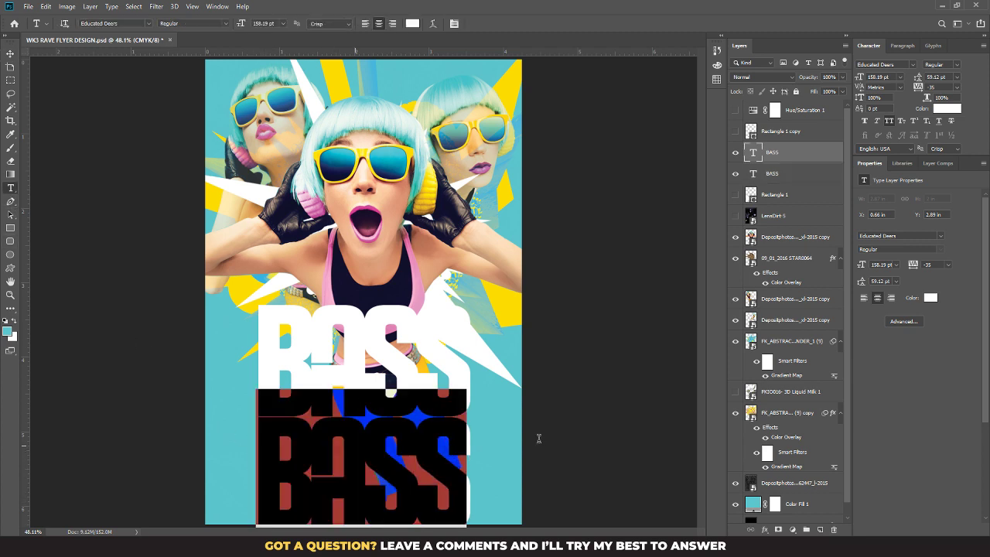
pyautogui.doubleClick(270, 457)
pyautogui.write('PARTY')
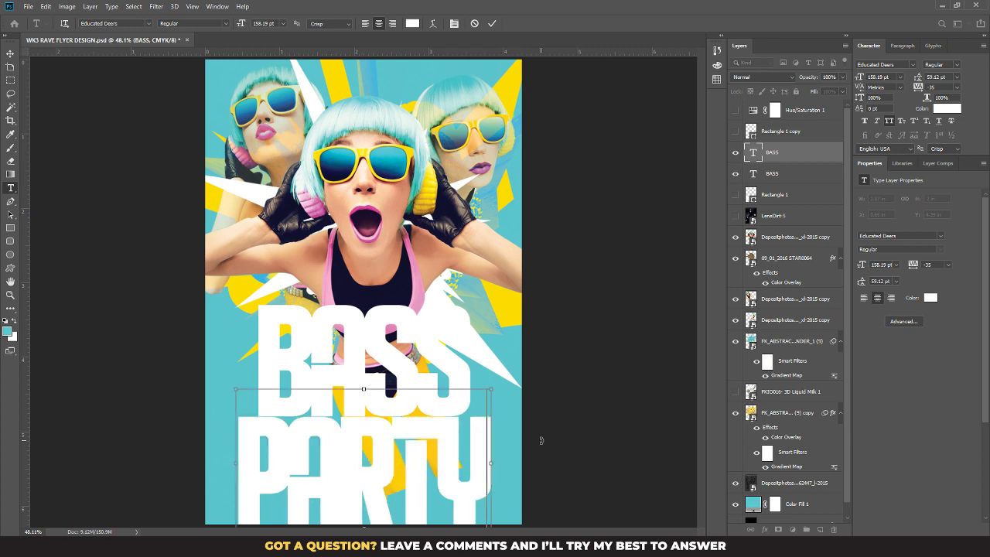
pyautogui.hotkey('ctrl', 'a')
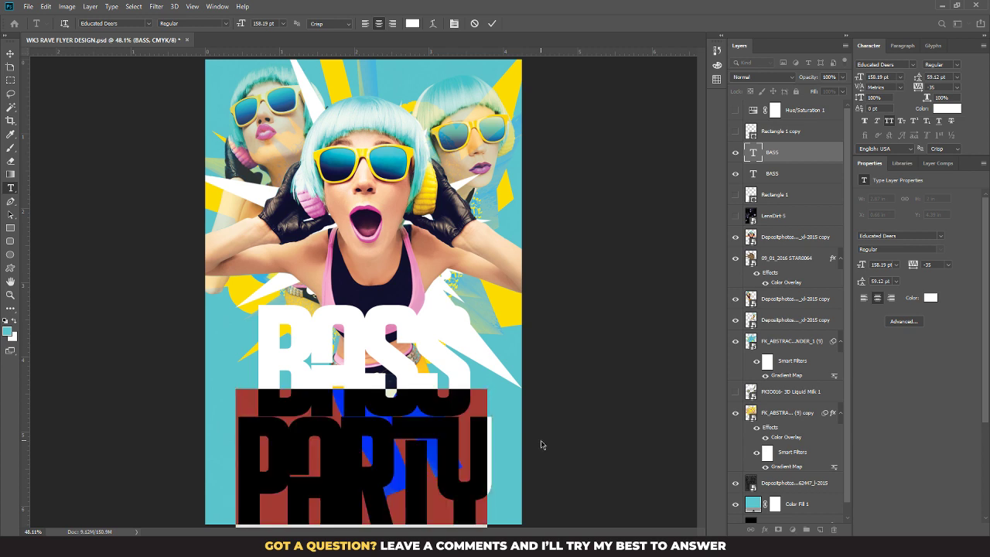
pyautogui.hotkey('alt', 'Left')
pyautogui.hotkey('alt', 'Left')
pyautogui.hotkey('alt', 'Right')
pyautogui.hotkey('alt', 'Right')
pyautogui.hotkey('alt', 'Right')
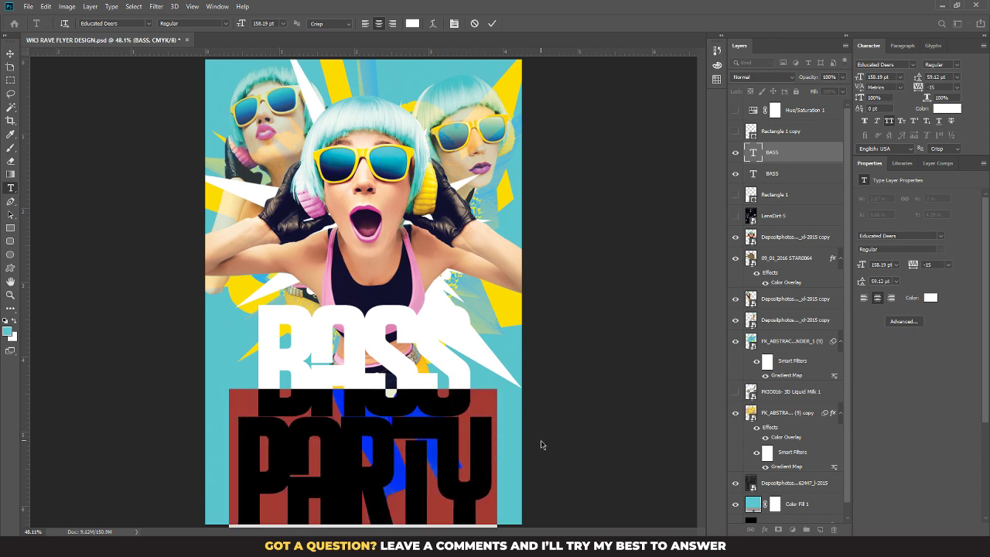
pyautogui.hotkey('alt', 'Left')
# Step: Reduce the PARTY text to 89.43 pt with 49.3 pt leading and place it beneath BASS at about X 1.15 in, Y 4.6 in
pyautogui.hotkey('ctrl', 'alt', 'shift', ',')
pyautogui.hotkey('ctrl', 'alt', 'shift', ',')
pyautogui.hotkey('ctrl', 'alt', 'shift', ',')
pyautogui.hotkey('ctrl', 'alt', 'shift', ',')
pyautogui.hotkey('ctrl', 'alt', 'shift', ',')
pyautogui.hotkey('ctrl', 'alt', 'shift', ',')
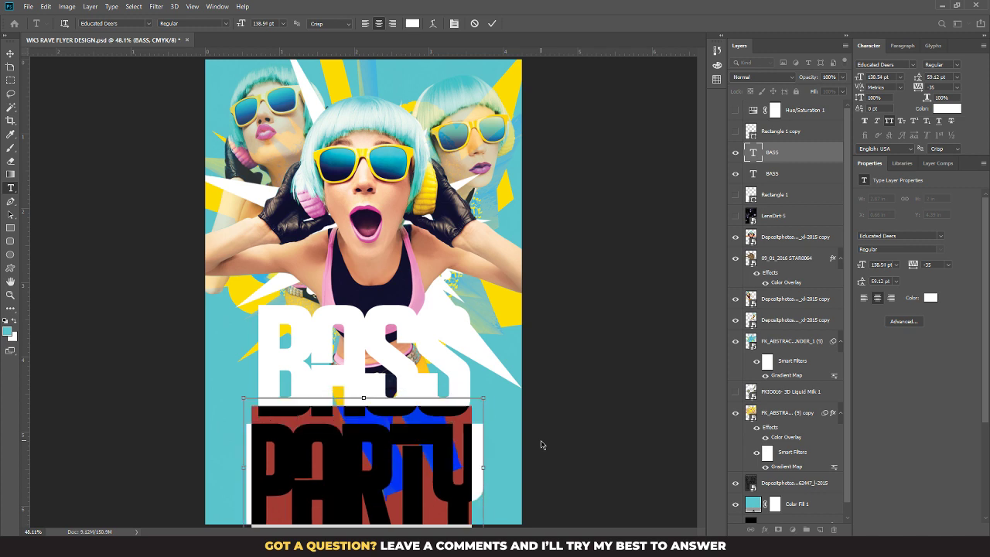
pyautogui.hotkey('ctrl', 'alt', 'shift', ',')
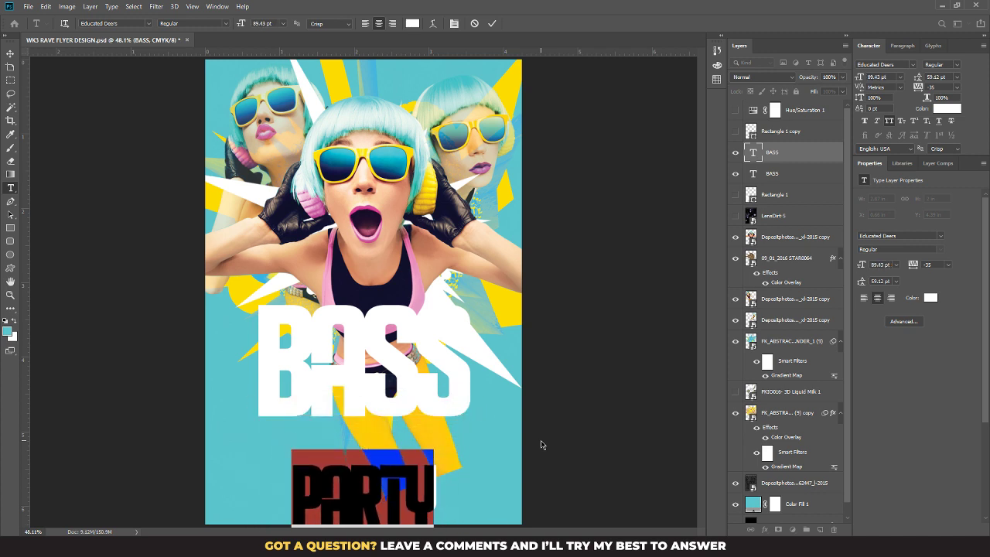
pyautogui.hotkey('ctrl', 'alt', 'Up')
pyautogui.click(8, 55)
pyautogui.moveTo(389, 481); pyautogui.dragTo(383, 442)
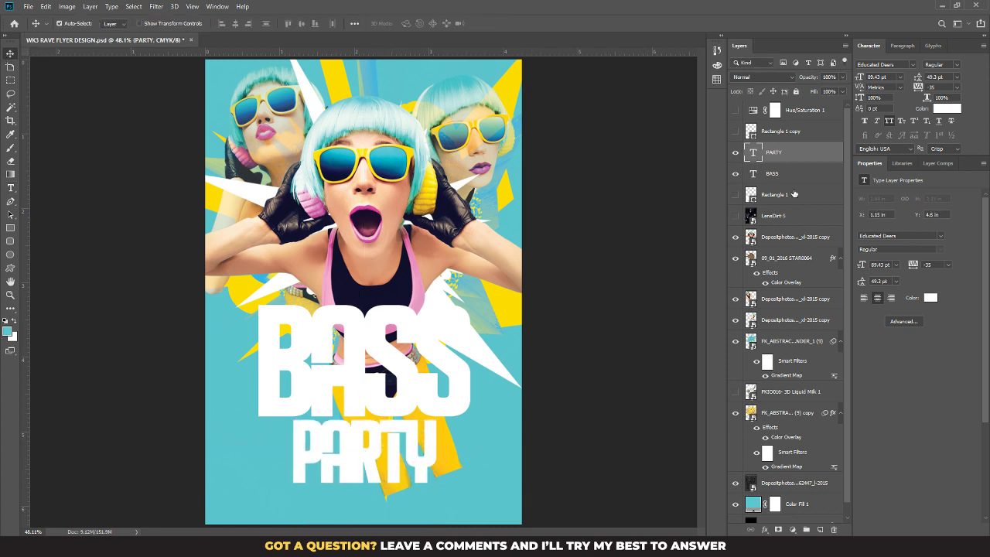
# Step: Replace the word PARTY with RAVE and set its tracking to -15
pyautogui.press('t')
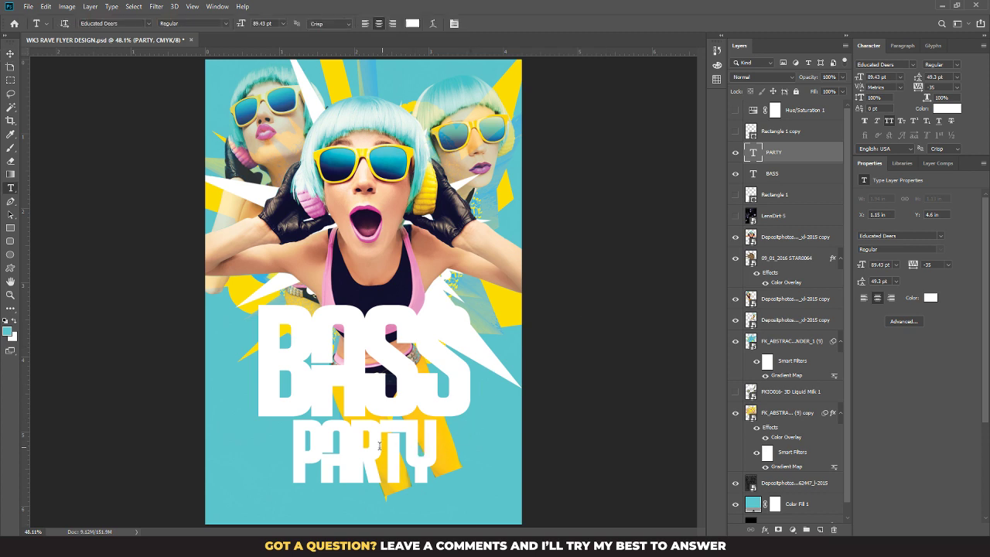
pyautogui.doubleClick(427, 475)
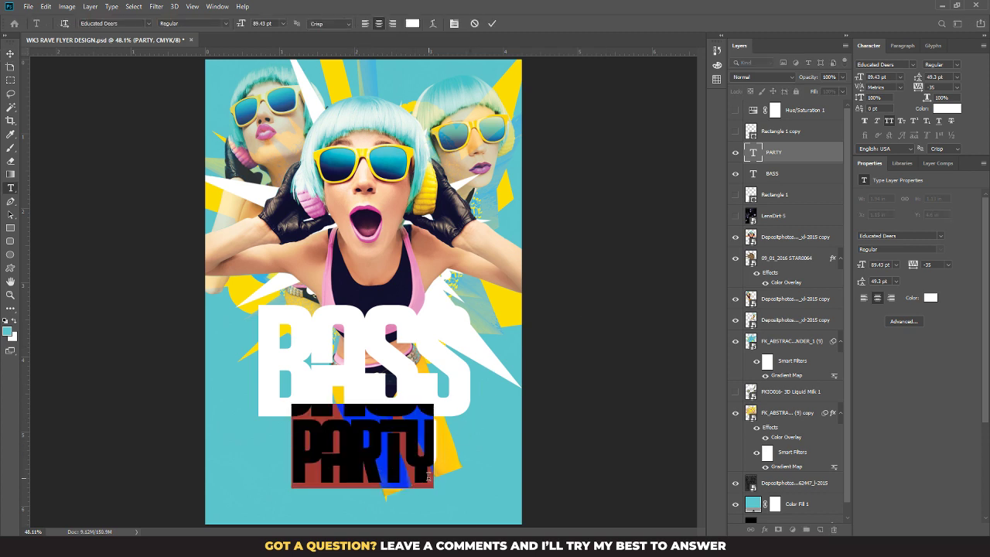
pyautogui.hotkey('alt', 'Right')
pyautogui.hotkey('alt', 'Right')
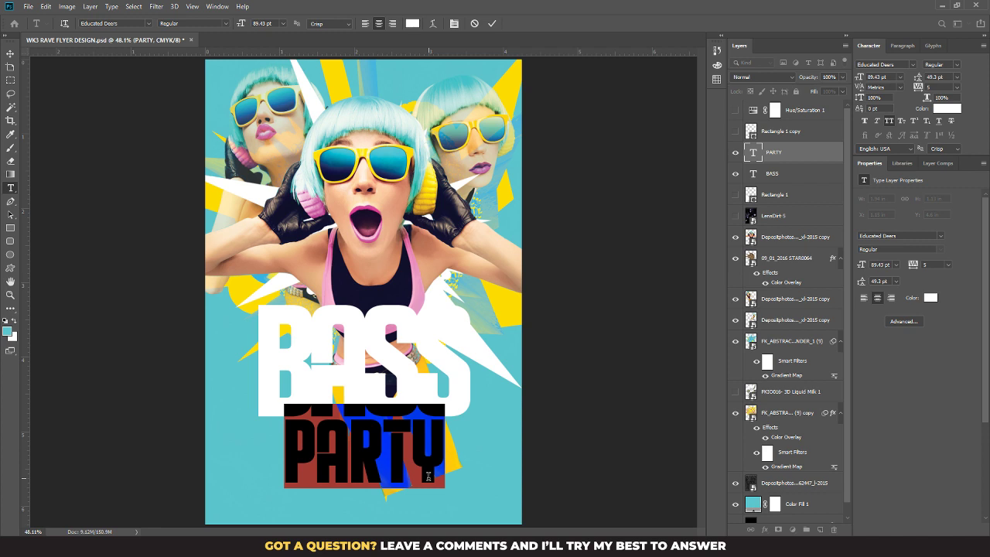
pyautogui.write('RAVE')
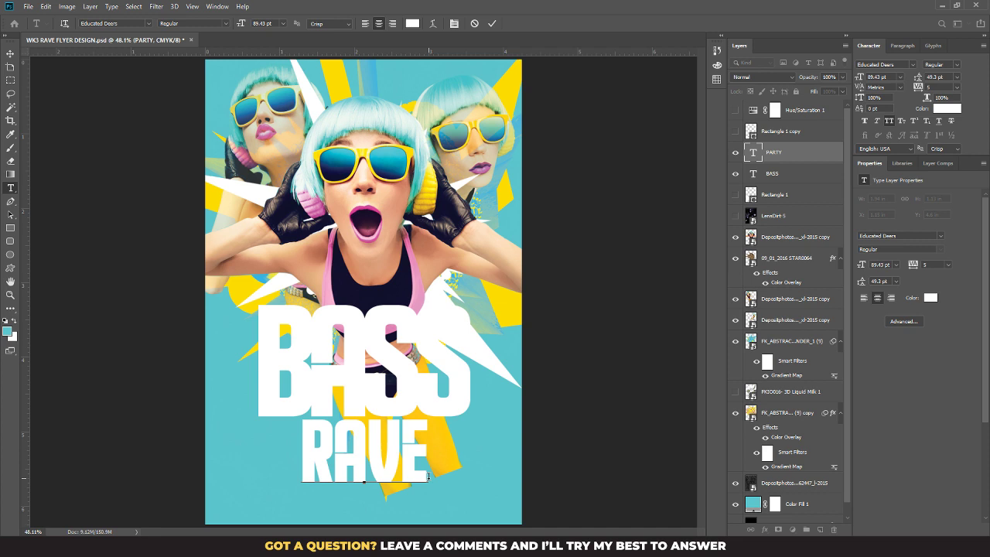
pyautogui.hotkey('ctrl', 'a')
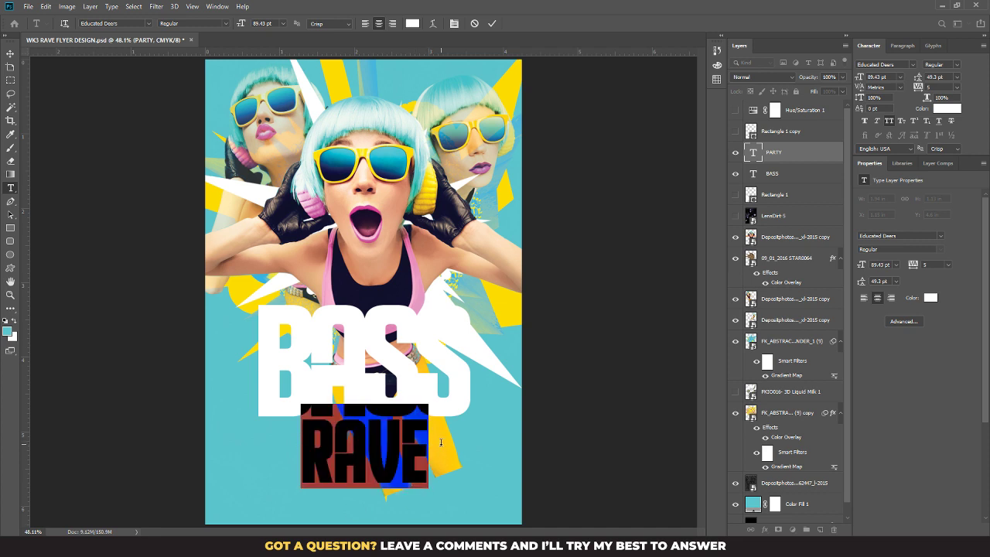
pyautogui.hotkey('alt', 'Left')
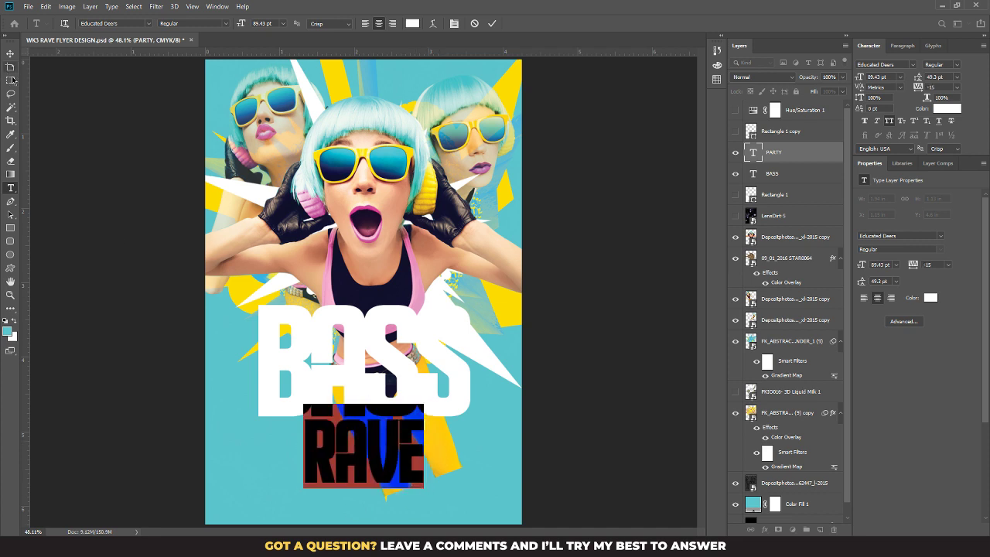
# Step: Scale the RAVE text to about 86.25 pt and position it beneath BASS at about X 1.34 in, Y 4.61 in
pyautogui.click(10, 52)
pyautogui.hotkey('ctrl', 't')
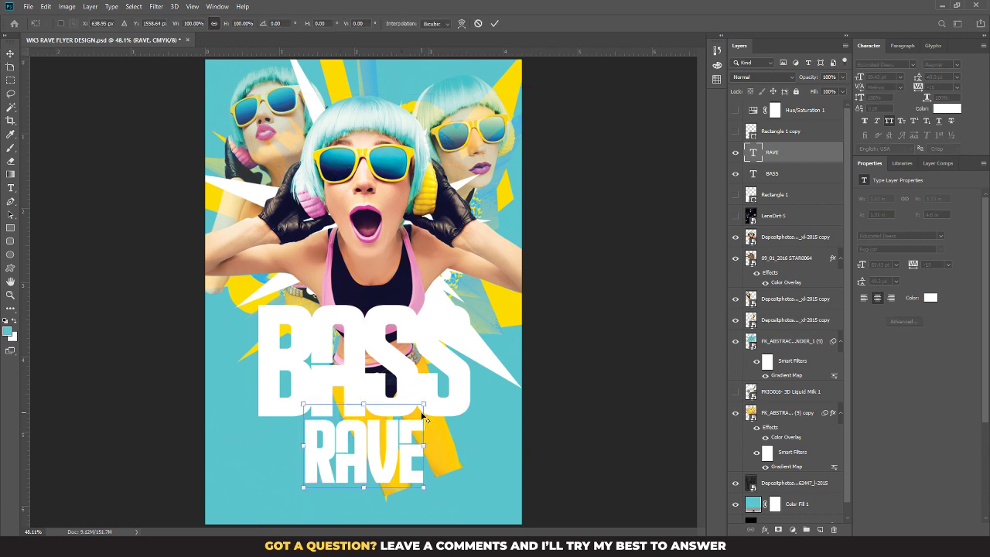
pyautogui.moveTo(421, 416)
pyautogui.mouseDown()
pyautogui.moveTo(454, 386)
pyautogui.moveTo(486, 392)
pyautogui.moveTo(406, 405)
pyautogui.moveTo(417, 402)
pyautogui.mouseUp()
pyautogui.press('Return')
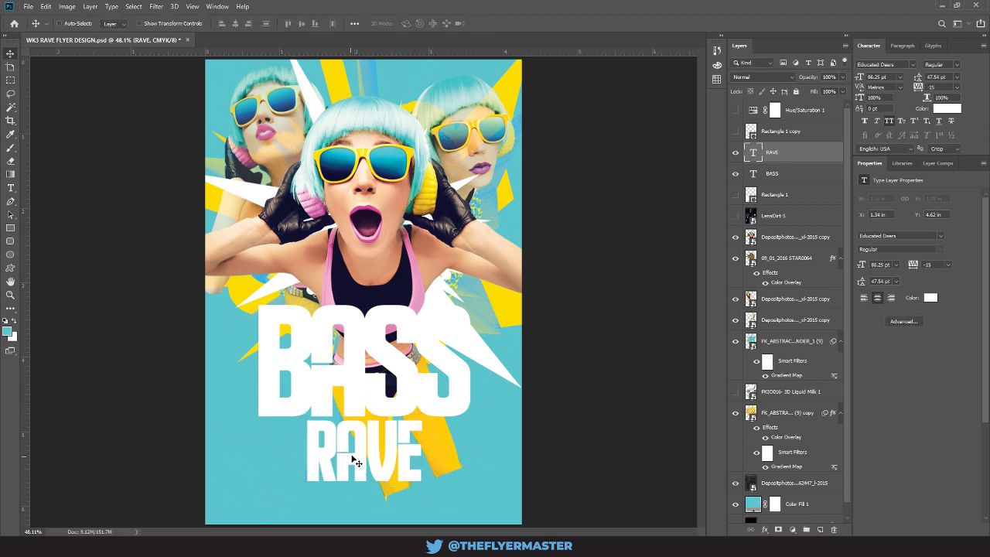
pyautogui.press('Up')
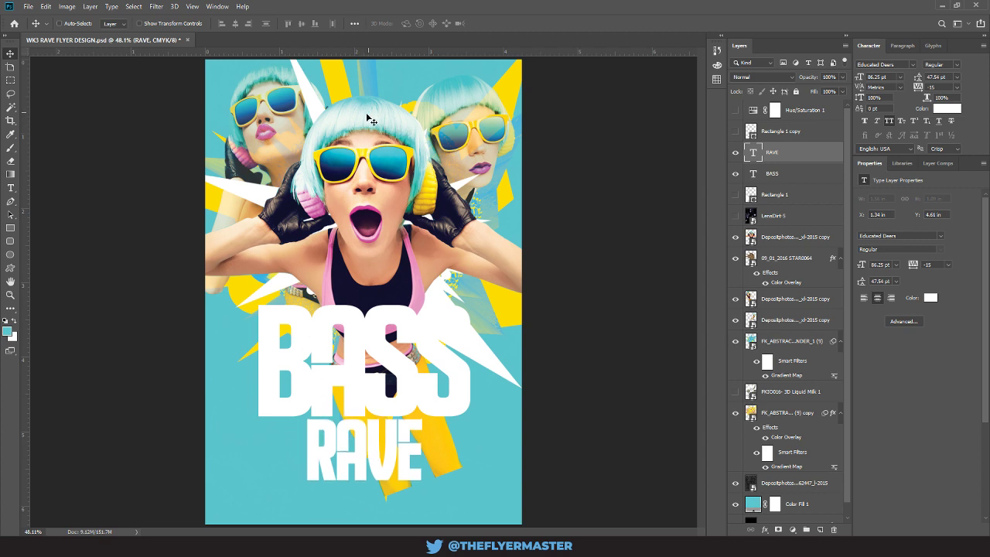
# Step: Add an empty layer above RAVE and set the foreground color to bright green 72ff00
pyautogui.click(819, 530)
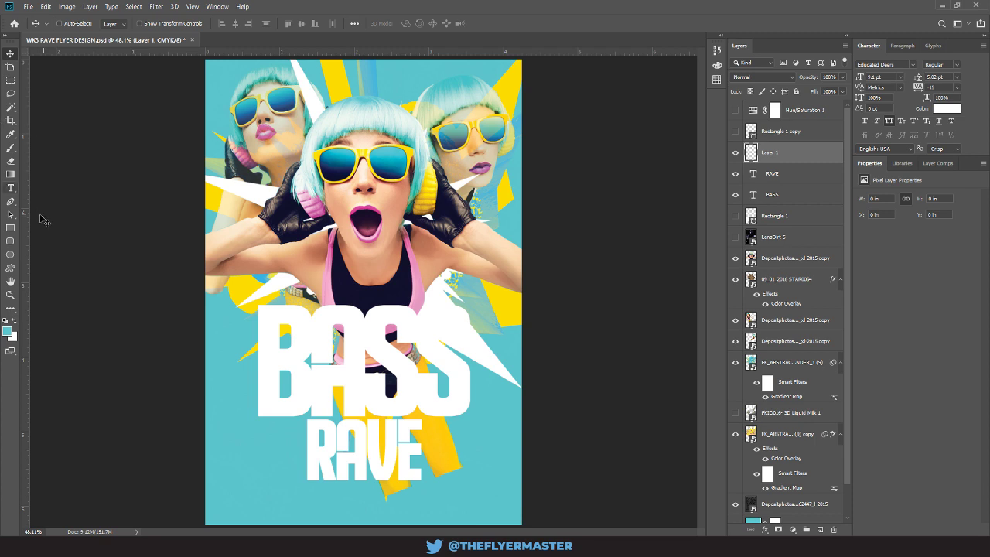
pyautogui.click(11, 201)
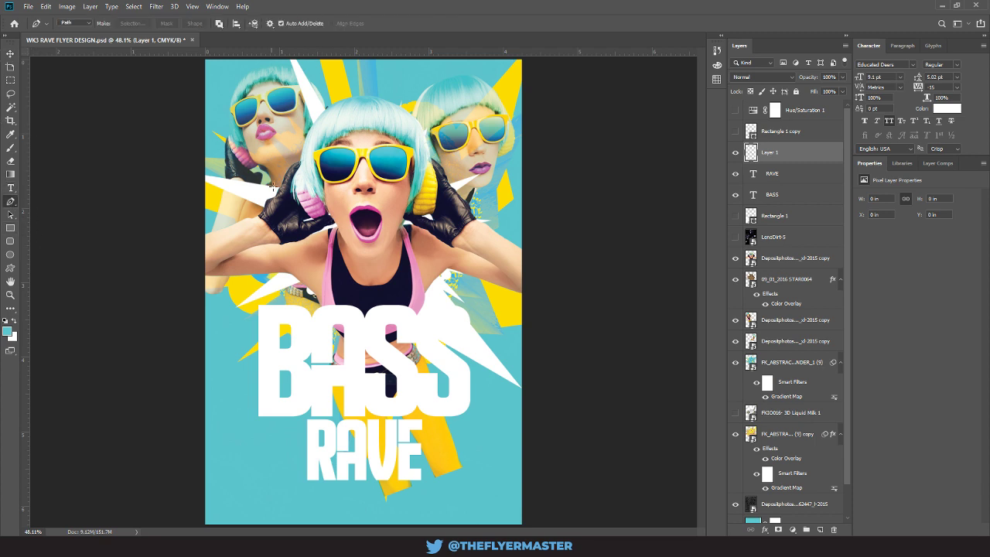
pyautogui.press('i')
pyautogui.click(9, 334)
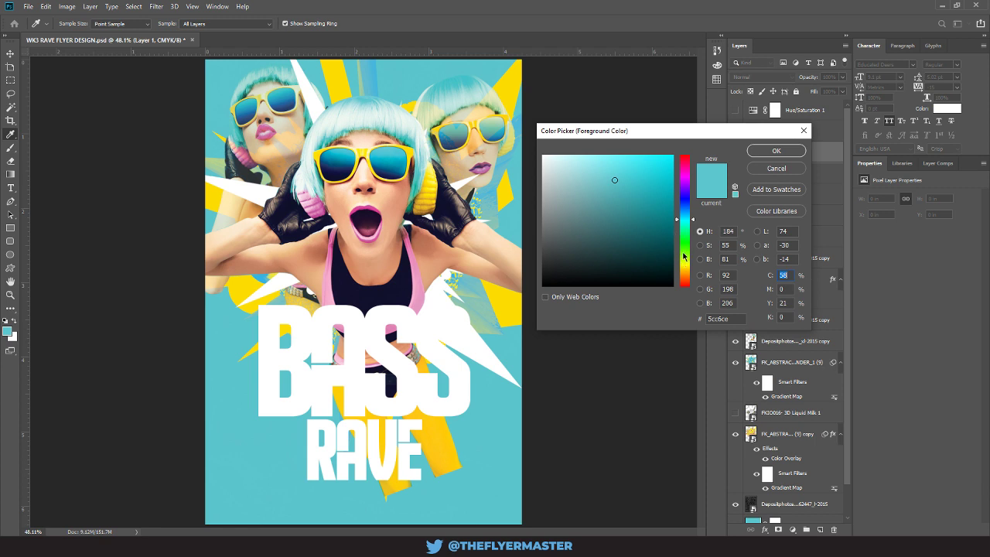
pyautogui.click(683, 252)
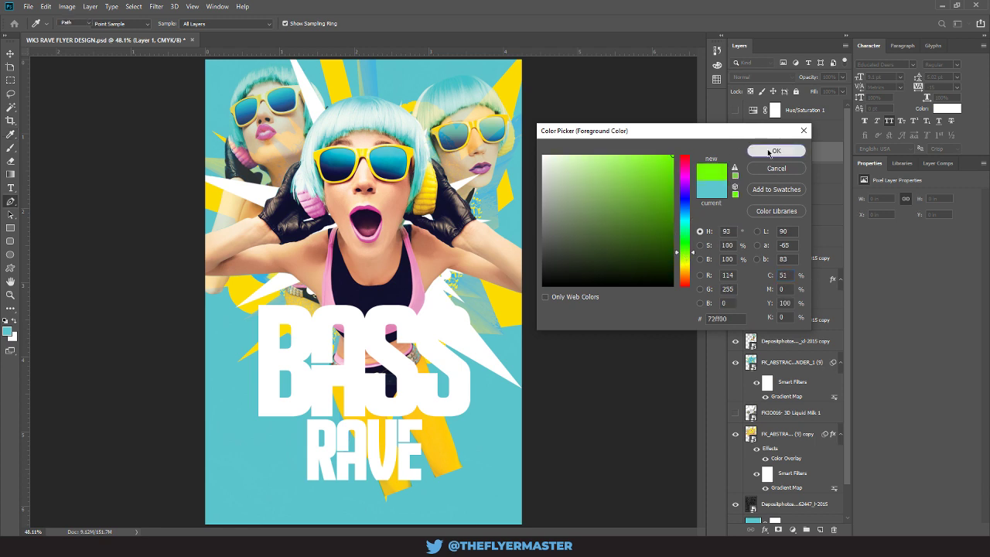
pyautogui.click(775, 150)
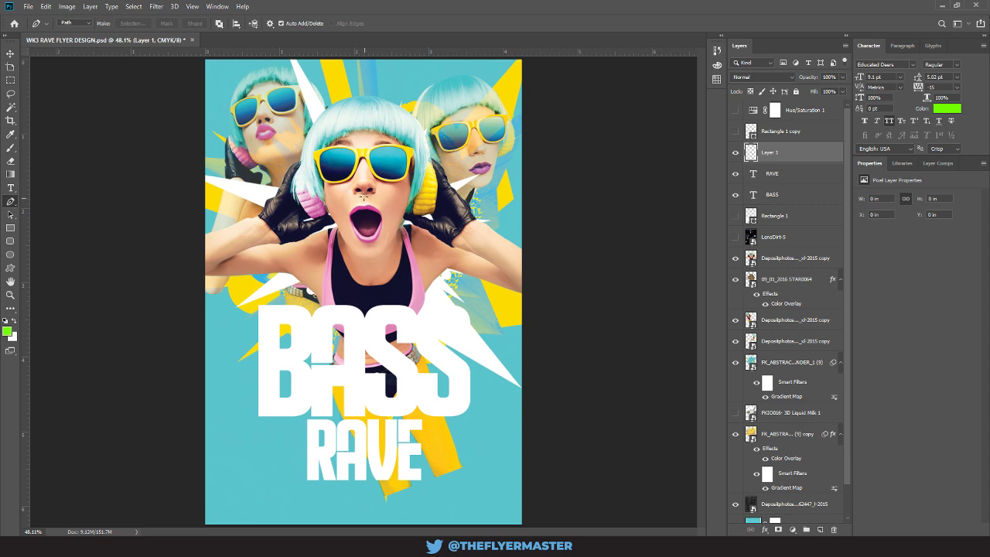
# Step: Draw a closed, roughly oval Pen path from the top of the central model's head around the BASS RAVE title
pyautogui.click(311, 175)
pyautogui.moveTo(306, 179); pyautogui.dragTo(295, 248)
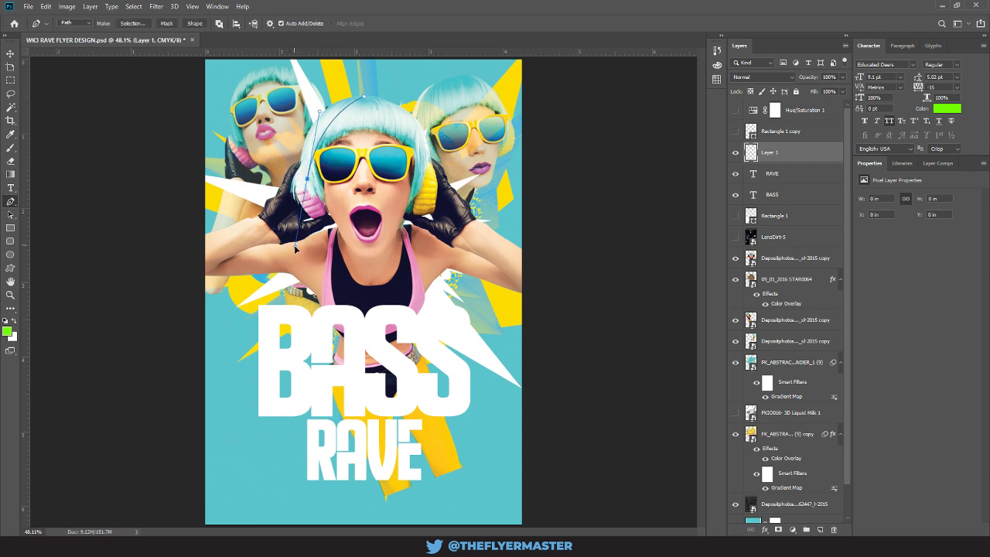
pyautogui.click(256, 304)
pyautogui.moveTo(333, 468); pyautogui.dragTo(385, 503)
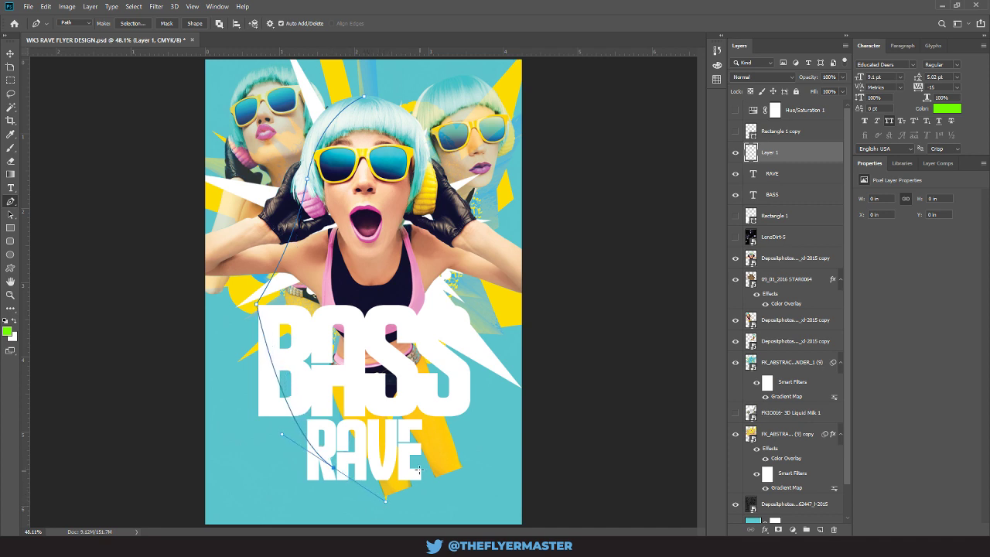
pyautogui.moveTo(418, 461); pyautogui.dragTo(426, 447)
pyautogui.moveTo(471, 307); pyautogui.dragTo(474, 302)
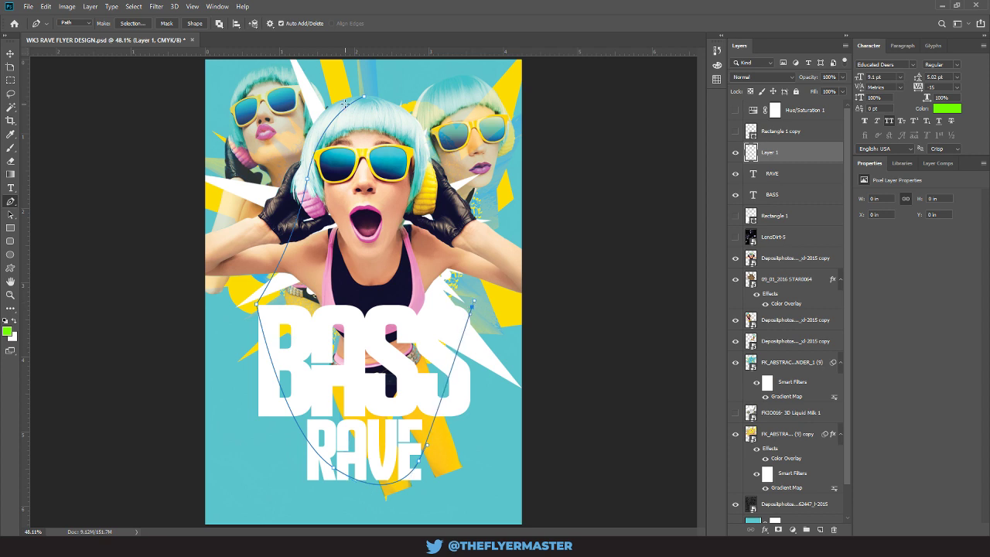
pyautogui.moveTo(369, 96); pyautogui.dragTo(276, 96)
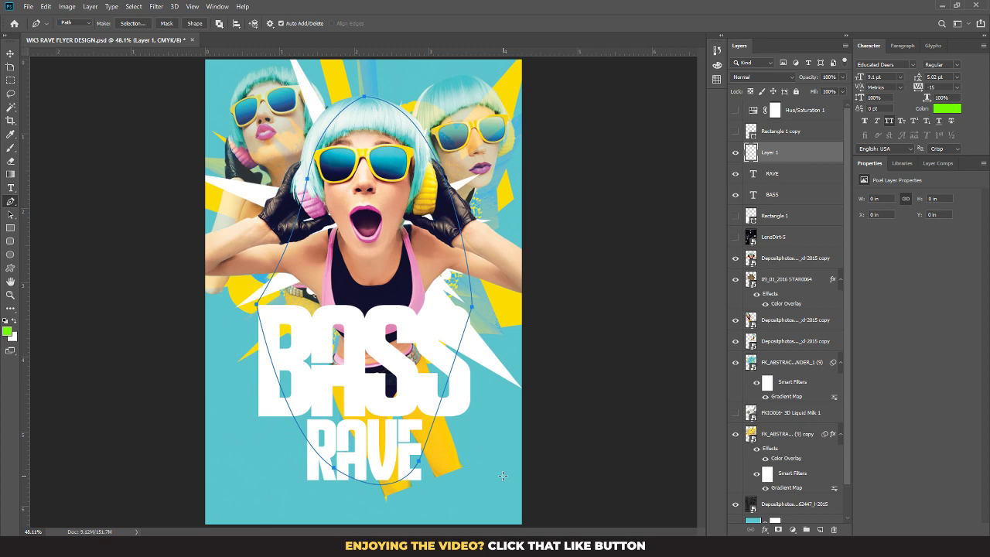
# Step: Convert the closed path into a filled green shape and hide the resulting shape layer
pyautogui.click(735, 153)
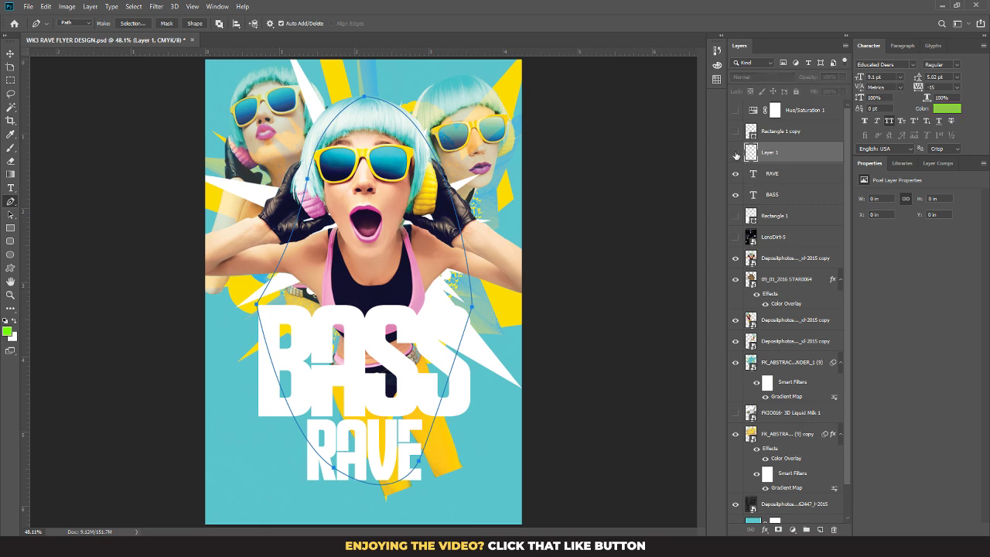
pyautogui.click(10, 53)
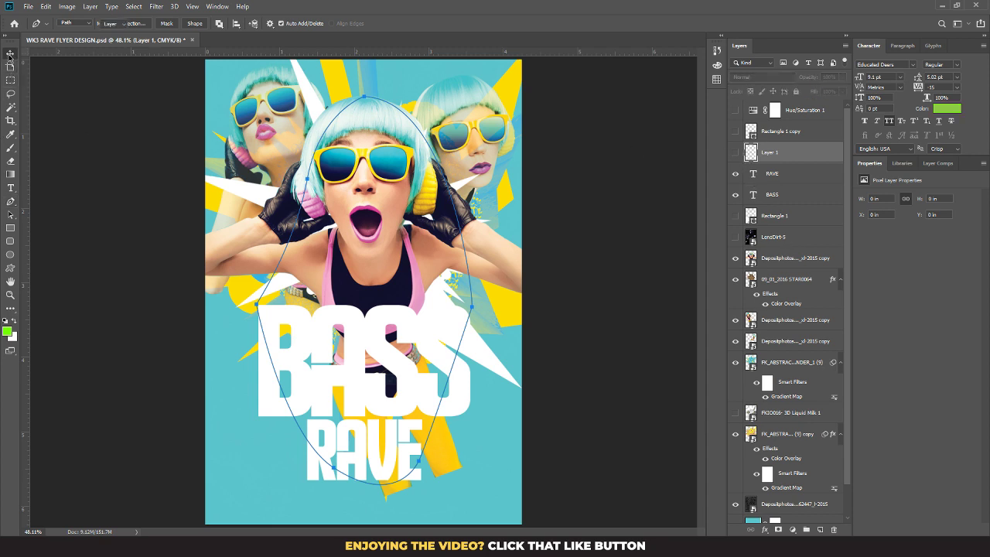
pyautogui.click(736, 153)
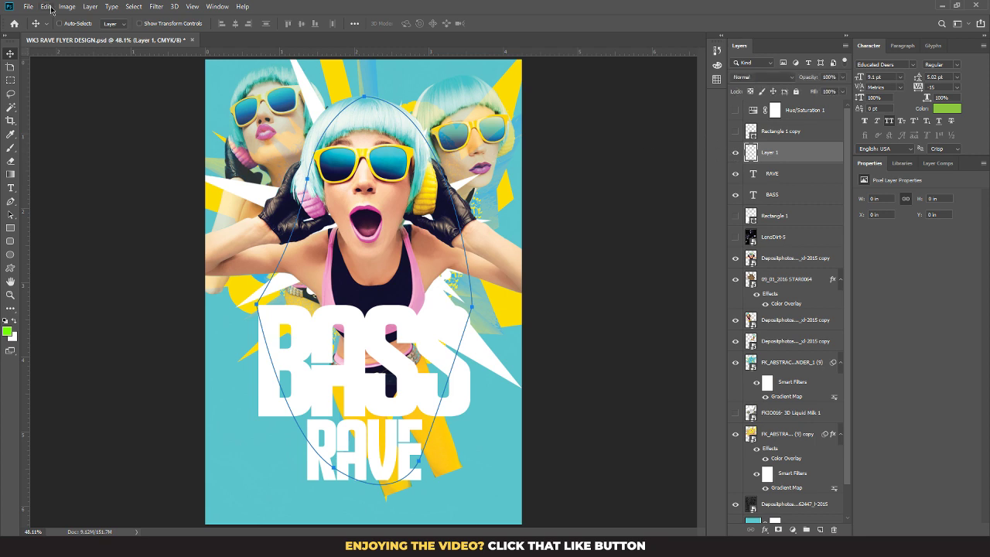
pyautogui.press('p')
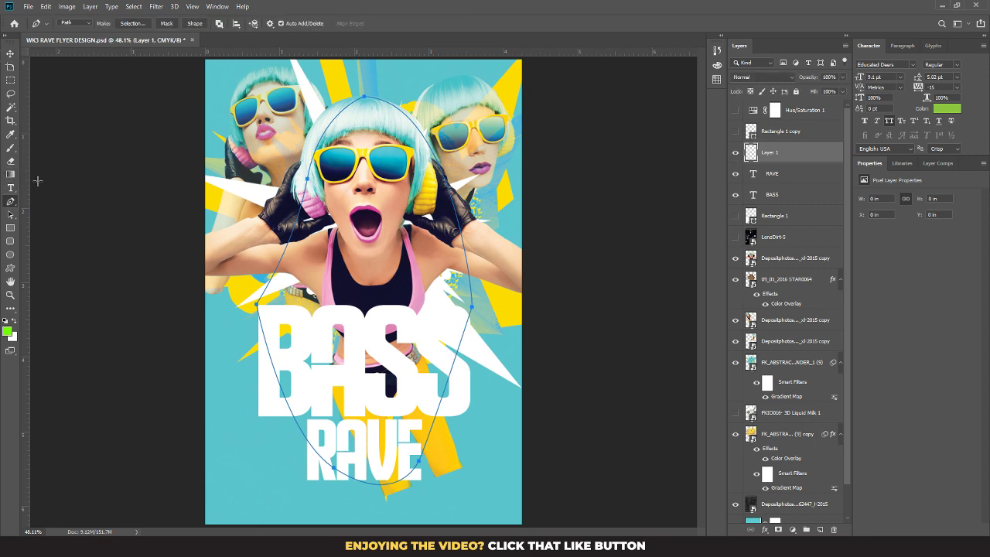
pyautogui.click(195, 23)
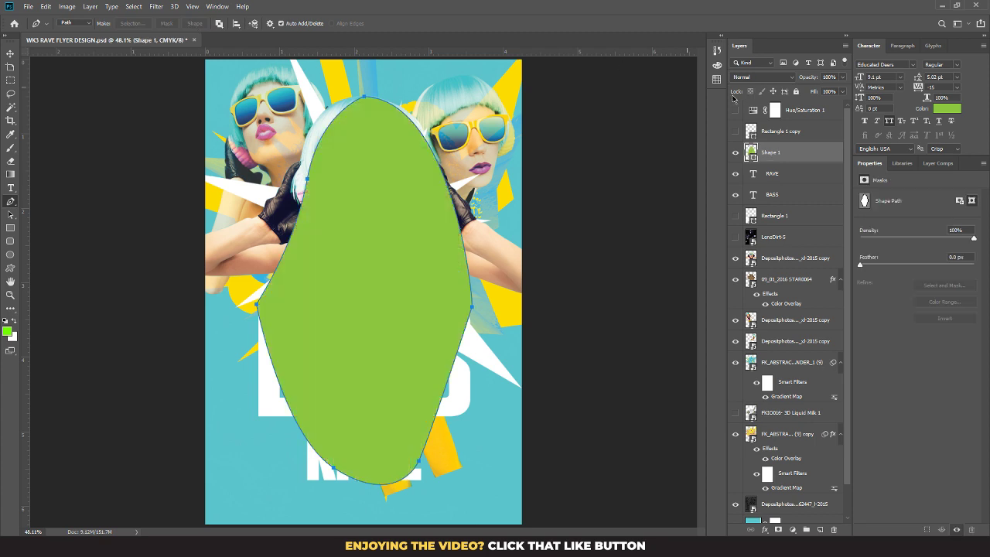
pyautogui.click(736, 153)
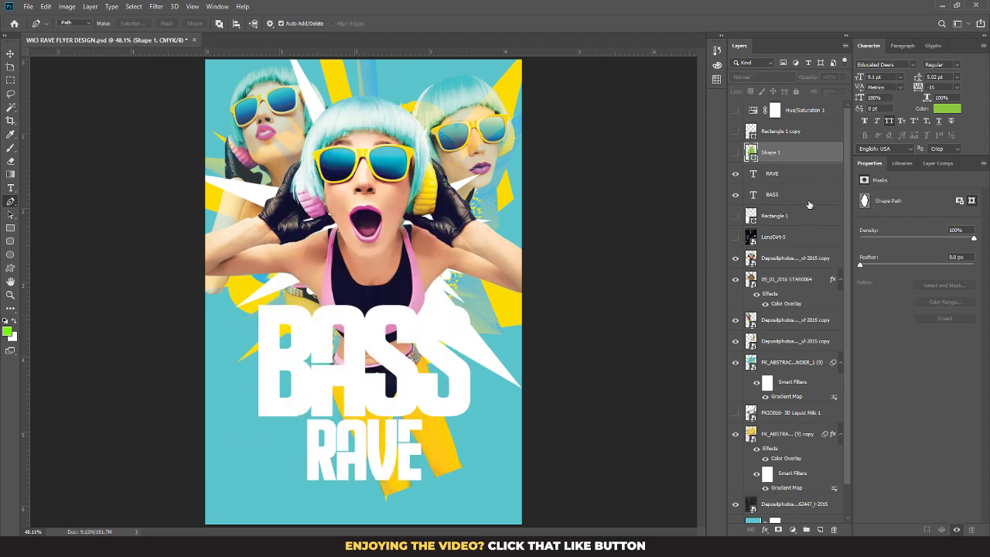
# Step: Move the RAVE and BASS text layers together slightly upward to about X 0.66 in, Y 2.78 in
pyautogui.click(784, 174)
pyautogui.press('v')
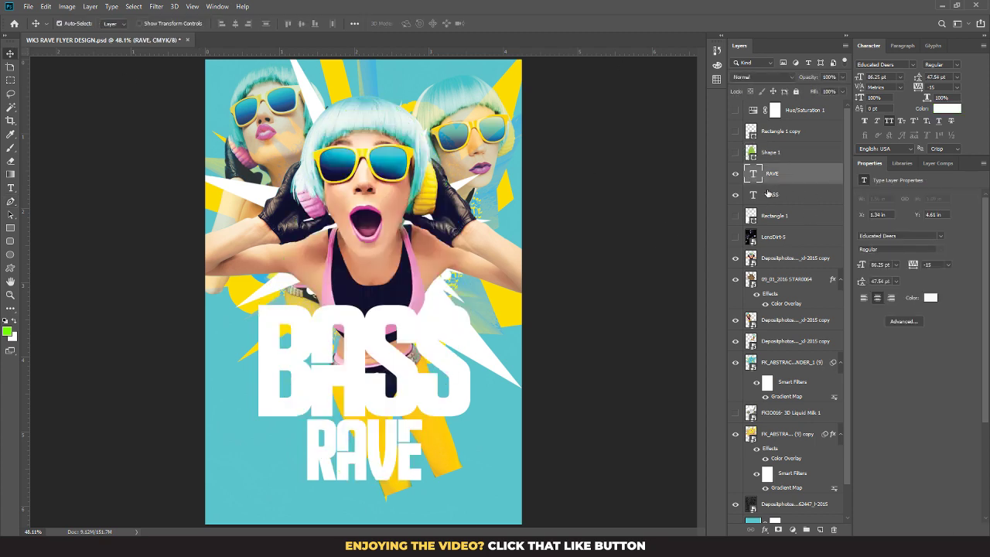
pyautogui.keyDown('shift'); pyautogui.click(773, 194); pyautogui.keyUp('shift')
pyautogui.moveTo(396, 370); pyautogui.dragTo(392, 347)
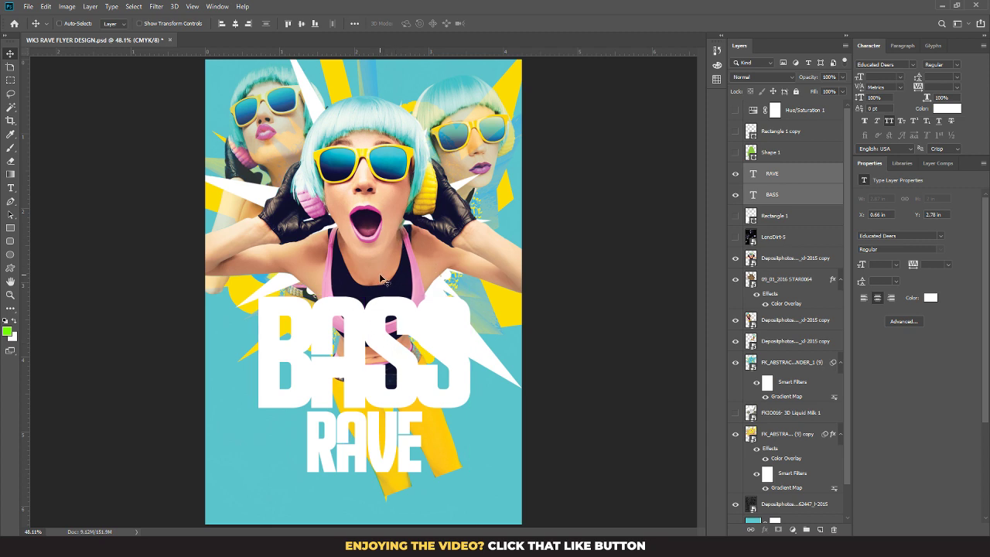
# Step: Add a 13 px outside Stroke to the BASS text layer, colored yellow fddc00 sampled from the artwork
pyautogui.click(809, 177)
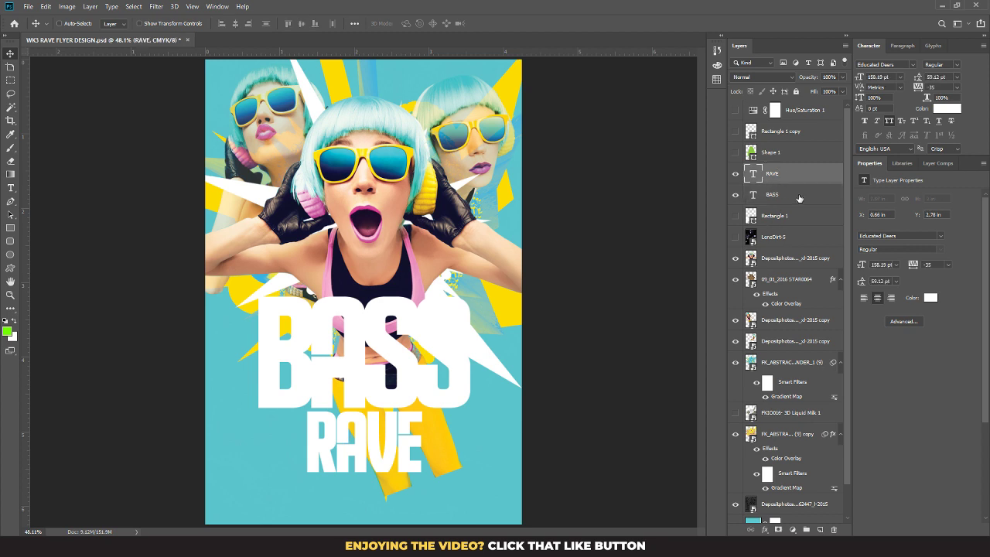
pyautogui.doubleClick(800, 200)
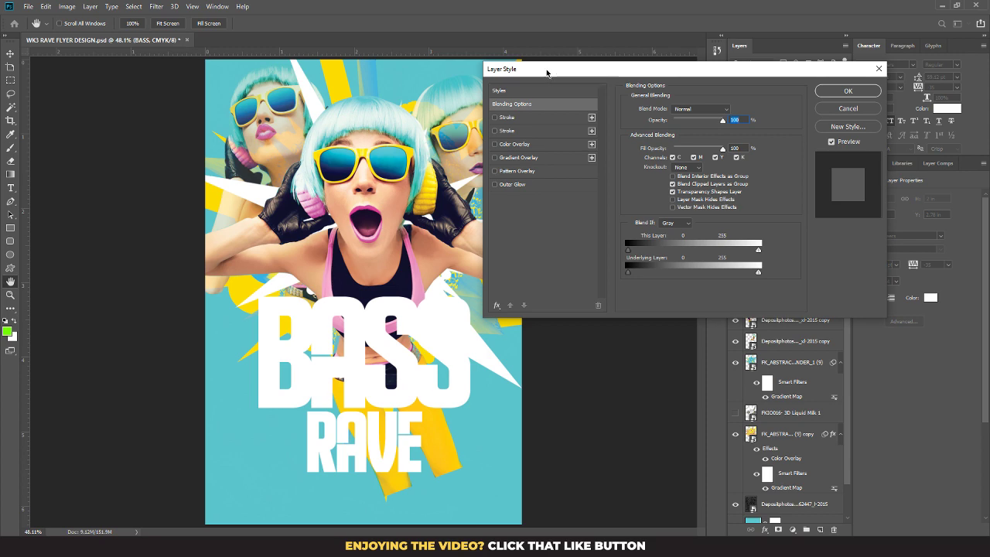
pyautogui.moveTo(546, 70); pyautogui.dragTo(625, 61)
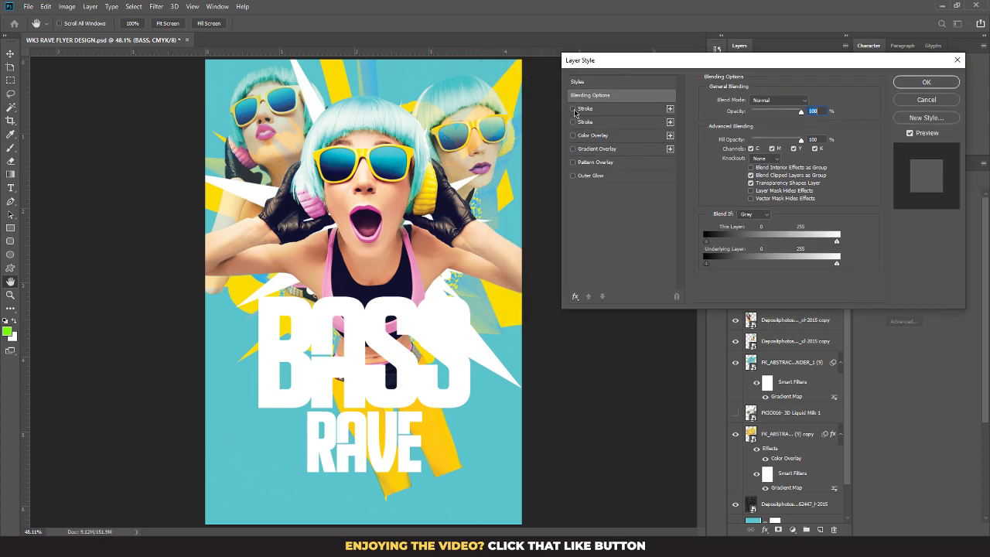
pyautogui.click(573, 109)
pyautogui.click(609, 112)
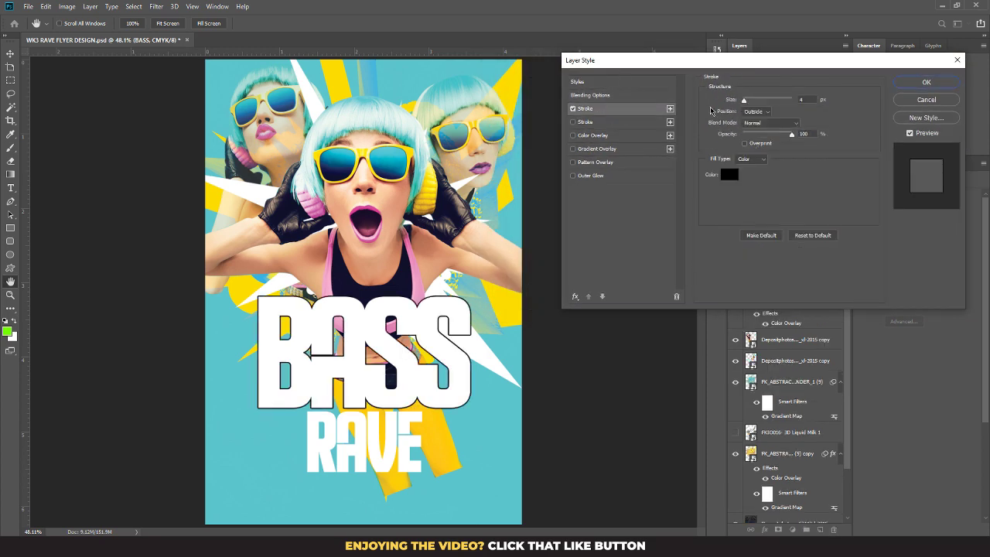
pyautogui.moveTo(746, 103); pyautogui.dragTo(748, 103)
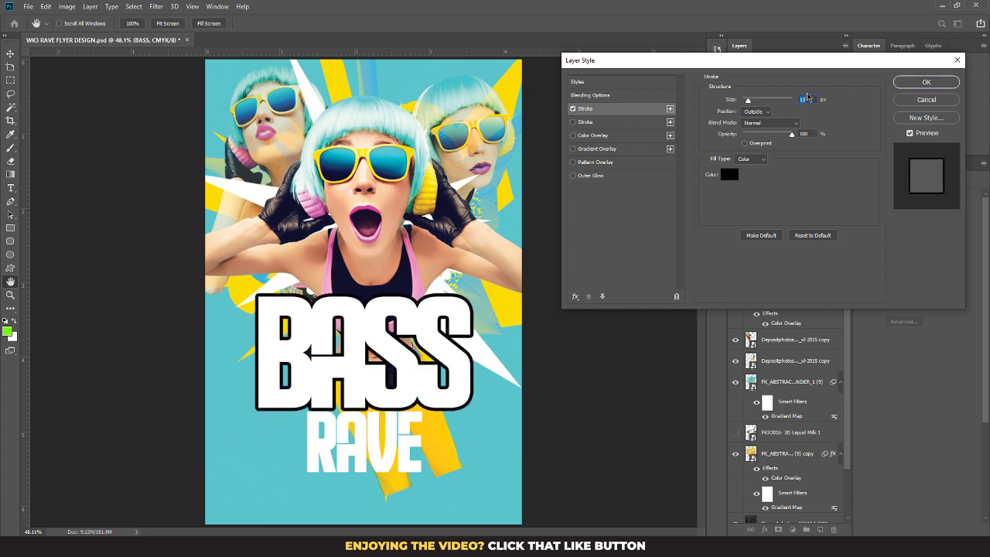
pyautogui.click(735, 178)
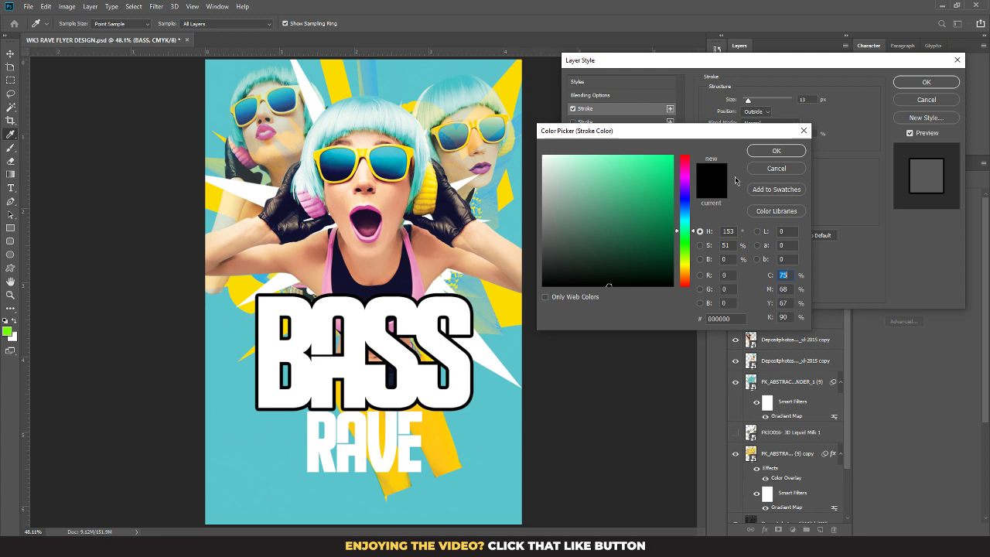
pyautogui.click(499, 299)
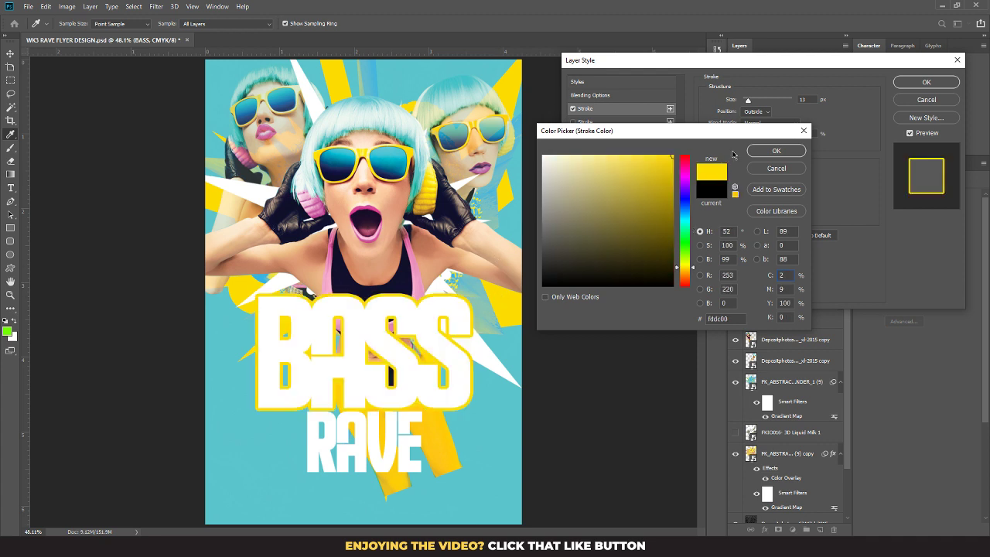
pyautogui.click(776, 151)
# Step: Enable the second Stroke on BASS and recolor the 13 px stroke pink db4799, sampled from the central model's lips
pyautogui.click(573, 122)
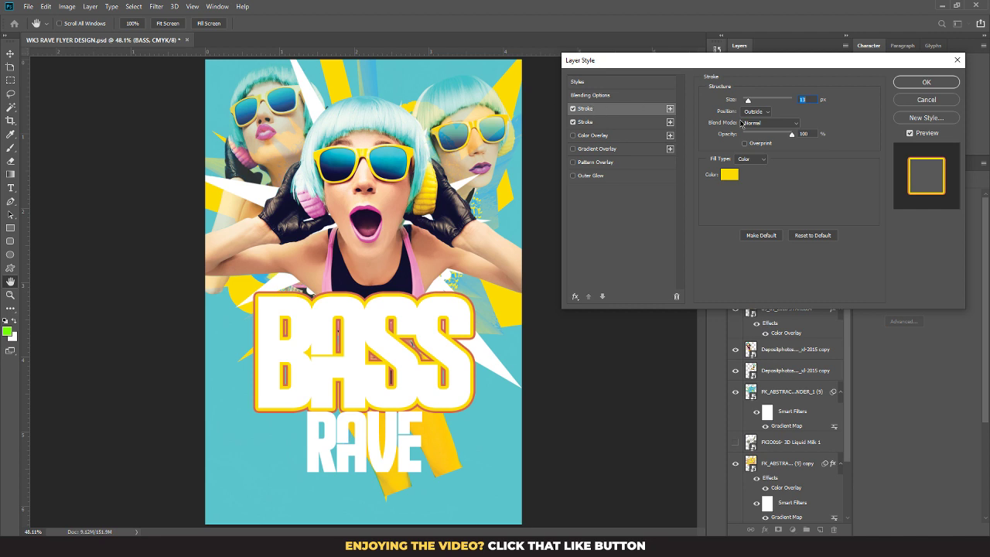
pyautogui.click(728, 174)
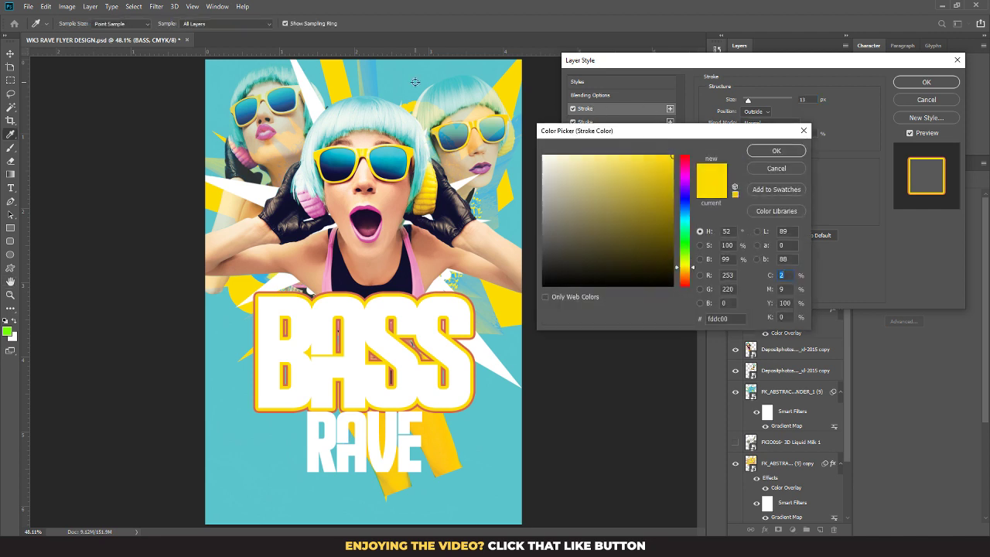
pyautogui.click(364, 79)
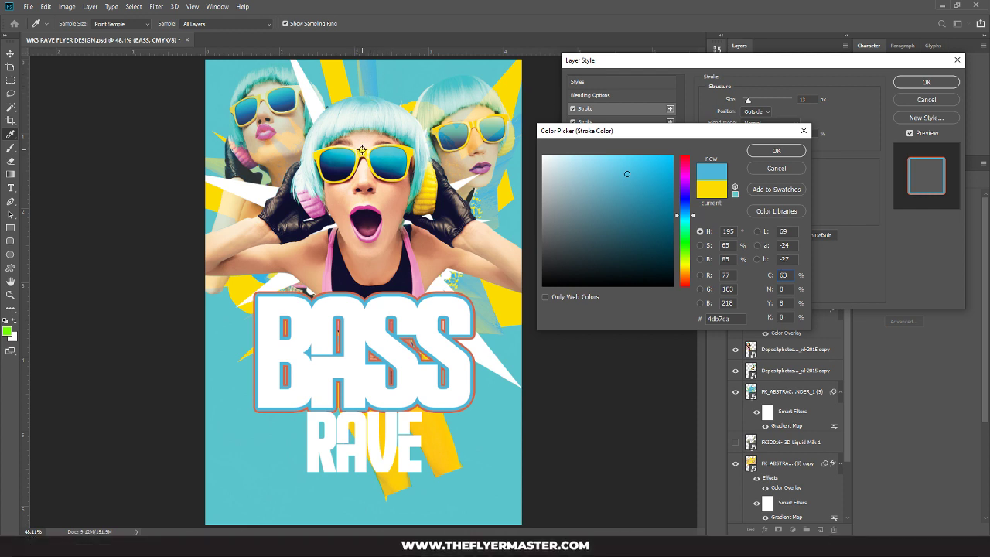
pyautogui.click(374, 209)
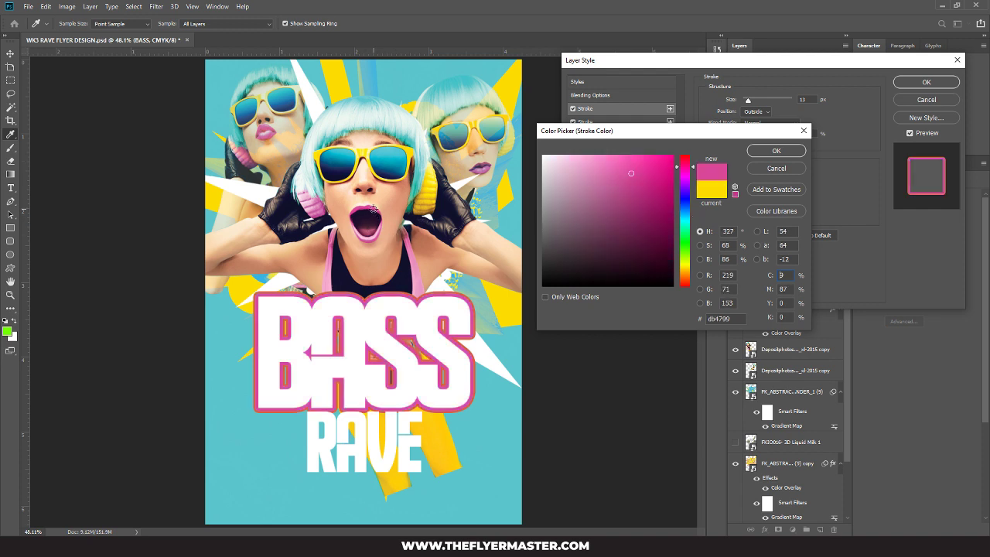
pyautogui.click(776, 151)
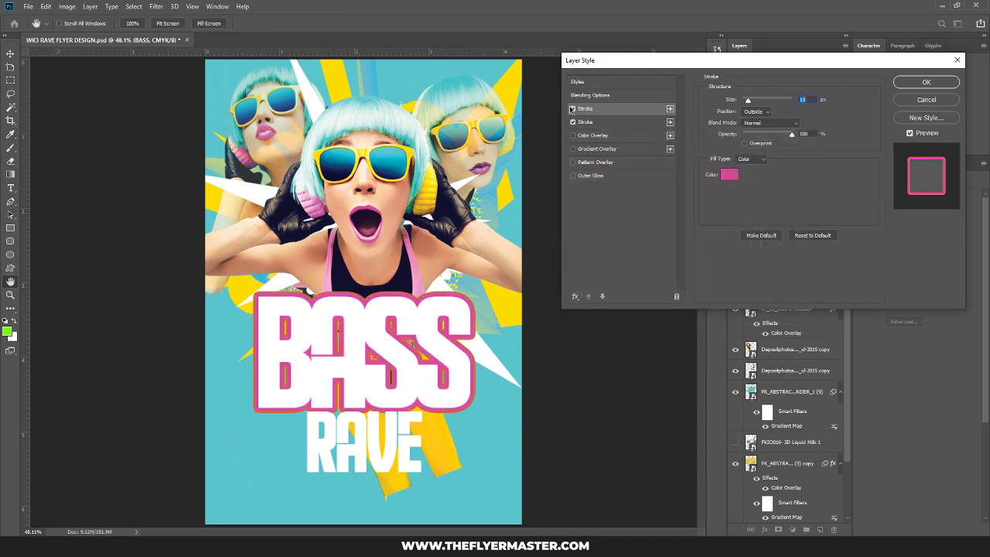
# Step: Recolor the outer 21 px stroke on BASS yellow fddc00, sampled from the artwork
pyautogui.click(595, 124)
pyautogui.click(729, 174)
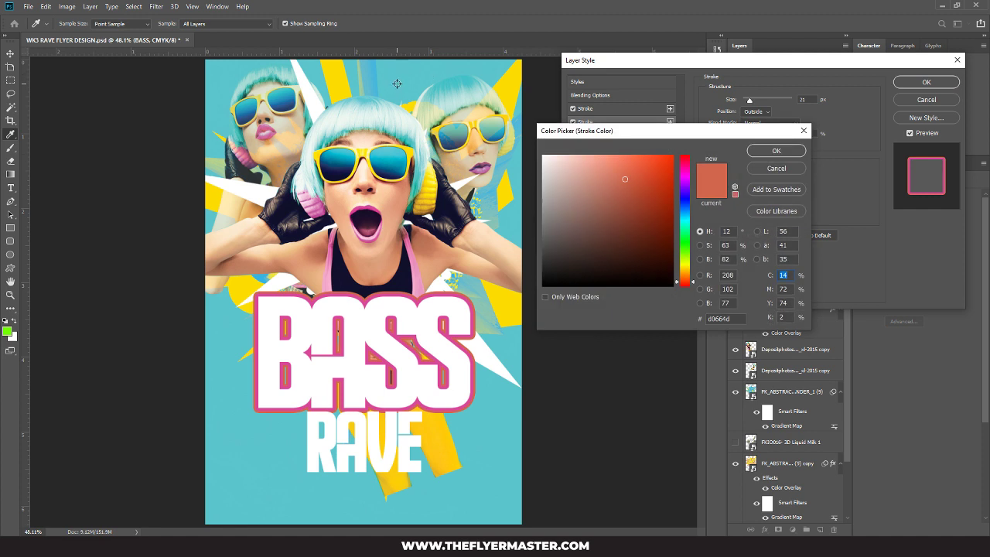
pyautogui.click(370, 78)
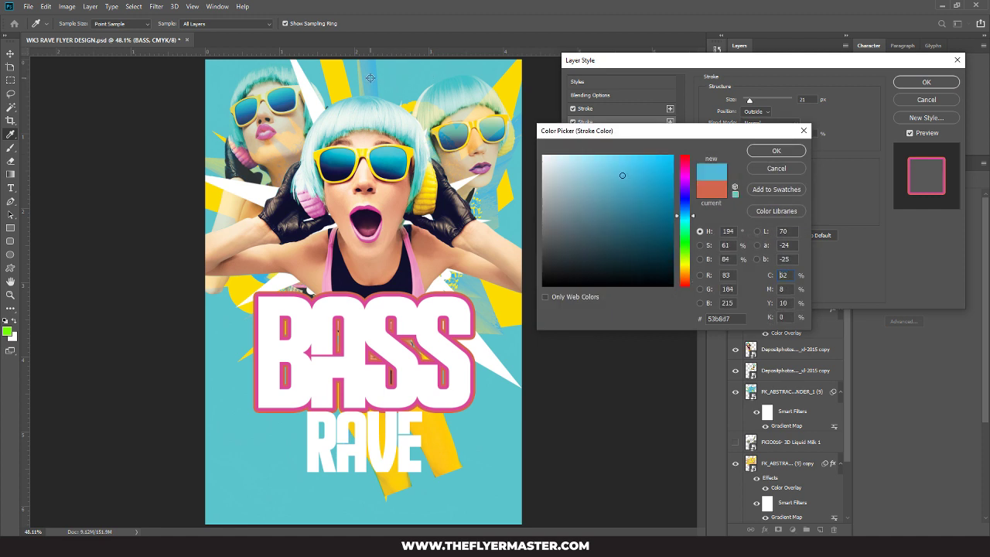
pyautogui.click(507, 307)
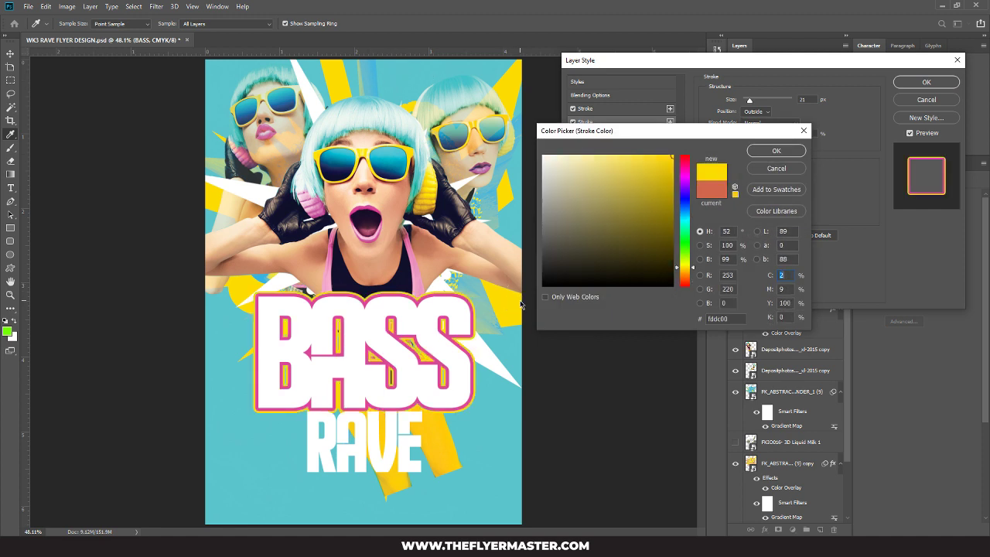
pyautogui.click(775, 151)
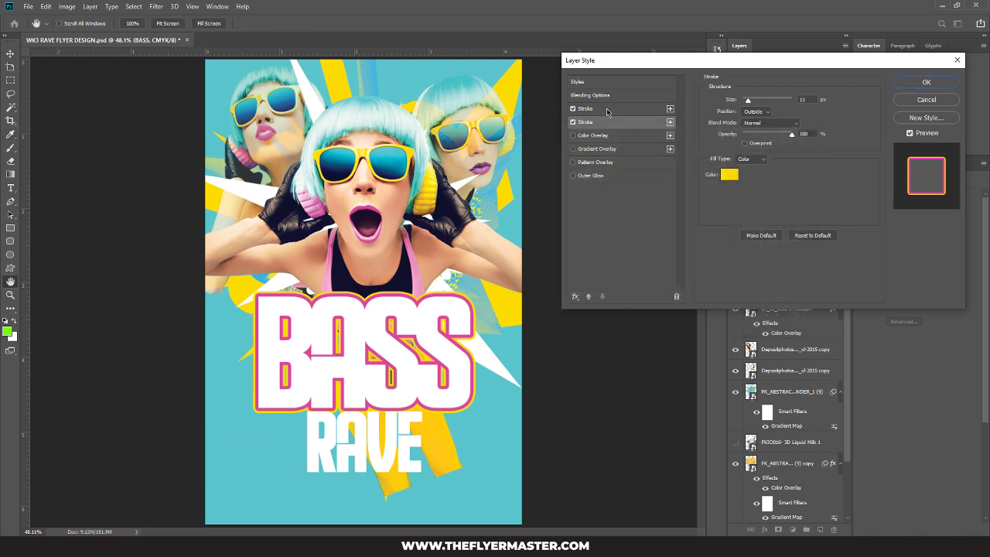
# Step: Recolor the inner 13 px stroke on BASS dark teal 037b9b, sampled from the central model's sunglasses
pyautogui.click(607, 112)
pyautogui.click(729, 174)
pyautogui.click(394, 149)
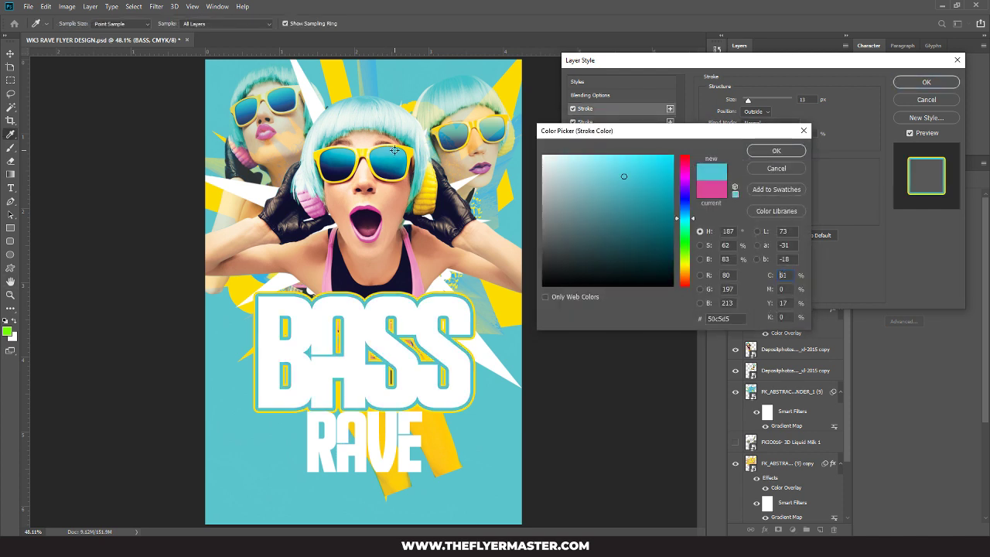
pyautogui.click(402, 159)
pyautogui.click(396, 166)
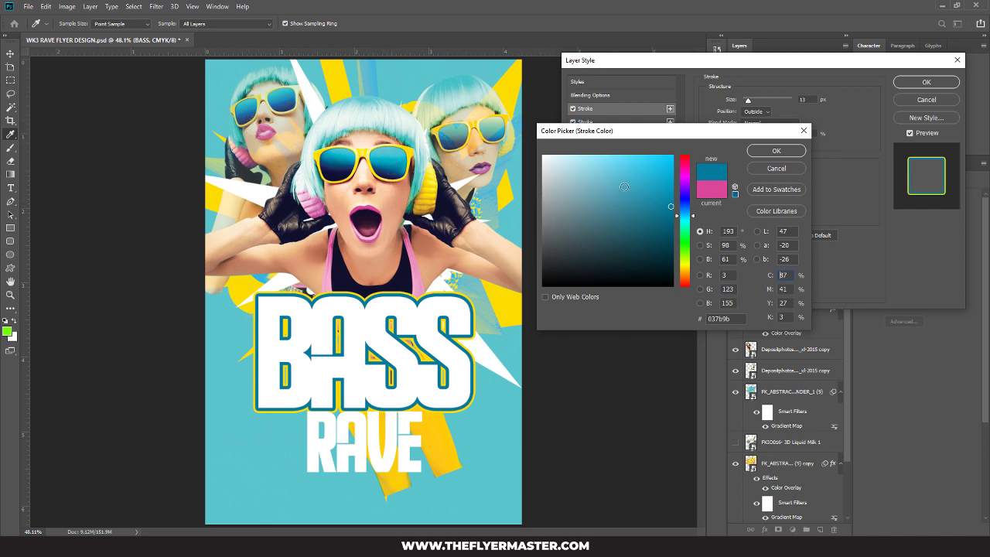
pyautogui.click(776, 151)
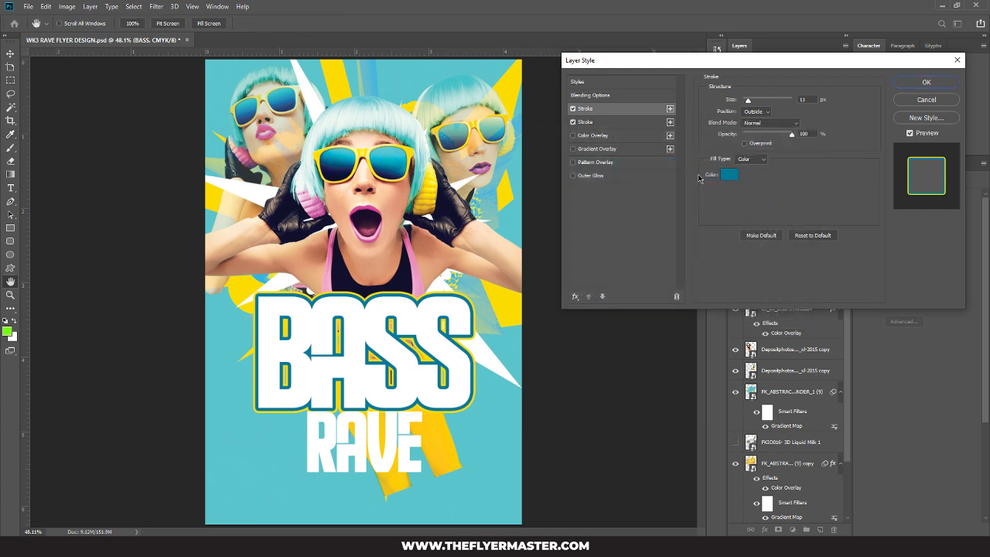
# Step: Add a Gradient Overlay to BASS based on the Black, White preset, with the black stop changed to light gray dbdbdb
pyautogui.click(573, 149)
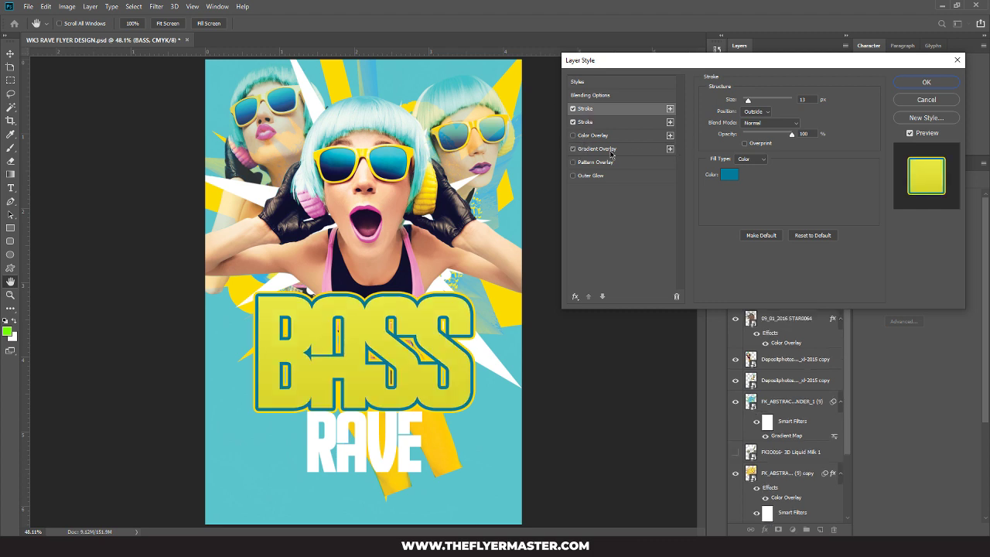
pyautogui.click(611, 151)
pyautogui.click(767, 128)
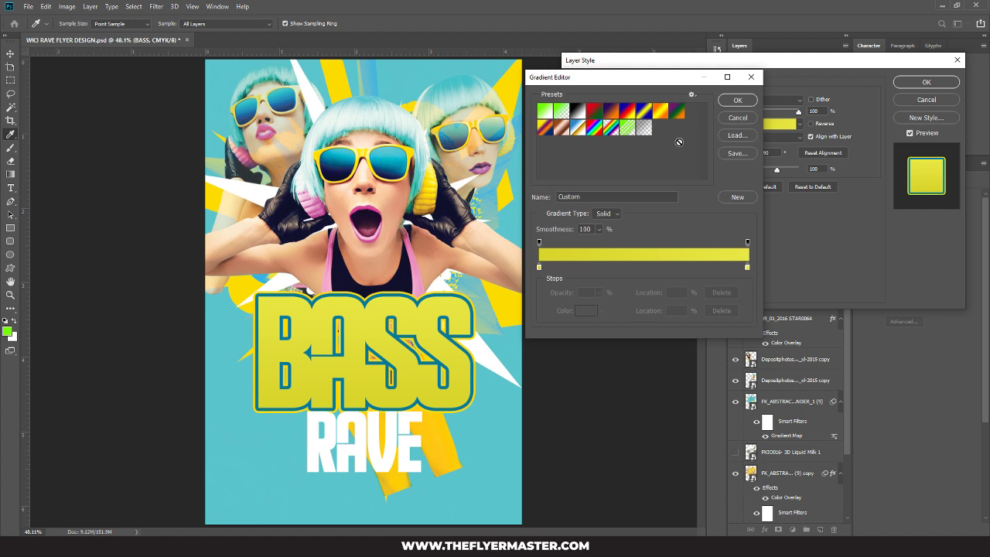
pyautogui.click(577, 112)
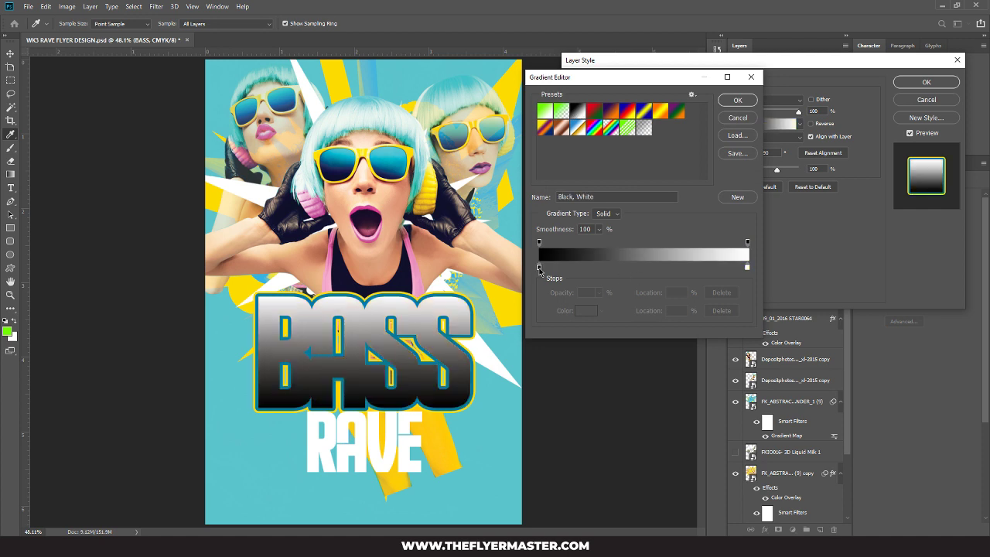
pyautogui.doubleClick(539, 267)
pyautogui.moveTo(543, 267); pyautogui.dragTo(544, 179)
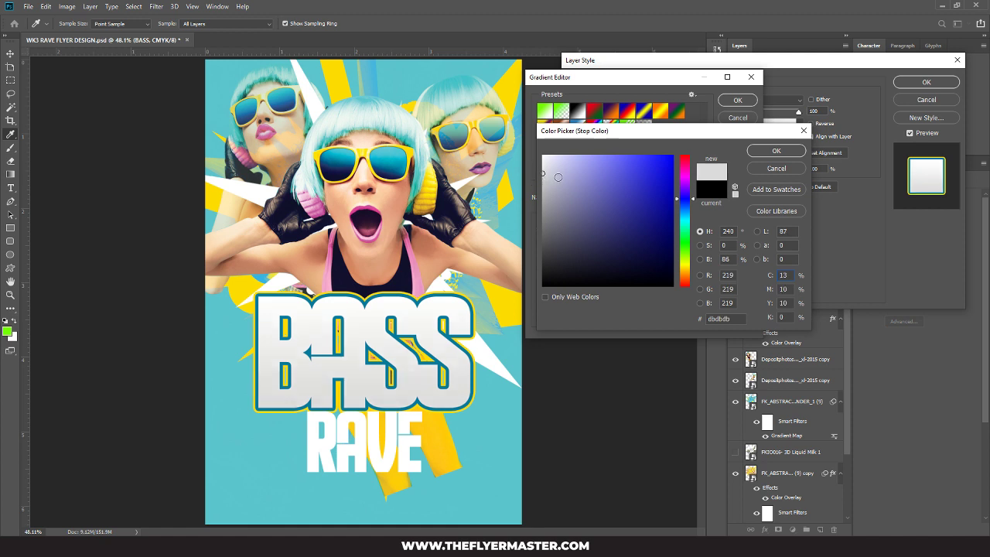
pyautogui.click(762, 153)
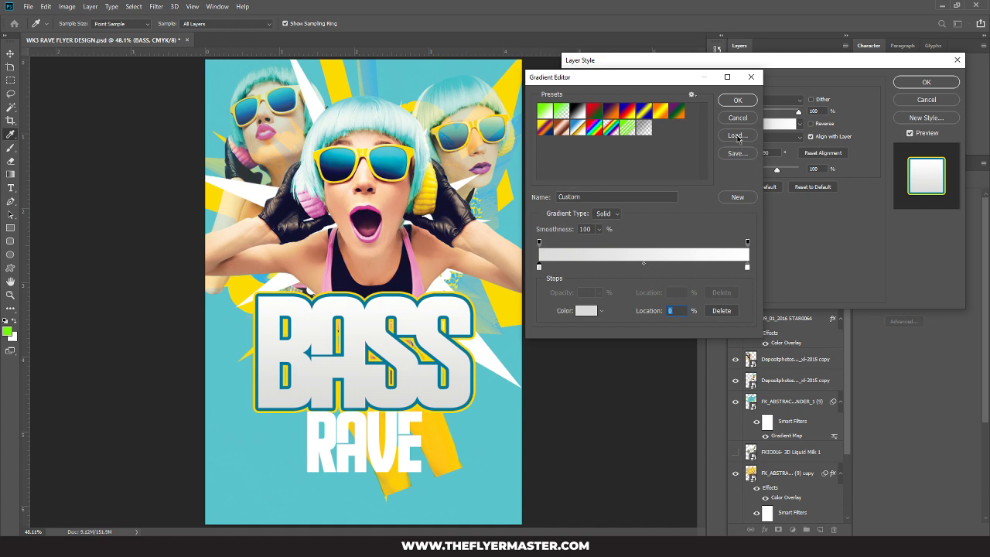
pyautogui.click(736, 101)
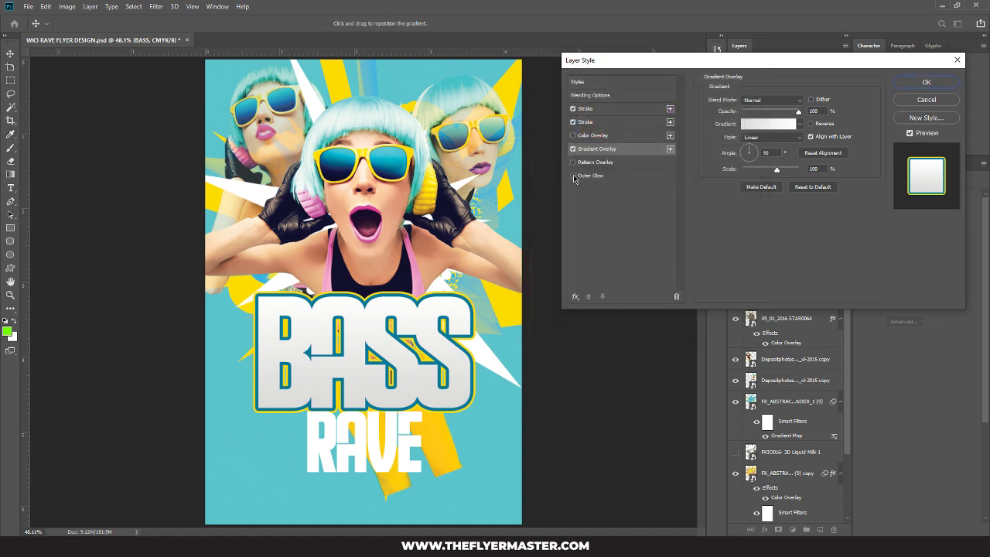
# Step: Try a black Outer Glow at 22% opacity on the BASS text
pyautogui.click(573, 176)
pyautogui.click(591, 177)
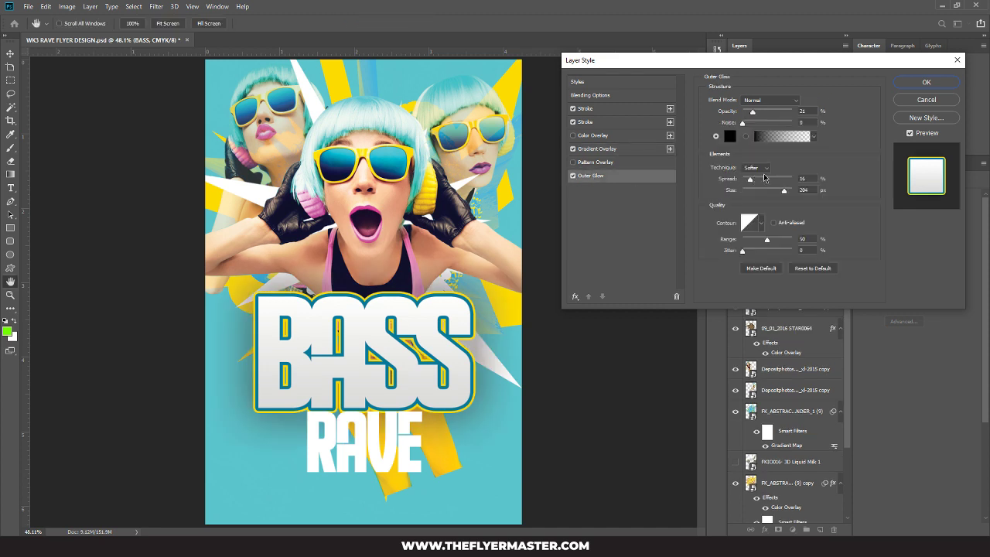
pyautogui.moveTo(750, 112); pyautogui.dragTo(753, 112)
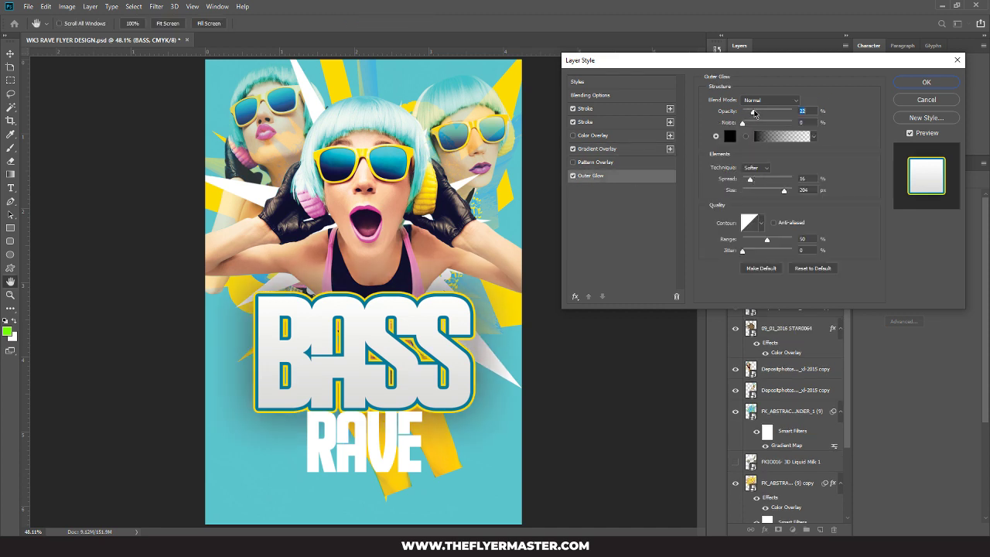
pyautogui.click(573, 176)
# Step: Add a Multiply Drop Shadow to BASS with 51% opacity, 30 px distance, 10% spread and 35 px size
pyautogui.click(574, 296)
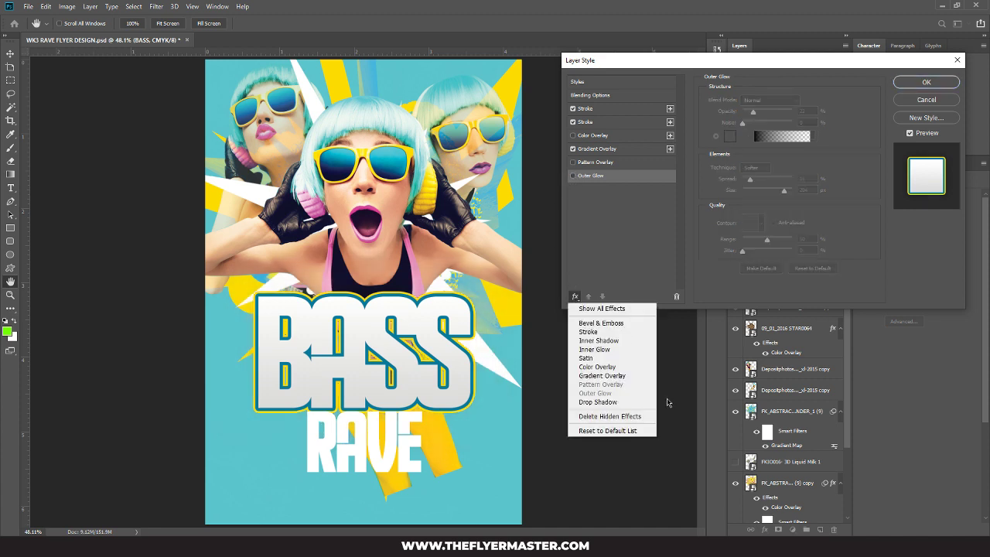
pyautogui.click(596, 402)
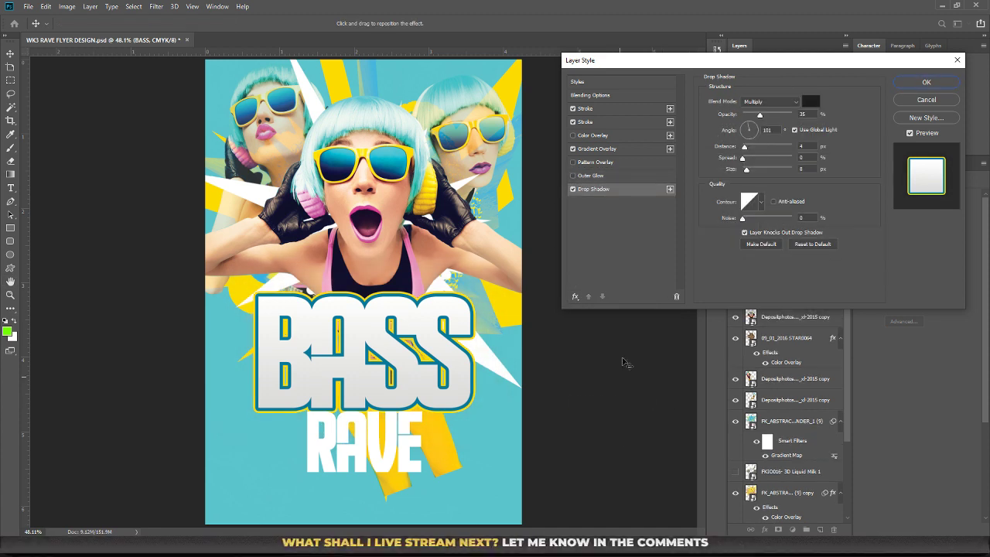
pyautogui.click(750, 104)
pyautogui.click(750, 103)
pyautogui.moveTo(759, 115); pyautogui.dragTo(761, 152)
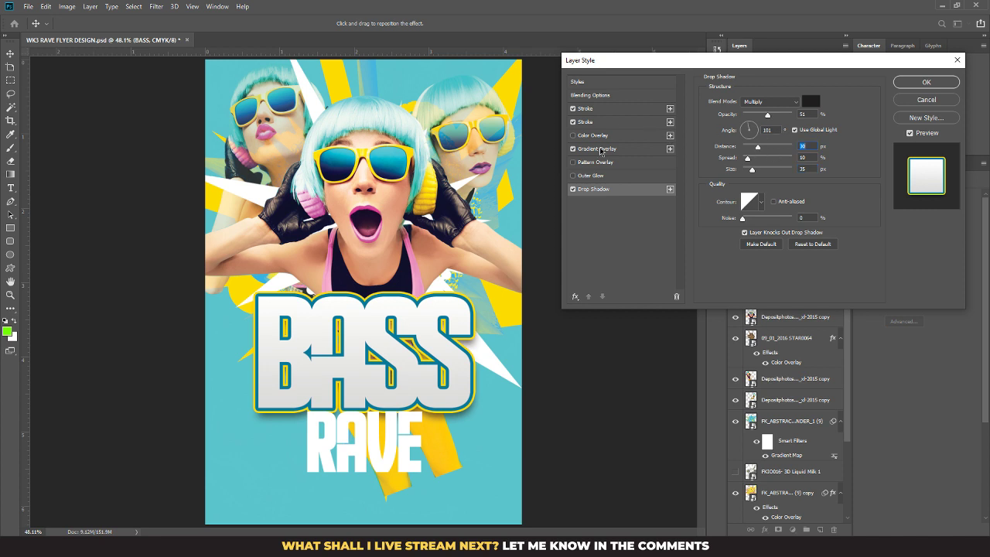
# Step: Lighten the gray stop of the BASS Gradient Overlay to near-white gray, about f2f2f2
pyautogui.click(601, 151)
pyautogui.click(773, 124)
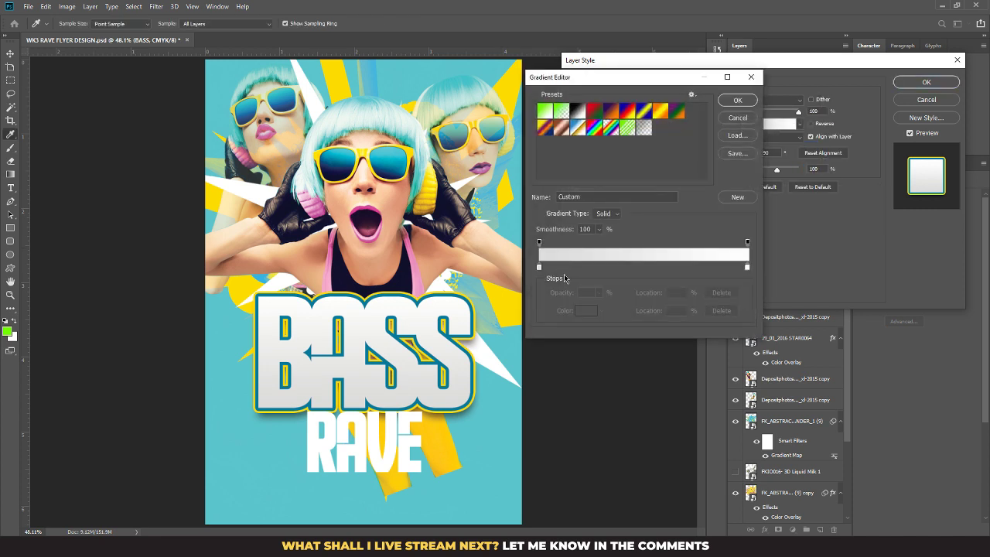
pyautogui.doubleClick(540, 268)
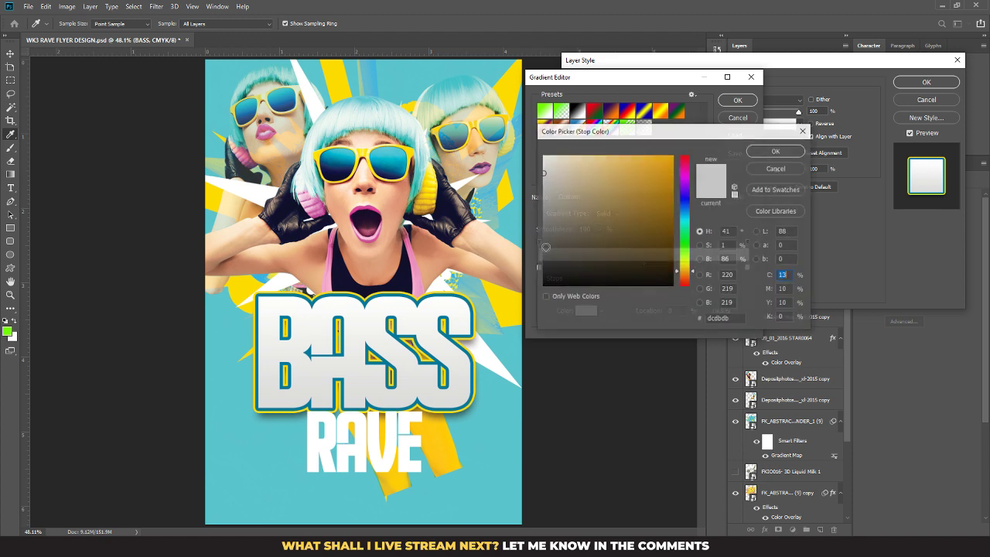
pyautogui.click(540, 162)
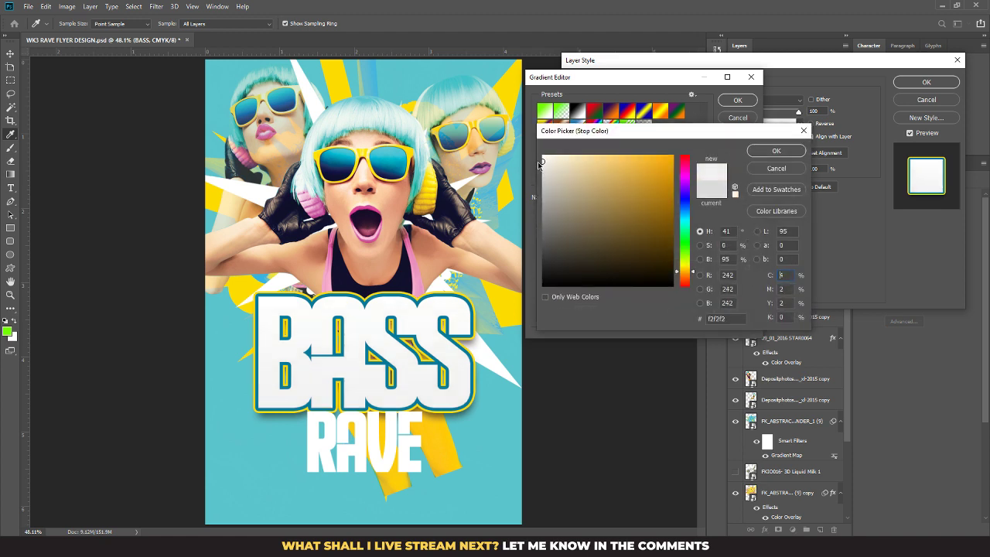
pyautogui.click(541, 165)
pyautogui.click(774, 150)
pyautogui.click(737, 100)
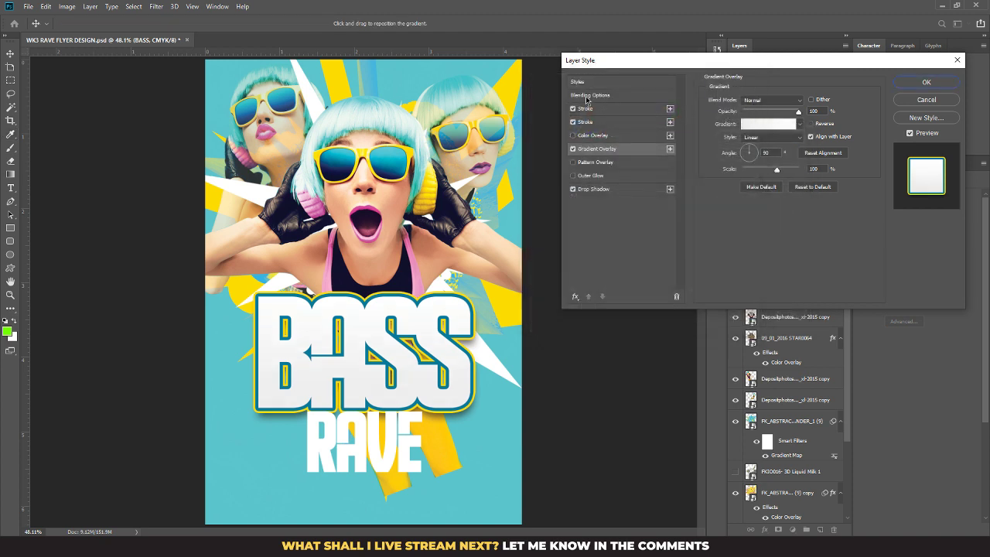
# Step: Add a Smooth Inner Bevel to BASS with 1% depth, 4 px size and 8 px soften
pyautogui.click(573, 296)
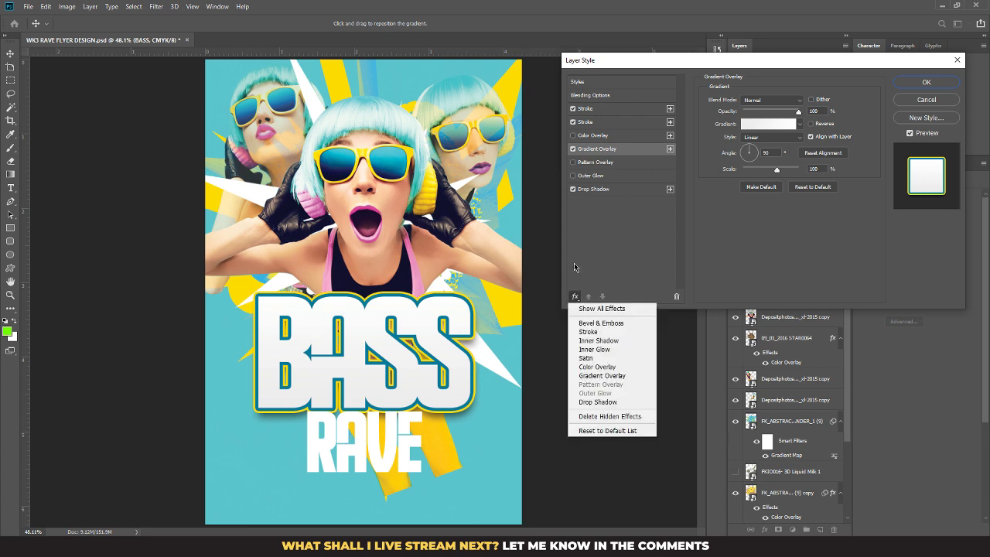
pyautogui.click(596, 321)
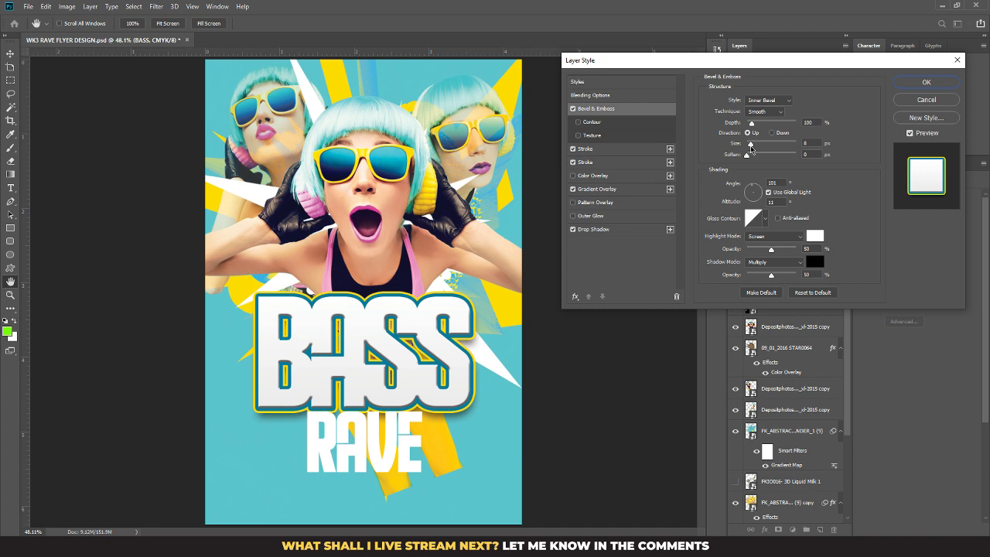
pyautogui.moveTo(750, 148); pyautogui.dragTo(787, 126)
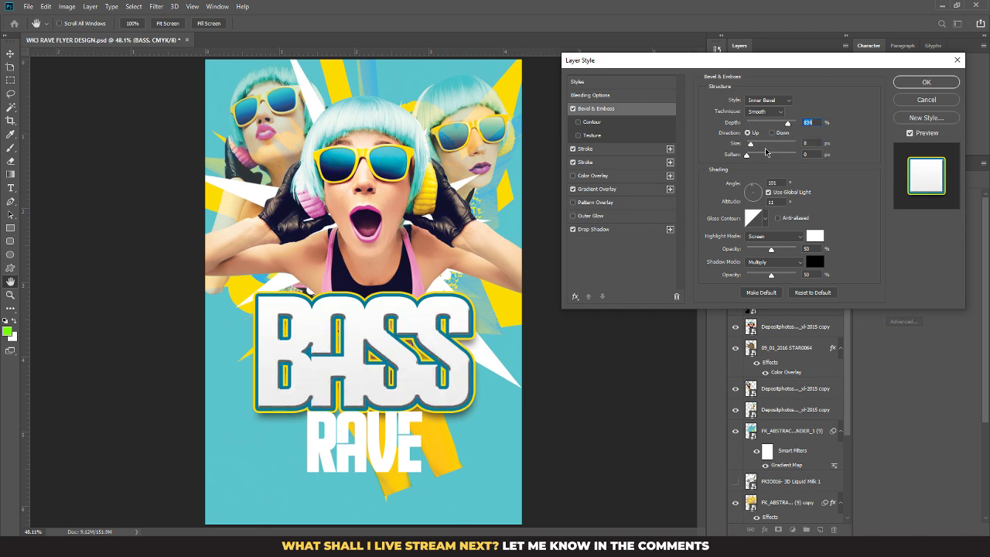
pyautogui.moveTo(747, 155)
pyautogui.mouseDown()
pyautogui.moveTo(800, 160)
pyautogui.moveTo(731, 147)
pyautogui.moveTo(749, 150)
pyautogui.mouseUp()
pyautogui.write('8')
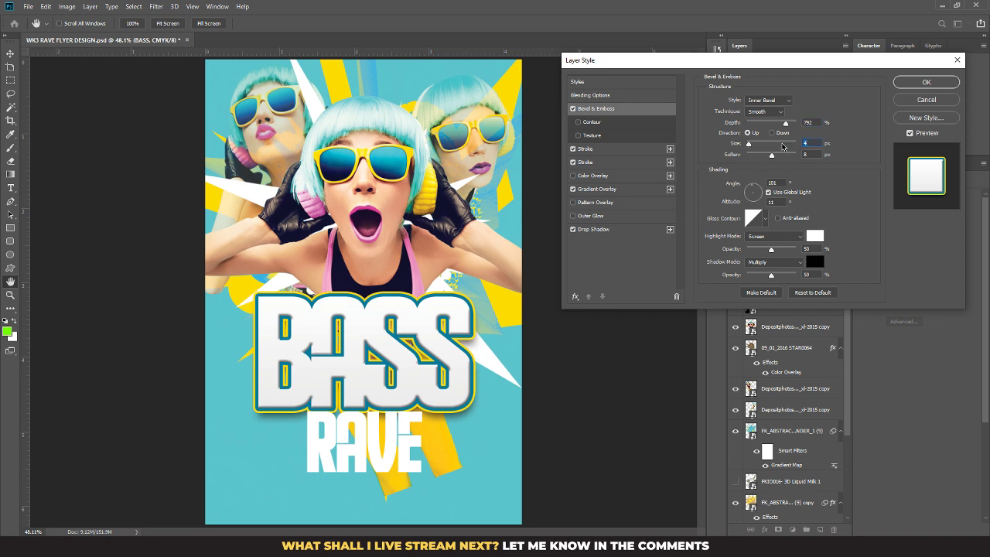
pyautogui.moveTo(787, 126); pyautogui.dragTo(739, 130)
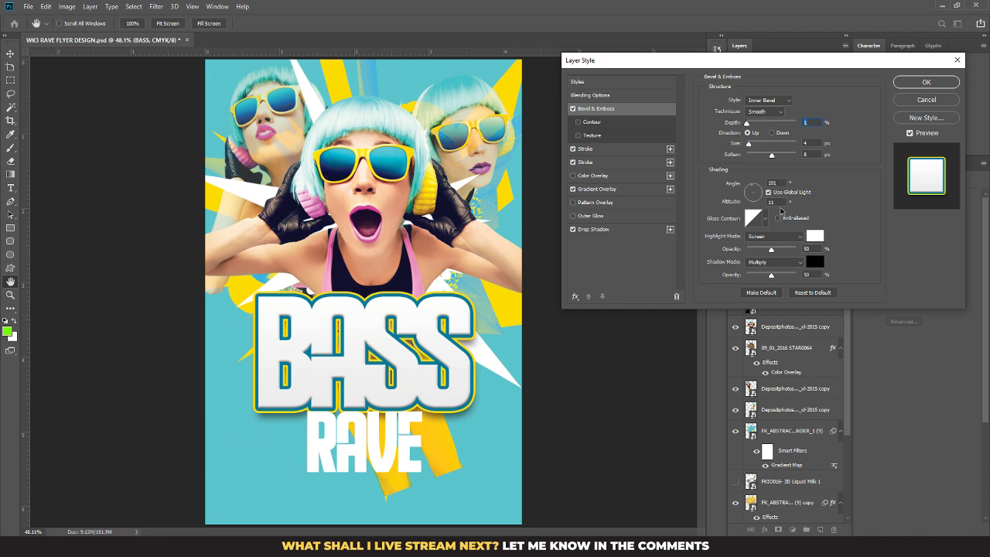
# Step: Lower the bevel's highlight opacity to 14% and shadow opacity to 17%, and apply the BASS layer style
pyautogui.moveTo(770, 249); pyautogui.dragTo(757, 248)
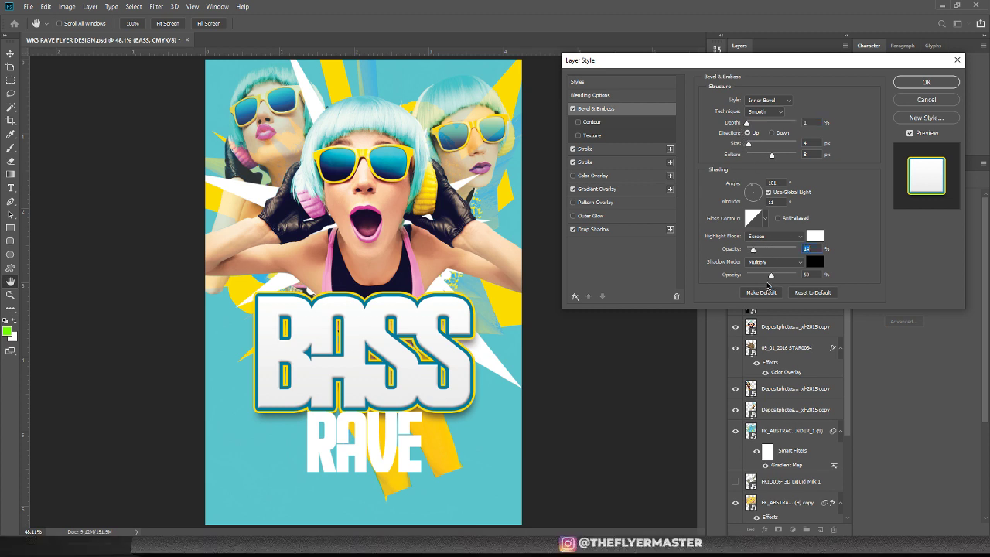
pyautogui.moveTo(770, 275); pyautogui.dragTo(759, 282)
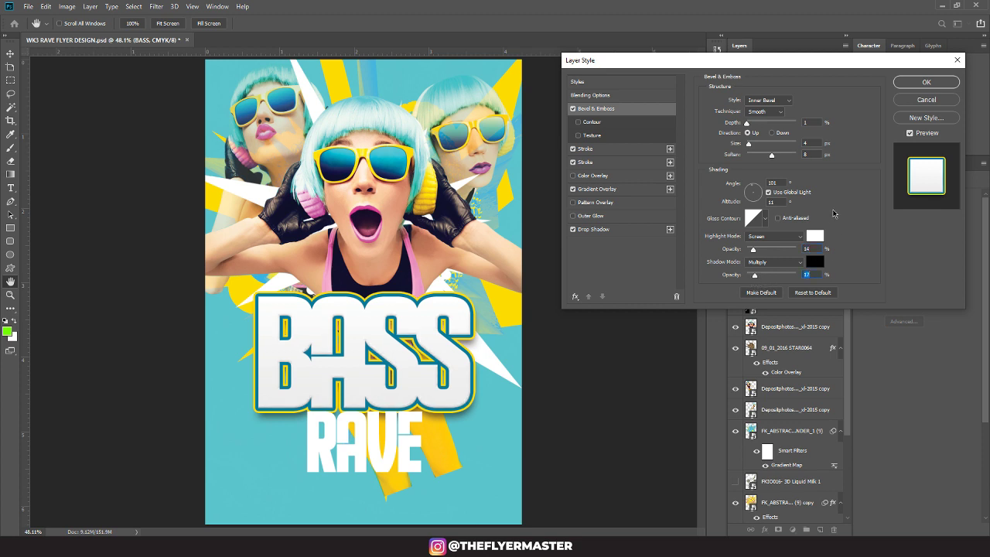
pyautogui.click(926, 83)
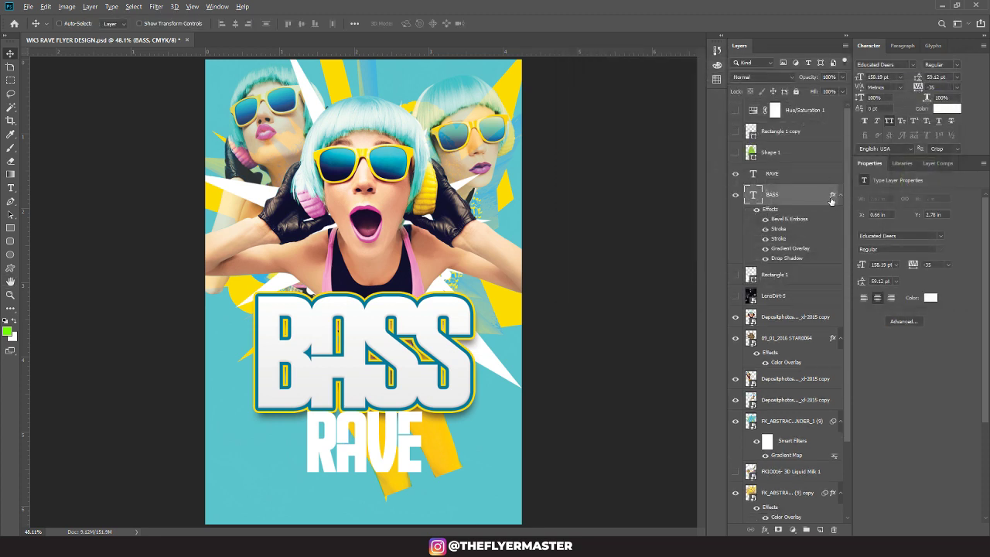
# Step: Copy the BASS layer style to the central model's layer and hide its Gradient Overlay and both Strokes
pyautogui.moveTo(831, 199); pyautogui.dragTo(781, 332)
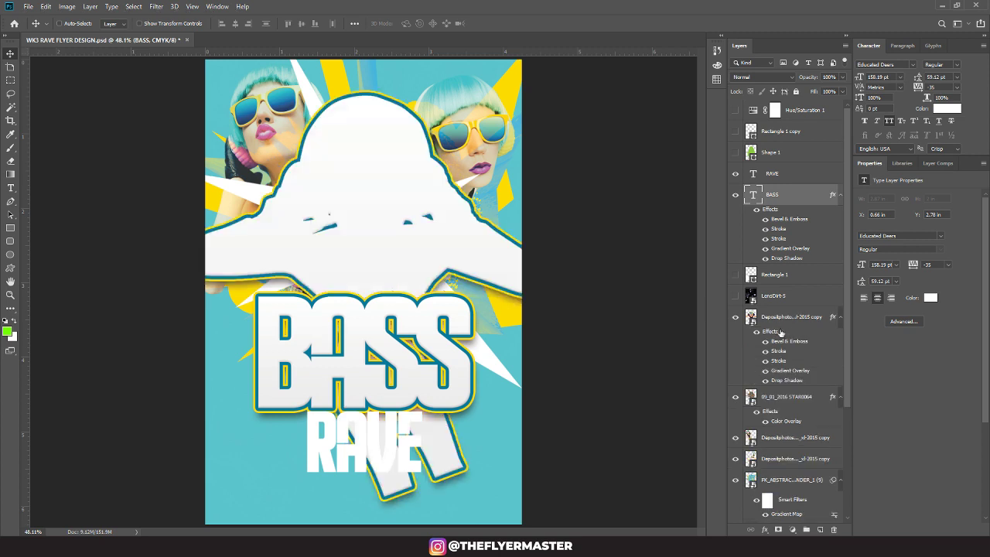
pyautogui.click(764, 371)
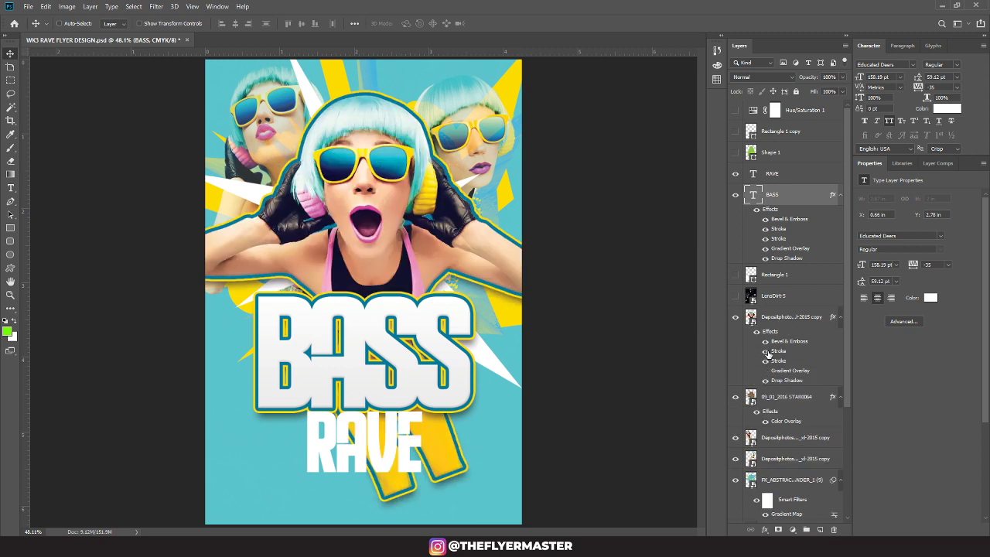
pyautogui.click(764, 351)
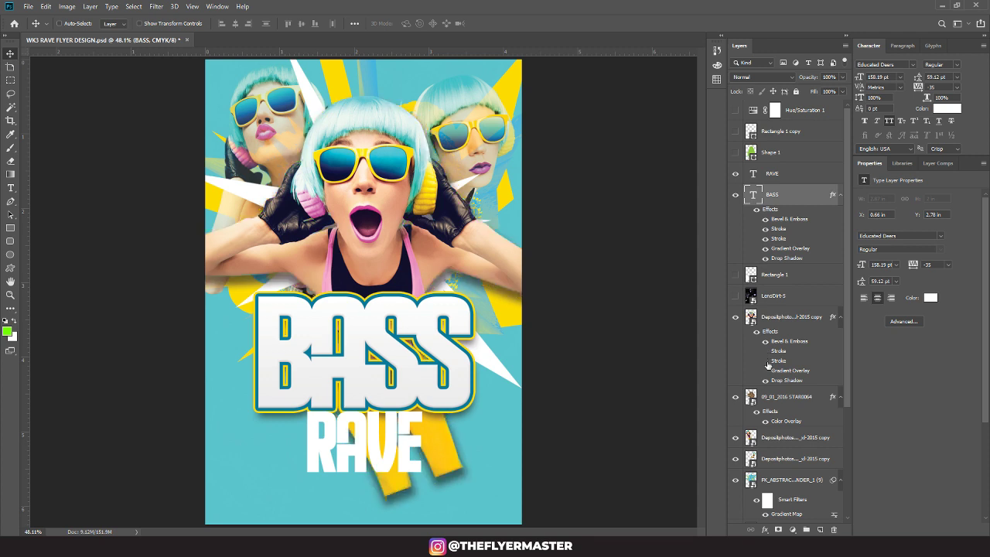
pyautogui.click(766, 362)
# Step: Compare the central model with and without the copied effects and leave them all hidden
pyautogui.click(756, 332)
pyautogui.click(756, 334)
pyautogui.click(755, 334)
pyautogui.click(755, 333)
pyautogui.click(756, 333)
pyautogui.click(755, 334)
pyautogui.click(755, 334)
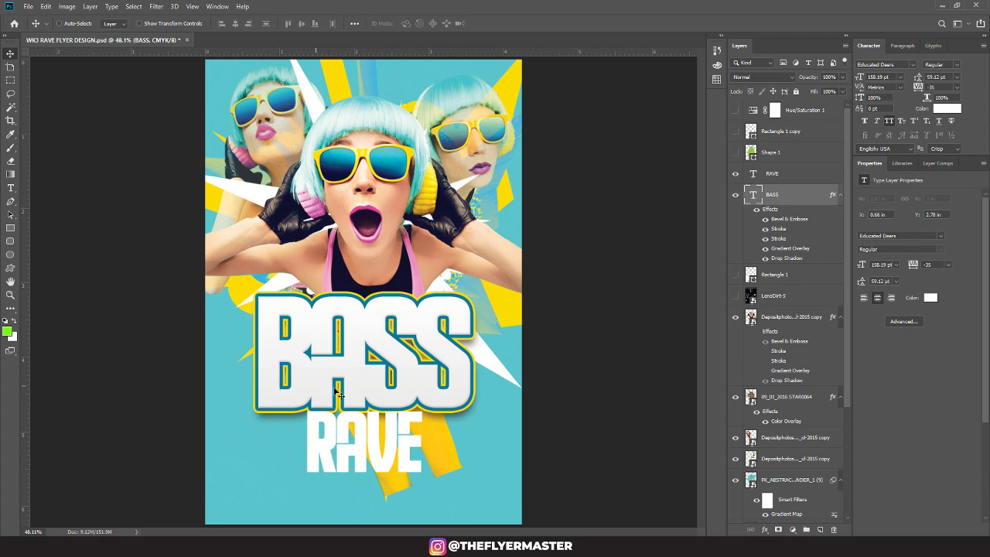
# Step: Add a new empty layer directly below the BASS text, above Rectangle 1
pyautogui.moveTo(848, 319)
pyautogui.mouseDown()
pyautogui.moveTo(851, 348)
pyautogui.moveTo(847, 318)
pyautogui.mouseUp()
pyautogui.click(803, 282)
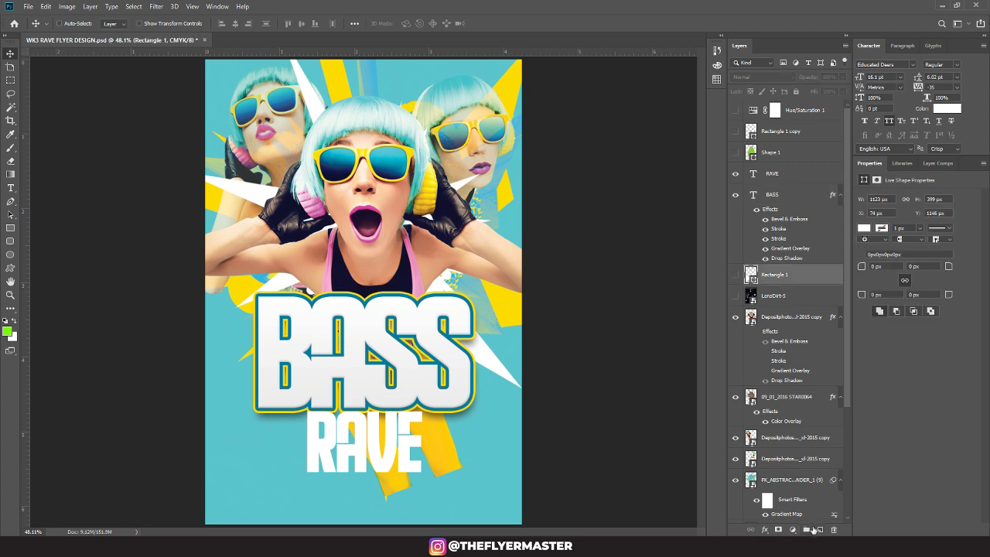
pyautogui.click(818, 530)
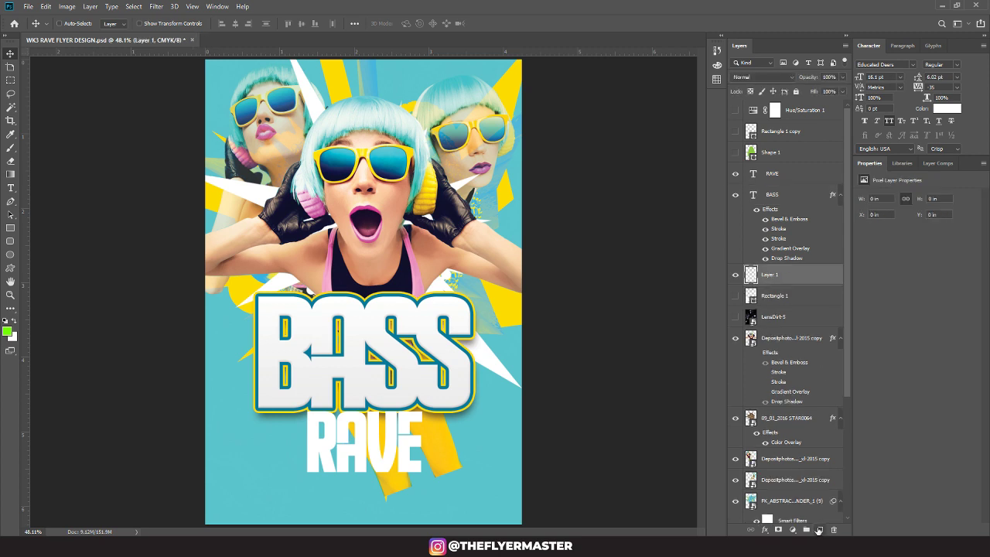
pyautogui.click(10, 227)
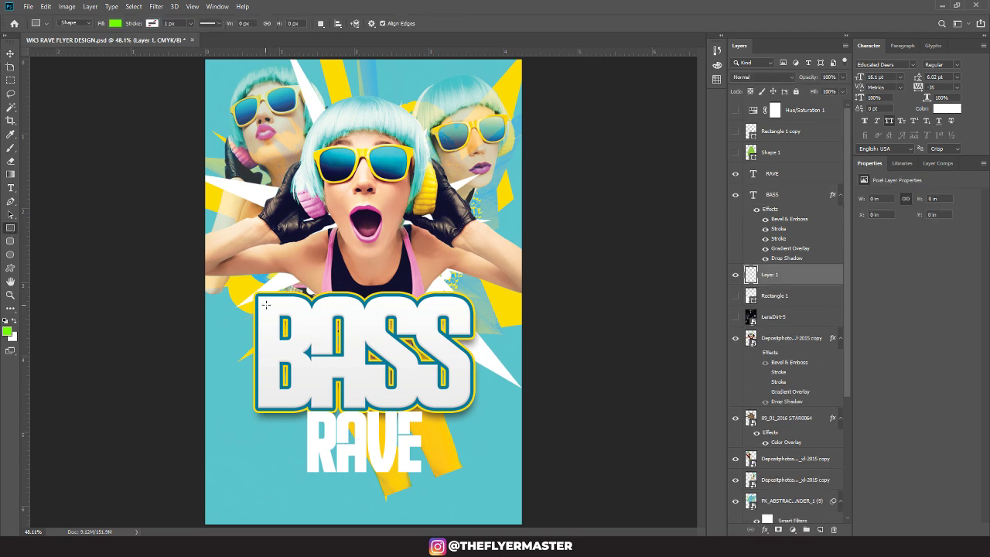
pyautogui.moveTo(265, 305); pyautogui.dragTo(310, 400)
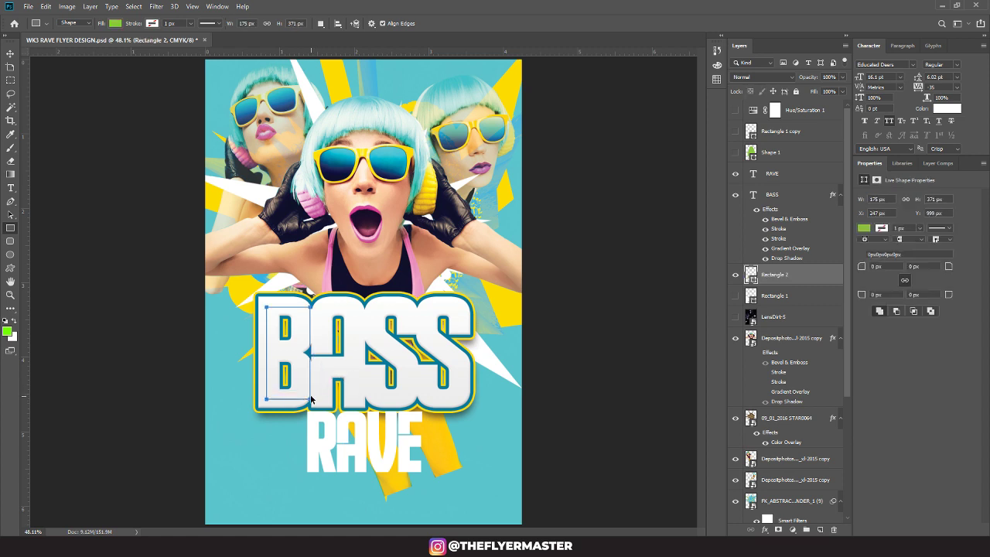
pyautogui.hotkey('ctrl', 'z')
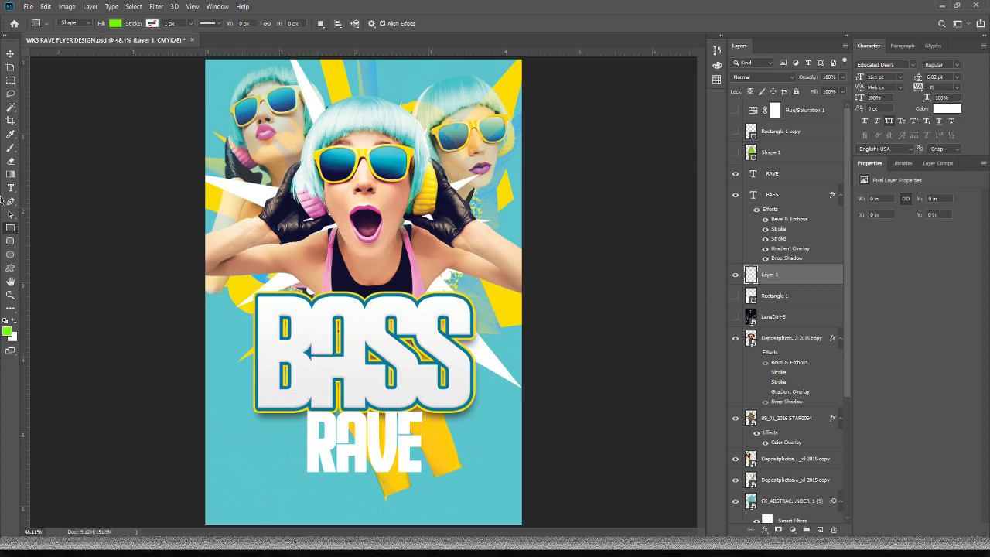
# Step: Set the foreground color to yellow fddc00, sampled from the outer stroke of BASS
pyautogui.click(8, 332)
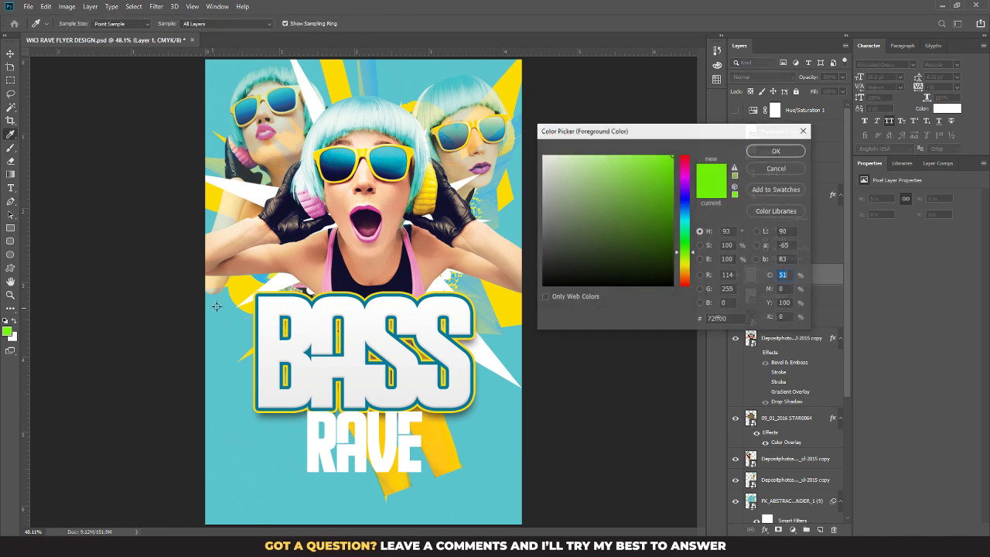
pyautogui.click(338, 293)
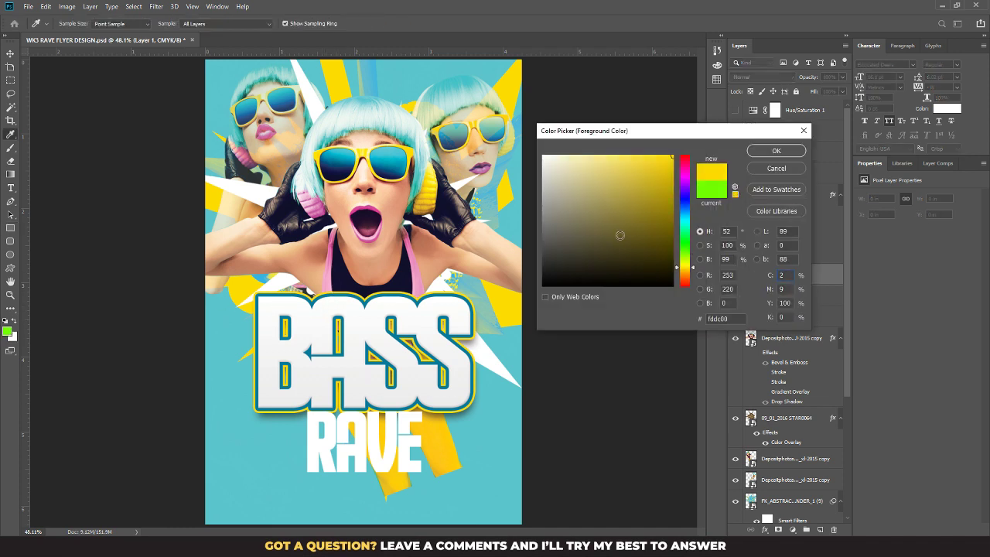
pyautogui.click(774, 151)
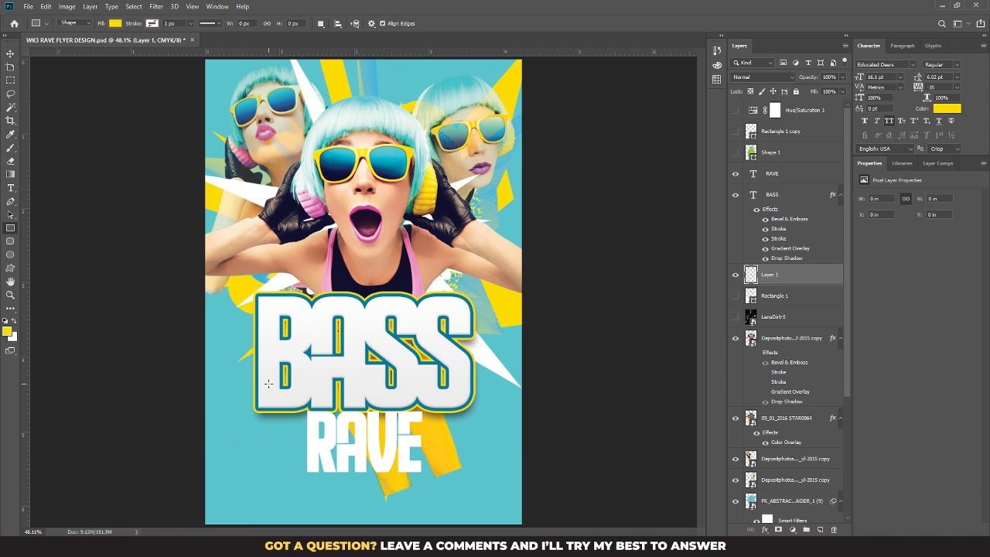
# Step: Paint yellow behind the upper opening of the letter B on Layer 1 with a 34 px Hard Round brush
pyautogui.press('b')
pyautogui.rightClick(340, 338)
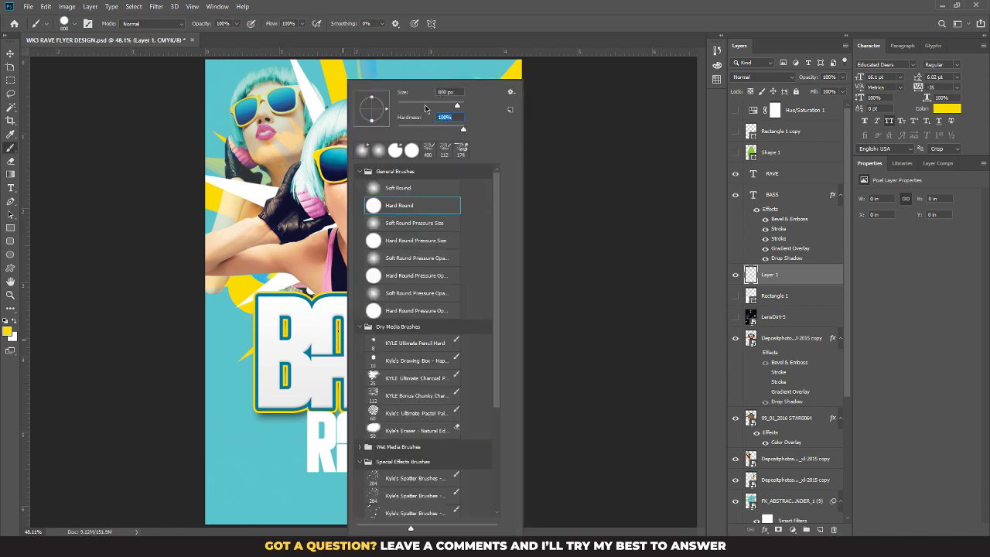
pyautogui.moveTo(428, 106); pyautogui.dragTo(403, 103)
pyautogui.press('Return')
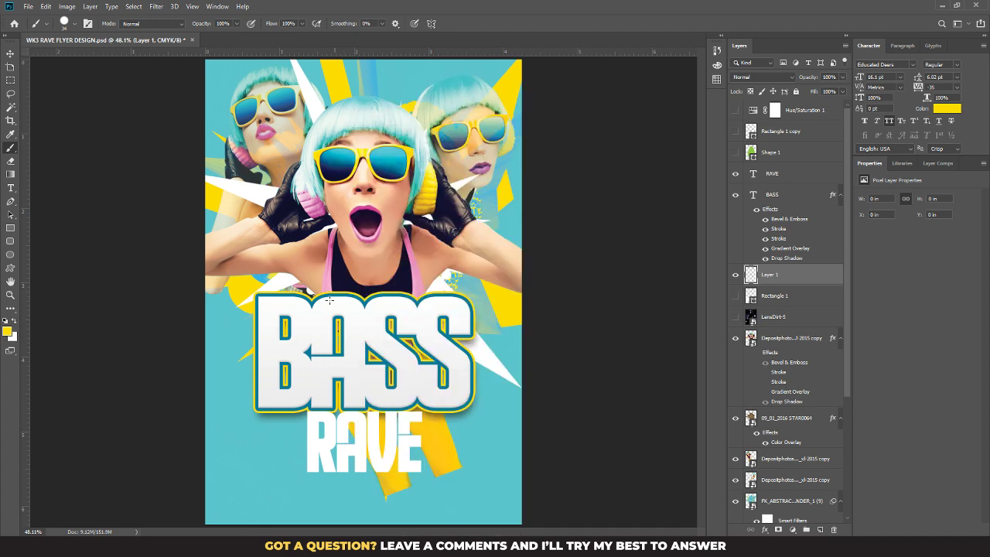
pyautogui.click(283, 318)
# Step: Group the BASS text layer and move its layer effects onto the group
pyautogui.click(804, 196)
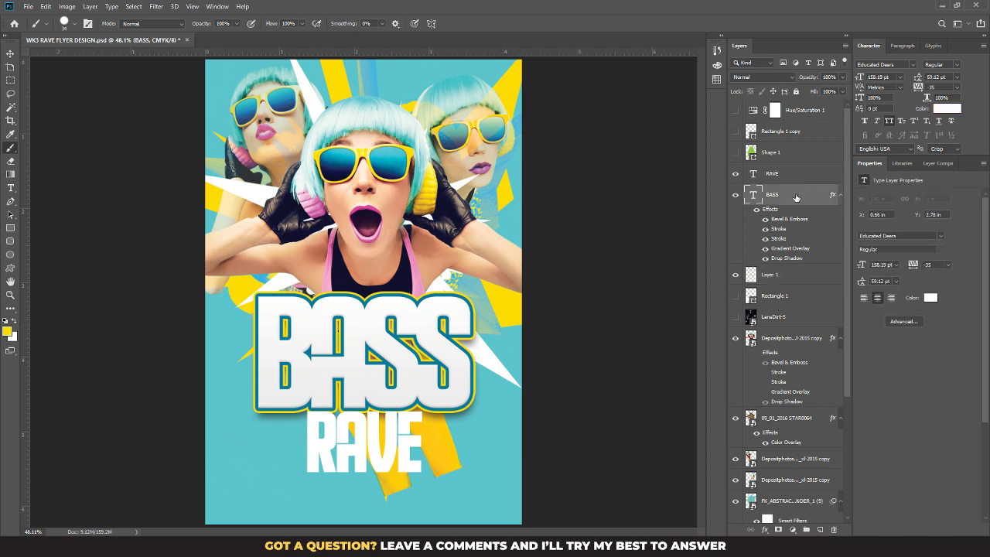
pyautogui.hotkey('ctrl', 'g')
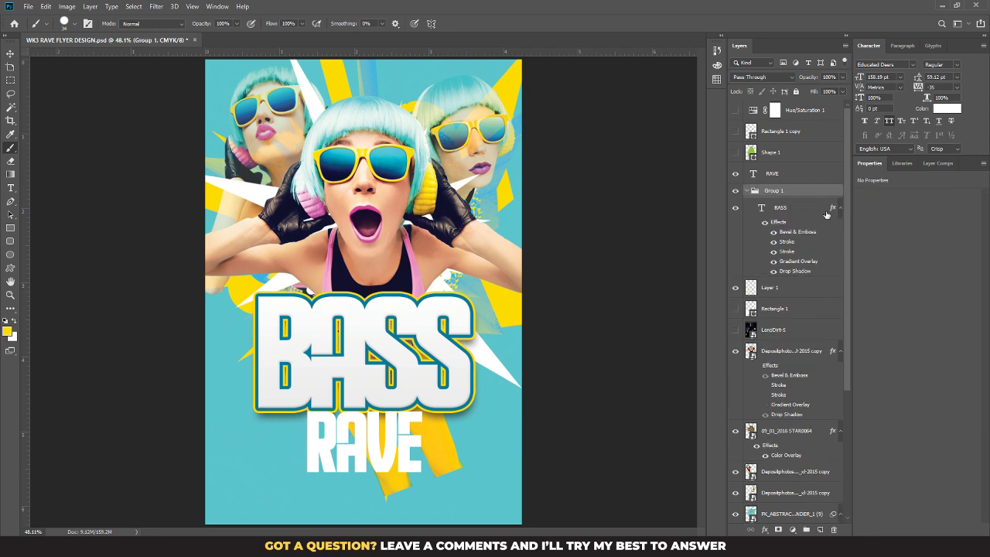
pyautogui.moveTo(833, 209); pyautogui.dragTo(832, 191)
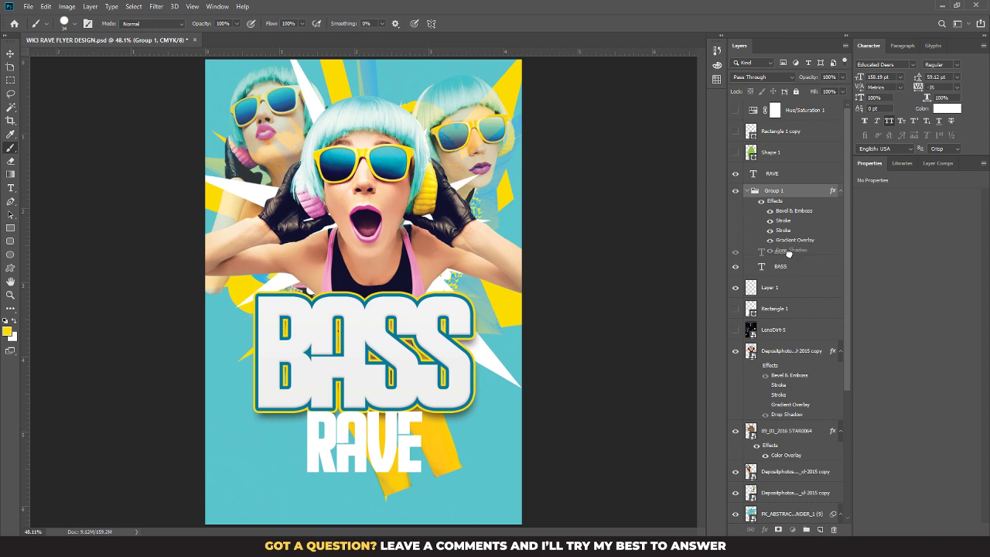
# Step: Place Layer 1 in the group below BASS and move the group's Gradient Overlay back onto the BASS text
pyautogui.moveTo(785, 272); pyautogui.dragTo(782, 270)
pyautogui.click(769, 287)
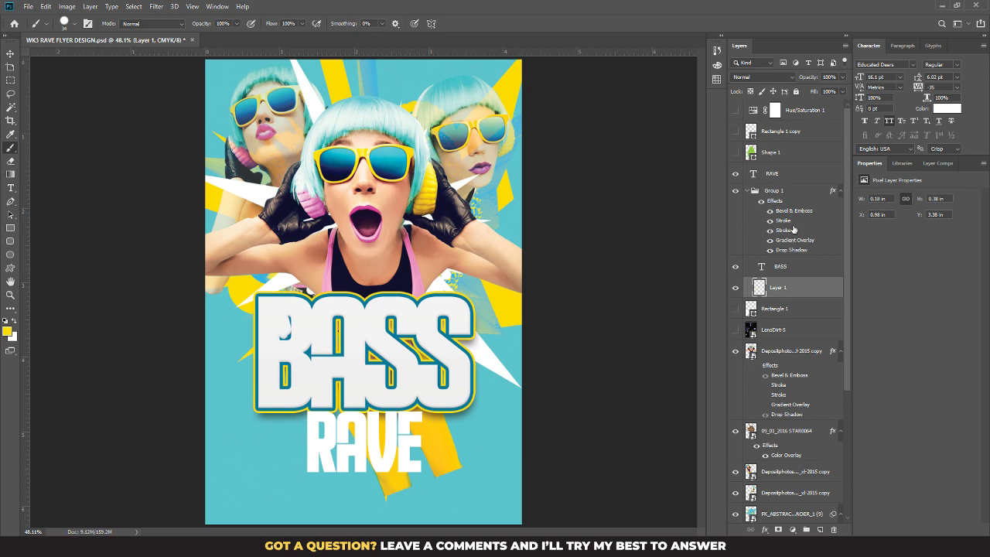
pyautogui.moveTo(793, 243); pyautogui.dragTo(785, 271)
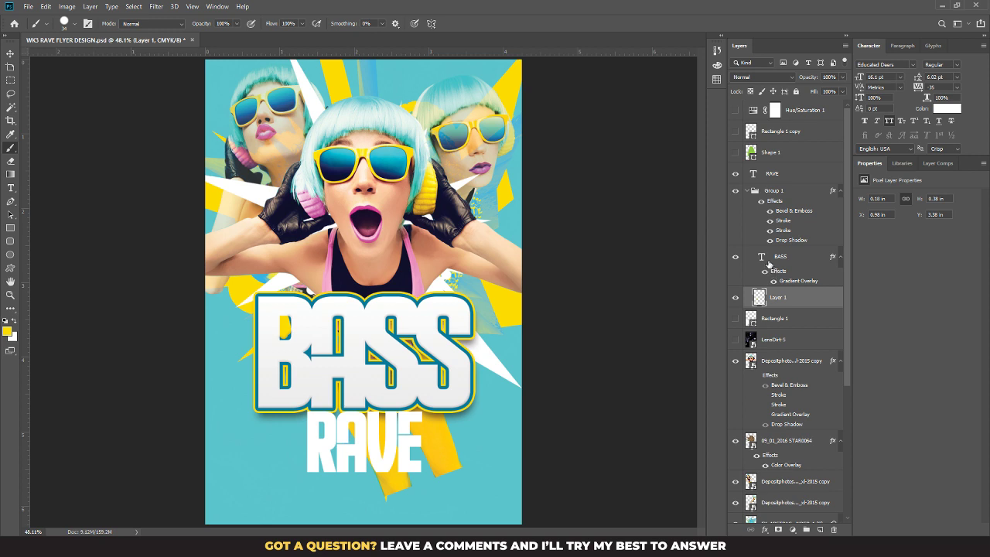
# Step: Move the teal inner Stroke from the group to the BASS text layer and switch to the Move tool
pyautogui.click(785, 223)
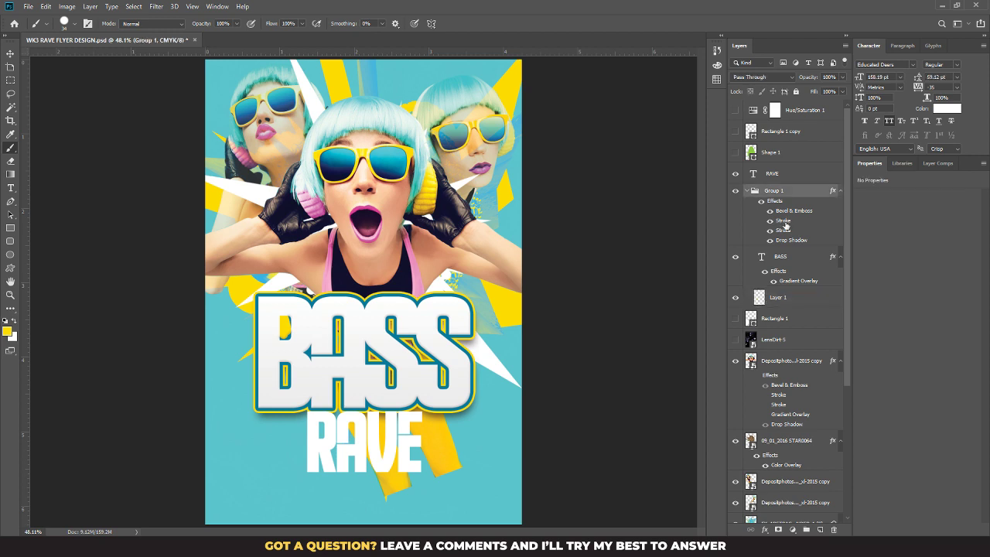
pyautogui.moveTo(783, 226); pyautogui.dragTo(790, 267)
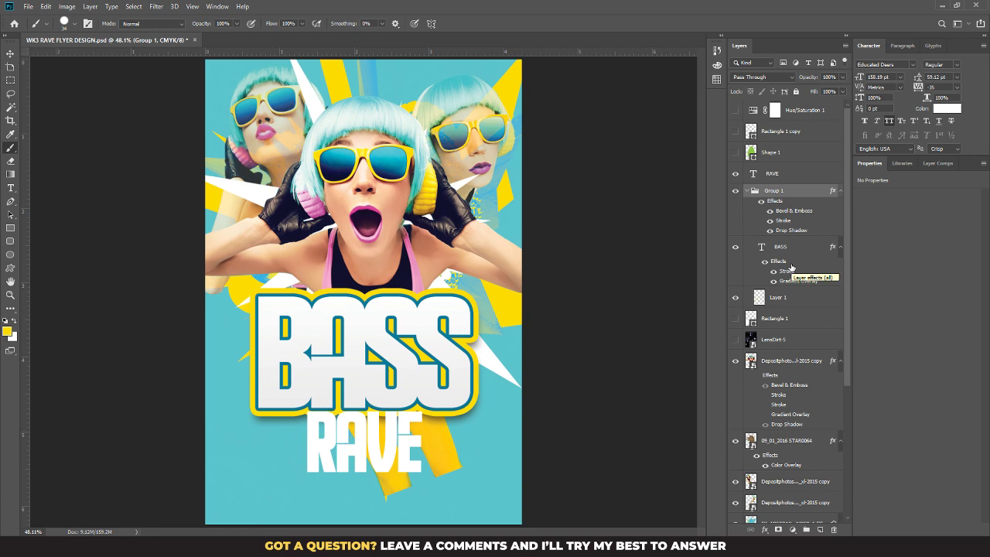
pyautogui.click(790, 267)
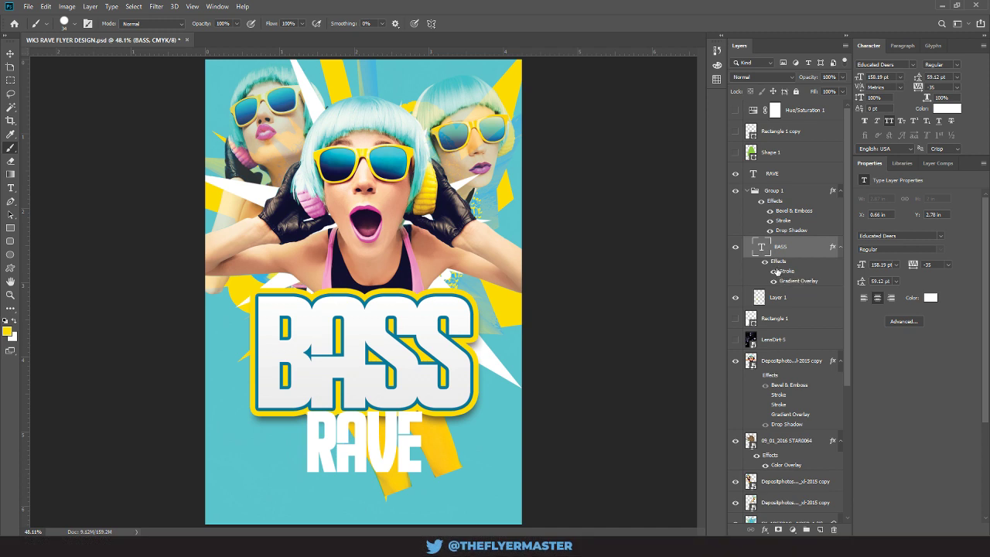
pyautogui.press('v')
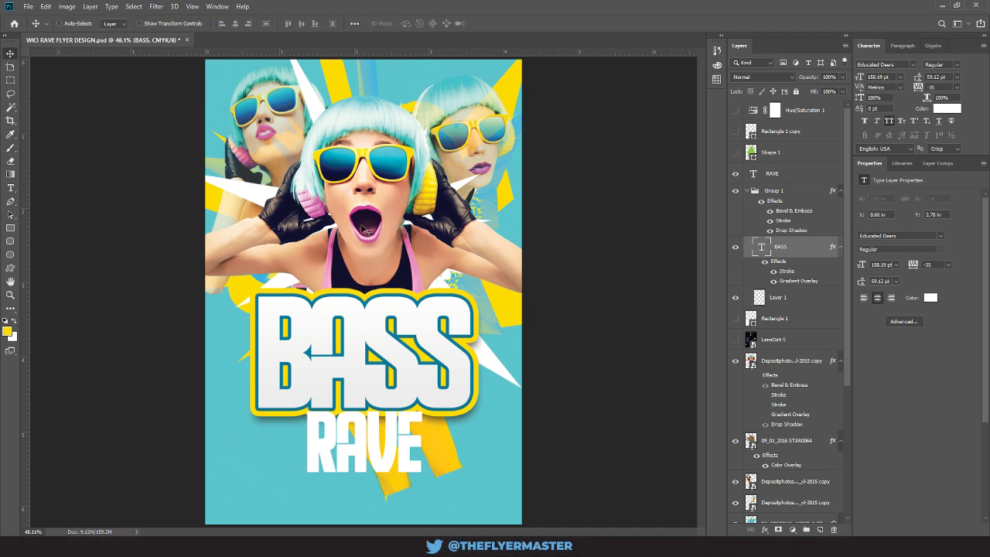
# Step: Place the RAVE text layer in the title group and copy the BASS layer's Stroke and Gradient Overlay effects onto it
pyautogui.click(747, 191)
pyautogui.moveTo(753, 182); pyautogui.dragTo(776, 199)
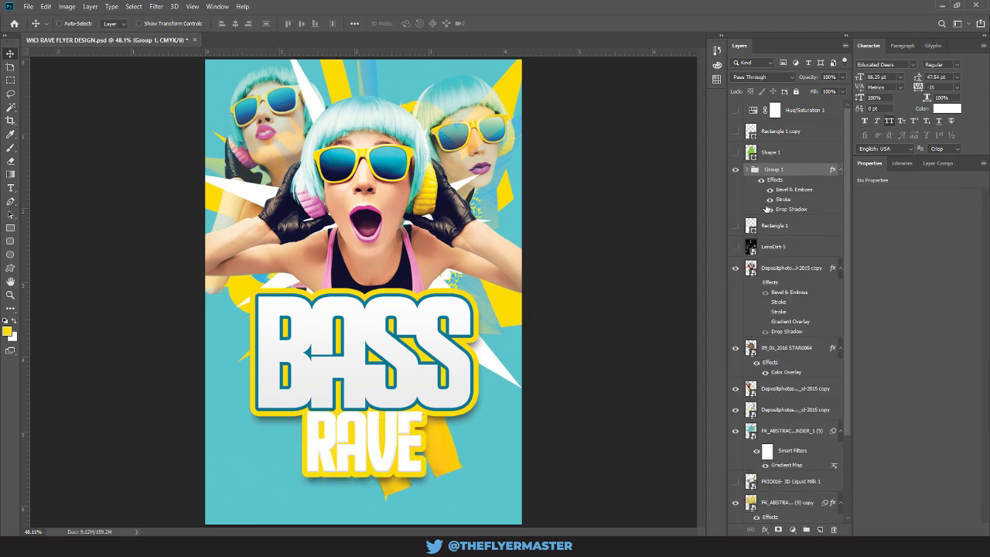
pyautogui.click(747, 169)
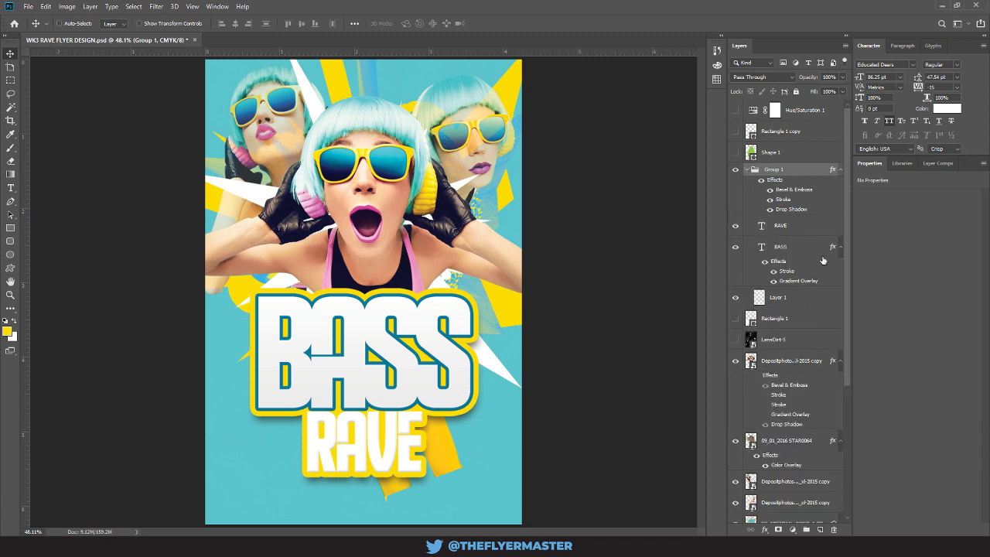
pyautogui.moveTo(832, 246); pyautogui.dragTo(816, 232)
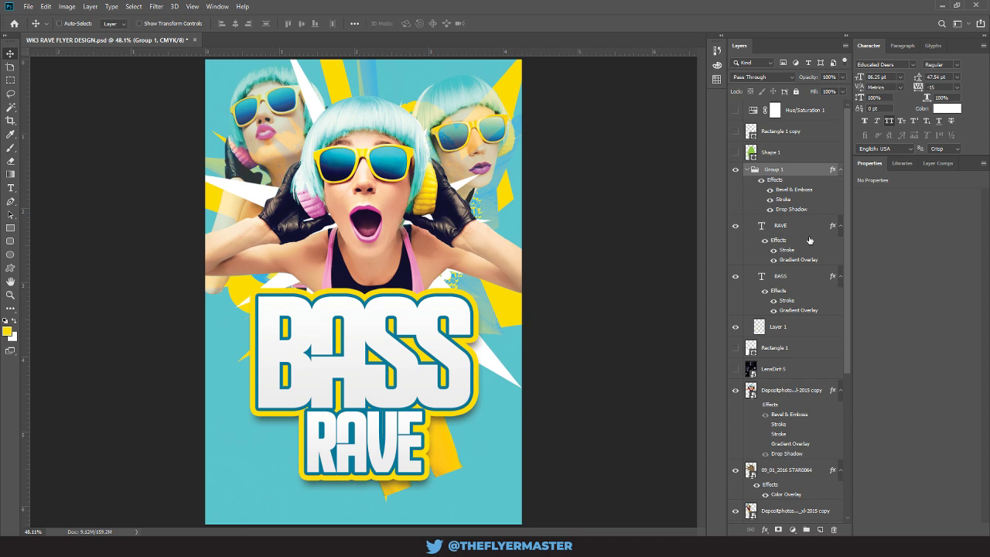
# Step: Shift the RAVE text slightly downward and move its layer out of the title group to just above it
pyautogui.click(782, 226)
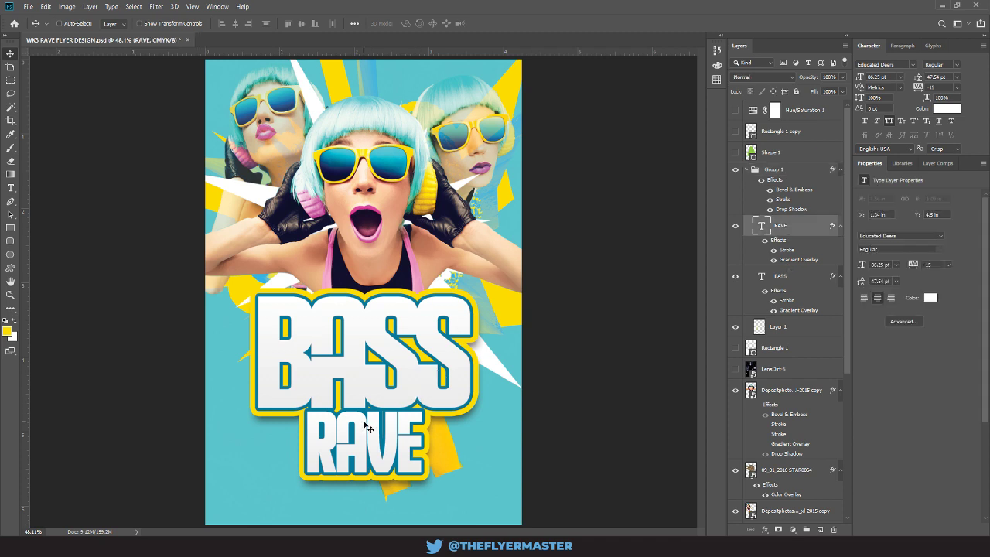
pyautogui.moveTo(368, 432); pyautogui.dragTo(359, 432)
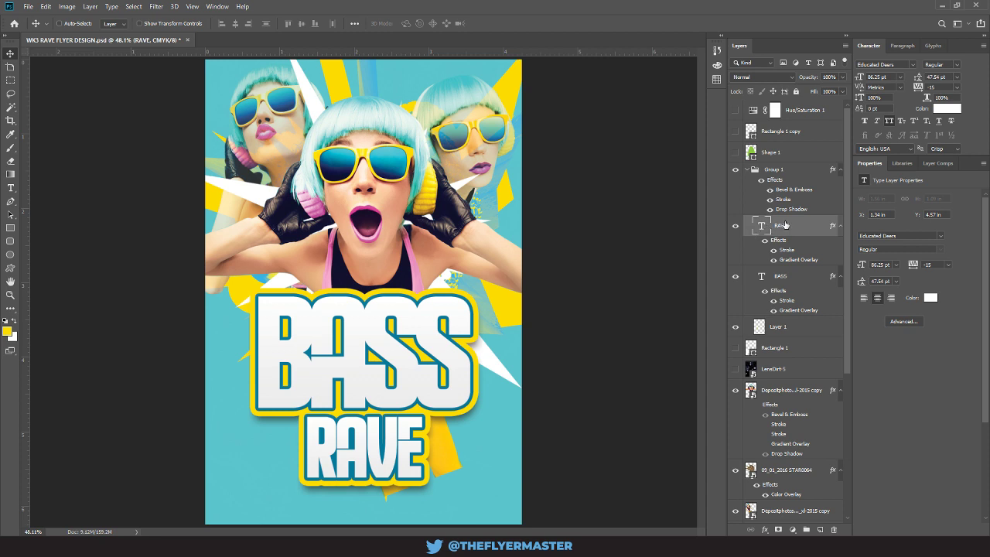
pyautogui.moveTo(784, 224); pyautogui.dragTo(777, 164)
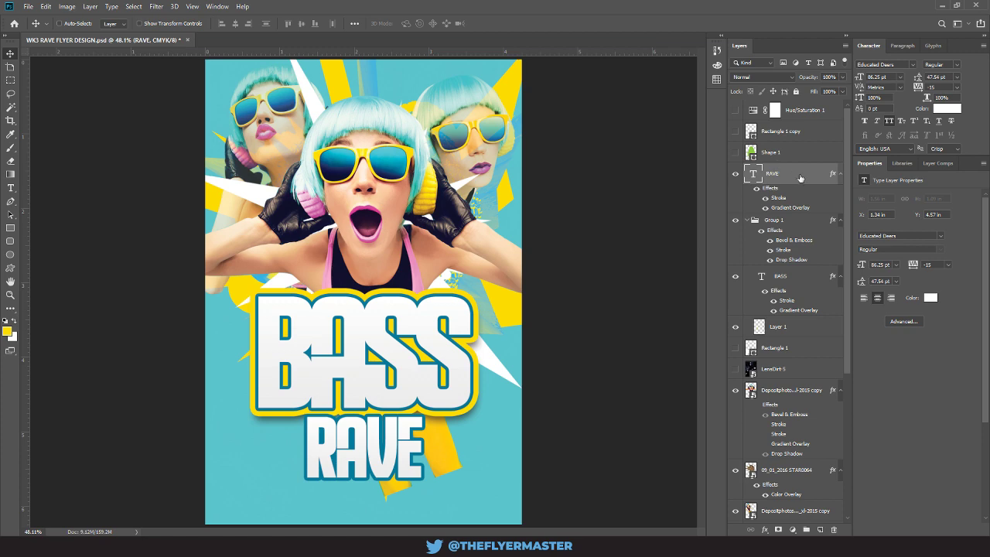
# Step: Edit RAVE's Gradient Overlay and set the gradient's starting color stop to light pink sampled from the model's tank top strap
pyautogui.doubleClick(795, 209)
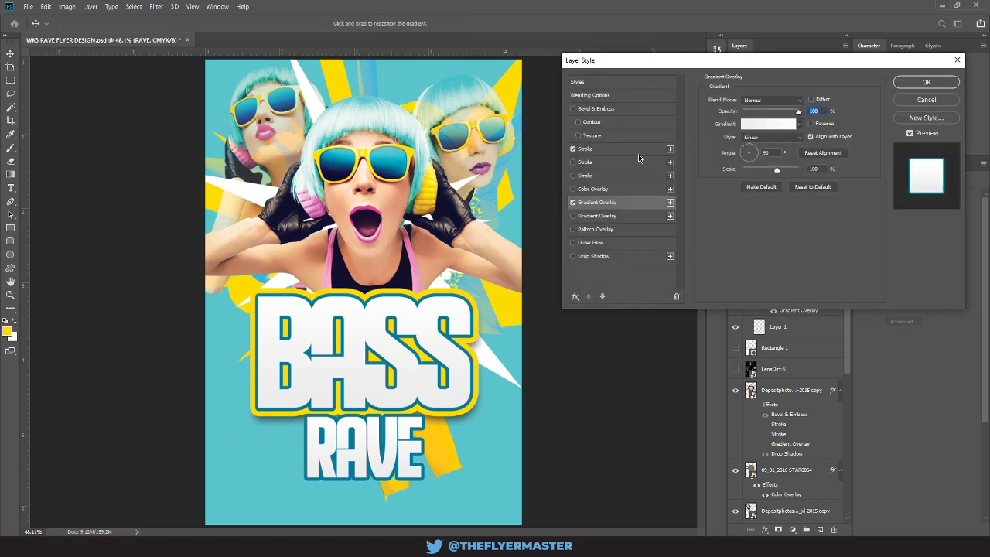
pyautogui.click(768, 124)
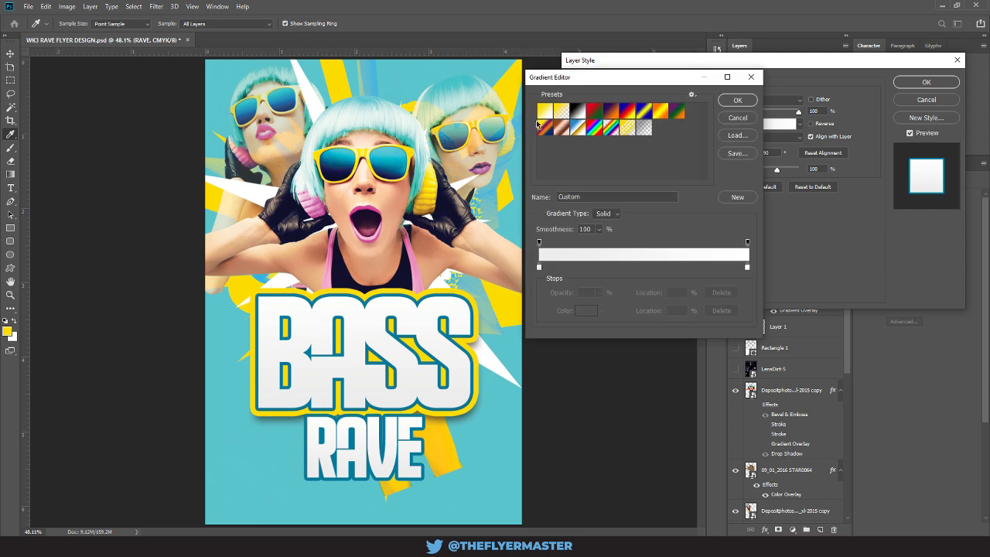
pyautogui.click(539, 267)
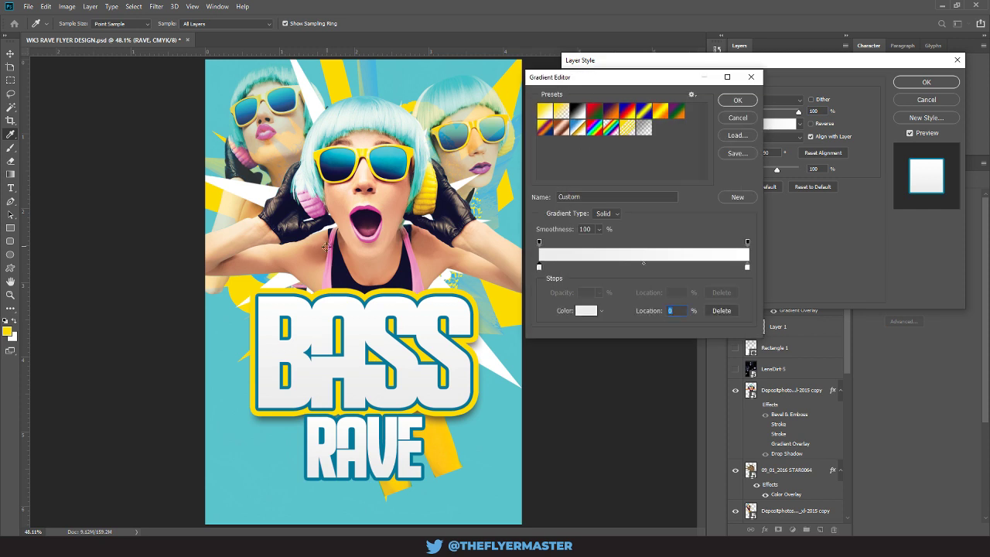
pyautogui.click(414, 276)
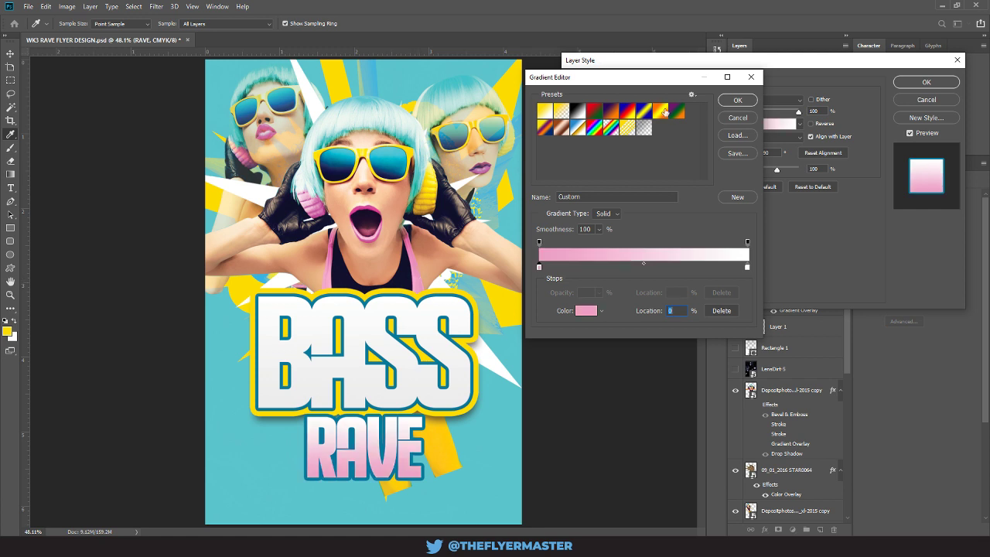
# Step: Set the gradient's end color stop to hot pink dd006c and reverse RAVE's Gradient Overlay
pyautogui.doubleClick(748, 267)
pyautogui.click(417, 291)
pyautogui.moveTo(648, 201)
pyautogui.mouseDown()
pyautogui.moveTo(673, 191)
pyautogui.moveTo(671, 230)
pyautogui.mouseUp()
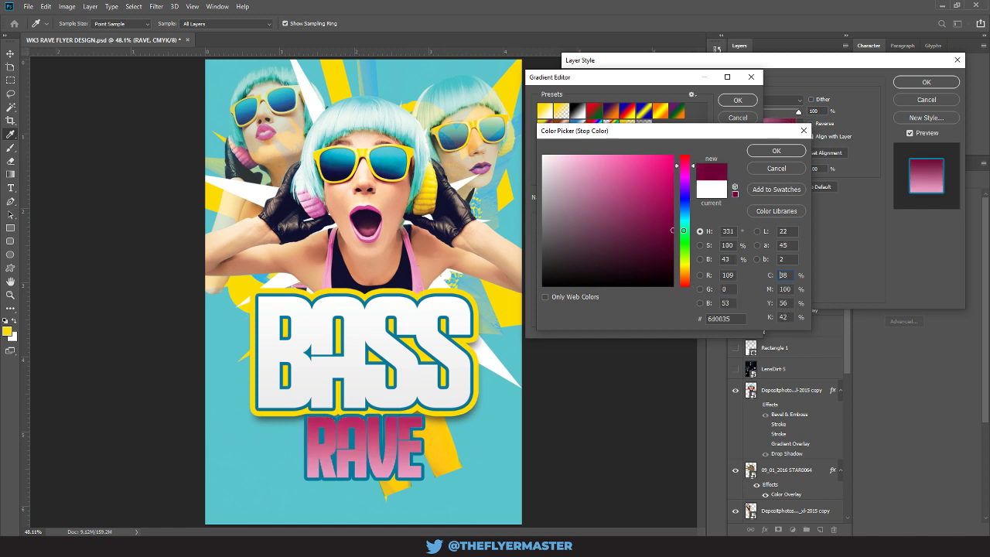
pyautogui.moveTo(666, 194)
pyautogui.mouseDown()
pyautogui.moveTo(674, 174)
pyautogui.moveTo(687, 176)
pyautogui.mouseUp()
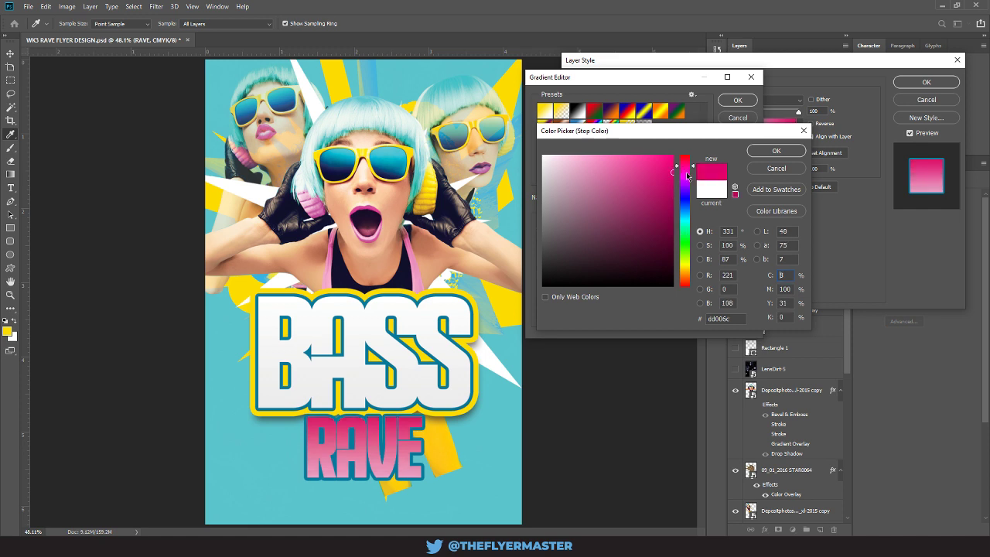
pyautogui.click(763, 151)
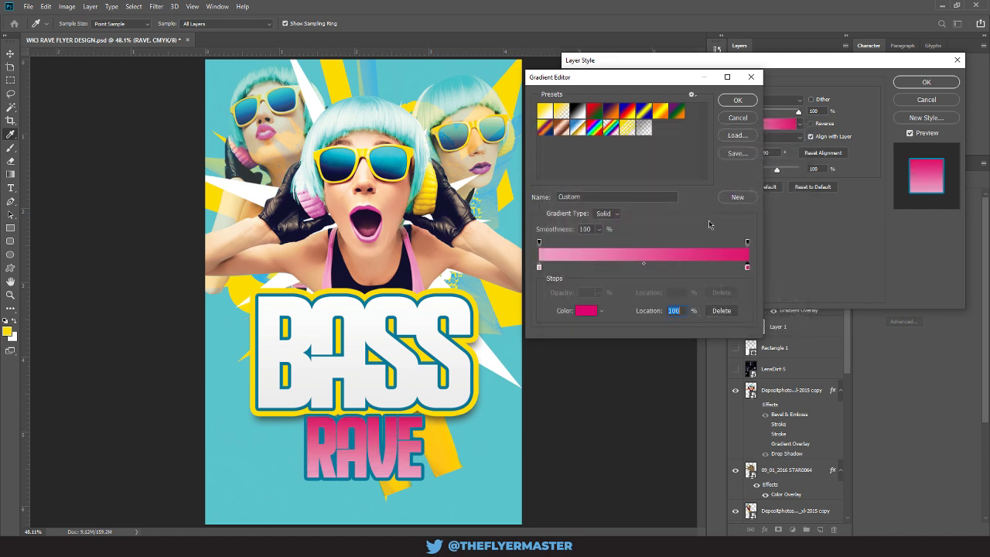
pyautogui.click(737, 100)
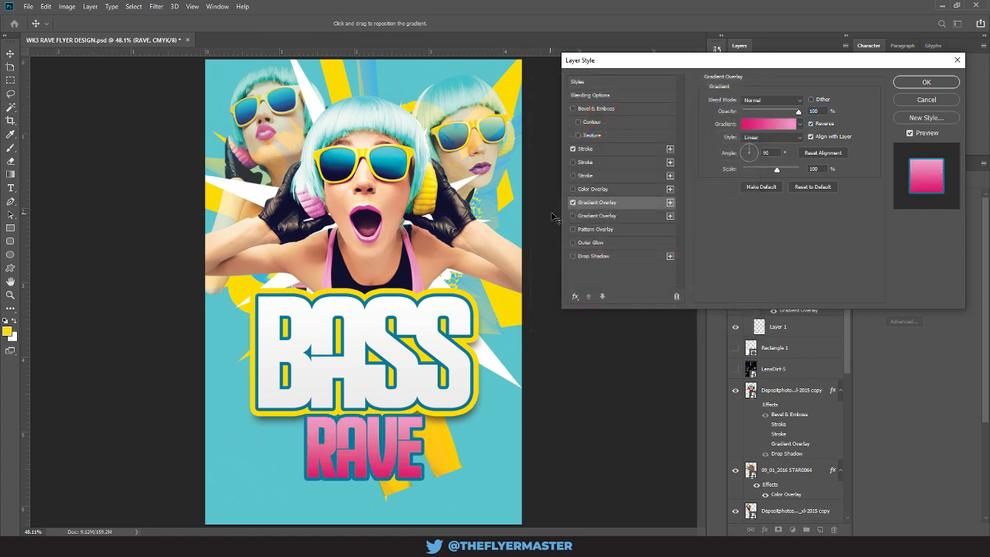
# Step: Recolor RAVE's stroke to white ffffff and add a second, teal outside stroke of 27 px
pyautogui.click(607, 150)
pyautogui.click(719, 237)
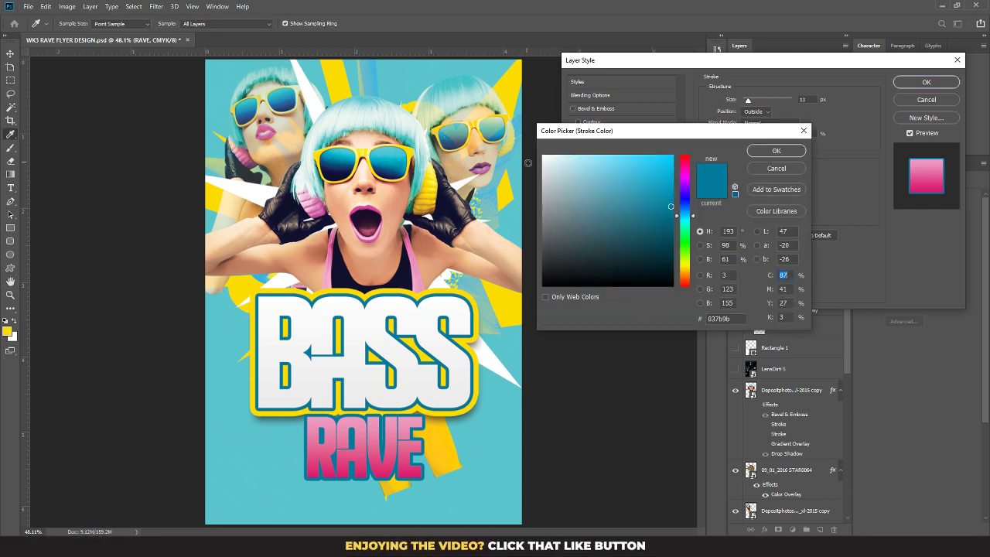
pyautogui.click(543, 156)
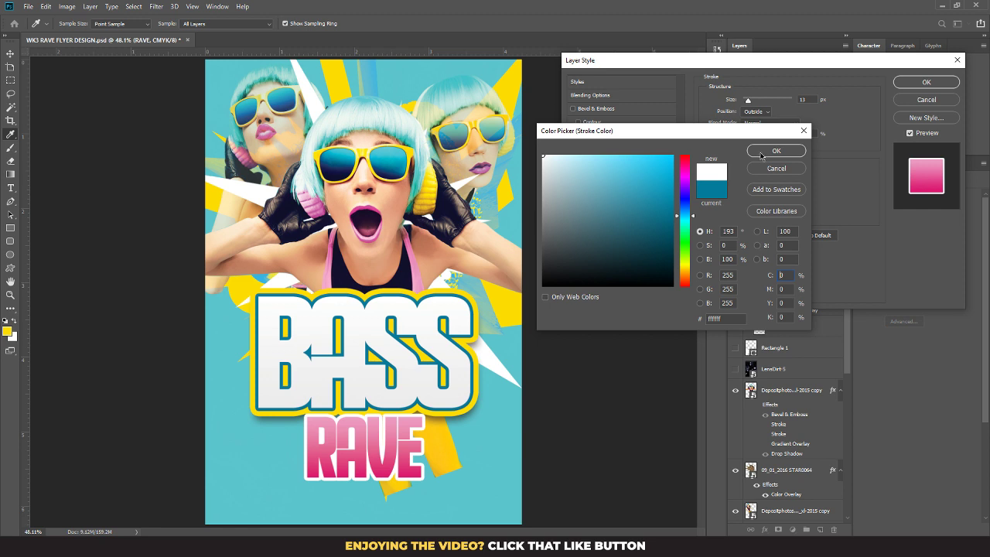
pyautogui.click(760, 152)
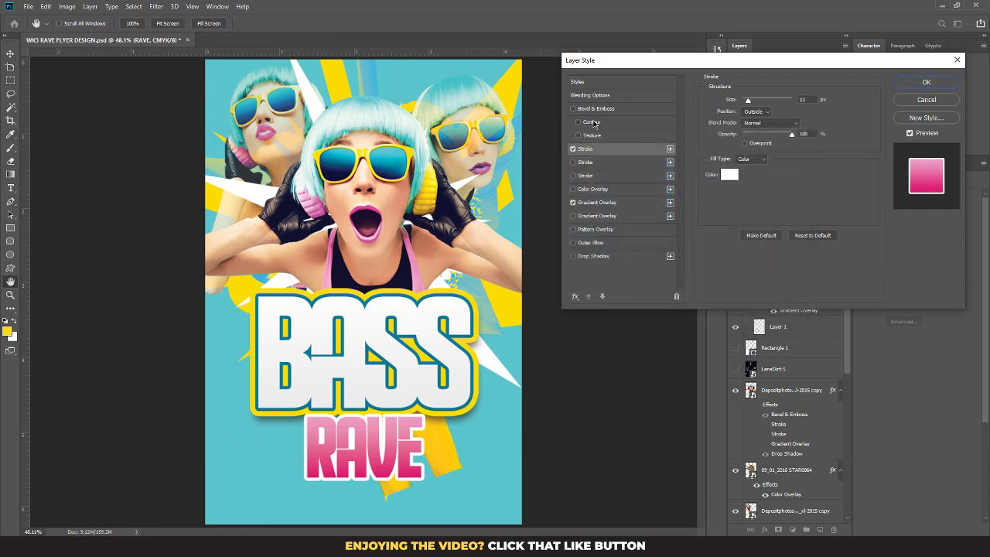
pyautogui.click(586, 163)
pyautogui.moveTo(750, 103); pyautogui.dragTo(750, 106)
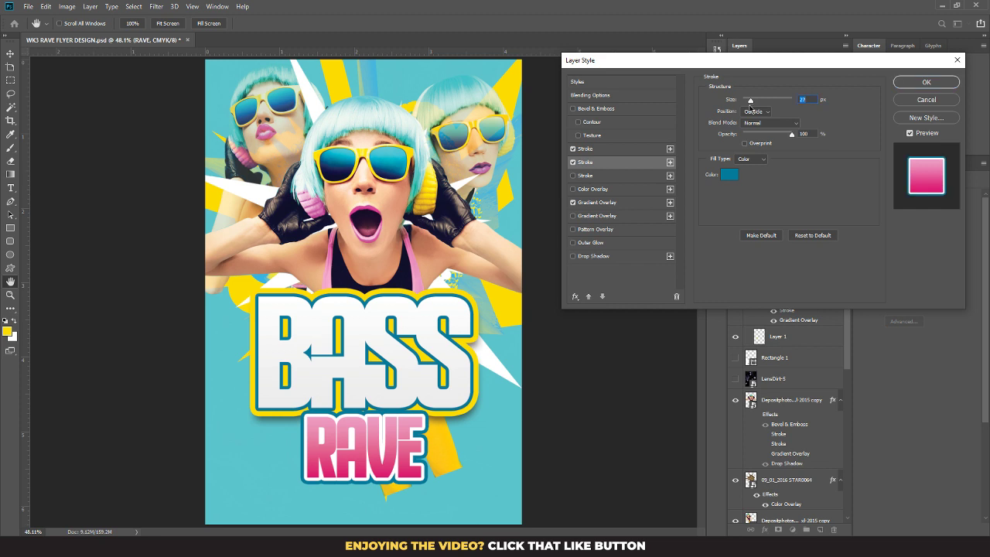
# Step: Turn off both strokes on the RAVE text and apply the layer style
pyautogui.click(572, 162)
pyautogui.click(573, 148)
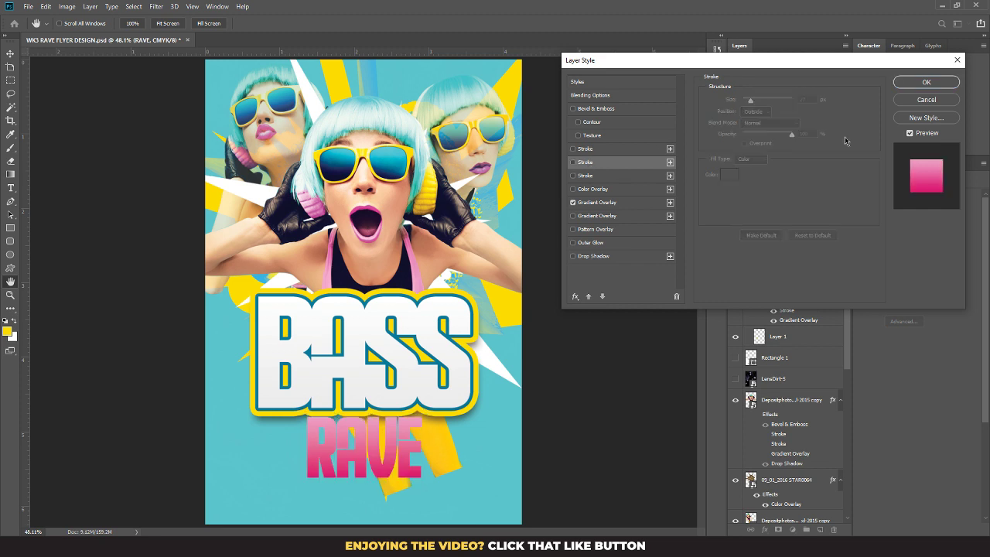
pyautogui.click(920, 81)
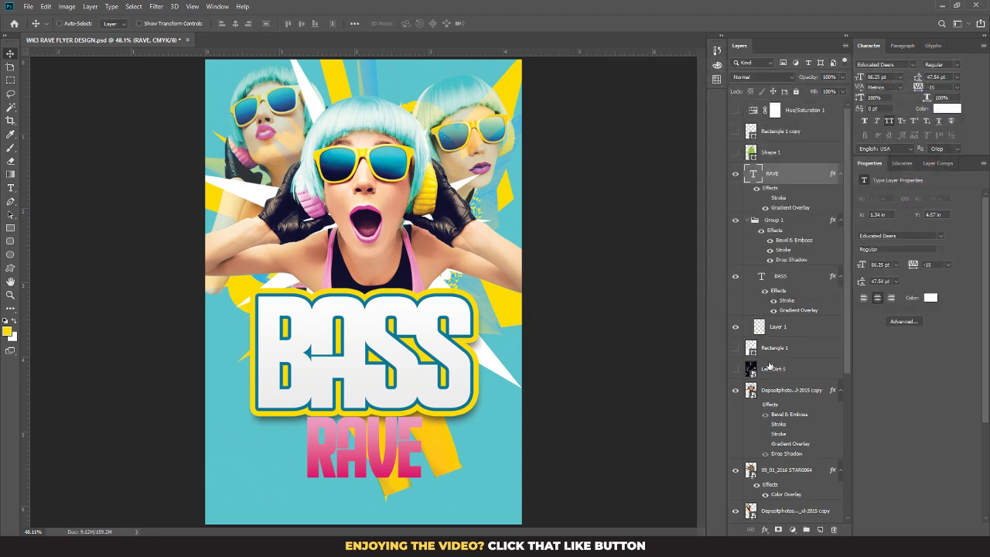
# Step: Show the hidden Rectangle 1 layer and place it between the RAVE text and the title group
pyautogui.click(735, 347)
pyautogui.click(777, 347)
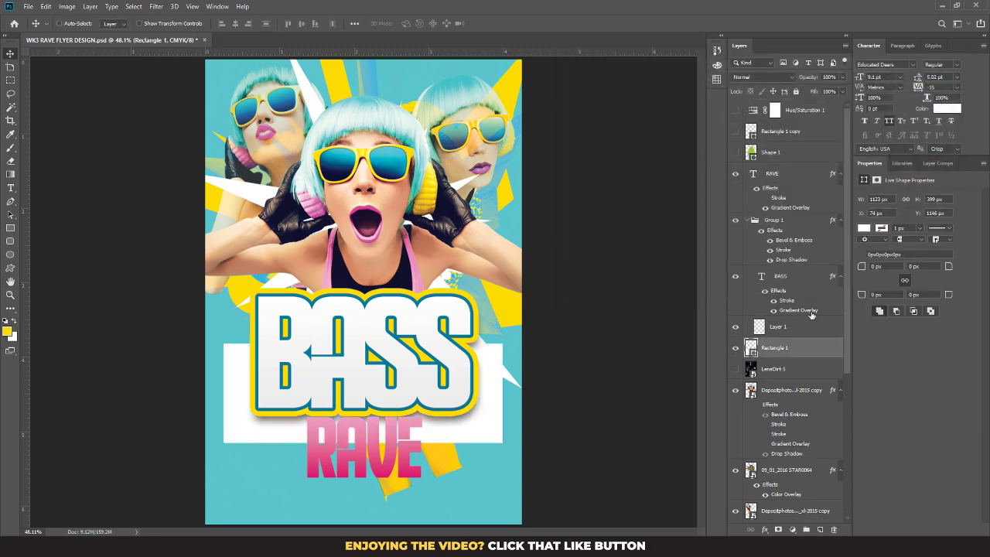
pyautogui.moveTo(788, 349); pyautogui.dragTo(776, 215)
# Step: Resize Rectangle 1 to about 546 by 319 px so it frames the RAVE text as a backing plate
pyautogui.hotkey('ctrl', 't')
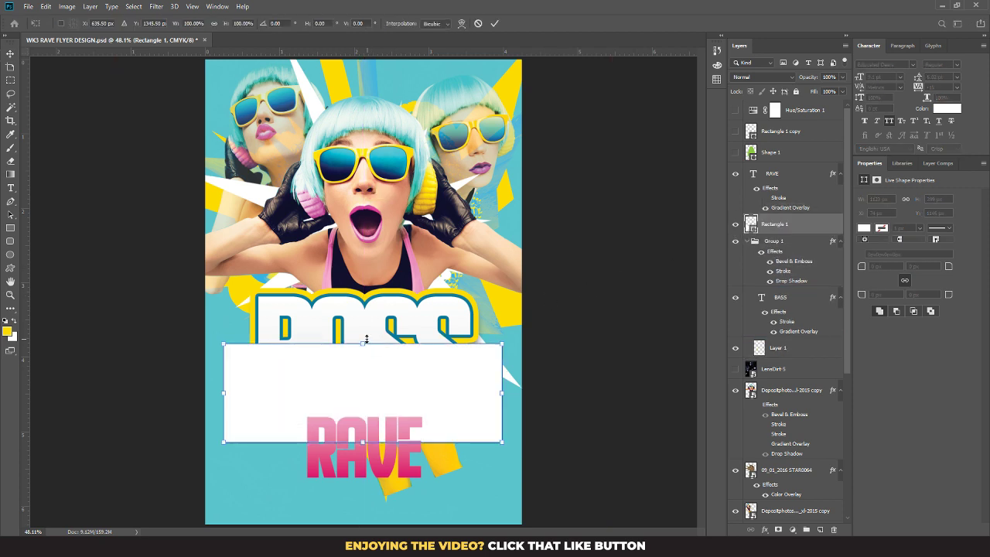
pyautogui.moveTo(367, 339); pyautogui.dragTo(362, 408)
pyautogui.moveTo(363, 443); pyautogui.dragTo(366, 489)
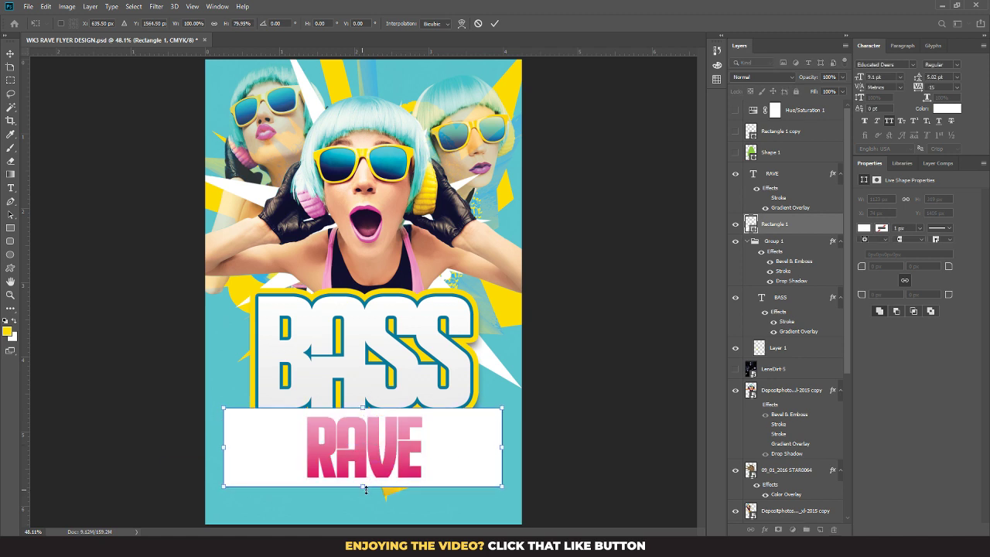
pyautogui.moveTo(502, 449); pyautogui.dragTo(432, 452)
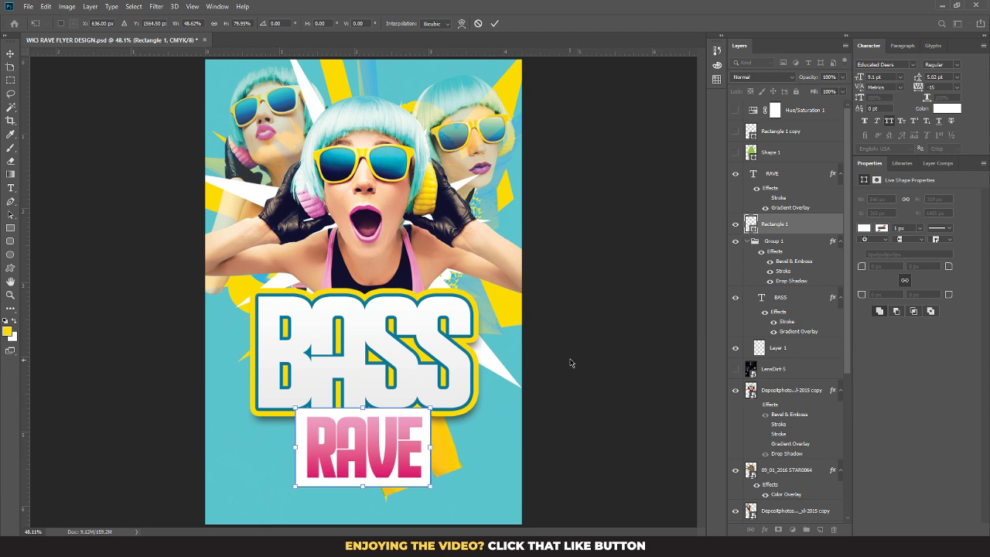
pyautogui.press('Return')
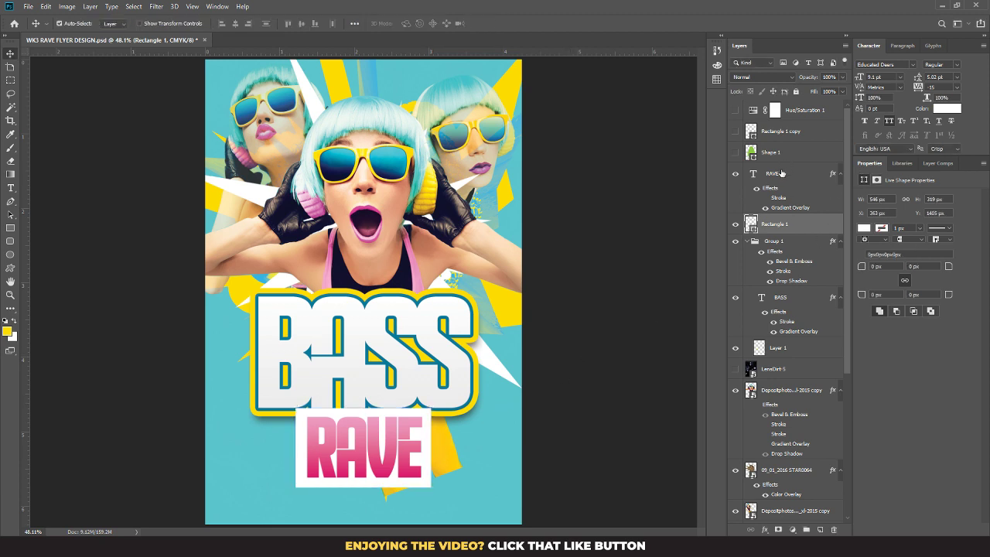
# Step: Rotate the RAVE text and Rectangle 1 together by -2.40°
pyautogui.keyDown('ctrl'); pyautogui.click(781, 173); pyautogui.keyUp('ctrl')
pyautogui.hotkey('ctrl', 't')
pyautogui.moveTo(455, 394); pyautogui.dragTo(455, 390)
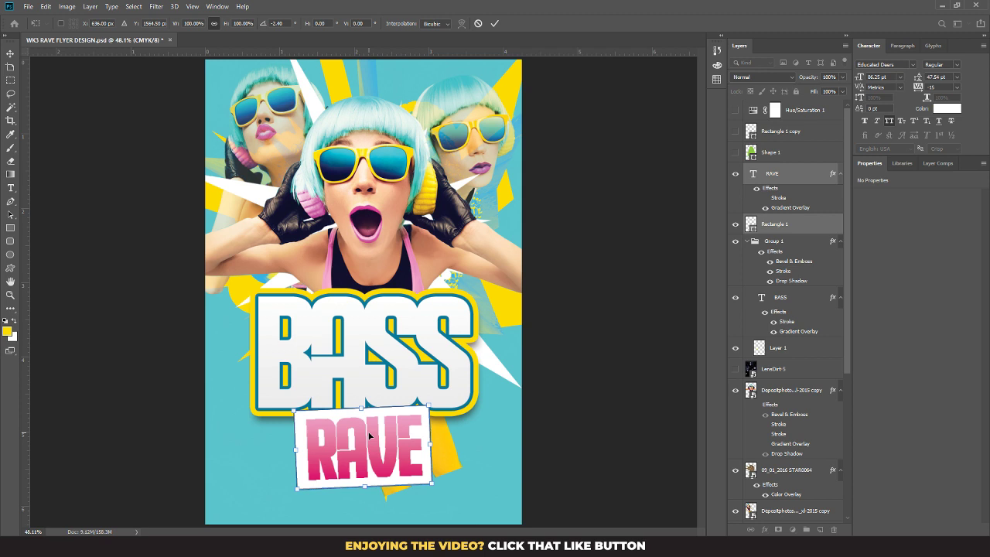
pyautogui.press('Return')
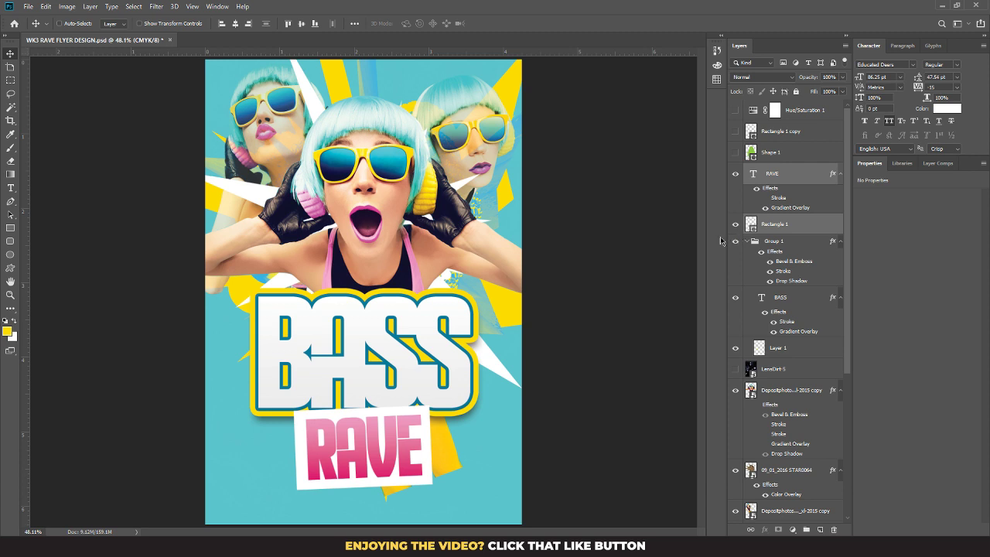
# Step: Scale the RAVE text and Rectangle 1 down together to a 66.36 pt text size and rotate them a further -1.88°
pyautogui.hotkey('ctrl', 't')
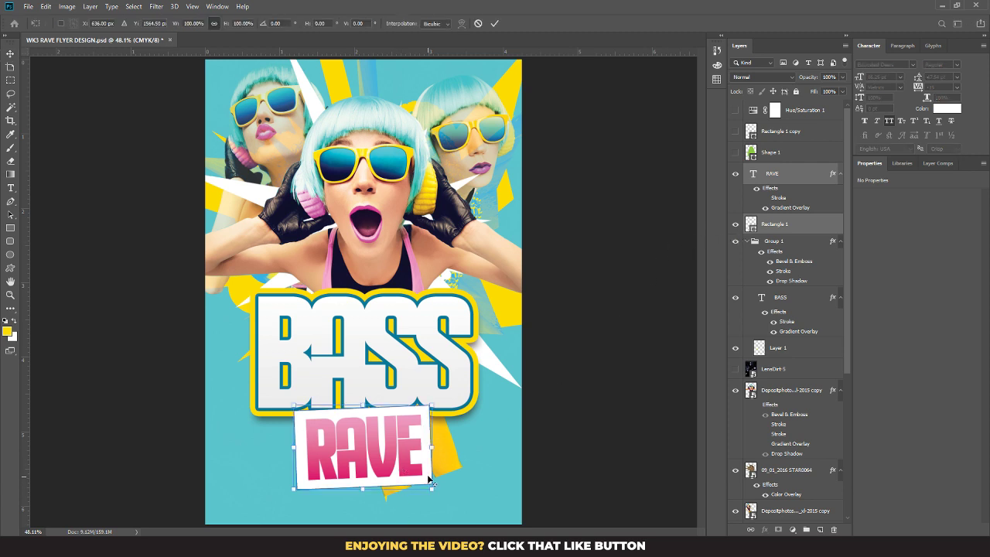
pyautogui.moveTo(431, 486); pyautogui.dragTo(382, 444)
pyautogui.press('Return')
pyautogui.hotkey('ctrl', 't')
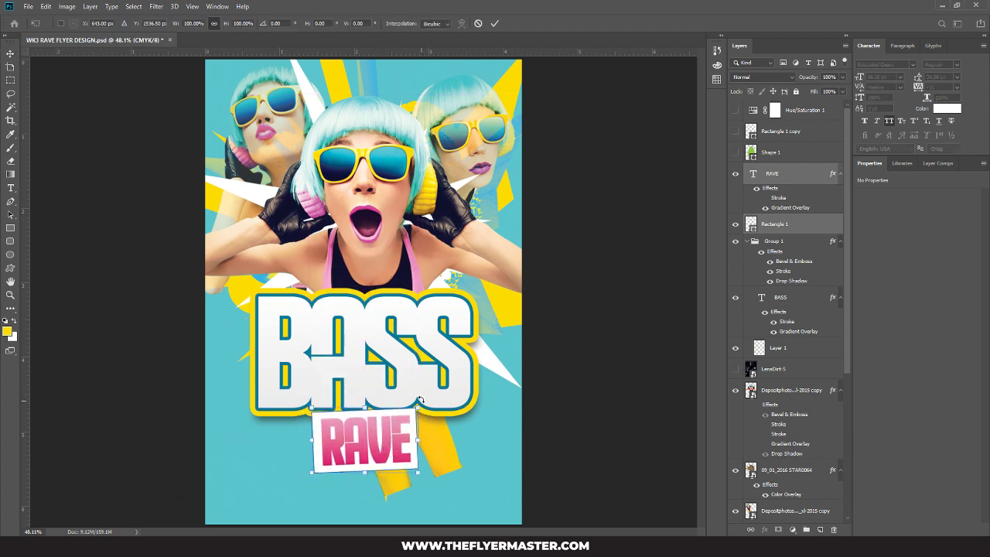
pyautogui.moveTo(420, 399); pyautogui.dragTo(421, 397)
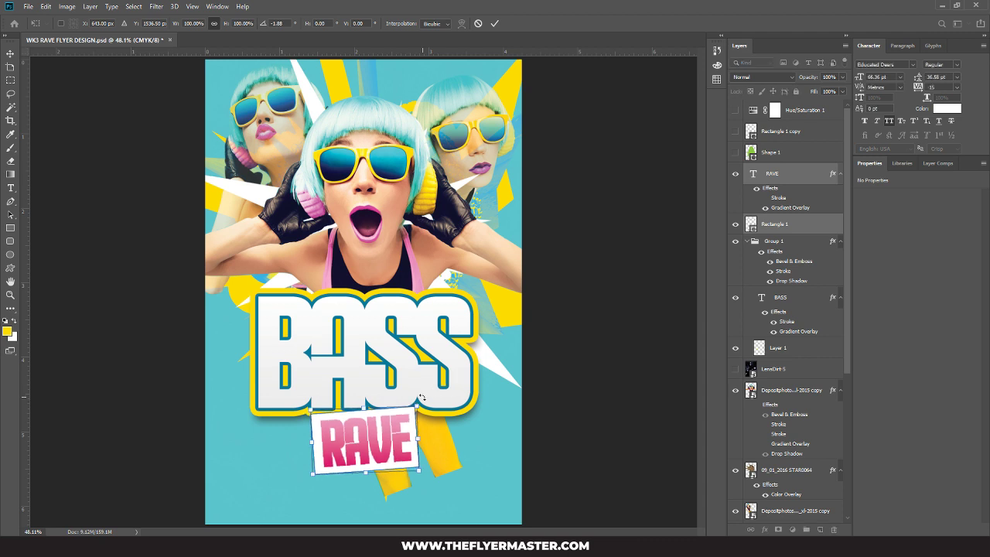
pyautogui.press('Return')
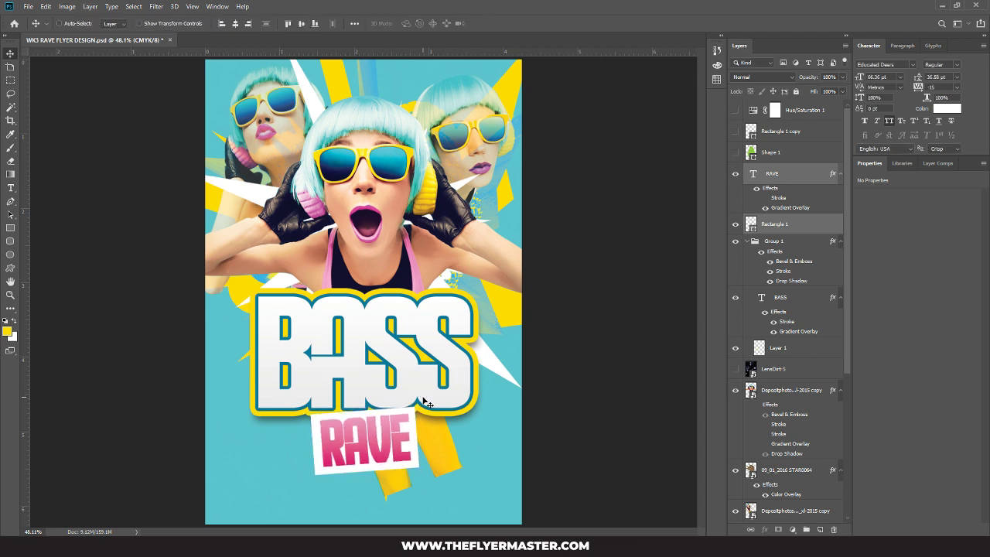
# Step: Fill Rectangle 1 behind RAVE with dark navy 13112d sampled from the model's black top
pyautogui.click(802, 230)
pyautogui.doubleClick(750, 223)
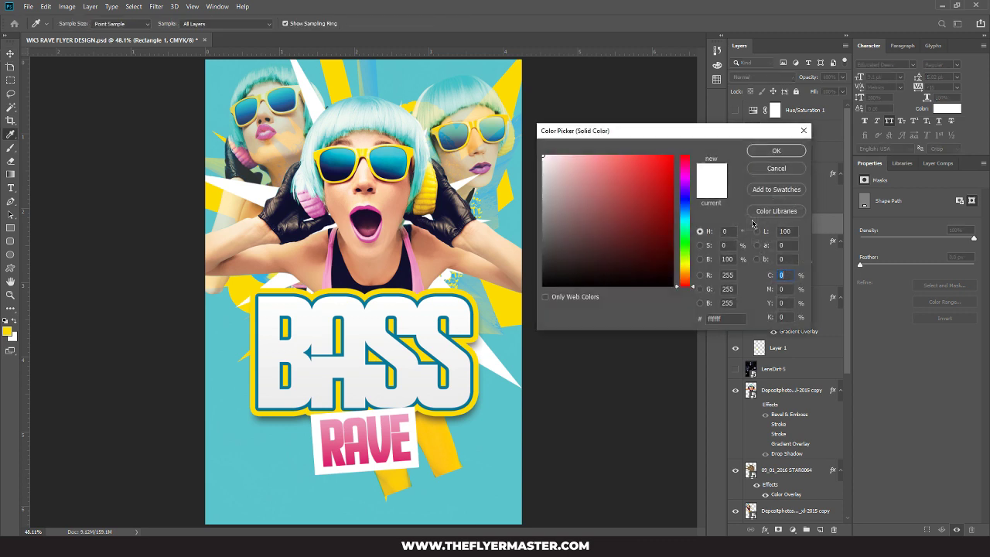
pyautogui.moveTo(568, 207); pyautogui.dragTo(496, 287)
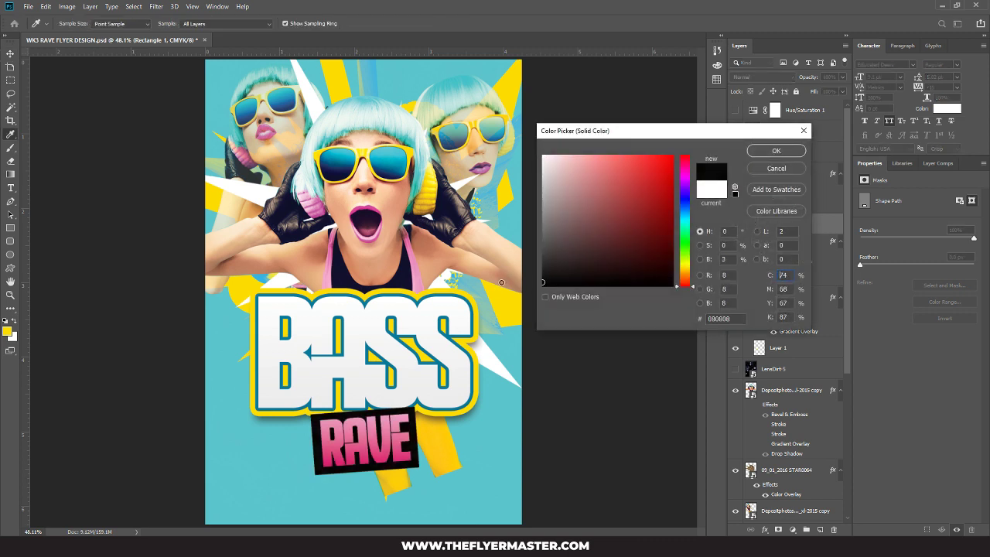
pyautogui.click(403, 280)
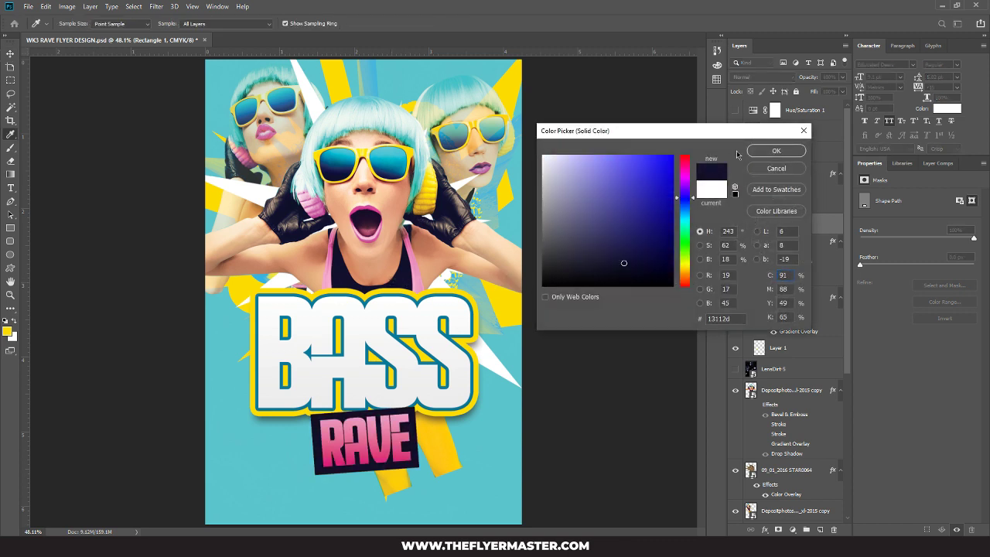
pyautogui.click(774, 150)
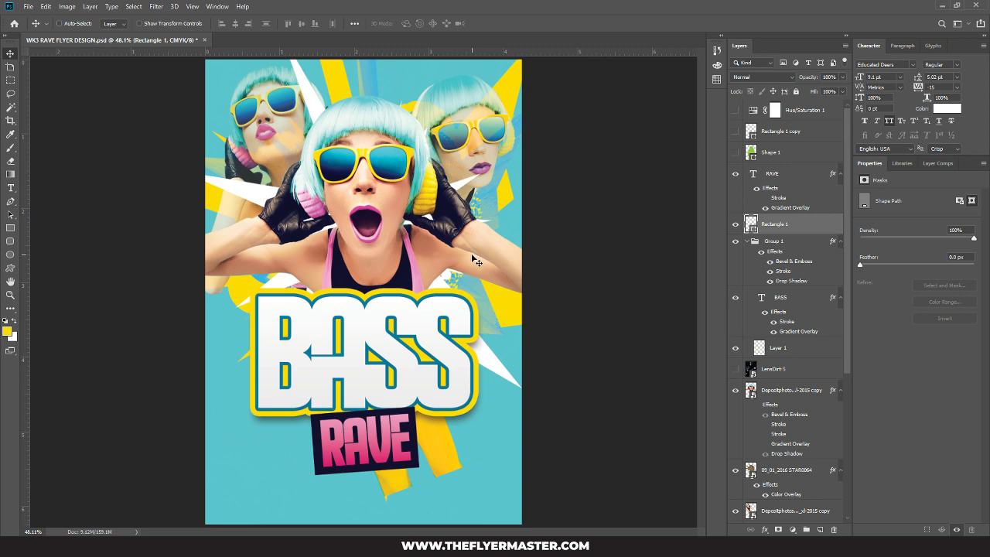
# Step: Add layer masks to the faded model copy and the main model, and erase their lower parts around the BASS and RAVE text
pyautogui.scroll(-5, 825, 317)
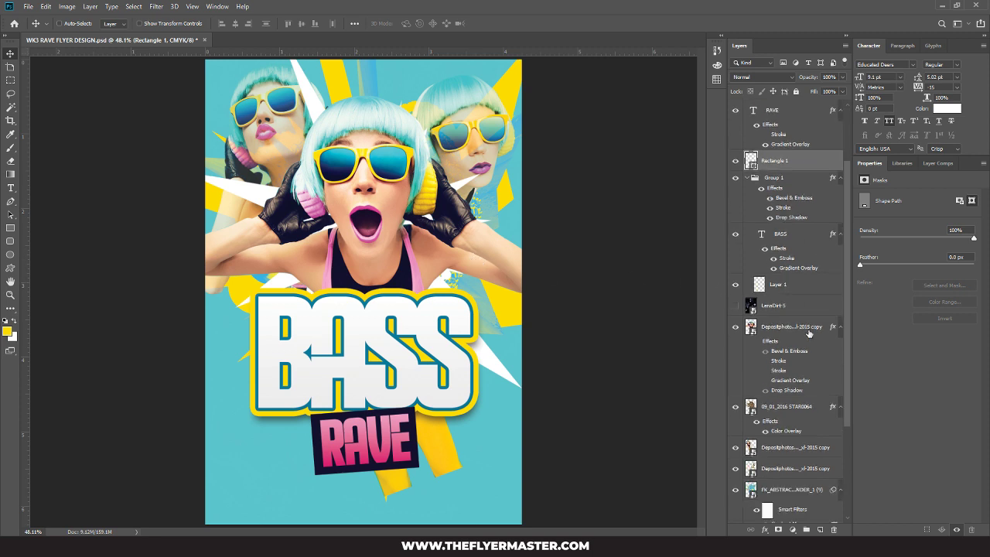
pyautogui.click(778, 342)
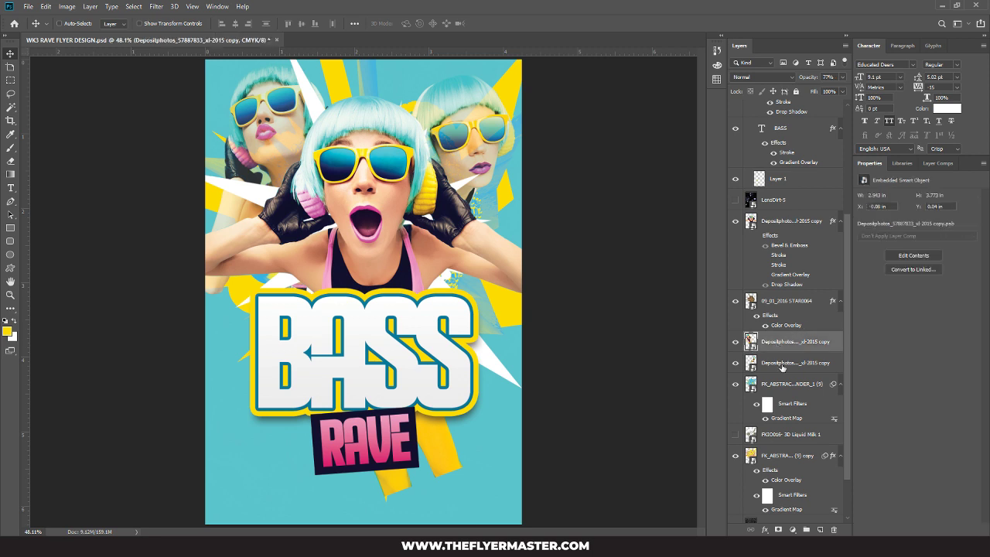
pyautogui.click(779, 529)
pyautogui.press('e')
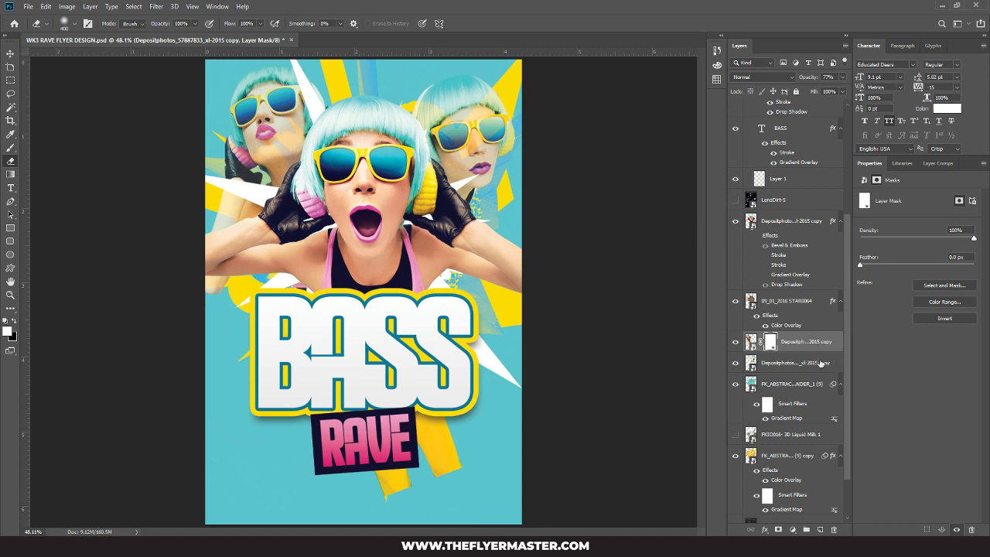
pyautogui.click(785, 226)
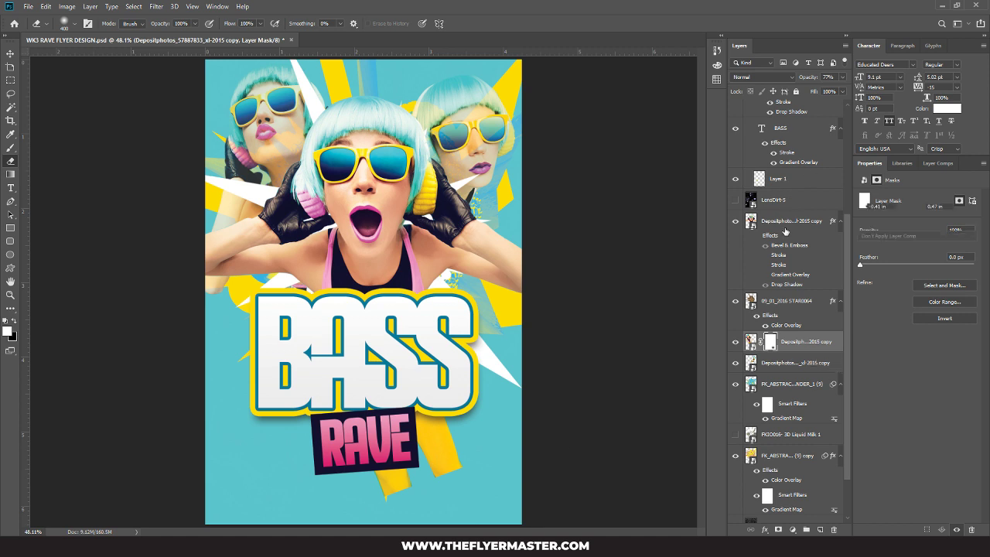
pyautogui.click(778, 529)
pyautogui.moveTo(460, 449)
pyautogui.mouseDown()
pyautogui.moveTo(420, 486)
pyautogui.moveTo(402, 435)
pyautogui.mouseUp()
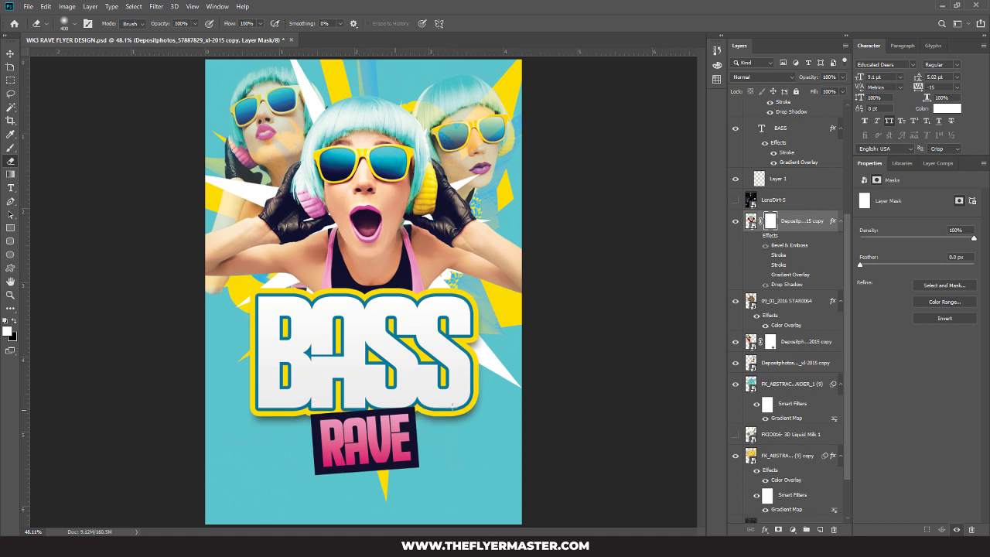
pyautogui.moveTo(256, 416); pyautogui.dragTo(353, 389)
# Step: Move the main model slightly upward above the BASS title
pyautogui.click(10, 53)
pyautogui.moveTo(359, 217)
pyautogui.mouseDown()
pyautogui.moveTo(365, 191)
pyautogui.moveTo(368, 201)
pyautogui.mouseUp()
pyautogui.hotkey('ctrl', ';')
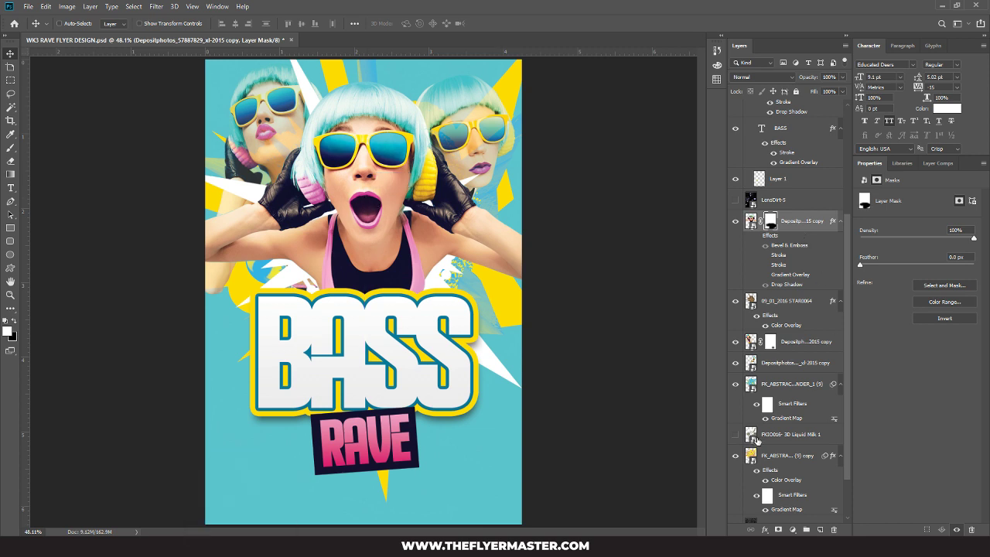
# Step: Draw an 848 by 848 px circle shape centred near the model's mouth, directly above the yellow abstract shape layer
pyautogui.scroll(-2, 756, 440)
pyautogui.click(781, 400)
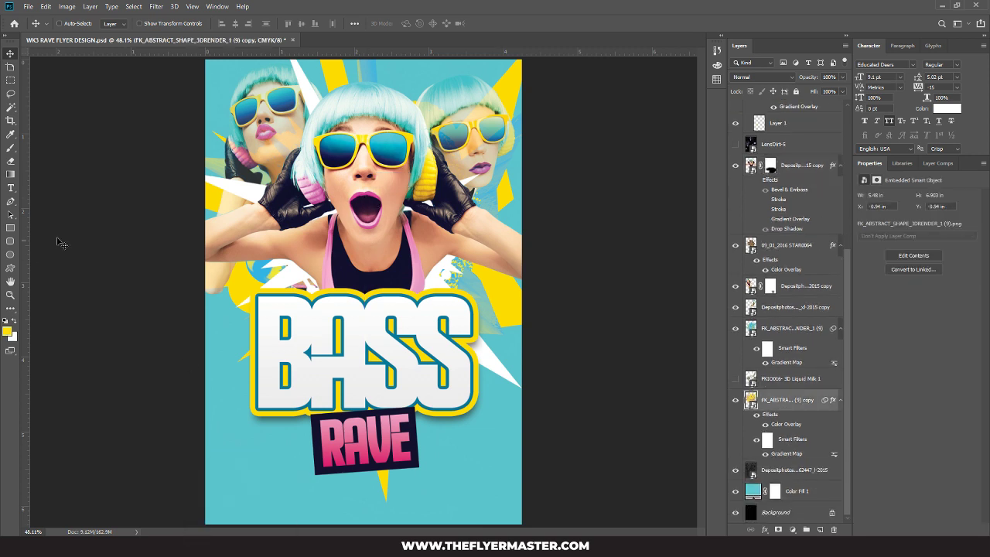
pyautogui.click(10, 256)
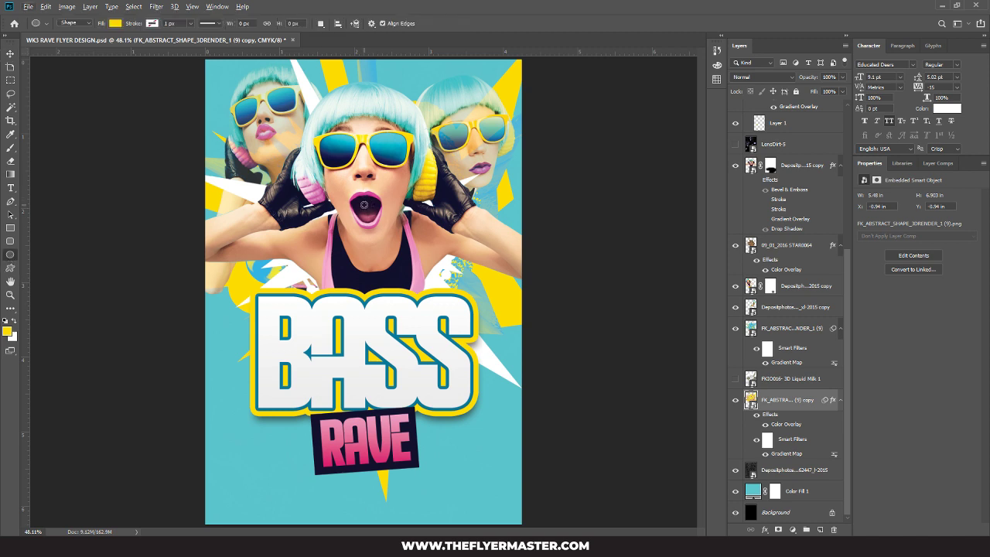
pyautogui.moveTo(364, 206); pyautogui.dragTo(470, 331)
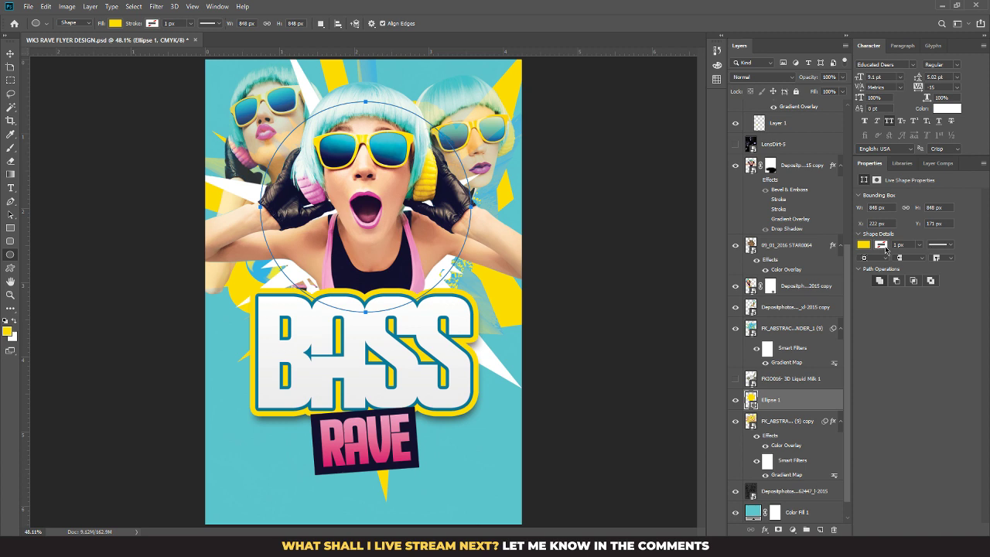
# Step: Give the circle a black 15.60 px stroke and no fill
pyautogui.click(880, 244)
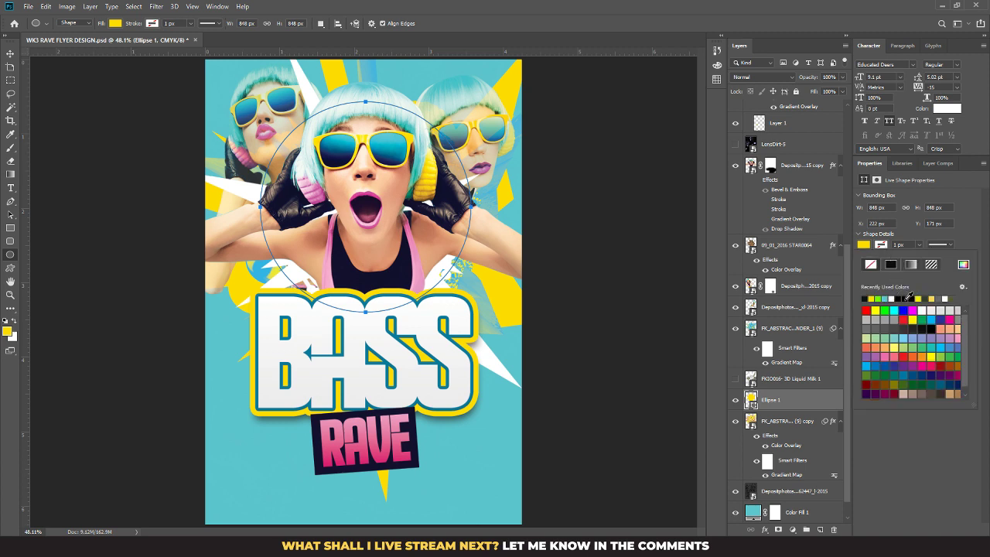
pyautogui.click(903, 297)
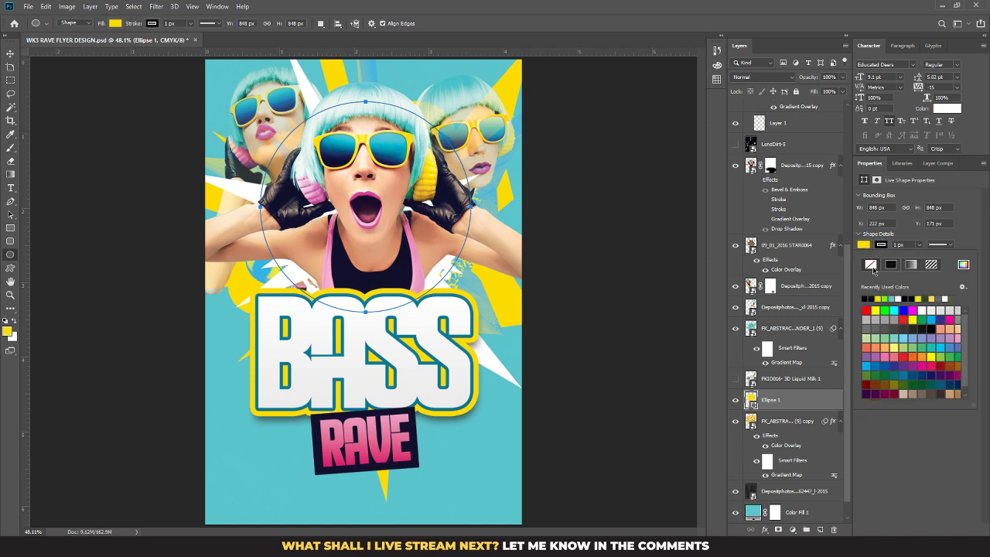
pyautogui.click(870, 264)
pyautogui.click(918, 246)
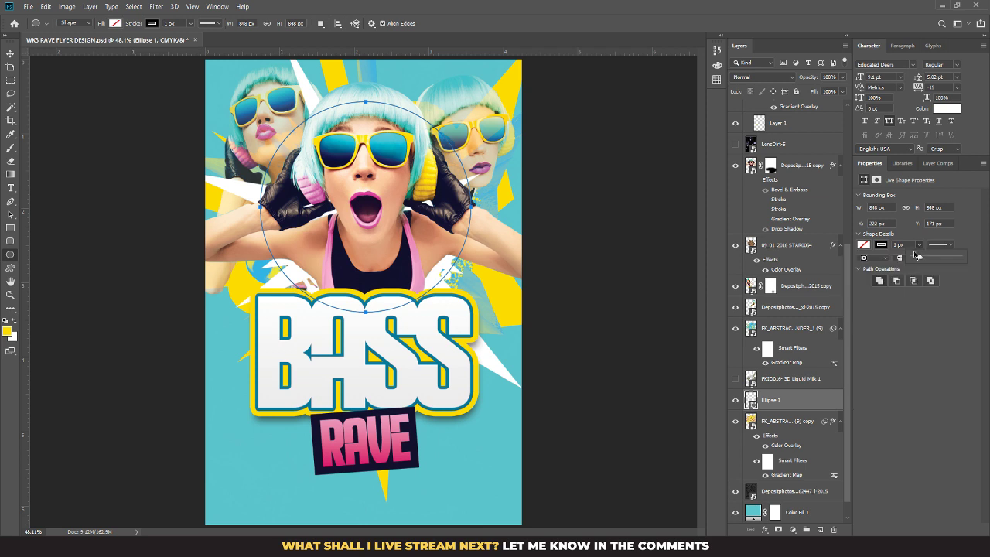
pyautogui.moveTo(920, 258); pyautogui.dragTo(923, 258)
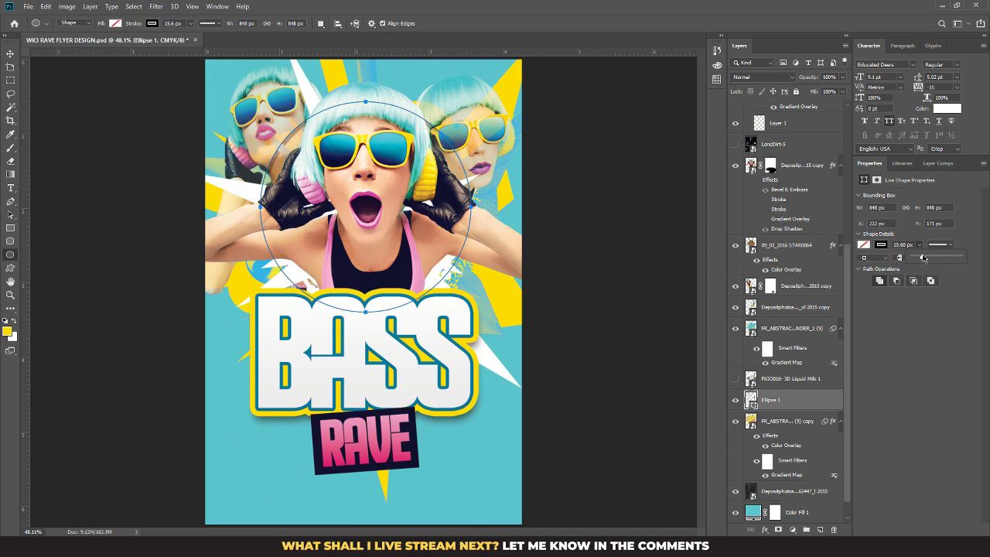
pyautogui.click(13, 55)
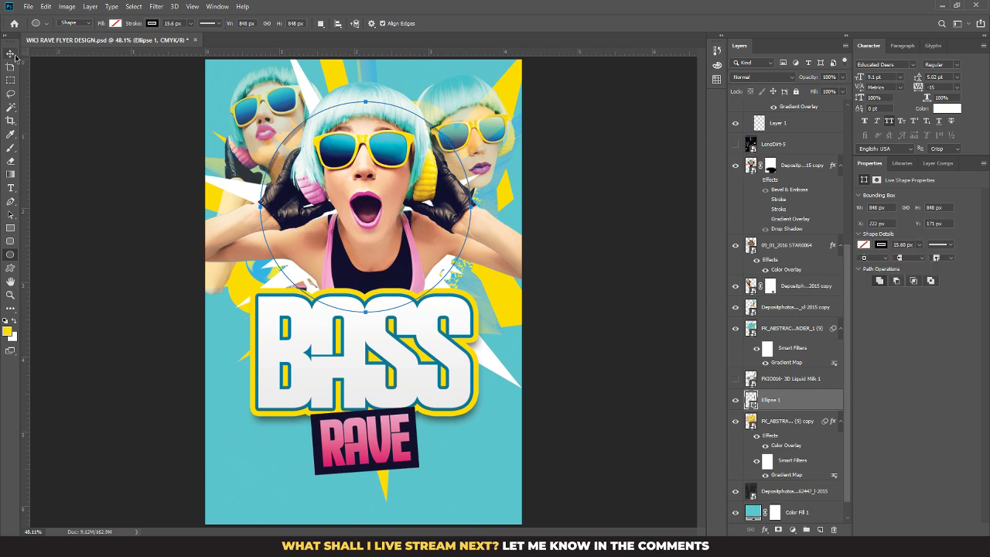
# Step: Centre Ellipse 1 horizontally on the flyer by aligning it with the Background layer
pyautogui.scroll(-1, 850, 383)
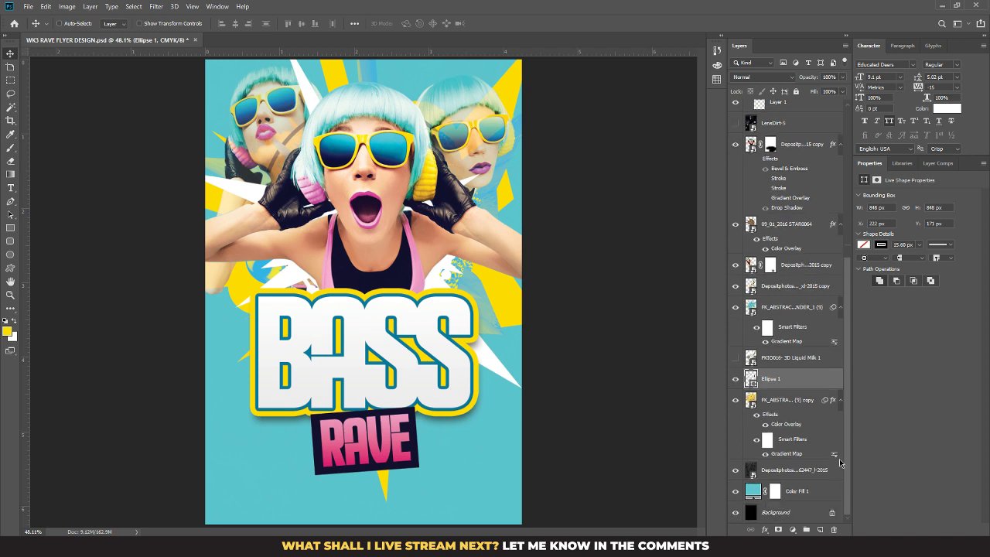
pyautogui.keyDown('ctrl'); pyautogui.click(783, 513); pyautogui.keyUp('ctrl')
pyautogui.click(235, 24)
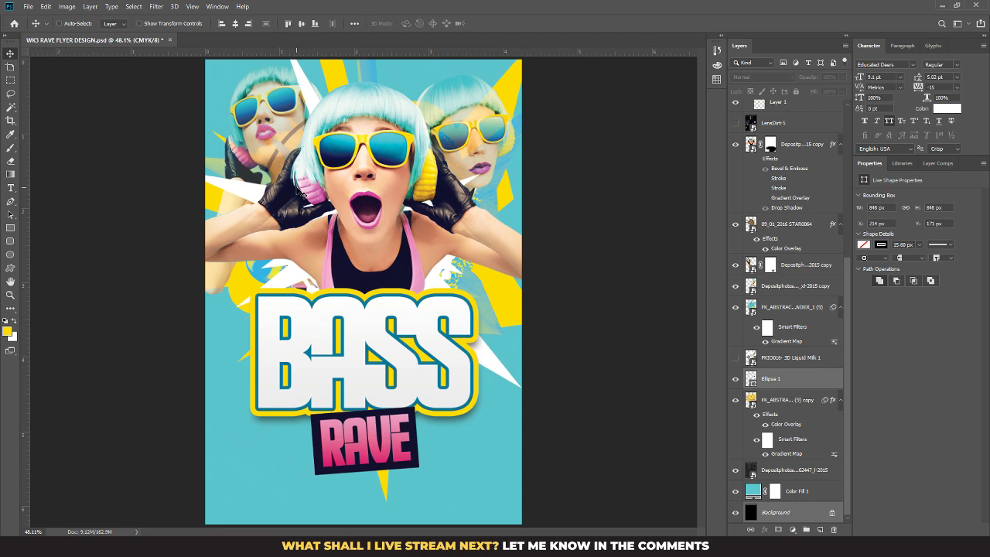
# Step: Duplicate Ellipse 1 and scale the copy up from its centre to 132.78% as a second ring
pyautogui.click(794, 377)
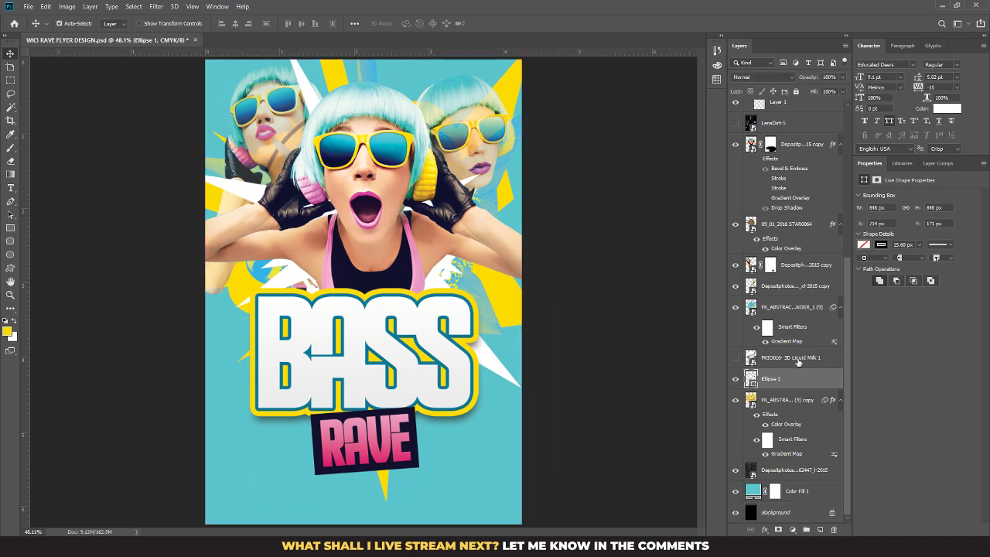
pyautogui.hotkey('ctrl', 'j')
pyautogui.hotkey('ctrl', 't')
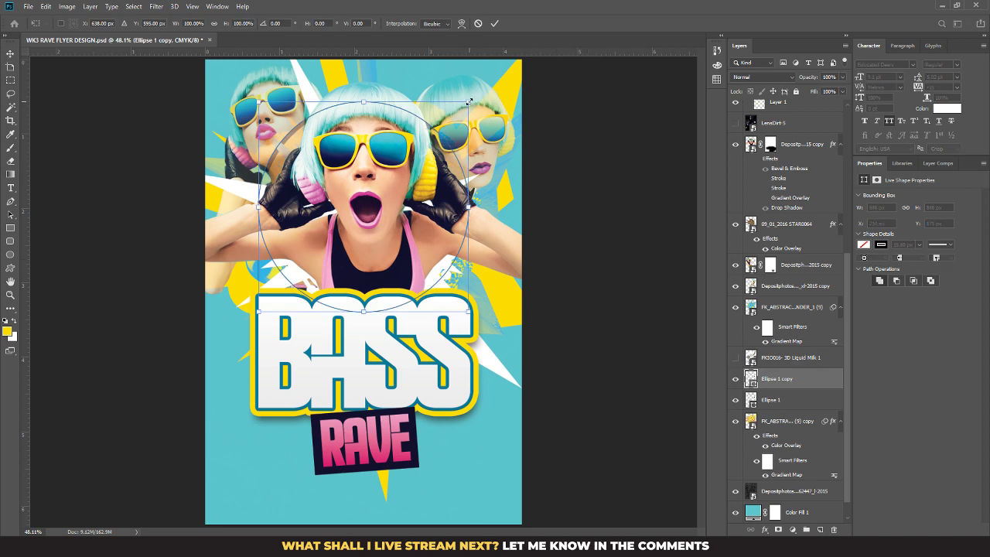
pyautogui.moveTo(469, 102); pyautogui.dragTo(505, 69)
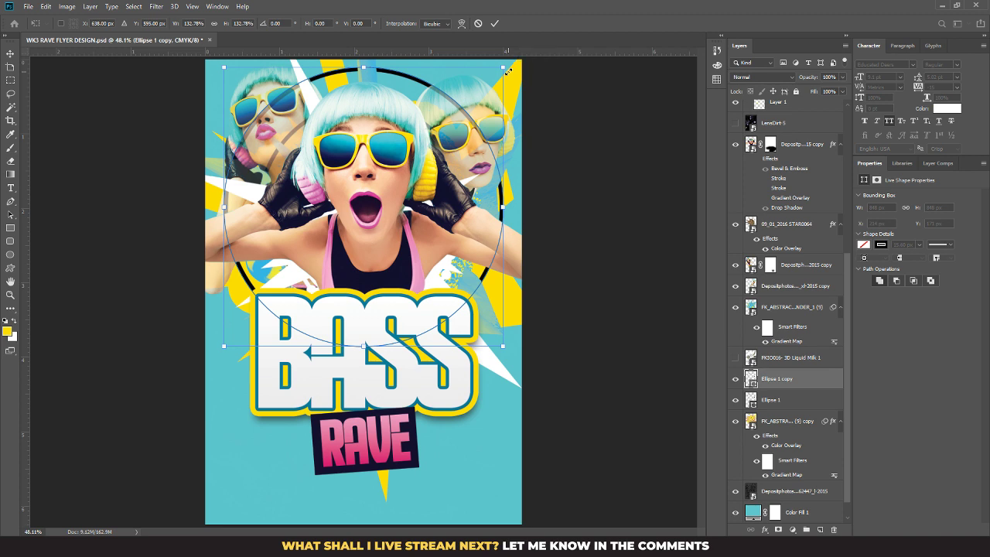
pyautogui.press('Return')
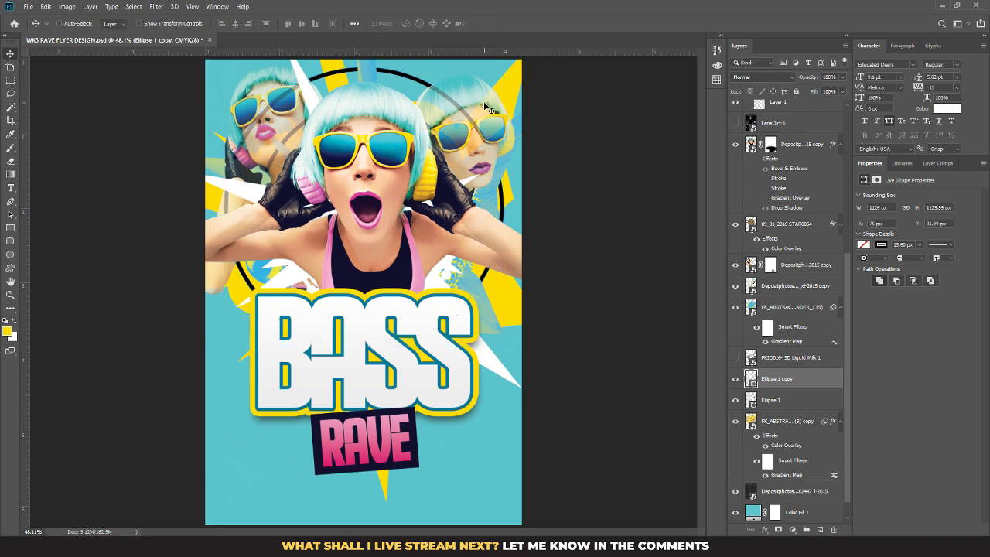
# Step: Duplicate the second ring and scale the new copy up from its centre to 132.33% as an outer ring
pyautogui.hotkey('ctrl', 'j')
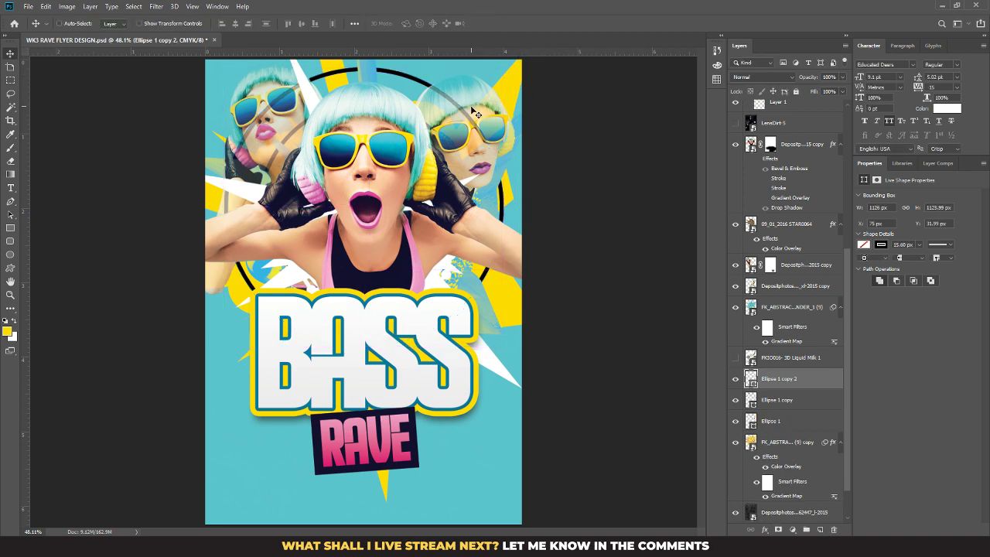
pyautogui.hotkey('ctrl', 't')
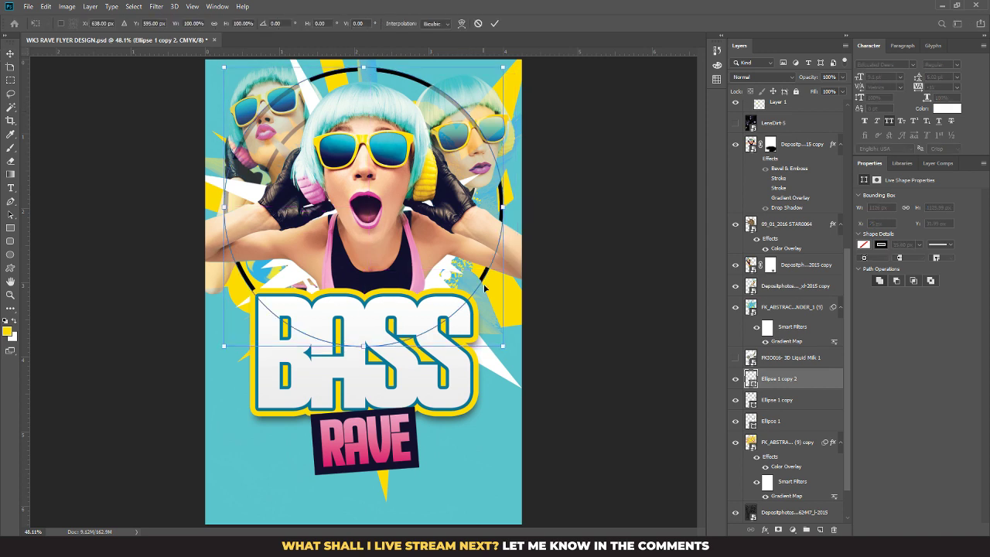
pyautogui.moveTo(502, 347); pyautogui.dragTo(548, 391)
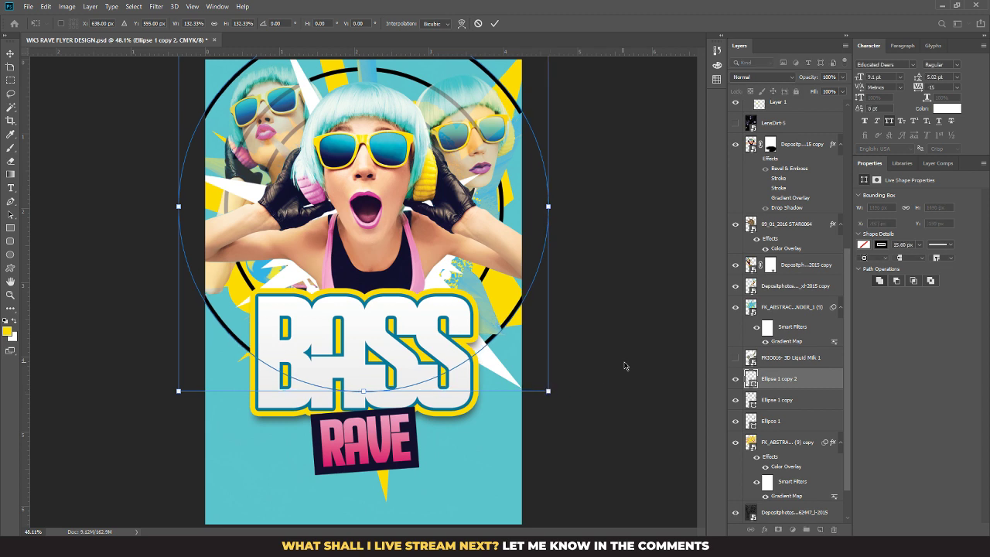
pyautogui.press('Return')
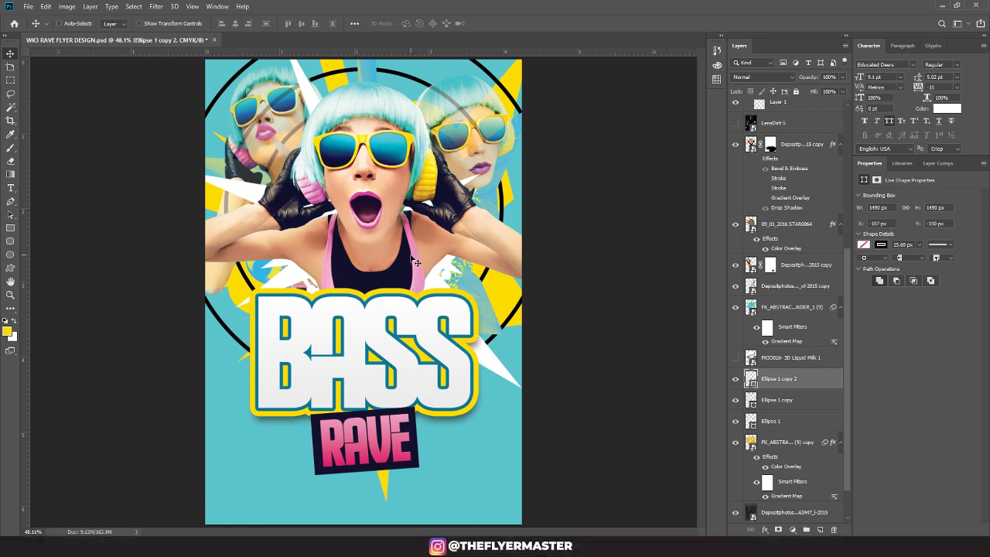
# Step: Add a layer mask to the yellow abstract shape copy and erase its spike below the RAVE plate
pyautogui.scroll(-2, 799, 375)
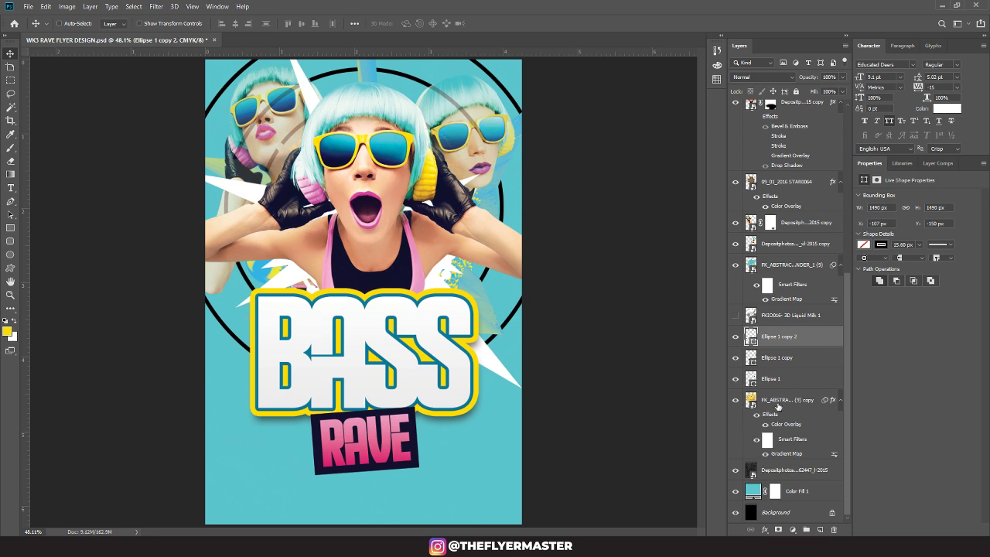
pyautogui.click(774, 408)
pyautogui.click(778, 530)
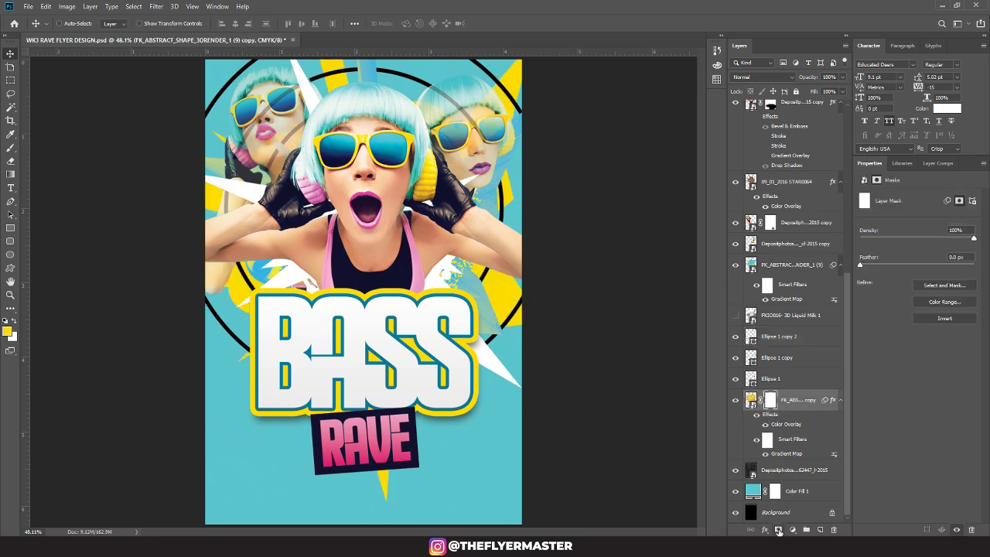
pyautogui.press('d')
pyautogui.press('e')
pyautogui.moveTo(382, 473); pyautogui.dragTo(373, 467)
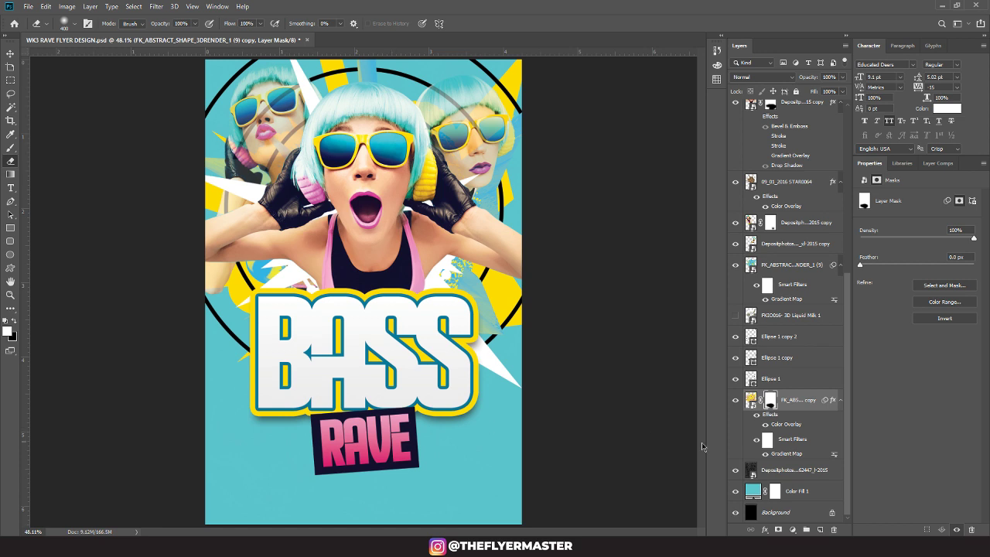
# Step: Duplicate the BASS text layer and place the copy directly below the original title
pyautogui.scroll(3, 782, 274)
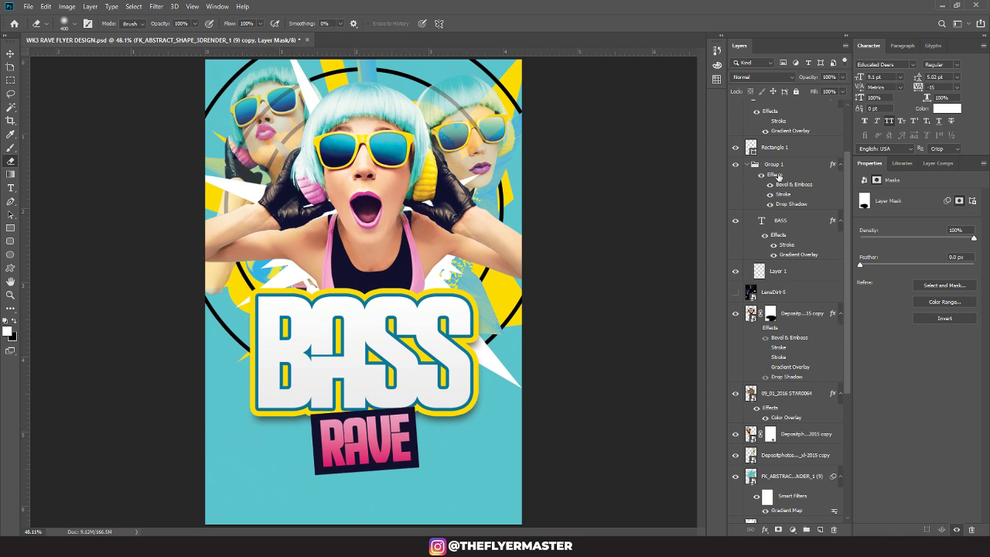
pyautogui.scroll(3, 773, 187)
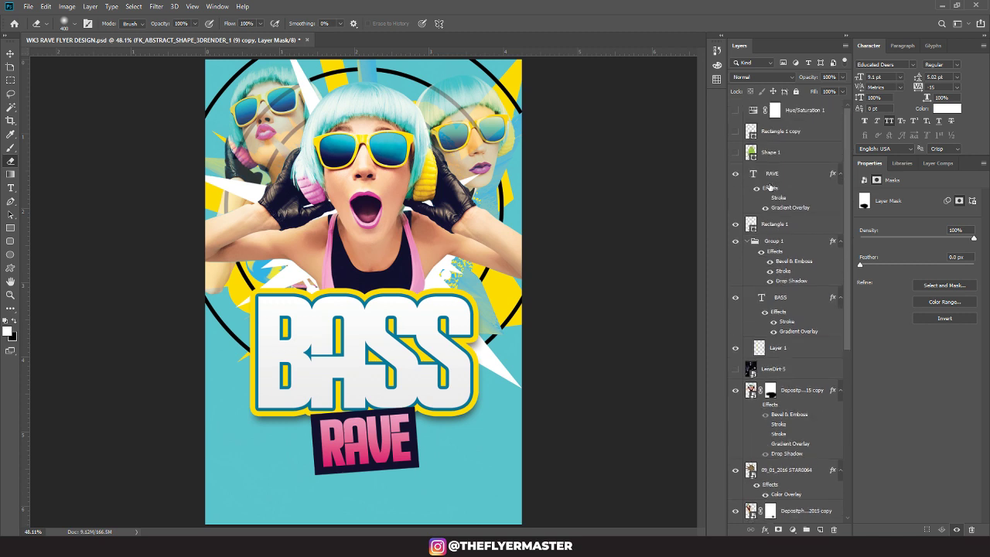
pyautogui.click(780, 178)
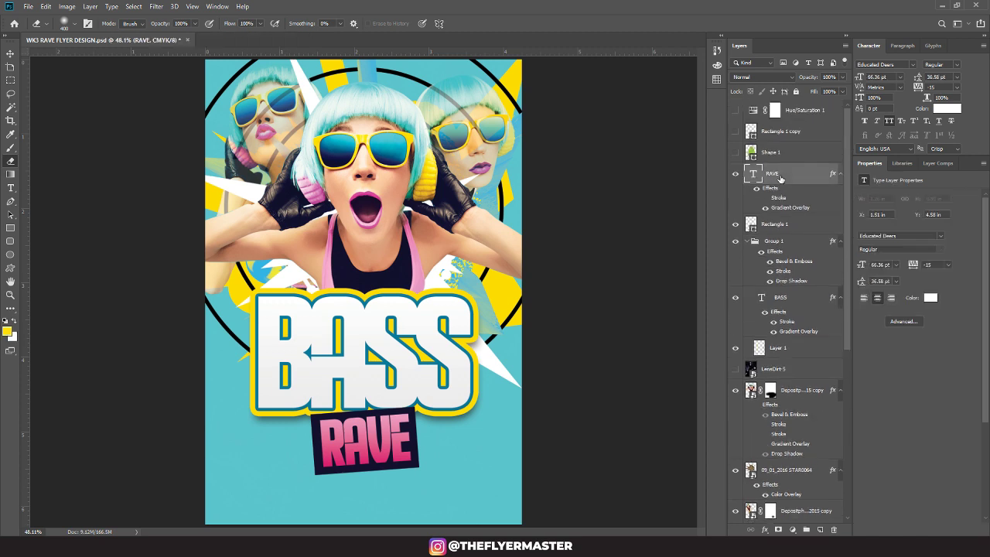
pyautogui.click(794, 303)
pyautogui.click(10, 53)
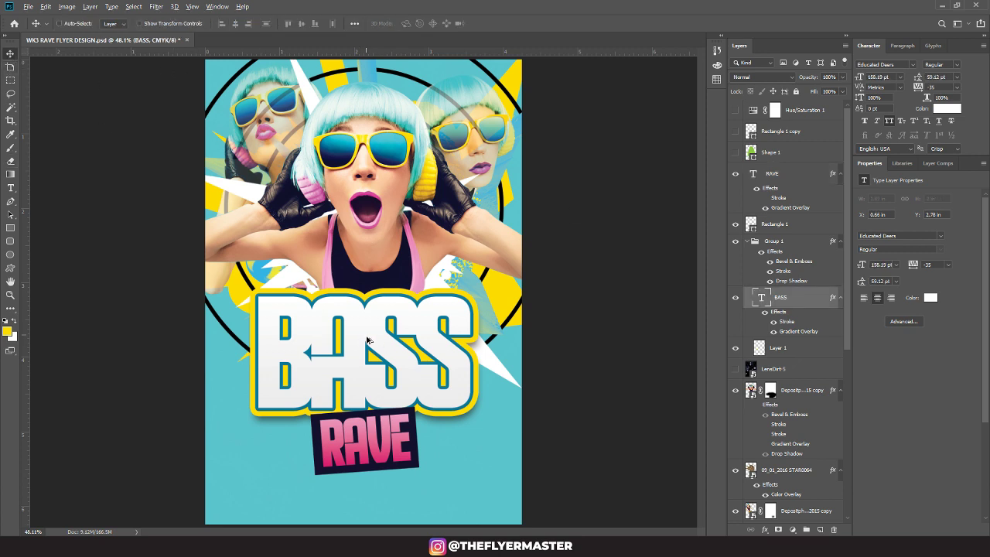
pyautogui.moveTo(379, 340); pyautogui.dragTo(380, 458)
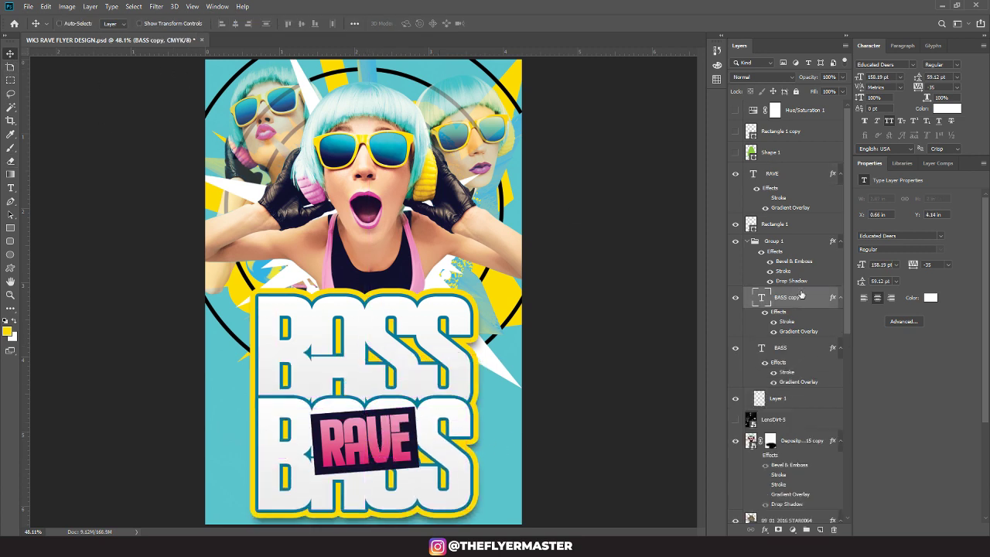
# Step: Move the BASS copy out of Group 1 to above the RAVE layer and hide its Stroke and Gradient Overlay effects
pyautogui.moveTo(801, 295); pyautogui.dragTo(783, 183)
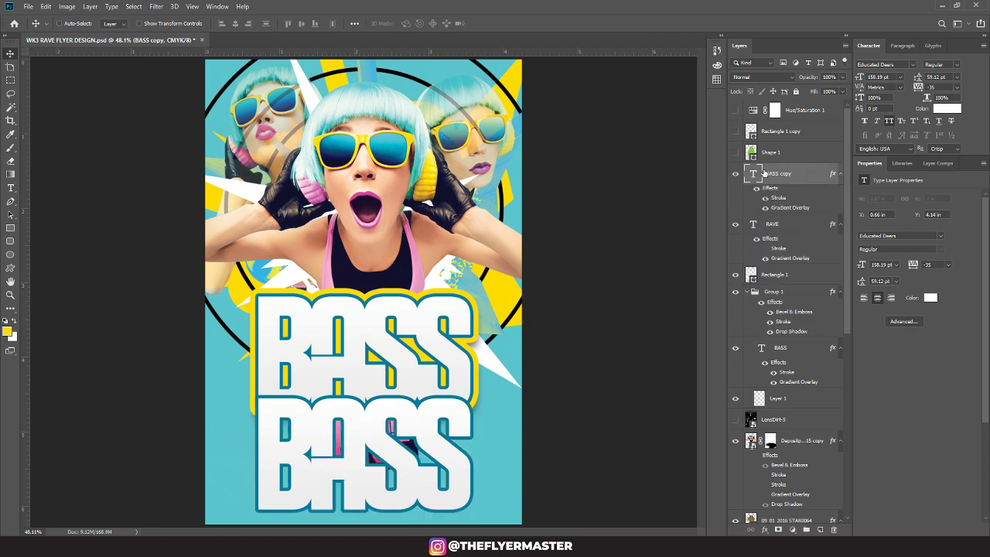
pyautogui.click(765, 208)
pyautogui.click(764, 198)
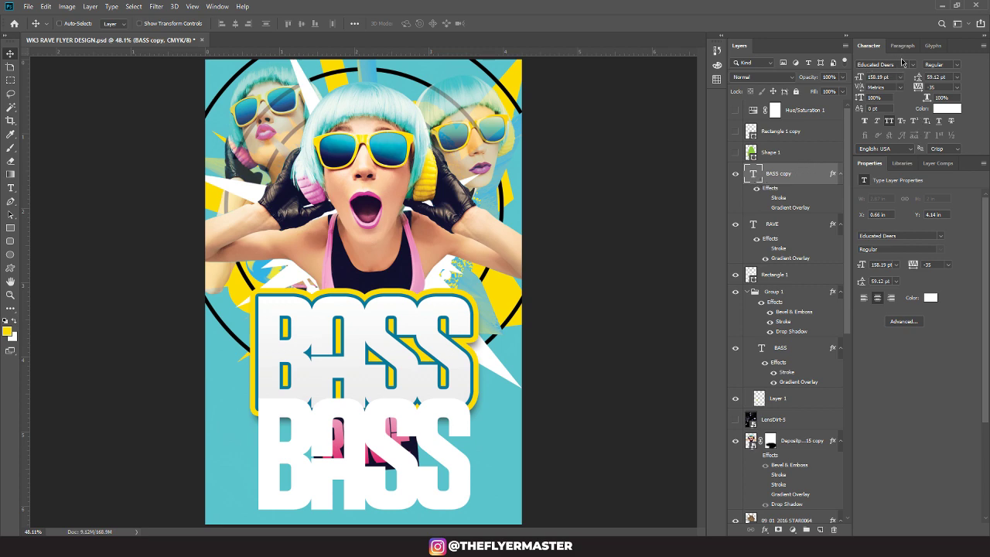
# Step: Change the BASS copy's font to Built Titling SemiBold
pyautogui.click(897, 64)
pyautogui.write('BUI')
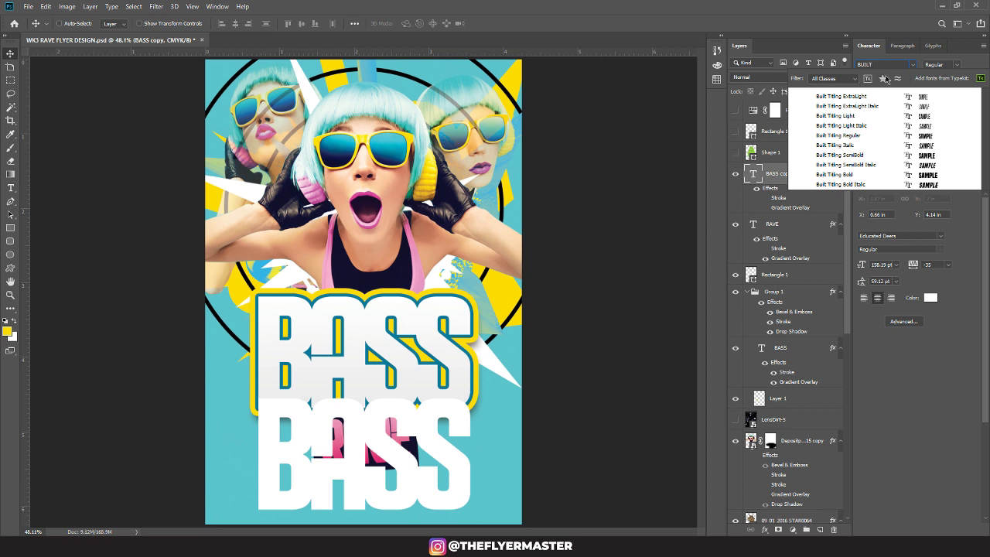
pyautogui.click(864, 155)
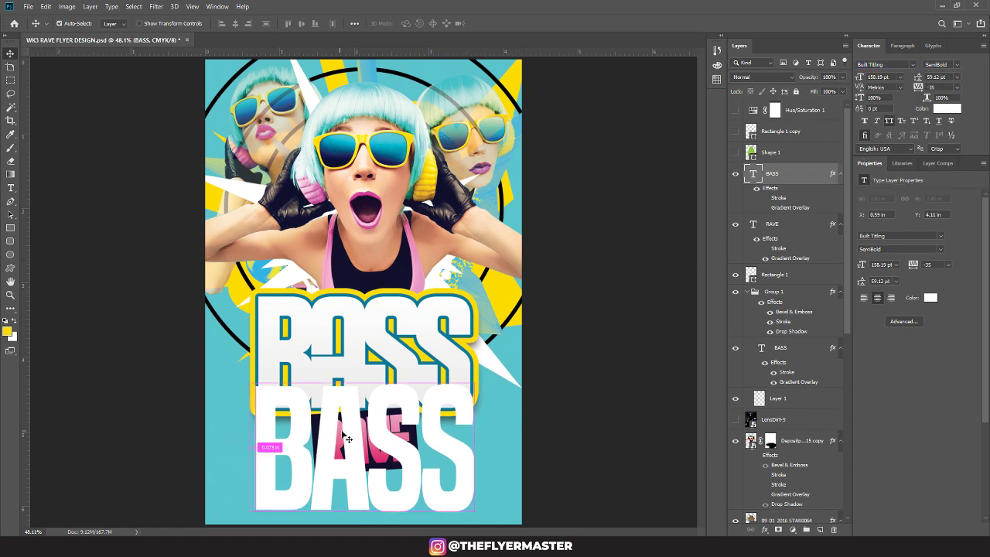
# Step: Reduce the BASS copy's text size to 20.67 pt
pyautogui.press('t')
pyautogui.click(377, 454)
pyautogui.doubleClick(376, 455)
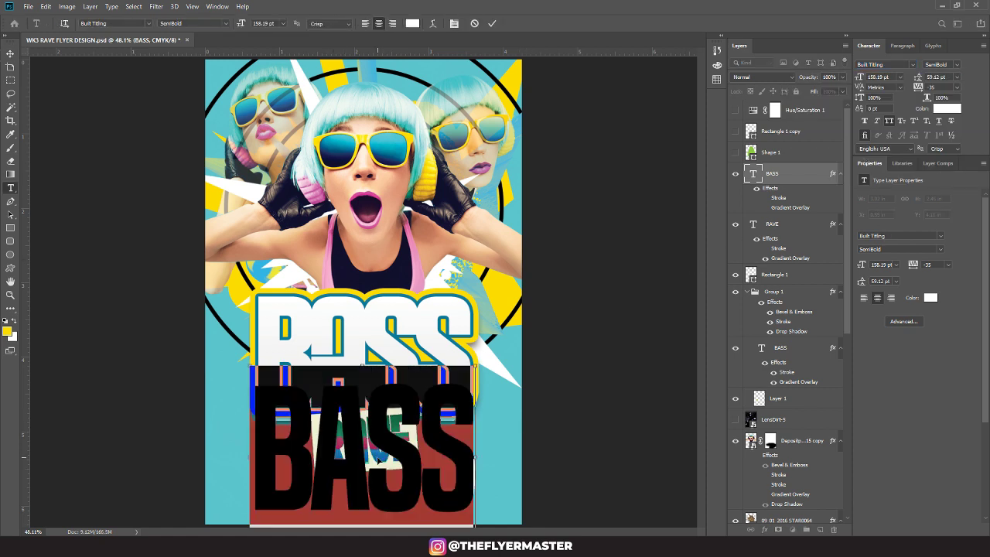
pyautogui.hotkey('ctrl', 'shift', ',')
pyautogui.hotkey('ctrl', 'shift', ',')
pyautogui.hotkey('ctrl', 'shift', ',')
pyautogui.hotkey('ctrl', 'shift', ',')
pyautogui.hotkey('ctrl', 'shift', ',')
pyautogui.hotkey('ctrl', 'shift', ',')
pyautogui.hotkey('ctrl', 'shift', ',')
pyautogui.hotkey('ctrl', 'shift', ',')
pyautogui.hotkey('ctrl', 'shift', ',')
pyautogui.hotkey('ctrl', 'shift', ',')
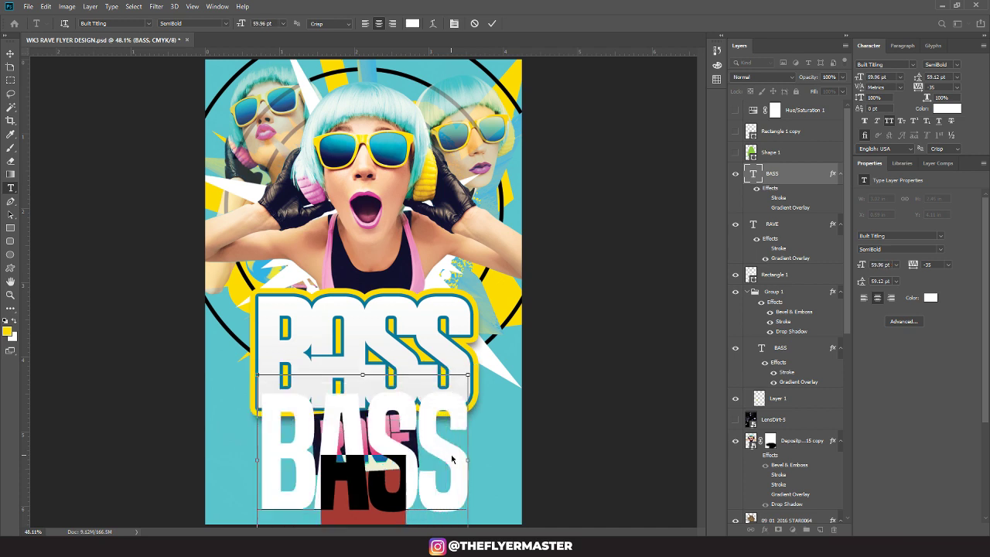
pyautogui.hotkey('ctrl', 'h')
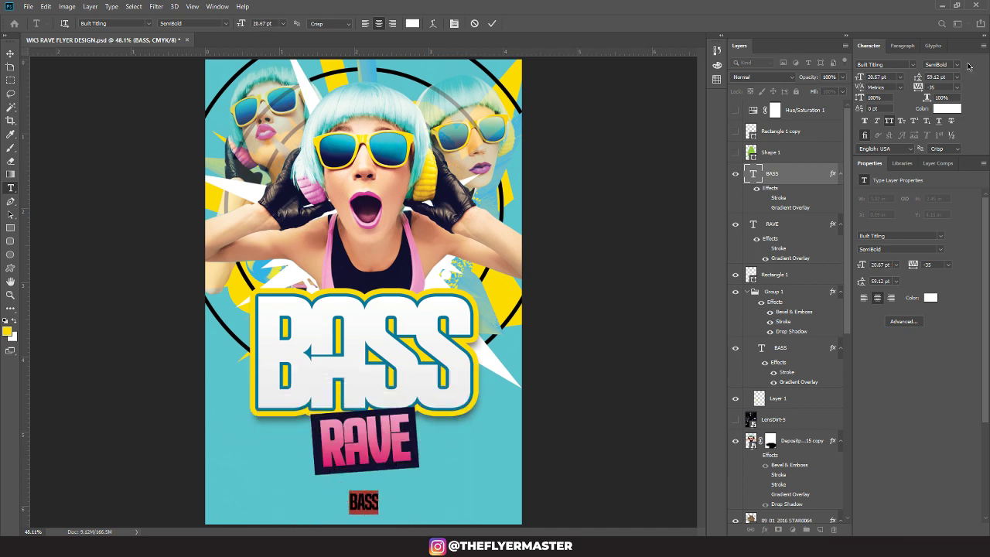
# Step: Colour the small BASS text dark navy, sampled from the central model's tank top
pyautogui.click(943, 109)
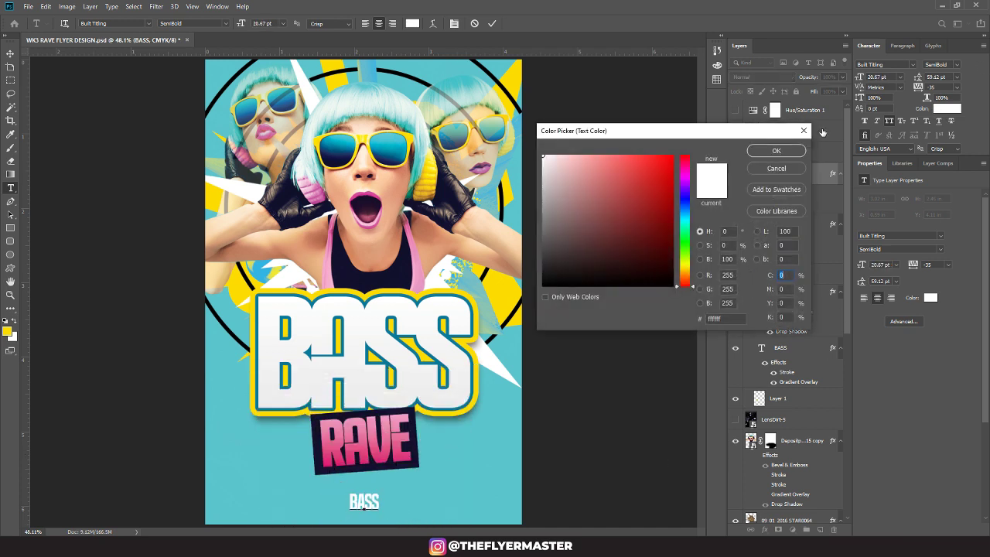
pyautogui.click(403, 258)
pyautogui.click(766, 153)
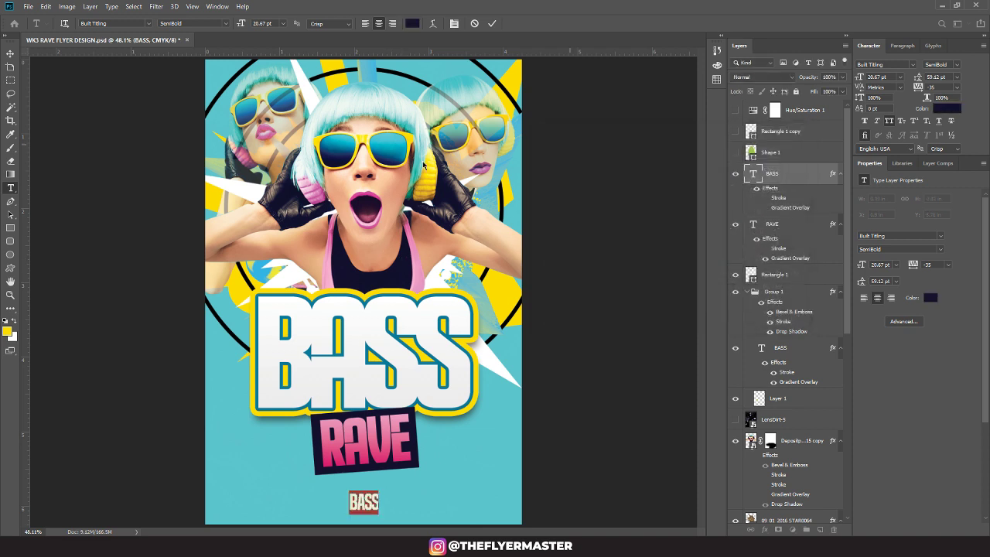
pyautogui.click(10, 53)
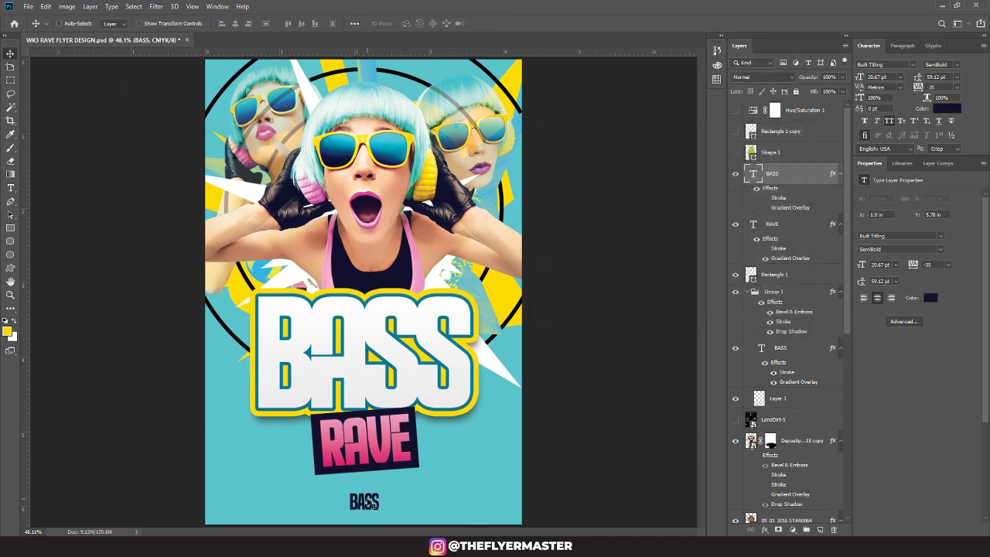
# Step: Show the guides and centre the small BASS text horizontally below the RAVE plate
pyautogui.moveTo(372, 502); pyautogui.dragTo(319, 501)
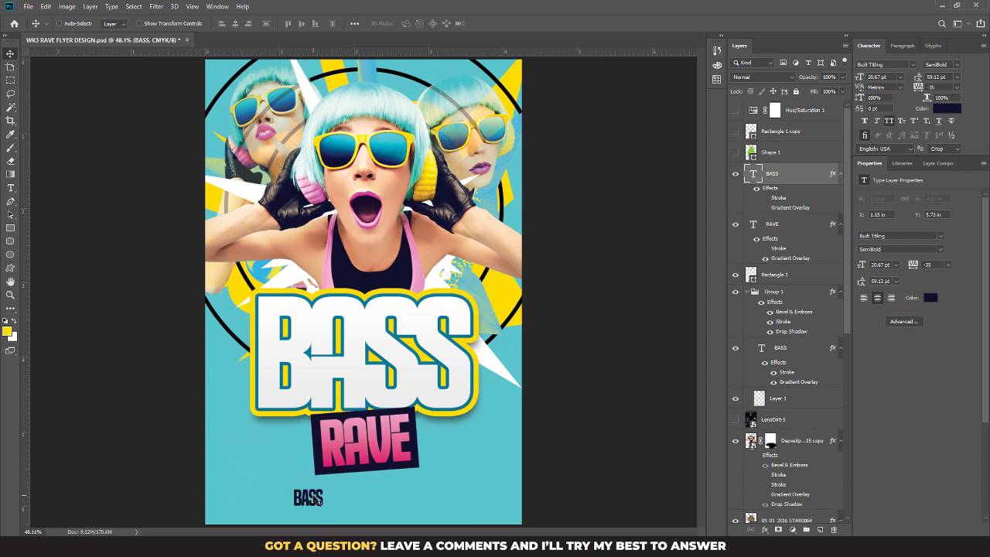
pyautogui.hotkey('ctrl', ';')
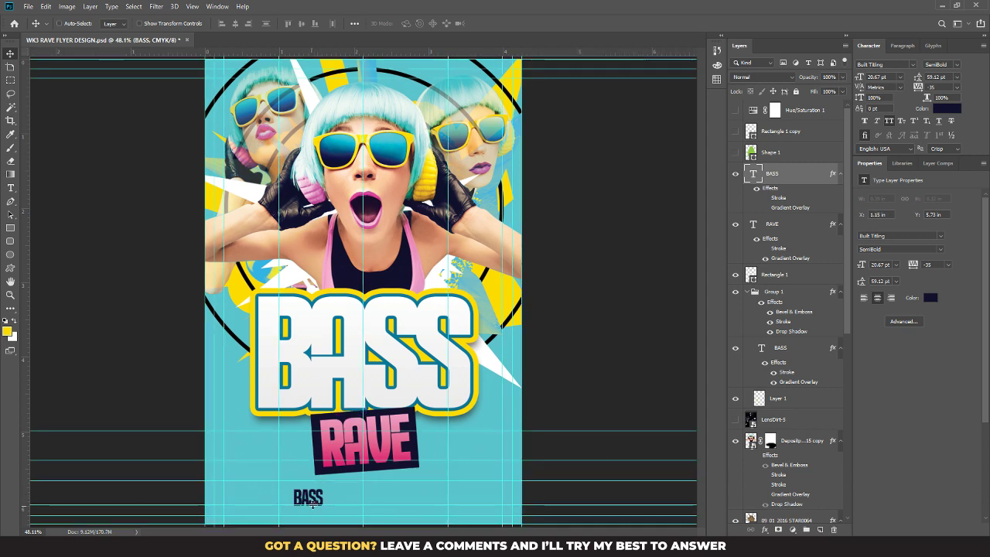
pyautogui.moveTo(326, 503); pyautogui.dragTo(371, 495)
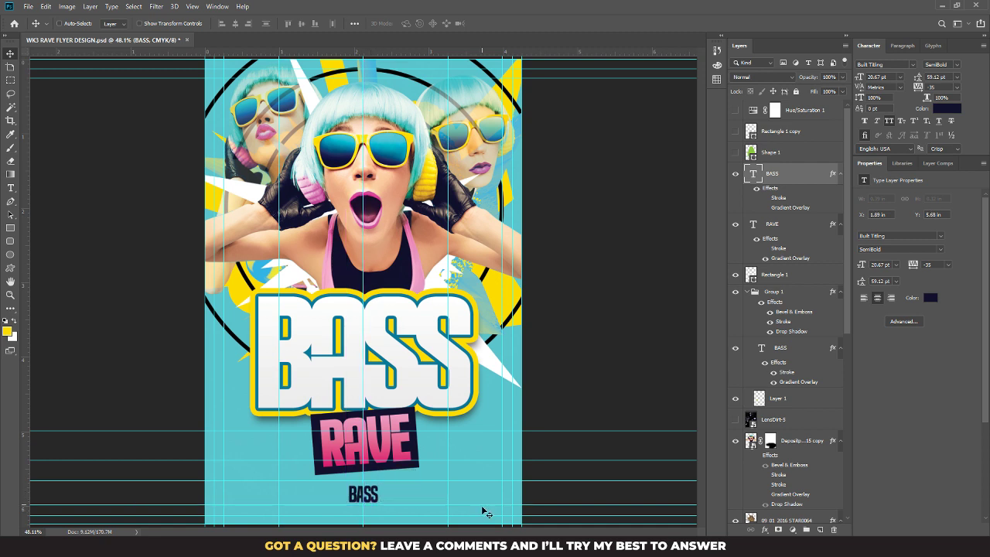
# Step: Replace the small BASS text with "21•08•2019 @ THEFLYERMASTER"
pyautogui.press('t')
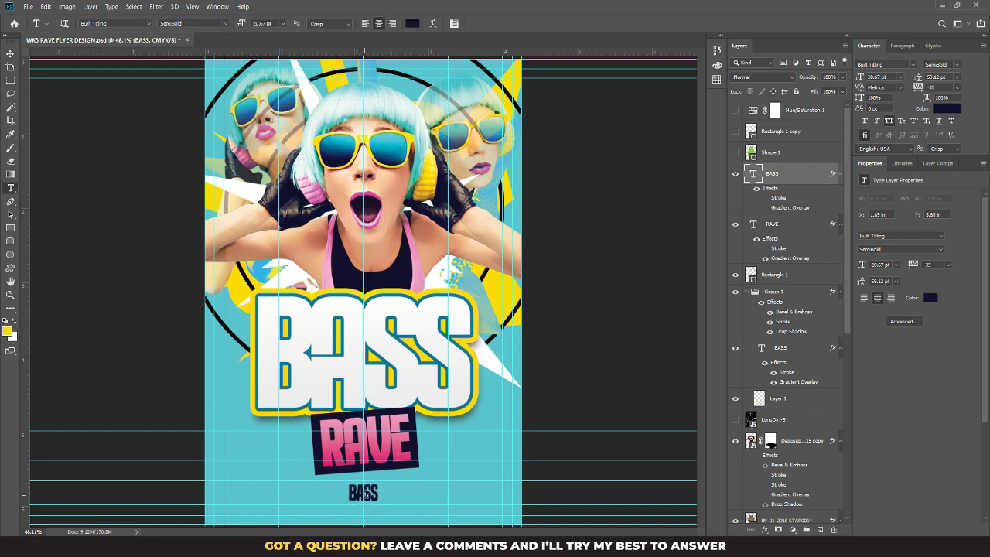
pyautogui.click(363, 495)
pyautogui.hotkey('ctrl', 'a')
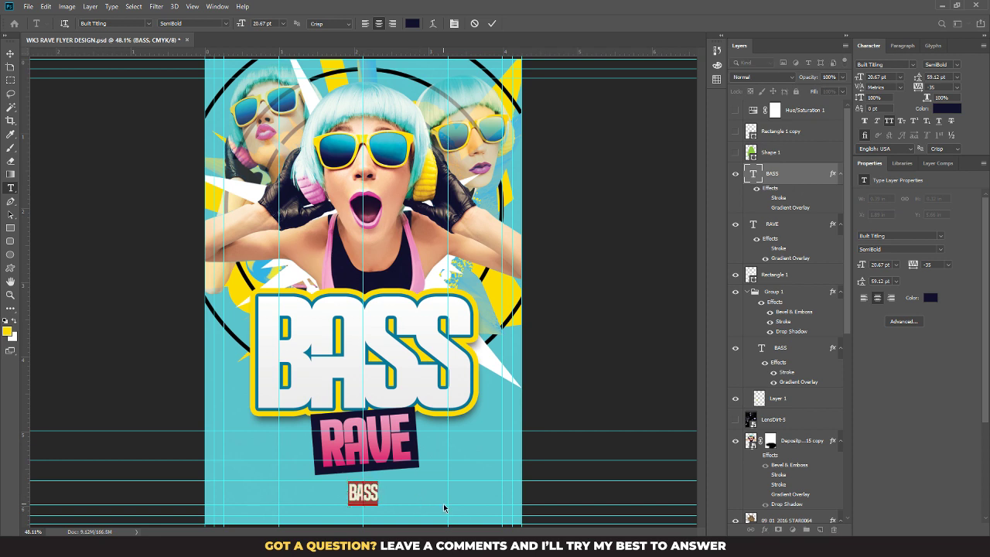
pyautogui.write('21')
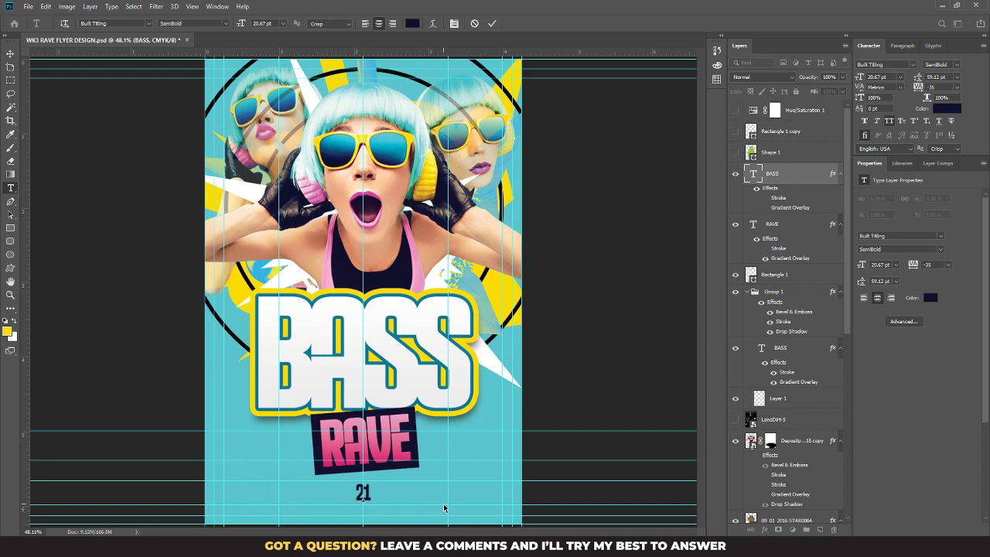
pyautogui.write('/')
pyautogui.press('BackSpace')
pyautogui.write('-08-')
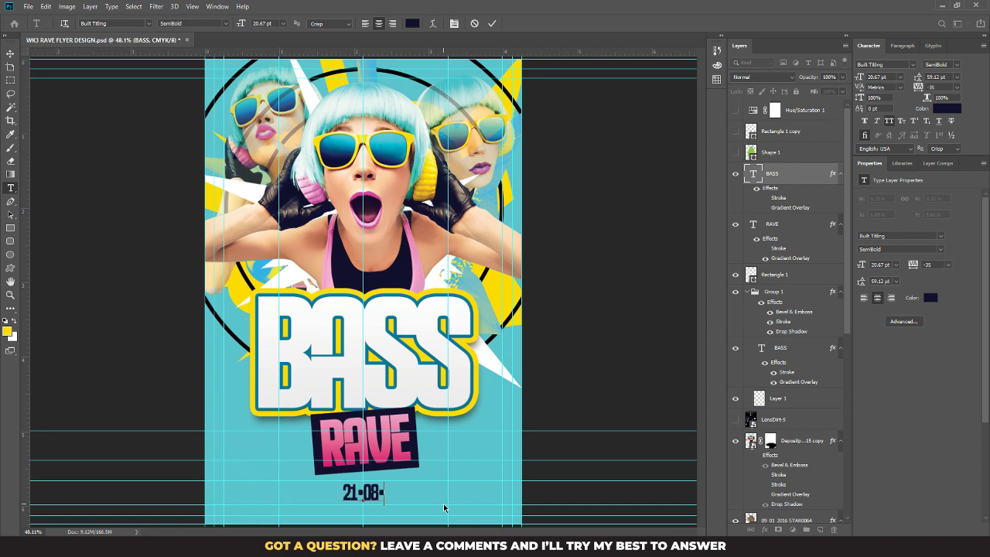
pyautogui.write('2019')
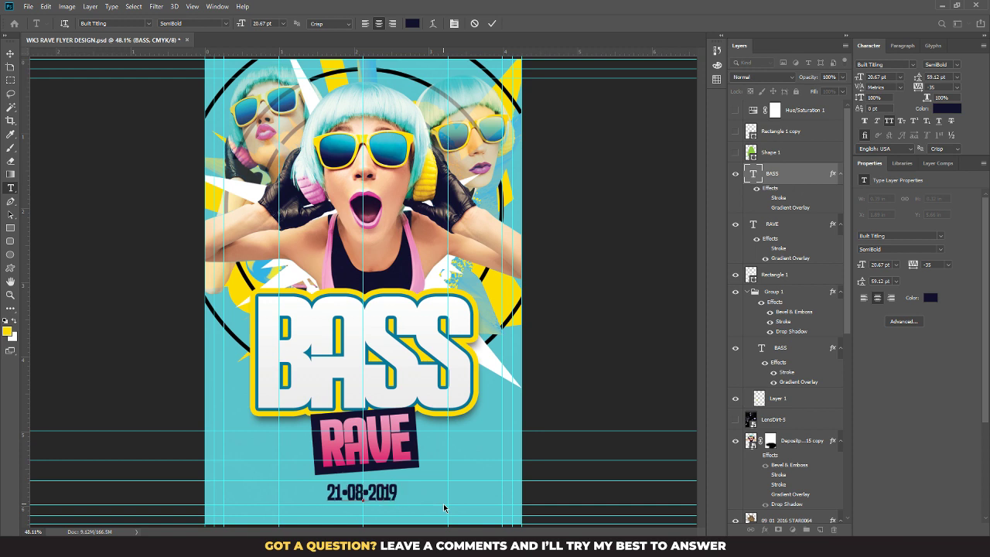
pyautogui.write(' @ T')
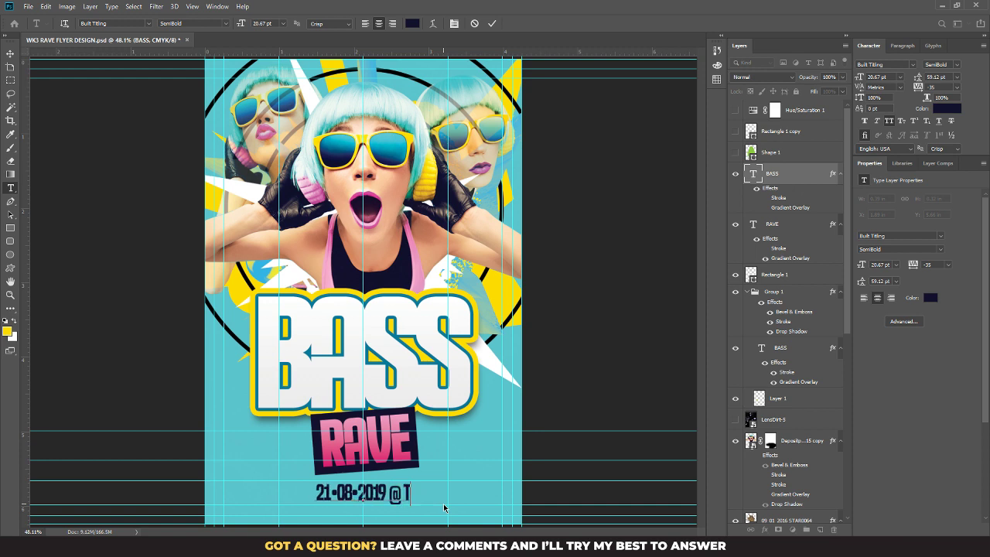
pyautogui.write('HEFLYERMASTER')
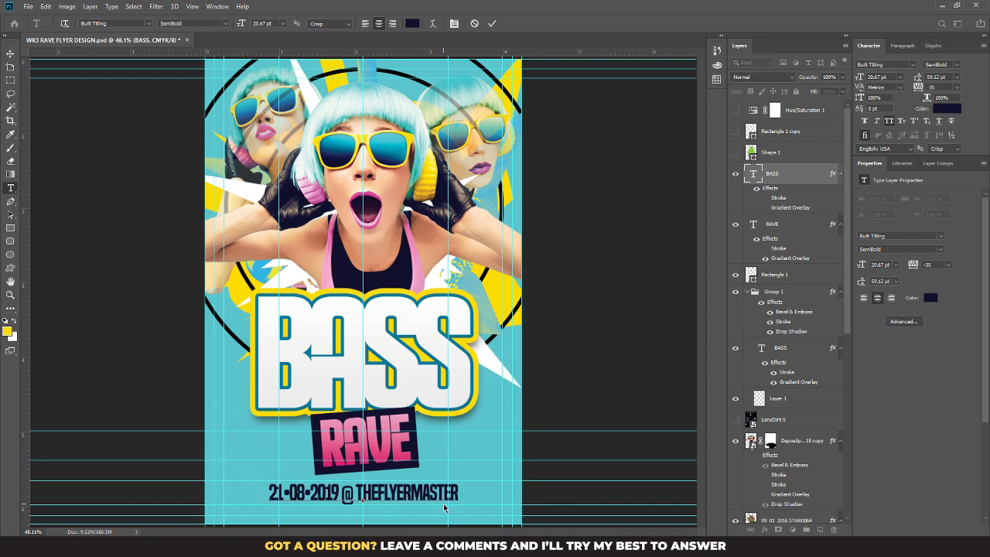
pyautogui.click(354, 493)
pyautogui.press('BackSpace')
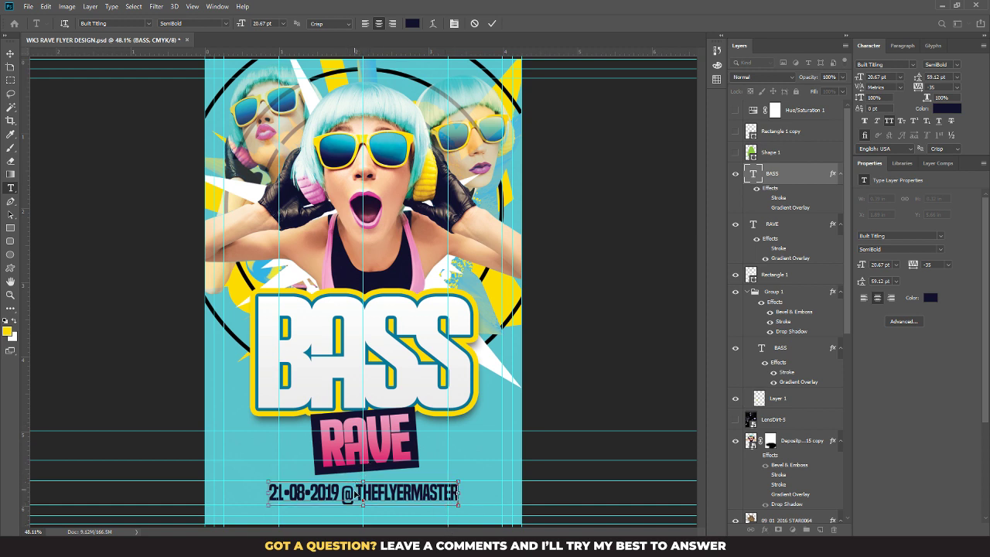
pyautogui.hotkey('ctrl', 'a')
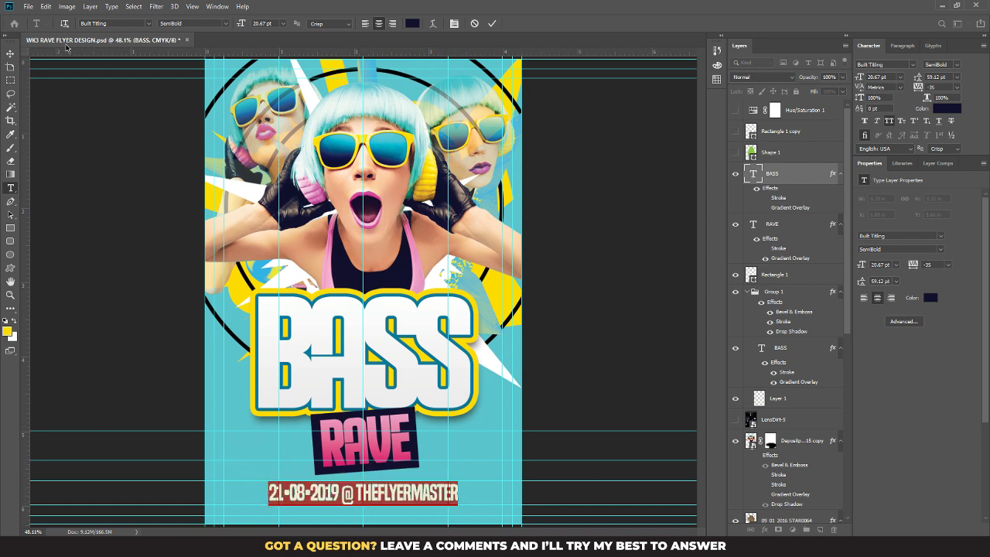
pyautogui.click(6, 54)
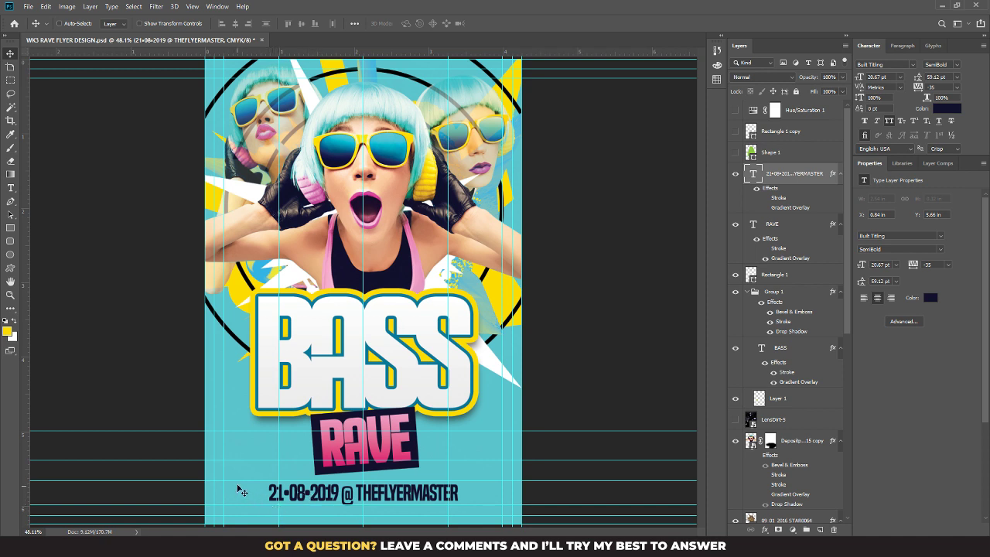
# Step: Hide the guides and save the flyer document
pyautogui.press('t')
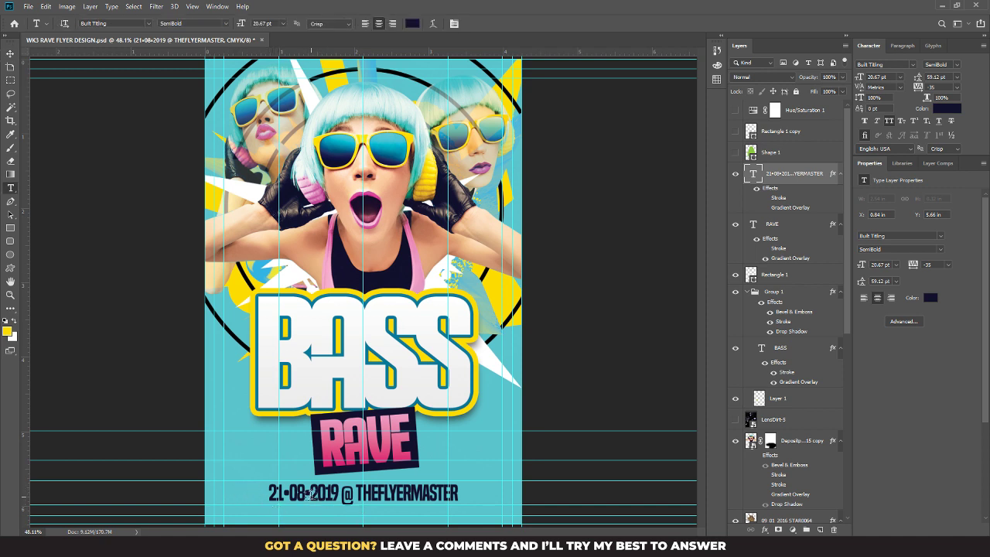
pyautogui.hotkey('ctrl', ';')
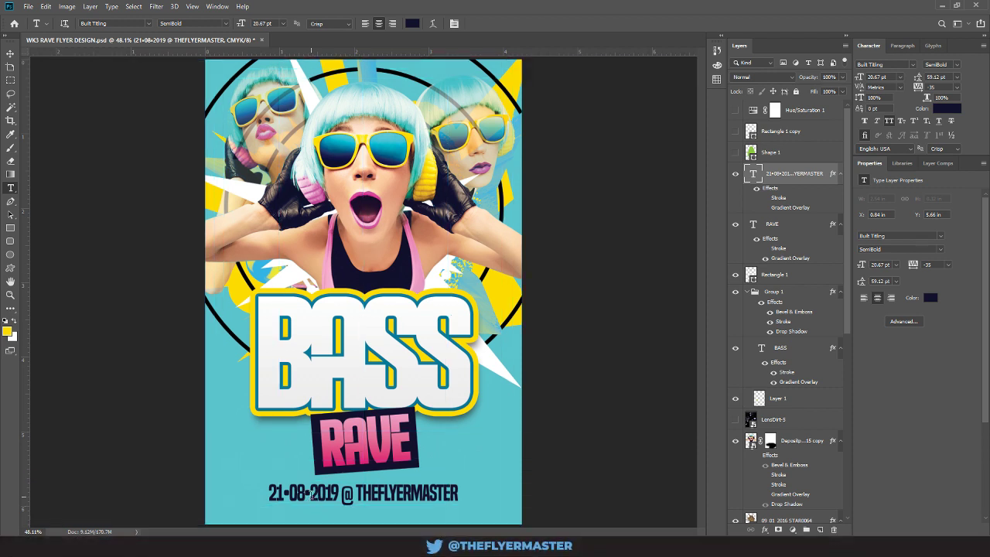
pyautogui.hotkey('ctrl', 's')
# Step: Preview alternative fonts on the date and venue line, including Eurostile and BigNoodleTitling
pyautogui.click(895, 64)
pyautogui.click(913, 65)
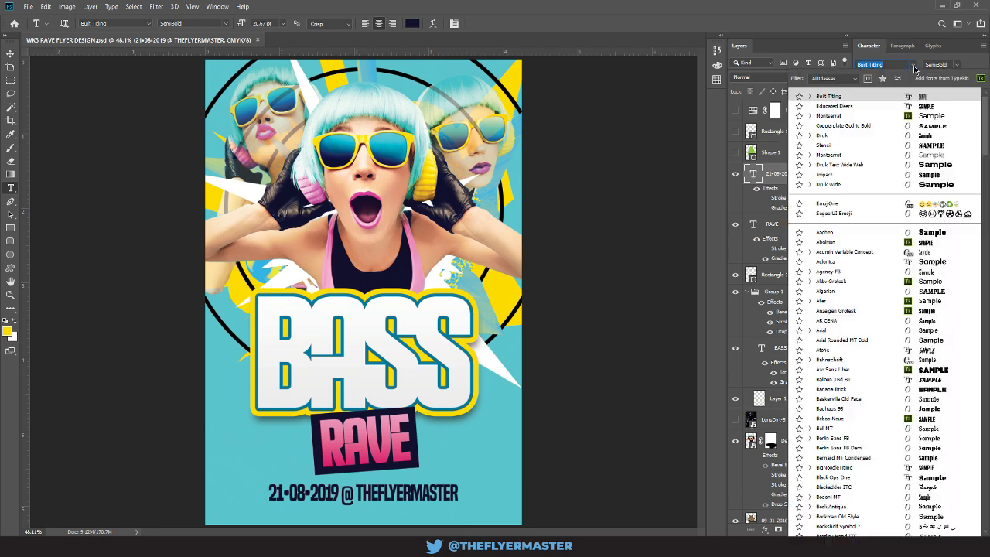
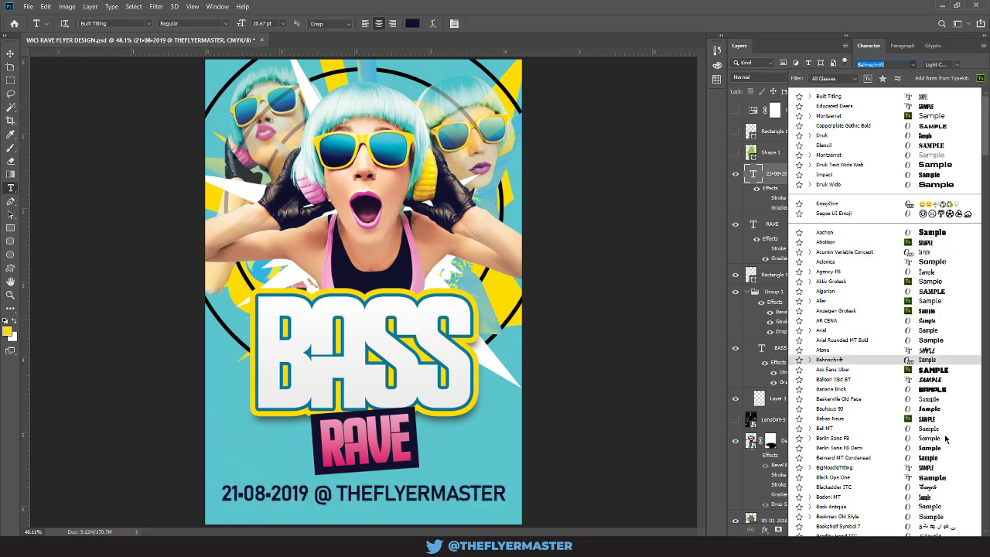
pyautogui.scroll(-2, 943, 438)
pyautogui.scroll(-2, 943, 438)
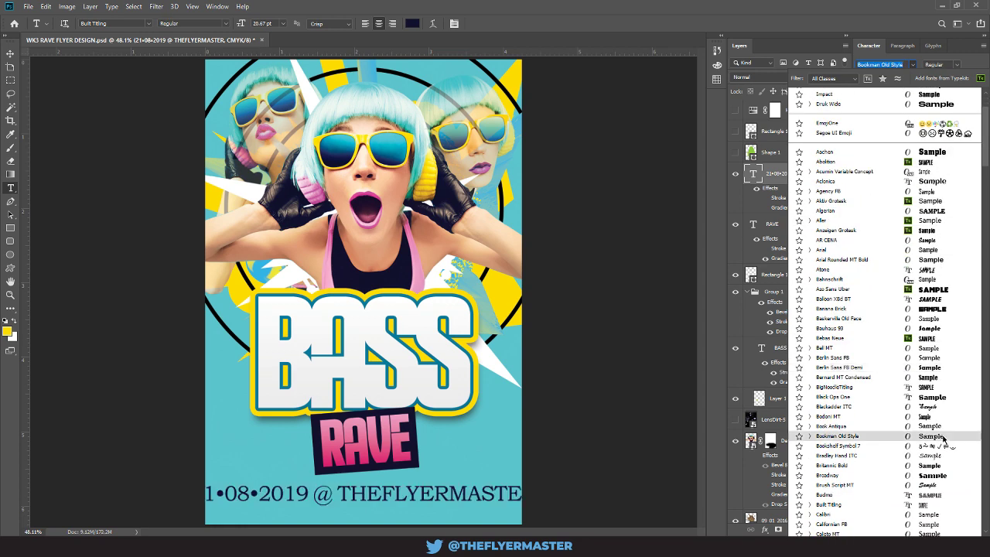
pyautogui.scroll(-3, 943, 437)
pyautogui.scroll(-7, 939, 439)
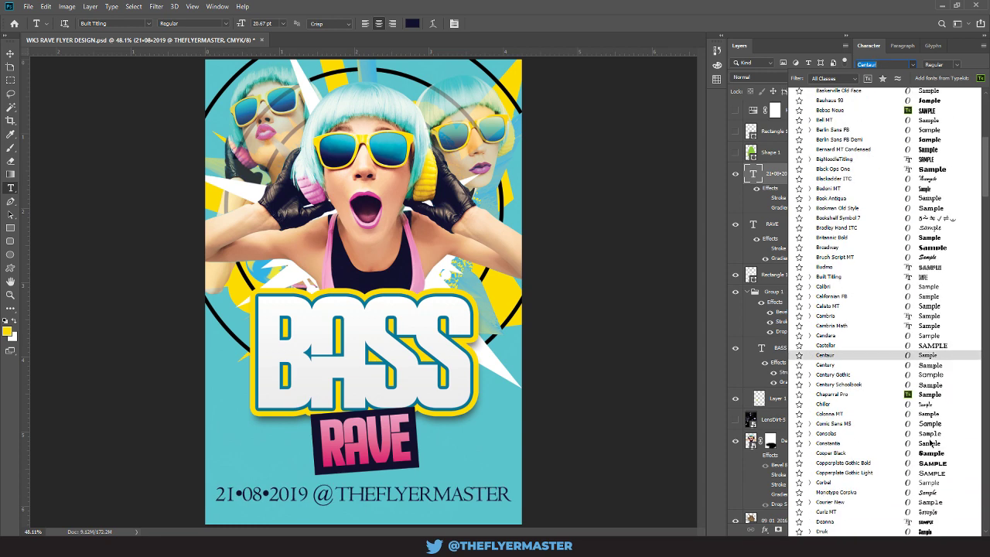
pyautogui.scroll(-5, 928, 440)
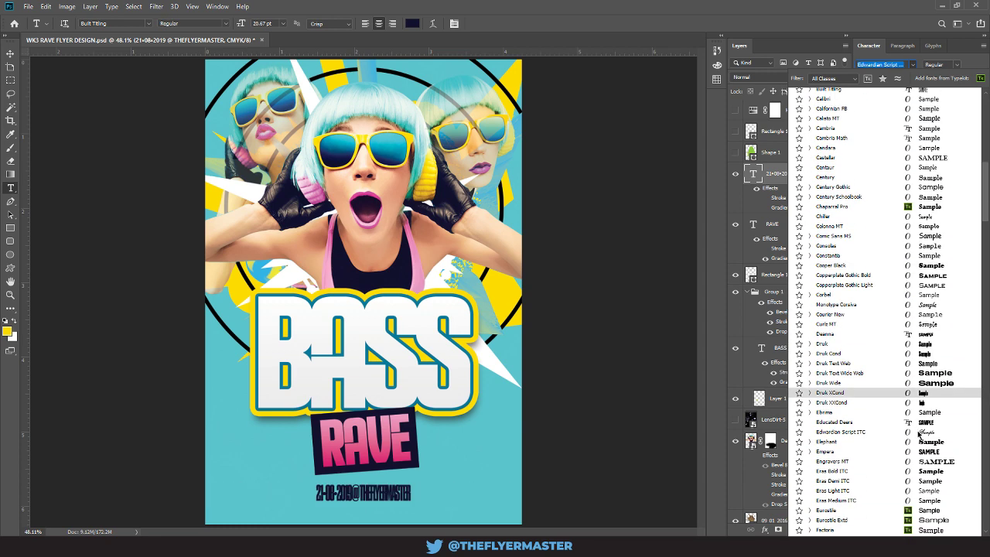
pyautogui.scroll(-3, 920, 435)
pyautogui.scroll(-3, 947, 435)
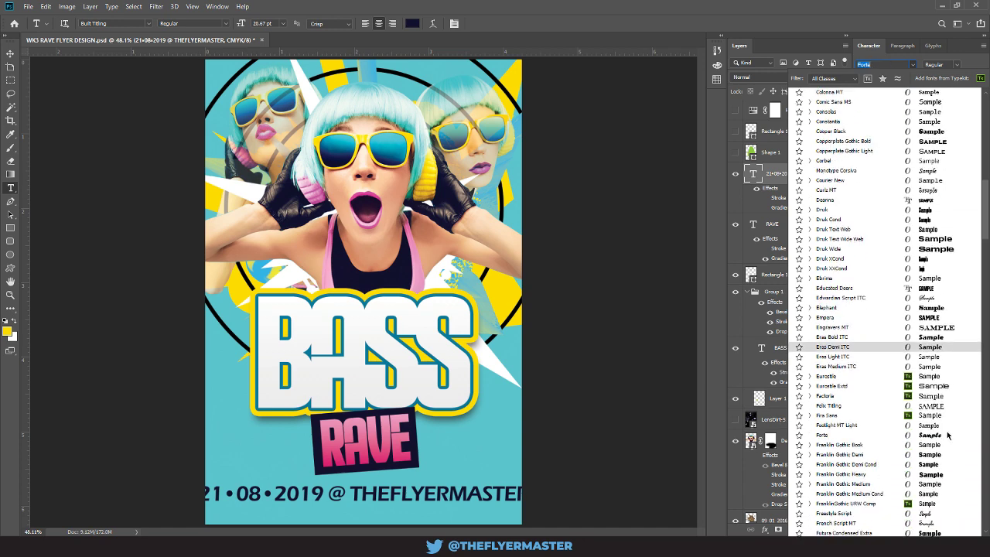
pyautogui.scroll(-3, 946, 436)
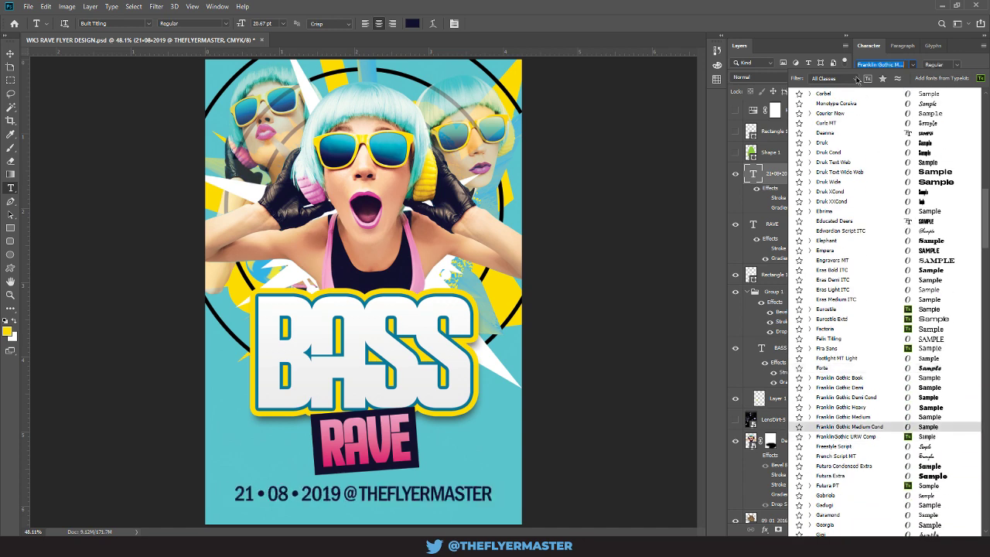
pyautogui.write('Eurostile')
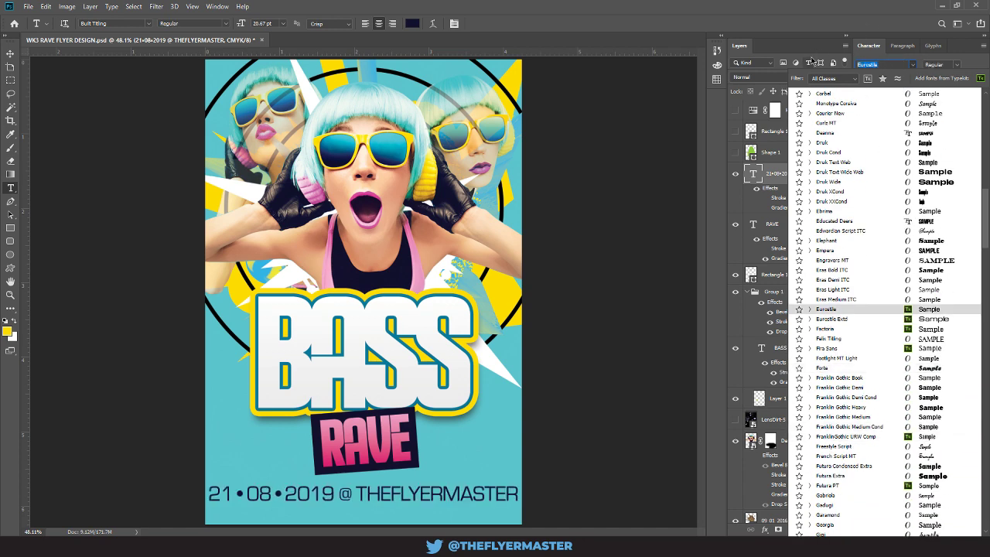
pyautogui.write('big')
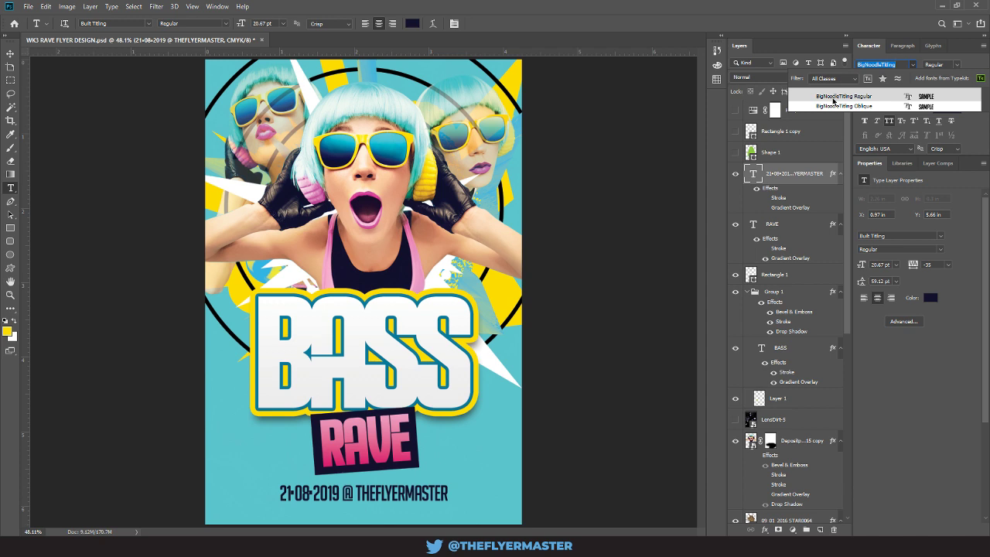
# Step: Preview more fonts on the date and venue line, including Educated Deers and UniSansThinItalic
pyautogui.click(900, 64)
pyautogui.moveTo(900, 63); pyautogui.dragTo(860, 62)
pyautogui.click(911, 65)
pyautogui.click(912, 66)
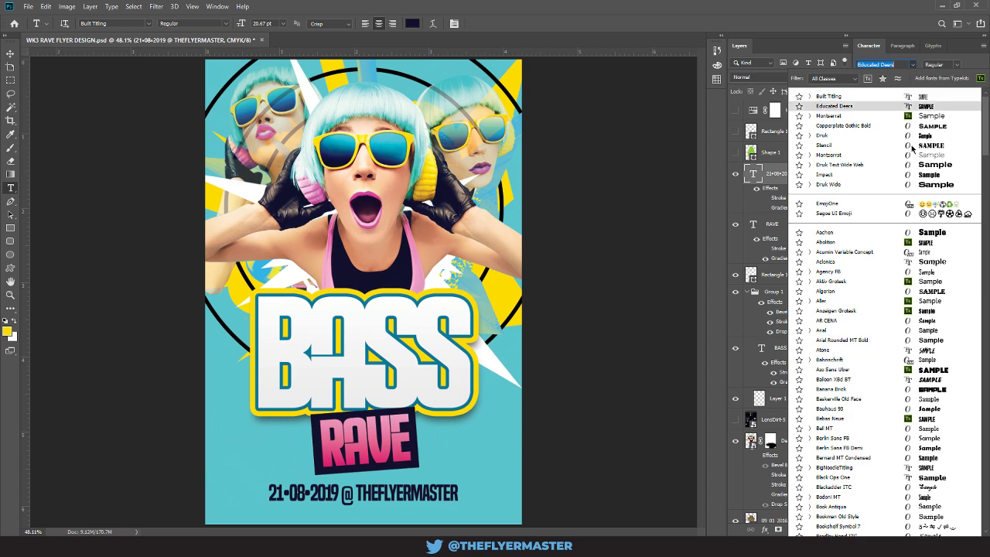
pyautogui.scroll(-2, 973, 132)
pyautogui.moveTo(985, 136); pyautogui.dragTo(988, 442)
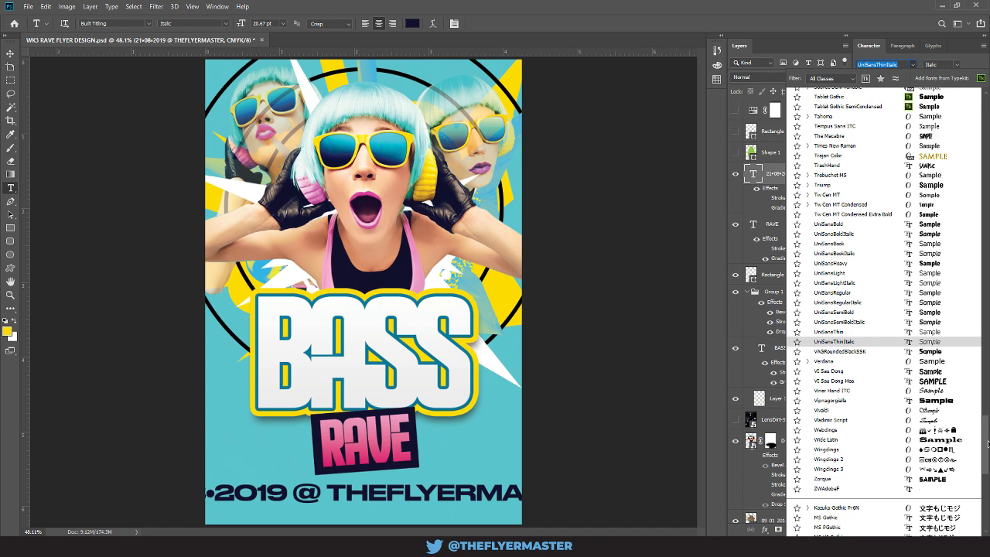
pyautogui.moveTo(987, 441); pyautogui.dragTo(979, 281)
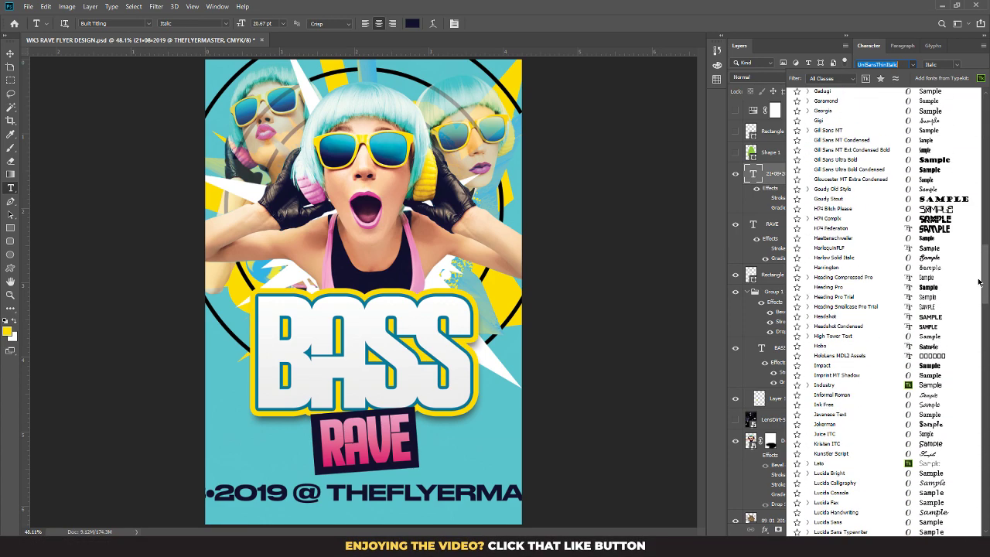
# Step: Switch to Chrome, bring up the dafont Sans serif page and close the social media pages beside it
pyautogui.click(292, 495)
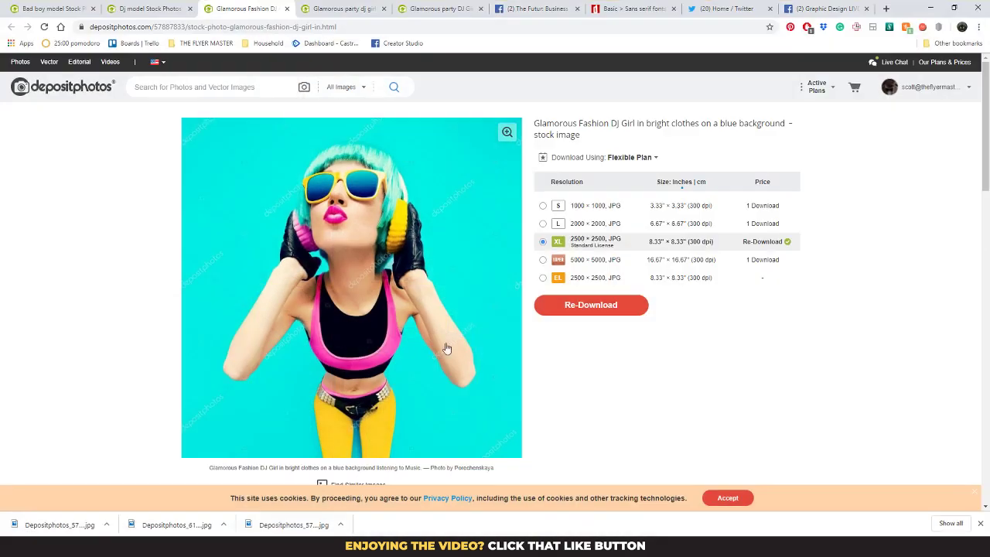
pyautogui.click(610, 8)
pyautogui.click(577, 9)
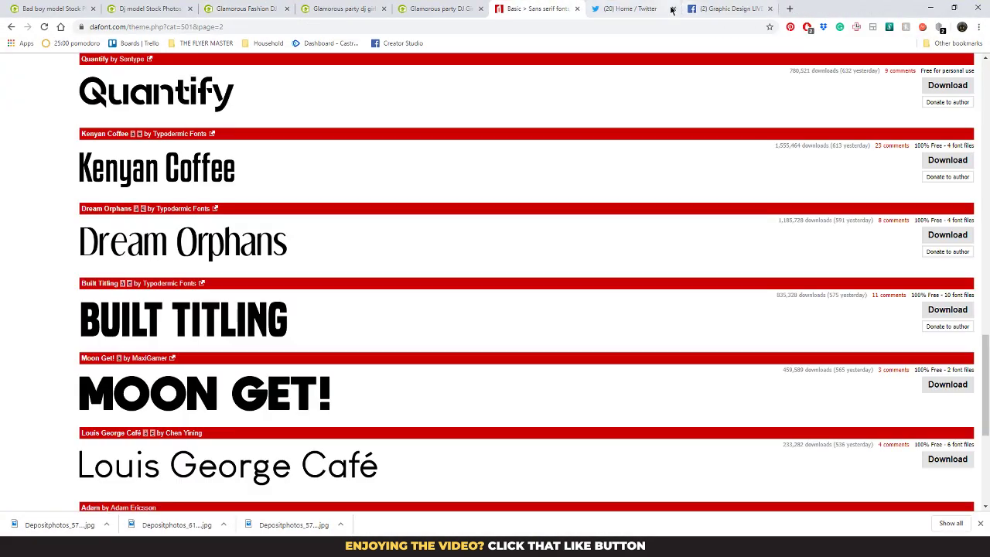
pyautogui.click(673, 8)
pyautogui.click(673, 9)
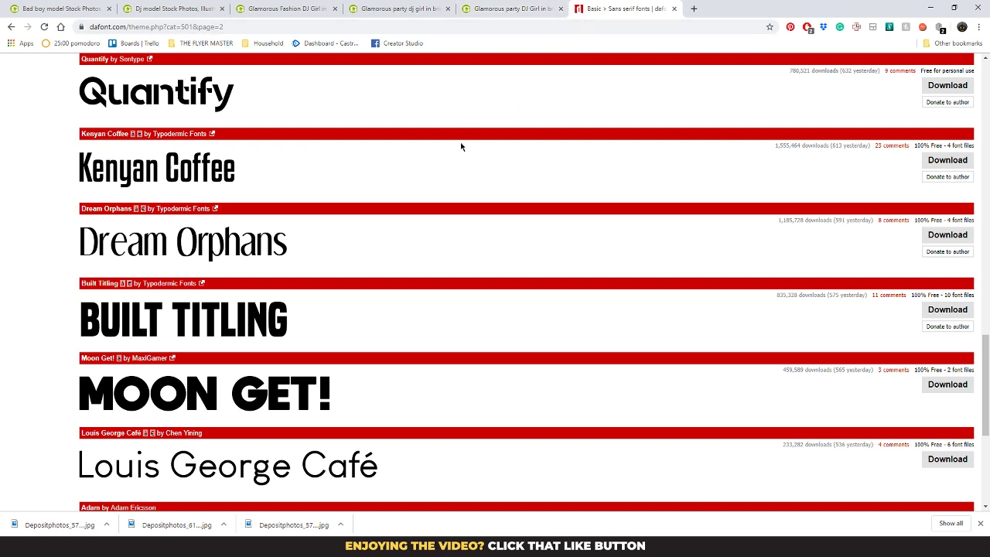
# Step: Browse dafont's sans serif fonts and download Evogria
pyautogui.scroll(-4, 455, 170)
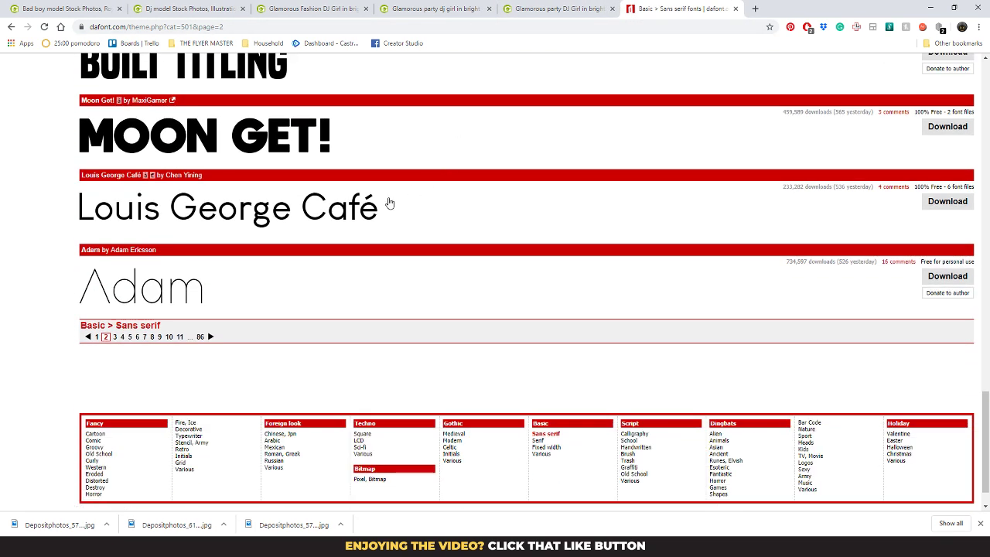
pyautogui.scroll(3, 389, 203)
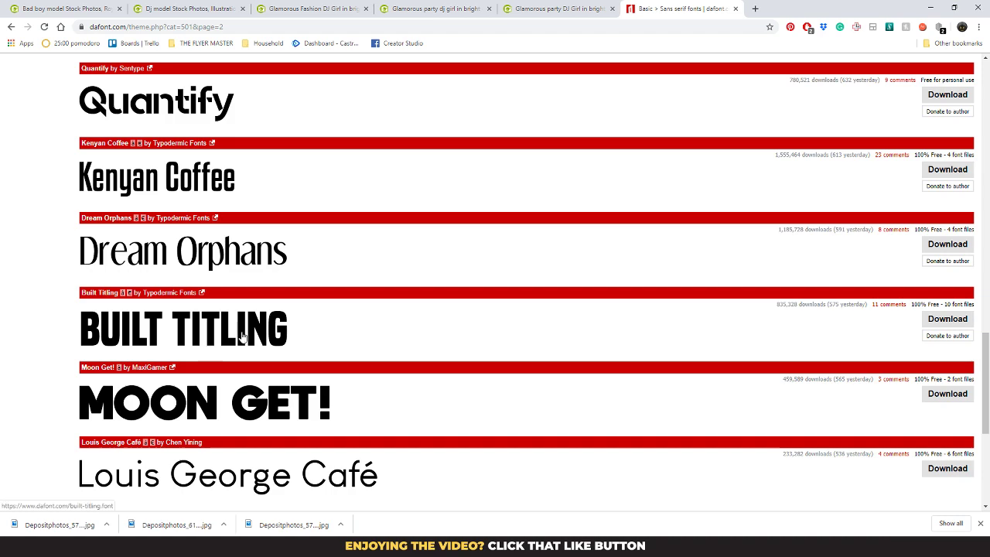
pyautogui.scroll(8, 510, 320)
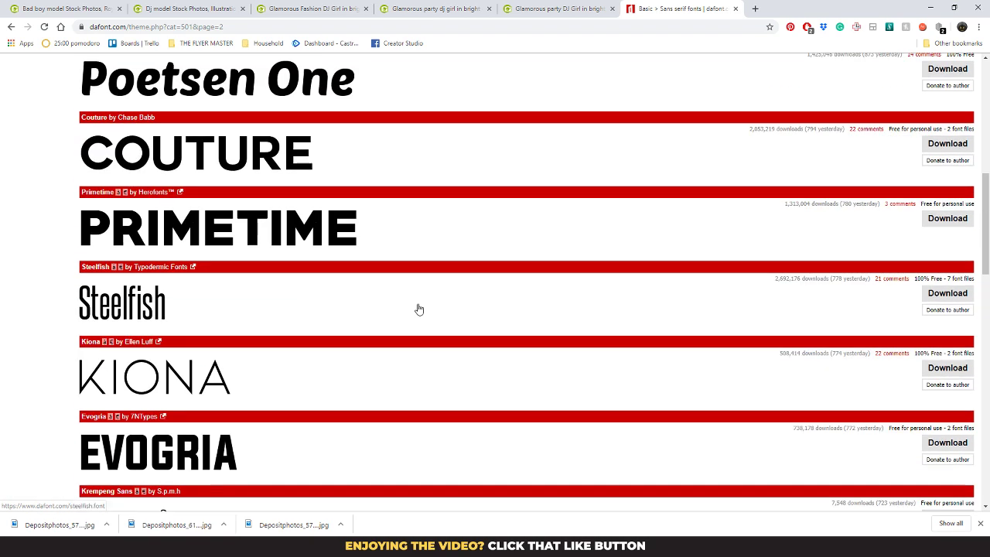
pyautogui.scroll(-1, 369, 354)
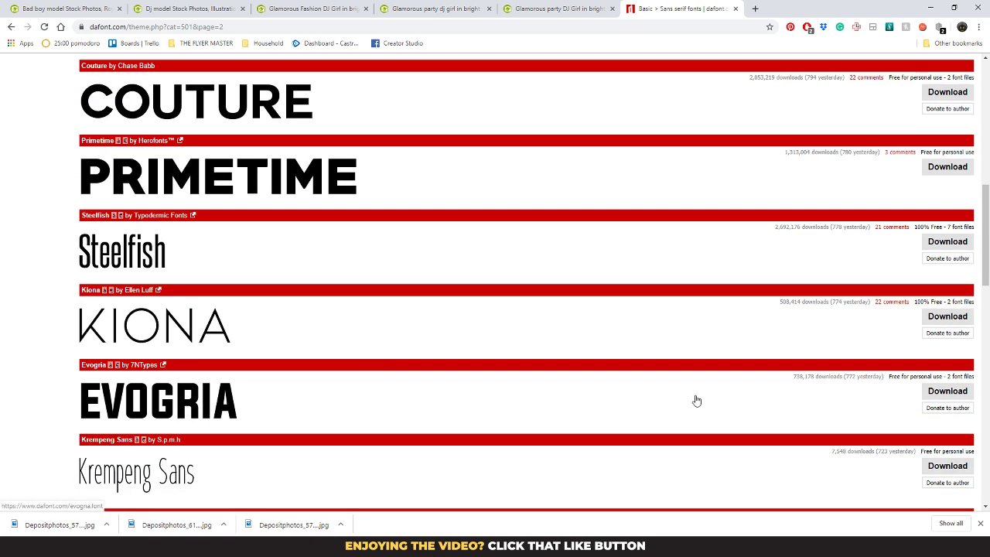
pyautogui.click(947, 394)
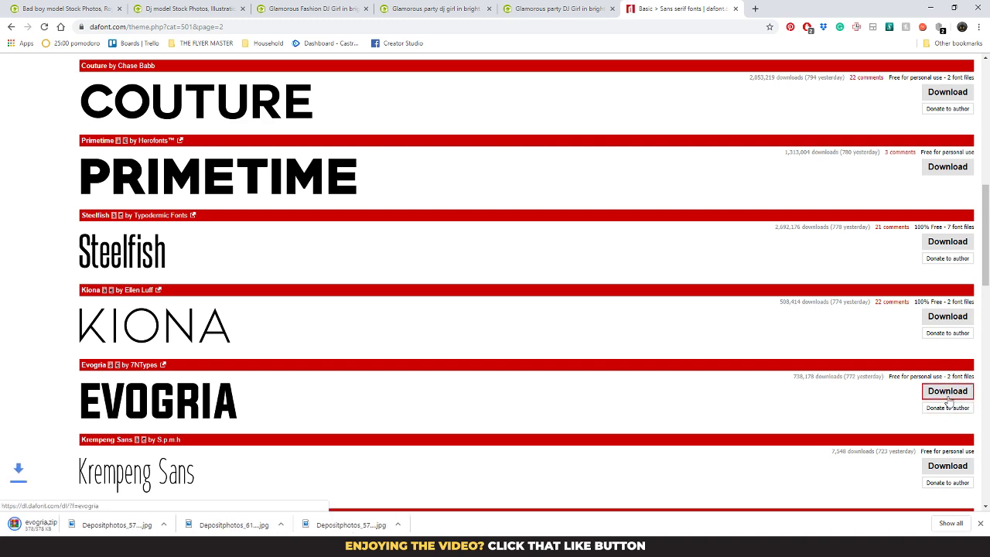
# Step: Open Evogria.otf from the downloaded evogria.zip archive and install the font
pyautogui.click(46, 525)
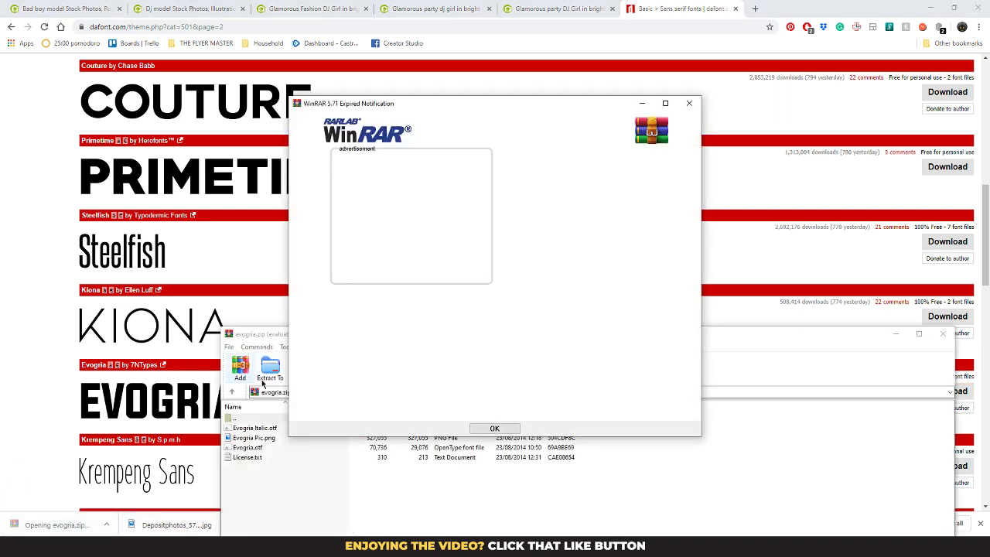
pyautogui.click(496, 428)
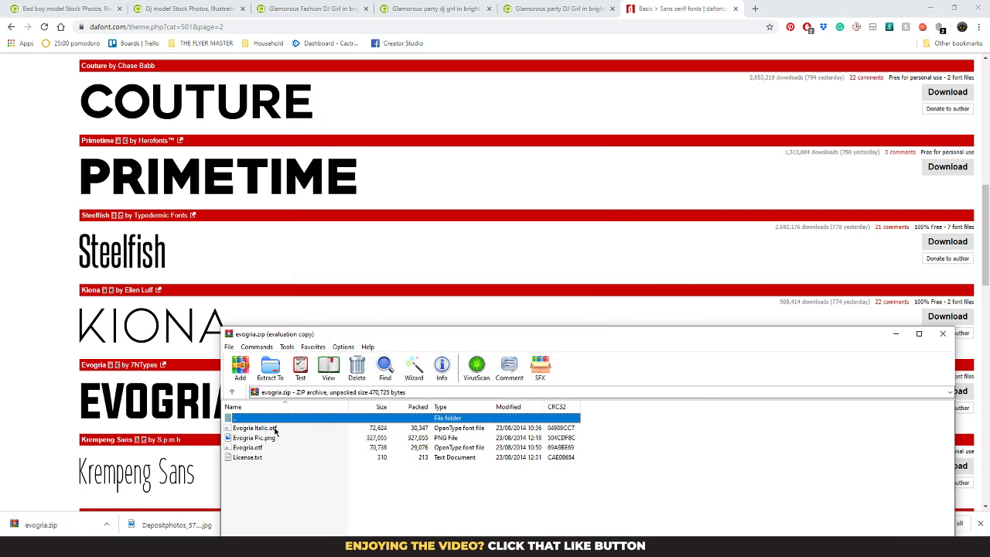
pyautogui.doubleClick(247, 447)
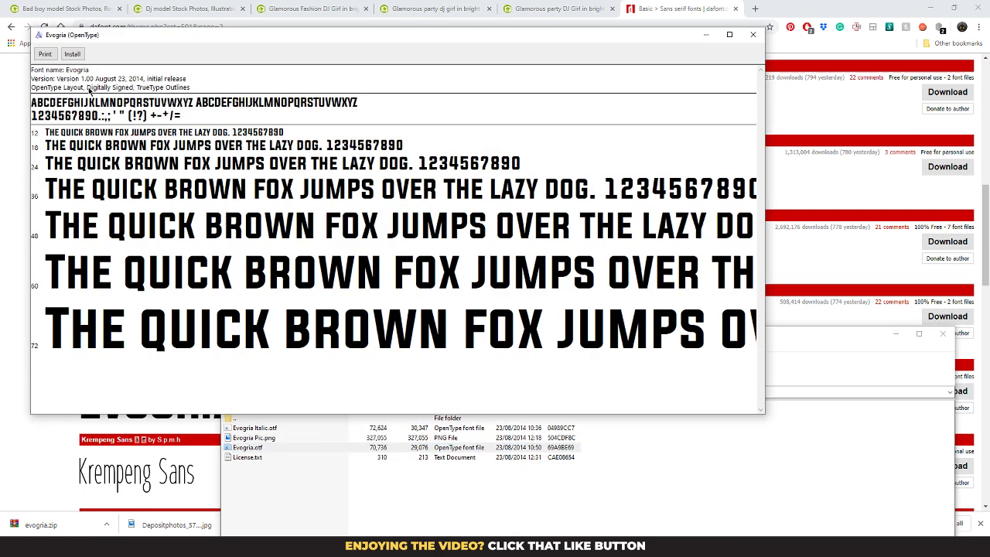
pyautogui.click(72, 54)
pyautogui.click(752, 34)
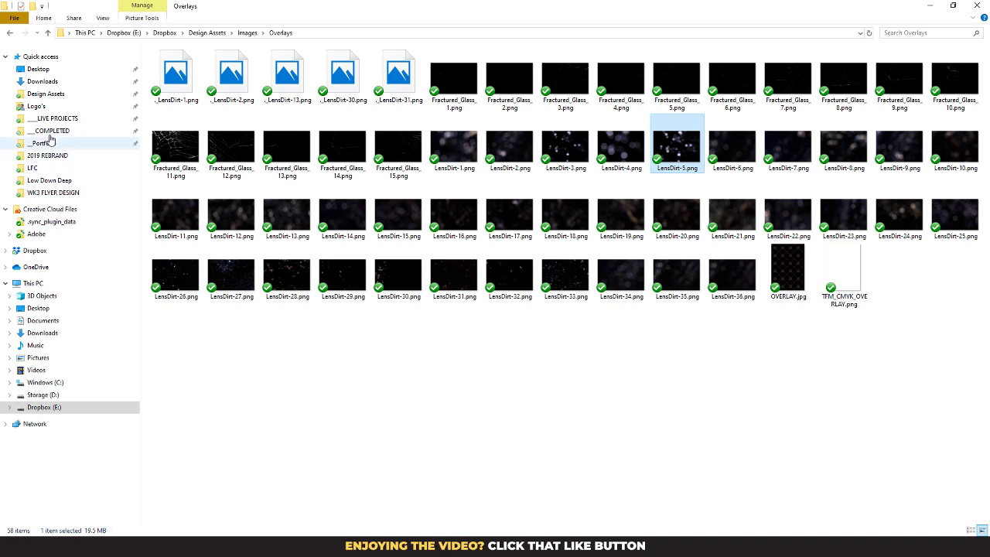
# Step: Copy Evogria.otf from the archive into the Fonts folder under Design Assets in File Explorer
pyautogui.click(60, 94)
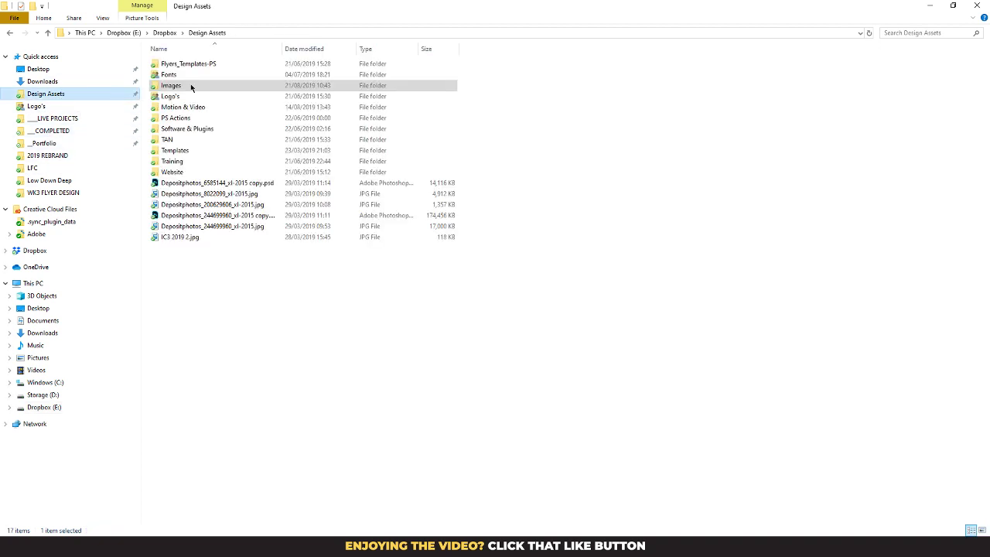
pyautogui.doubleClick(186, 77)
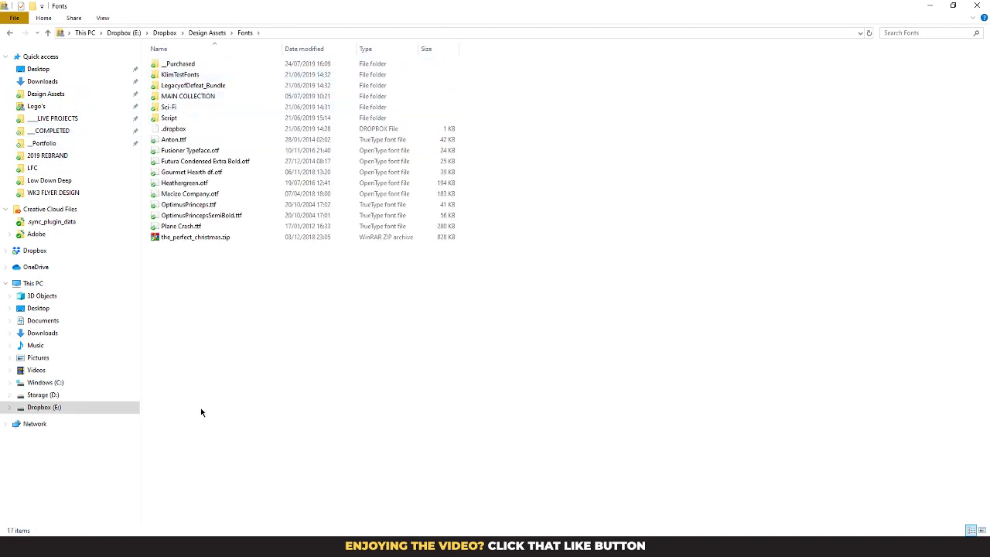
pyautogui.moveTo(416, 547)
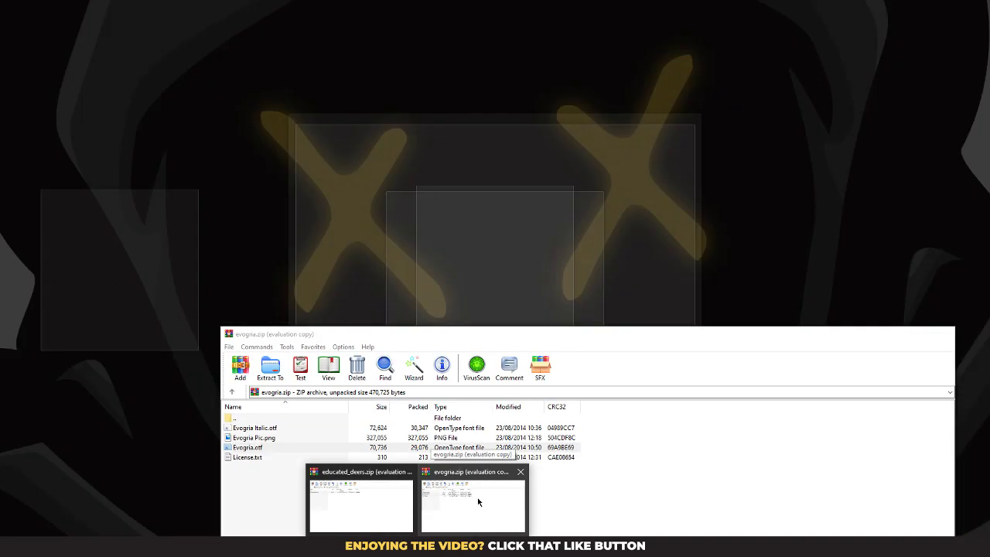
pyautogui.click(477, 501)
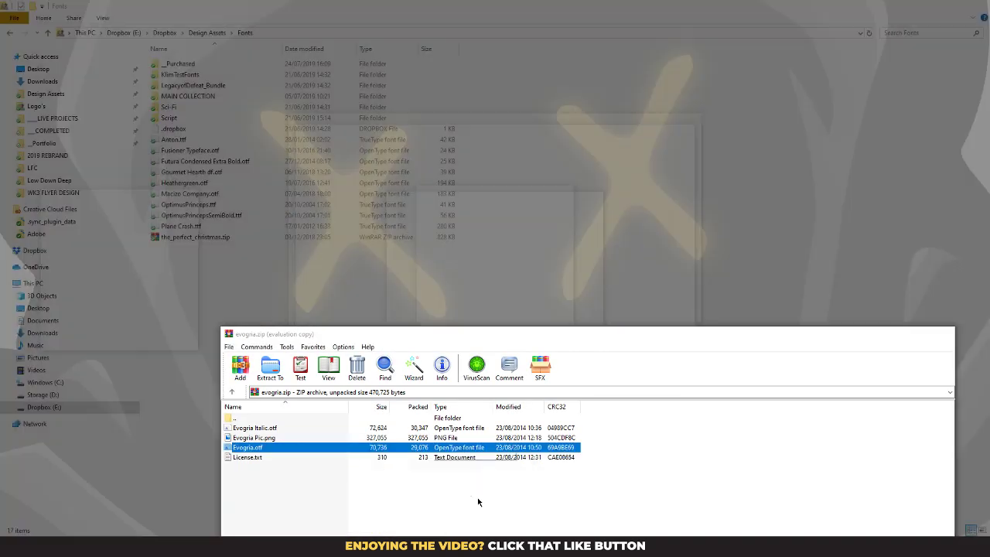
pyautogui.moveTo(204, 296); pyautogui.dragTo(190, 281)
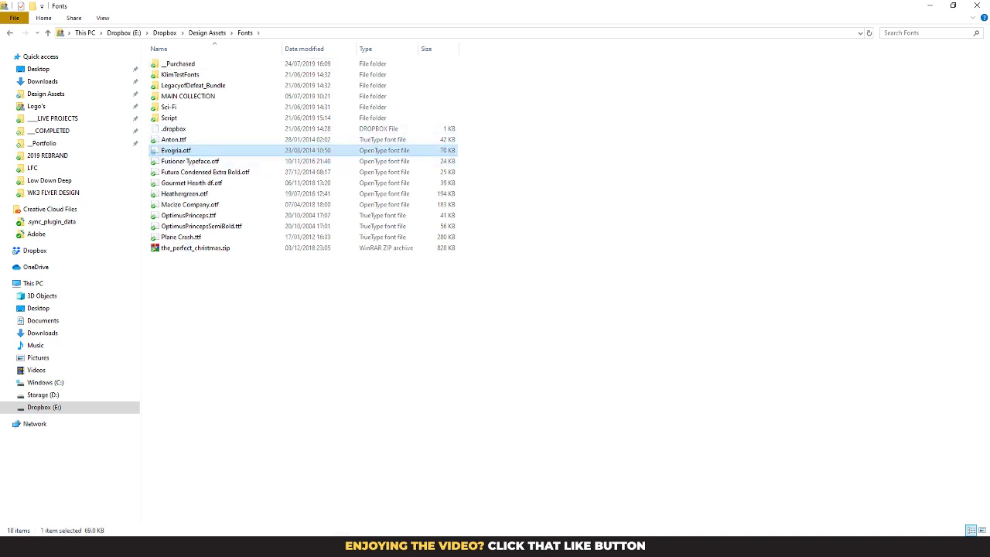
# Step: Open FontBase, dismiss its subscription offer and add Evogria.otf from the Fonts folder to the library
pyautogui.click(854, 547)
pyautogui.click(843, 484)
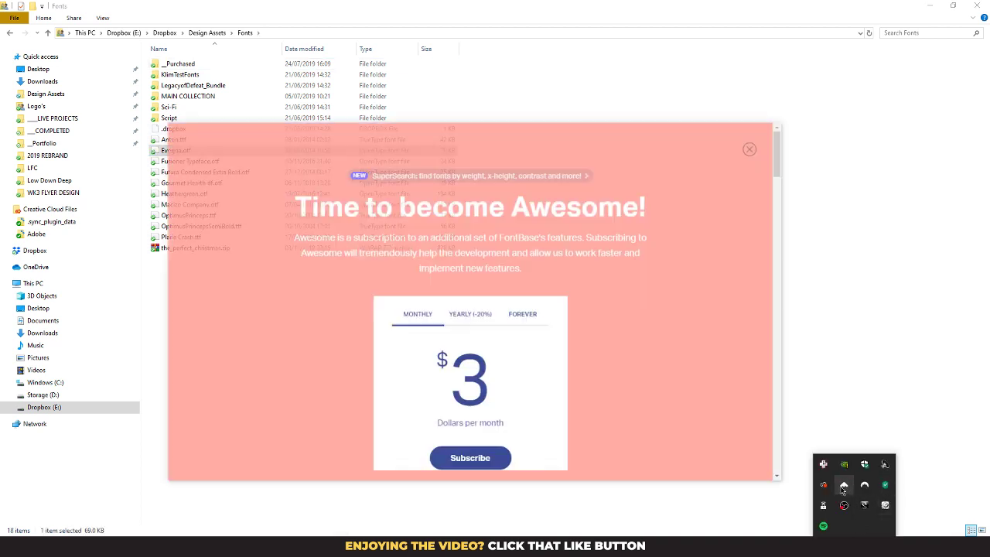
pyautogui.click(749, 149)
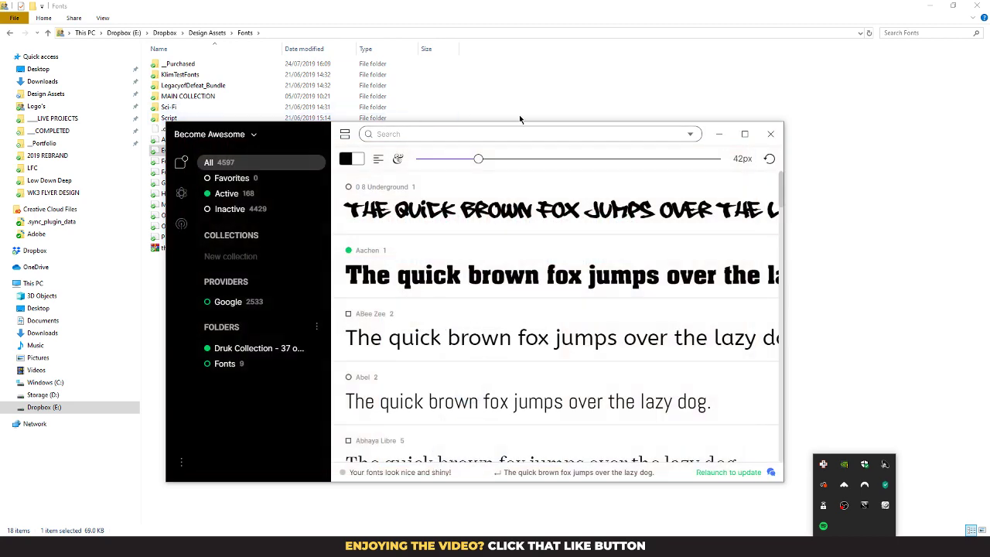
pyautogui.moveTo(290, 142); pyautogui.dragTo(432, 151)
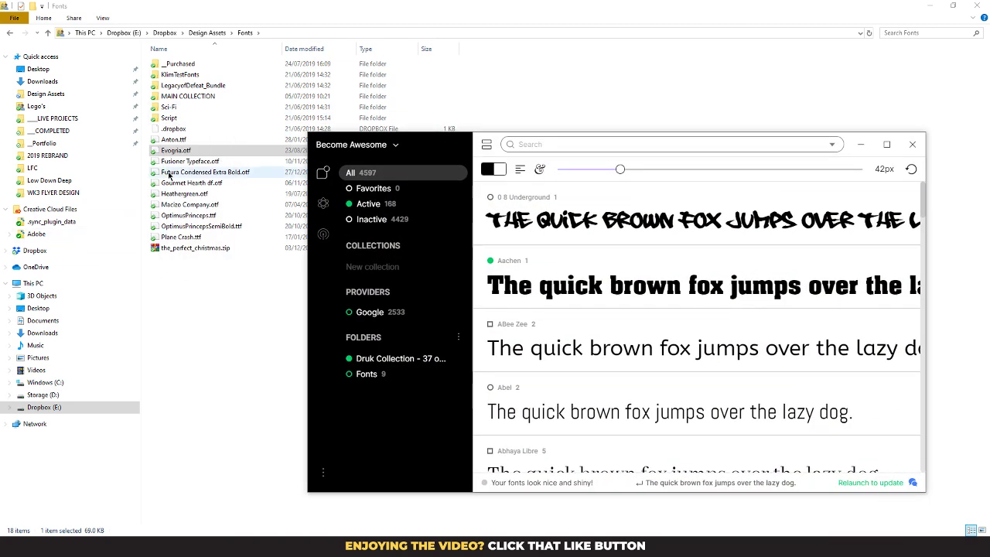
pyautogui.moveTo(165, 152); pyautogui.dragTo(581, 177)
pyautogui.moveTo(668, 352); pyautogui.dragTo(665, 349)
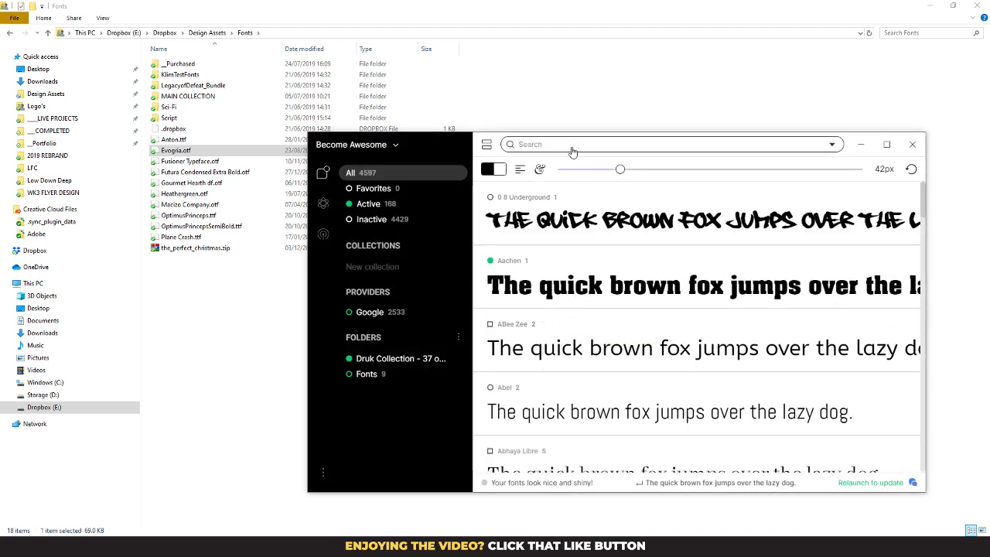
# Step: Search the FontBase library for "EVO", activate the Evogria family and minimize FontBase
pyautogui.click(572, 147)
pyautogui.write('EVO')
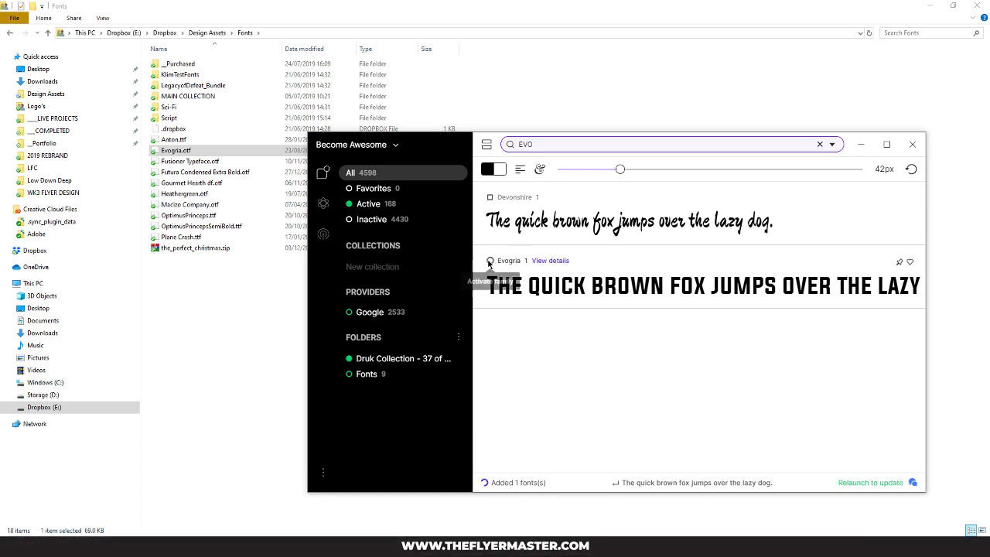
pyautogui.click(858, 145)
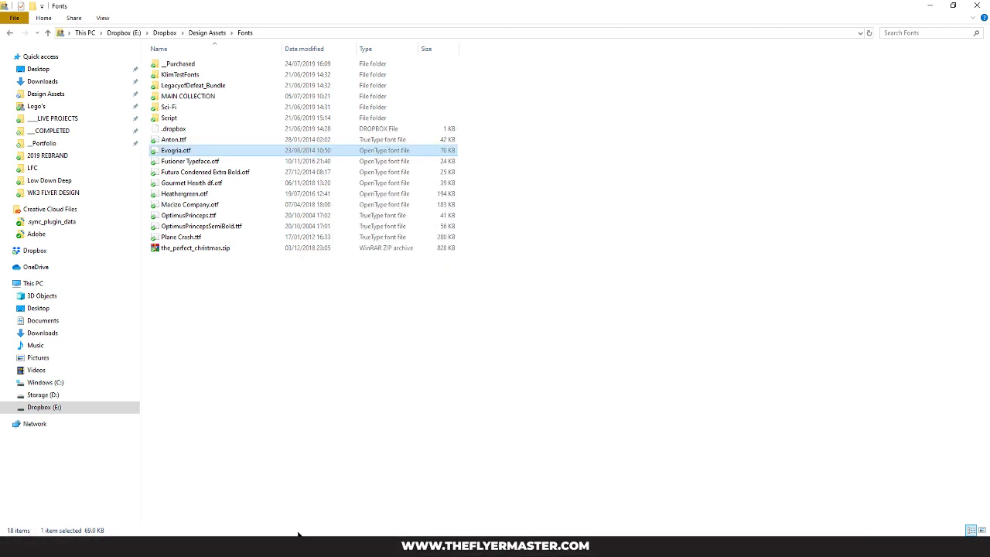
# Step: Switch to Photoshop and set the whole date and venue line in Evogria Regular
pyautogui.click(298, 535)
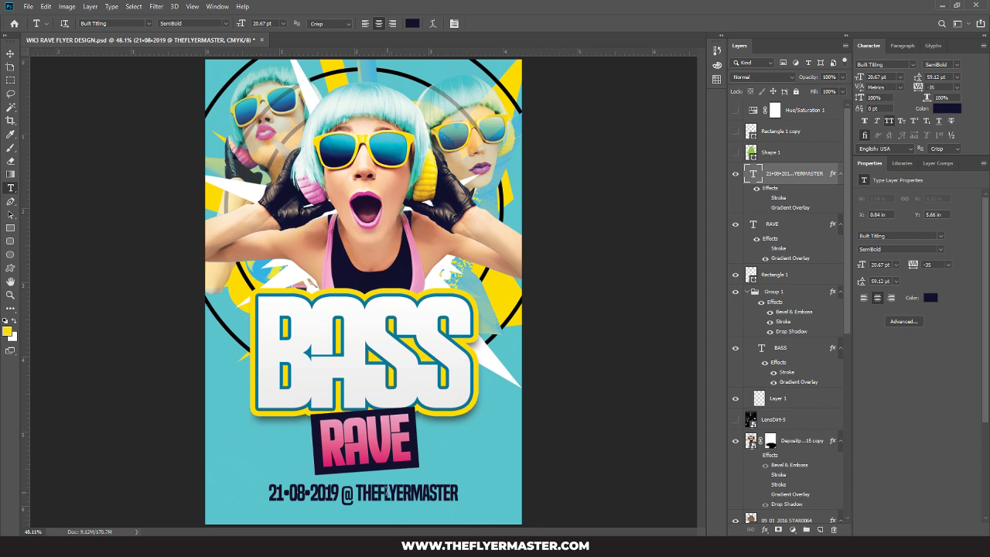
pyautogui.click(386, 493)
pyautogui.hotkey('ctrl', 'a')
pyautogui.click(893, 64)
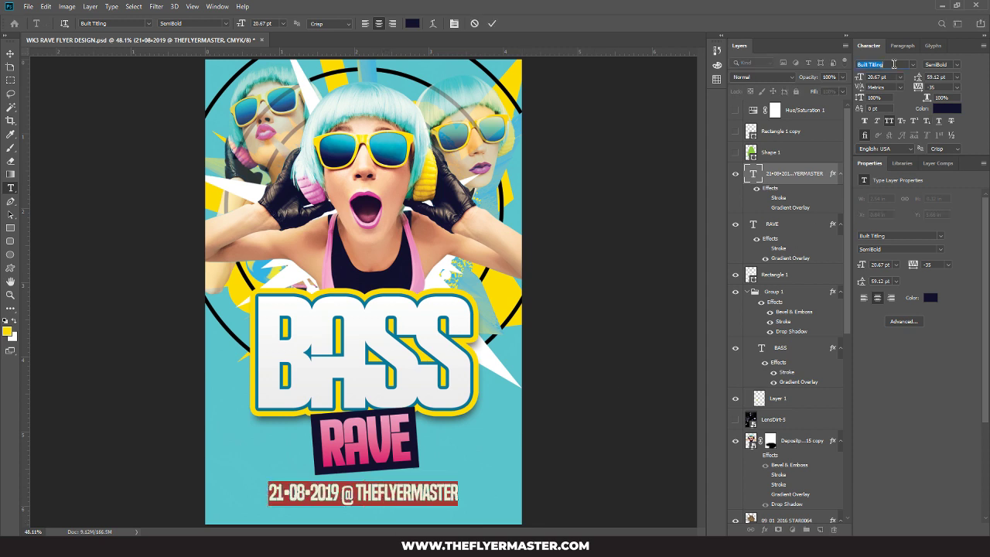
pyautogui.write('ev')
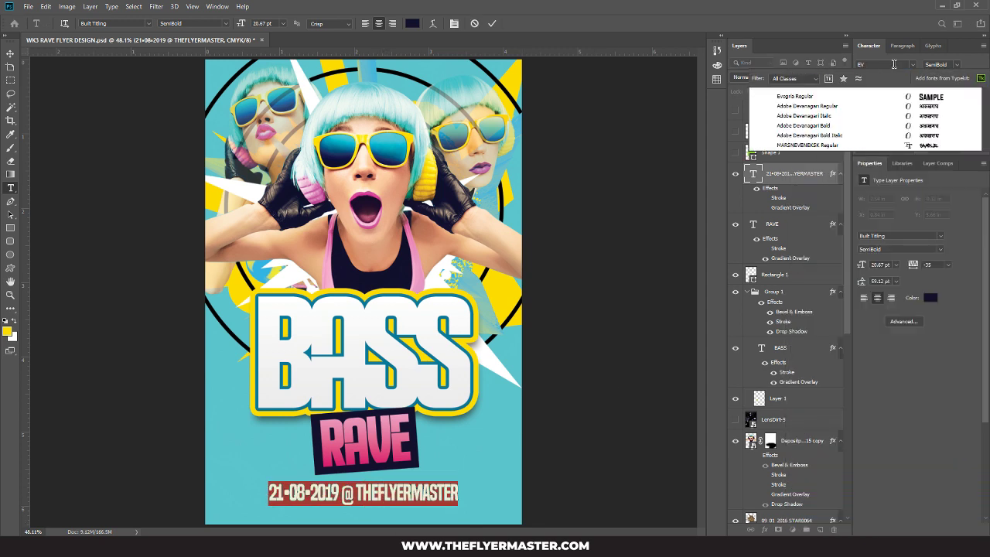
pyautogui.click(852, 100)
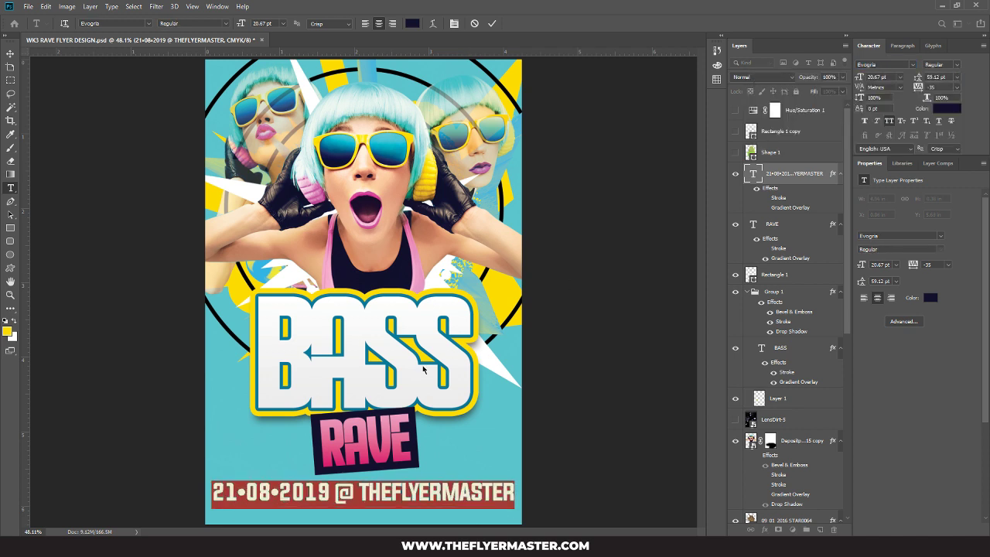
# Step: Reduce the date and venue line's font size to 10.85 pt and set its tracking to 0
pyautogui.click(356, 492)
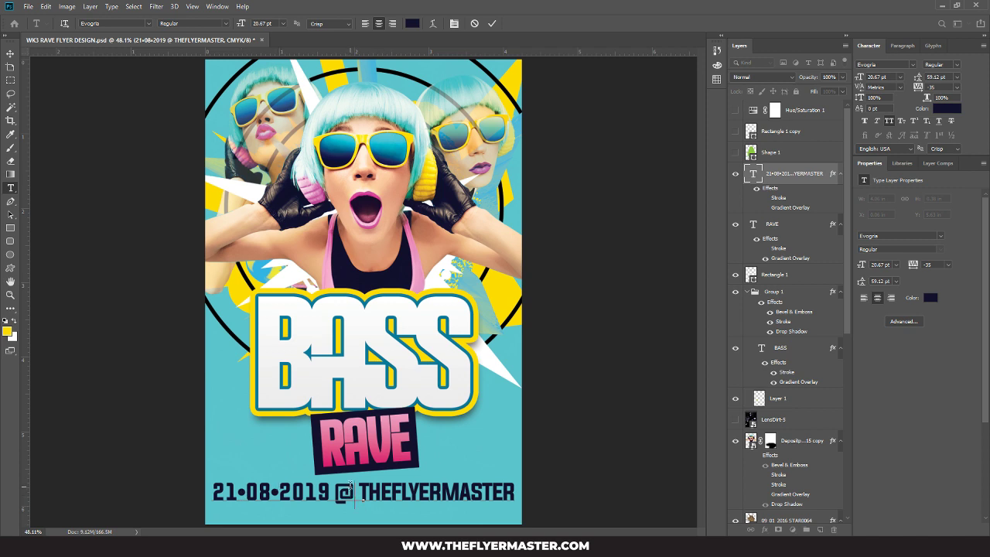
pyautogui.moveTo(214, 489); pyautogui.dragTo(678, 485)
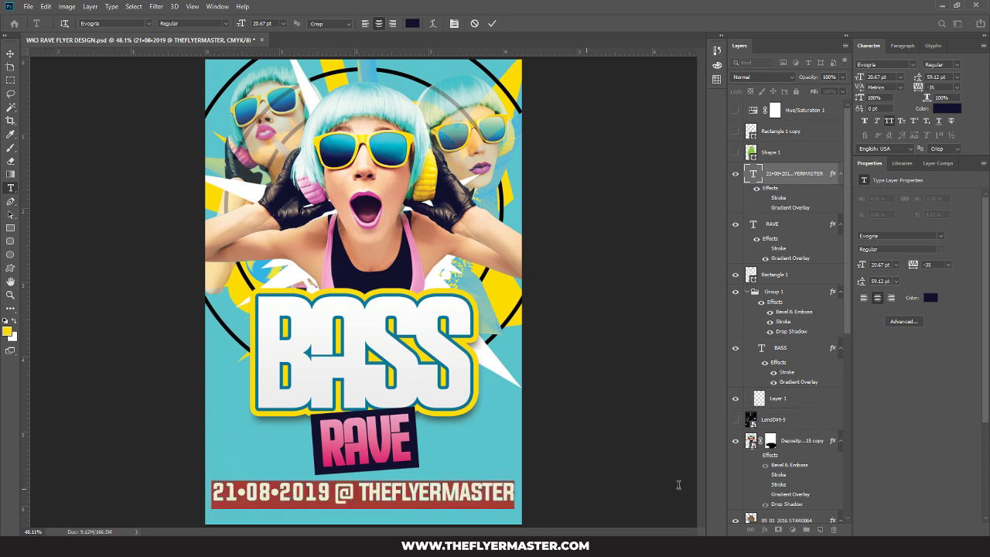
pyautogui.hotkey('ctrl', 'alt', 'shift', ',')
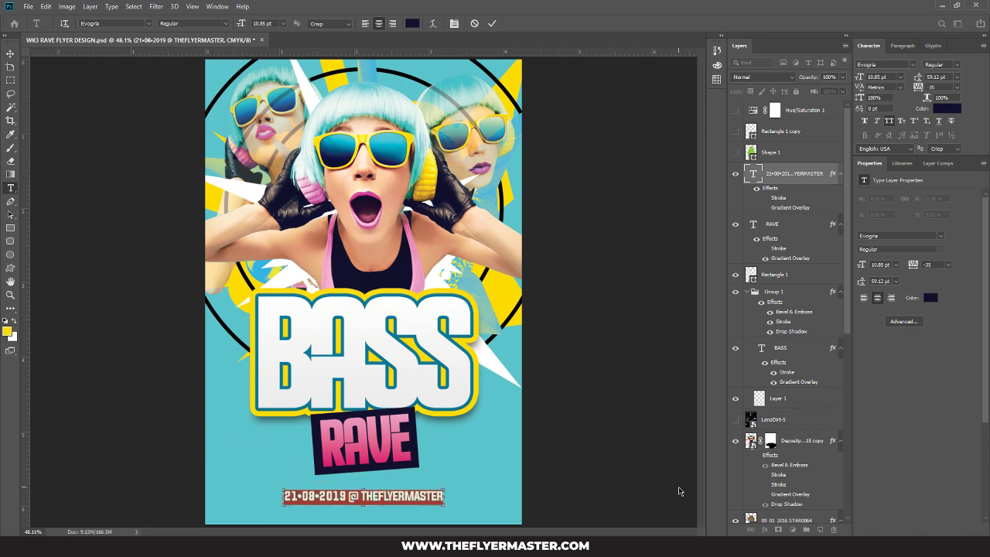
pyautogui.click(10, 53)
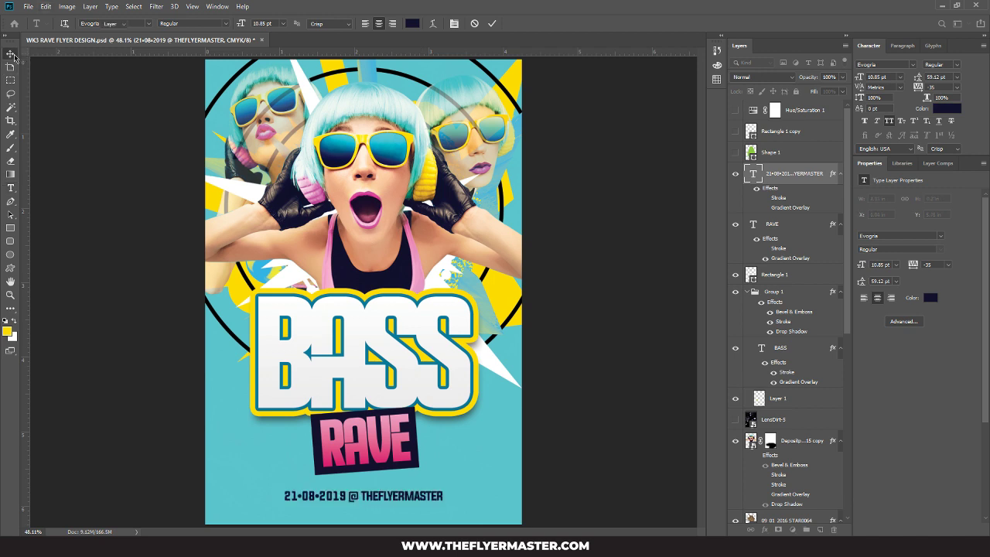
pyautogui.click(952, 265)
pyautogui.click(939, 329)
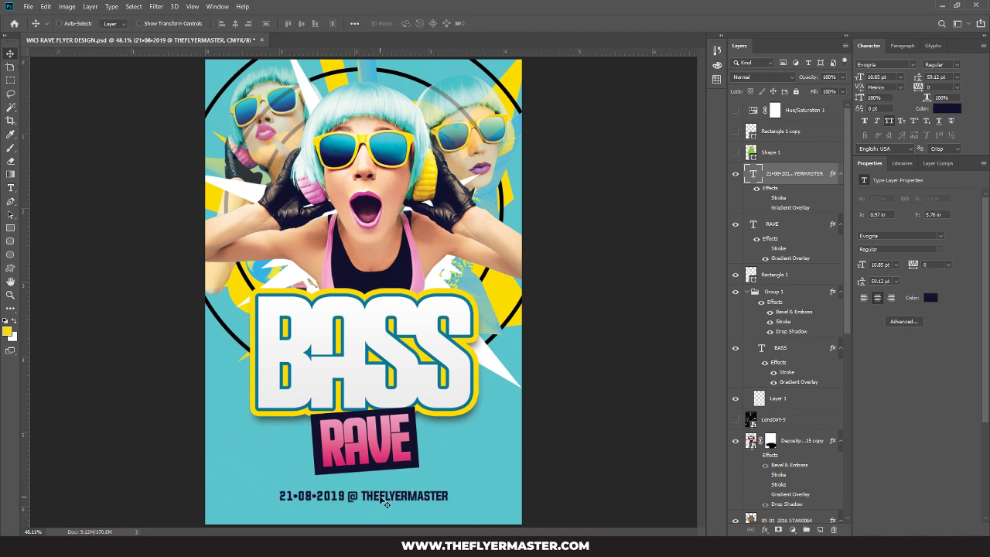
# Step: Scale the date and venue line up to a 12.82 pt font size
pyautogui.click(10, 187)
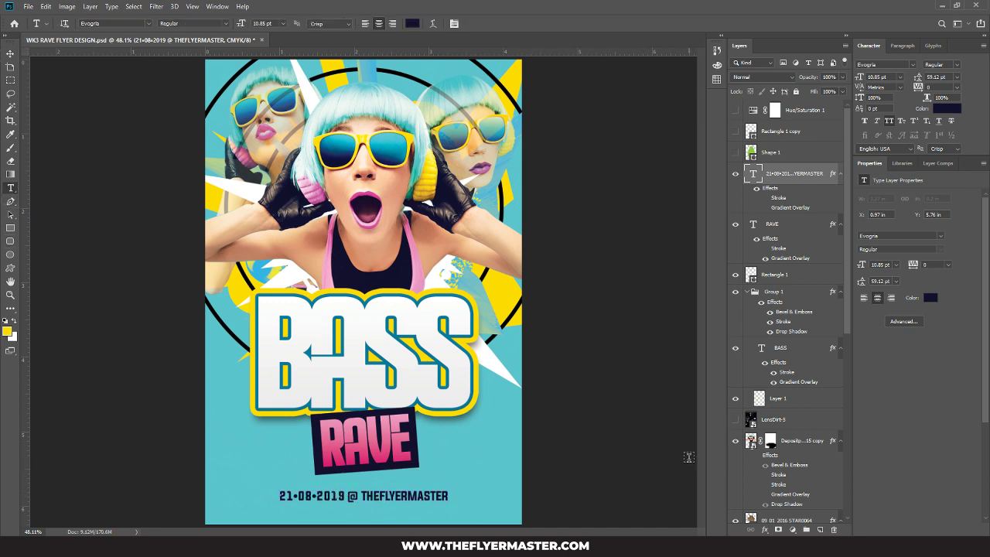
pyautogui.hotkey('ctrl', 't')
pyautogui.moveTo(447, 489); pyautogui.dragTo(462, 485)
pyautogui.press('Return')
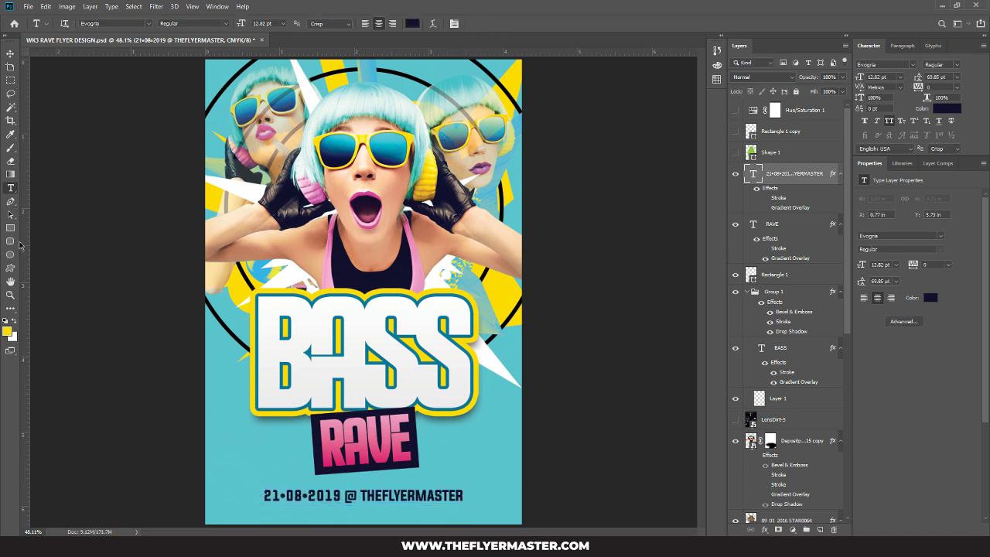
# Step: Replace the two bullets in the date with vertical bars so that it reads "21|08|2019"
pyautogui.click(283, 495)
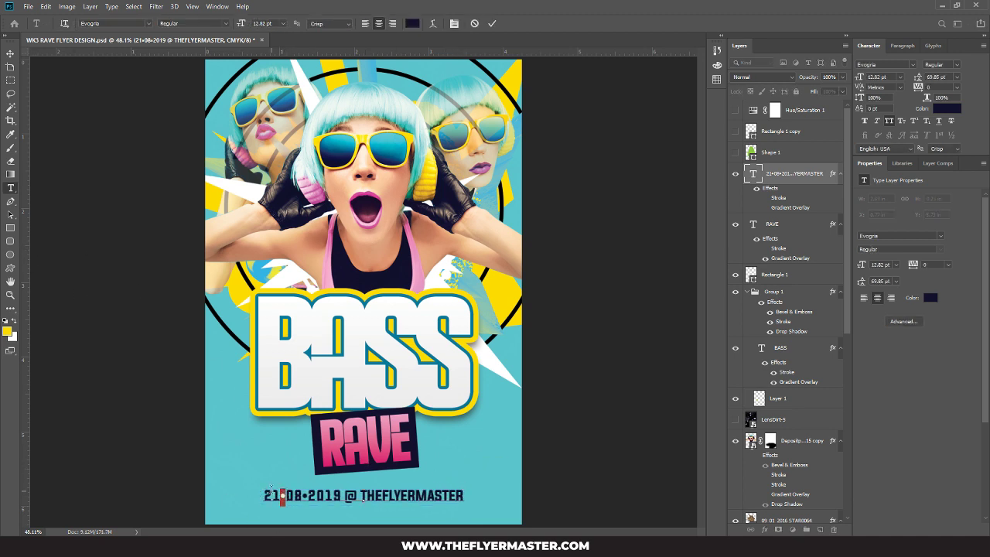
pyautogui.write('|')
pyautogui.moveTo(307, 494); pyautogui.dragTo(302, 495)
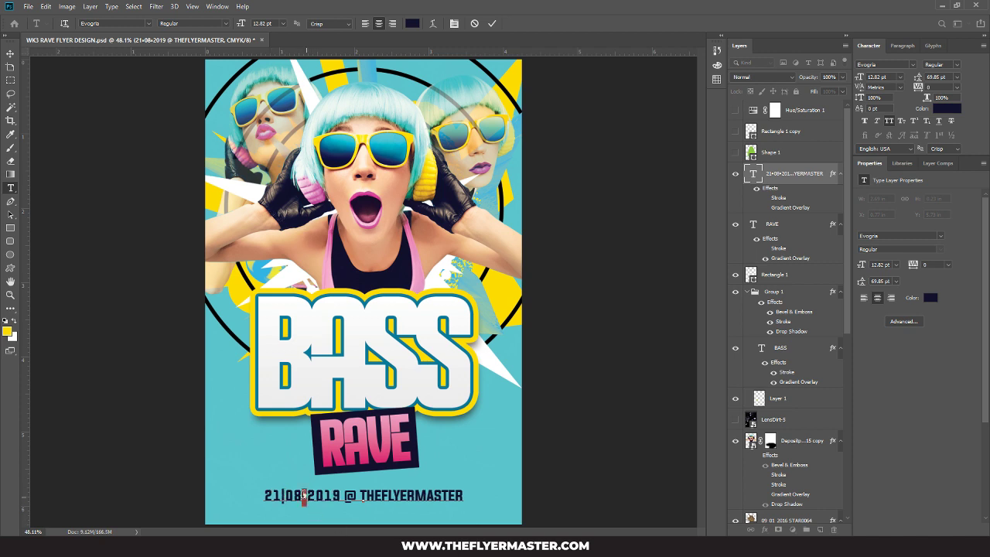
pyautogui.write('|')
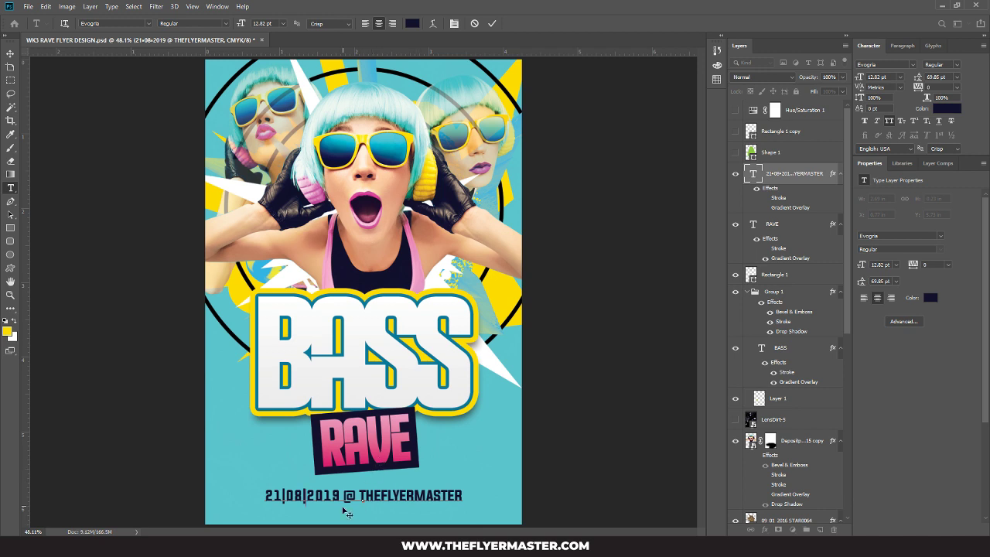
# Step: Replace the month and year after 21 in the date line with "ST AUGUST"
pyautogui.moveTo(283, 495); pyautogui.dragTo(277, 494)
pyautogui.moveTo(340, 495); pyautogui.dragTo(283, 496)
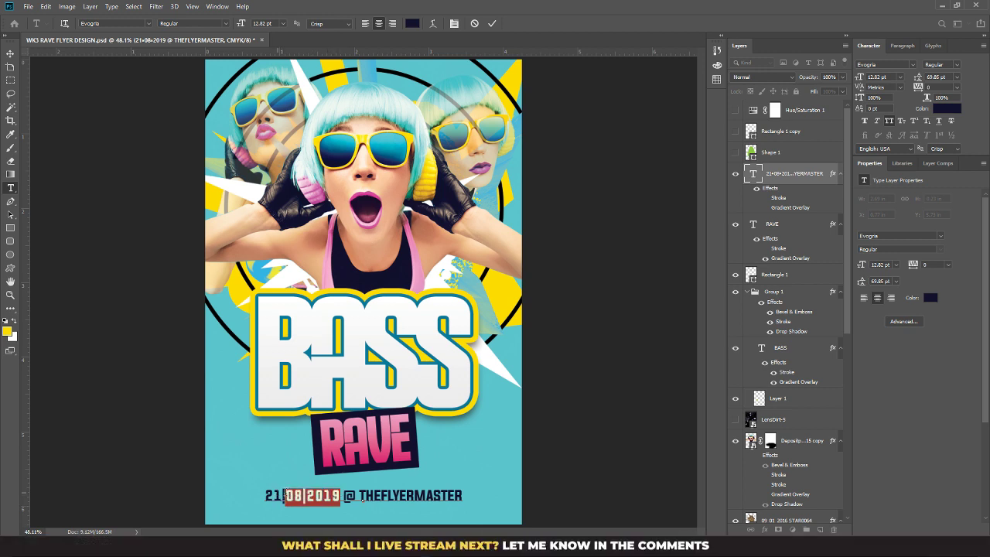
pyautogui.write('ST')
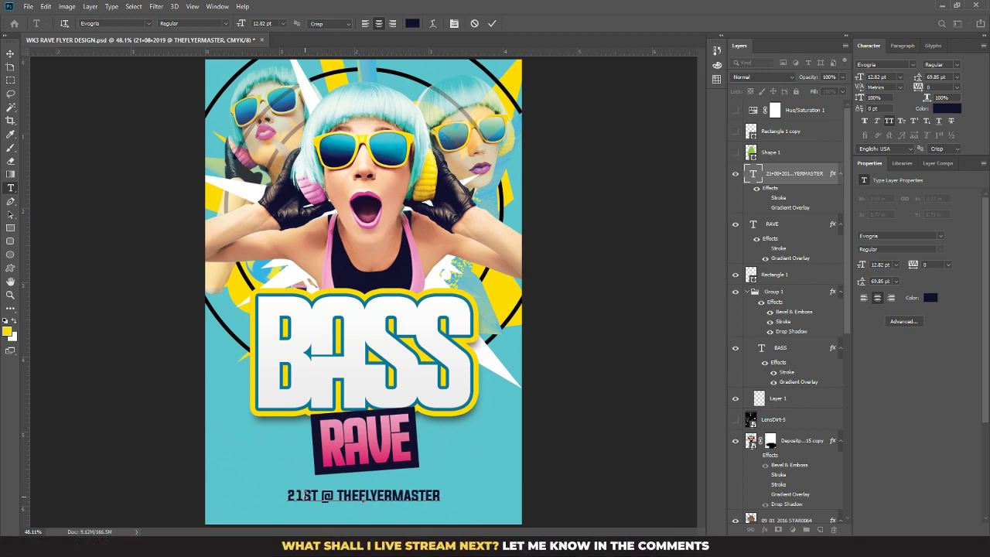
pyautogui.write(' AUGUS')
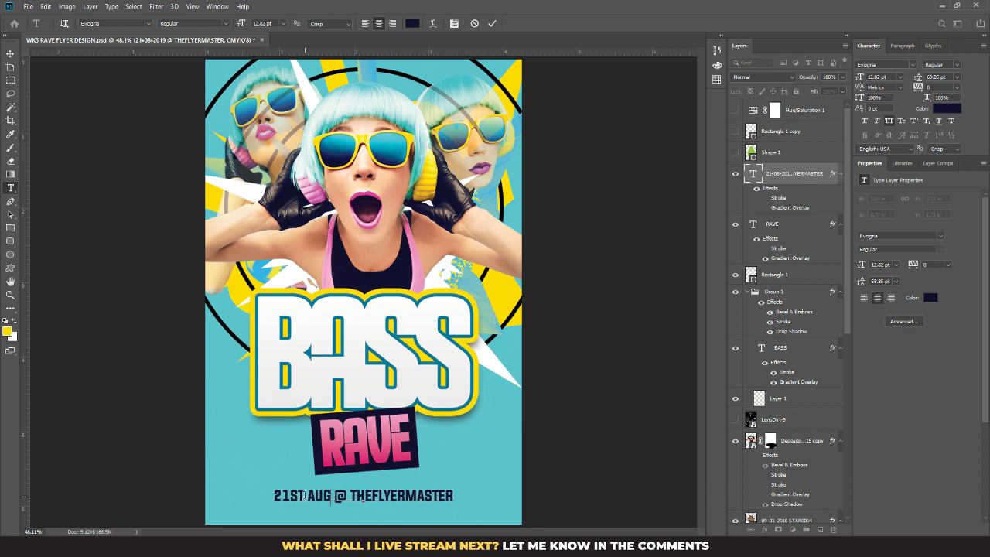
pyautogui.write('T')
# Step: Replace the @ between the date and THEFLYERMASTER with a vertical bar separator
pyautogui.press('Right')
pyautogui.press('Right')
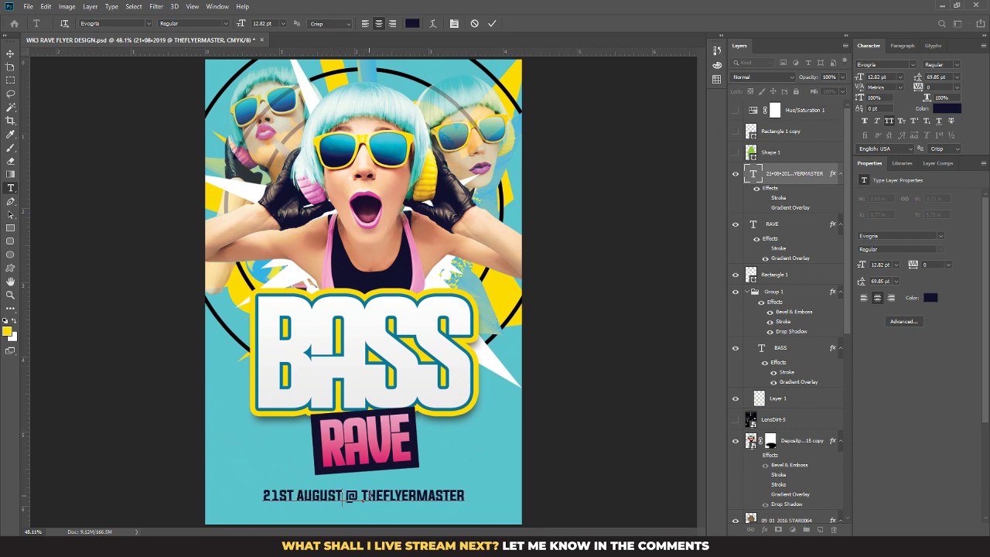
pyautogui.hotkey('shift', 'Left')
pyautogui.write('|')
pyautogui.moveTo(416, 548)
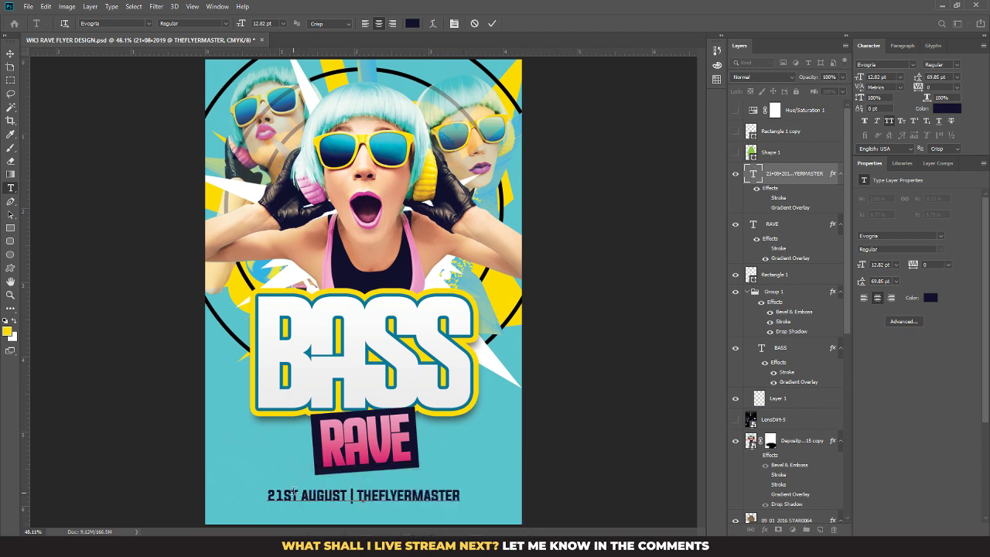
# Step: Try setting the ST after 21 as superscript and undo it
pyautogui.moveTo(298, 495); pyautogui.dragTo(283, 495)
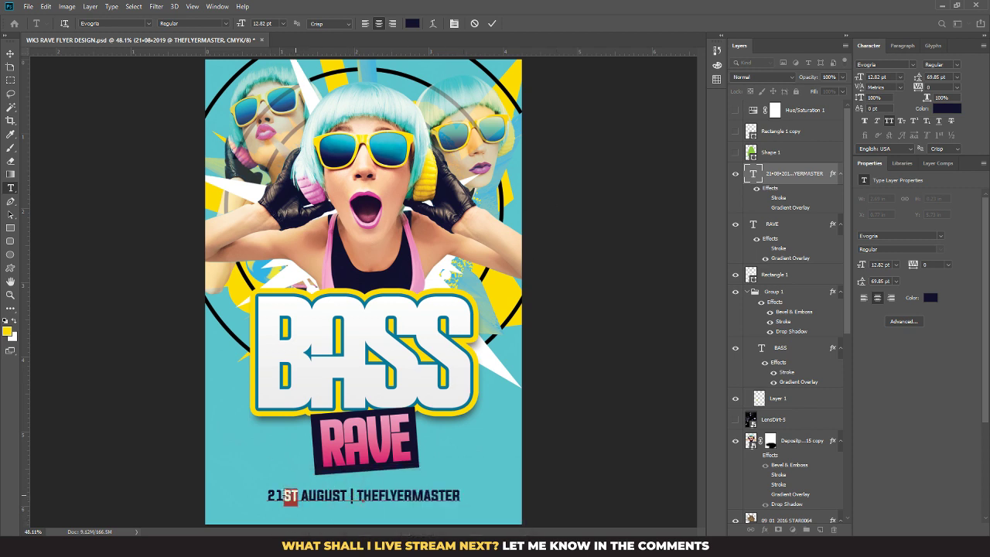
pyautogui.click(913, 122)
pyautogui.hotkey('ctrl', 'z')
# Step: Move 21ST behind the month so the date reads "AUGUST 21ST", with single spaces before and after it
pyautogui.doubleClick(300, 491)
pyautogui.hotkey('ctrl', 'c')
pyautogui.click(348, 493)
pyautogui.press('BackSpace')
pyautogui.press('BackSpace')
pyautogui.press('BackSpace')
pyautogui.press('BackSpace')
pyautogui.press('BackSpace')
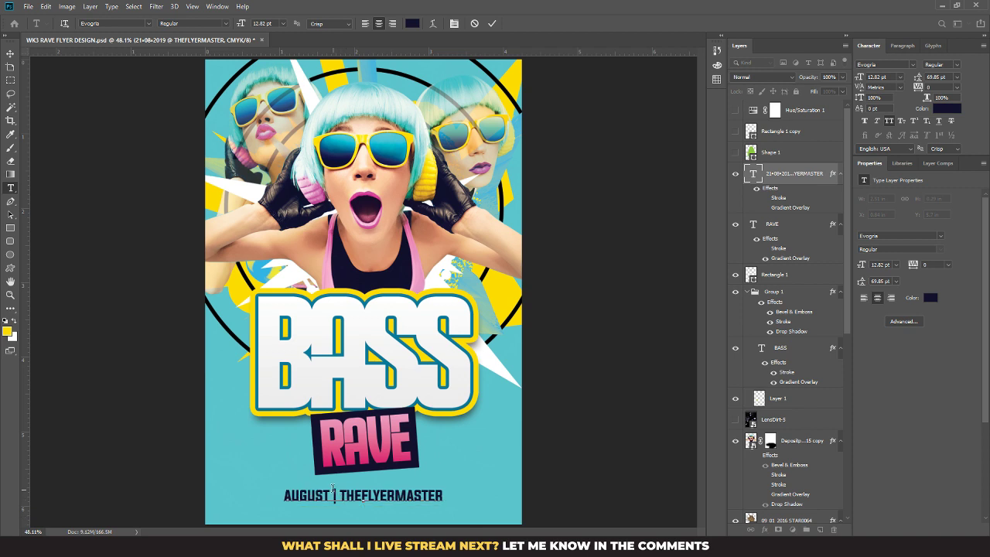
pyautogui.hotkey('ctrl', 'v')
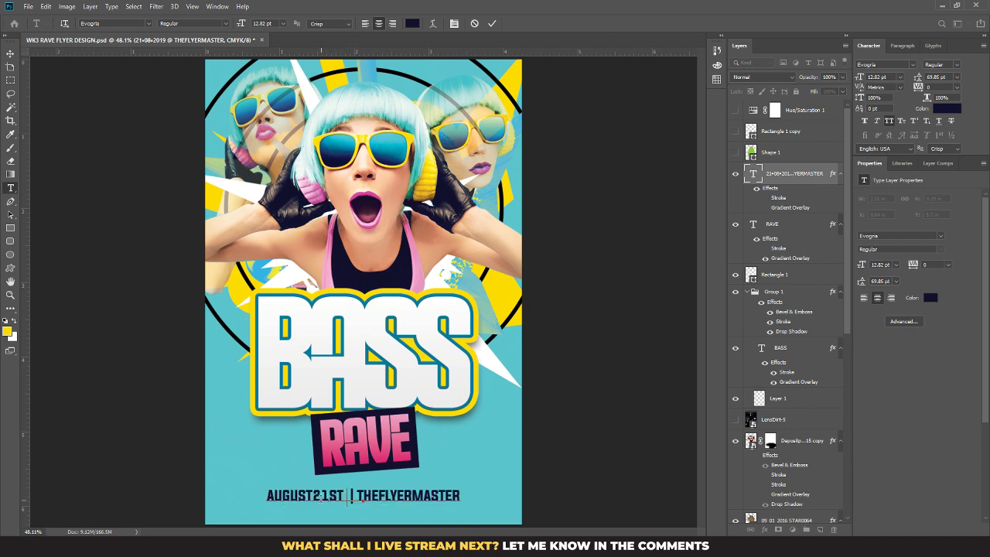
pyautogui.click(314, 496)
pyautogui.moveTo(349, 493); pyautogui.dragTo(346, 494)
pyautogui.press('BackSpace')
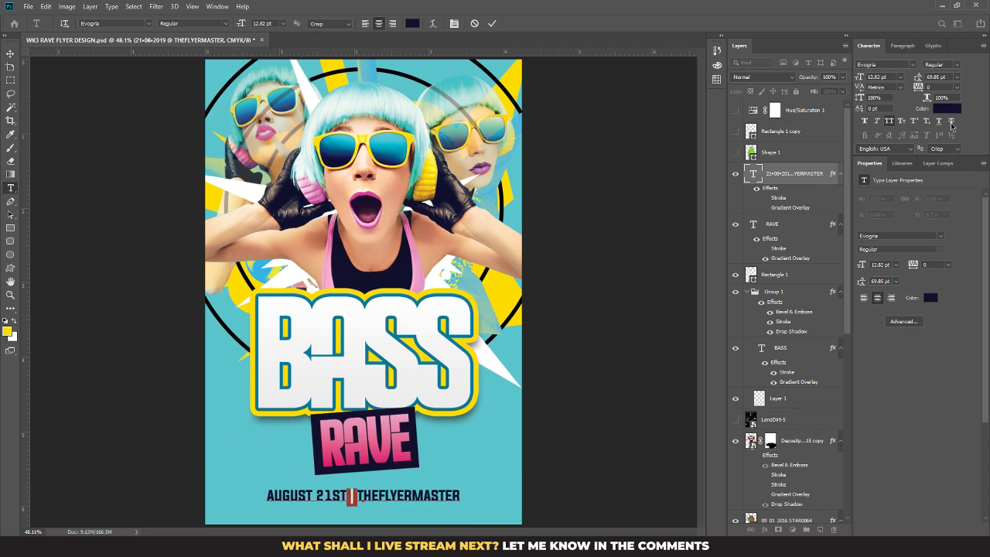
# Step: Colour the vertical bar separator yellow (fddc00), sampled from the outline of the BASS title
pyautogui.click(930, 297)
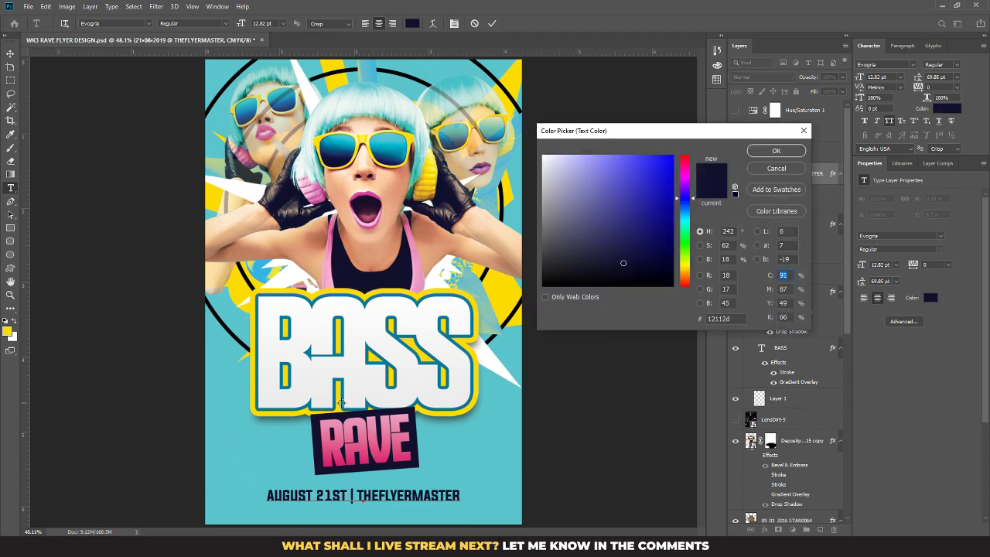
pyautogui.click(356, 363)
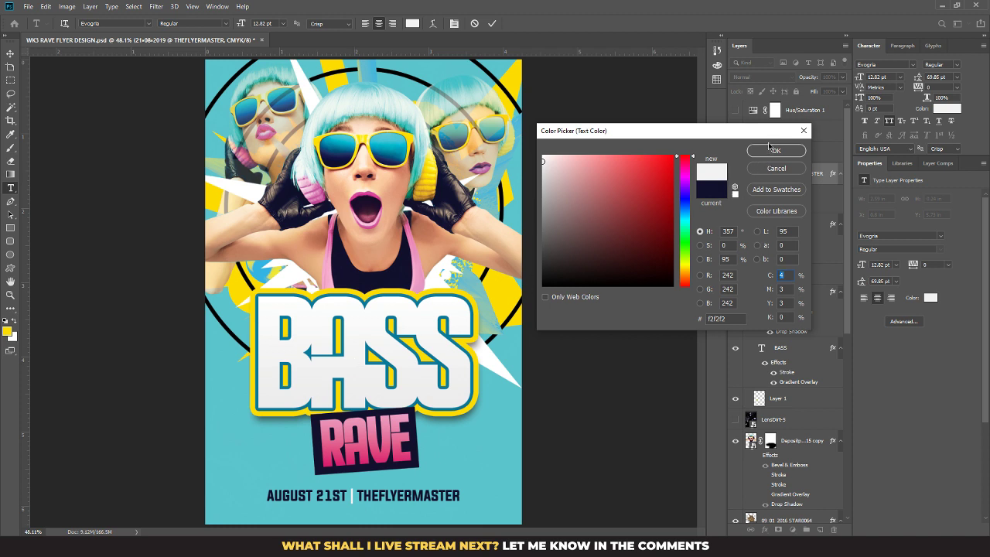
pyautogui.click(416, 253)
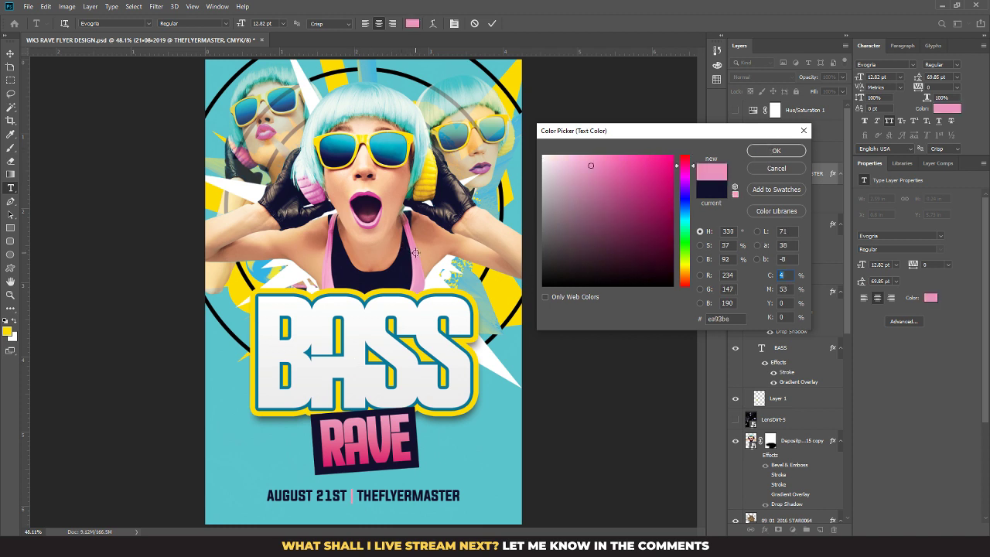
pyautogui.click(365, 86)
pyautogui.click(311, 226)
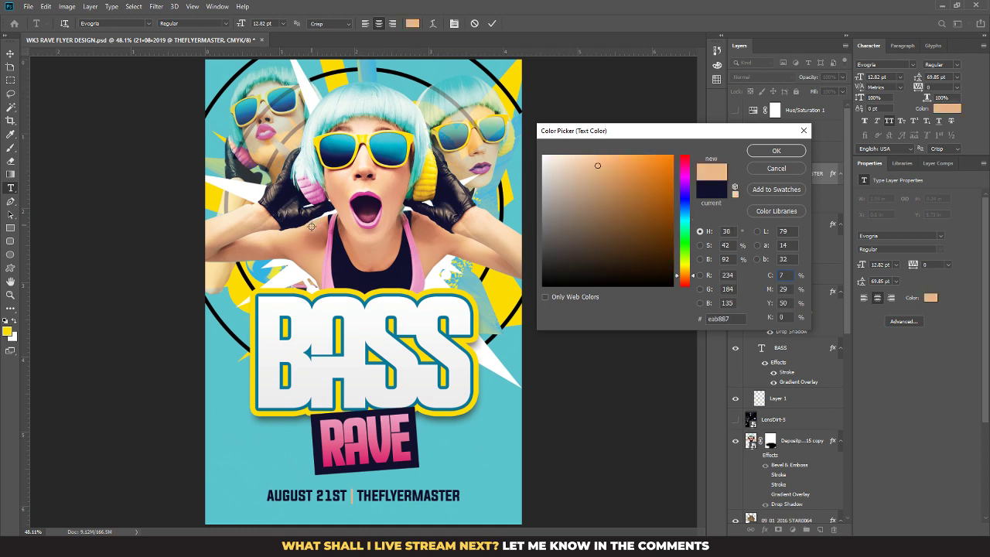
pyautogui.click(307, 267)
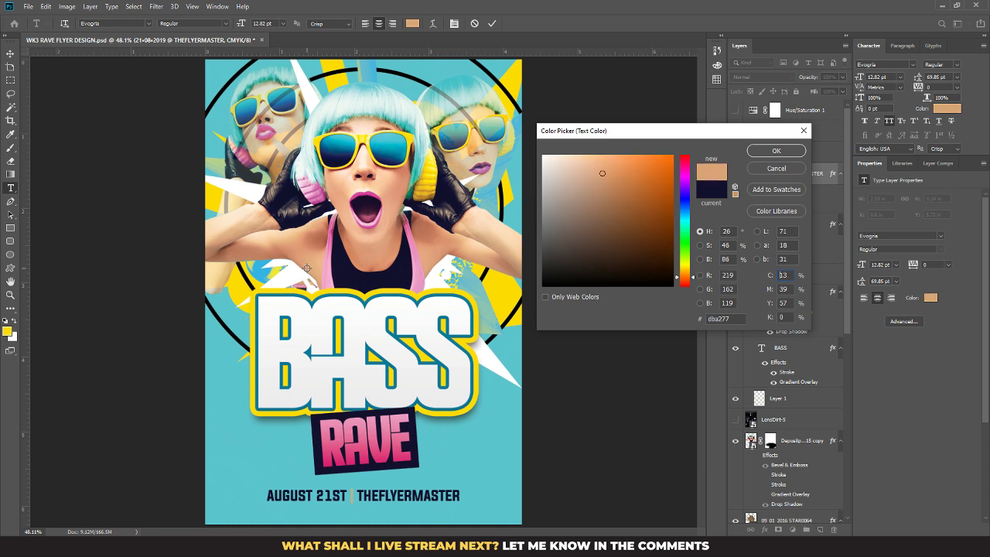
pyautogui.click(405, 289)
pyautogui.click(400, 289)
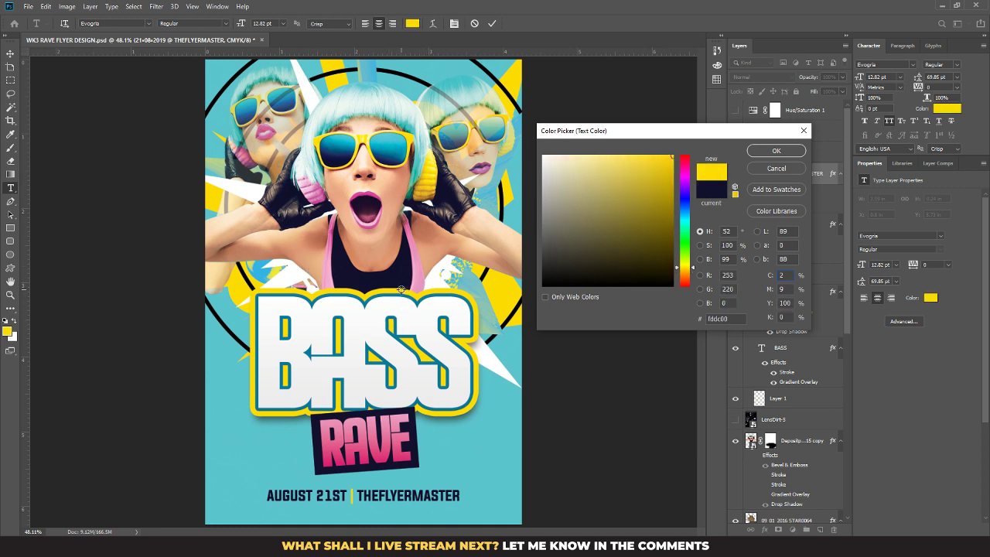
pyautogui.click(766, 150)
pyautogui.click(10, 54)
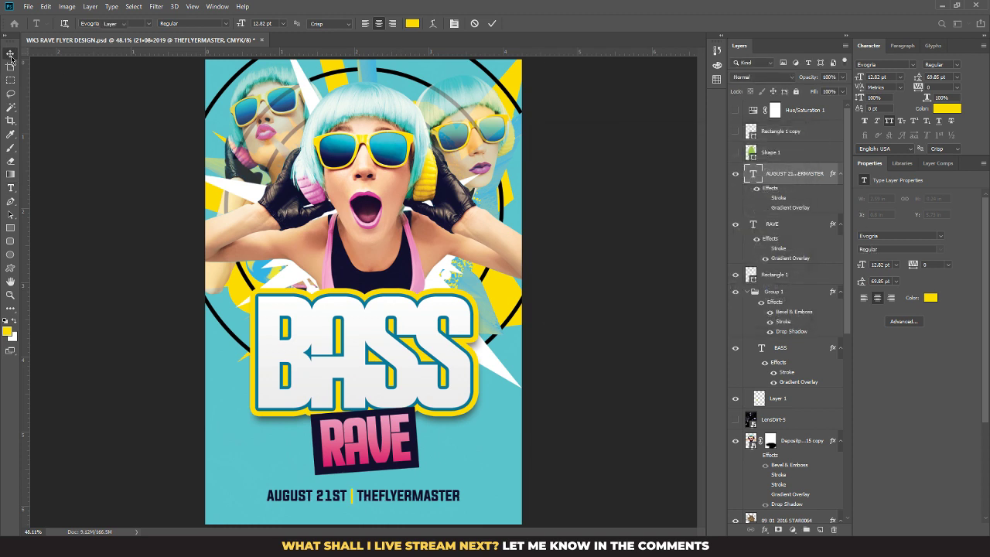
# Step: Scale down the date line and place a duplicate of it directly below
pyautogui.hotkey('ctrl', 't')
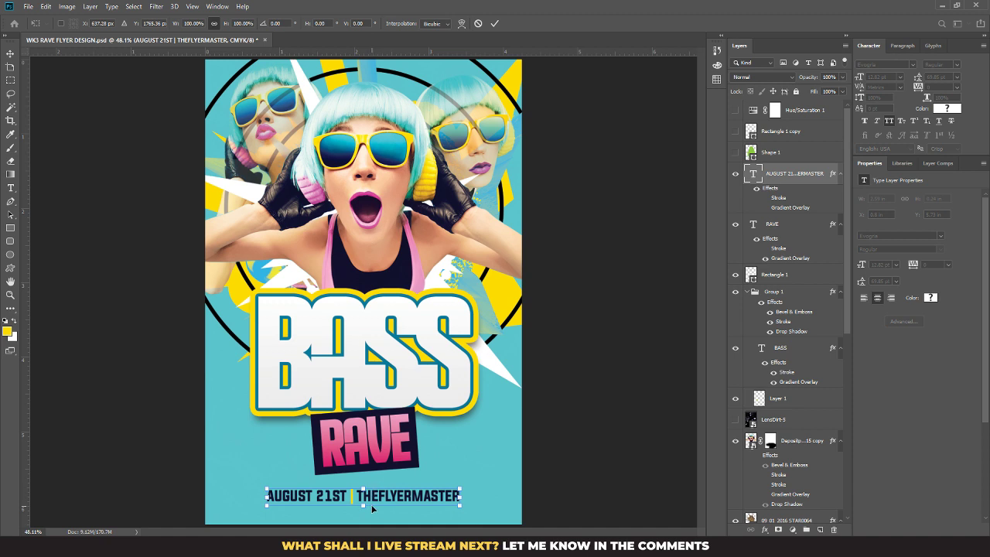
pyautogui.moveTo(461, 489); pyautogui.dragTo(434, 485)
pyautogui.moveTo(378, 497); pyautogui.dragTo(391, 516)
pyautogui.press('Return')
# Step: Set the duplicated line's tracking to 200 and its font size to 6 pt
pyautogui.press('t')
pyautogui.tripleClick(382, 502)
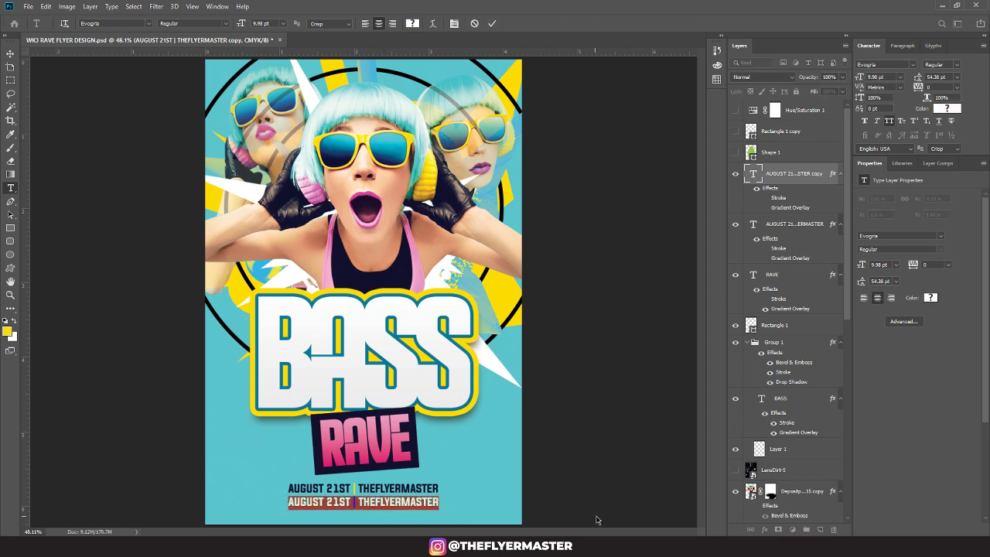
pyautogui.click(959, 87)
pyautogui.click(945, 208)
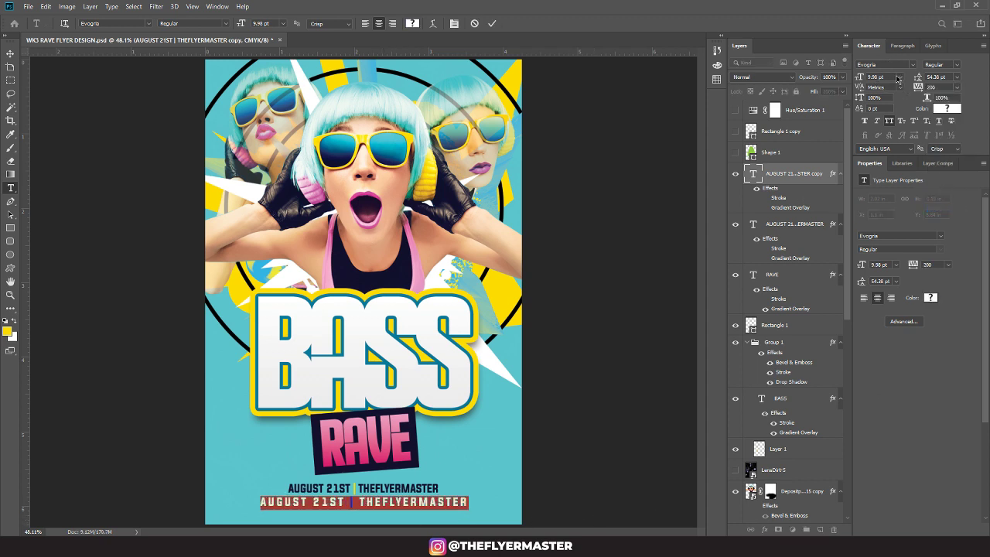
pyautogui.click(898, 77)
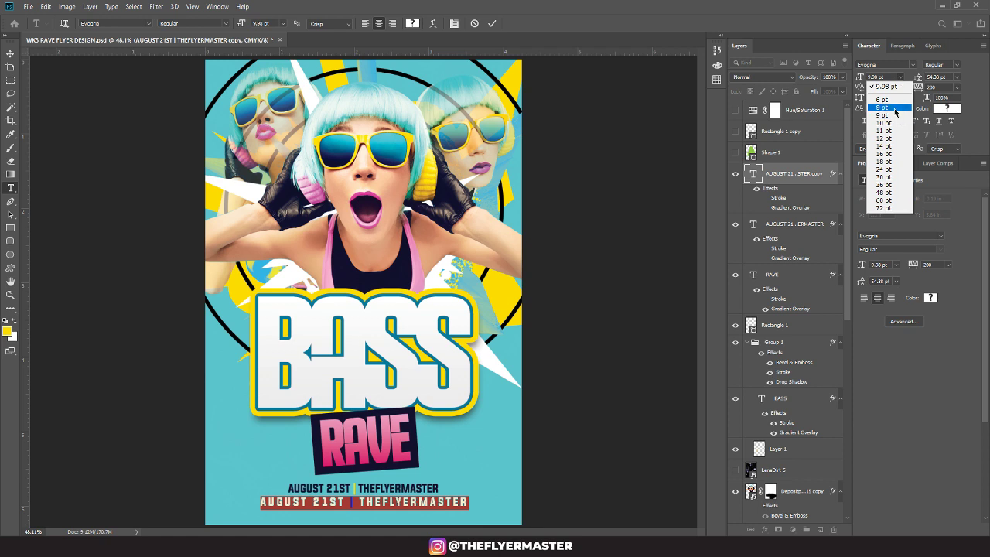
pyautogui.click(894, 100)
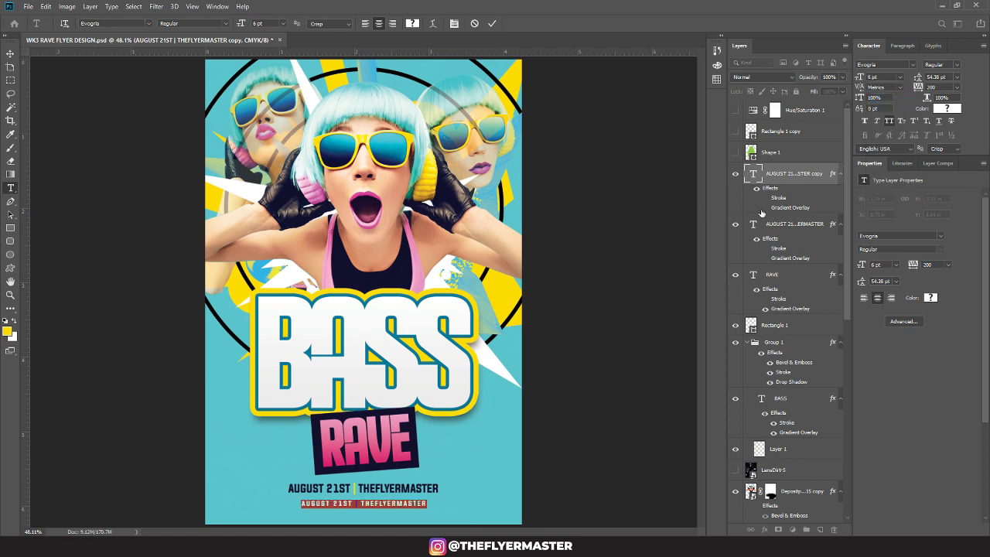
# Step: Replace the duplicated line's text with "MORE INFO SOON"
pyautogui.write('MORE')
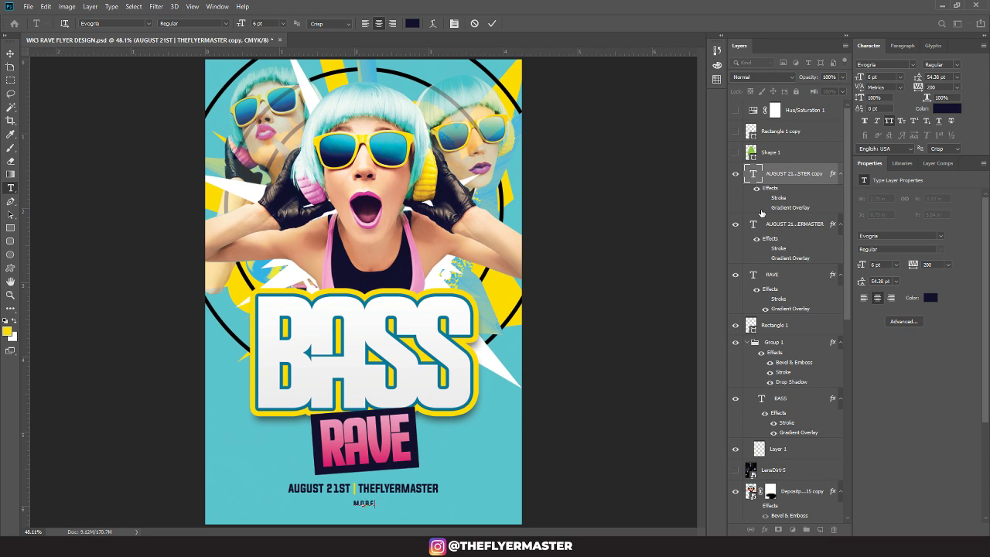
pyautogui.write(' INFO SOON')
pyautogui.click(10, 53)
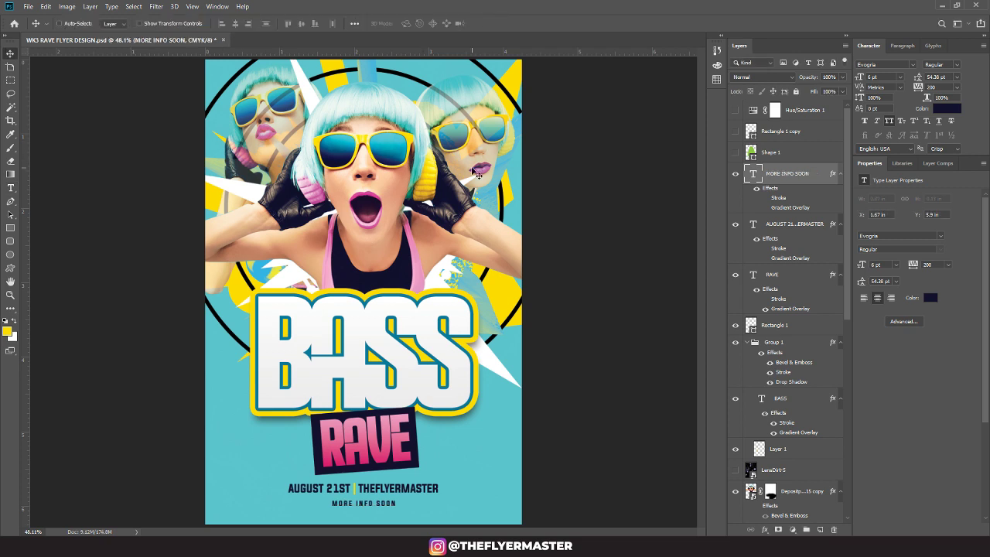
# Step: Nudge the MORE INFO SOON line up closer to the date line, checking it with guides, and save the document
pyautogui.press('Up')
pyautogui.press('Up')
pyautogui.press('Up')
pyautogui.press('Up')
pyautogui.press('Up')
pyautogui.press('Up')
pyautogui.press('Up')
pyautogui.press('Up')
pyautogui.press('Up')
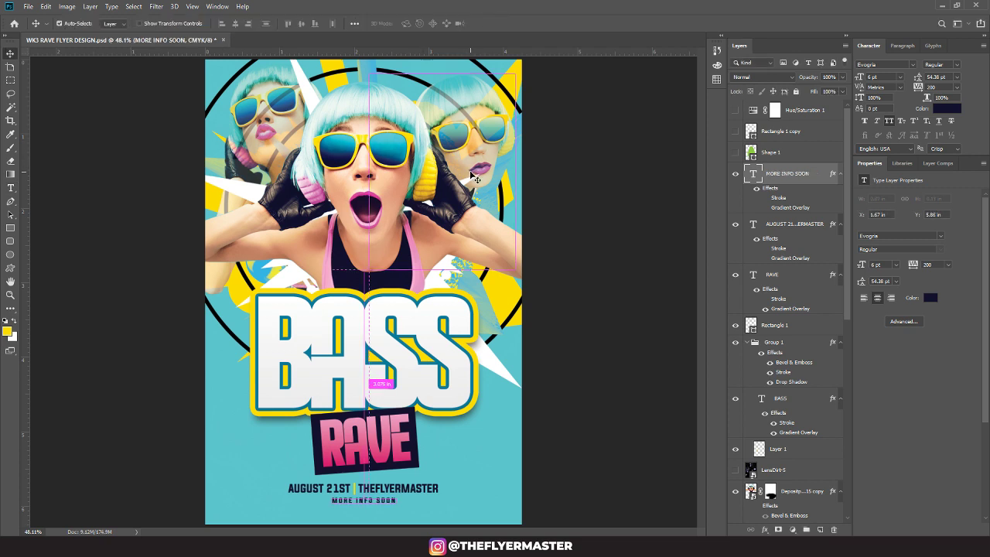
pyautogui.hotkey('ctrl', ';')
pyautogui.press('Up')
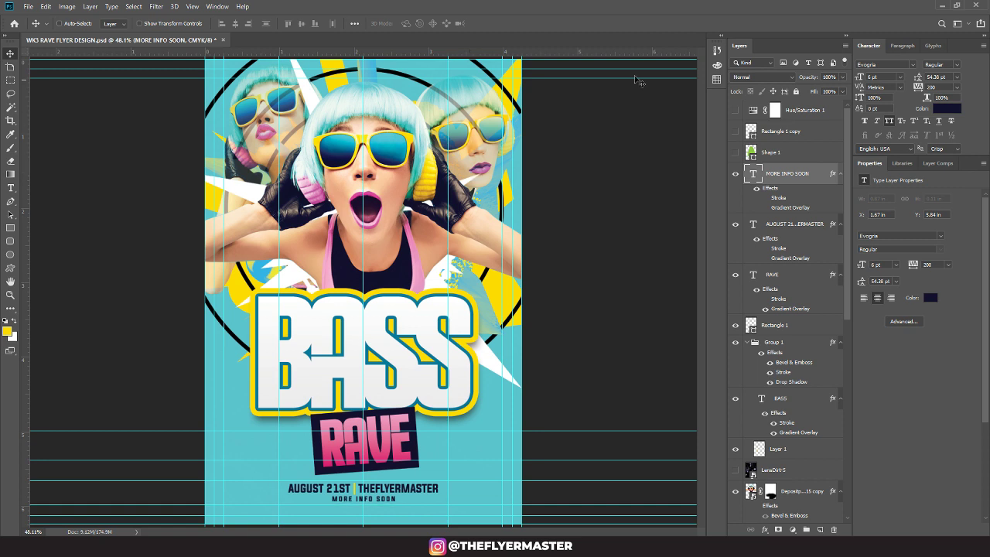
pyautogui.hotkey('ctrl', 's')
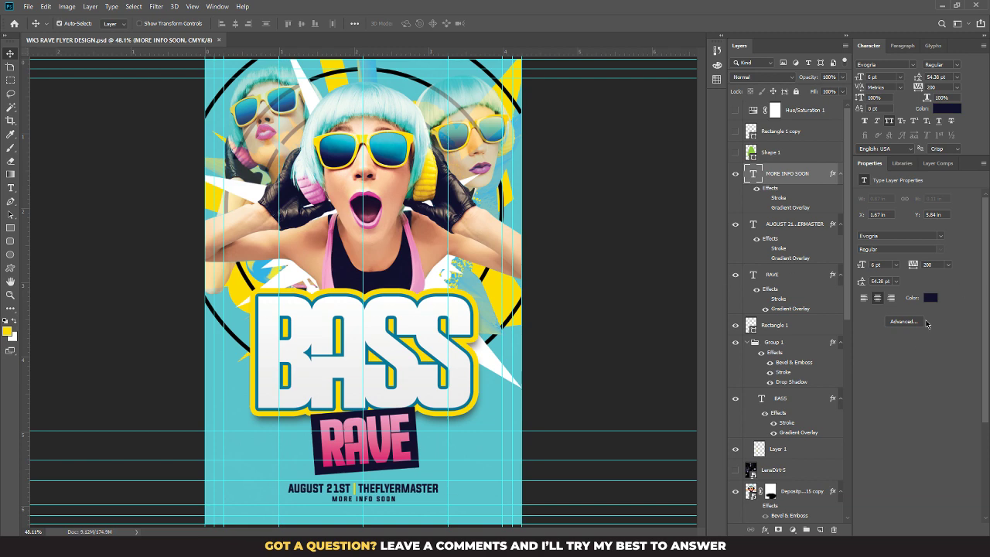
# Step: Hide the guides and check the whole flyer at reduced and enlarged size
pyautogui.hotkey('ctrl', ';')
pyautogui.hotkey('ctrl', '-')
pyautogui.hotkey('ctrl', '-')
pyautogui.hotkey('ctrl', '-')
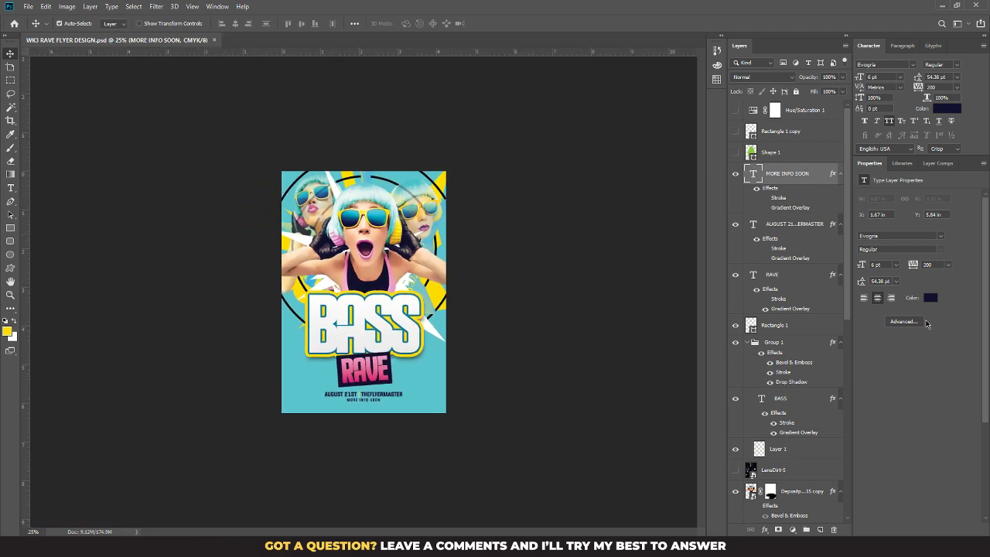
pyautogui.hotkey('ctrl', '+')
pyautogui.hotkey('ctrl', '+')
pyautogui.hotkey('ctrl', '+')
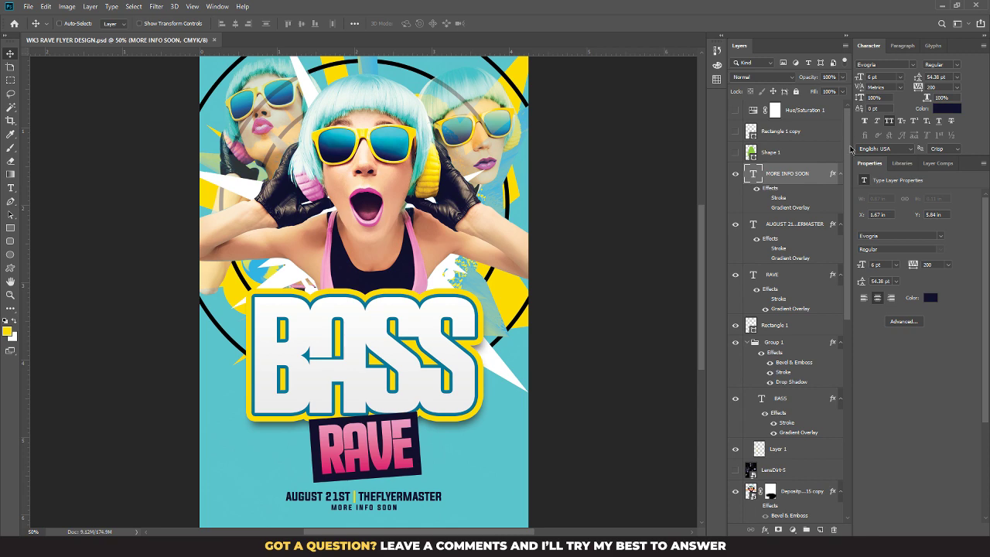
# Step: Toggle the main woman's photo layer off and on and look over the flyer's layers
pyautogui.moveTo(848, 137); pyautogui.dragTo(766, 262)
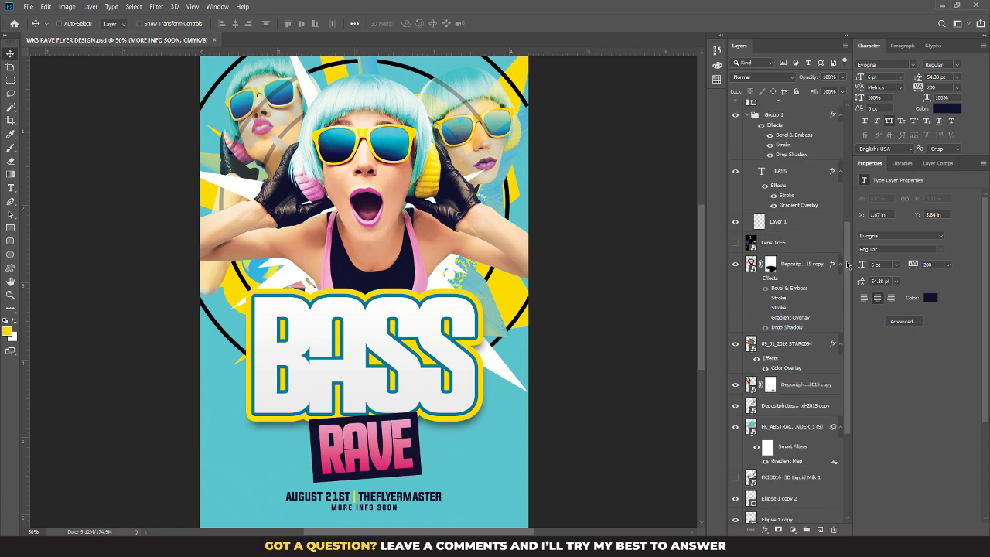
pyautogui.click(737, 265)
pyautogui.click(737, 265)
pyautogui.scroll(-3, 774, 348)
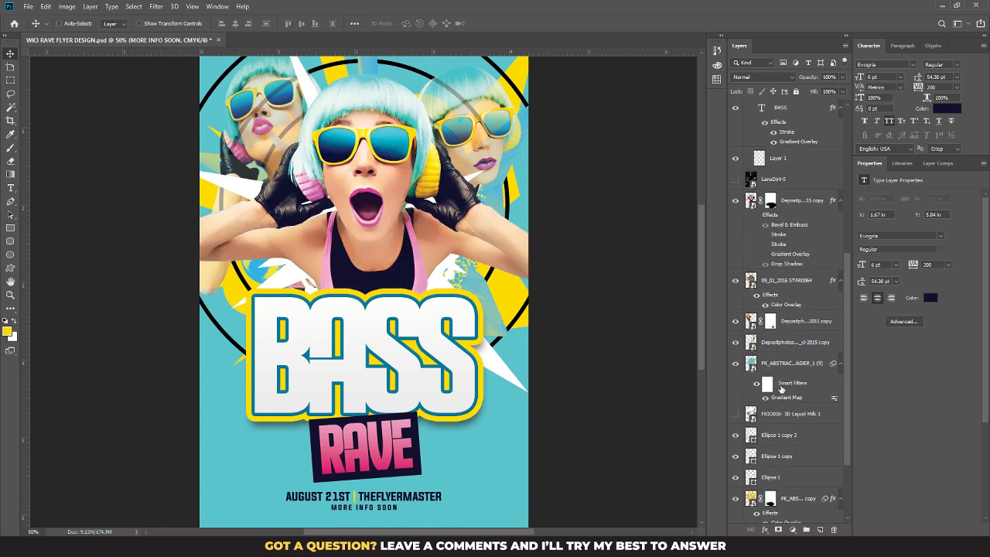
pyautogui.scroll(12, 781, 389)
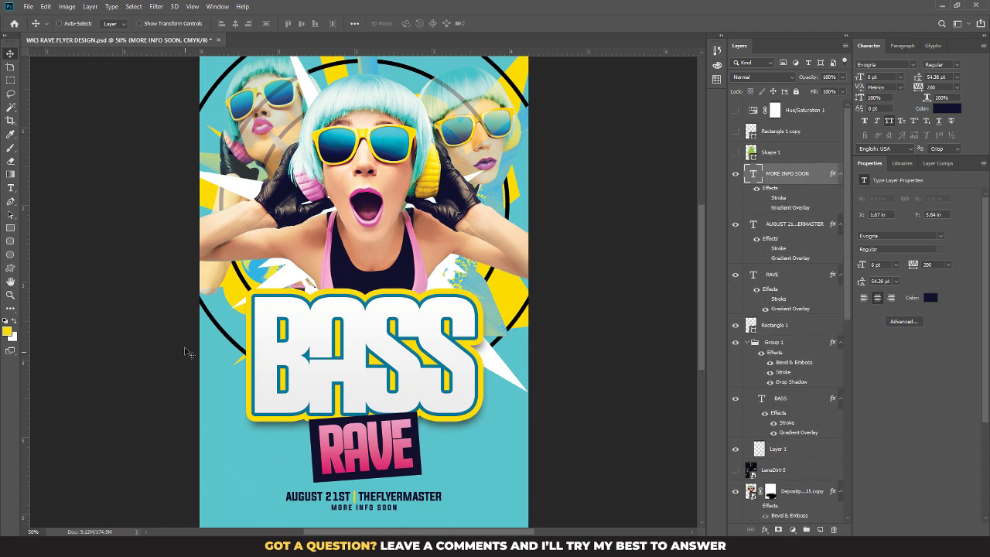
pyautogui.hotkey('ctrl', '-')
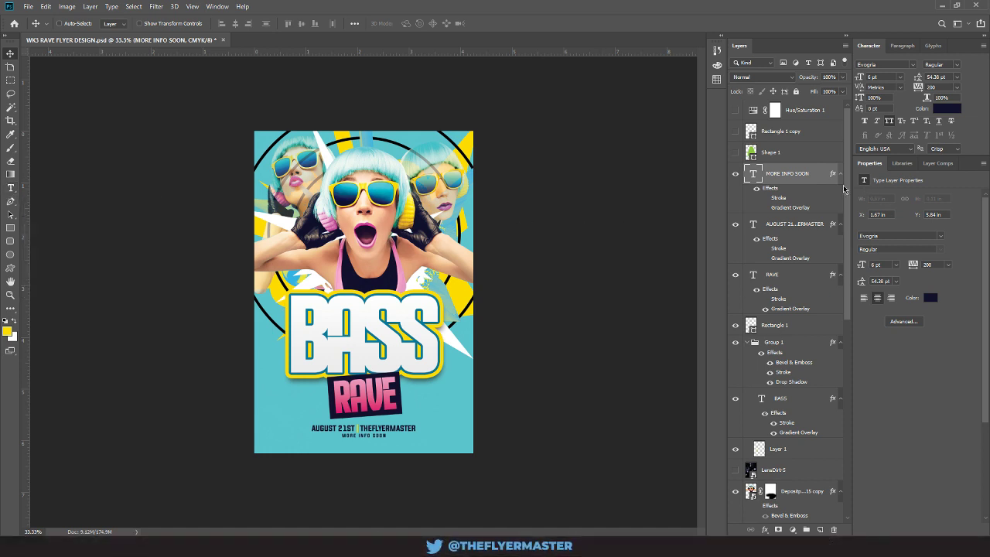
# Step: Set the foreground colour to a dark teal derived from the flyer's sampled turquoise background
pyautogui.click(791, 531)
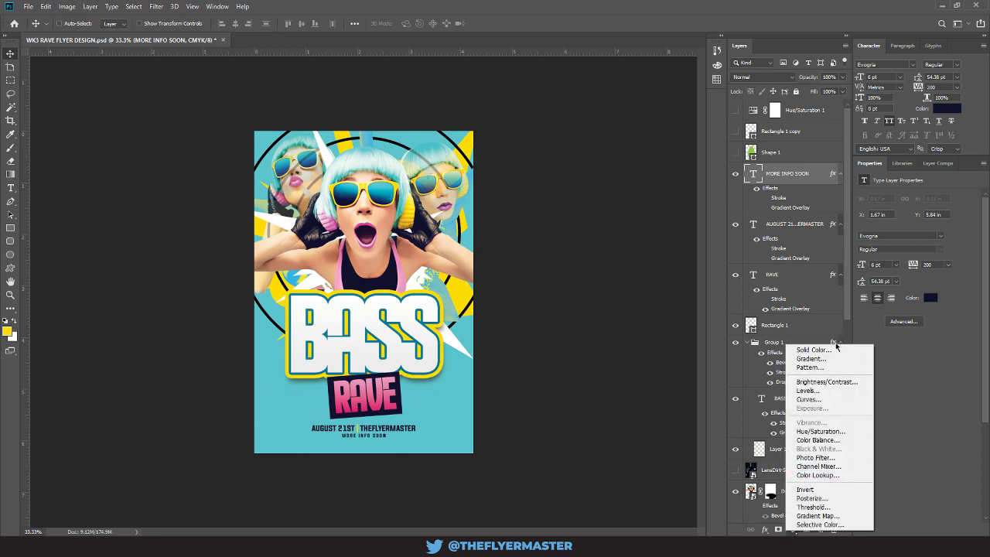
pyautogui.click(10, 331)
pyautogui.click(10, 331)
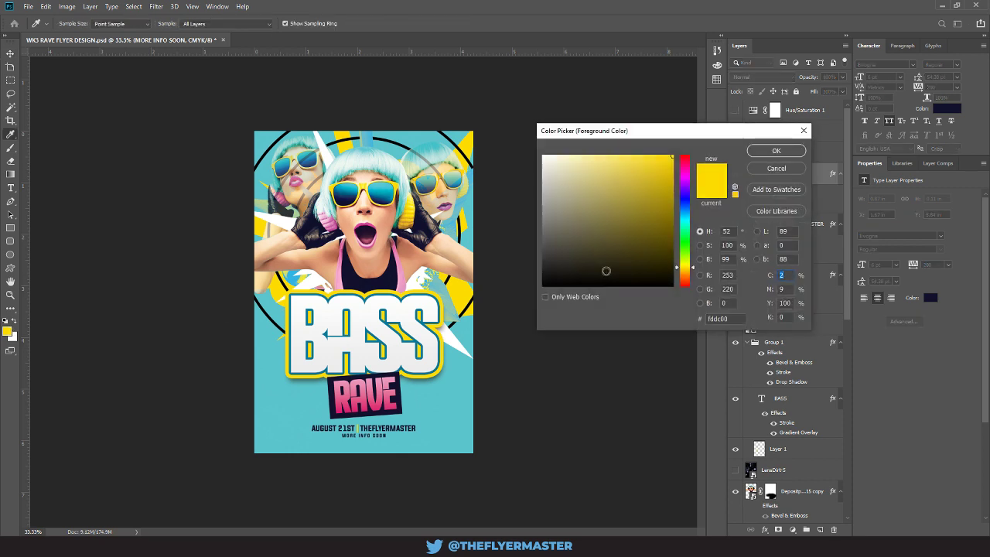
pyautogui.click(465, 438)
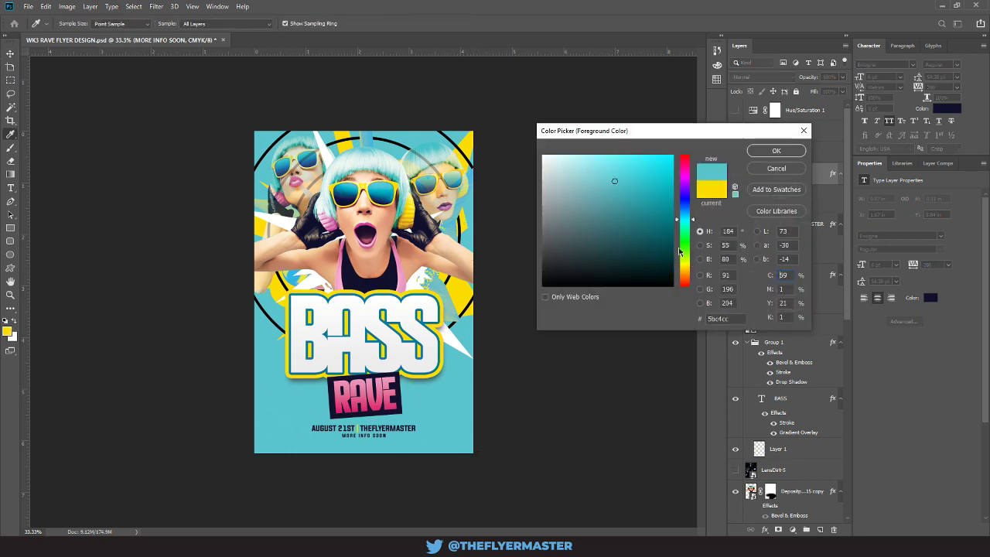
pyautogui.click(776, 150)
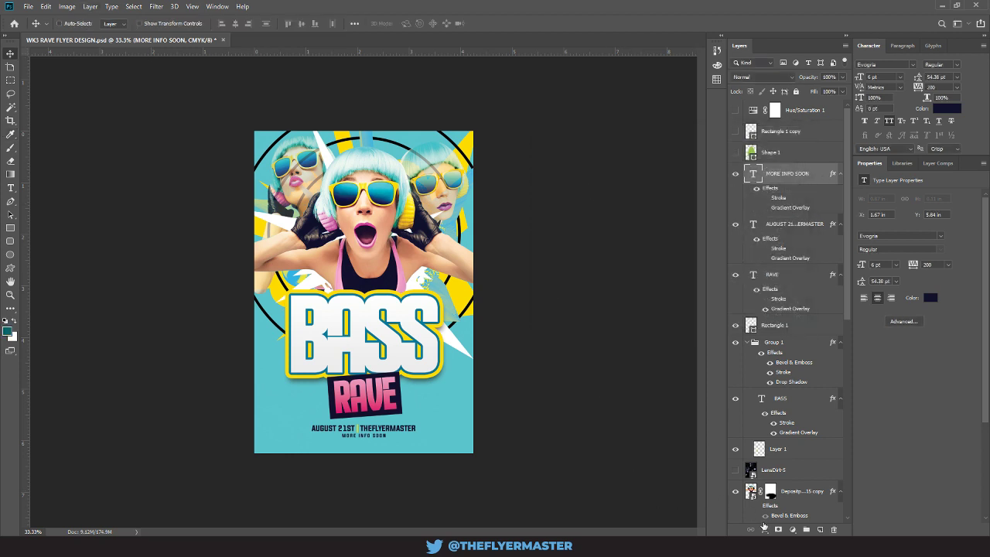
# Step: Add a gradient fill layer above the text with Radial style, reversed, at 210% scale
pyautogui.click(793, 531)
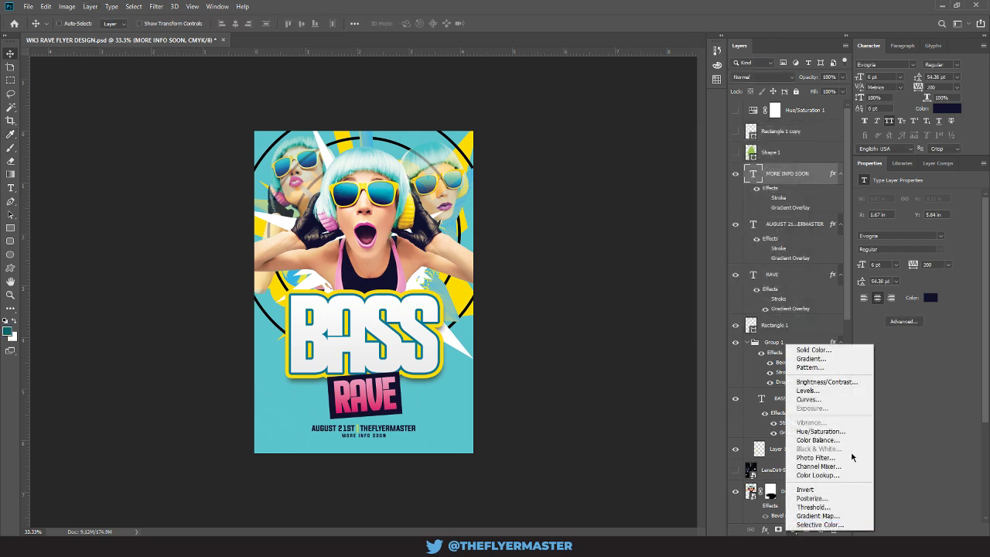
pyautogui.click(827, 363)
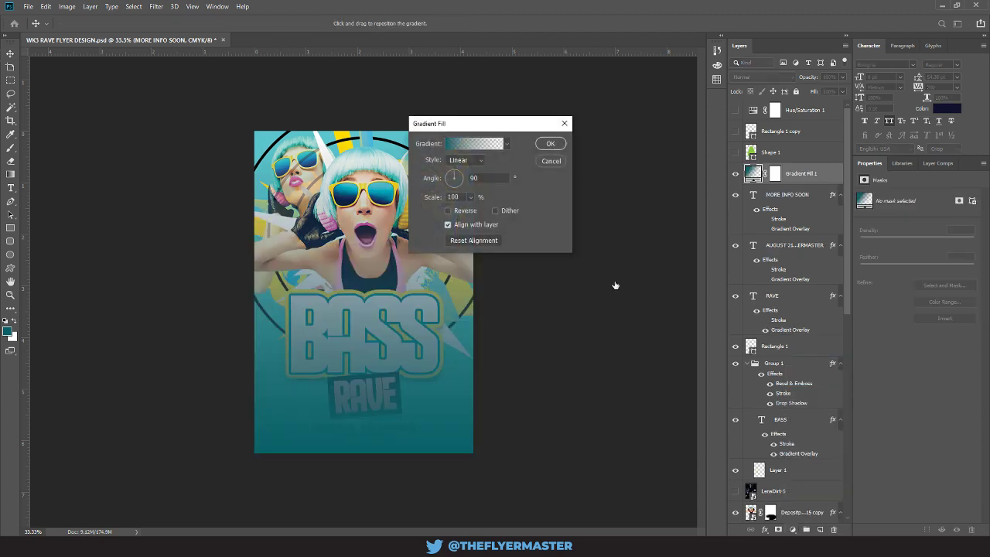
pyautogui.click(480, 161)
pyautogui.click(473, 178)
pyautogui.click(456, 212)
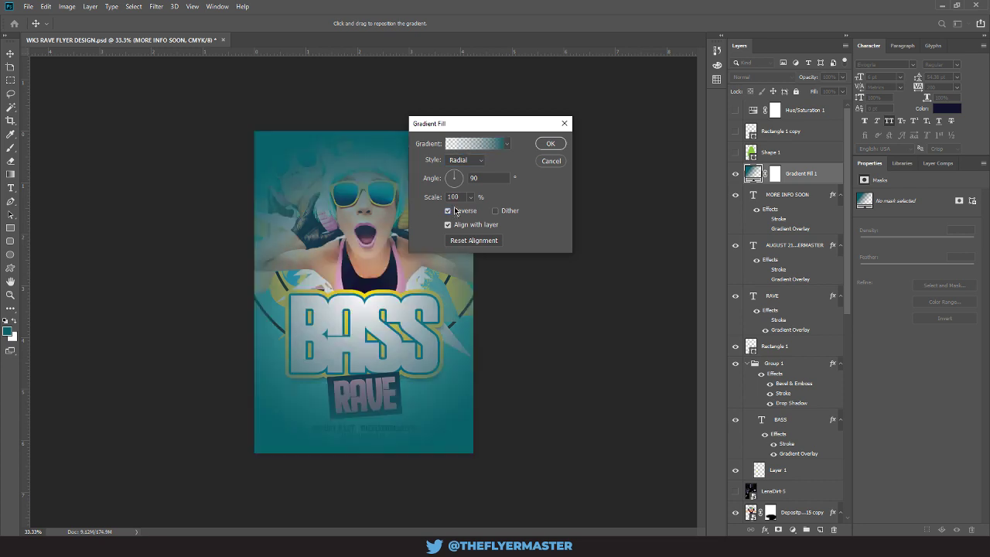
pyautogui.moveTo(476, 126); pyautogui.dragTo(667, 122)
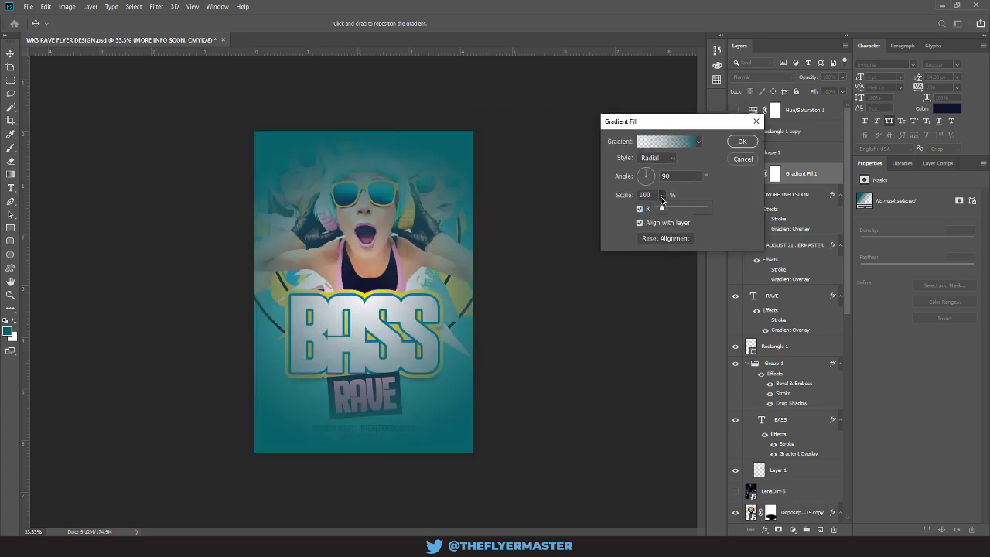
pyautogui.moveTo(661, 209); pyautogui.dragTo(668, 211)
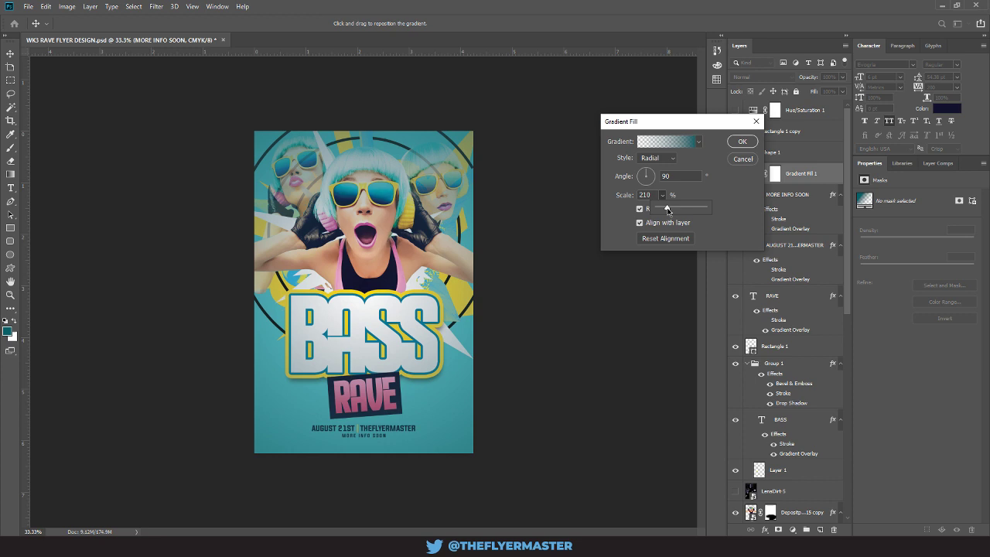
pyautogui.click(742, 142)
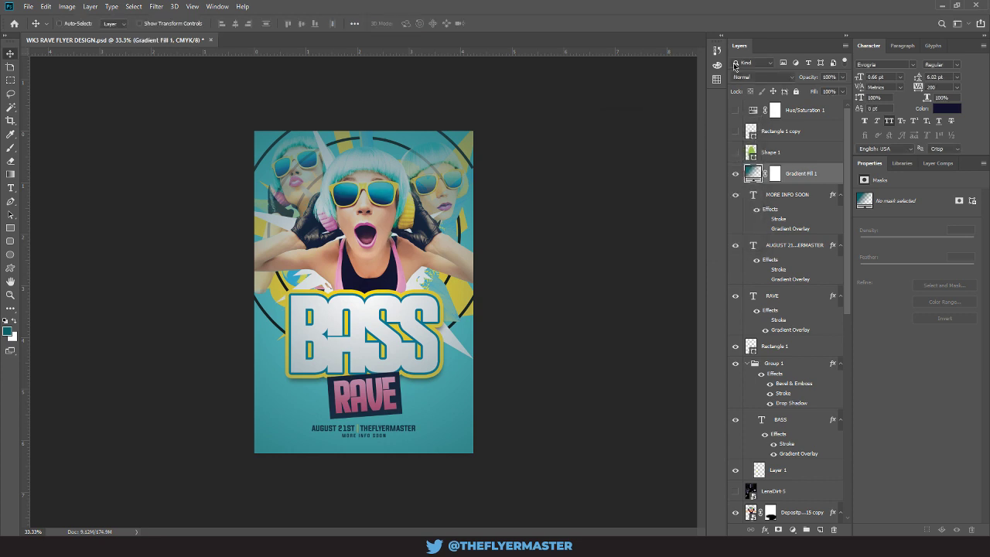
# Step: Set the gradient fill layer's blend mode to Color Burn and check the flyer enlarged
pyautogui.scroll(-3, 745, 80)
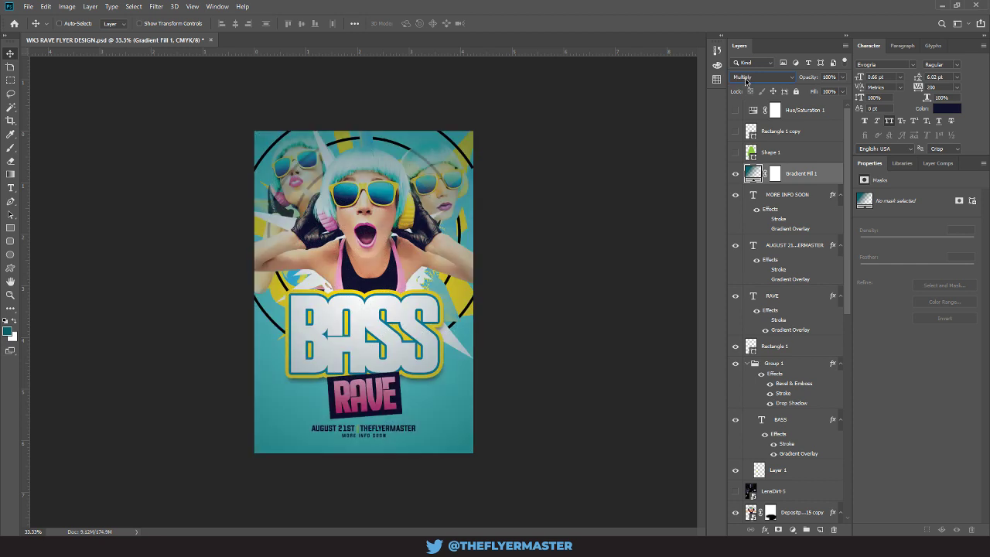
pyautogui.scroll(-2, 745, 79)
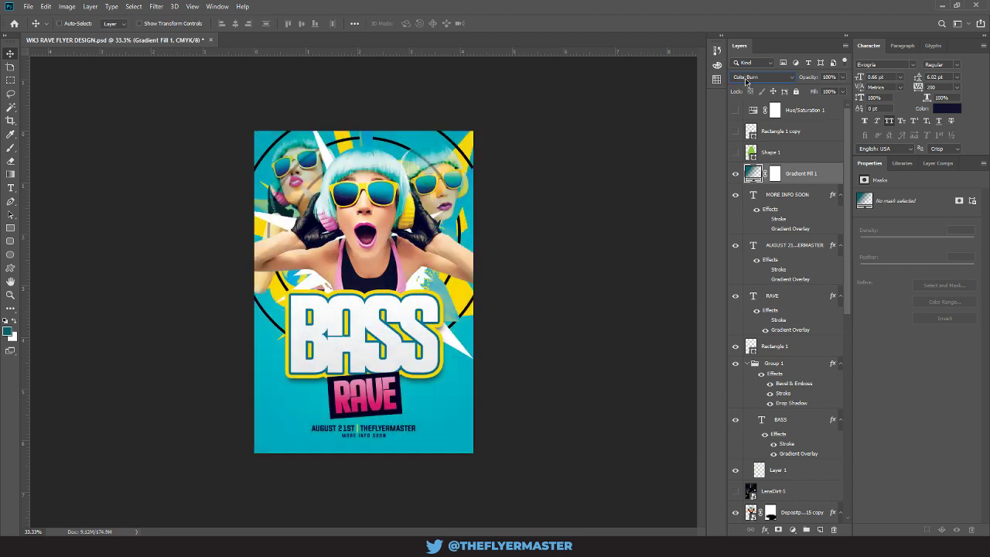
pyautogui.scroll(1, 745, 79)
pyautogui.hotkey('ctrl', '+')
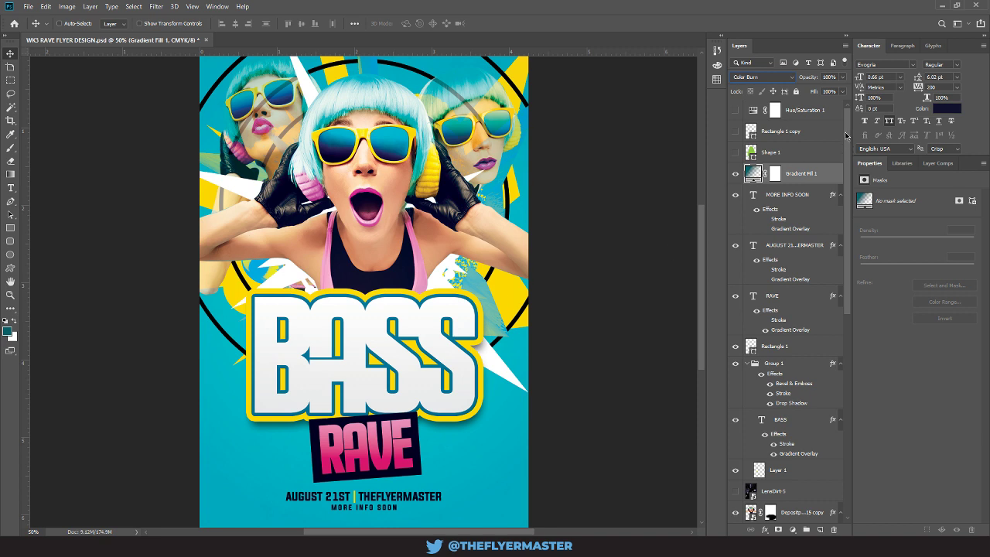
# Step: Raise the opacity of the dark texture layer above the base colour fill to 24%
pyautogui.scroll(-1, 845, 140)
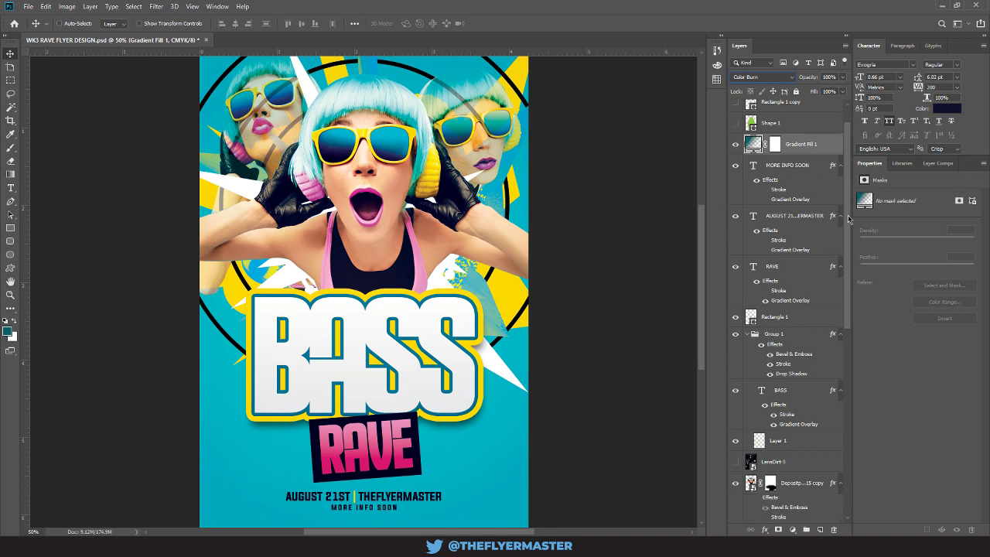
pyautogui.scroll(-10, 847, 219)
pyautogui.click(787, 473)
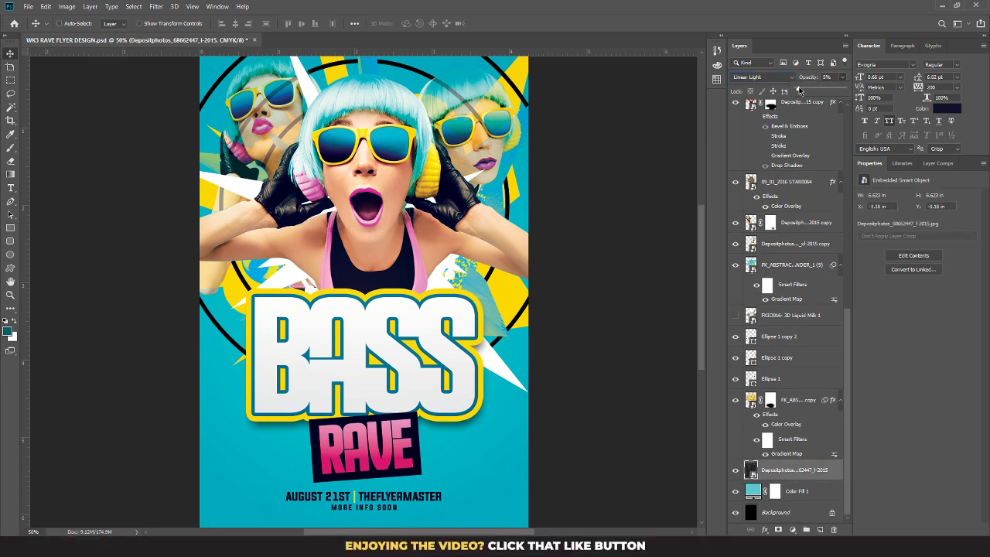
pyautogui.moveTo(803, 91); pyautogui.dragTo(809, 91)
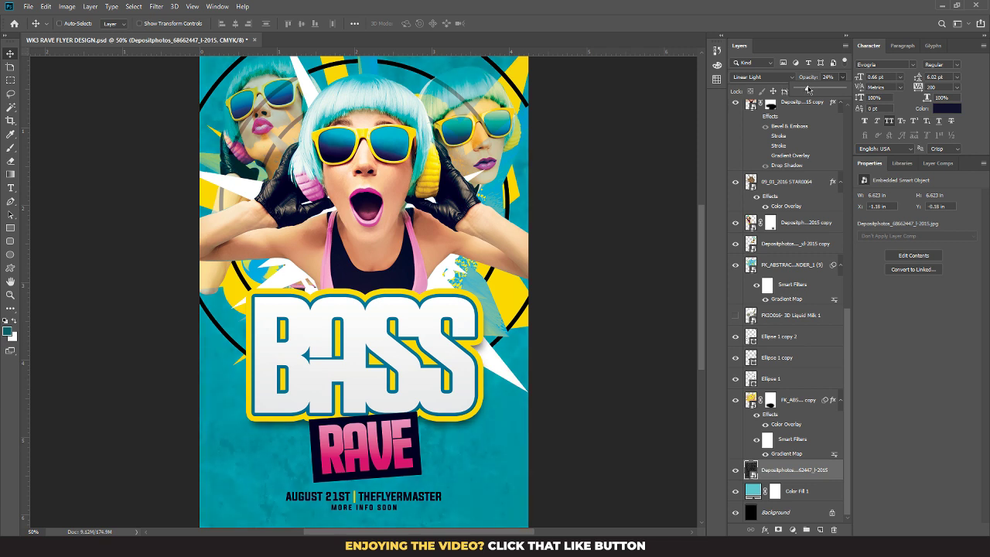
pyautogui.moveTo(807, 90); pyautogui.dragTo(806, 89)
pyautogui.hotkey('ctrl', '-')
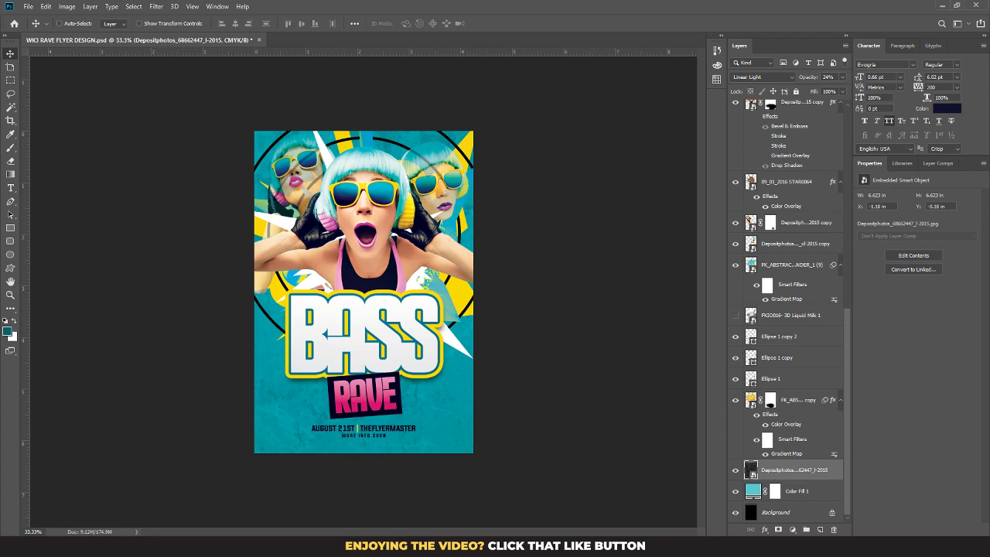
# Step: Add a mask to the texture layer and erase the texture behind the women with a large soft eraser, size 1000
pyautogui.click(778, 529)
pyautogui.press('e')
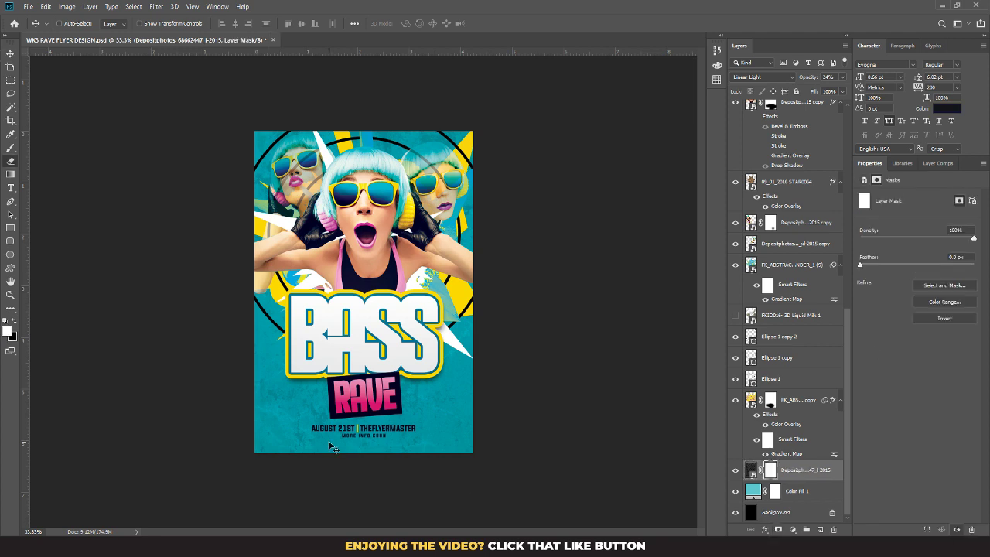
pyautogui.rightClick(370, 230)
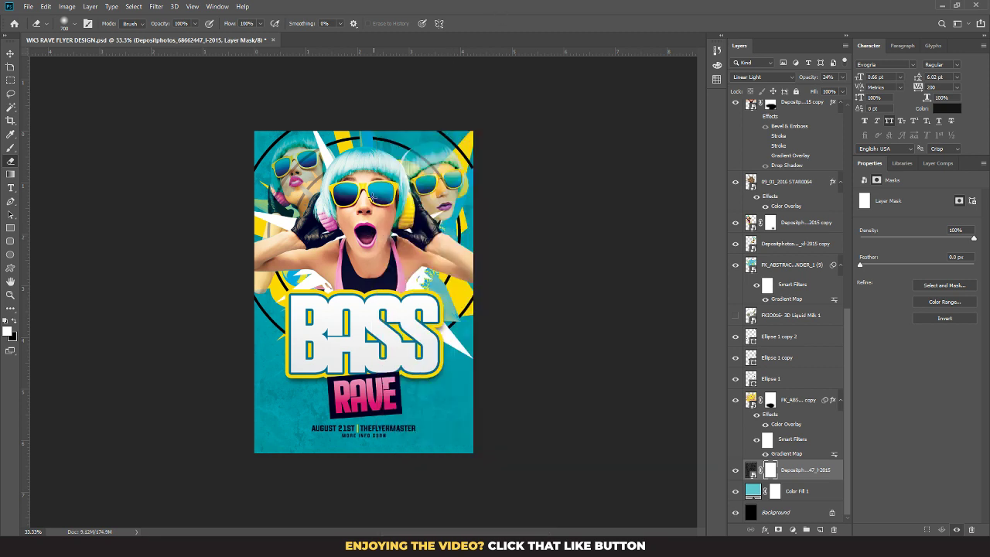
pyautogui.moveTo(372, 196); pyautogui.dragTo(369, 209)
pyautogui.press(']')
pyautogui.click(367, 198)
pyautogui.click(369, 197)
pyautogui.click(314, 177)
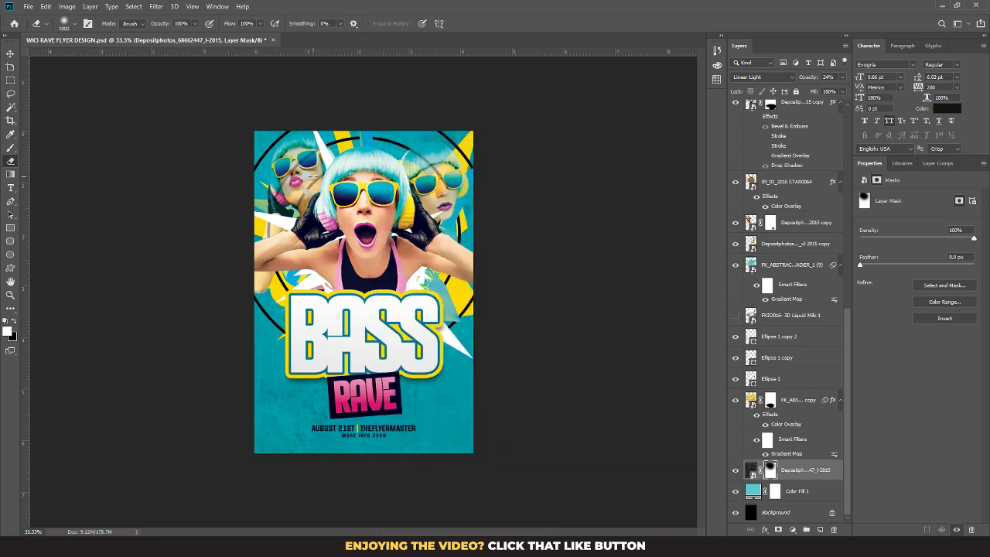
pyautogui.click(405, 200)
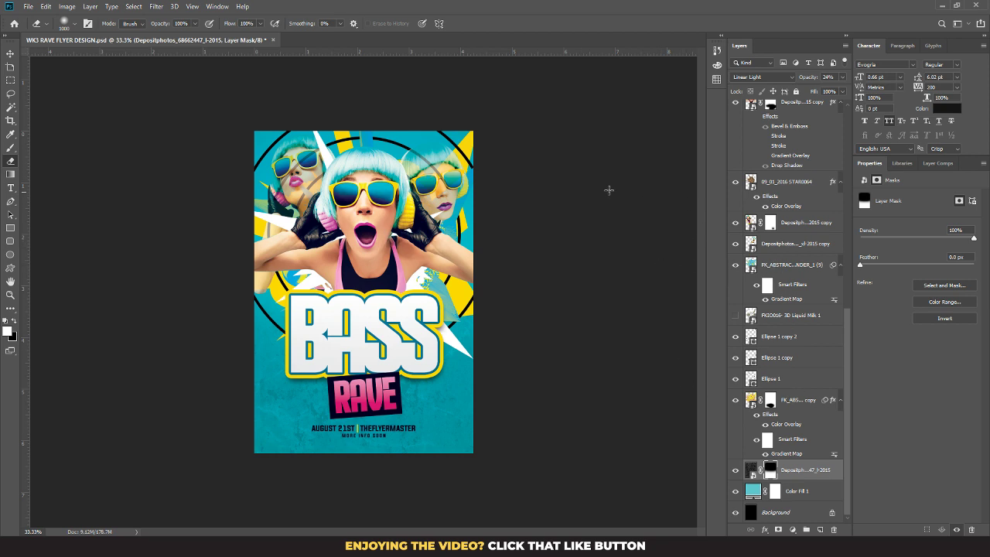
# Step: Lower the opacity of the two side women's photo layers together to 68%
pyautogui.scroll(1, 789, 248)
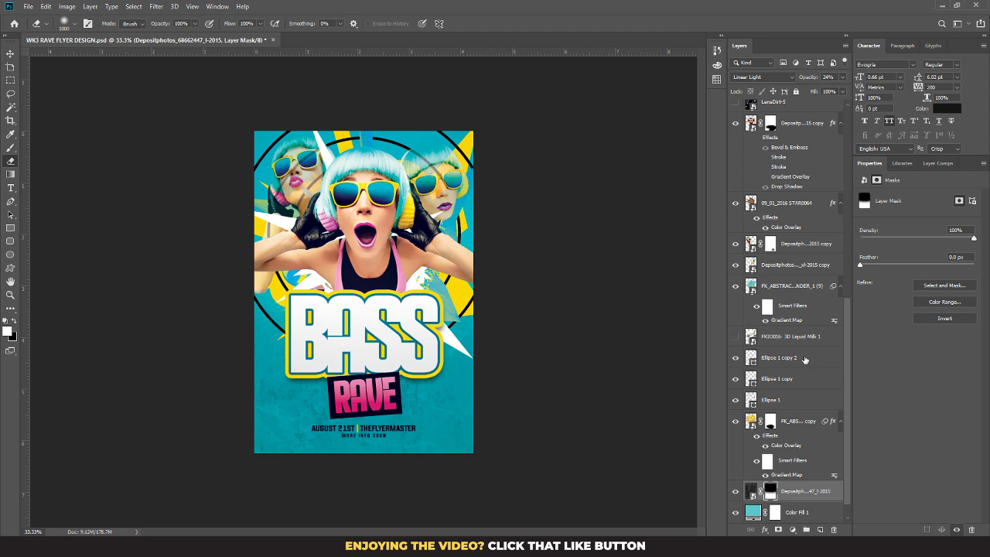
pyautogui.click(803, 246)
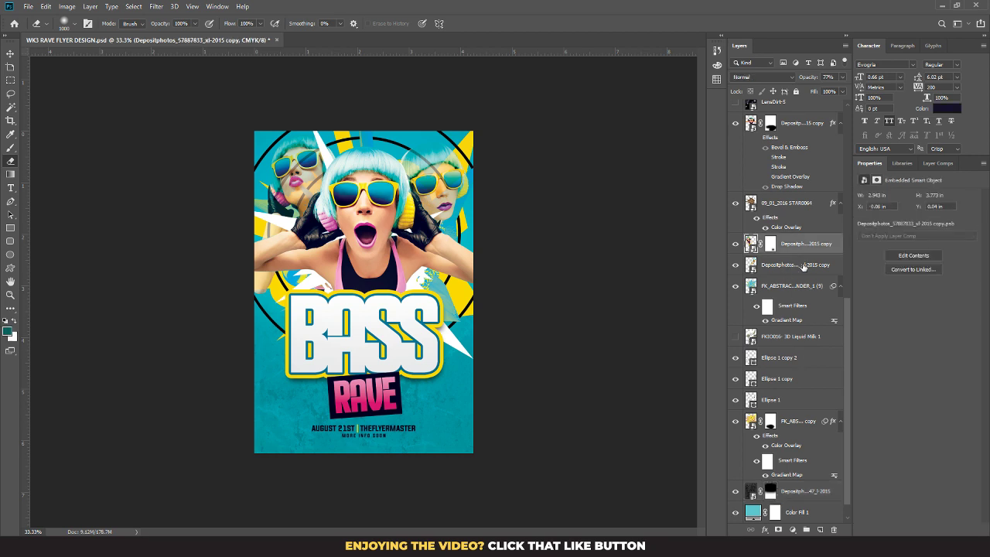
pyautogui.keyDown('shift'); pyautogui.click(803, 265); pyautogui.keyUp('shift')
pyautogui.click(842, 78)
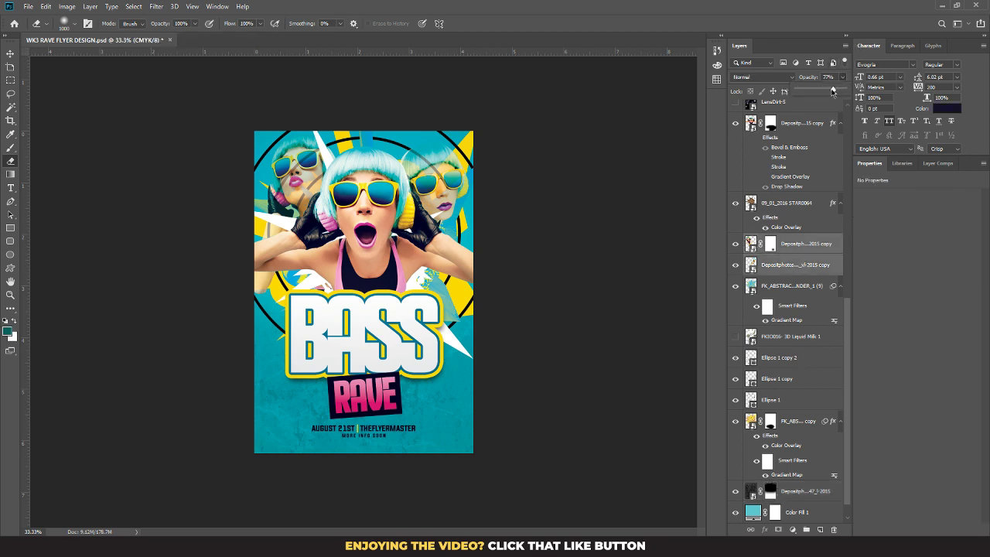
pyautogui.moveTo(833, 91)
pyautogui.mouseDown()
pyautogui.moveTo(861, 93)
pyautogui.moveTo(827, 91)
pyautogui.mouseUp()
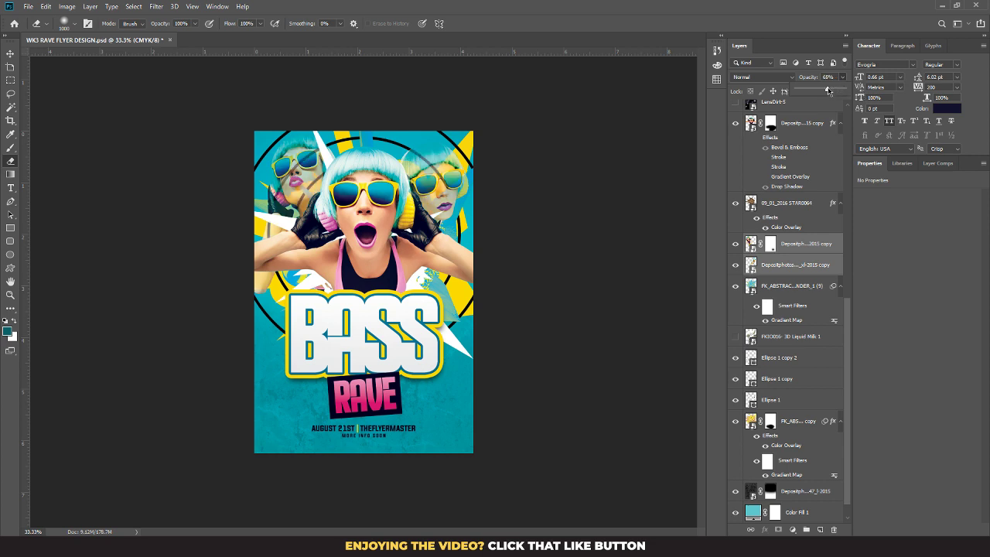
# Step: Group the three ellipse ring layers
pyautogui.click(767, 359)
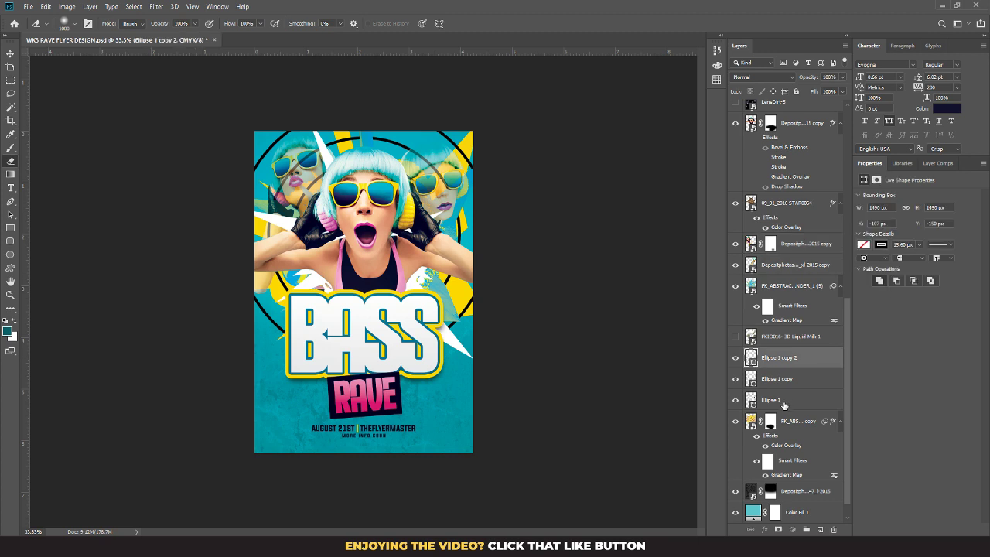
pyautogui.keyDown('shift'); pyautogui.click(783, 402); pyautogui.keyUp('shift')
pyautogui.hotkey('ctrl', 'g')
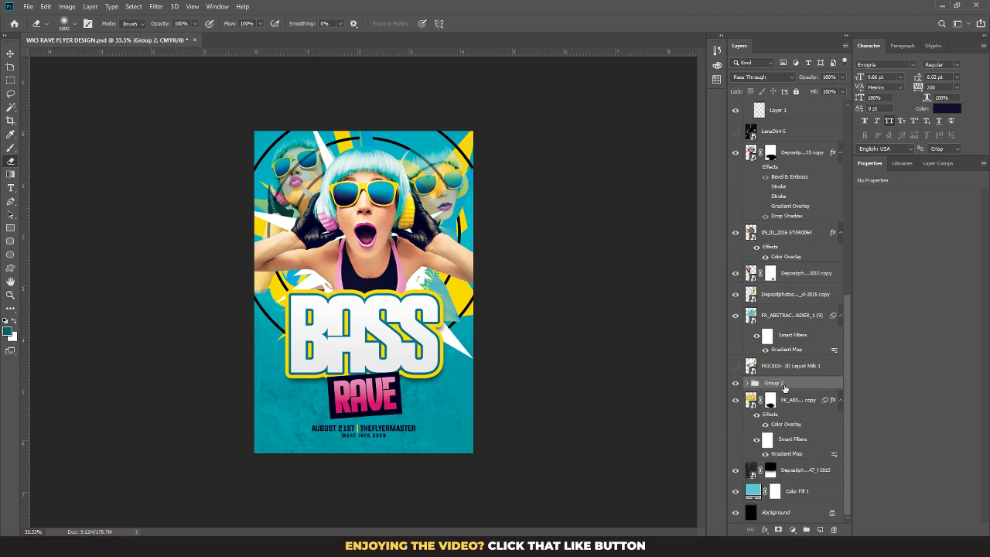
# Step: Add a gradient overlay to the rings group using the Violet, Orange preset
pyautogui.doubleClick(794, 385)
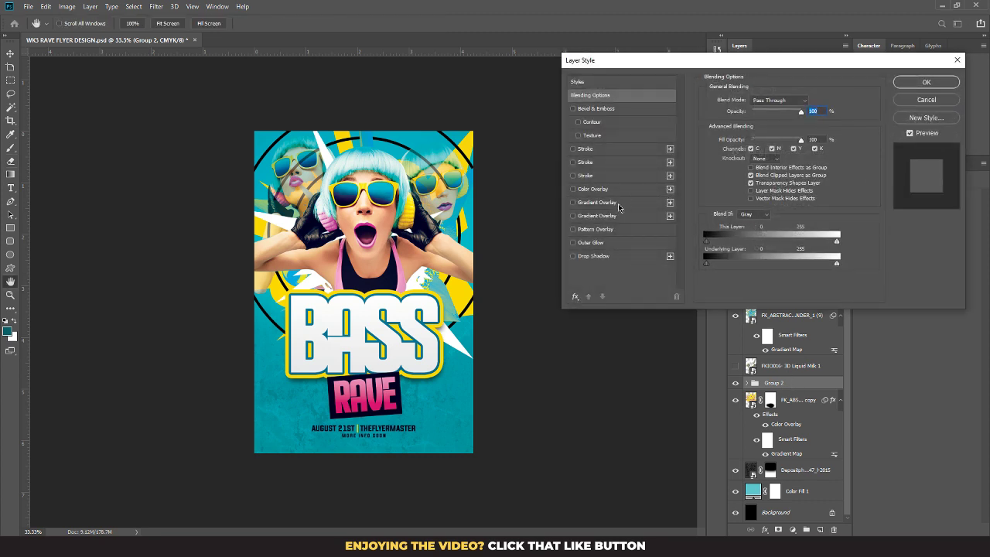
pyautogui.click(597, 215)
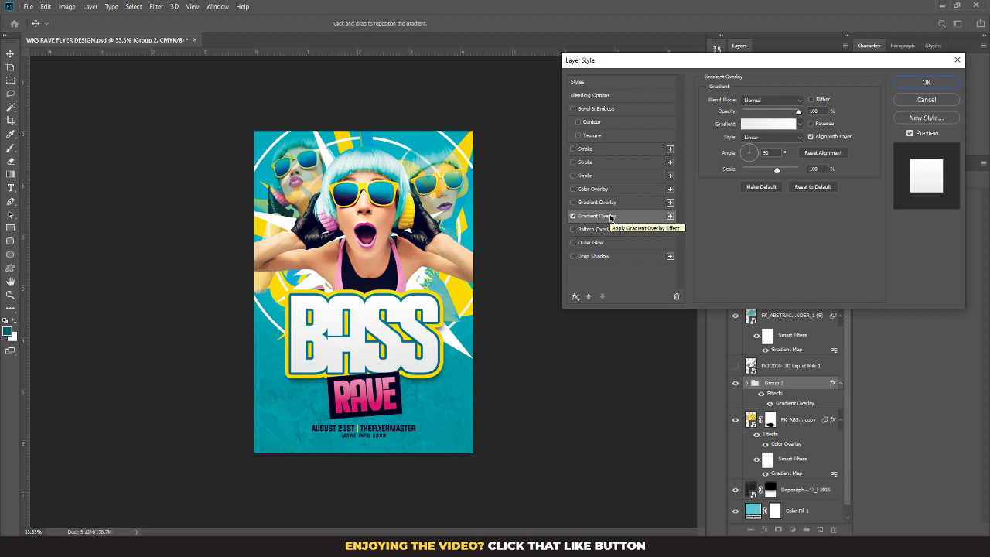
pyautogui.click(769, 124)
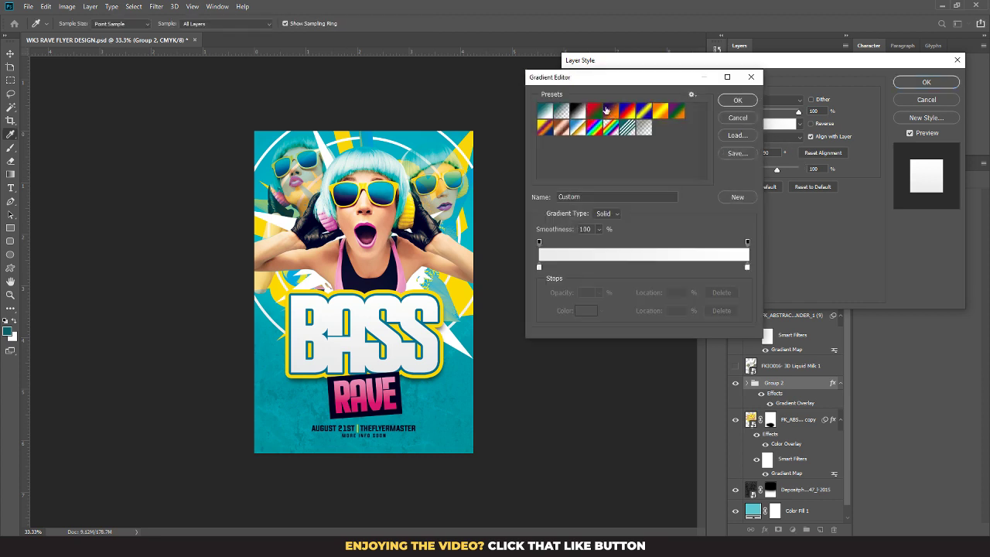
pyautogui.click(625, 114)
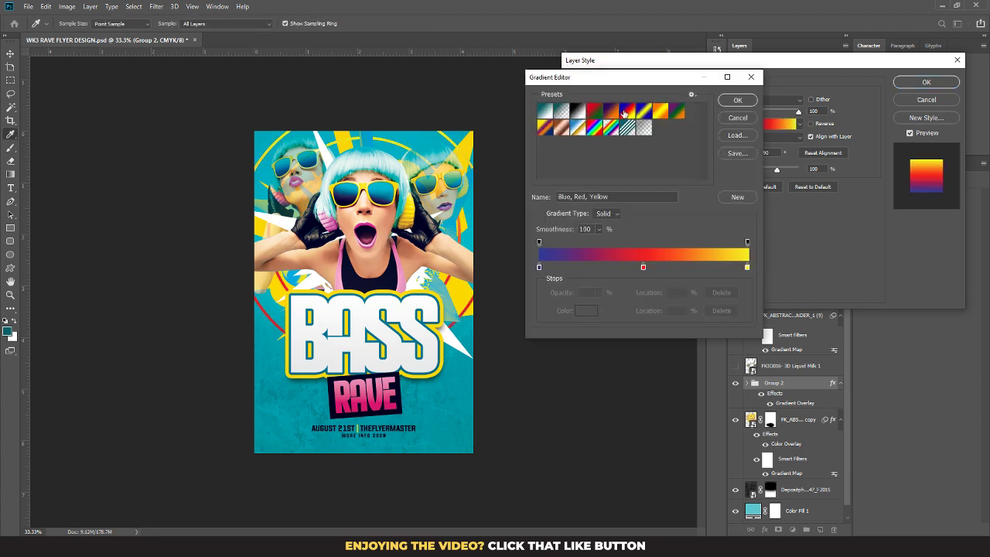
pyautogui.click(609, 112)
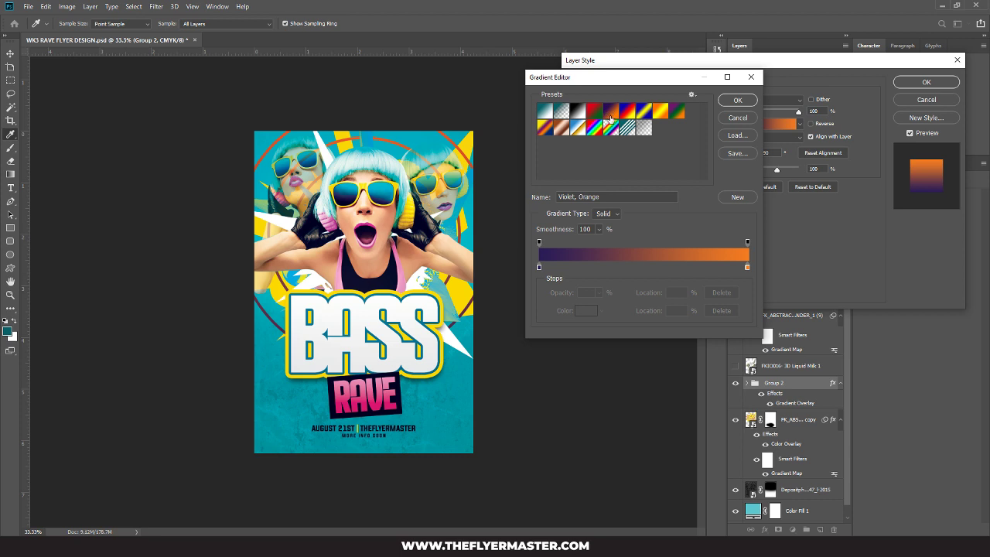
# Step: Recolour the rings' gradient stops with pink sampled from the main woman's top and yellow sampled from her sunglasses
pyautogui.doubleClick(539, 267)
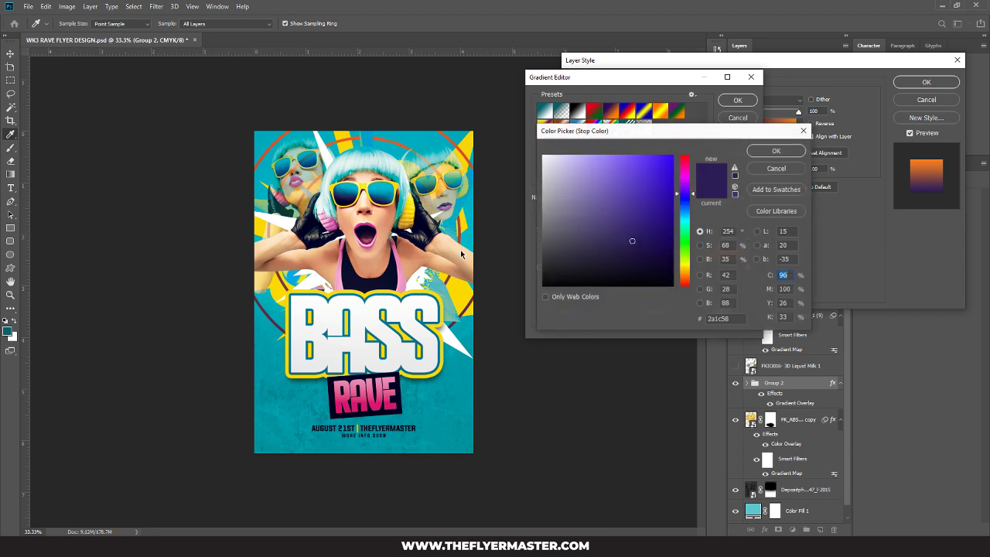
pyautogui.click(400, 278)
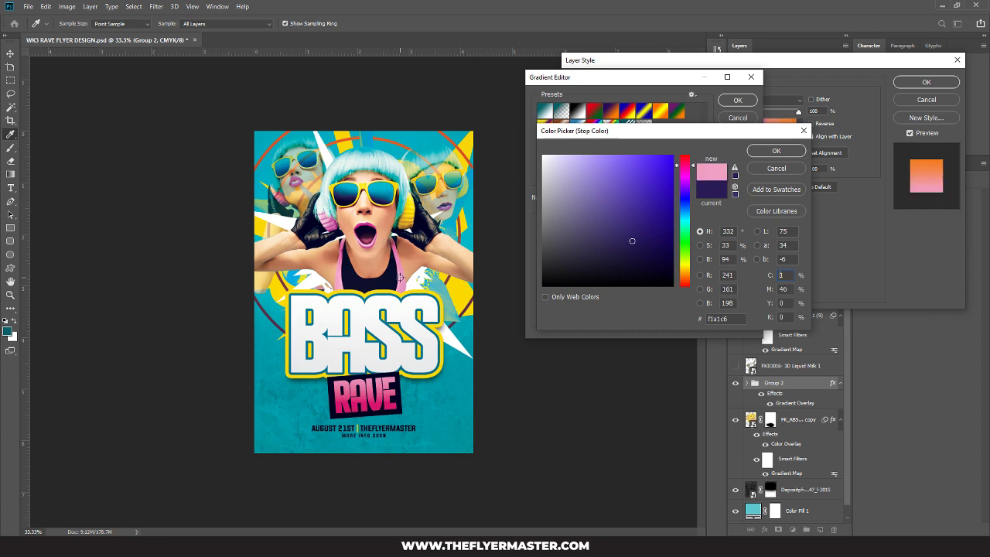
pyautogui.click(774, 150)
pyautogui.doubleClick(746, 267)
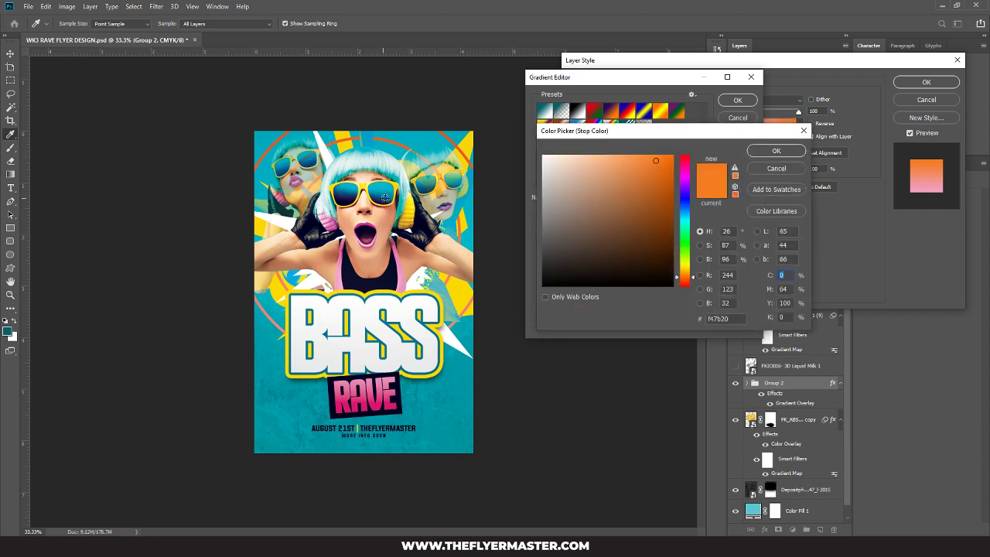
pyautogui.click(361, 186)
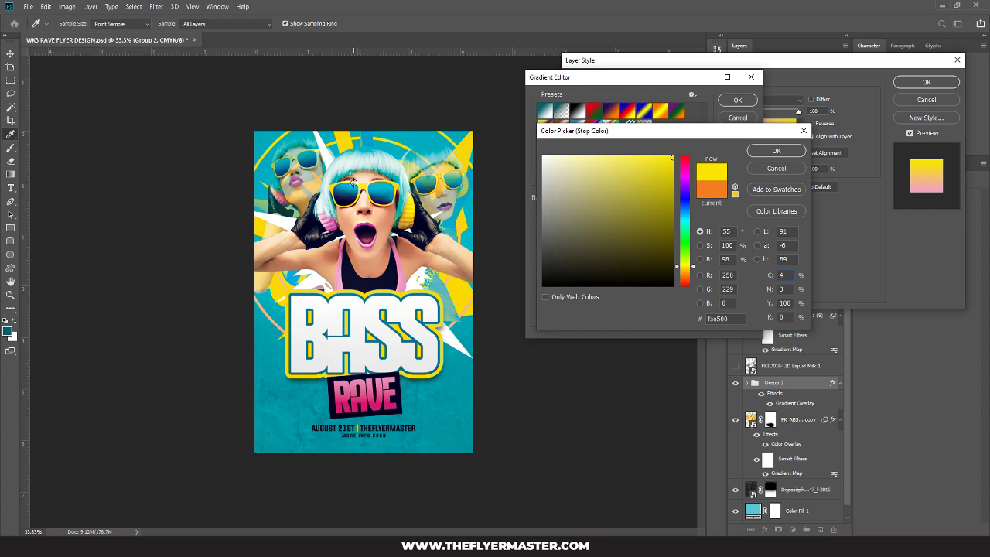
pyautogui.click(783, 152)
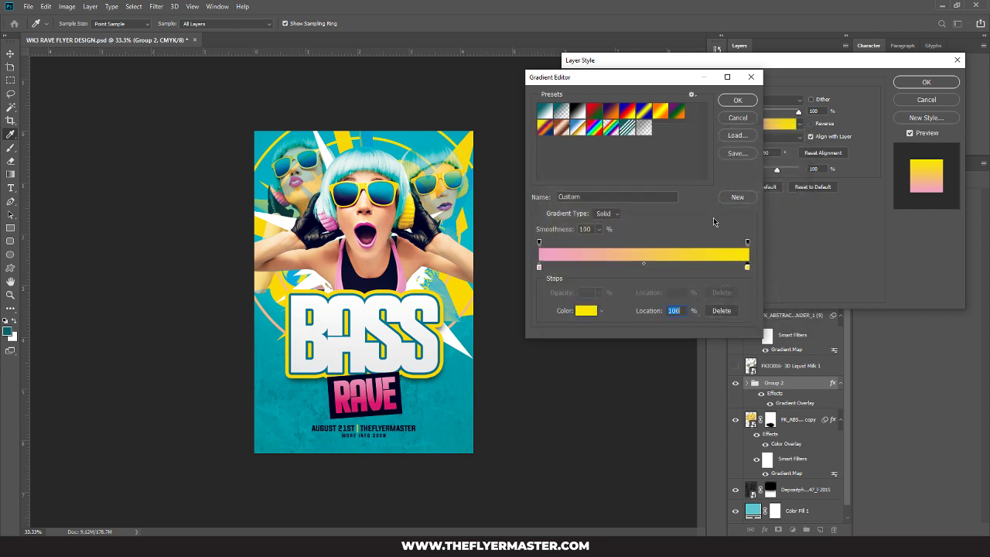
pyautogui.click(738, 101)
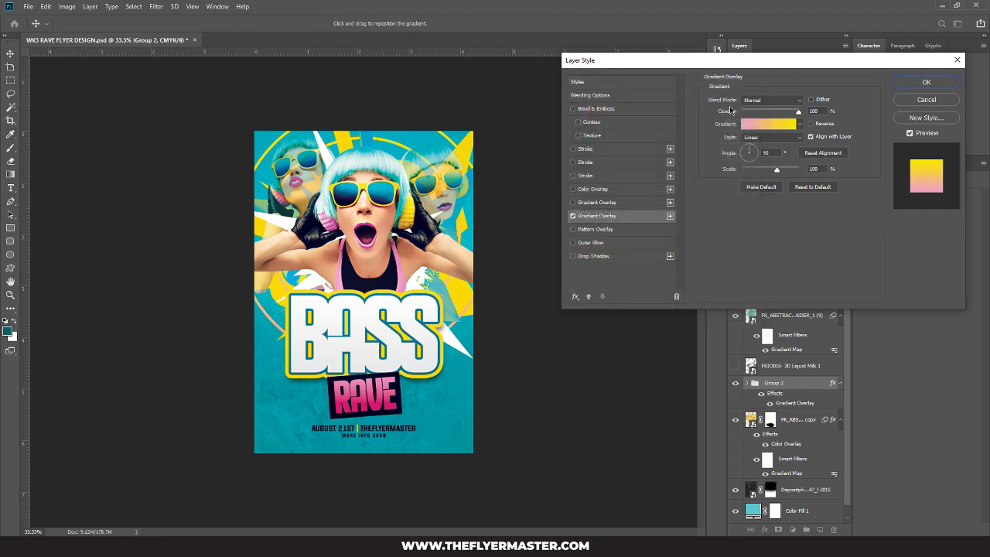
# Step: Compare the Radial style, then keep the rings' gradient overlay Linear and reverse its direction
pyautogui.click(789, 137)
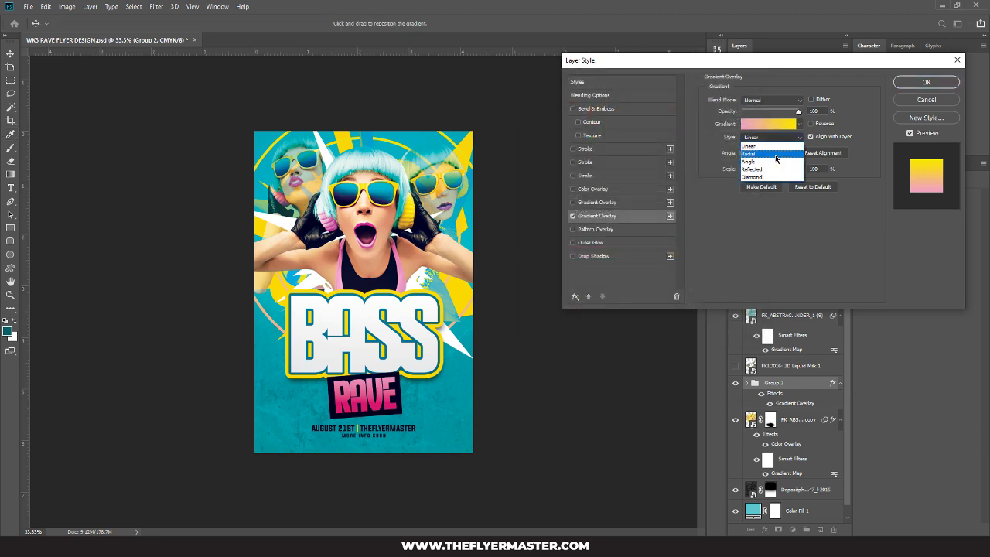
pyautogui.click(774, 153)
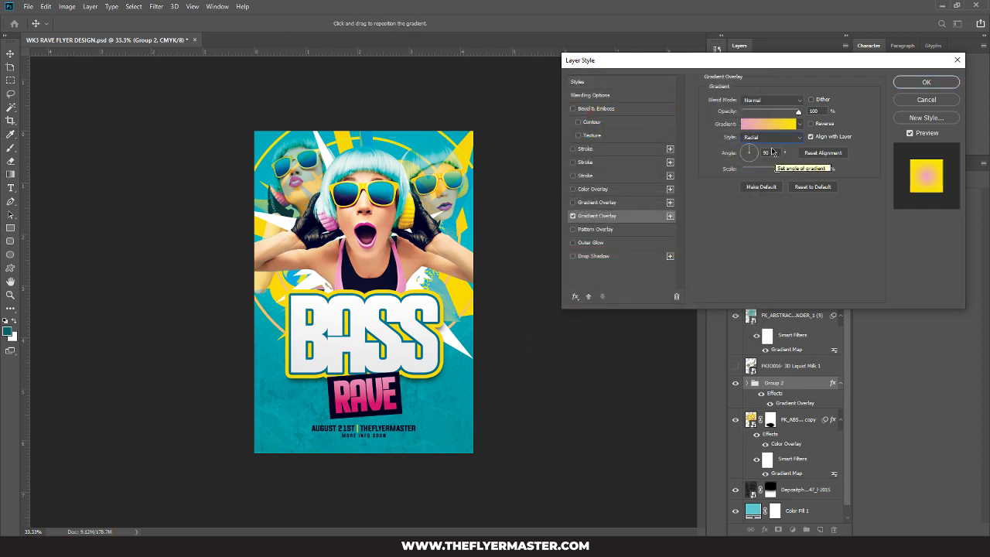
pyautogui.click(766, 138)
pyautogui.click(763, 147)
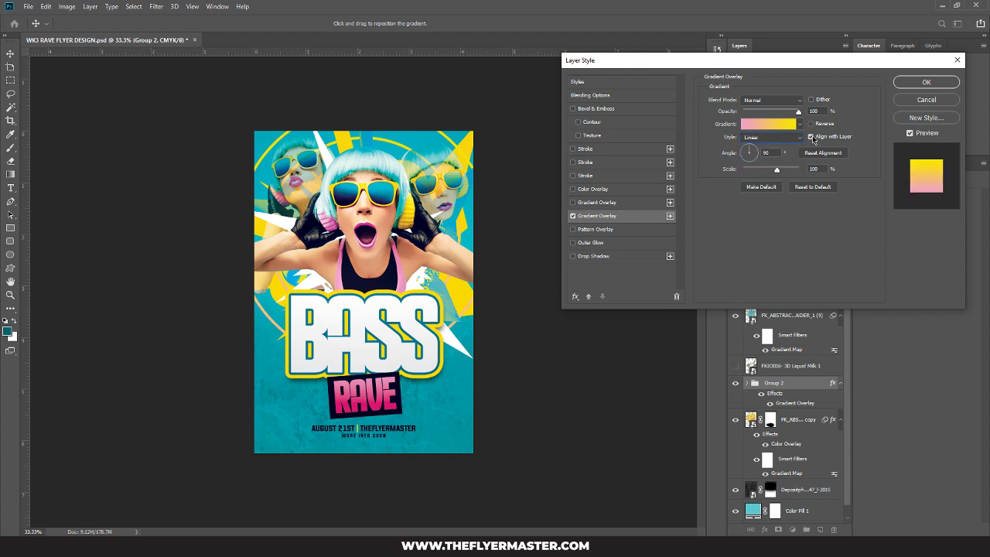
pyautogui.click(810, 125)
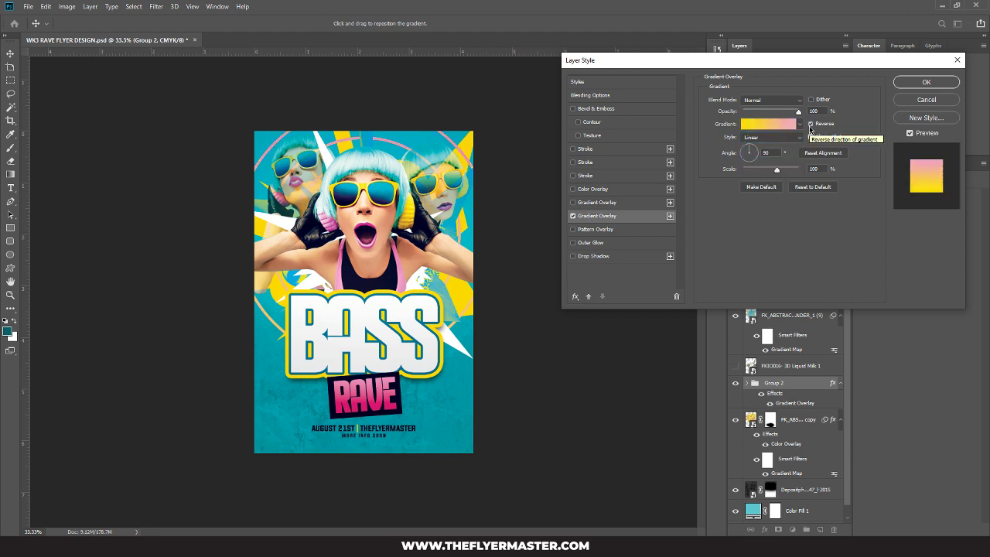
pyautogui.click(926, 82)
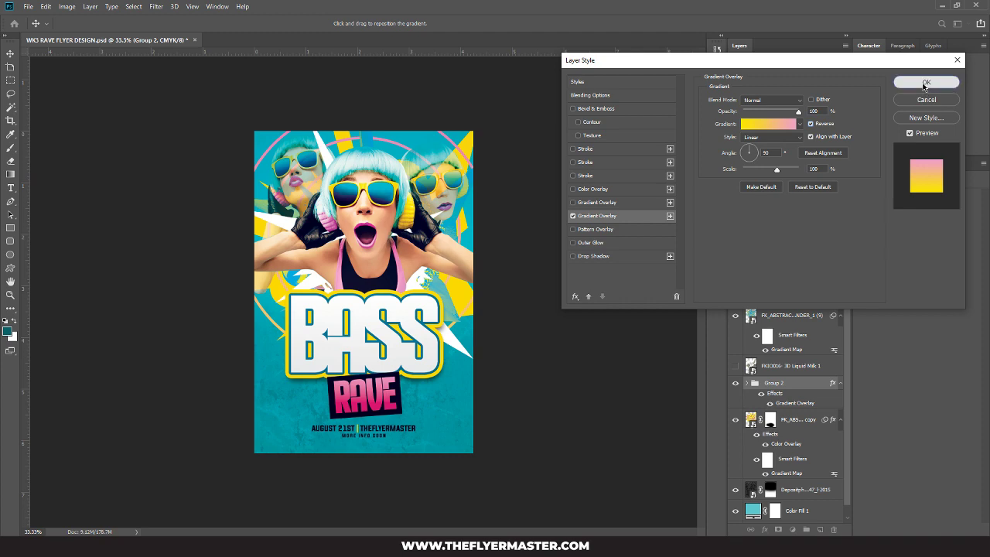
# Step: Add a mask to the rings group and erase the rings over the two side women with a soft eraser, size 200
pyautogui.press('e')
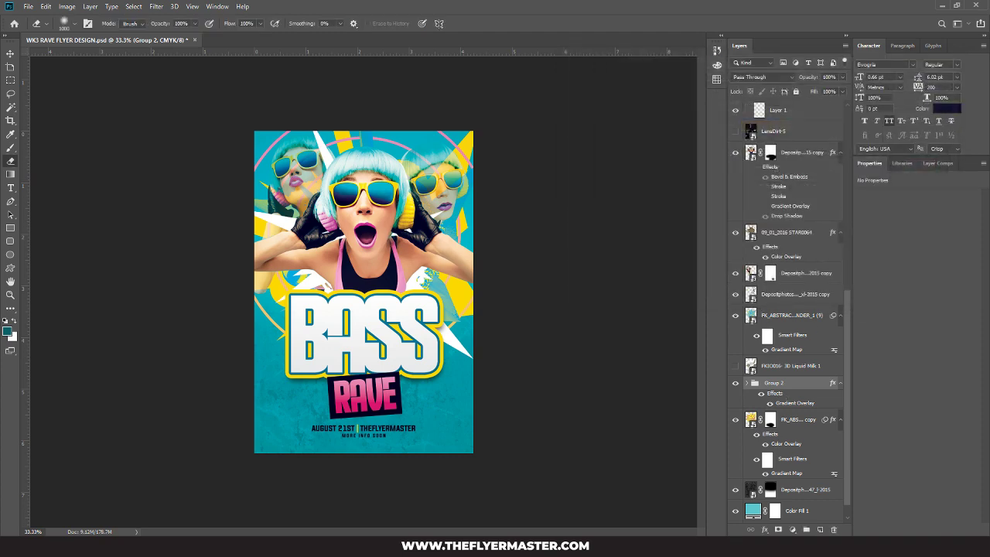
pyautogui.click(777, 528)
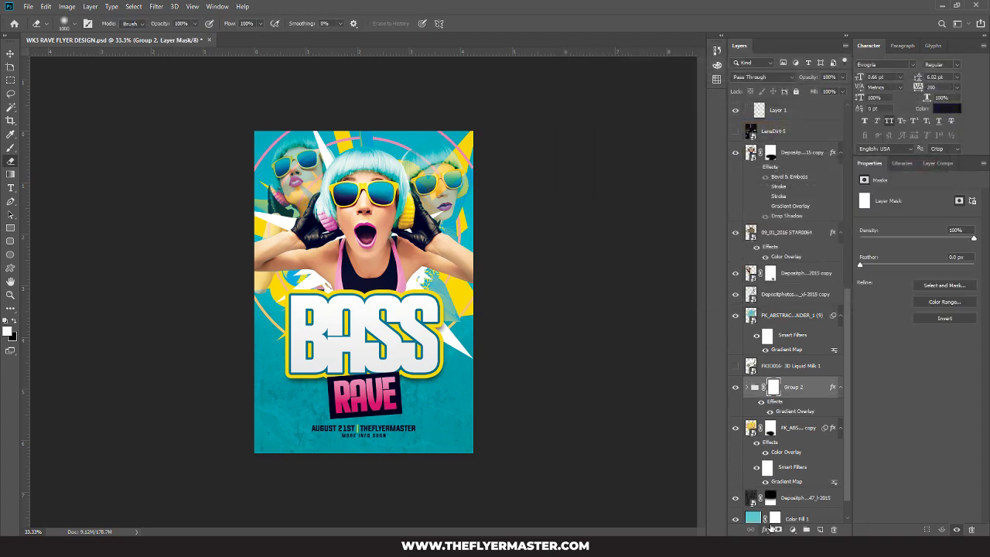
pyautogui.hotkey('ctrl', '+')
pyautogui.hotkey('ctrl', '+')
pyautogui.moveTo(436, 293); pyautogui.dragTo(392, 412)
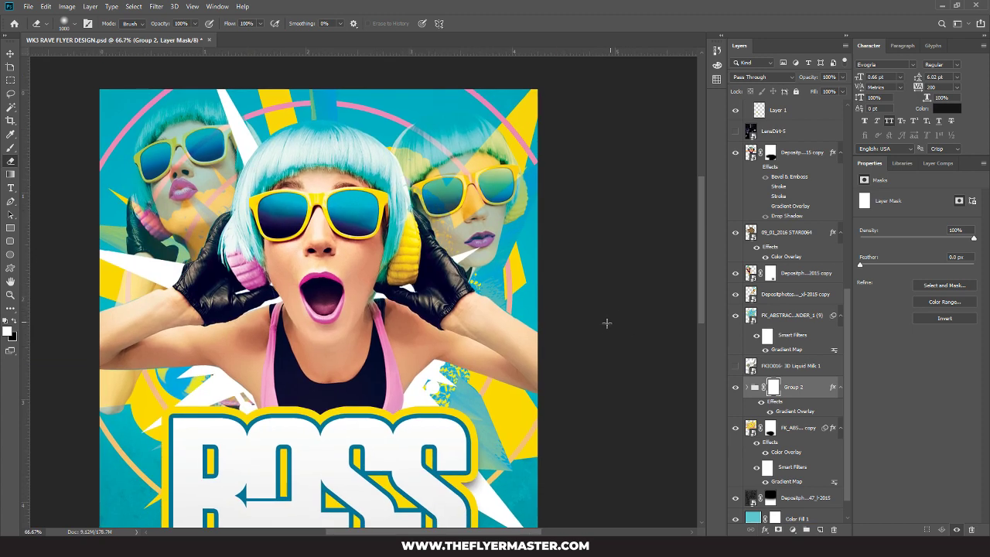
pyautogui.click(473, 177)
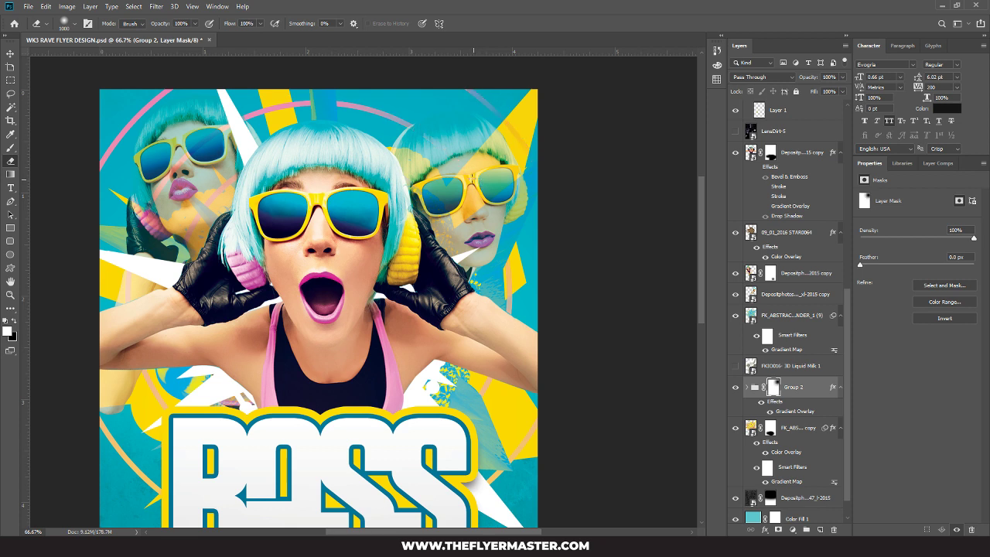
pyautogui.hotkey('ctrl', 'z')
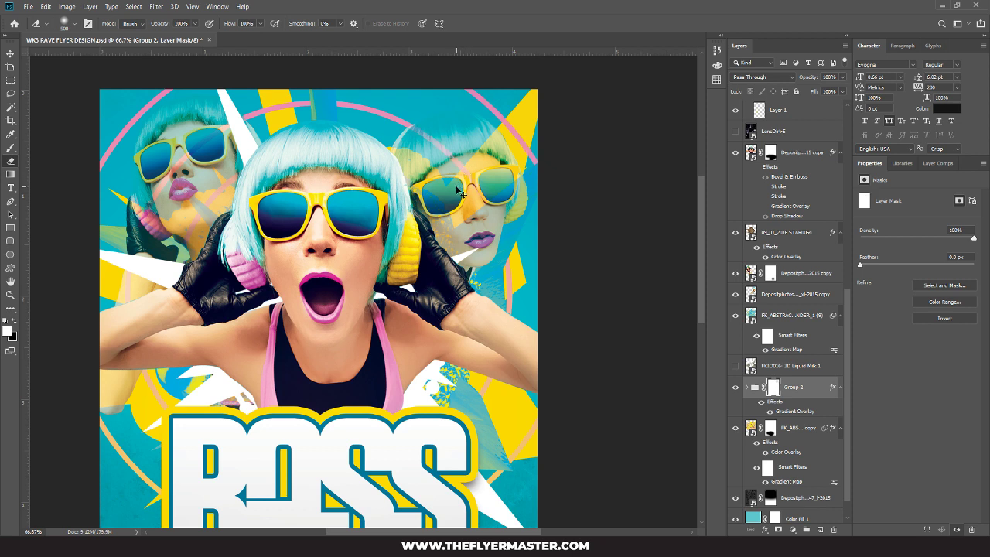
pyautogui.hotkey('ctrl', 'z')
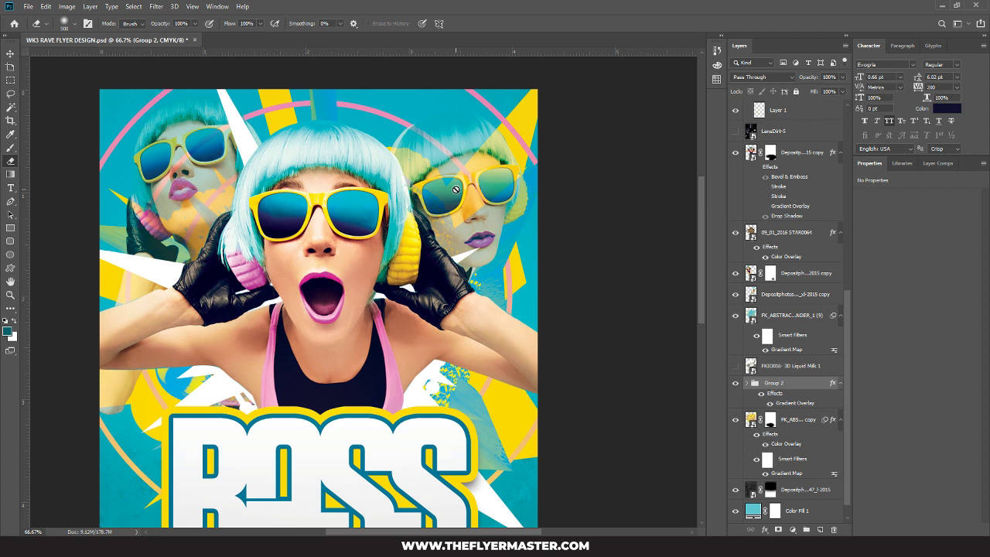
pyautogui.press('[')
pyautogui.press('[')
pyautogui.press('[')
pyautogui.press('[')
pyautogui.hotkey('ctrl', 'shift', 'z')
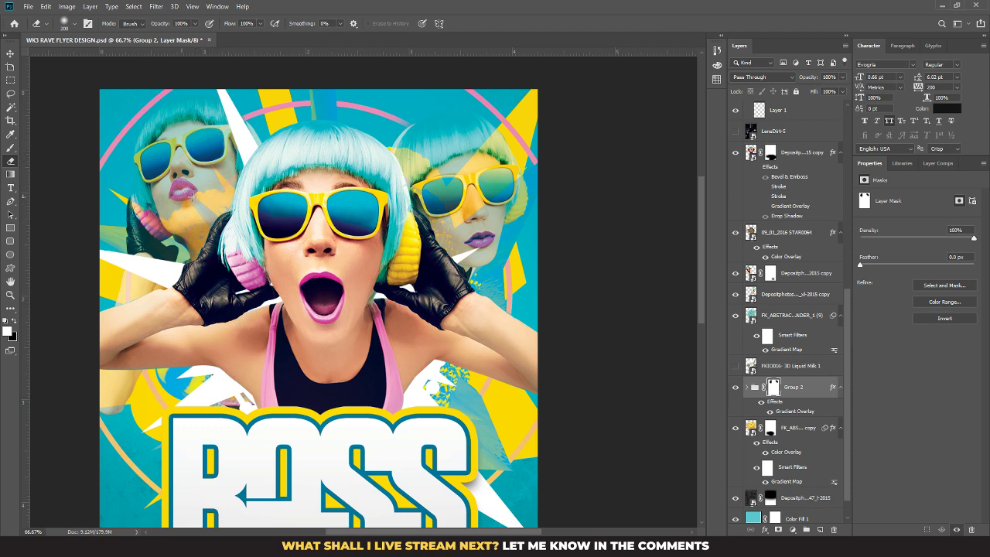
# Step: Hide the yellow abstract shape layer below the rings group, leaving the teal abstract shape layer visible
pyautogui.click(735, 429)
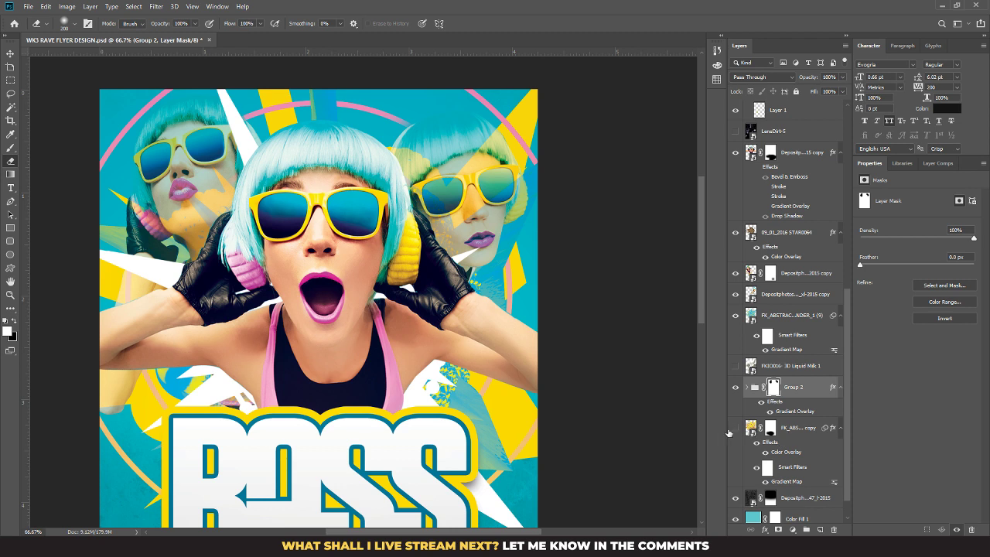
pyautogui.click(734, 316)
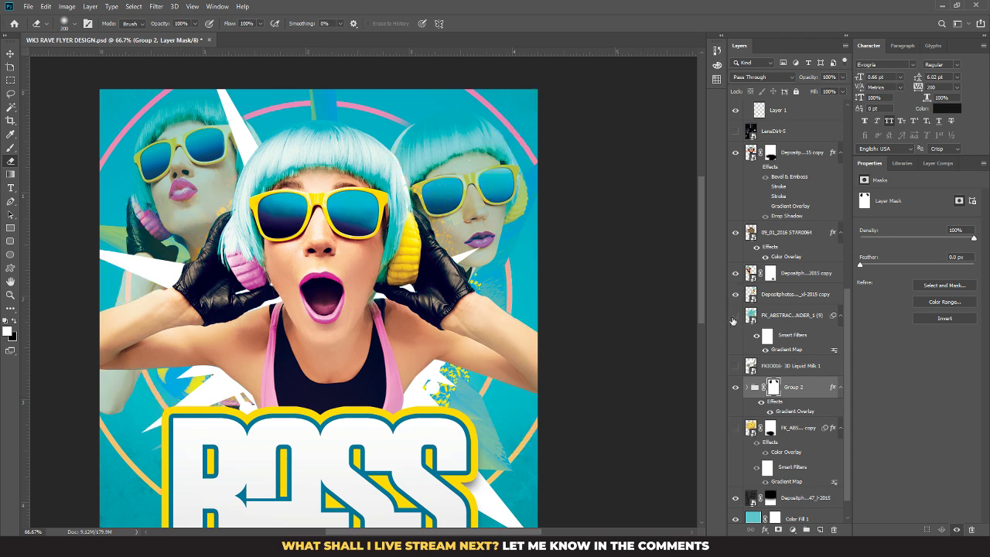
pyautogui.click(734, 316)
# Step: Add a mask to the teal abstract shape layer and erase the shape over the two side women
pyautogui.click(790, 321)
pyautogui.click(779, 530)
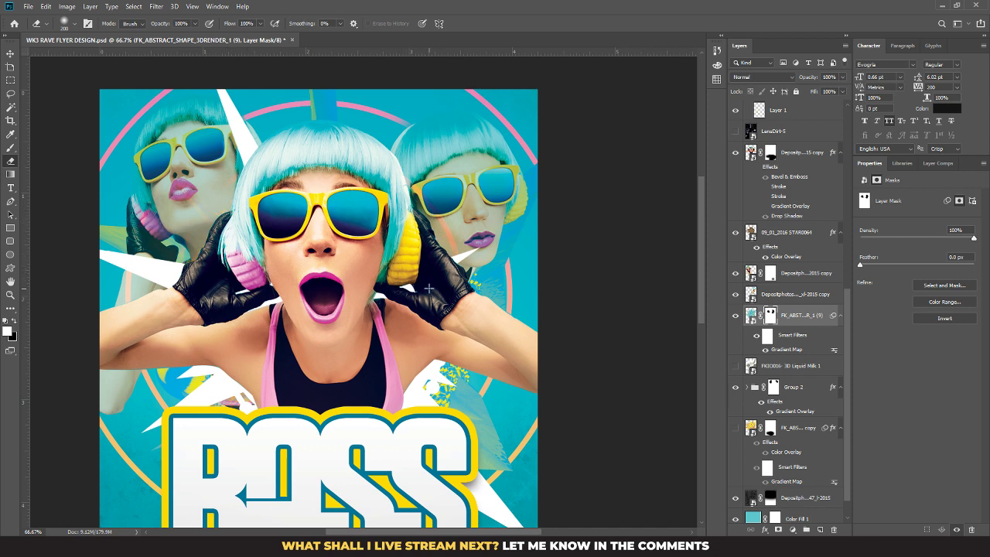
pyautogui.hotkey('ctrl', '-')
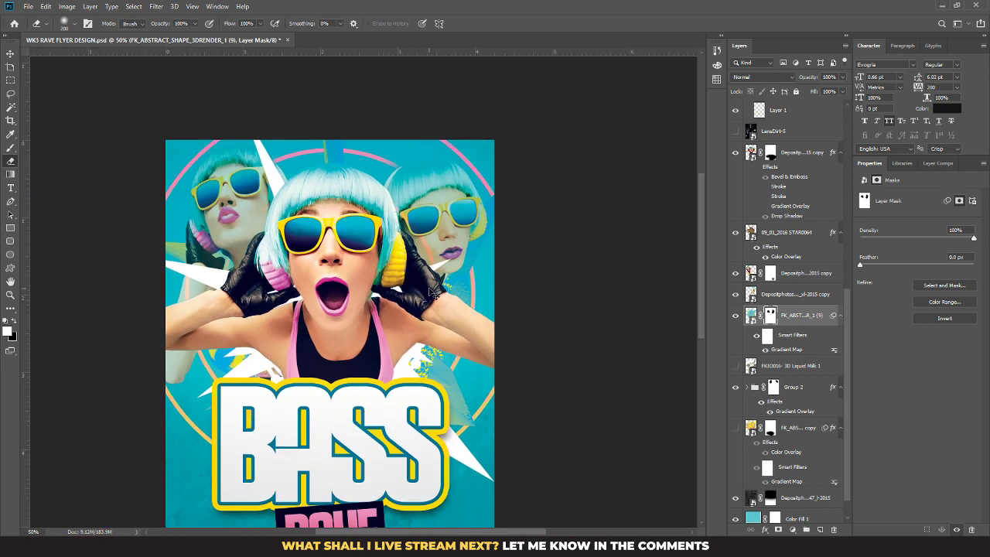
pyautogui.scroll(-3, 346, 346)
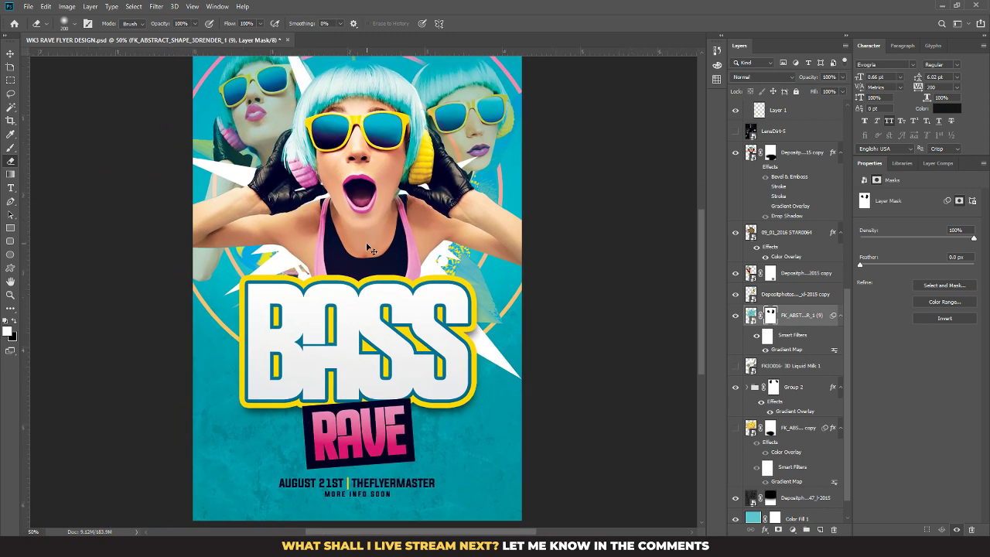
pyautogui.hotkey('ctrl', '-')
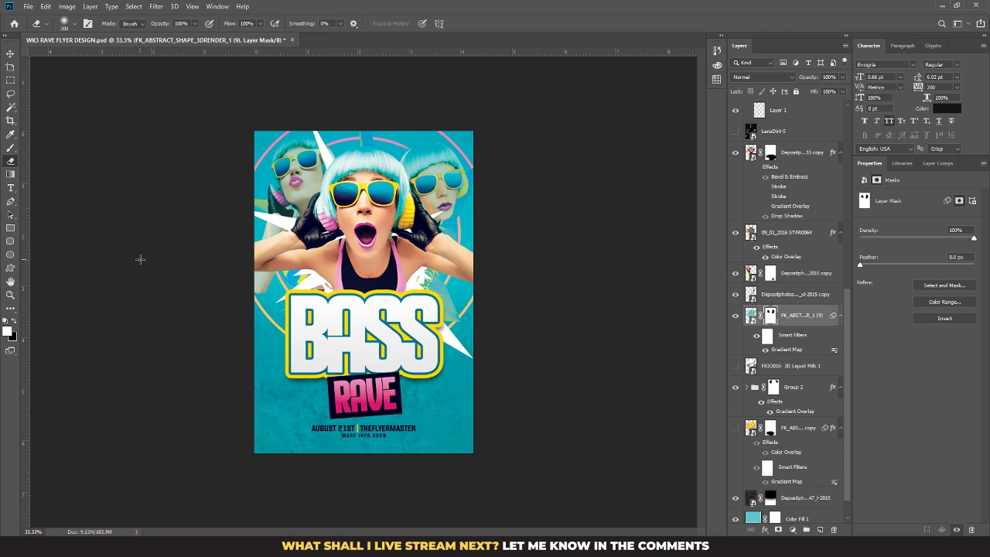
pyautogui.scroll(-2, 846, 326)
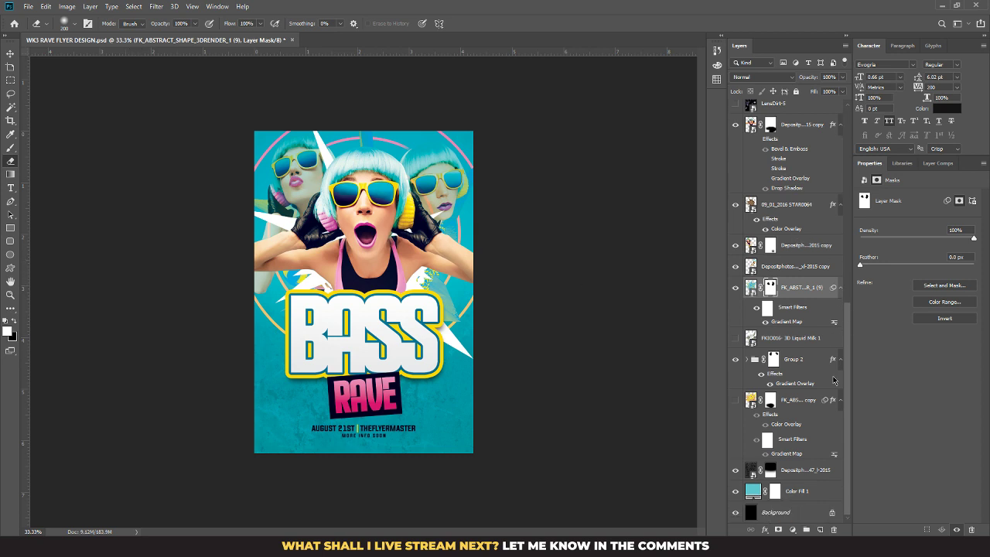
pyautogui.click(735, 492)
pyautogui.click(735, 492)
pyautogui.doubleClick(754, 491)
pyautogui.moveTo(583, 171)
pyautogui.mouseDown()
pyautogui.moveTo(506, 150)
pyautogui.moveTo(552, 183)
pyautogui.moveTo(570, 177)
pyautogui.moveTo(559, 165)
pyautogui.moveTo(627, 174)
pyautogui.moveTo(644, 216)
pyautogui.moveTo(565, 162)
pyautogui.moveTo(564, 171)
pyautogui.moveTo(567, 159)
pyautogui.mouseUp()
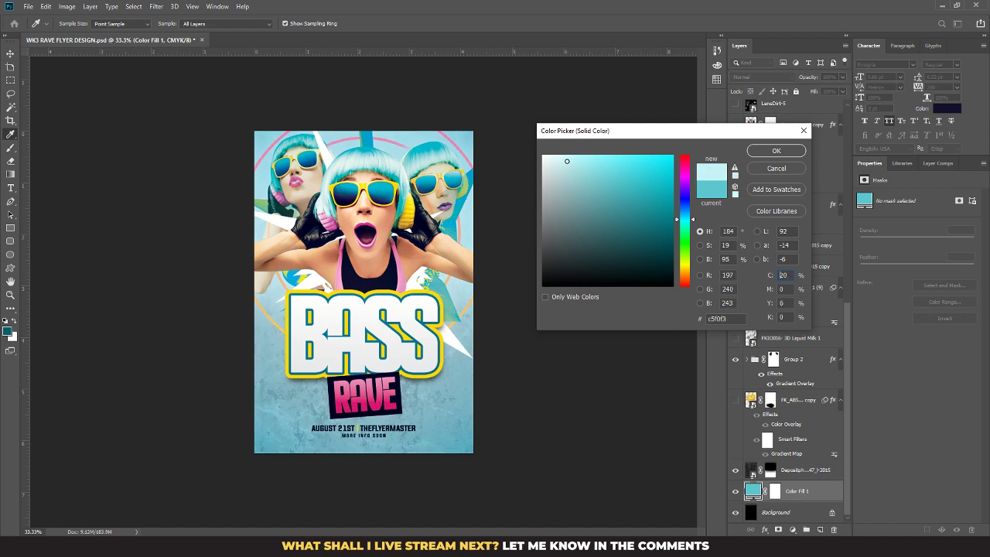
pyautogui.moveTo(567, 161); pyautogui.dragTo(545, 183)
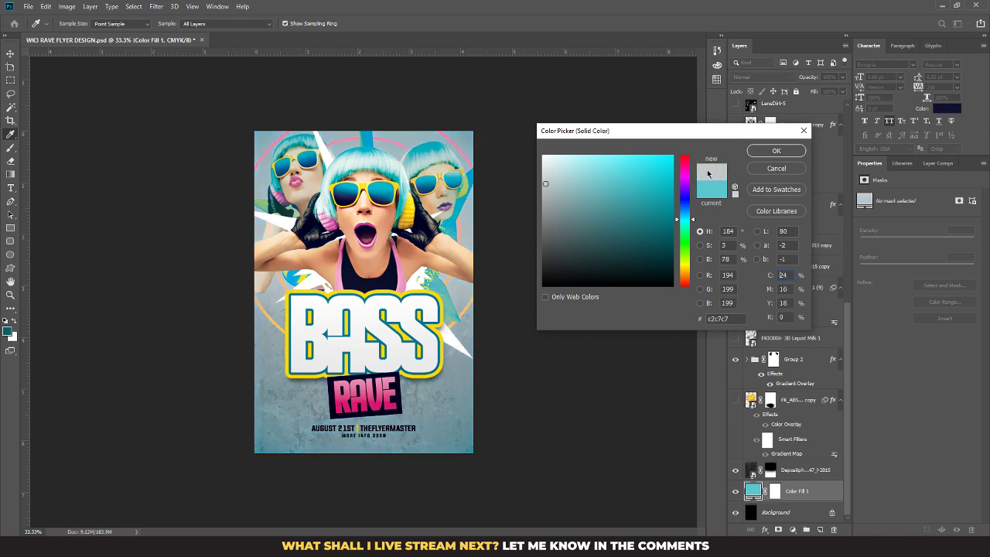
pyautogui.press('Escape')
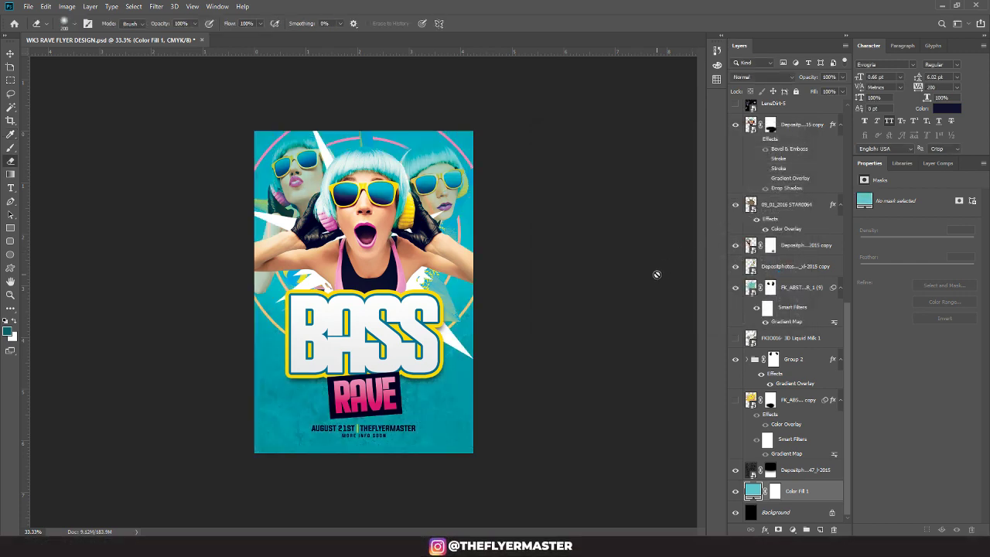
pyautogui.hotkey('ctrl', '-')
pyautogui.hotkey('ctrl', '+')
# Step: Change the "AUGUST 21ST" part of the date line to white, ffffff
pyautogui.click(10, 189)
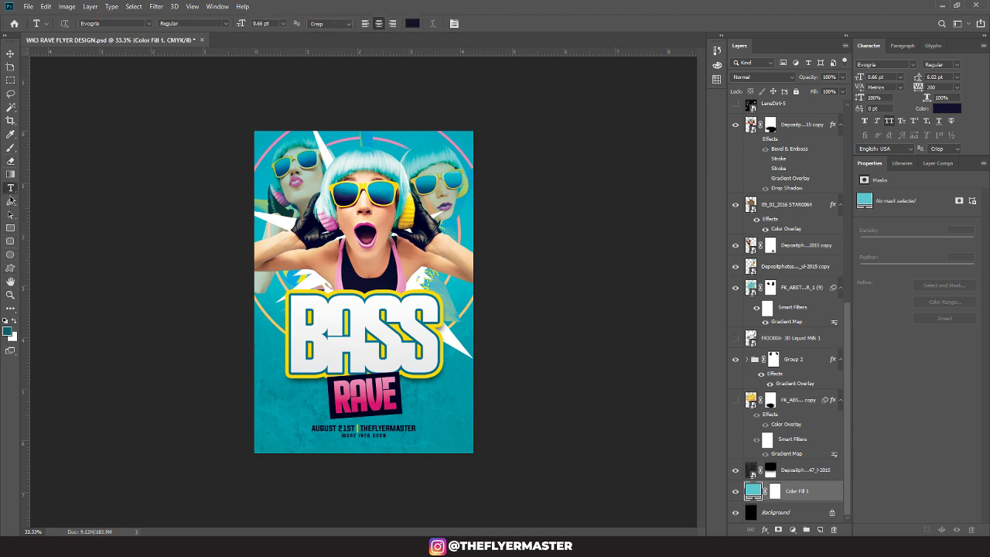
pyautogui.click(346, 427)
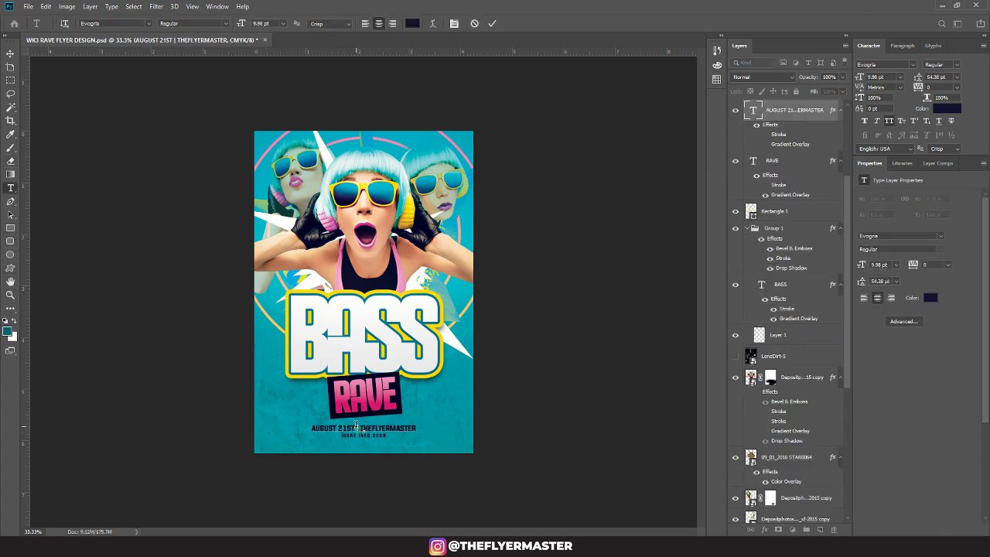
pyautogui.moveTo(356, 426); pyautogui.dragTo(289, 428)
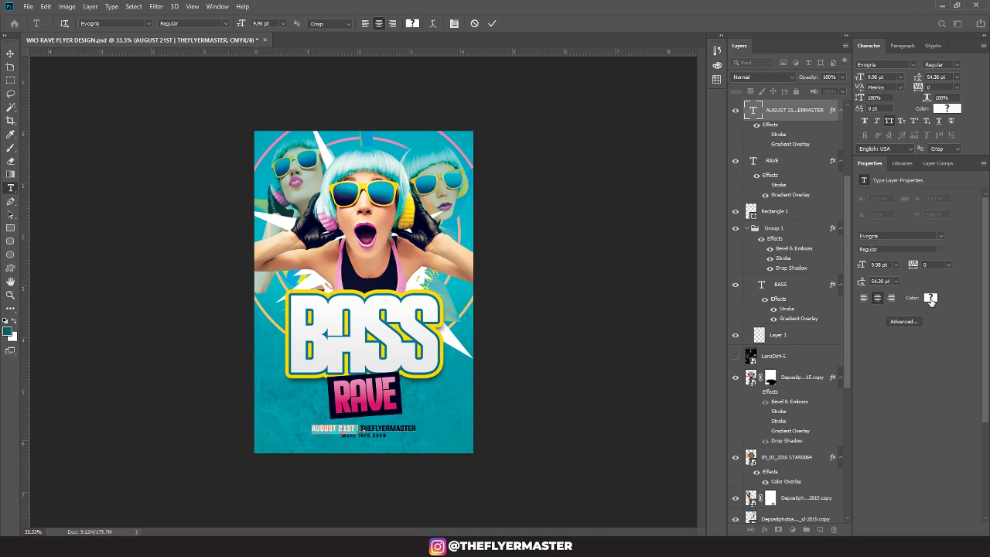
pyautogui.click(930, 298)
pyautogui.click(543, 156)
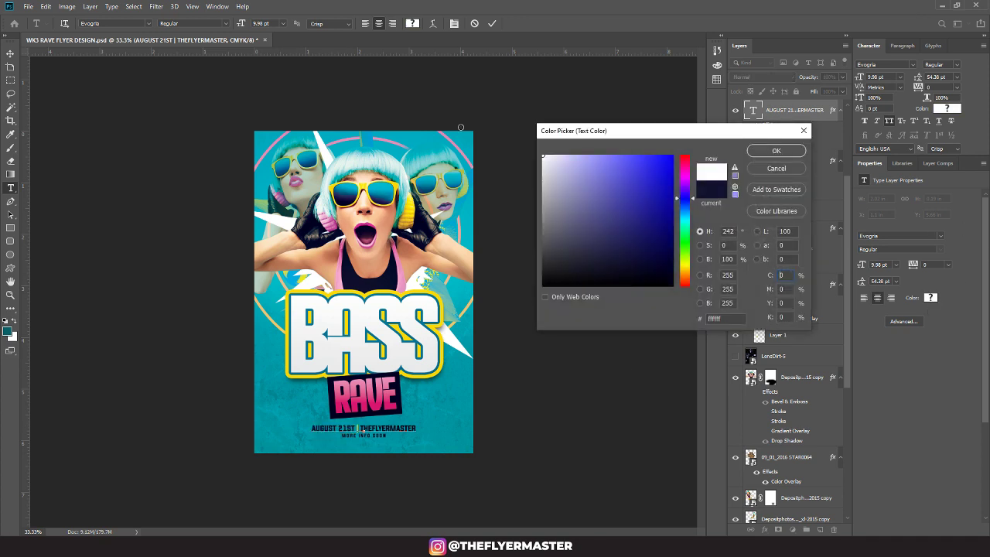
pyautogui.click(756, 151)
# Step: Change the "THEFLYERMASTER" part of the date line to white
pyautogui.moveTo(360, 427); pyautogui.dragTo(416, 427)
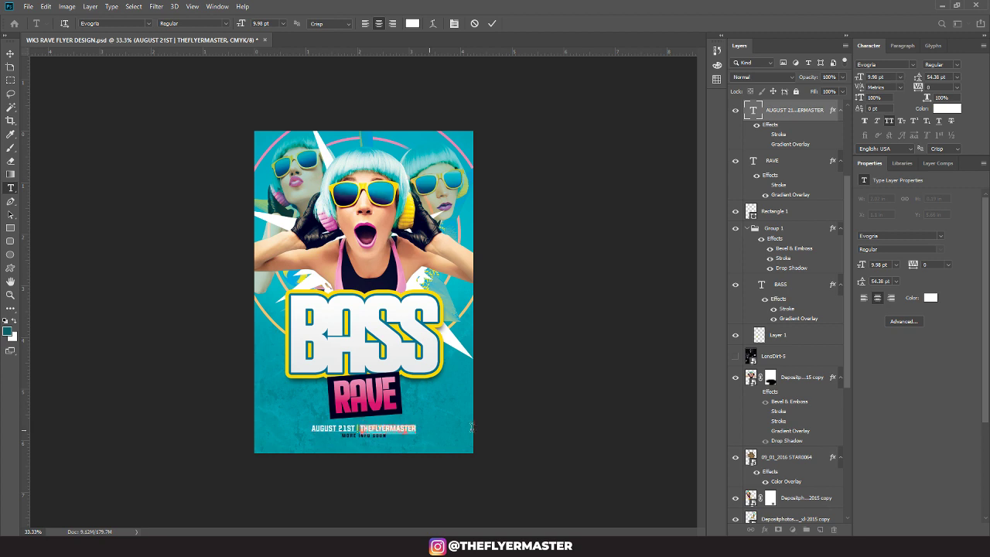
pyautogui.click(930, 298)
pyautogui.click(544, 155)
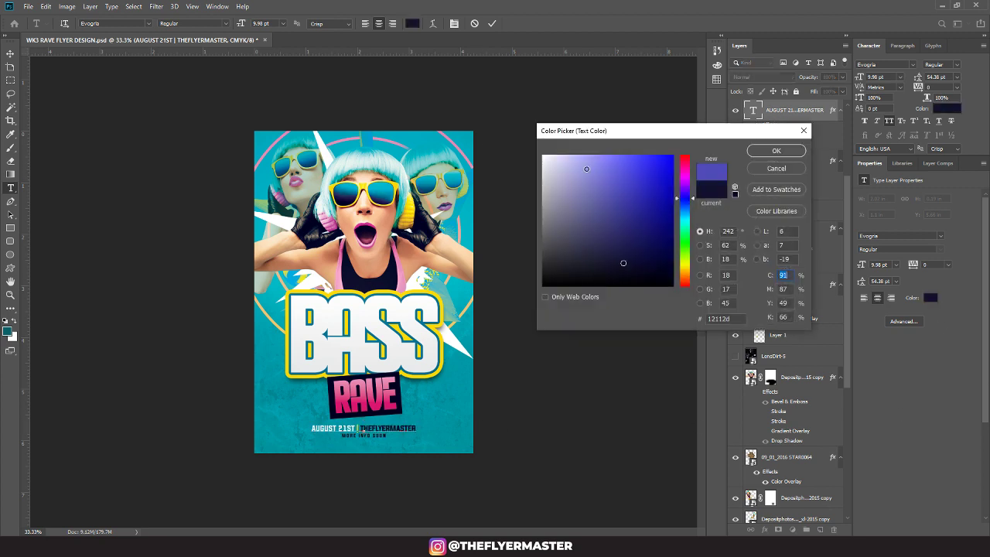
pyautogui.click(769, 152)
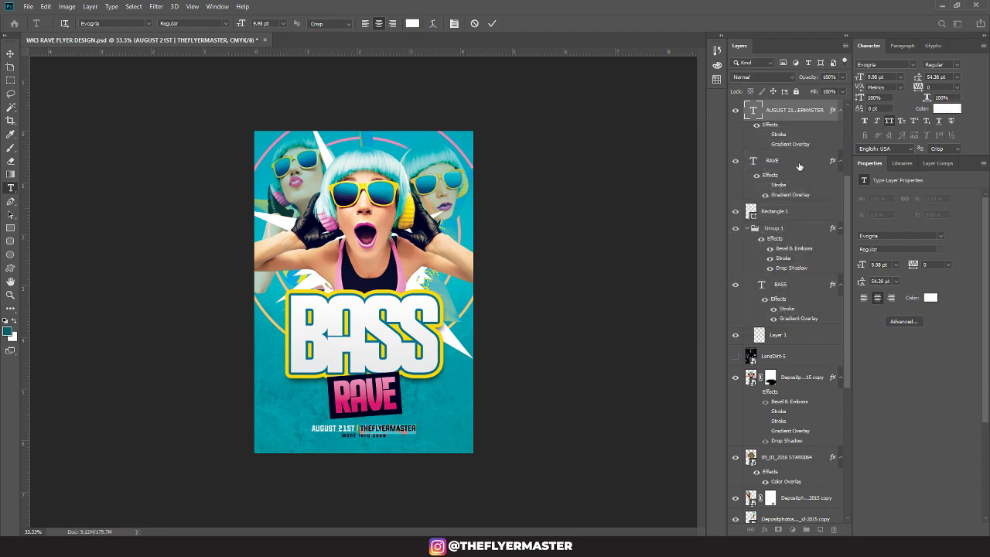
# Step: Change the RAVE text to white, ffffff, with its gradient overlay hidden
pyautogui.click(798, 163)
pyautogui.click(930, 297)
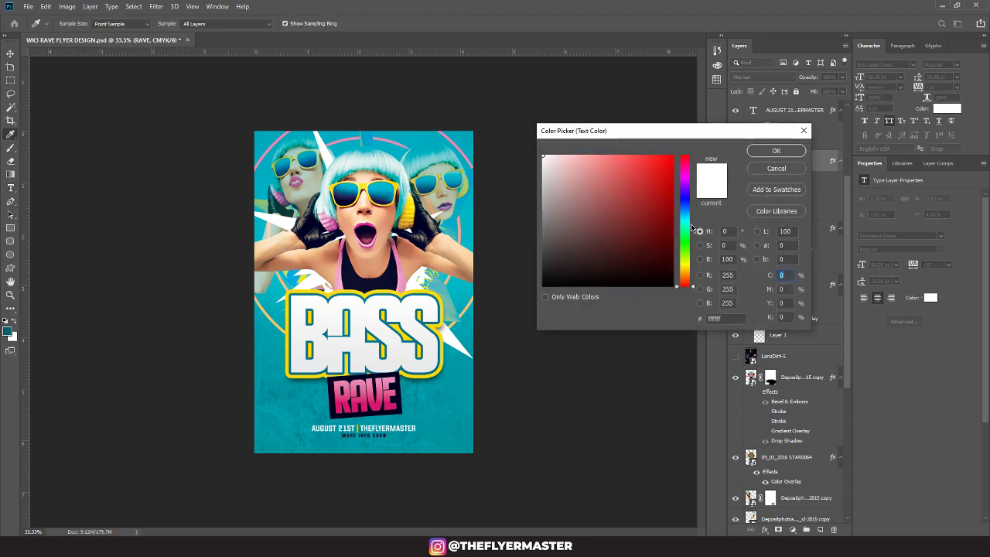
pyautogui.click(788, 153)
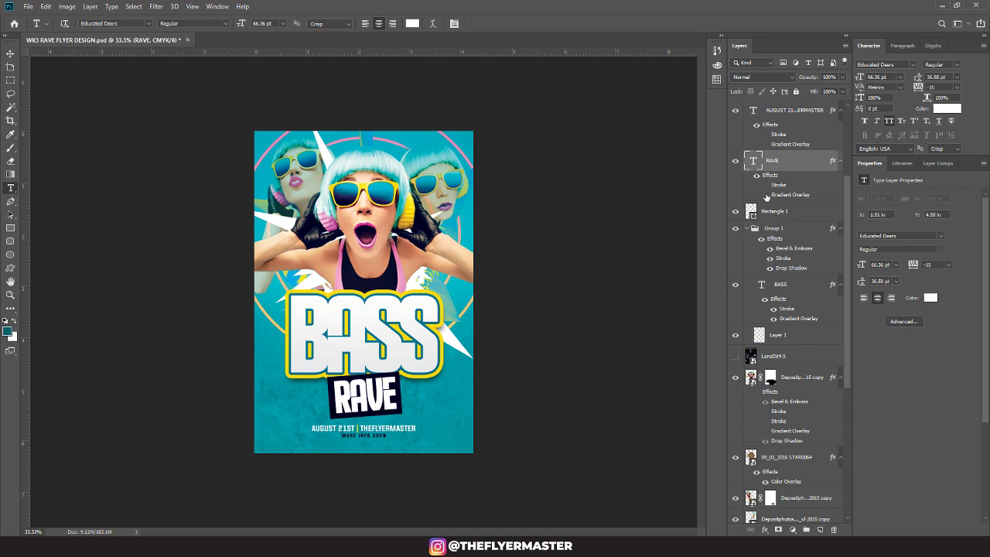
pyautogui.click(782, 217)
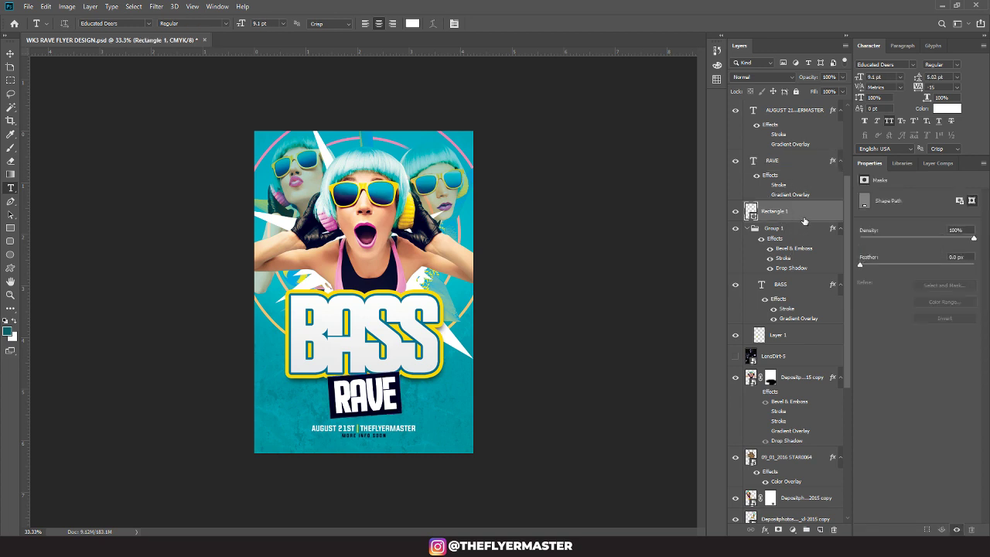
pyautogui.hotkey('ctrl', '+')
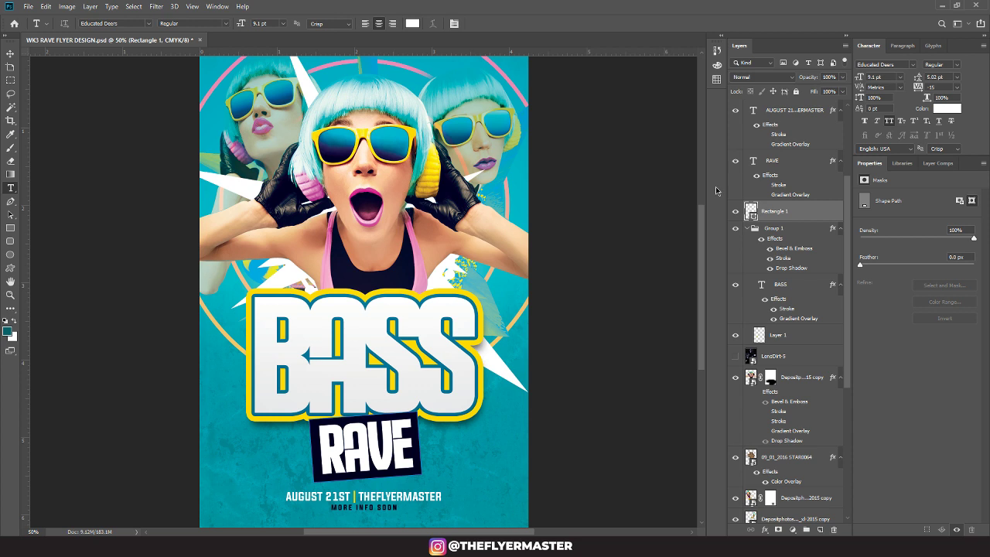
pyautogui.hotkey('ctrl', '-')
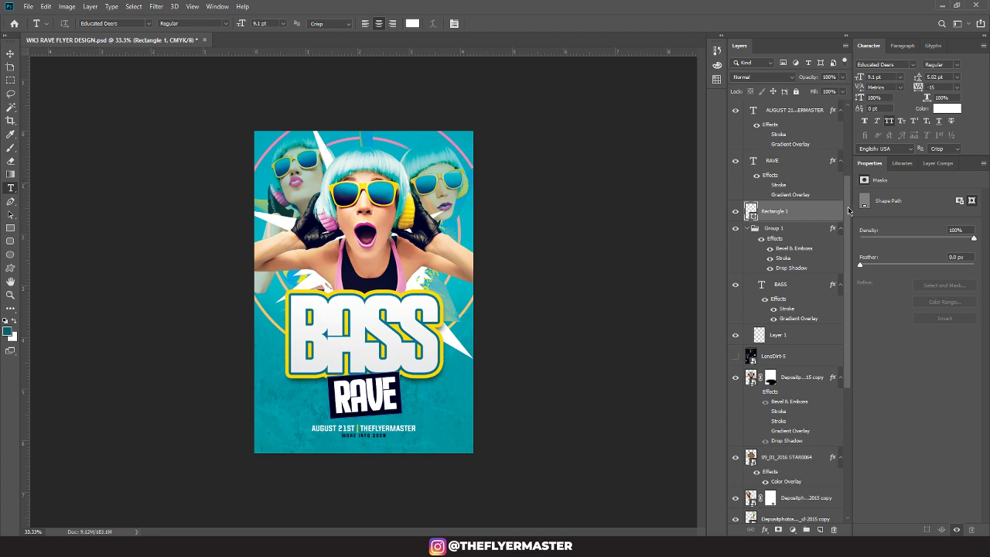
pyautogui.moveTo(849, 211); pyautogui.dragTo(850, 129)
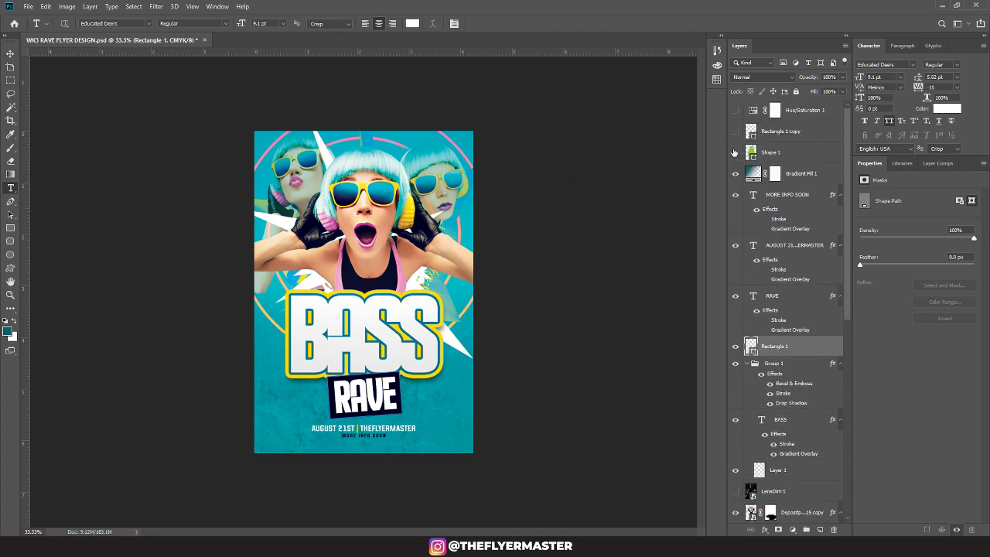
# Step: Change the outer stroke of the BASS title group to dark navy, 060d2b, sampled from the main woman's top
pyautogui.moveTo(266, 549)
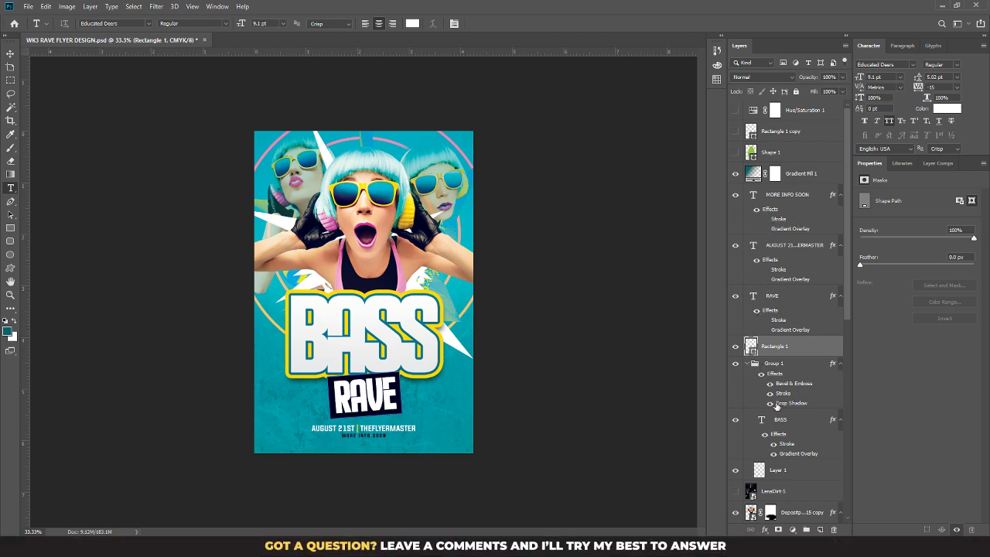
pyautogui.scroll(-1, 776, 406)
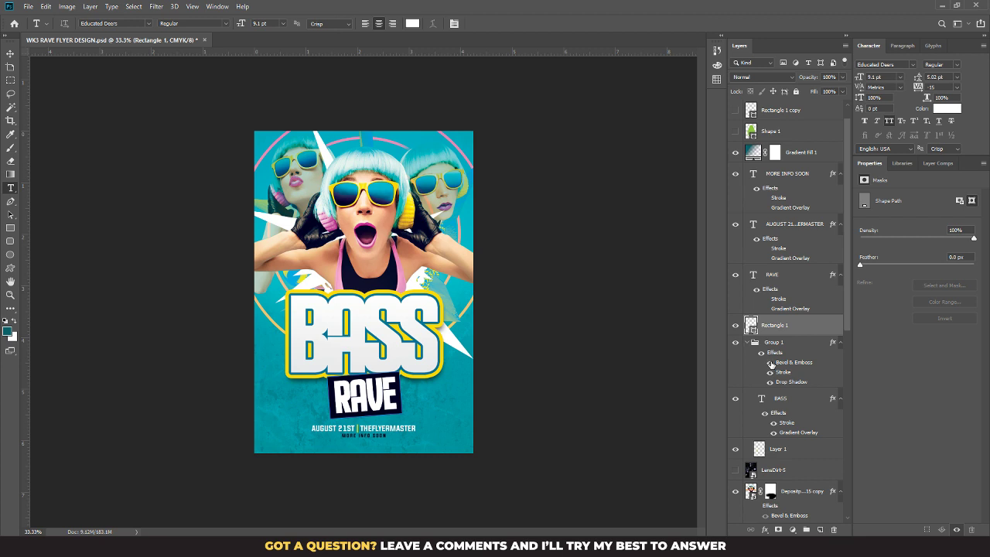
pyautogui.click(769, 373)
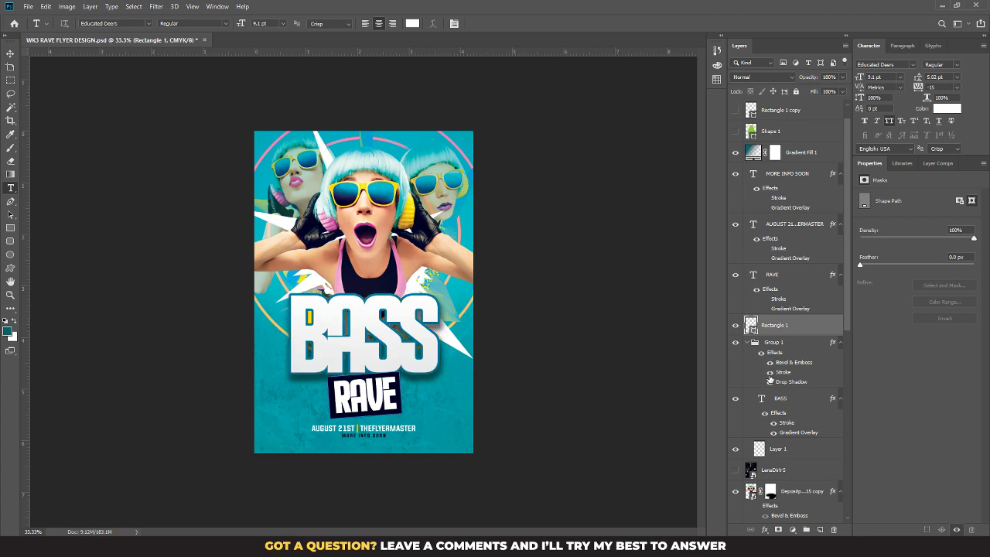
pyautogui.click(770, 371)
pyautogui.click(784, 373)
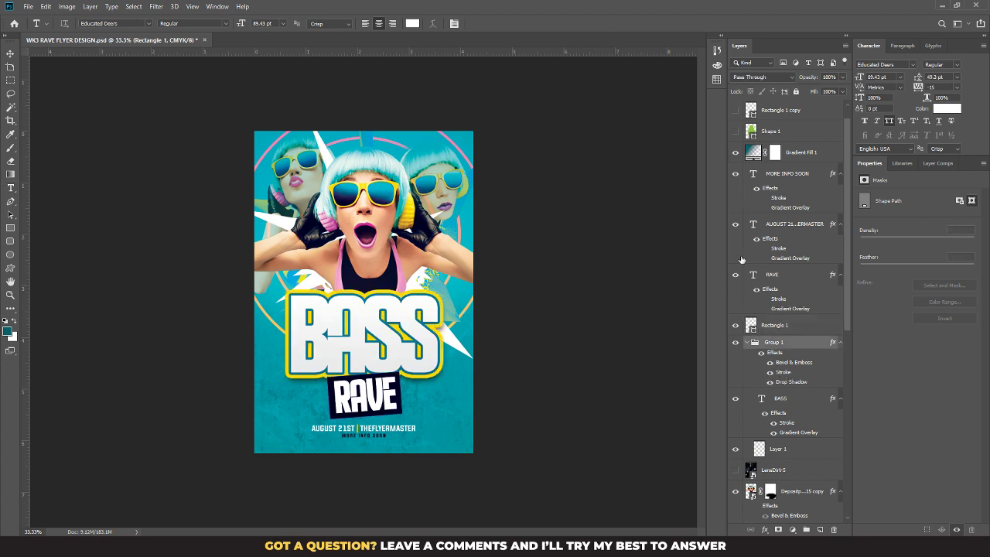
pyautogui.doubleClick(782, 372)
pyautogui.click(723, 173)
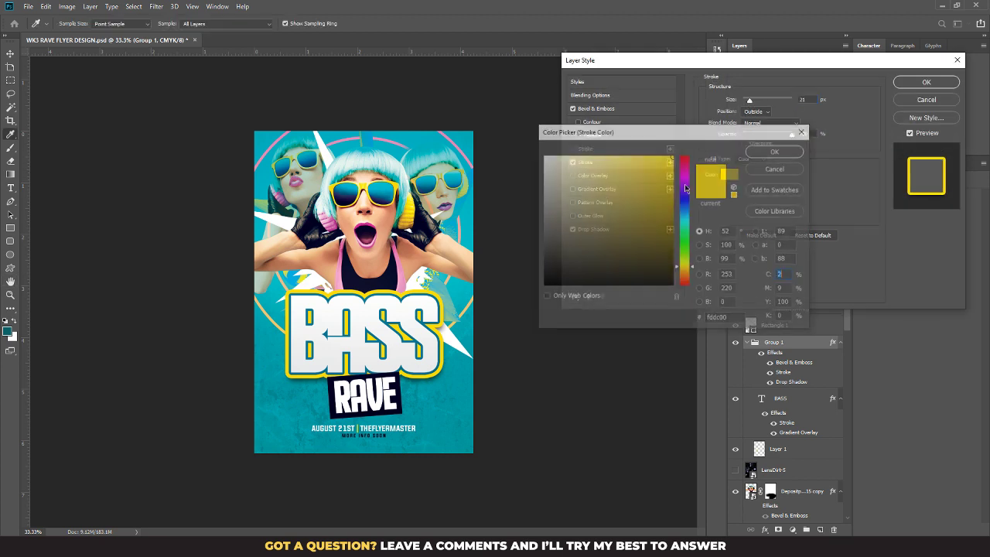
pyautogui.click(389, 278)
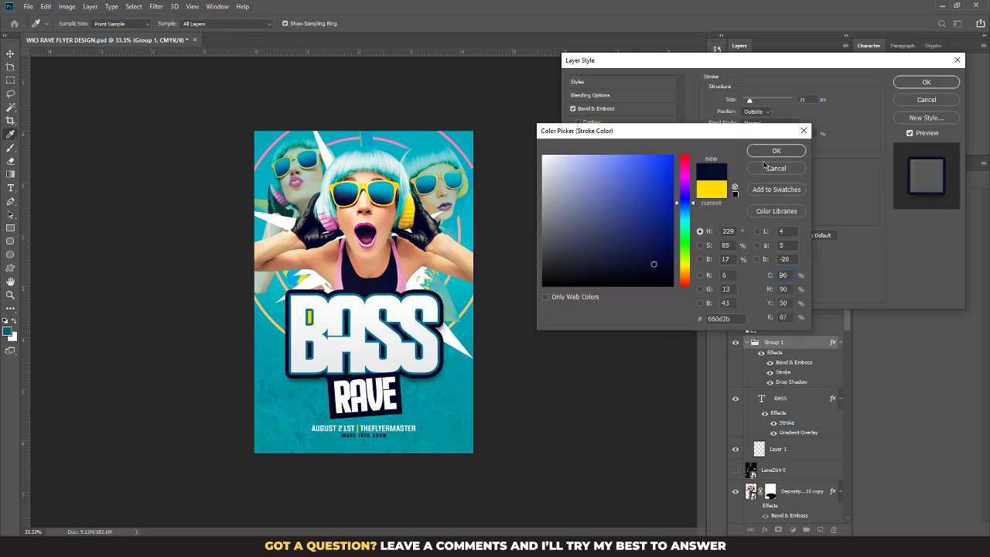
pyautogui.click(788, 151)
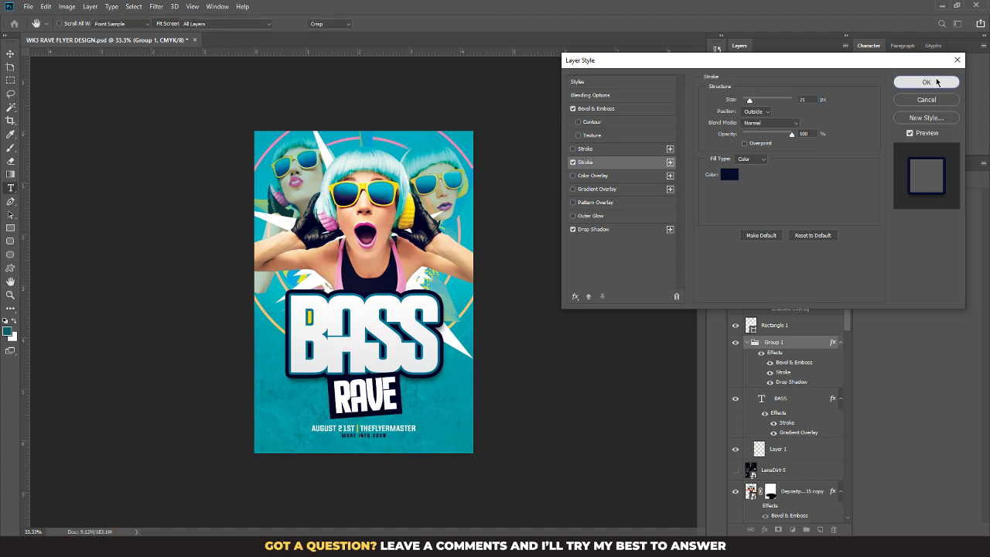
pyautogui.click(935, 82)
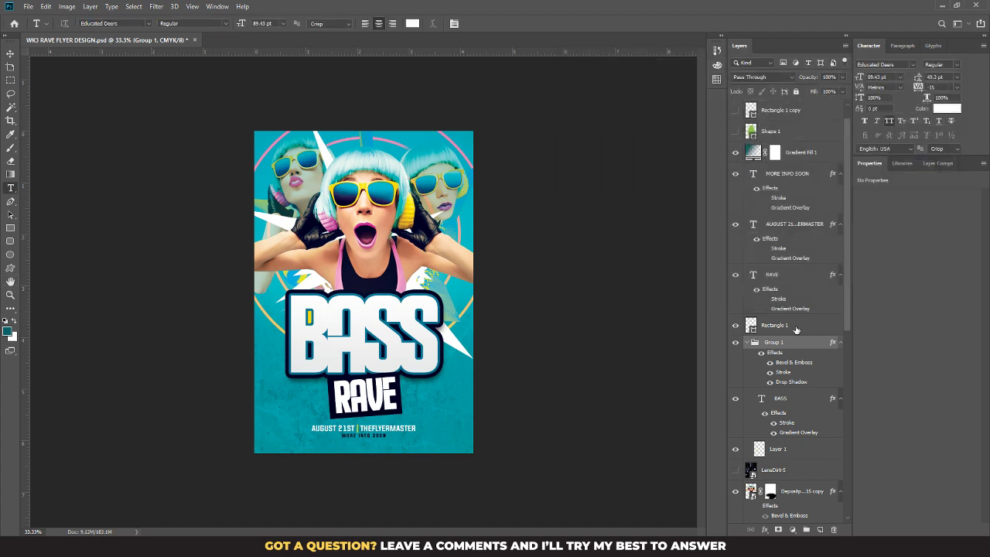
# Step: Change the stroke on the BASS text layer to pink, ea97c1, sampled from the strap of the main woman's top
pyautogui.doubleClick(786, 424)
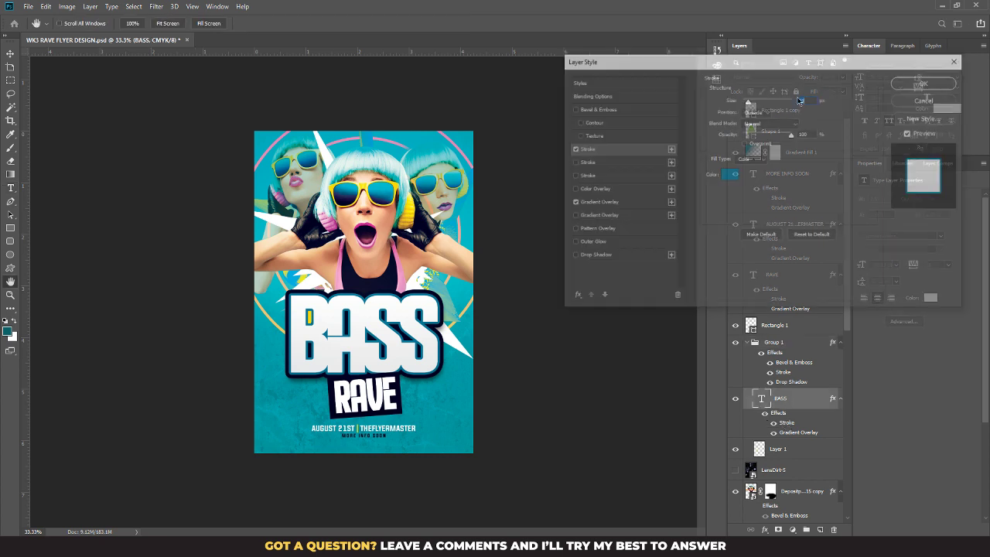
pyautogui.click(729, 174)
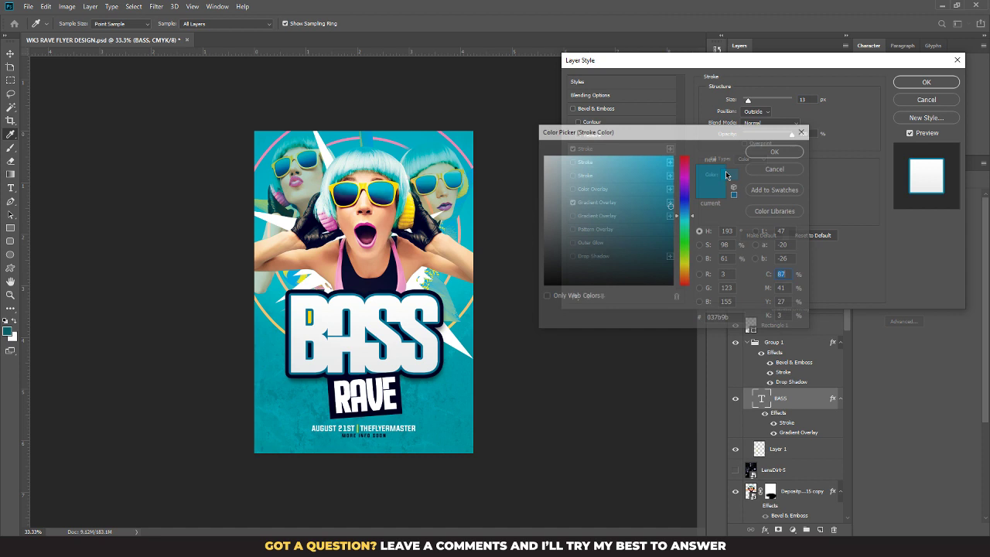
pyautogui.click(402, 285)
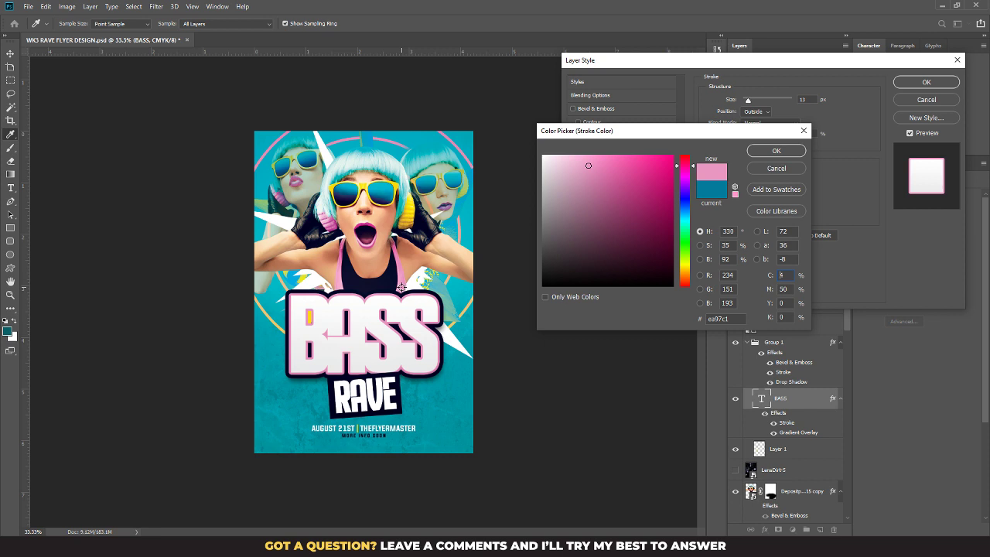
pyautogui.click(780, 152)
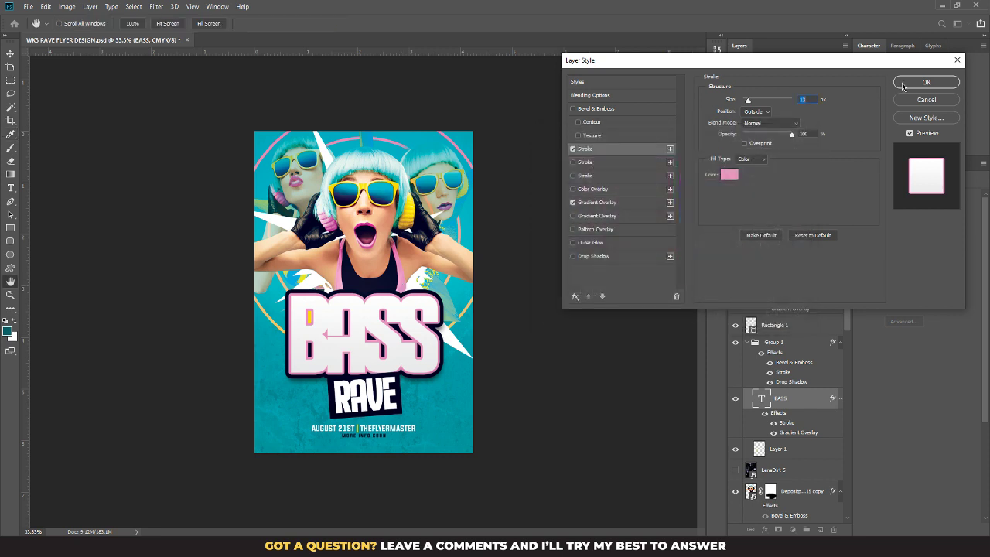
pyautogui.click(925, 82)
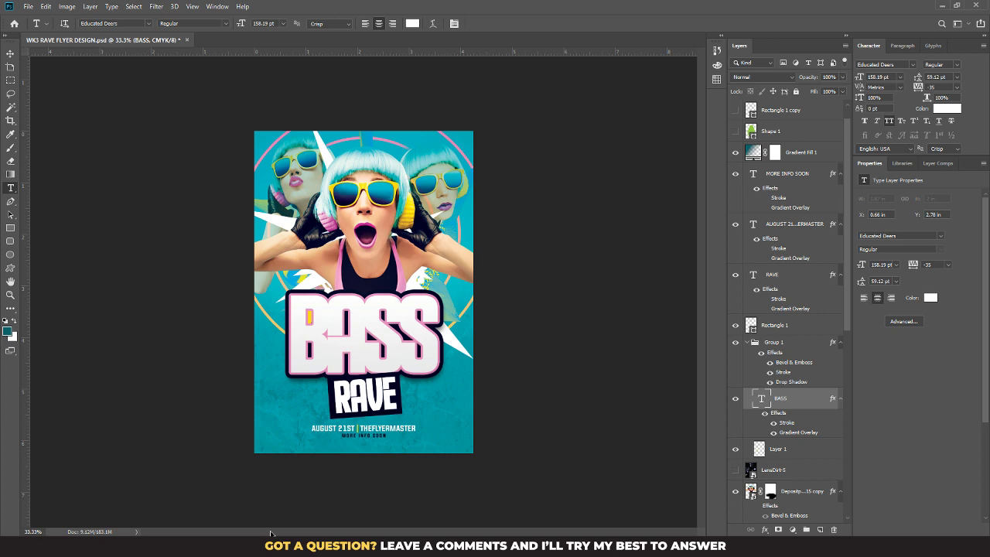
# Step: Duplicate the rings group above the main woman's layer and enlarge the copy from its center to about 115%
pyautogui.scroll(-5, 808, 350)
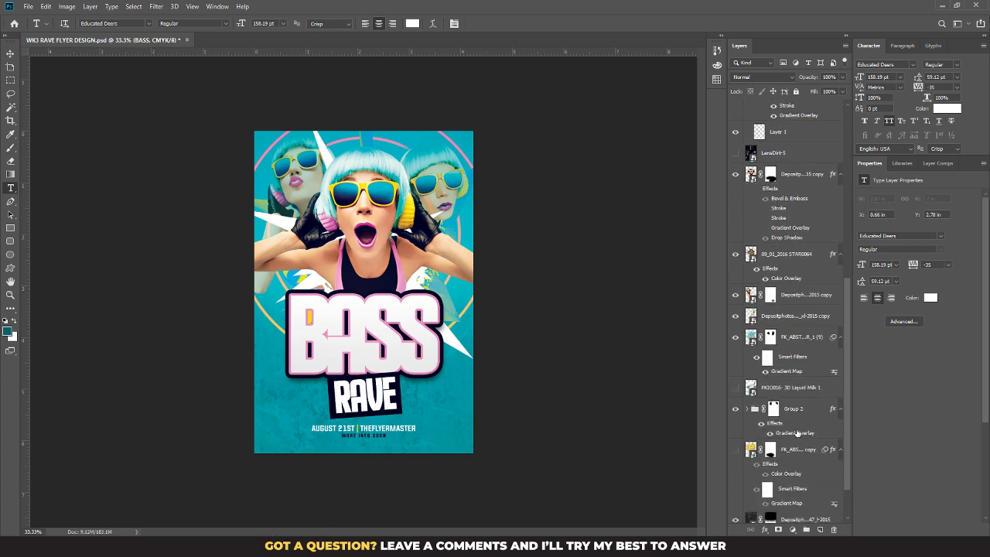
pyautogui.scroll(-1, 796, 433)
pyautogui.click(802, 361)
pyautogui.moveTo(802, 360); pyautogui.dragTo(771, 124)
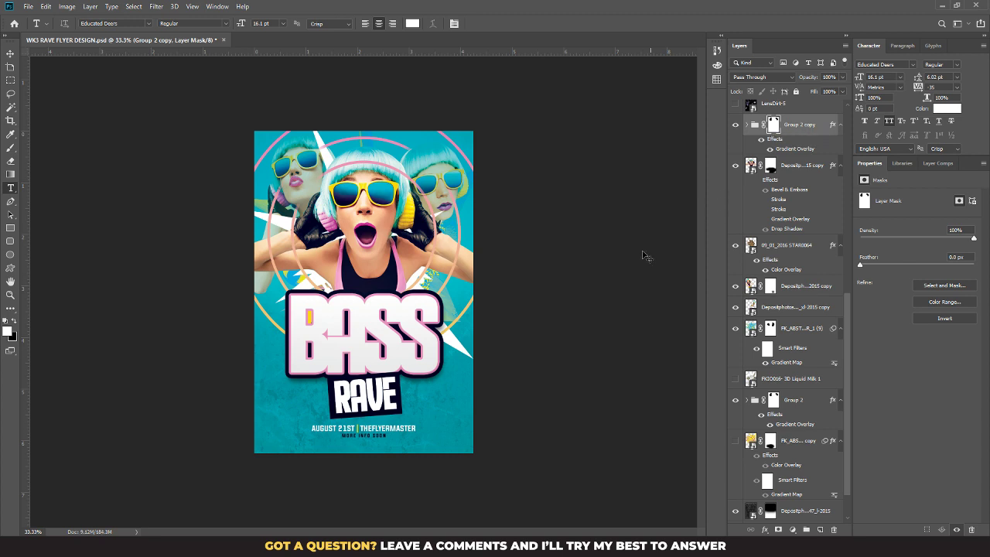
pyautogui.hotkey('ctrl', 't')
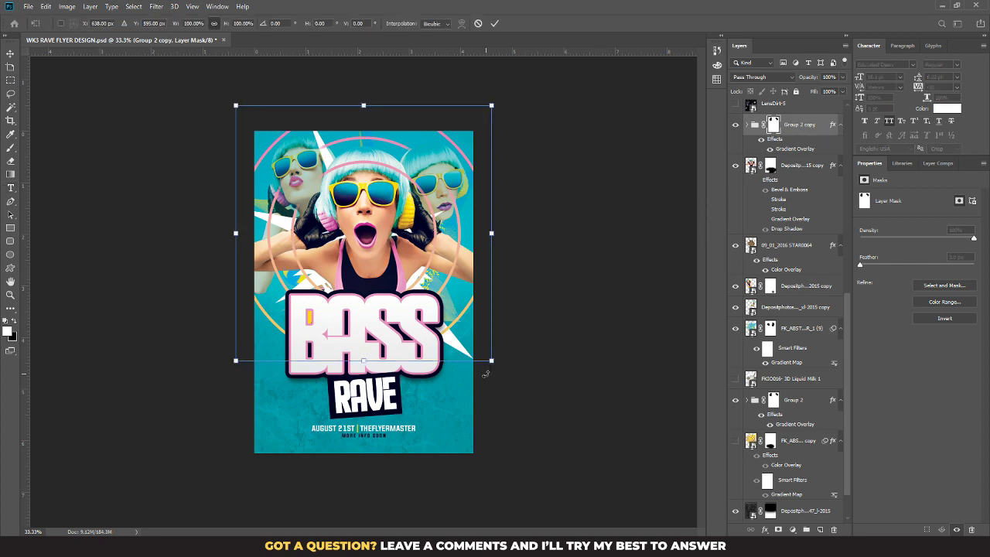
pyautogui.moveTo(487, 365); pyautogui.dragTo(517, 384)
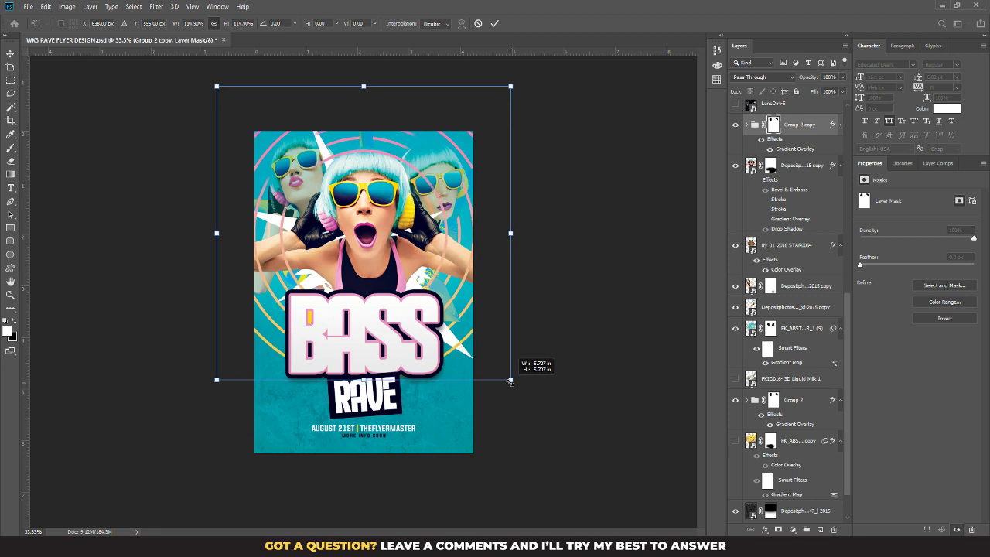
pyautogui.press('Return')
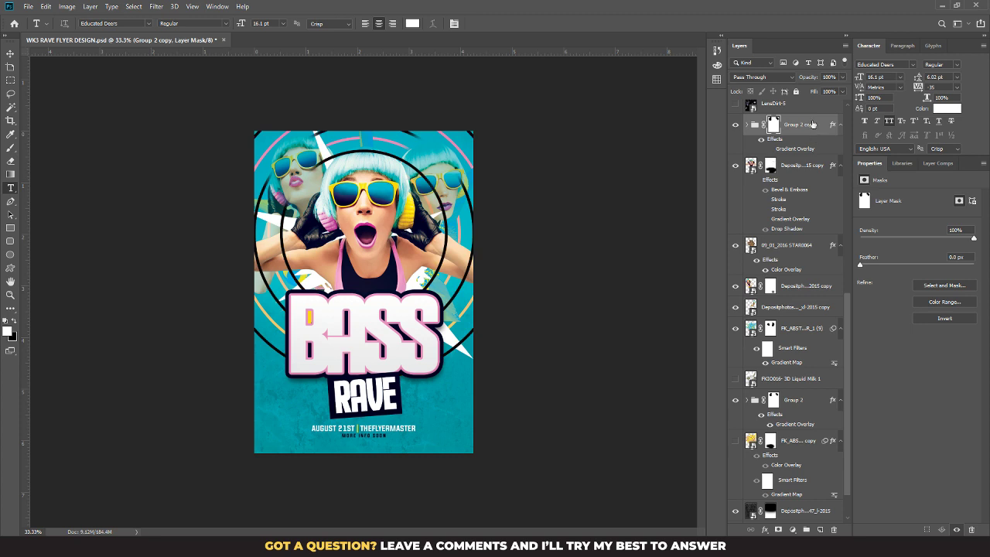
# Step: Hide the copied rings' gradient overlay, move the rings down behind the BASS title and set their opacity to 20%
pyautogui.click(844, 78)
pyautogui.moveTo(847, 91); pyautogui.dragTo(796, 92)
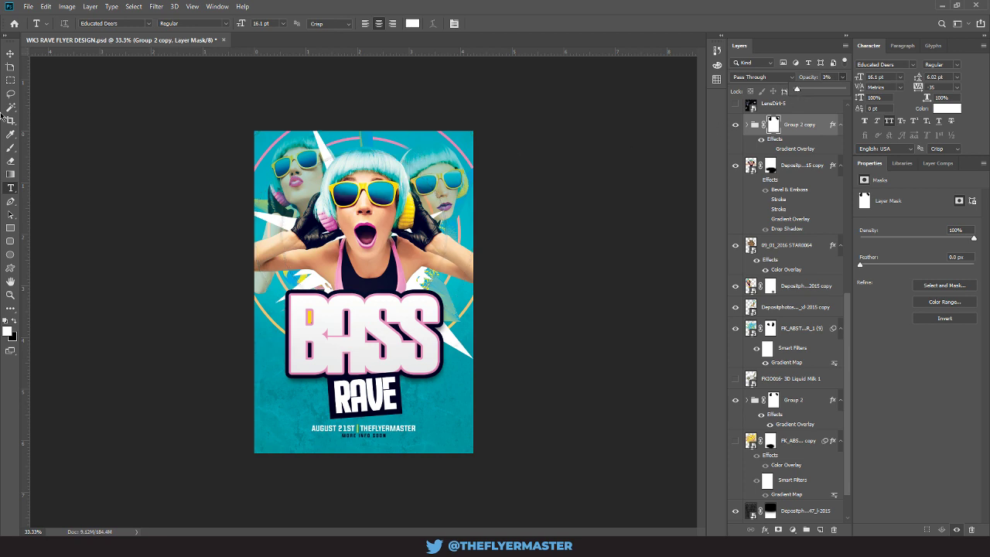
pyautogui.click(10, 54)
pyautogui.moveTo(402, 301); pyautogui.dragTo(385, 384)
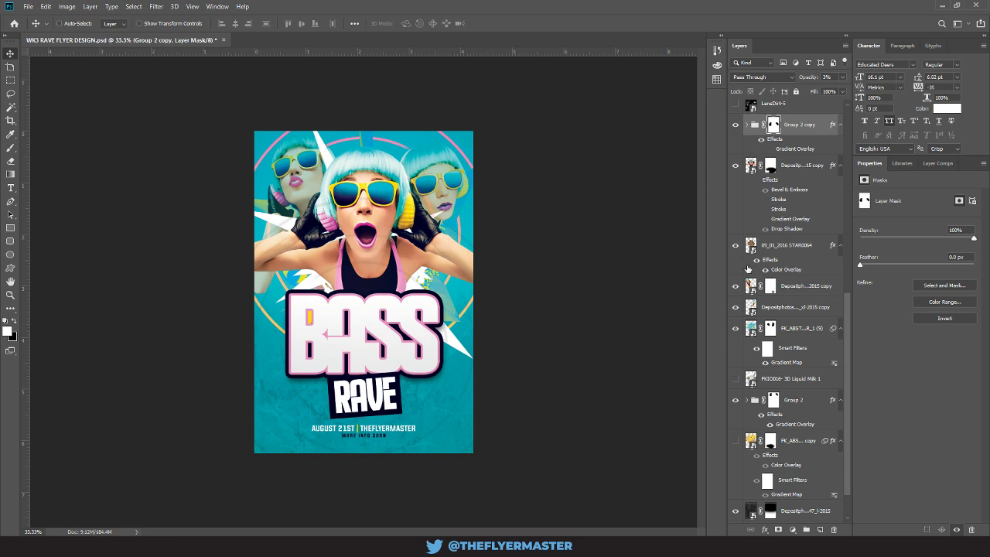
pyautogui.click(842, 77)
pyautogui.moveTo(798, 92)
pyautogui.mouseDown()
pyautogui.moveTo(833, 92)
pyautogui.moveTo(805, 88)
pyautogui.mouseUp()
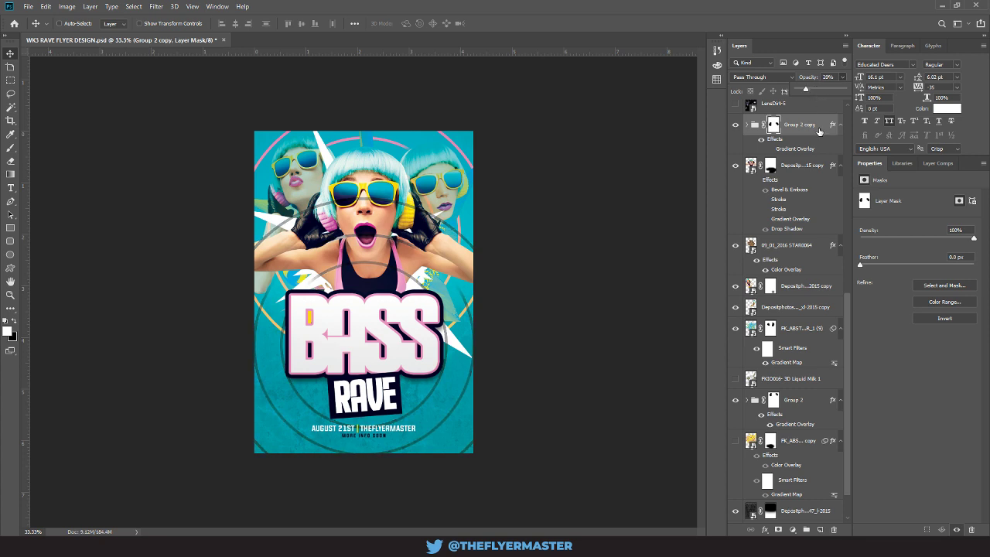
# Step: Move the copied rings group down the layer stack to just above the background texture layer and hide it
pyautogui.moveTo(819, 131); pyautogui.dragTo(827, 463)
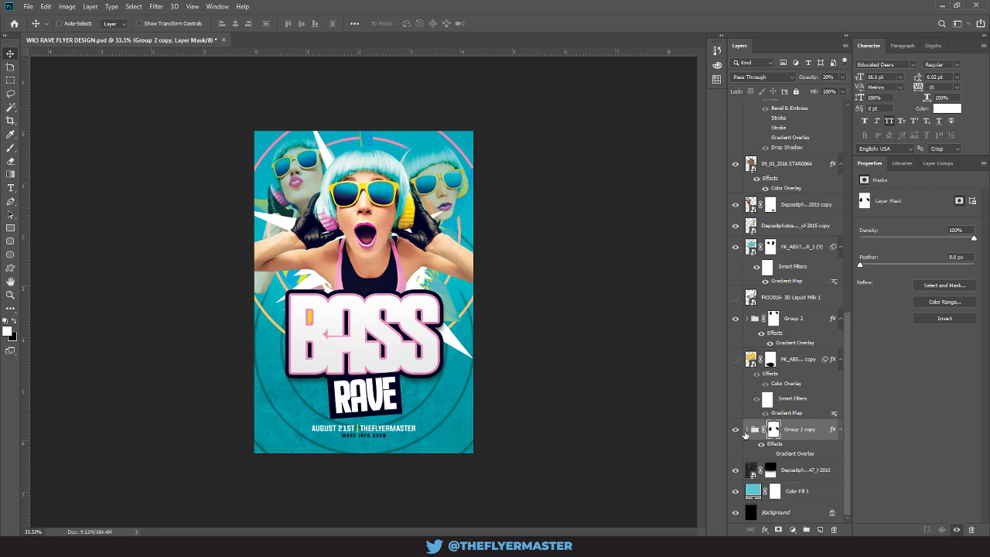
pyautogui.click(163, 8)
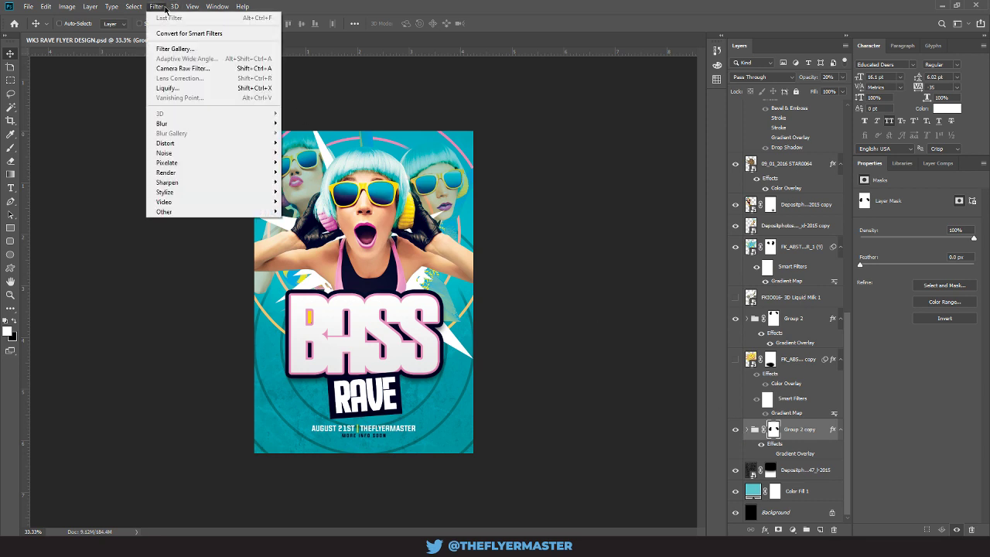
pyautogui.click(735, 431)
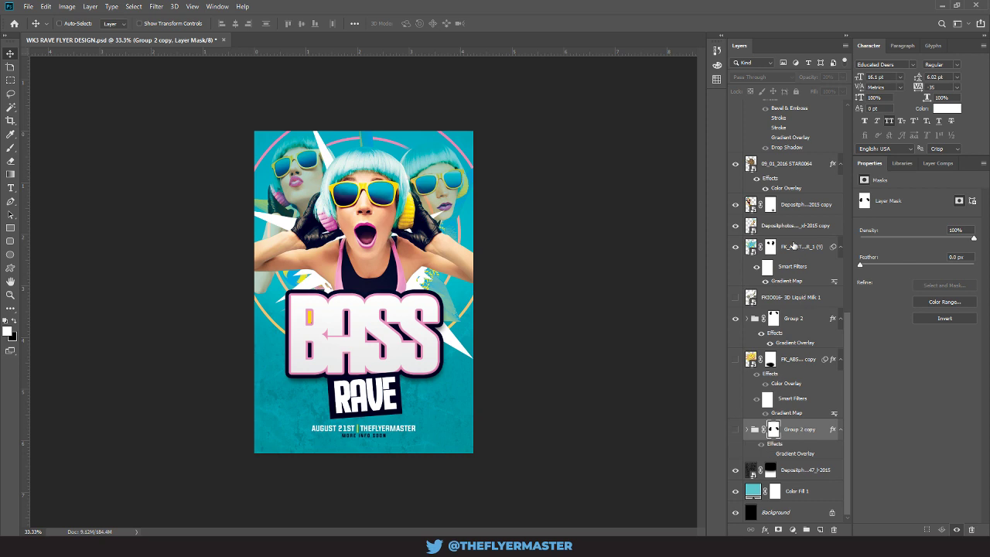
# Step: Make the Hue/Saturation adjustment layer visible, comparing the flyer's colors with and without it
pyautogui.scroll(6, 773, 244)
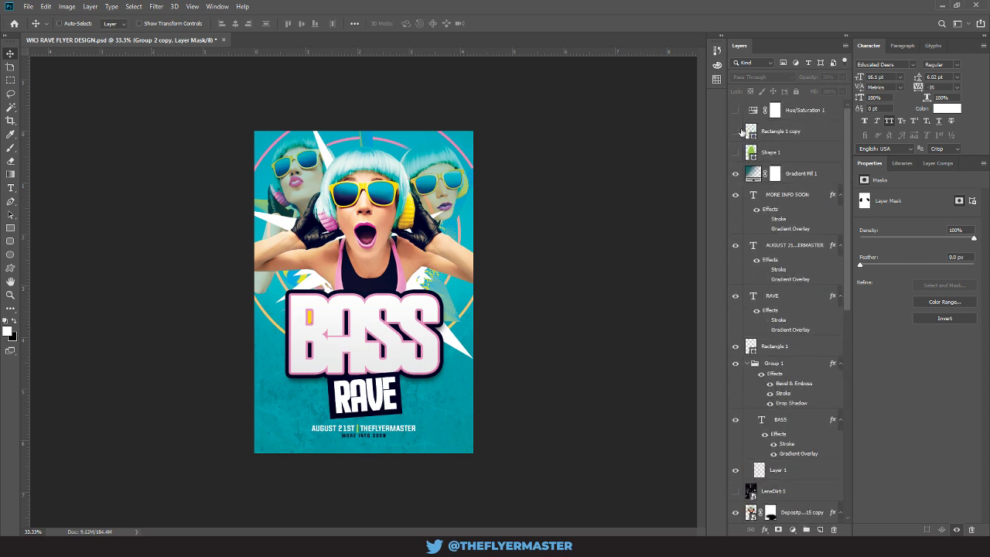
pyautogui.click(737, 110)
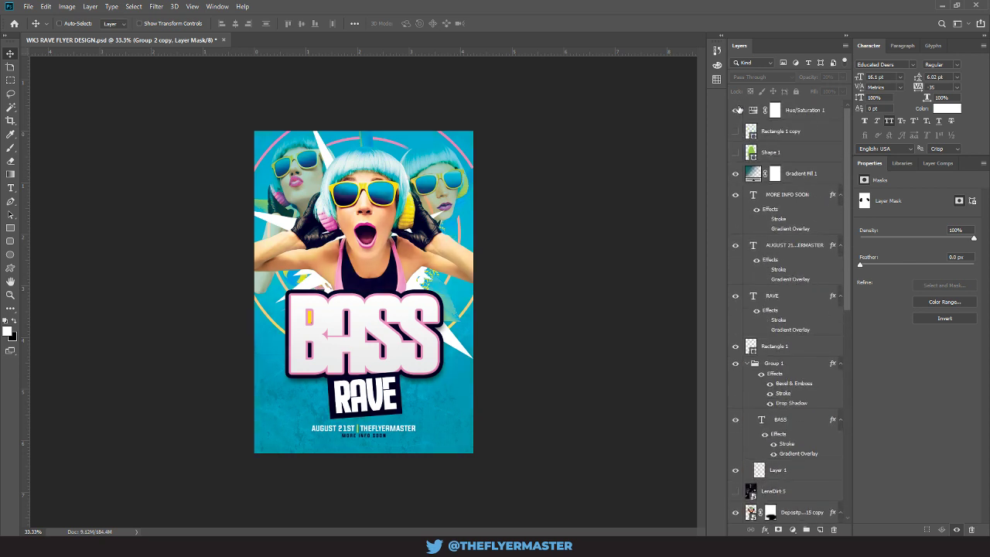
pyautogui.click(739, 110)
pyautogui.click(736, 111)
pyautogui.click(761, 112)
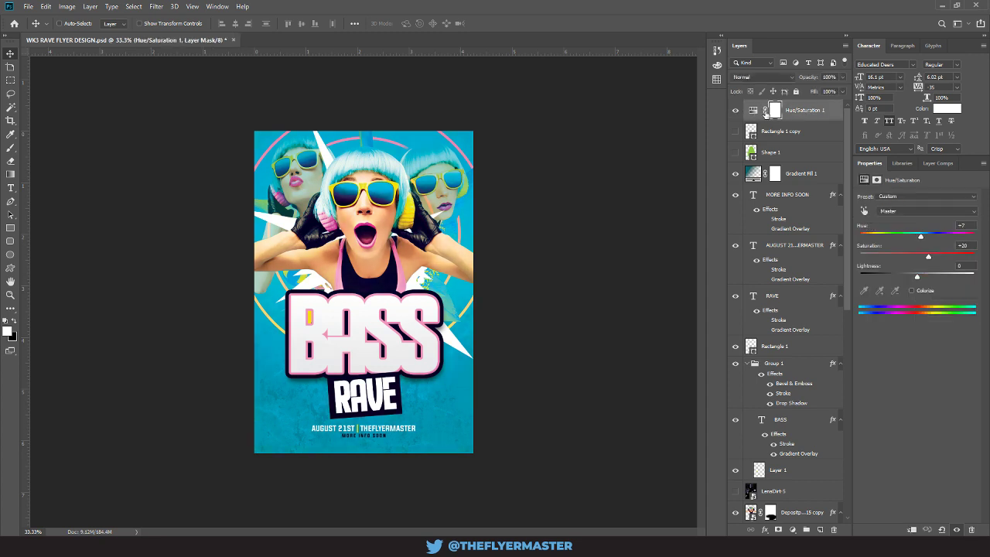
pyautogui.click(737, 111)
pyautogui.click(737, 110)
# Step: Duplicate the Color Burn gradient fill layer above the text layers
pyautogui.click(809, 178)
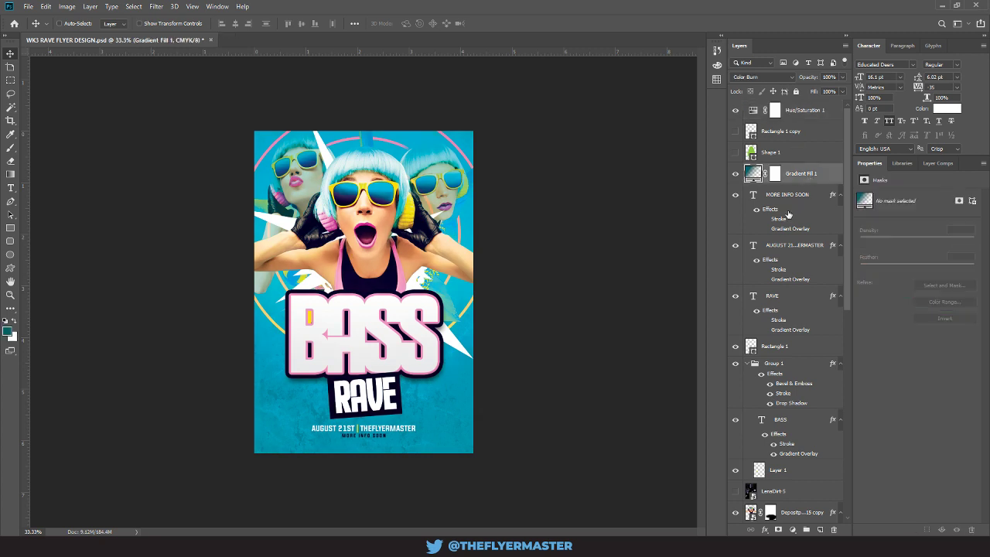
pyautogui.hotkey('ctrl', 'j')
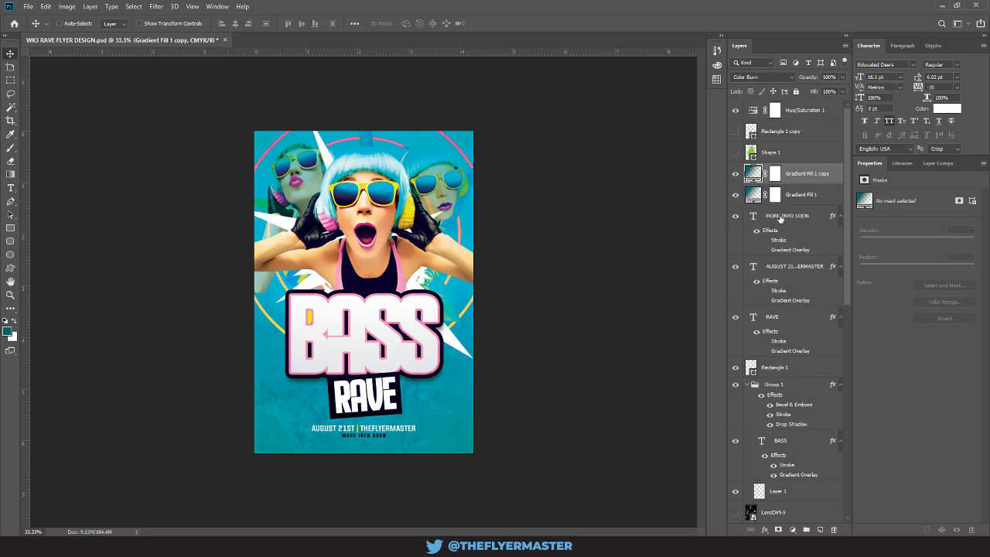
# Step: Change both color stops of the duplicated Color Burn gradient fill, Gradient Fill 1 copy, from teal to black
pyautogui.doubleClick(754, 173)
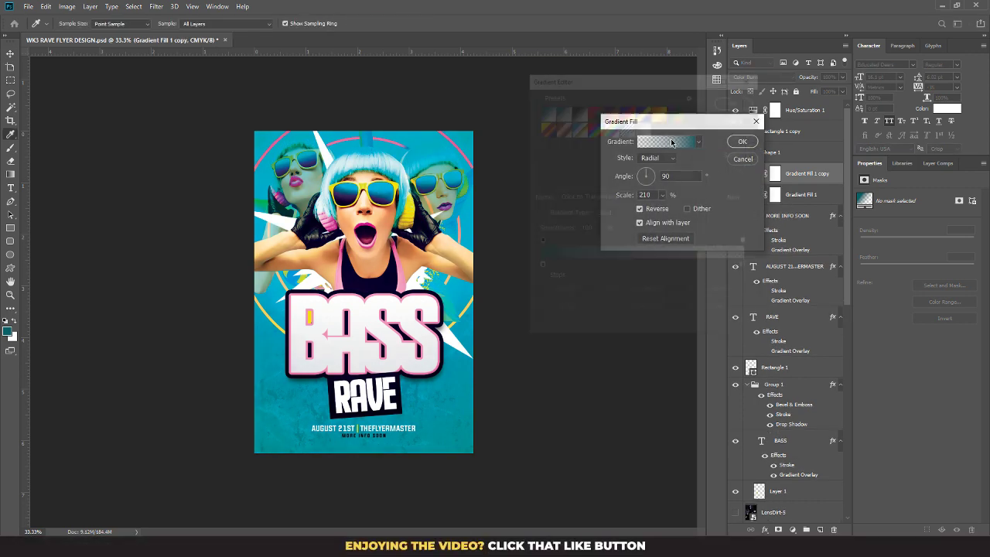
pyautogui.click(666, 141)
pyautogui.click(538, 267)
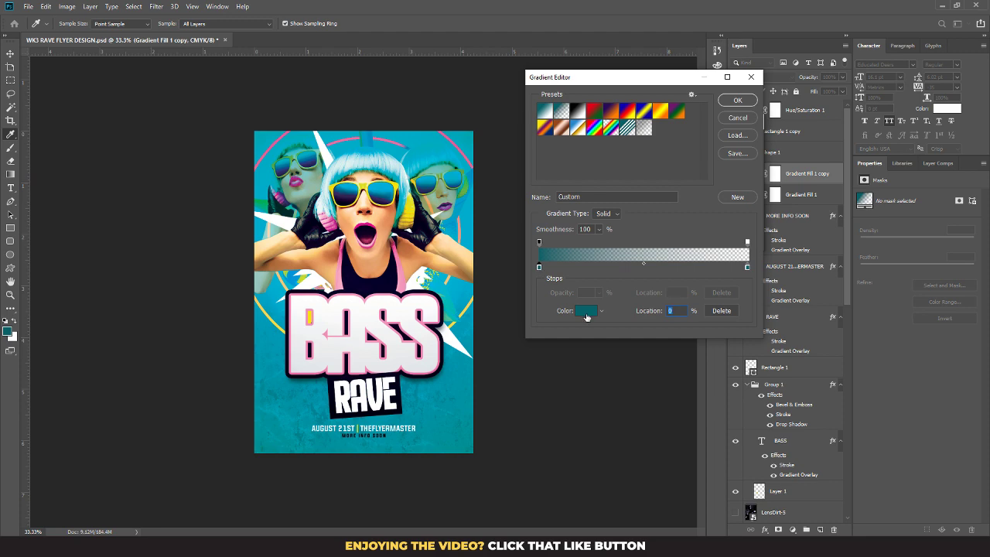
pyautogui.click(586, 317)
pyautogui.moveTo(557, 271); pyautogui.dragTo(503, 342)
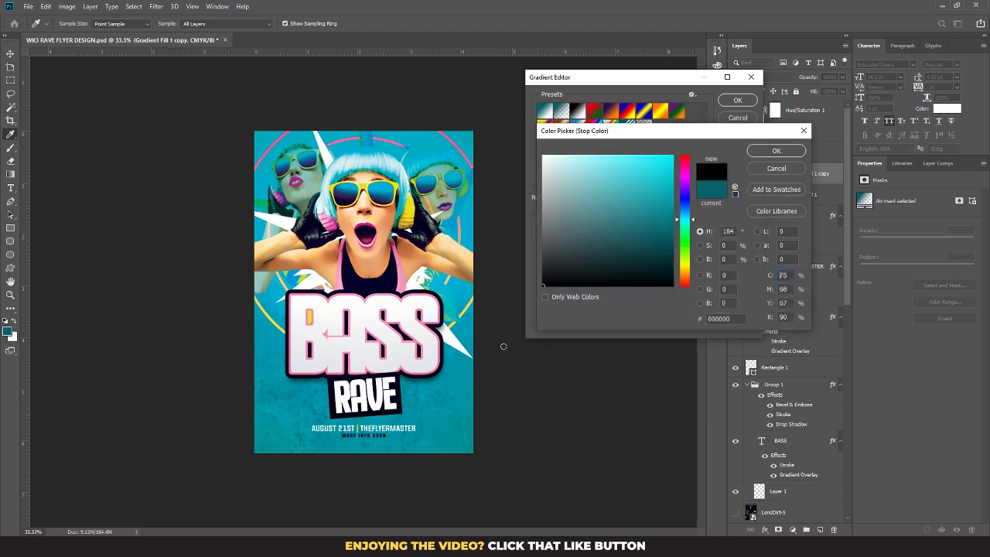
pyautogui.click(775, 149)
pyautogui.doubleClick(747, 267)
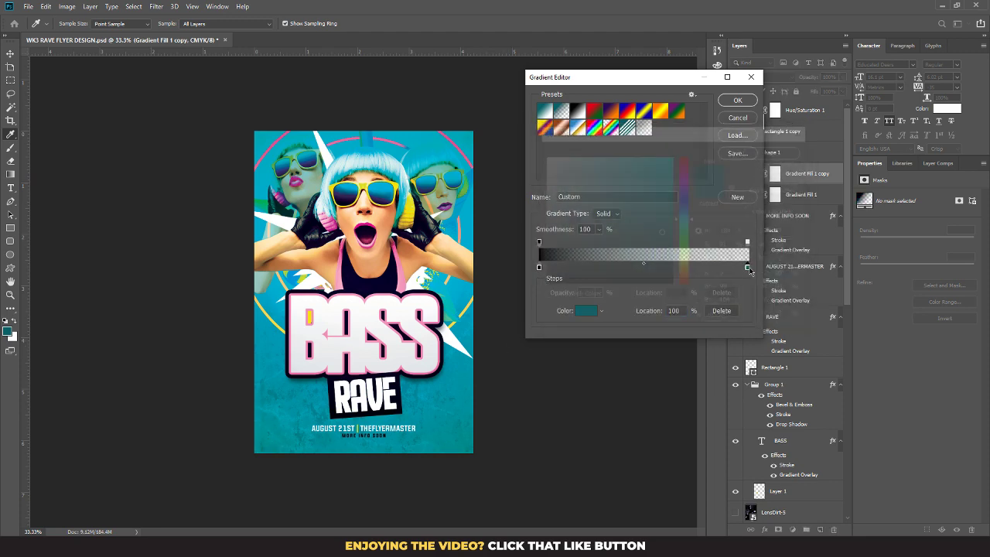
pyautogui.click(542, 285)
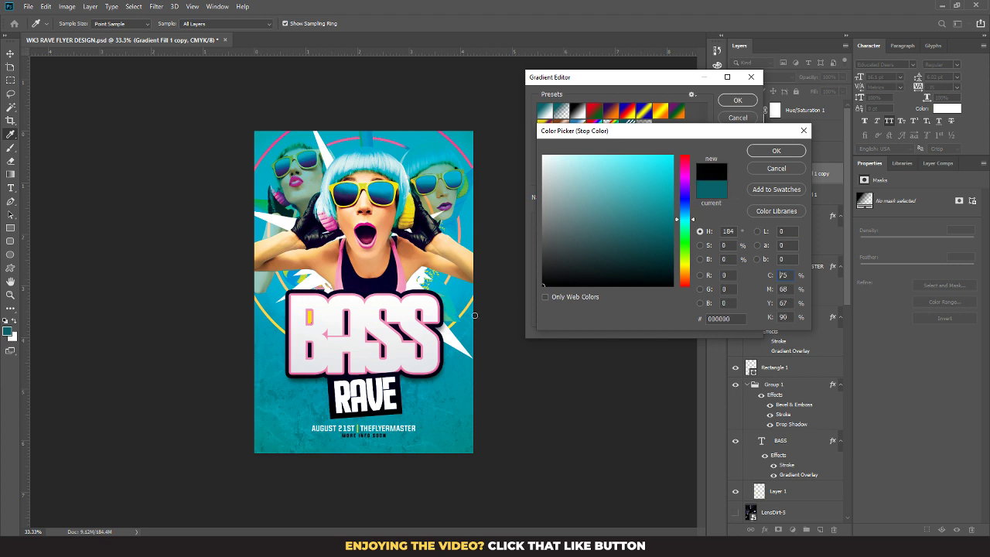
pyautogui.click(776, 150)
pyautogui.click(736, 100)
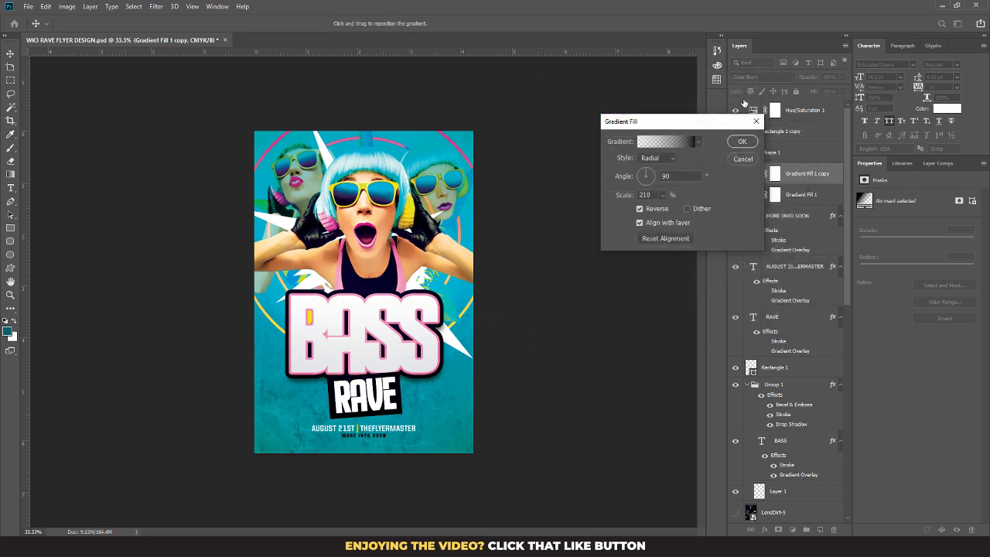
pyautogui.click(735, 146)
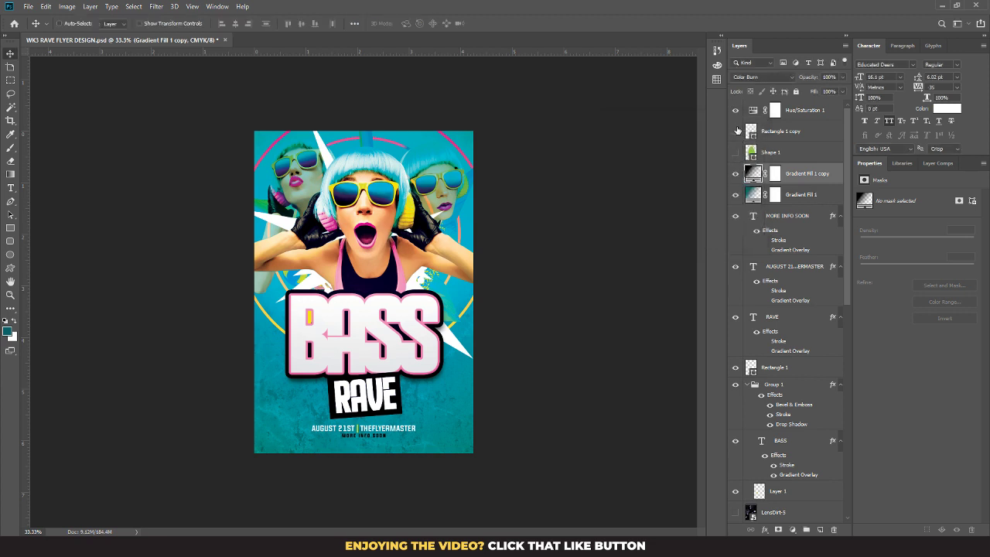
# Step: Compare the flyer with and without the Hue/Saturation adjustment and bring up that layer's settings
pyautogui.click(736, 110)
pyautogui.click(735, 110)
pyautogui.click(814, 116)
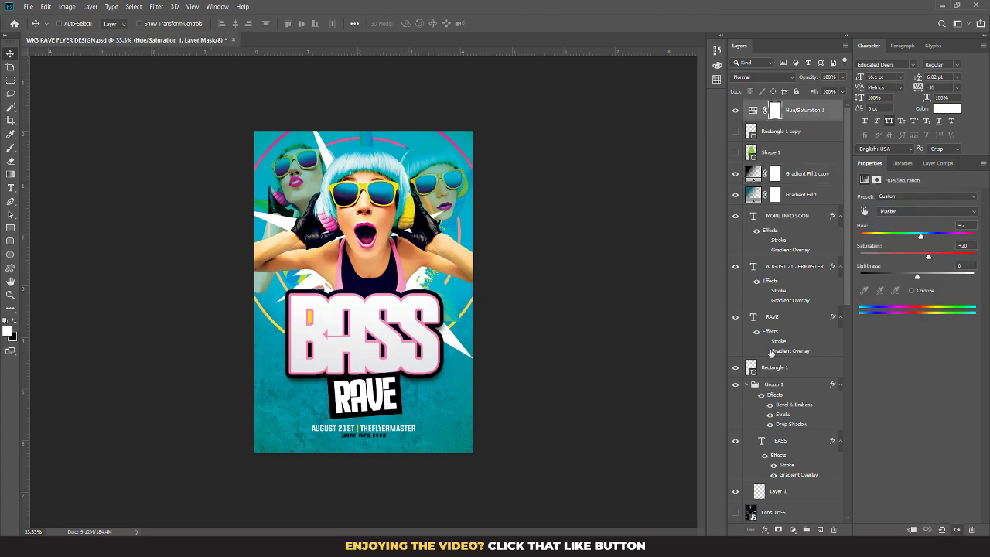
# Step: Delete the hidden Rectangle 1 copy and Shape 1 layers
pyautogui.click(777, 130)
pyautogui.keyDown('shift'); pyautogui.click(787, 153); pyautogui.keyUp('shift')
pyautogui.press('Delete')
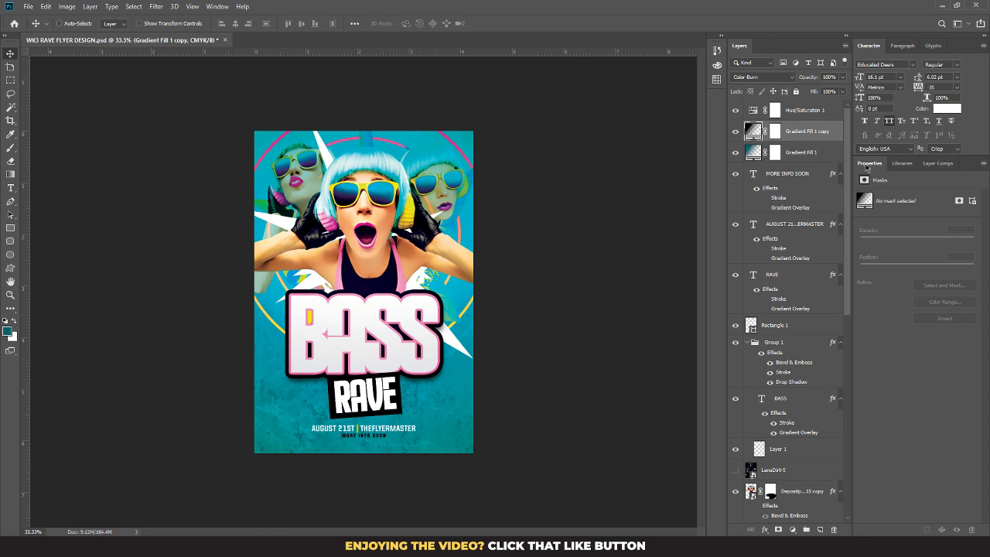
# Step: Add an empty layer above the MORE INFO SOON text and set the foreground color to light pink #ffbbd5
pyautogui.click(799, 177)
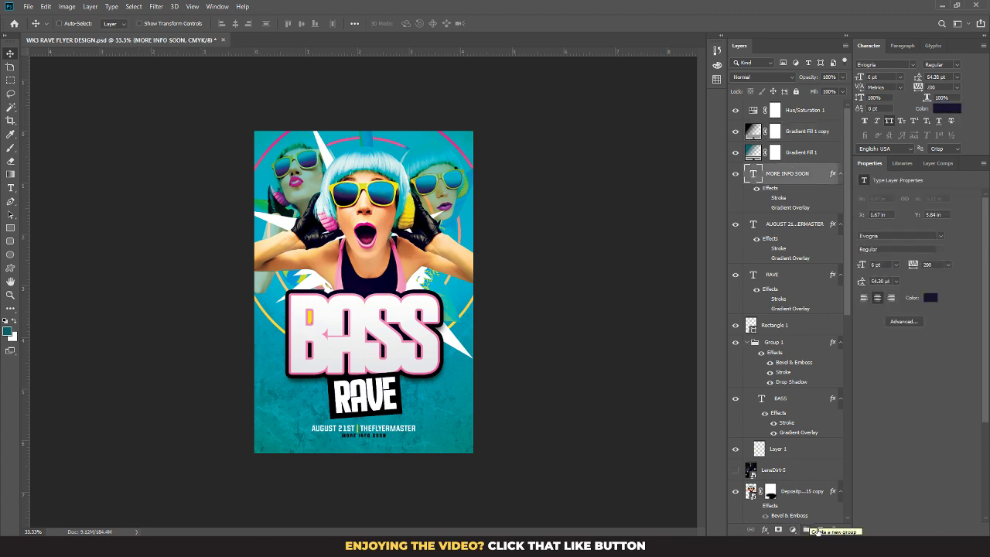
pyautogui.click(819, 530)
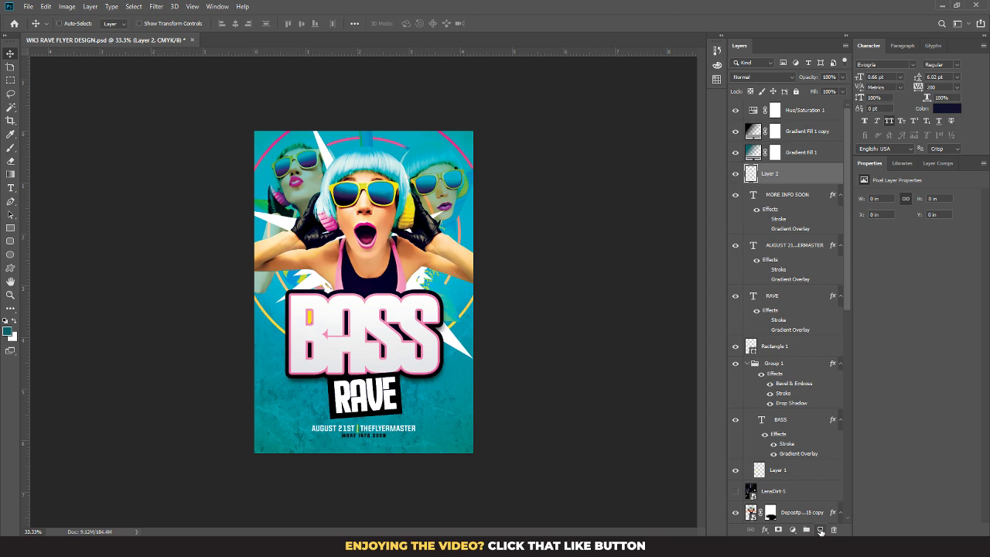
pyautogui.click(15, 326)
pyautogui.click(7, 331)
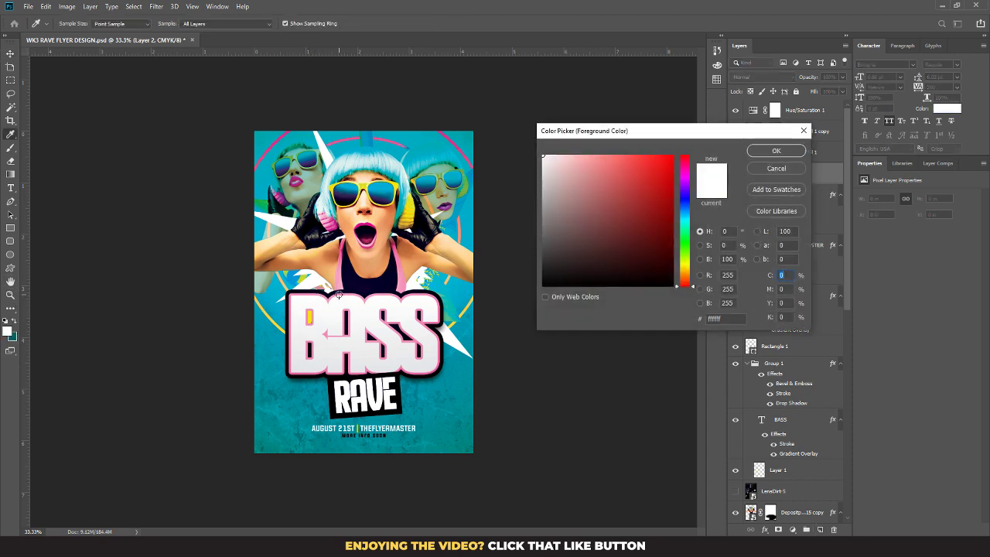
pyautogui.click(364, 299)
pyautogui.moveTo(644, 195); pyautogui.dragTo(577, 152)
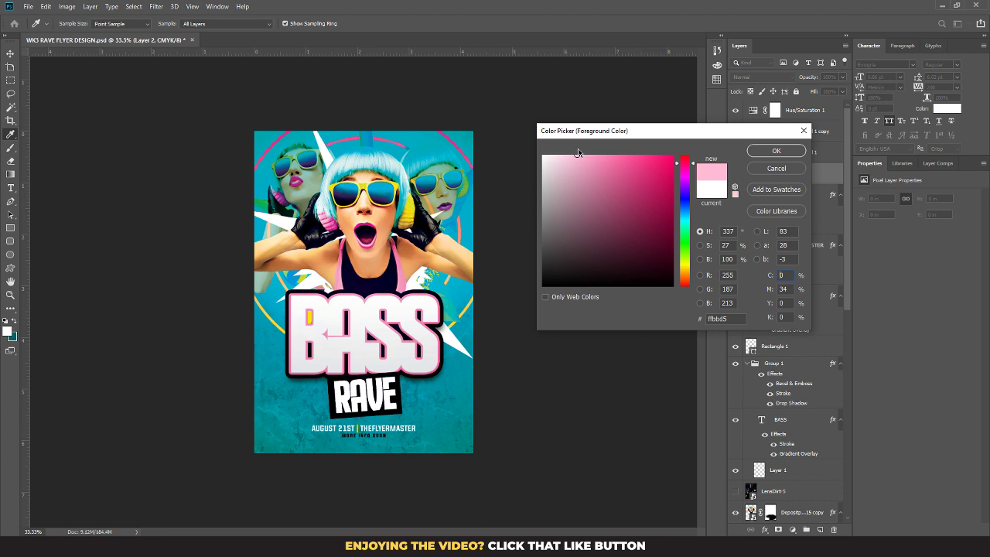
pyautogui.click(776, 151)
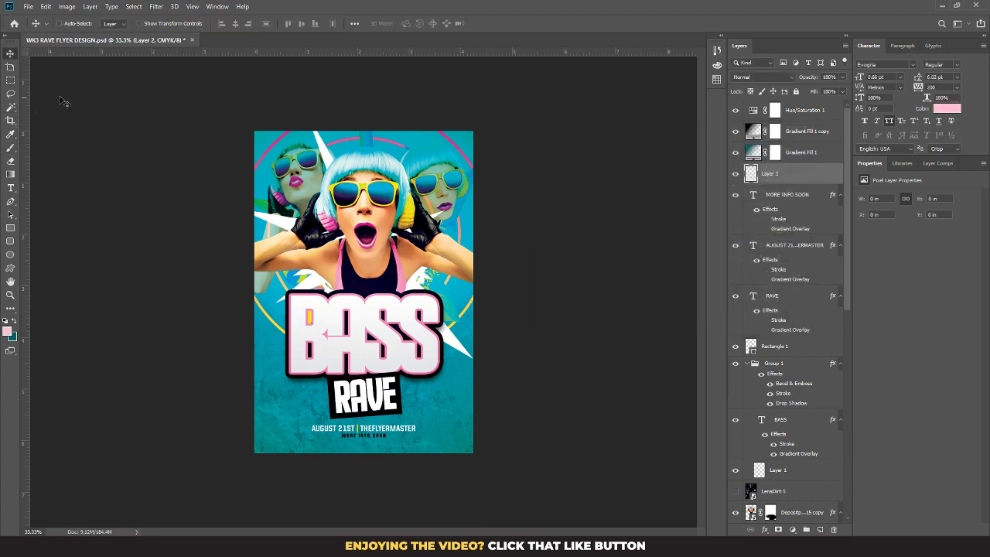
# Step: Paint one large, soft pink glow over the BASS title on the new layer with a soft brush at size 1300
pyautogui.click(10, 147)
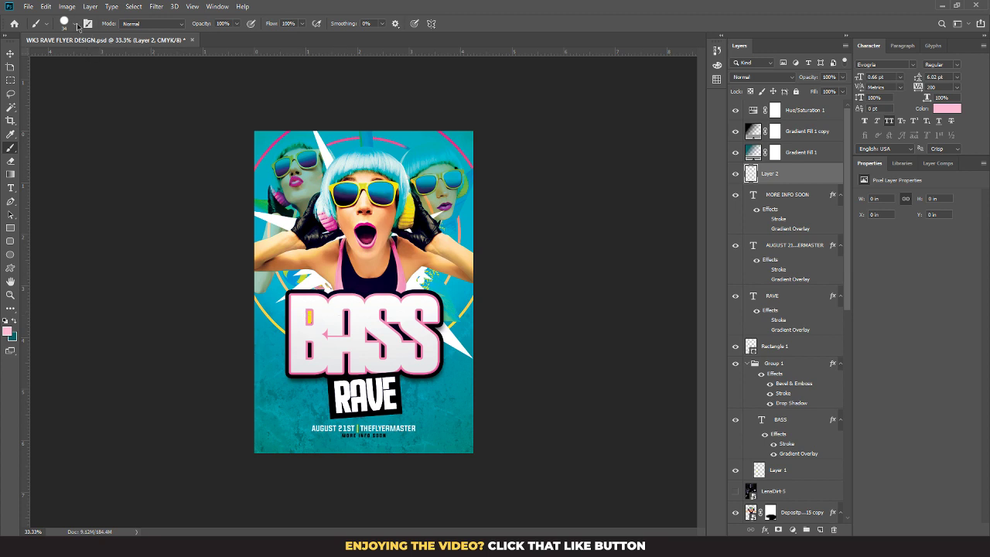
pyautogui.click(338, 302)
pyautogui.rightClick(355, 299)
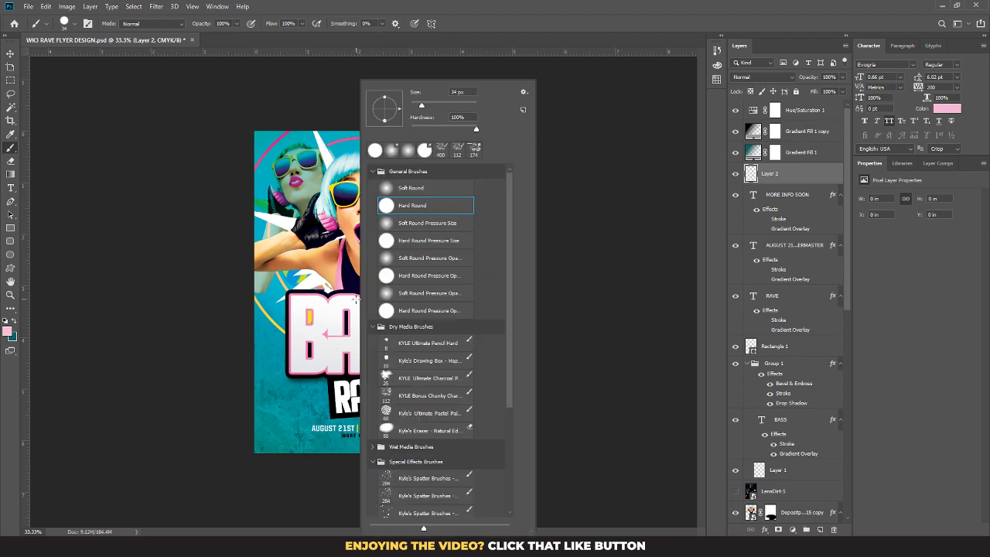
pyautogui.moveTo(440, 128)
pyautogui.mouseDown()
pyautogui.moveTo(410, 129)
pyautogui.moveTo(446, 105)
pyautogui.mouseUp()
pyautogui.click(489, 55)
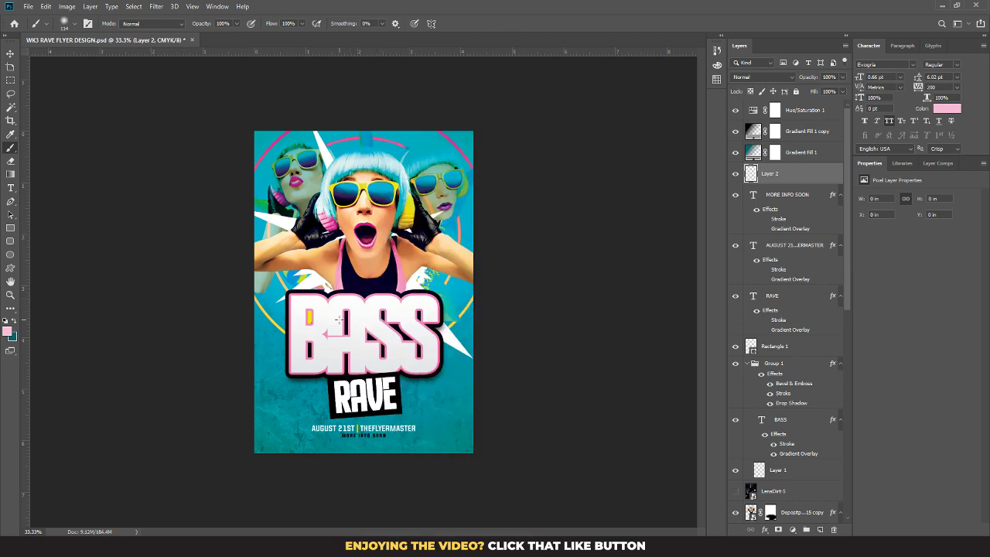
pyautogui.click(338, 319)
pyautogui.hotkey('ctrl', 'z')
pyautogui.click(338, 317)
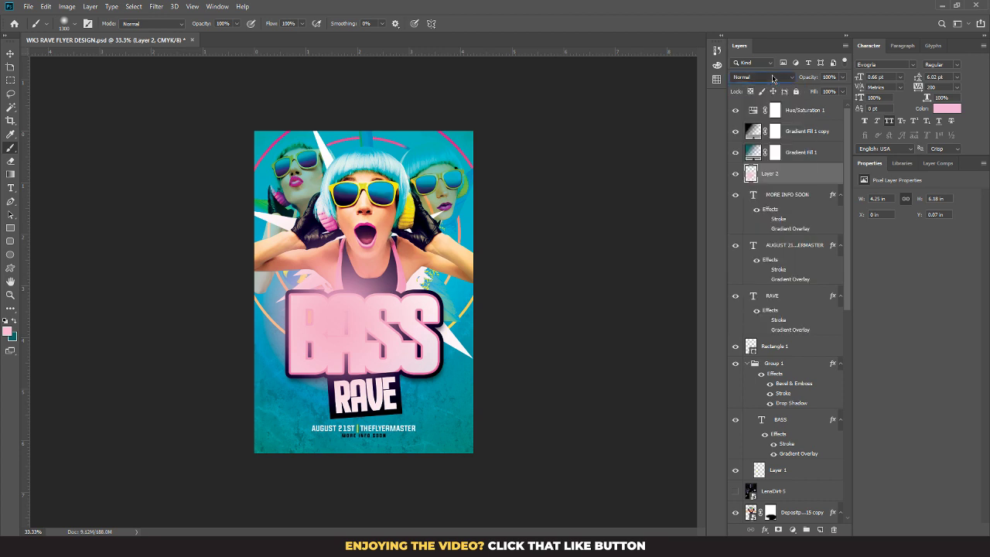
# Step: Try several blend modes on the pink glow layer, including Darken and Linear Dodge (Add), and settle on Screen
pyautogui.scroll(-2, 774, 76)
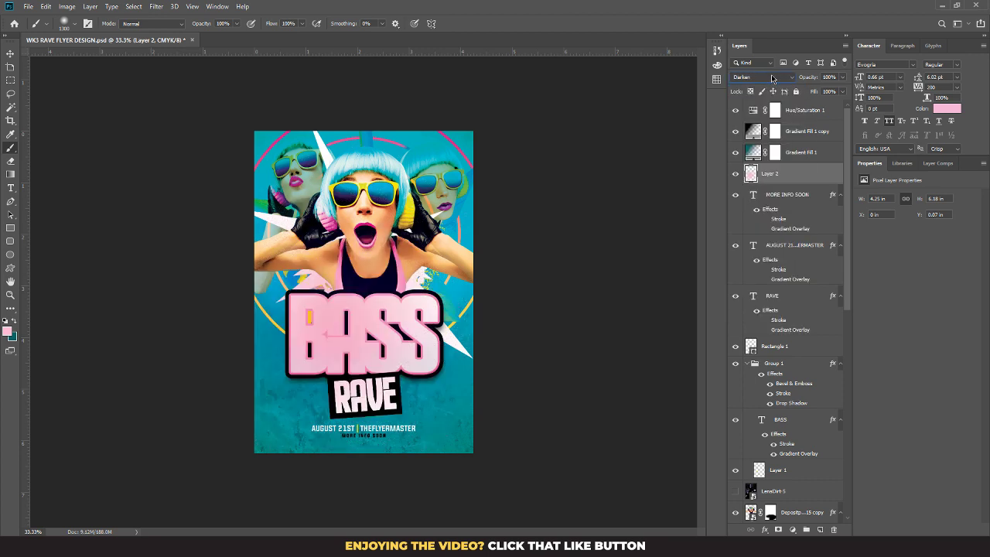
pyautogui.scroll(-2, 772, 78)
pyautogui.press('Down')
pyautogui.press('Down')
pyautogui.press('Down')
pyautogui.press('Down')
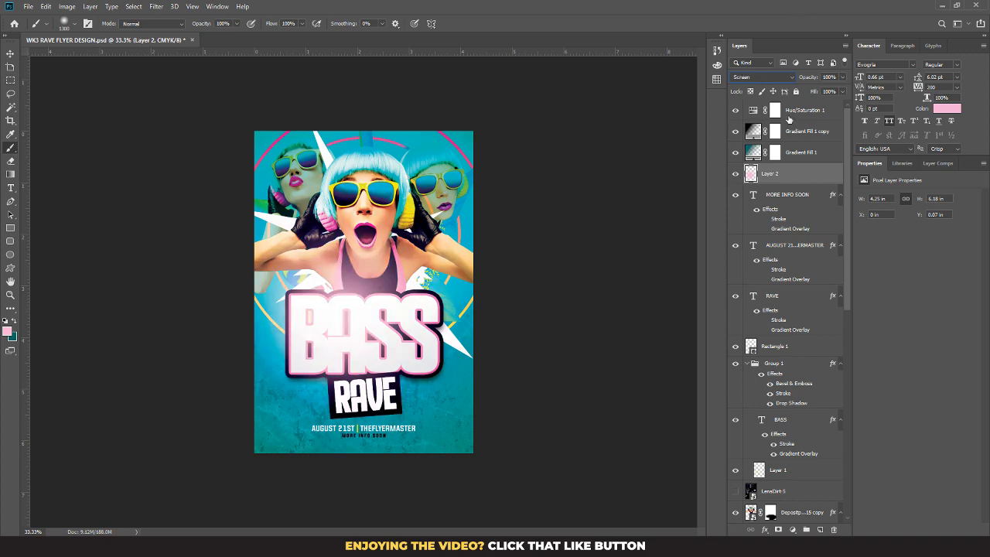
pyautogui.click(776, 79)
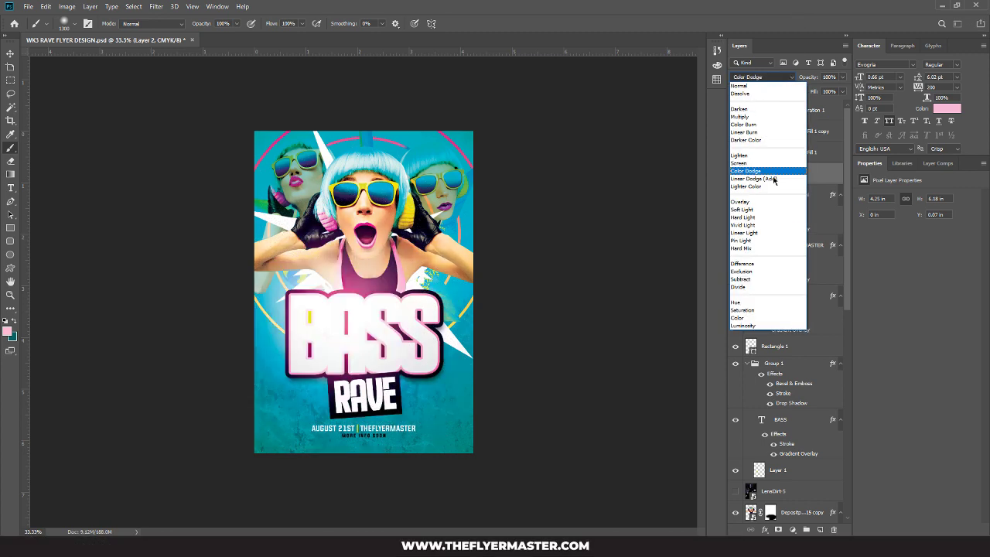
pyautogui.click(773, 181)
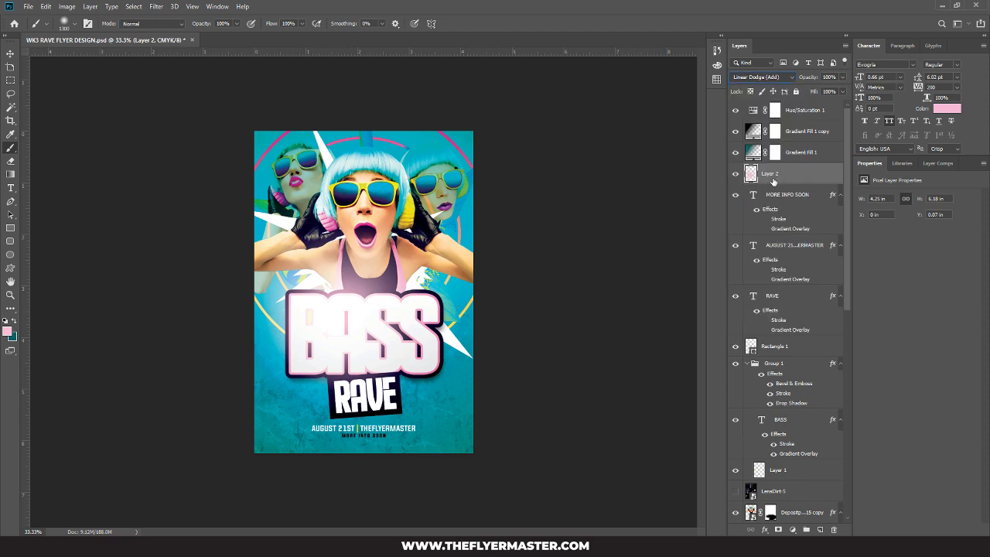
pyautogui.click(761, 77)
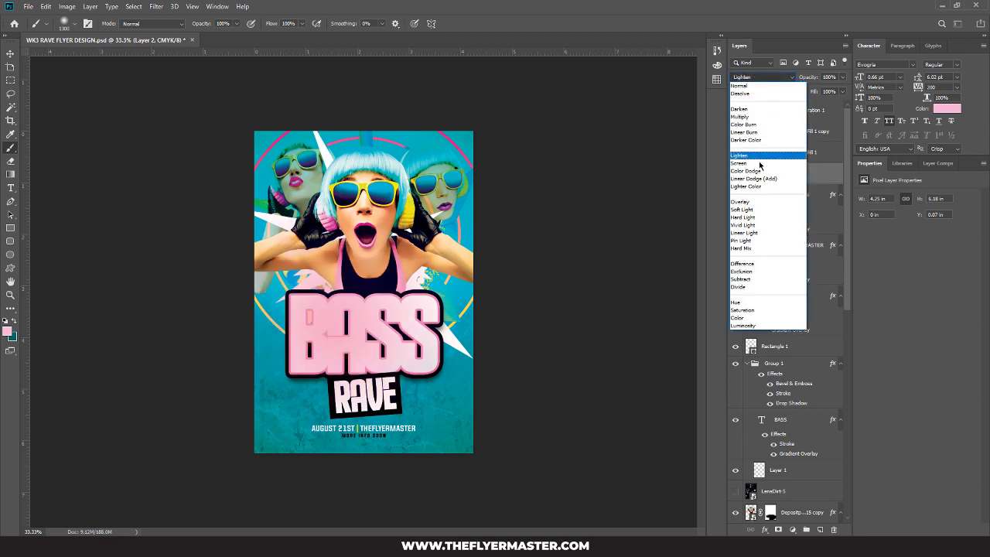
pyautogui.click(759, 165)
# Step: Shift the pink glow slightly down and to the right, and enlarge it proportionally to about 119%
pyautogui.click(10, 53)
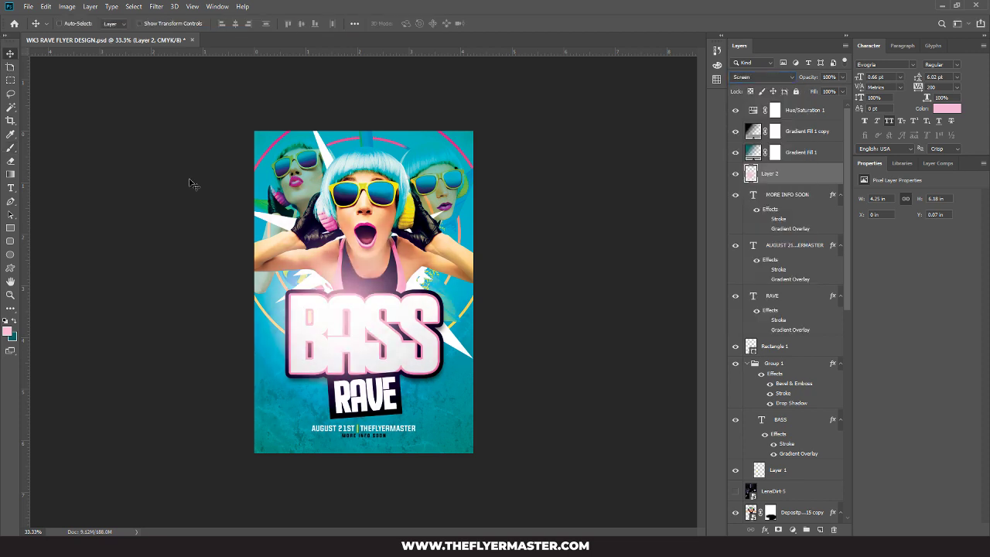
pyautogui.moveTo(372, 293); pyautogui.dragTo(385, 315)
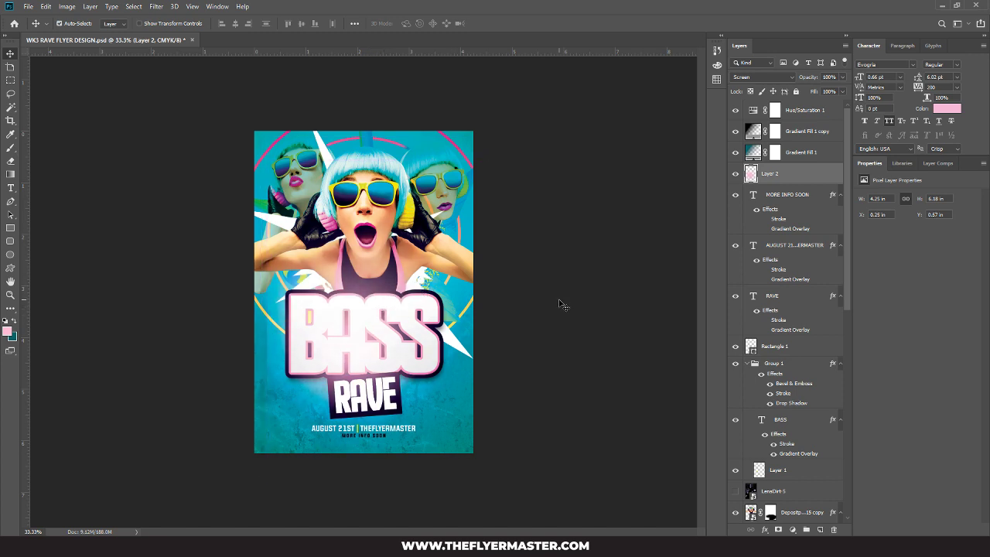
pyautogui.hotkey('ctrl', 't')
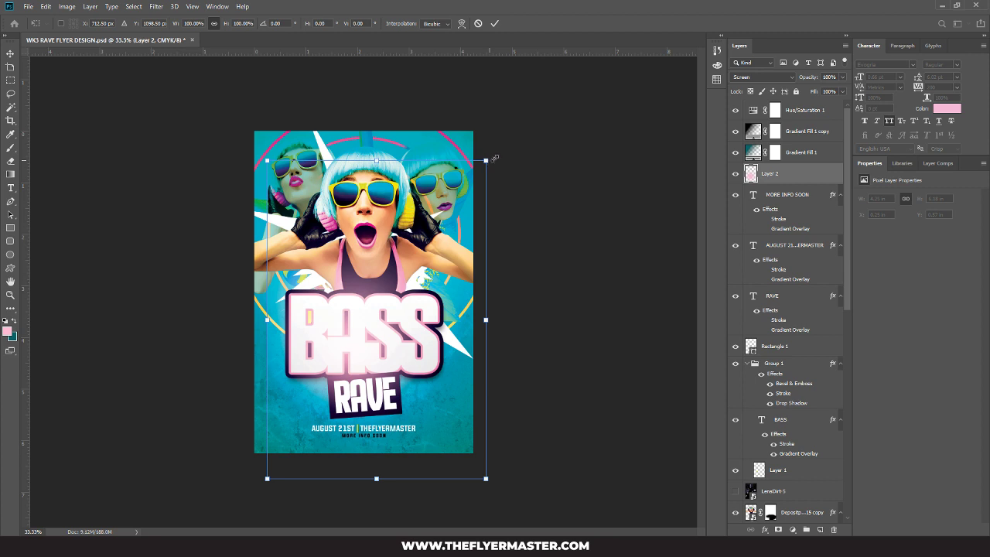
pyautogui.moveTo(493, 158); pyautogui.dragTo(514, 130)
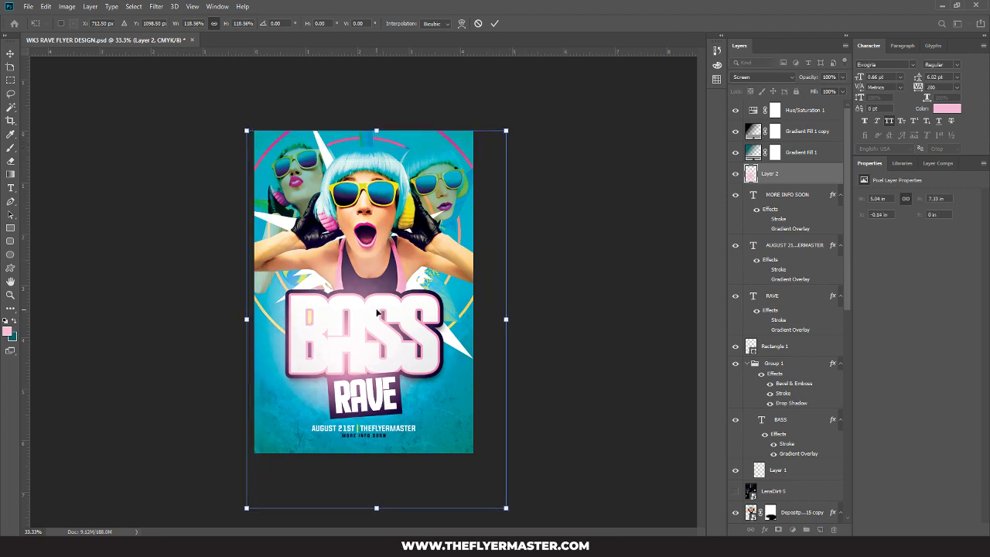
pyautogui.press('Return')
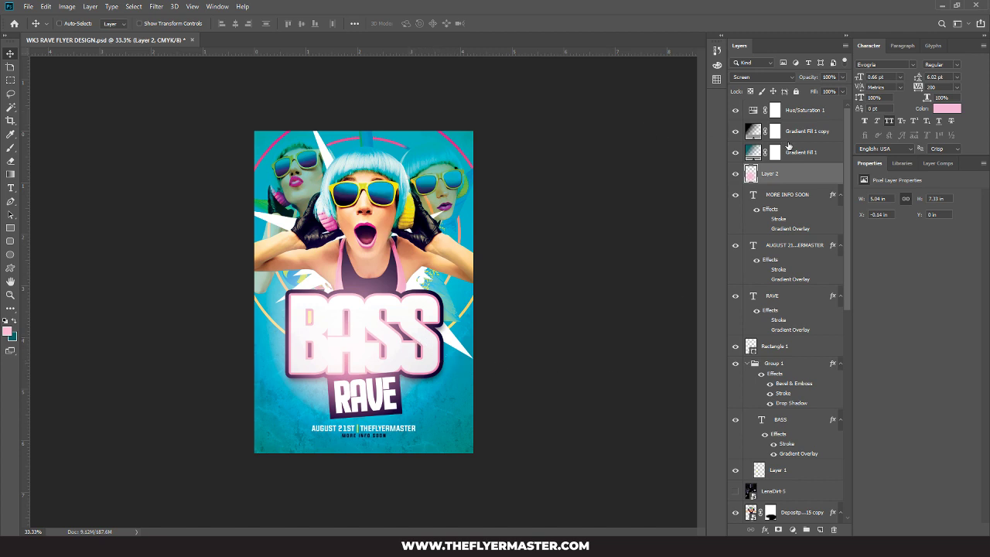
# Step: Add a Gradient Map adjustment layer above the Hue/Saturation adjustment
pyautogui.click(804, 112)
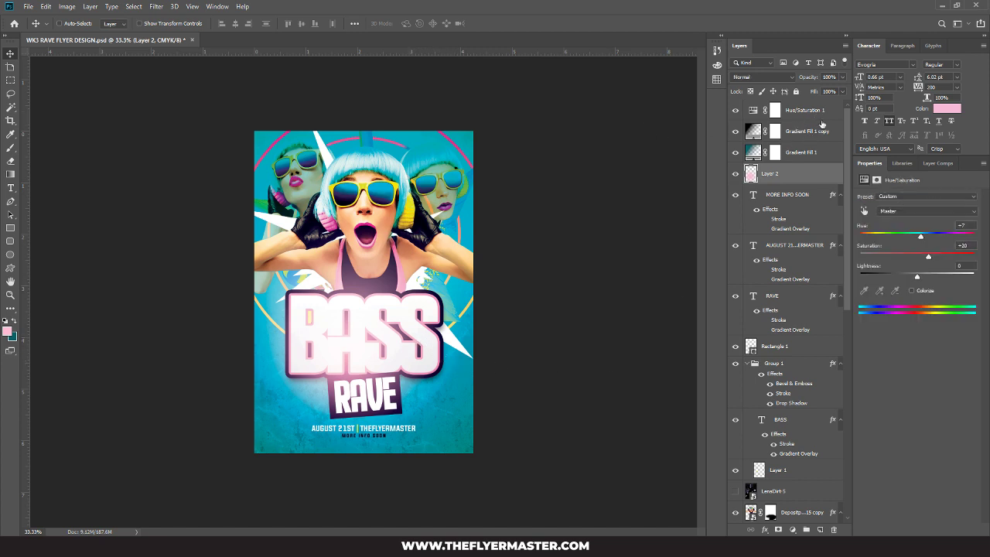
pyautogui.click(792, 530)
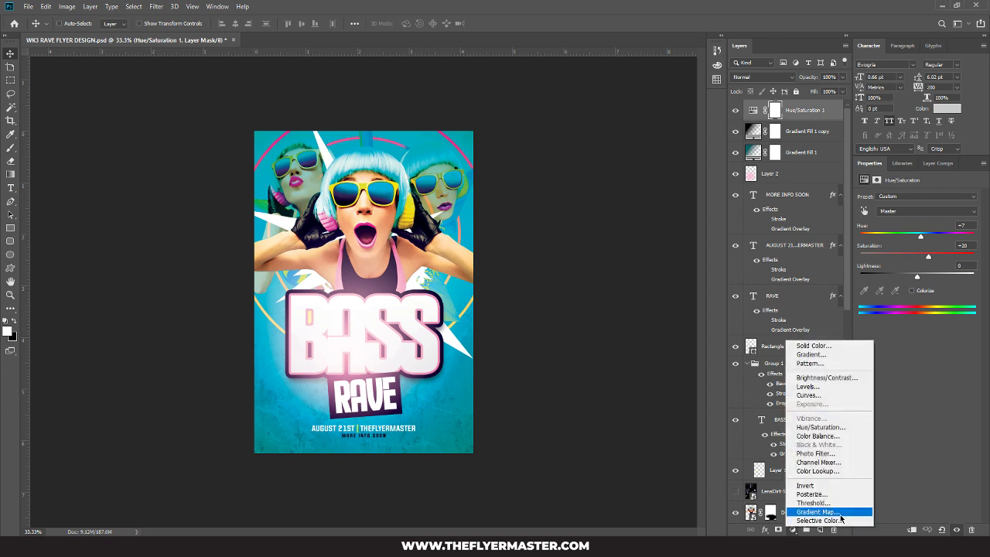
pyautogui.click(818, 511)
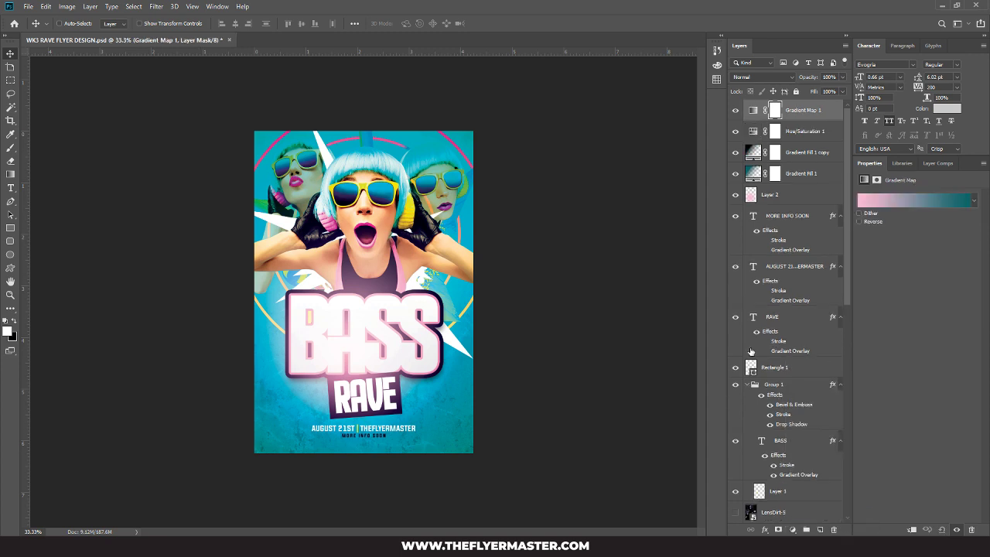
# Step: Reverse the Gradient Map's colors and set the adjustment layer's blend mode to Overlay
pyautogui.click(896, 207)
pyautogui.click(740, 104)
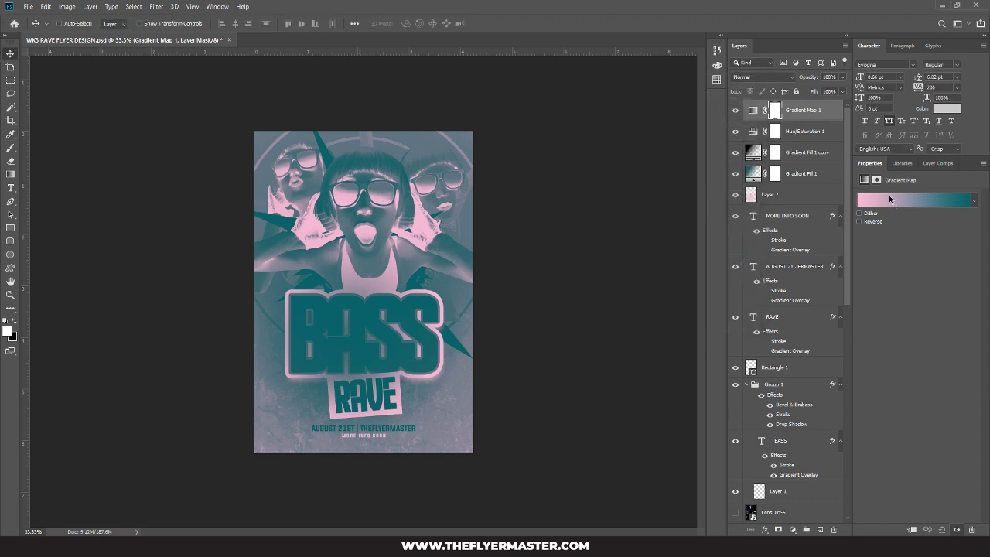
pyautogui.click(859, 220)
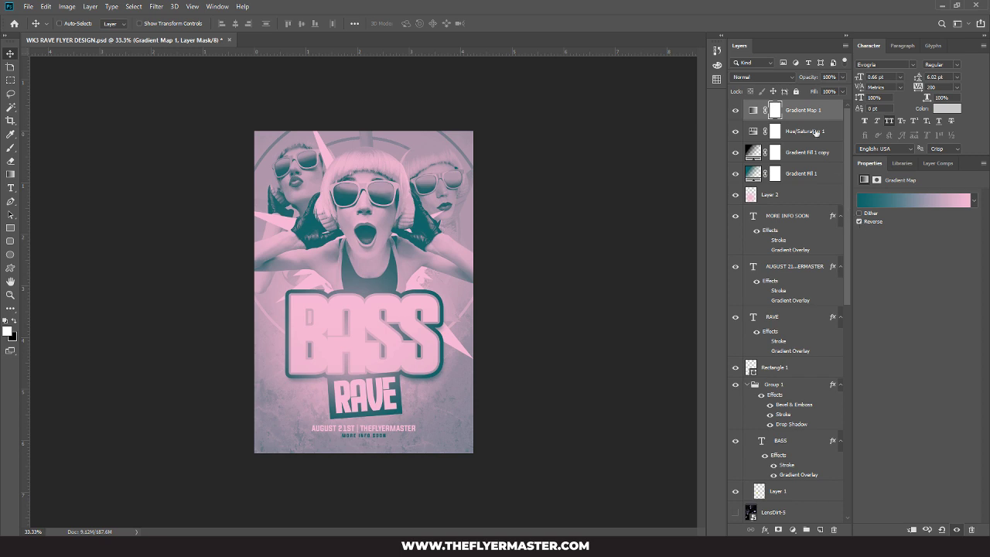
pyautogui.click(756, 78)
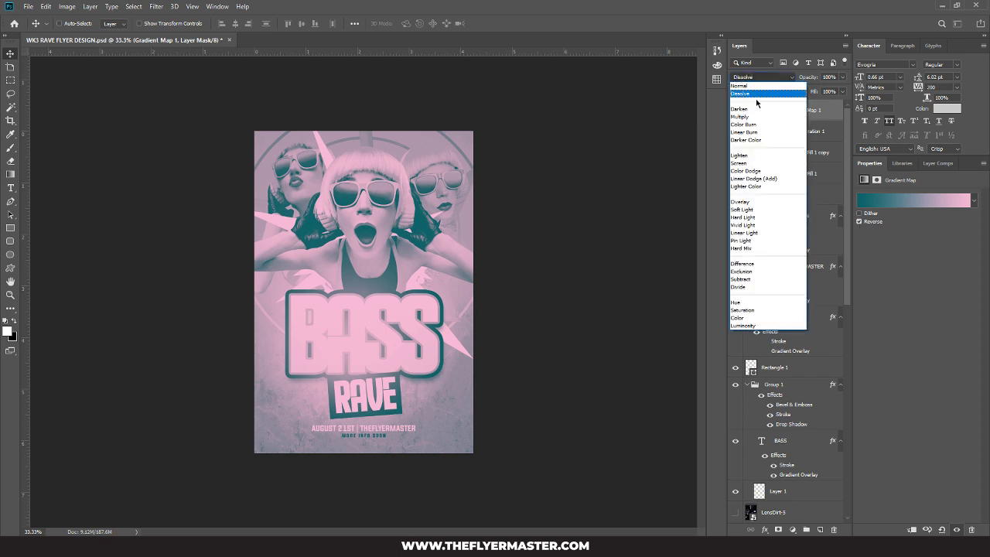
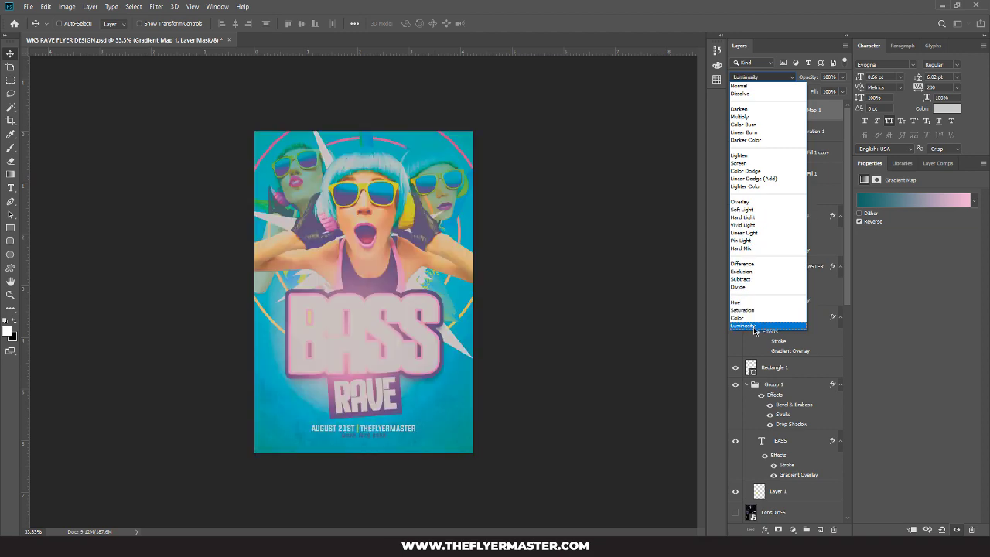
pyautogui.click(739, 202)
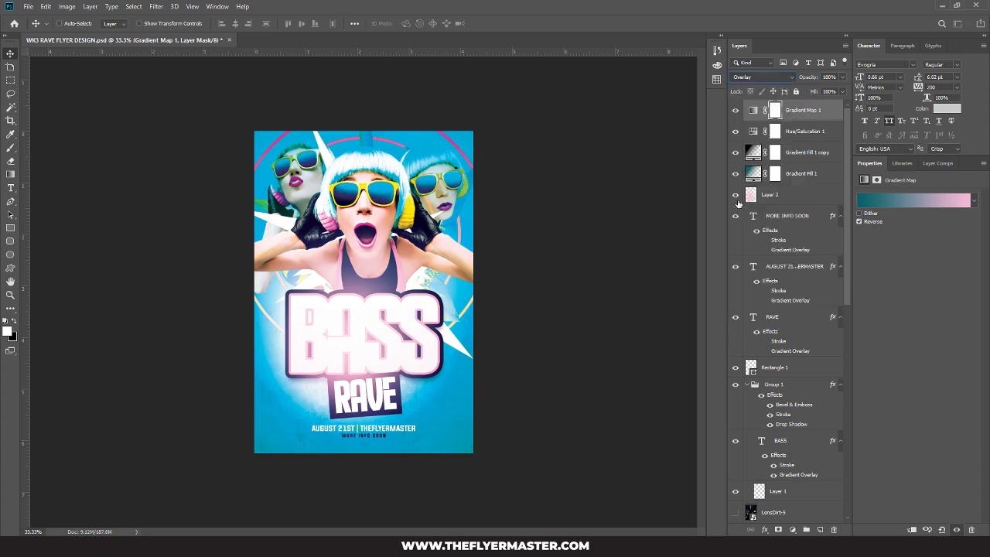
# Step: Lower the Gradient Map layer's opacity to 47% and compare the flyer with and without it
pyautogui.click(843, 78)
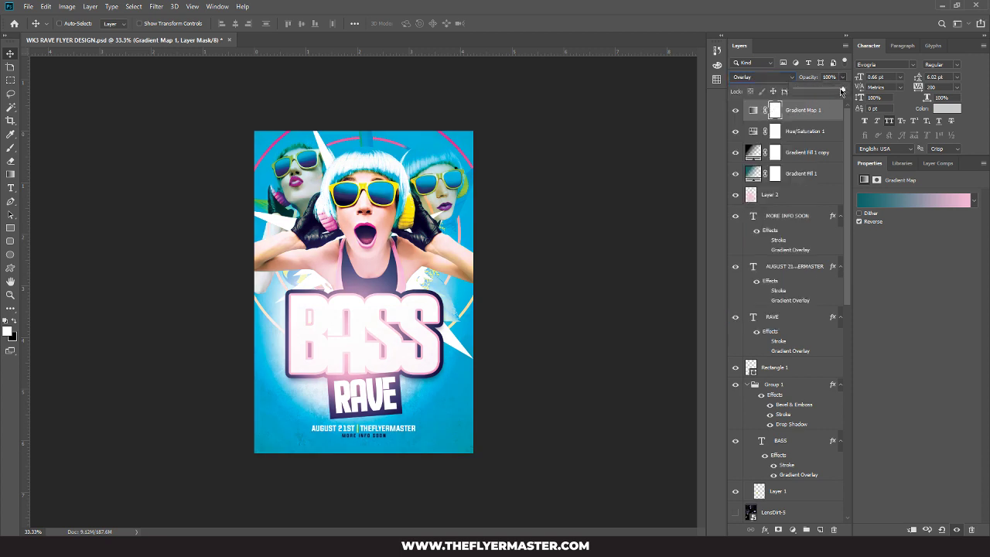
pyautogui.moveTo(841, 91); pyautogui.dragTo(818, 92)
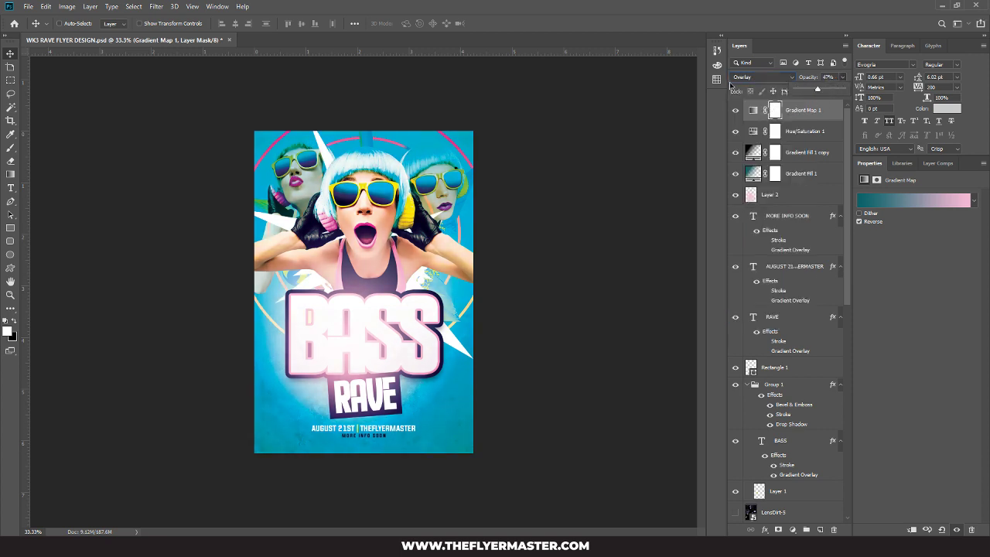
pyautogui.click(735, 112)
pyautogui.click(735, 112)
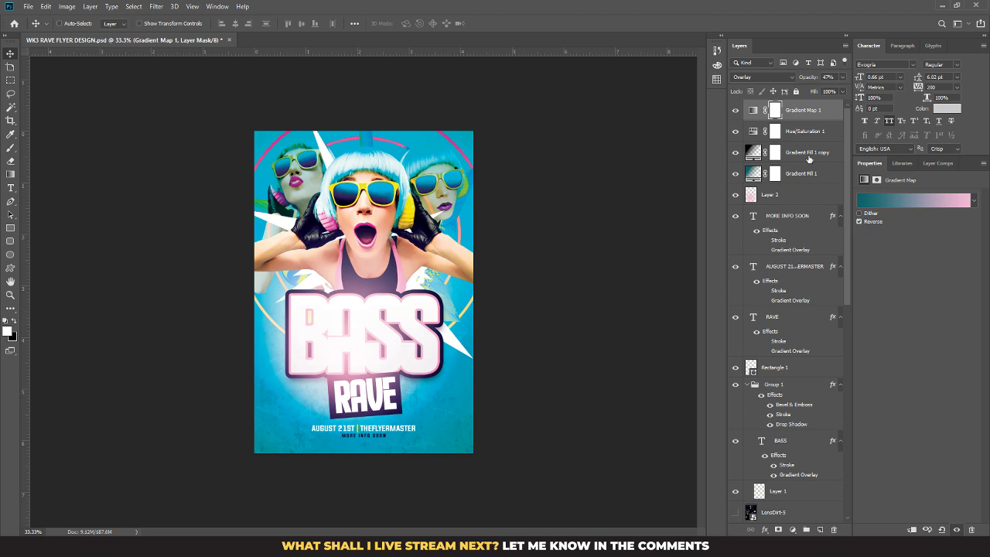
# Step: Show the hidden yellow abstract shape copy layer and change its Color Overlay to black
pyautogui.moveTo(846, 176); pyautogui.dragTo(856, 433)
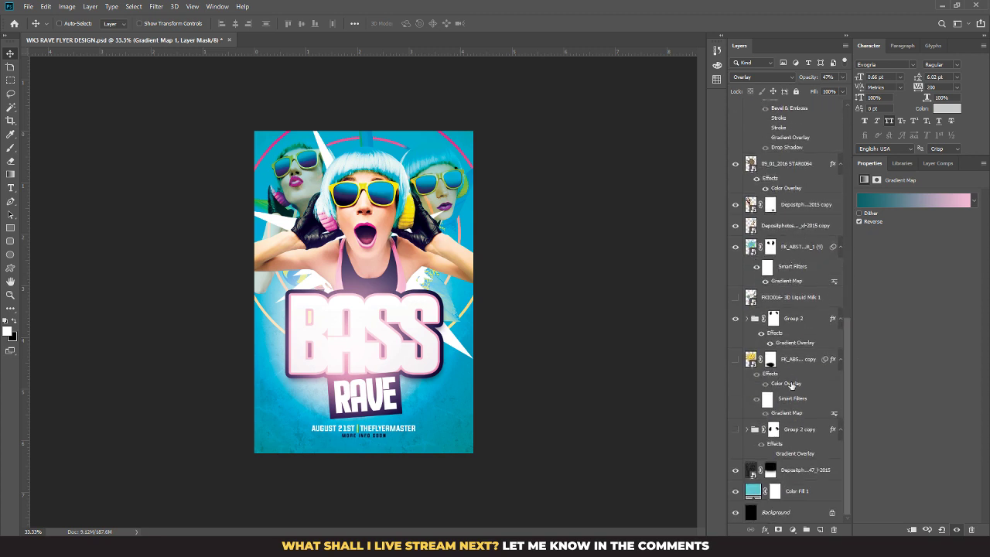
pyautogui.click(735, 360)
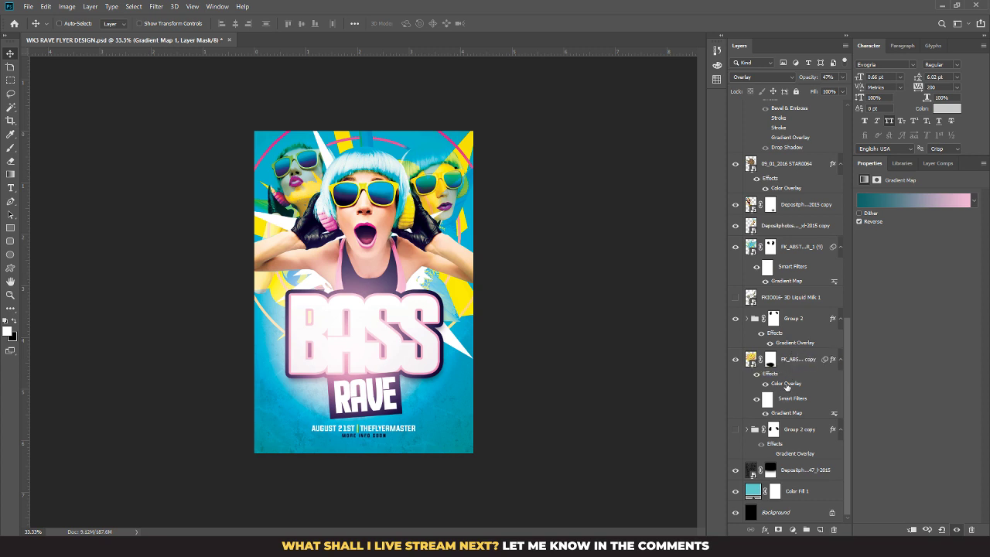
pyautogui.doubleClick(786, 383)
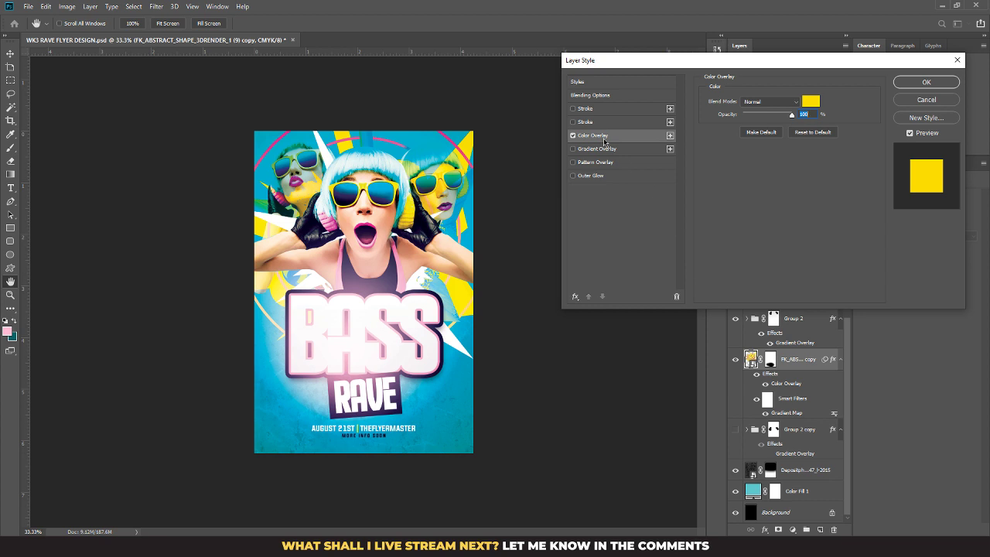
pyautogui.click(810, 104)
pyautogui.click(501, 345)
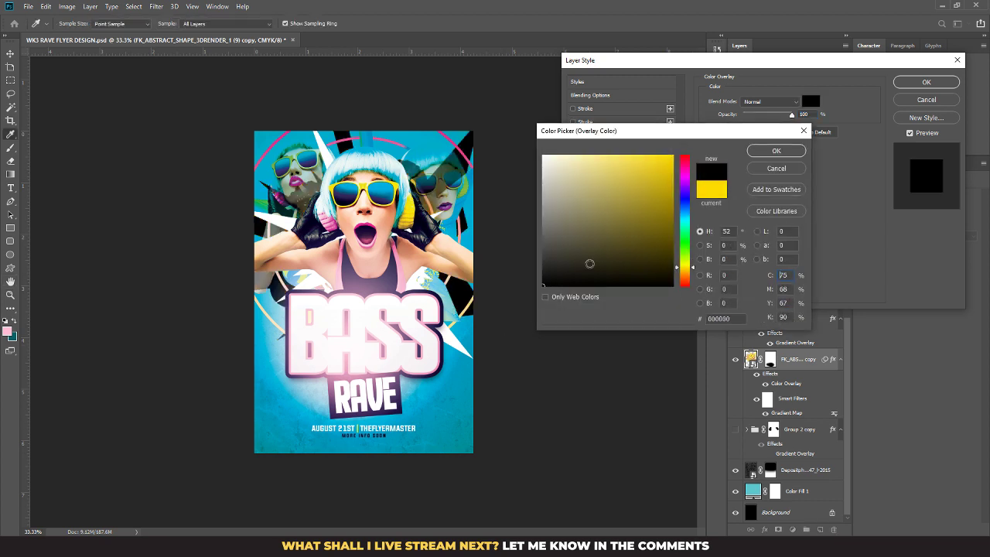
pyautogui.click(776, 151)
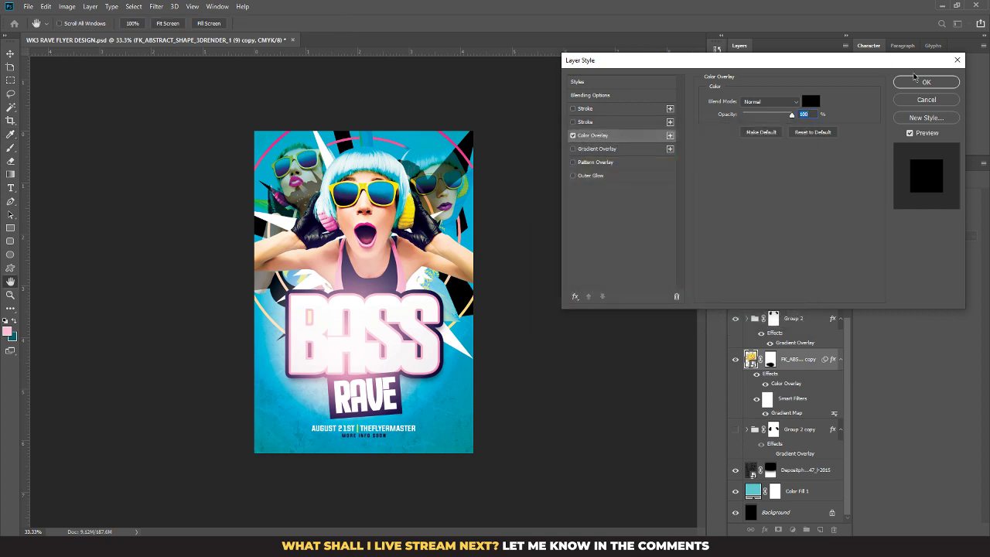
pyautogui.press('Return')
# Step: Move the black abstract shape down behind the BASS title and scale it down to about 3.29 in wide
pyautogui.press('v')
pyautogui.moveTo(400, 198); pyautogui.dragTo(423, 265)
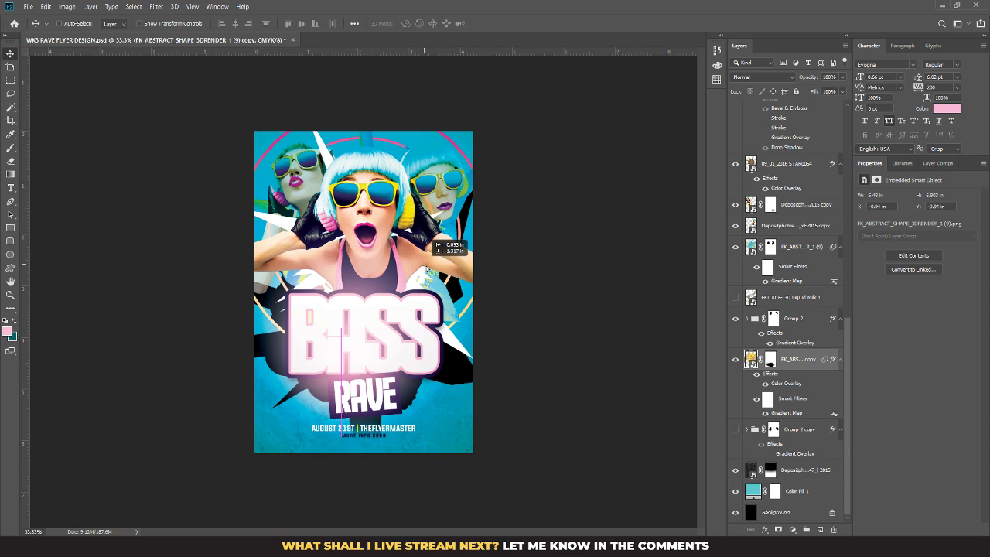
pyautogui.hotkey('ctrl', 't')
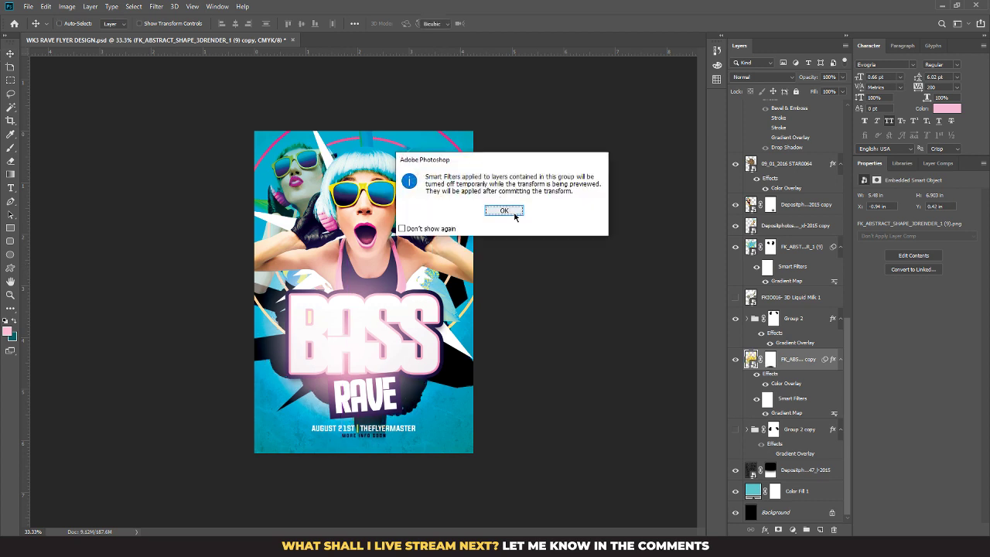
pyautogui.click(503, 209)
pyautogui.moveTo(645, 57); pyautogui.dragTo(423, 210)
pyautogui.press('Return')
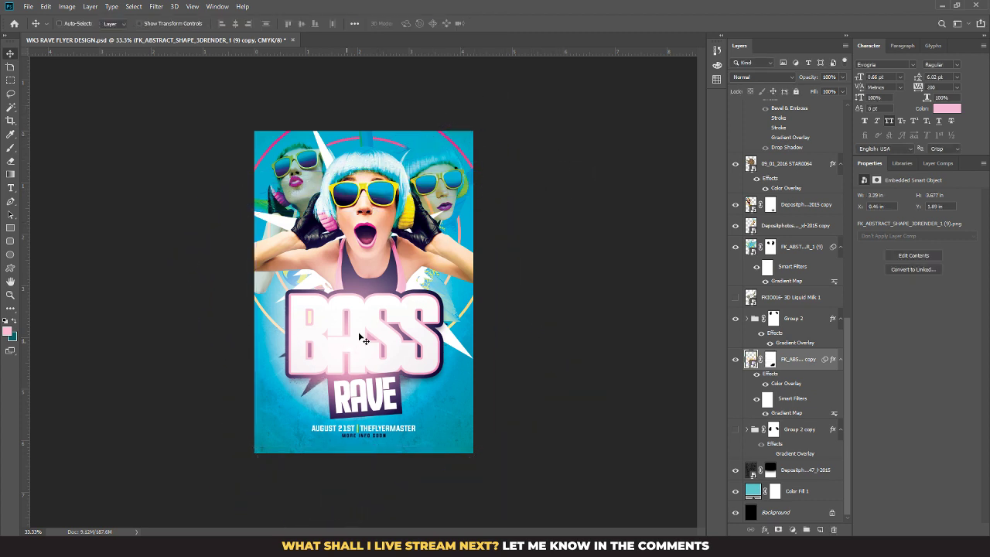
# Step: Duplicate the black shape, place the copy behind the title's right side, and stack it directly above the original abstract shape layer
pyautogui.moveTo(349, 344); pyautogui.dragTo(402, 337)
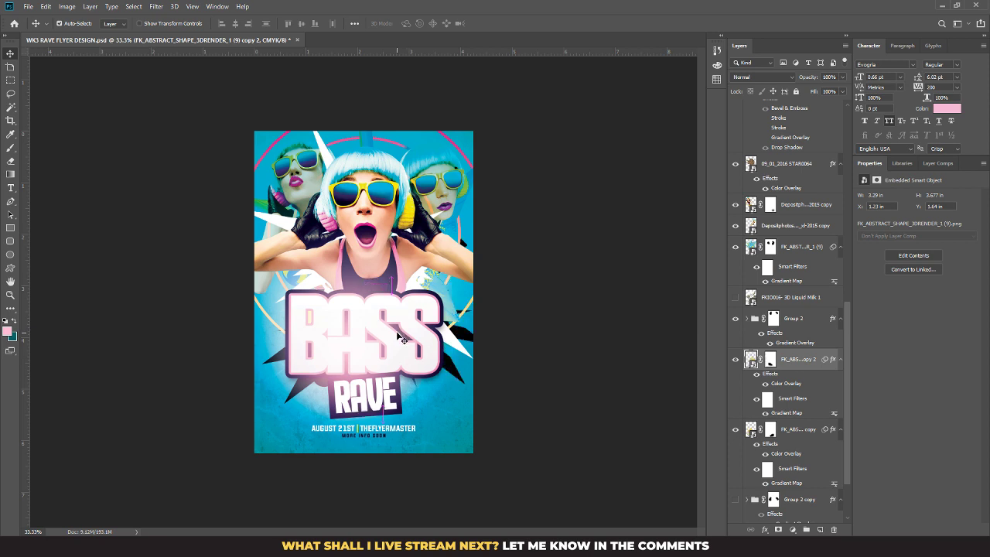
pyautogui.moveTo(817, 361); pyautogui.dragTo(796, 239)
pyautogui.moveTo(442, 296); pyautogui.dragTo(431, 318)
pyautogui.moveTo(784, 247); pyautogui.dragTo(821, 307)
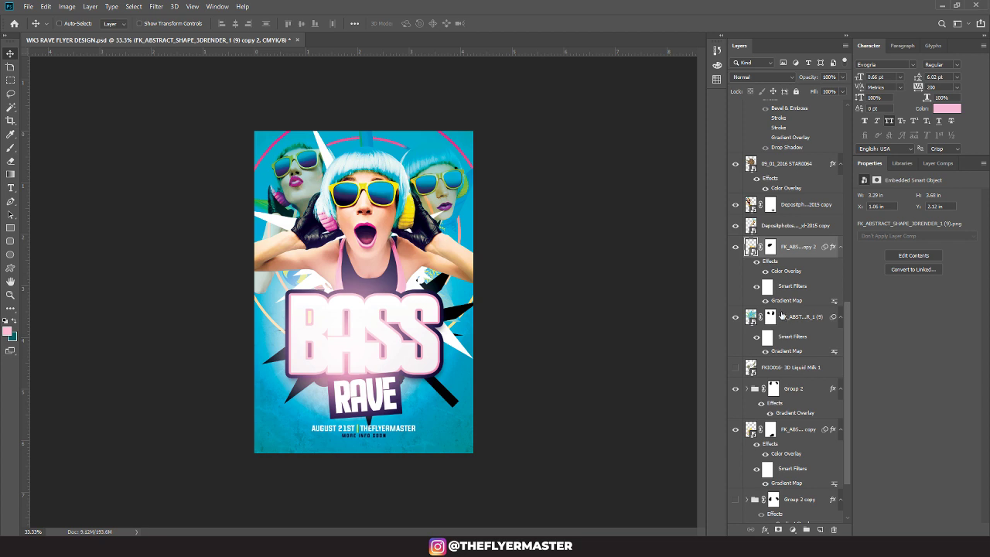
# Step: Erase the stray black piece below the title's right end on the duplicated shape's layer mask
pyautogui.click(770, 247)
pyautogui.press('e')
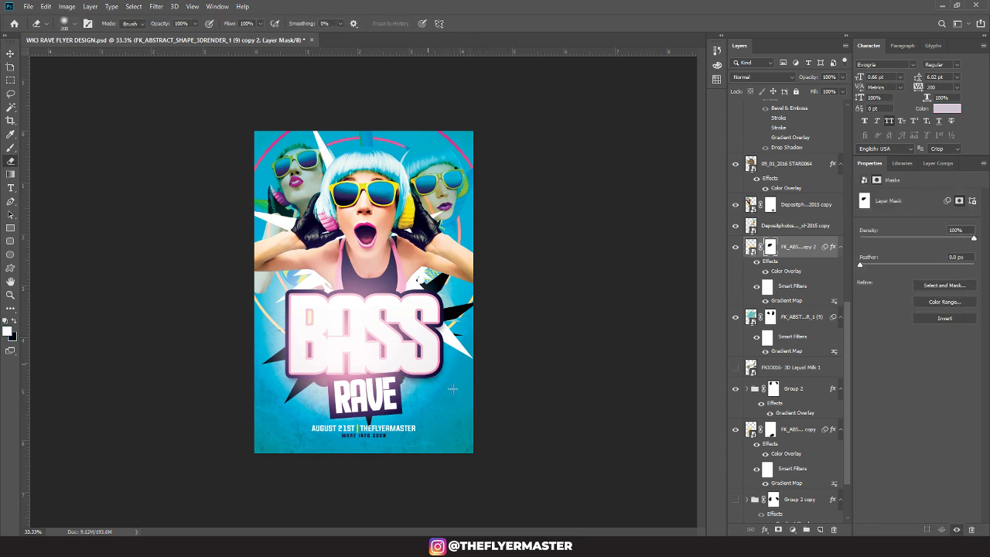
pyautogui.moveTo(452, 388); pyautogui.dragTo(462, 398)
# Step: Hide Layer 1 beneath the BASS text in Group 1
pyautogui.scroll(10, 773, 259)
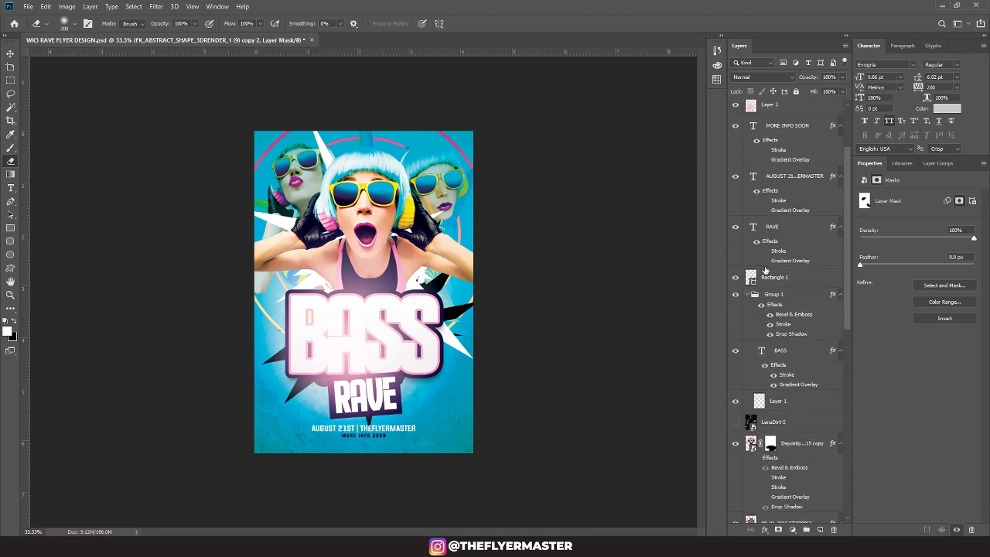
pyautogui.scroll(-8, 760, 269)
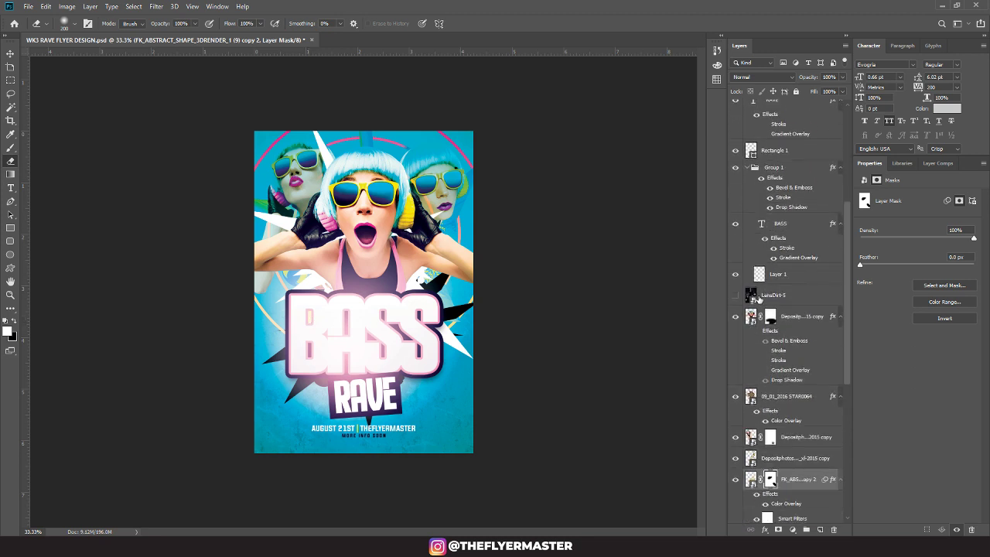
pyautogui.scroll(4, 804, 255)
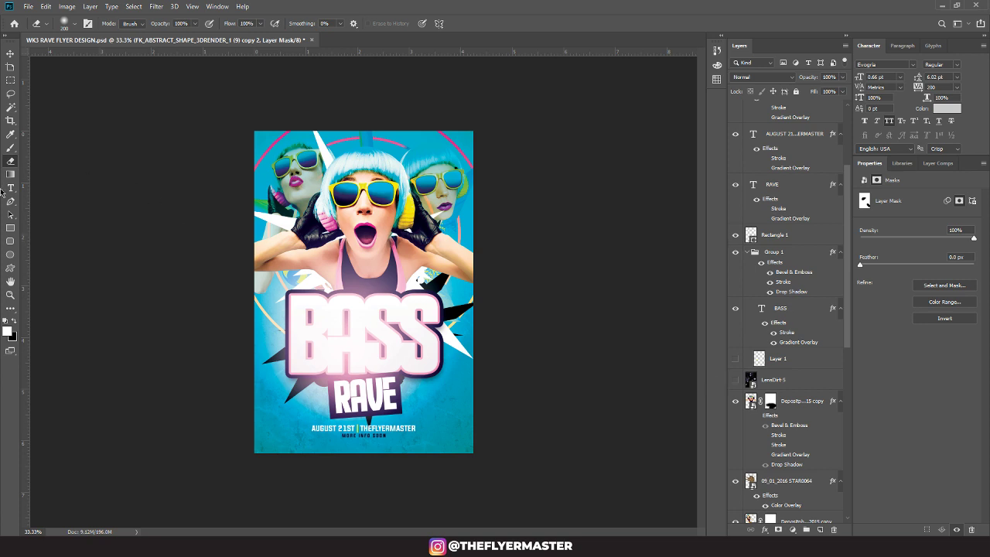
pyautogui.scroll(5, 773, 194)
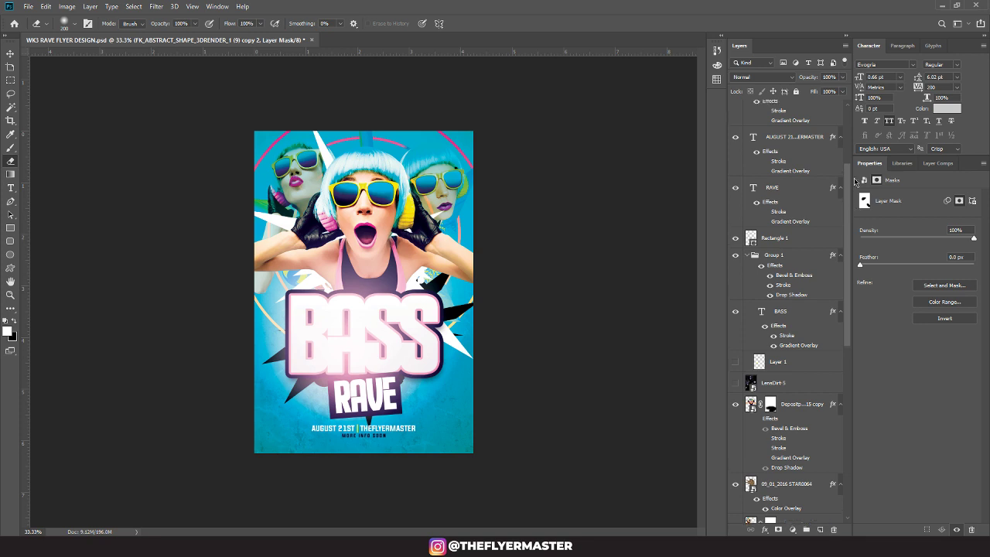
# Step: Duplicate the pink glow over the woman on the right and scale the copy down to about 3.63 in wide
pyautogui.click(769, 195)
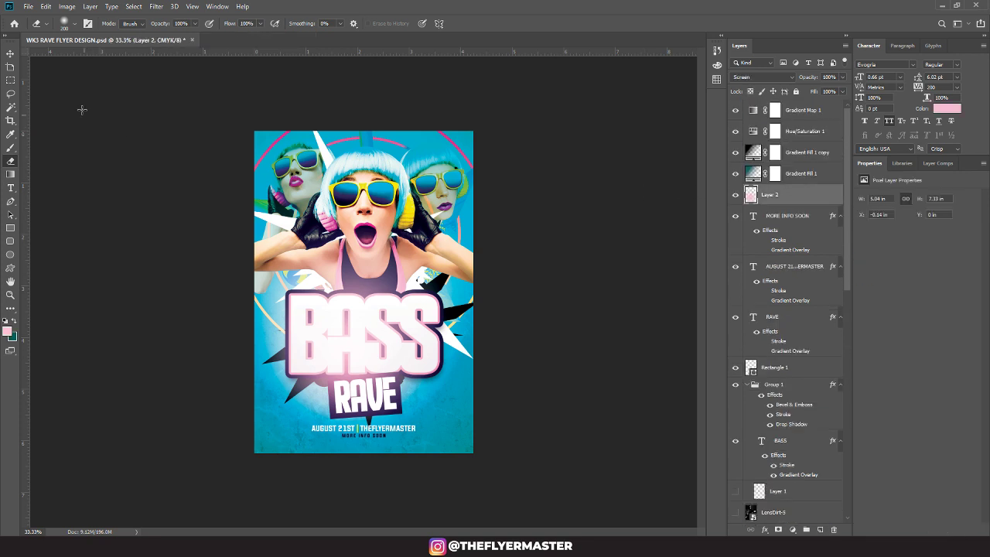
pyautogui.click(10, 53)
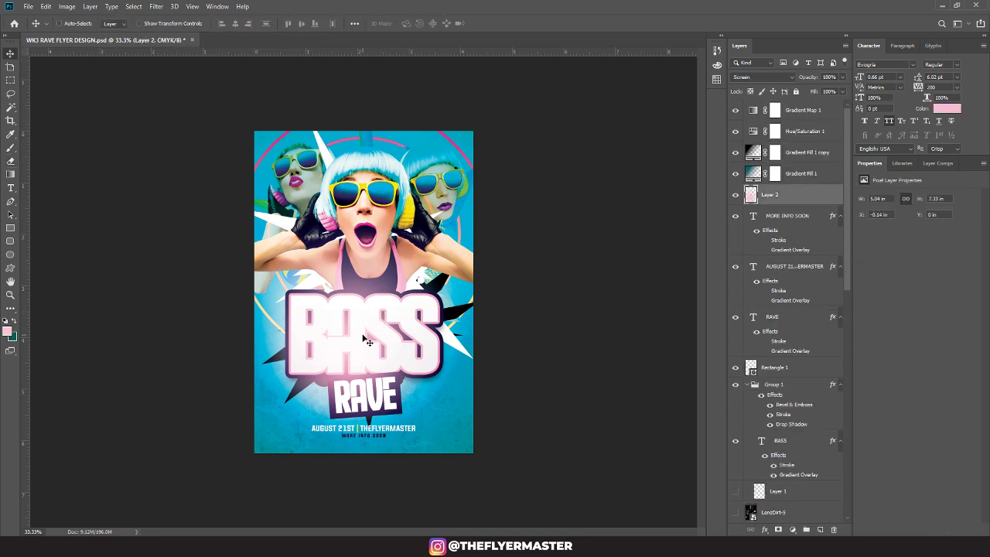
pyautogui.moveTo(368, 340); pyautogui.dragTo(418, 178)
pyautogui.press('ctrl')
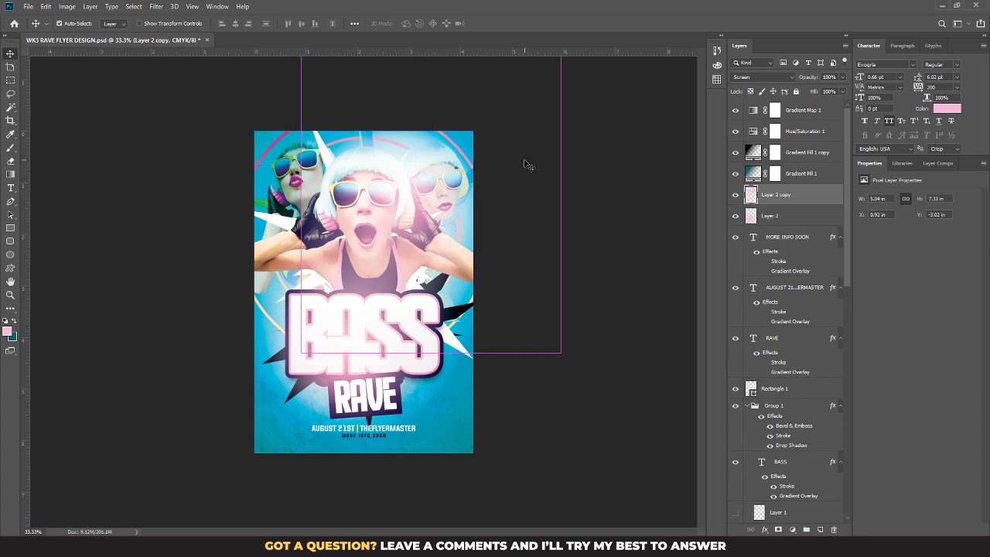
pyautogui.hotkey('ctrl', 't')
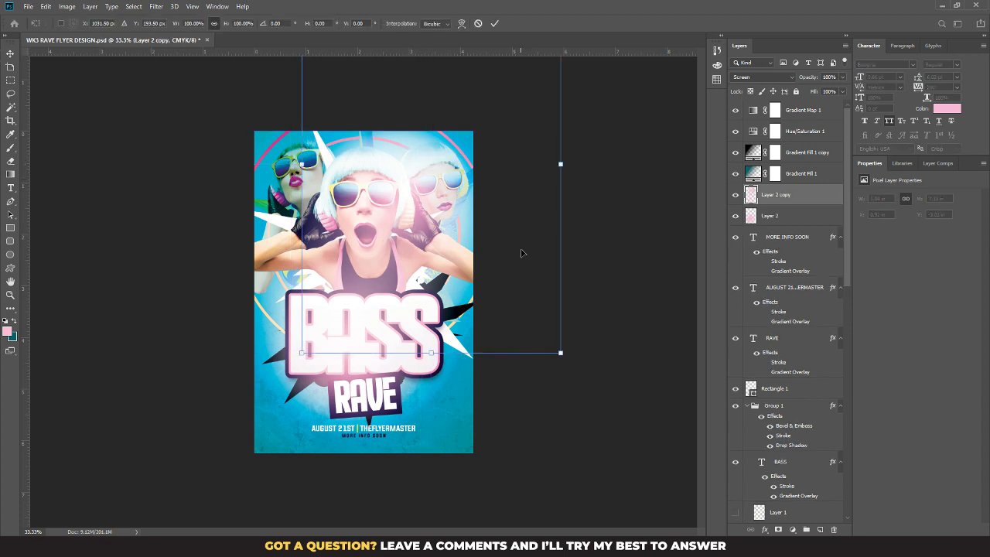
pyautogui.moveTo(555, 350); pyautogui.dragTo(524, 299)
pyautogui.press('Return')
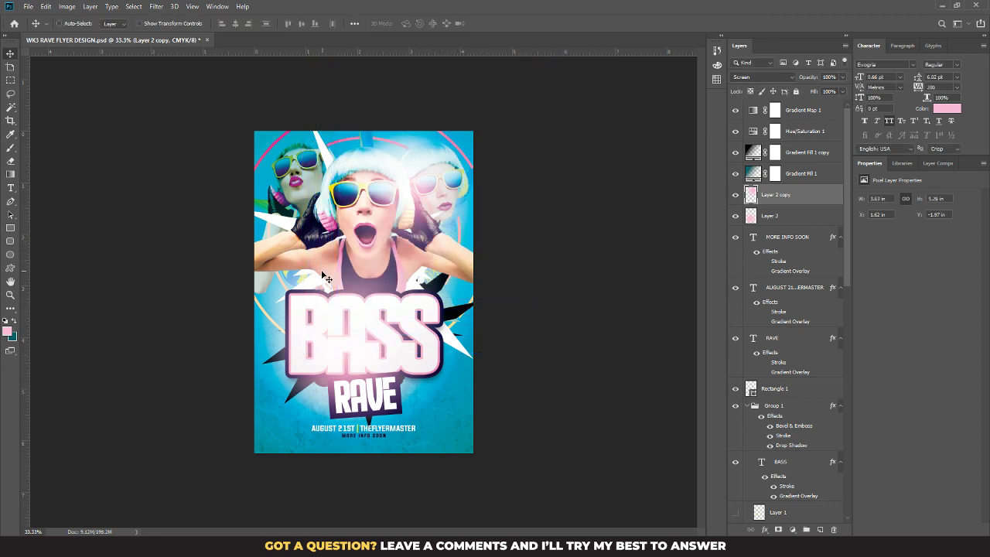
# Step: Duplicate the smaller glow over the woman on the left and scale this copy down to about 2.37 in wide
pyautogui.press('e')
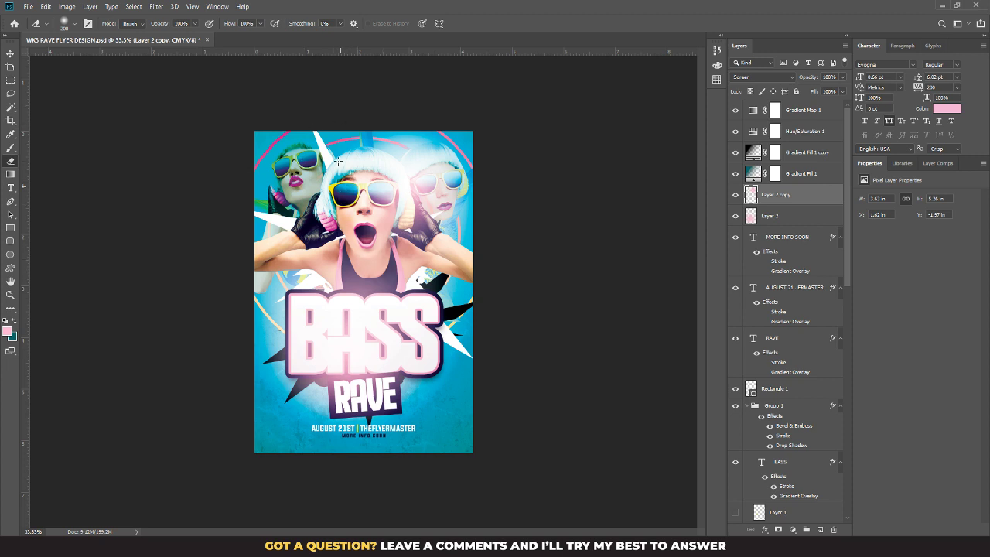
pyautogui.click(10, 52)
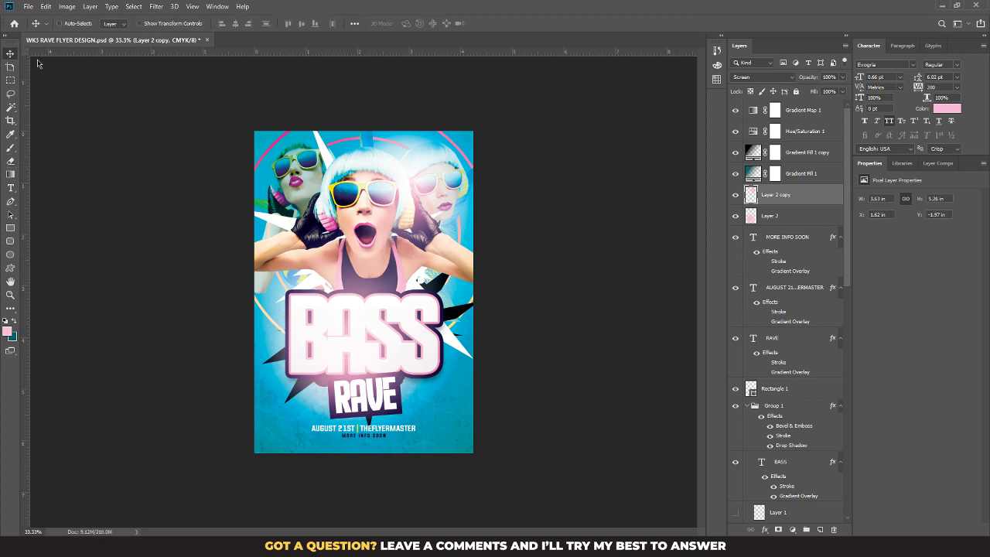
pyautogui.moveTo(398, 216); pyautogui.dragTo(294, 219)
pyautogui.hotkey('ctrl', 'j')
pyautogui.hotkey('ctrl', 't')
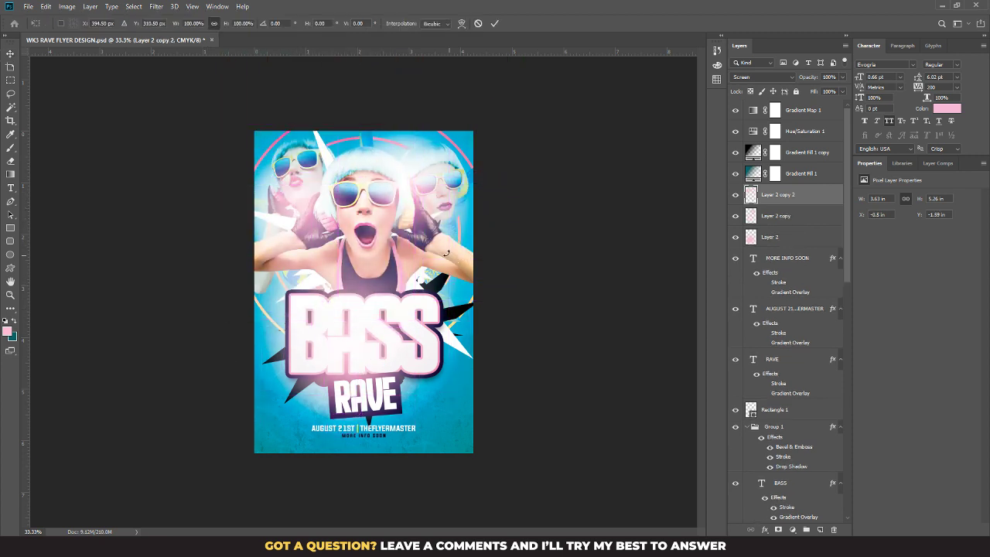
pyautogui.moveTo(416, 319); pyautogui.dragTo(382, 273)
pyautogui.moveTo(322, 223); pyautogui.dragTo(291, 143)
pyautogui.click(617, 279)
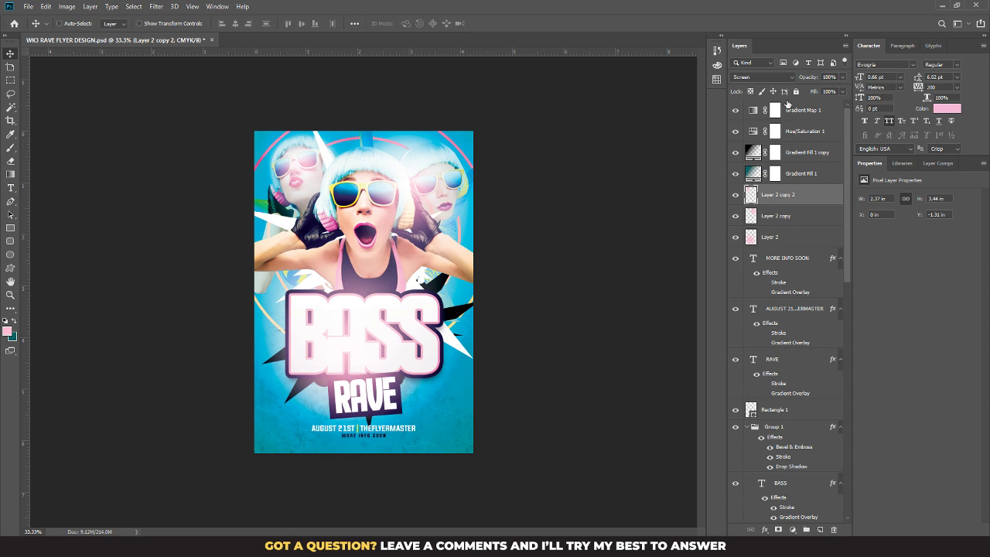
# Step: Add a second Hue/Saturation adjustment layer above the Gradient Map
pyautogui.click(806, 110)
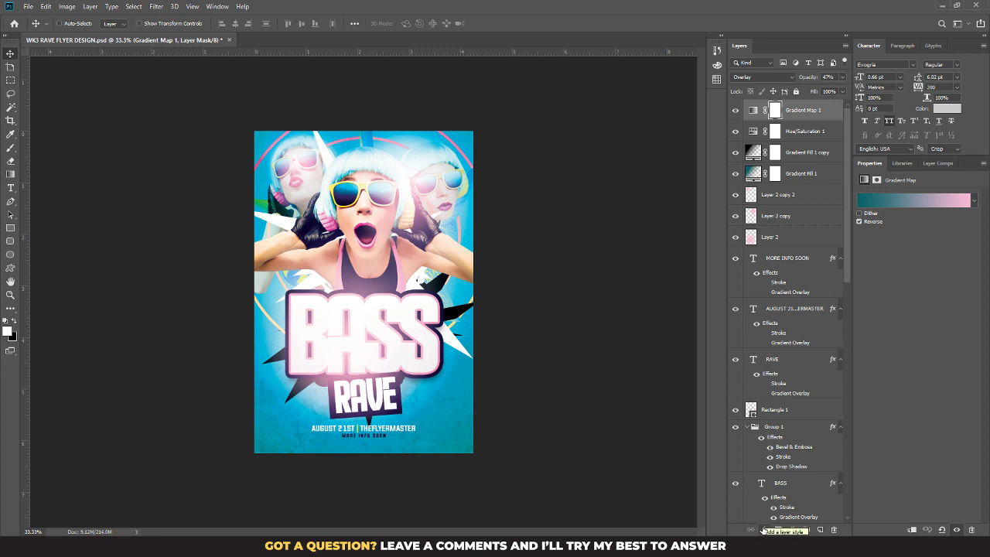
pyautogui.click(792, 529)
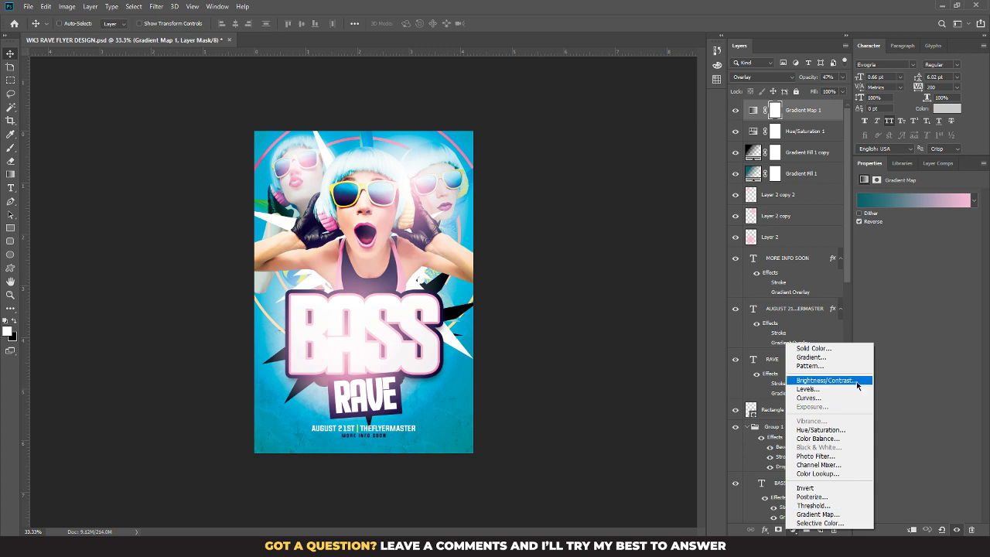
pyautogui.click(820, 430)
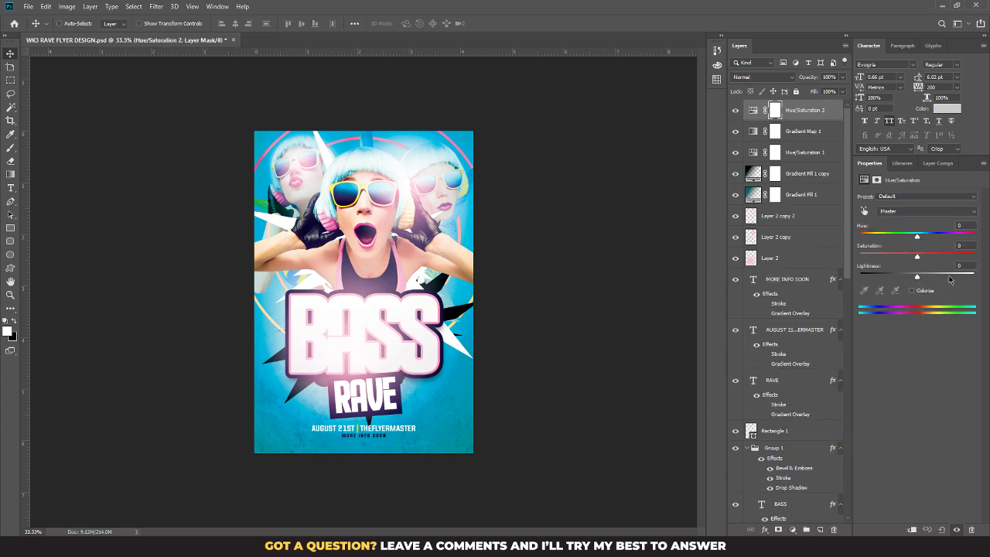
# Step: Shift the hue of the second Hue/Saturation layer to +17 and hide that layer
pyautogui.moveTo(918, 236); pyautogui.dragTo(929, 266)
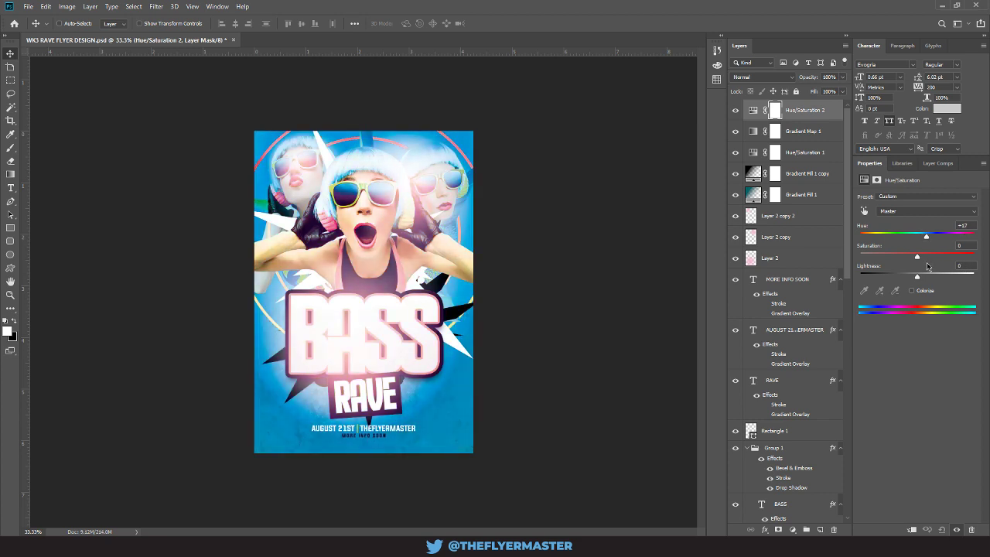
pyautogui.click(735, 110)
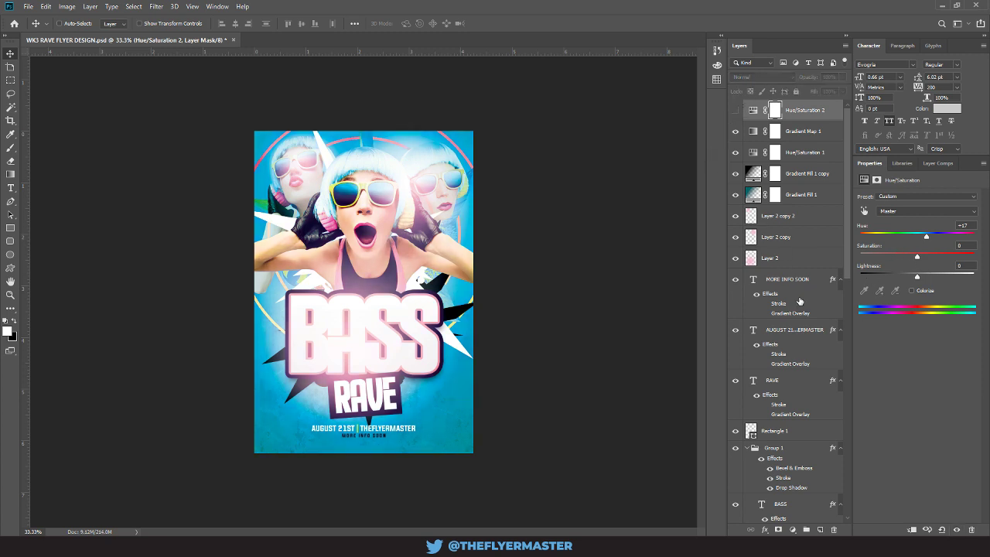
# Step: Replace the Gradient Overlay on the BASS text with a white Color Overlay
pyautogui.scroll(-8, 800, 302)
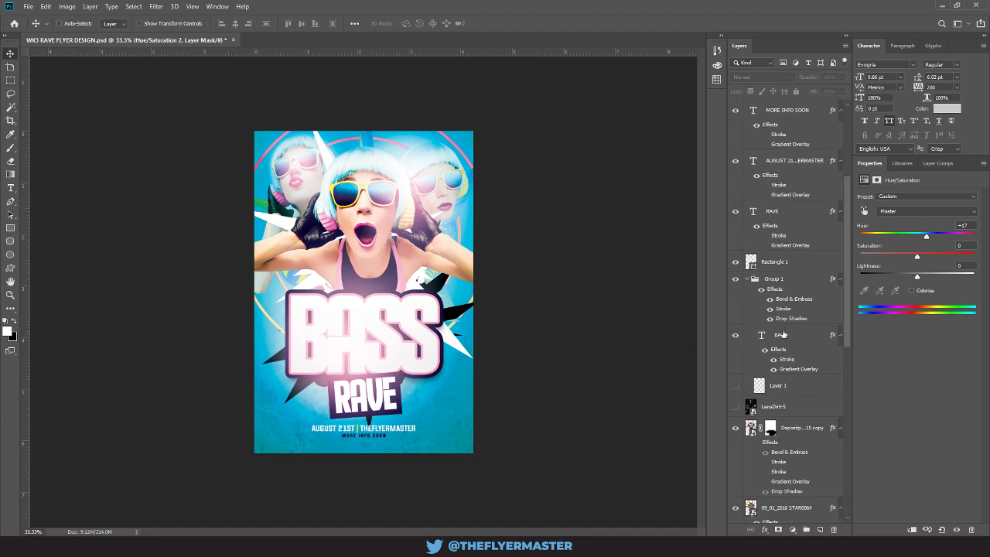
pyautogui.doubleClick(796, 370)
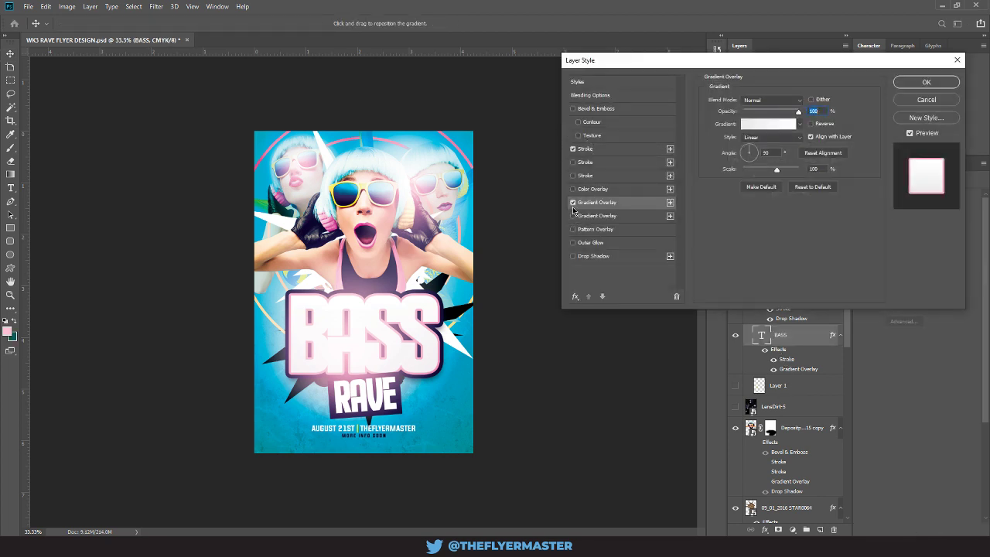
pyautogui.click(572, 201)
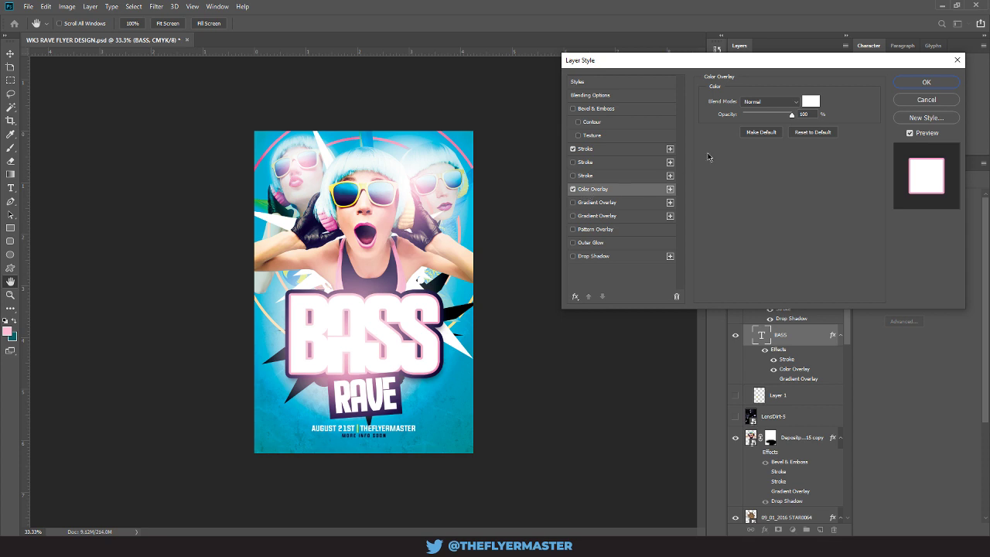
# Step: Try bright yellow (f6ff00) as the overlay color of the BASS text
pyautogui.click(809, 101)
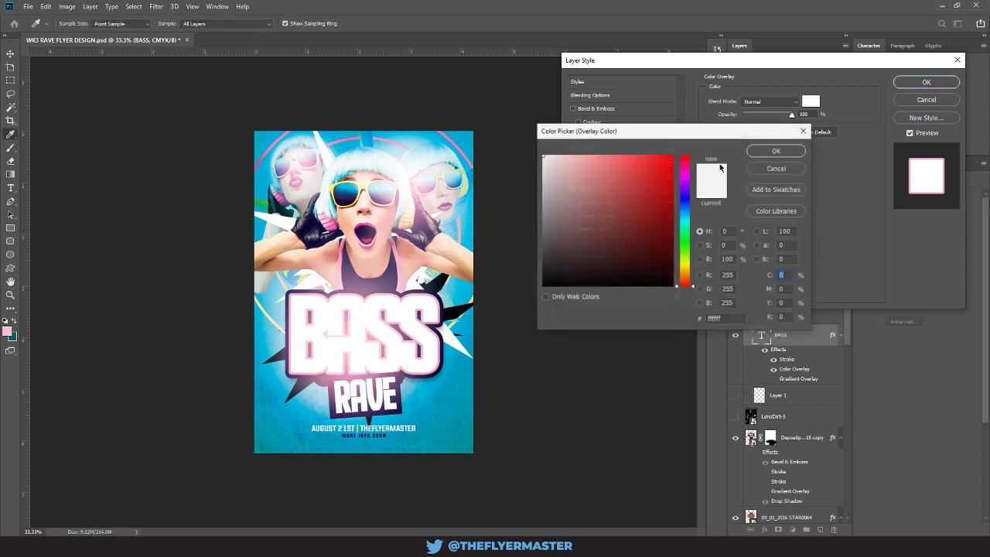
pyautogui.click(686, 266)
pyautogui.moveTo(669, 158); pyautogui.dragTo(691, 149)
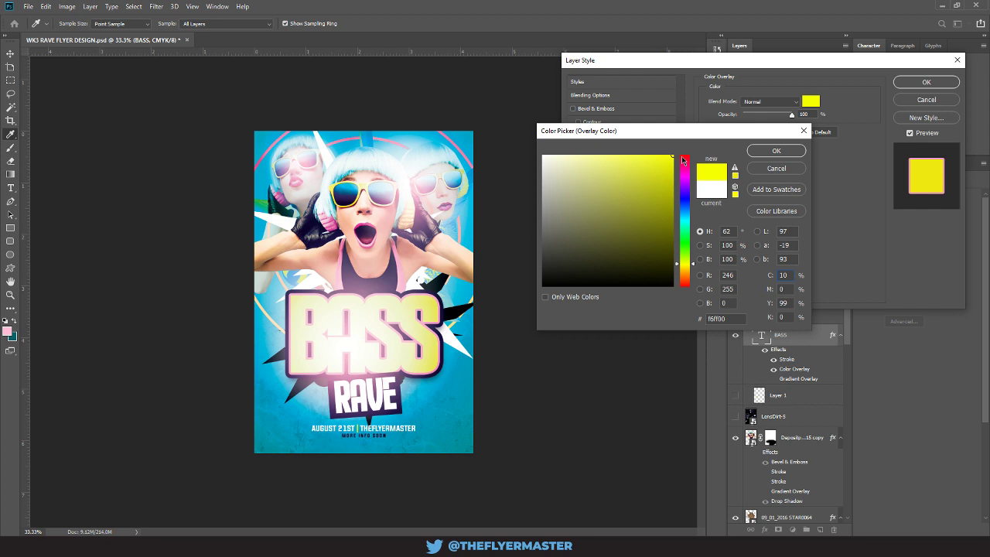
pyautogui.click(776, 169)
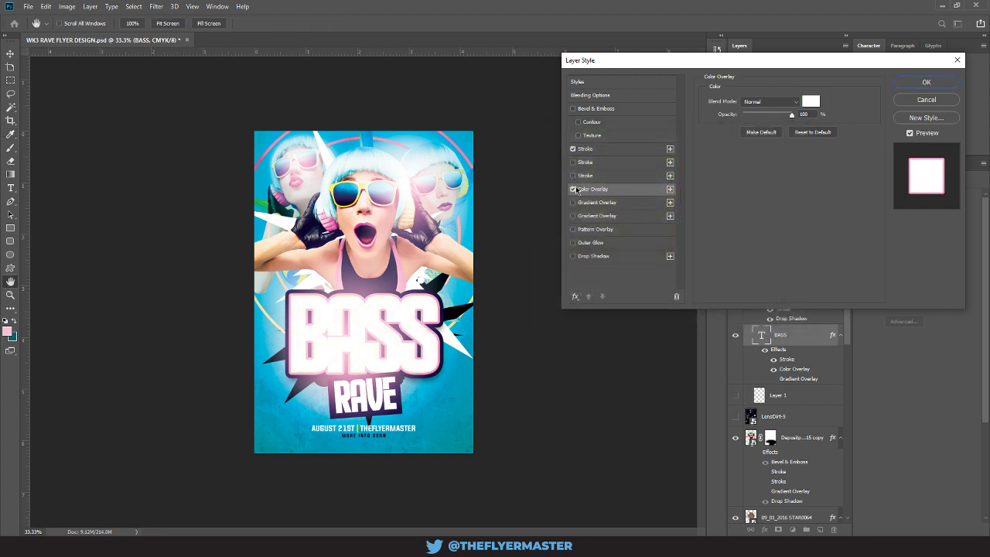
# Step: Compare the BASS text with and without its stroke and try yellow (fff600) as the stroke color
pyautogui.click(573, 149)
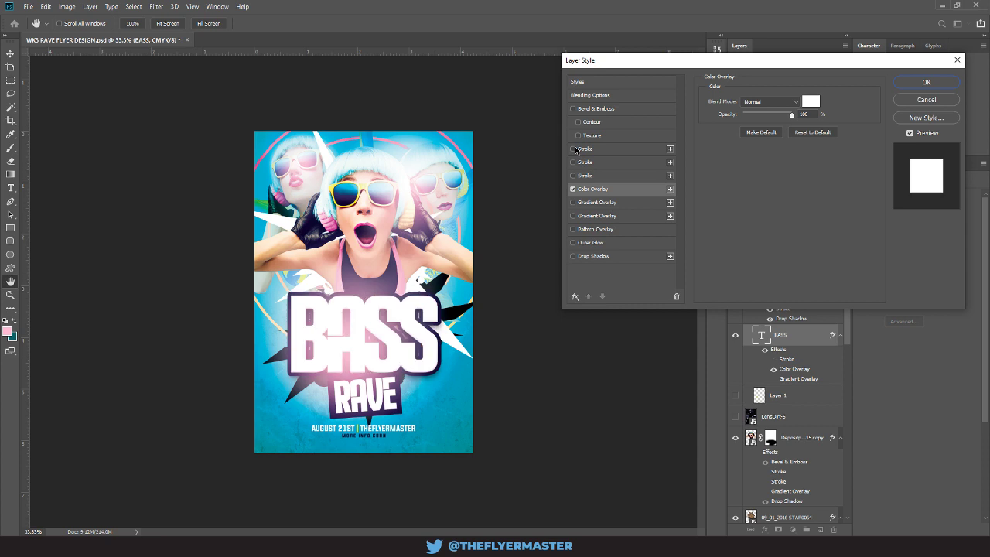
pyautogui.click(573, 148)
pyautogui.click(573, 148)
pyautogui.click(574, 149)
pyautogui.click(594, 154)
pyautogui.click(733, 176)
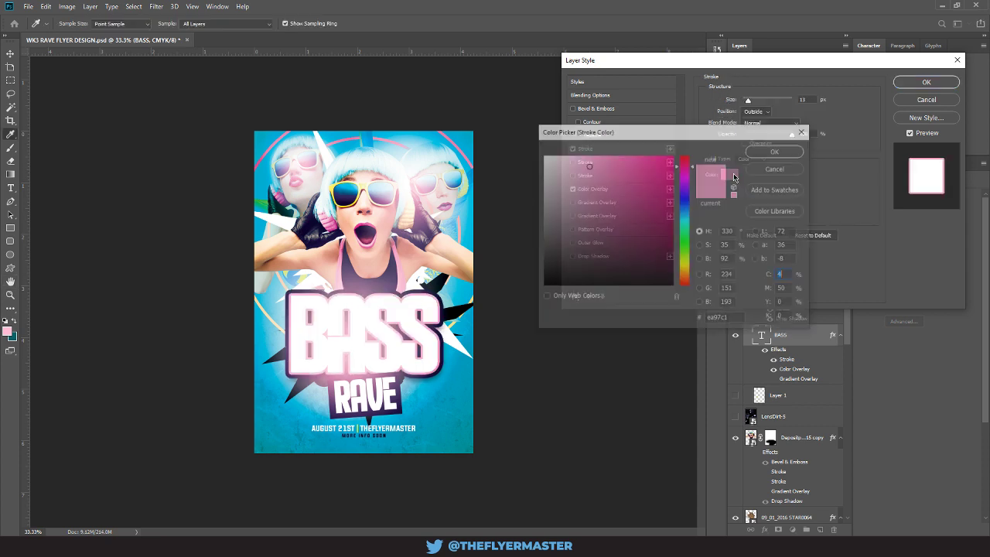
pyautogui.moveTo(688, 232); pyautogui.dragTo(688, 265)
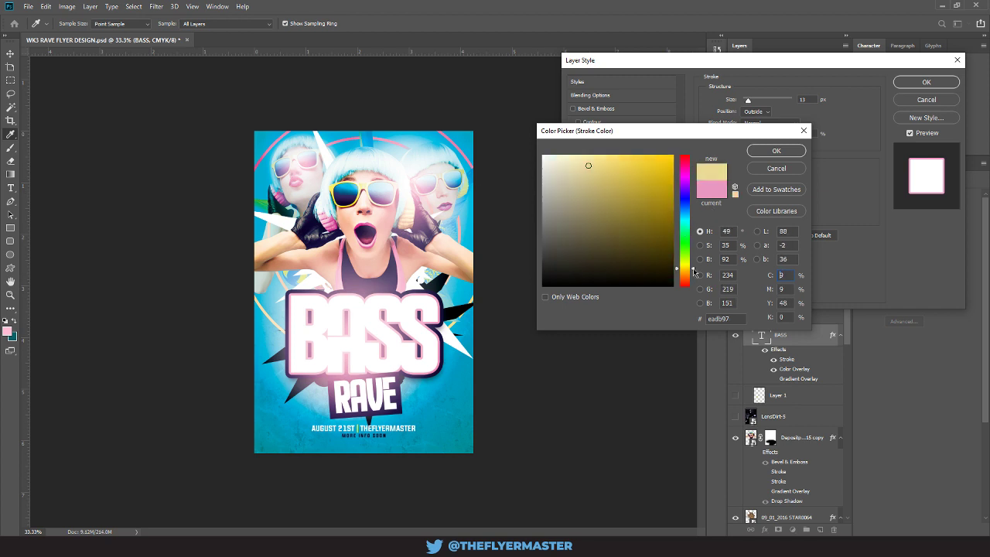
pyautogui.moveTo(645, 175); pyautogui.dragTo(701, 139)
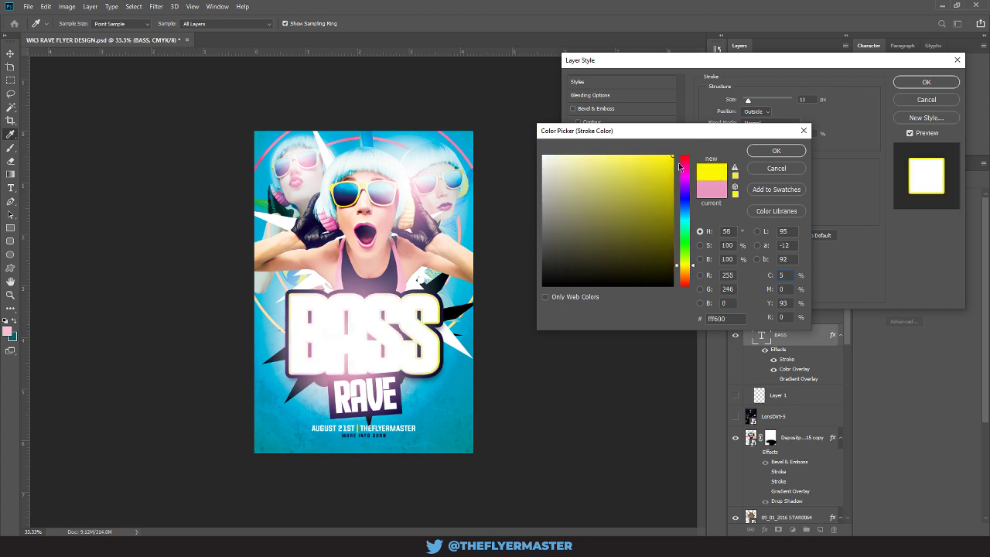
pyautogui.click(792, 169)
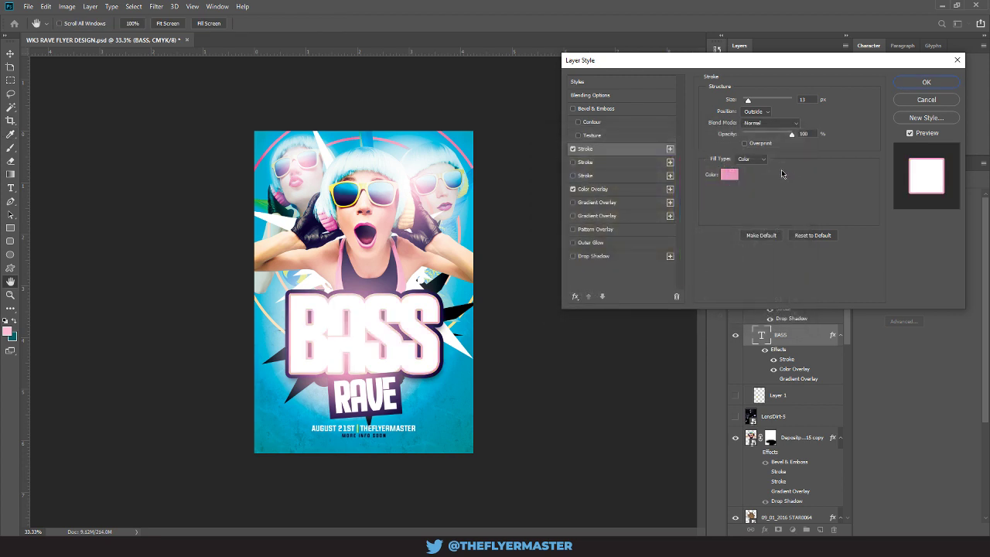
# Step: Try black, dark magenta, blue and red as stroke colors for the BASS text
pyautogui.click(729, 174)
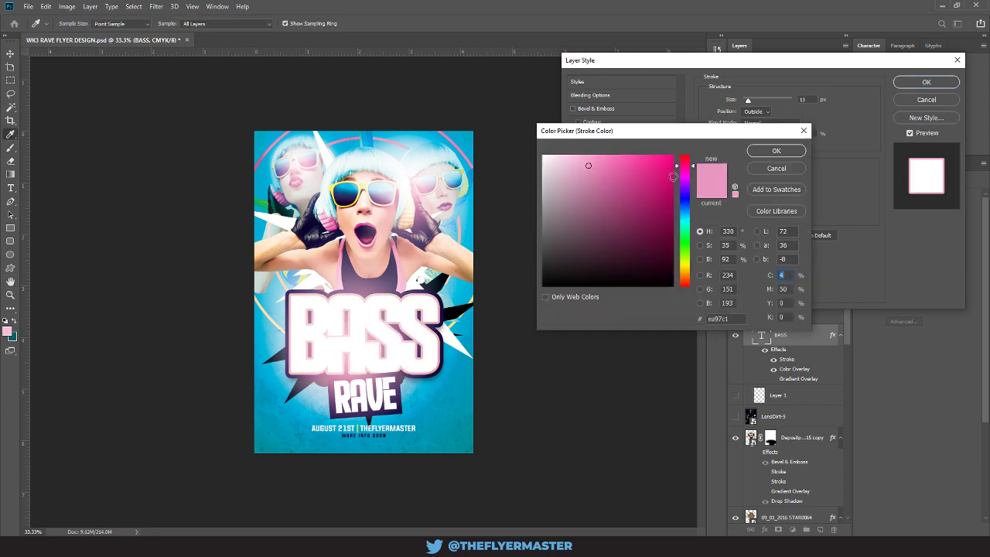
pyautogui.moveTo(672, 176)
pyautogui.mouseDown()
pyautogui.moveTo(572, 205)
pyautogui.moveTo(530, 276)
pyautogui.mouseUp()
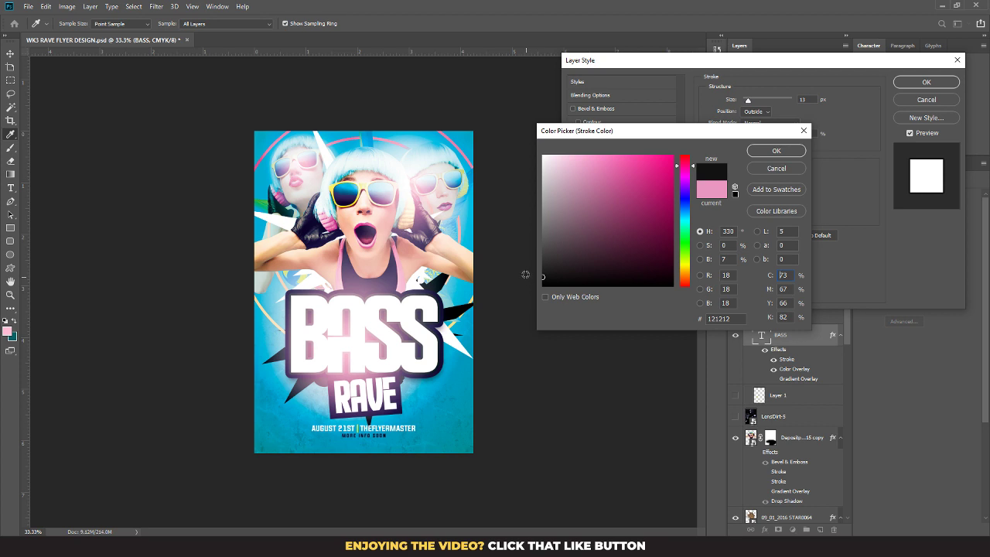
pyautogui.moveTo(571, 261)
pyautogui.mouseDown()
pyautogui.moveTo(521, 286)
pyautogui.moveTo(593, 256)
pyautogui.moveTo(658, 296)
pyautogui.mouseUp()
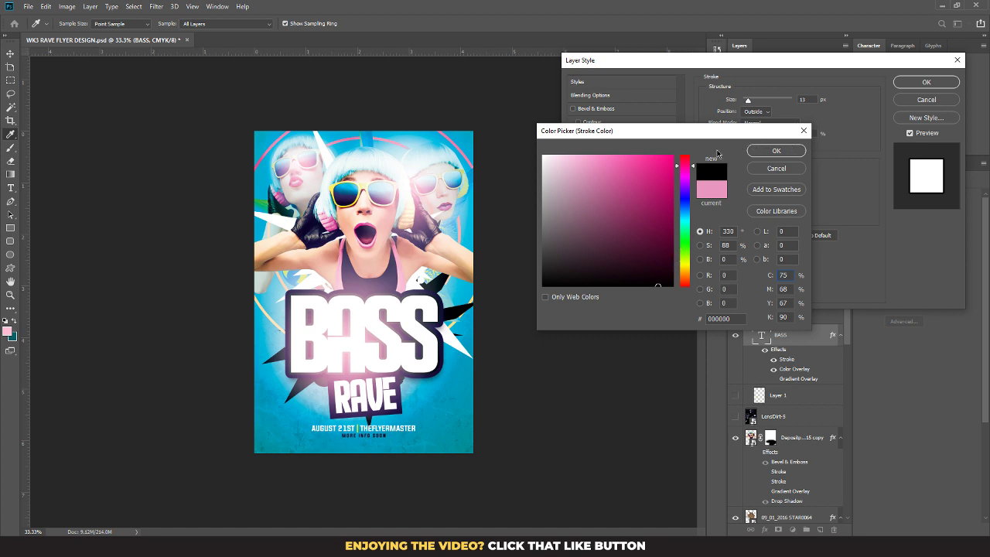
pyautogui.click(627, 193)
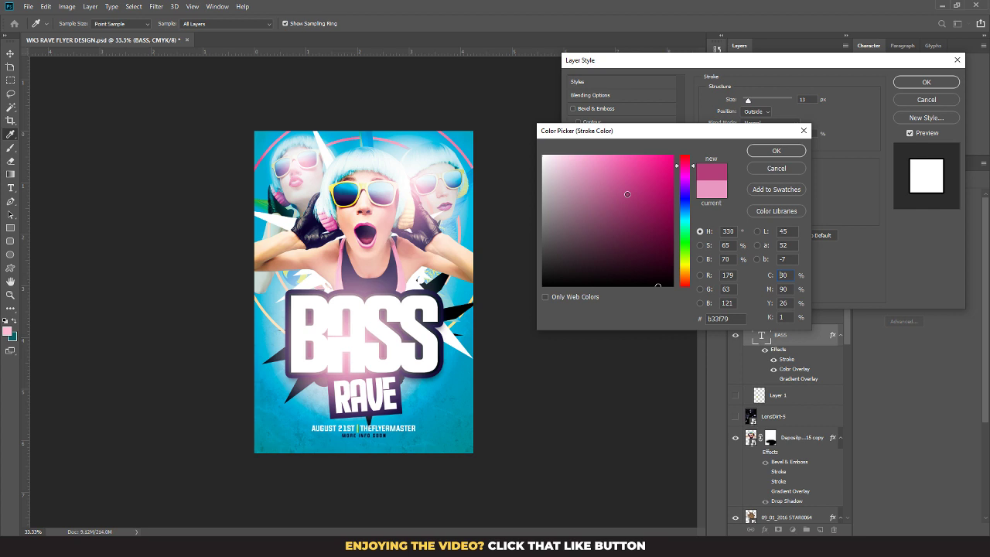
pyautogui.moveTo(632, 192)
pyautogui.mouseDown()
pyautogui.moveTo(616, 206)
pyautogui.moveTo(656, 221)
pyautogui.moveTo(670, 181)
pyautogui.moveTo(657, 185)
pyautogui.moveTo(632, 156)
pyautogui.moveTo(619, 182)
pyautogui.moveTo(586, 152)
pyautogui.moveTo(585, 187)
pyautogui.moveTo(618, 210)
pyautogui.moveTo(615, 183)
pyautogui.moveTo(612, 193)
pyautogui.moveTo(623, 187)
pyautogui.mouseUp()
pyautogui.click(626, 200)
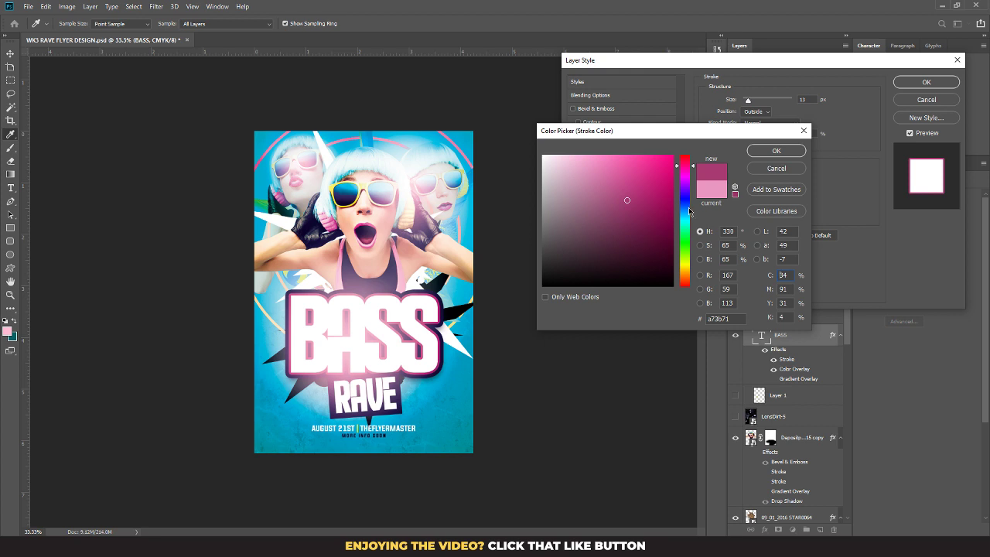
pyautogui.click(690, 208)
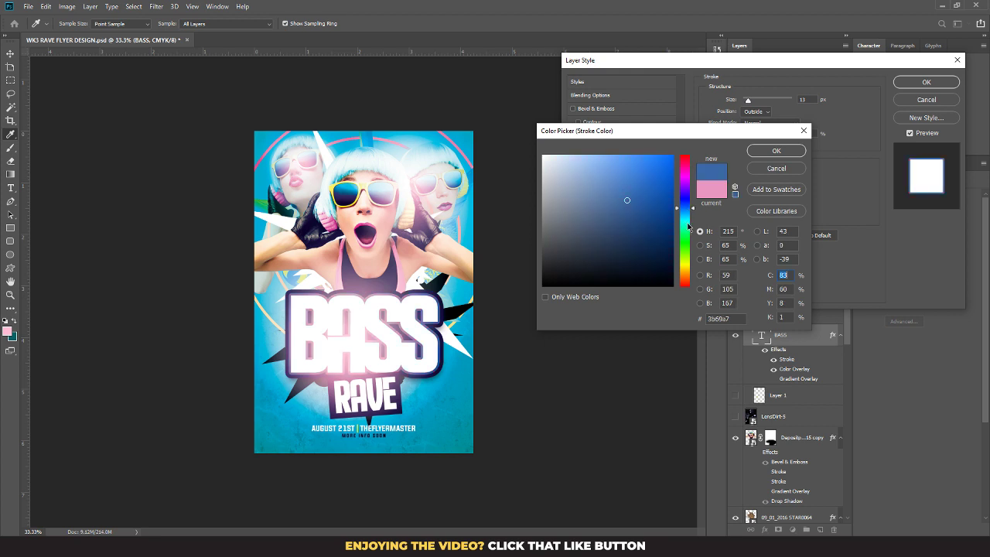
pyautogui.click(687, 225)
pyautogui.moveTo(689, 226)
pyautogui.mouseDown()
pyautogui.moveTo(690, 276)
pyautogui.moveTo(679, 290)
pyautogui.mouseUp()
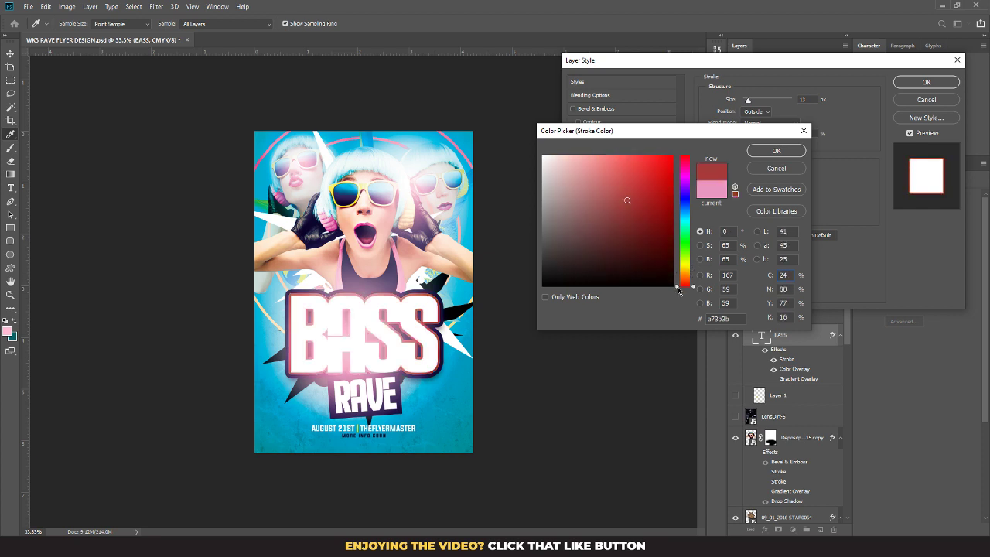
pyautogui.click(772, 170)
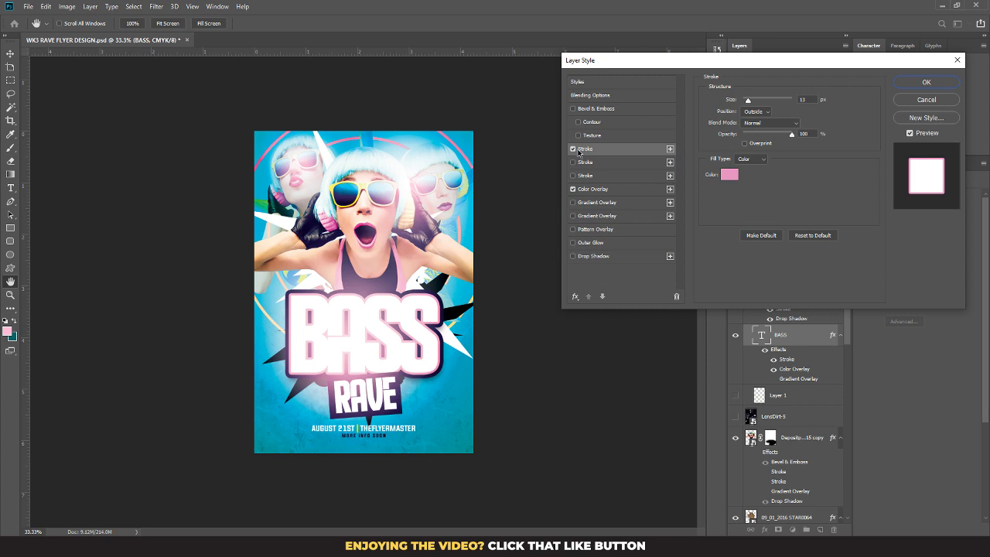
# Step: Set the stroke color of the BASS text to black and apply the layer style
pyautogui.click(729, 174)
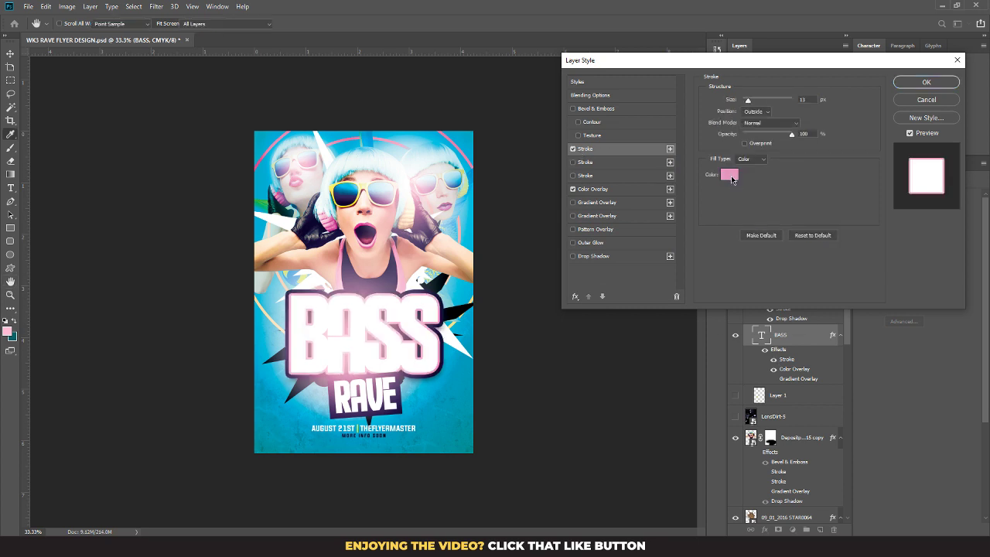
pyautogui.click(544, 283)
pyautogui.click(762, 151)
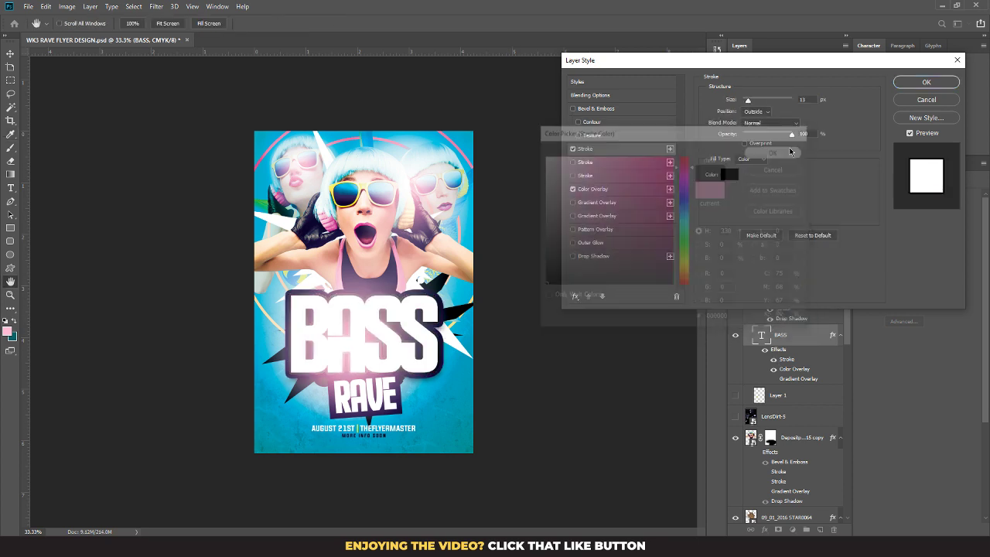
pyautogui.click(926, 82)
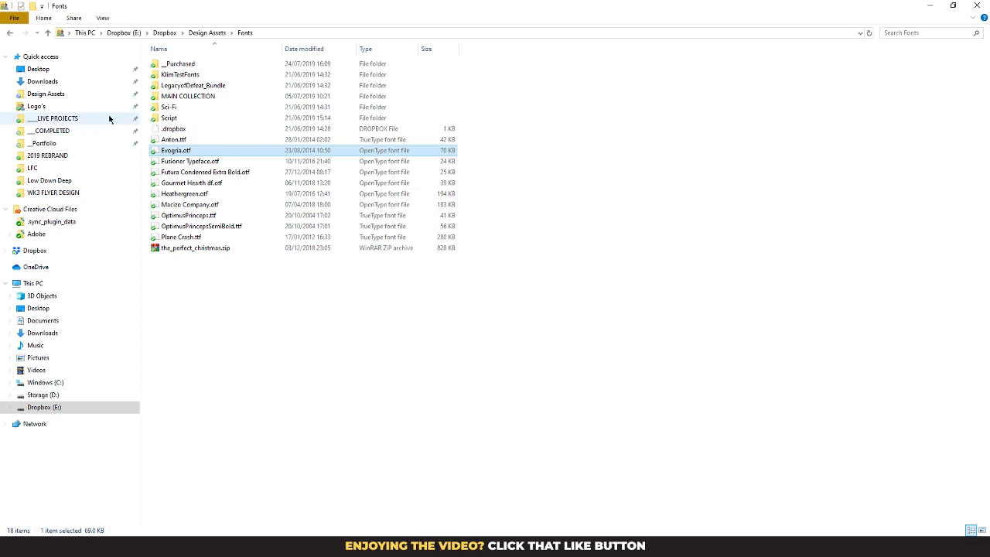
# Step: Switch to File Explorer and search the Images folder in Design Assets for SPEAKER, selecting the yellow speaker picture
pyautogui.click(62, 95)
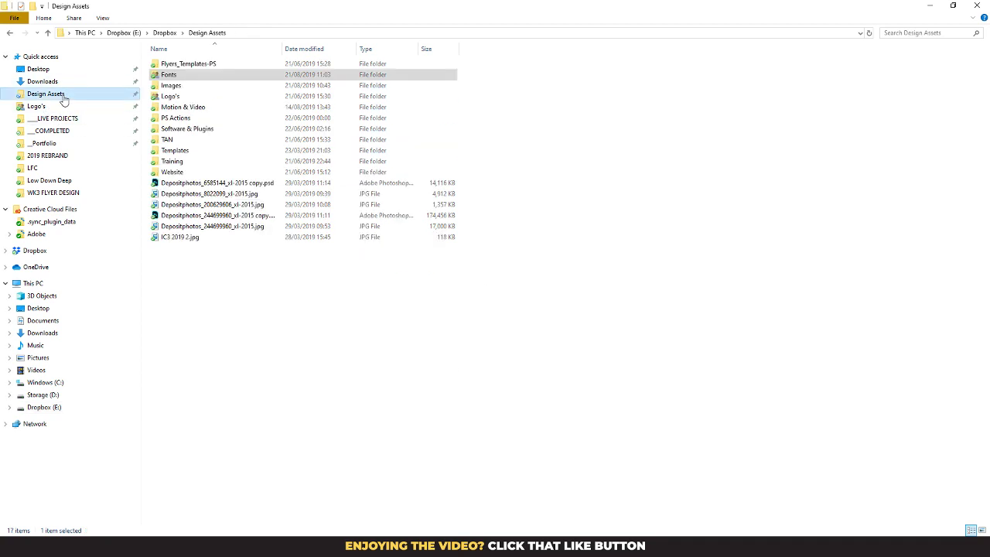
pyautogui.doubleClick(189, 86)
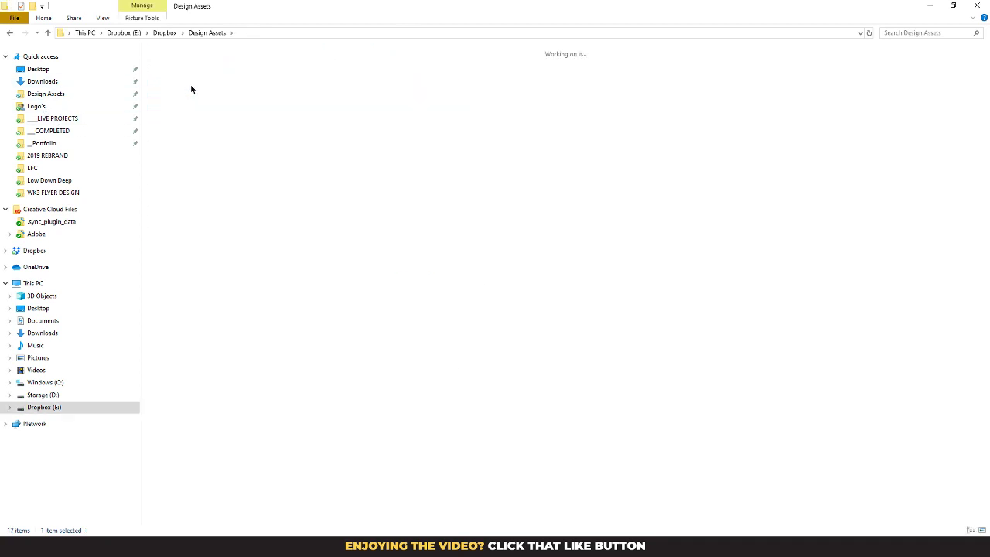
pyautogui.click(900, 34)
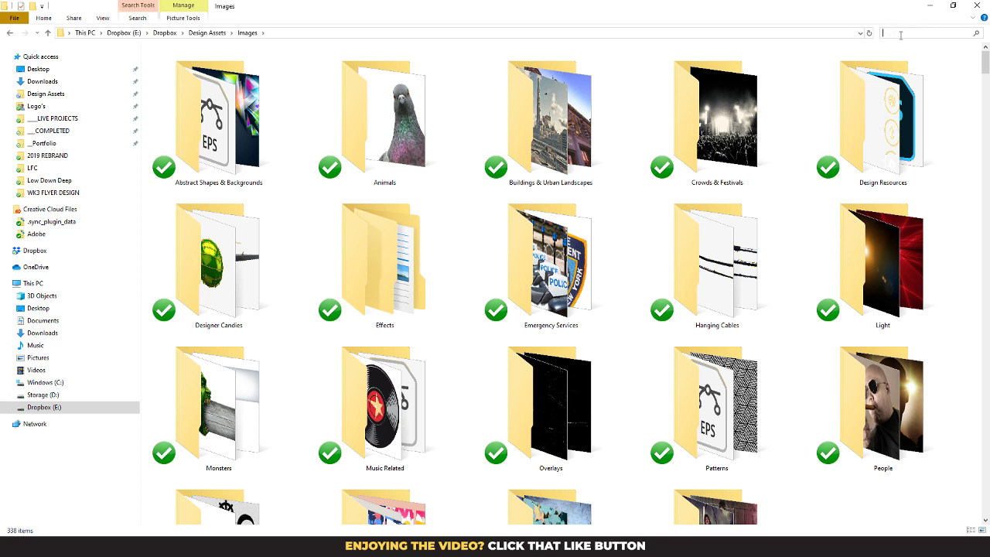
pyautogui.write('SPEAKER')
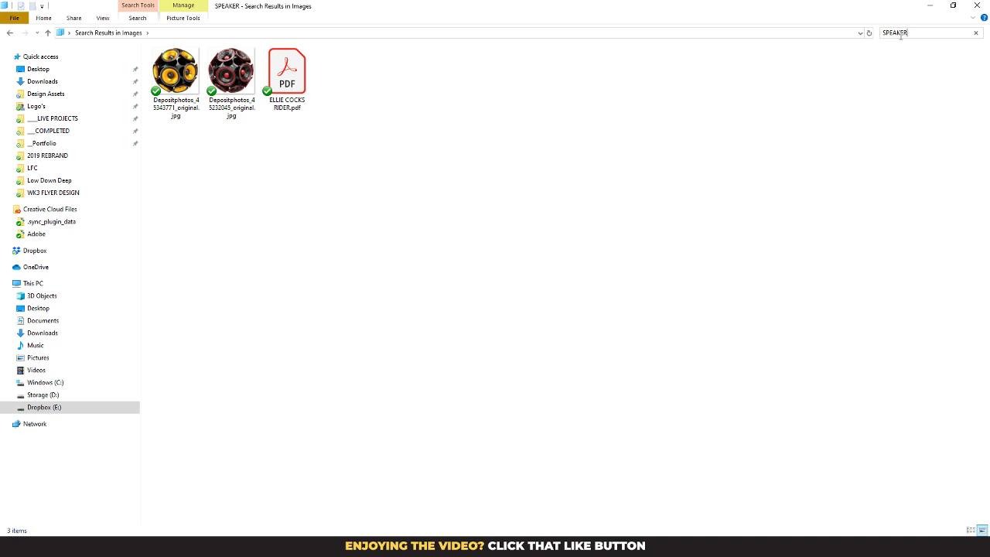
pyautogui.click(172, 70)
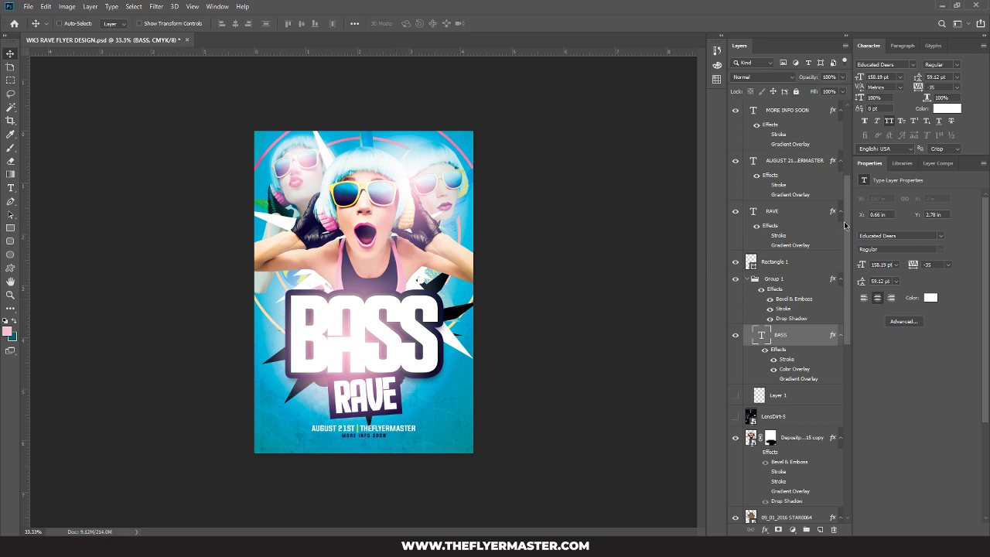
# Step: Add a Selective Color adjustment layer above Hue/Saturation 2 and choose Cyans as its color range
pyautogui.moveTo(847, 222); pyautogui.dragTo(852, 139)
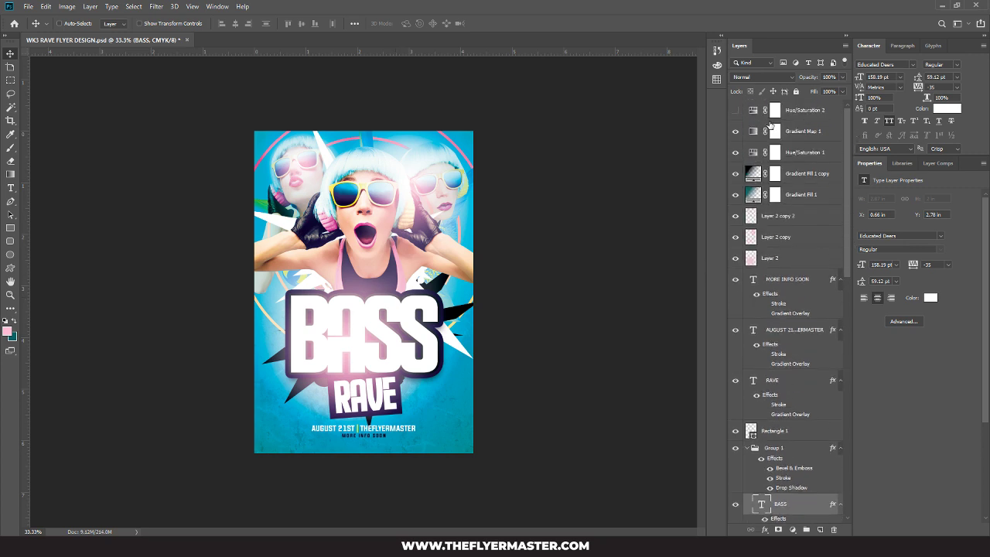
pyautogui.click(814, 115)
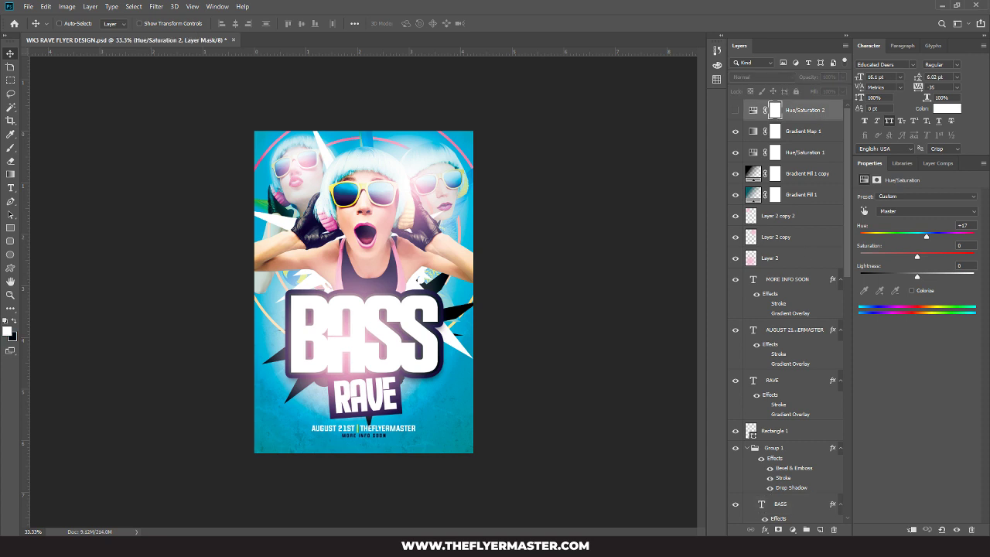
pyautogui.click(793, 530)
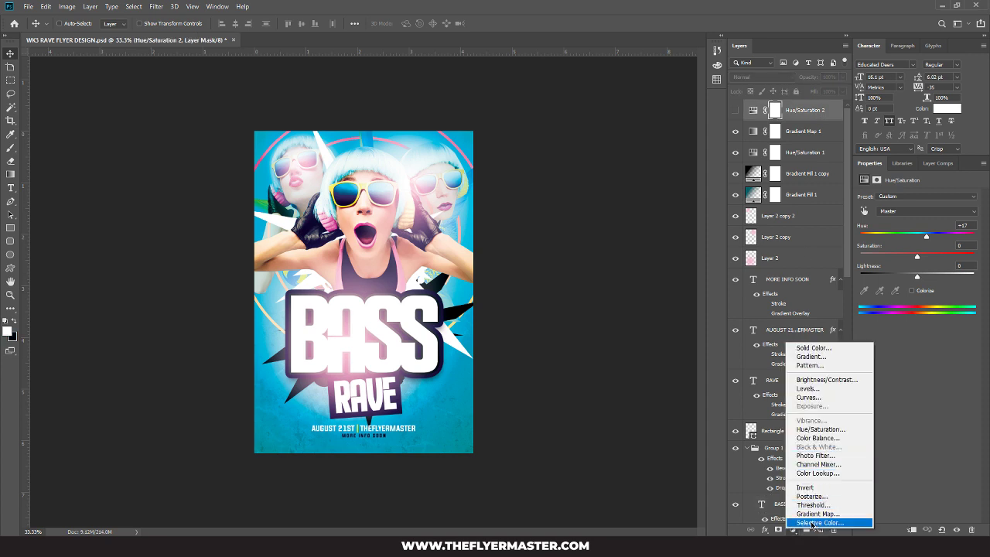
pyautogui.click(812, 523)
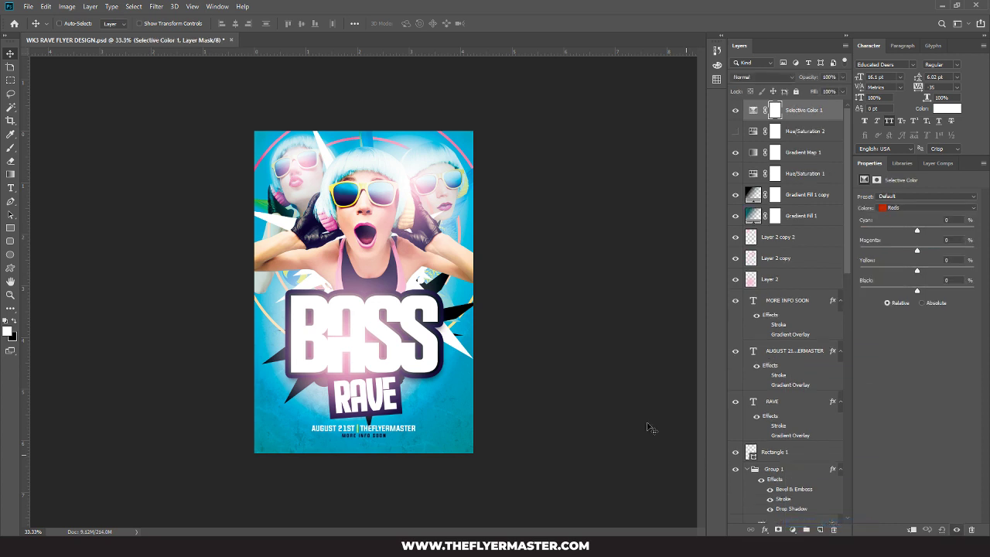
pyautogui.click(895, 209)
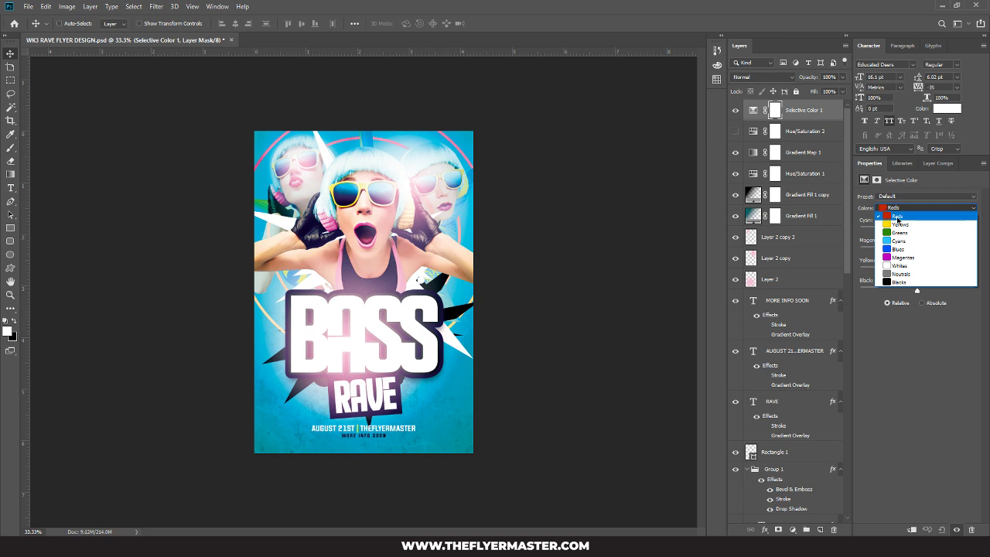
pyautogui.click(918, 238)
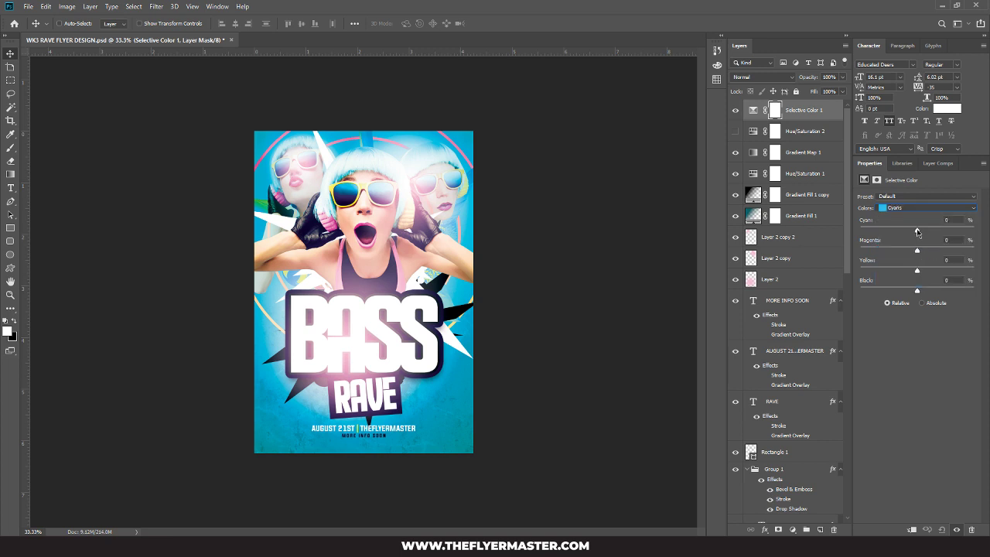
# Step: Set the Cyans to cyan +48, magenta +62, yellow -44 and black +37, and adjust the Blues with increased black
pyautogui.moveTo(917, 233); pyautogui.dragTo(913, 292)
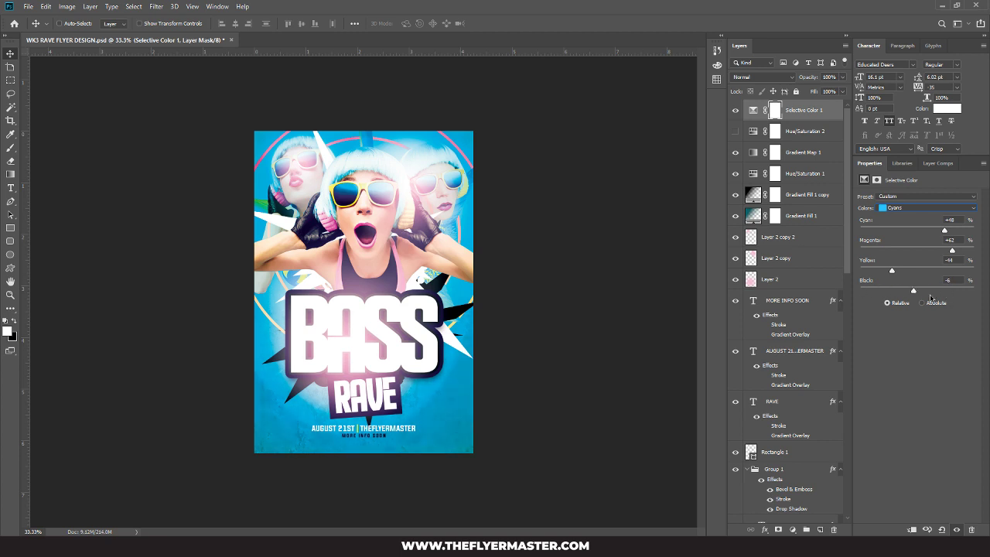
pyautogui.click(936, 300)
pyautogui.click(906, 208)
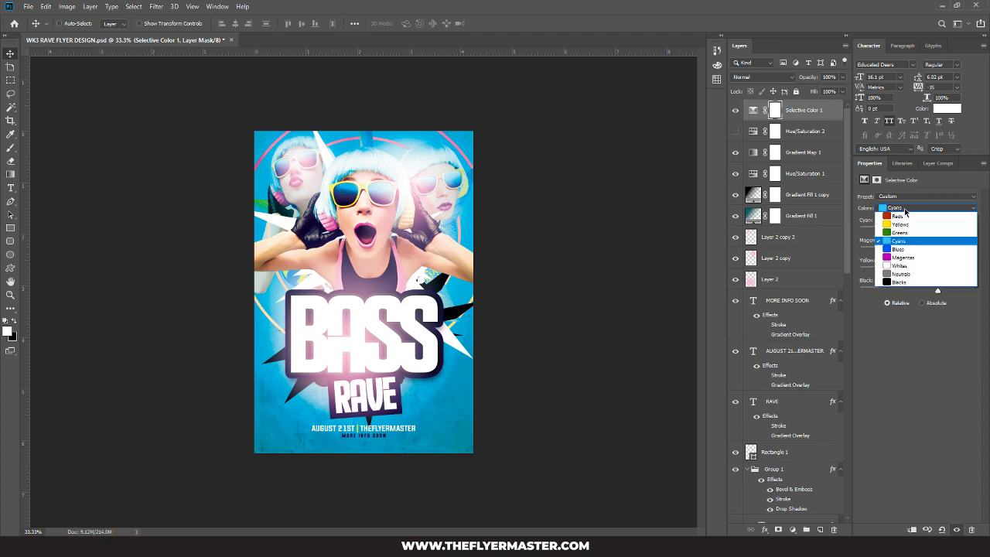
pyautogui.click(906, 249)
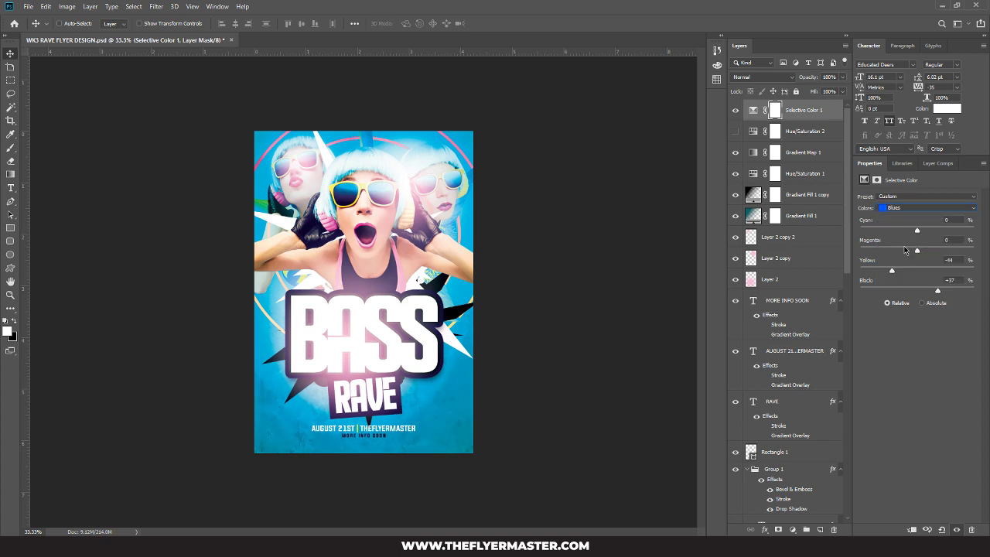
pyautogui.moveTo(918, 235); pyautogui.dragTo(933, 292)
# Step: In the Selective Color layer's Whites, set cyan to -48 and magenta to -62, and reduce black slightly
pyautogui.click(898, 207)
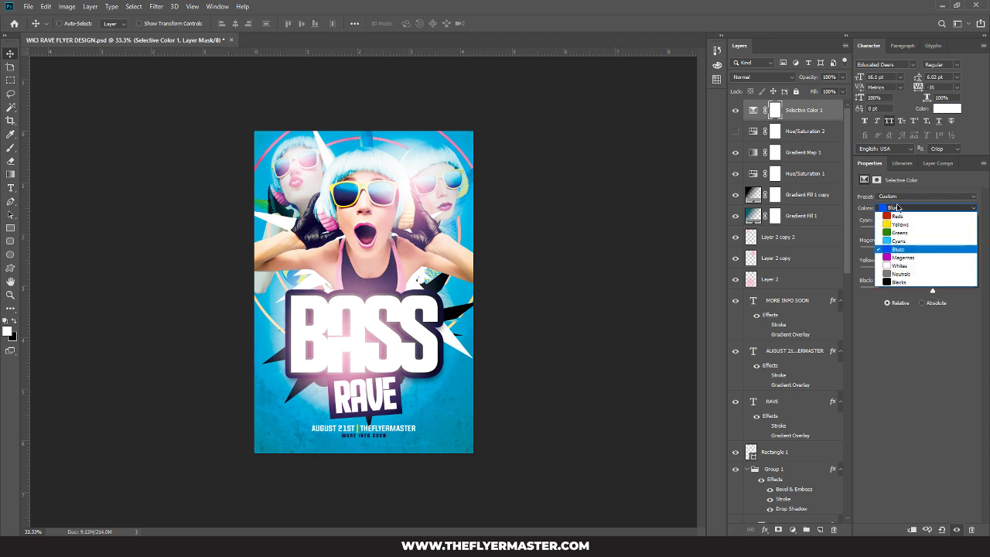
pyautogui.click(912, 265)
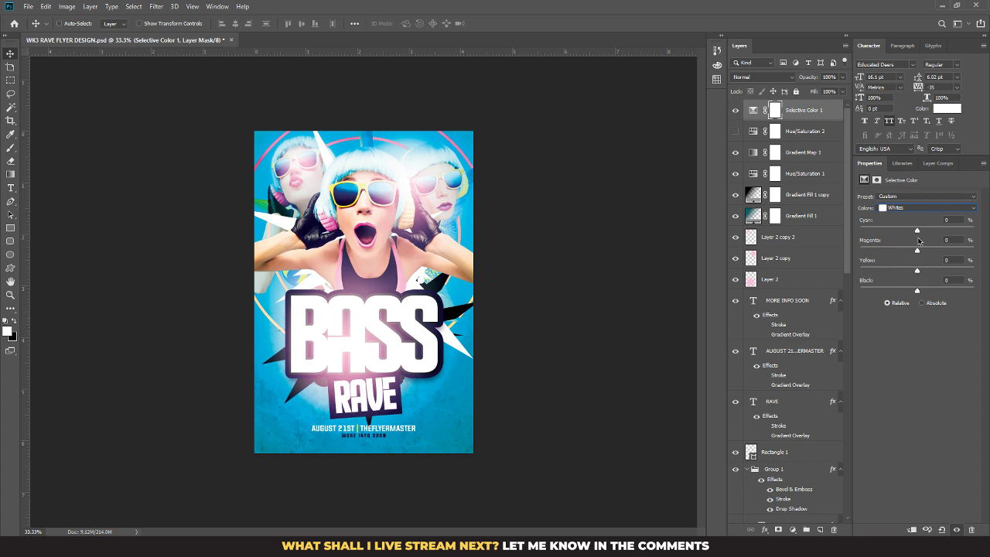
pyautogui.moveTo(917, 230); pyautogui.dragTo(880, 245)
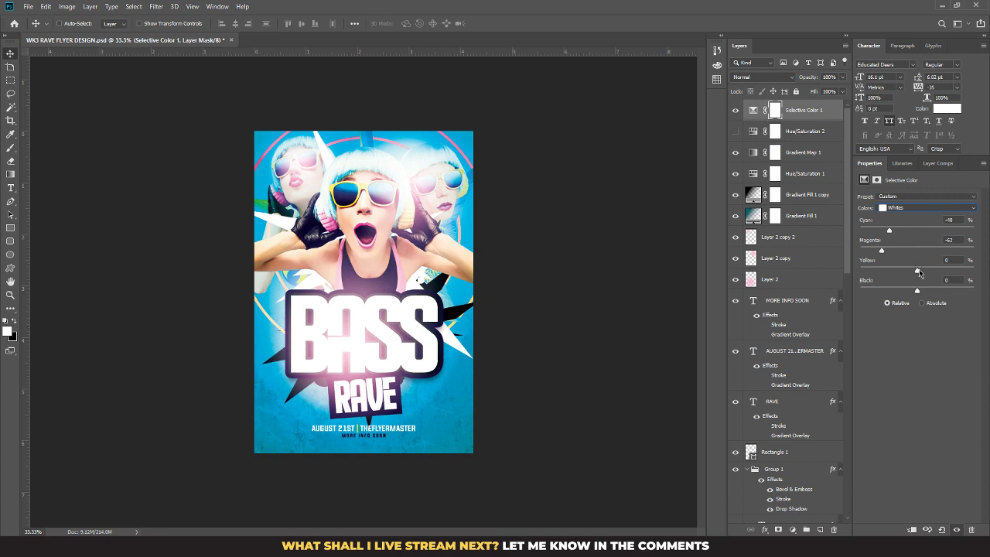
pyautogui.moveTo(919, 273); pyautogui.dragTo(906, 292)
# Step: Adjust the Yellows range of the Selective Color layer, raising its black amount
pyautogui.click(902, 206)
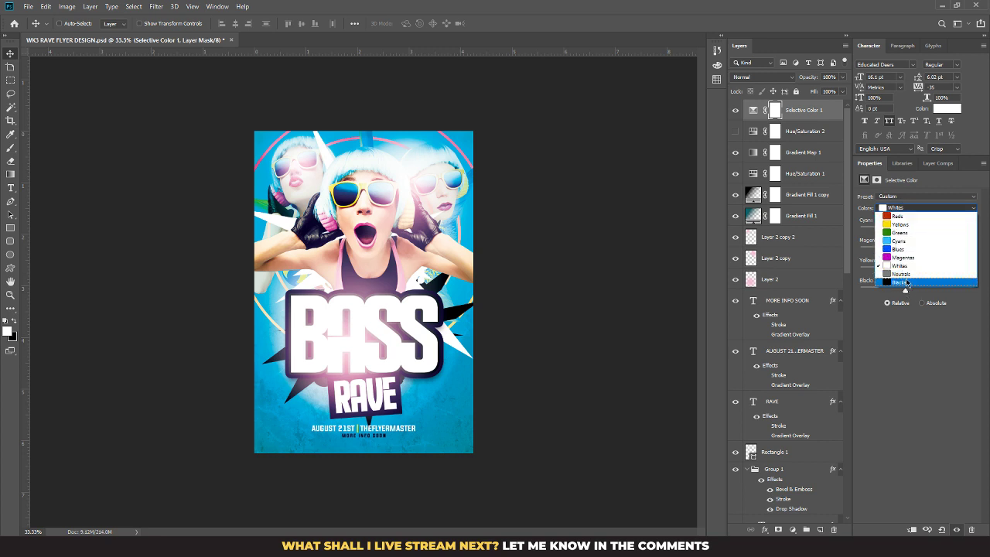
pyautogui.click(910, 225)
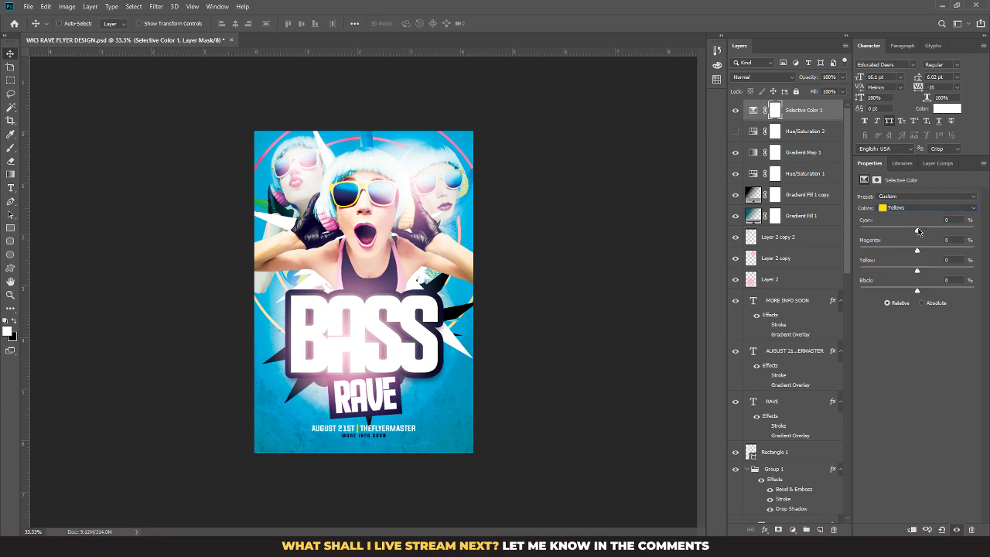
pyautogui.moveTo(917, 230); pyautogui.dragTo(934, 292)
# Step: In the Selective Color layer's Greens, set cyan to -81, magenta to +48 and yellow to +29
pyautogui.click(905, 209)
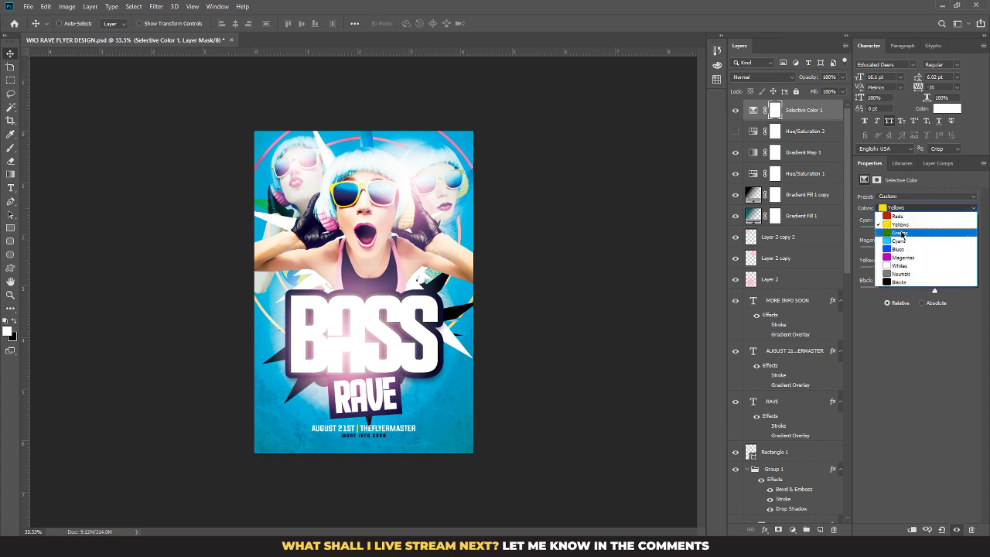
pyautogui.click(896, 218)
pyautogui.moveTo(917, 230); pyautogui.dragTo(935, 268)
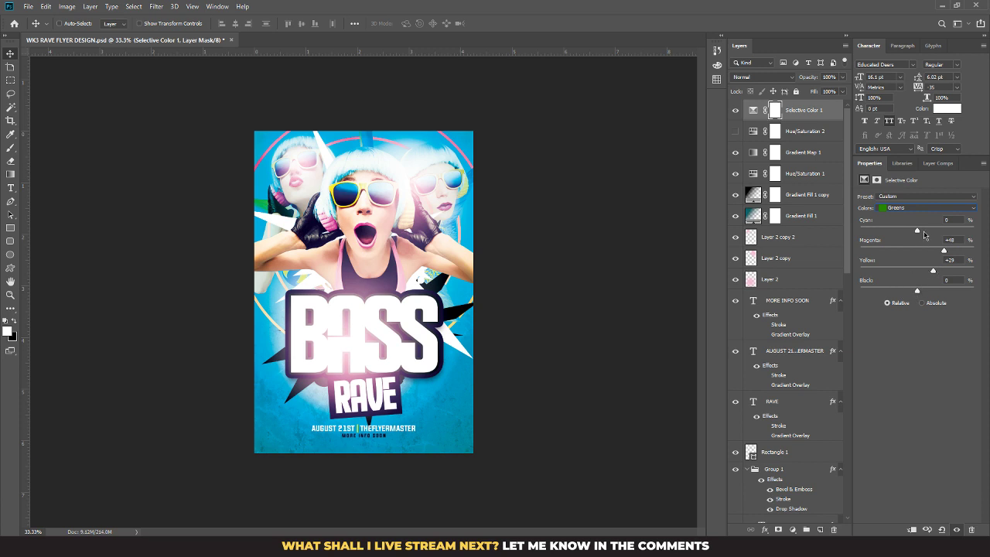
pyautogui.moveTo(917, 230); pyautogui.dragTo(874, 231)
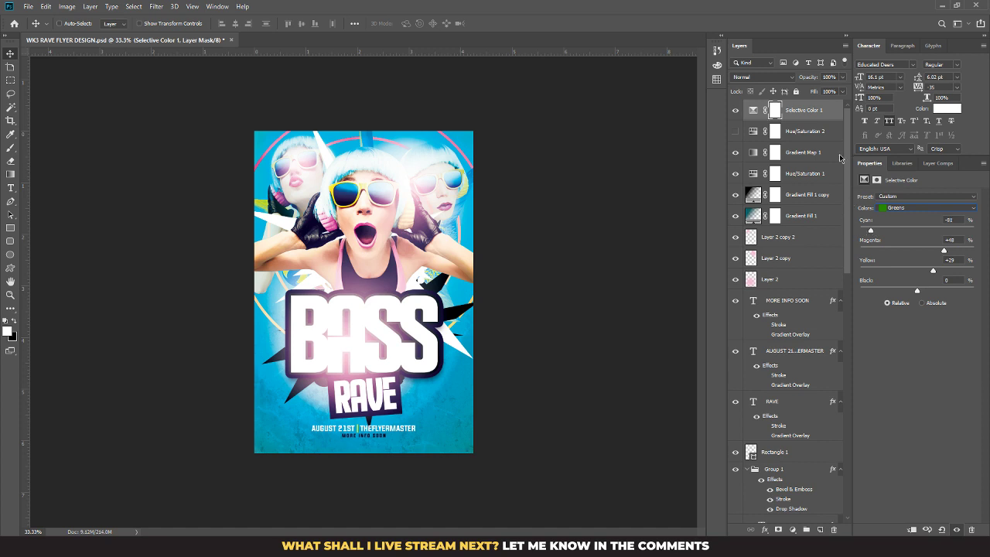
# Step: Try darker teal shades for the Color Fill 1 background layer and settle on a medium turquoise
pyautogui.scroll(-10, 840, 156)
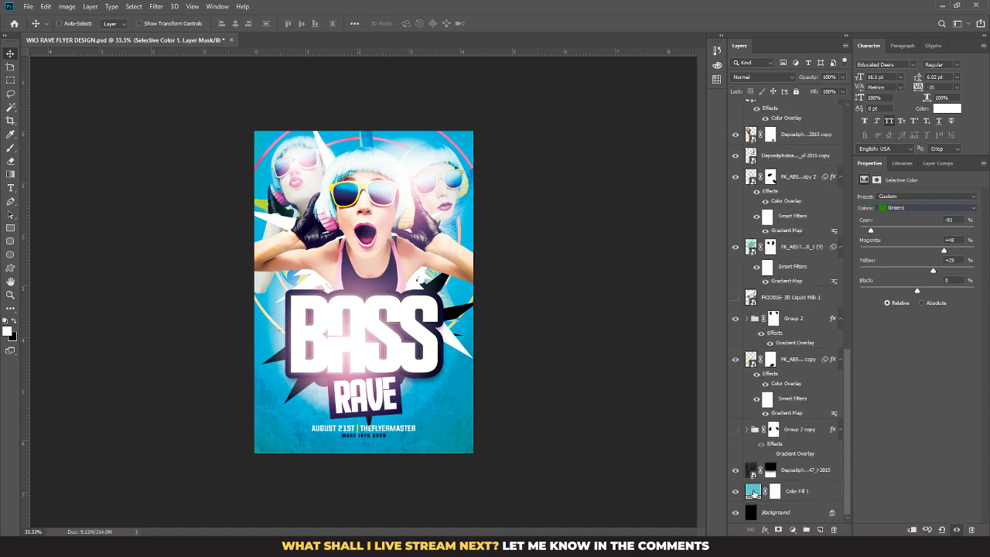
pyautogui.click(753, 490)
pyautogui.doubleClick(752, 490)
pyautogui.click(641, 190)
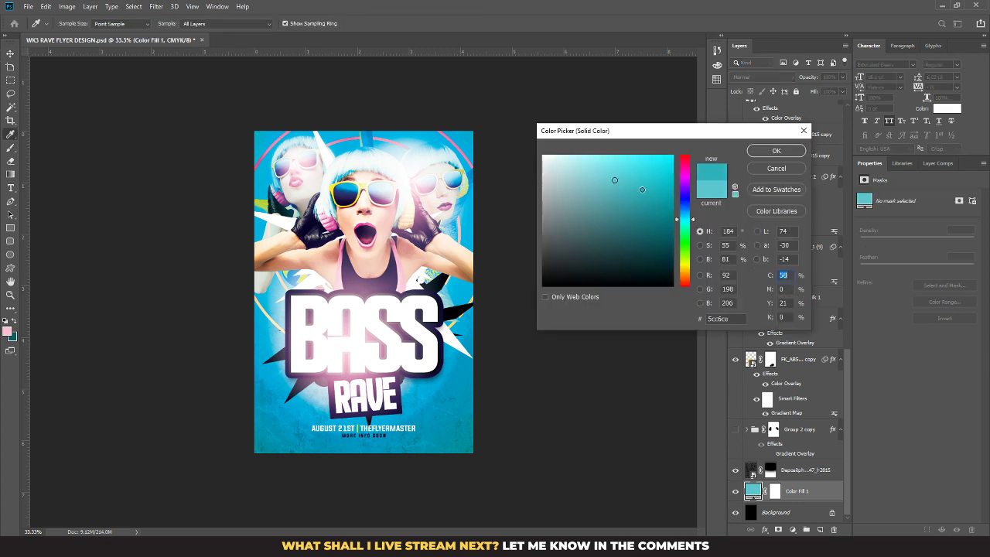
pyautogui.click(644, 200)
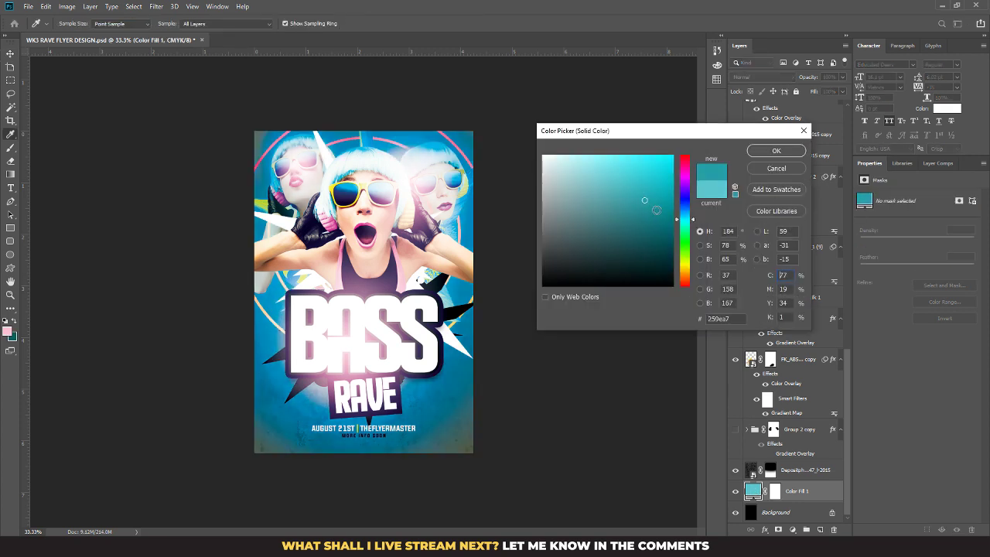
pyautogui.moveTo(659, 210)
pyautogui.mouseDown()
pyautogui.moveTo(658, 280)
pyautogui.moveTo(659, 246)
pyautogui.moveTo(524, 136)
pyautogui.moveTo(565, 138)
pyautogui.moveTo(588, 172)
pyautogui.moveTo(625, 184)
pyautogui.mouseUp()
pyautogui.click(776, 150)
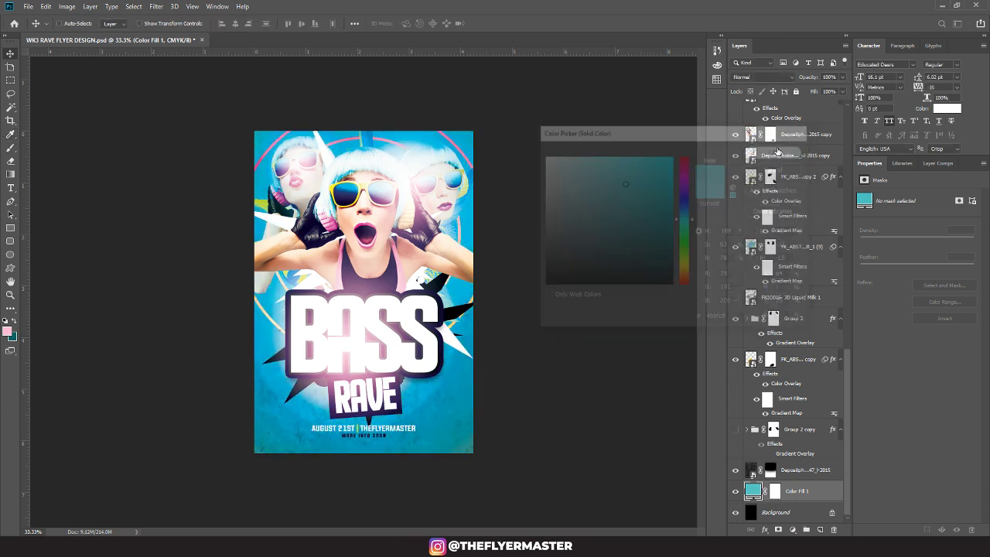
# Step: Toggle the visibility of Gradient Map 1, Hue/Saturation 1, Gradient Fill 1 copy and Gradient Fill 1 to compare their effect on the flyer
pyautogui.scroll(10, 846, 364)
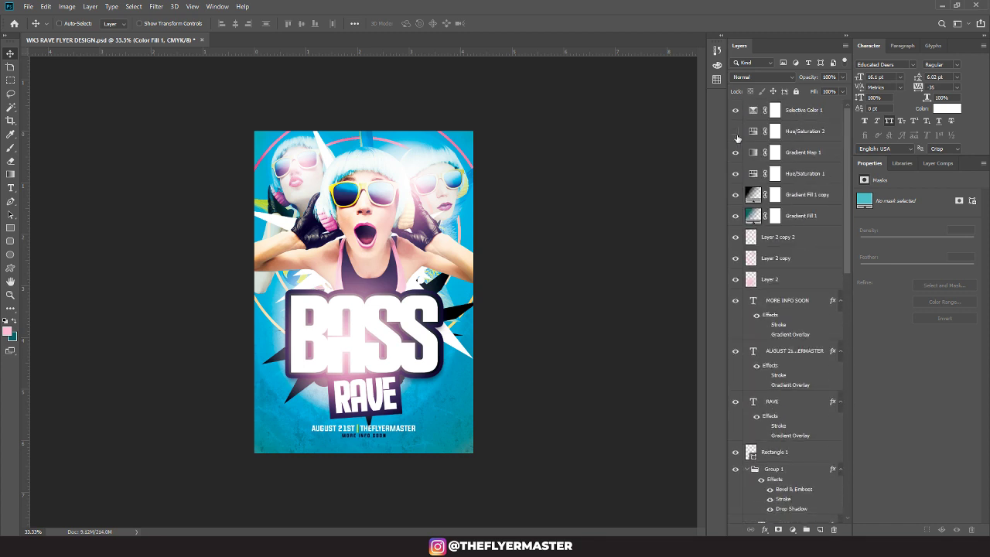
pyautogui.click(735, 152)
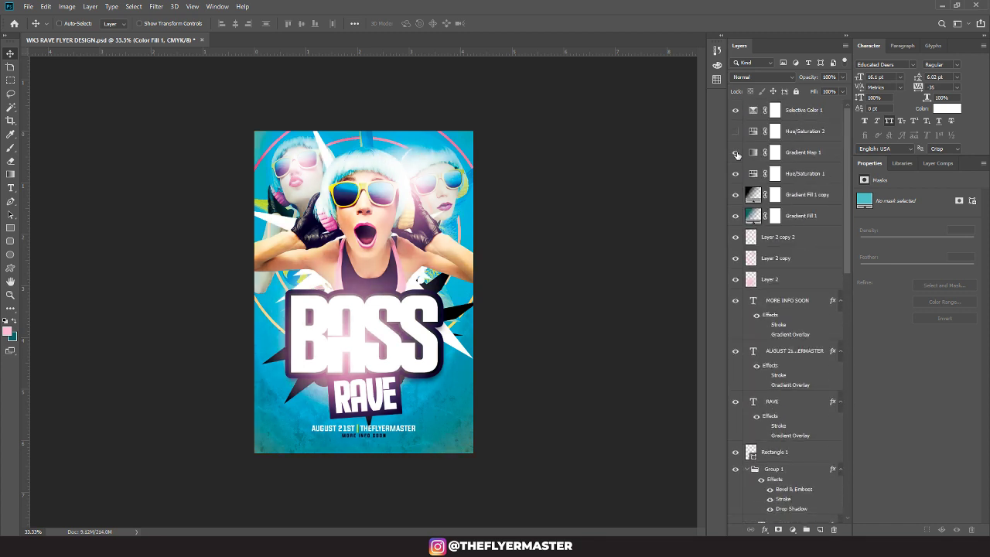
pyautogui.click(735, 152)
pyautogui.click(736, 154)
pyautogui.click(735, 153)
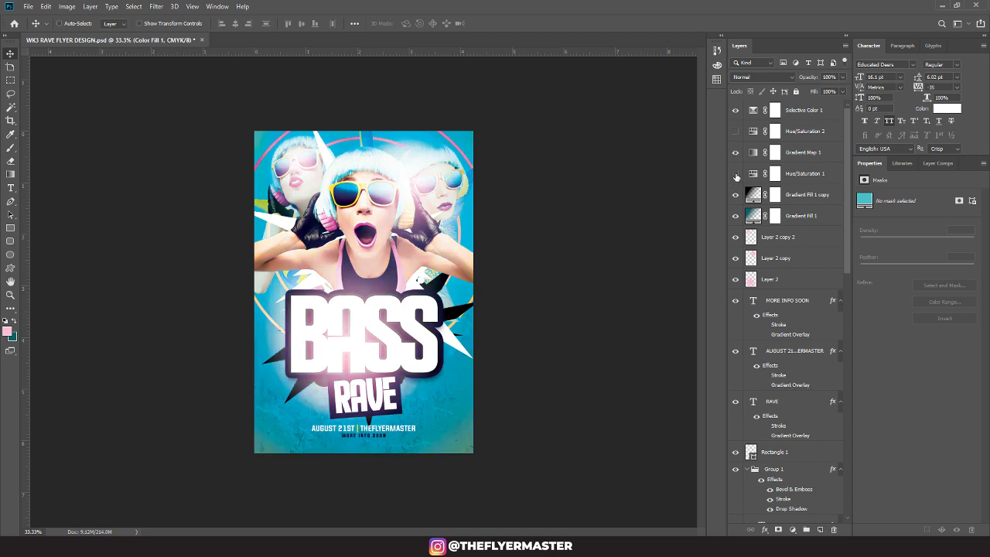
pyautogui.click(735, 195)
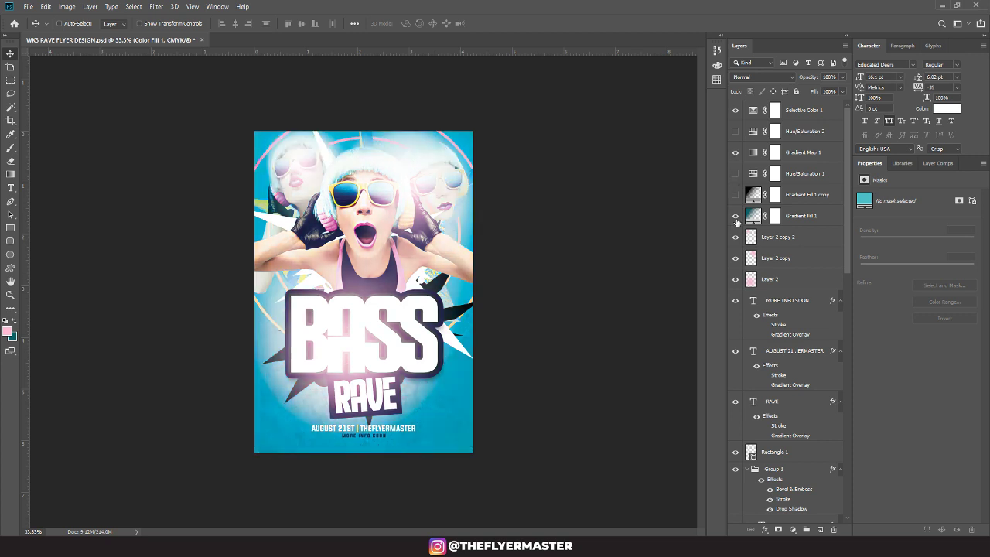
pyautogui.click(735, 195)
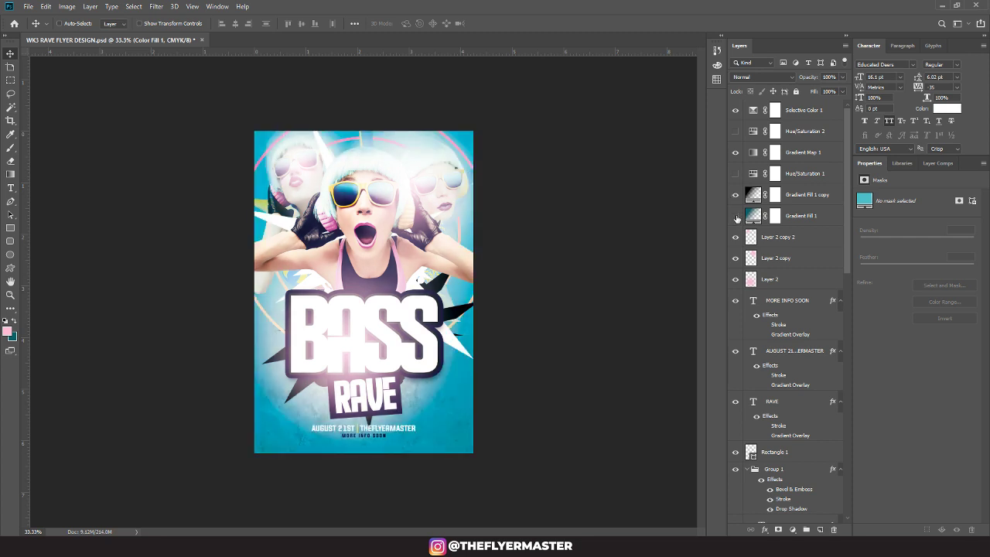
pyautogui.click(735, 216)
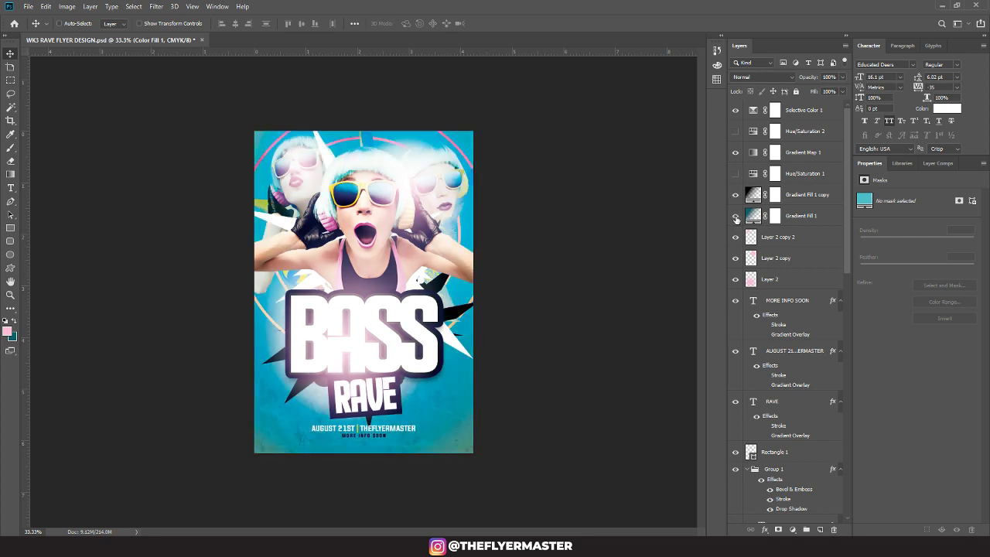
pyautogui.click(735, 216)
# Step: Move the glow on Layer 2 copy 2 to about X 0.15, Y -1.1 in and Layer 2 copy to about X 2.17, Y -1.74 in
pyautogui.click(782, 242)
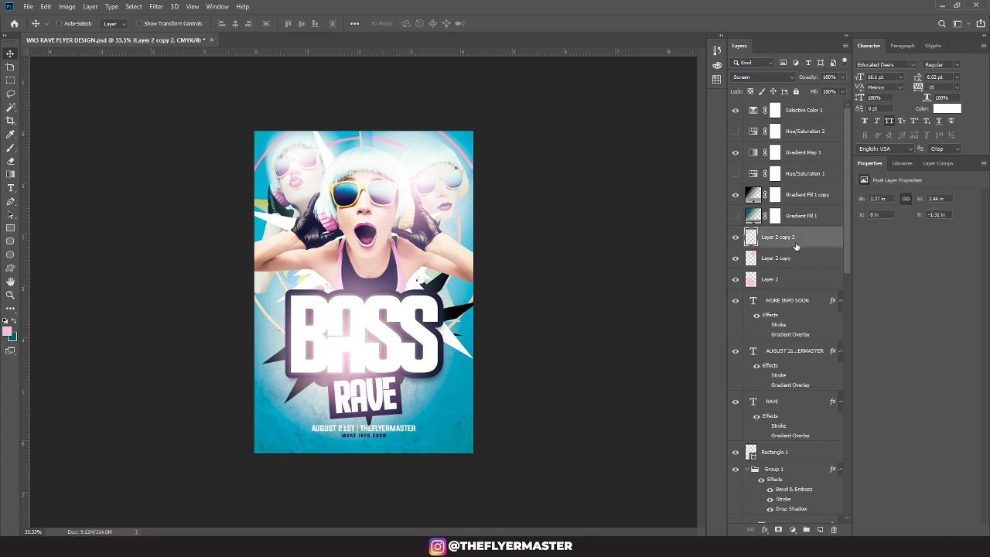
pyautogui.moveTo(302, 159); pyautogui.dragTo(303, 165)
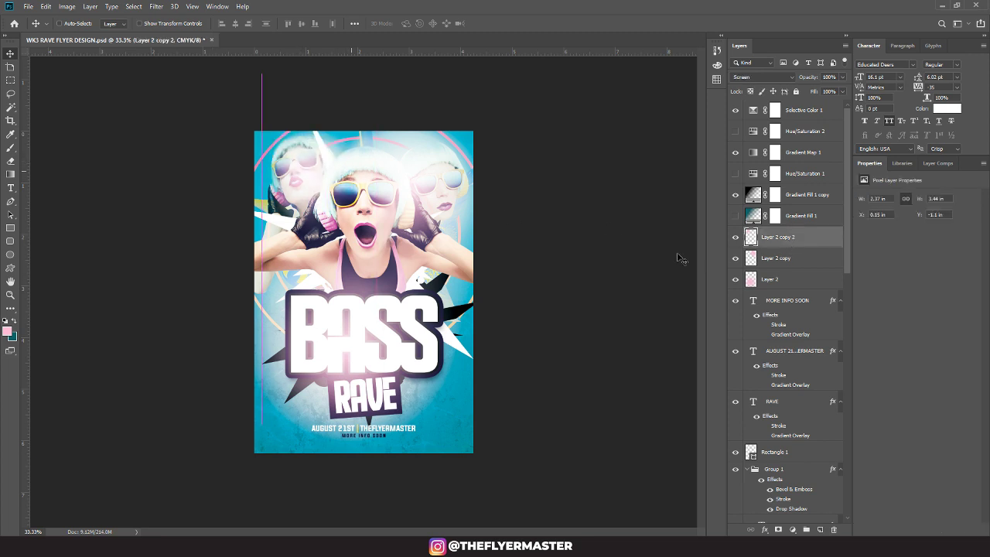
pyautogui.click(759, 259)
pyautogui.moveTo(445, 183); pyautogui.dragTo(472, 191)
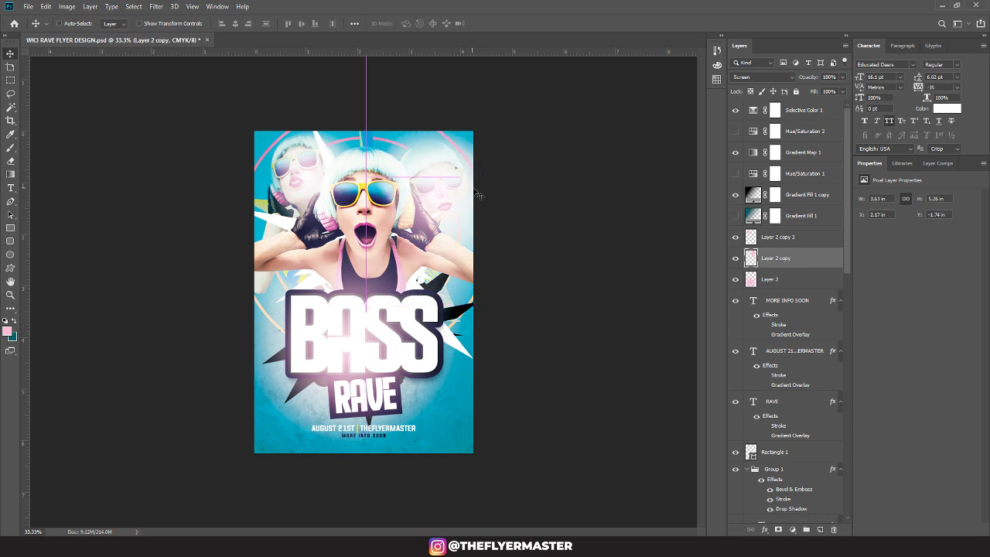
# Step: Compare the flyer without the two copied glow layers, and turn Gradient Fill 1, Hue/Saturation 1 and Hue/Saturation 2 back on
pyautogui.click(735, 216)
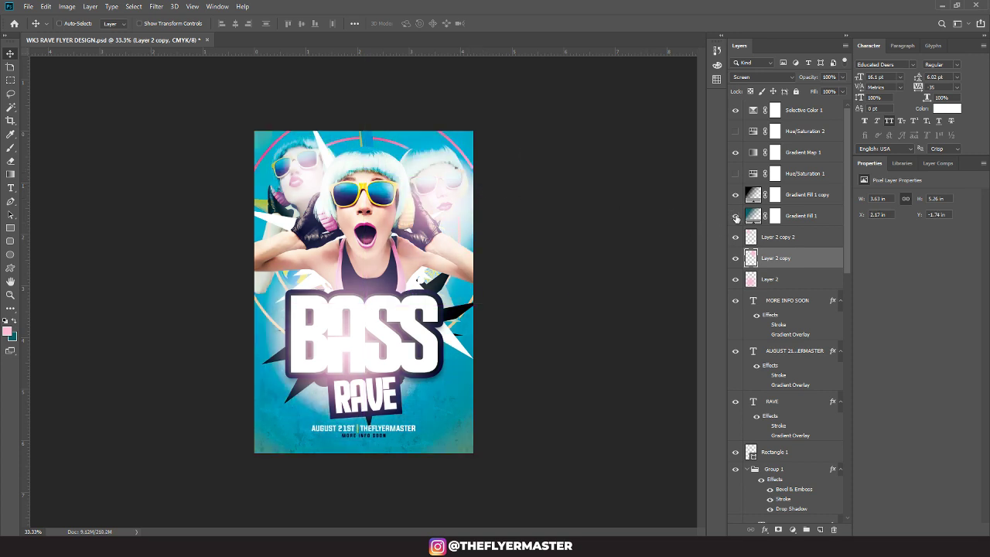
pyautogui.click(735, 257)
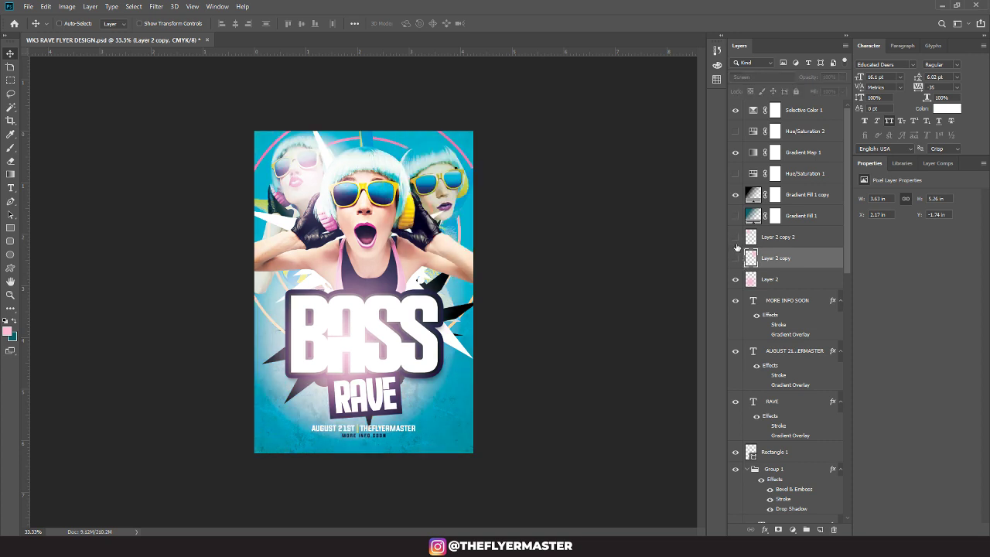
pyautogui.click(735, 236)
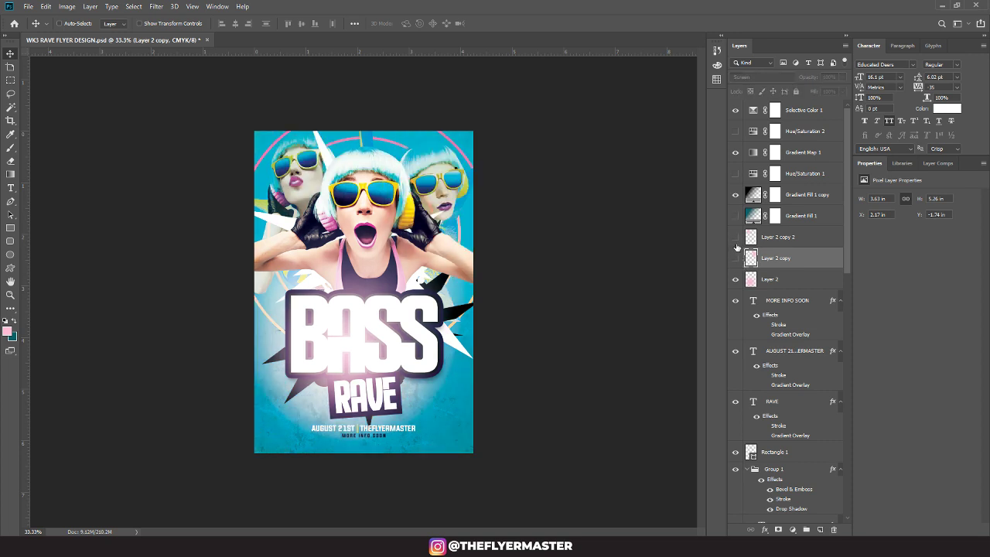
pyautogui.click(735, 236)
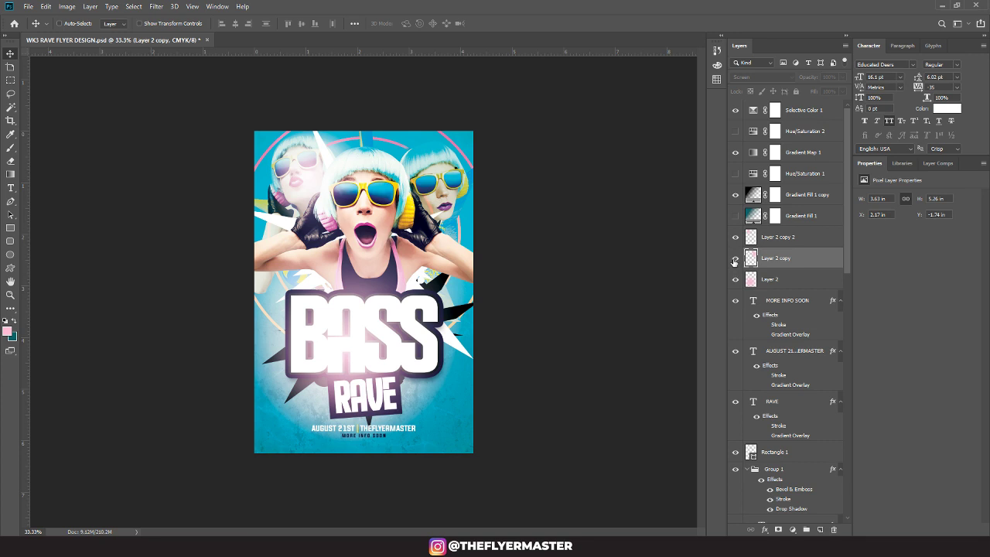
pyautogui.click(735, 258)
pyautogui.click(736, 215)
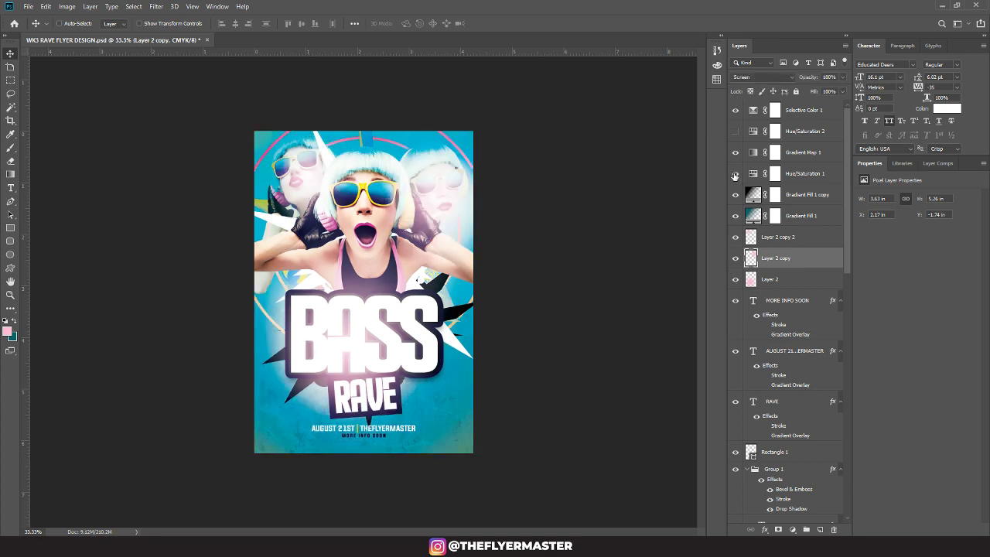
pyautogui.click(735, 130)
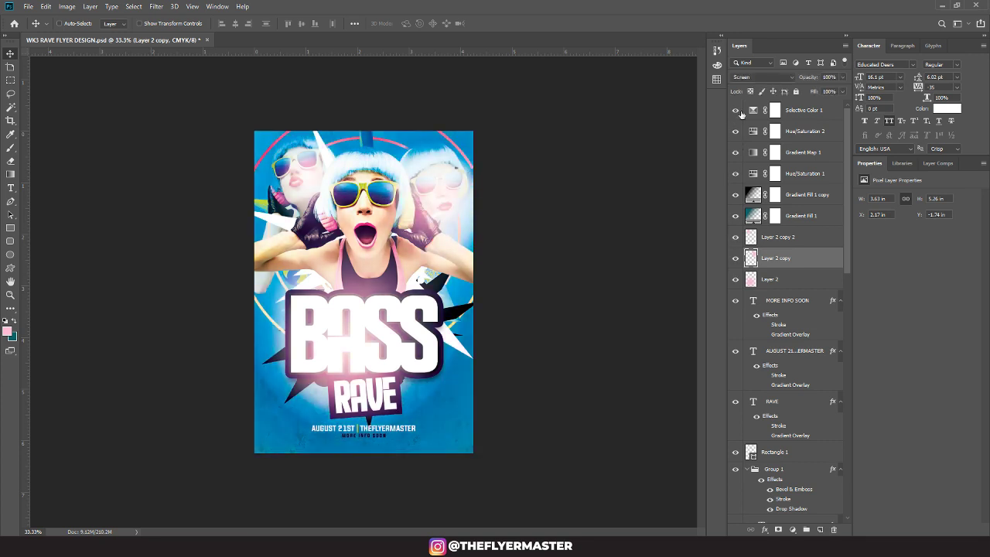
# Step: Lower the opacity of the Layer 2 copy glow and set the Layer 2 copy 2 glow's opacity to 68%
pyautogui.click(796, 249)
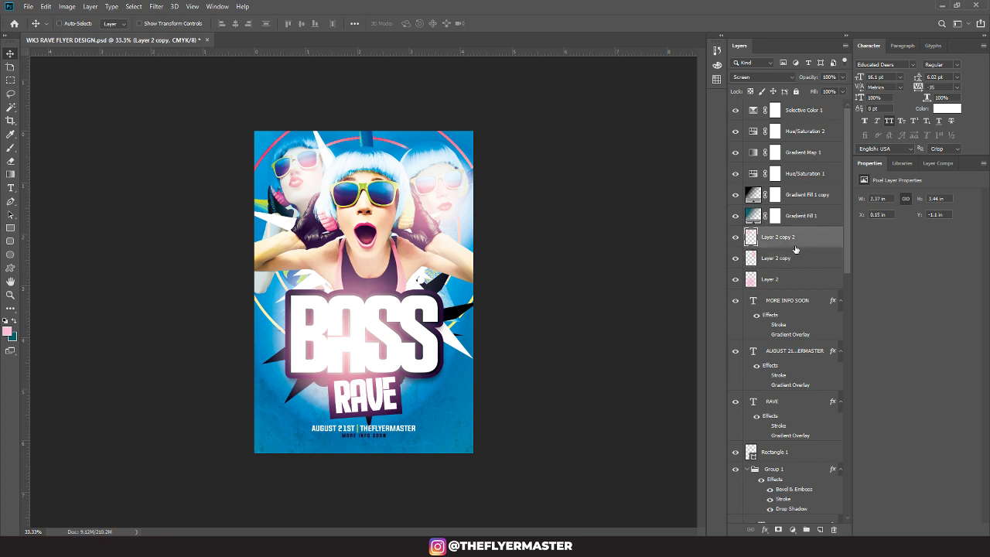
pyautogui.click(791, 259)
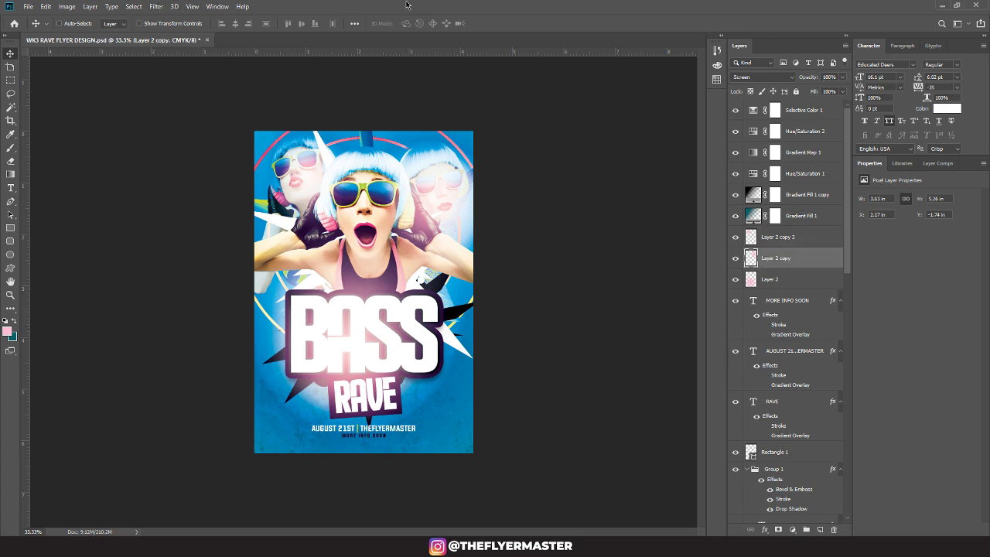
pyautogui.click(842, 77)
pyautogui.moveTo(841, 90); pyautogui.dragTo(827, 88)
pyautogui.click(796, 241)
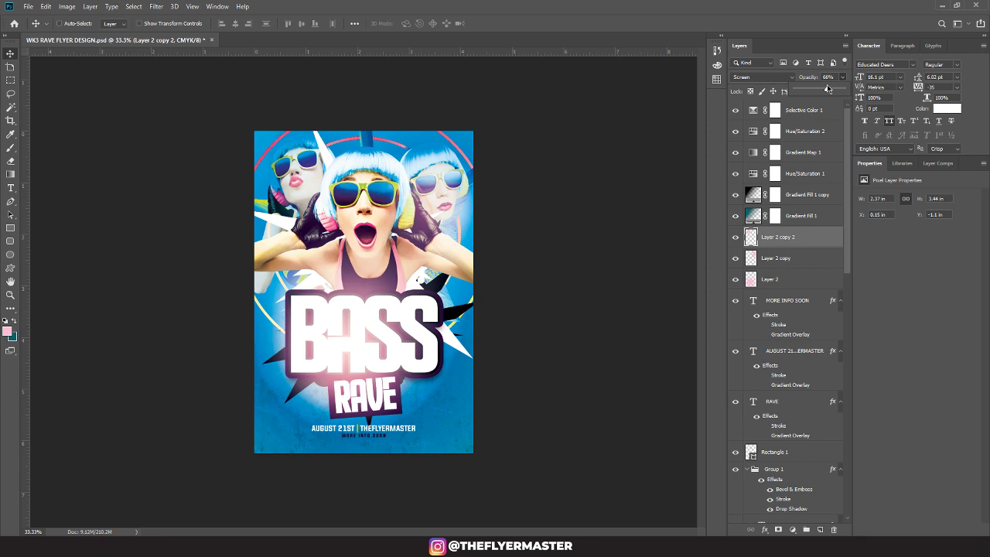
pyautogui.click(849, 225)
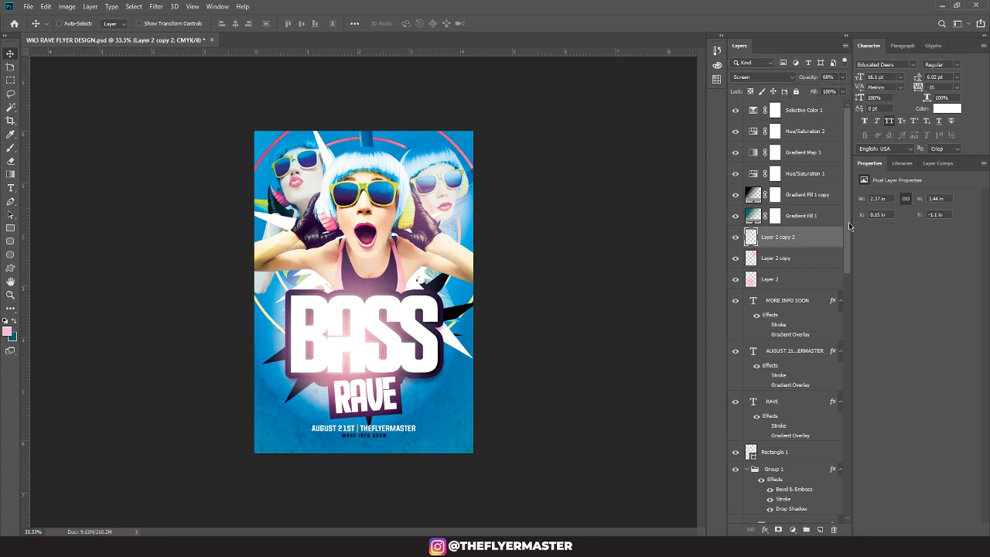
# Step: Compare the flyer with and without the Selective Color 1 adjustment
pyautogui.click(734, 110)
pyautogui.click(734, 110)
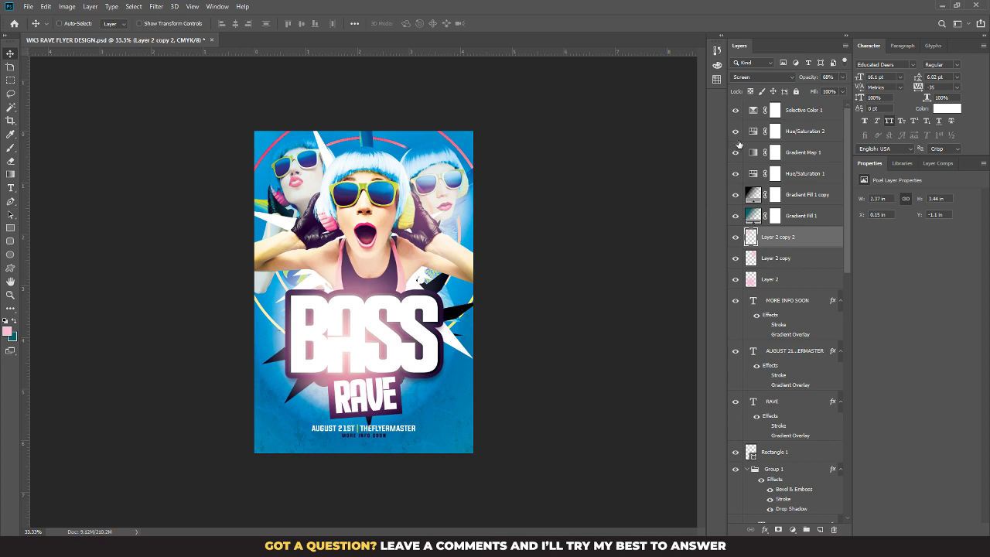
# Step: Compare the flyer with and without the Hue/Saturation 2 adjustment and delete that adjustment layer
pyautogui.click(734, 131)
pyautogui.click(734, 132)
pyautogui.click(735, 132)
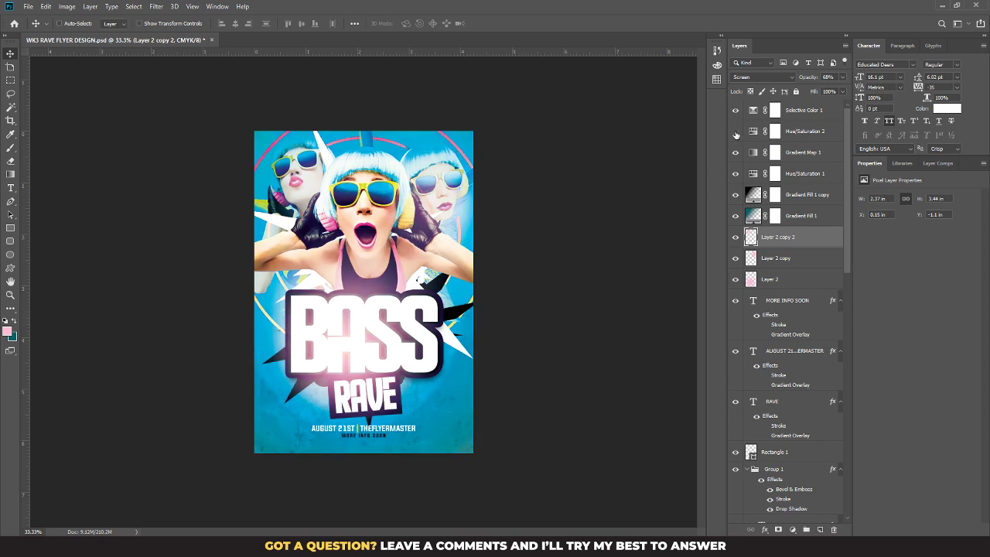
pyautogui.click(805, 133)
pyautogui.press('Delete')
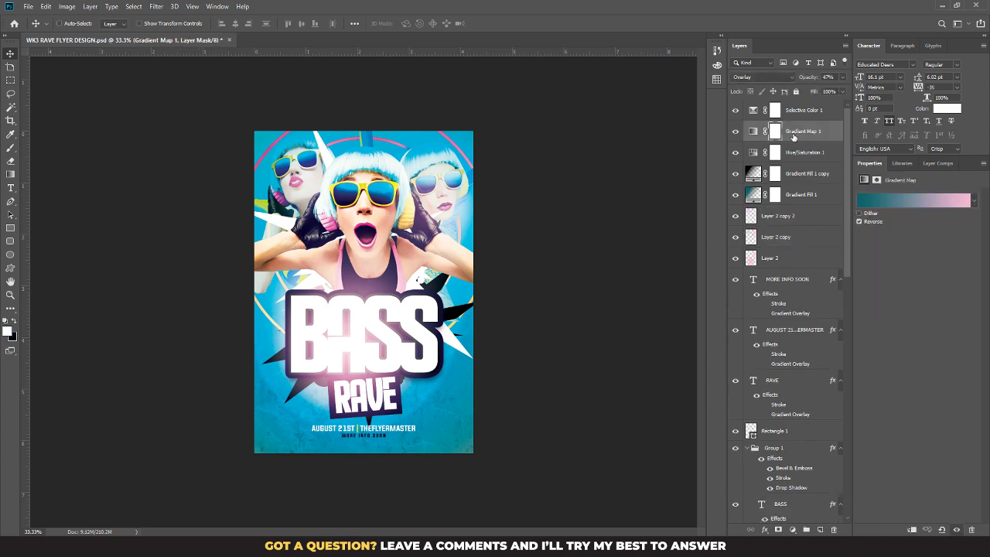
# Step: Soften the Layer 2 glow with a Gaussian Blur of about 378 pixels radius
pyautogui.moveTo(847, 150); pyautogui.dragTo(847, 130)
pyautogui.click(755, 244)
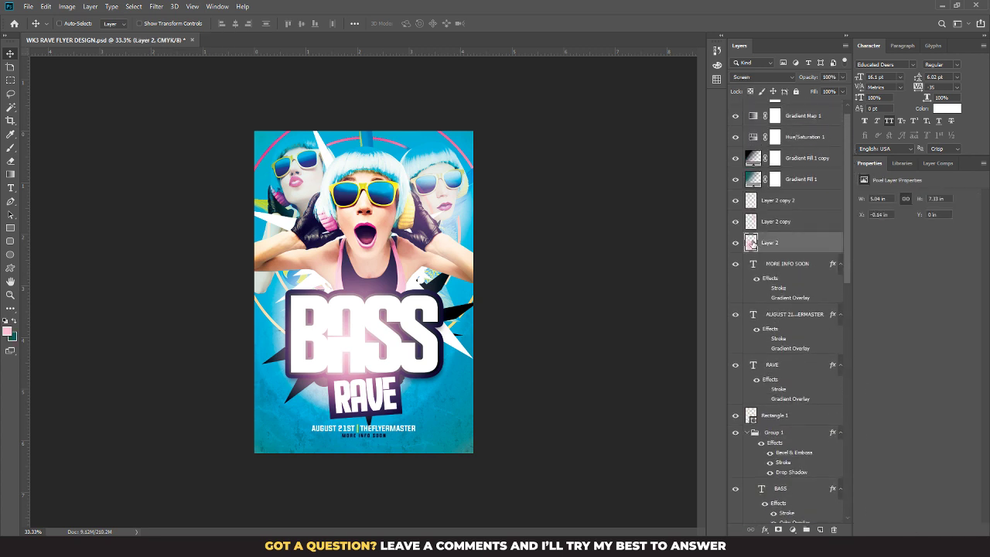
pyautogui.click(156, 6)
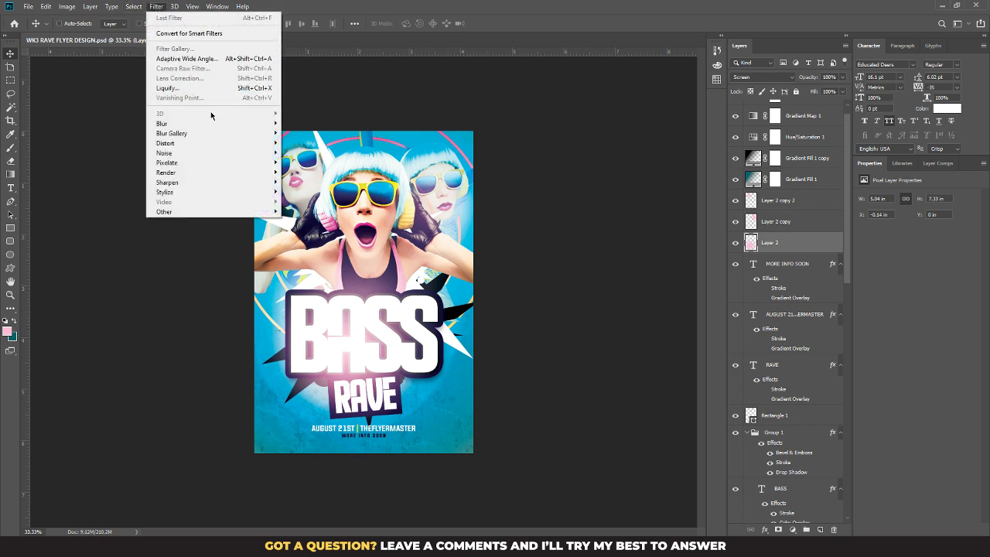
pyautogui.moveTo(206, 125)
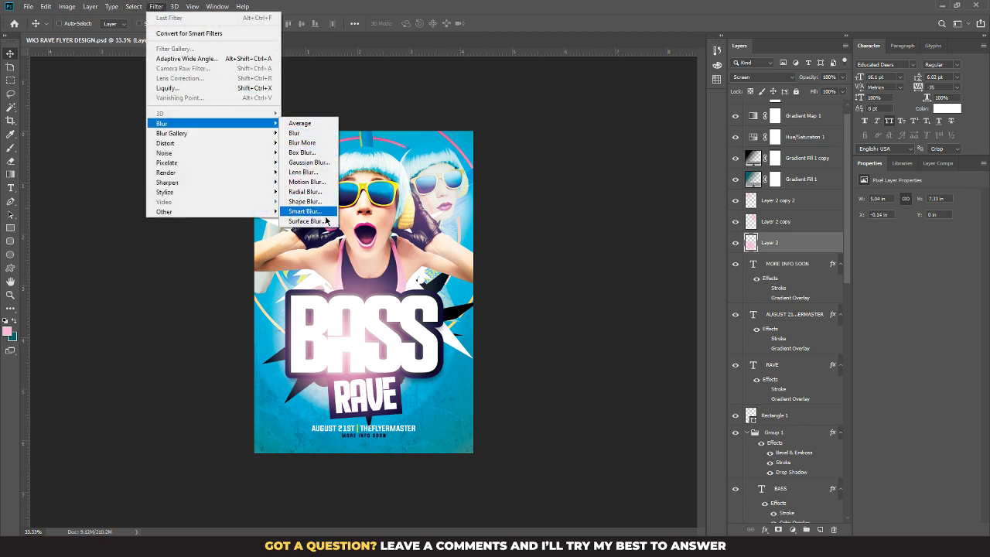
pyautogui.click(307, 163)
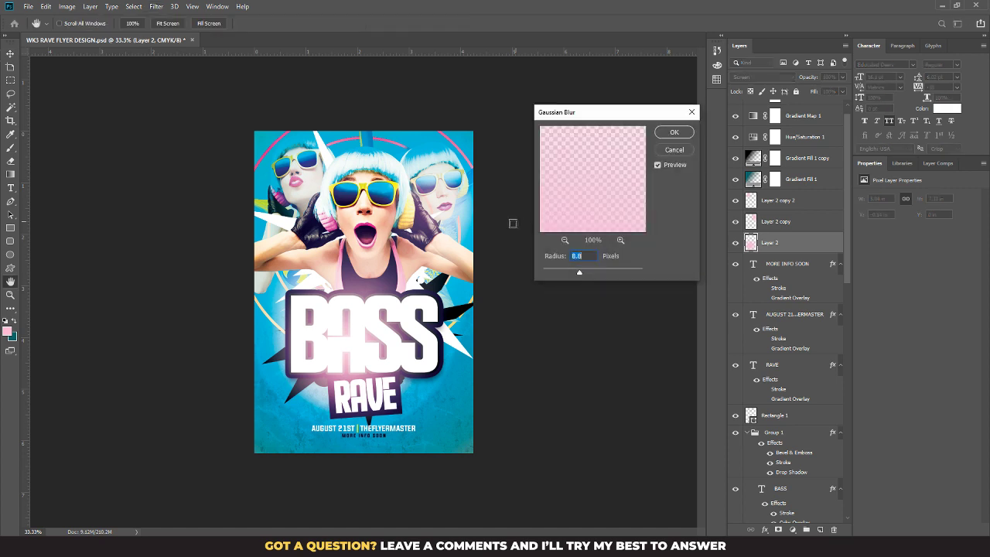
pyautogui.moveTo(579, 275); pyautogui.dragTo(649, 268)
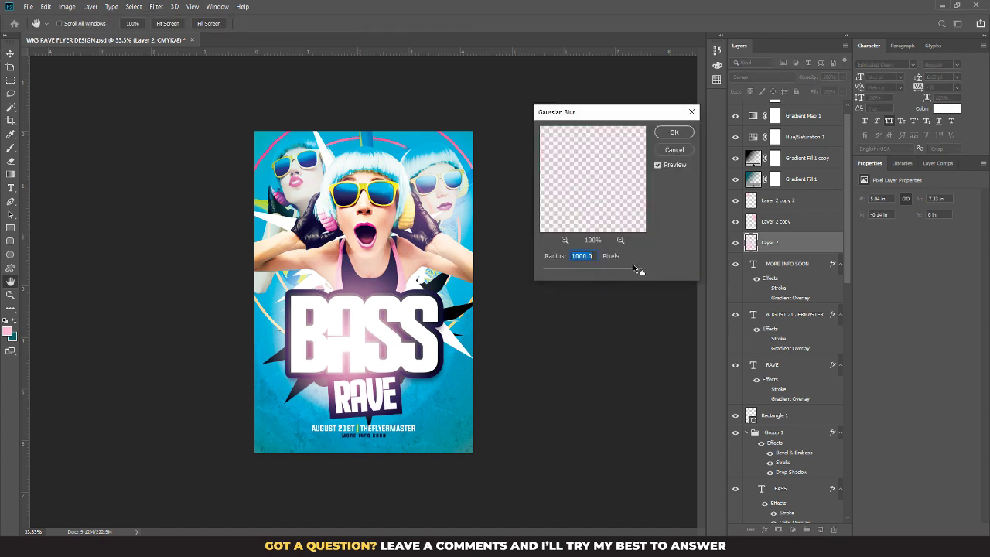
pyautogui.moveTo(617, 273); pyautogui.dragTo(629, 273)
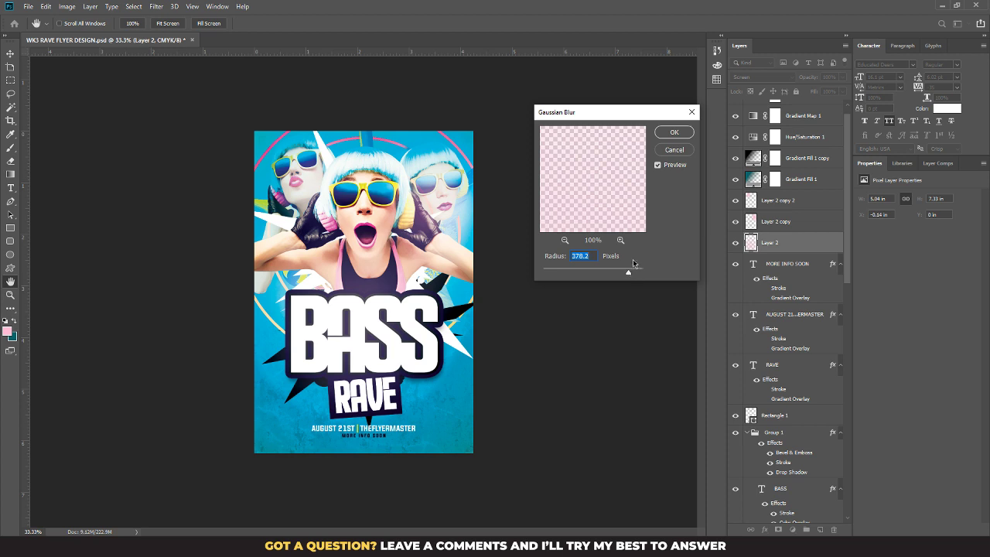
pyautogui.click(673, 132)
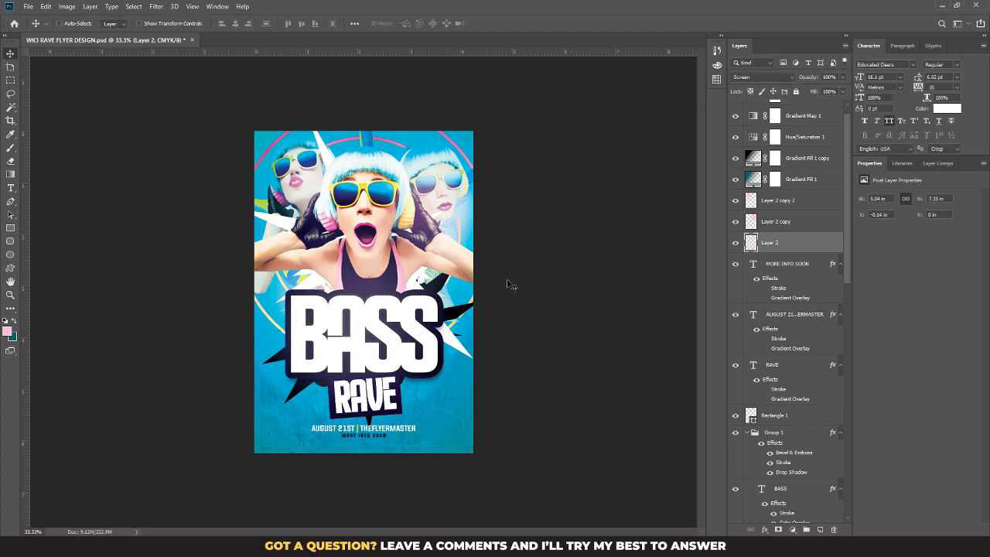
# Step: Scale the Layer 2 glow to about 135% and move it to about X -0.28, Y -0.67 in
pyautogui.moveTo(369, 323); pyautogui.dragTo(376, 341)
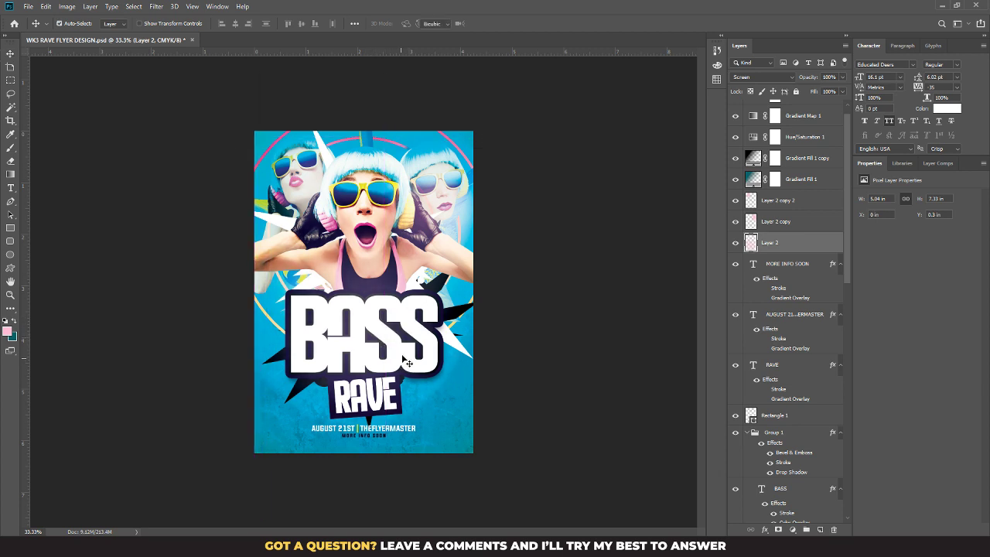
pyautogui.hotkey('ctrl', 't')
pyautogui.moveTo(516, 145); pyautogui.dragTo(562, 79)
pyautogui.moveTo(424, 265); pyautogui.dragTo(456, 284)
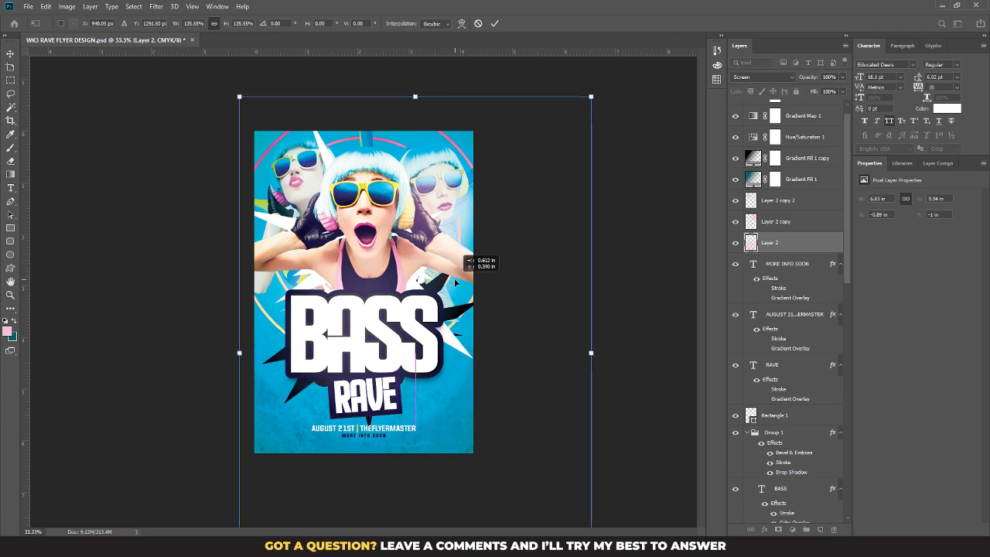
pyautogui.press('Return')
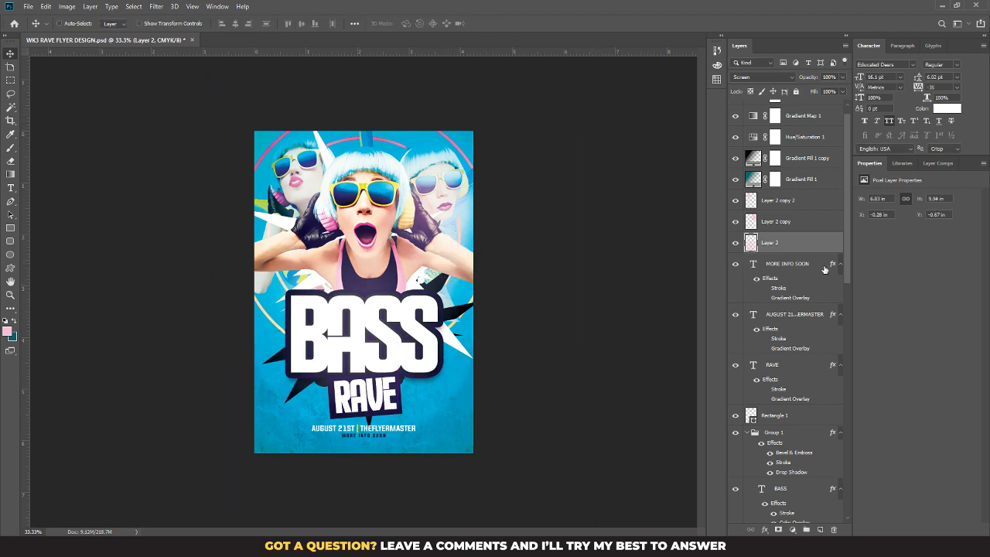
# Step: Compare the flyer with and without the dark texture layer directly above Color Fill 1
pyautogui.moveTo(848, 272); pyautogui.dragTo(879, 518)
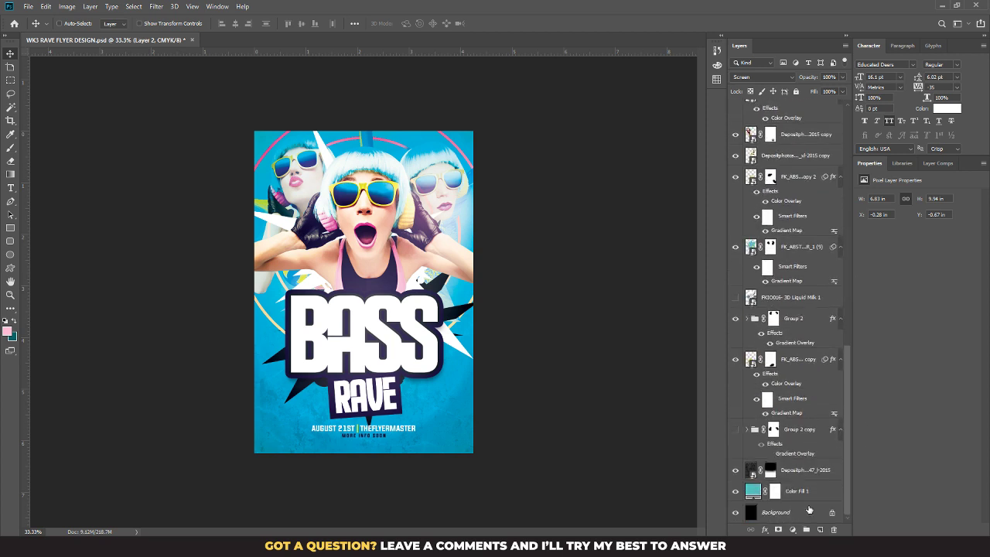
pyautogui.click(734, 472)
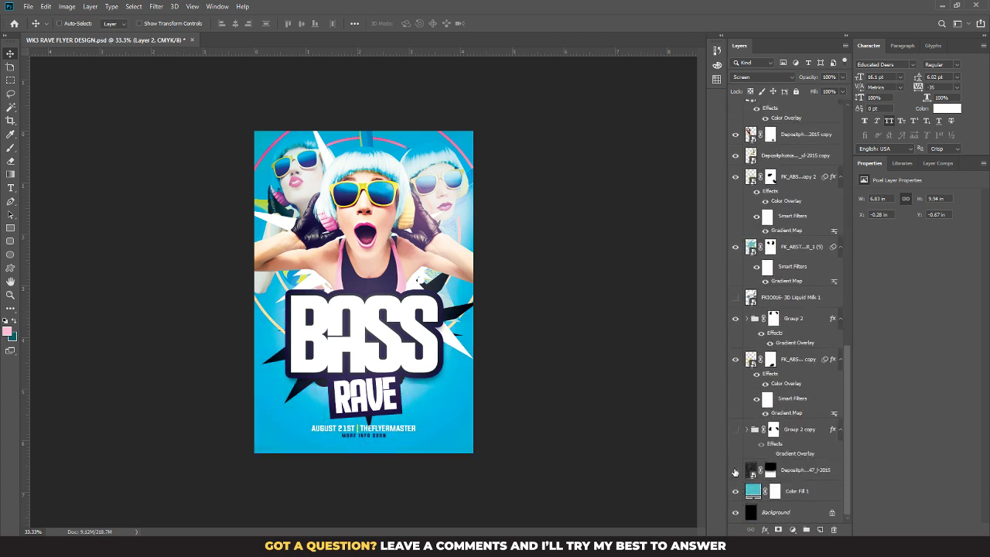
pyautogui.click(735, 471)
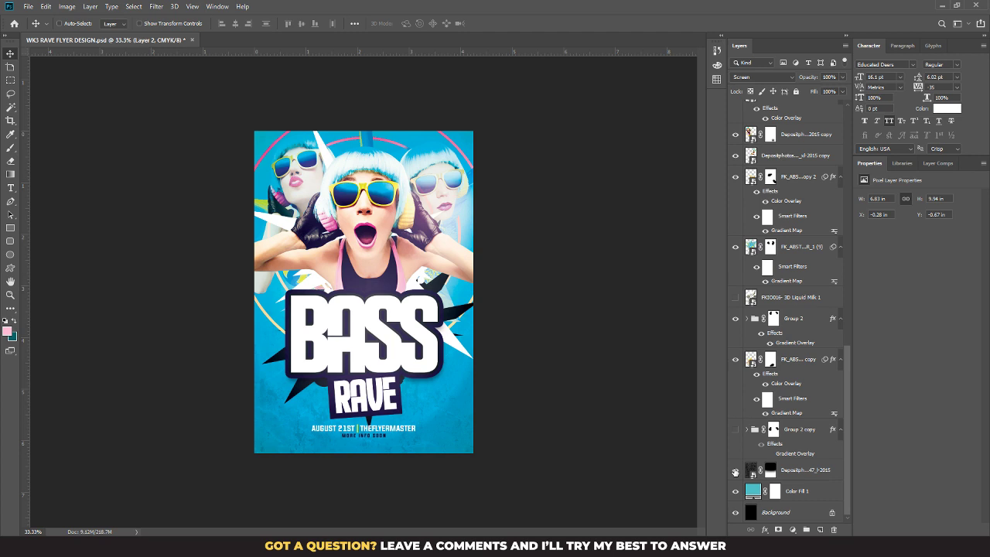
# Step: Change the Color Fill 1 background to a magenta pink with a hue of about 330°
pyautogui.click(753, 491)
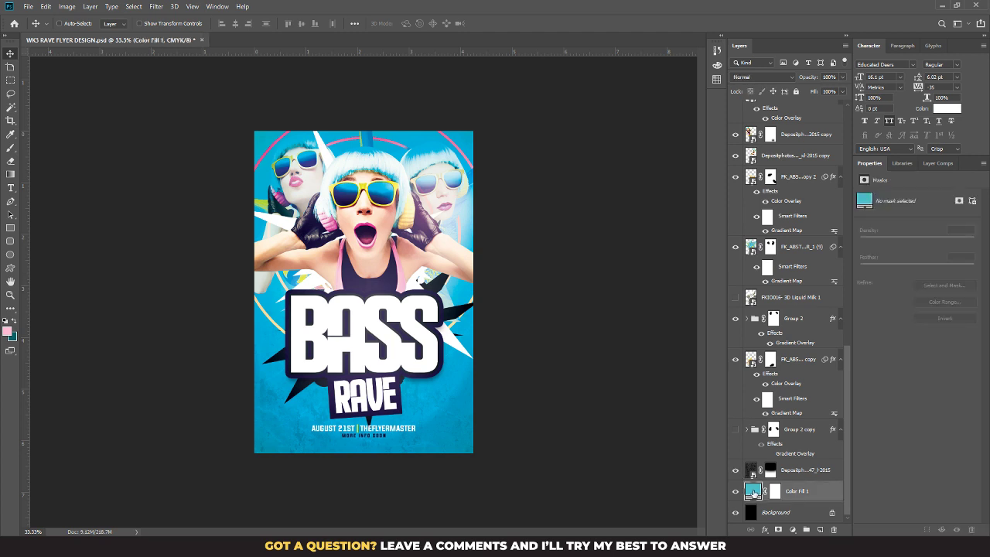
pyautogui.doubleClick(753, 492)
pyautogui.moveTo(690, 196); pyautogui.dragTo(686, 165)
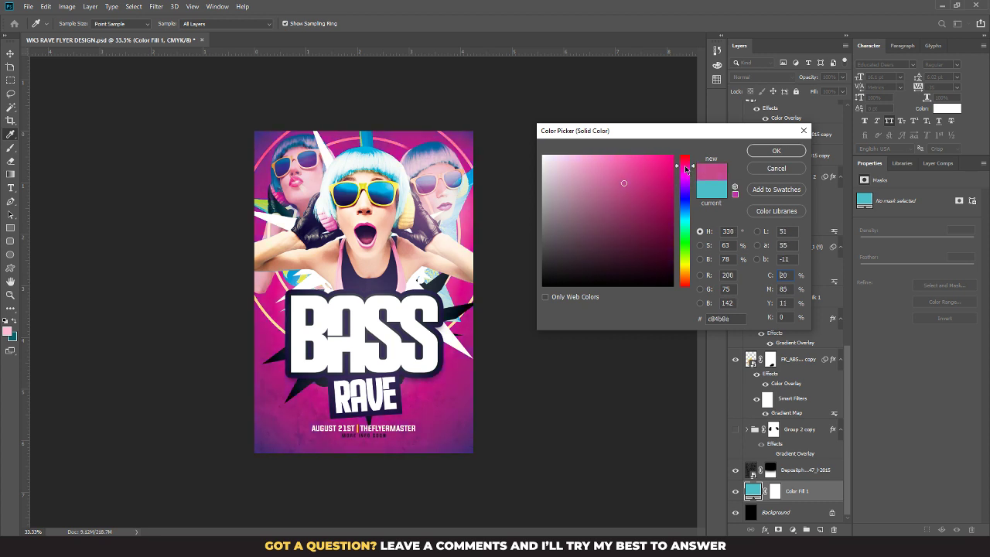
pyautogui.click(776, 150)
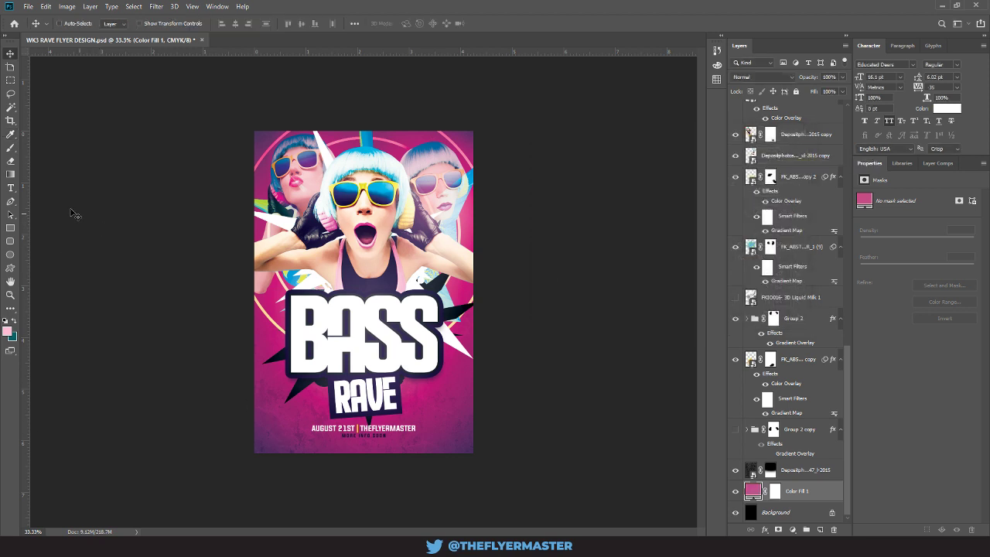
# Step: Set the color of the separator bar in the August 21st text line to white (#ffffff)
pyautogui.click(10, 187)
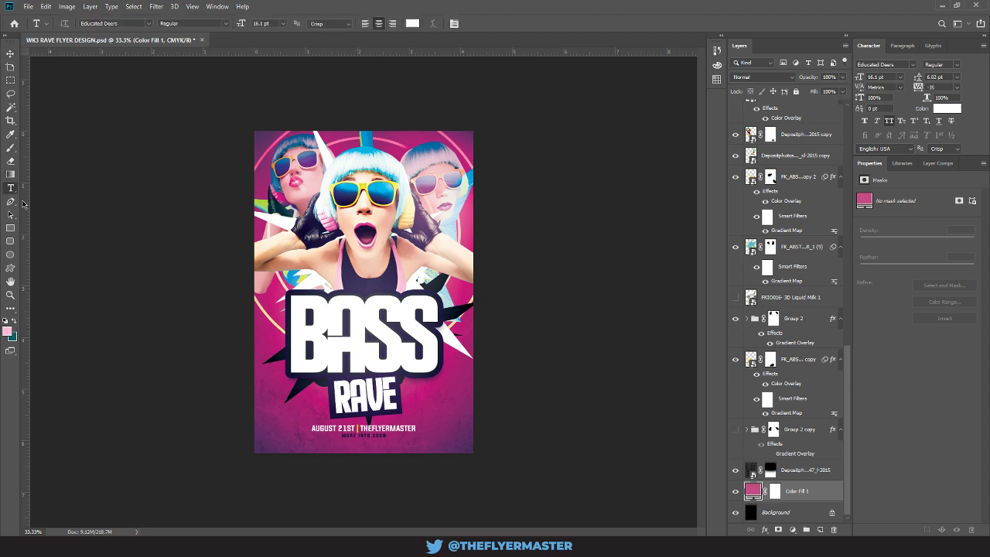
pyautogui.click(359, 427)
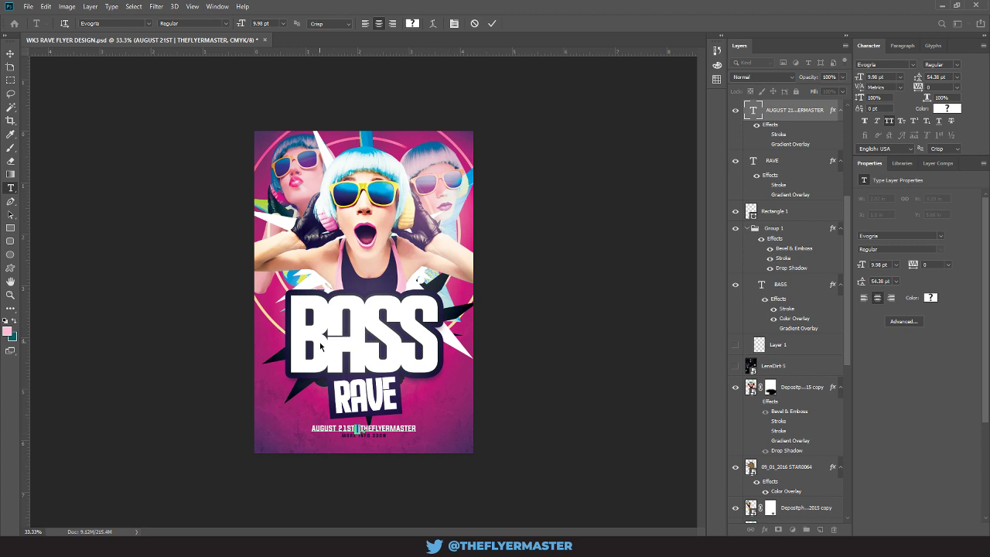
pyautogui.click(929, 297)
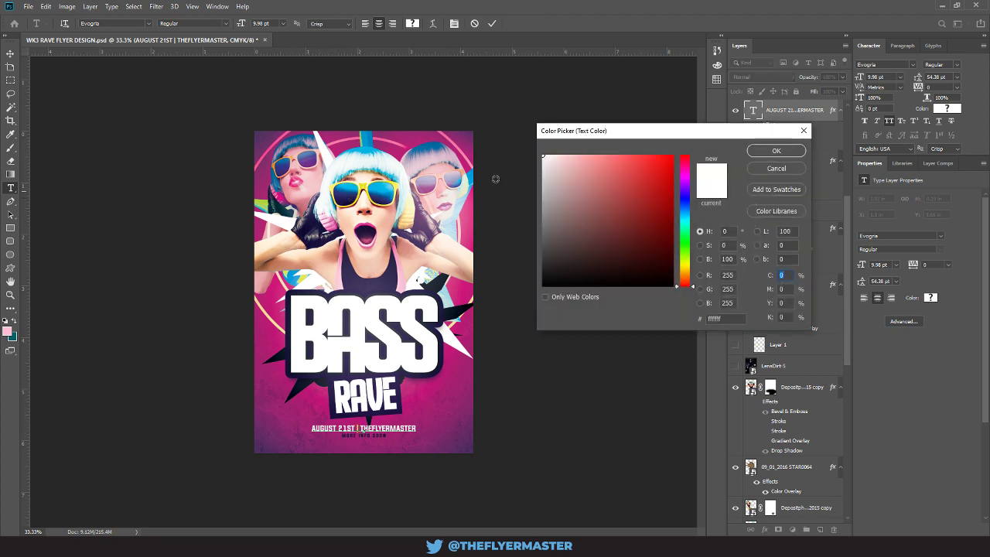
pyautogui.click(777, 150)
# Step: Group Layer 2, Layer 2 copy and Layer 2 copy 2 and name the group LIGHTS
pyautogui.scroll(1, 845, 204)
pyautogui.moveTo(845, 204); pyautogui.dragTo(851, 127)
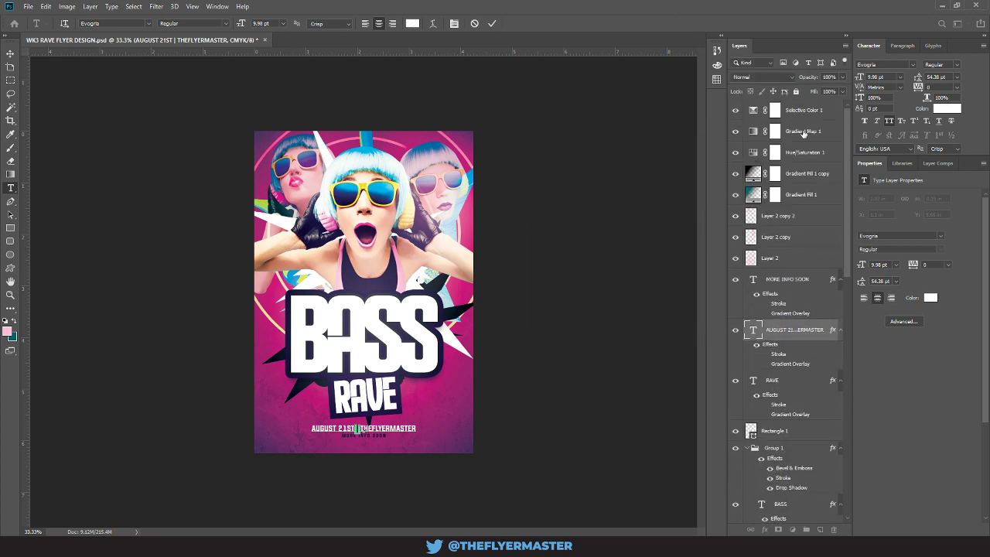
pyautogui.click(797, 259)
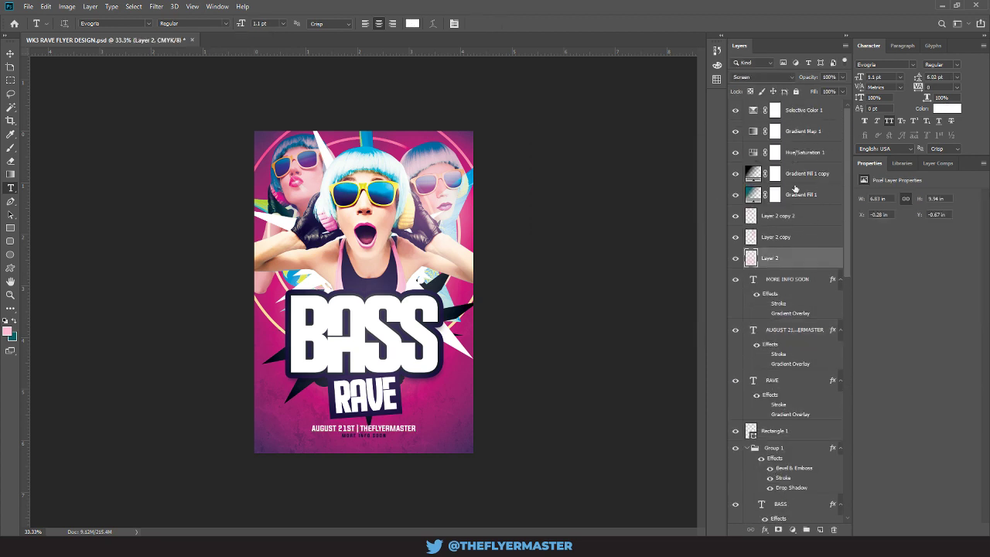
pyautogui.keyDown('shift'); pyautogui.click(791, 221); pyautogui.keyUp('shift')
pyautogui.hotkey('ctrl', 'g')
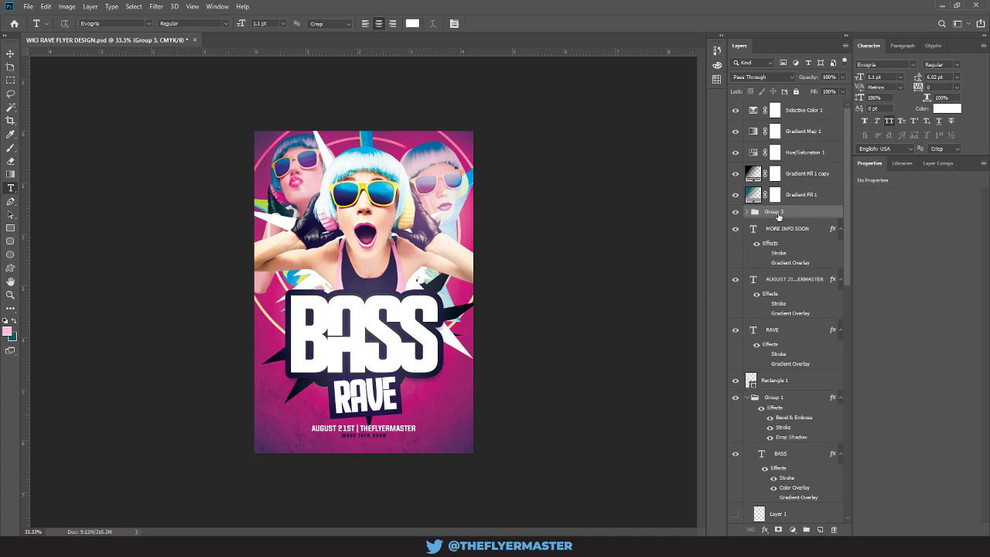
pyautogui.doubleClick(774, 212)
pyautogui.write('LiGHTS')
pyautogui.press('Return')
# Step: Group the layers from Gradient Fill 1 up to Selective Color 1 and name the group CC
pyautogui.click(808, 198)
pyautogui.keyDown('shift'); pyautogui.click(810, 111); pyautogui.keyUp('shift')
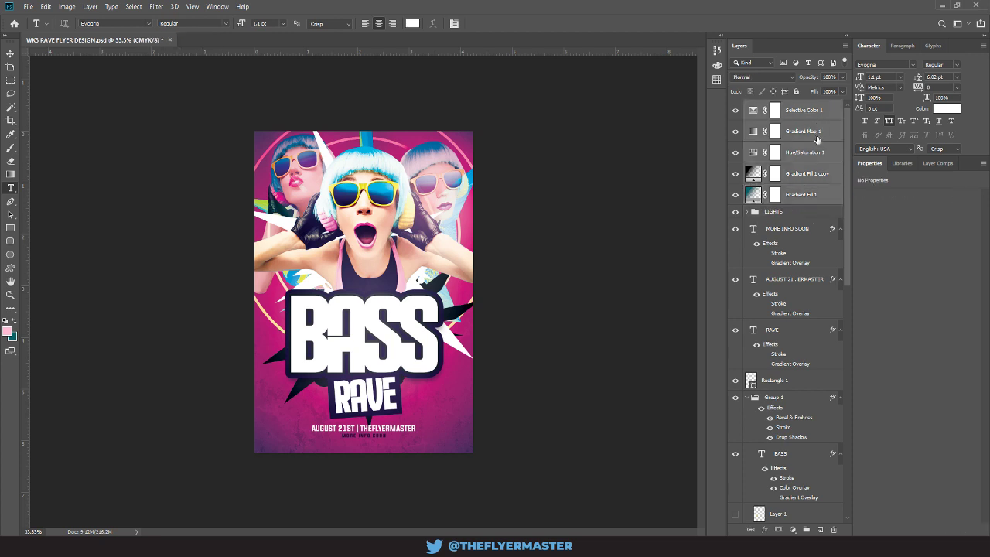
pyautogui.hotkey('ctrl', 'g')
pyautogui.doubleClick(771, 107)
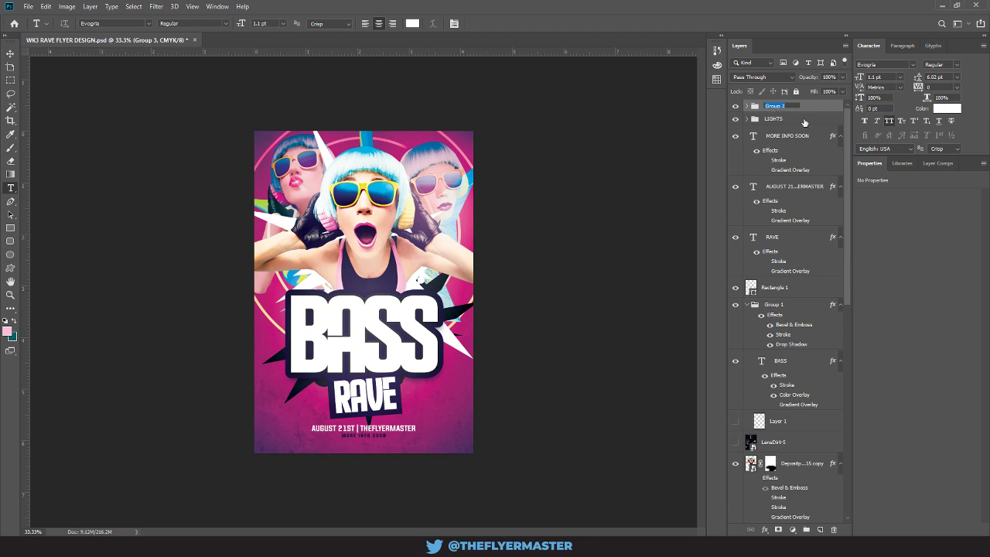
pyautogui.write('CC')
pyautogui.press('Return')
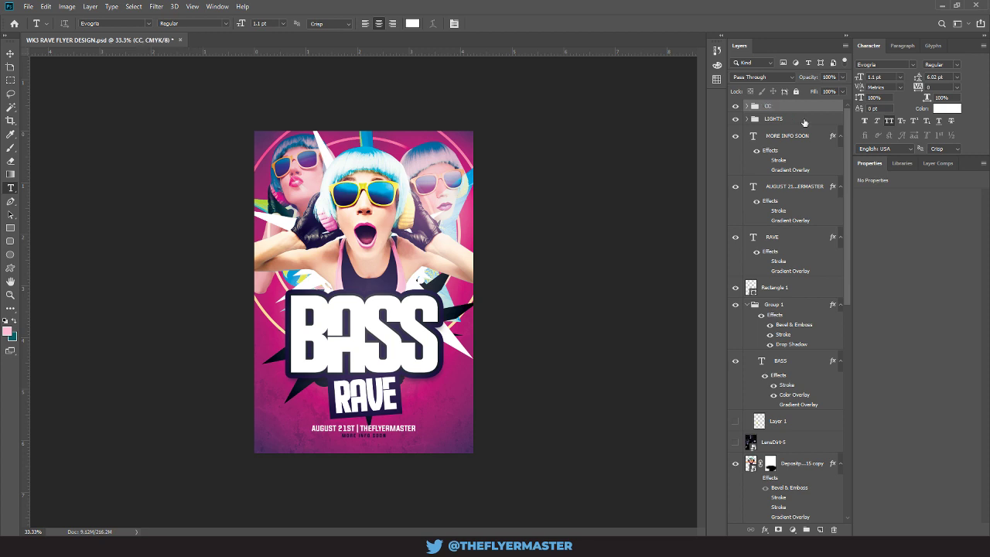
# Step: With the CC and LIGHTS groups temporarily hidden, recolor the date line's separator bar to dark navy sampled from the center woman's top, about #14112e
pyautogui.click(735, 107)
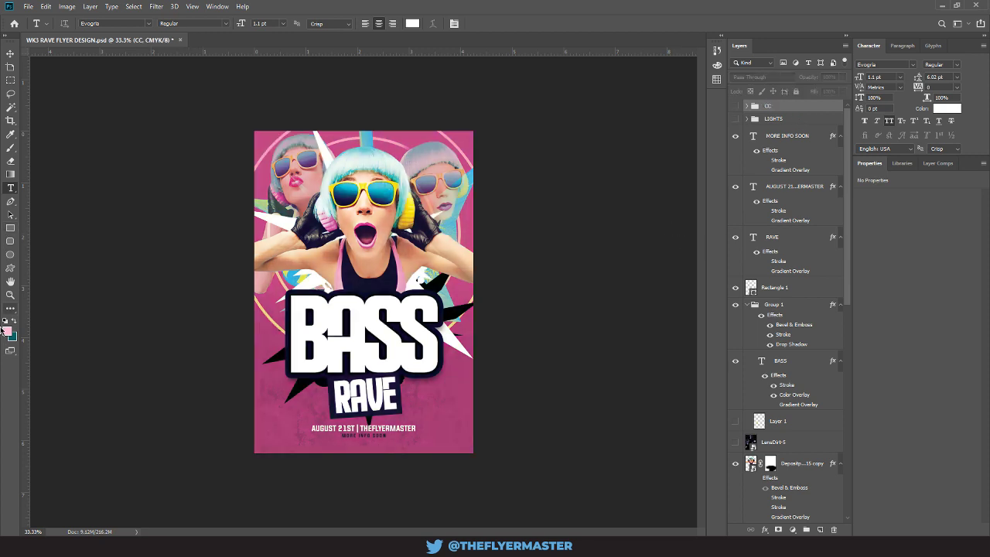
pyautogui.click(359, 428)
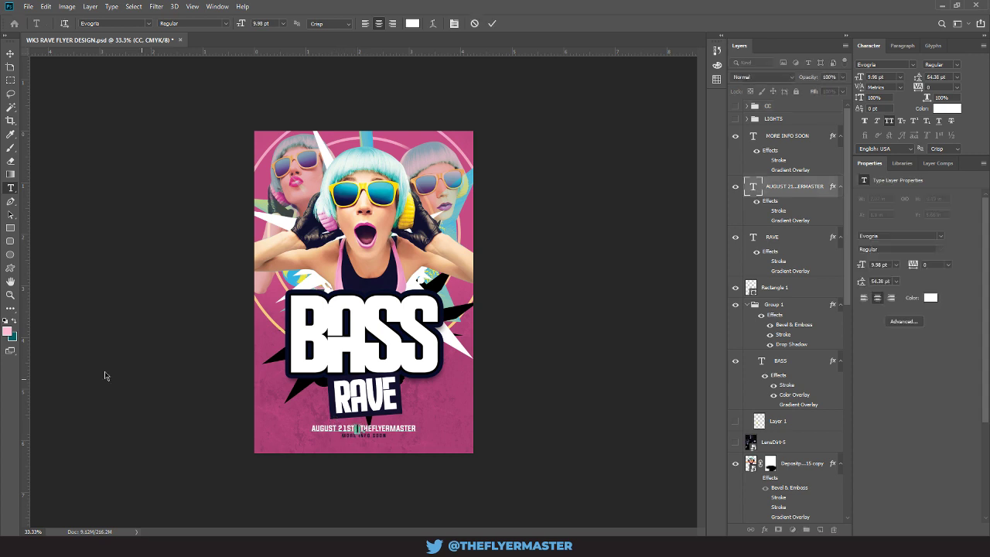
pyautogui.click(7, 332)
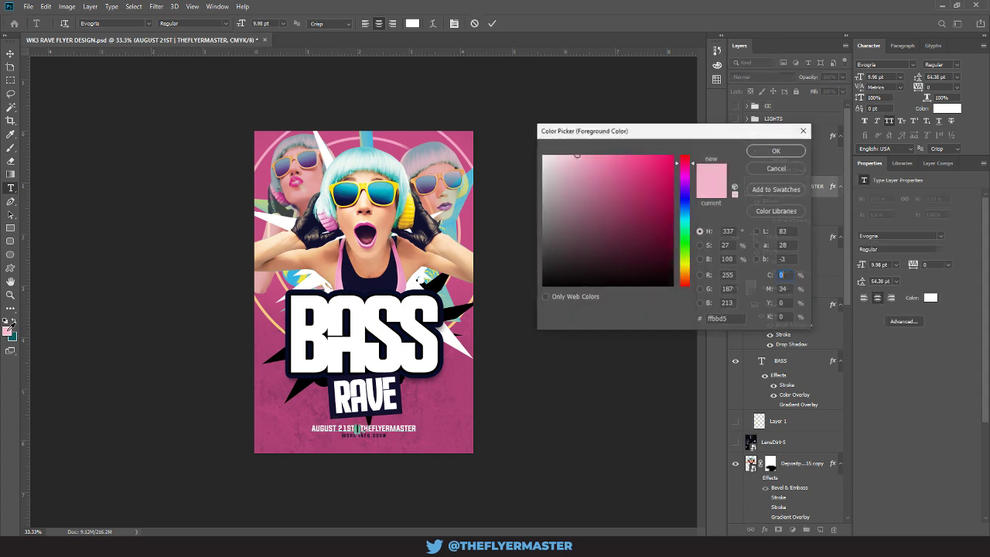
pyautogui.click(352, 277)
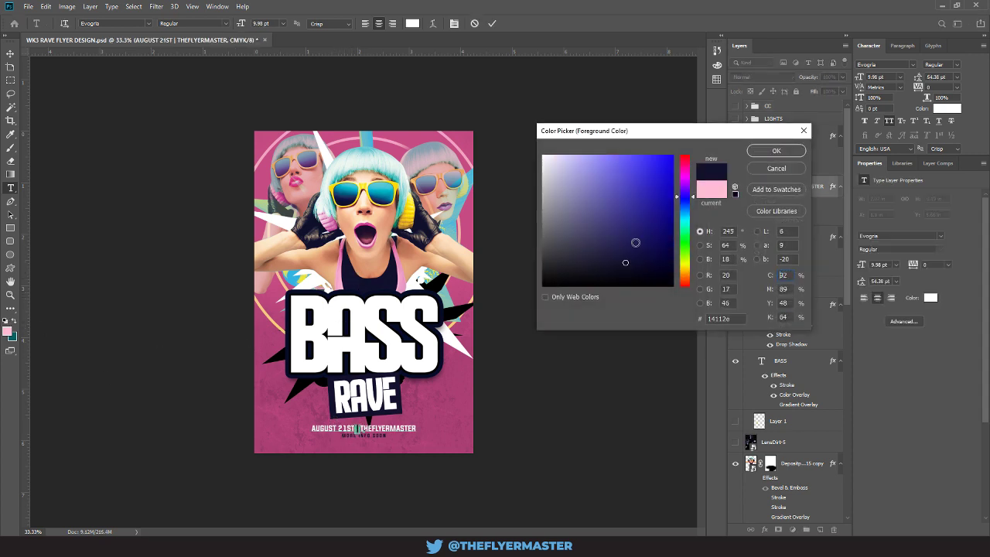
pyautogui.click(773, 150)
pyautogui.click(10, 53)
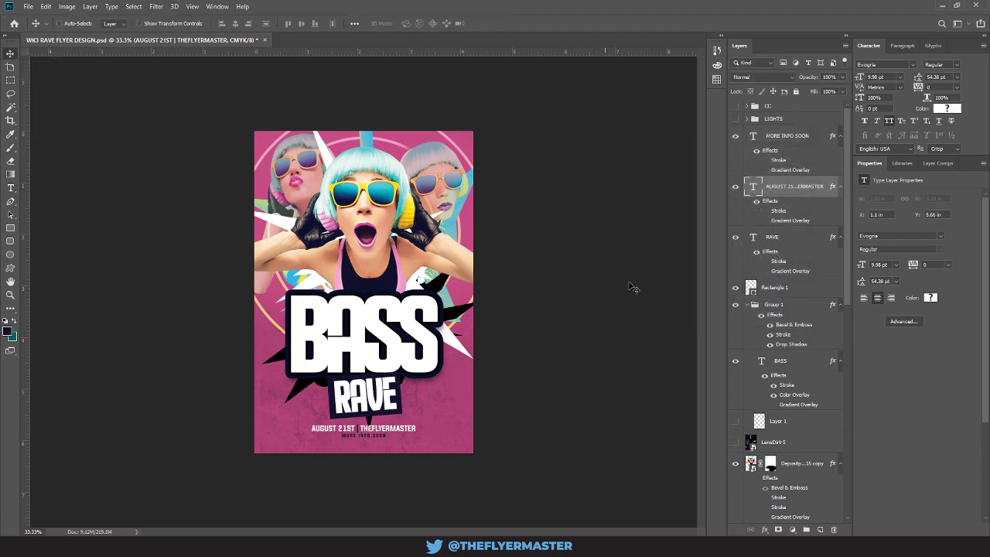
pyautogui.click(734, 120)
pyautogui.click(735, 107)
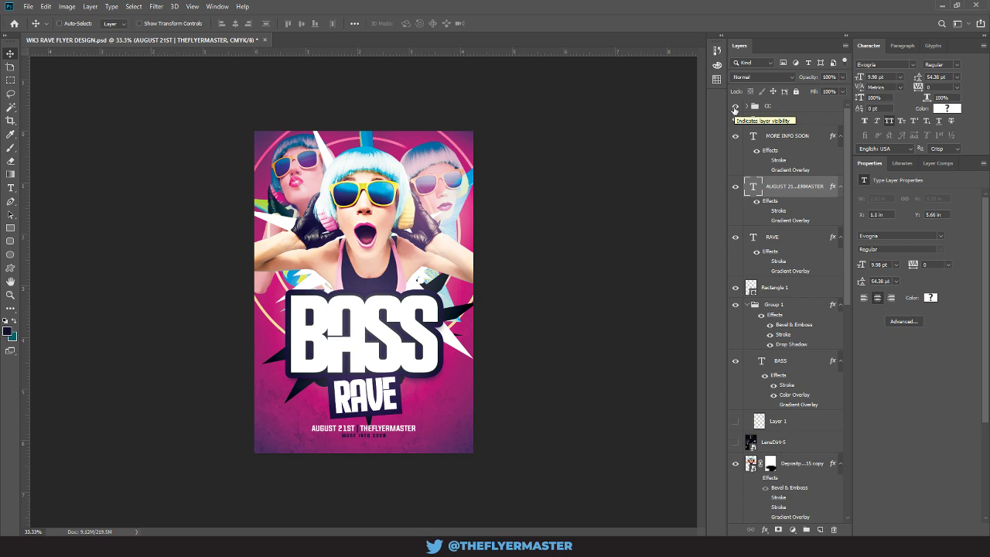
# Step: Create a new empty layer group directly above the Color Fill 1 layer
pyautogui.scroll(-1, 839, 294)
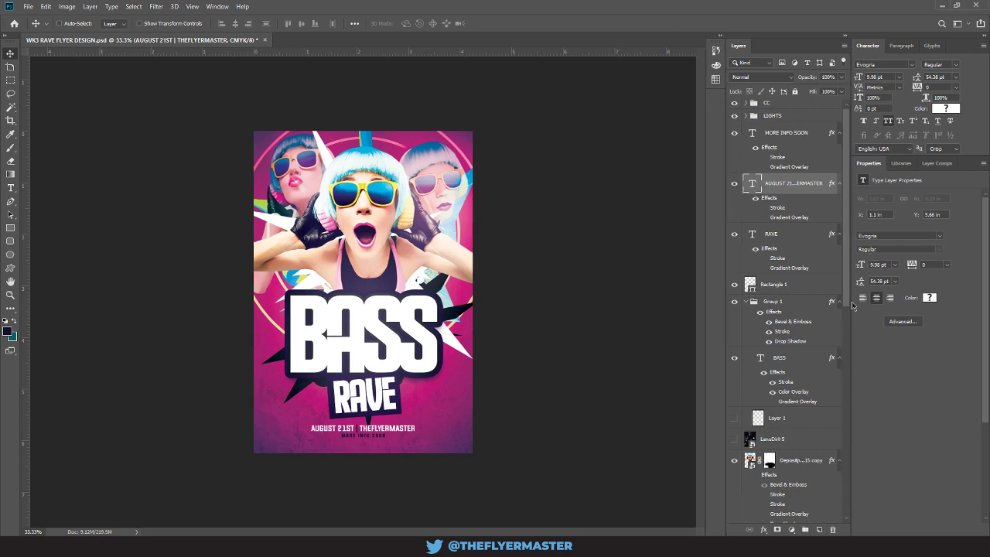
pyautogui.moveTo(845, 303); pyautogui.dragTo(835, 481)
pyautogui.click(799, 493)
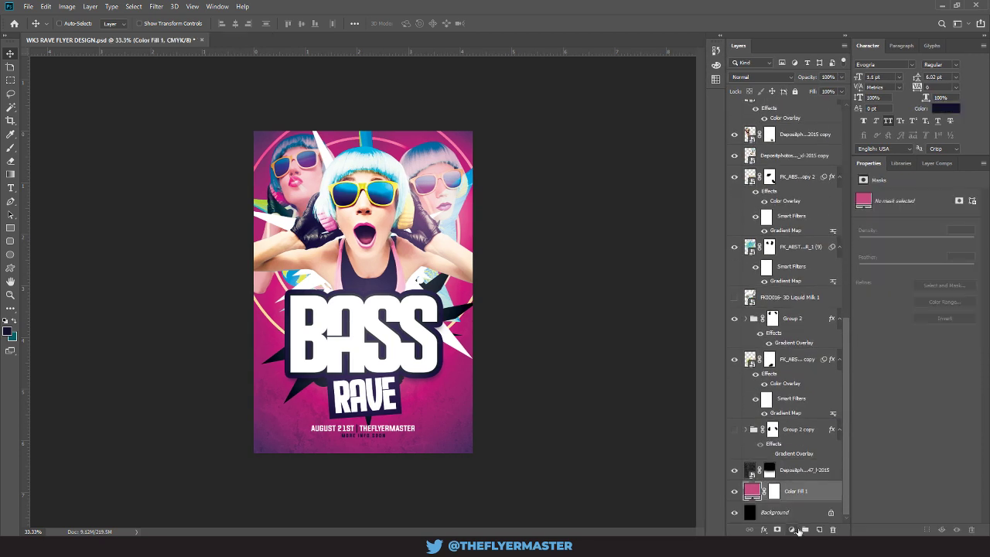
pyautogui.click(804, 529)
pyautogui.click(793, 530)
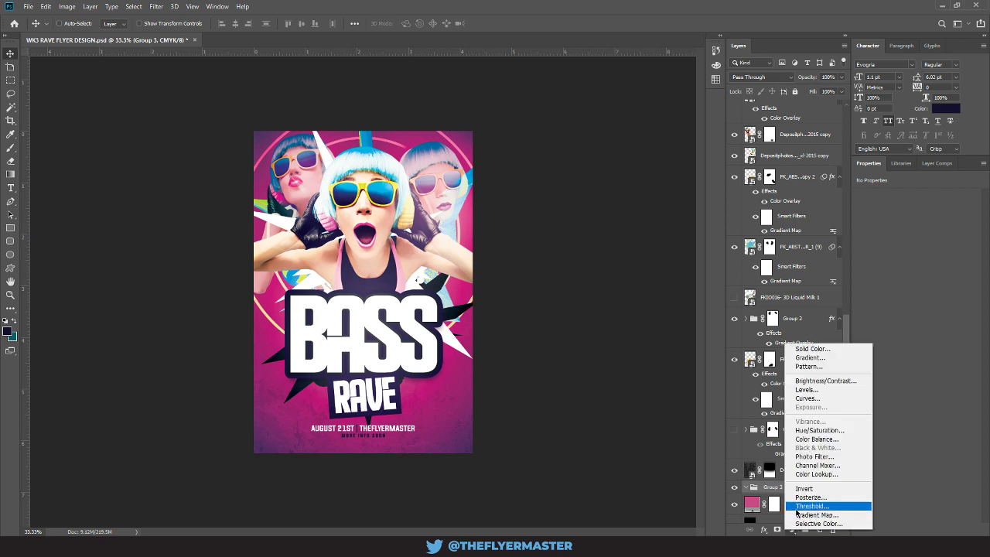
pyautogui.click(824, 358)
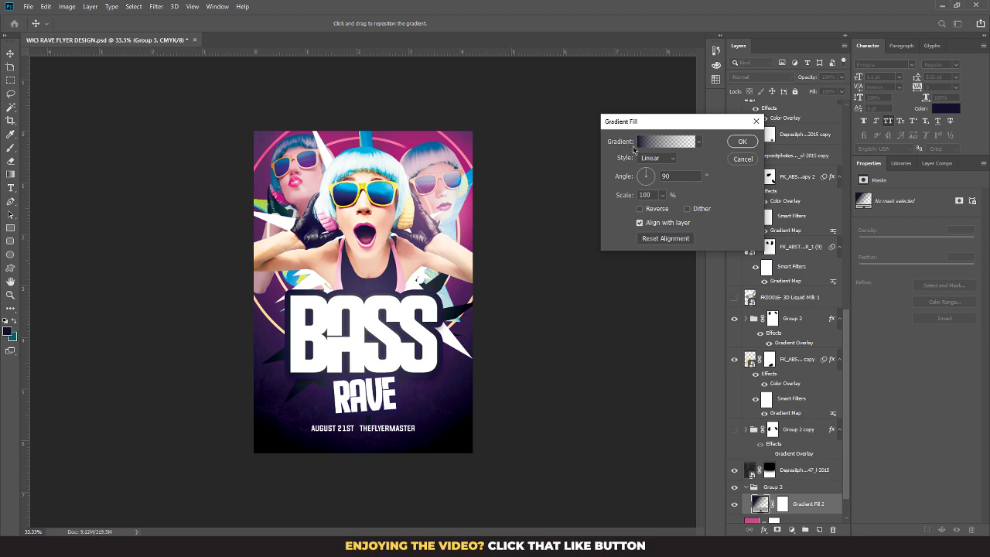
pyautogui.click(669, 143)
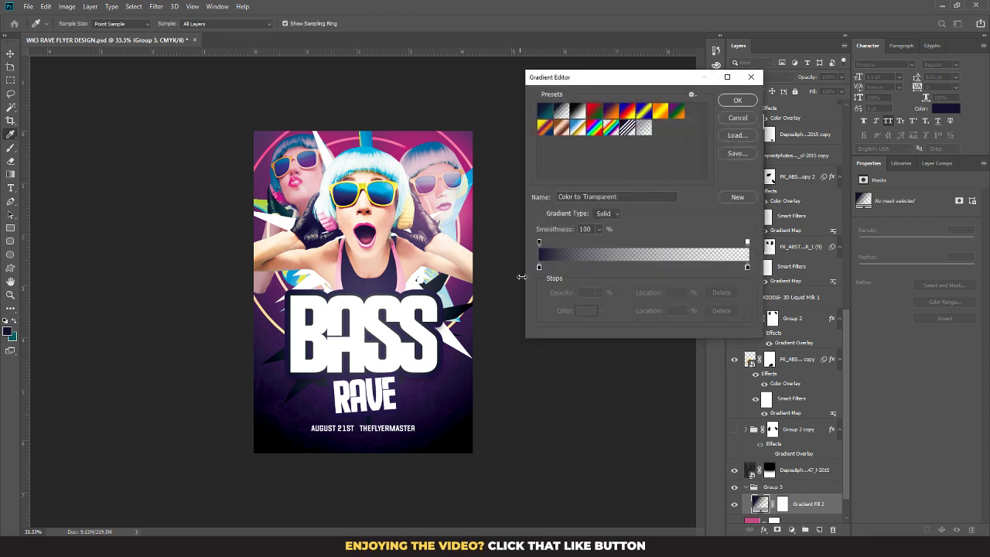
pyautogui.doubleClick(539, 268)
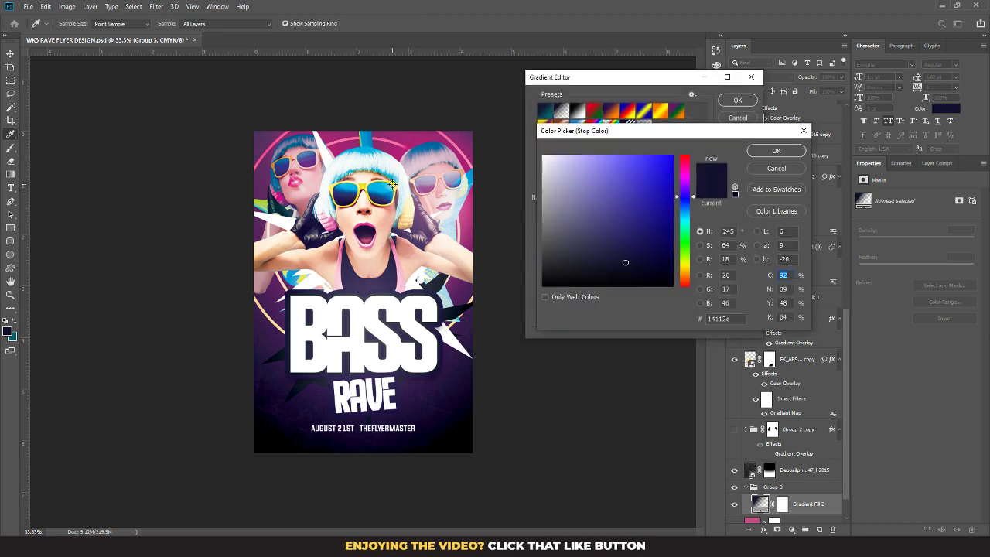
pyautogui.click(776, 151)
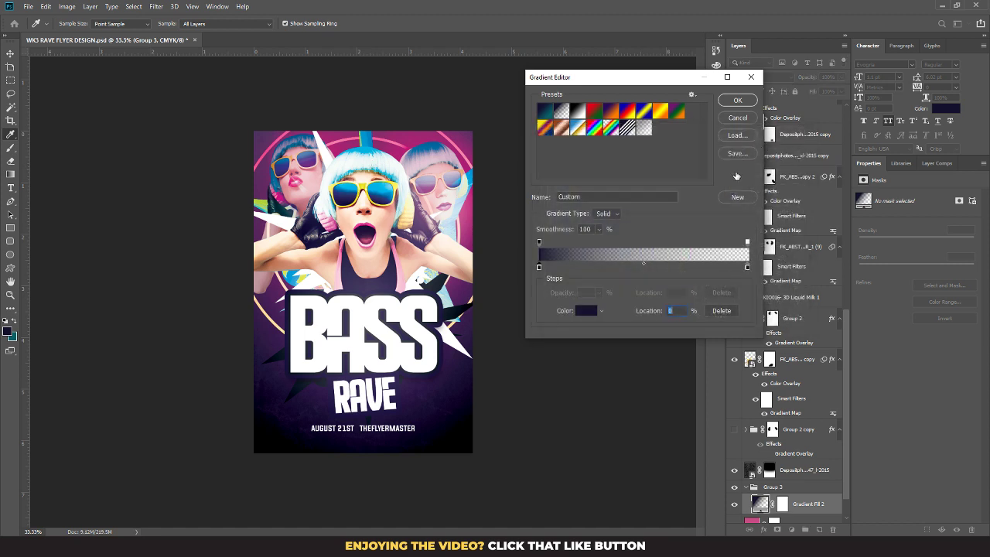
pyautogui.click(737, 101)
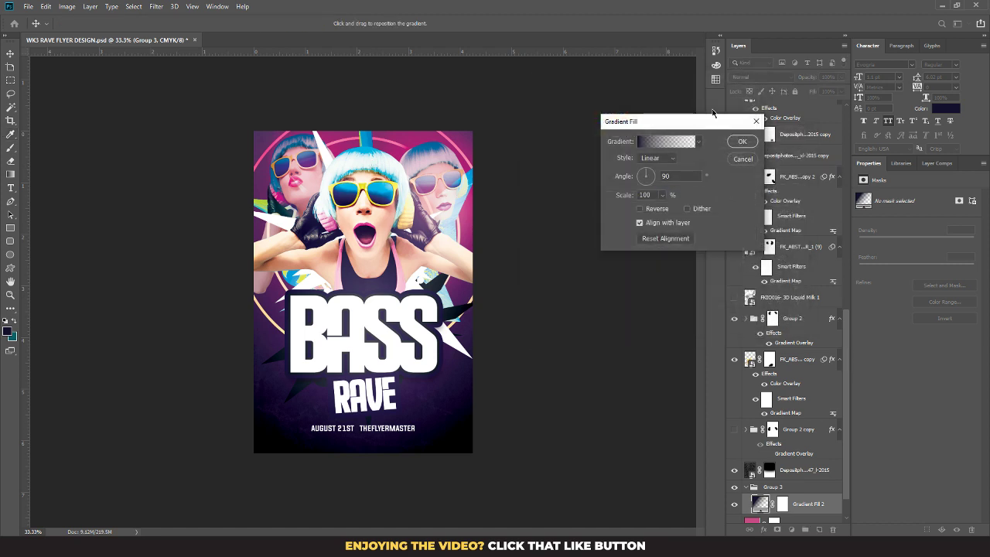
pyautogui.click(741, 160)
# Step: With the CC and LIGHTS groups hidden, add a reversed linear gradient fill above Color Fill 1, from sampled sky blue #4bb7da to transparent
pyautogui.moveTo(849, 328); pyautogui.dragTo(835, 109)
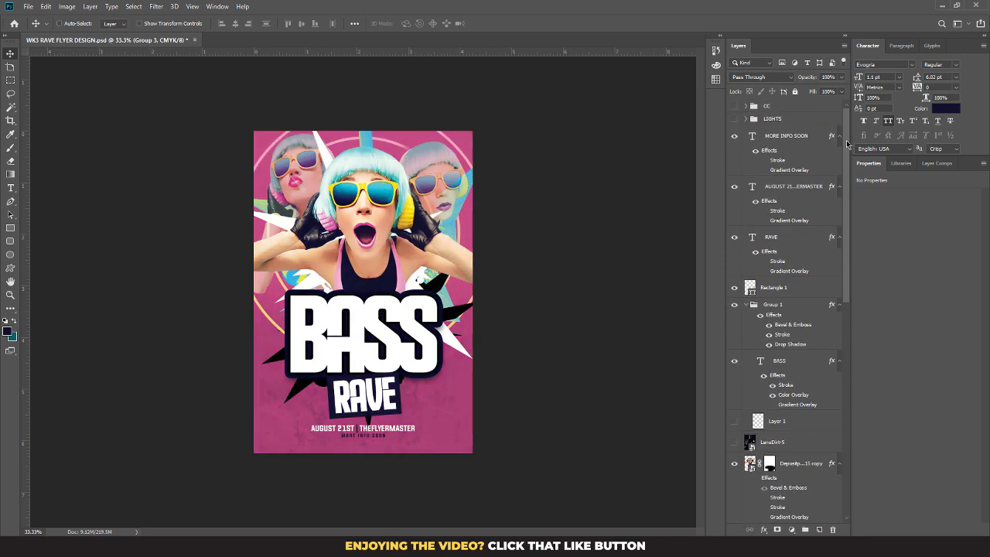
pyautogui.click(802, 490)
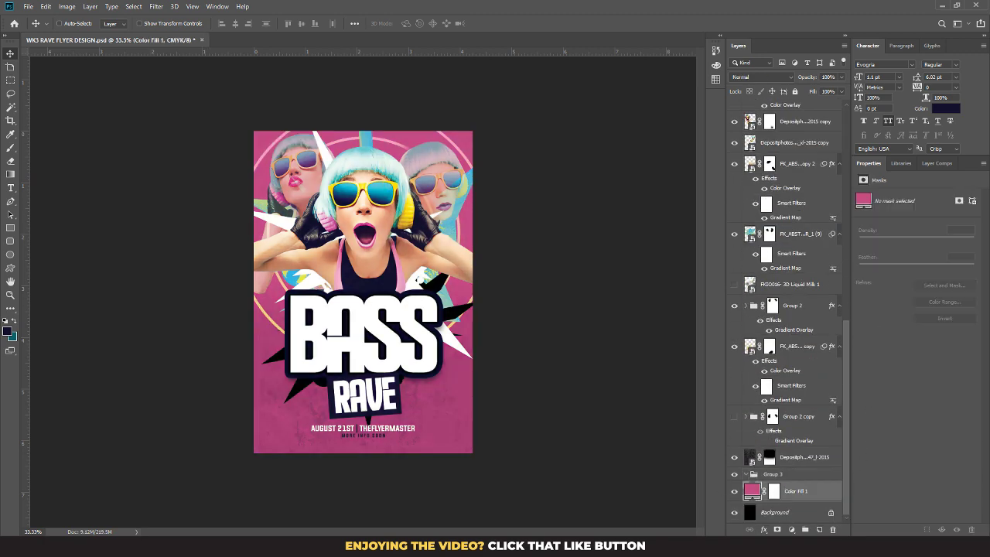
pyautogui.click(791, 529)
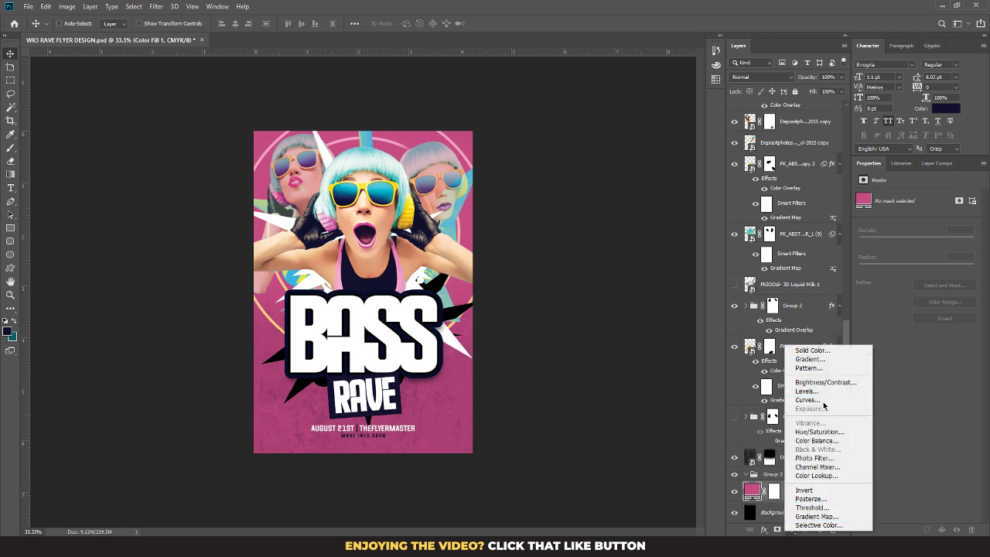
pyautogui.click(789, 358)
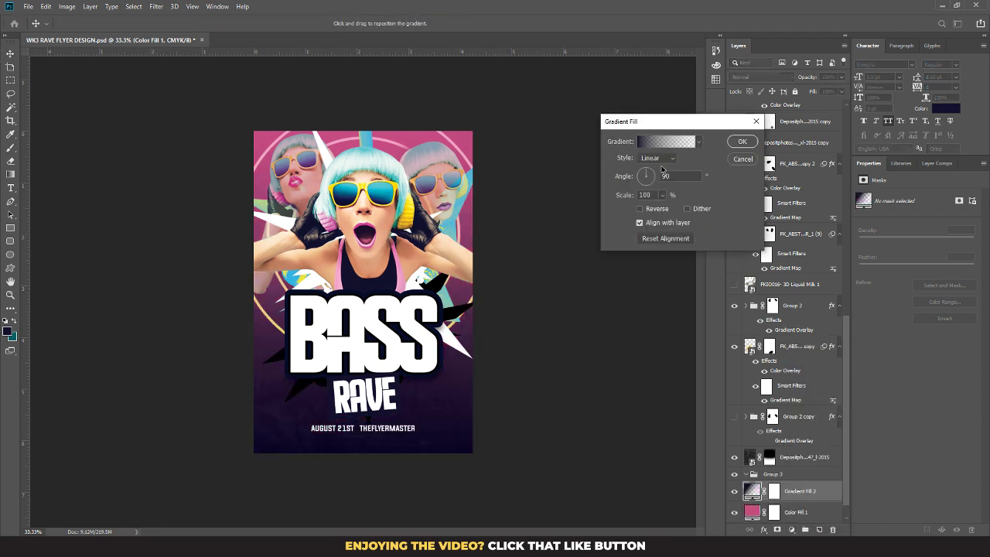
pyautogui.click(667, 140)
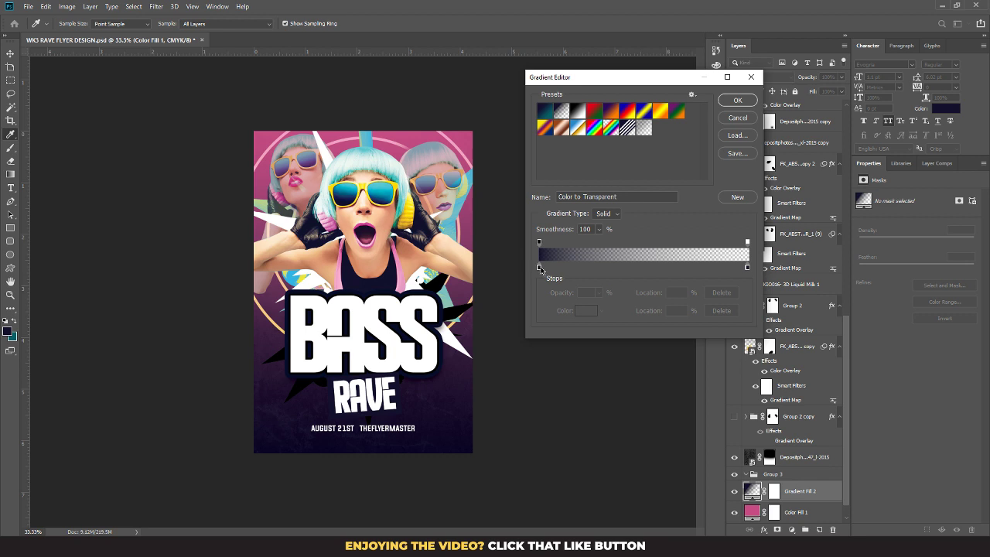
pyautogui.doubleClick(540, 266)
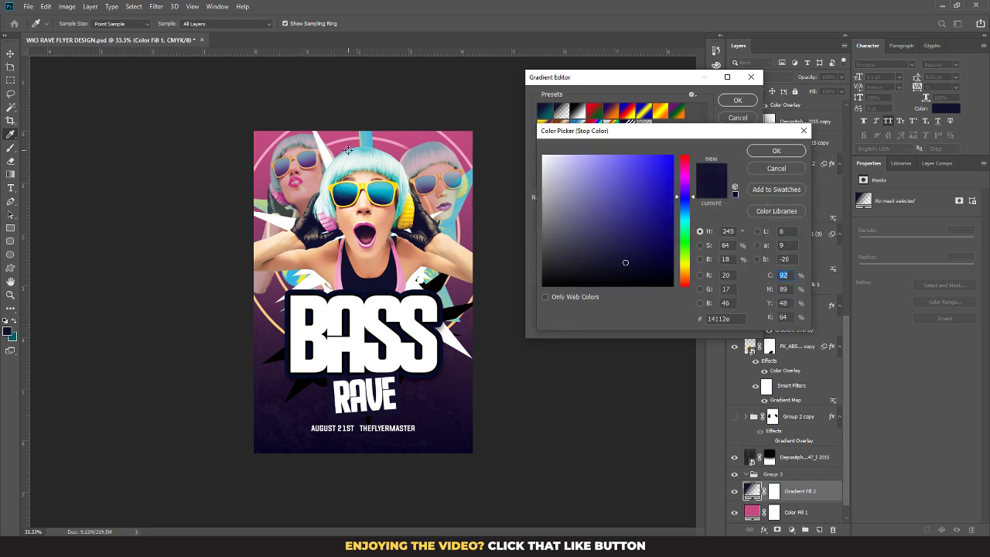
pyautogui.click(368, 138)
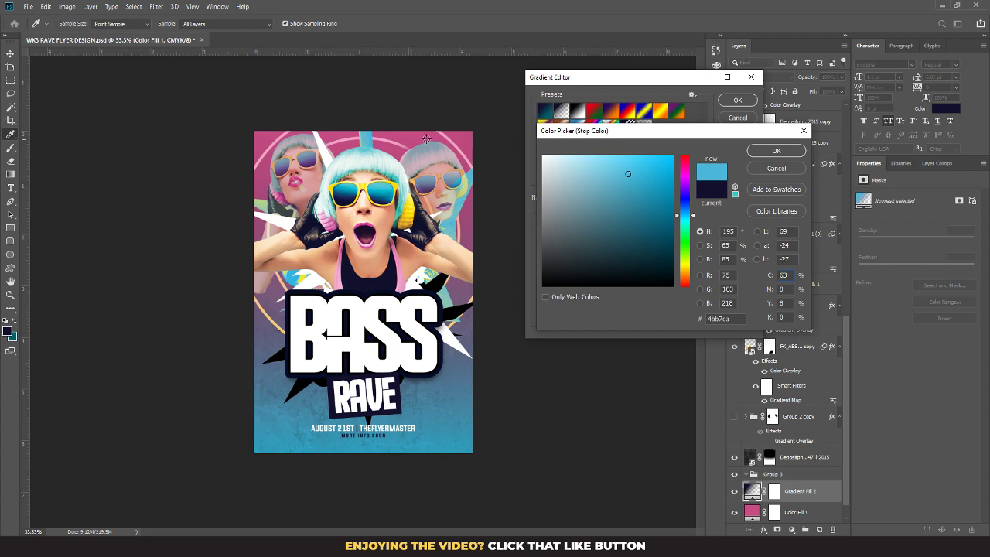
pyautogui.click(765, 153)
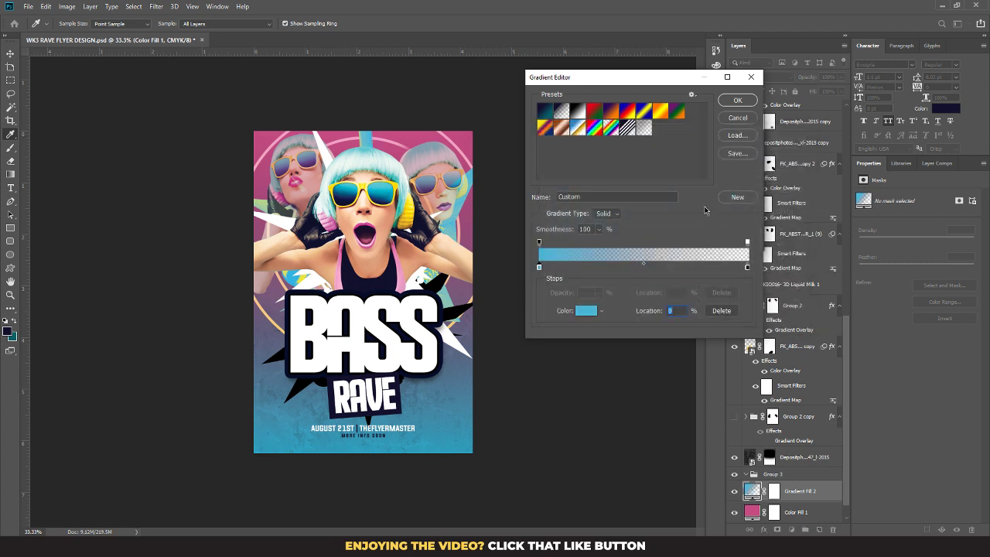
pyautogui.click(737, 100)
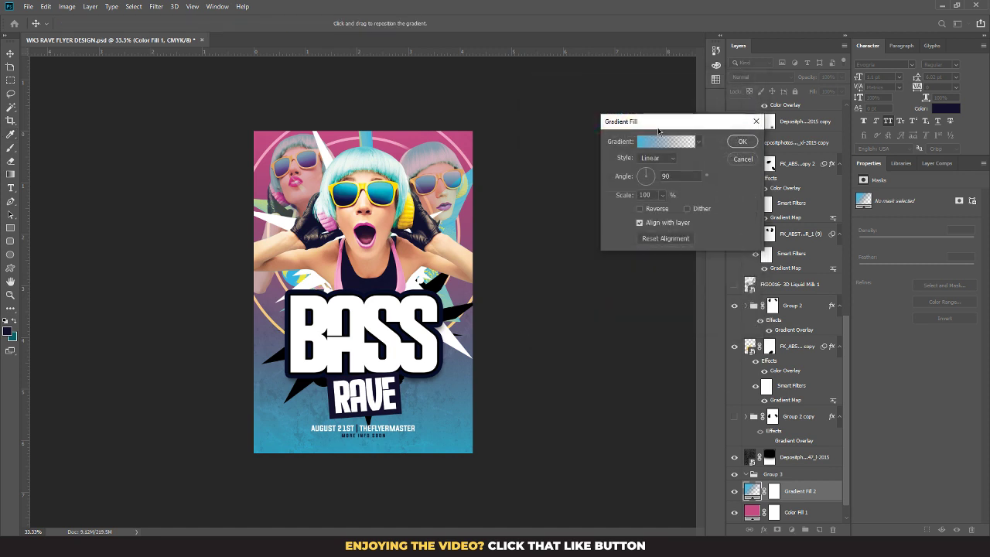
pyautogui.click(641, 208)
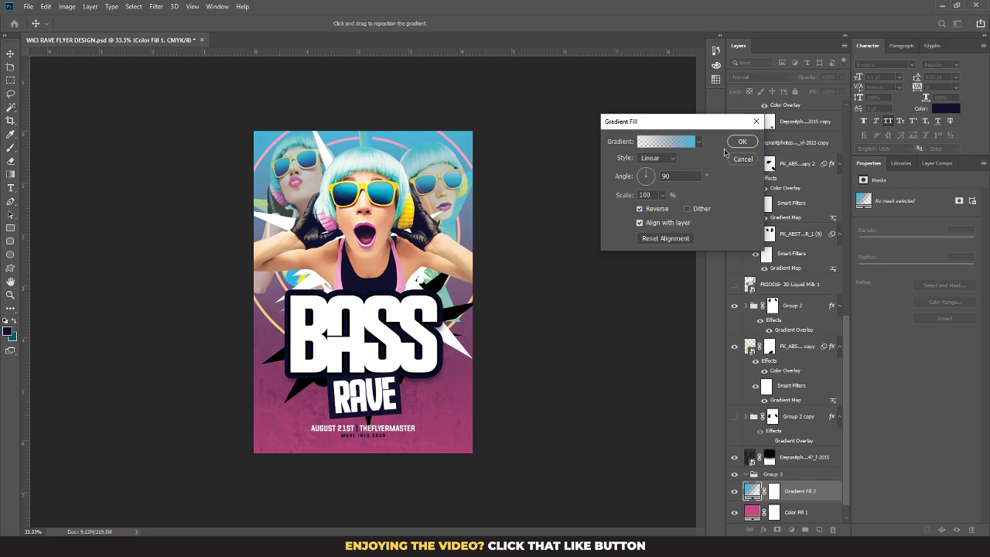
pyautogui.click(750, 142)
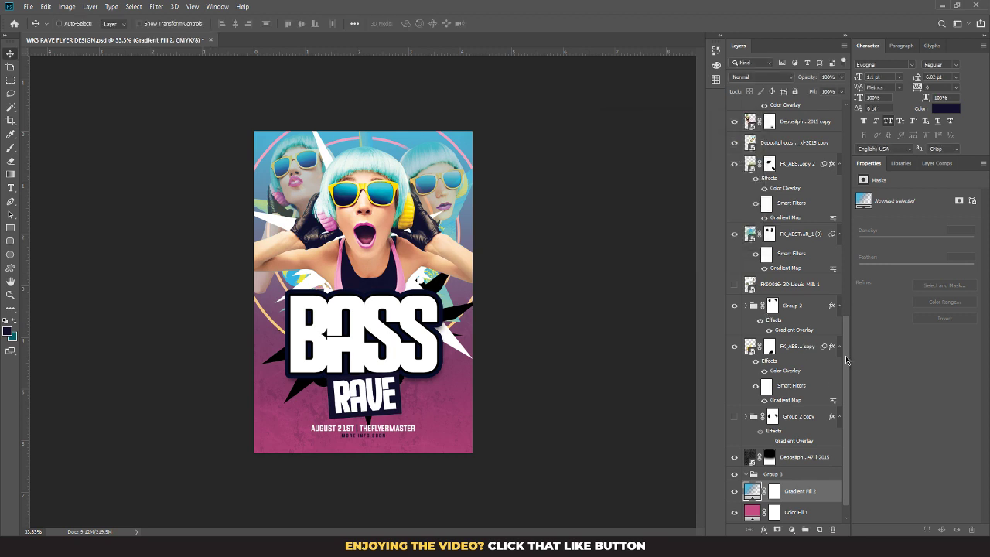
# Step: Make the LIGHTS and CC groups visible again over the new background gradient
pyautogui.scroll(2, 844, 310)
pyautogui.moveTo(844, 292); pyautogui.dragTo(818, 124)
pyautogui.click(734, 118)
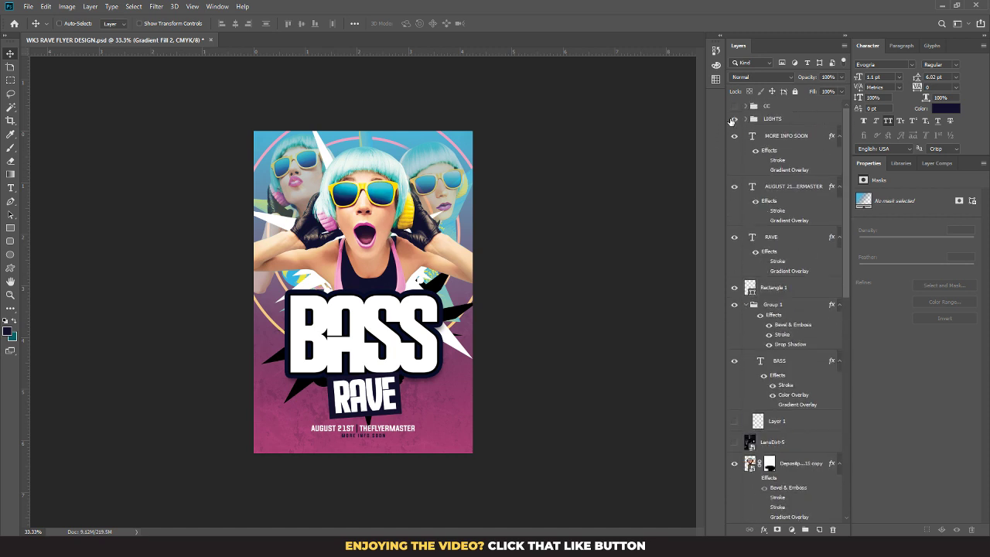
pyautogui.click(734, 106)
pyautogui.click(734, 106)
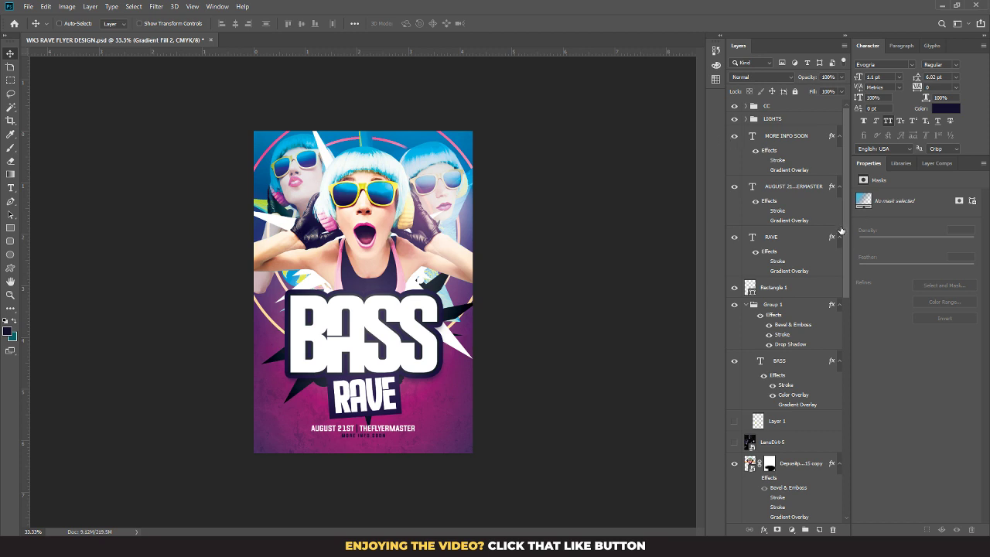
# Step: Make the LensDirt-5 layer visible and move it into the LIGHTS group
pyautogui.moveTo(845, 222); pyautogui.dragTo(876, 467)
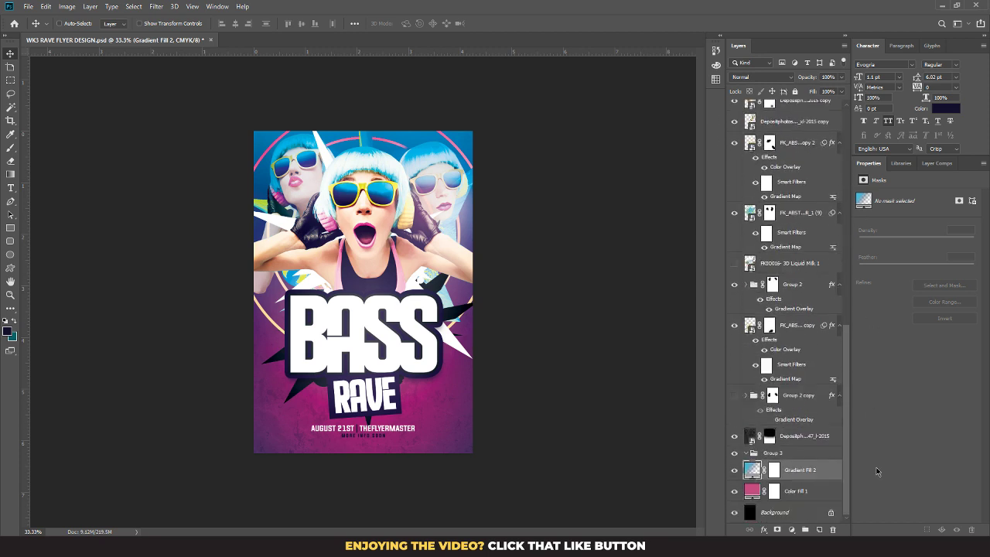
pyautogui.click(796, 491)
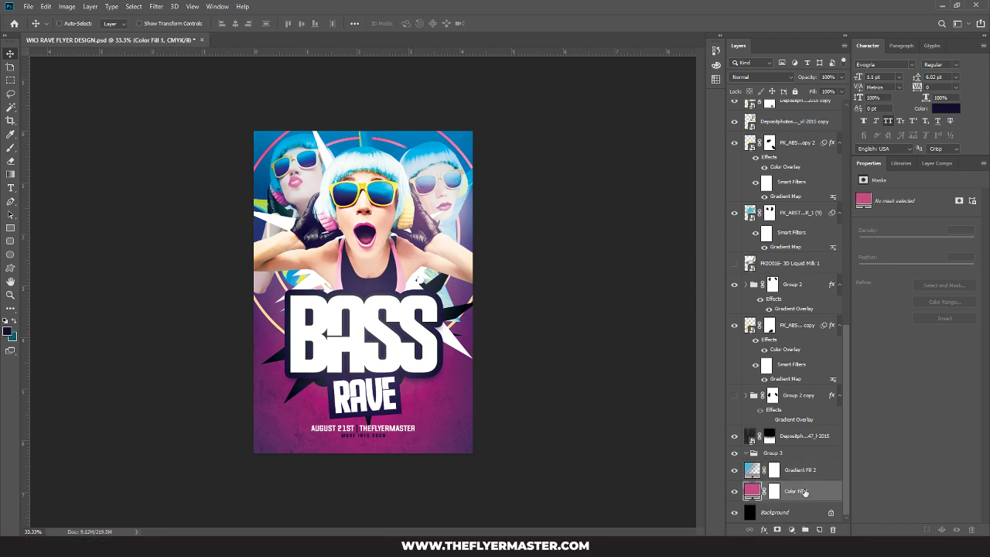
pyautogui.scroll(3, 784, 456)
pyautogui.scroll(9, 784, 438)
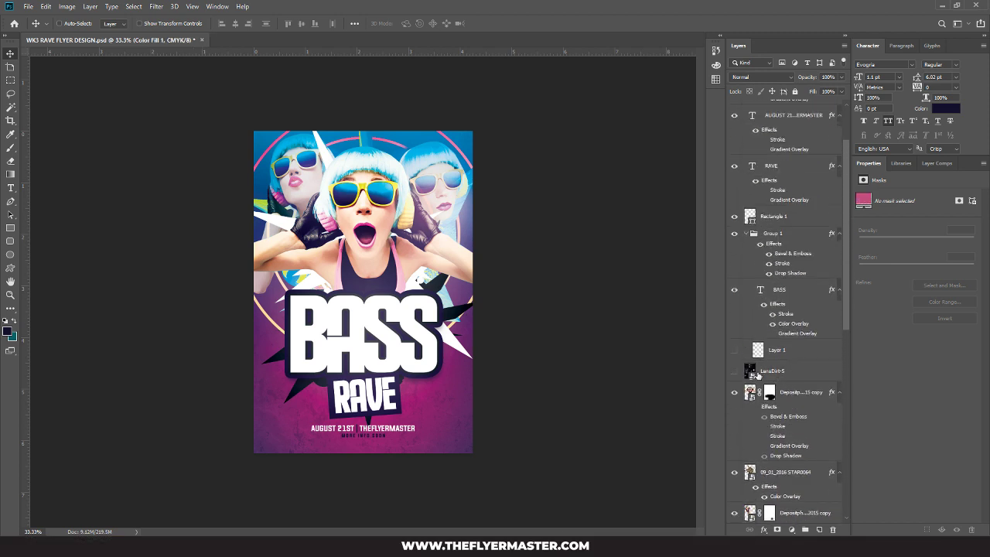
pyautogui.click(734, 372)
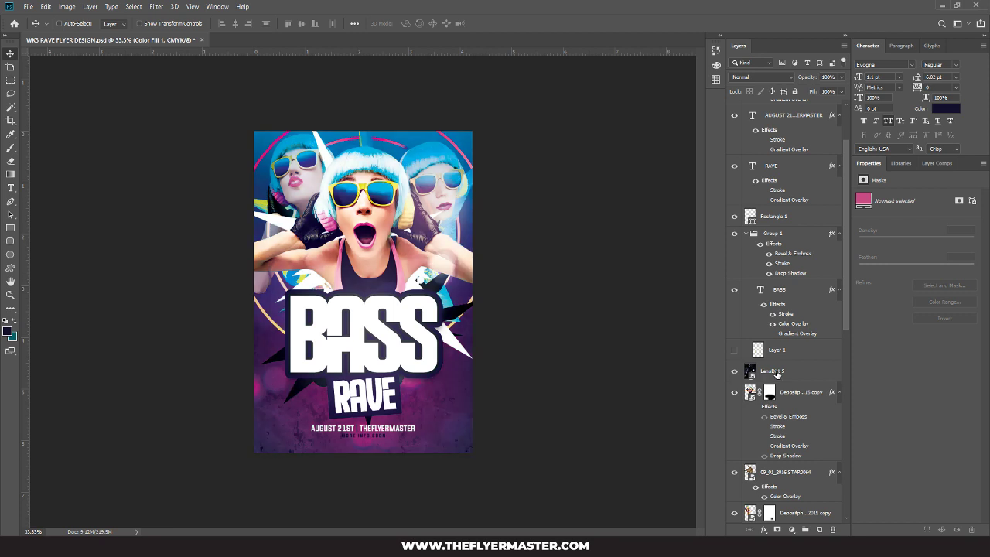
pyautogui.moveTo(773, 371); pyautogui.dragTo(743, 121)
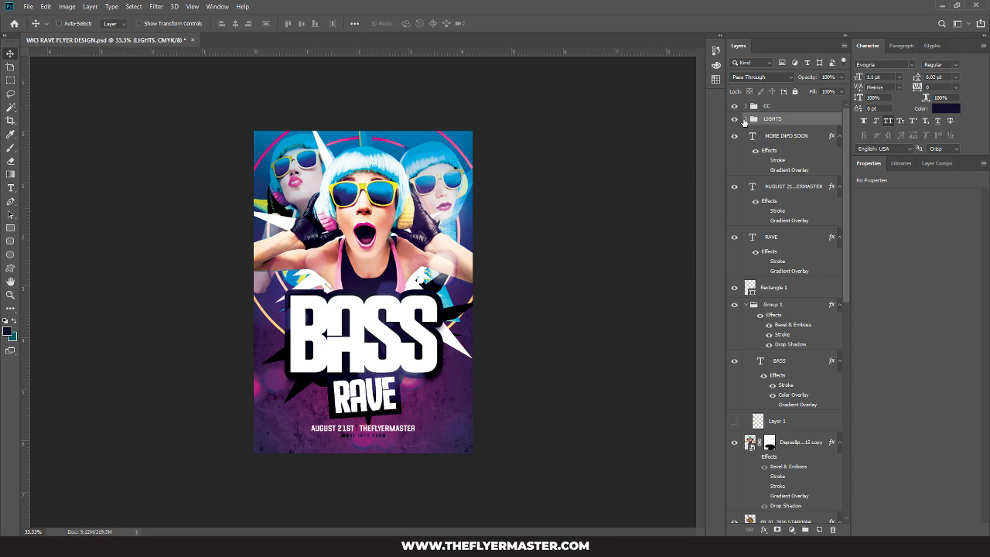
# Step: Expand the LIGHTS group and change the blend mode of LensDirt-5 to Overlay
pyautogui.click(746, 120)
pyautogui.click(776, 140)
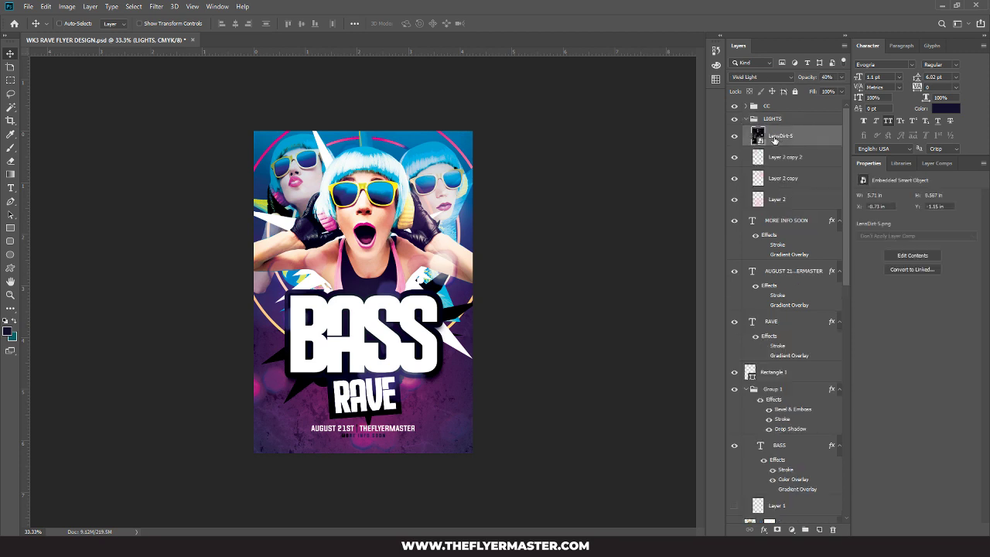
pyautogui.click(747, 76)
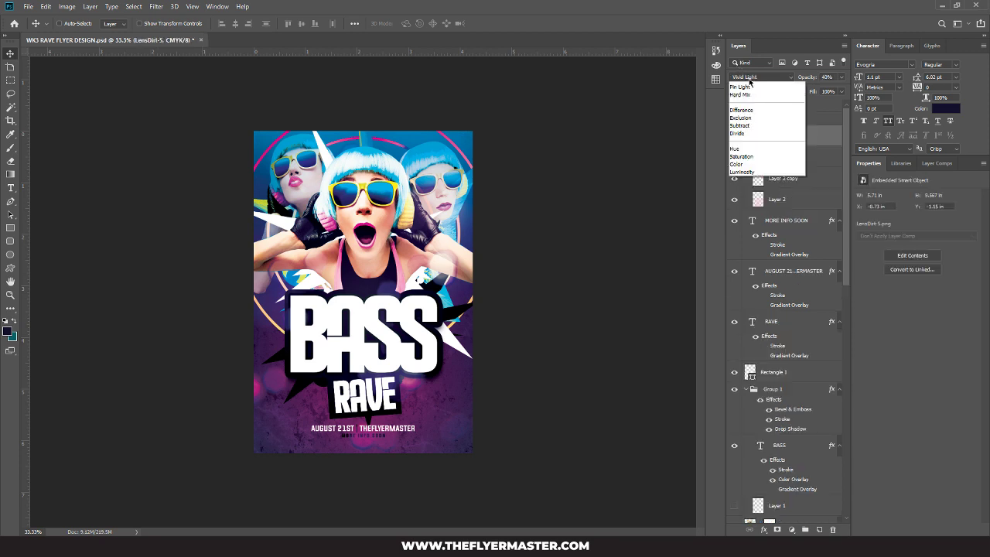
pyautogui.click(748, 81)
pyautogui.press('Up')
pyautogui.press('Up')
pyautogui.press('Up')
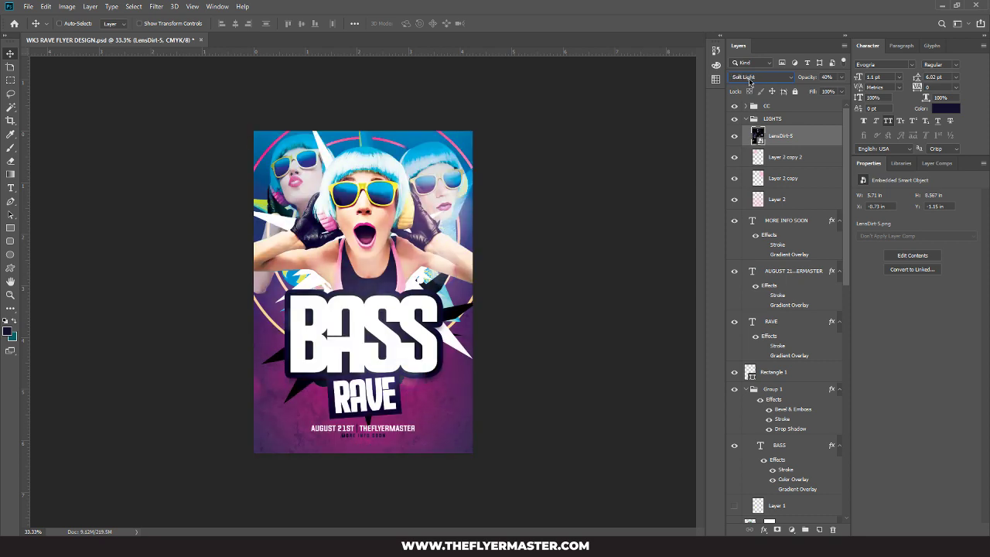
pyautogui.press('Up')
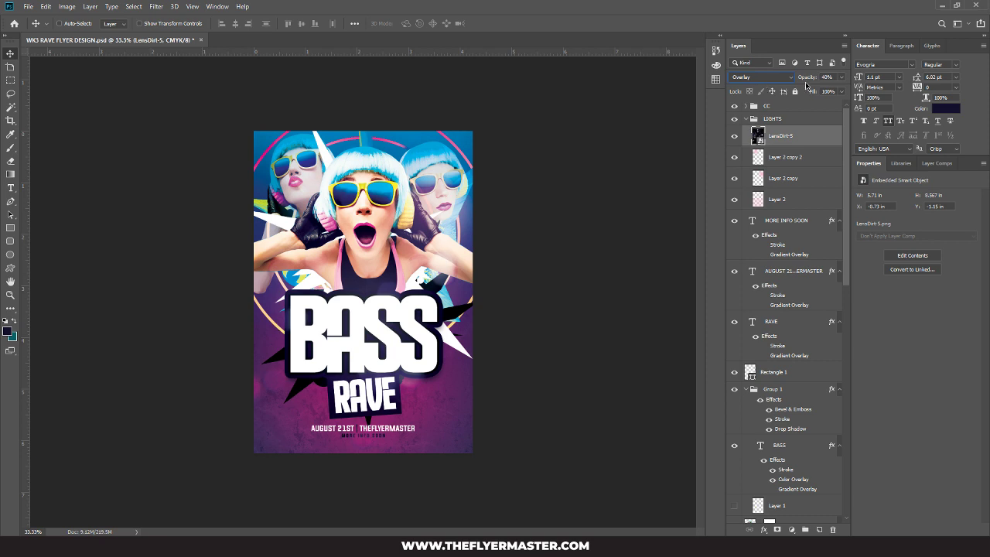
pyautogui.moveTo(845, 166); pyautogui.dragTo(836, 145)
pyautogui.scroll(-3, 772, 201)
pyautogui.hotkey('ctrl', 'alt', 'a')
pyautogui.scroll(-3, 781, 248)
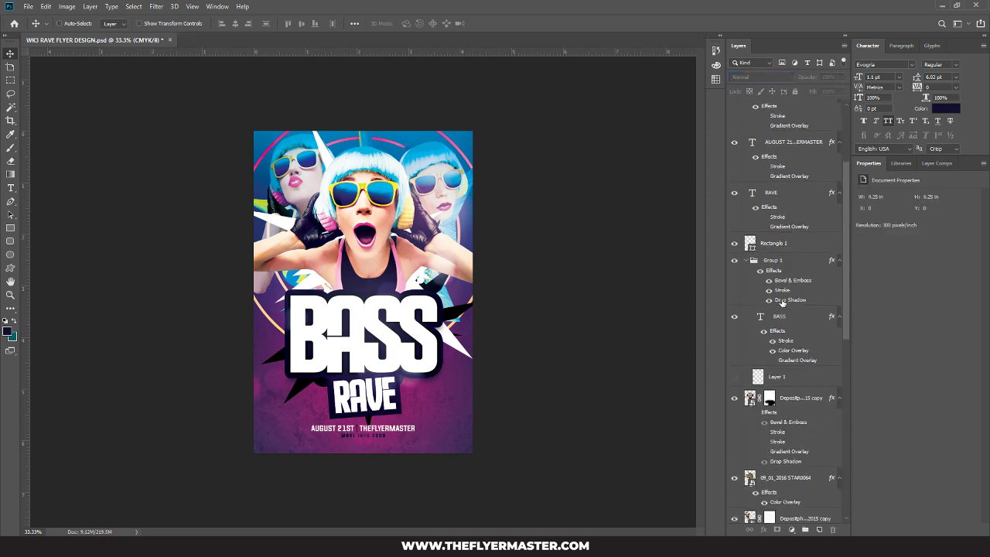
pyautogui.scroll(-1, 782, 302)
pyautogui.click(793, 294)
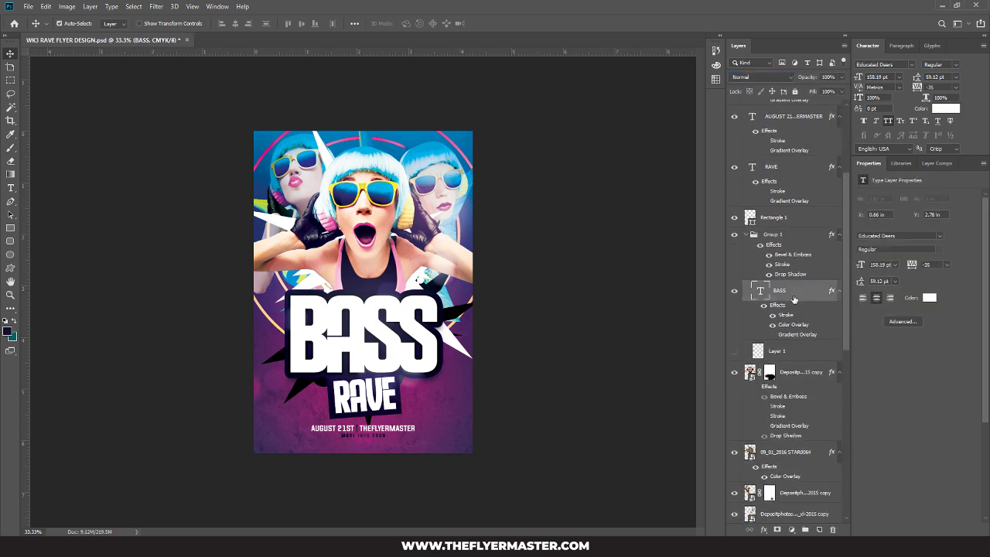
pyautogui.hotkey('ctrl', 'g')
pyautogui.hotkey('ctrl', 'z')
# Step: Group the layers from Group 1 up to MORE INFO SOON and name the new group TEXT
pyautogui.click(751, 234)
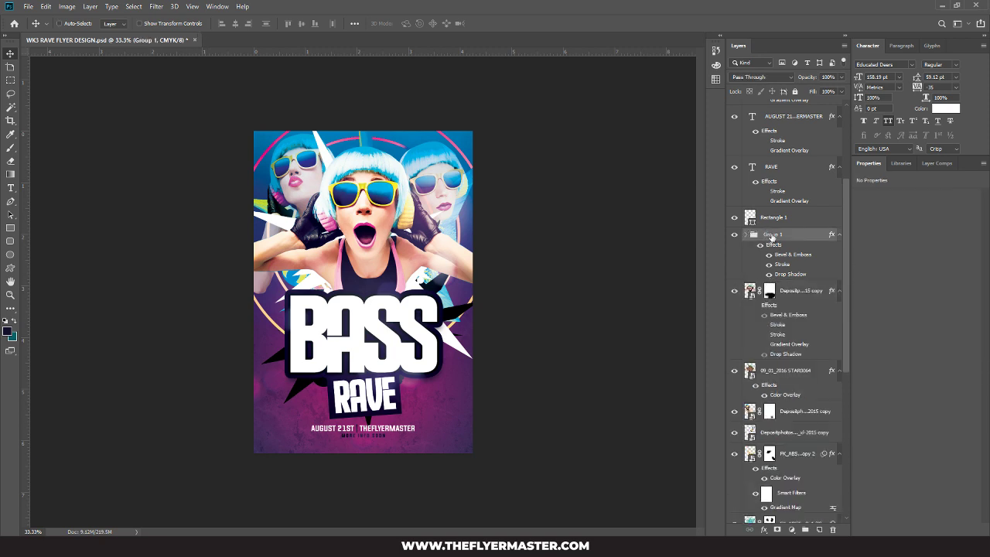
pyautogui.click(746, 234)
pyautogui.scroll(6, 797, 213)
pyautogui.keyDown('shift'); pyautogui.click(790, 229); pyautogui.keyUp('shift')
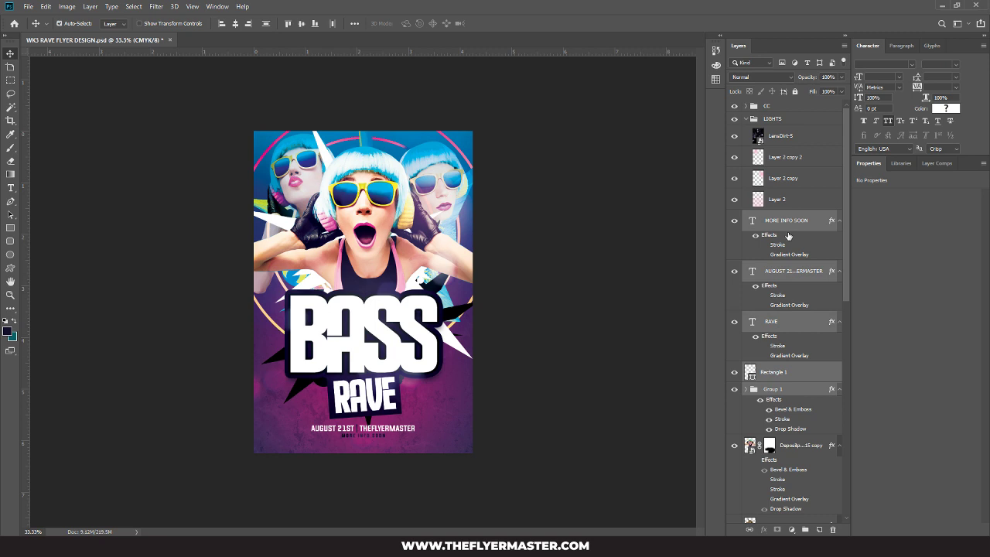
pyautogui.hotkey('ctrl', 'g')
pyautogui.doubleClick(775, 218)
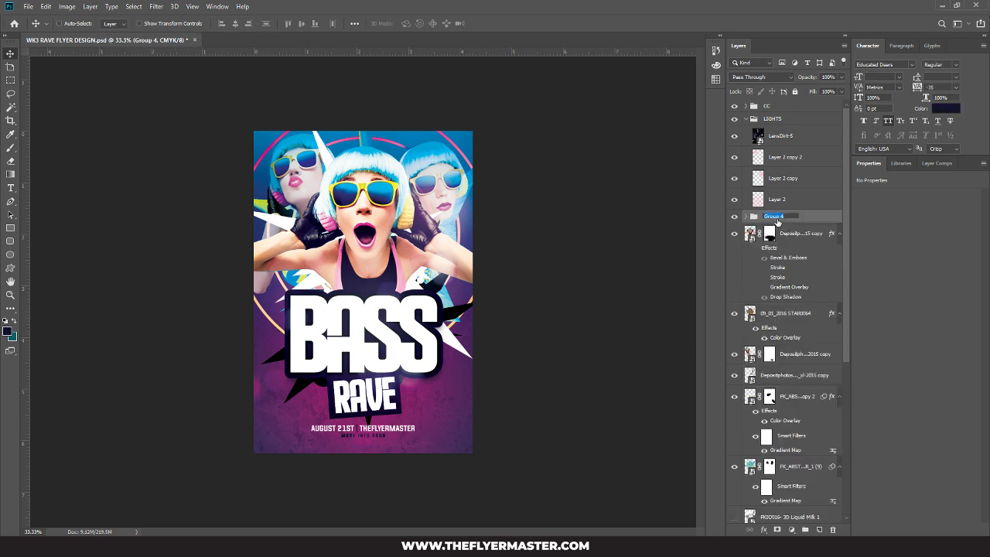
pyautogui.write('TEXT')
pyautogui.press('Return')
# Step: Duplicate all artwork layers from the main Depositphotos model layer down to Color Fill 1 and merge the duplicates into one layer
pyautogui.click(838, 233)
pyautogui.scroll(-5, 846, 225)
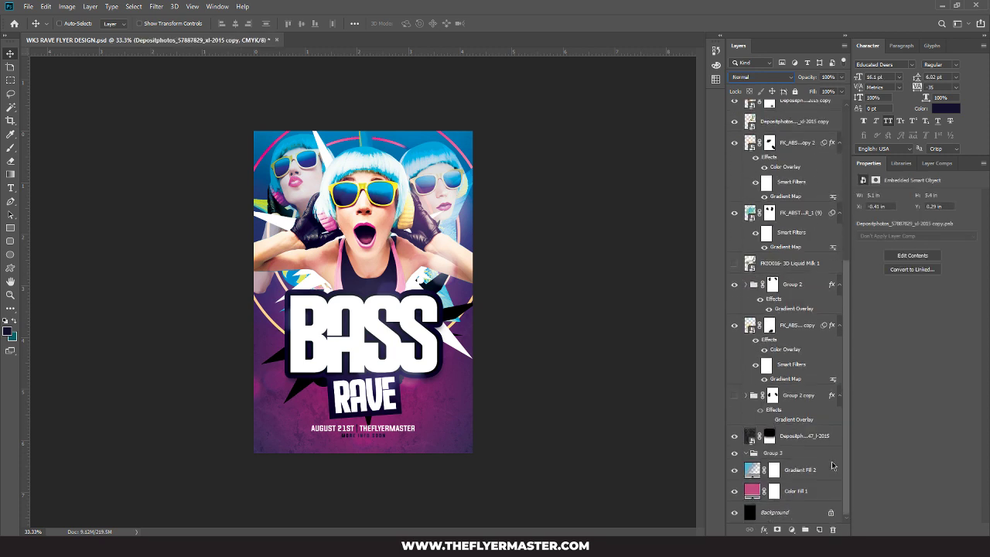
pyautogui.keyDown('shift'); pyautogui.click(793, 492); pyautogui.keyUp('shift')
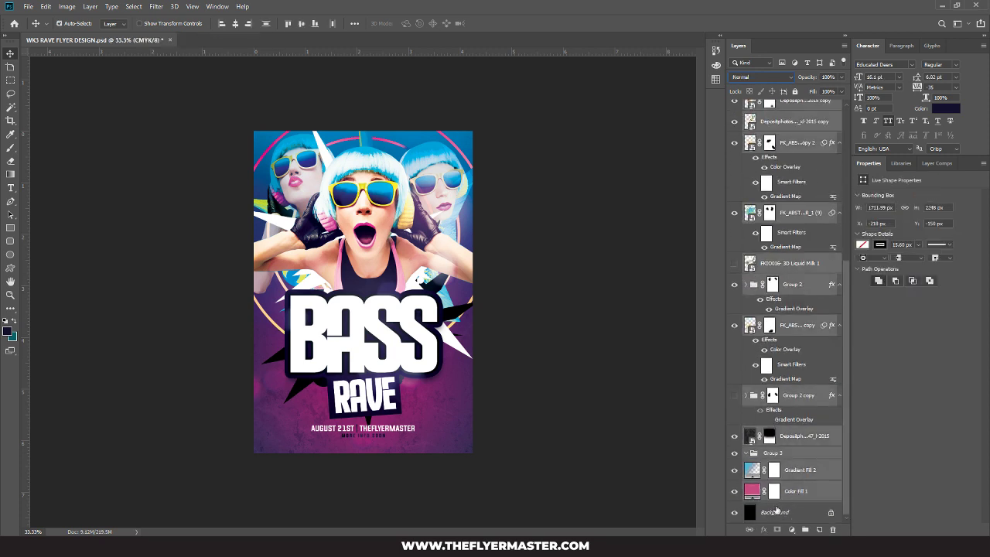
pyautogui.hotkey('ctrl', 'j')
pyautogui.hotkey('ctrl', 'e')
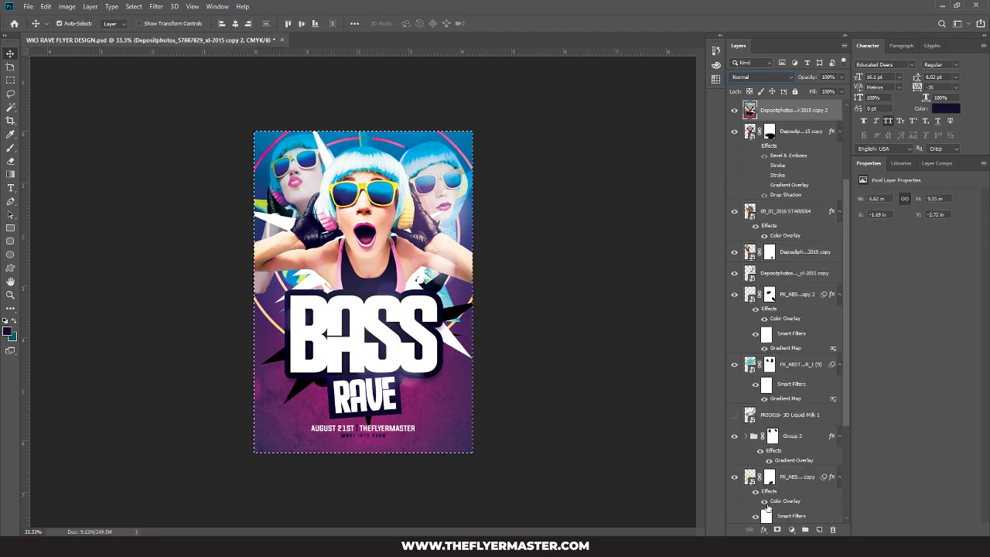
# Step: Copy the canvas area of the merged artwork to a new layer, delete the oversized merged layer, and select the new copy
pyautogui.hotkey('ctrl', 'a')
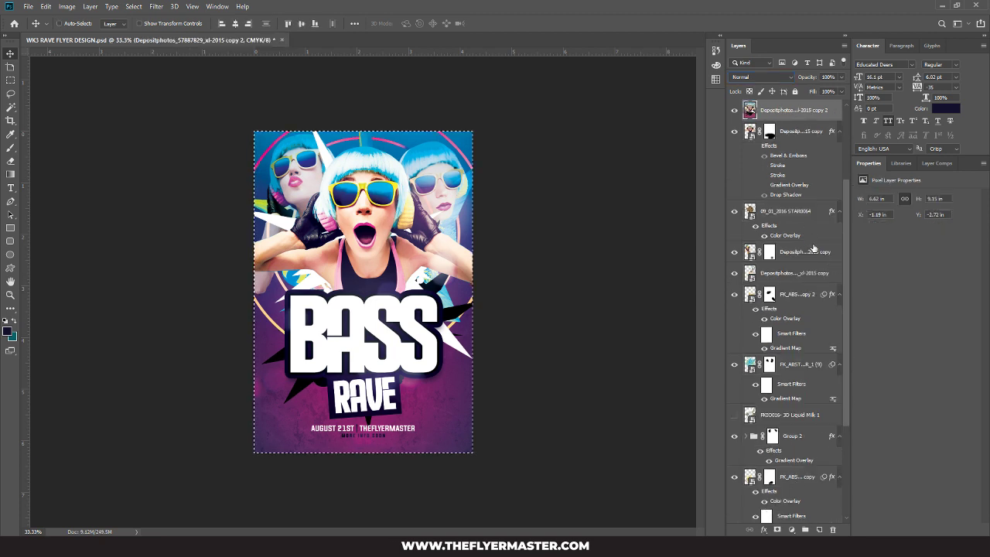
pyautogui.hotkey('ctrl', 'j')
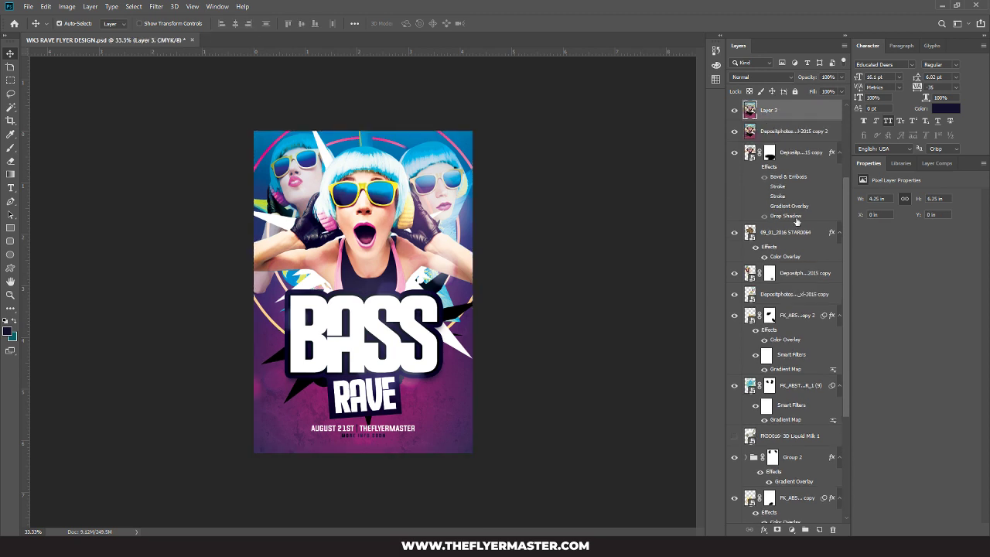
pyautogui.click(779, 135)
pyautogui.press('Delete')
pyautogui.click(776, 112)
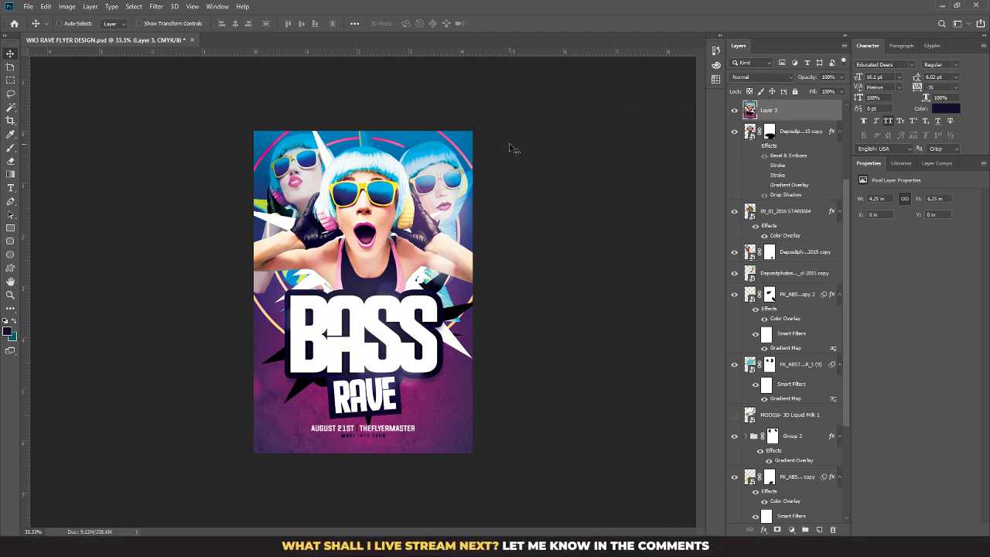
# Step: Bring up the Blur Gallery filter choices for the canvas-sized merged artwork layer
pyautogui.click(155, 6)
pyautogui.click(154, 7)
pyautogui.click(156, 7)
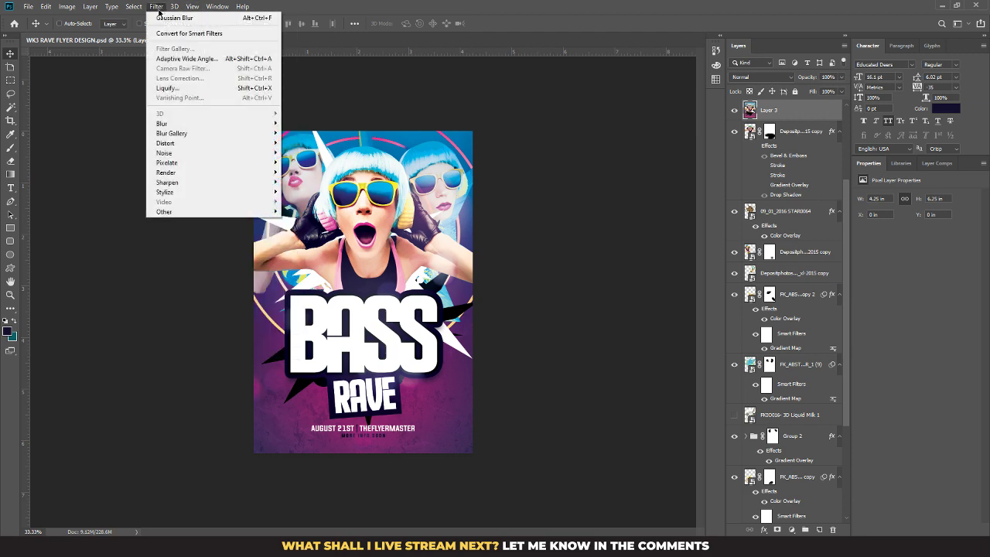
pyautogui.moveTo(187, 137)
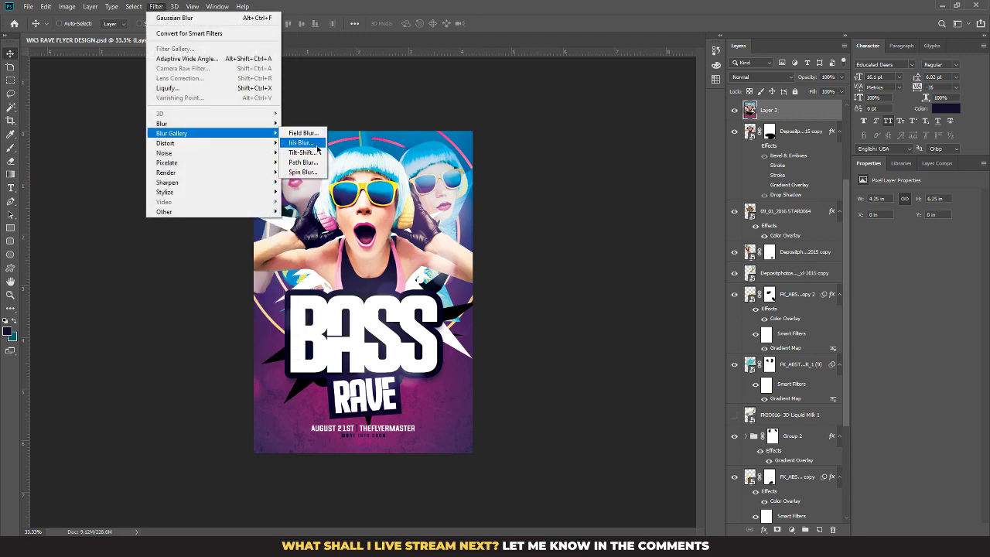
# Step: Start an Iris Blur on Layer 3 and stretch its ellipse past all four edges of the flyer
pyautogui.click(319, 144)
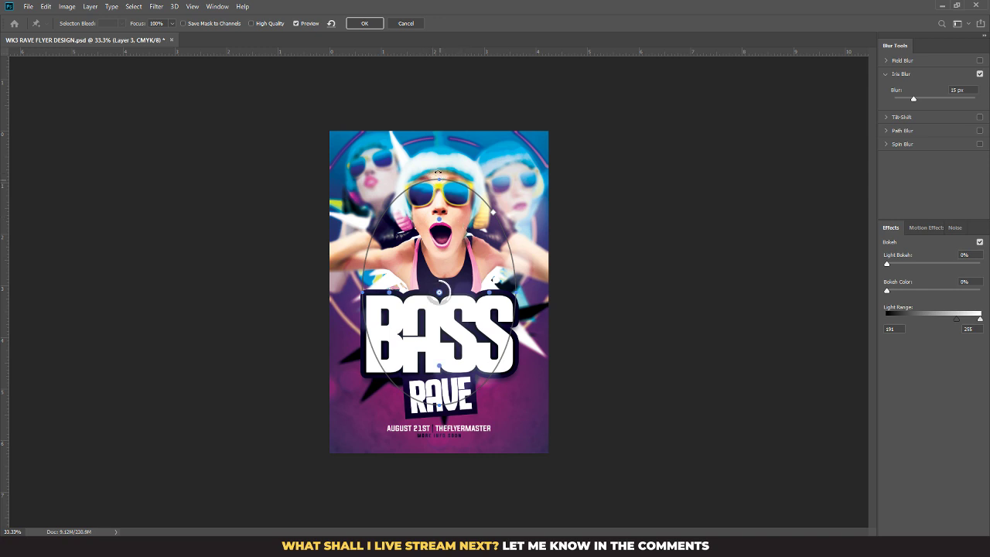
pyautogui.moveTo(438, 172); pyautogui.dragTo(438, 90)
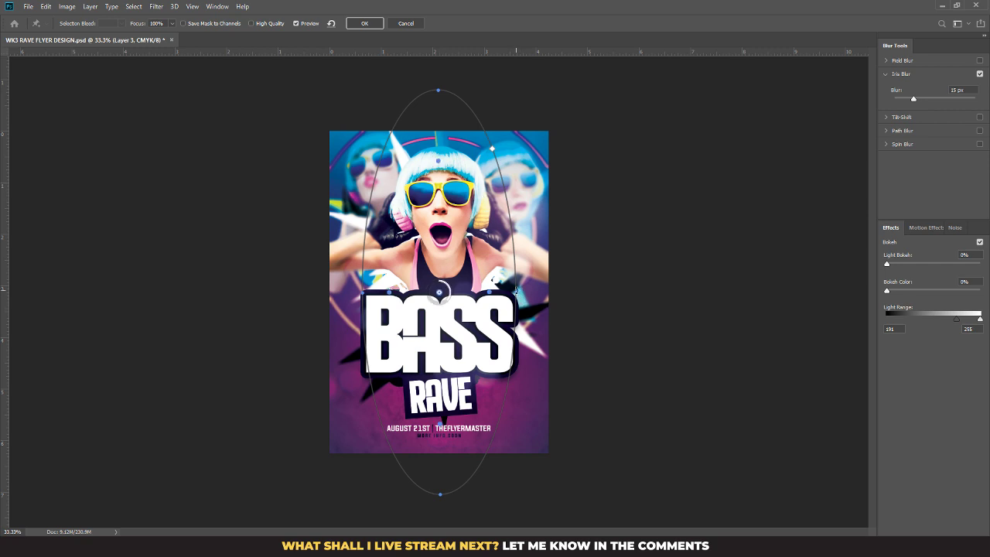
pyautogui.moveTo(515, 290); pyautogui.dragTo(571, 287)
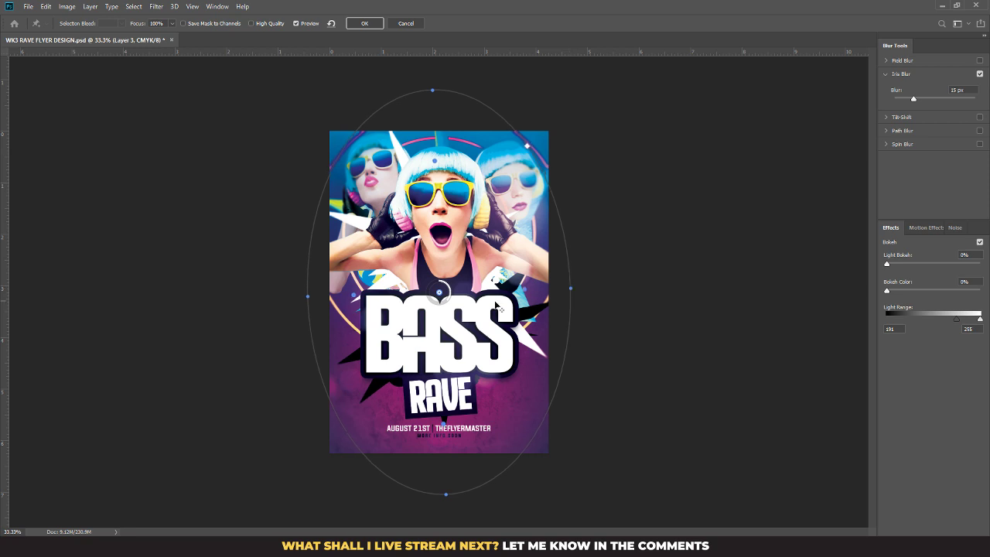
pyautogui.moveTo(438, 292); pyautogui.dragTo(445, 289)
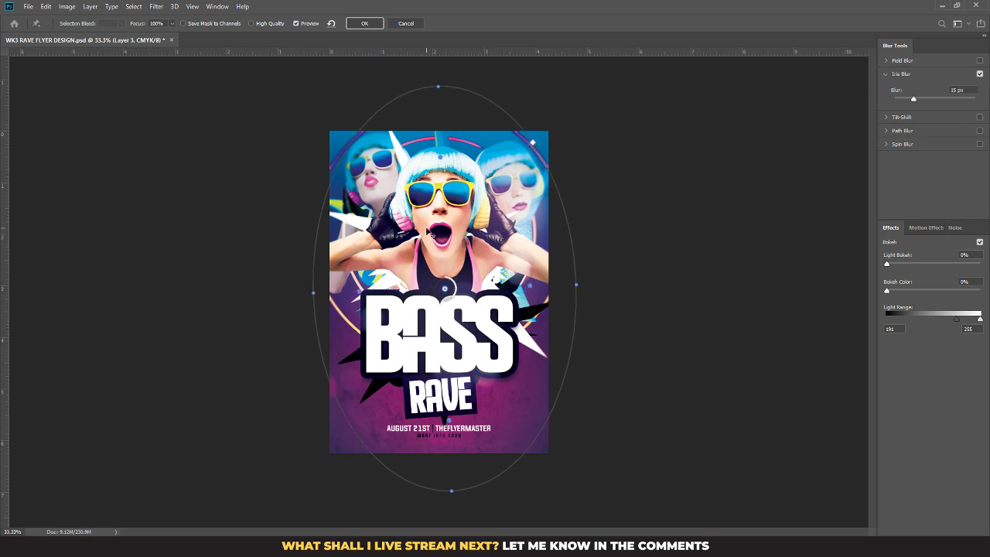
pyautogui.moveTo(575, 284); pyautogui.dragTo(583, 285)
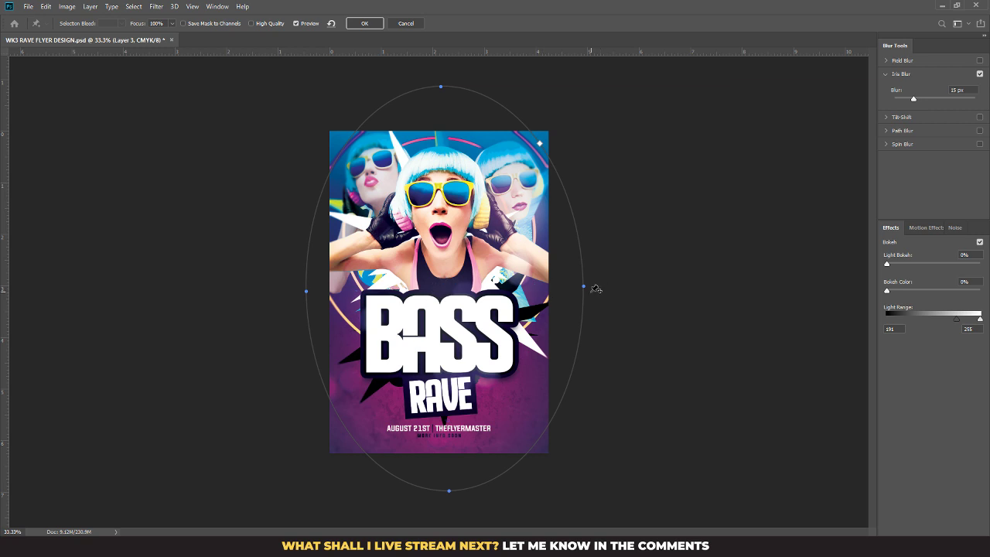
pyautogui.moveTo(586, 290); pyautogui.dragTo(590, 291)
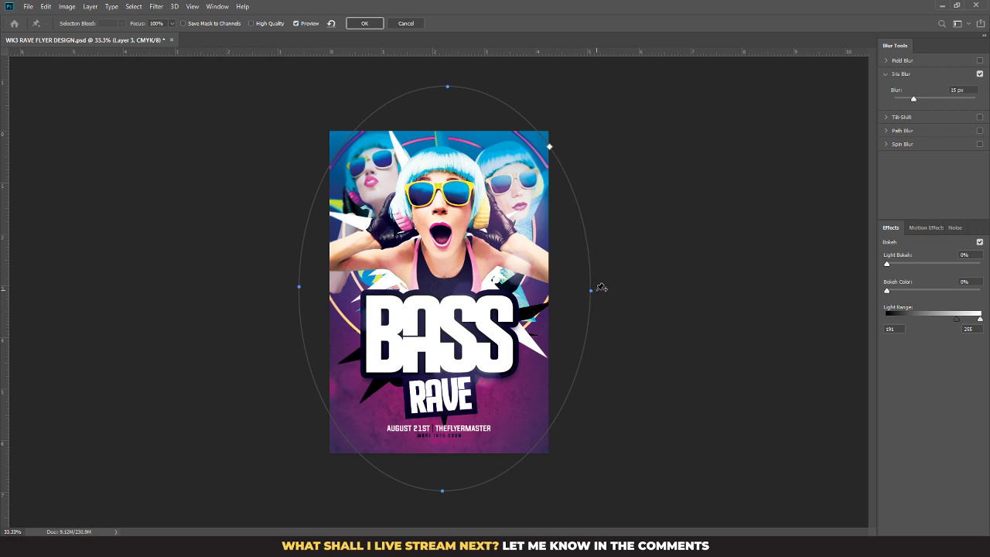
pyautogui.moveTo(589, 292)
pyautogui.mouseDown()
pyautogui.moveTo(623, 286)
pyautogui.moveTo(608, 288)
pyautogui.mouseUp()
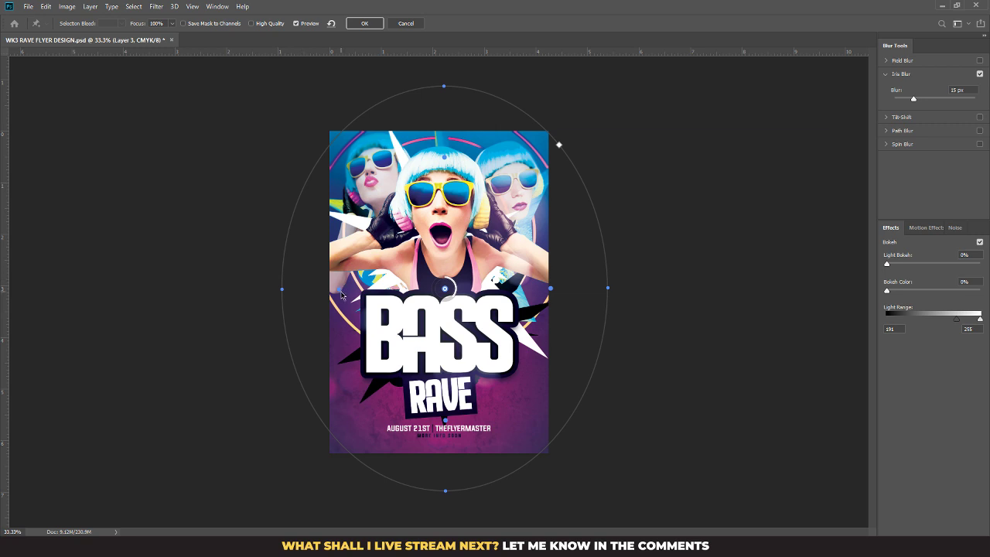
# Step: Raise the iris blur to about 37 px, centre the ellipse on the front woman's mouth, shorten it, and apply the filter
pyautogui.moveTo(341, 289); pyautogui.dragTo(352, 294)
pyautogui.moveTo(456, 299); pyautogui.dragTo(434, 307)
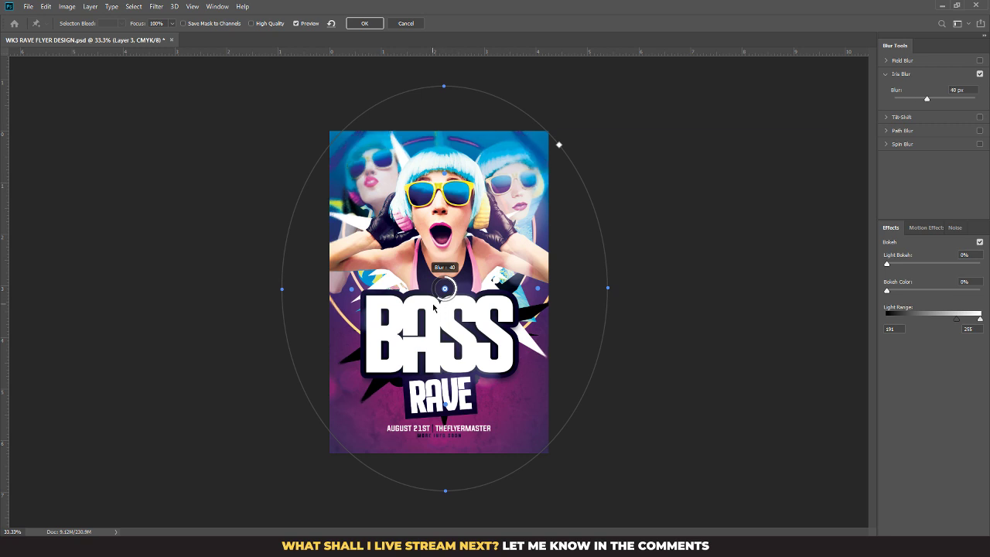
pyautogui.moveTo(492, 231); pyautogui.dragTo(488, 184)
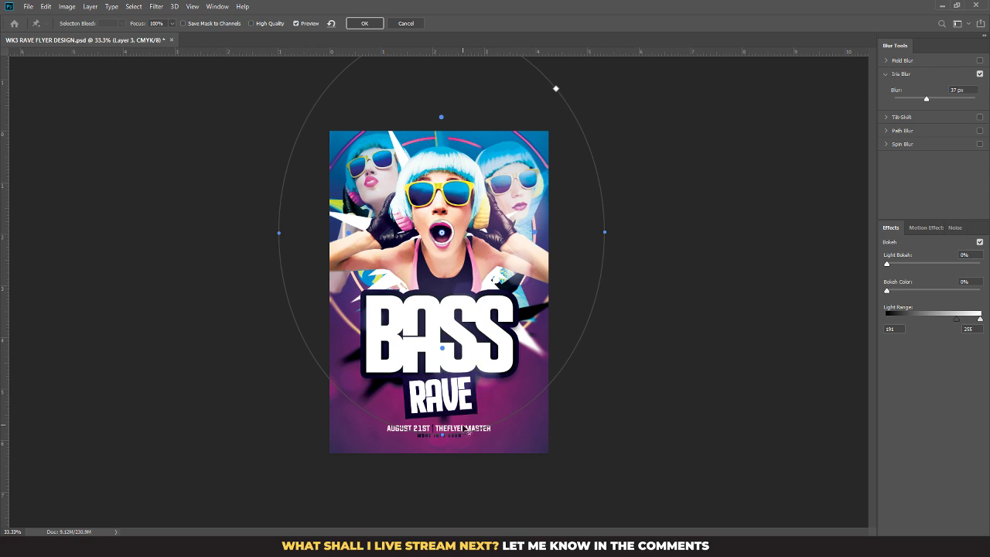
pyautogui.moveTo(441, 434); pyautogui.dragTo(444, 399)
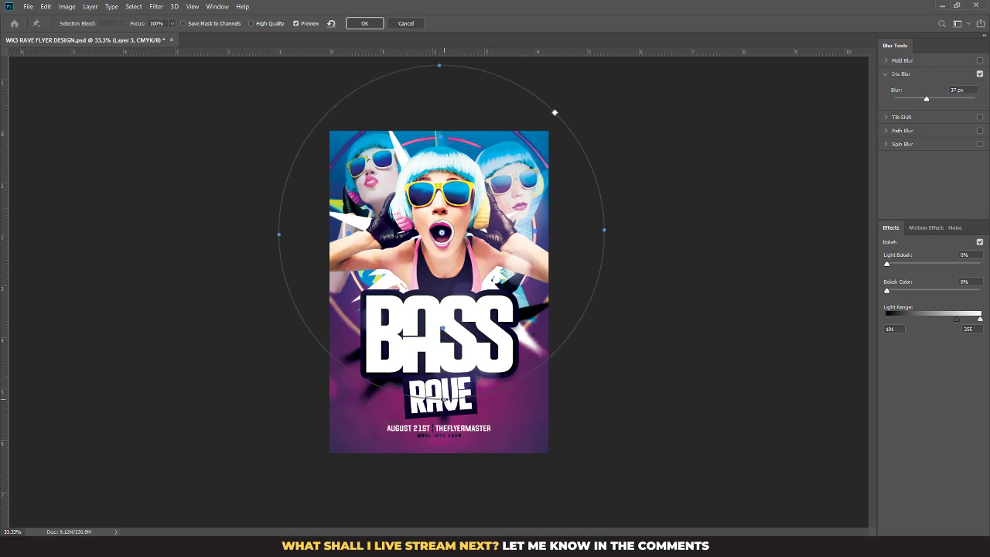
pyautogui.moveTo(475, 278); pyautogui.dragTo(480, 275)
pyautogui.press('Return')
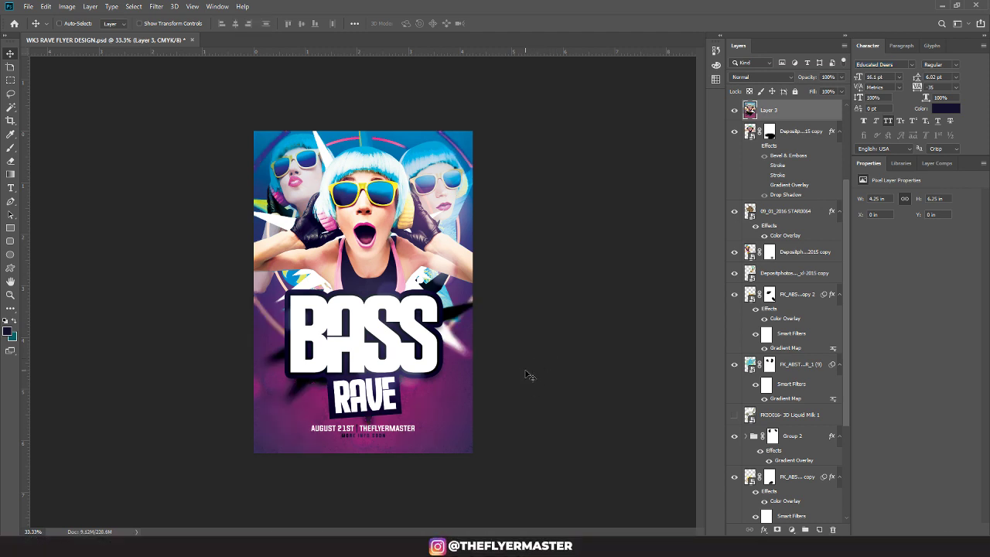
# Step: Hide the blurred Layer 3 and open the contents of the front woman's smart object
pyautogui.hotkey('ctrl', '+')
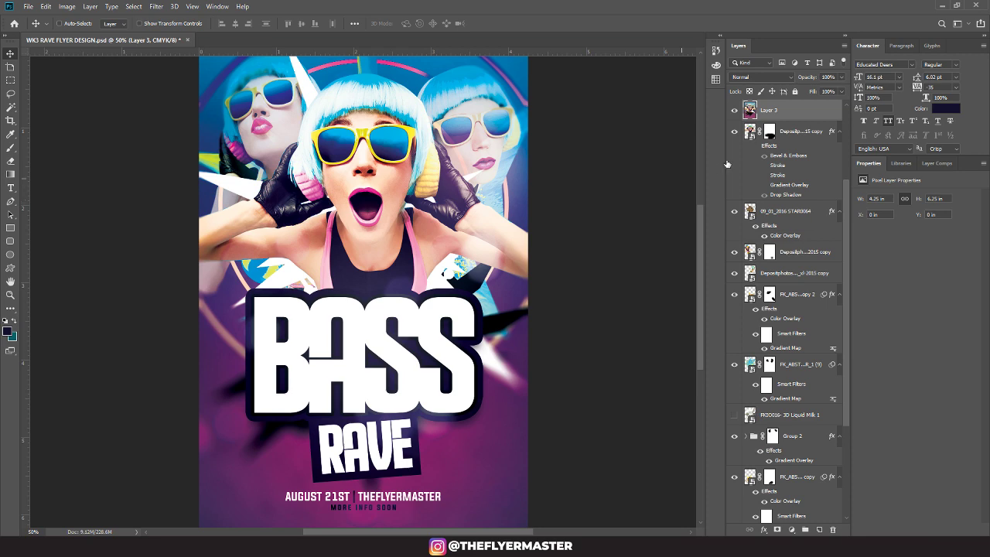
pyautogui.doubleClick(749, 131)
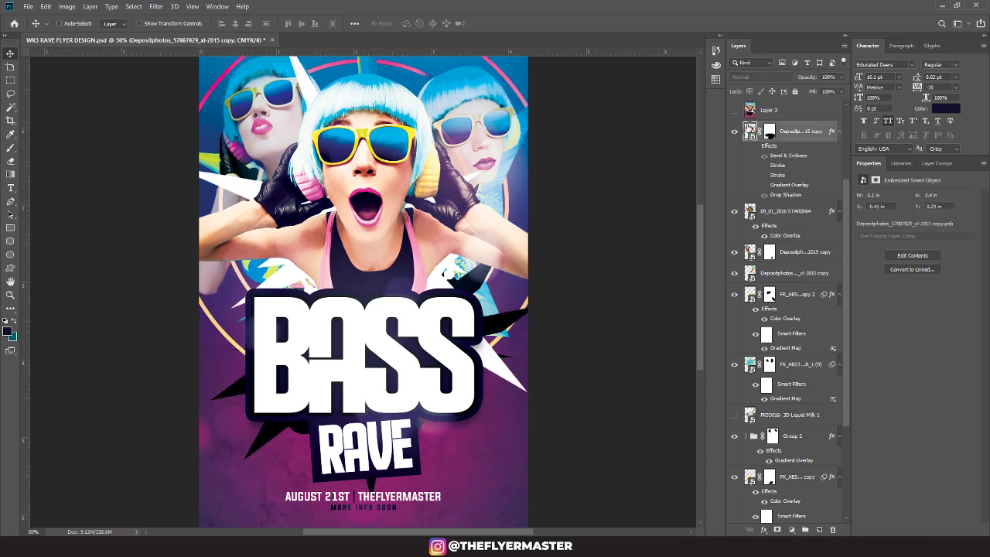
pyautogui.hotkey('ctrl', '1')
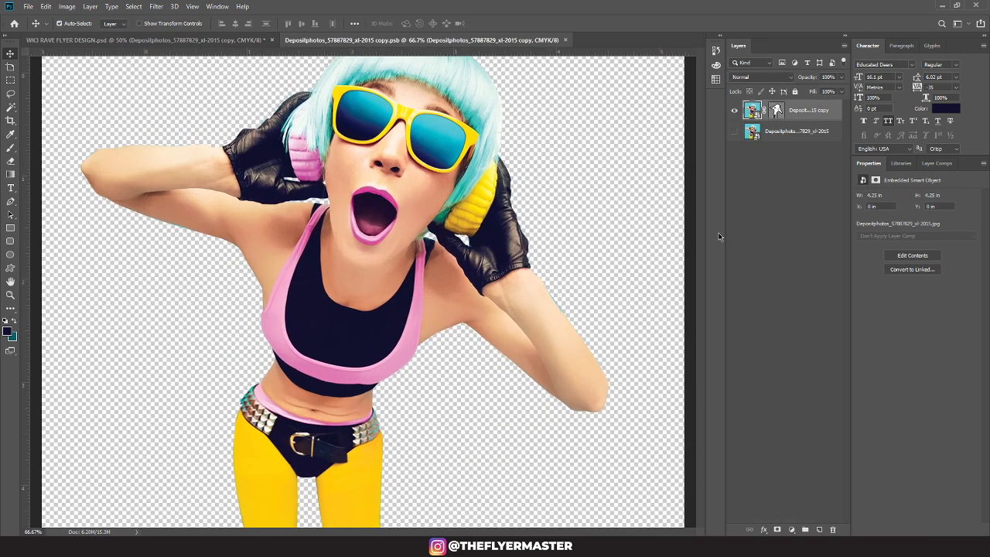
# Step: Add a bright green (#90ff00) solid colour fill layer and place it directly beneath the masked cut-out of the woman
pyautogui.click(792, 530)
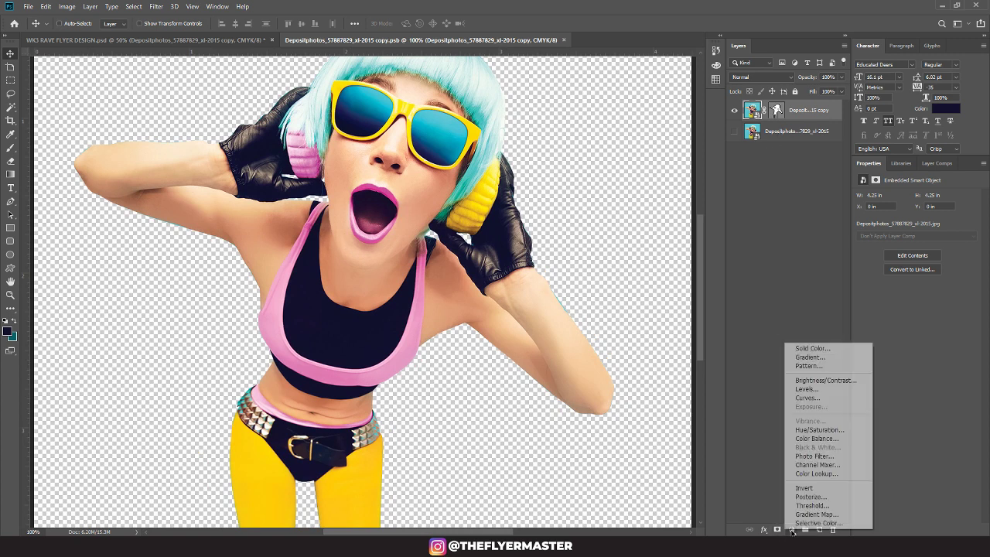
pyautogui.click(823, 354)
pyautogui.click(685, 182)
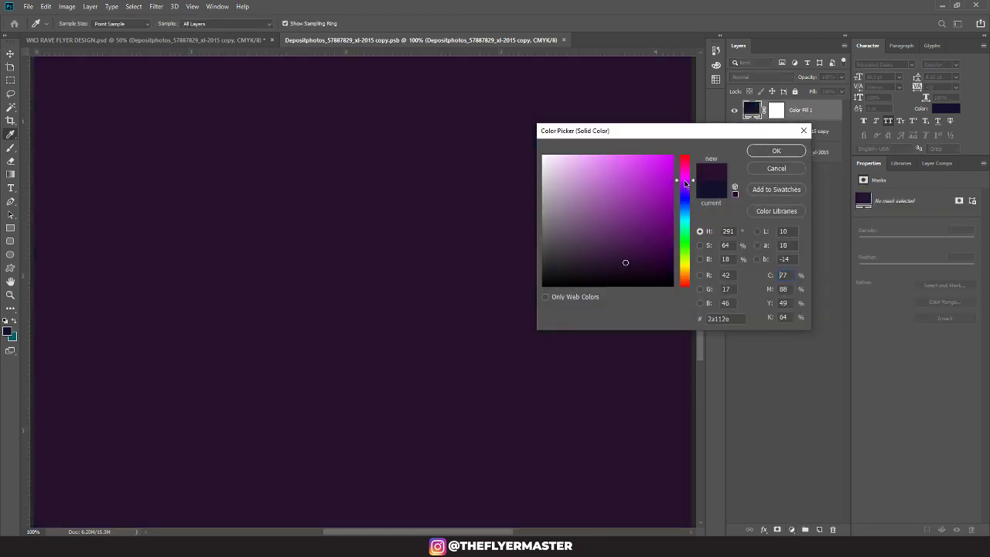
pyautogui.click(683, 256)
pyautogui.moveTo(664, 192); pyautogui.dragTo(672, 157)
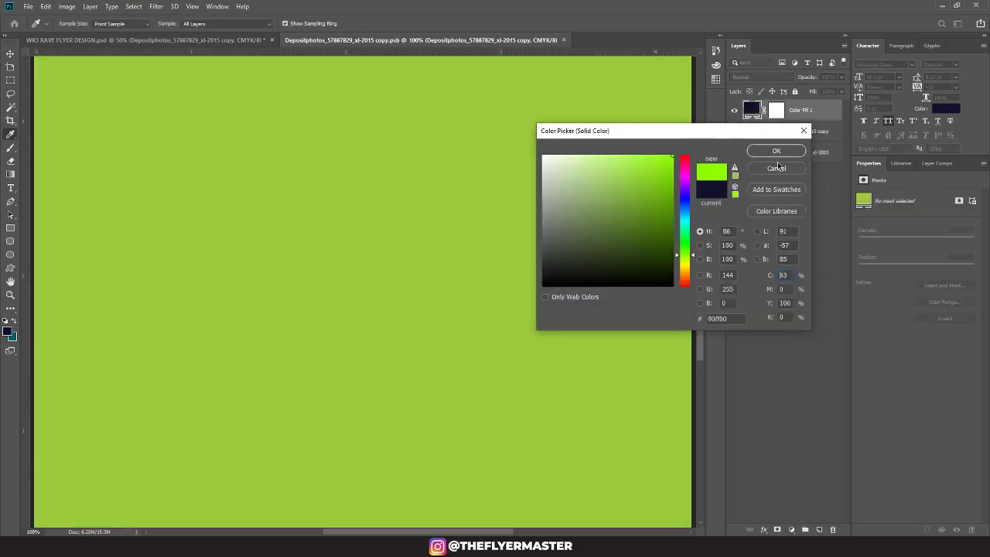
pyautogui.click(776, 151)
pyautogui.moveTo(801, 109); pyautogui.dragTo(810, 145)
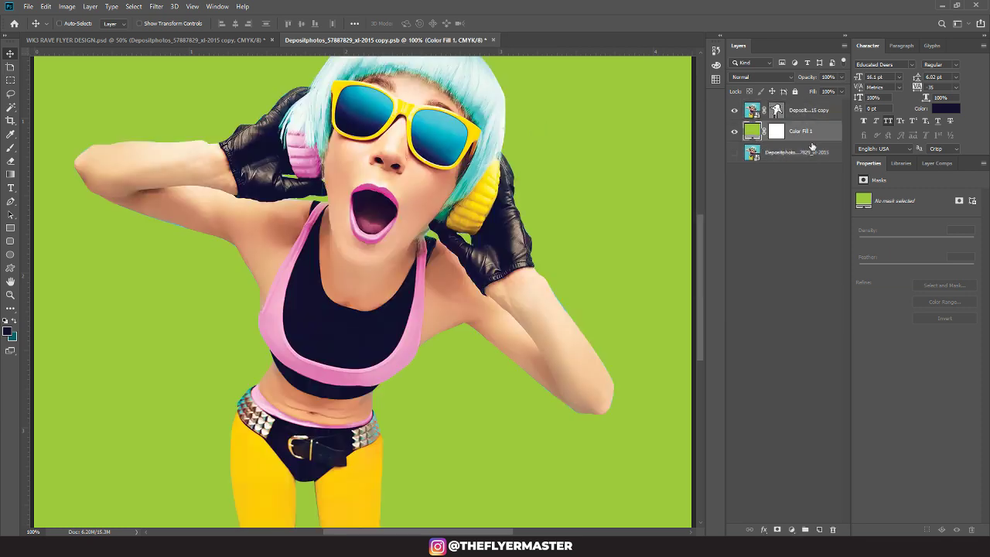
# Step: Change the solid colour fill behind the woman to black
pyautogui.hotkey('ctrl', '+')
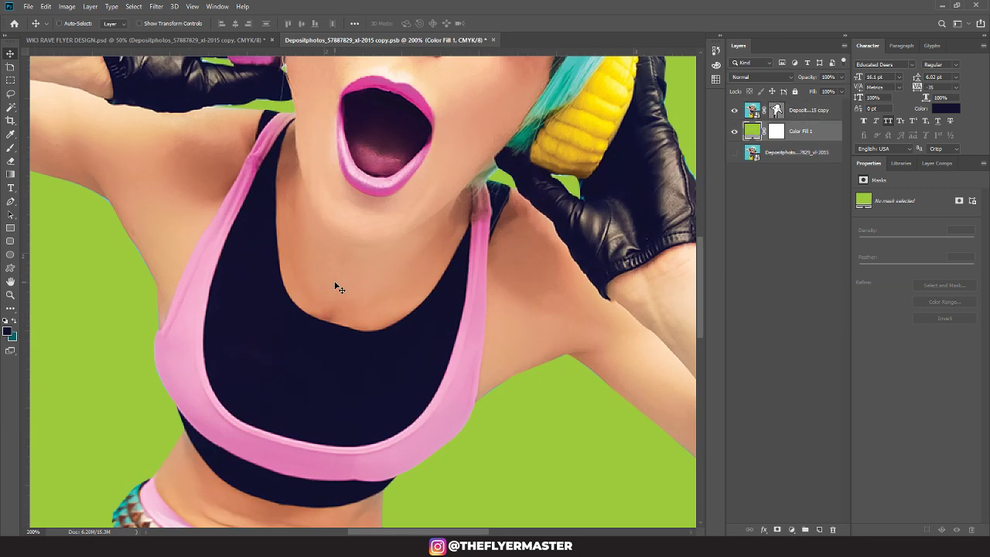
pyautogui.doubleClick(752, 131)
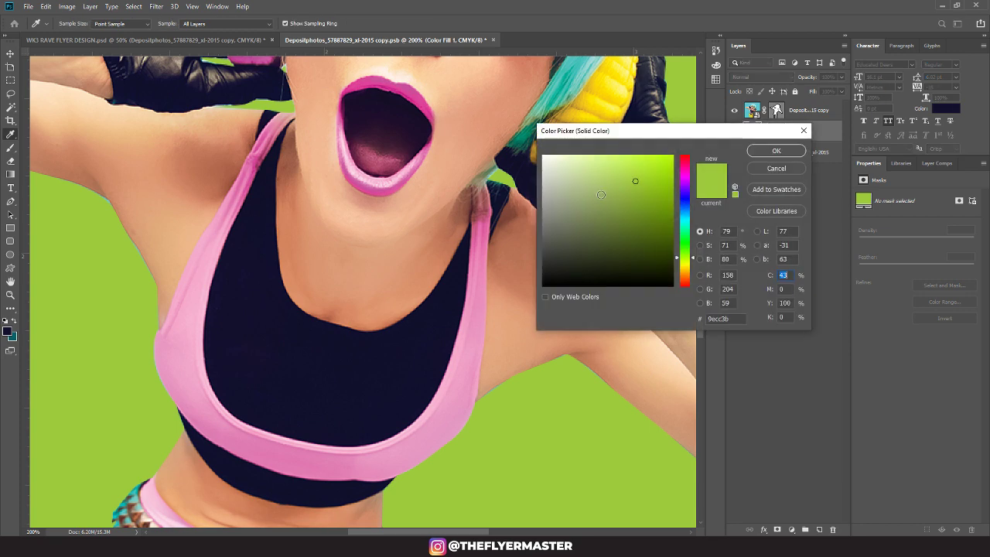
pyautogui.click(542, 285)
pyautogui.click(777, 151)
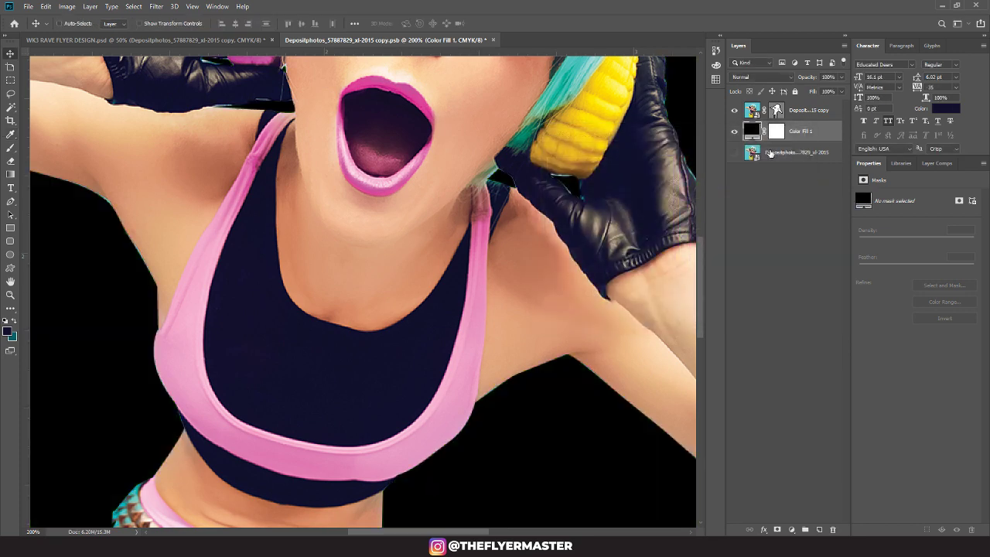
pyautogui.hotkey('ctrl', '-')
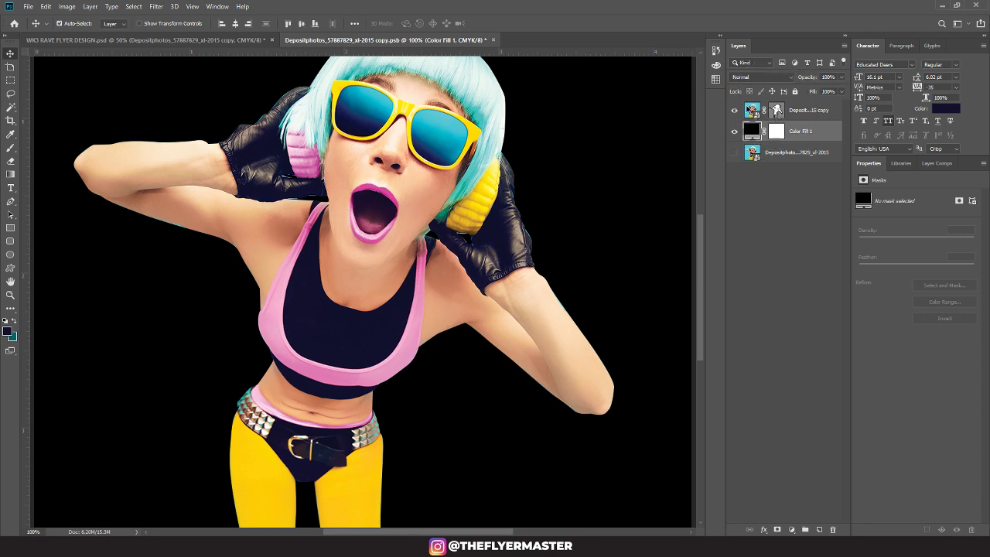
# Step: Load the cut-out layer's vector mask as a selection and contract it by 1 pixel
pyautogui.keyDown('ctrl'); pyautogui.click(775, 112); pyautogui.keyUp('ctrl')
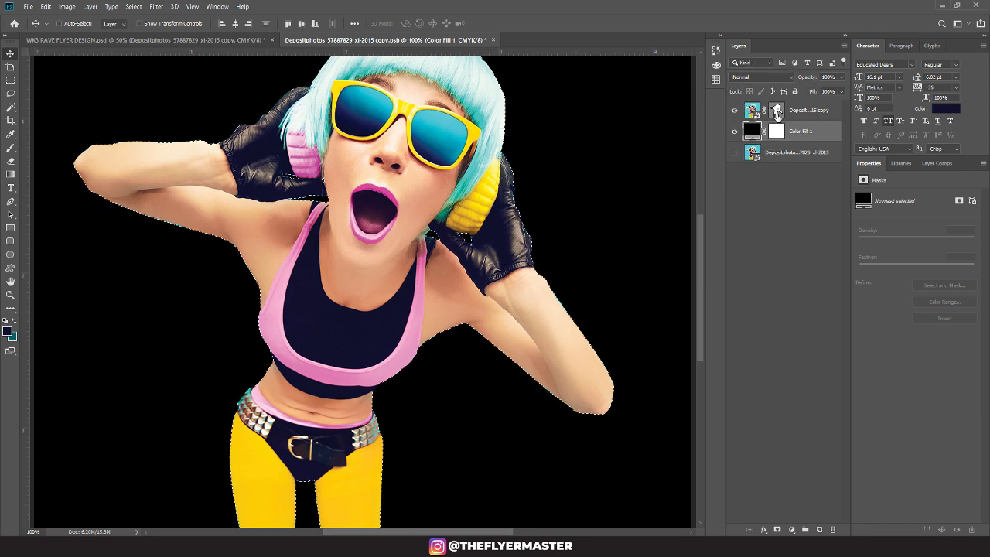
pyautogui.click(130, 7)
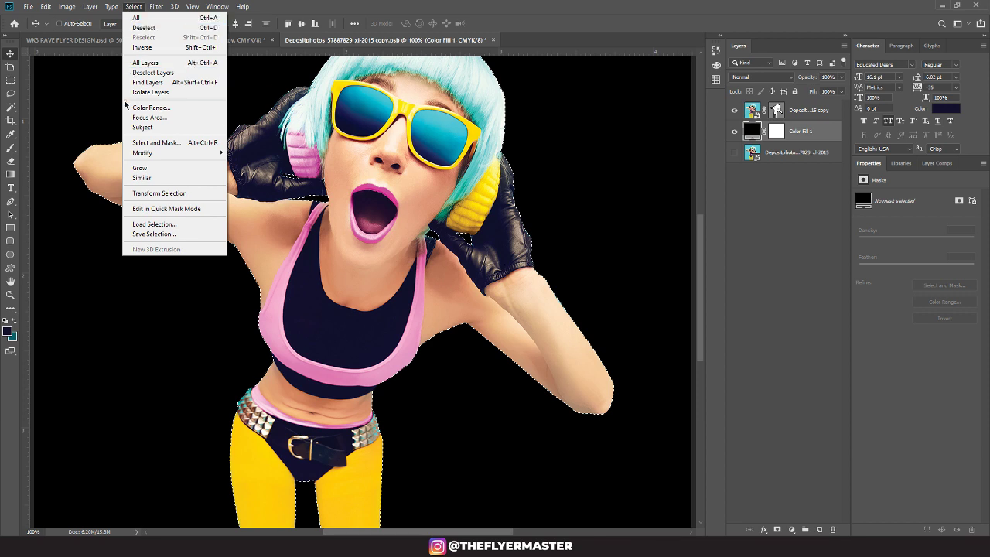
pyautogui.moveTo(183, 158)
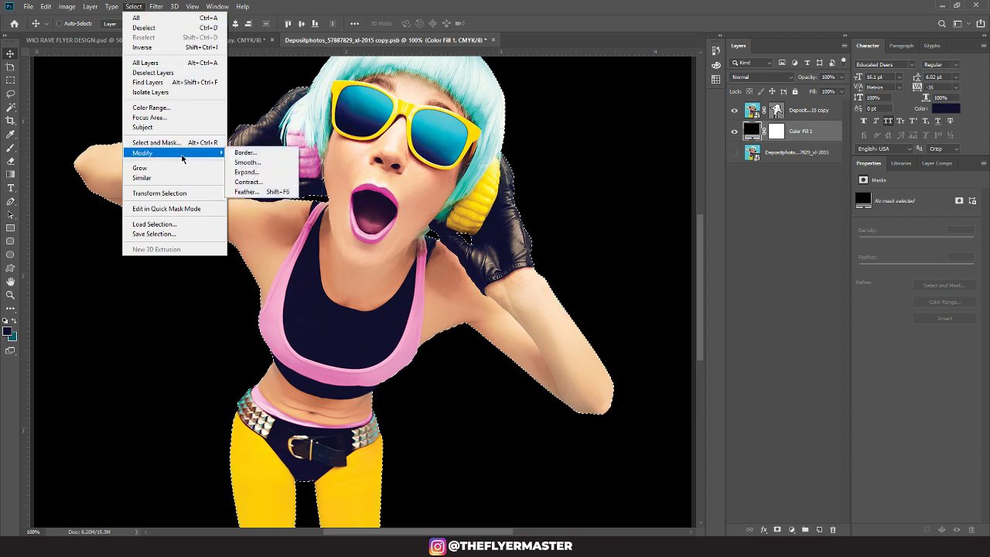
pyautogui.click(248, 182)
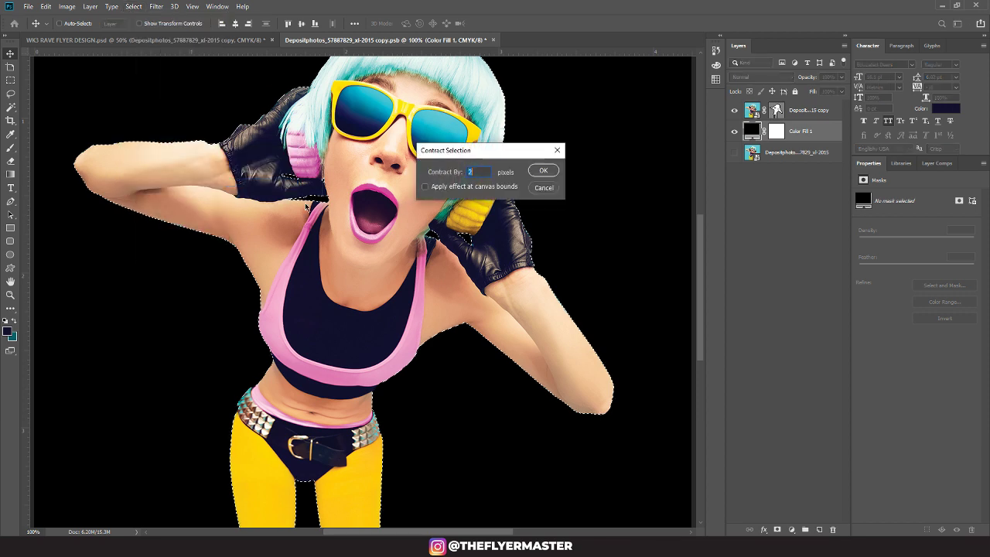
pyautogui.press('BackSpace')
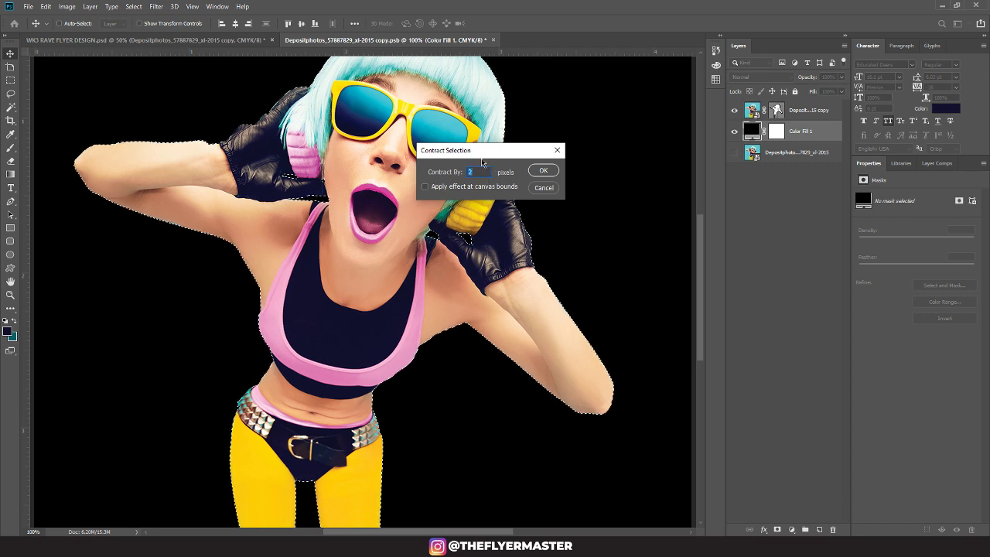
pyautogui.write('1')
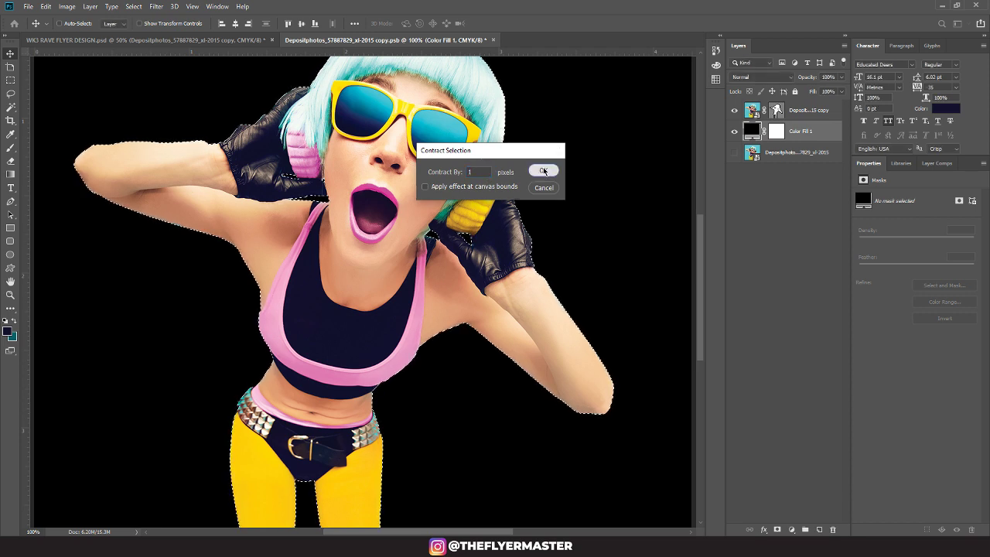
pyautogui.click(543, 170)
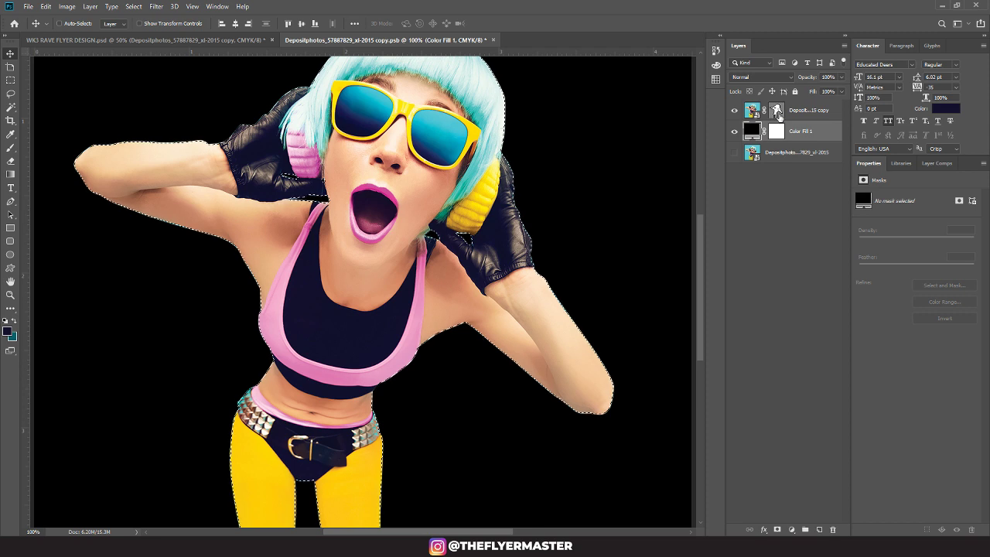
pyautogui.click(777, 112)
pyautogui.rightClick(779, 115)
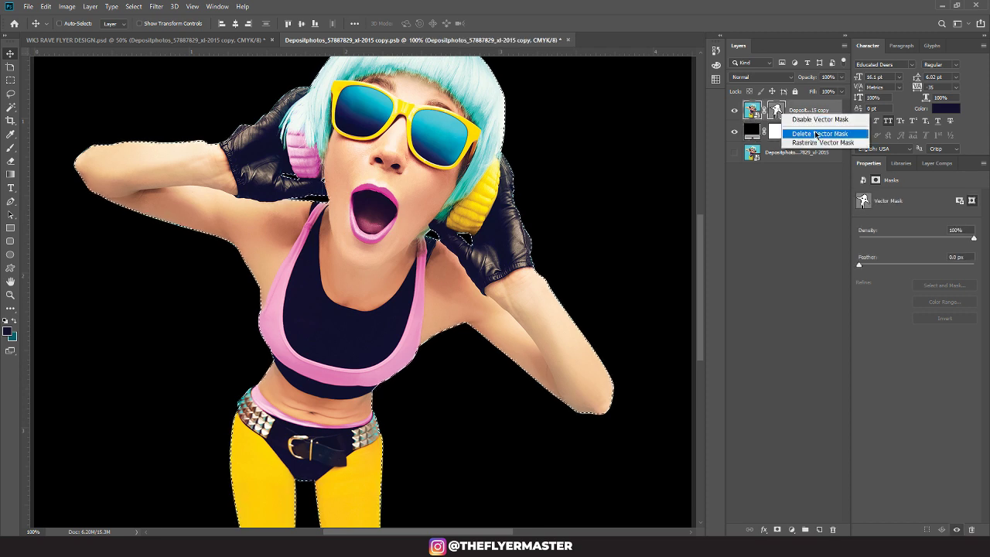
pyautogui.press('Escape')
# Step: Hide the vector-masked copy, mask the original photo layer with the contracted selection, and show it above the black fill
pyautogui.click(734, 110)
pyautogui.click(797, 153)
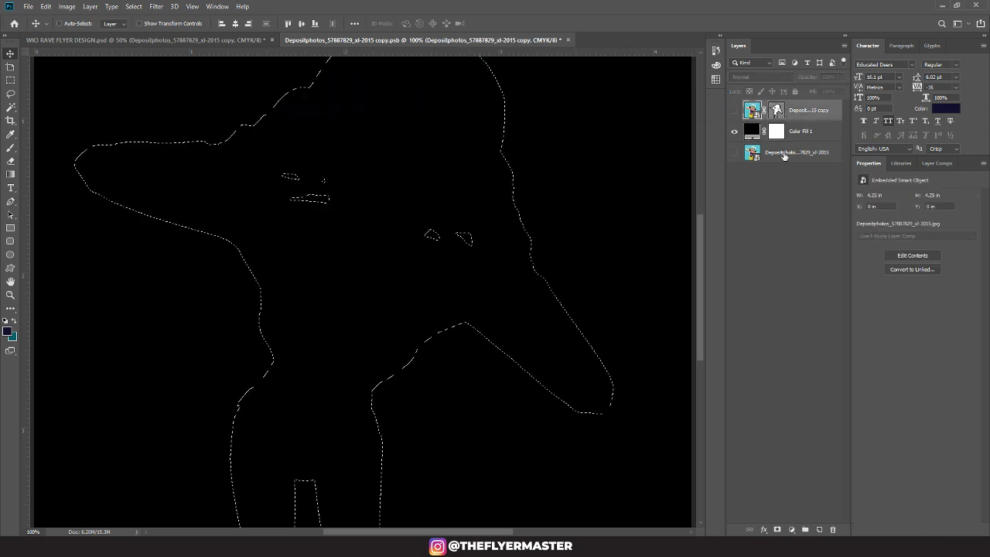
pyautogui.click(777, 529)
pyautogui.moveTo(793, 153); pyautogui.dragTo(743, 133)
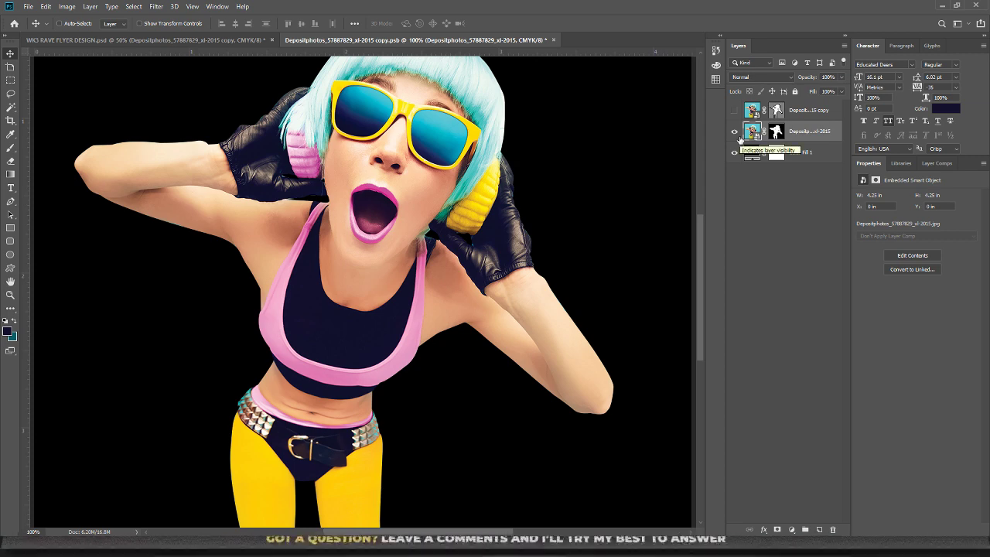
# Step: Hide the black fill layer, and close the smart object with its changes saved
pyautogui.scroll(-4, 613, 425)
pyautogui.scroll(-2, 613, 426)
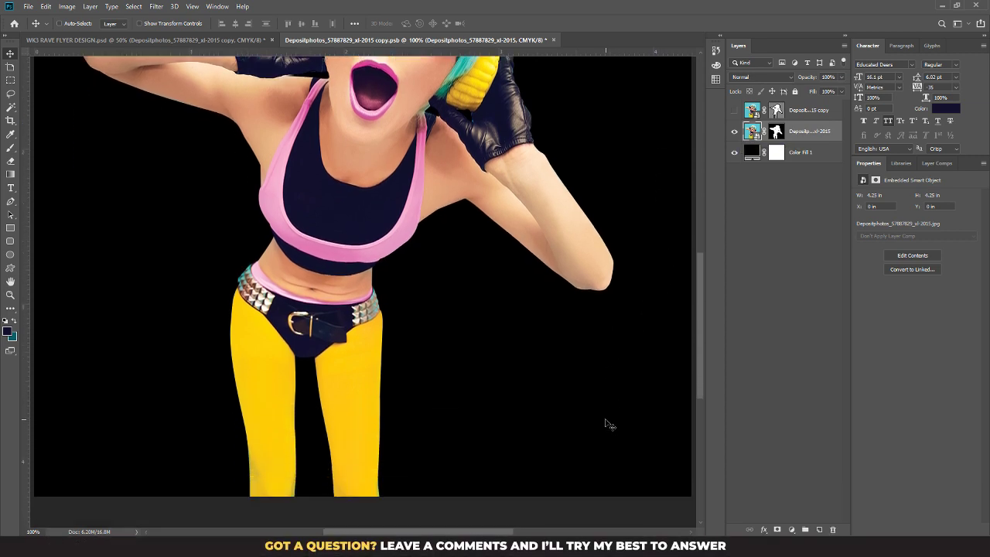
pyautogui.click(731, 160)
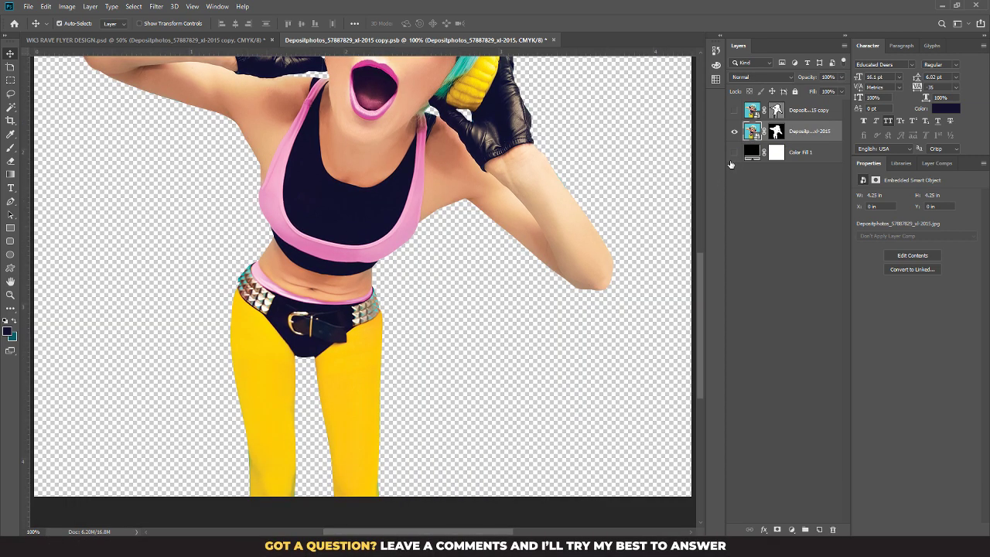
pyautogui.hotkey('ctrl', 'w')
pyautogui.press('Return')
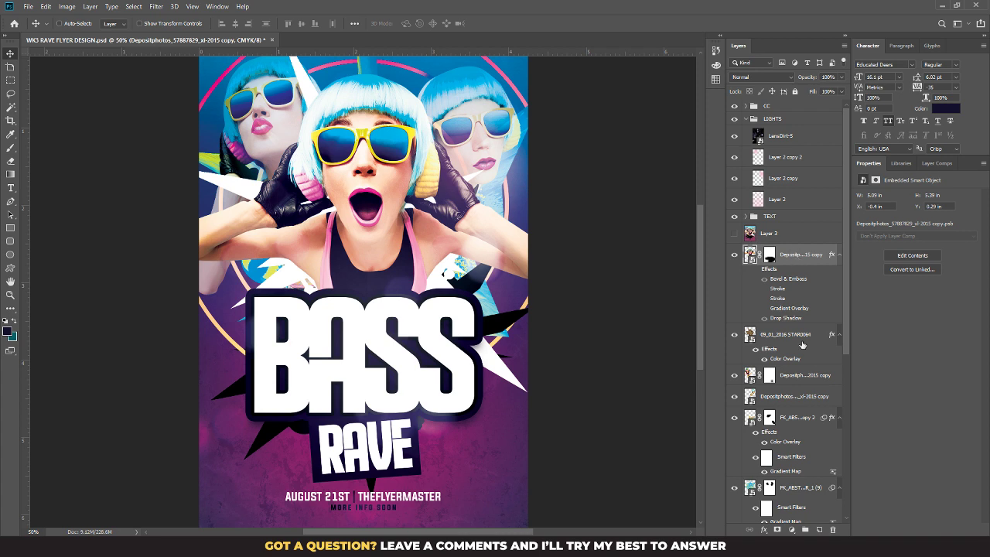
# Step: Duplicate the artwork layers from the front woman's cut-out down to Color Fill 1, and merge the copies into one layer
pyautogui.scroll(-6, 802, 345)
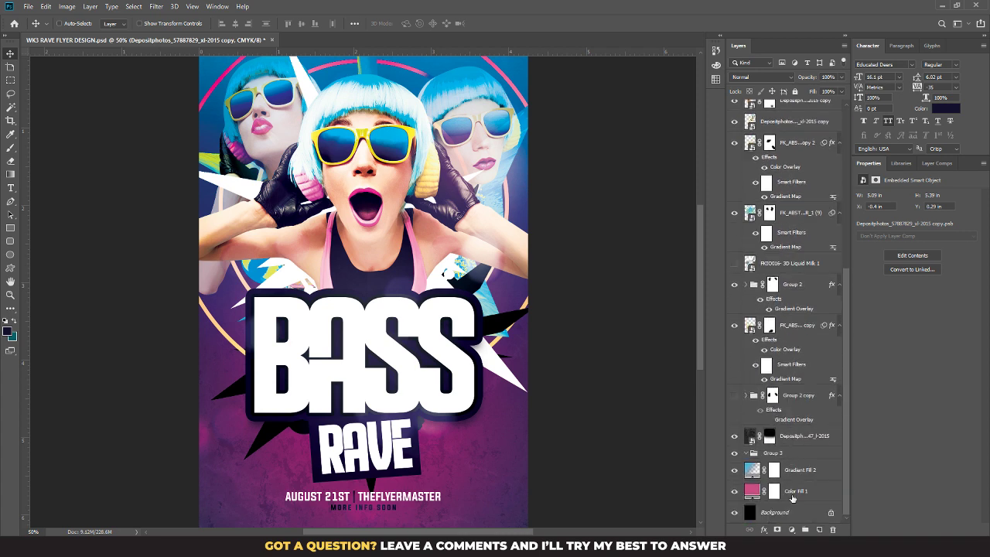
pyautogui.keyDown('shift'); pyautogui.click(792, 498); pyautogui.keyUp('shift')
pyautogui.hotkey('ctrl', 'j')
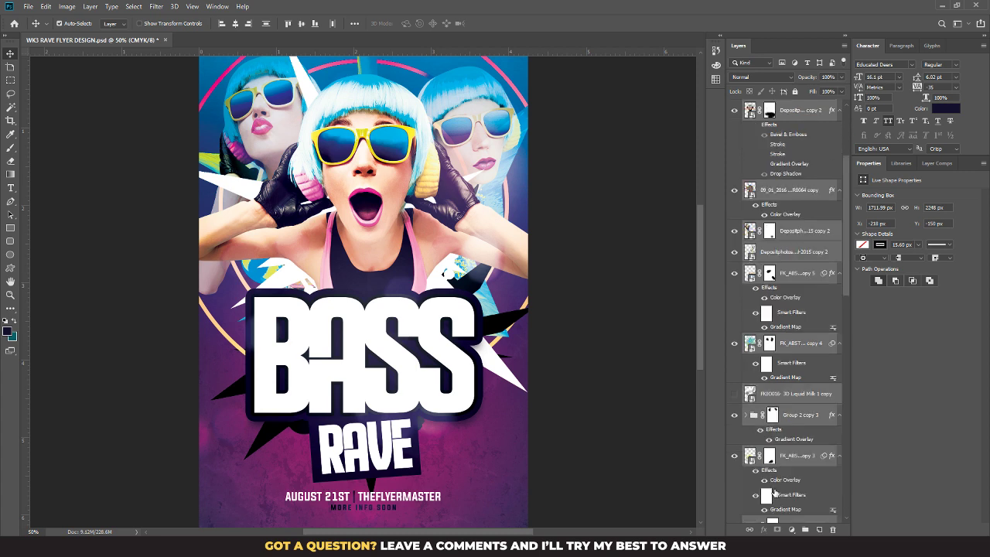
pyautogui.hotkey('ctrl', 'z')
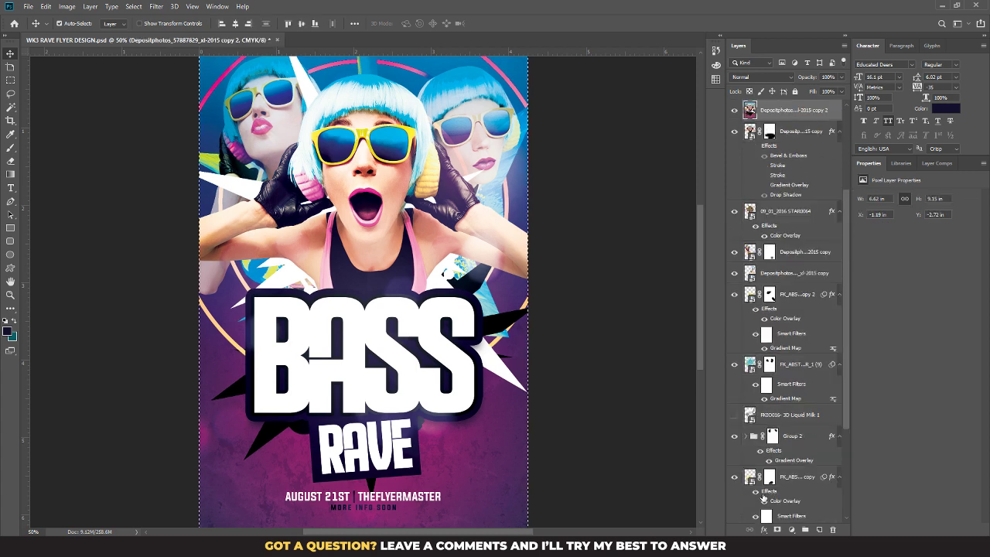
# Step: Copy the canvas area of the merged artwork to a new layer, and delete the oversized merged layer beneath it
pyautogui.hotkey('ctrl', 'alt', 'shift', 'e')
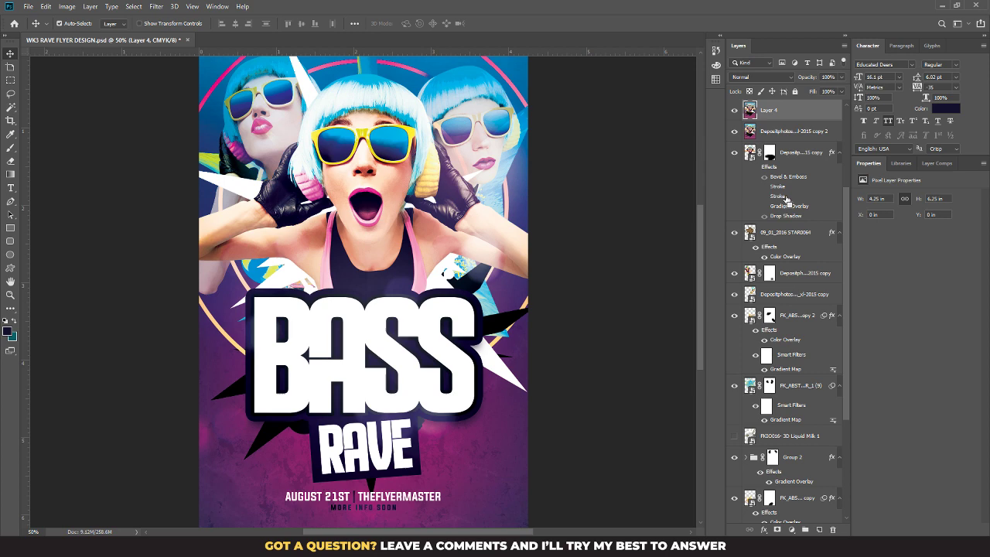
pyautogui.click(784, 134)
pyautogui.press('Delete')
pyautogui.click(780, 112)
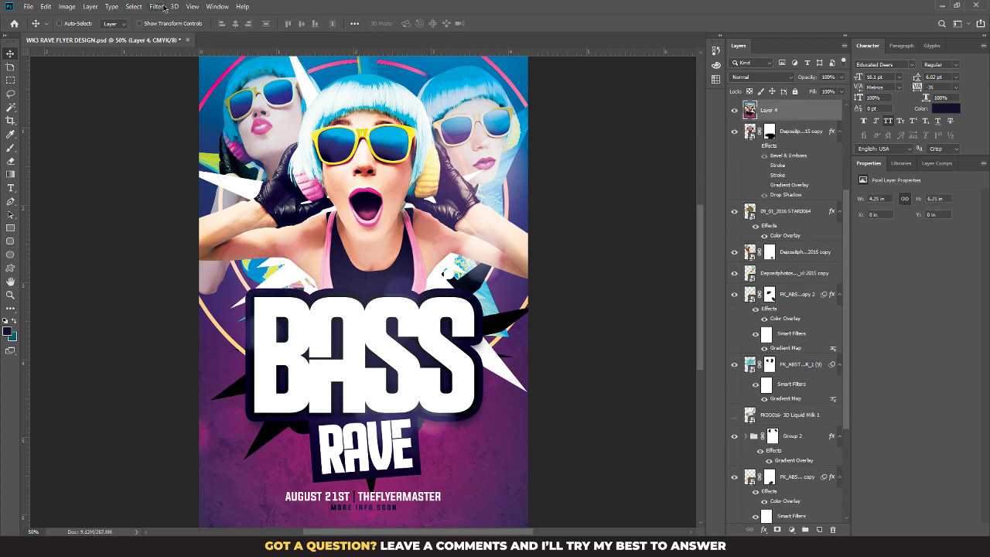
# Step: Convert the canvas-sized merged layer to a smart object, and apply an Iris Blur of 18 px around the front woman
pyautogui.click(162, 6)
pyautogui.click(189, 34)
pyautogui.click(156, 6)
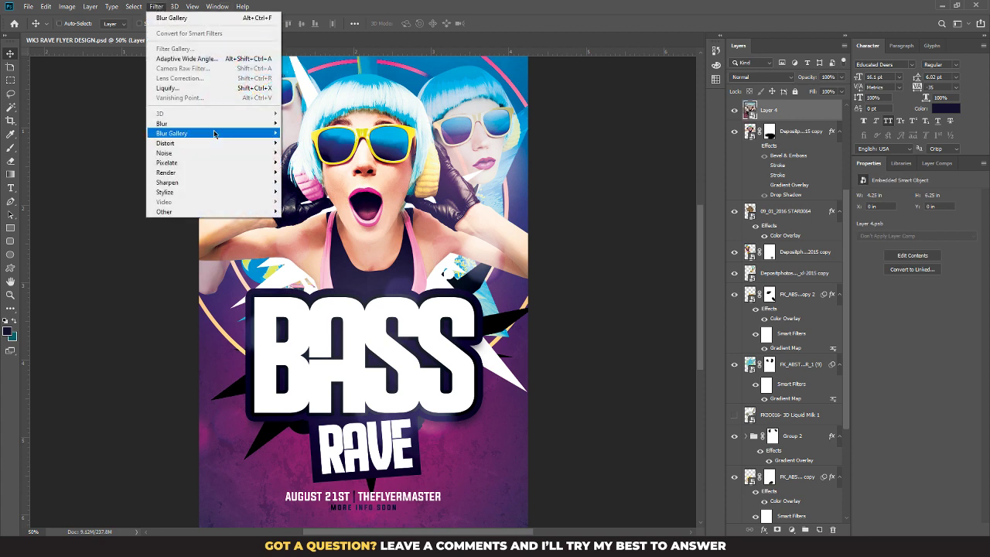
pyautogui.click(228, 18)
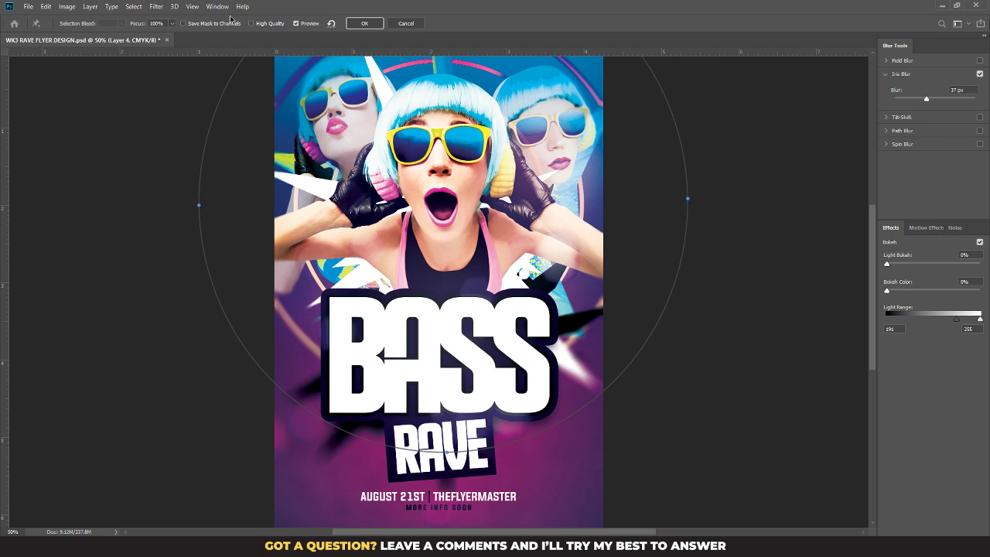
pyautogui.scroll(2, 498, 222)
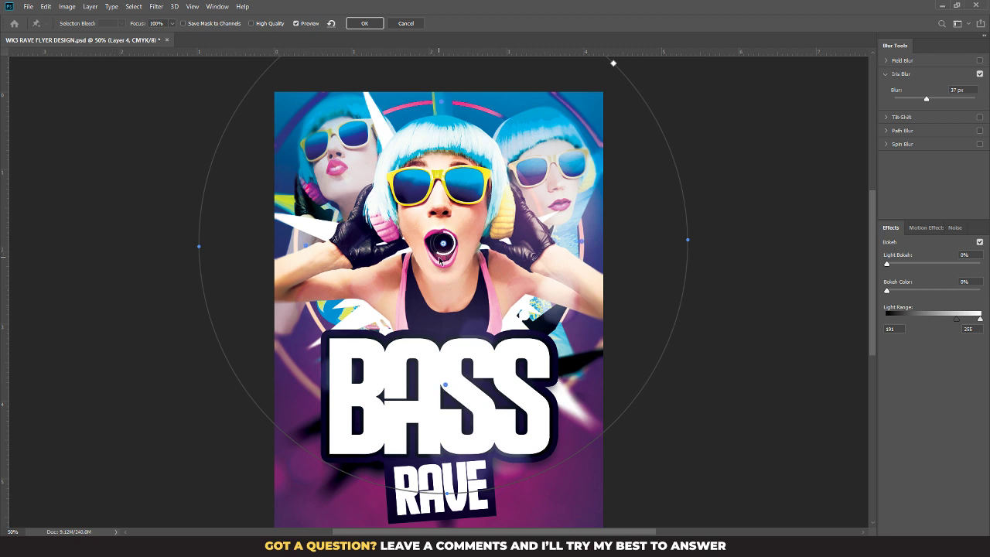
pyautogui.moveTo(439, 258); pyautogui.dragTo(445, 257)
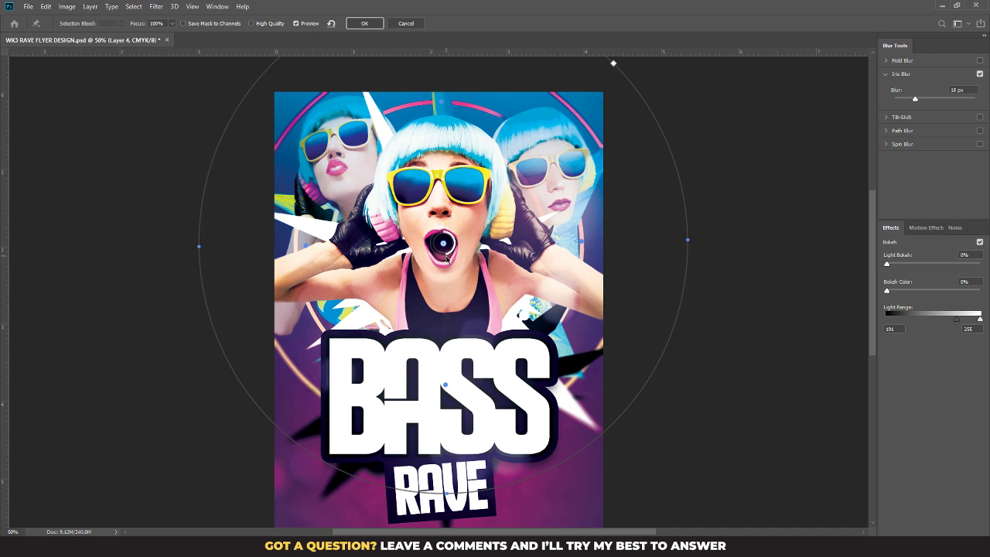
pyautogui.press('Return')
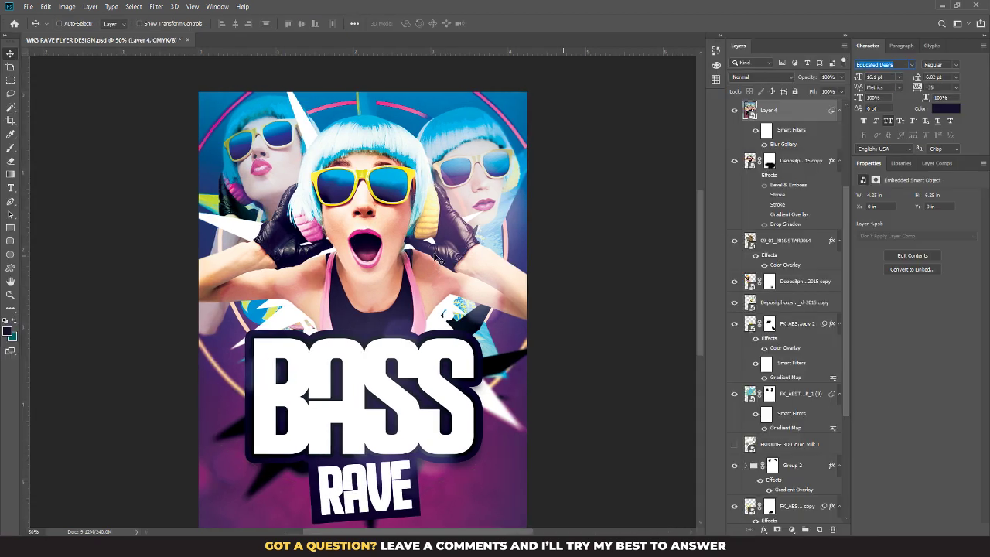
# Step: Check the colour of the MORE INFO SOON text with the CC and LIGHTS groups hidden
pyautogui.click(727, 289)
pyautogui.hotkey('ctrl', '-')
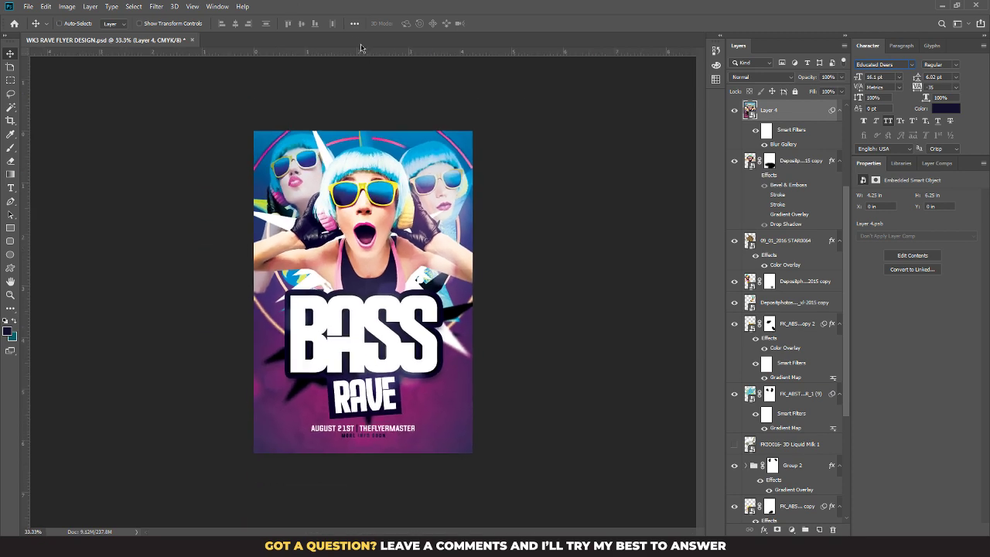
pyautogui.hotkey('ctrl', '0')
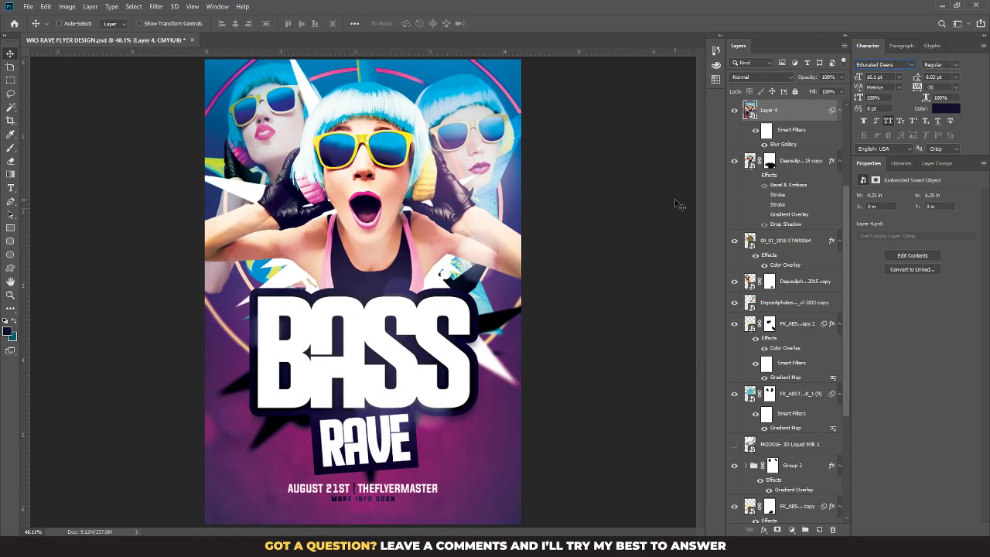
pyautogui.moveTo(847, 229); pyautogui.dragTo(849, 127)
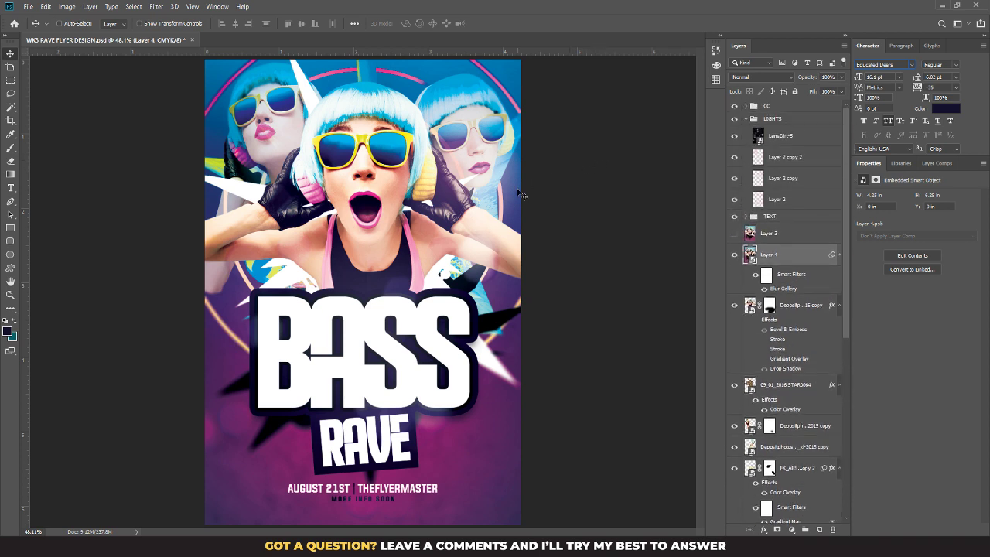
pyautogui.click(10, 188)
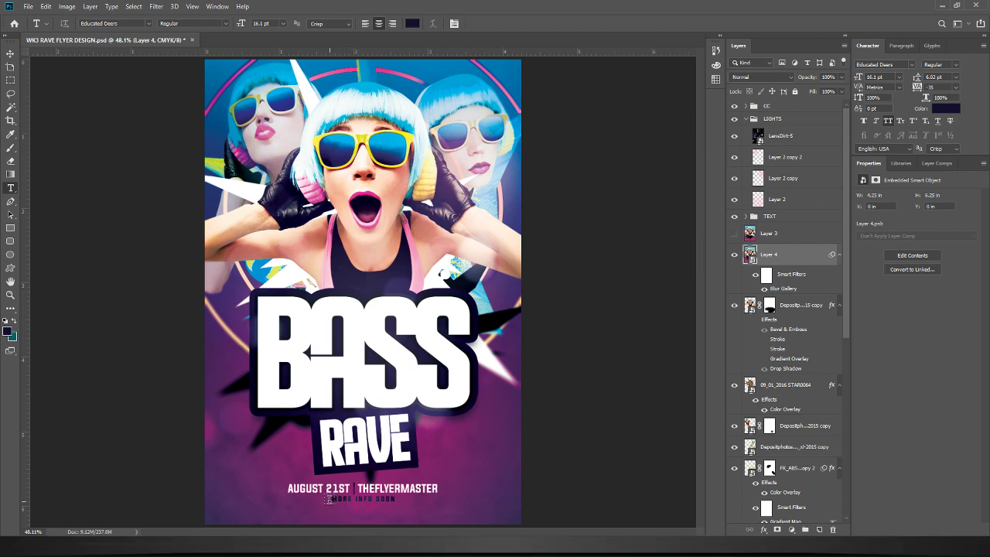
pyautogui.moveTo(331, 498); pyautogui.dragTo(396, 498)
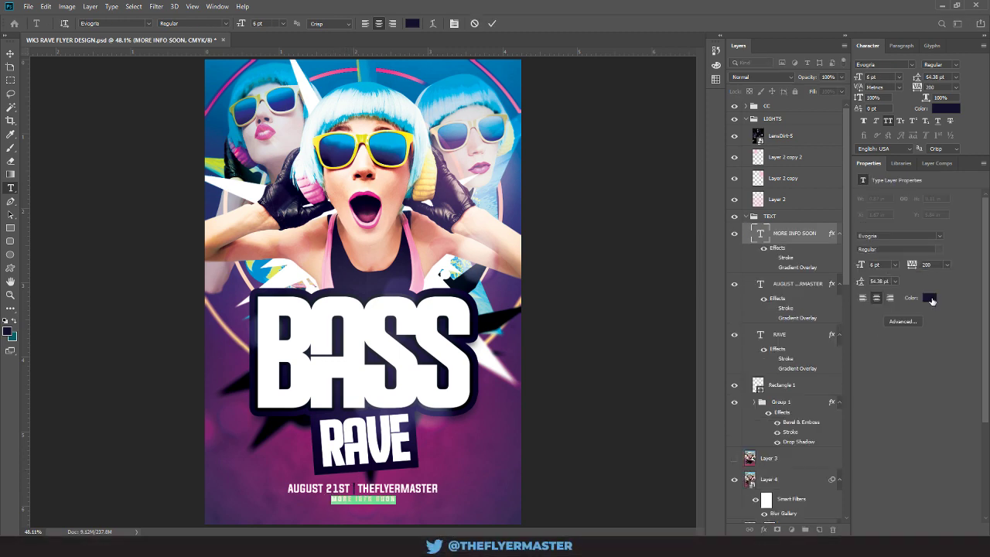
pyautogui.click(734, 105)
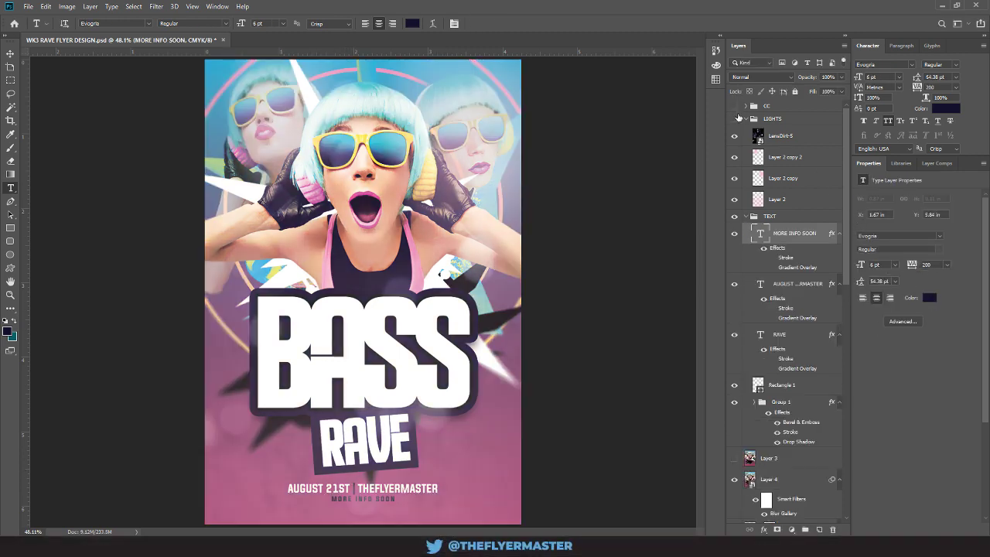
pyautogui.click(734, 119)
pyautogui.moveTo(333, 498); pyautogui.dragTo(410, 498)
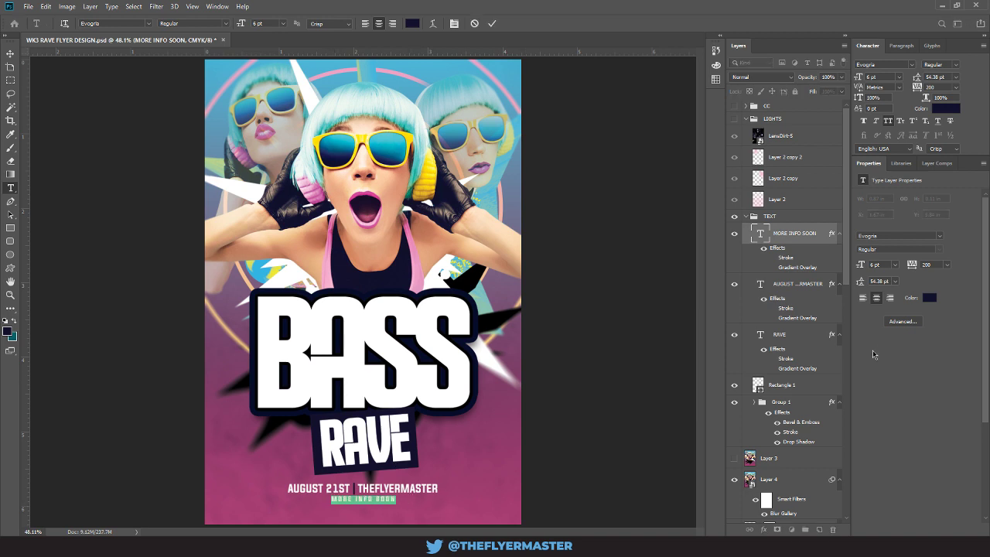
pyautogui.click(10, 53)
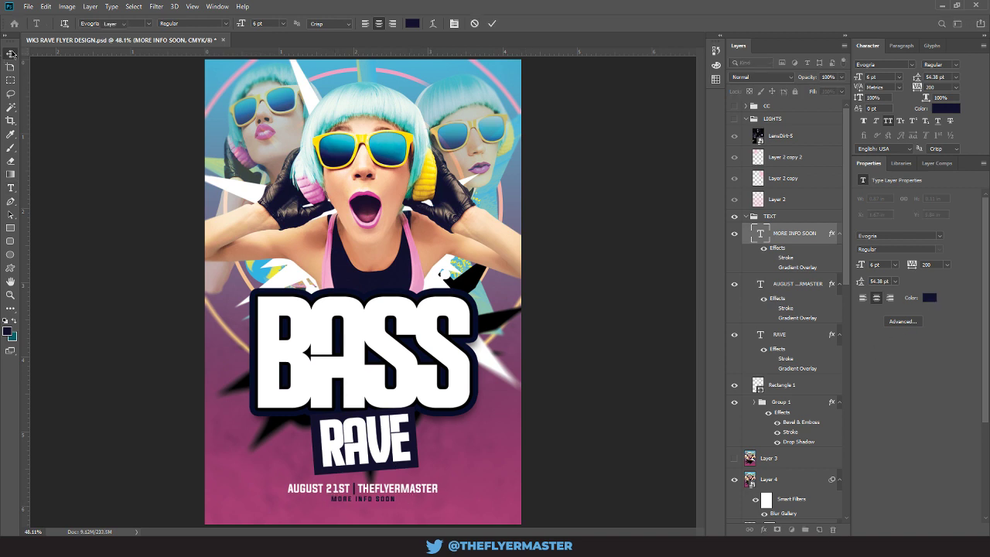
# Step: Move the date and MORE INFO SOON text layers above the CC group, and colour MORE INFO SOON pink (f27ba9)
pyautogui.keyDown('shift'); pyautogui.click(808, 284); pyautogui.keyUp('shift')
pyautogui.moveTo(794, 231); pyautogui.dragTo(763, 102)
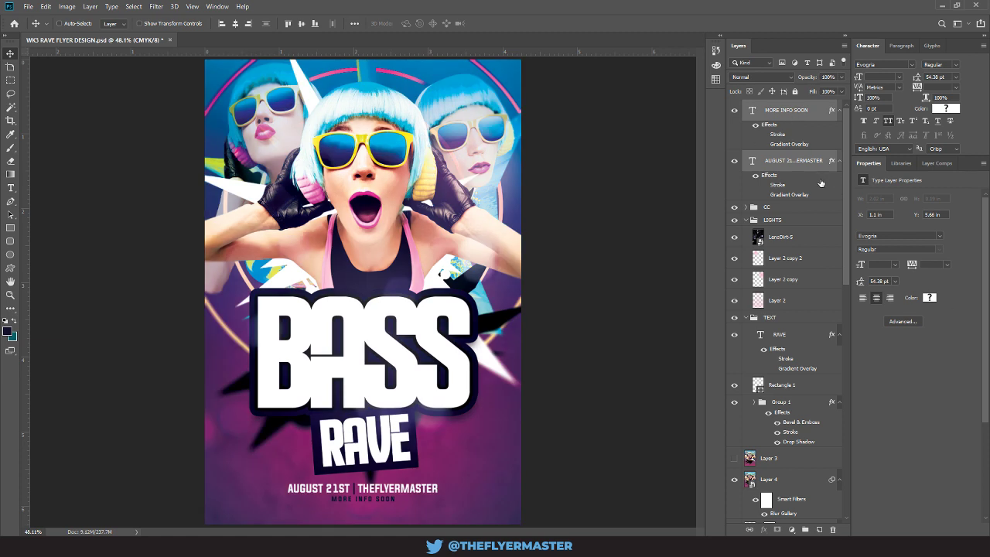
pyautogui.click(808, 116)
pyautogui.click(929, 298)
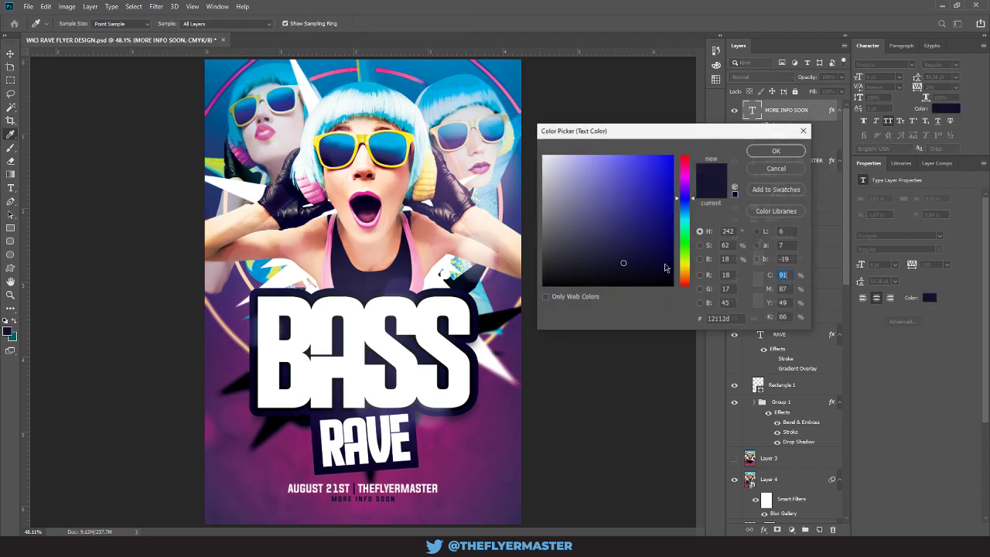
pyautogui.click(404, 123)
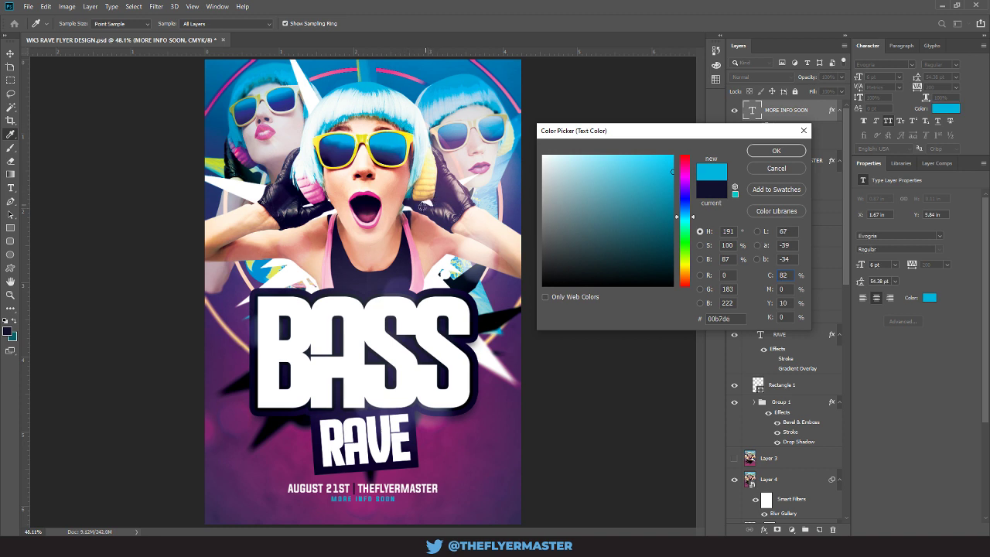
pyautogui.click(407, 233)
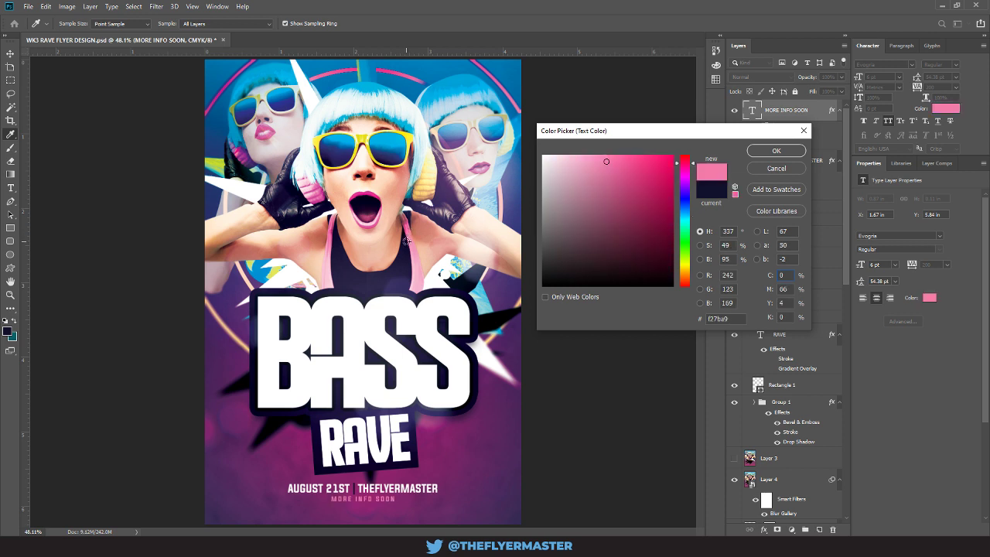
pyautogui.click(775, 151)
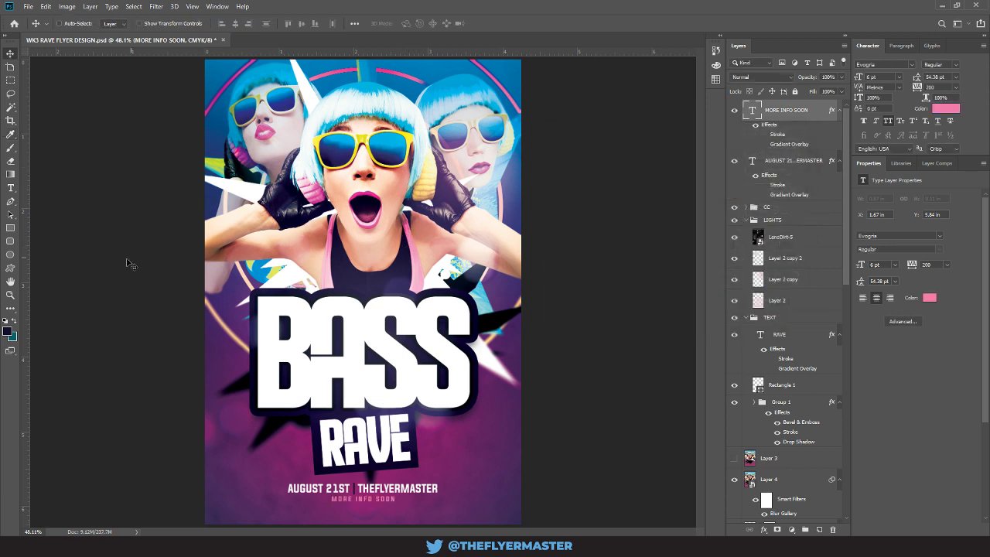
# Step: Colour the vertical divider between the date and THEFLYERMASTER pink (d36296)
pyautogui.click(10, 187)
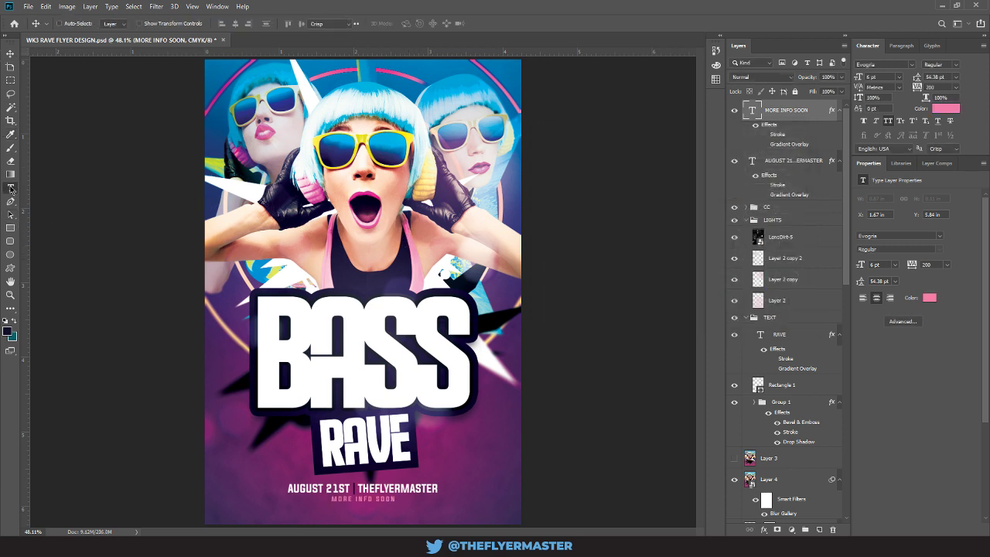
pyautogui.doubleClick(356, 487)
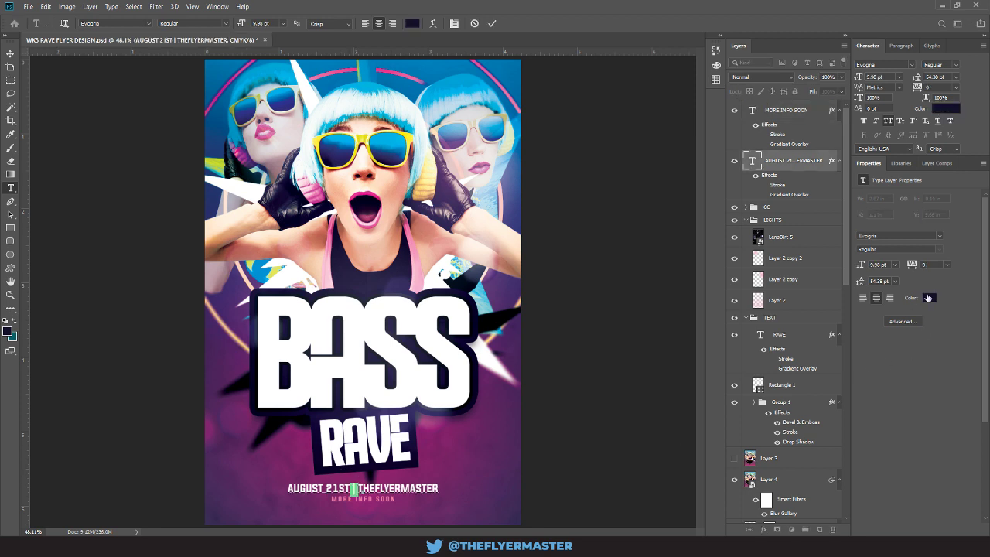
pyautogui.click(927, 297)
pyautogui.click(395, 122)
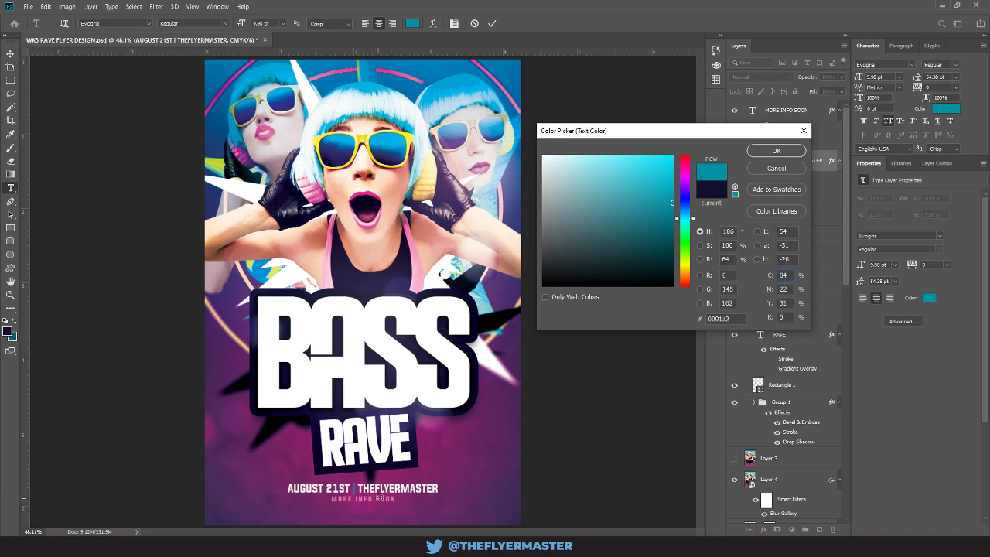
pyautogui.click(377, 498)
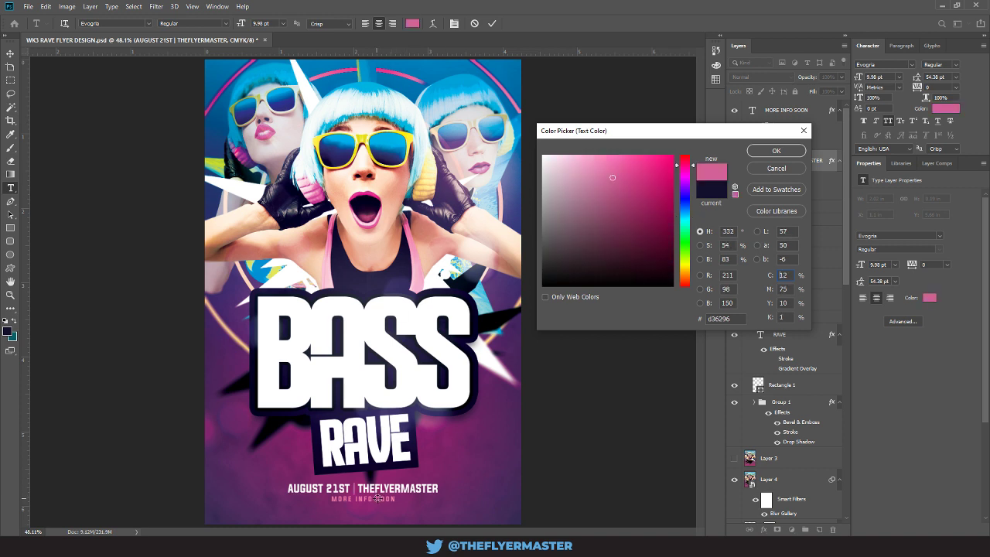
pyautogui.click(776, 153)
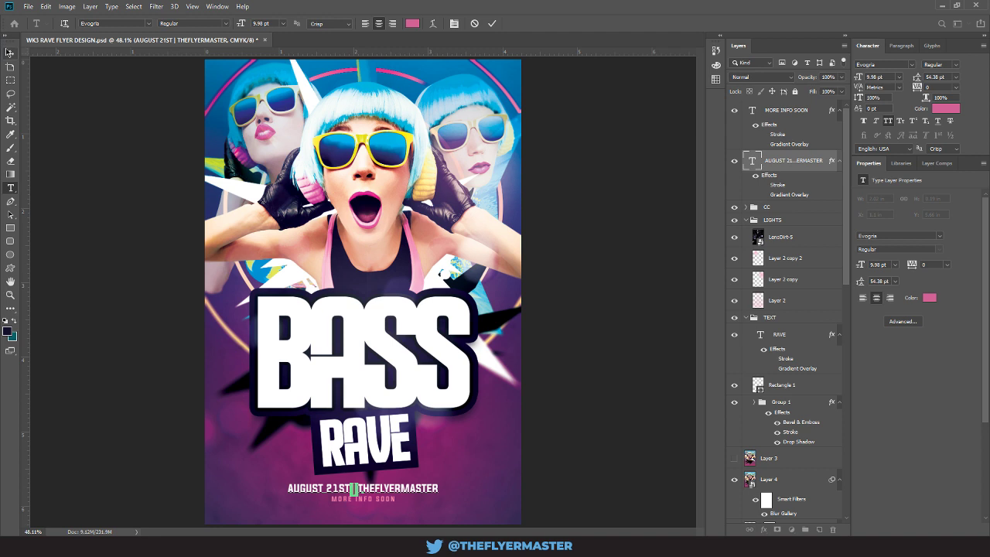
pyautogui.click(10, 52)
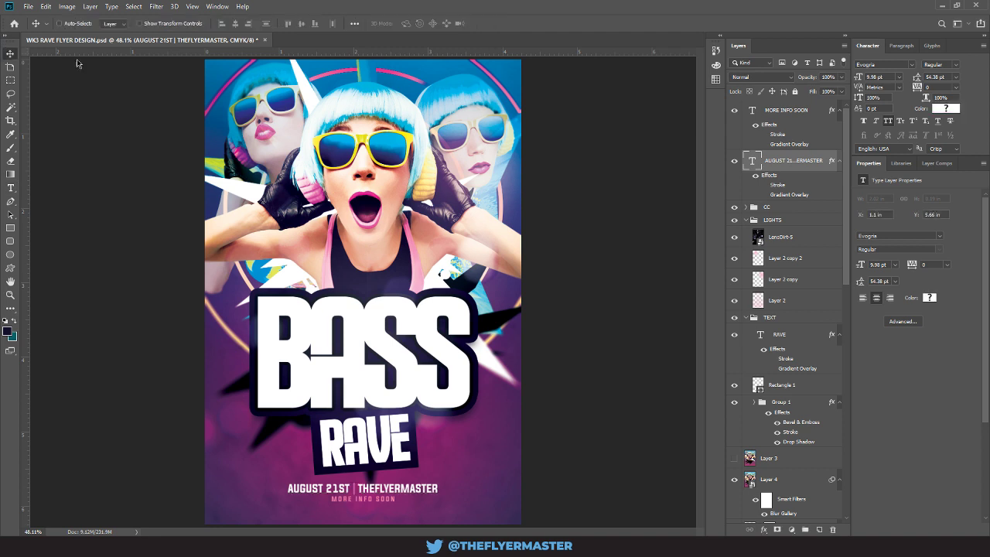
# Step: Try duplicating the LensDirt-5 layer in the LIGHTS group, and undo the duplication
pyautogui.click(798, 110)
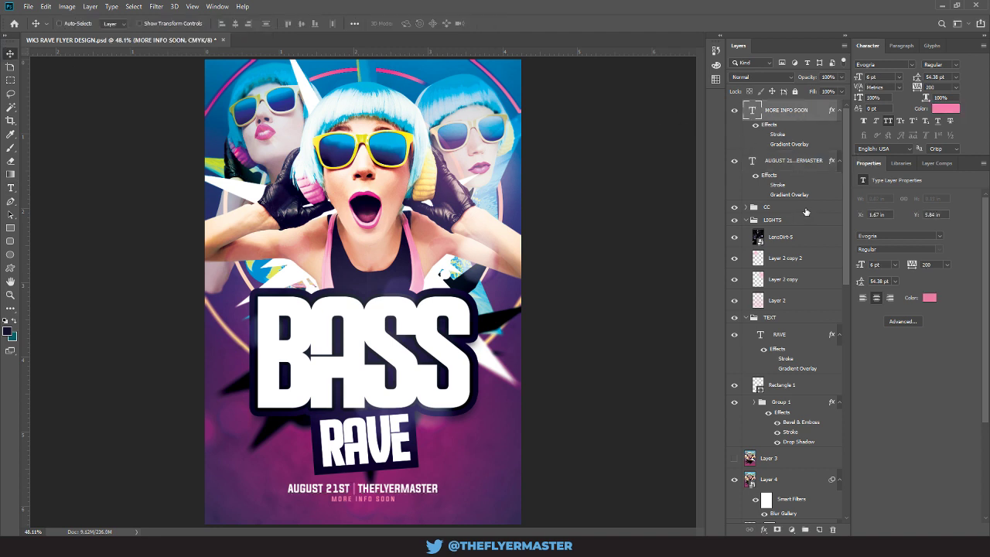
pyautogui.click(785, 244)
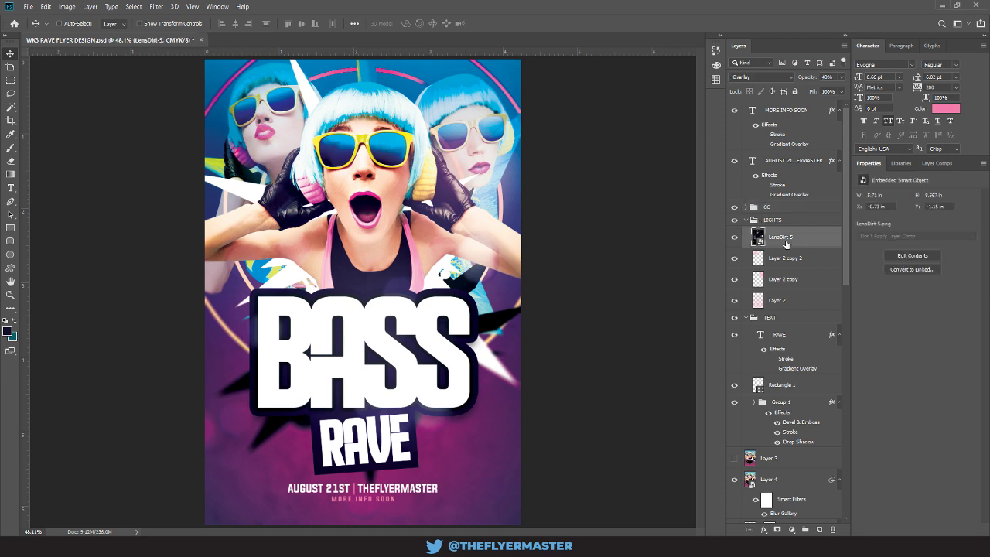
pyautogui.hotkey('ctrl', 'j')
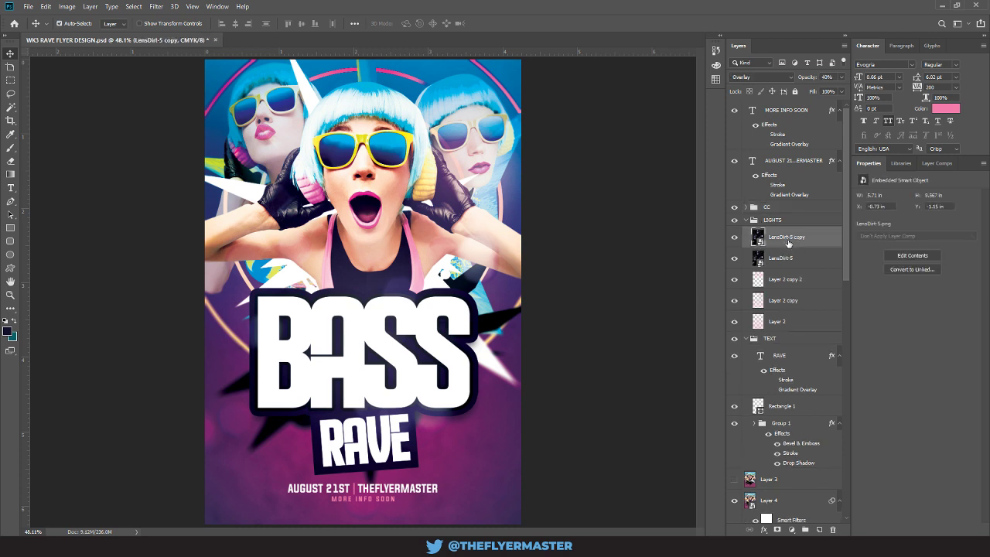
pyautogui.hotkey('ctrl', 'z')
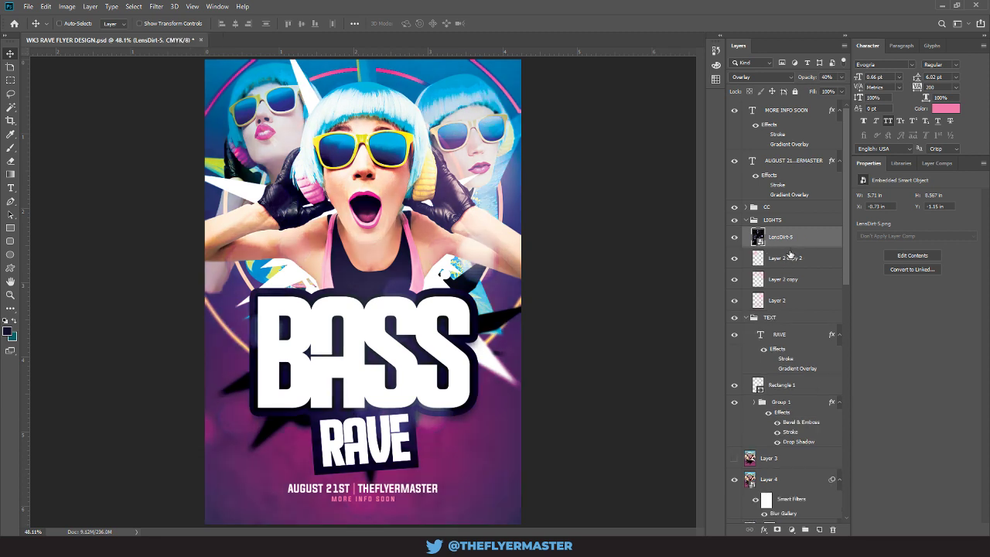
# Step: Edit Layer 4's Iris Blur, narrowing the blur ellipse and moving its centre down to the main woman's chest
pyautogui.scroll(-5, 782, 255)
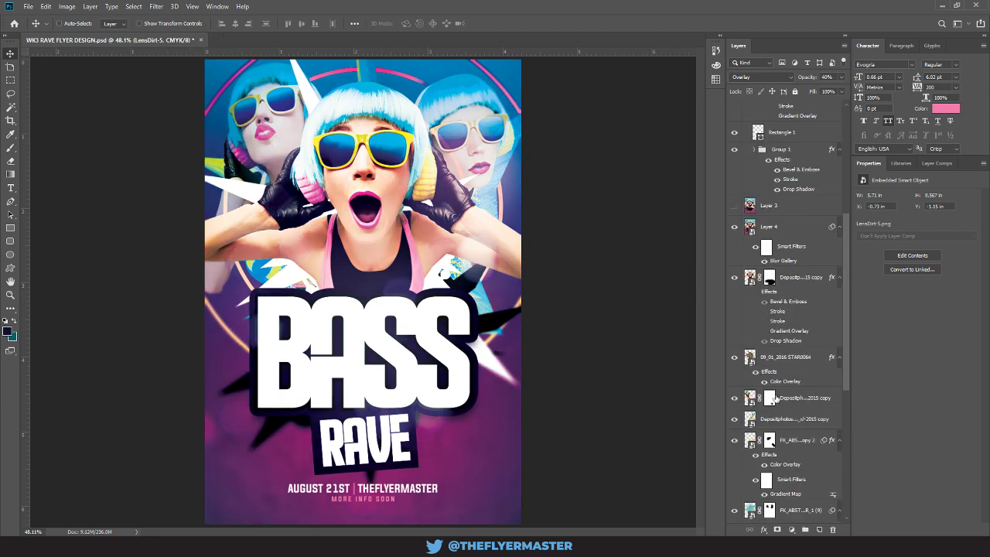
pyautogui.doubleClick(773, 261)
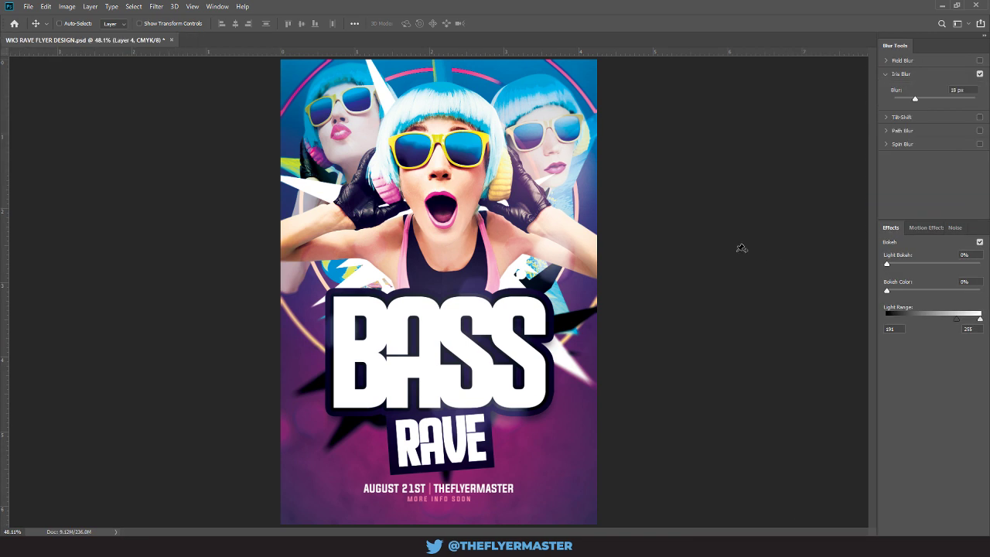
pyautogui.moveTo(579, 205); pyautogui.dragTo(551, 211)
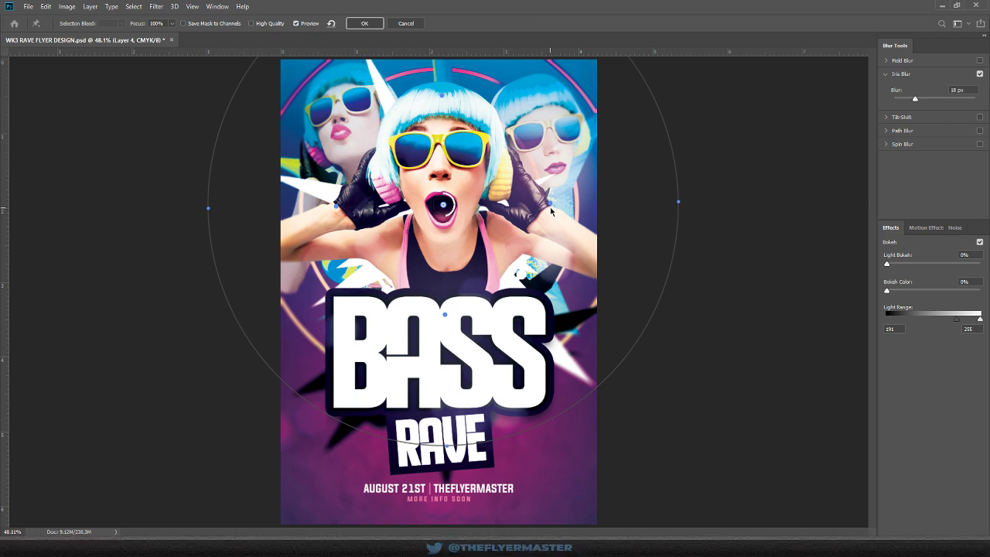
pyautogui.moveTo(676, 200); pyautogui.dragTo(640, 198)
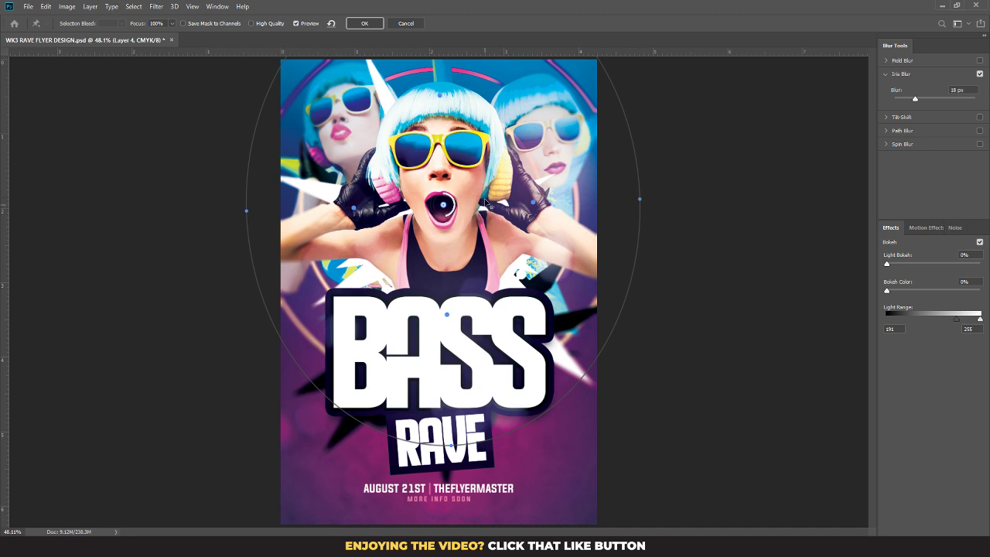
pyautogui.moveTo(488, 208); pyautogui.dragTo(492, 245)
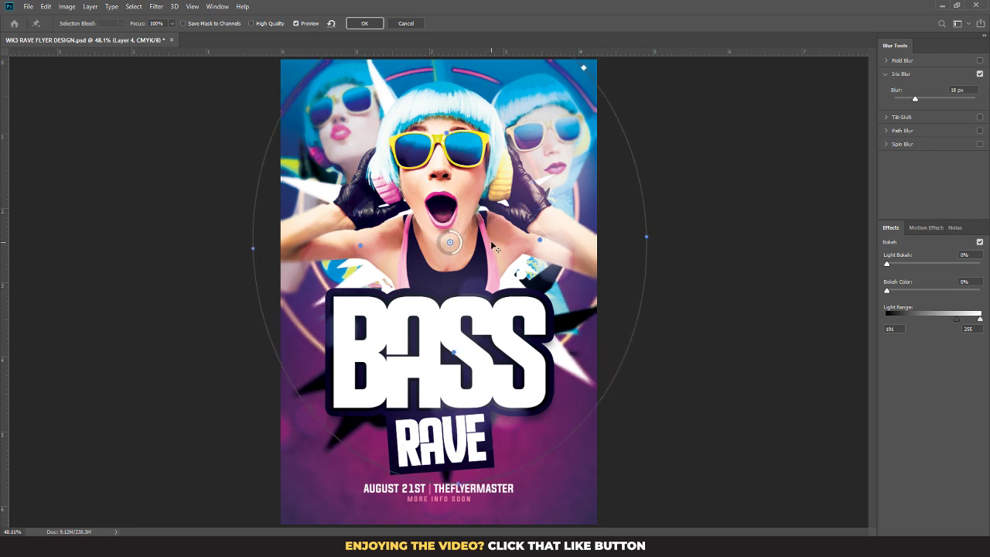
pyautogui.press('Return')
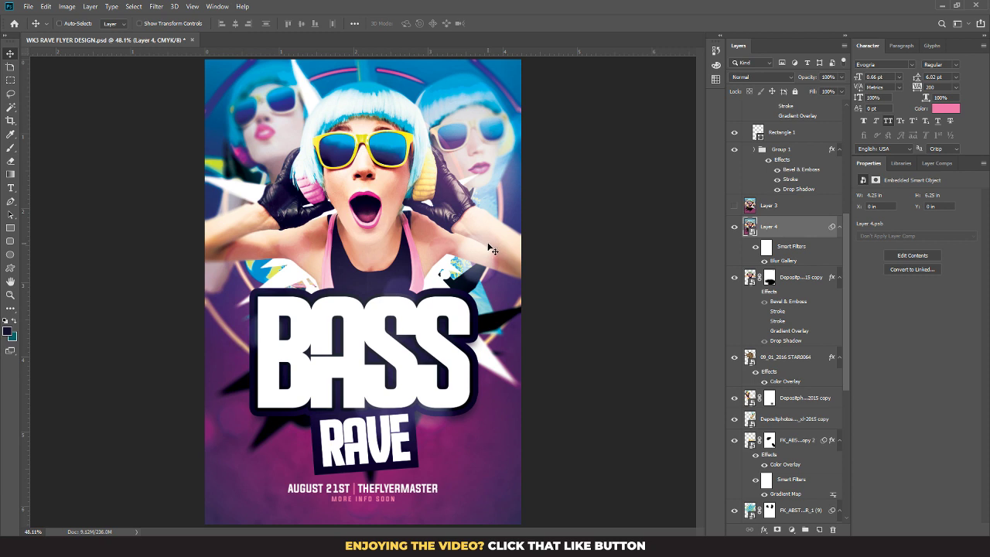
# Step: Add a Gradient Map adjustment above Selective Color 1 in the CC group, using the black-to-white preset
pyautogui.scroll(5, 848, 241)
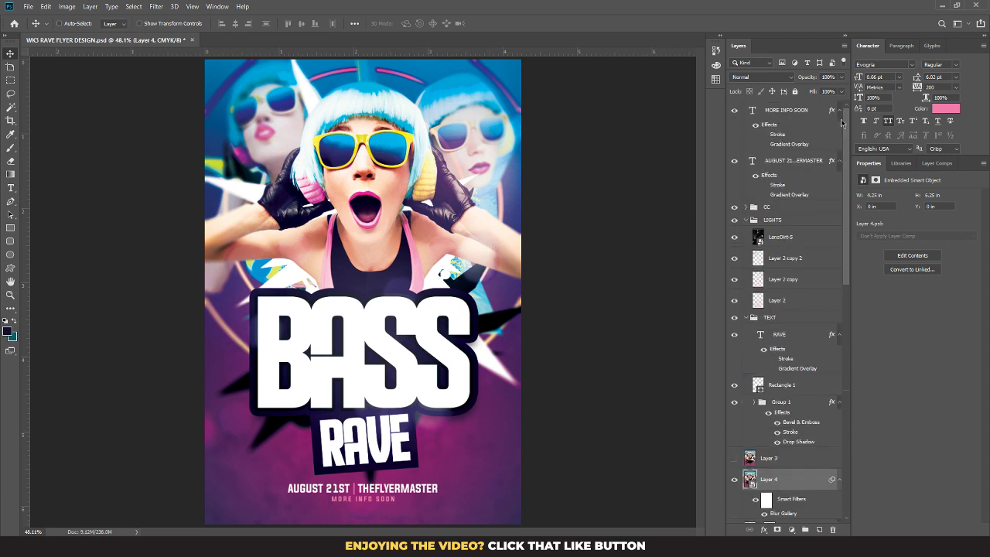
pyautogui.click(793, 112)
pyautogui.click(791, 530)
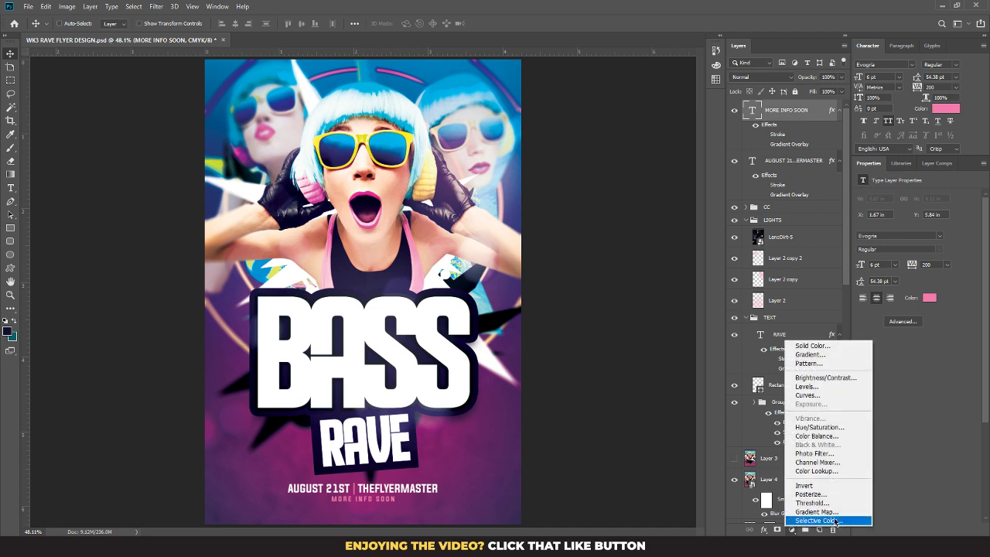
pyautogui.click(747, 210)
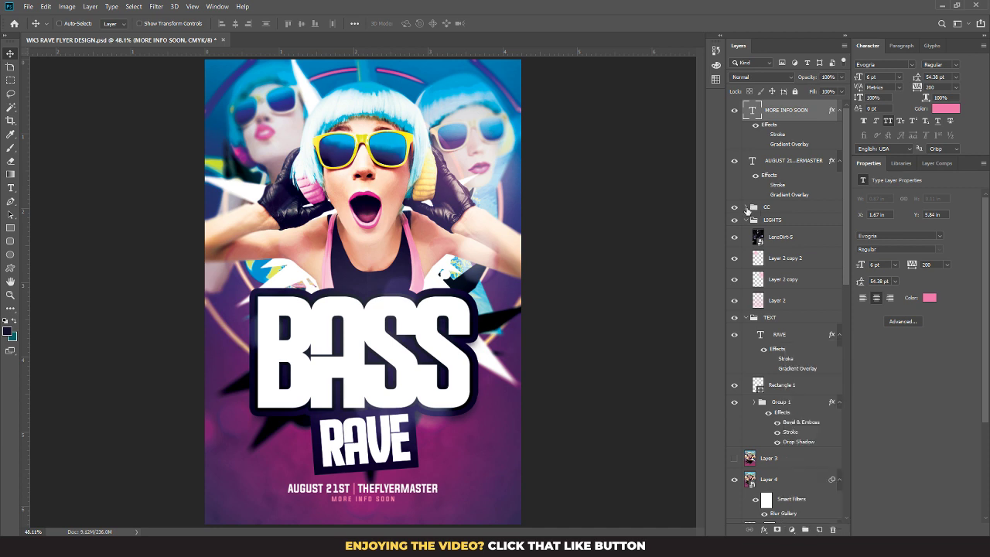
pyautogui.click(746, 209)
pyautogui.click(816, 230)
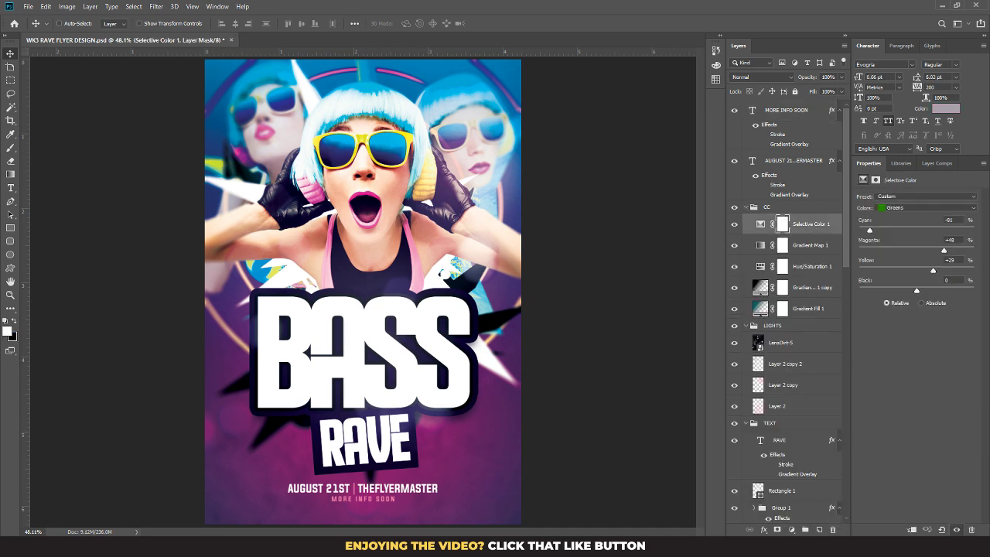
pyautogui.click(791, 530)
pyautogui.click(816, 515)
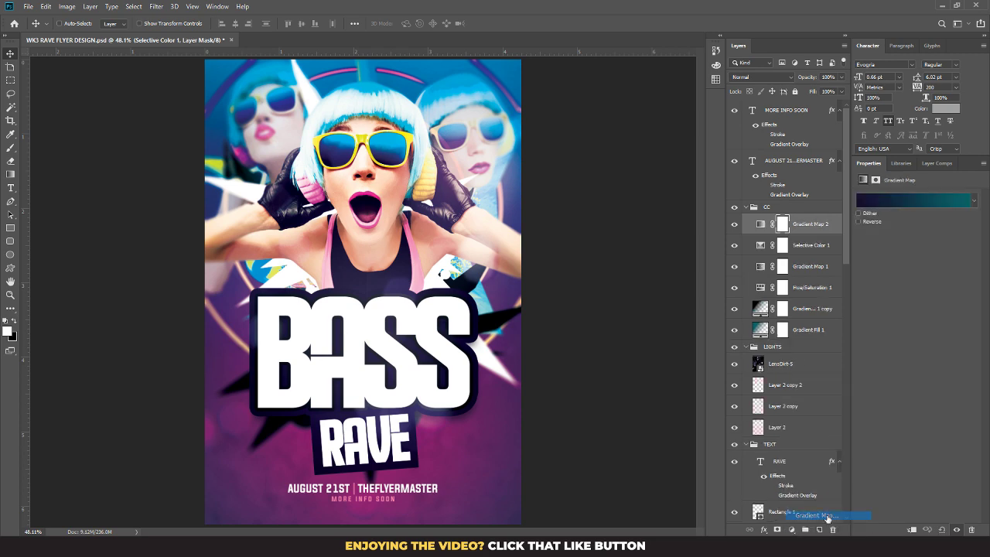
pyautogui.click(912, 201)
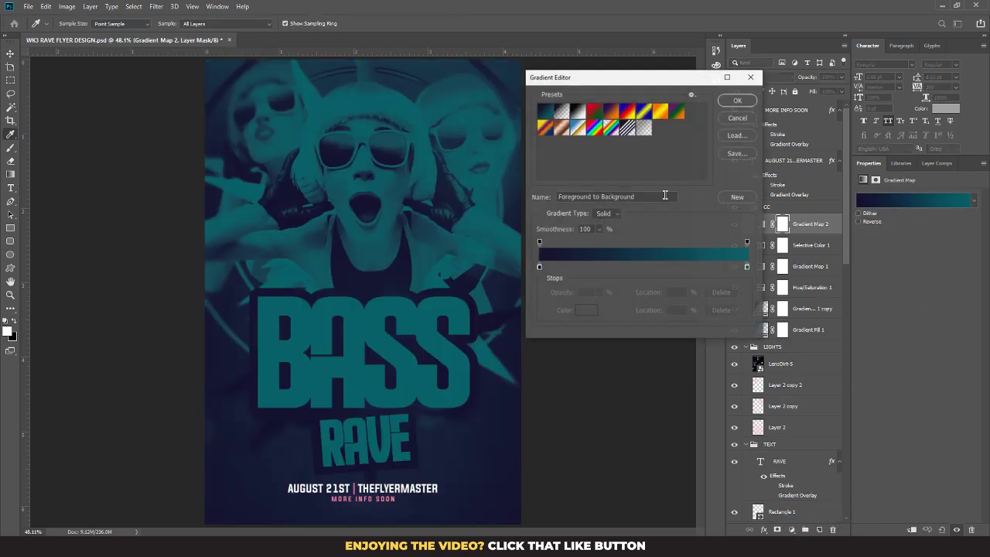
pyautogui.click(577, 110)
pyautogui.click(737, 101)
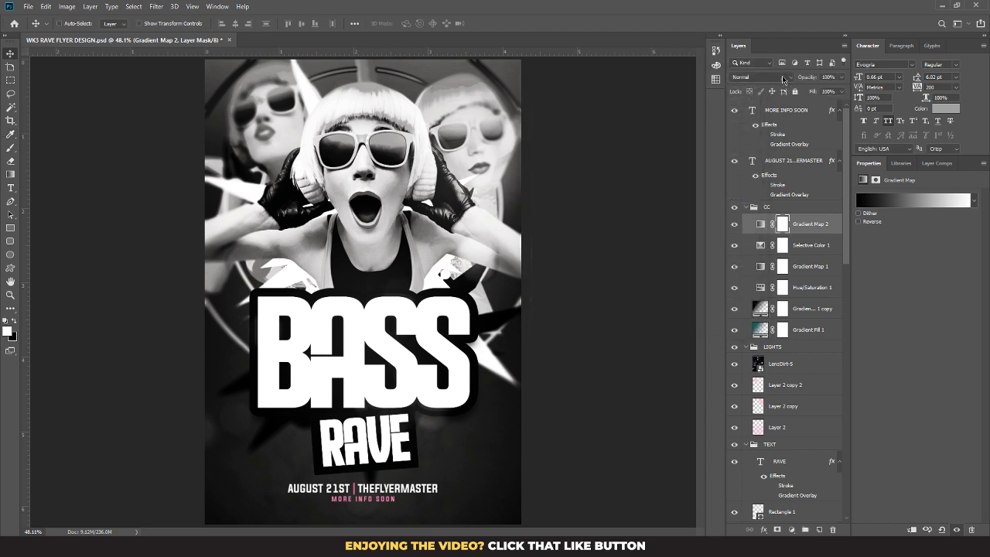
# Step: Try the Luminosity blend mode at 32% opacity on the new gradient map
pyautogui.click(762, 77)
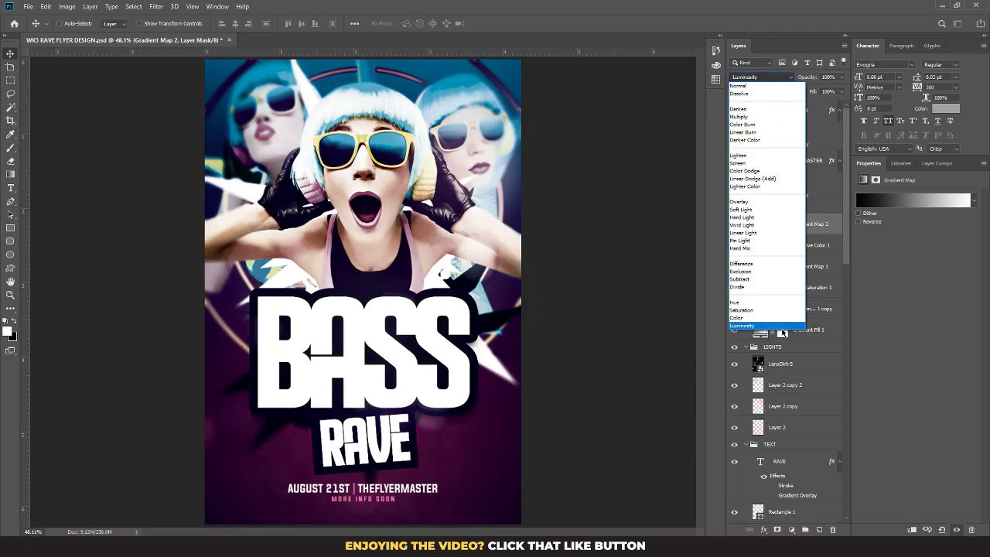
pyautogui.click(780, 327)
pyautogui.click(842, 77)
pyautogui.moveTo(841, 90); pyautogui.dragTo(825, 89)
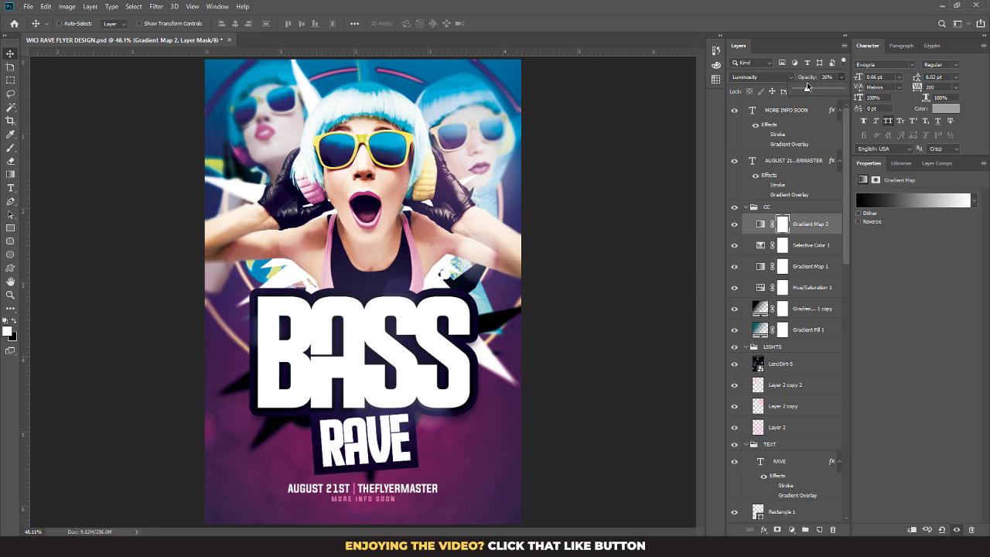
pyautogui.moveTo(806, 85)
pyautogui.mouseDown()
pyautogui.moveTo(795, 86)
pyautogui.moveTo(809, 85)
pyautogui.mouseUp()
# Step: Set the new gradient map to Overlay, fine-tune its opacity, and hide it to compare the artwork
pyautogui.click(770, 77)
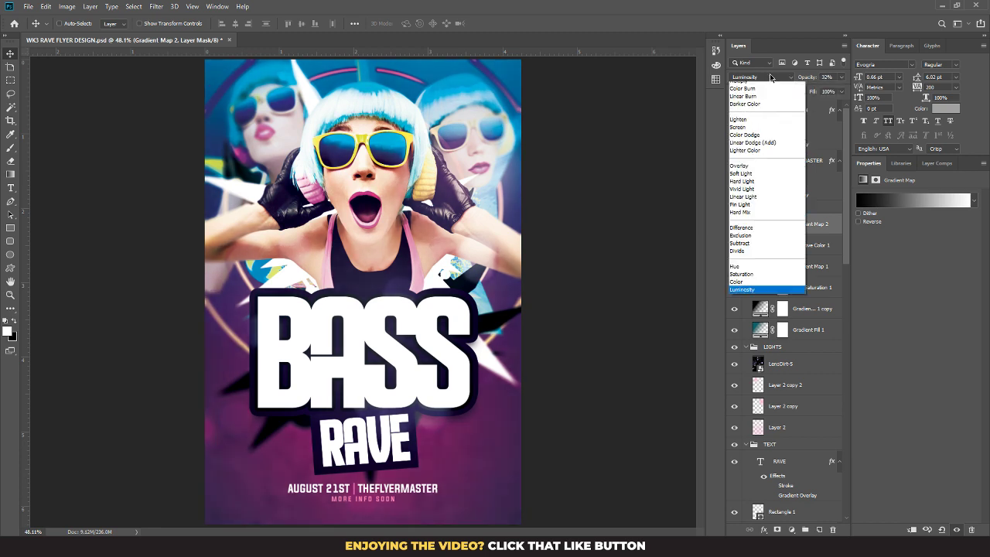
pyautogui.click(749, 204)
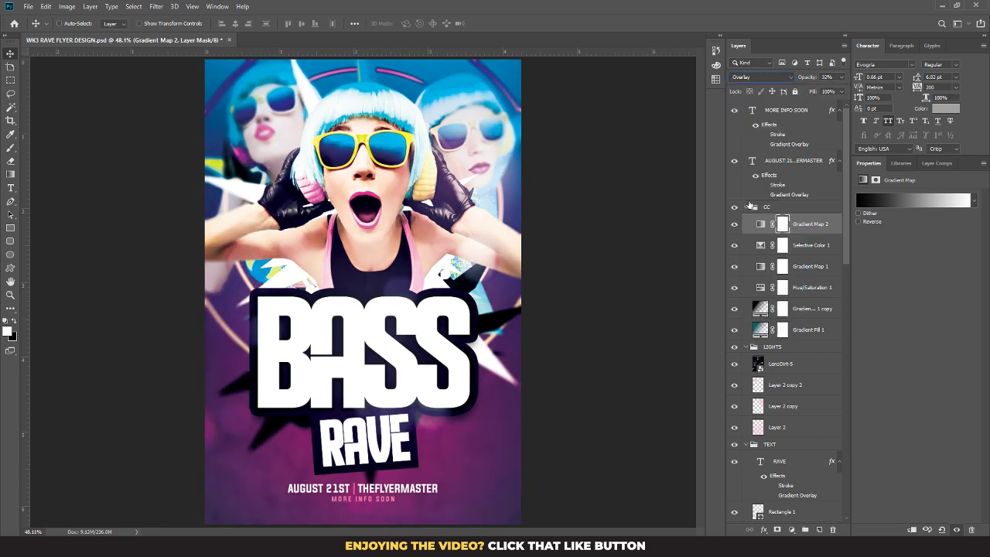
pyautogui.click(838, 78)
pyautogui.moveTo(807, 92)
pyautogui.mouseDown()
pyautogui.moveTo(824, 93)
pyautogui.moveTo(812, 92)
pyautogui.mouseUp()
pyautogui.click(847, 127)
pyautogui.click(734, 224)
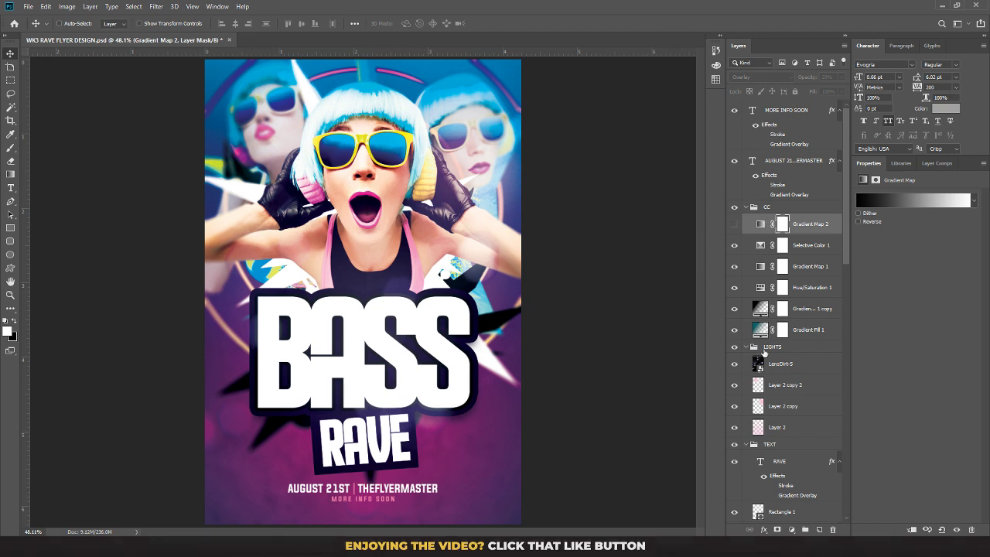
# Step: Duplicate Layer 4 and turn off the Blur Gallery filter on the copy
pyautogui.scroll(-8, 765, 278)
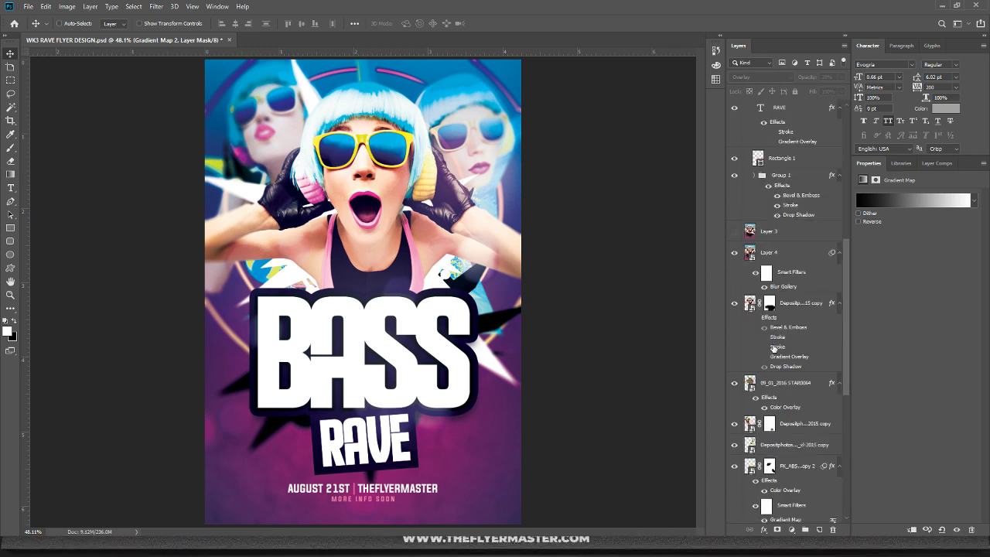
pyautogui.click(749, 252)
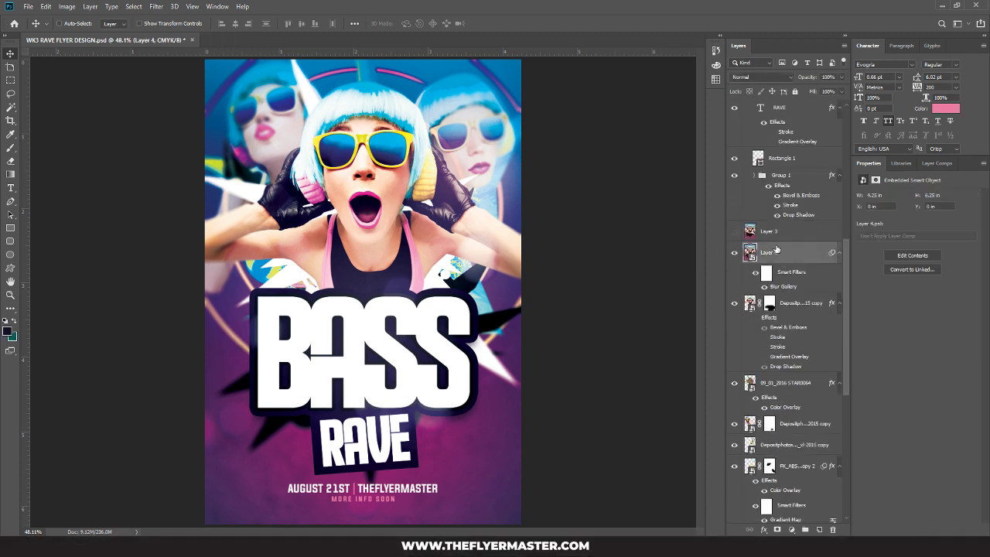
pyautogui.click(840, 79)
pyautogui.moveTo(841, 85)
pyautogui.mouseDown()
pyautogui.moveTo(821, 88)
pyautogui.moveTo(848, 95)
pyautogui.mouseUp()
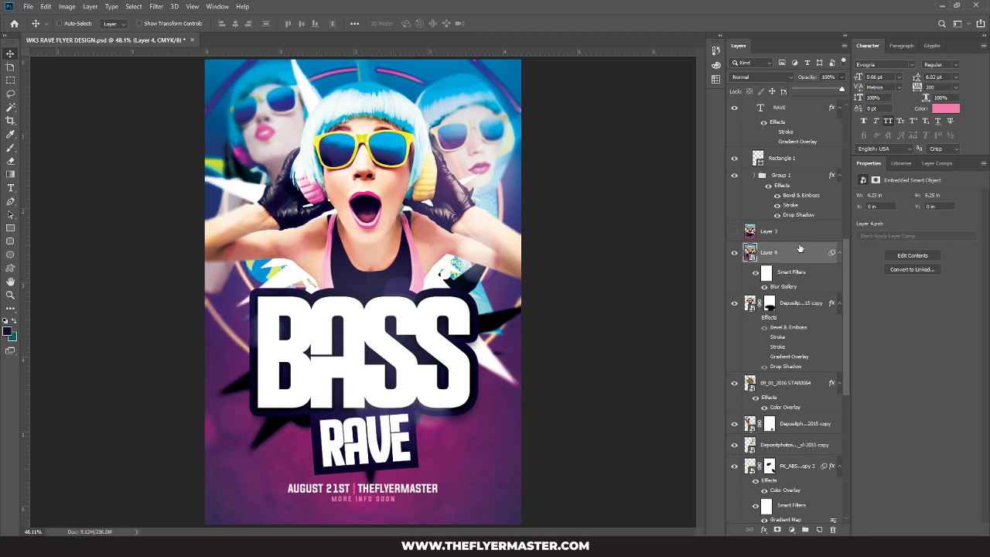
pyautogui.click(156, 6)
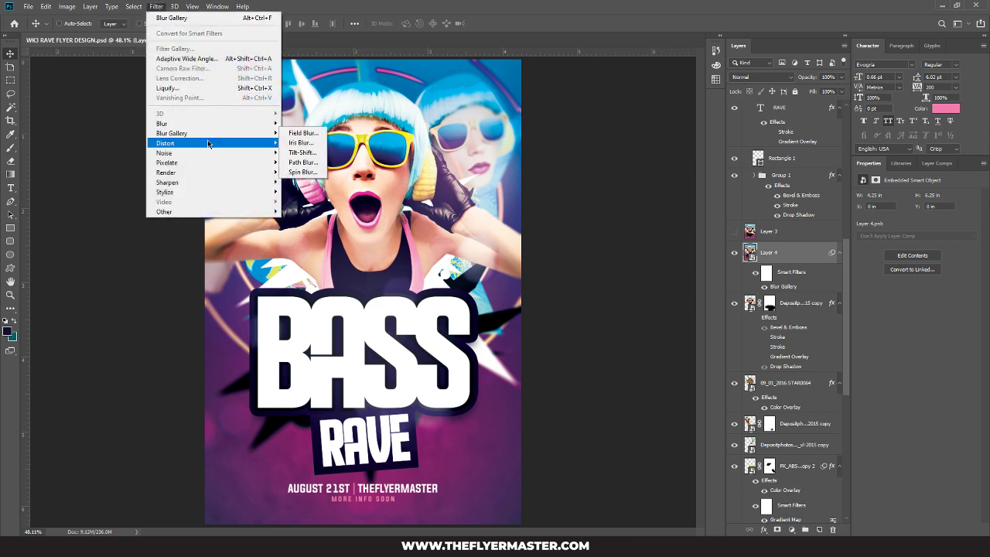
pyautogui.moveTo(207, 143)
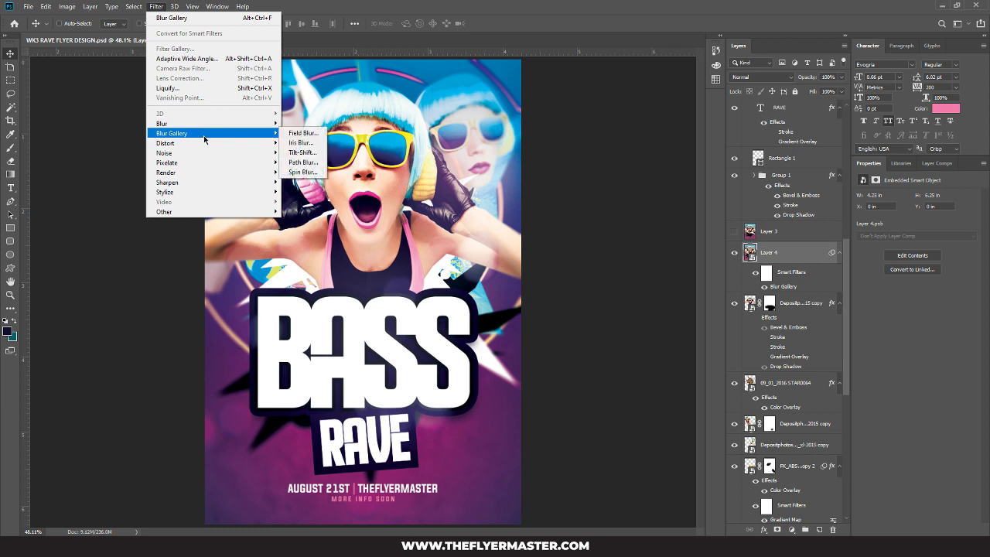
pyautogui.moveTo(225, 190)
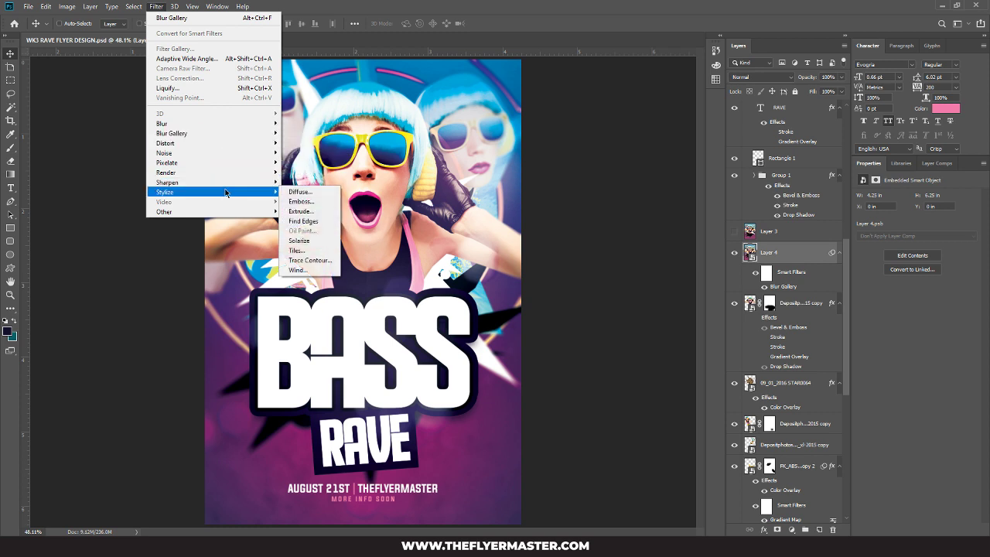
pyautogui.click(840, 283)
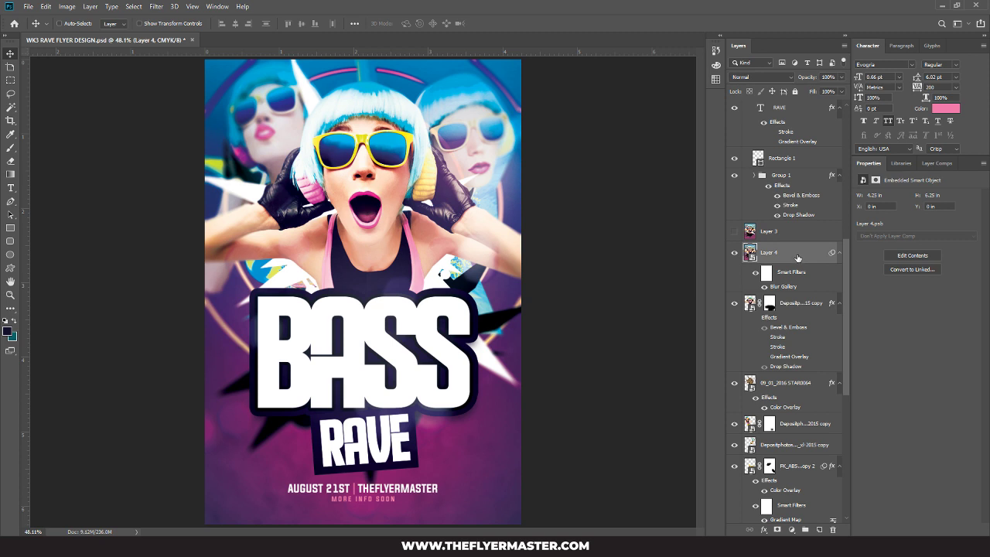
pyautogui.hotkey('ctrl', 'j')
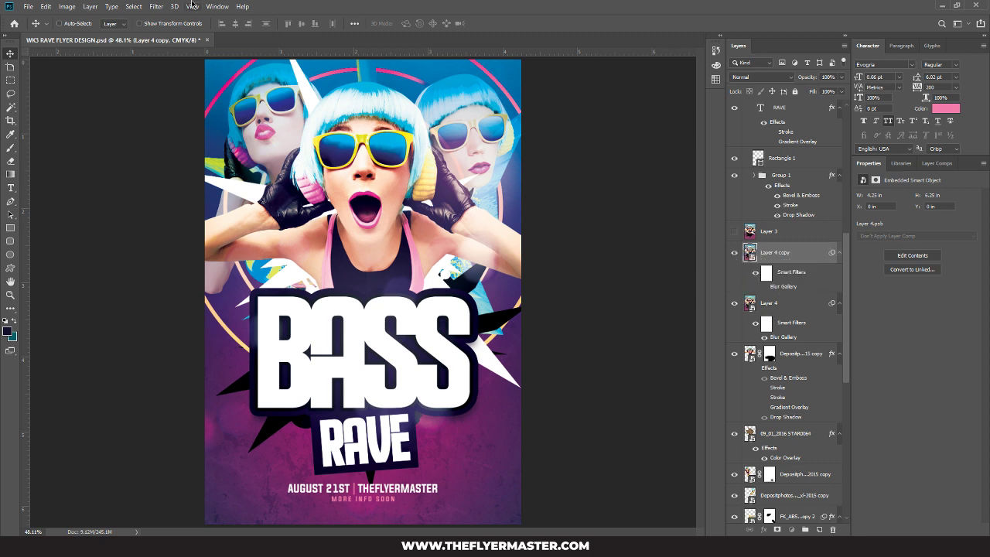
# Step: Apply Smart Sharpen to the Layer 4 copy with an amount of 314% and a radius of 14 px
pyautogui.click(157, 6)
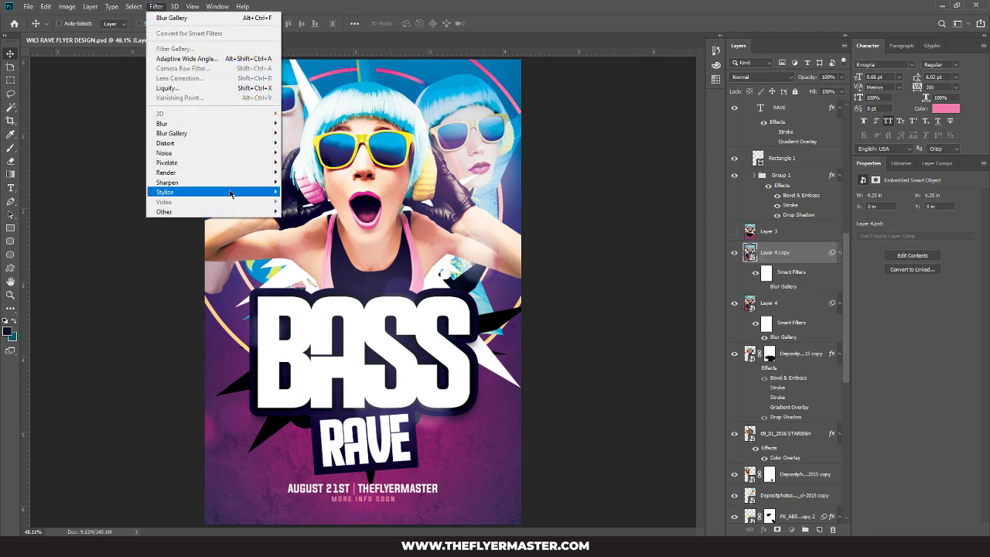
pyautogui.moveTo(239, 193)
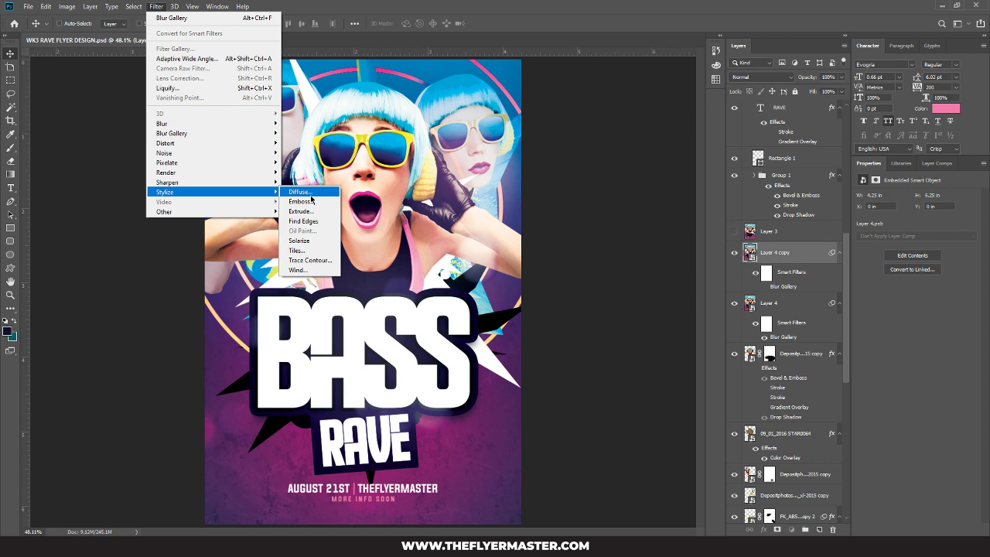
pyautogui.moveTo(264, 183)
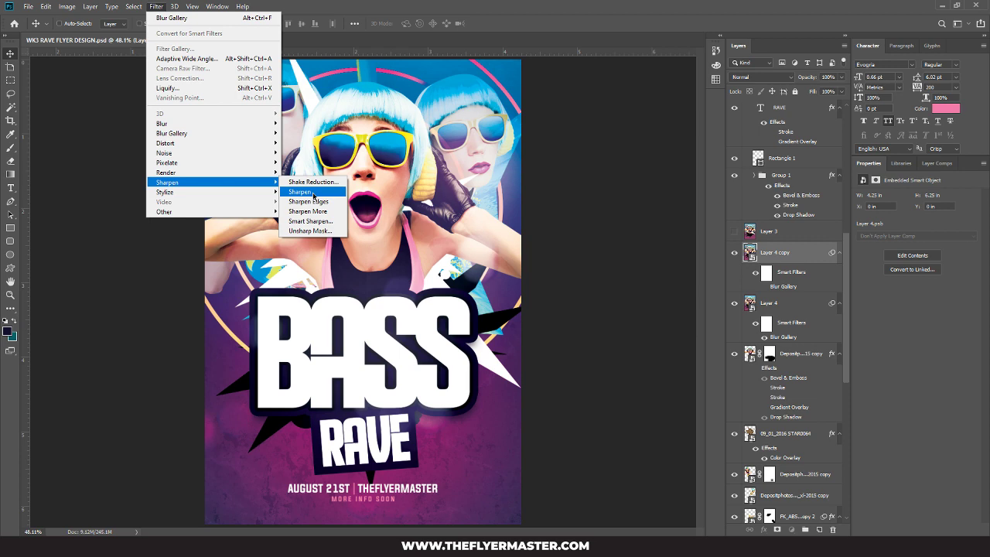
pyautogui.click(310, 221)
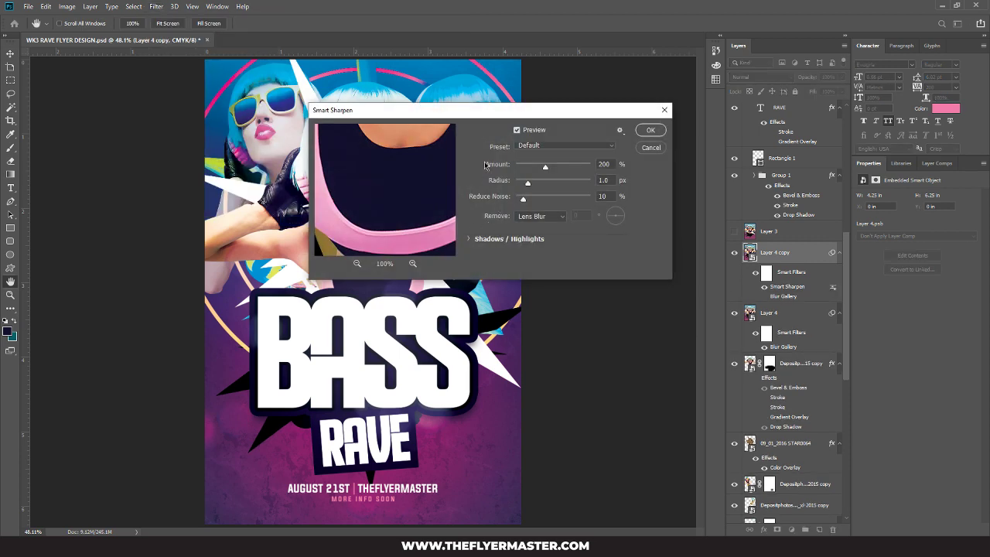
pyautogui.moveTo(391, 151); pyautogui.dragTo(374, 244)
pyautogui.moveTo(545, 167); pyautogui.dragTo(564, 188)
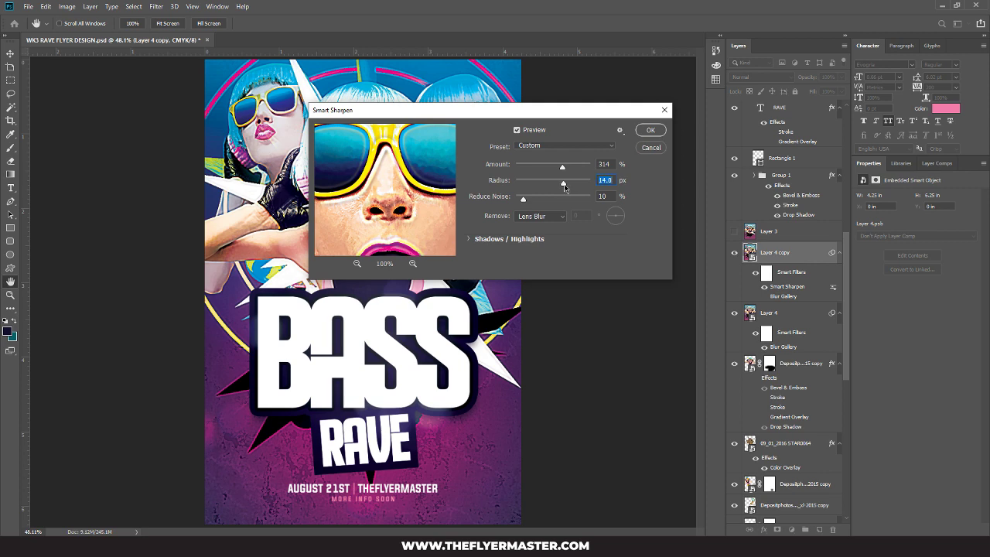
pyautogui.click(648, 130)
# Step: Try the Darken, Multiply and Lighten blend modes on the Layer 4 copy, and return it to Normal
pyautogui.click(752, 81)
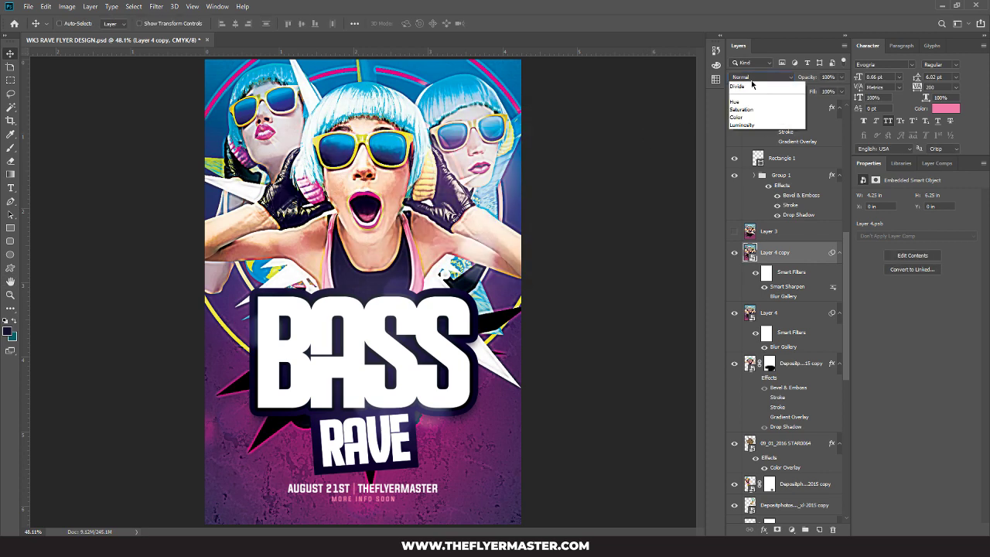
pyautogui.click(752, 80)
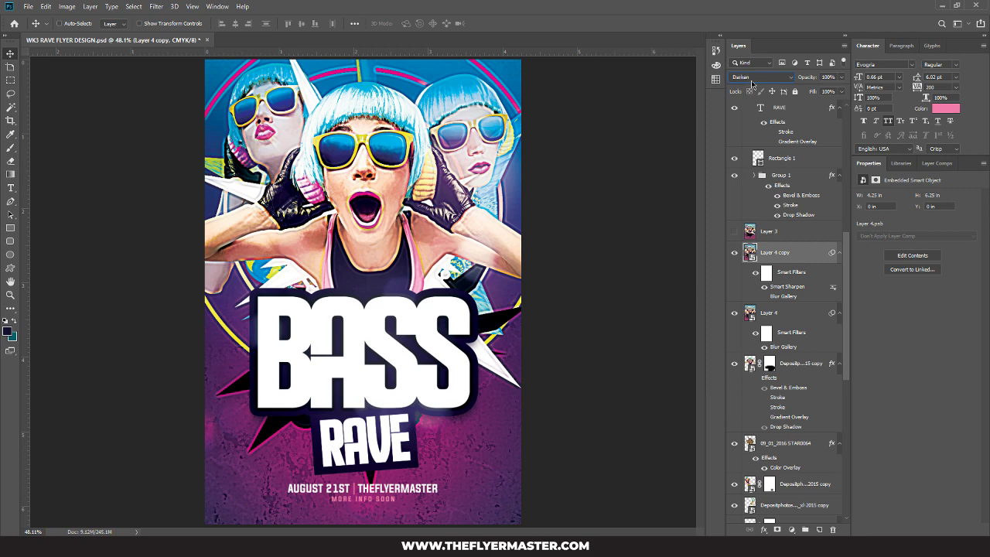
pyautogui.scroll(-1, 751, 81)
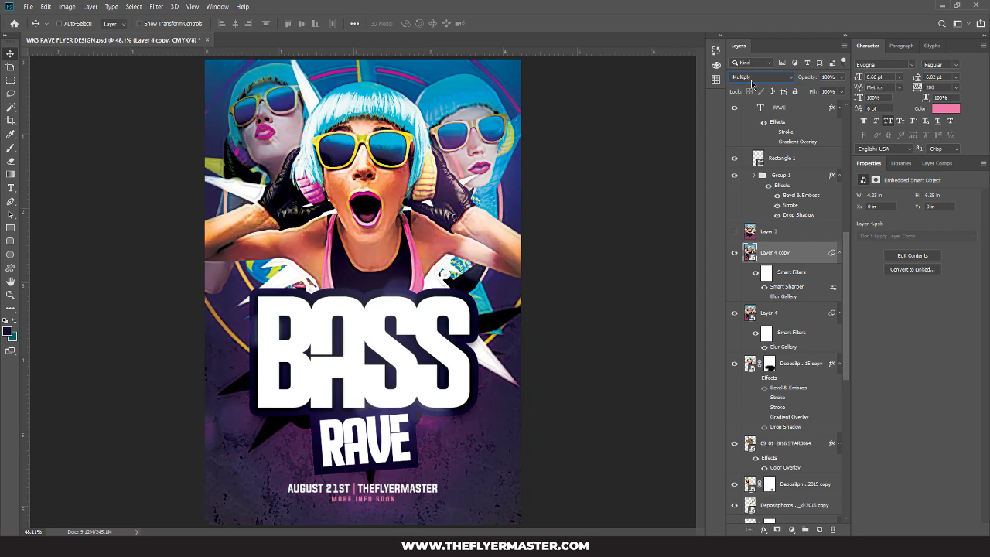
pyautogui.scroll(-1, 752, 80)
pyautogui.scroll(-3, 752, 80)
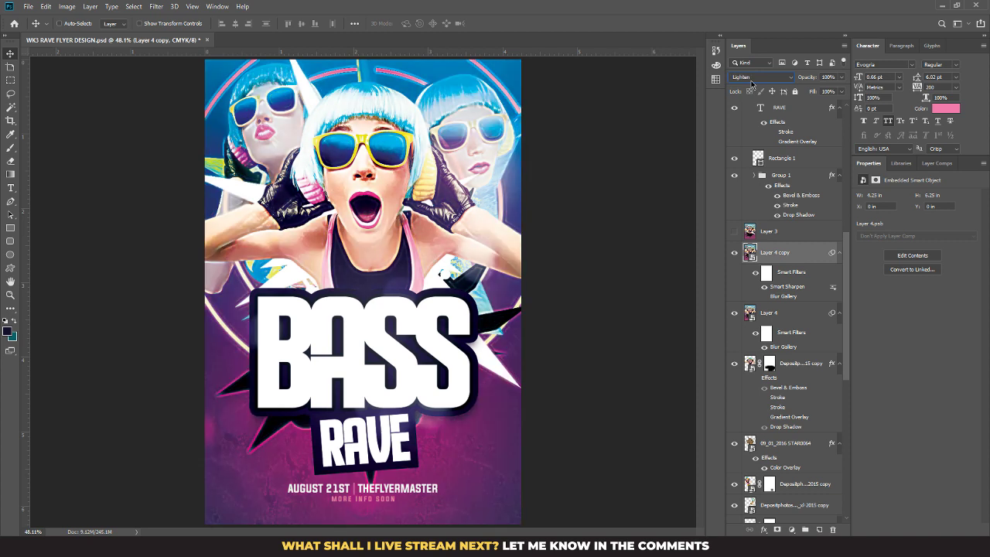
pyautogui.click(841, 78)
pyautogui.click(762, 76)
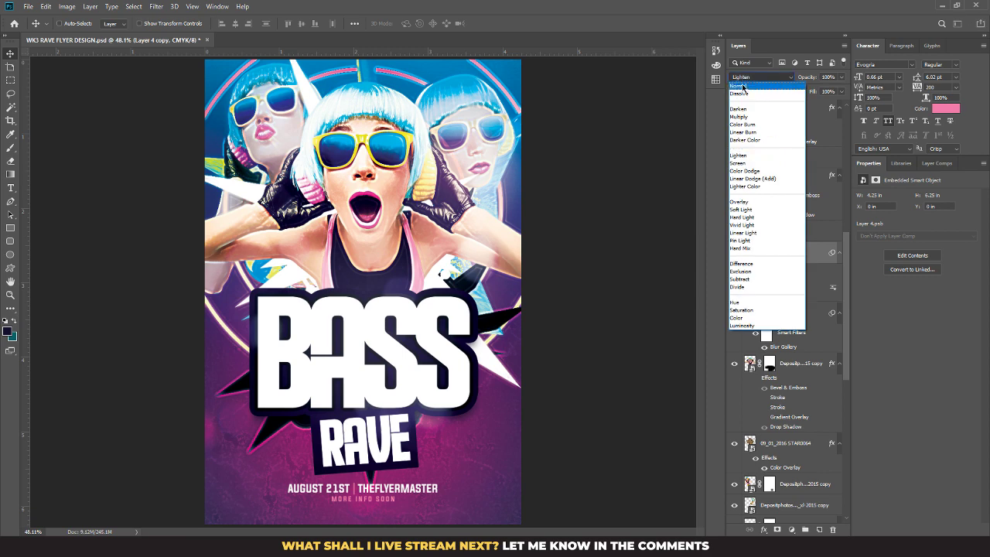
pyautogui.click(746, 87)
# Step: Exclude the cyan, yellow and black channels from the Layer 4 copy's advanced blending, keeping only magenta
pyautogui.doubleClick(801, 262)
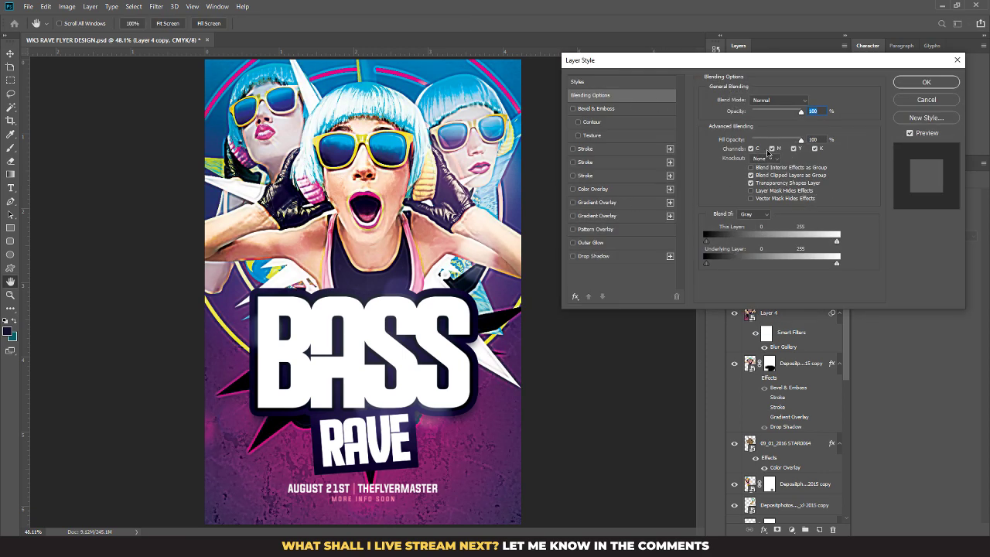
pyautogui.click(750, 148)
pyautogui.click(794, 149)
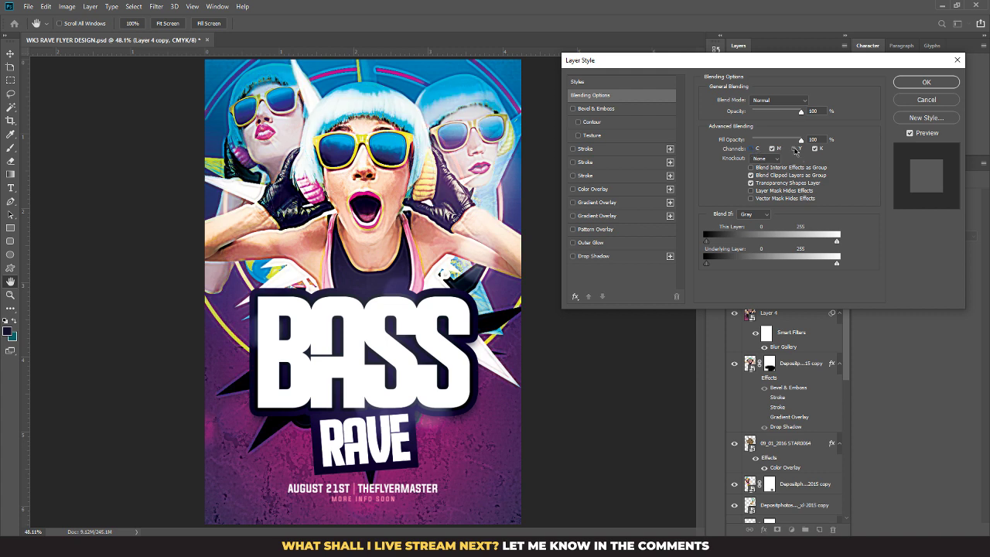
pyautogui.click(814, 150)
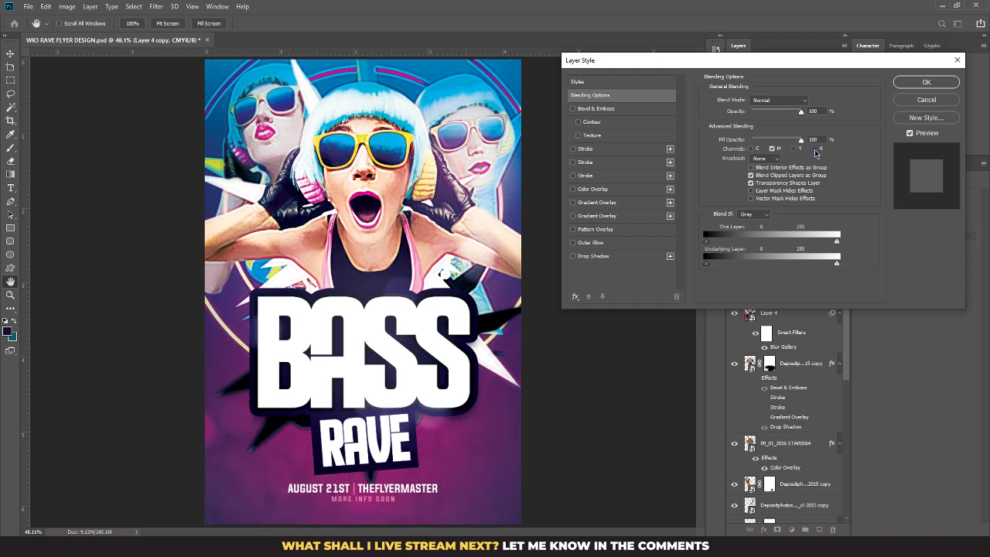
pyautogui.click(913, 82)
# Step: Try the darkening and lightening blend modes on the magenta-only Layer 4 copy, from Multiply through Color Dodge to Overlay
pyautogui.click(762, 77)
pyautogui.click(753, 98)
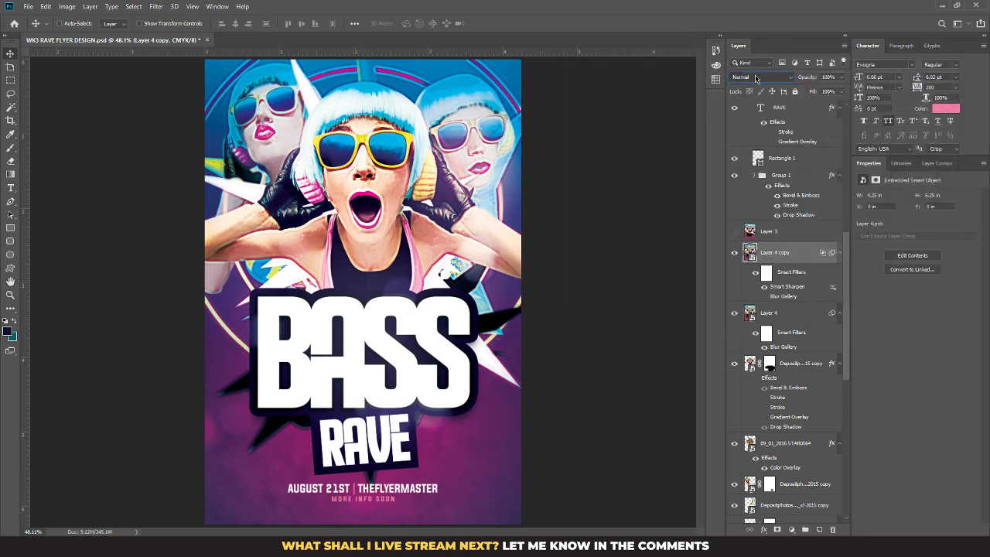
pyautogui.scroll(-1, 750, 77)
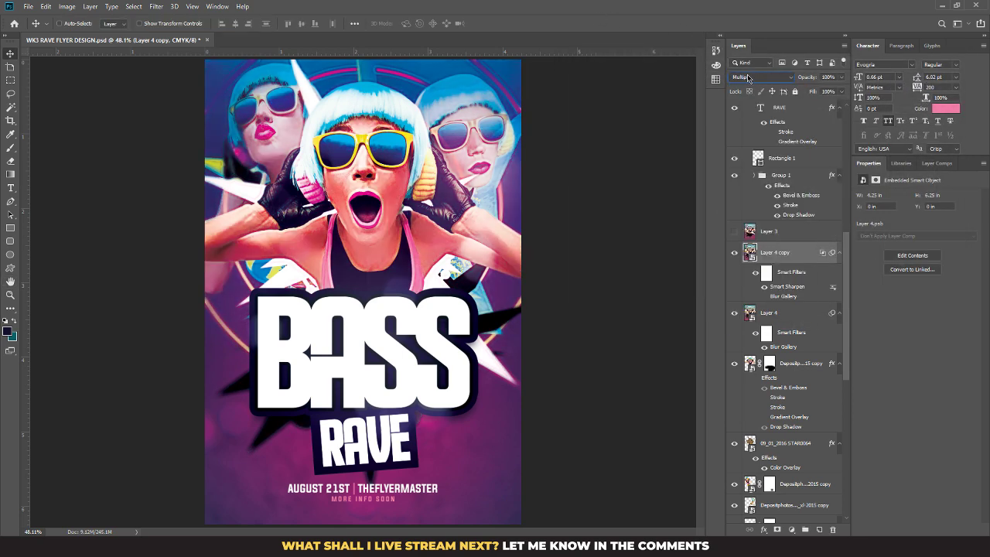
pyautogui.scroll(-1, 748, 79)
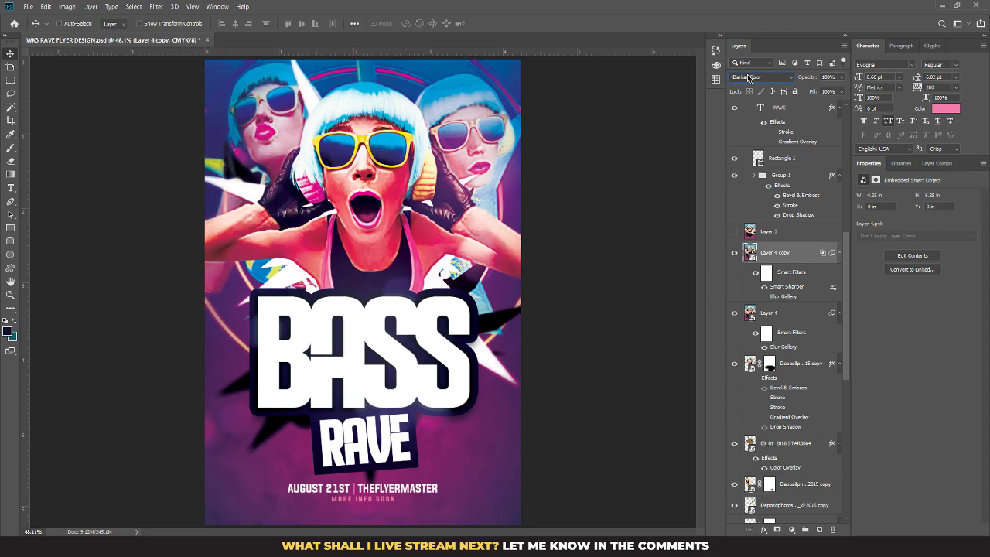
pyautogui.scroll(-1, 748, 78)
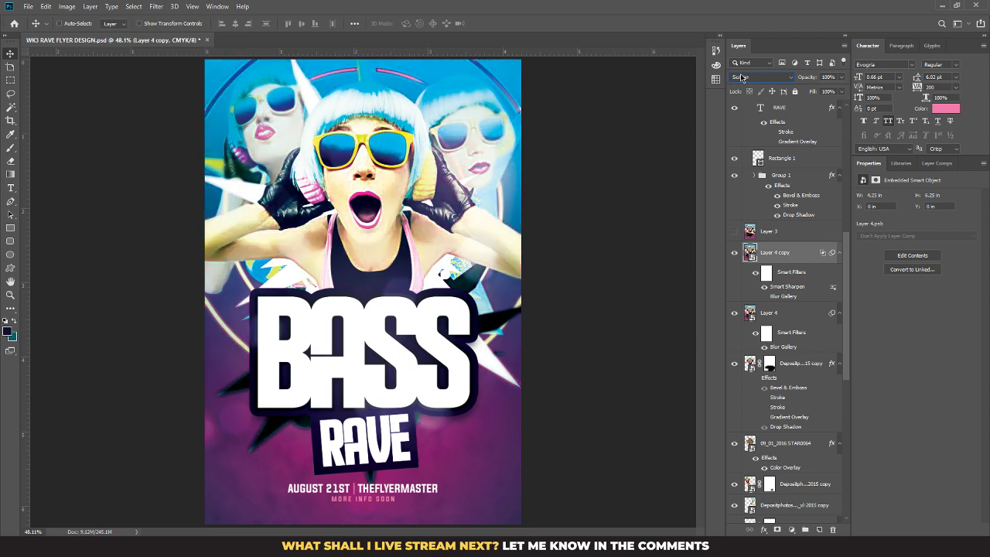
pyautogui.scroll(-3, 788, 84)
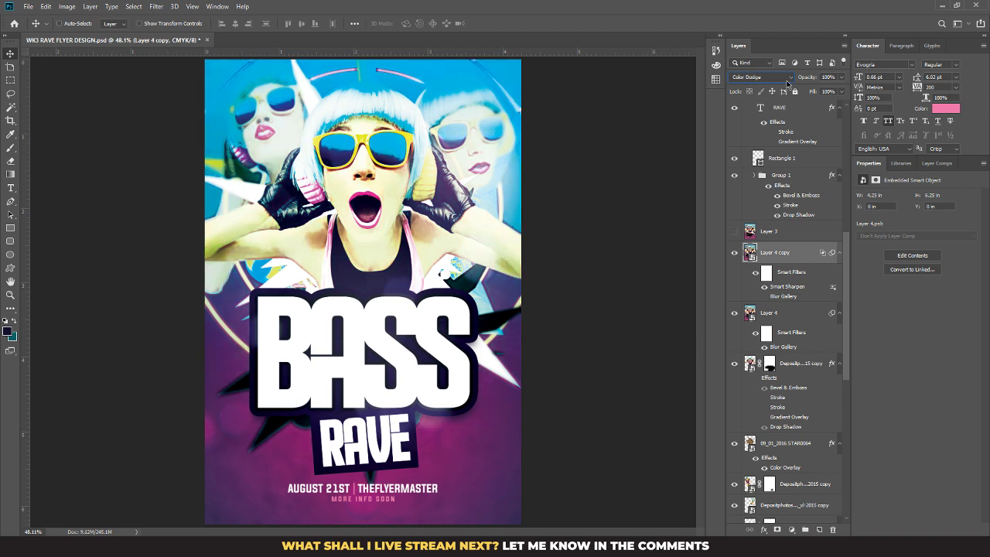
pyautogui.scroll(-3, 787, 84)
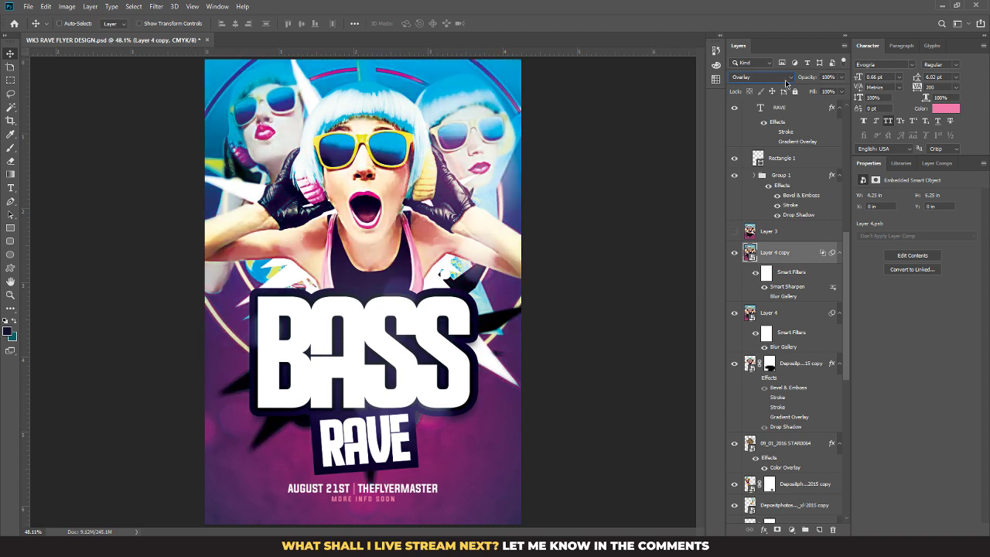
# Step: Try Pin Light, Exclusion and Hue on the Layer 4 copy, then Saturation at reduced opacity
pyautogui.scroll(-1, 786, 83)
pyautogui.scroll(-1, 784, 83)
pyautogui.scroll(-1, 783, 83)
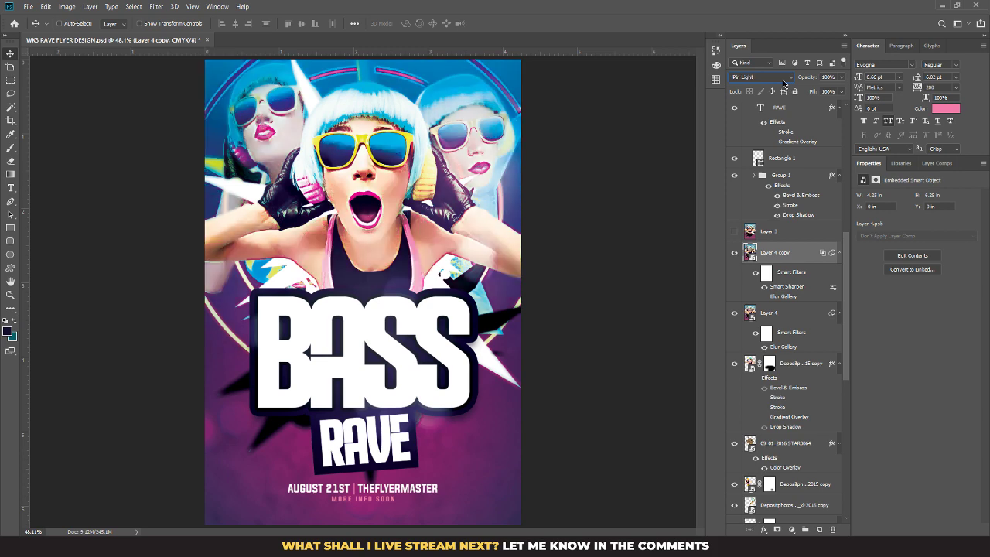
pyautogui.scroll(-1, 784, 83)
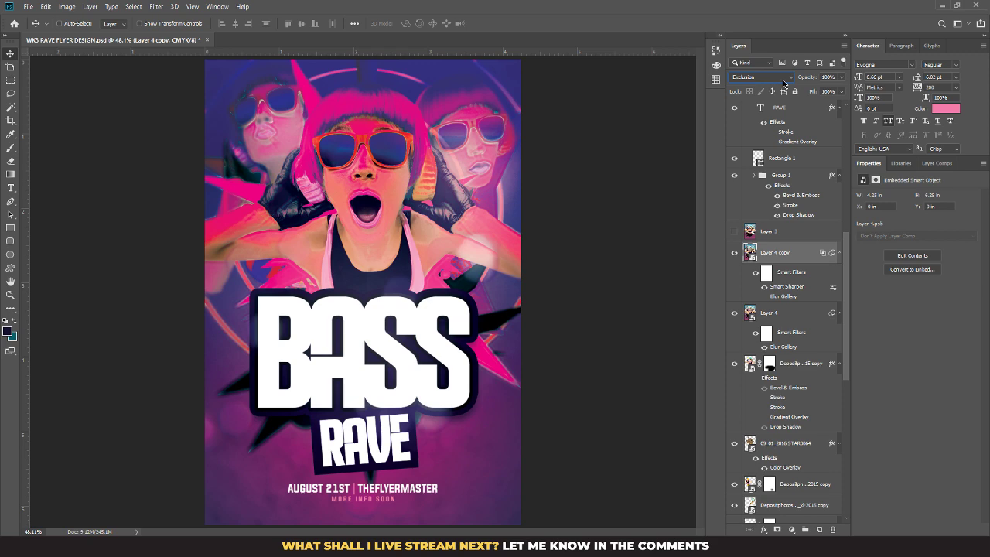
pyautogui.scroll(-1, 783, 82)
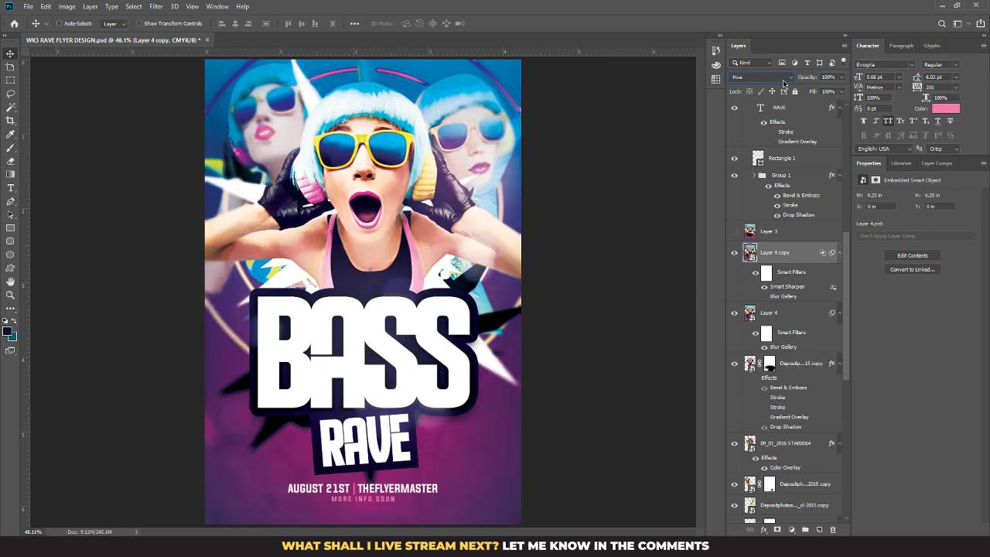
pyautogui.scroll(-1, 785, 84)
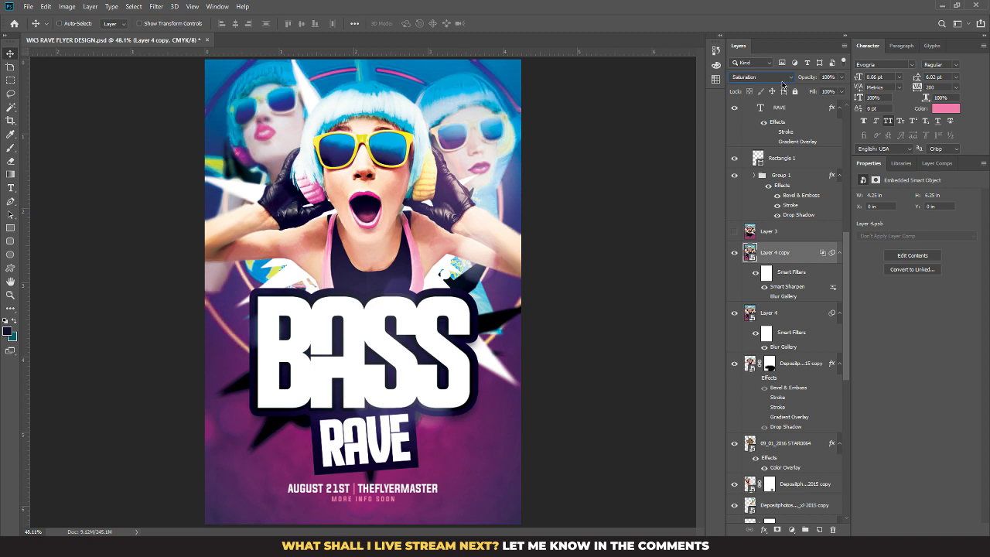
pyautogui.click(842, 78)
pyautogui.moveTo(843, 88); pyautogui.dragTo(816, 90)
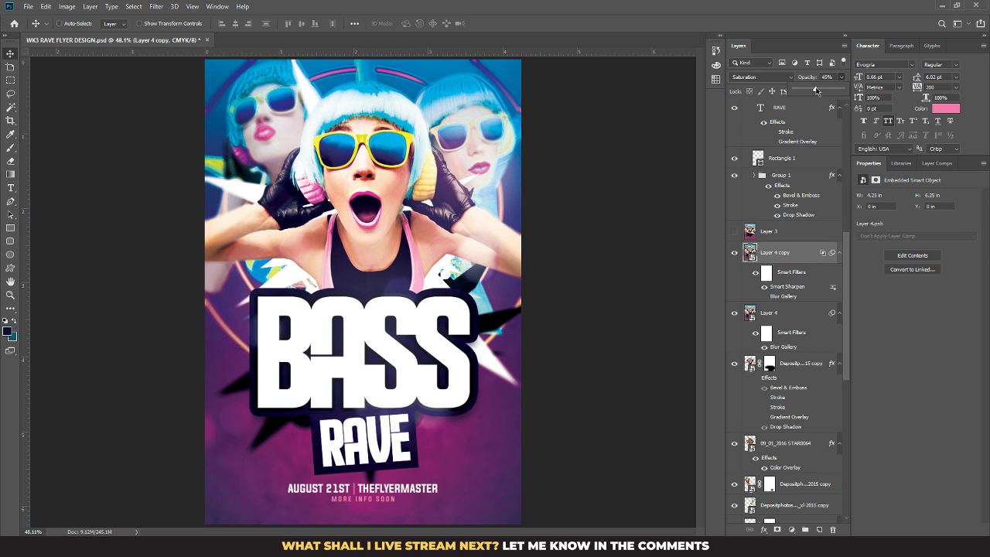
# Step: Set the Layer 4 copy to Hue at 35% opacity and toggle its visibility to compare the artwork
pyautogui.click(765, 78)
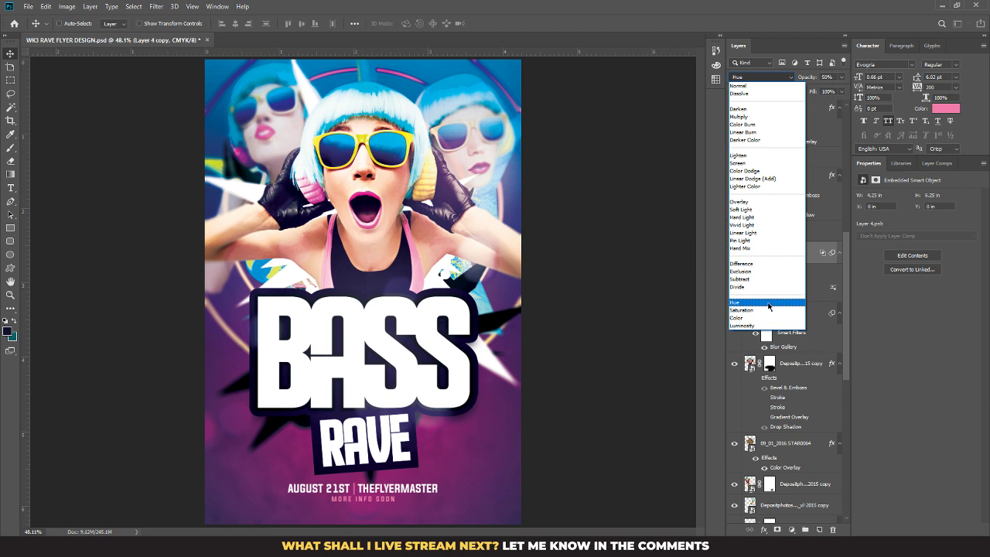
pyautogui.click(767, 303)
pyautogui.click(842, 77)
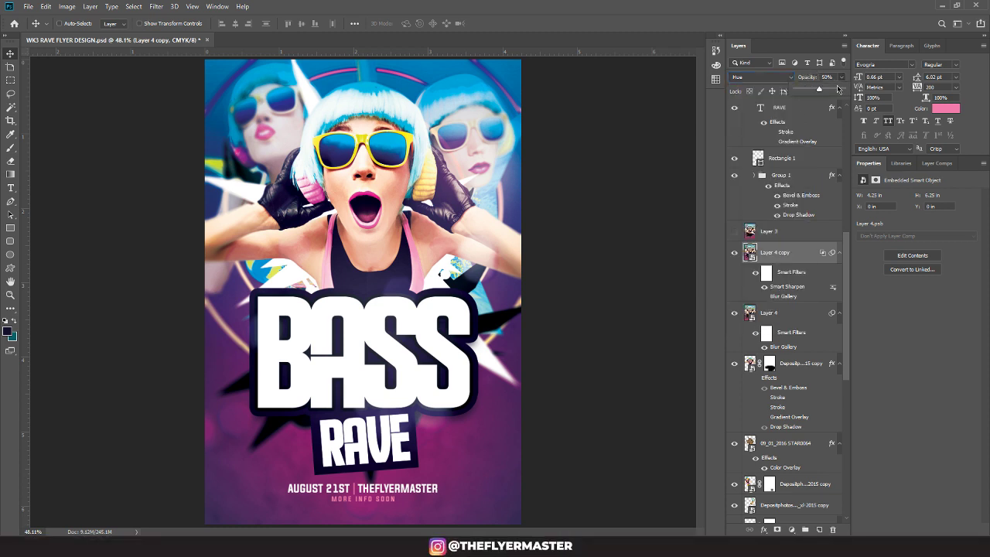
pyautogui.moveTo(818, 88)
pyautogui.mouseDown()
pyautogui.moveTo(843, 90)
pyautogui.moveTo(811, 90)
pyautogui.mouseUp()
pyautogui.click(730, 259)
pyautogui.click(733, 257)
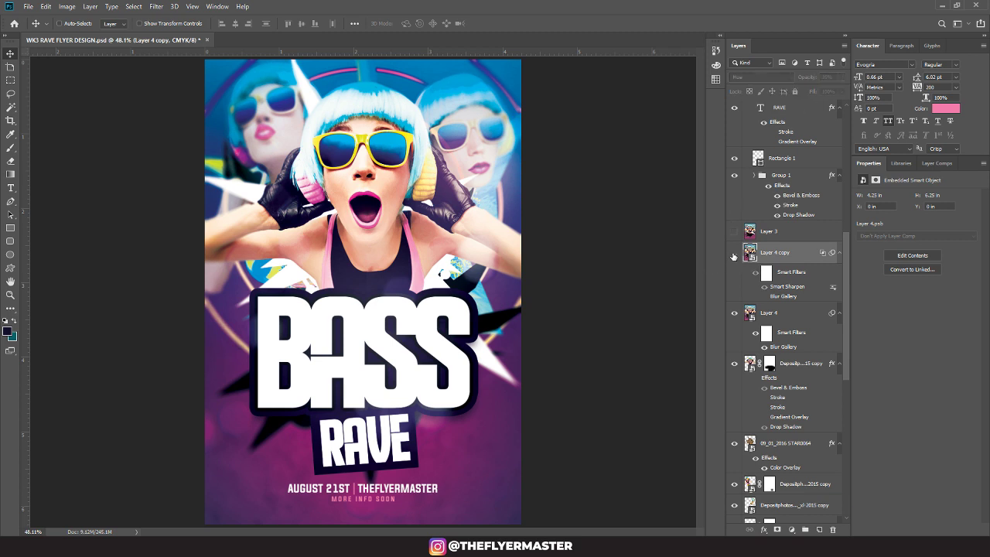
pyautogui.click(735, 255)
# Step: Return the Layer 4 copy to Normal, lower its opacity further, and hide it after comparing the artwork
pyautogui.click(750, 77)
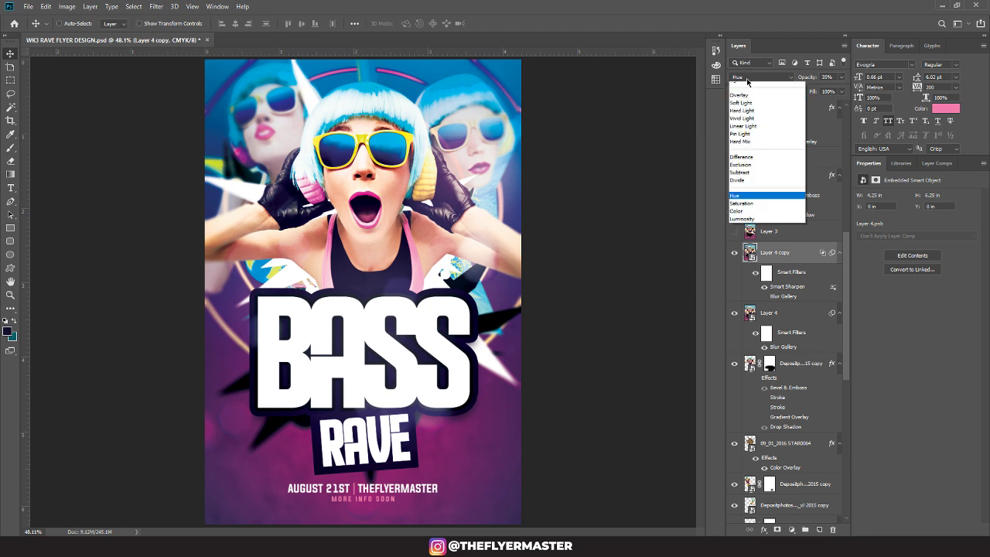
pyautogui.click(743, 91)
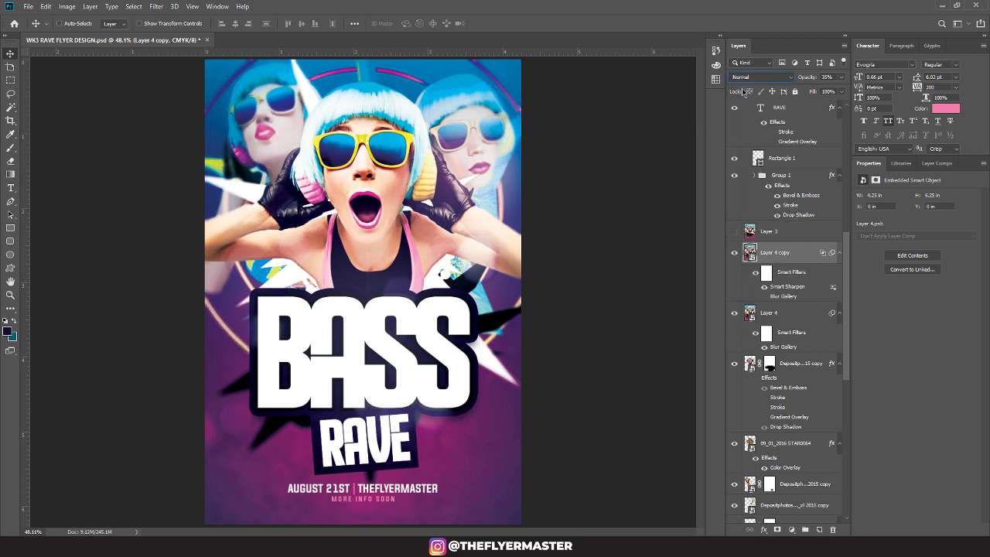
pyautogui.click(841, 77)
pyautogui.moveTo(814, 91)
pyautogui.mouseDown()
pyautogui.moveTo(823, 91)
pyautogui.moveTo(803, 90)
pyautogui.mouseUp()
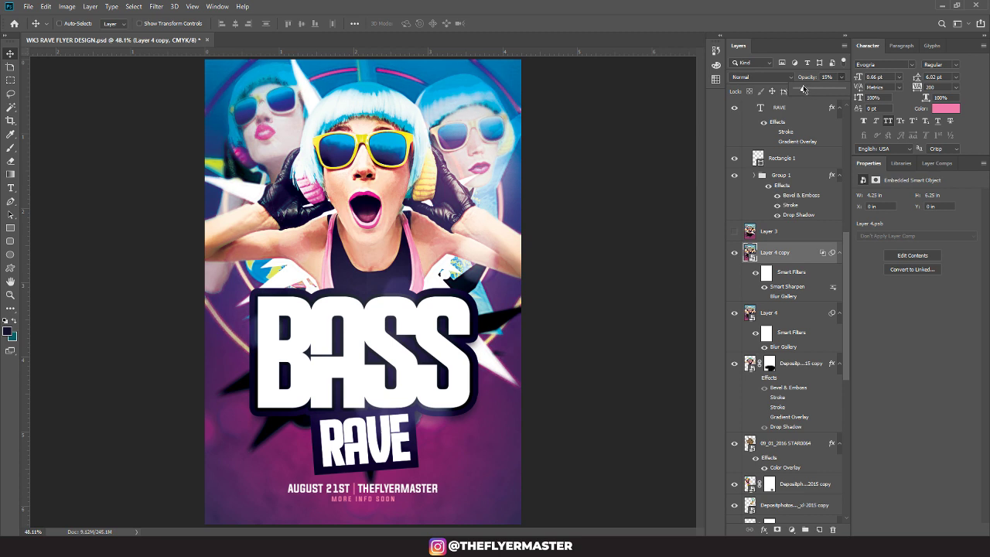
pyautogui.click(734, 255)
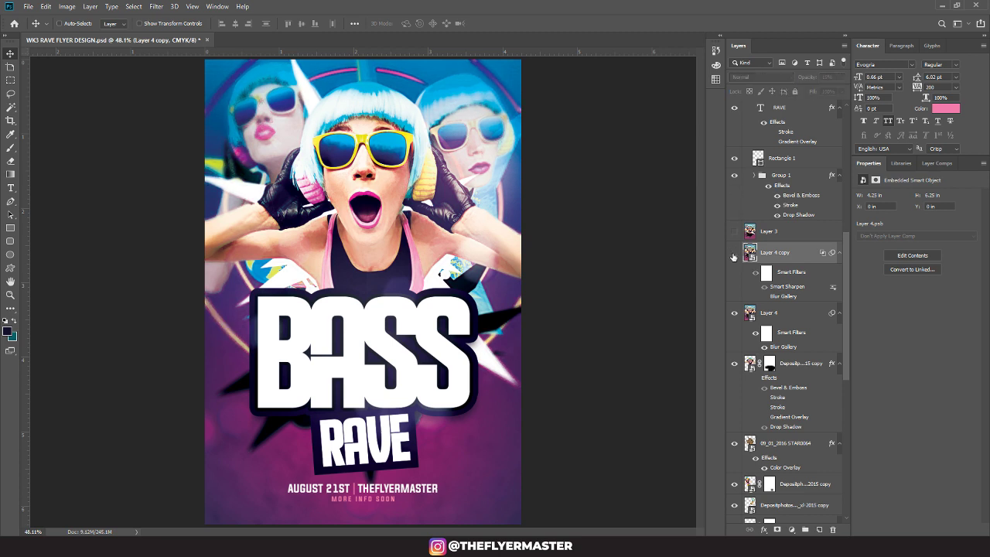
pyautogui.click(733, 255)
pyautogui.click(733, 253)
# Step: Add a Hue/Saturation adjustment above Gradient Map 2 in the CC group with saturation at +30
pyautogui.moveTo(847, 259); pyautogui.dragTo(845, 110)
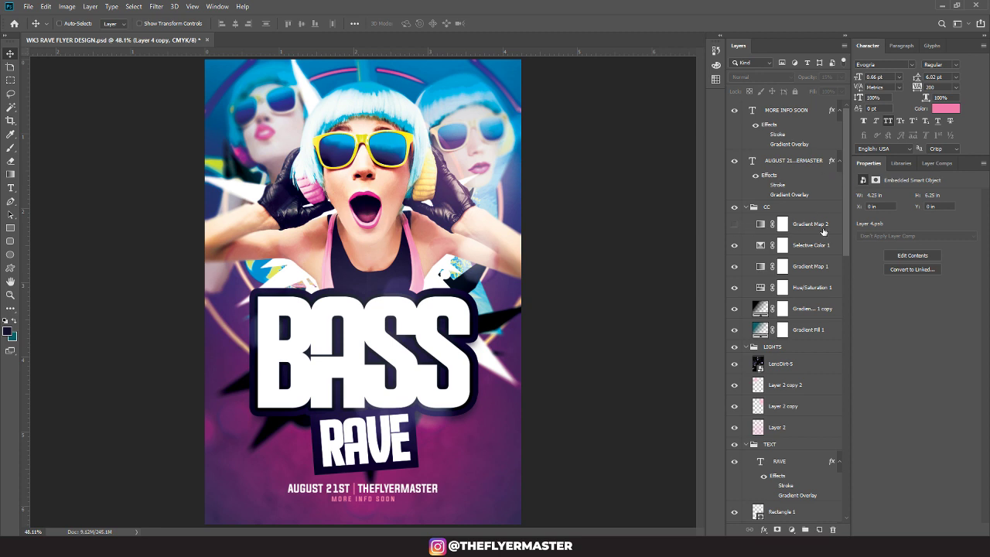
pyautogui.click(819, 229)
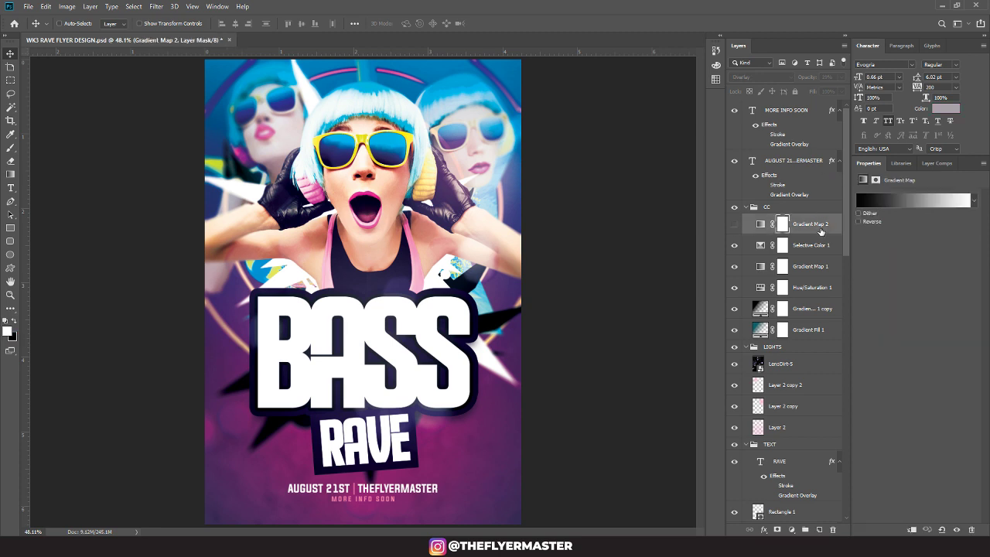
pyautogui.click(792, 530)
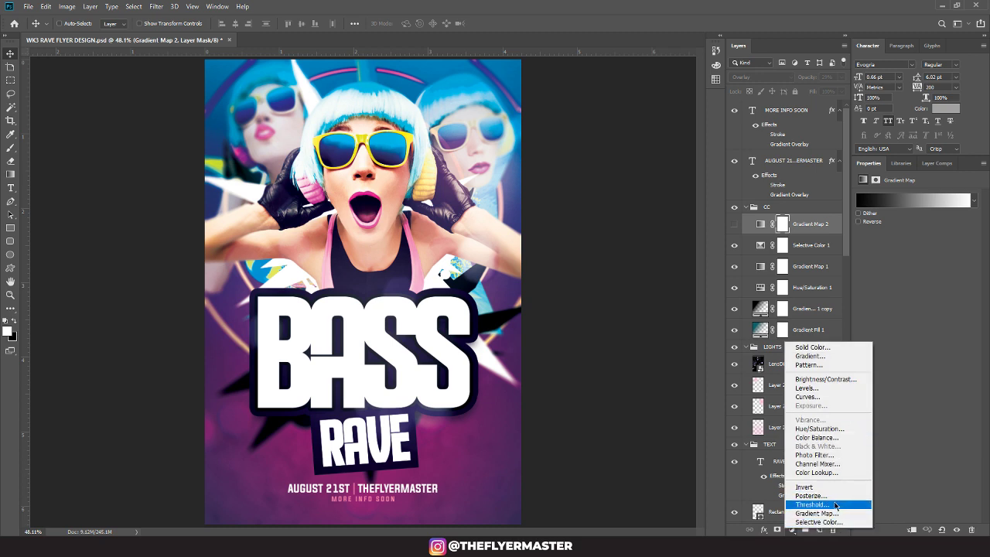
pyautogui.click(818, 428)
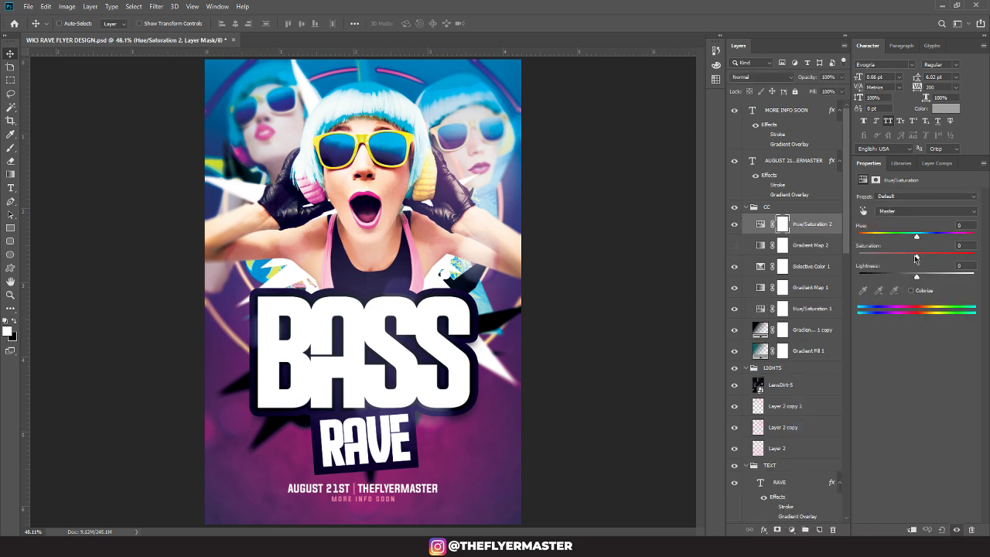
pyautogui.moveTo(916, 258); pyautogui.dragTo(915, 236)
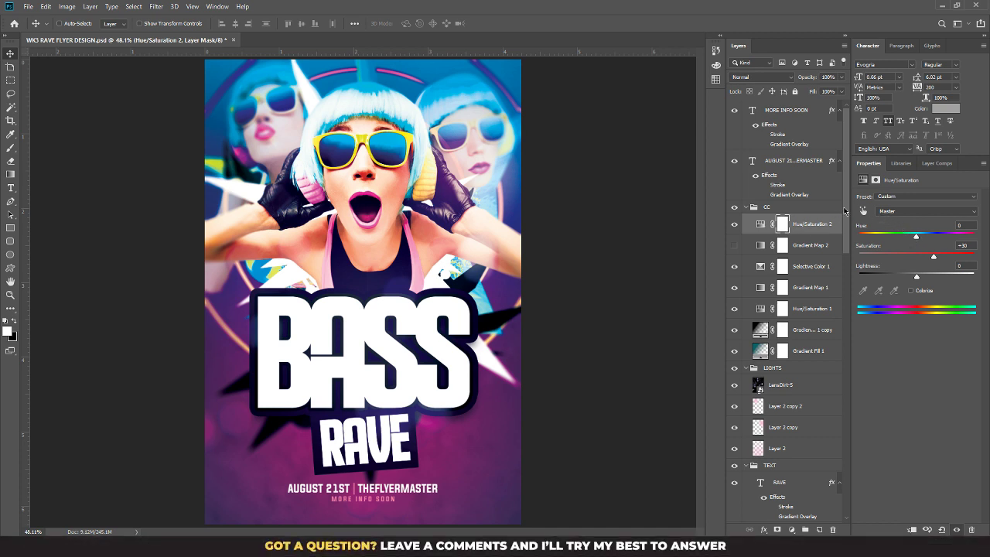
# Step: Delete the hidden Layer 3 and Layer 4 copy layers
pyautogui.moveTo(845, 213); pyautogui.dragTo(869, 327)
pyautogui.click(790, 271)
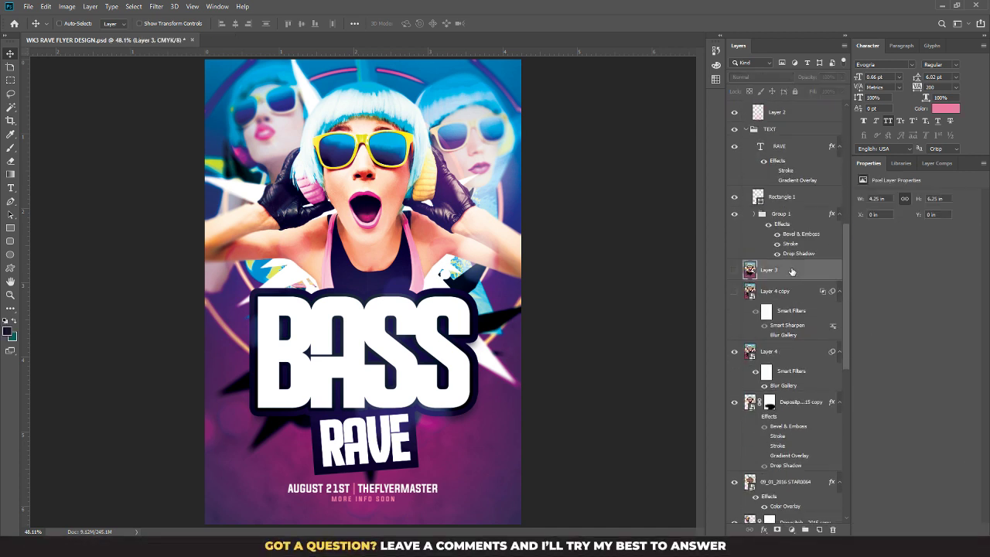
pyautogui.press('Delete')
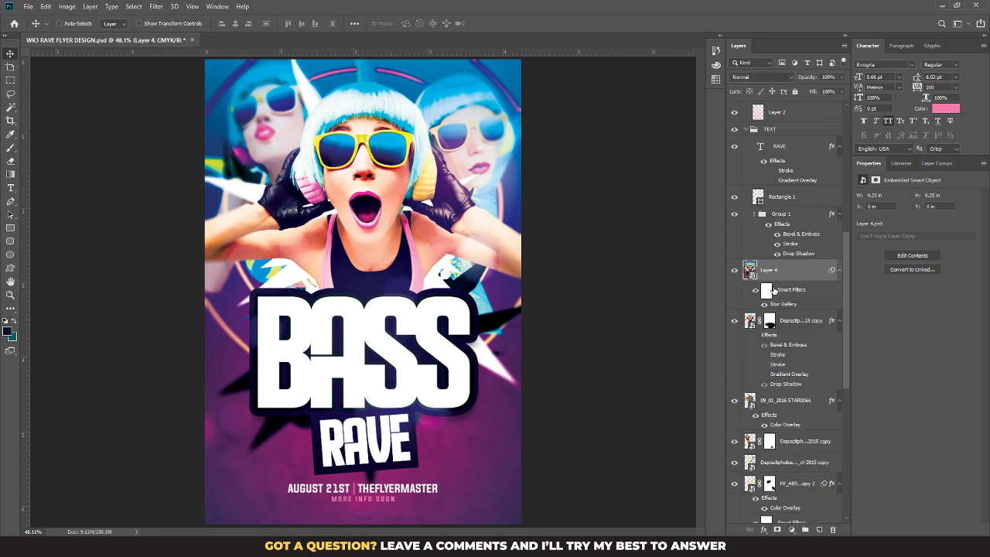
# Step: Widen Layer 4's Iris Blur ellipse beyond the flyer's sides, shift its centre up to the model's mouth, and compare the layer's visibility
pyautogui.doubleClick(774, 307)
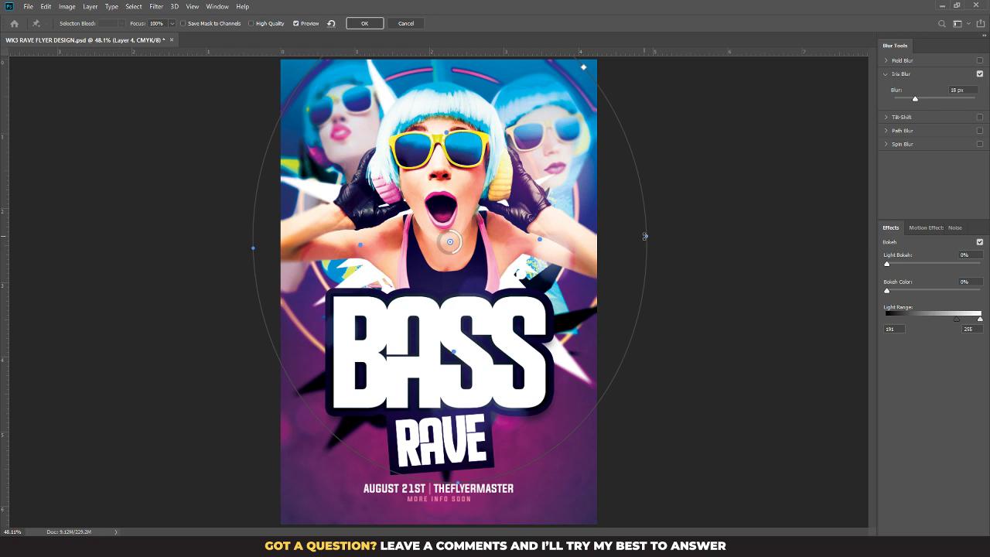
pyautogui.moveTo(646, 236); pyautogui.dragTo(714, 225)
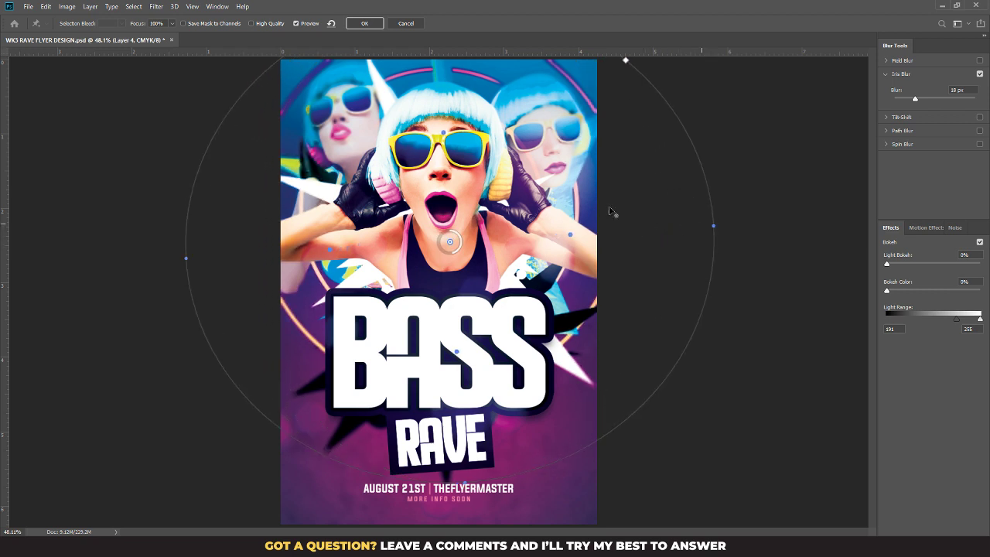
pyautogui.moveTo(572, 199); pyautogui.dragTo(569, 174)
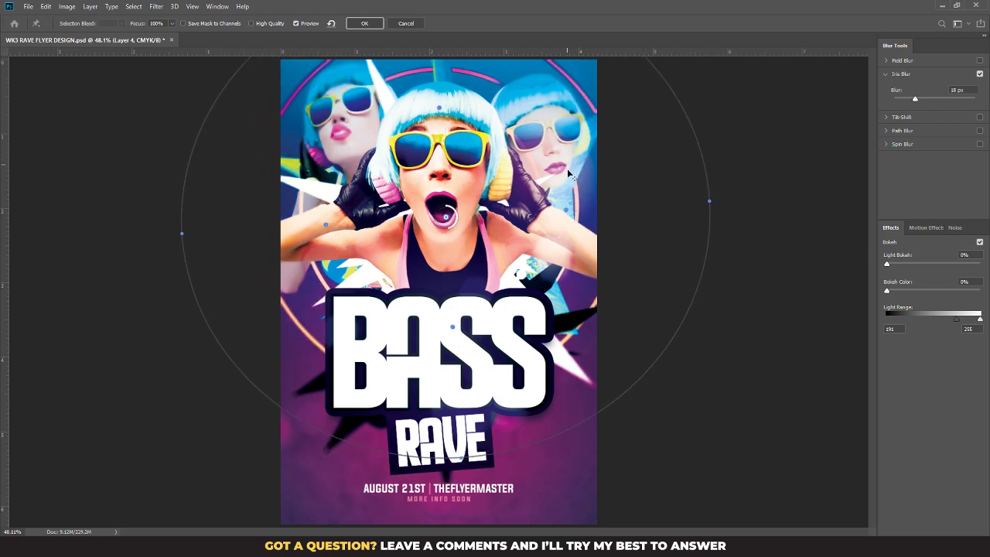
pyautogui.press('Return')
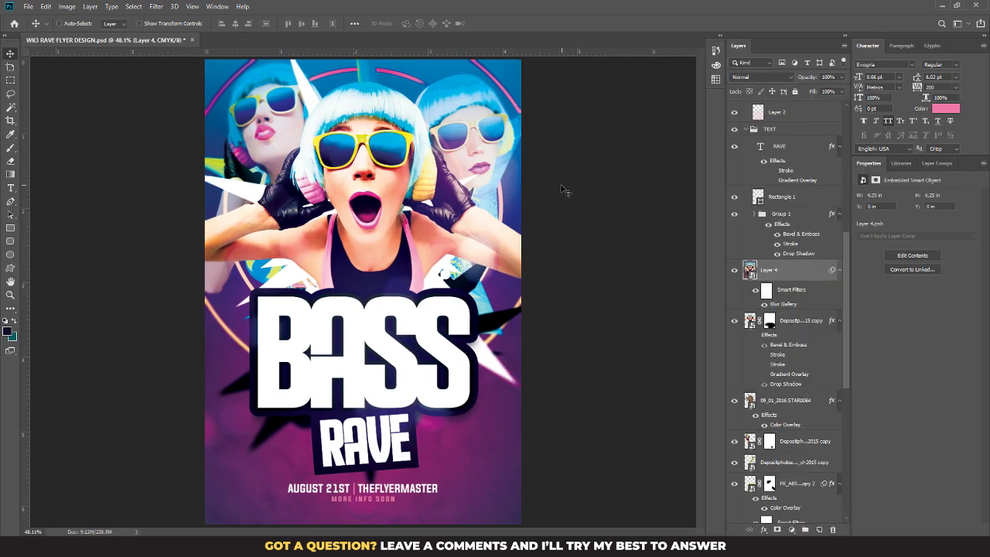
pyautogui.click(735, 271)
pyautogui.click(729, 273)
# Step: Toggle the visibility of Gradient Fill 1 and its copy in the CC group to compare their effect on the flyer
pyautogui.scroll(5, 796, 271)
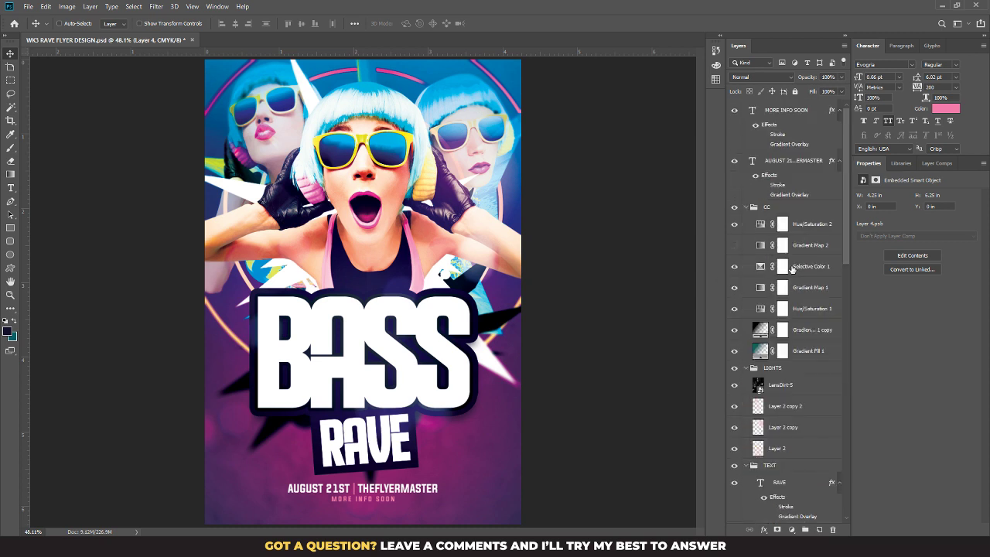
pyautogui.click(735, 352)
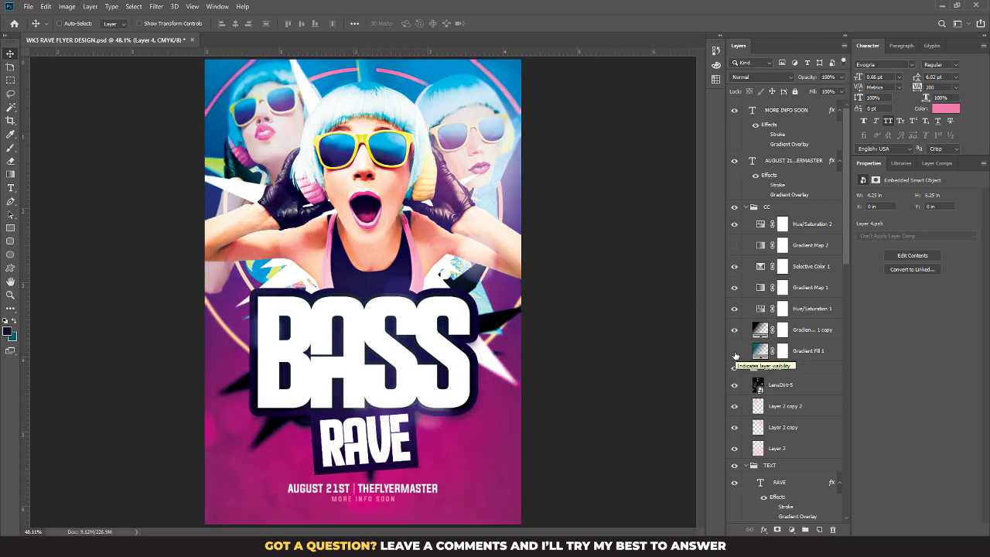
pyautogui.click(735, 353)
pyautogui.click(735, 342)
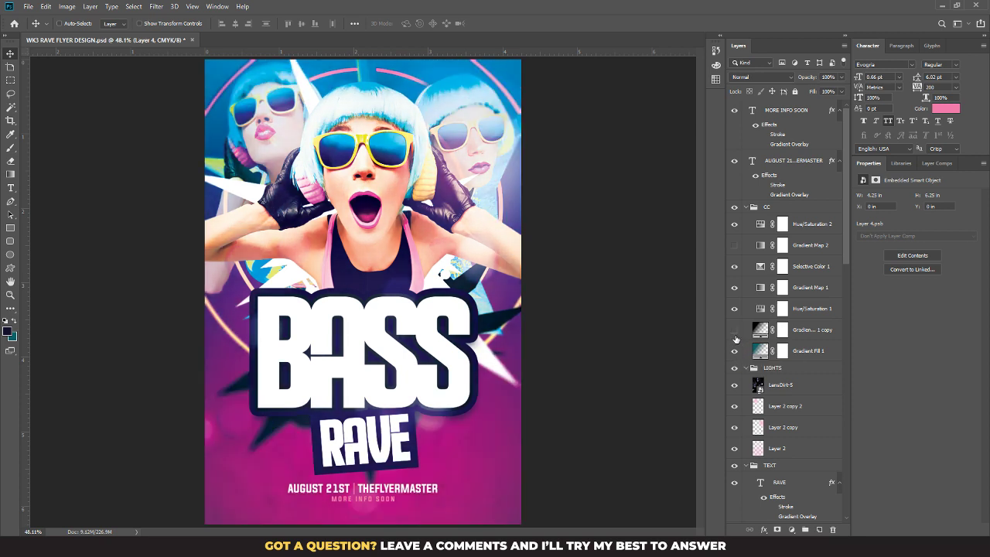
pyautogui.click(735, 339)
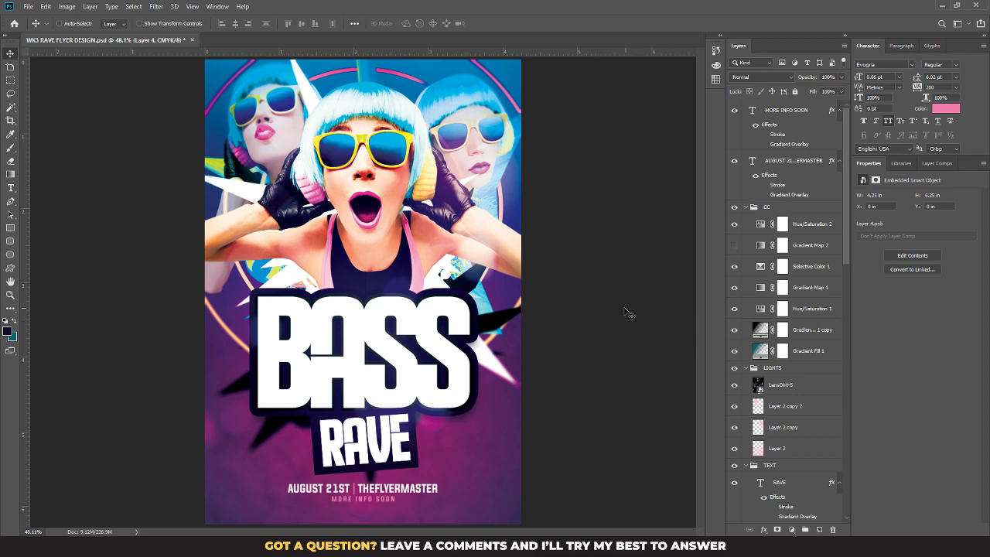
# Step: Switch to File Explorer and open the Light folder inside Design Assets > Images
pyautogui.moveTo(245, 548)
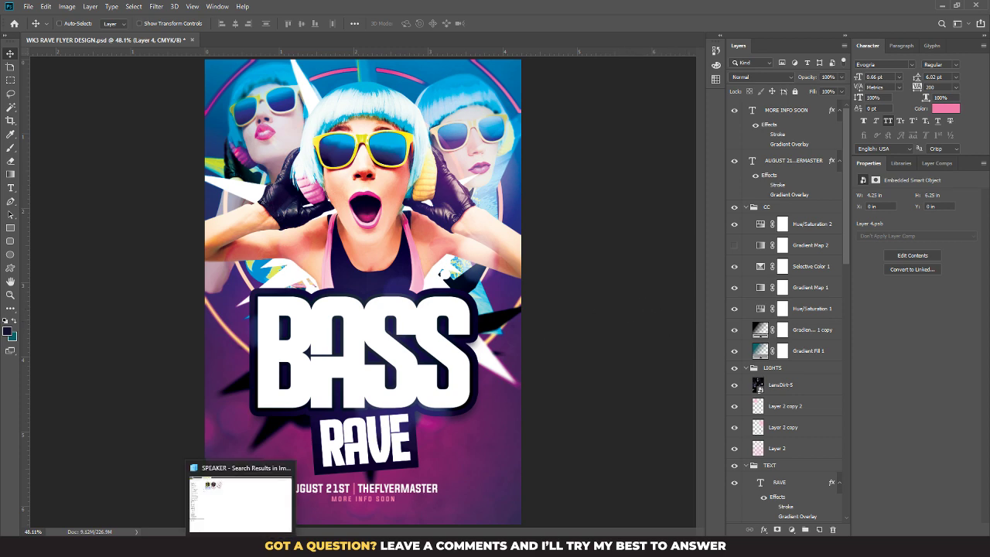
pyautogui.click(269, 510)
pyautogui.click(73, 119)
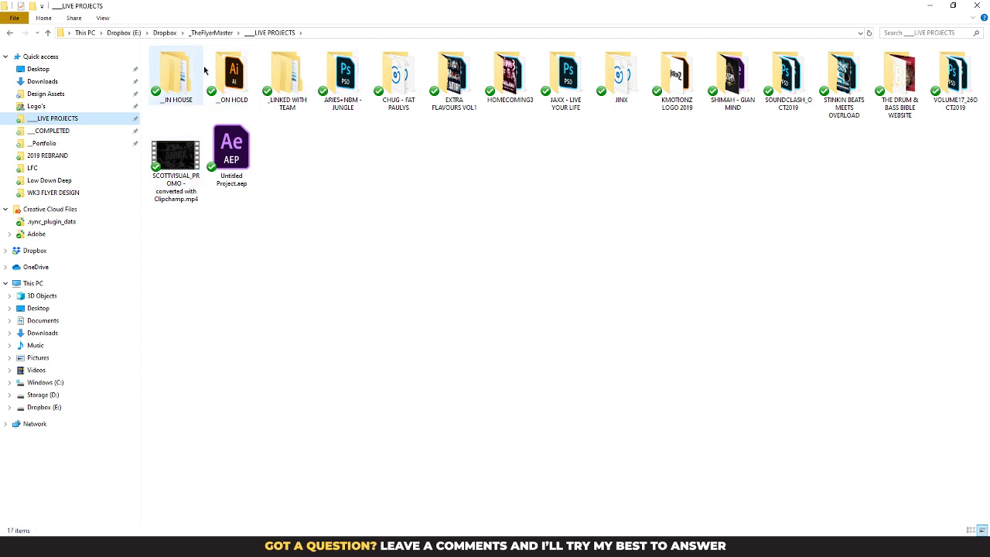
pyautogui.click(48, 94)
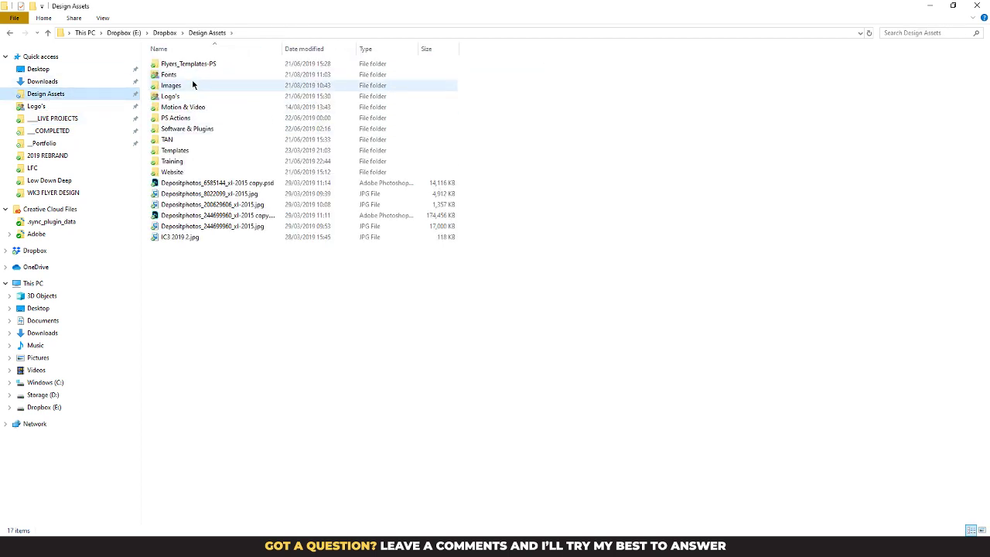
pyautogui.doubleClick(194, 85)
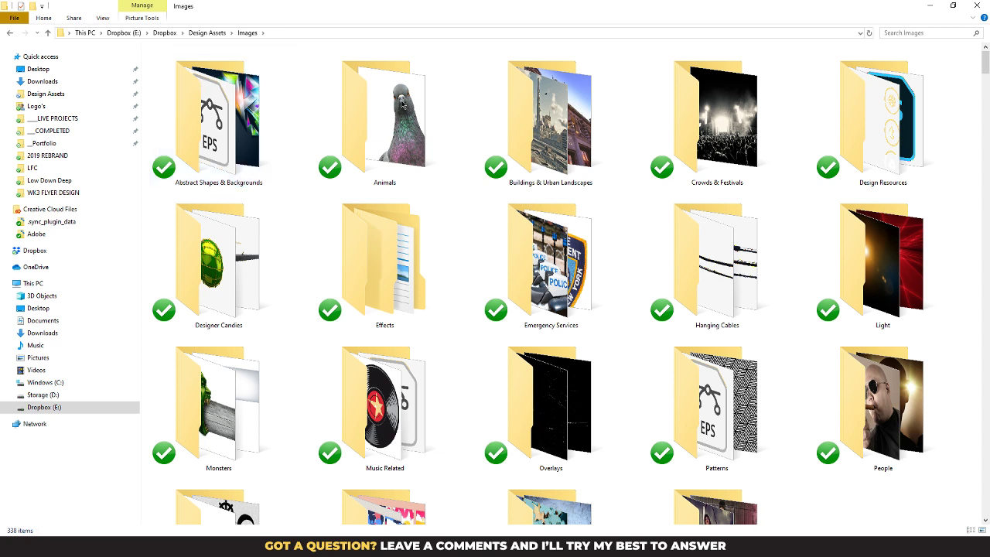
pyautogui.click(891, 225)
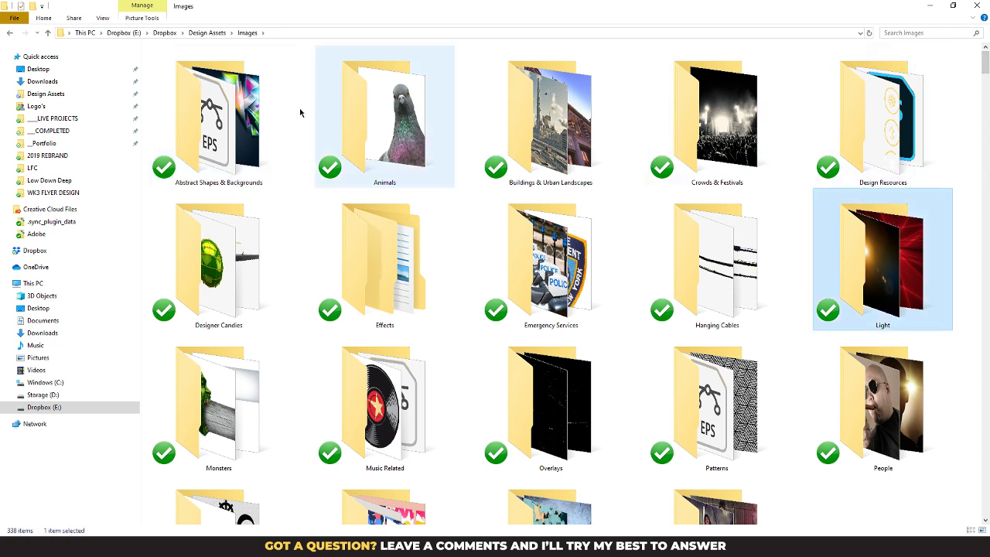
pyautogui.doubleClick(884, 279)
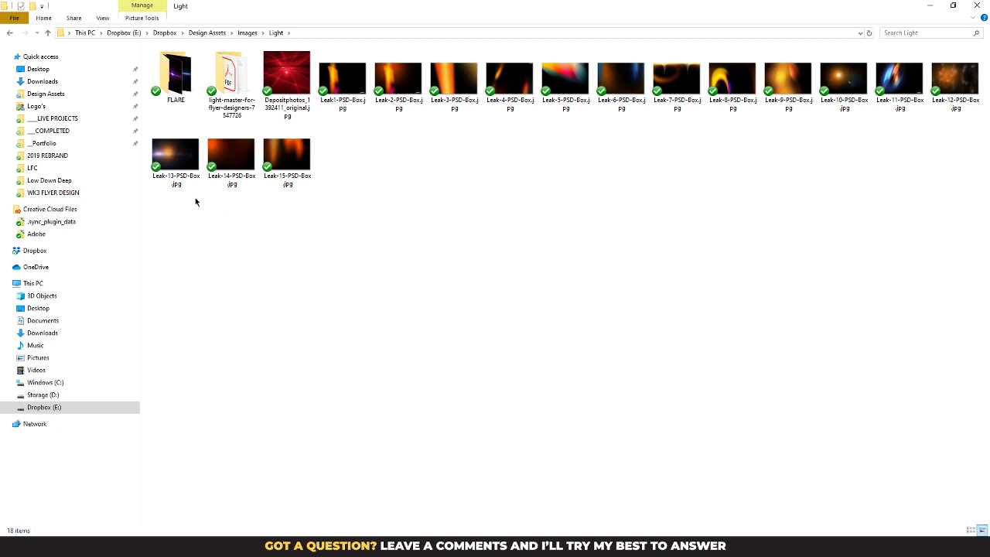
# Step: Place Leak-10-PSD-Box.jpg into the Photoshop flyer and move its layer above LensDirt-5 in the LIGHTS group
pyautogui.click(843, 77)
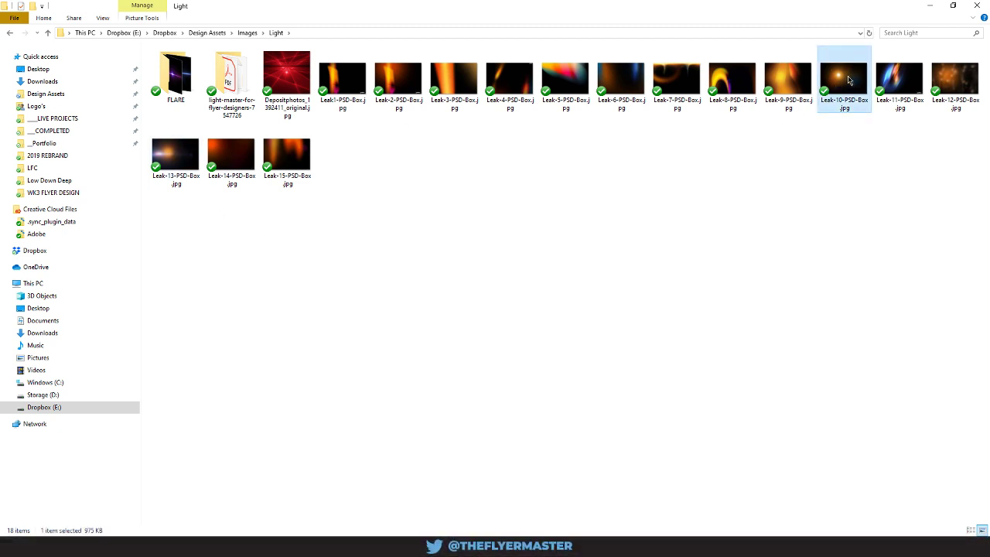
pyautogui.moveTo(848, 79); pyautogui.dragTo(412, 350)
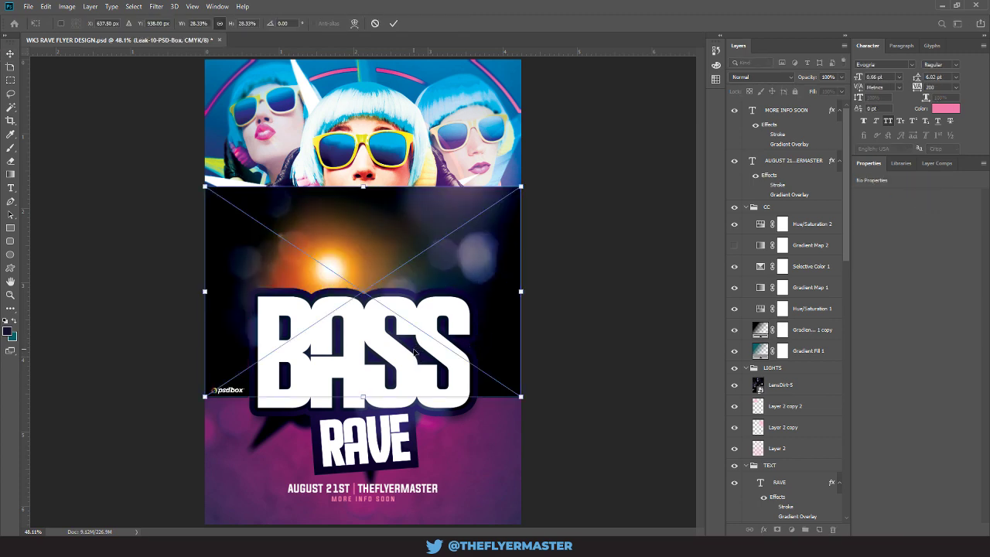
pyautogui.press('Return')
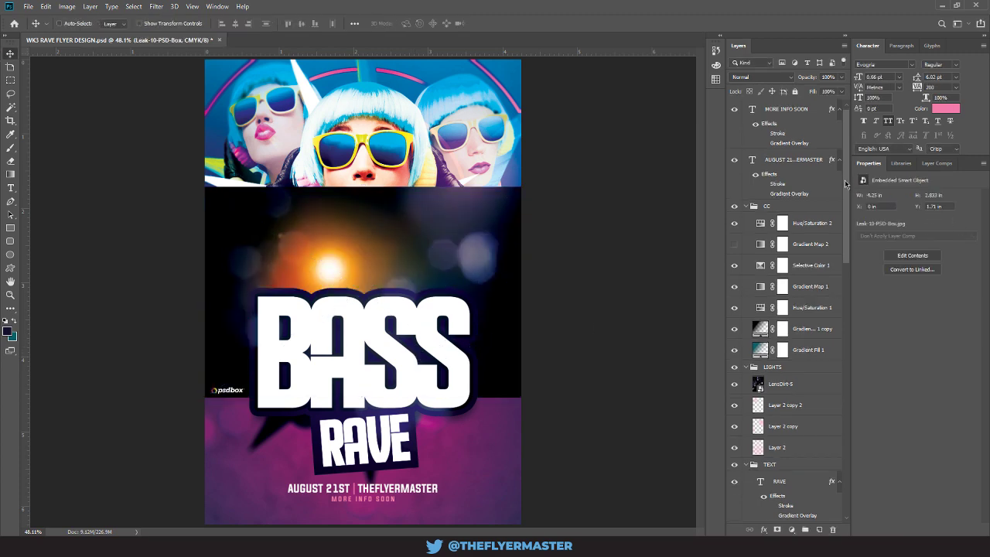
pyautogui.scroll(-5, 789, 309)
pyautogui.moveTo(777, 372); pyautogui.dragTo(782, 172)
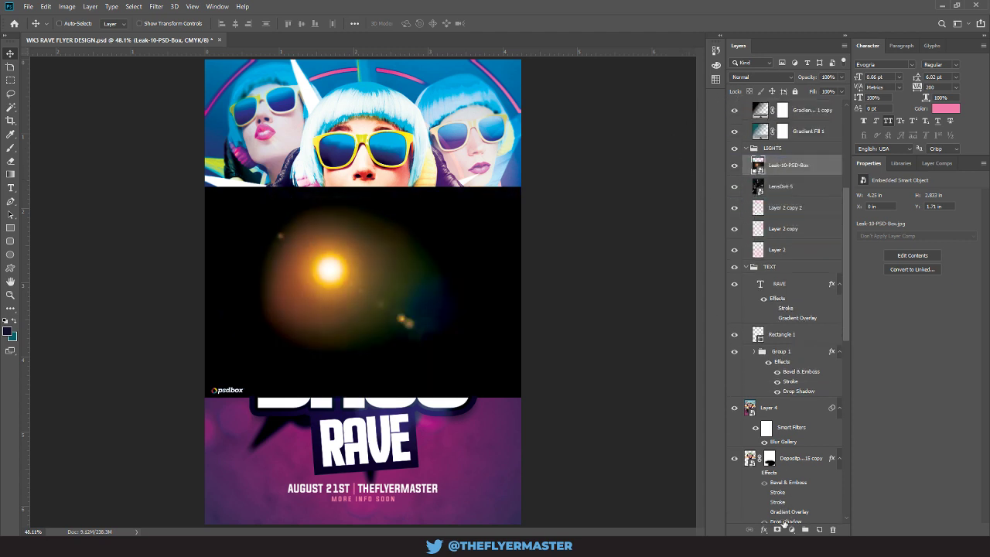
# Step: Mask the Leak-10-PSD-Box layer with a large soft spot over the flare and invert the mask so only the glow shows
pyautogui.click(777, 528)
pyautogui.press('e')
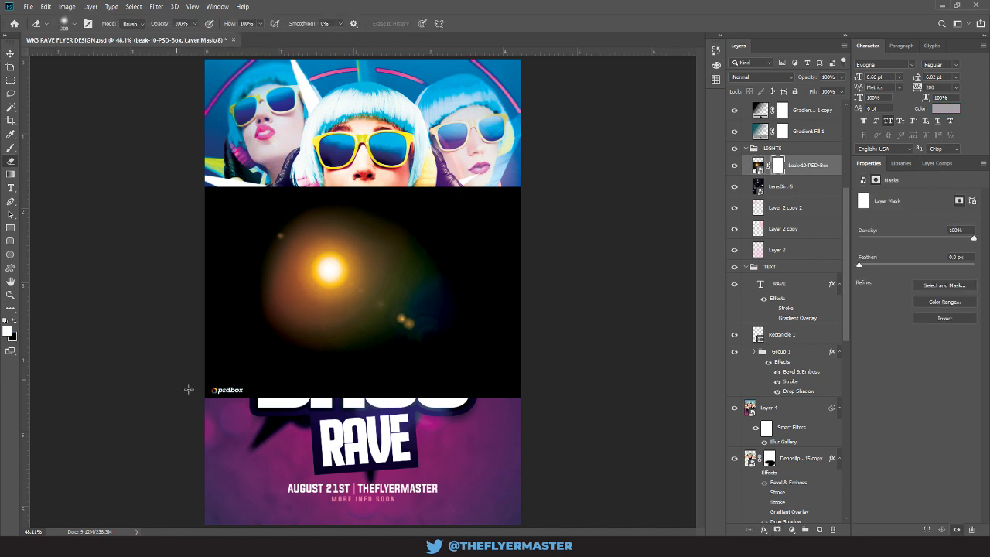
pyautogui.moveTo(189, 389)
pyautogui.mouseDown()
pyautogui.moveTo(250, 421)
pyautogui.moveTo(195, 354)
pyautogui.moveTo(236, 403)
pyautogui.mouseUp()
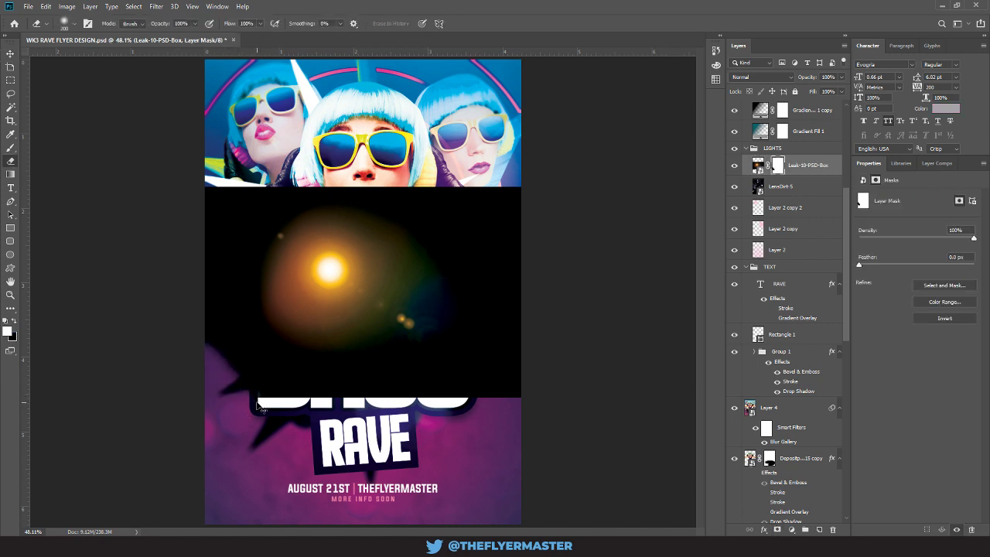
pyautogui.hotkey('ctrl', 'z')
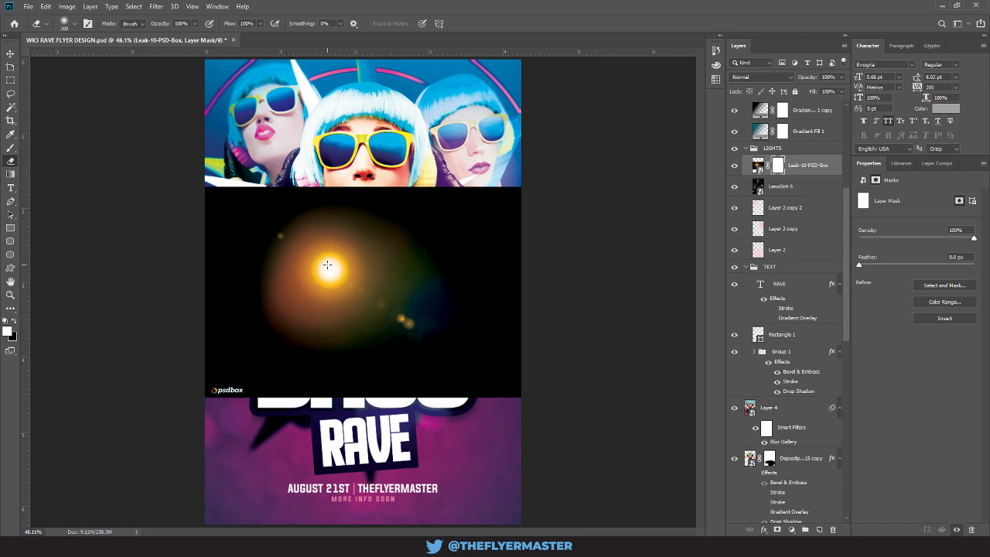
pyautogui.click(327, 266)
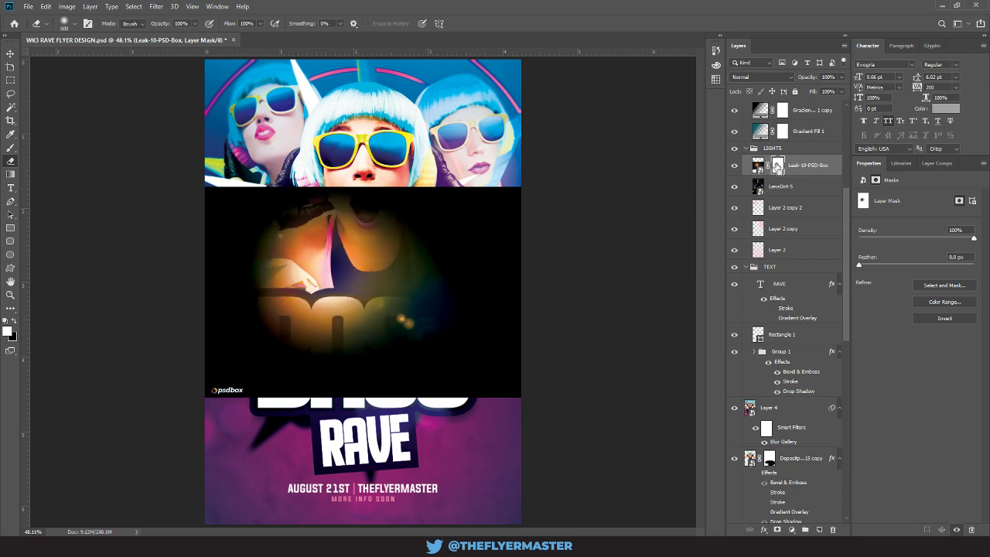
pyautogui.hotkey('ctrl', 'i')
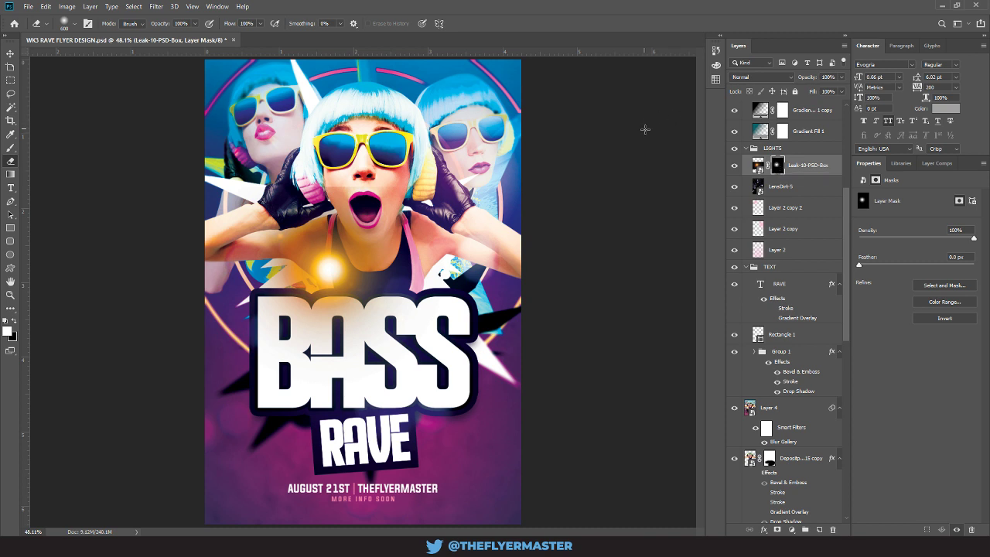
pyautogui.moveTo(308, 159); pyautogui.dragTo(411, 172)
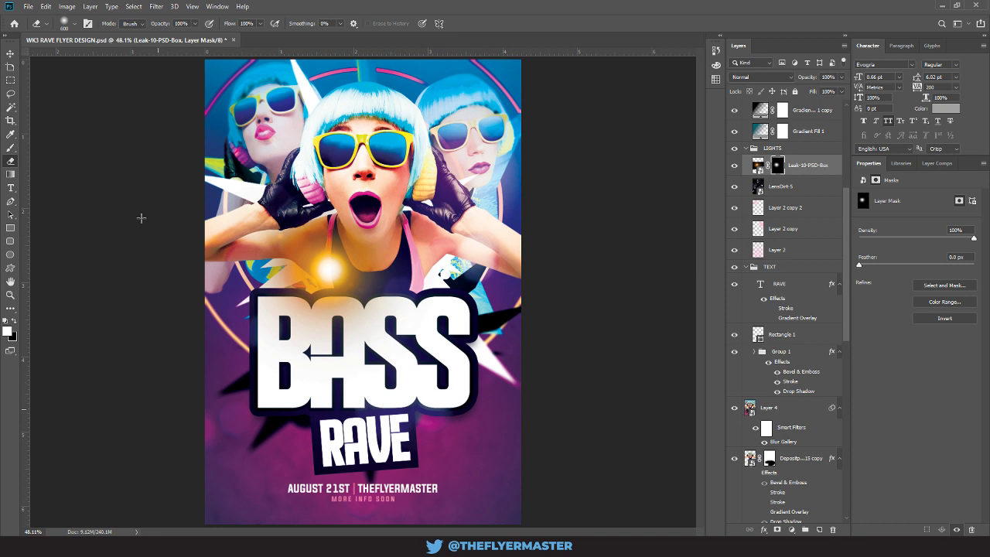
# Step: Set the light flare's blend mode to Color Dodge and position it on the upper-left edge of the BASS title
pyautogui.click(10, 54)
pyautogui.moveTo(334, 261)
pyautogui.mouseDown()
pyautogui.moveTo(342, 172)
pyautogui.moveTo(302, 283)
pyautogui.moveTo(314, 285)
pyautogui.mouseUp()
pyautogui.click(762, 77)
pyautogui.click(756, 83)
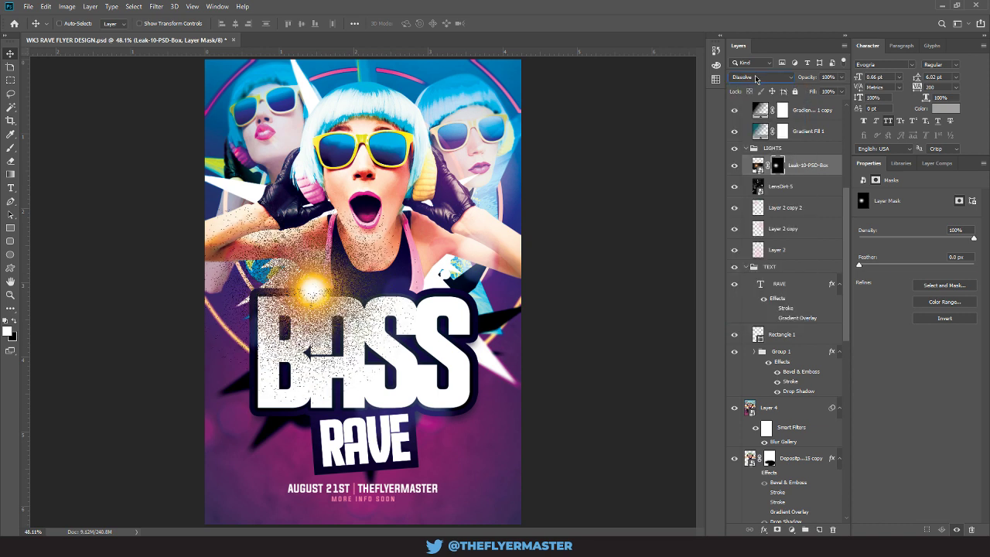
pyautogui.scroll(-4, 756, 78)
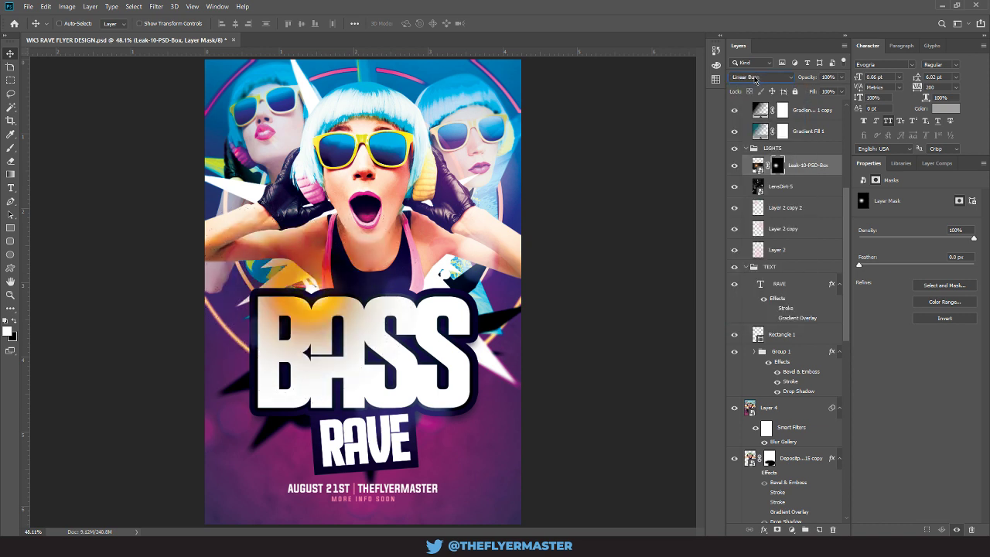
pyautogui.scroll(-2, 756, 78)
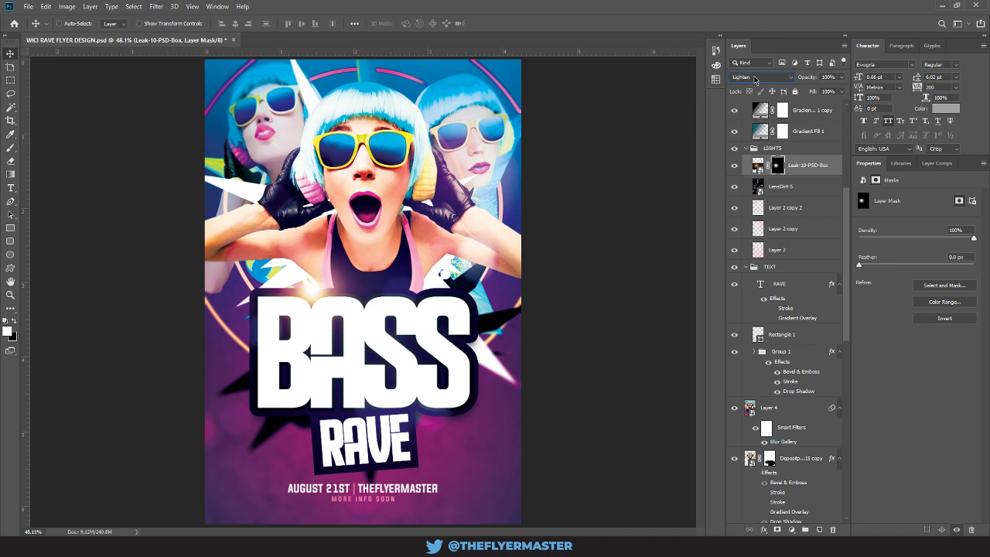
pyautogui.scroll(-1, 755, 78)
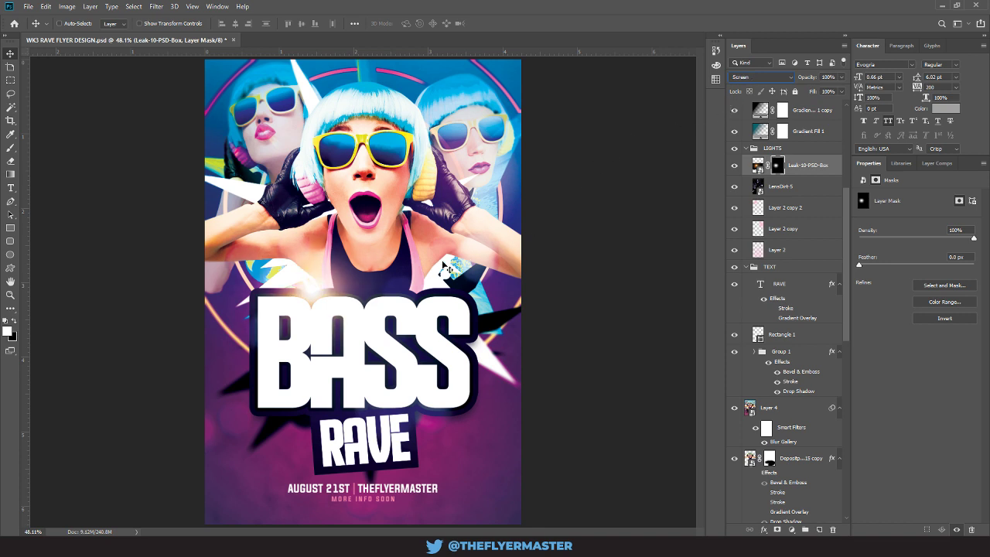
pyautogui.press('Down')
pyautogui.moveTo(315, 287); pyautogui.dragTo(280, 286)
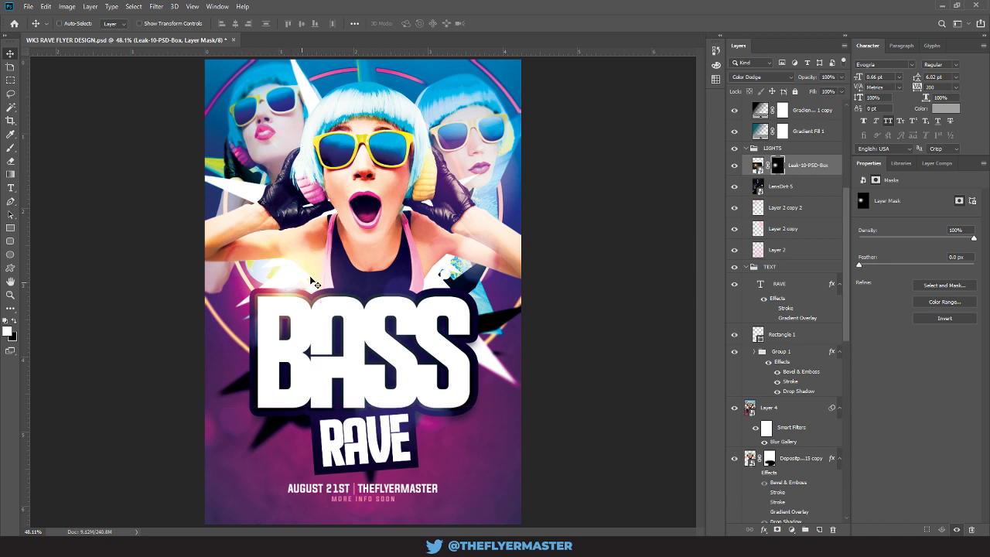
# Step: Scale the light flare down to about 55% and rotate it to about -70°
pyautogui.hotkey('ctrl', 't')
pyautogui.moveTo(477, 195); pyautogui.dragTo(407, 242)
pyautogui.moveTo(370, 199); pyautogui.dragTo(367, 201)
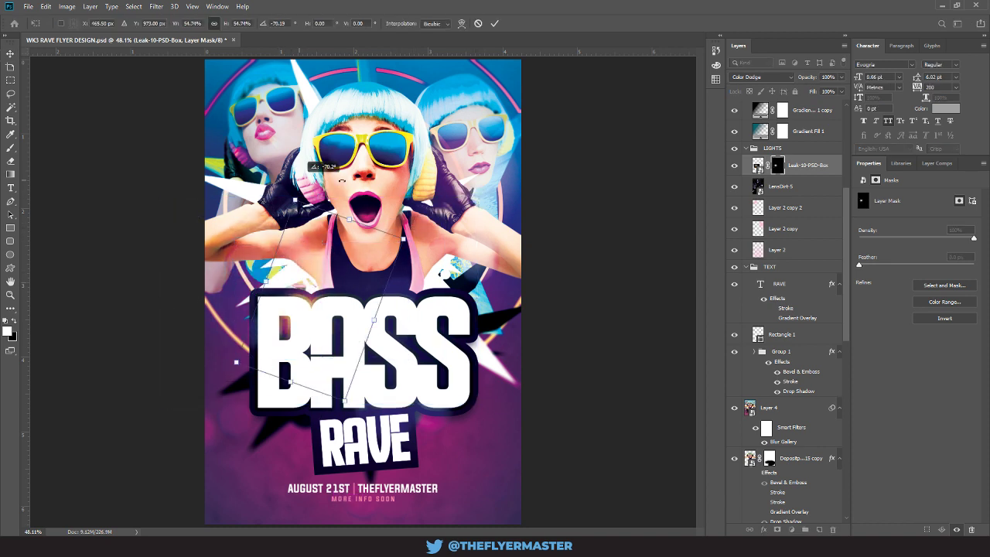
pyautogui.press('Return')
# Step: Duplicate the light flare three times and distribute the copies over the white star spikes around the model and title
pyautogui.moveTo(335, 269)
pyautogui.mouseDown()
pyautogui.moveTo(339, 286)
pyautogui.moveTo(353, 290)
pyautogui.moveTo(263, 181)
pyautogui.moveTo(244, 192)
pyautogui.moveTo(292, 108)
pyautogui.moveTo(317, 98)
pyautogui.mouseUp()
pyautogui.moveTo(266, 212); pyautogui.dragTo(288, 280)
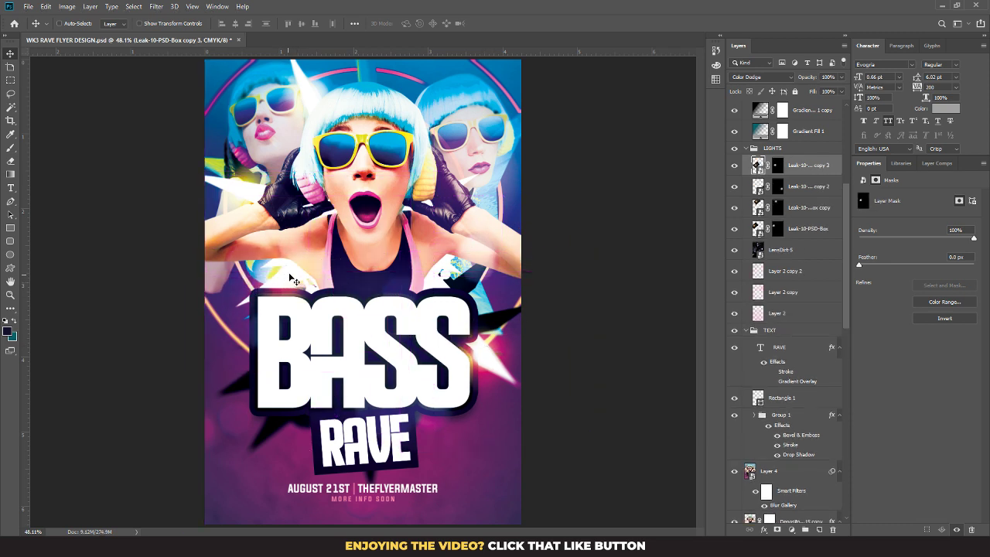
# Step: Duplicate the light flare again, set the copy to Screen, and place it over the right background model's mouth
pyautogui.moveTo(290, 277); pyautogui.dragTo(448, 85)
pyautogui.click(753, 77)
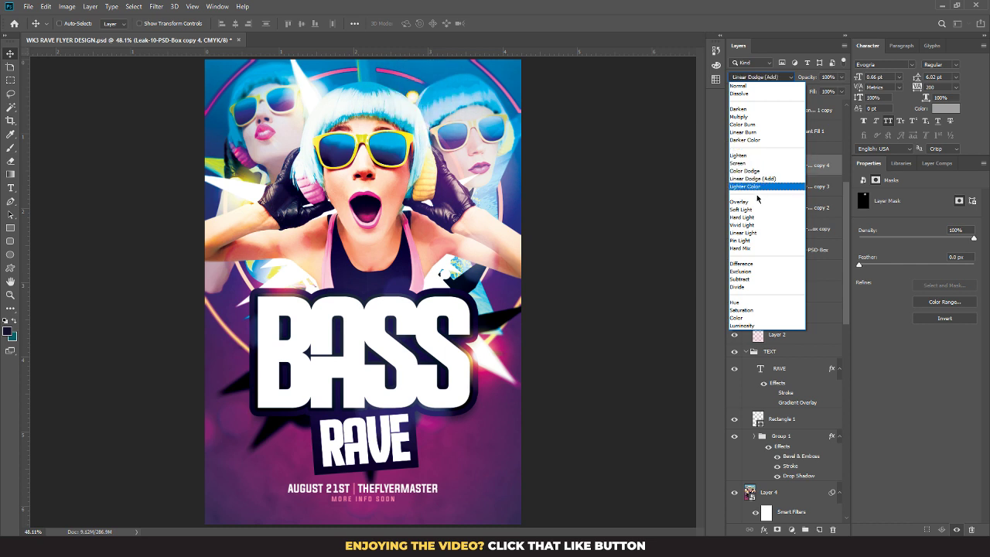
pyautogui.click(750, 163)
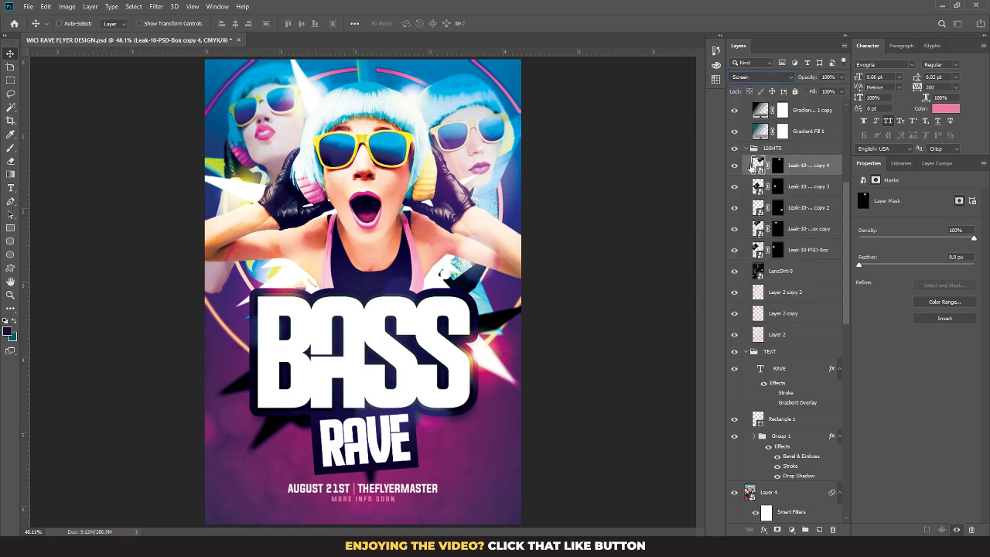
pyautogui.moveTo(397, 122); pyautogui.dragTo(466, 186)
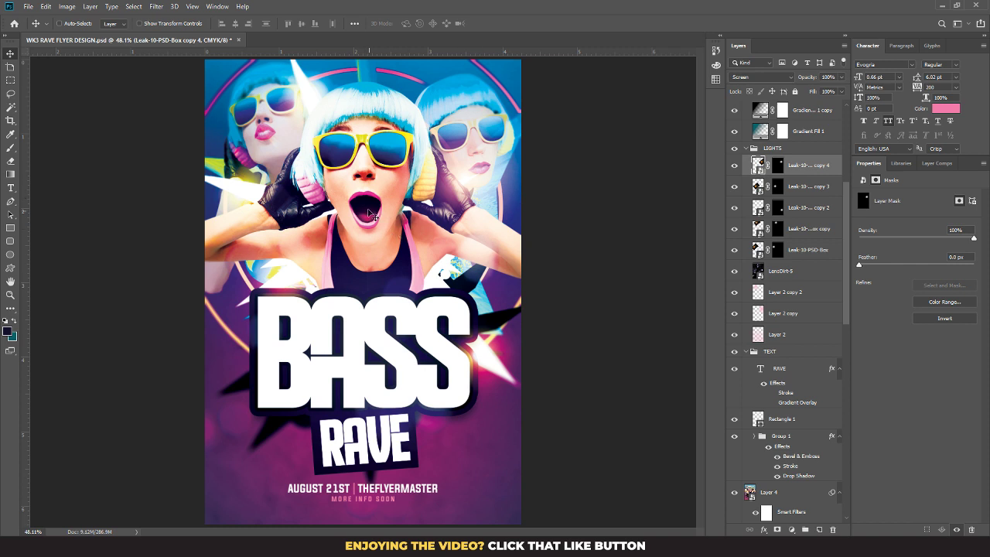
# Step: Duplicate the light flare, enlarge the copy to about 280%, and centre it over the lower edge of the BASS title
pyautogui.moveTo(465, 179); pyautogui.dragTo(519, 350)
pyautogui.hotkey('ctrl', 't')
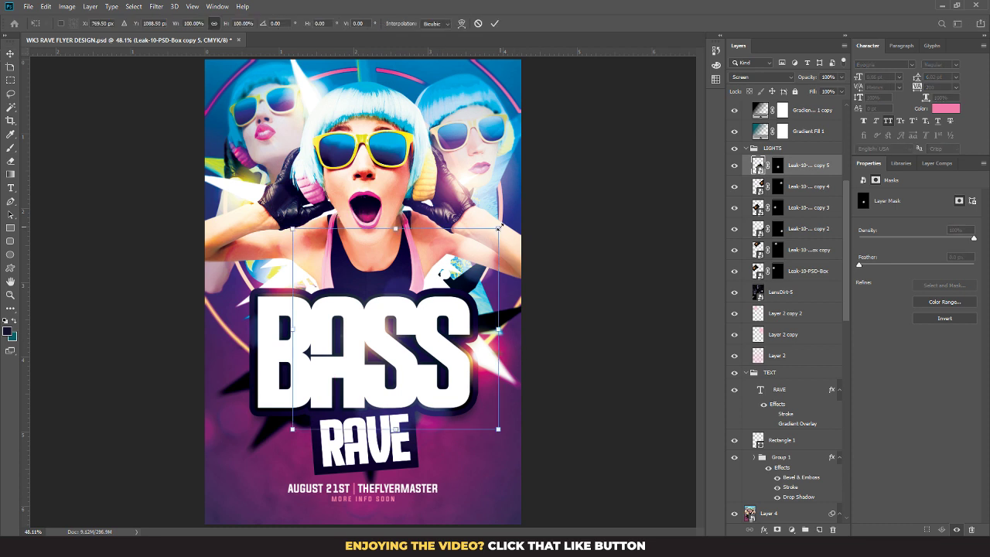
pyautogui.moveTo(498, 227); pyautogui.dragTo(684, 51)
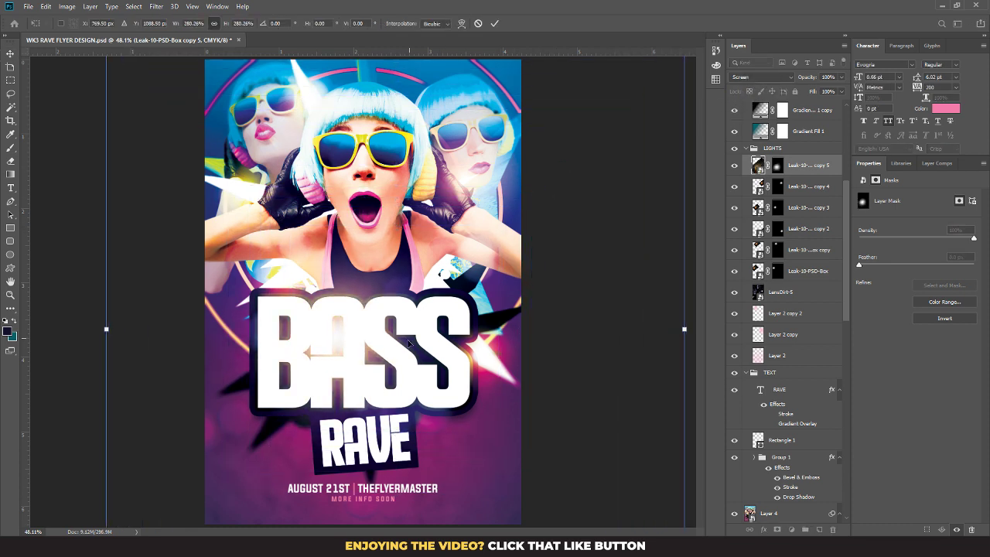
pyautogui.moveTo(364, 340); pyautogui.dragTo(356, 392)
pyautogui.press('Return')
# Step: Hide the blurred merged Layer 4 and toggle the abstract 3D shape layer's visibility to identify its shapes
pyautogui.moveTo(844, 211); pyautogui.dragTo(843, 311)
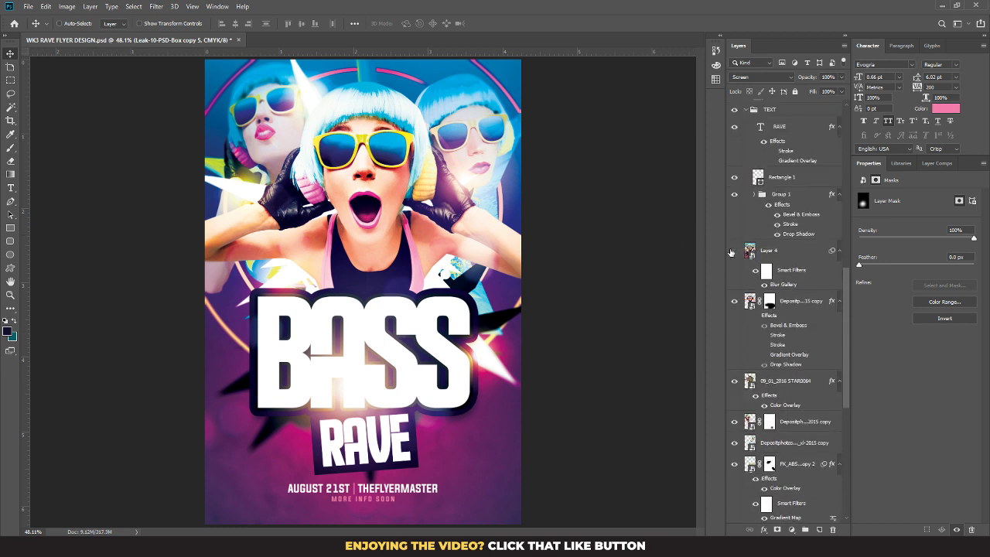
pyautogui.click(732, 251)
pyautogui.moveTo(846, 283); pyautogui.dragTo(859, 426)
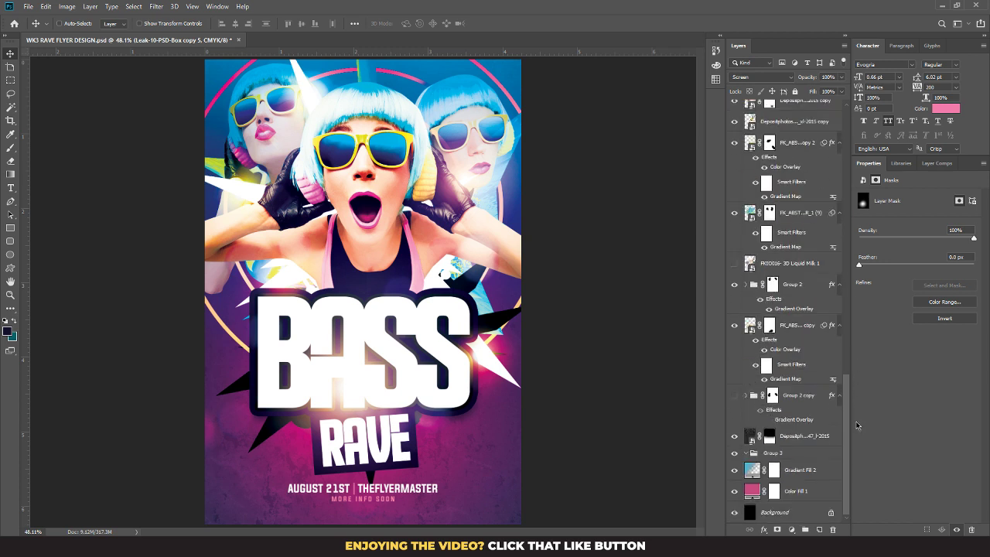
pyautogui.click(733, 211)
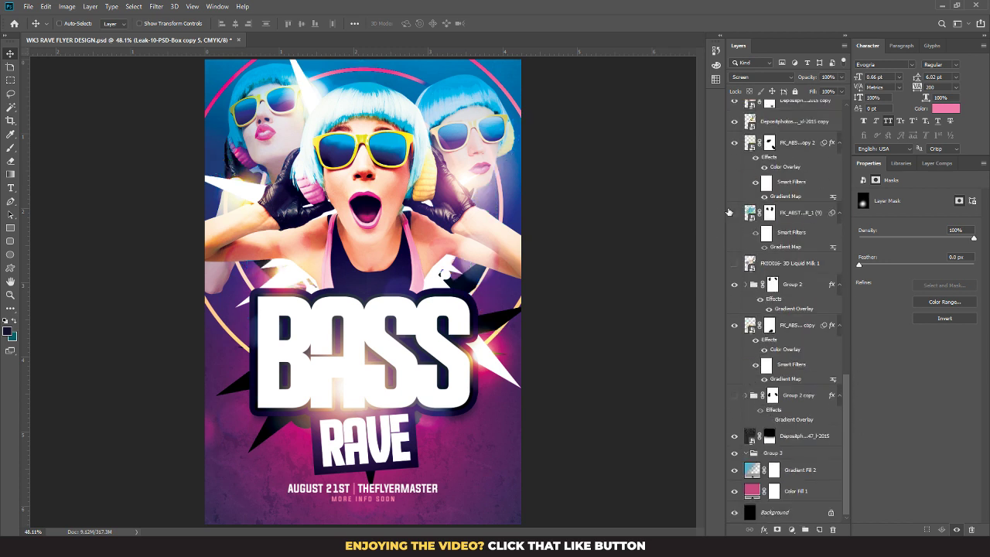
pyautogui.click(732, 212)
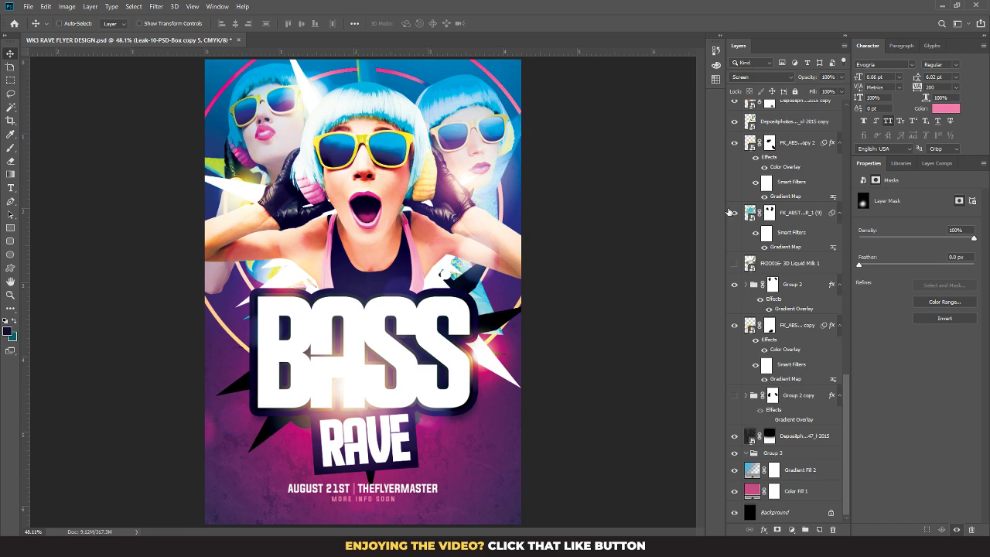
# Step: Change the yellow stop of the abstract shape layer's Gradient Map to purple #6a0076 and reverse the gradient
pyautogui.doubleClick(790, 248)
pyautogui.click(663, 166)
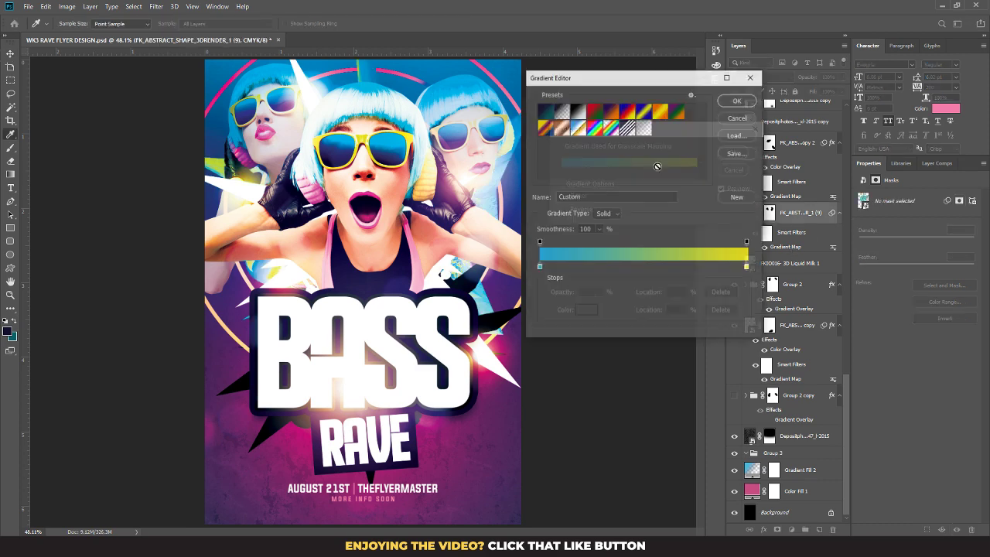
pyautogui.doubleClick(747, 277)
pyautogui.click(597, 281)
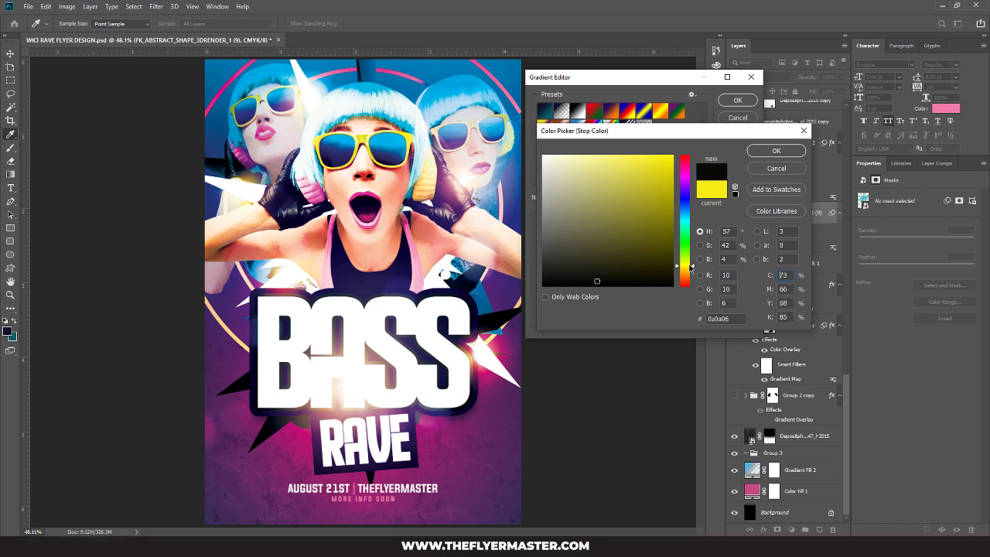
pyautogui.moveTo(683, 232); pyautogui.dragTo(684, 199)
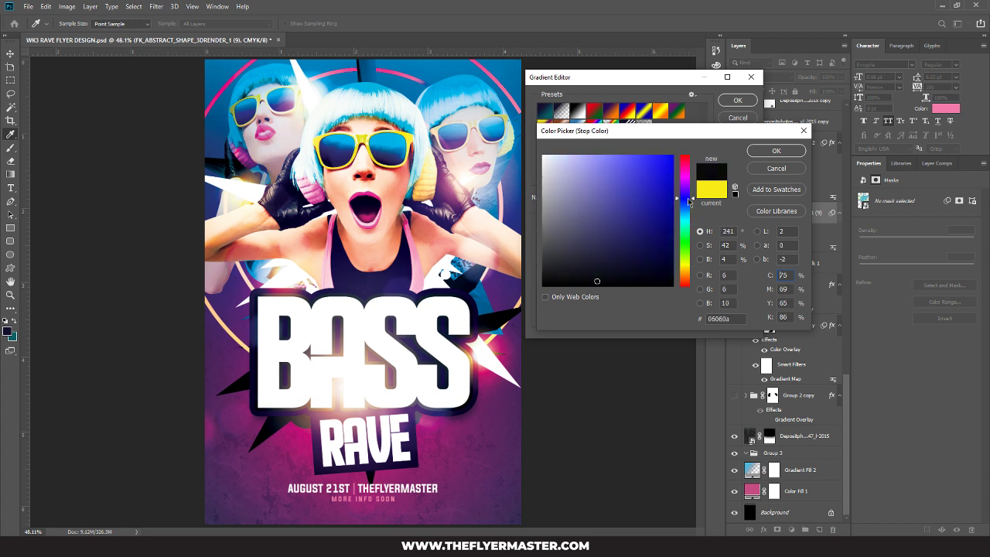
pyautogui.click(662, 167)
pyautogui.moveTo(661, 166); pyautogui.dragTo(685, 151)
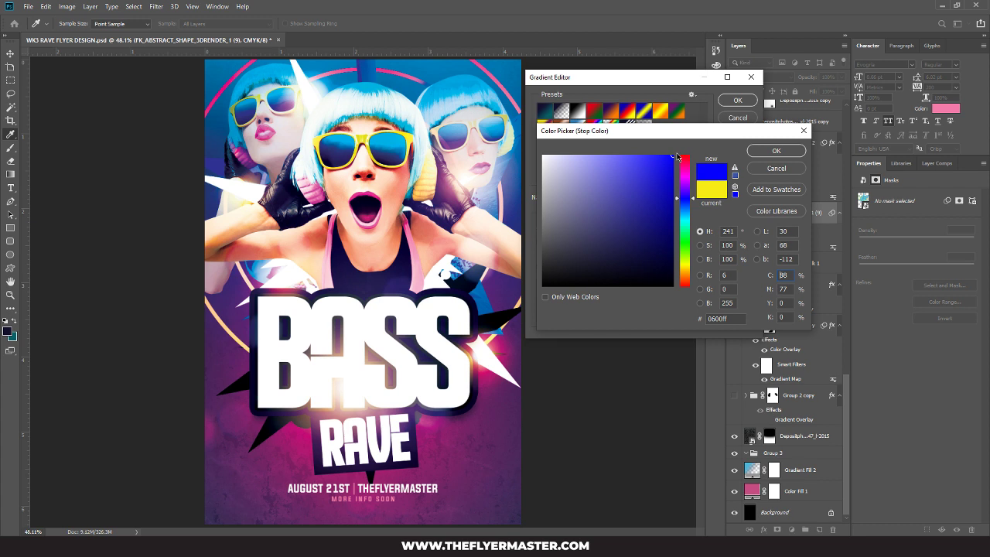
pyautogui.moveTo(691, 199)
pyautogui.mouseDown()
pyautogui.moveTo(684, 157)
pyautogui.moveTo(687, 179)
pyautogui.mouseUp()
pyautogui.moveTo(646, 204); pyautogui.dragTo(687, 226)
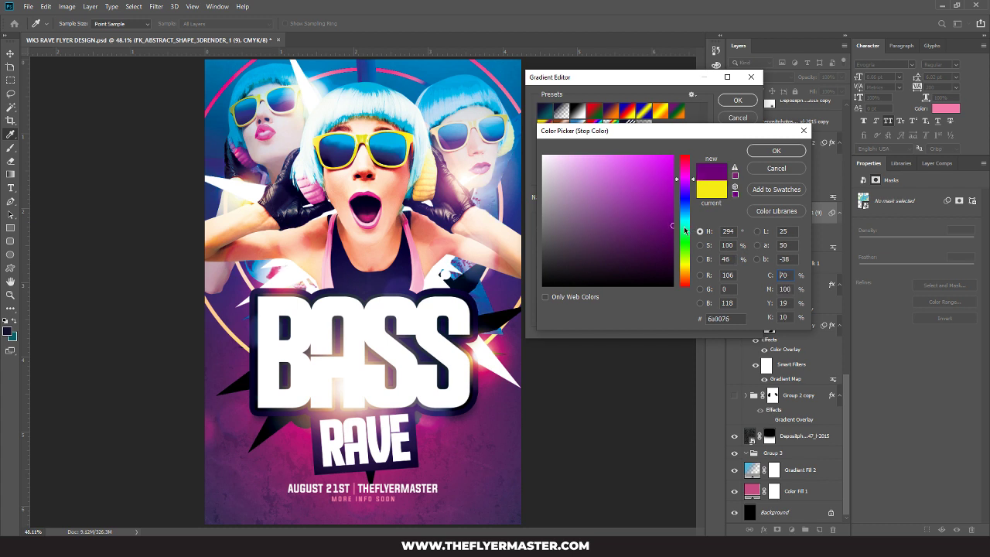
pyautogui.click(776, 151)
pyautogui.click(737, 100)
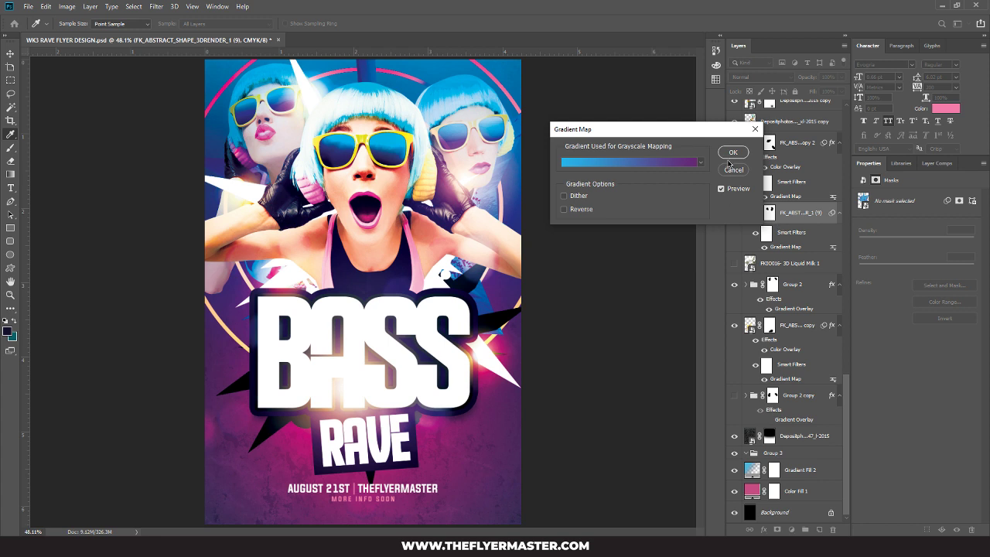
pyautogui.click(575, 212)
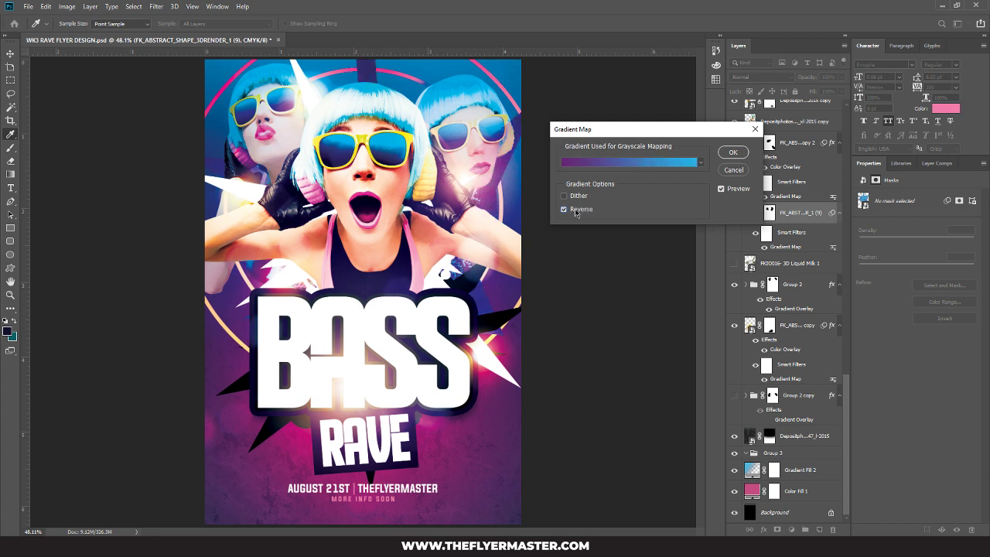
pyautogui.click(731, 152)
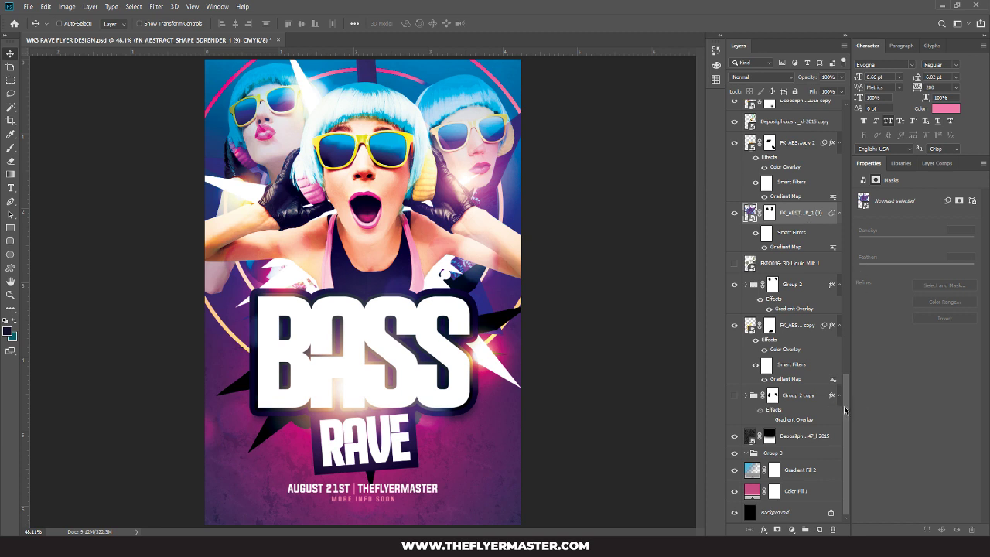
# Step: Add a layer above Gradient Fill 2, draw a dark upward fade from the flyer's bottom edge, and shift it down to about Y 4.07 in
pyautogui.moveTo(848, 426); pyautogui.dragTo(841, 453)
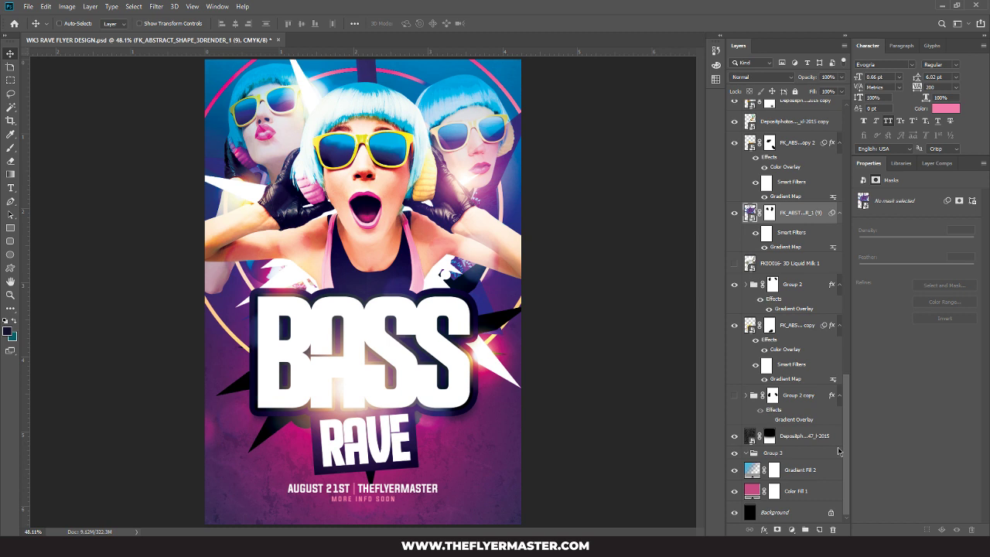
pyautogui.click(807, 475)
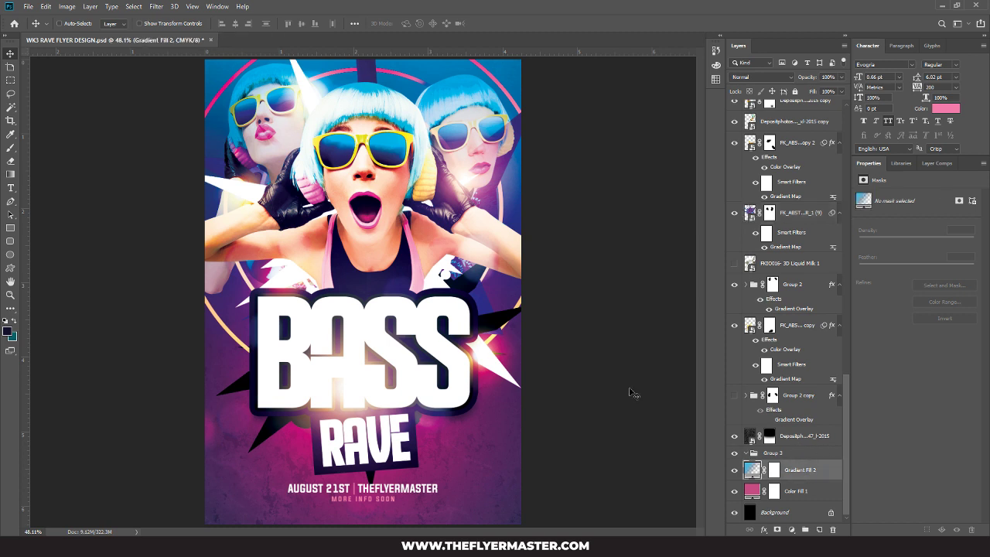
pyautogui.click(817, 530)
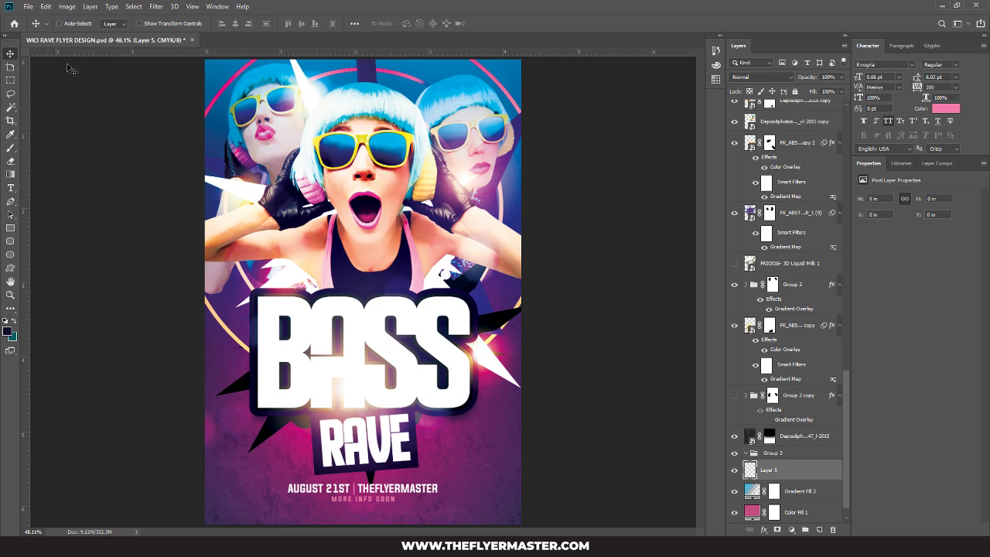
pyautogui.click(14, 177)
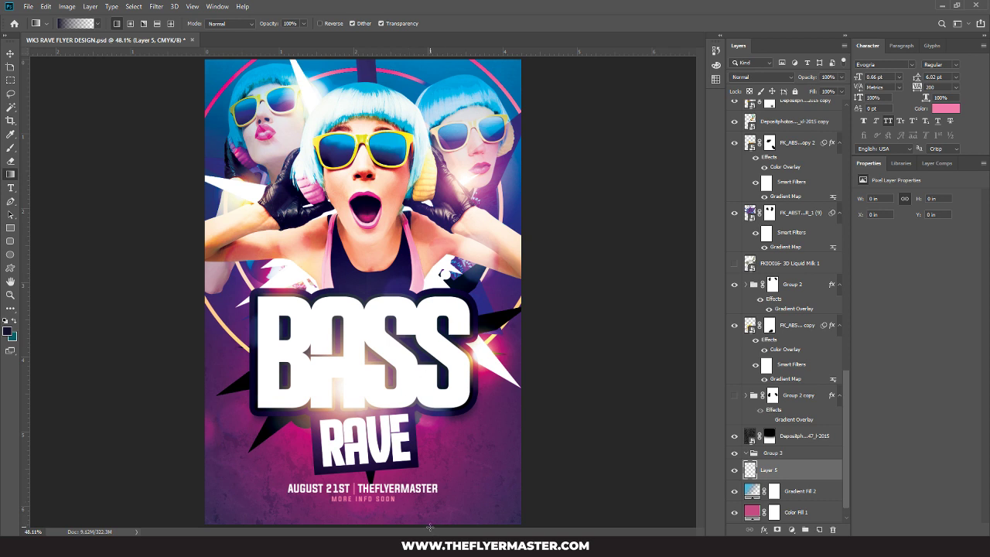
pyautogui.moveTo(430, 528); pyautogui.dragTo(407, 304)
pyautogui.moveTo(417, 263); pyautogui.dragTo(417, 264)
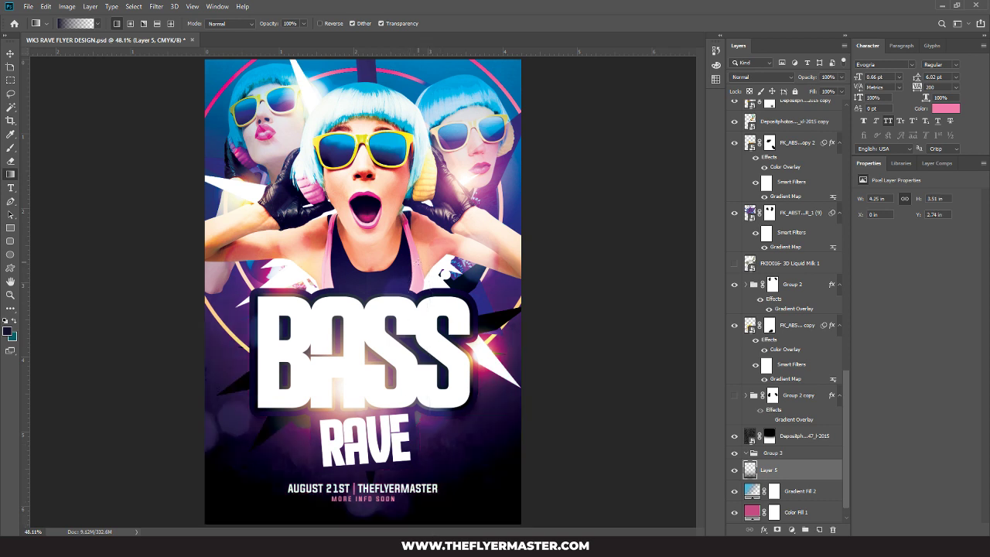
pyautogui.click(11, 53)
pyautogui.moveTo(438, 405); pyautogui.dragTo(437, 504)
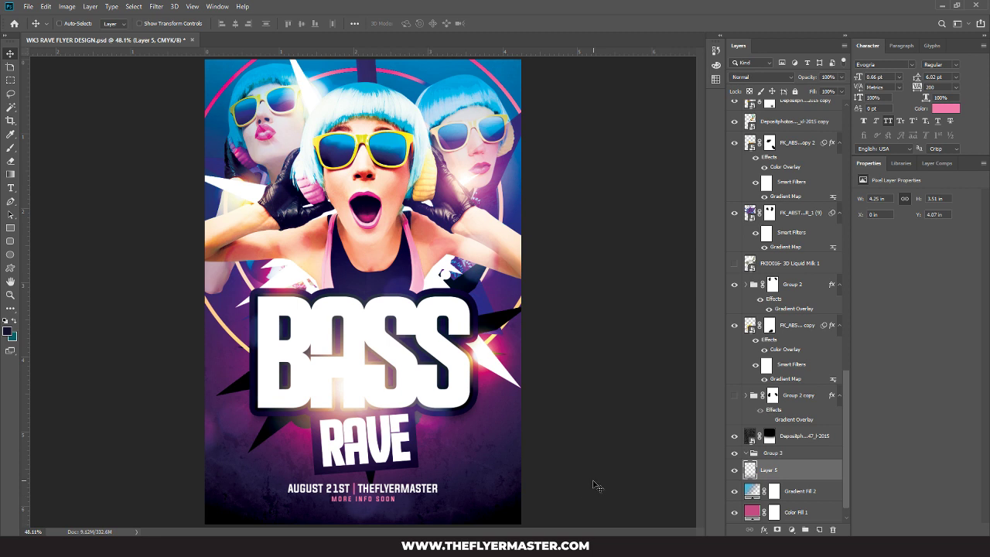
# Step: Duplicate the dark gradient layer and place the copy over the flyer's top edge at about Y -2.45 in
pyautogui.press('ctrl')
pyautogui.moveTo(484, 486); pyautogui.dragTo(432, 96)
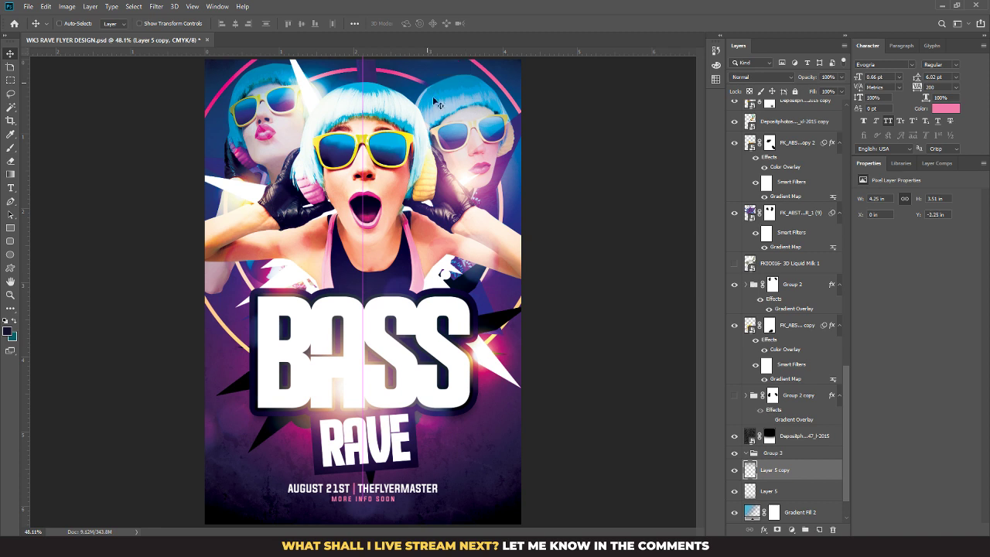
pyautogui.moveTo(415, 192)
pyautogui.mouseDown()
pyautogui.moveTo(415, 271)
pyautogui.moveTo(415, 211)
pyautogui.mouseUp()
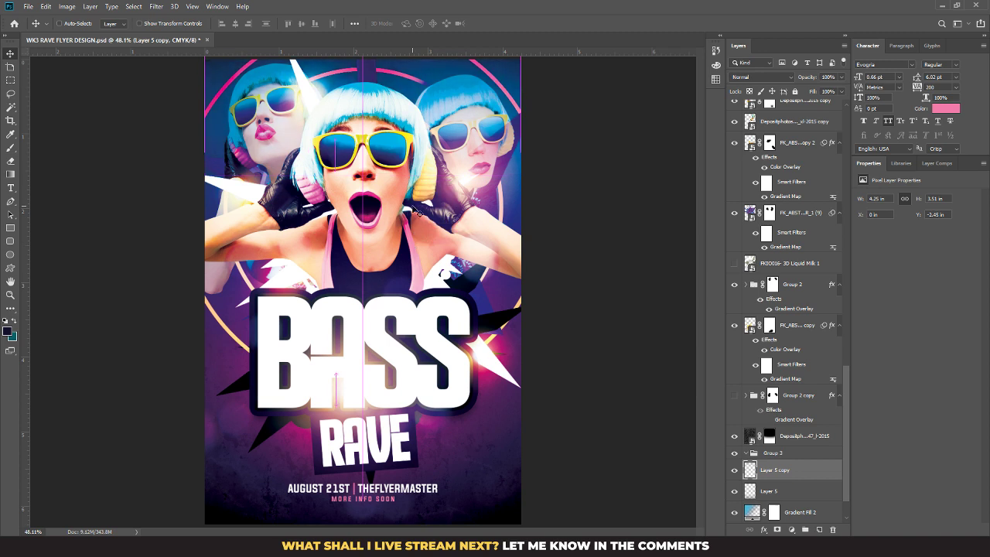
# Step: Apply a white Color Overlay at 100% opacity in Normal mode to the upper gradient copy
pyautogui.doubleClick(804, 469)
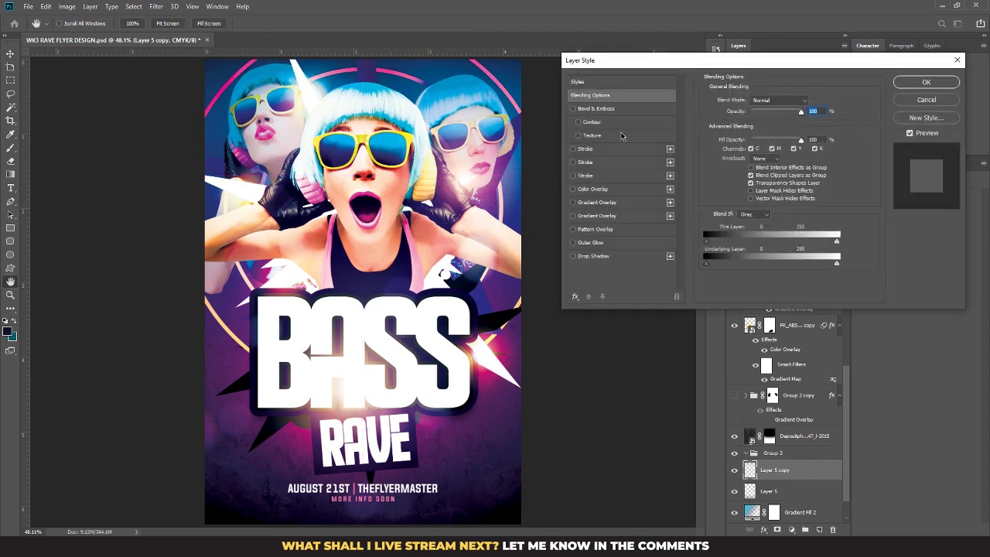
pyautogui.click(604, 191)
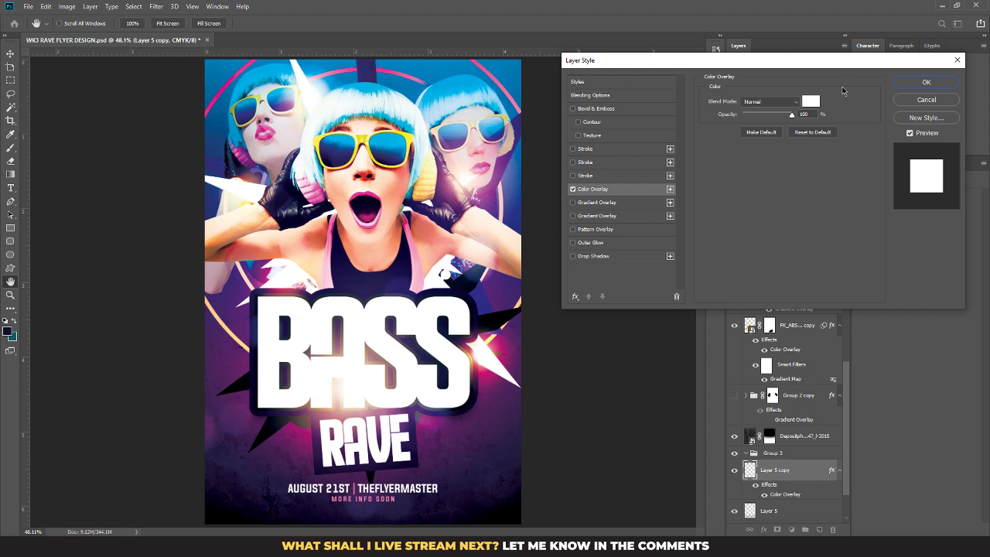
pyautogui.click(906, 84)
# Step: Lower the white gradient behind the models to about Y -0.53 in, toggling its visibility to compare the effect
pyautogui.moveTo(460, 101); pyautogui.dragTo(450, 158)
pyautogui.hotkey('ctrl', '-')
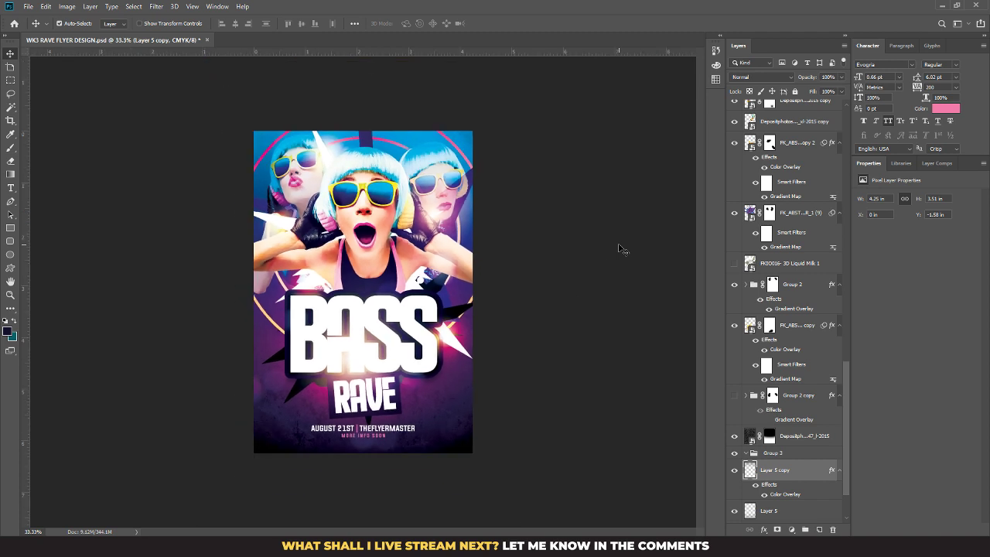
pyautogui.click(734, 470)
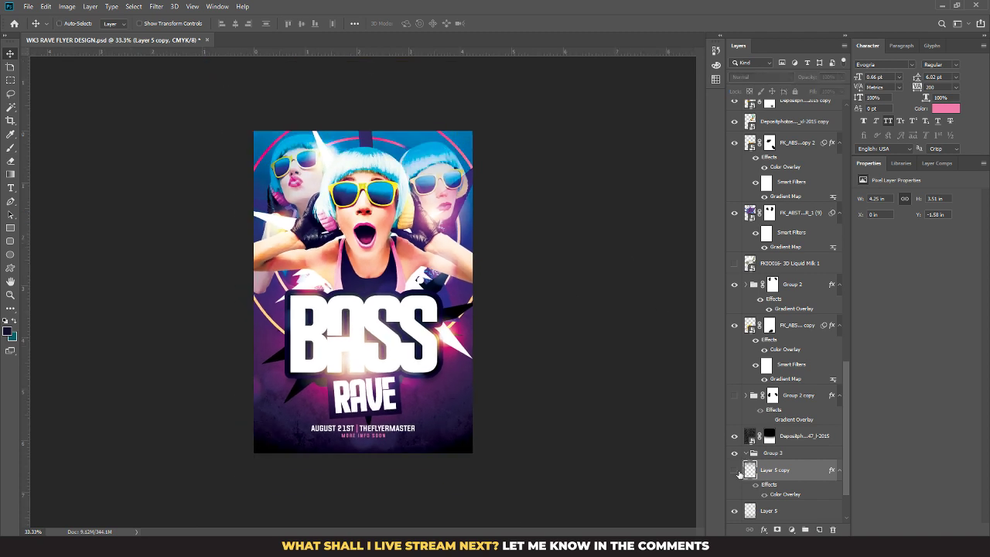
pyautogui.click(734, 470)
pyautogui.moveTo(398, 88); pyautogui.dragTo(389, 162)
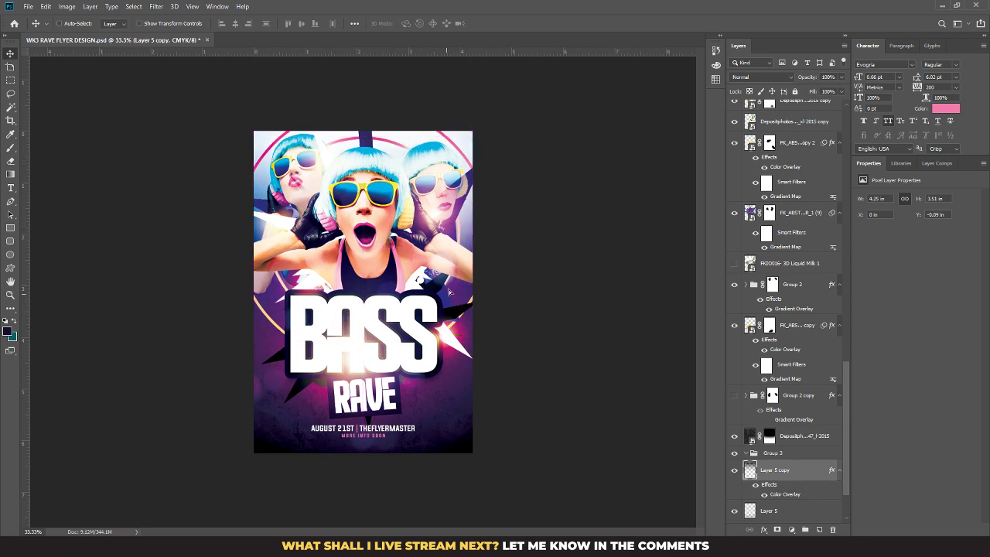
pyautogui.moveTo(449, 293); pyautogui.dragTo(469, 254)
# Step: Enlarge the white gradient to about 5.72 × 4.72 in and reposition it at about X -0.74, Y -1.01 in
pyautogui.hotkey('ctrl', 't')
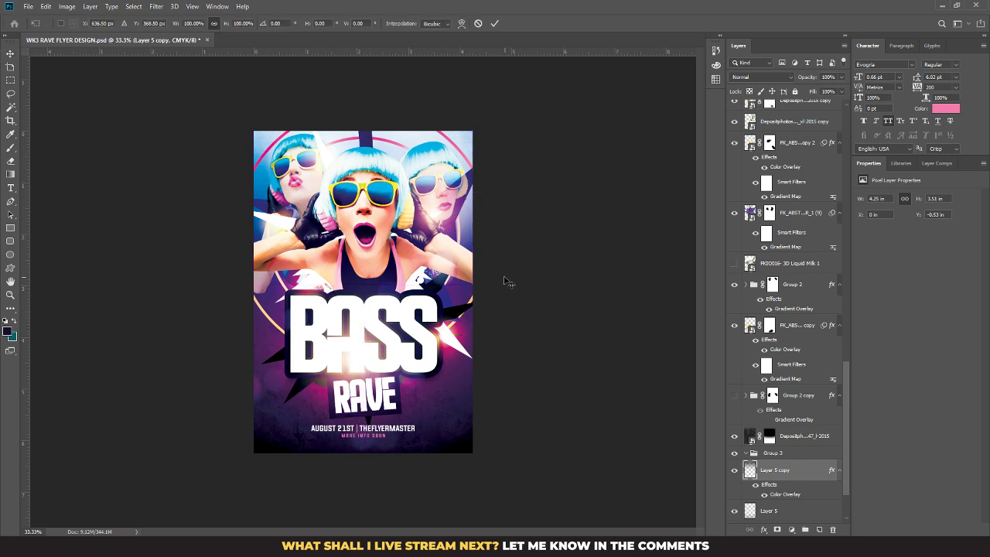
pyautogui.moveTo(500, 194)
pyautogui.mouseDown()
pyautogui.moveTo(559, 192)
pyautogui.moveTo(510, 193)
pyautogui.mouseUp()
pyautogui.moveTo(447, 186); pyautogui.dragTo(432, 209)
pyautogui.press('Return')
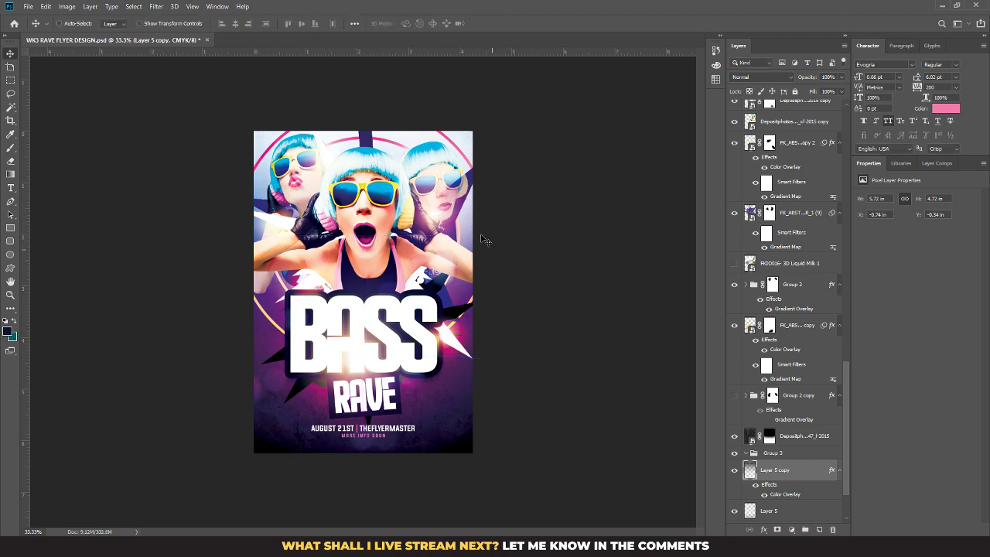
pyautogui.moveTo(429, 256); pyautogui.dragTo(427, 225)
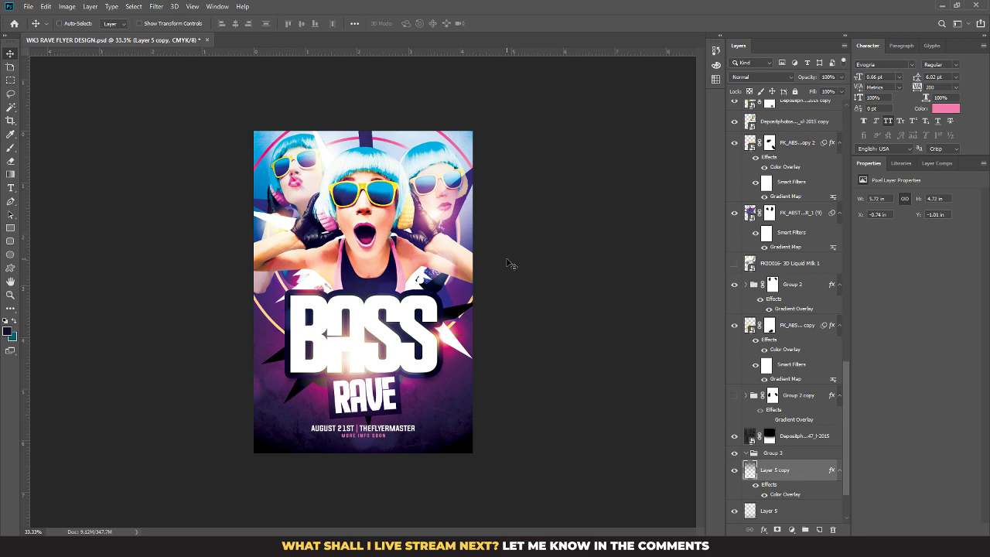
# Step: Review the whole flyer and hide the Layer 2 copy 2 glow in the LIGHTS group
pyautogui.hotkey('ctrl', '=')
pyautogui.hotkey('ctrl', '=')
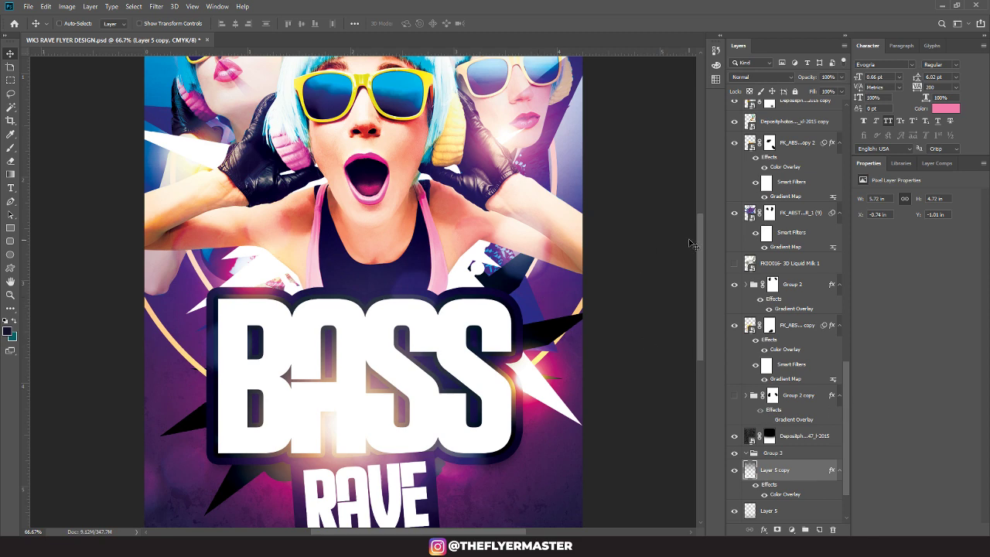
pyautogui.hotkey('ctrl', '-')
pyautogui.hotkey('ctrl', '-')
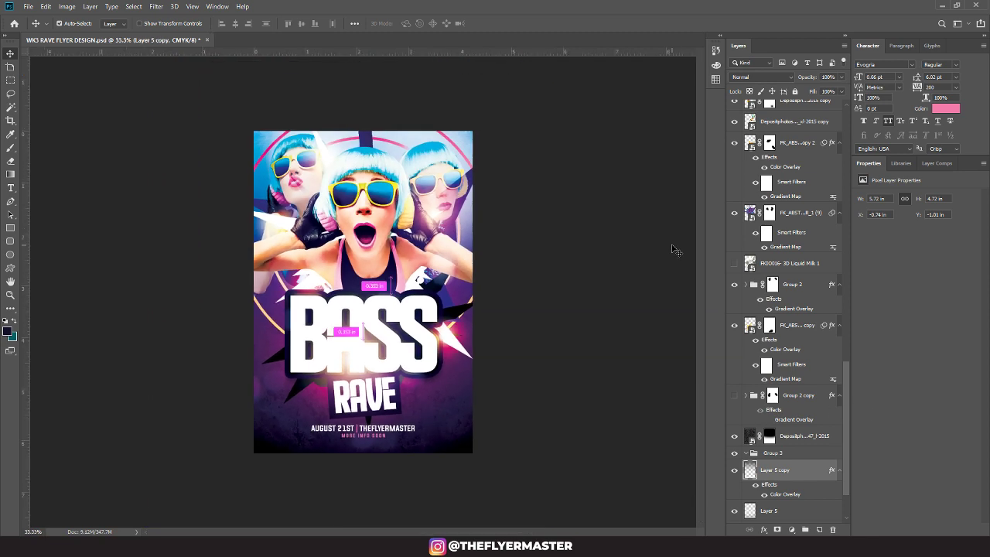
pyautogui.hotkey('ctrl', '+')
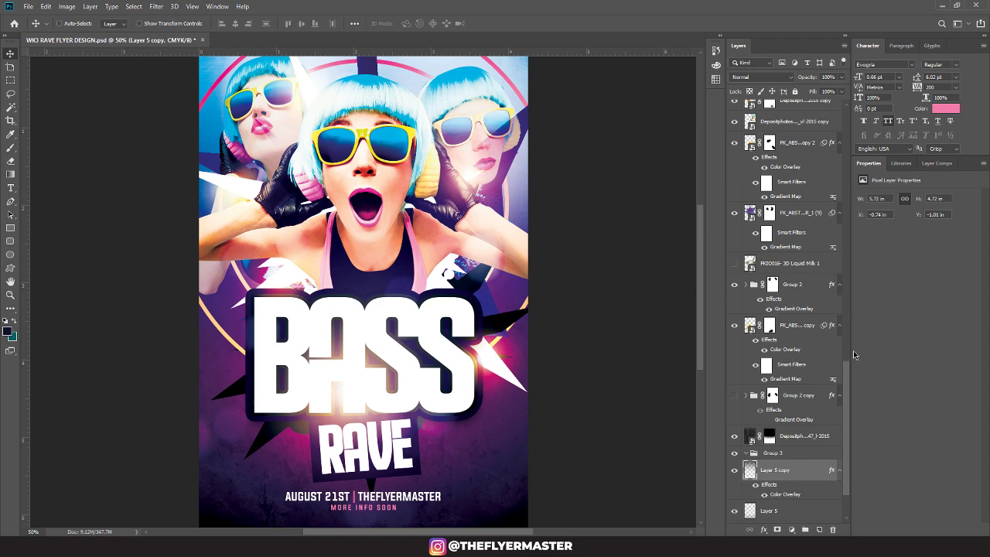
pyautogui.moveTo(846, 382); pyautogui.dragTo(785, 146)
pyautogui.scroll(2, 785, 146)
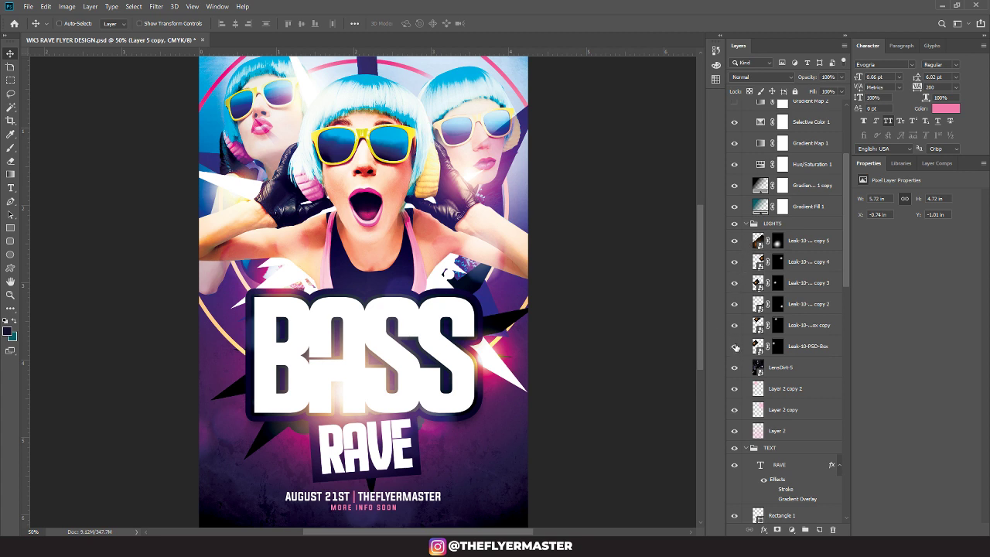
pyautogui.click(733, 395)
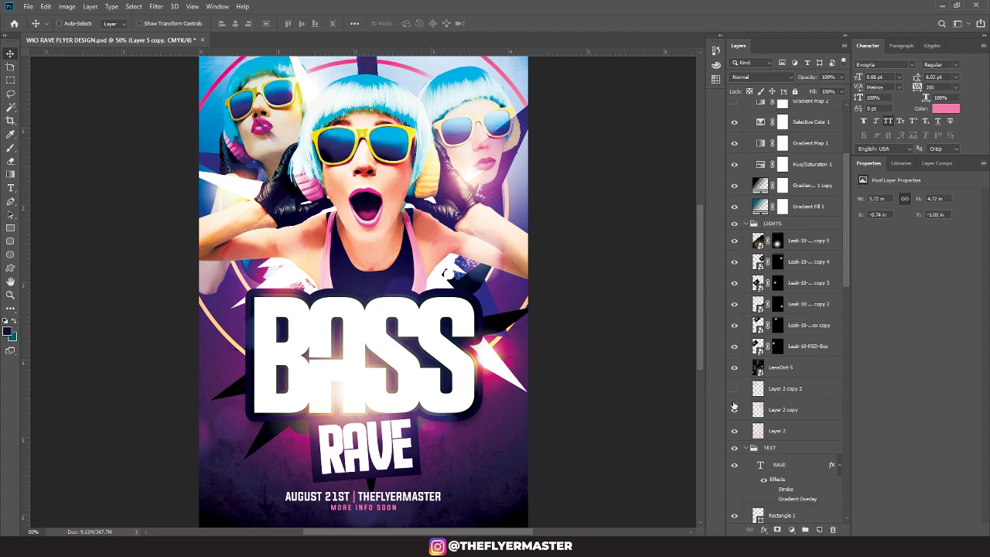
# Step: Compare the glow layers in the LIGHTS group and make Layer 2 copy 2 visible again
pyautogui.click(734, 409)
pyautogui.click(735, 416)
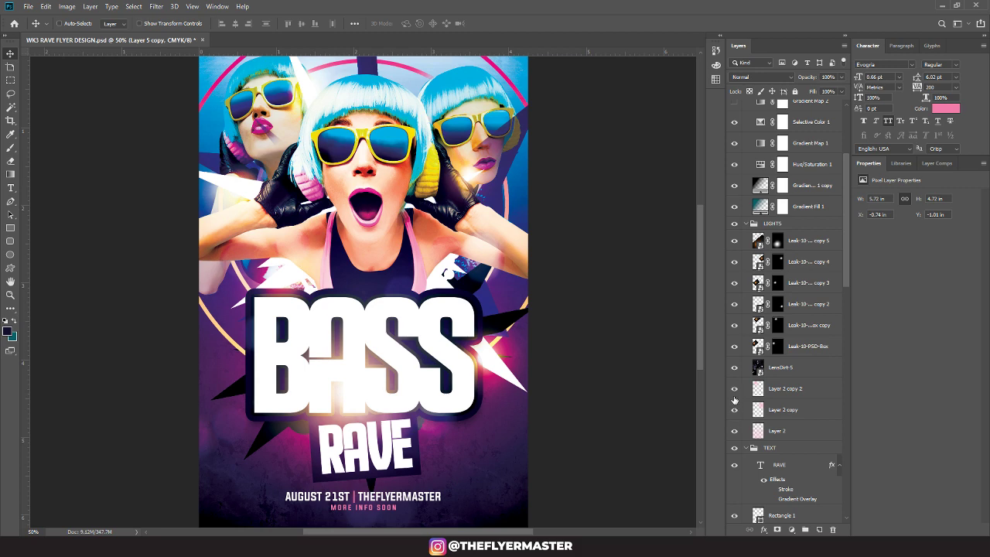
pyautogui.click(734, 396)
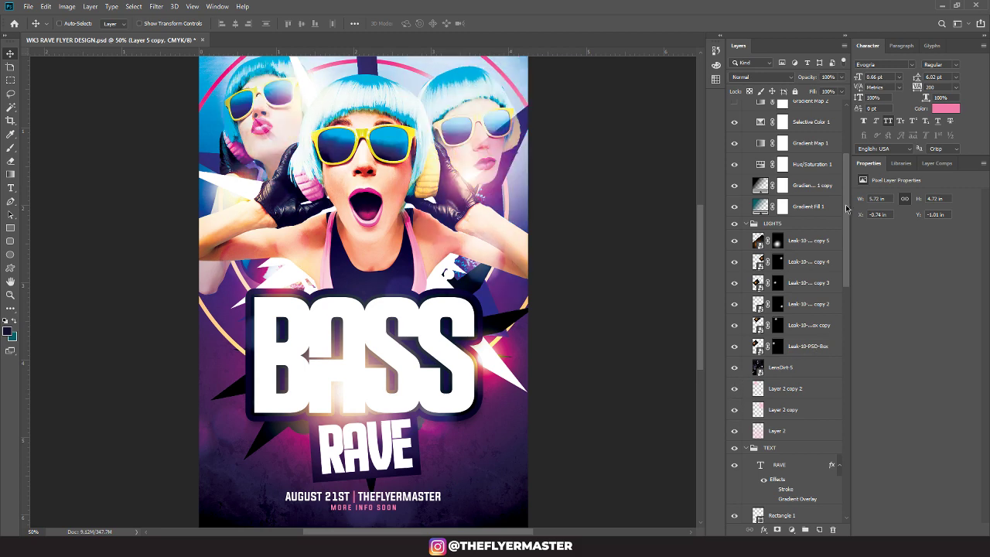
# Step: Compare the flyer with and without the white Layer 5 copy gradient in Group 3, and leave it hidden
pyautogui.moveTo(847, 207); pyautogui.dragTo(830, 463)
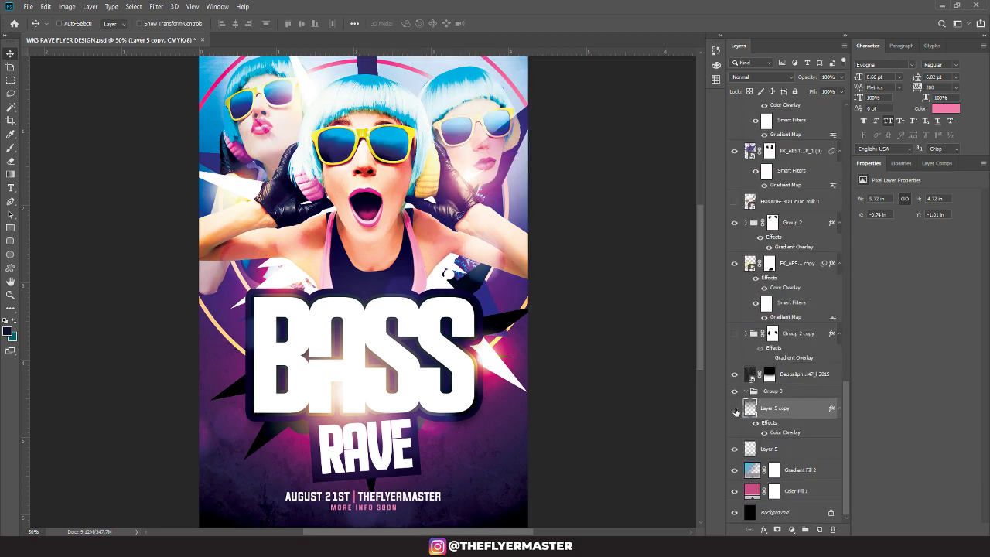
pyautogui.click(735, 410)
pyautogui.click(735, 410)
pyautogui.click(736, 410)
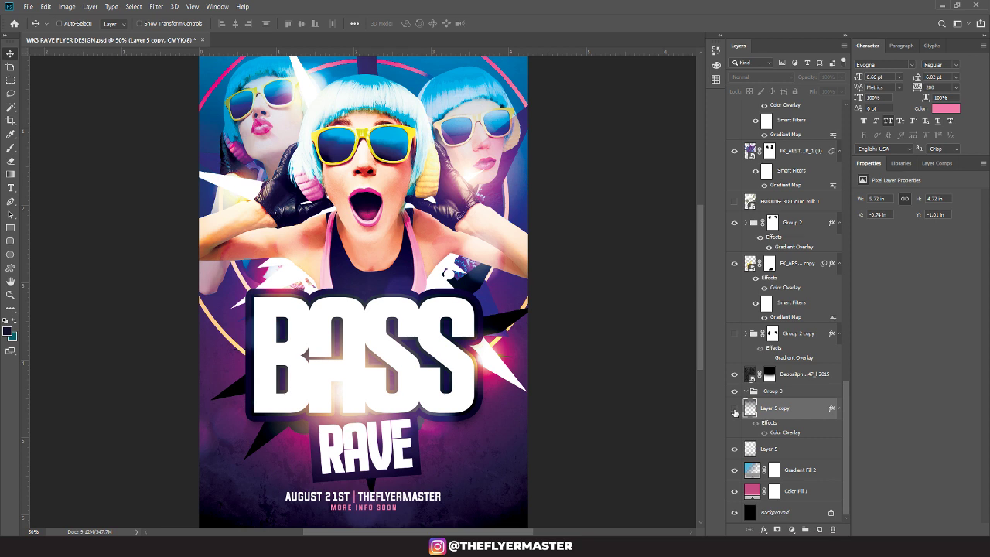
# Step: Compare the flyer with and without Gradient Fill 2, Layer 5 and the dark Depositphotos texture above Group 3
pyautogui.click(734, 471)
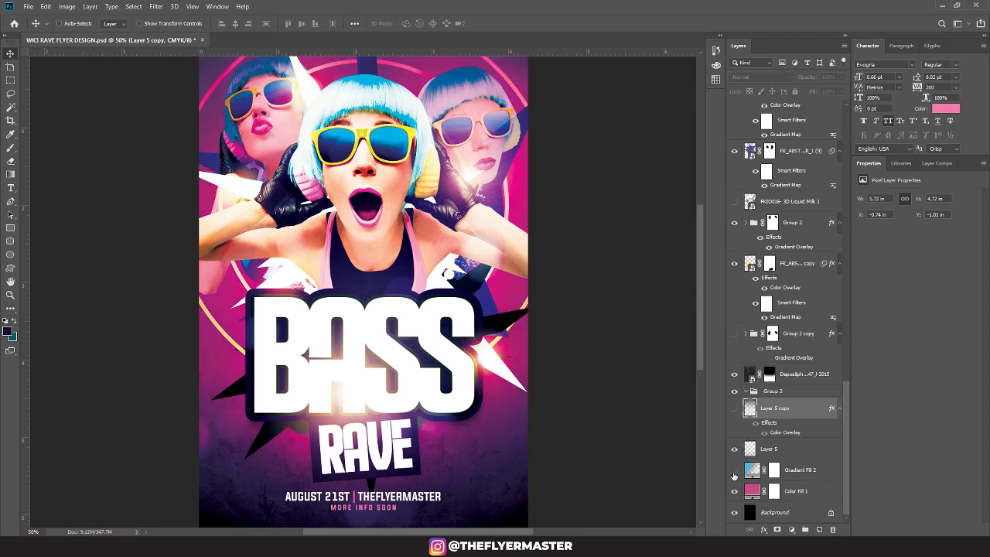
pyautogui.click(734, 471)
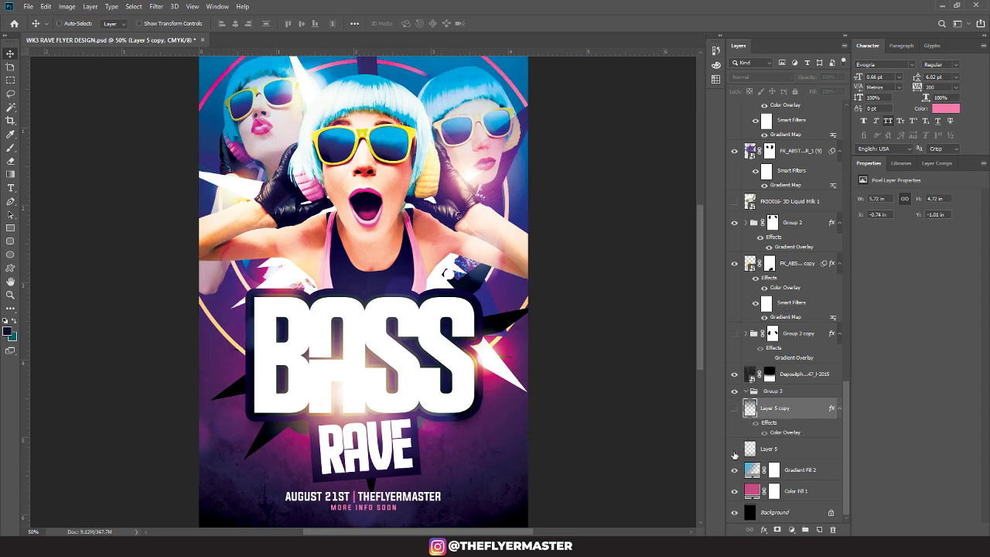
pyautogui.click(735, 451)
pyautogui.click(734, 451)
pyautogui.scroll(1, 845, 394)
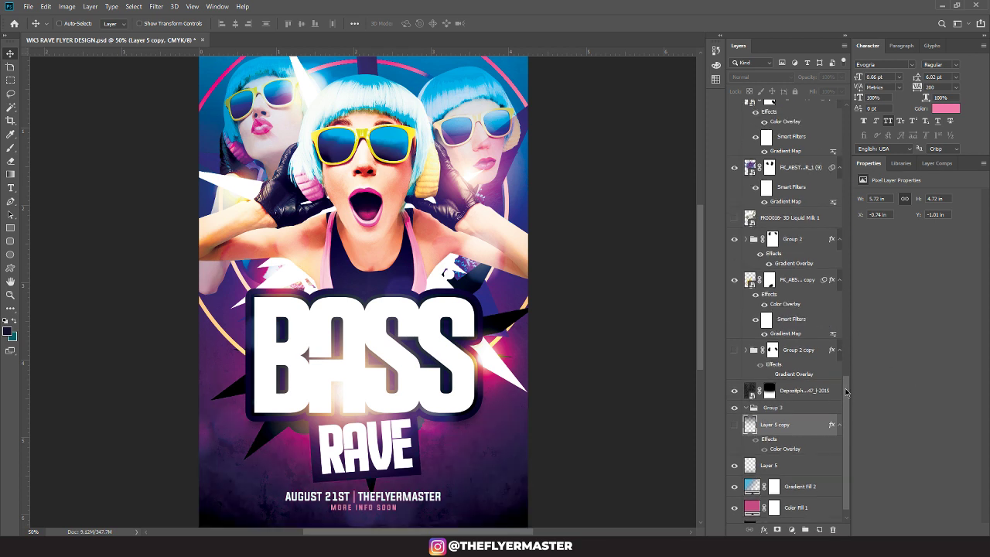
pyautogui.click(734, 390)
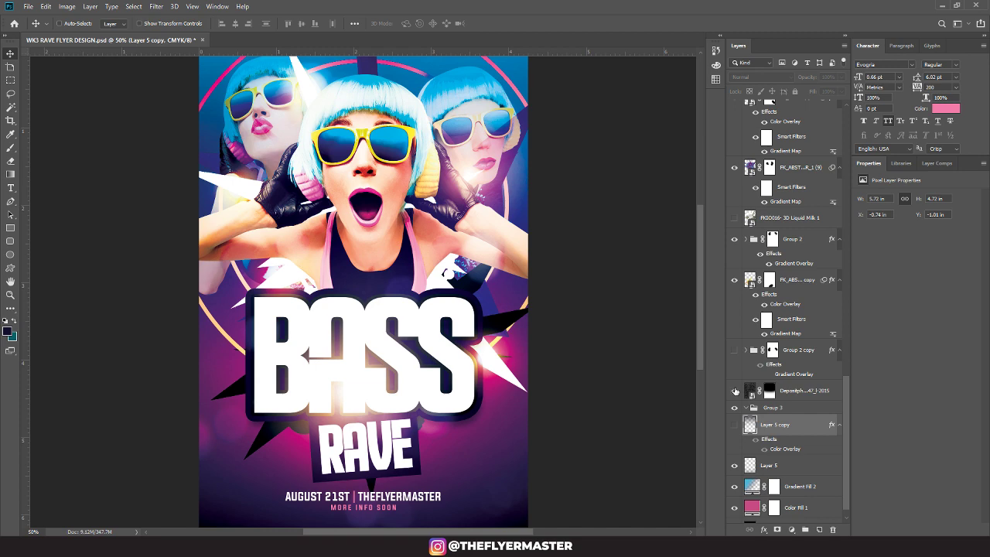
pyautogui.click(734, 390)
# Step: Compare the effect of Gradient Fill 1, its copy and Gradient Map 2 in the CC group by toggling their visibility
pyautogui.scroll(5, 744, 380)
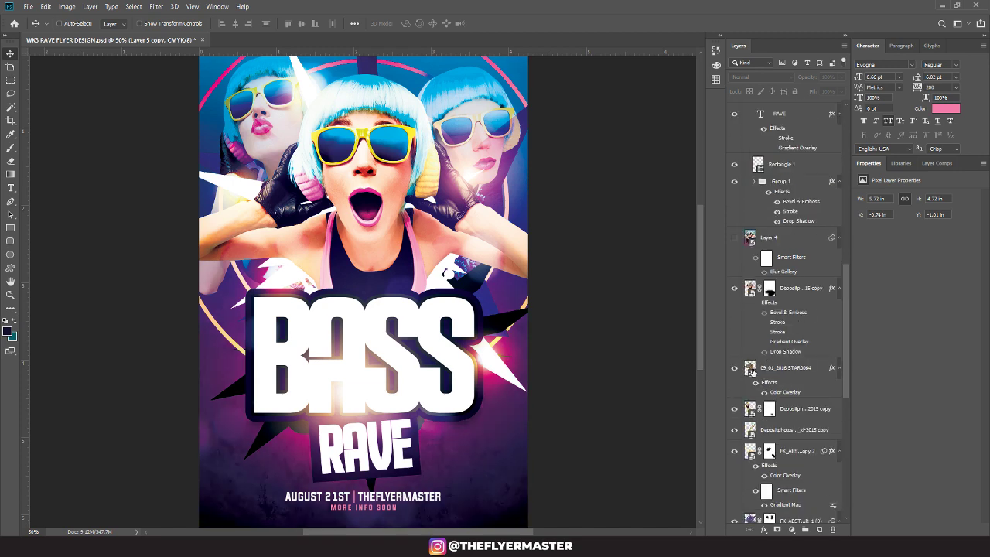
pyautogui.scroll(10, 751, 372)
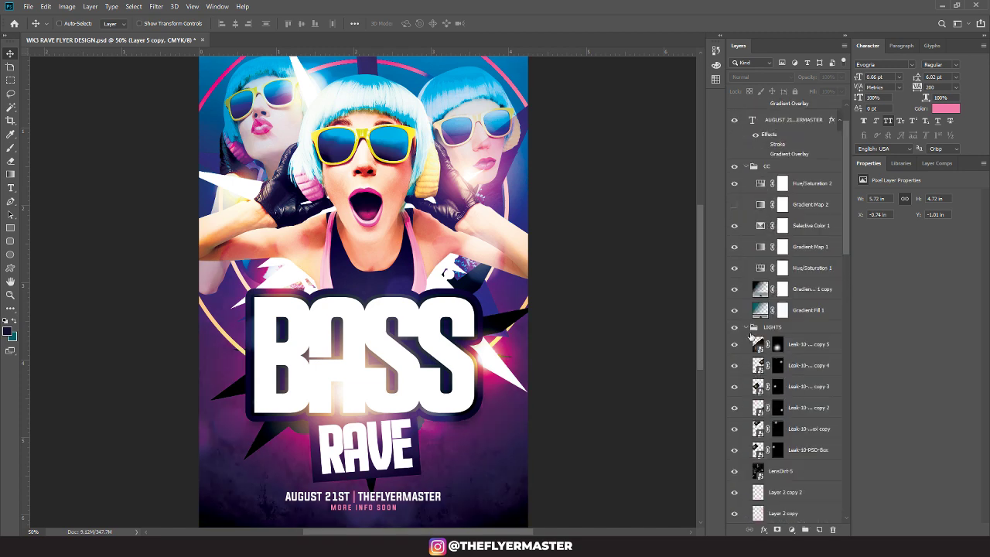
pyautogui.click(734, 289)
pyautogui.click(734, 291)
pyautogui.click(733, 314)
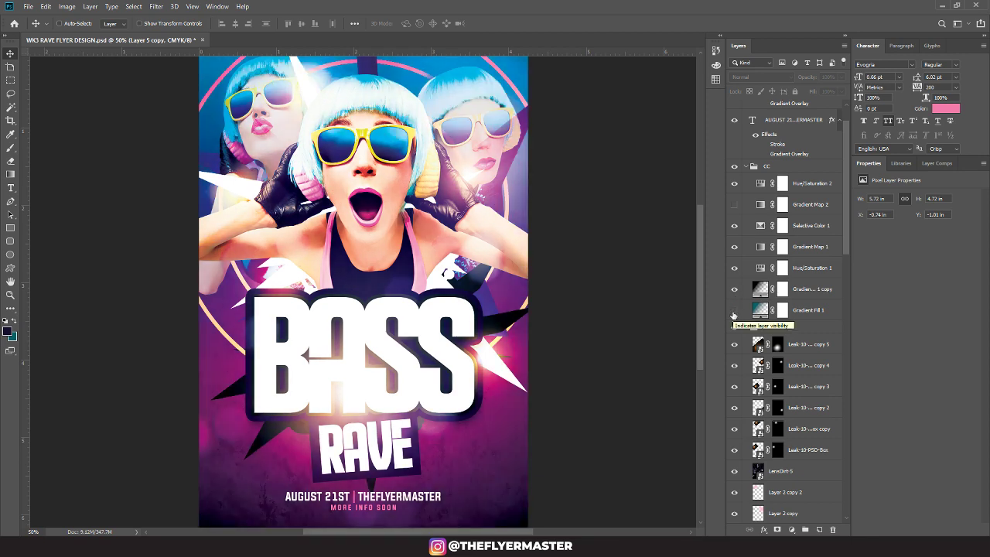
pyautogui.click(733, 314)
pyautogui.click(733, 314)
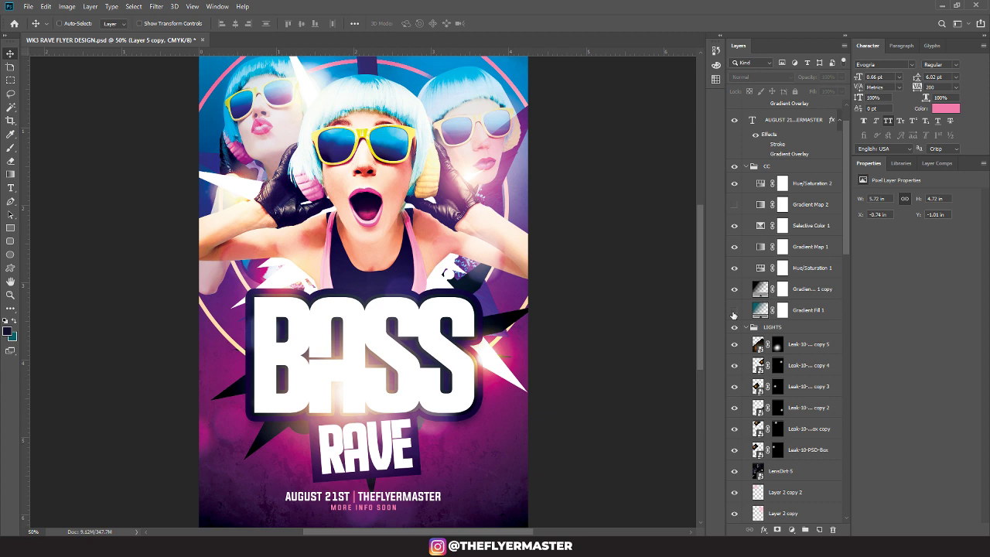
pyautogui.click(734, 312)
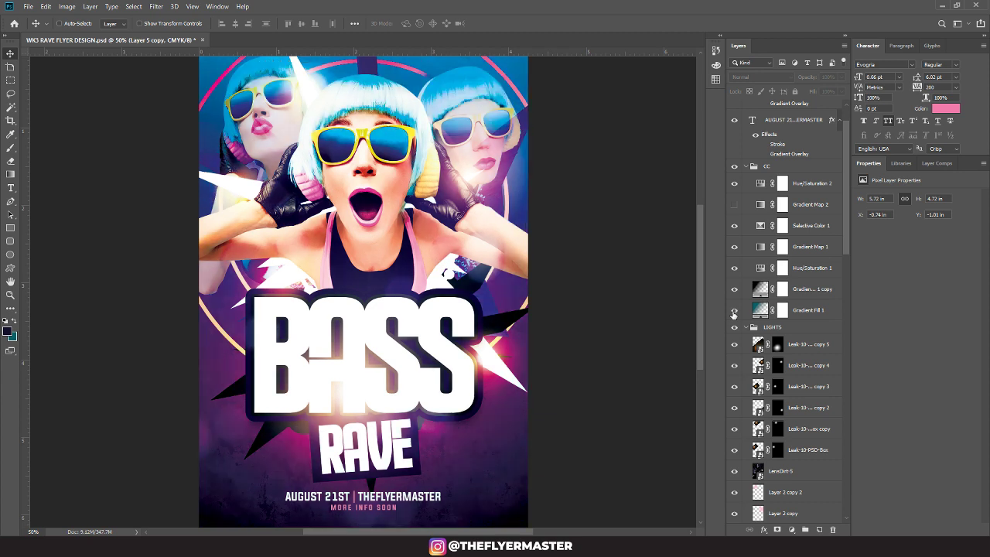
pyautogui.click(734, 314)
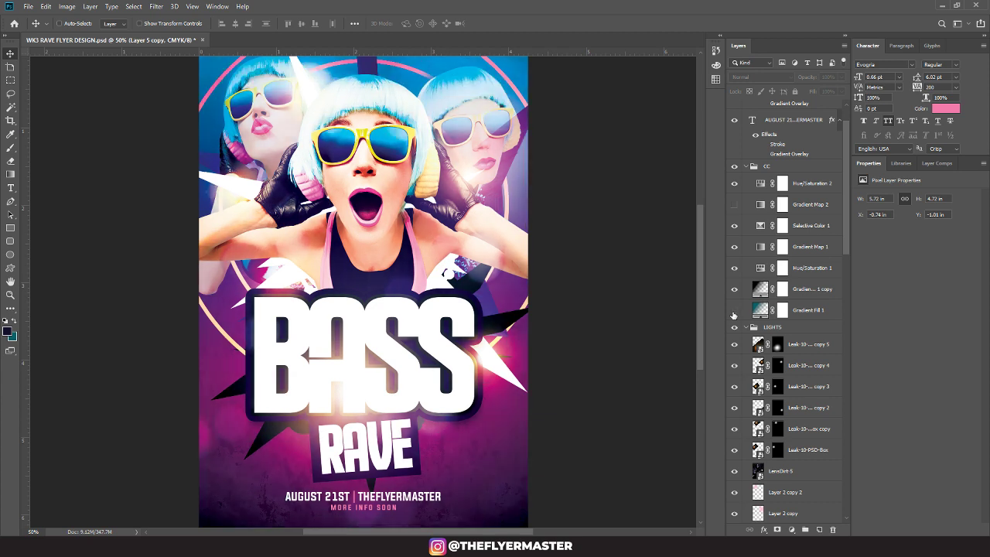
pyautogui.click(734, 314)
pyautogui.scroll(2, 741, 294)
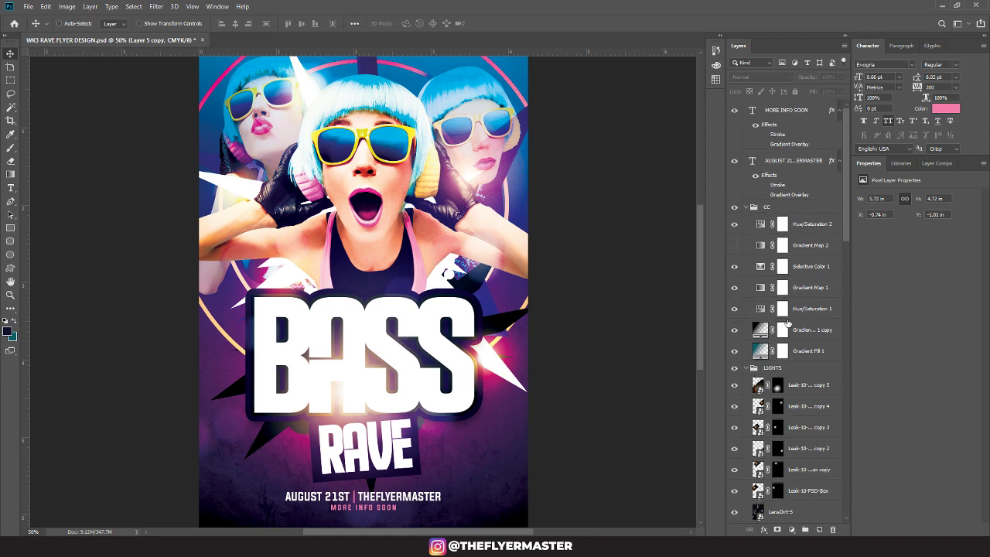
pyautogui.click(734, 245)
# Step: Reduce the opacity of the two side model layers behind the central model to 32%
pyautogui.moveTo(850, 221); pyautogui.dragTo(850, 367)
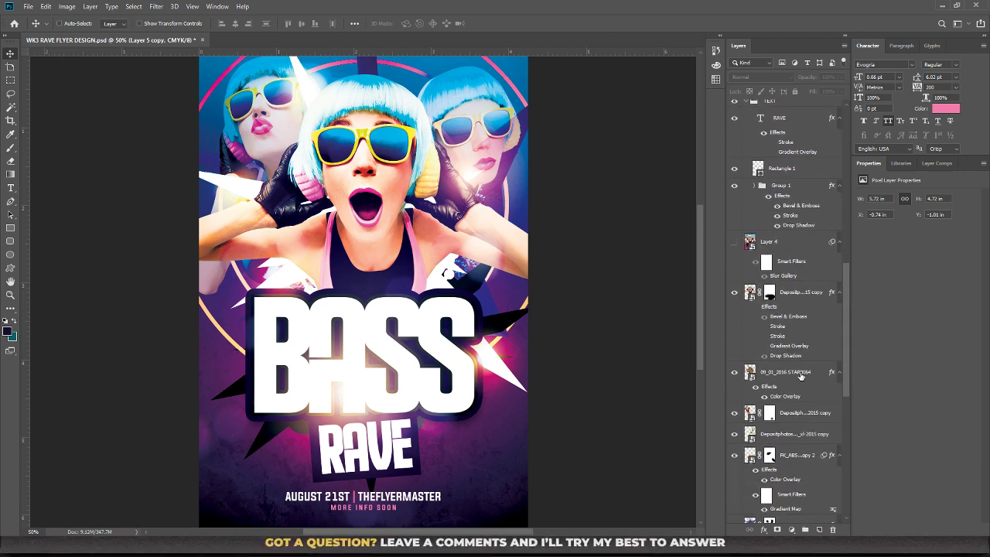
pyautogui.click(803, 412)
pyautogui.keyDown('shift'); pyautogui.click(803, 435); pyautogui.keyUp('shift')
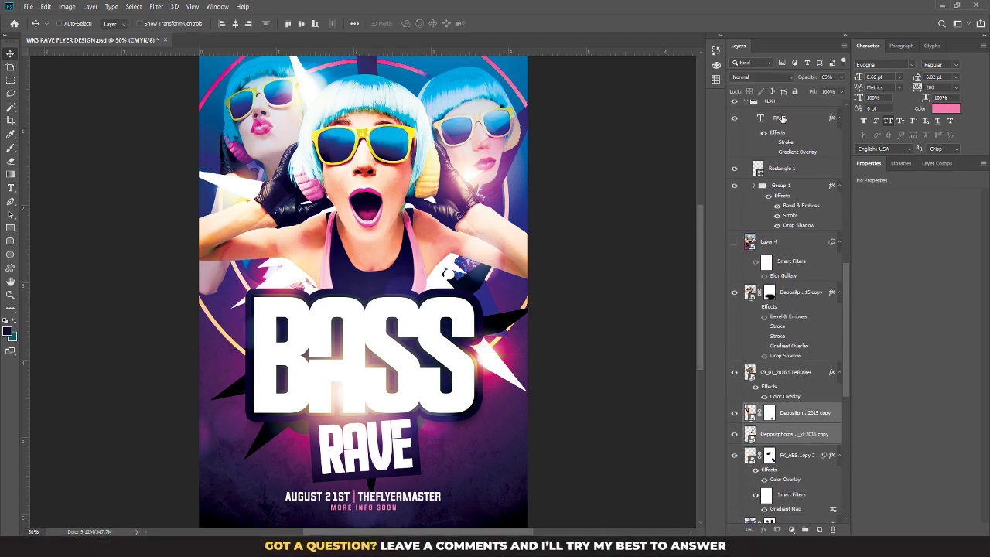
pyautogui.click(842, 78)
pyautogui.moveTo(828, 92); pyautogui.dragTo(809, 91)
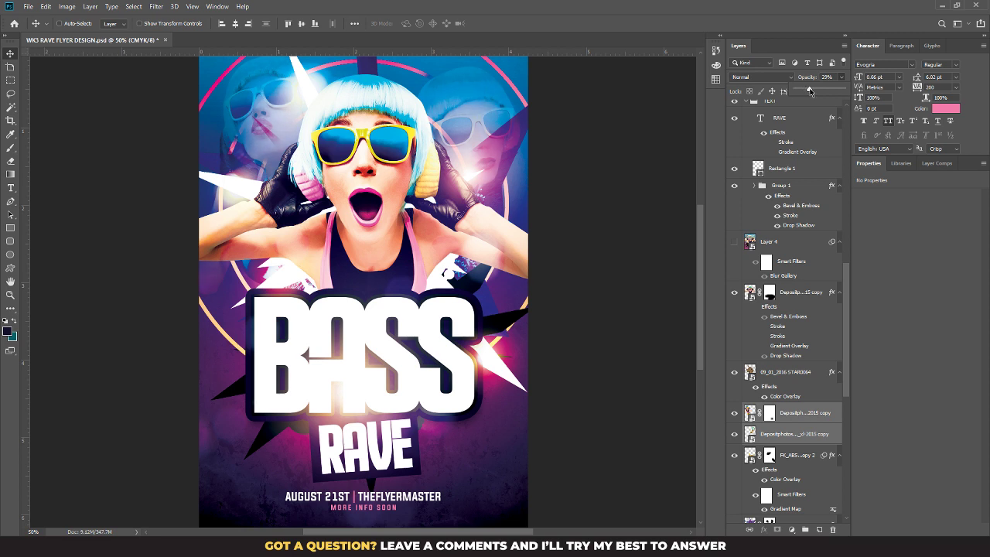
pyautogui.moveTo(809, 92); pyautogui.dragTo(811, 91)
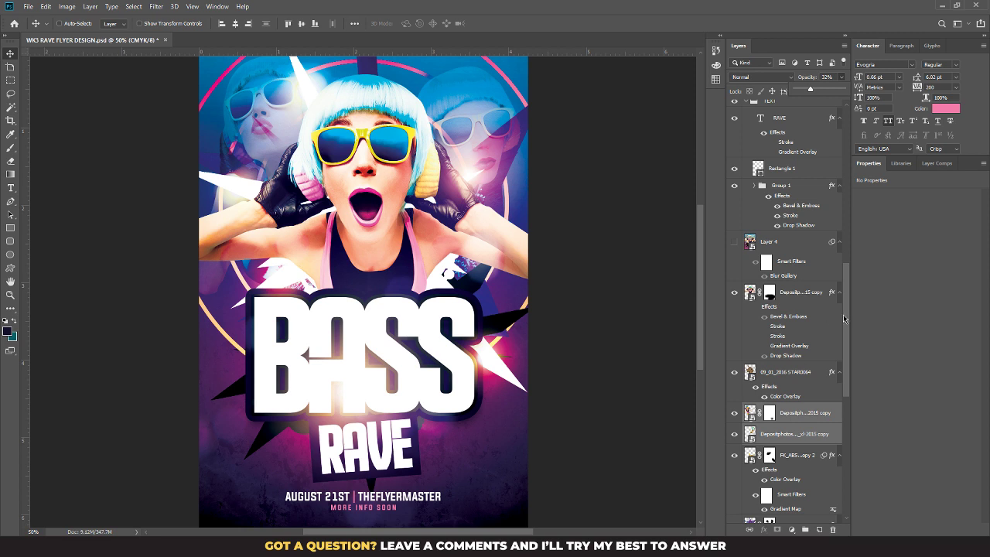
# Step: Compare the flyer with and without the Selective Color 1 adjustment and look through the layer stack
pyautogui.moveTo(847, 319); pyautogui.dragTo(845, 137)
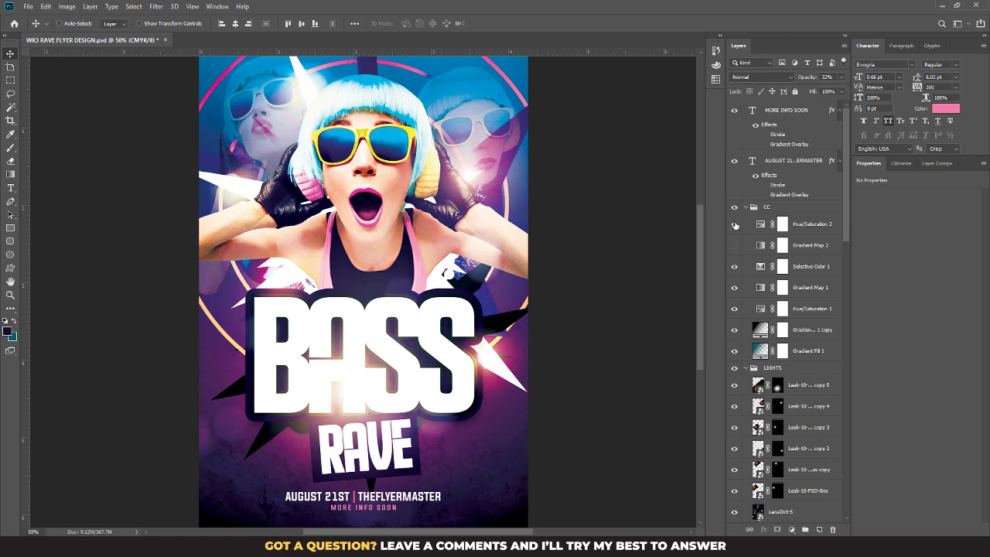
pyautogui.click(734, 266)
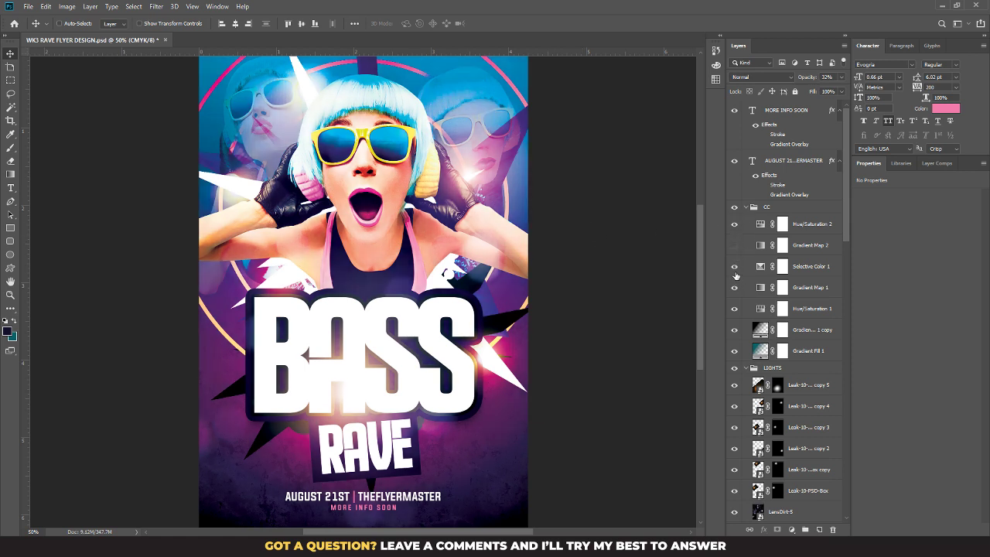
pyautogui.click(735, 271)
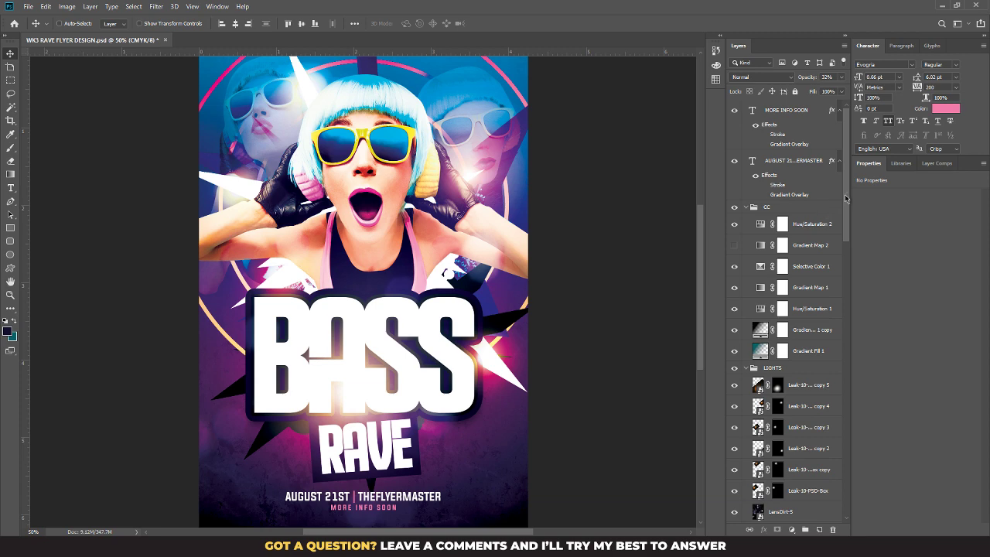
pyautogui.scroll(-5, 835, 231)
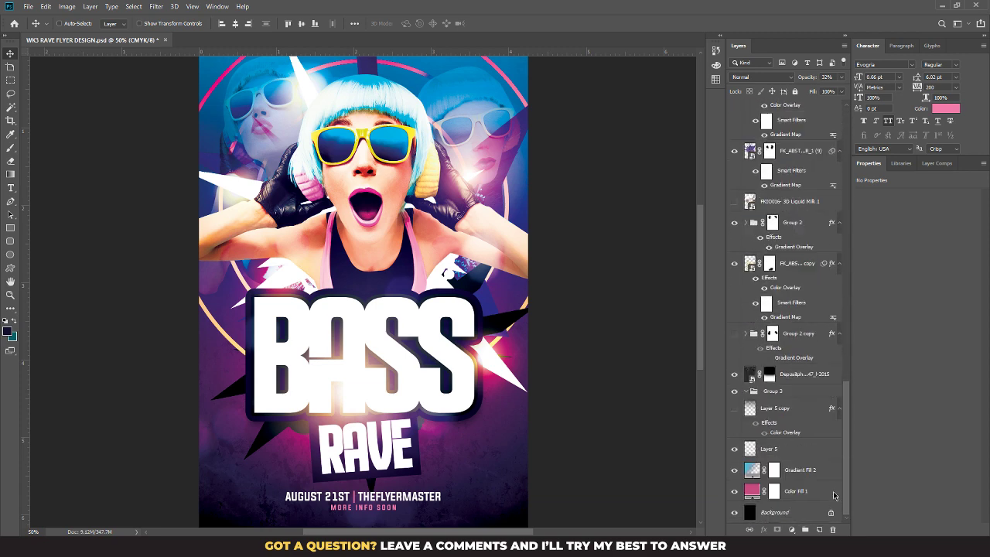
pyautogui.scroll(5, 847, 244)
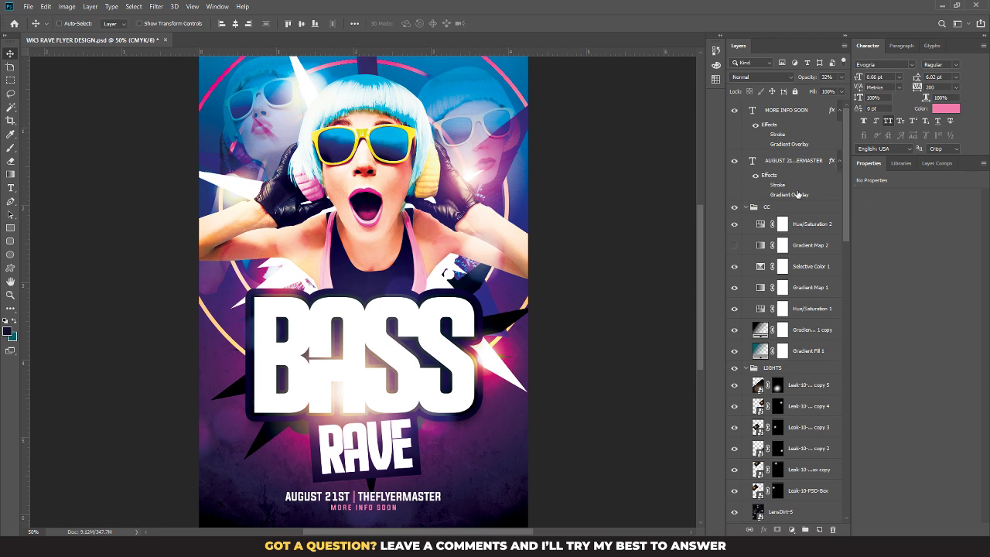
pyautogui.scroll(-10, 798, 195)
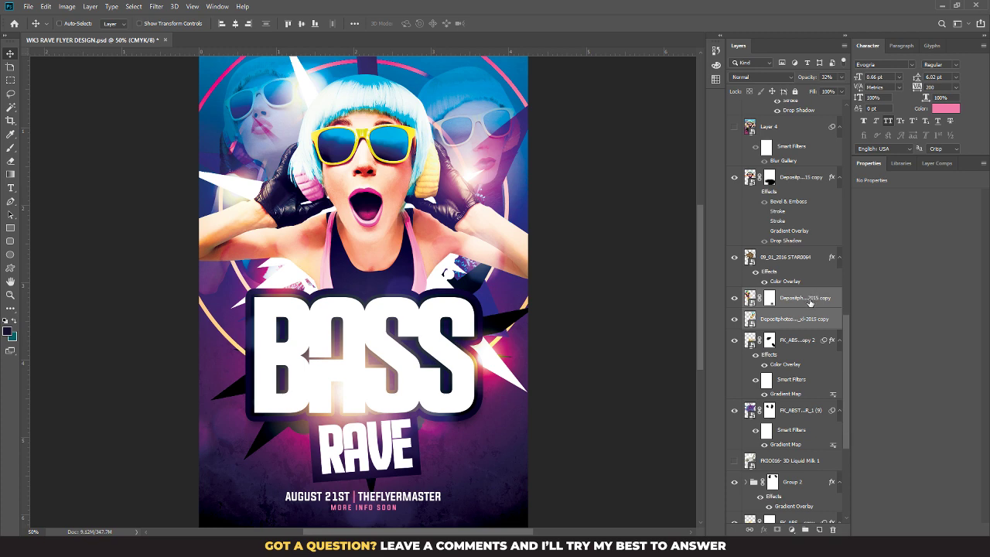
# Step: Show the blurred Layer 4 smart object and try it in Darken blend mode
pyautogui.scroll(4, 812, 301)
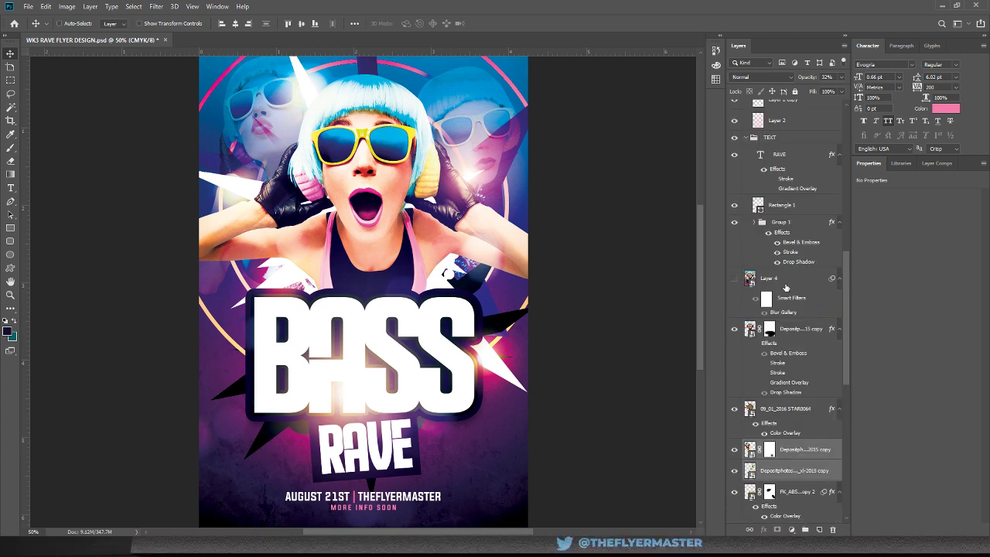
pyautogui.click(768, 278)
pyautogui.click(734, 278)
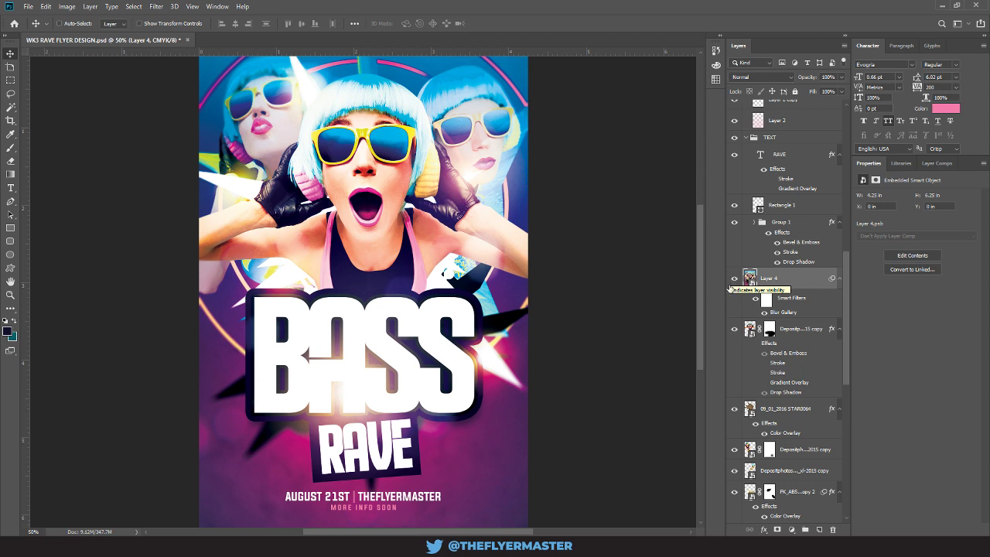
pyautogui.click(744, 77)
pyautogui.click(744, 81)
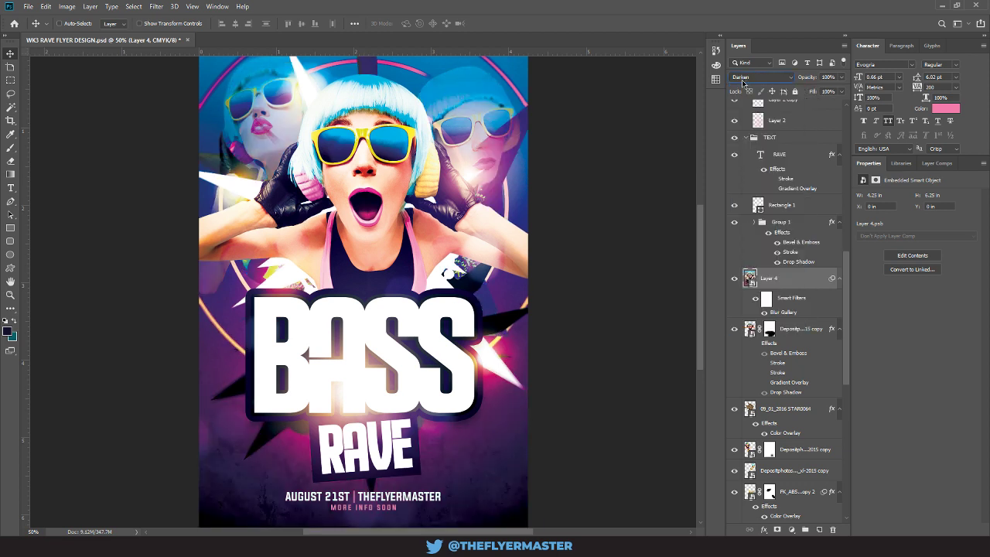
# Step: Try successive blend modes on Layer 4, from Color Burn through Lighten to Overlay, and view the whole flyer
pyautogui.press('Down')
pyautogui.press('Down')
pyautogui.press('Down')
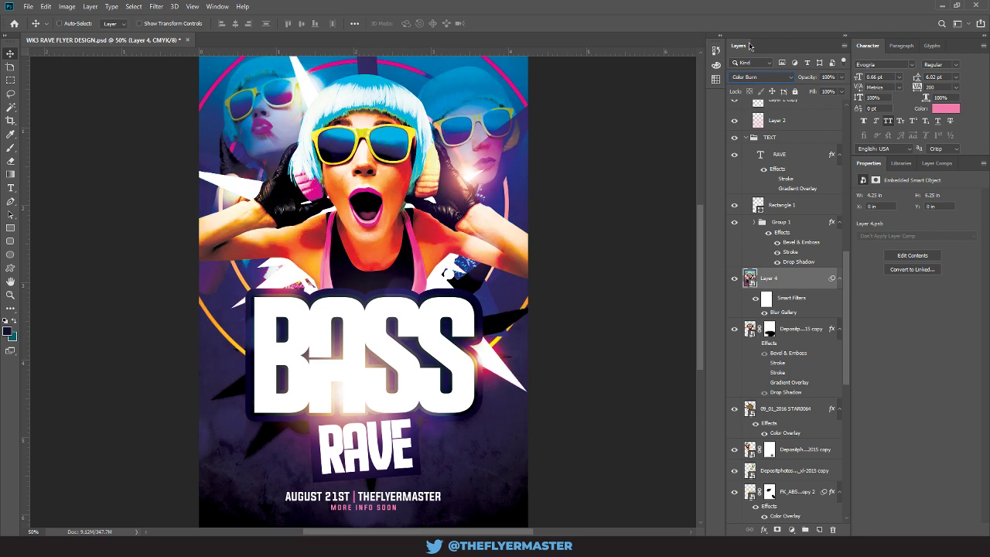
pyautogui.press('Down')
pyautogui.press('Down')
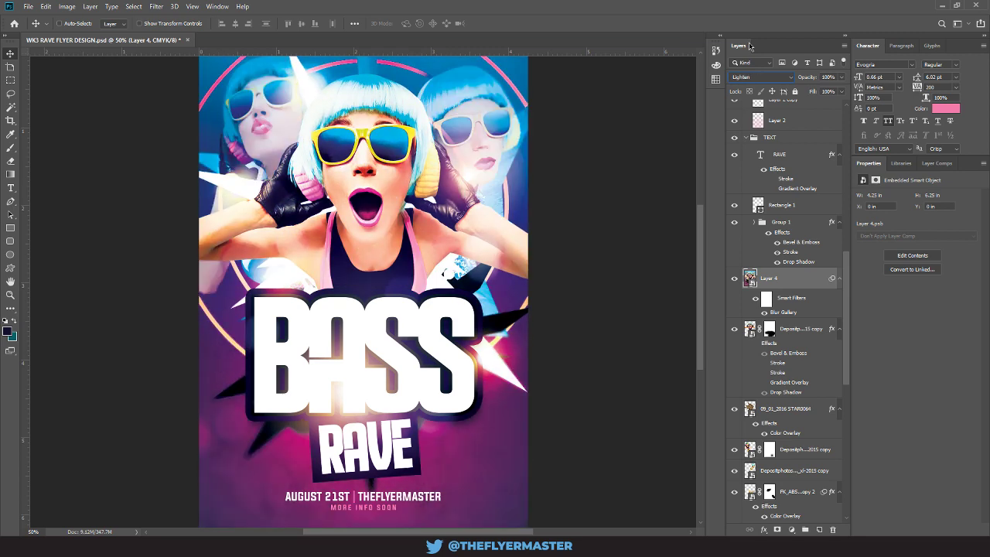
pyautogui.press('Down')
pyautogui.press('Down')
pyautogui.press('Down')
pyautogui.press('Down')
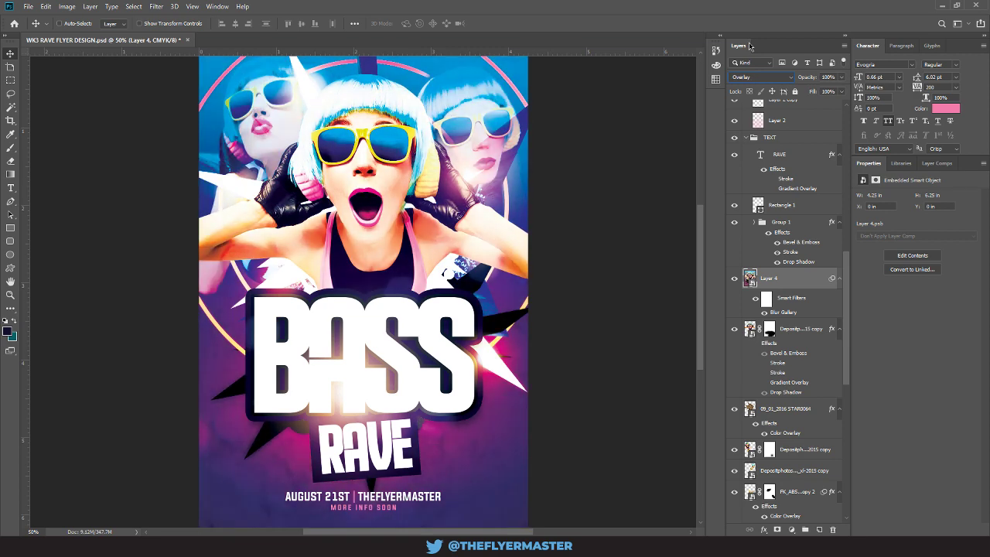
pyautogui.press('Down')
pyautogui.press('Up')
pyautogui.hotkey('ctrl', '-')
pyautogui.hotkey('ctrl', '-')
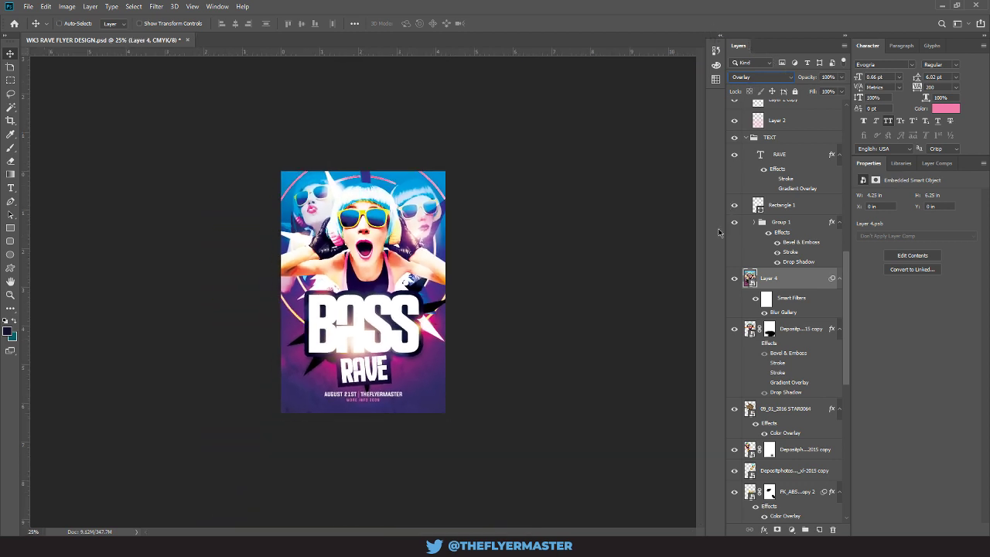
# Step: Compare the flyer with and without Layer 4, and leave the layer hidden
pyautogui.click(734, 279)
pyautogui.click(735, 279)
pyautogui.click(735, 279)
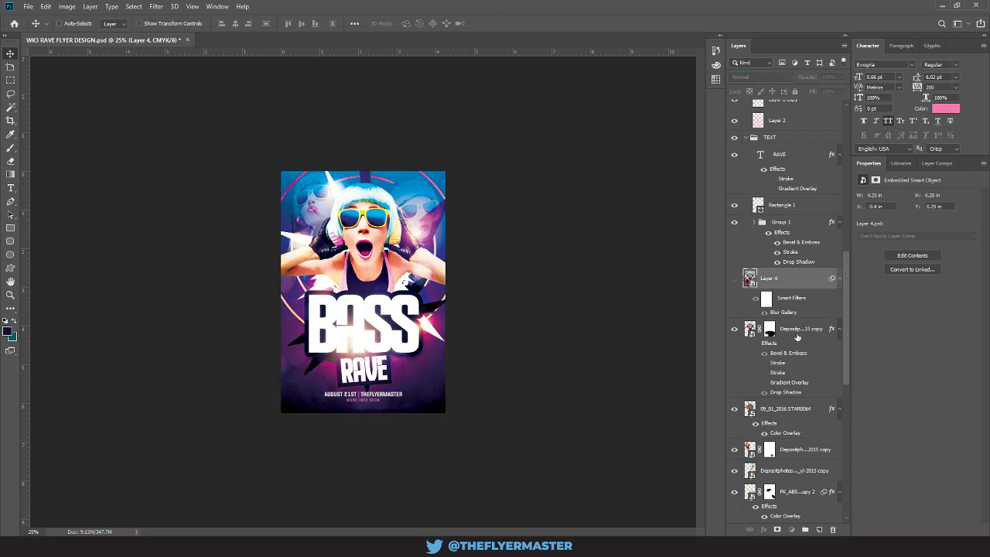
pyautogui.click(799, 335)
pyautogui.moveTo(845, 325); pyautogui.dragTo(837, 452)
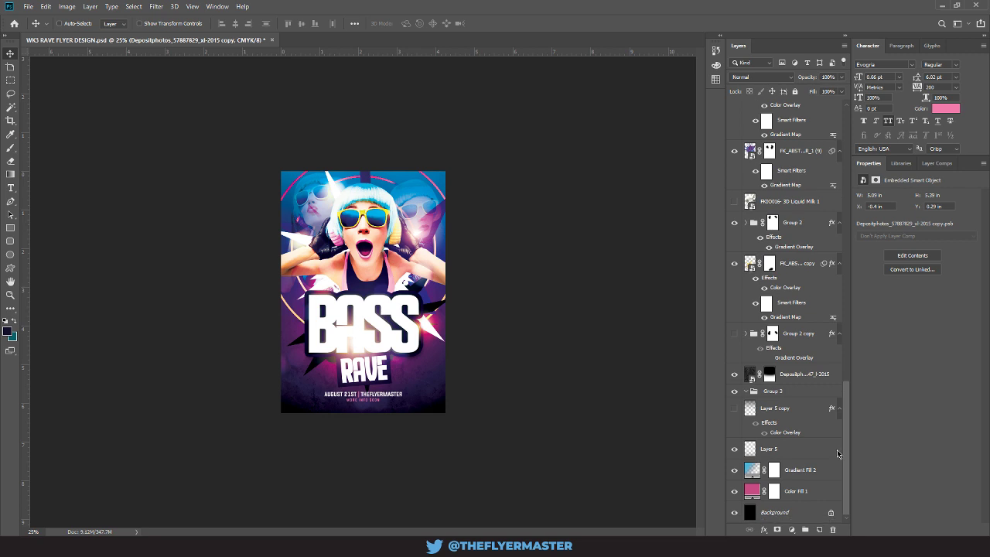
pyautogui.moveTo(837, 450); pyautogui.dragTo(848, 384)
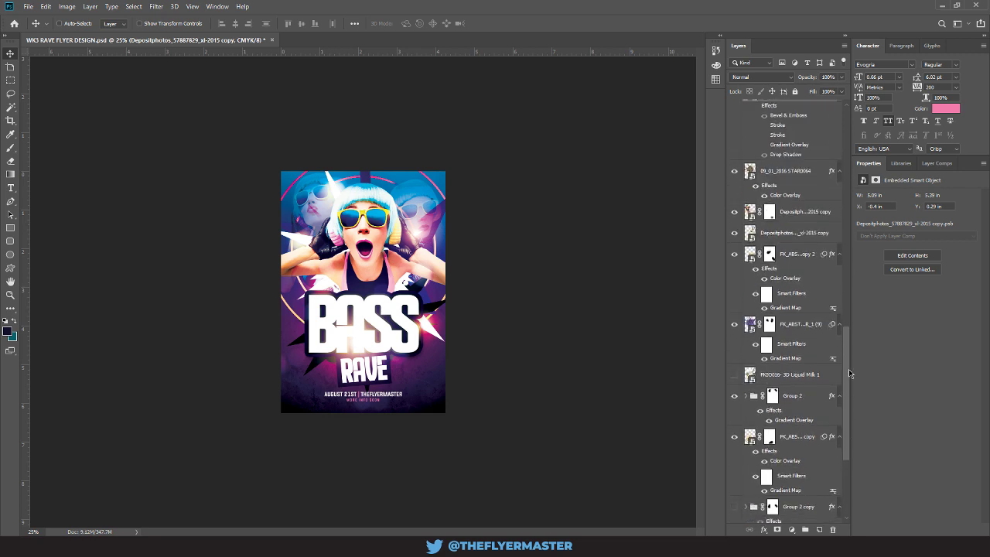
# Step: Apply a Gaussian Blur with a 5.8 px radius to the masked model copy layer, Depositphotos_57887833
pyautogui.click(809, 214)
pyautogui.keyDown('shift'); pyautogui.click(804, 233); pyautogui.keyUp('shift')
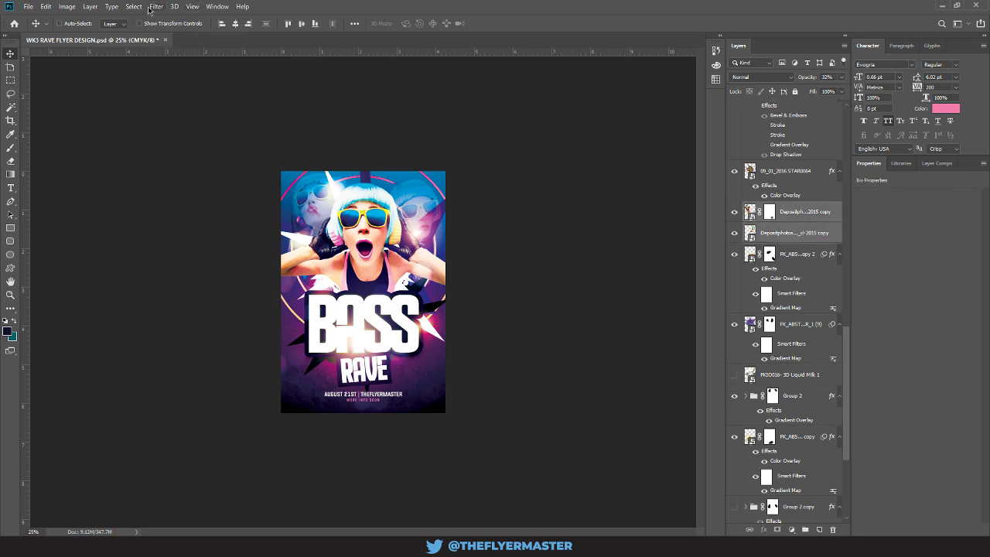
pyautogui.click(793, 215)
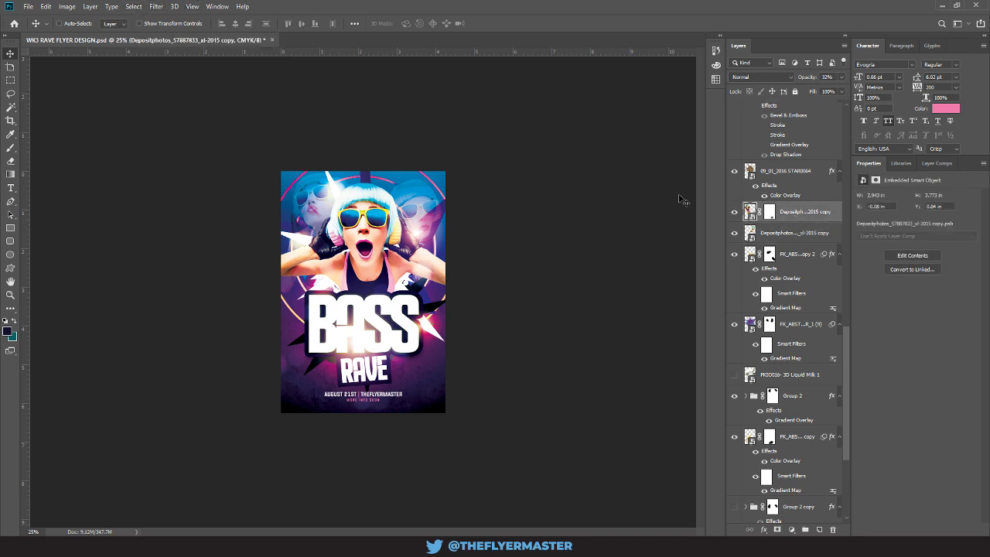
pyautogui.click(156, 7)
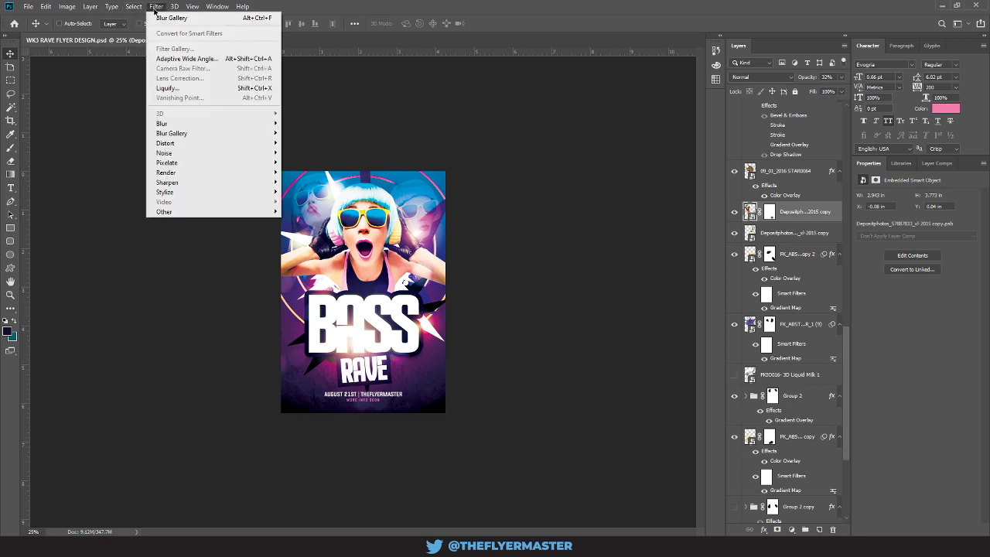
pyautogui.moveTo(156, 6)
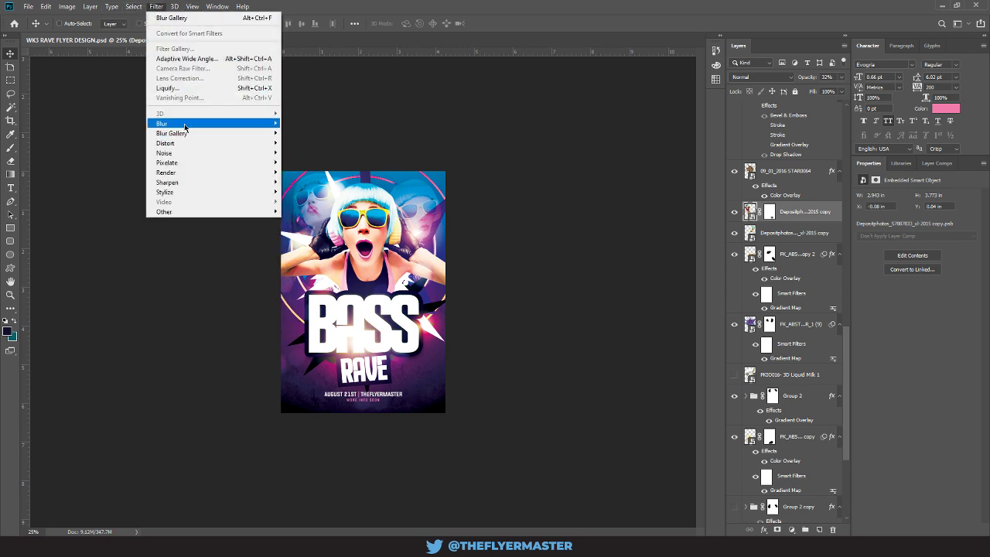
pyautogui.moveTo(214, 125)
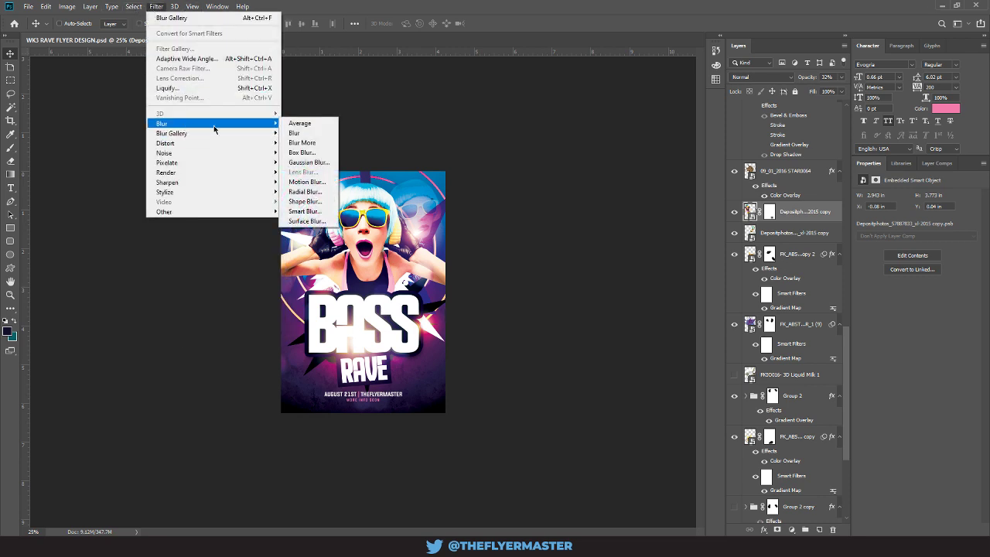
pyautogui.click(320, 165)
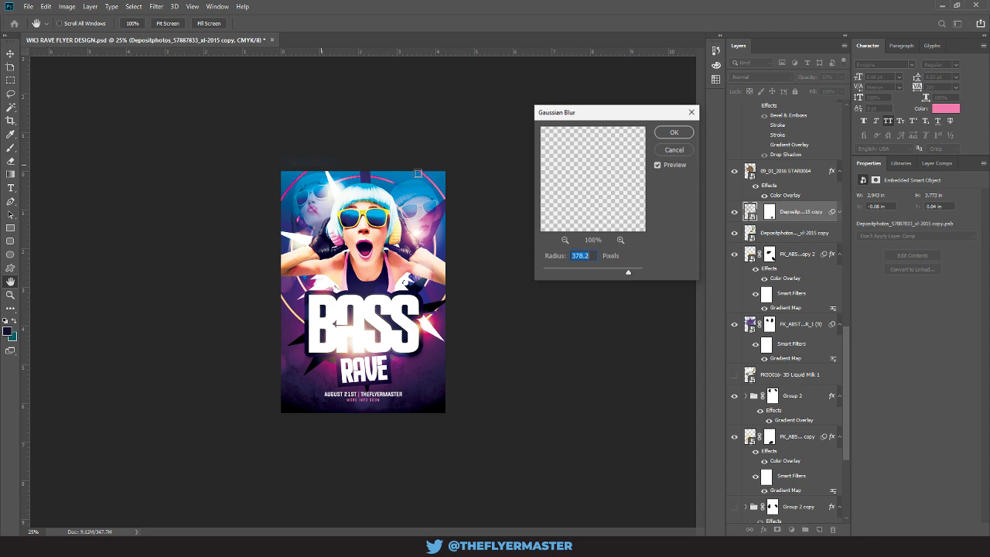
pyautogui.click(598, 273)
pyautogui.moveTo(598, 273); pyautogui.dragTo(568, 270)
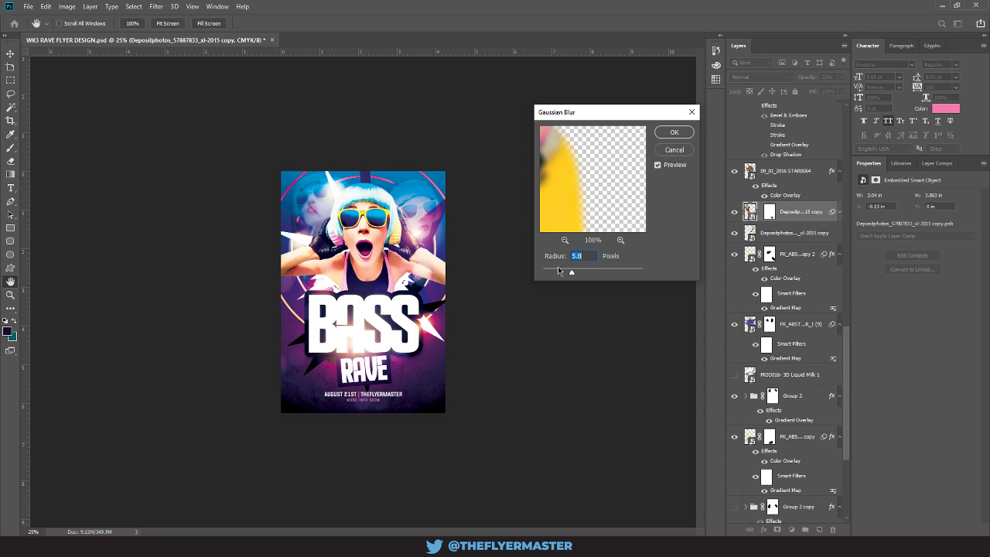
pyautogui.click(674, 133)
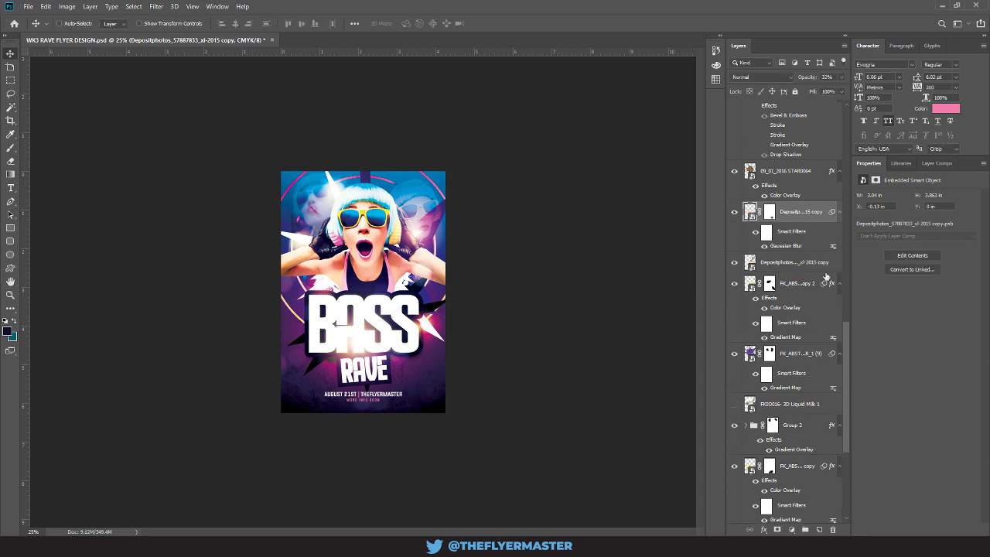
# Step: Apply a Gaussian Blur with a 4.6 px radius to the other side model's layer, Depositphotos_61240763
pyautogui.click(778, 263)
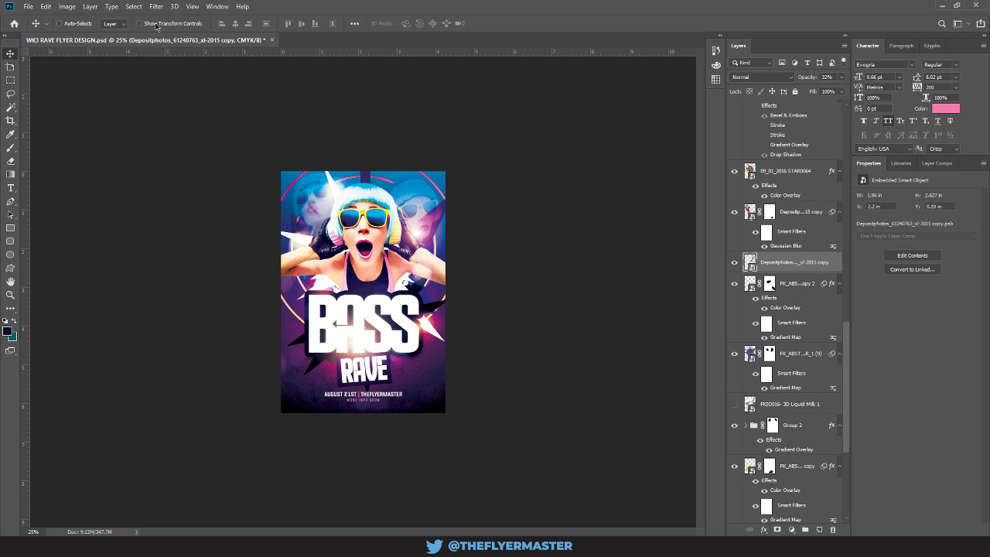
pyautogui.click(156, 6)
pyautogui.moveTo(192, 123)
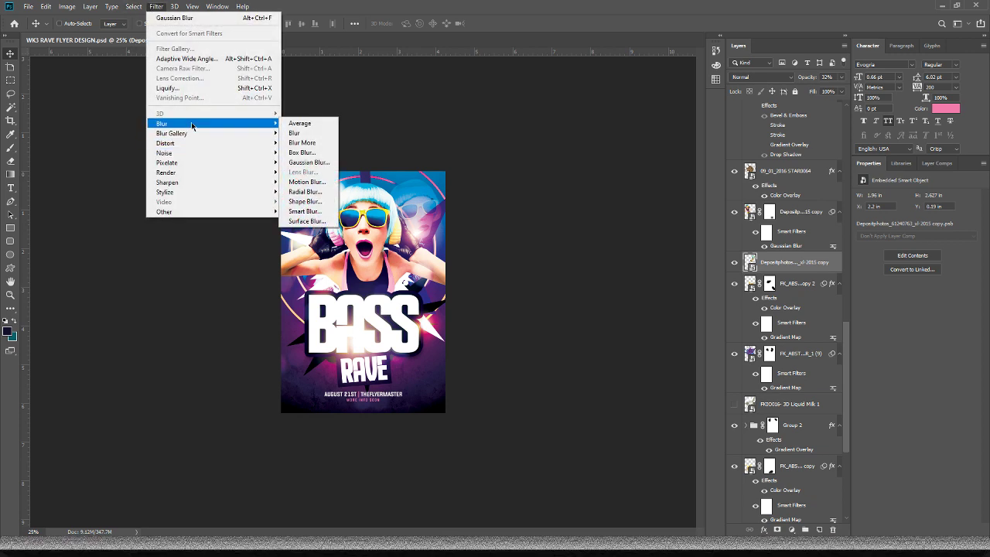
pyautogui.click(319, 163)
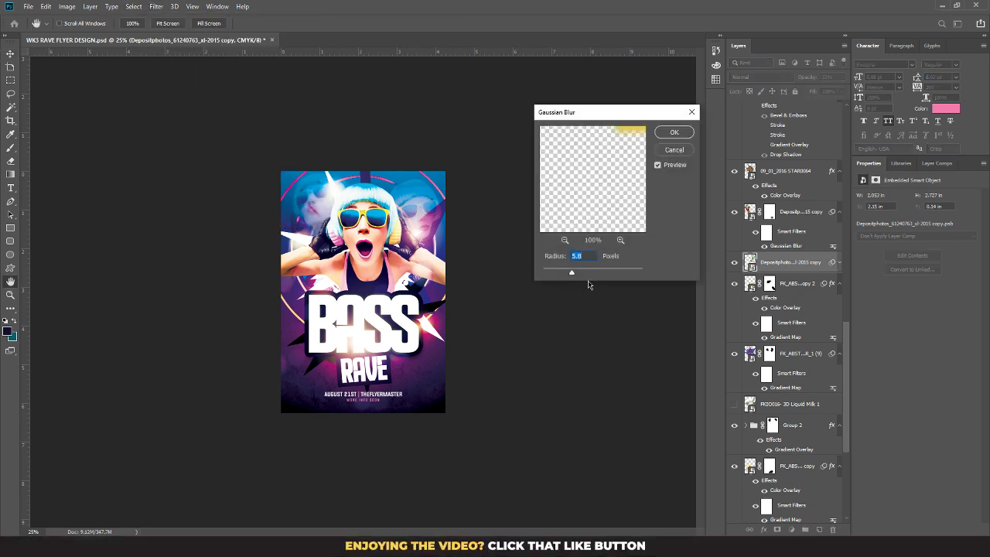
pyautogui.moveTo(571, 272); pyautogui.dragTo(568, 274)
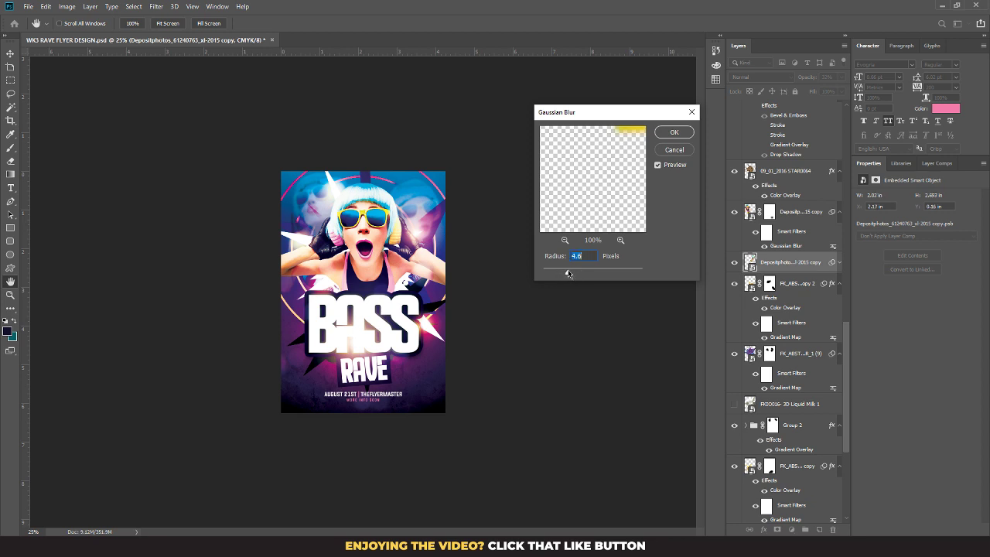
pyautogui.click(672, 133)
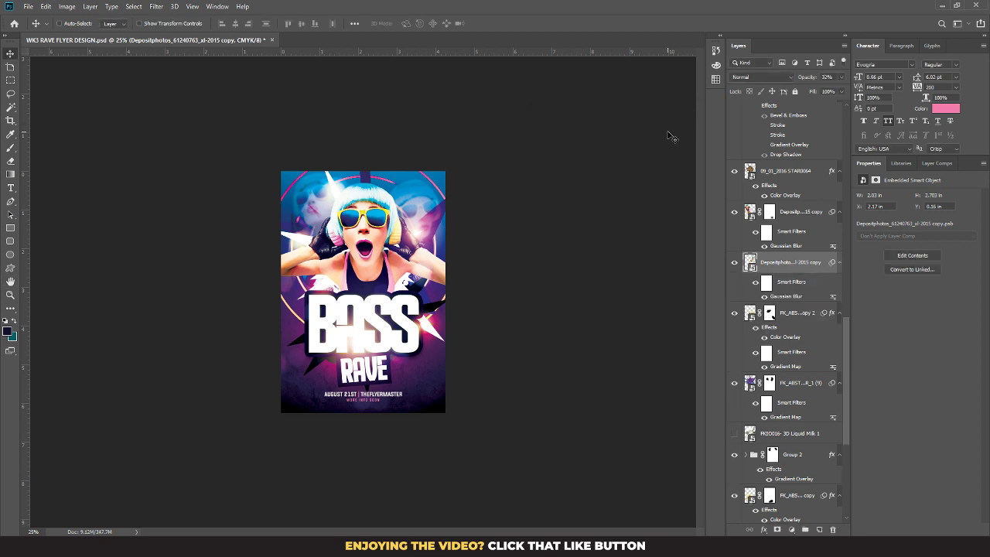
# Step: Convert Group 2, with its mask, gradient overlay and three ellipse rings, into a smart object
pyautogui.scroll(-5, 788, 352)
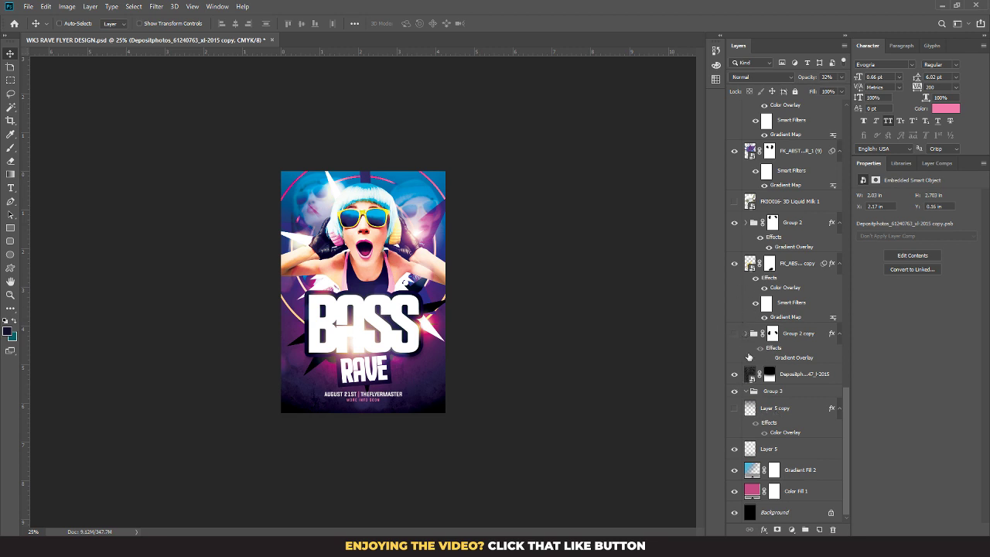
pyautogui.click(744, 223)
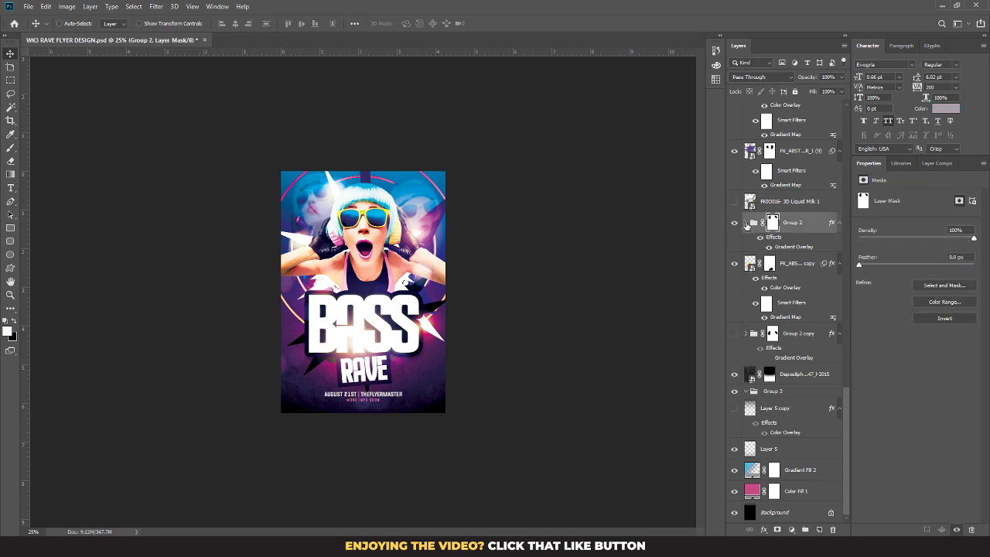
pyautogui.click(745, 222)
pyautogui.click(734, 264)
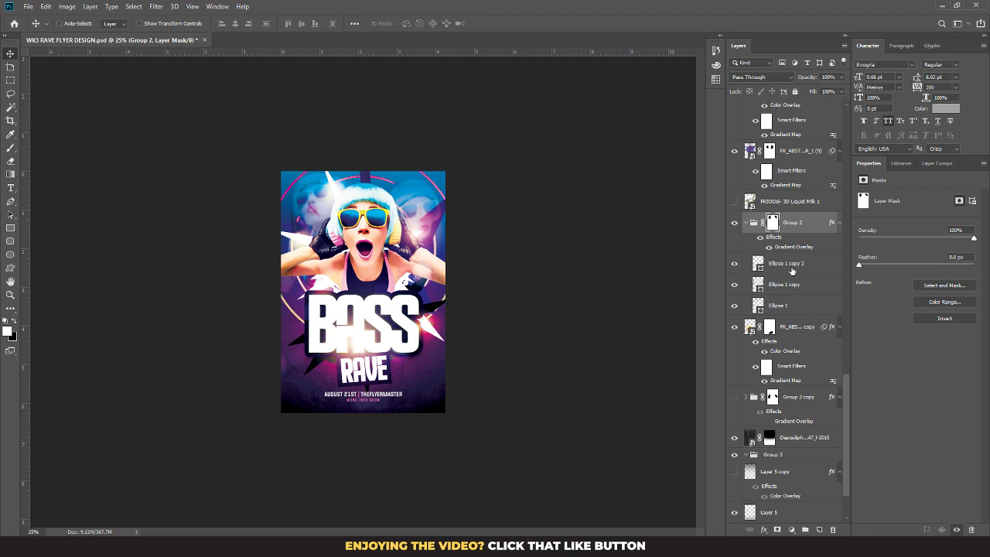
pyautogui.click(781, 264)
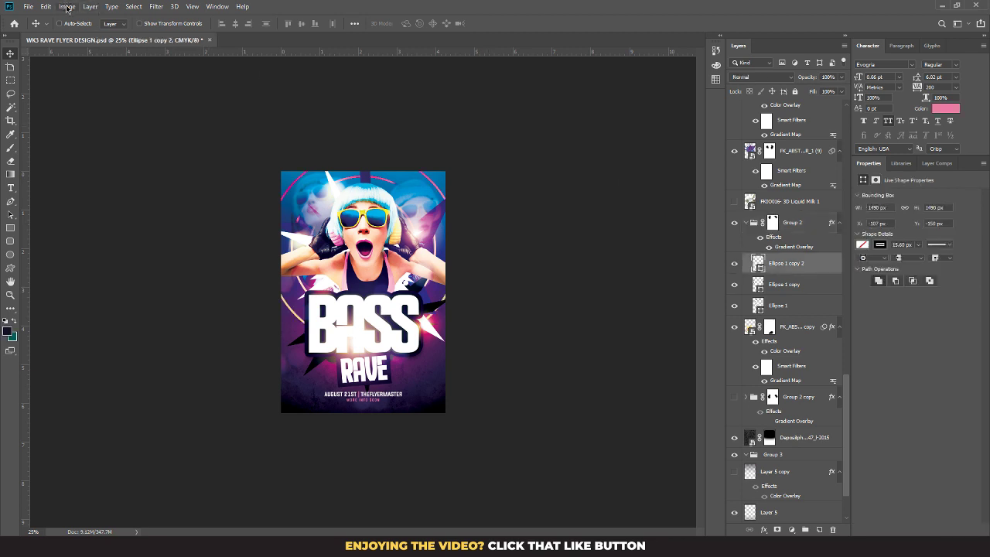
pyautogui.click(157, 7)
pyautogui.click(164, 8)
pyautogui.click(798, 222)
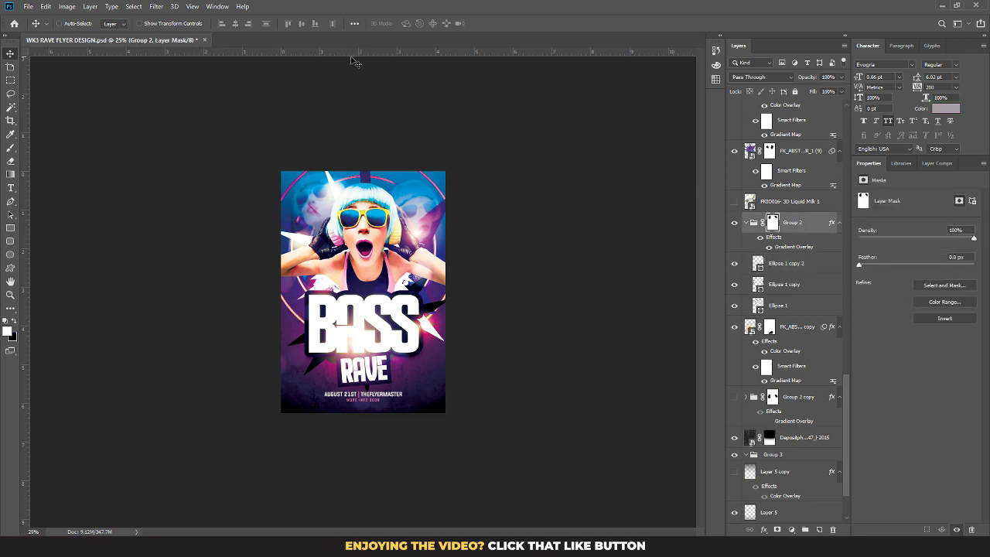
pyautogui.press('ctrl')
pyautogui.hotkey('ctrl', 'alt', 's')
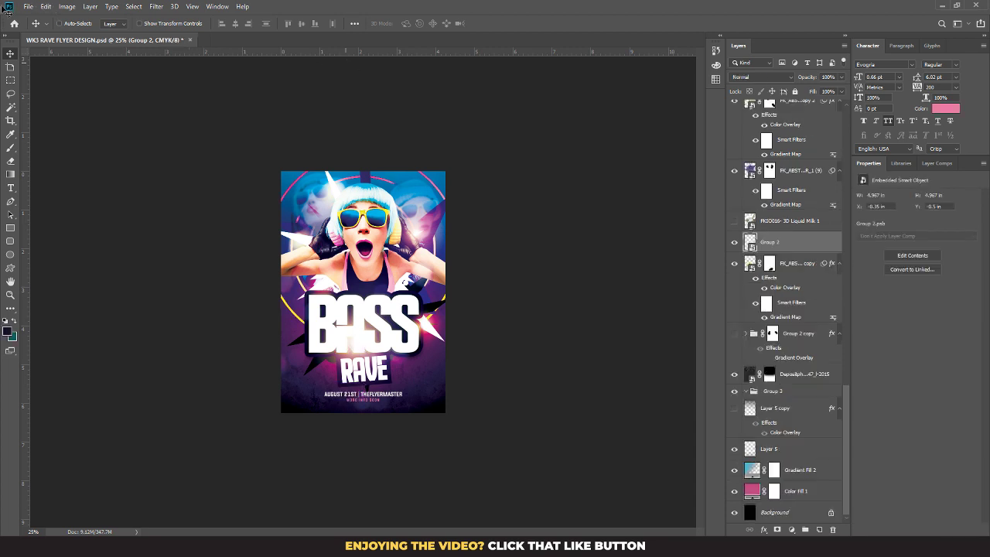
# Step: Try a Gaussian Blur of about 10 px on the Group 2 rings smart object and inspect the flyer
pyautogui.click(155, 7)
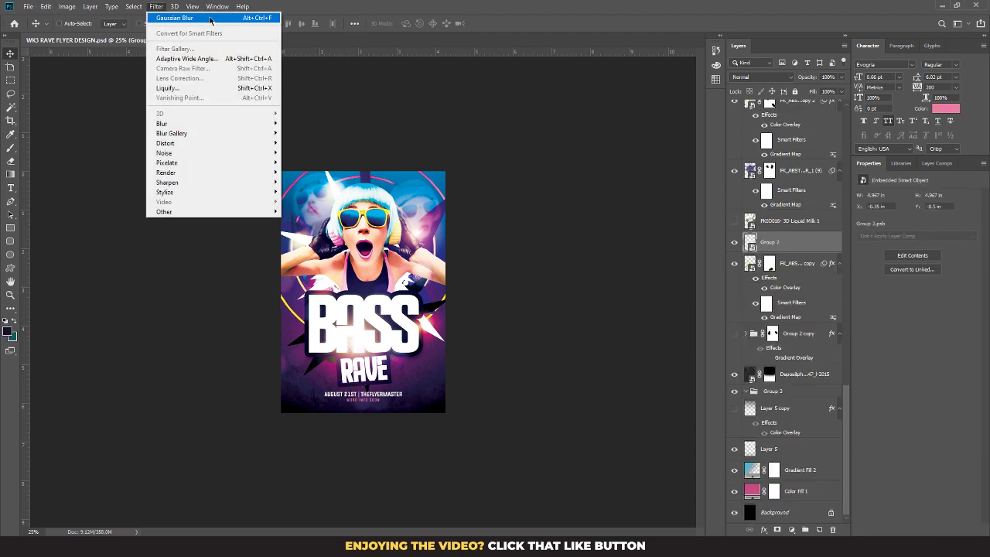
pyautogui.click(218, 19)
pyautogui.moveTo(597, 271); pyautogui.dragTo(580, 270)
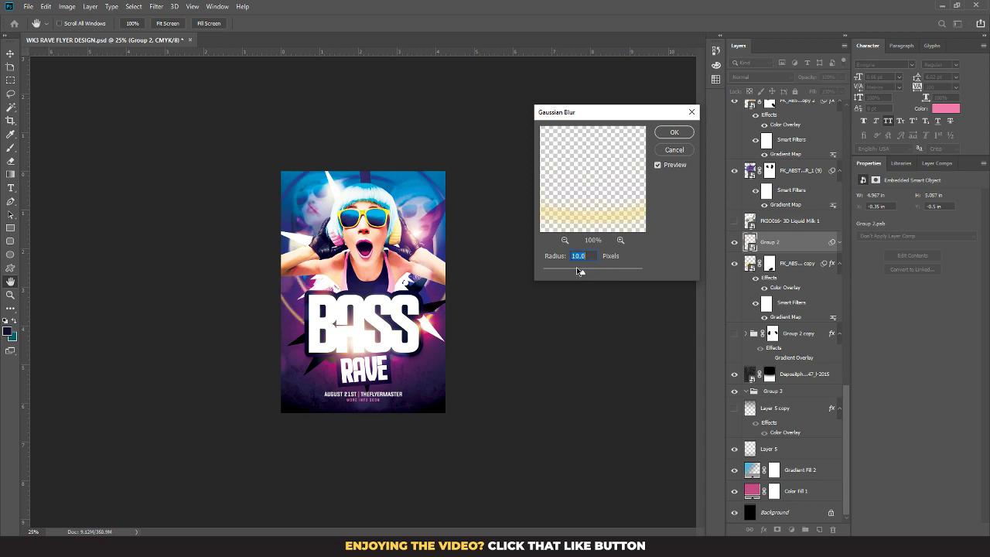
pyautogui.moveTo(574, 270); pyautogui.dragTo(576, 277)
pyautogui.click(679, 150)
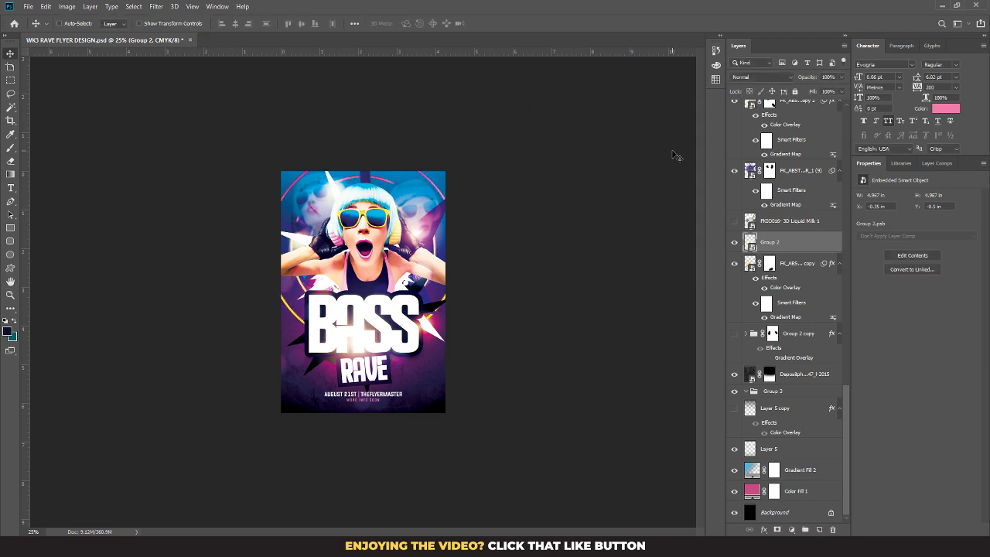
pyautogui.hotkey('ctrl', '+')
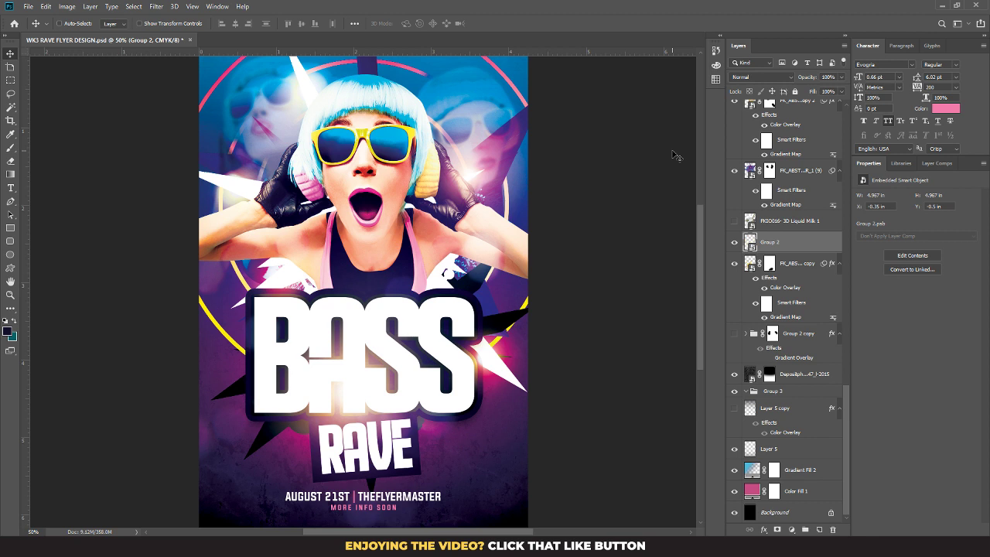
pyautogui.hotkey('ctrl', '-')
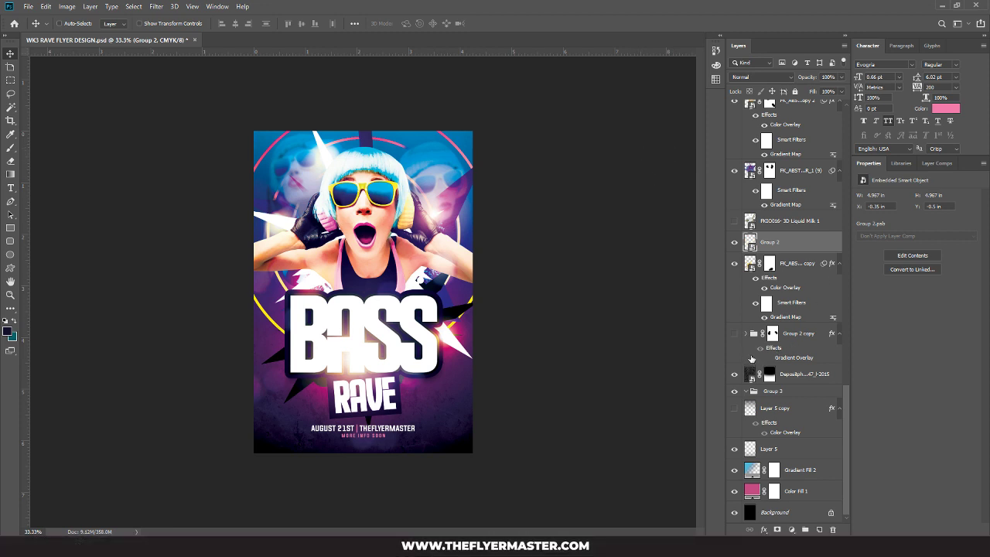
# Step: Delete the hidden Group 2 copy from the layer stack
pyautogui.click(801, 335)
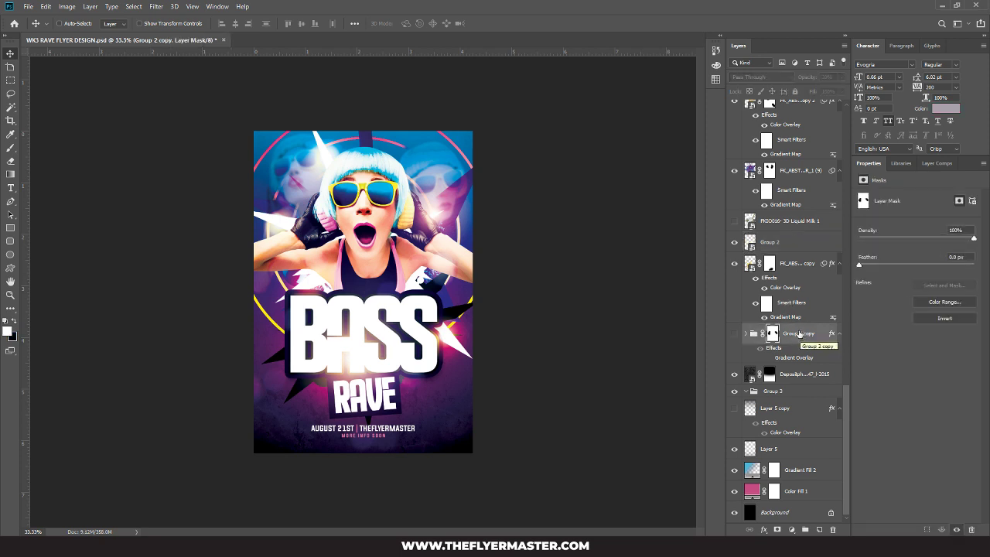
pyautogui.press('Delete')
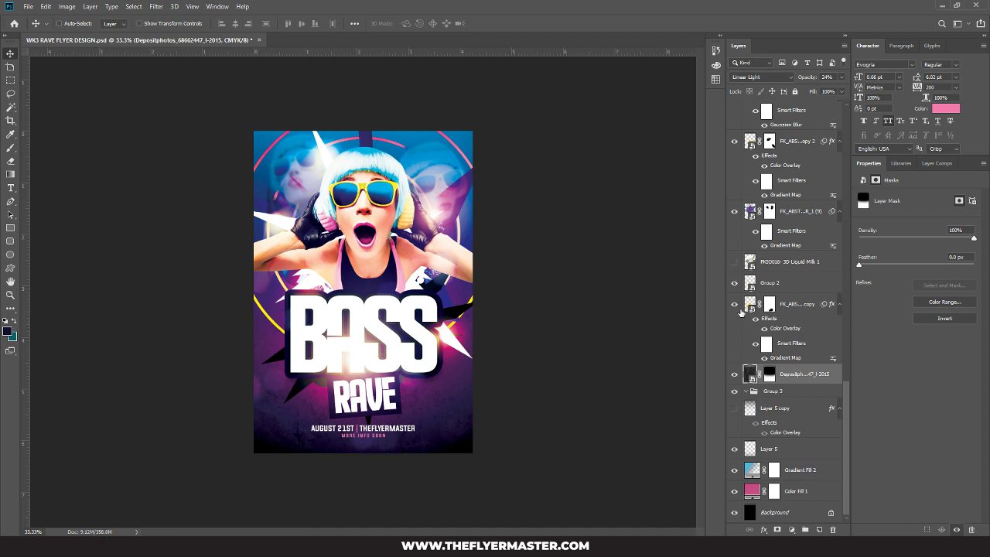
# Step: Apply a Gaussian Blur with an 8.0 px radius to the FK_ABSTRACT_SHAPE_3DRENDER_1 (9) layer, checking the shape layers' visibility first
pyautogui.click(734, 304)
pyautogui.click(734, 304)
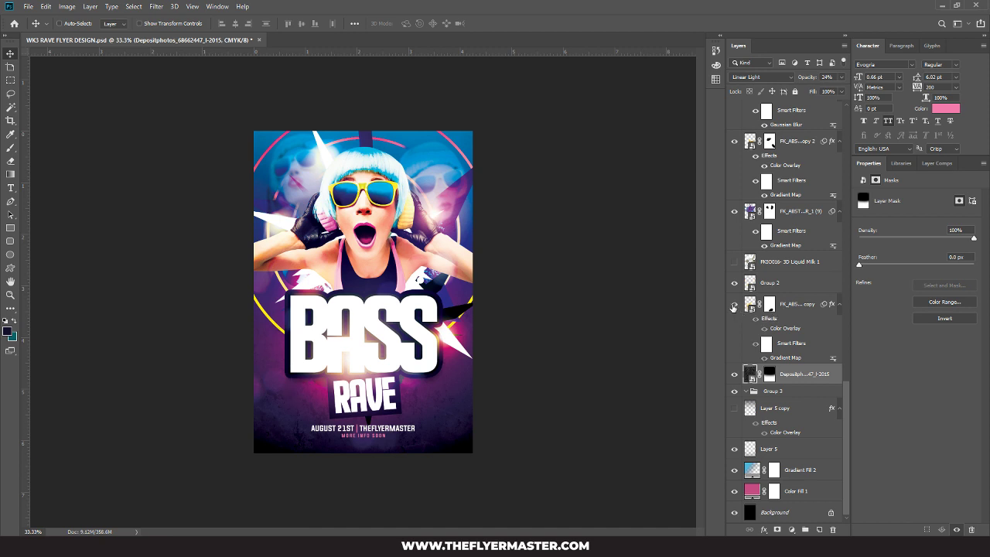
pyautogui.click(734, 211)
pyautogui.click(733, 211)
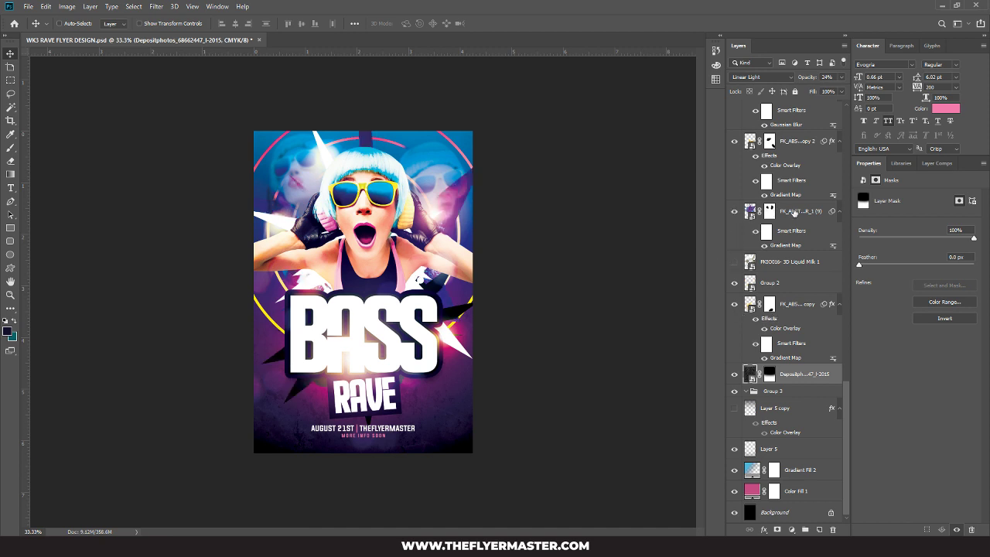
pyautogui.click(794, 212)
pyautogui.click(156, 6)
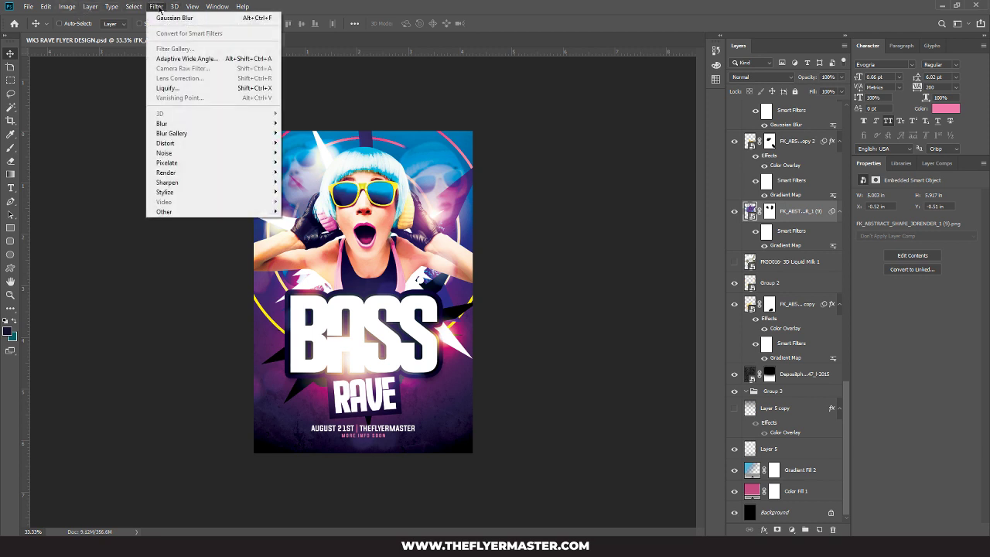
pyautogui.click(188, 18)
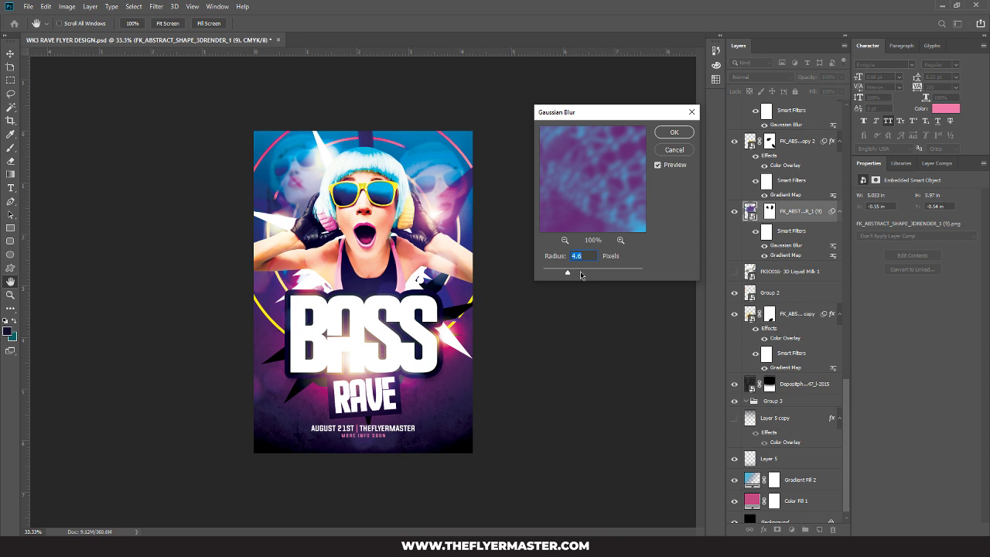
pyautogui.moveTo(580, 273); pyautogui.dragTo(589, 272)
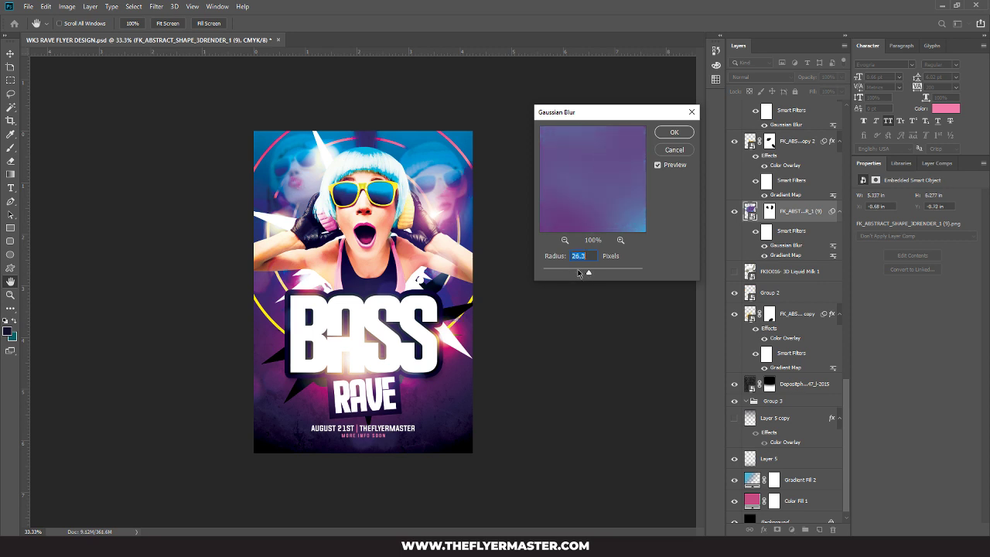
pyautogui.click(578, 272)
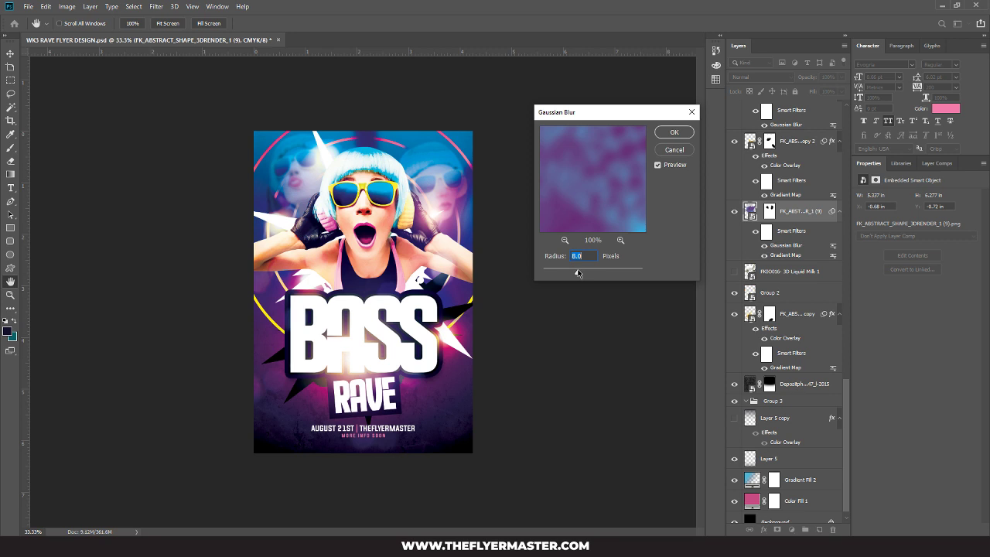
pyautogui.click(661, 136)
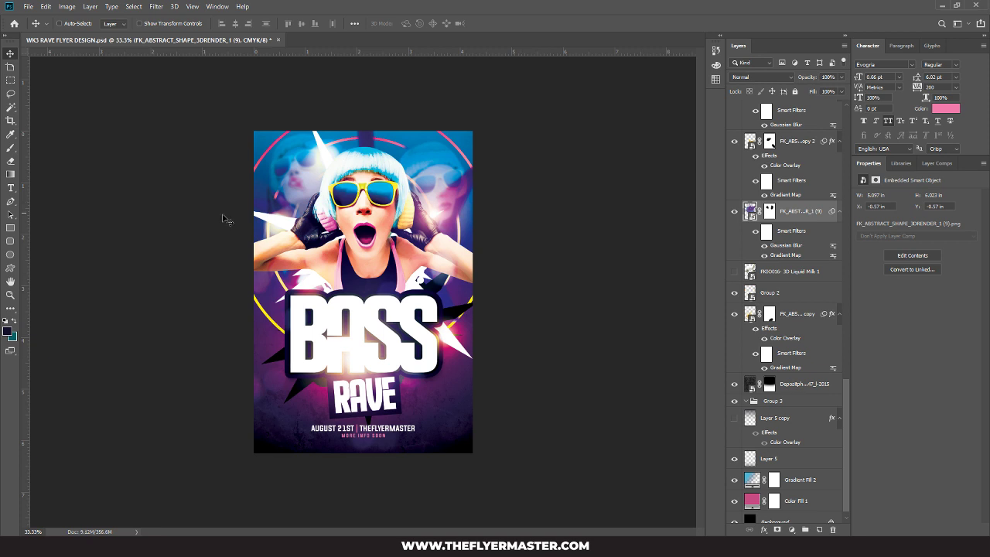
# Step: Show the stroke effect on the RAVE text layer and reduce the layer's fill to 0%
pyautogui.click(11, 188)
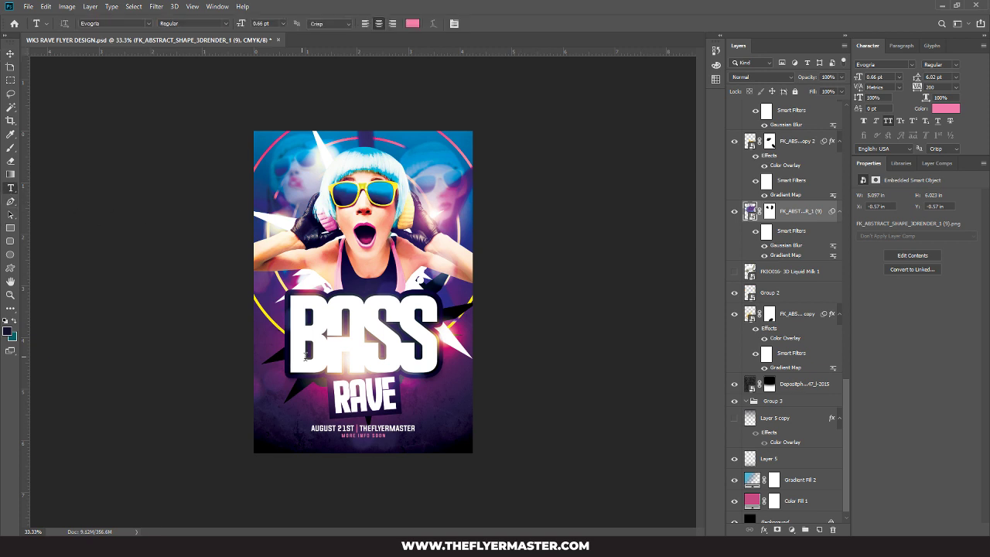
pyautogui.click(341, 389)
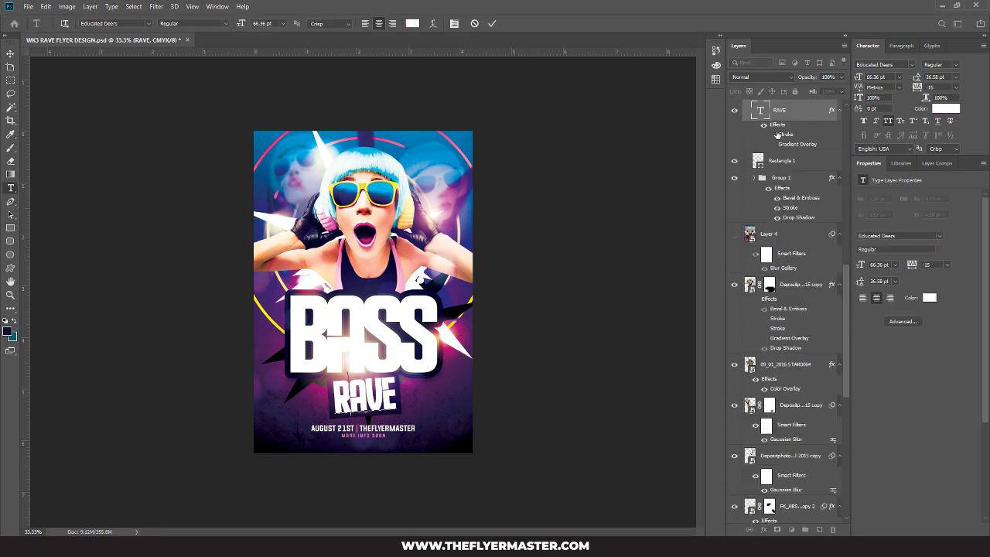
pyautogui.click(773, 135)
pyautogui.click(842, 92)
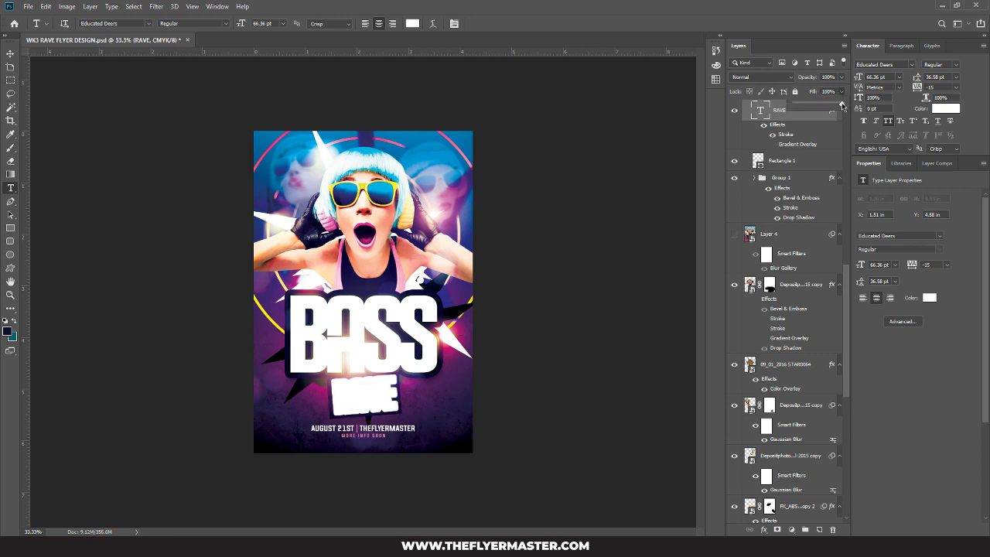
pyautogui.moveTo(841, 105); pyautogui.dragTo(729, 103)
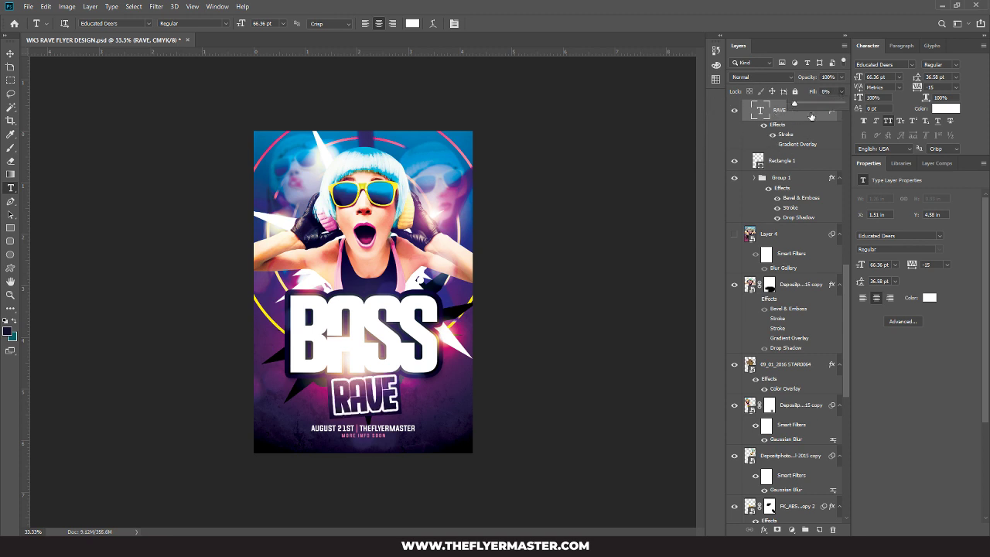
# Step: Set the RAVE text's stroke size to 8 px and enable an Outer Glow effect
pyautogui.click(786, 136)
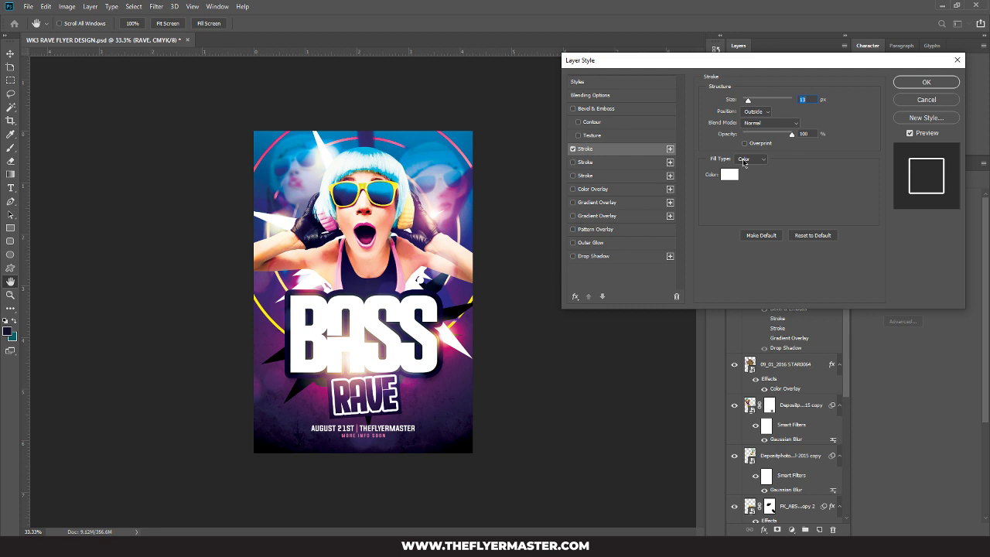
pyautogui.moveTo(747, 101); pyautogui.dragTo(746, 101)
pyautogui.click(591, 244)
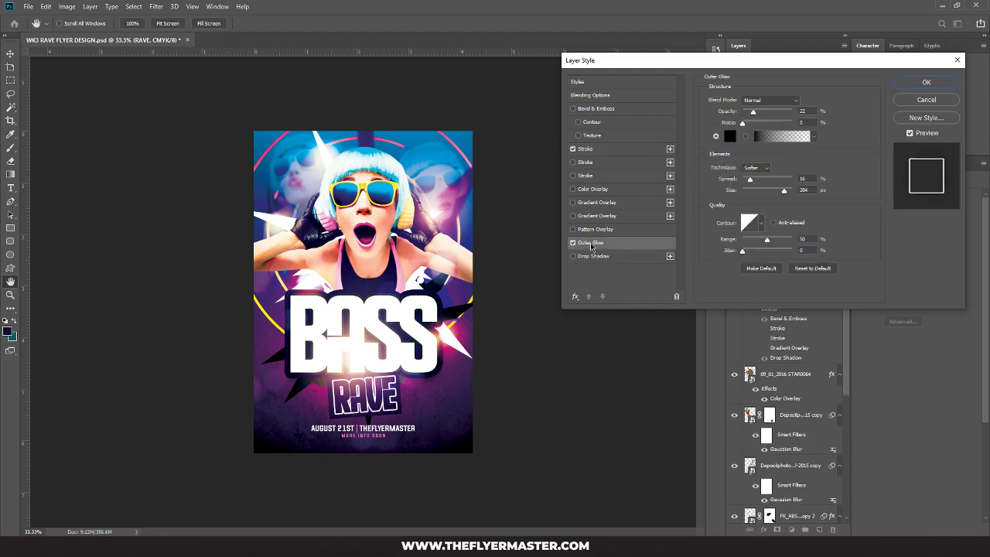
# Step: Change the RAVE text's stroke color from the color picker to bright magenta, f901f6
pyautogui.click(588, 149)
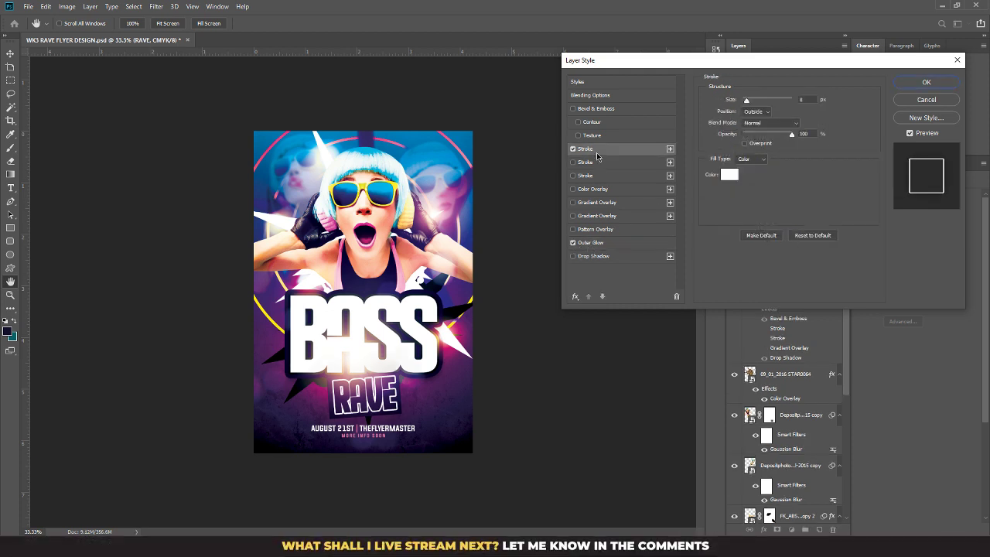
pyautogui.click(725, 177)
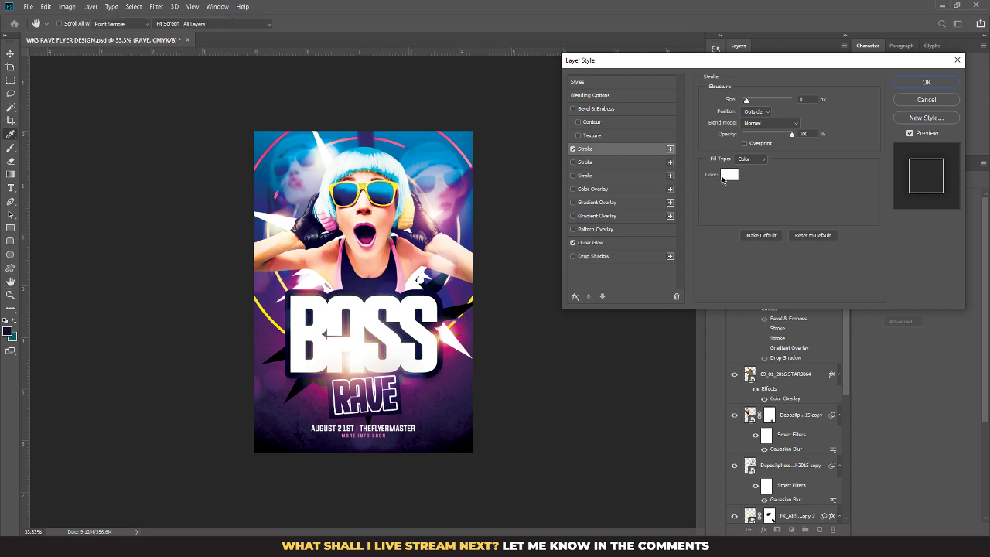
pyautogui.click(685, 177)
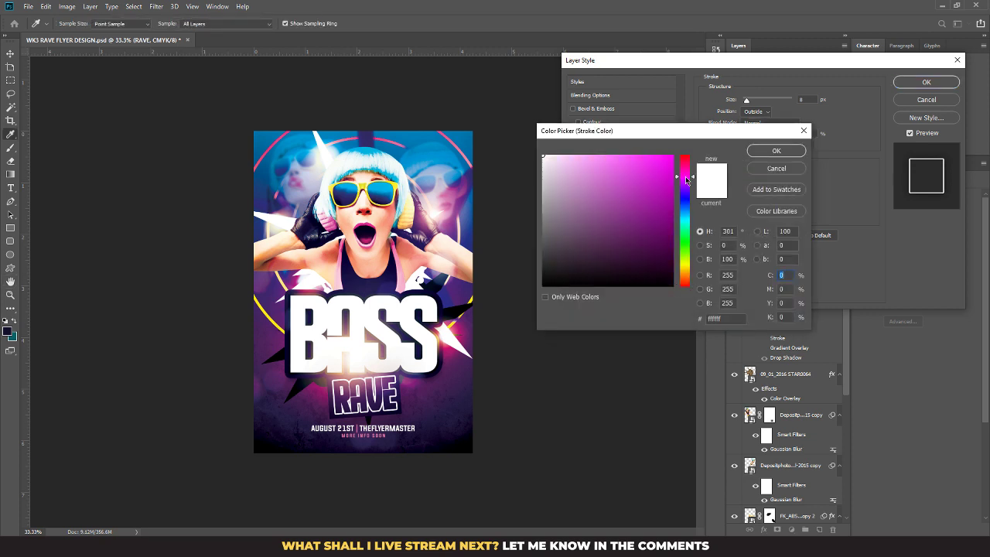
pyautogui.click(673, 157)
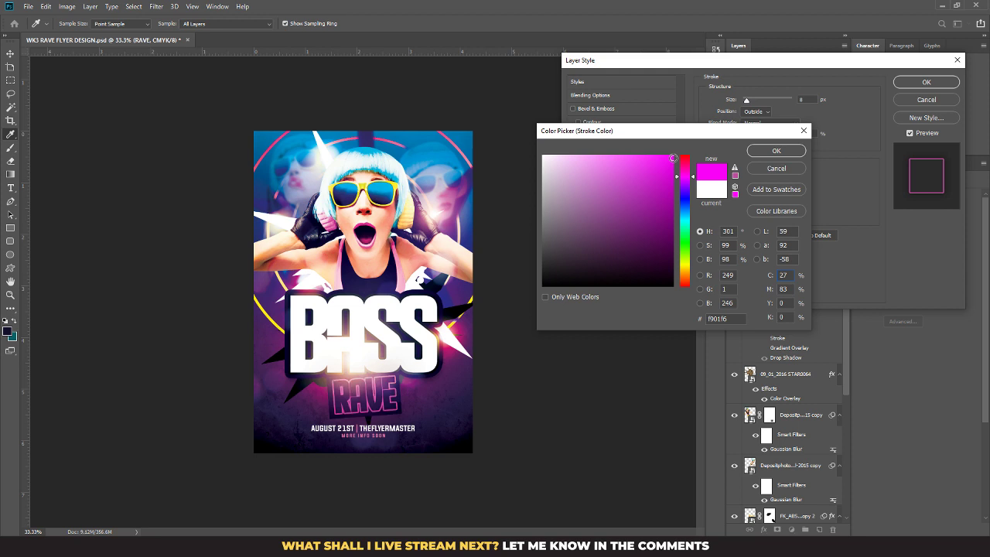
pyautogui.click(775, 151)
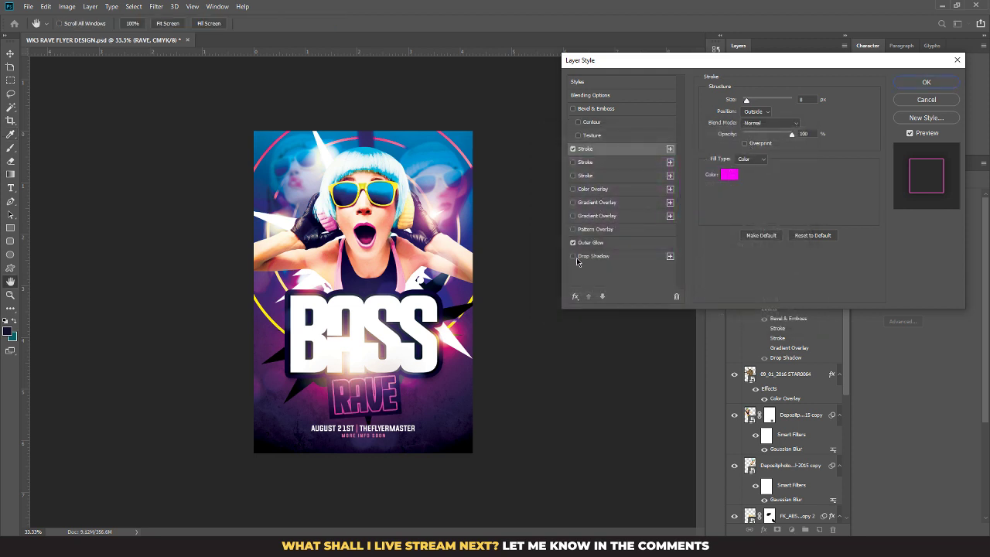
# Step: Make the RAVE text's outer glow white, with a spread of about 39% and a size of 35 px
pyautogui.click(596, 243)
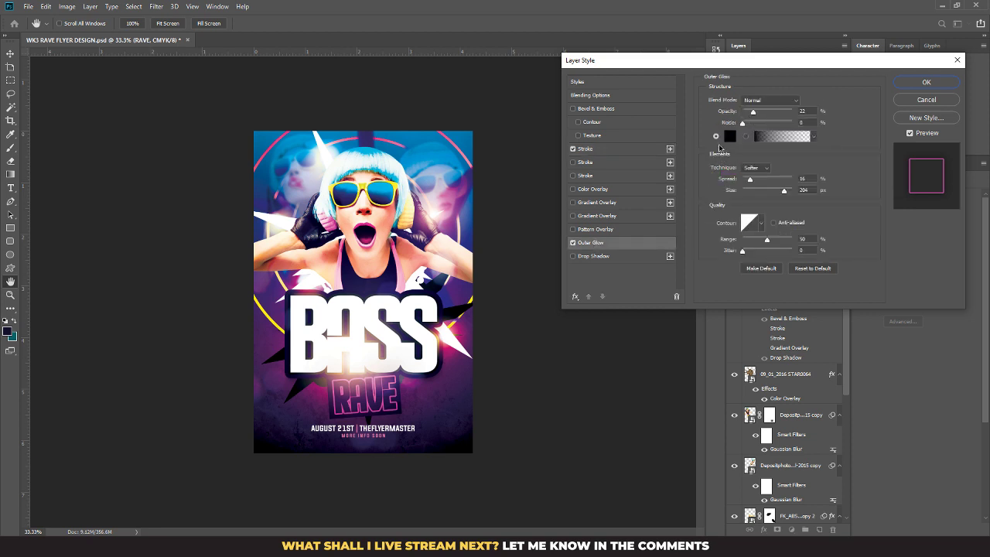
pyautogui.click(729, 136)
pyautogui.click(543, 155)
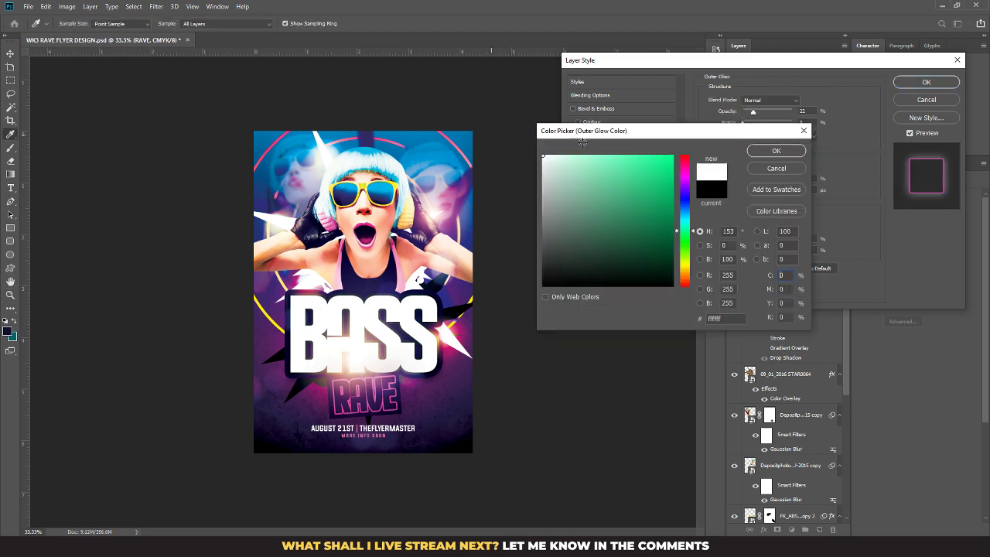
pyautogui.click(763, 155)
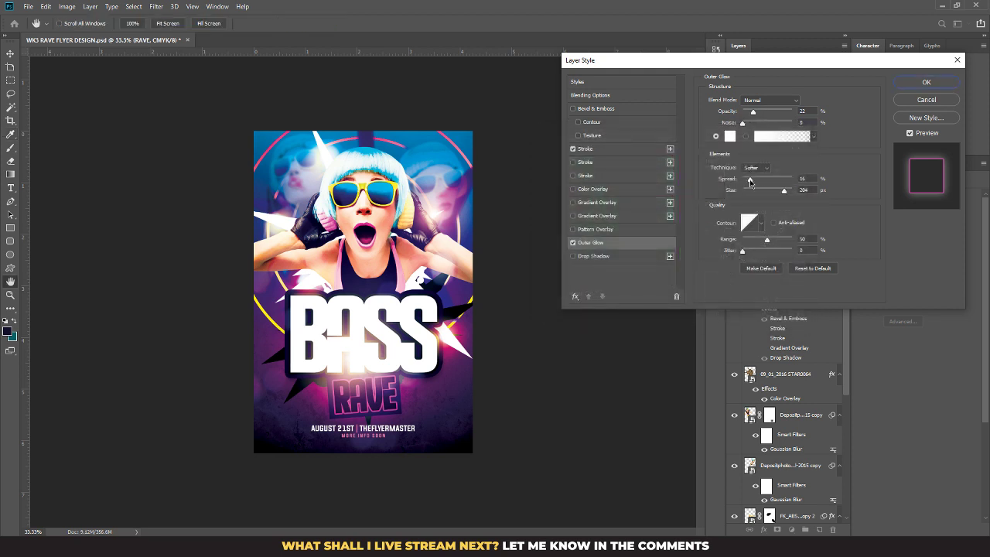
pyautogui.moveTo(749, 183)
pyautogui.mouseDown()
pyautogui.moveTo(758, 180)
pyautogui.moveTo(749, 193)
pyautogui.moveTo(767, 182)
pyautogui.mouseUp()
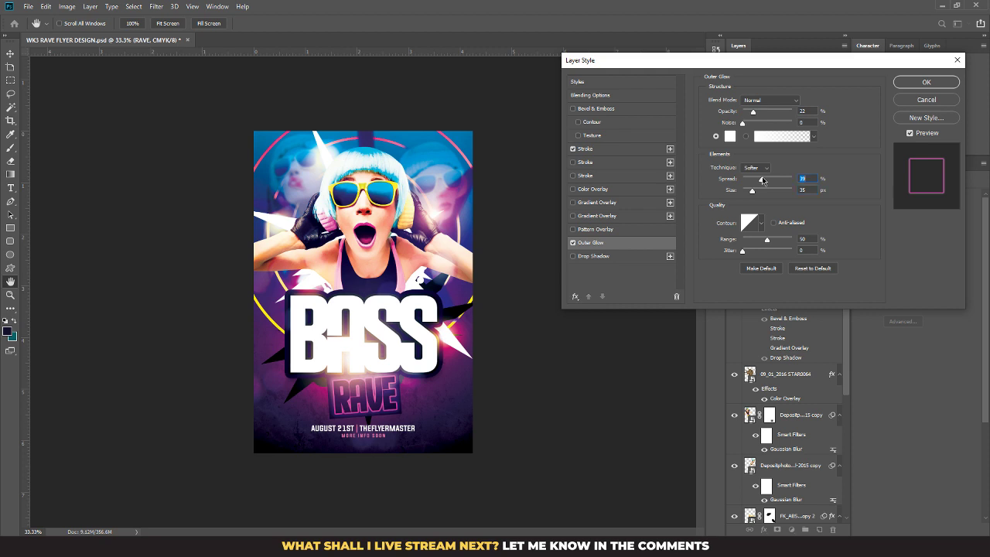
# Step: Recolor the RAVE text's stroke to light blue, 83d6f9
pyautogui.click(626, 149)
pyautogui.click(731, 174)
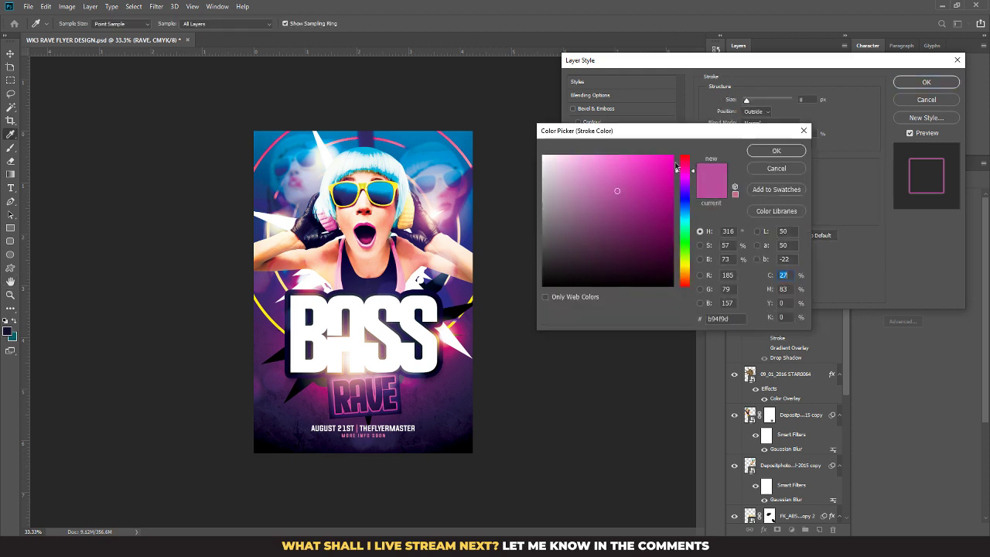
pyautogui.moveTo(623, 176); pyautogui.dragTo(584, 155)
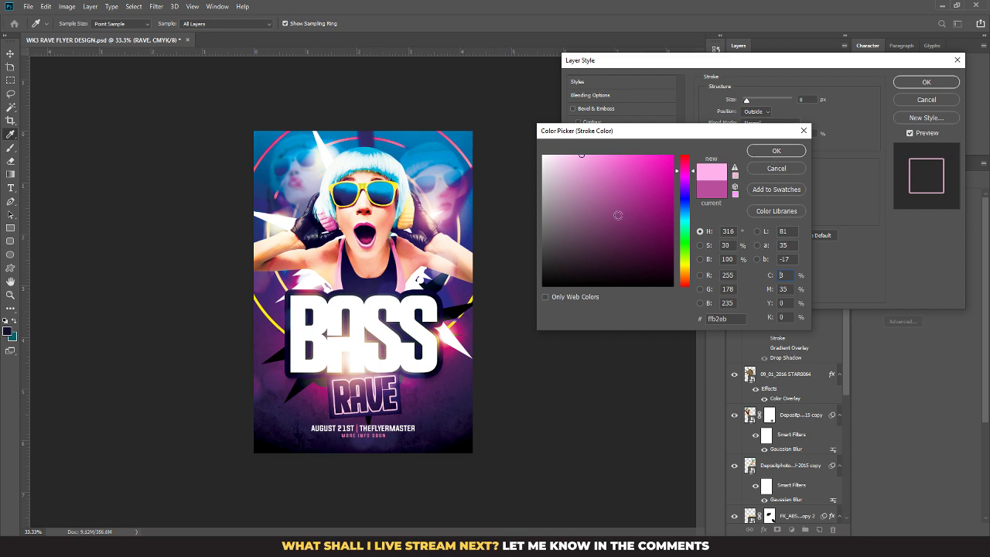
pyautogui.moveTo(695, 214); pyautogui.dragTo(686, 212)
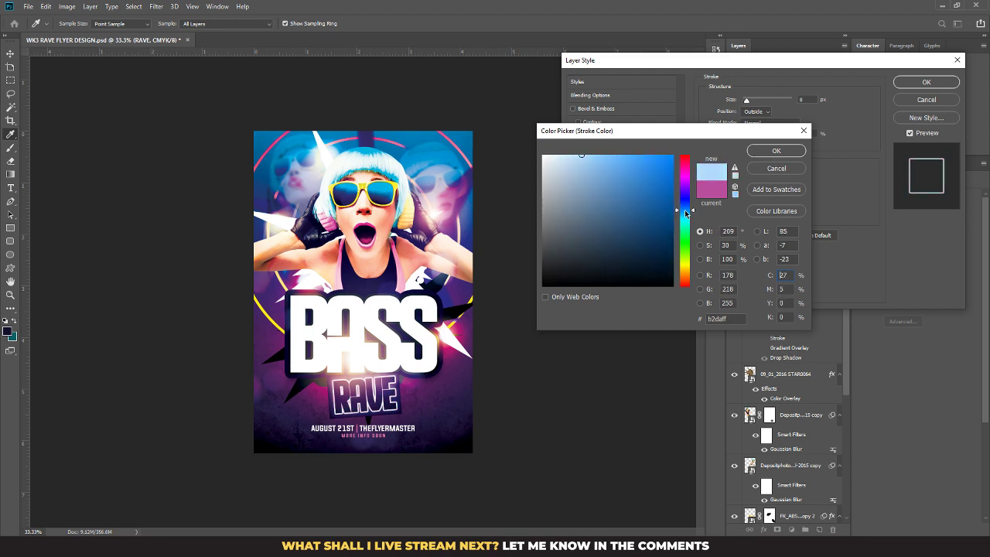
pyautogui.click(685, 214)
pyautogui.click(604, 155)
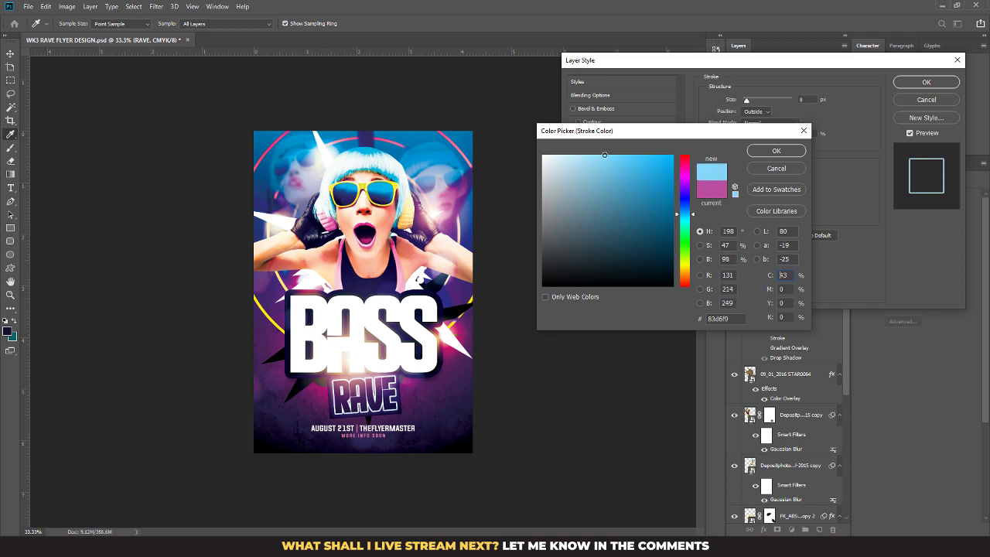
pyautogui.click(773, 150)
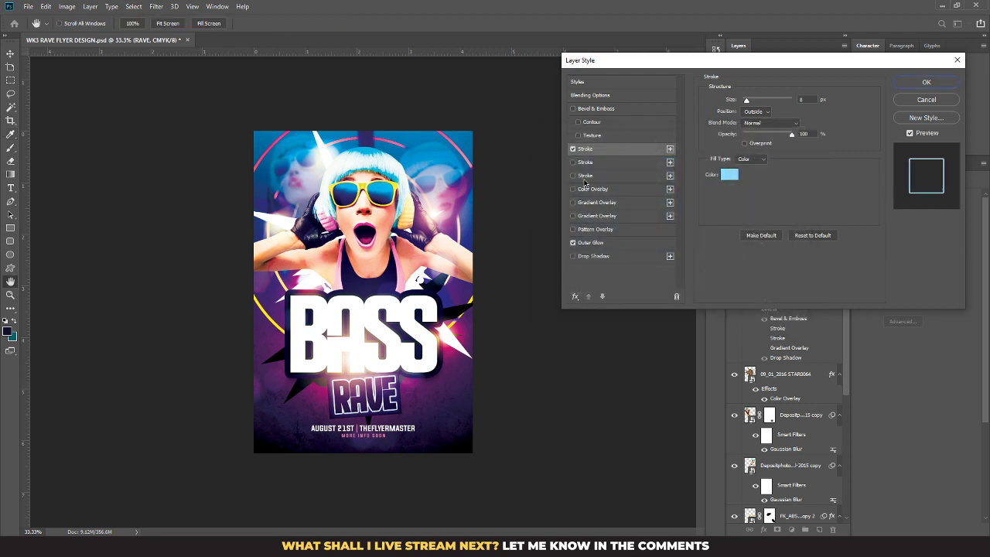
# Step: Add a pale blue (b2dcff) Inner Glow at 17% opacity to the RAVE text and apply the layer style
pyautogui.click(574, 296)
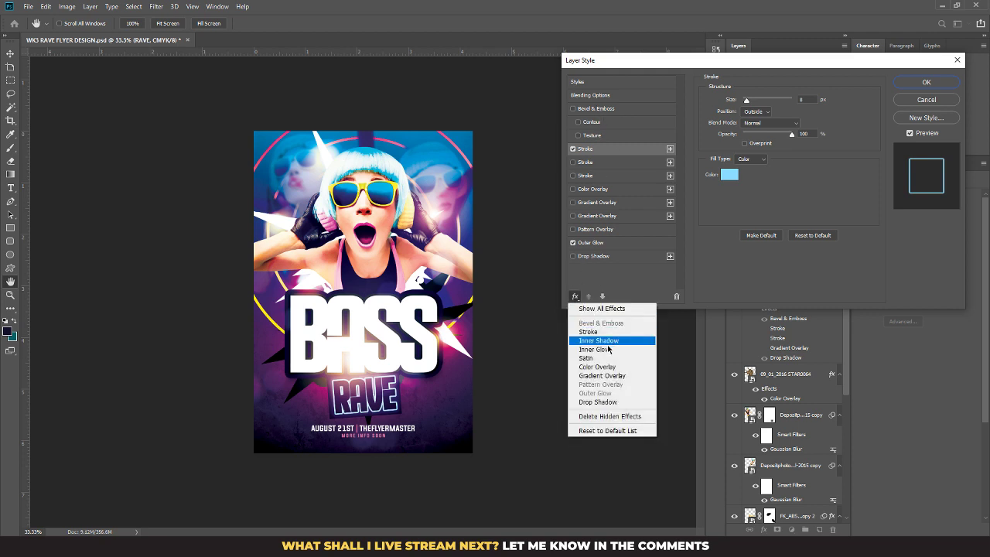
pyautogui.click(608, 349)
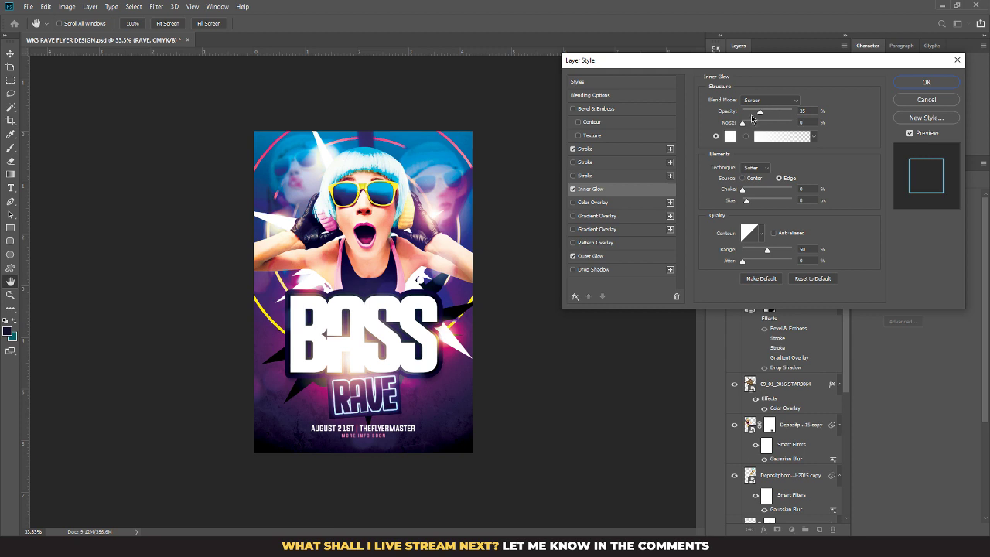
pyautogui.moveTo(759, 114); pyautogui.dragTo(750, 113)
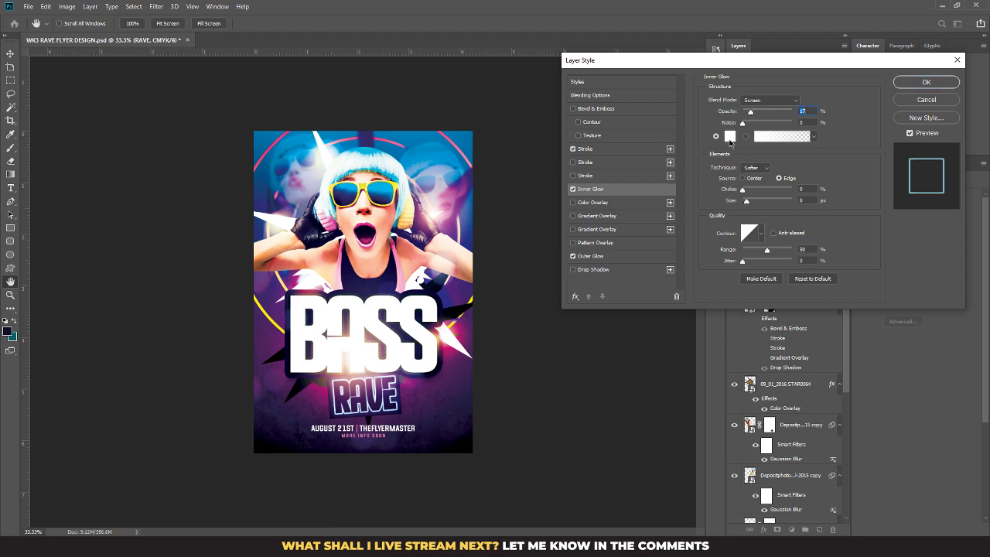
pyautogui.click(729, 136)
pyautogui.click(687, 213)
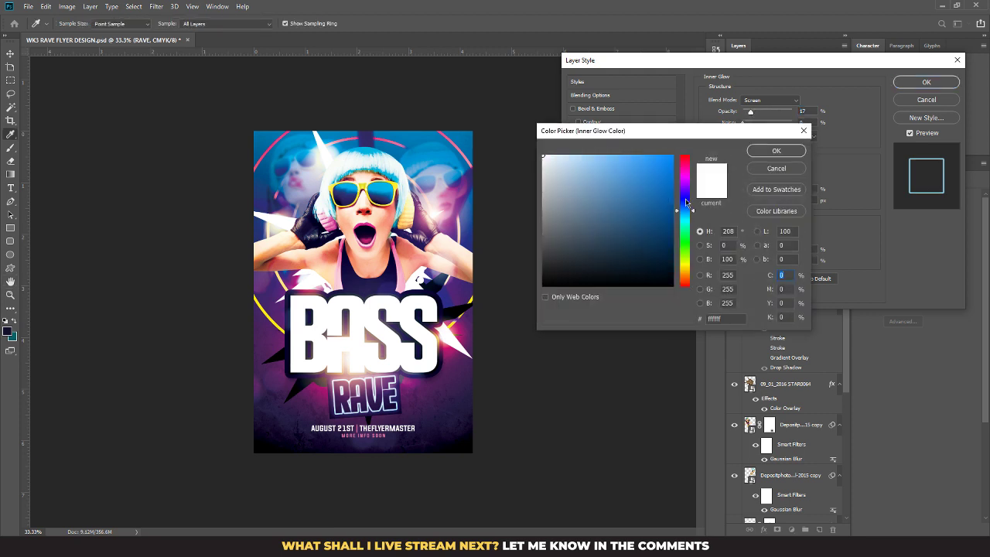
pyautogui.moveTo(649, 166); pyautogui.dragTo(657, 139)
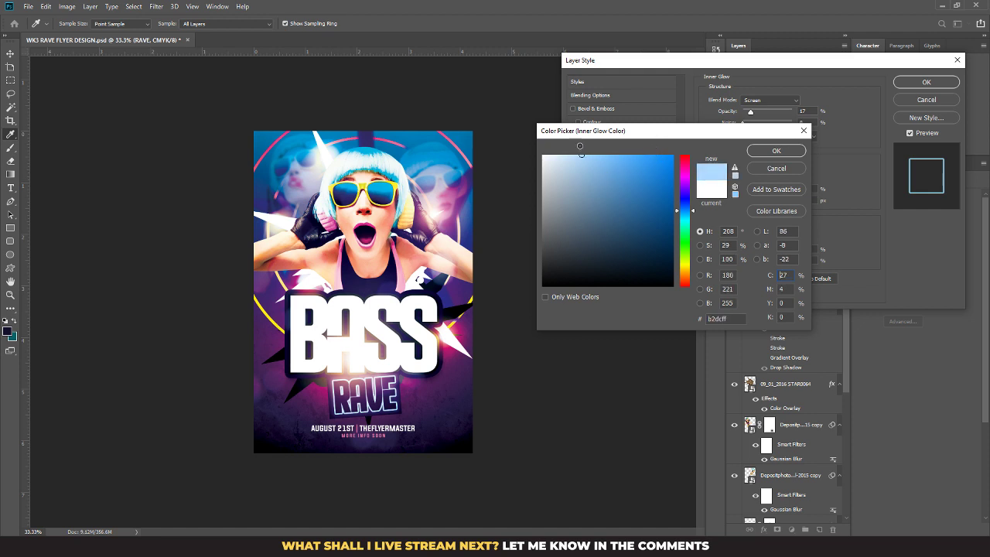
pyautogui.click(777, 151)
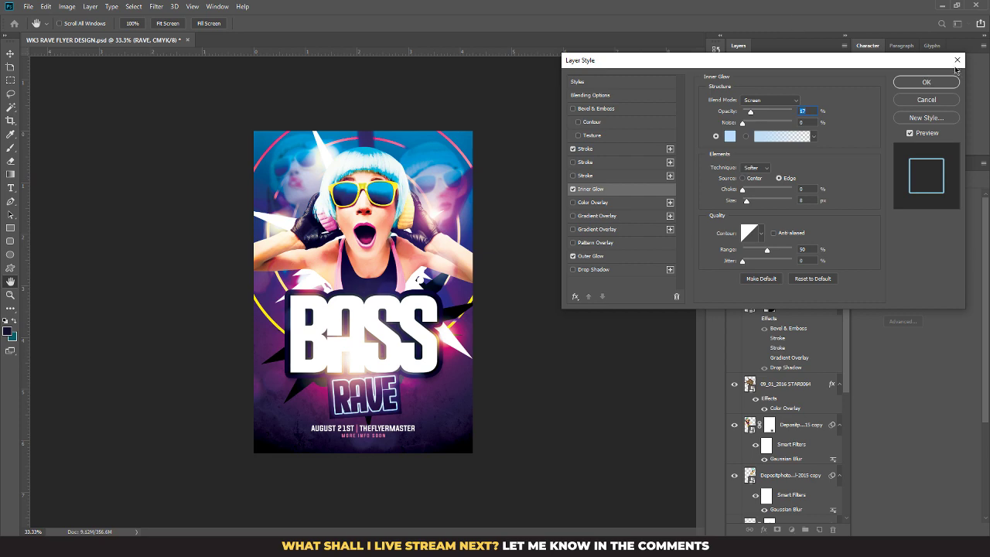
pyautogui.click(926, 82)
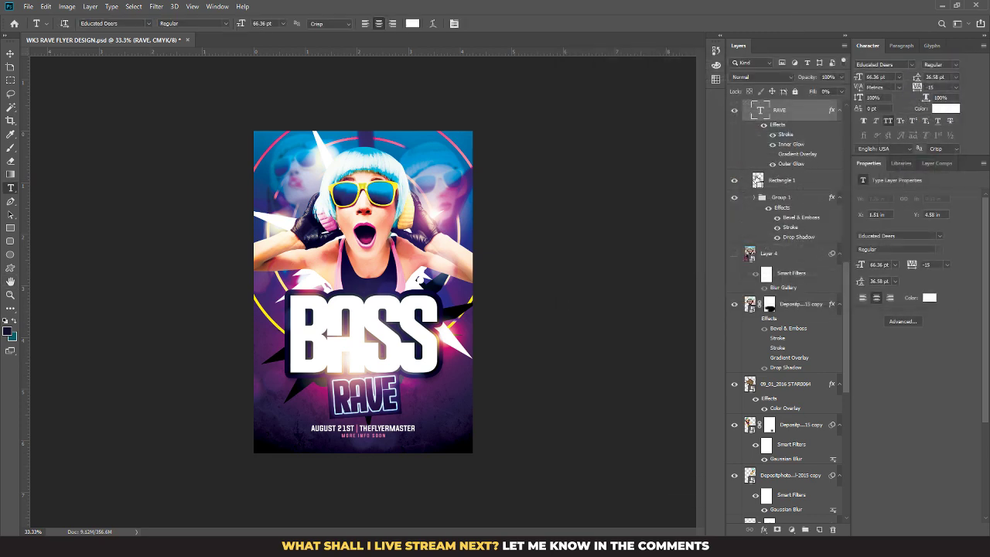
# Step: Rescale the RAVE text to about 71.5 pt so it fits between BASS and the date line
pyautogui.hotkey('ctrl', 't')
pyautogui.moveTo(394, 371); pyautogui.dragTo(412, 361)
pyautogui.press('Return')
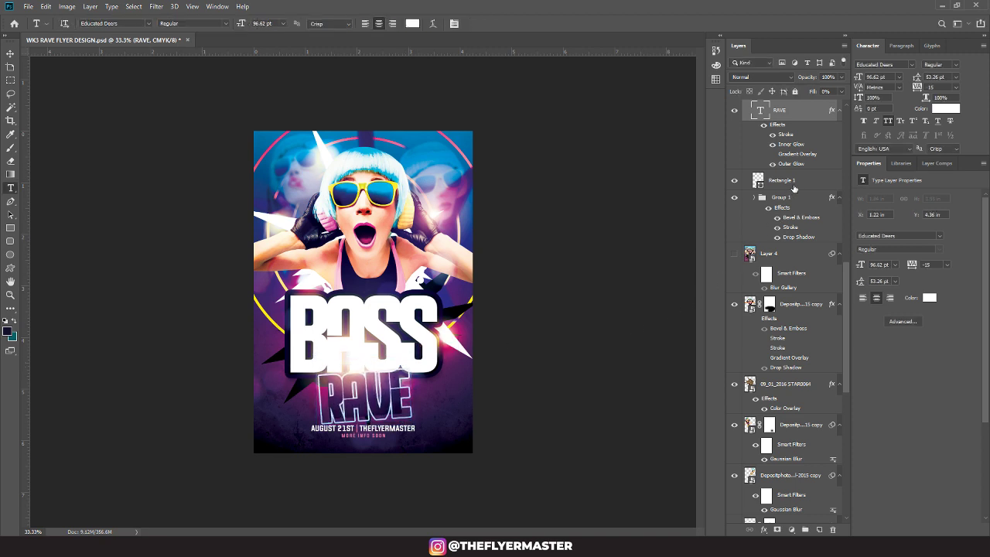
pyautogui.click(779, 185)
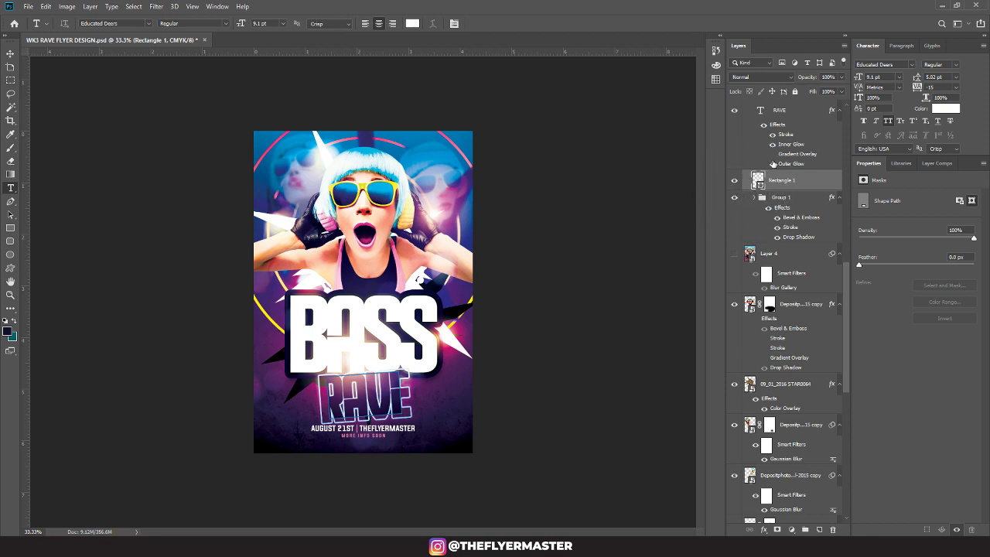
pyautogui.keyDown('ctrl'); pyautogui.click(364, 398); pyautogui.keyUp('ctrl')
pyautogui.hotkey('ctrl', 't')
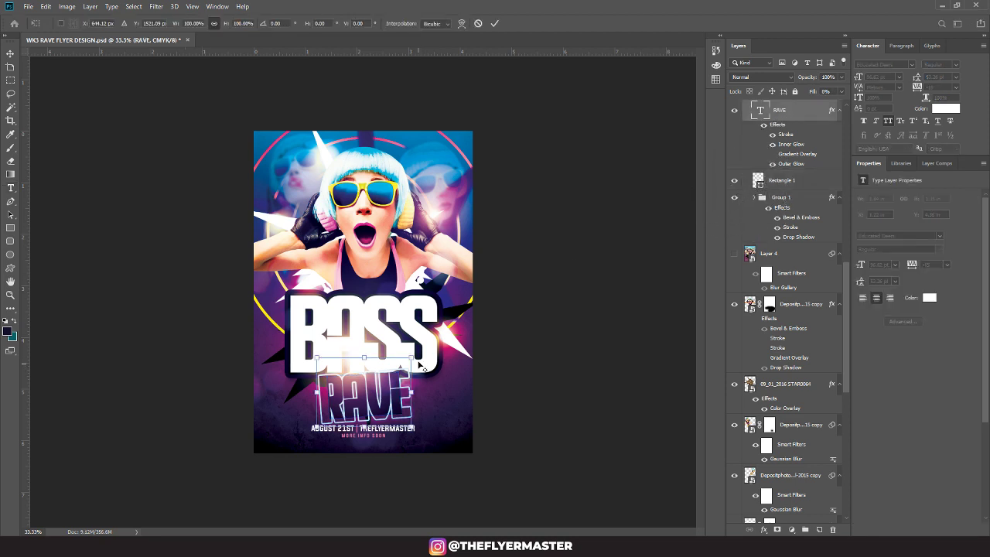
pyautogui.moveTo(415, 355); pyautogui.dragTo(400, 366)
pyautogui.press('Return')
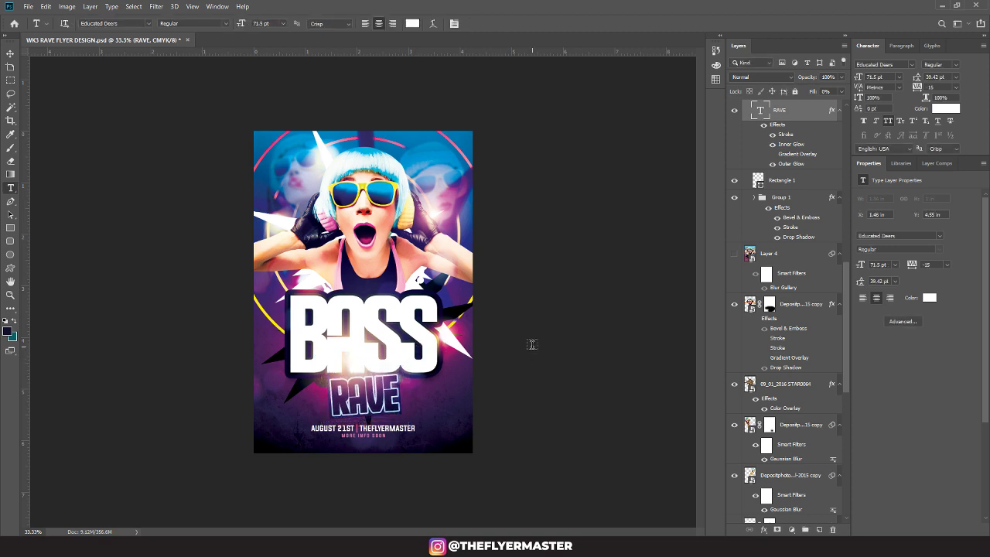
# Step: Widen and reposition the Rectangle 1 shape behind the RAVE text, and move its layer down the stack
pyautogui.click(783, 181)
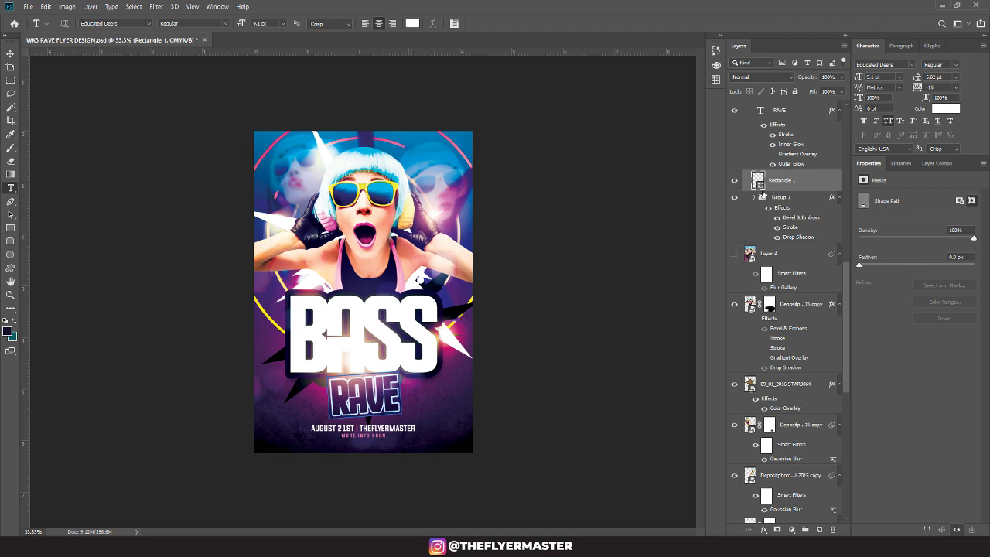
pyautogui.hotkey('ctrl', 't')
pyautogui.moveTo(406, 397); pyautogui.dragTo(431, 396)
pyautogui.moveTo(443, 358); pyautogui.dragTo(452, 367)
pyautogui.press('Return')
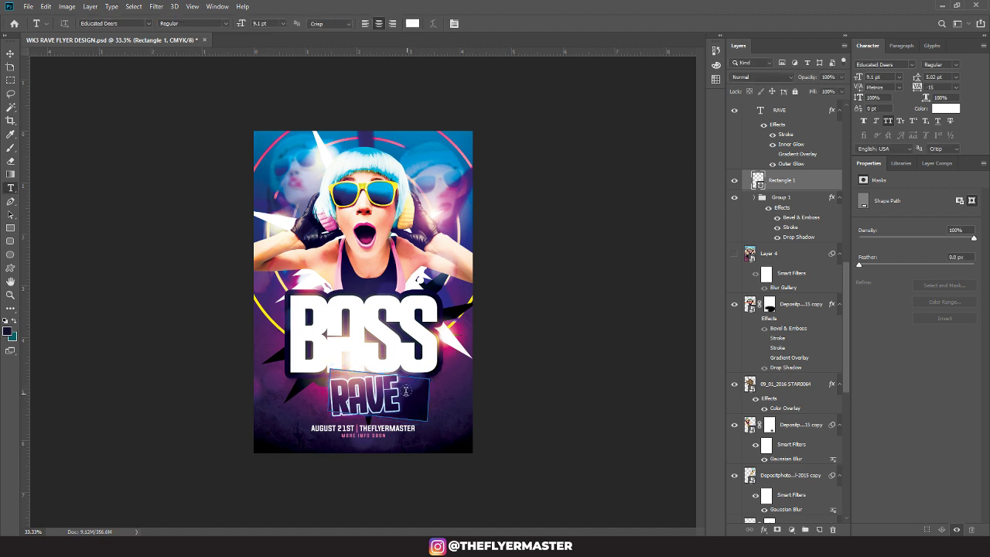
pyautogui.moveTo(402, 393); pyautogui.dragTo(387, 396)
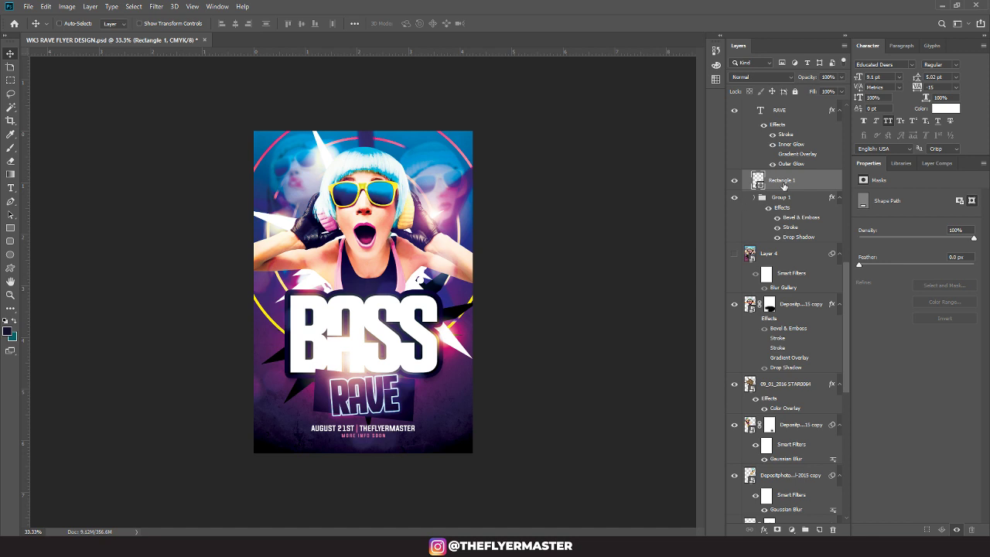
pyautogui.moveTo(783, 183); pyautogui.dragTo(775, 245)
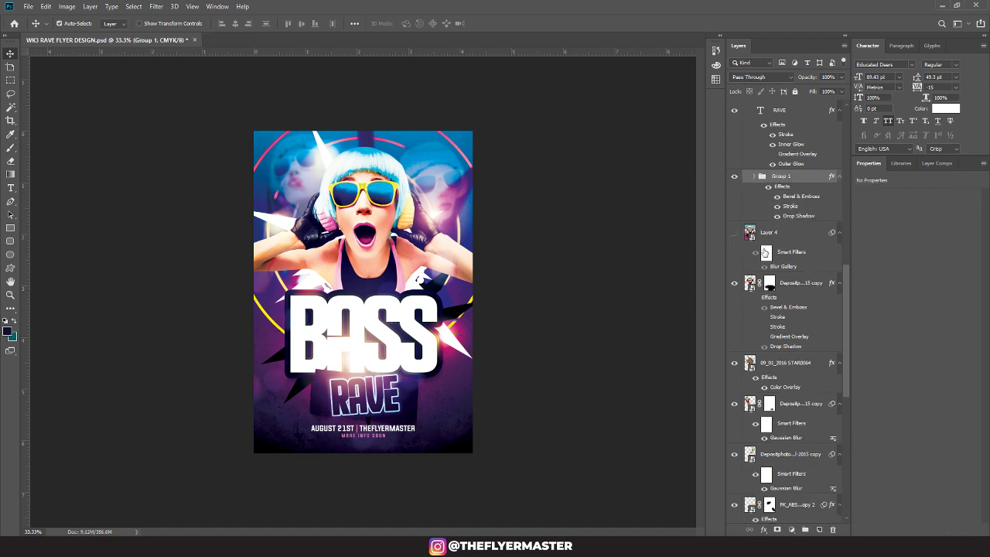
# Step: Place the Rectangle 1 layer directly between Group 1 and Layer 4, and stretch the shape upward behind BASS
pyautogui.hotkey('ctrl', 'z')
pyautogui.moveTo(789, 183); pyautogui.dragTo(785, 253)
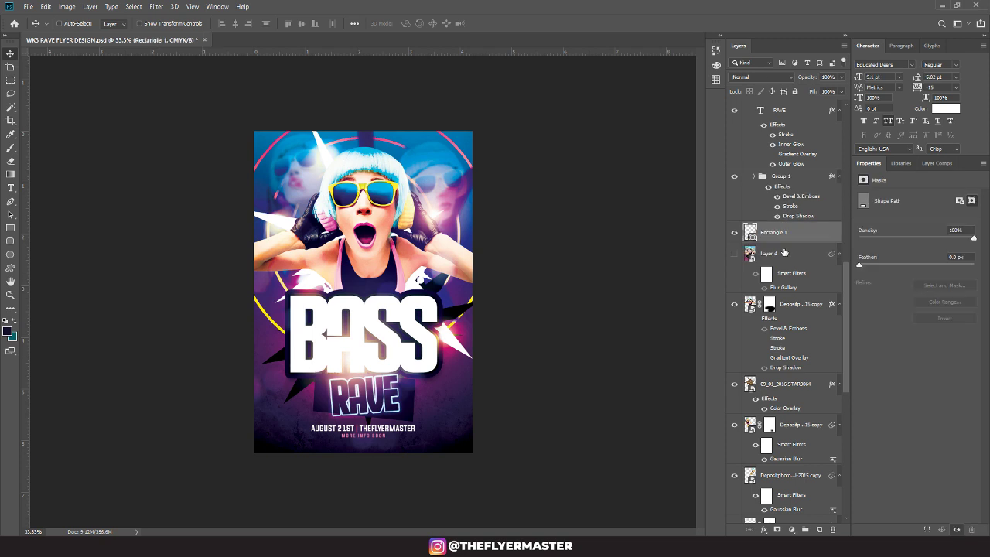
pyautogui.hotkey('ctrl', 't')
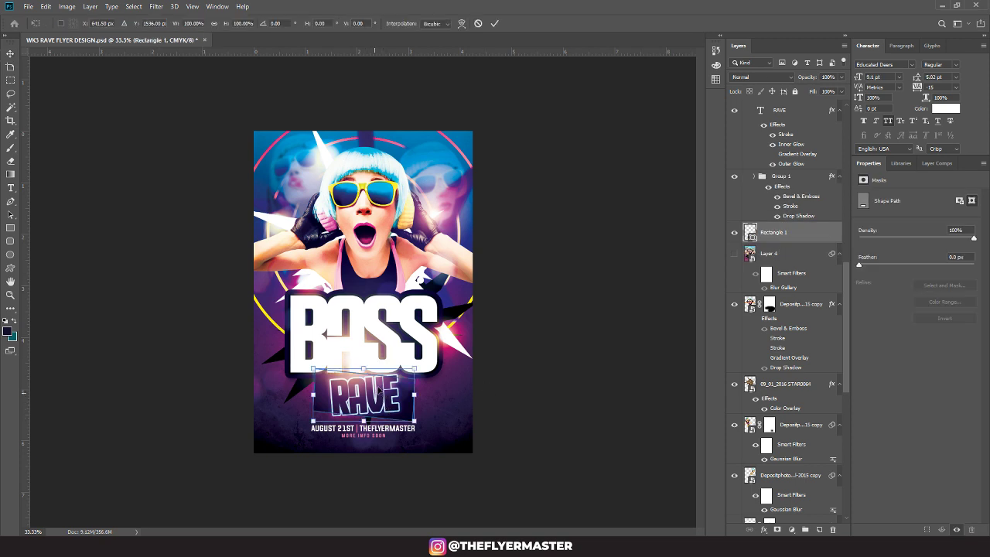
pyautogui.moveTo(364, 369); pyautogui.dragTo(365, 349)
pyautogui.press('Return')
# Step: Shift Rectangle 1 slightly and distort its corners into an irregular slanted plate behind the RAVE text
pyautogui.moveTo(406, 408)
pyautogui.mouseDown()
pyautogui.moveTo(407, 418)
pyautogui.moveTo(368, 407)
pyautogui.moveTo(394, 402)
pyautogui.moveTo(444, 340)
pyautogui.moveTo(433, 402)
pyautogui.moveTo(412, 419)
pyautogui.mouseUp()
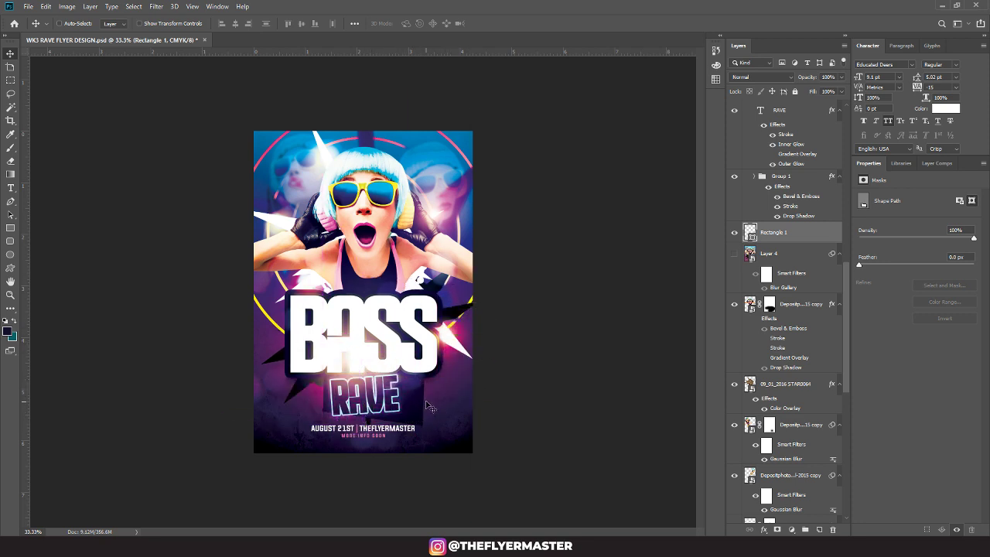
pyautogui.hotkey('ctrl', 't')
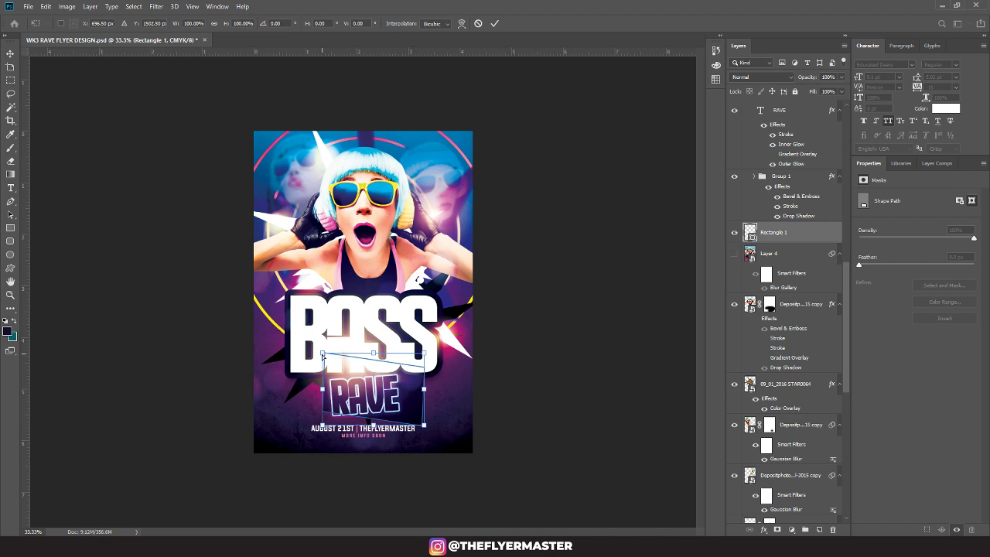
pyautogui.moveTo(323, 357); pyautogui.dragTo(324, 380)
pyautogui.moveTo(427, 431); pyautogui.dragTo(392, 358)
pyautogui.moveTo(382, 402); pyautogui.dragTo(392, 399)
pyautogui.moveTo(397, 354)
pyautogui.mouseDown()
pyautogui.moveTo(405, 346)
pyautogui.moveTo(384, 359)
pyautogui.mouseUp()
pyautogui.moveTo(331, 407); pyautogui.dragTo(325, 405)
pyautogui.press('Return')
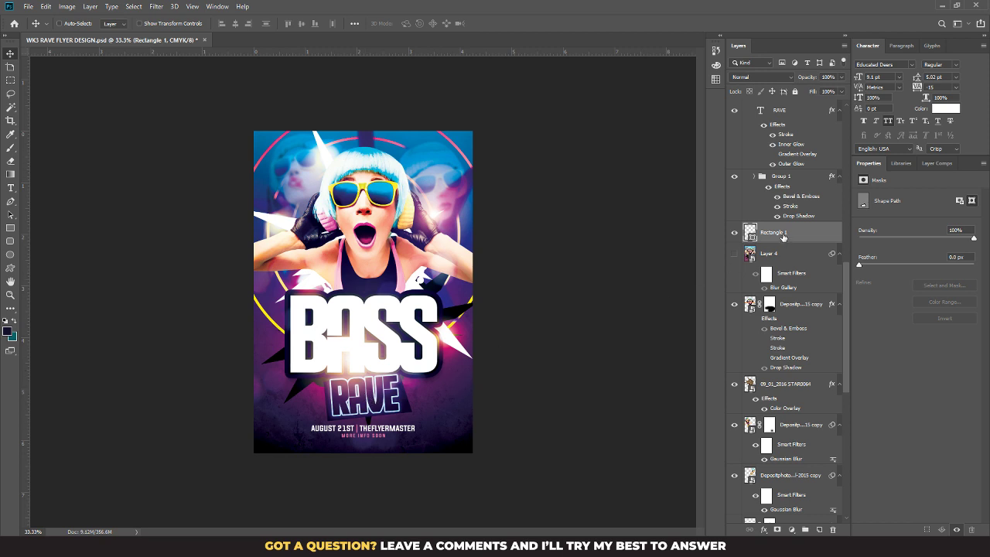
# Step: Move the Rectangle 1 layer down the stack, just above the FK_ABST...R_1 (9) layer
pyautogui.moveTo(783, 237); pyautogui.dragTo(784, 405)
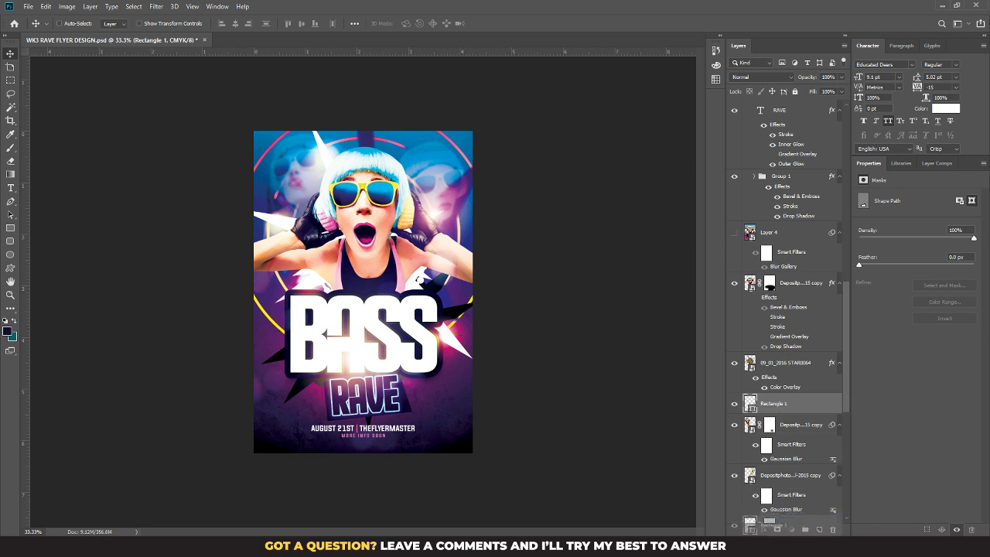
pyautogui.scroll(-5, 789, 464)
pyautogui.moveTo(800, 461); pyautogui.dragTo(804, 452)
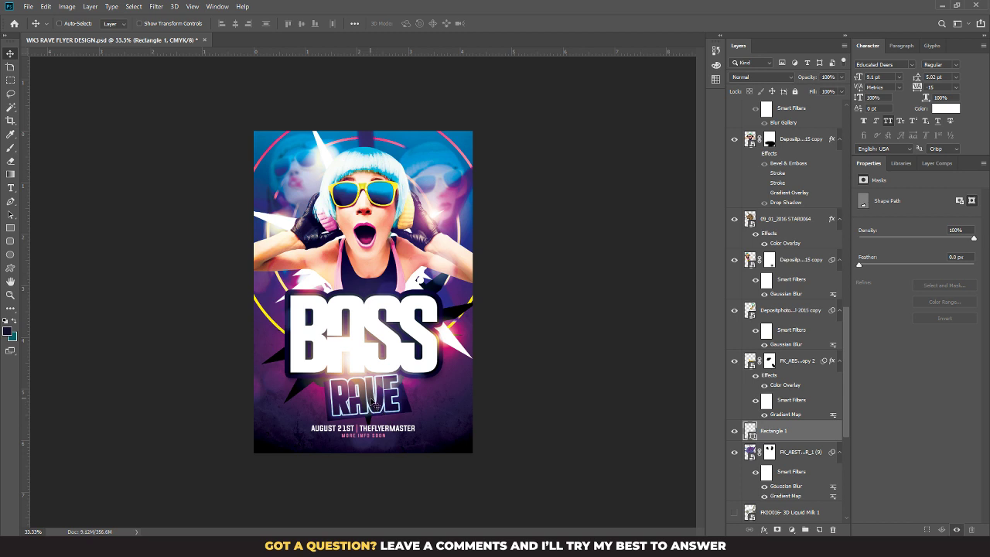
pyautogui.scroll(-3, 812, 429)
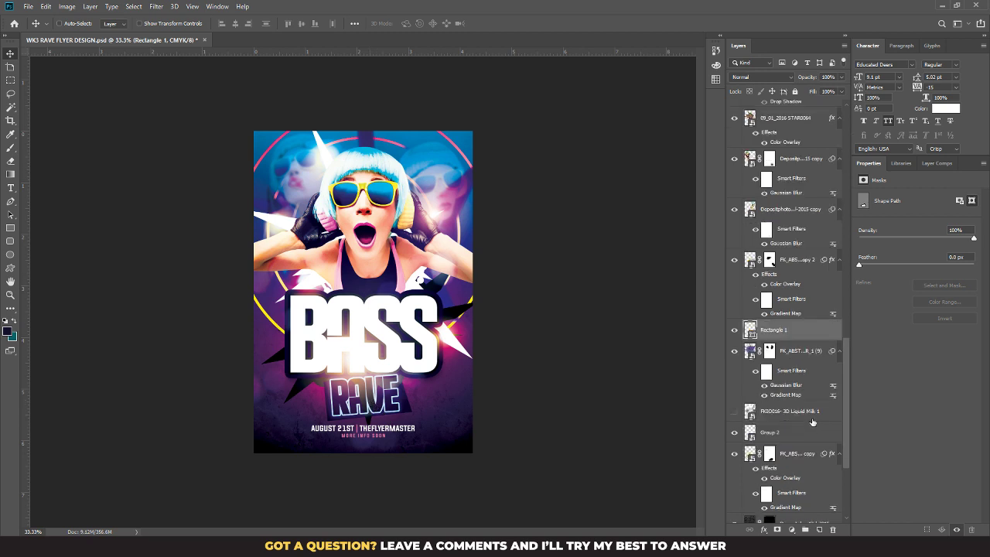
pyautogui.scroll(-3, 812, 422)
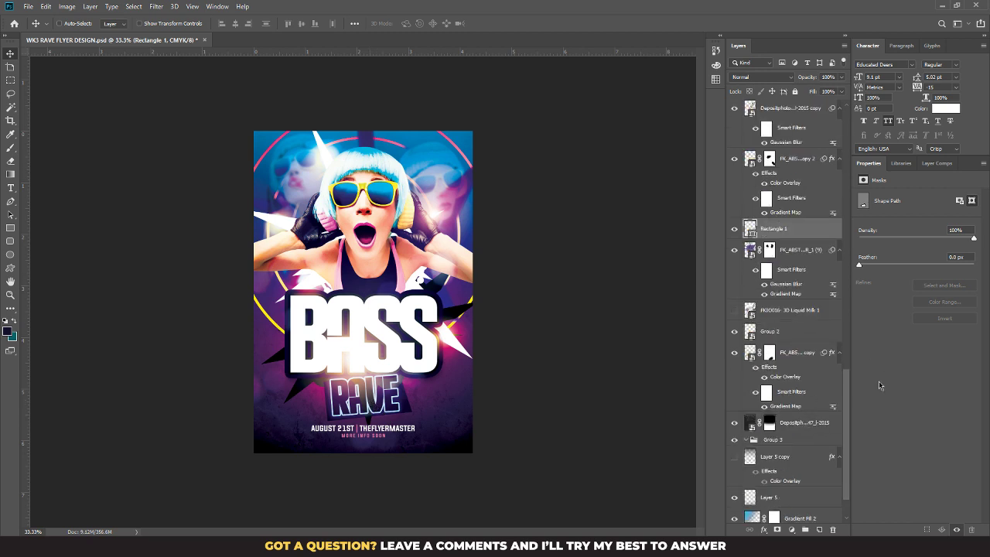
# Step: Collapse the CC and LIGHTS groups and hide both of them
pyautogui.moveTo(844, 389); pyautogui.dragTo(804, 132)
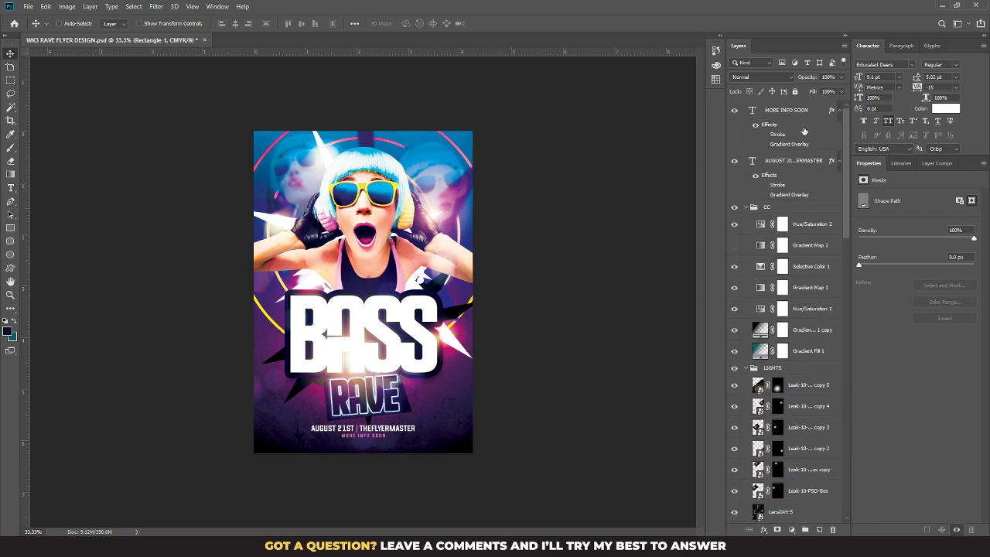
pyautogui.click(745, 208)
pyautogui.click(745, 221)
pyautogui.click(734, 219)
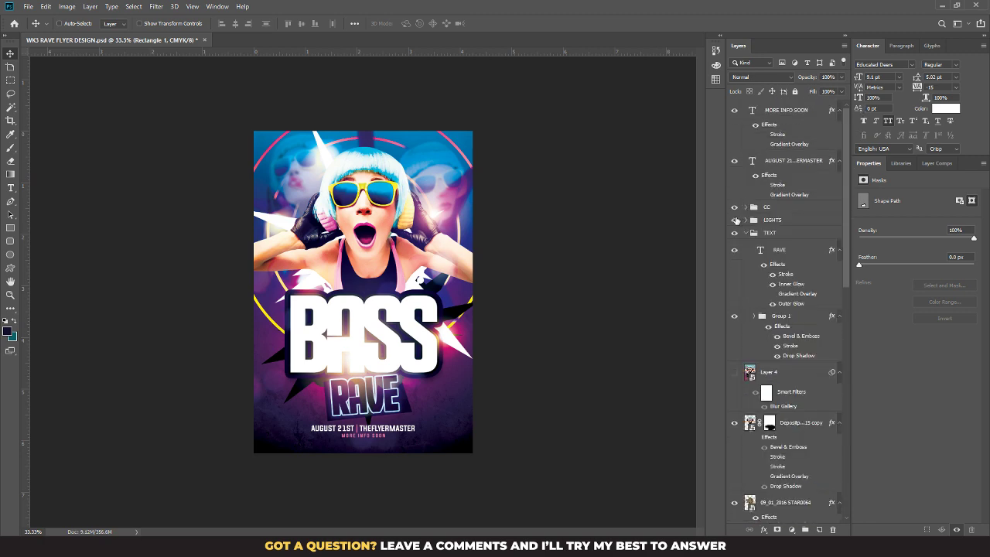
pyautogui.click(734, 206)
# Step: Recolor Rectangle 1 to near-black 010000, sampled from the black spikes behind BASS
pyautogui.hotkey('ctrl', '+')
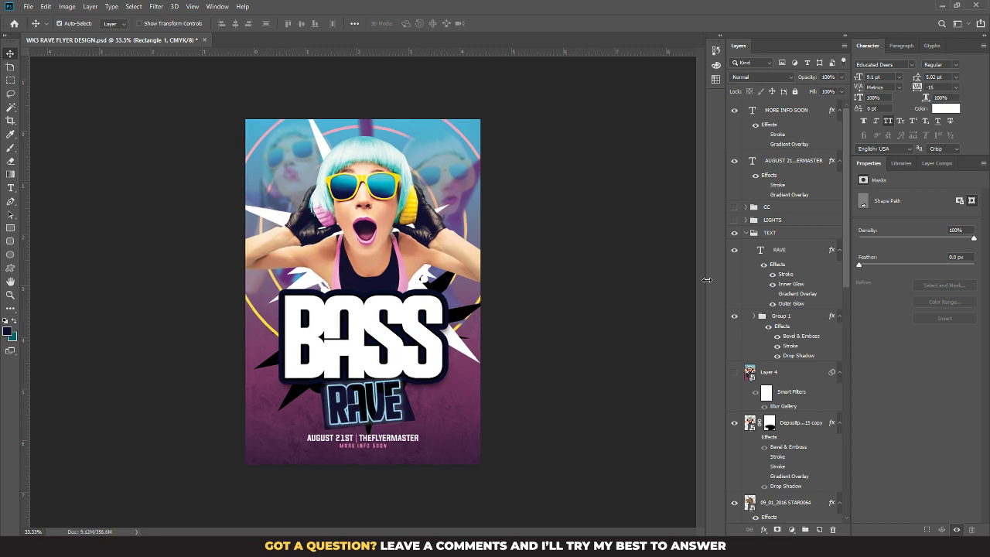
pyautogui.scroll(-2, 379, 391)
pyautogui.scroll(-2, 379, 391)
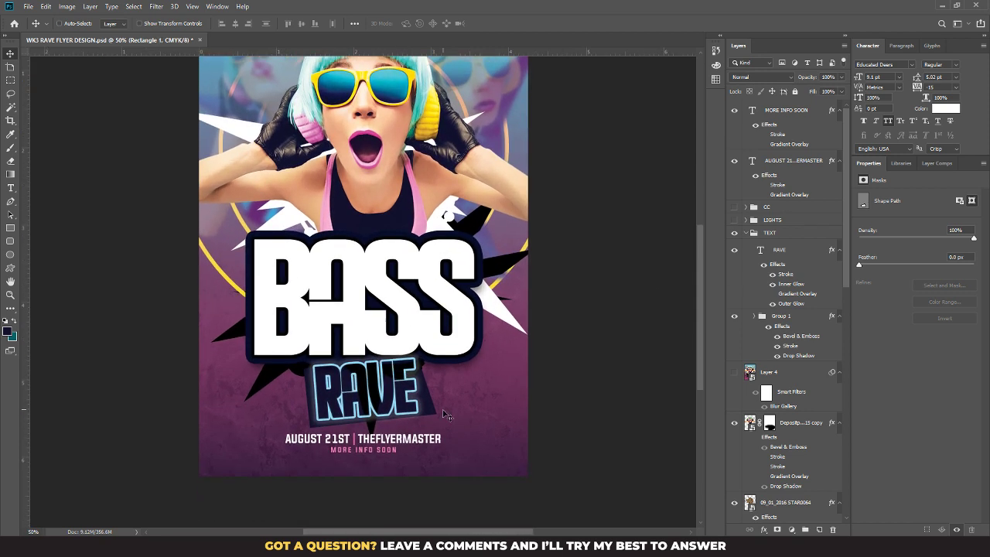
pyautogui.scroll(-5, 787, 396)
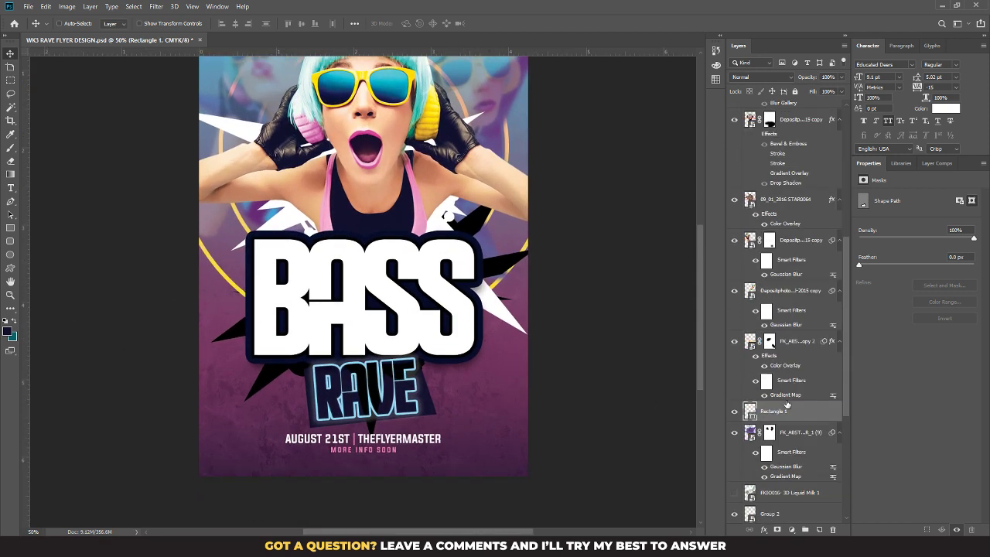
pyautogui.doubleClick(749, 410)
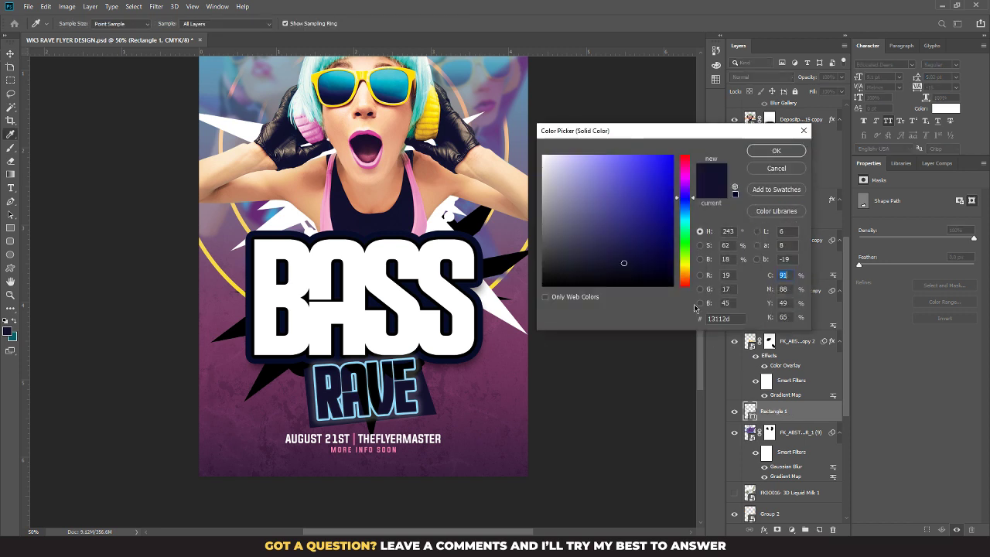
pyautogui.click(276, 367)
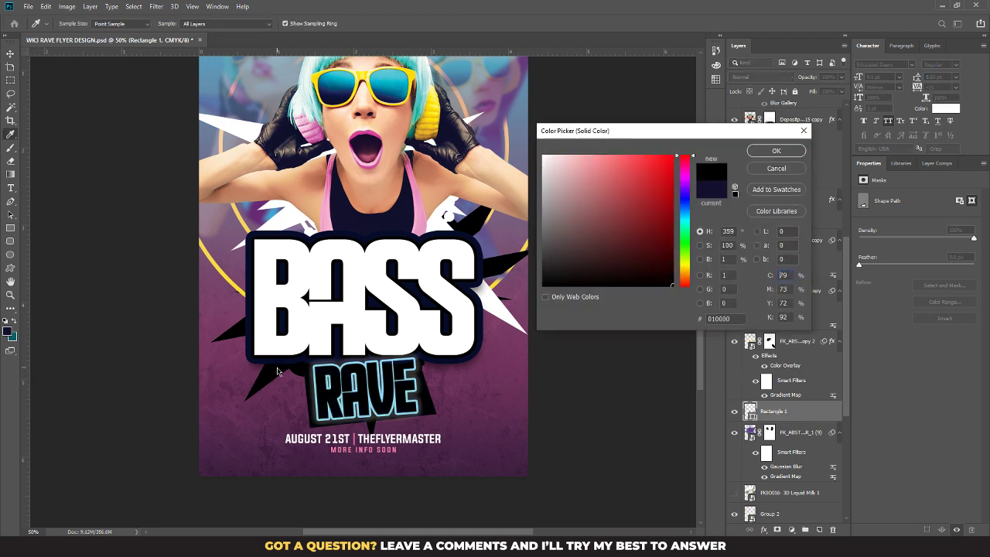
pyautogui.click(768, 153)
# Step: Change the Group 1 (BASS) stroke color to black sampled from the spikes, and show the LIGHTS and CC groups again
pyautogui.scroll(5, 781, 271)
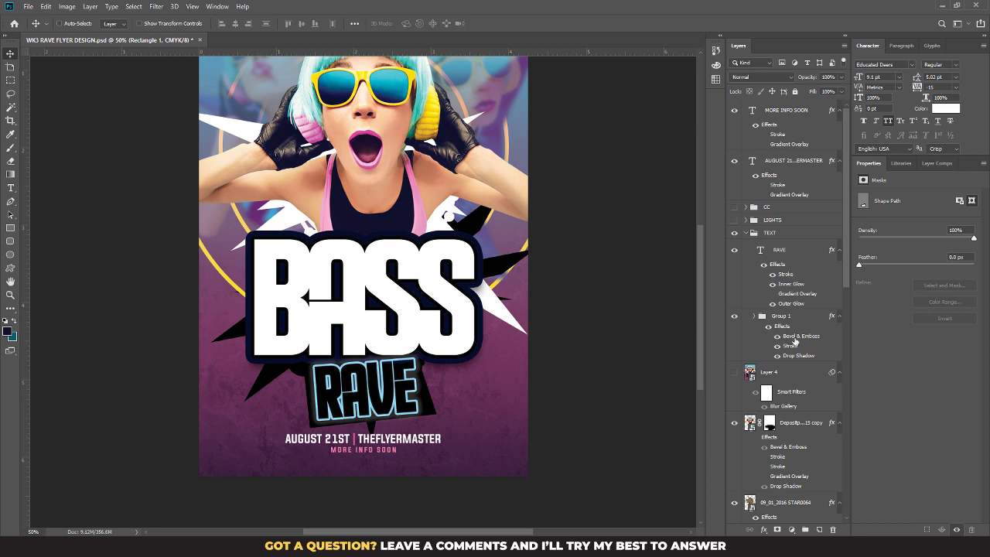
pyautogui.doubleClick(790, 346)
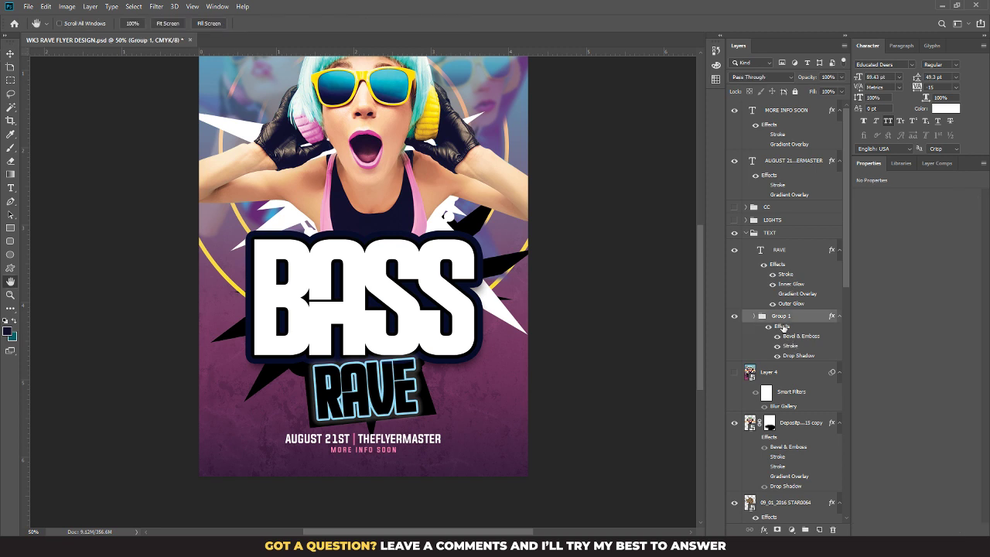
pyautogui.click(734, 180)
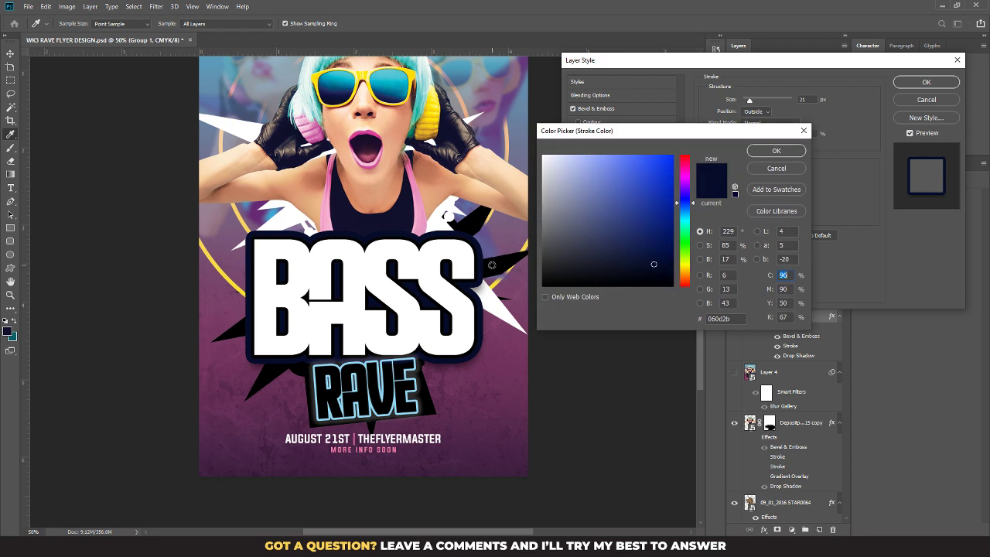
pyautogui.click(492, 268)
pyautogui.click(776, 151)
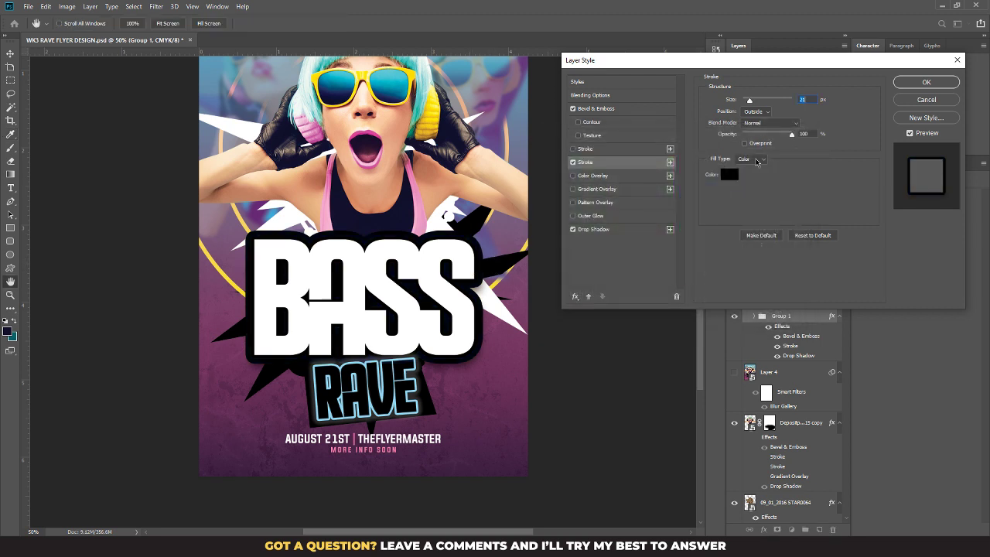
pyautogui.click(926, 82)
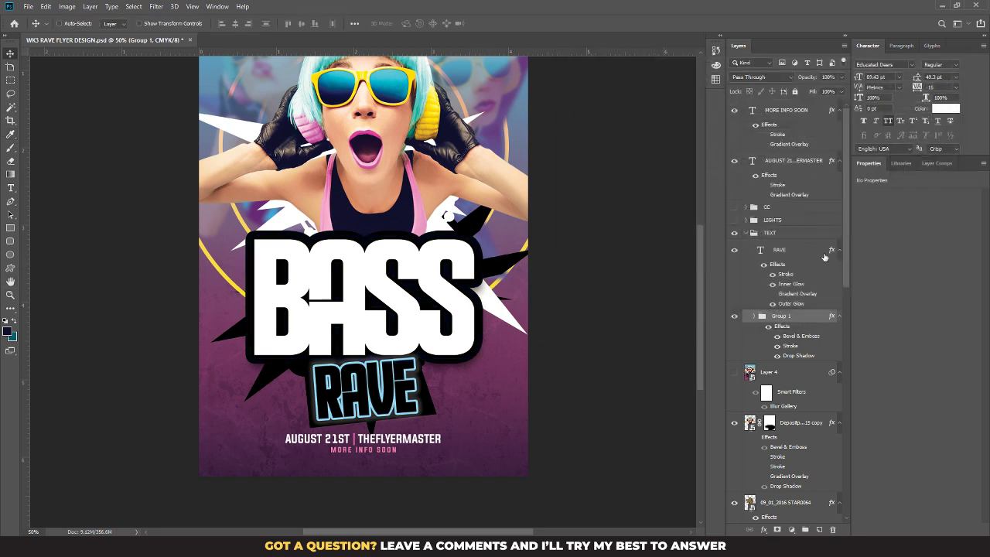
pyautogui.click(734, 220)
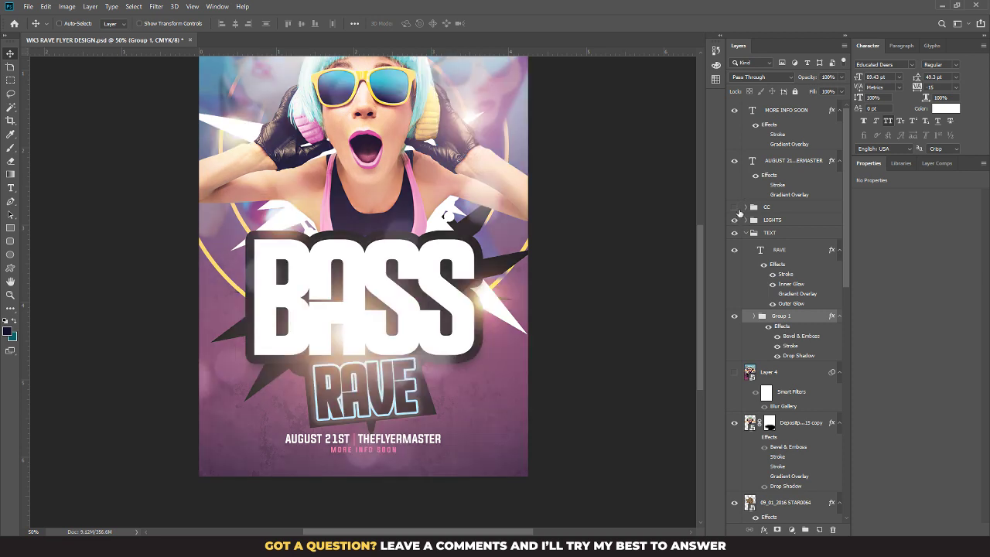
pyautogui.click(735, 207)
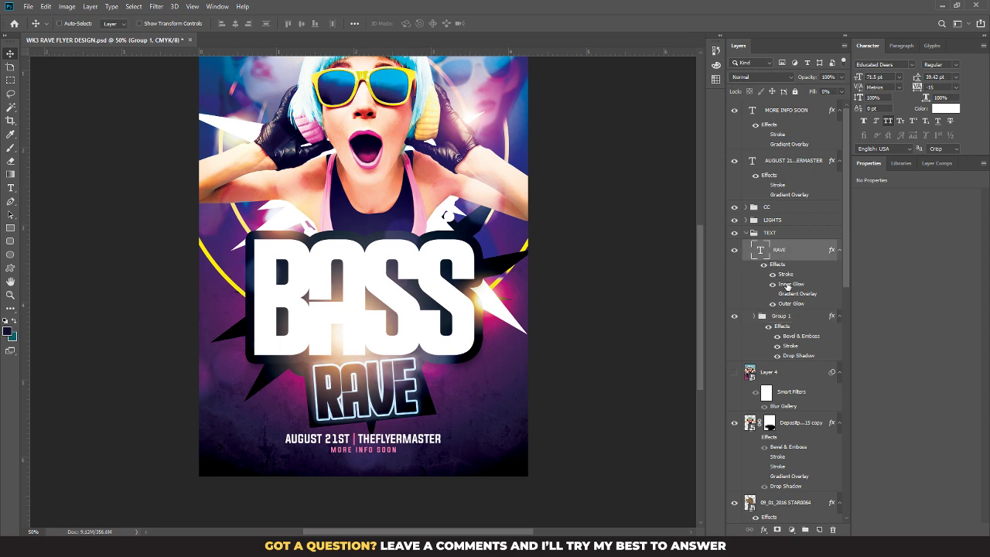
# Step: Recolor the RAVE text's stroke to bright yellow, f0ff00
pyautogui.doubleClick(787, 285)
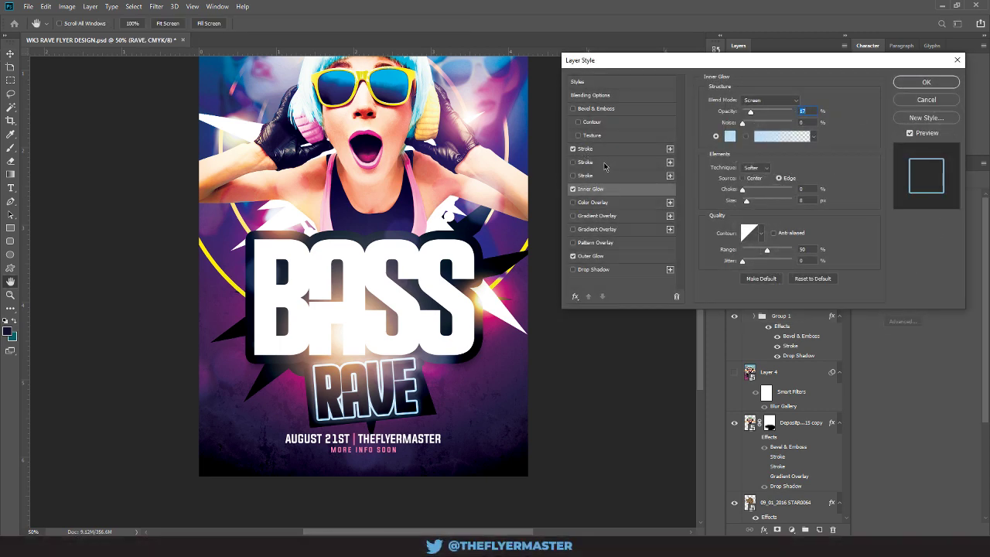
pyautogui.click(605, 152)
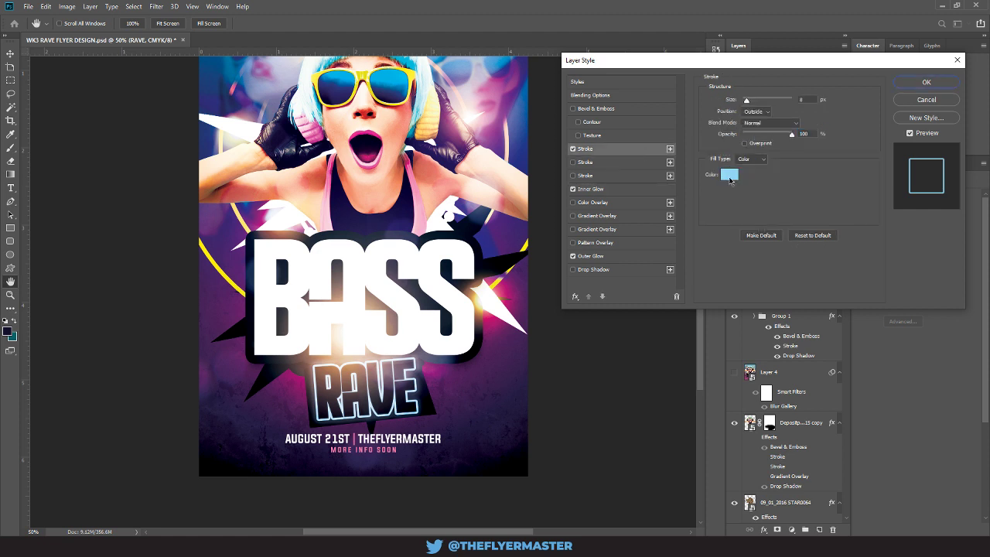
pyautogui.click(729, 176)
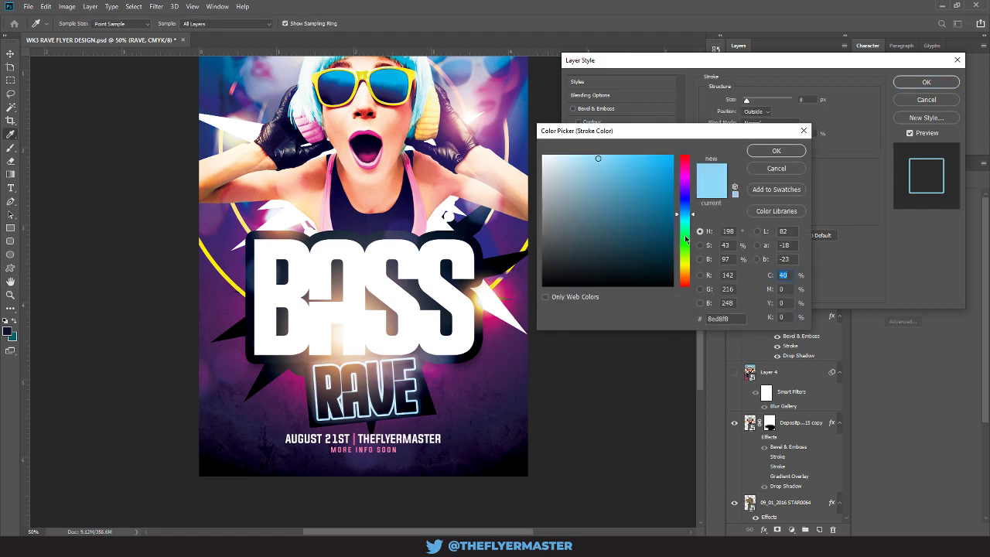
pyautogui.moveTo(685, 239); pyautogui.dragTo(686, 265)
pyautogui.moveTo(645, 188); pyautogui.dragTo(692, 138)
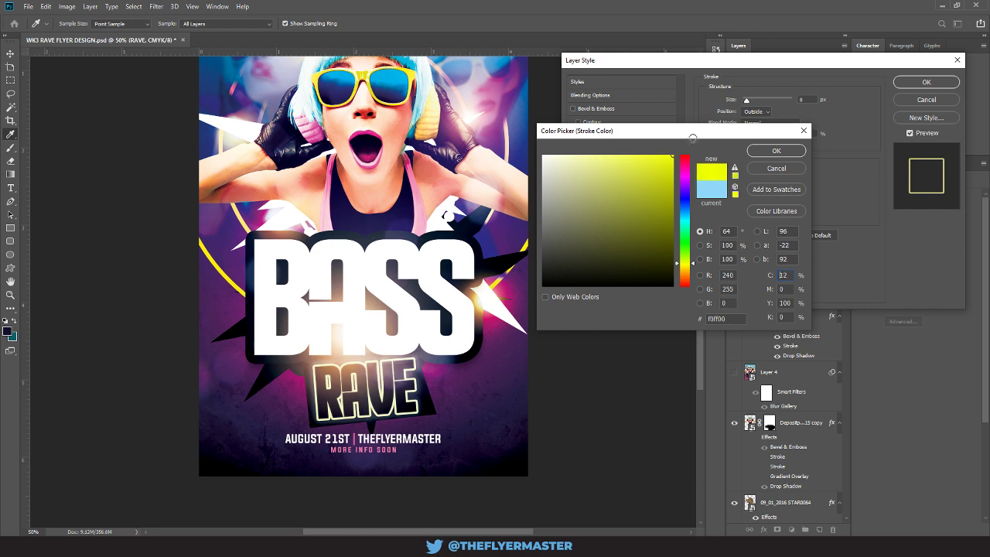
pyautogui.click(765, 151)
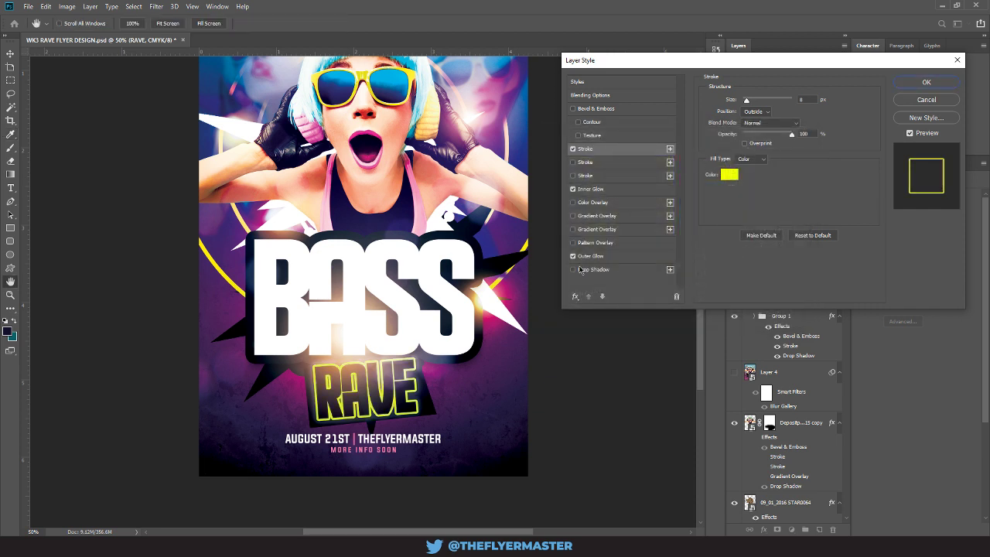
# Step: Set the RAVE text's Outer Glow color to yellow, fff000
pyautogui.click(589, 256)
pyautogui.click(738, 142)
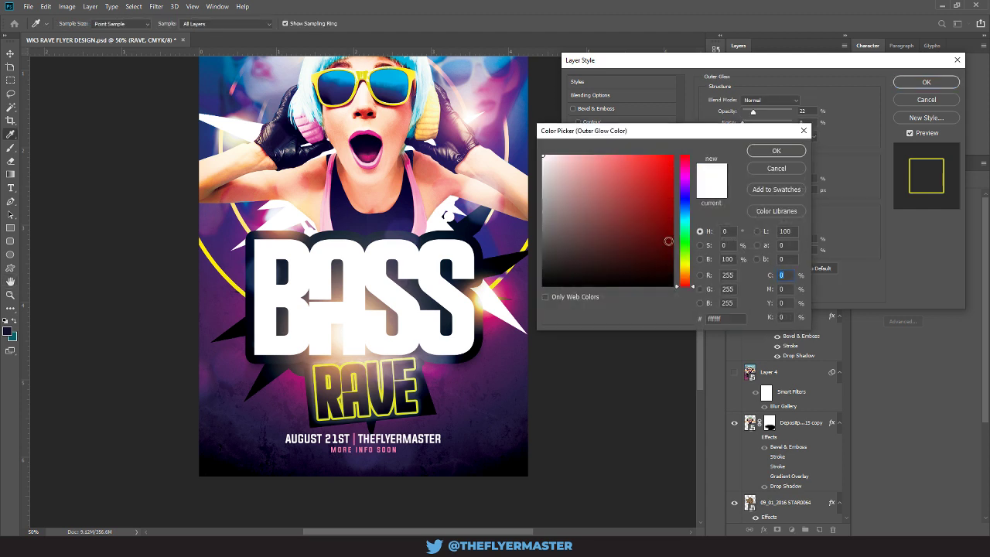
pyautogui.moveTo(682, 267); pyautogui.dragTo(683, 261)
pyautogui.click(588, 155)
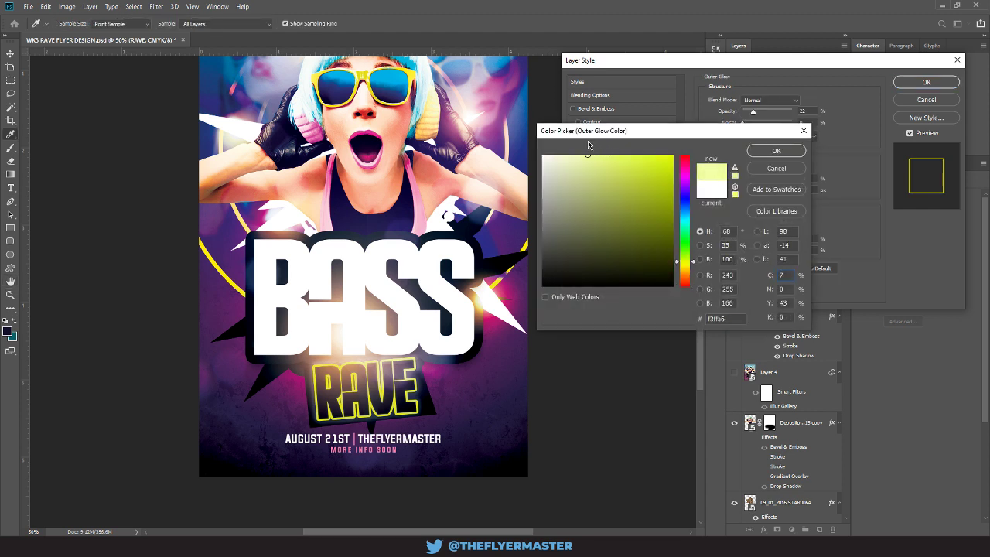
pyautogui.click(635, 155)
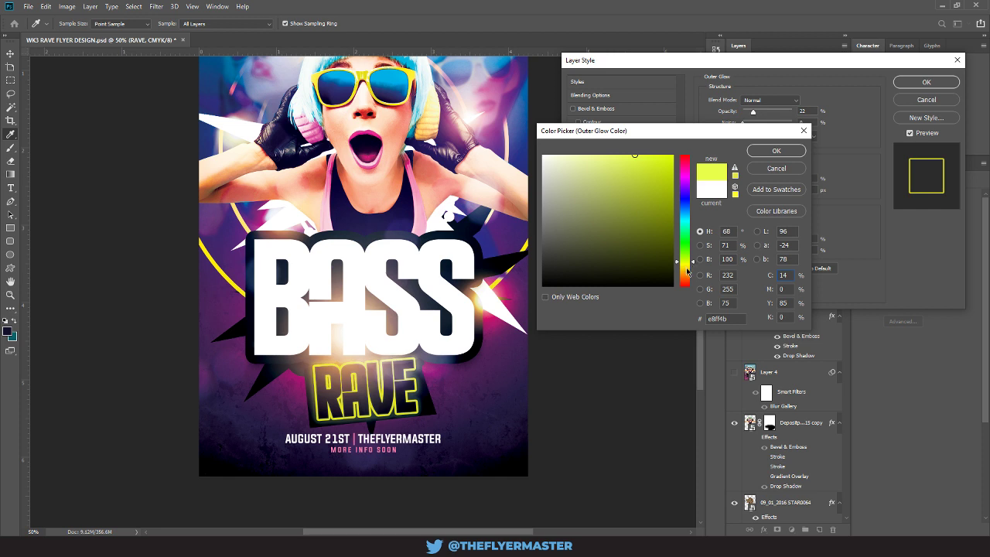
pyautogui.click(686, 267)
pyautogui.moveTo(613, 201); pyautogui.dragTo(682, 132)
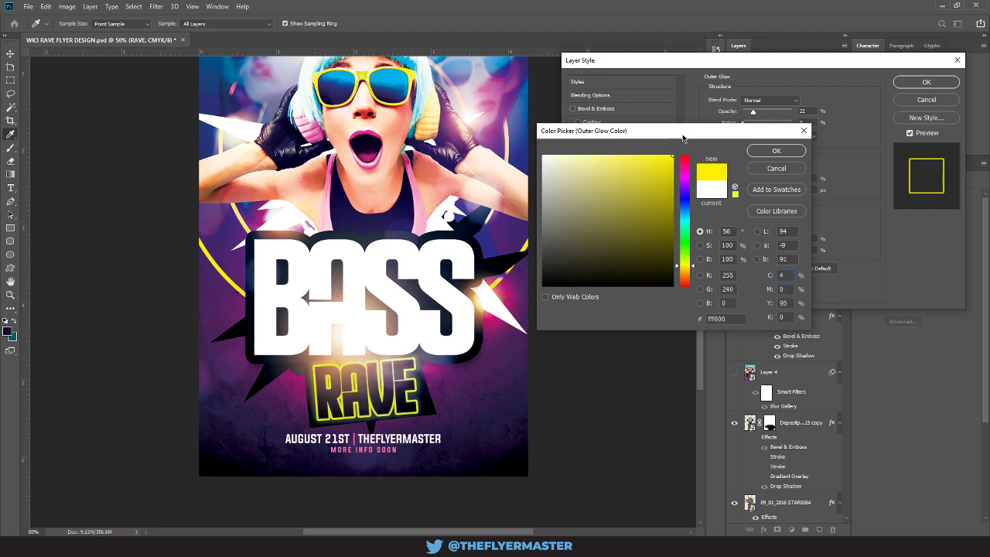
pyautogui.click(772, 152)
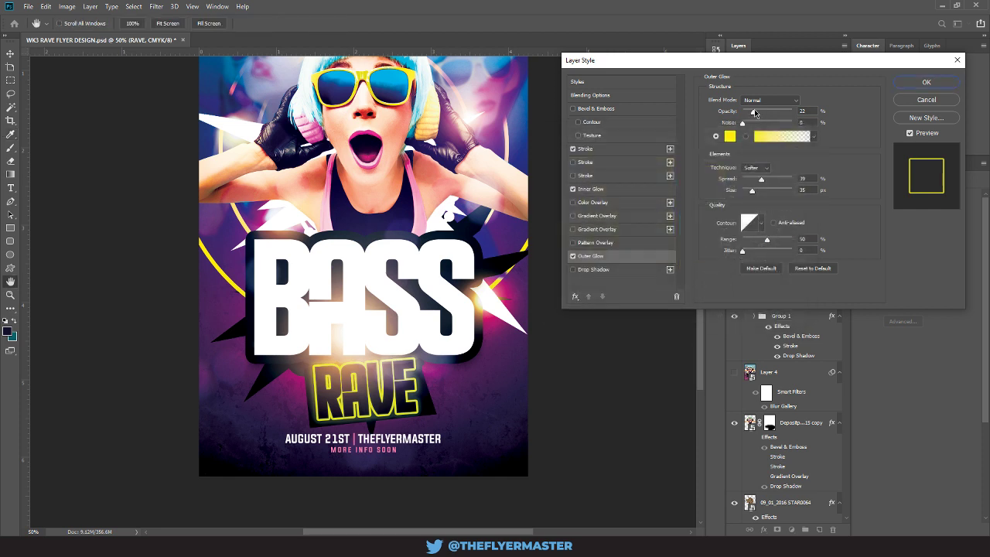
# Step: Strengthen the RAVE Outer Glow by raising its opacity, reducing its spread and slightly increasing its size
pyautogui.moveTo(754, 113)
pyautogui.mouseDown()
pyautogui.moveTo(803, 113)
pyautogui.moveTo(768, 113)
pyautogui.mouseUp()
pyautogui.moveTo(760, 181); pyautogui.dragTo(749, 182)
pyautogui.moveTo(752, 193)
pyautogui.mouseDown()
pyautogui.moveTo(766, 194)
pyautogui.moveTo(755, 191)
pyautogui.mouseUp()
# Step: Set the RAVE text's Inner Glow color to yellow, fff600, and raise its opacity to 66%
pyautogui.click(627, 191)
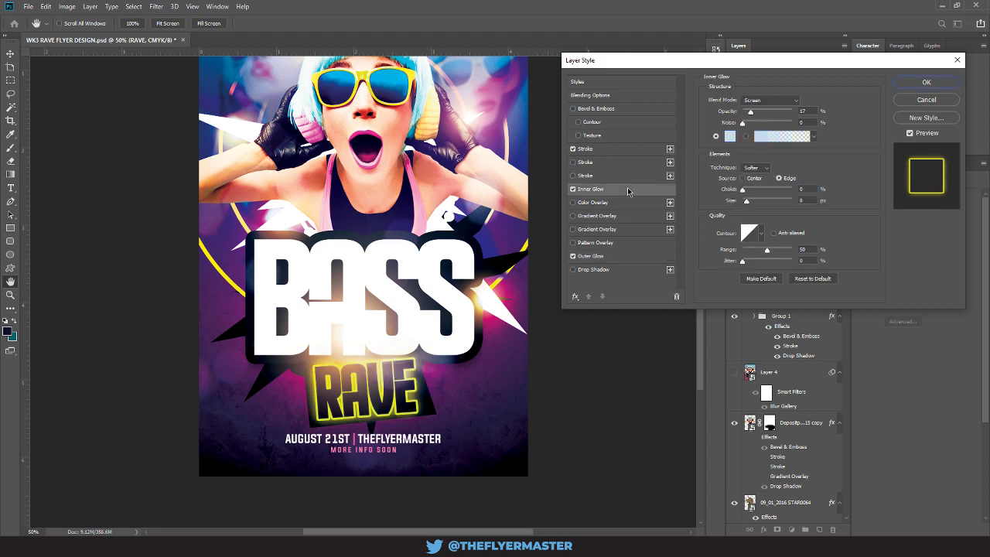
pyautogui.click(729, 136)
pyautogui.moveTo(685, 238); pyautogui.dragTo(688, 267)
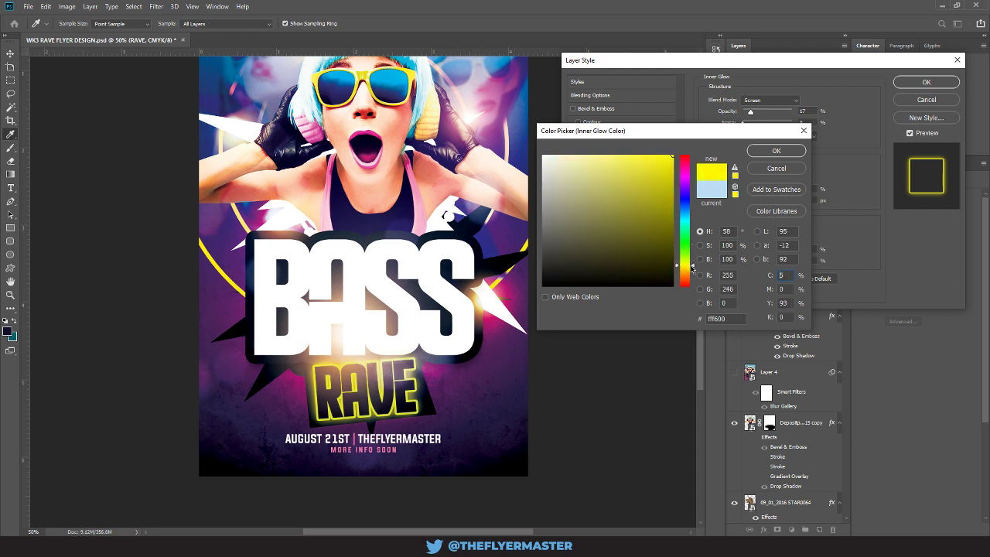
pyautogui.click(767, 150)
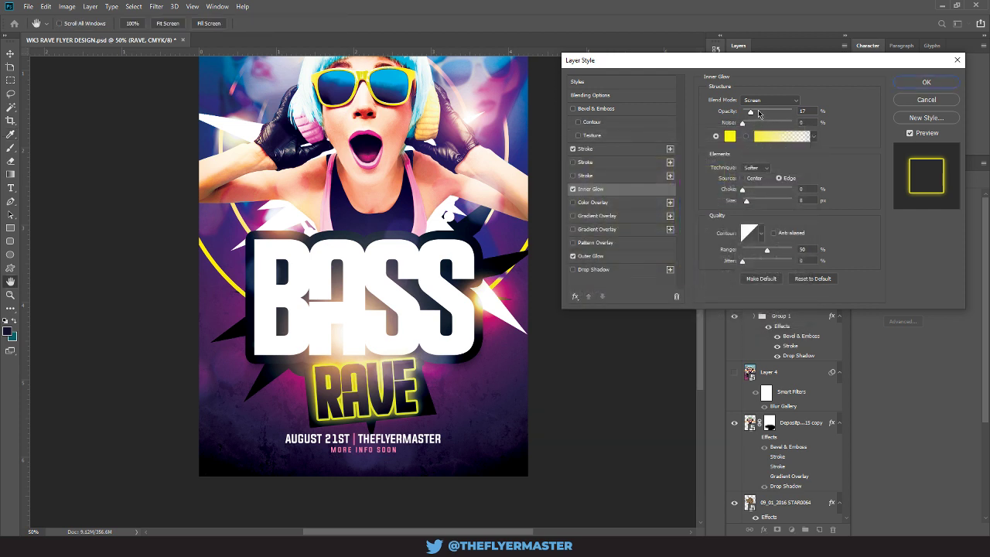
pyautogui.moveTo(751, 112); pyautogui.dragTo(775, 112)
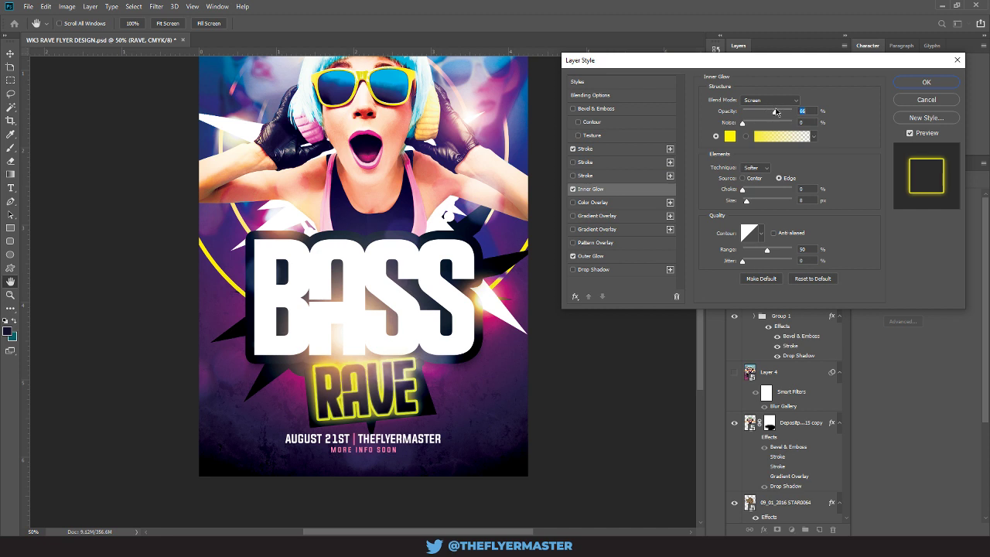
pyautogui.click(925, 82)
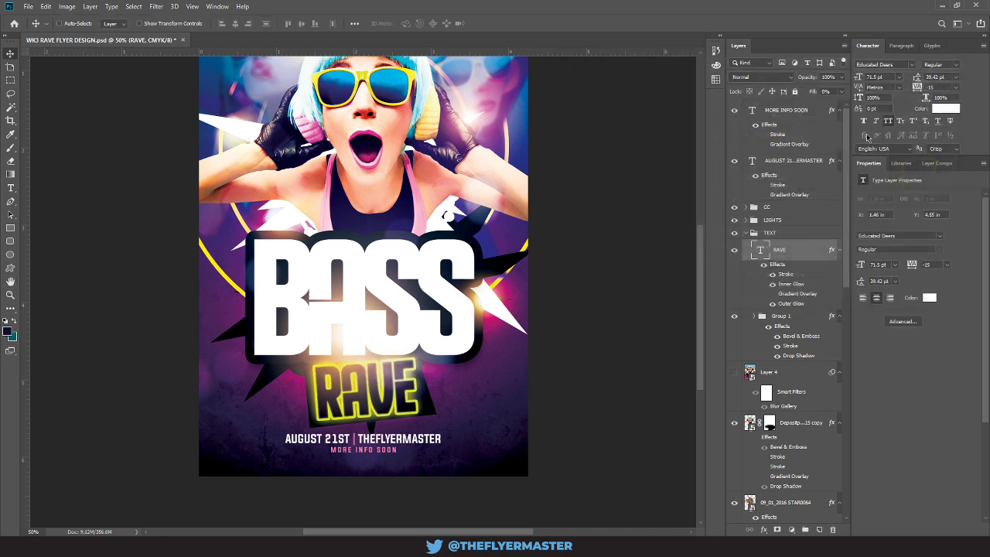
# Step: Set the RAVE text's tracking to 0
pyautogui.click(946, 265)
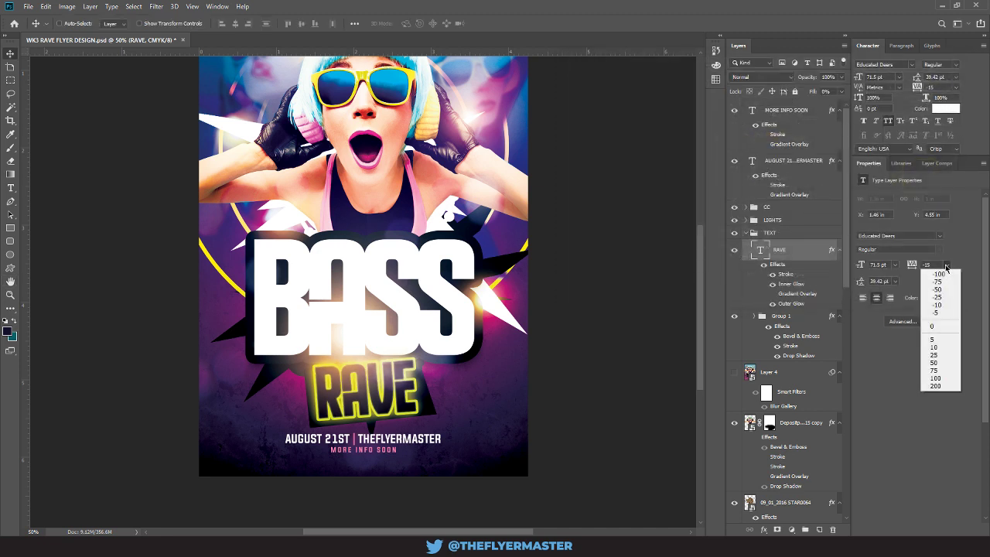
pyautogui.click(943, 327)
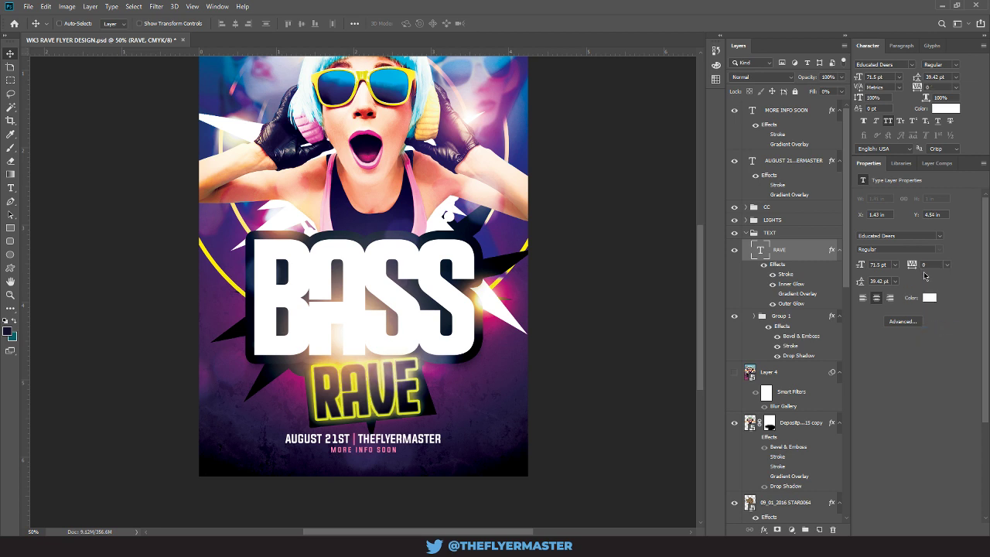
pyautogui.click(925, 265)
pyautogui.press('ctrl')
pyautogui.press('ctrl')
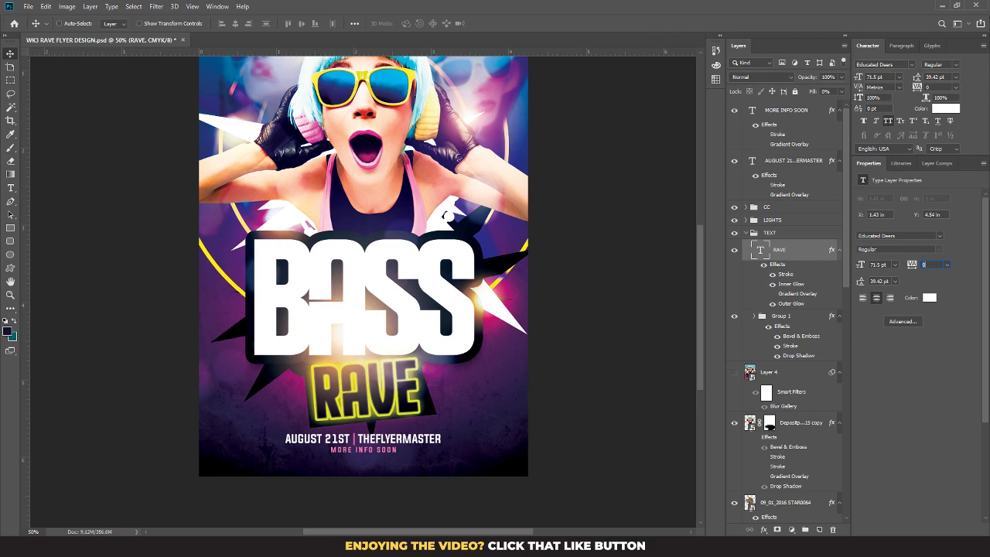
pyautogui.hotkey('alt', 'Tab')
pyautogui.hotkey('alt', 'Tab')
pyautogui.hotkey('ctrl', '-')
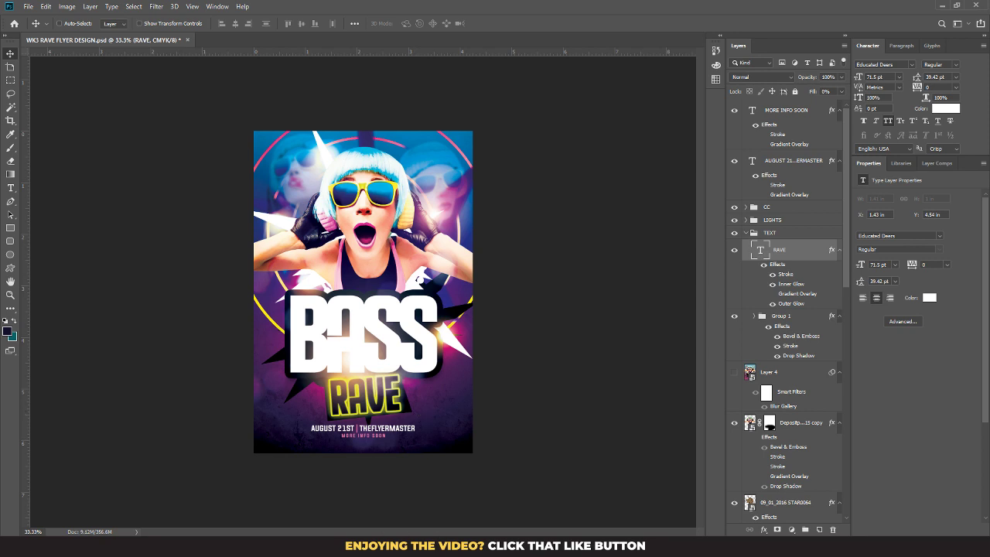
pyautogui.moveTo(468, 545)
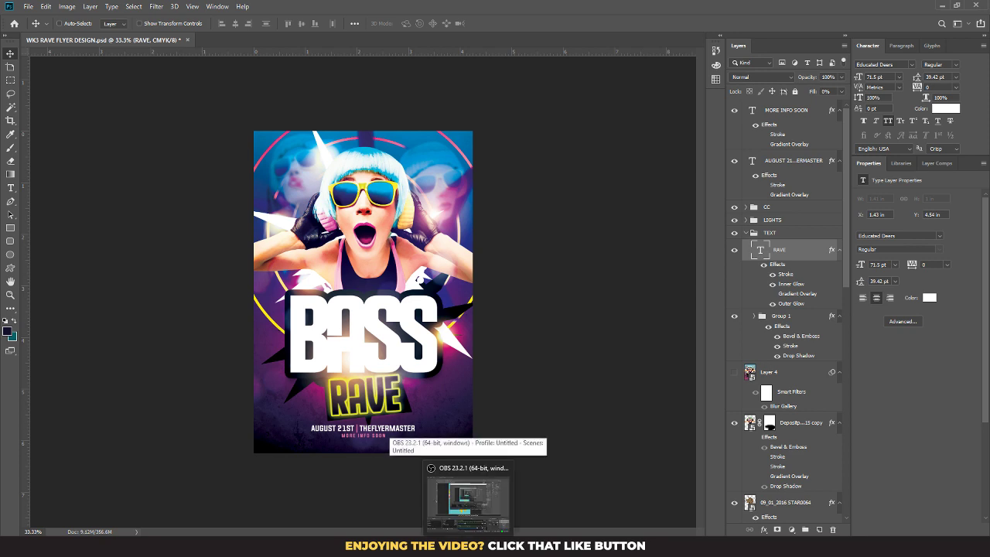